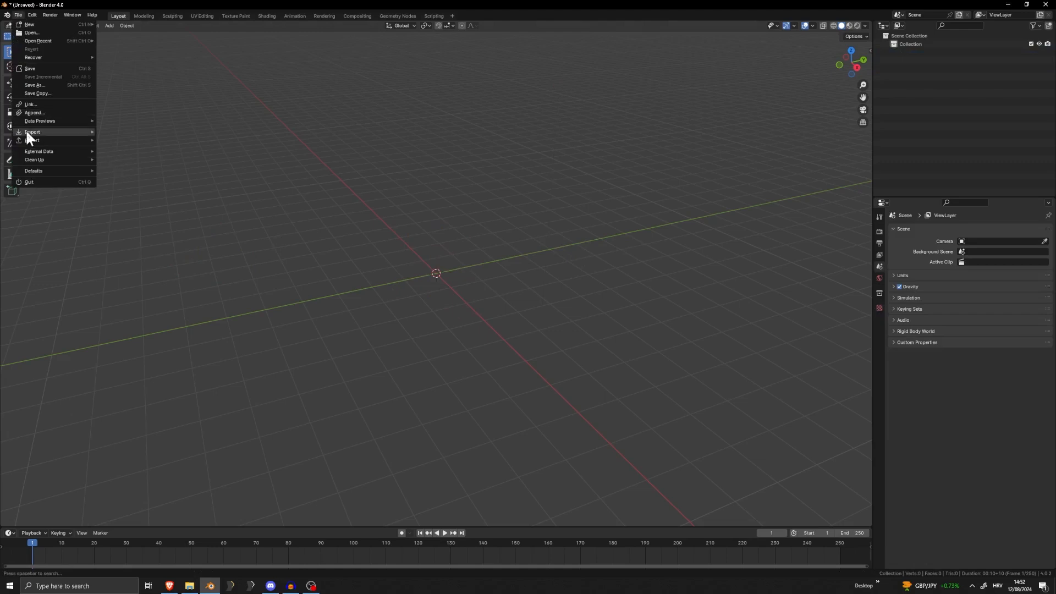
Import the Wavefront OBJ file TexturingFull.obj from the D:\3d\Skyrim\tutorial folder
mouse_move(32, 132)
click(149, 163)
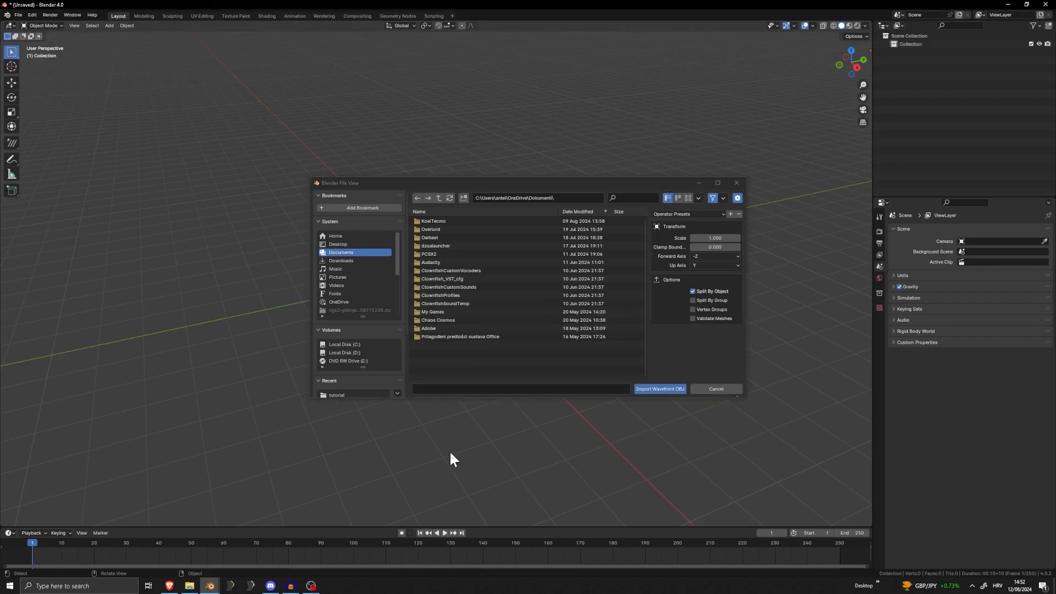
scroll(358, 363, down, 2)
scroll(330, 341, down, 3)
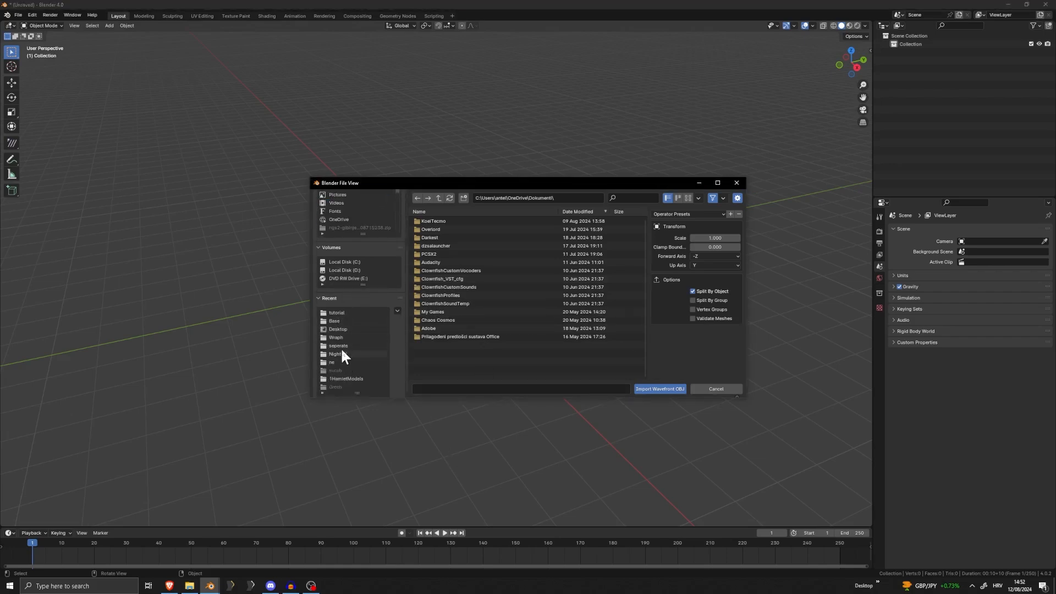
scroll(343, 352, down, 1)
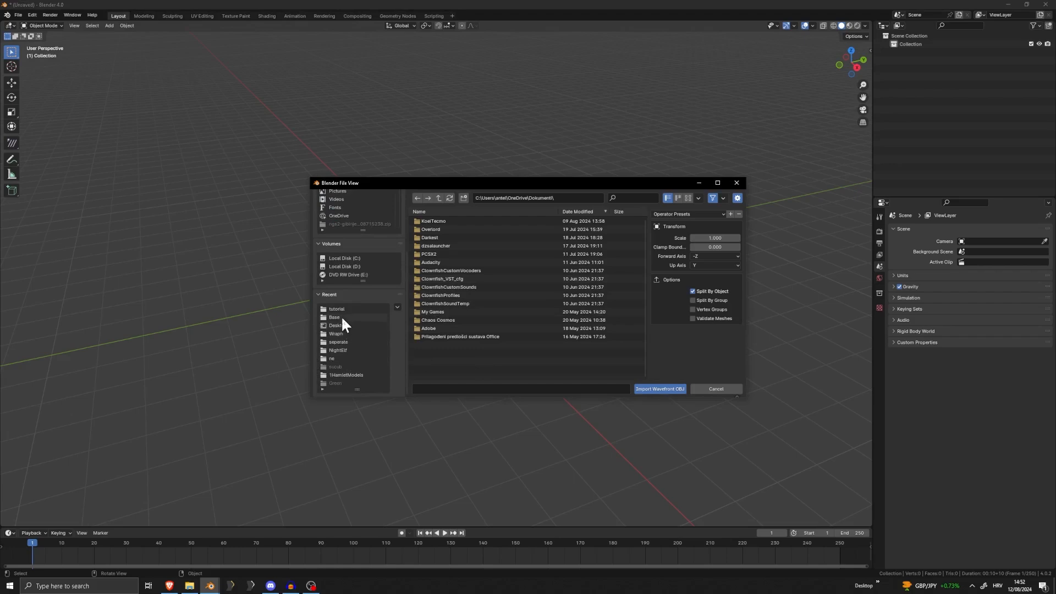
click(342, 318)
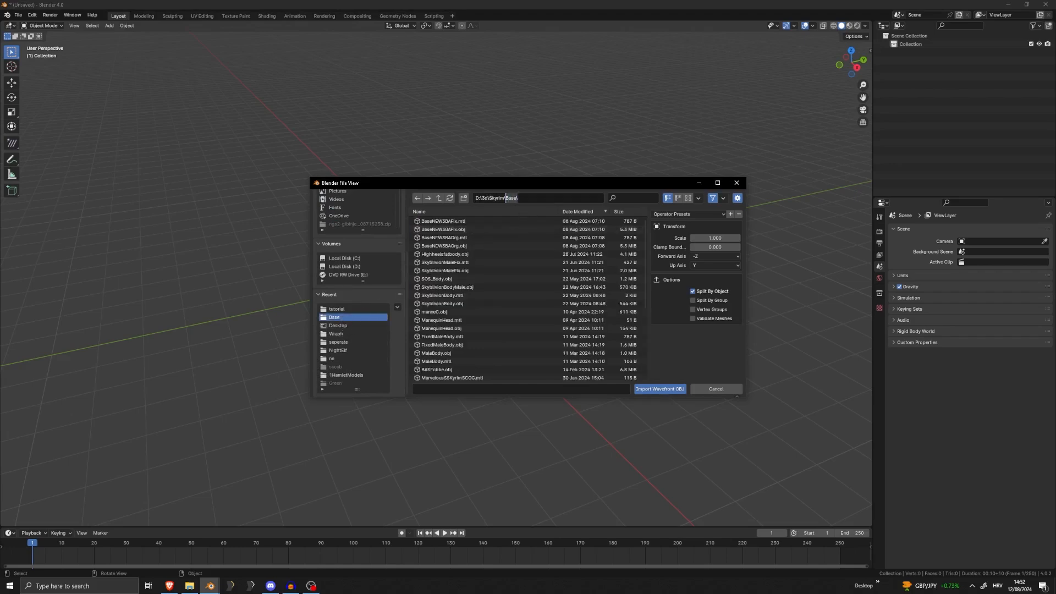
key(Return)
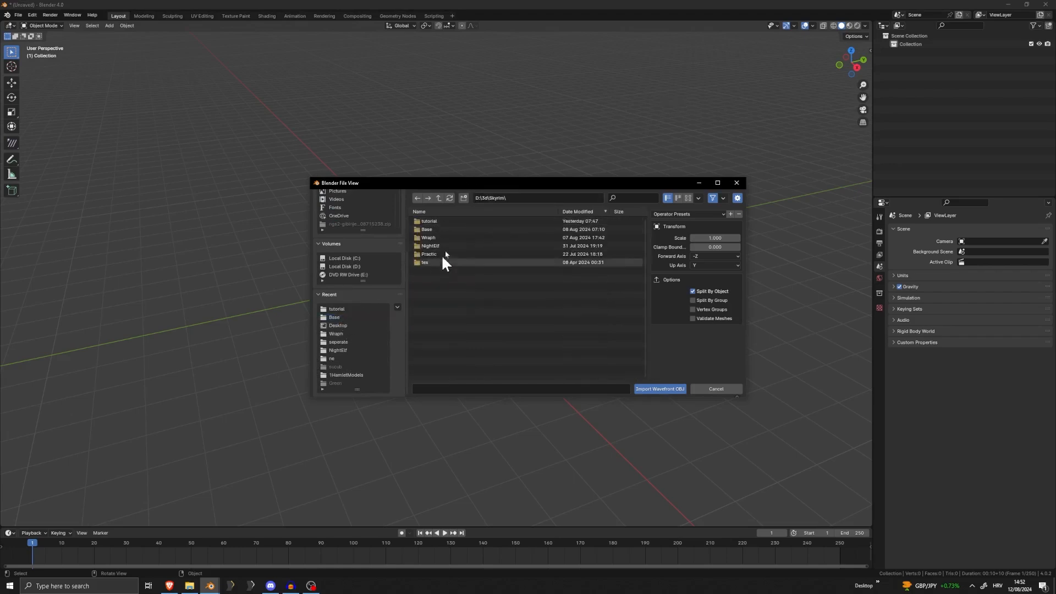
click(448, 220)
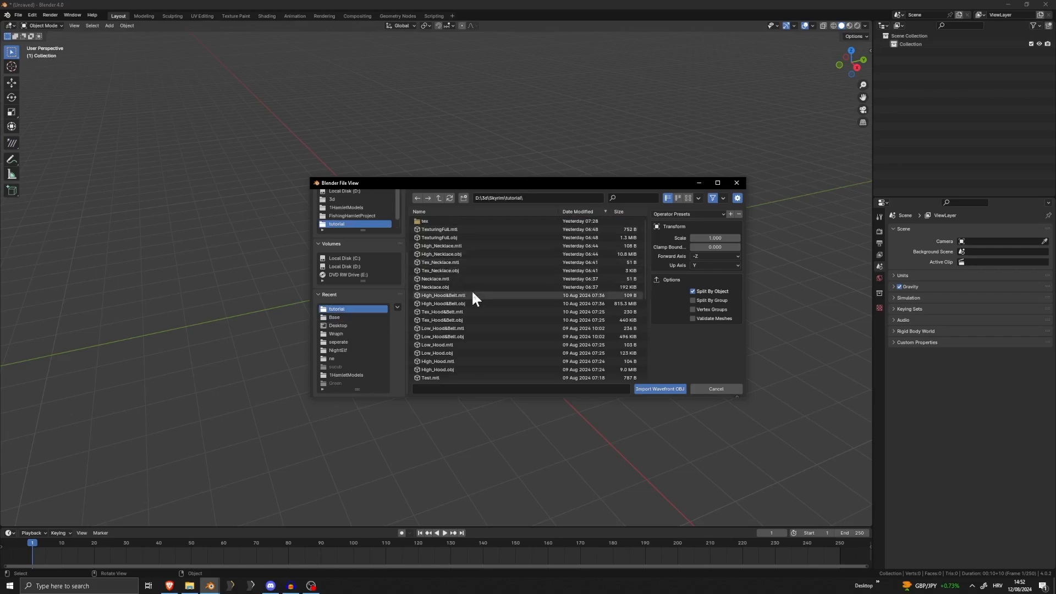
double_click(466, 237)
middle_drag(450, 238, 533, 210)
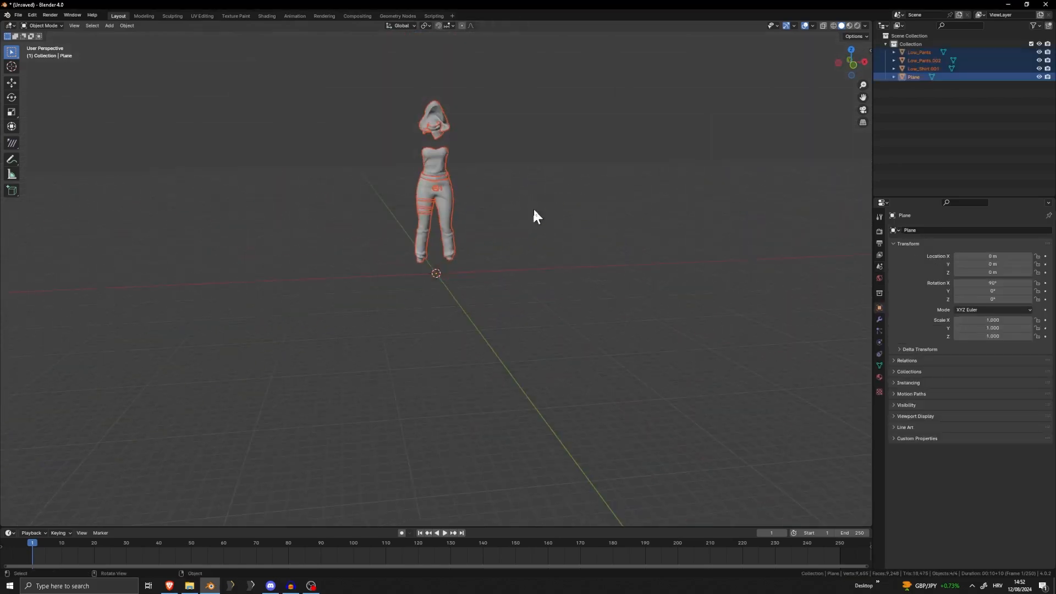
Delete the hood and belt object Low_Pants.002 from the imported outfit
key(KP_1)
scroll(468, 195, up, 8)
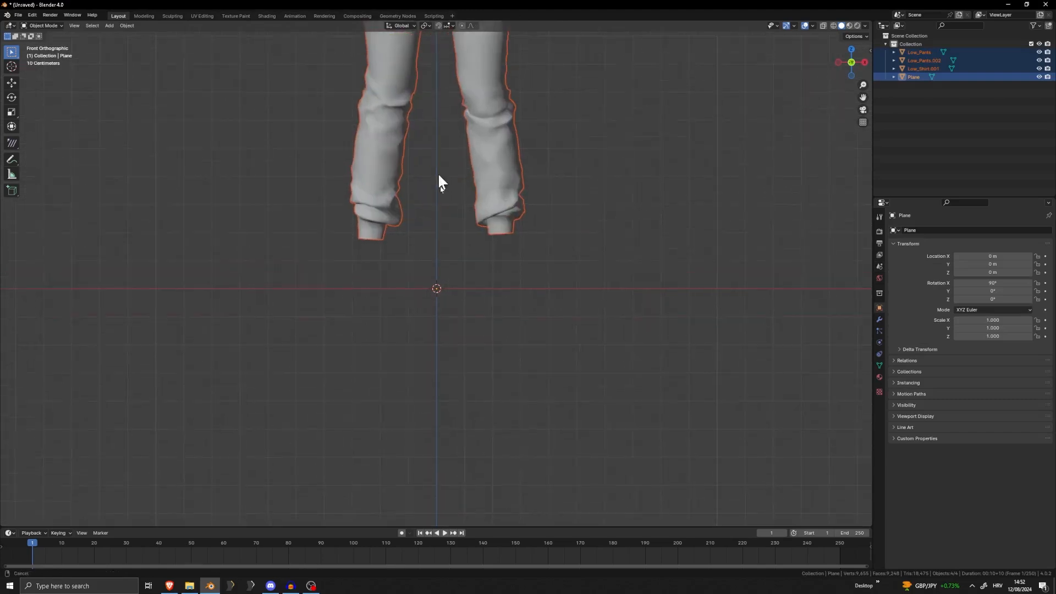
shift+middle_drag(439, 175, 460, 436)
drag(590, 308, 593, 304)
click(467, 186)
key(x)
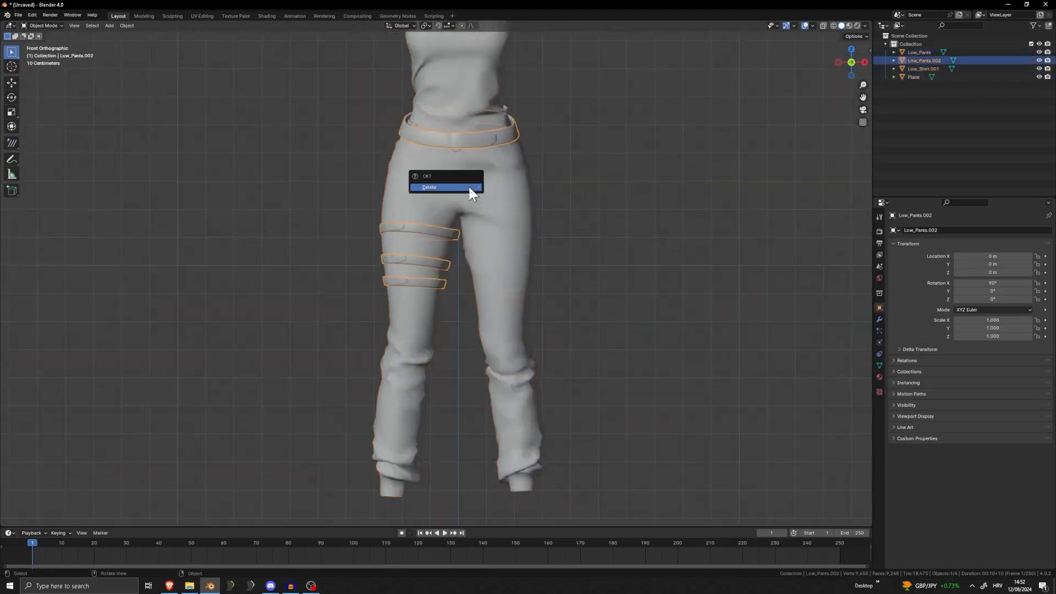
click(468, 188)
Import the Wavefront OBJ file Low_Hood&Belt.obj from the tutorial folder into the outfit scene
shift+middle_drag(530, 183, 516, 355)
scroll(512, 349, down, 1)
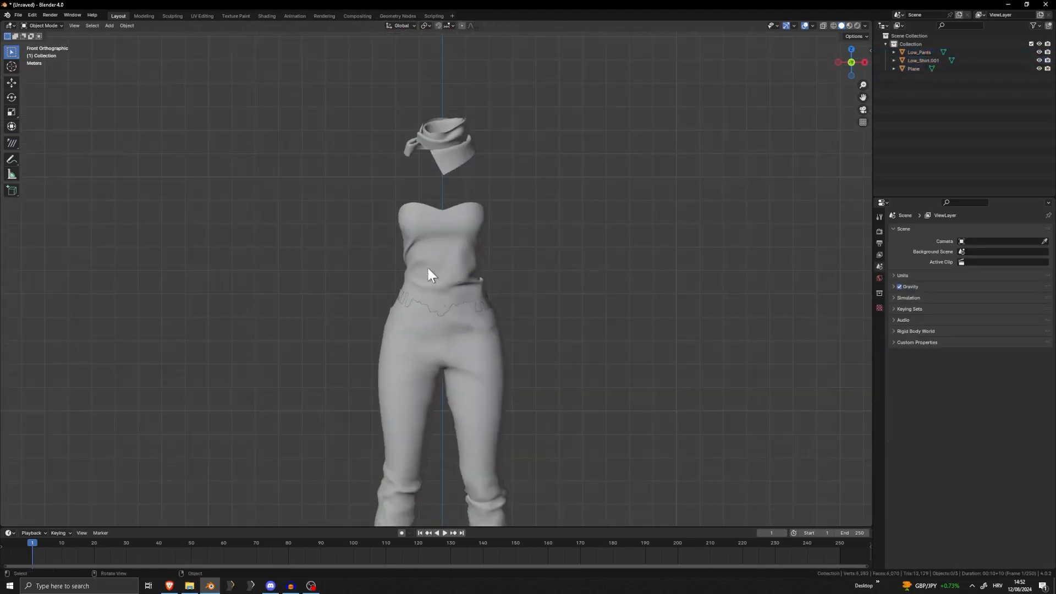
shift+middle_drag(434, 332, 418, 275)
scroll(418, 276, down, 2)
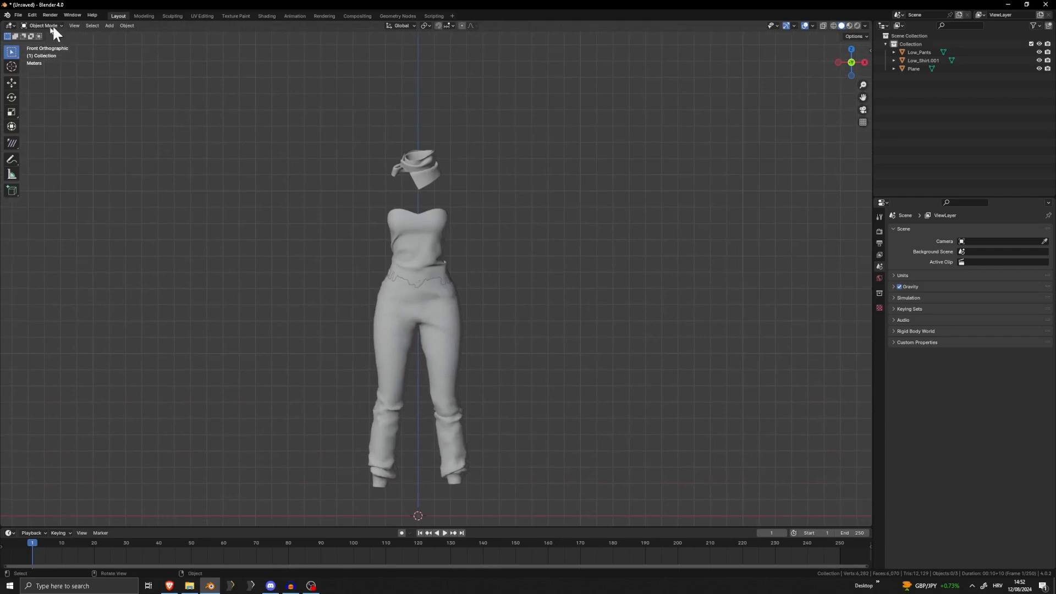
click(18, 15)
mouse_move(44, 133)
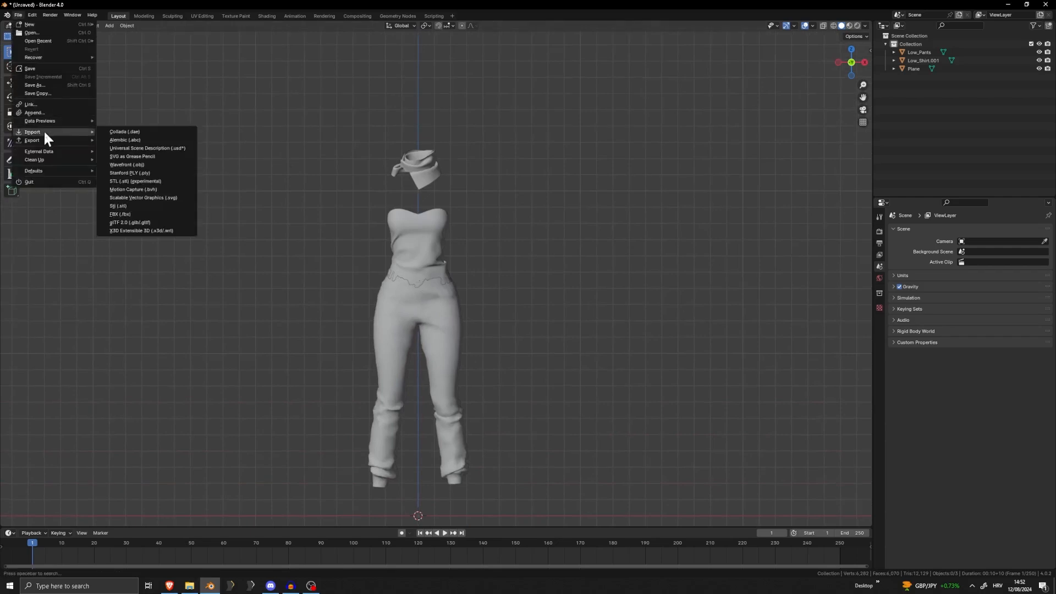
click(140, 165)
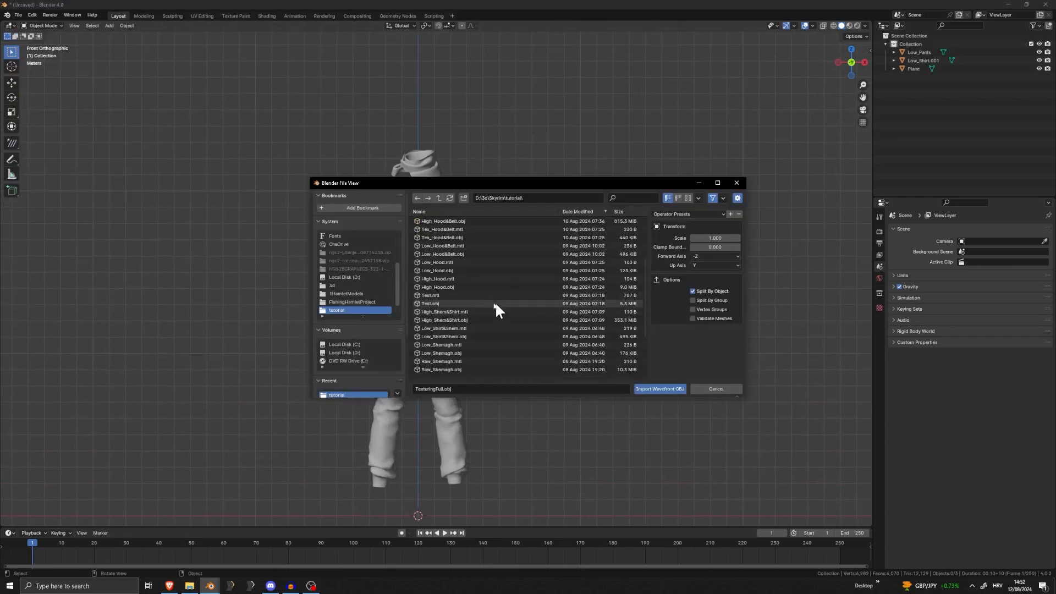
double_click(451, 254)
Turn the Outliner area into a UV Editor and show the full UV layout of the hood and belt mesh
scroll(451, 254, up, 4)
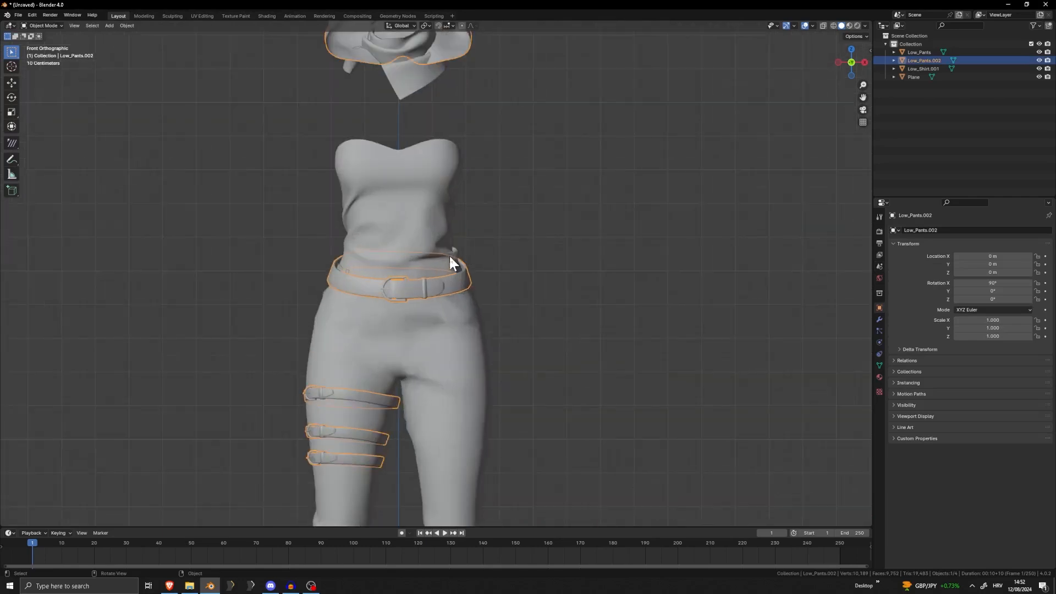
key(Tab)
click(884, 25)
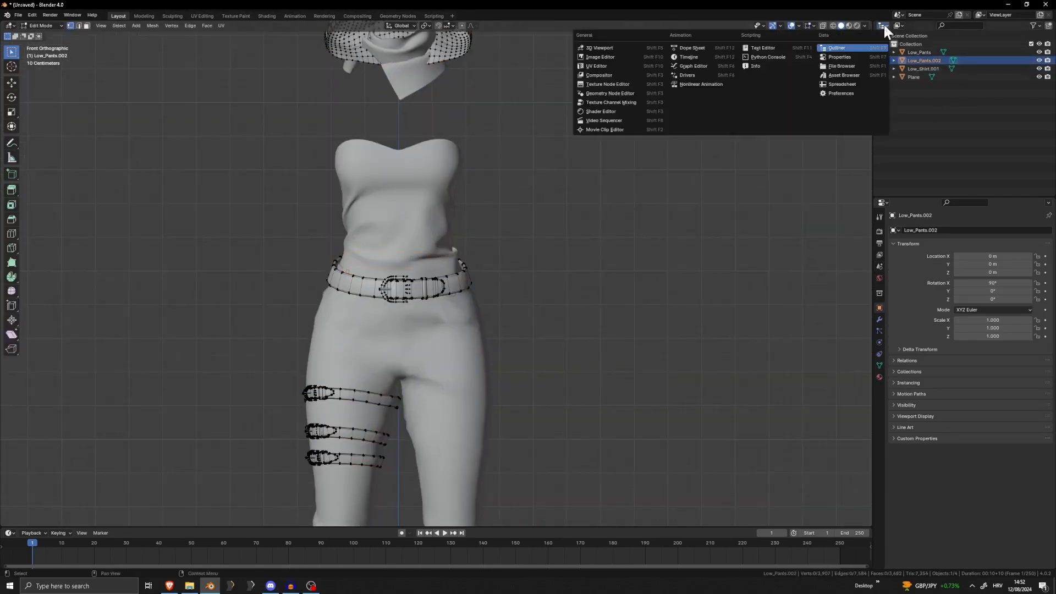
click(599, 64)
key(a)
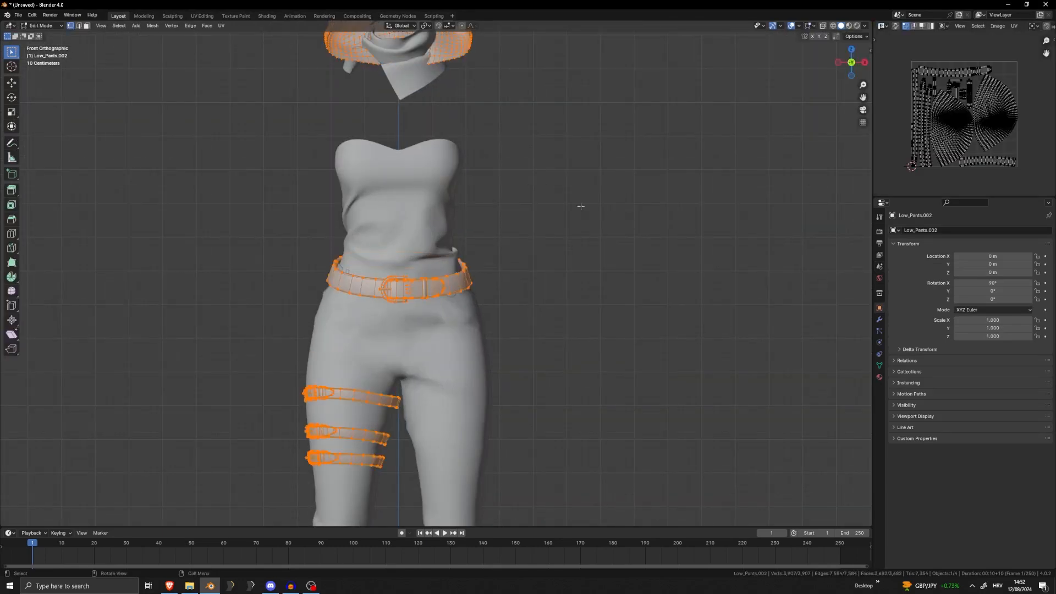
key(a)
scroll(685, 284, down, 4)
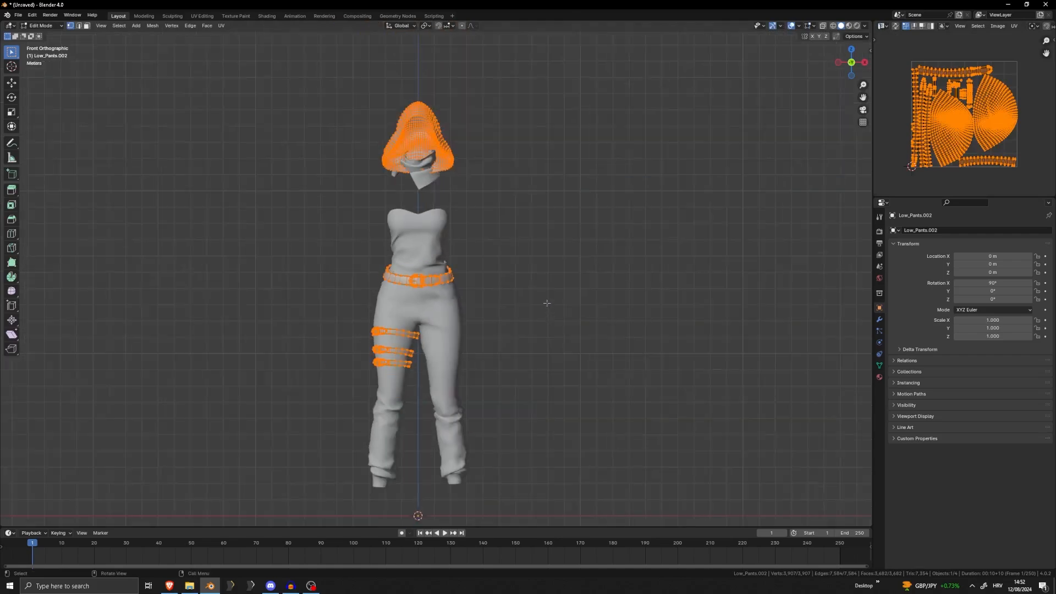
key(Tab)
Delete the small stray Plane object near the neck, hiding the hood and shirt only while isolating it
click(437, 139)
key(h)
click(422, 172)
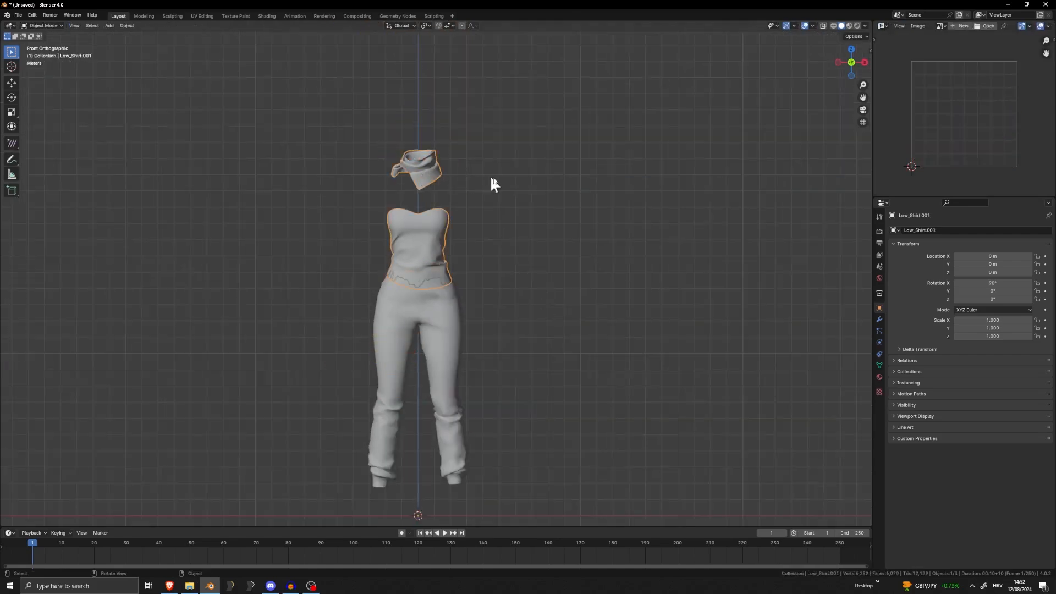
key(g)
key(Escape)
key(h)
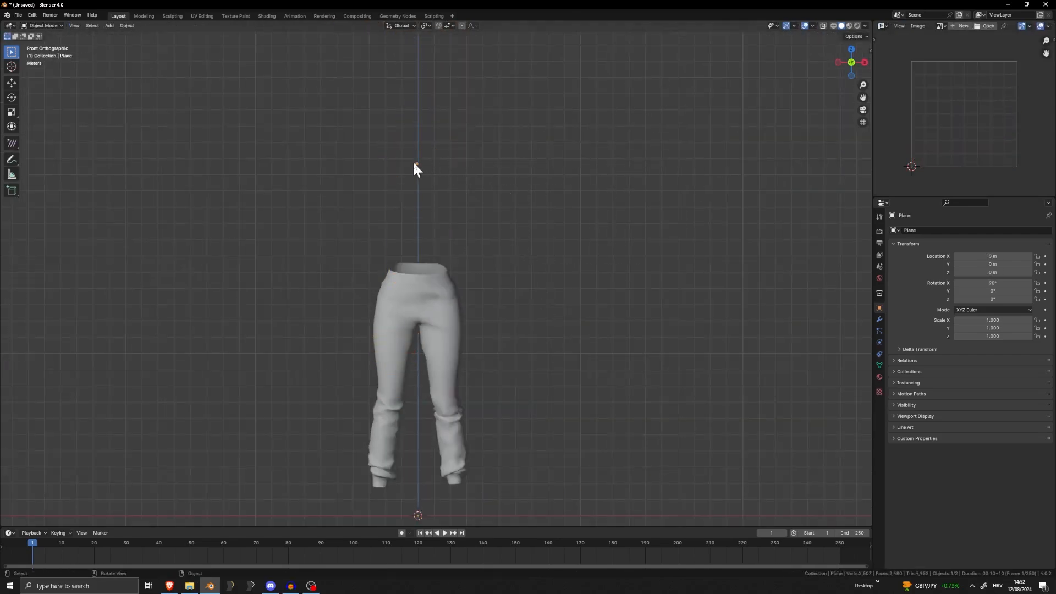
click(433, 164)
key(alt+h)
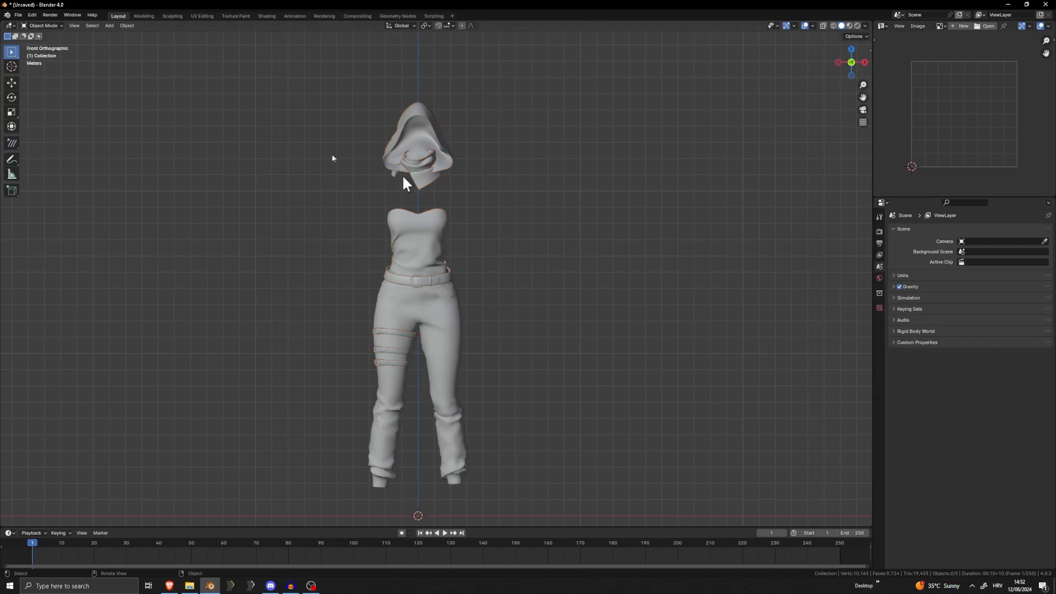
Import the Wavefront OBJ file Necklace.obj from the tutorial folder
click(19, 15)
mouse_move(44, 133)
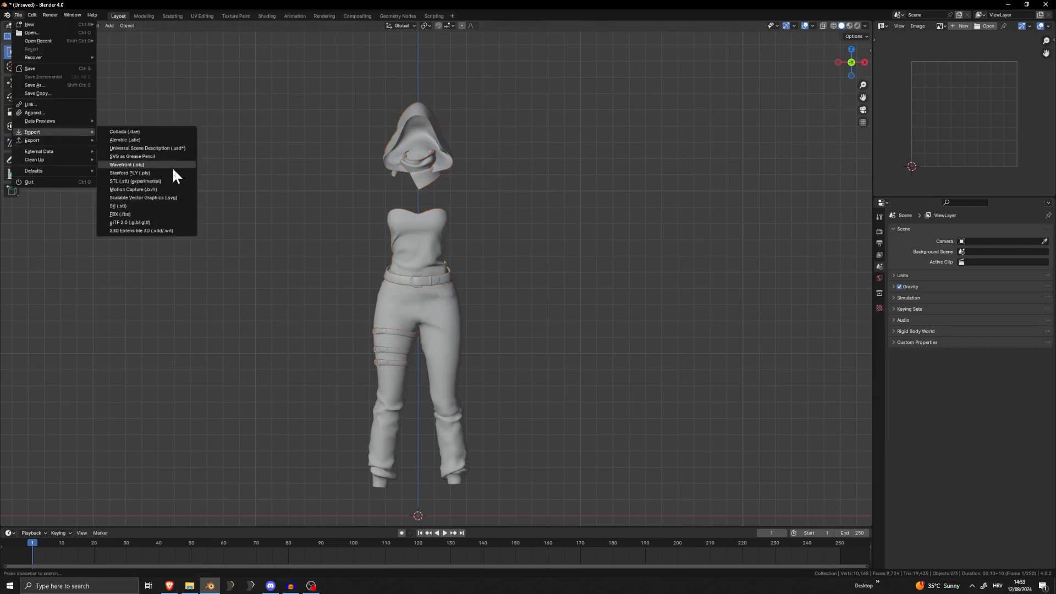
click(151, 163)
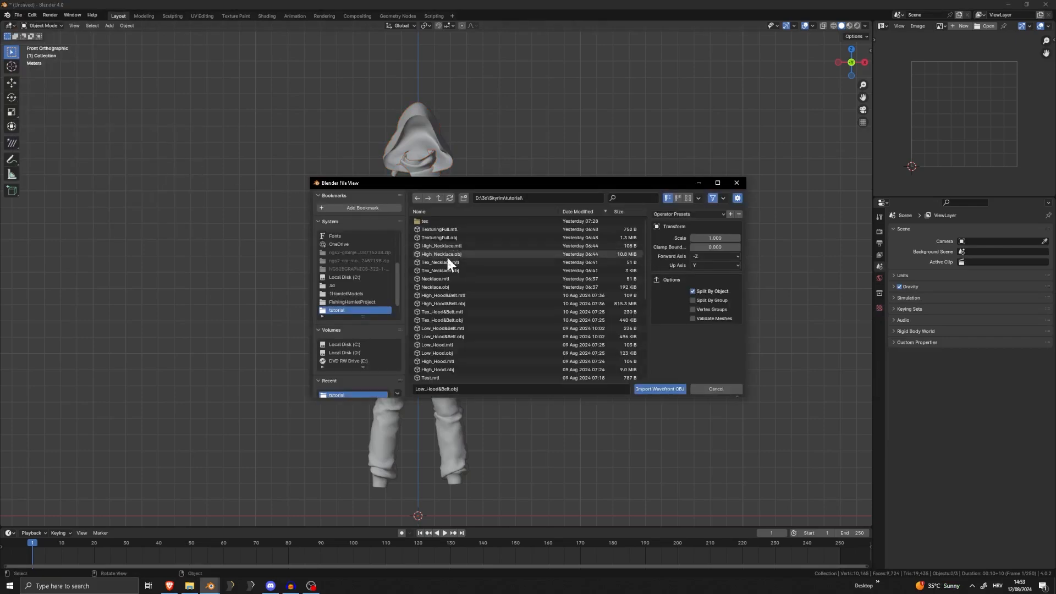
double_click(446, 286)
Apply Shade Smooth to all outfit objects, including the necklace chain
scroll(429, 223, up, 5)
shift+middle_drag(427, 216, 430, 374)
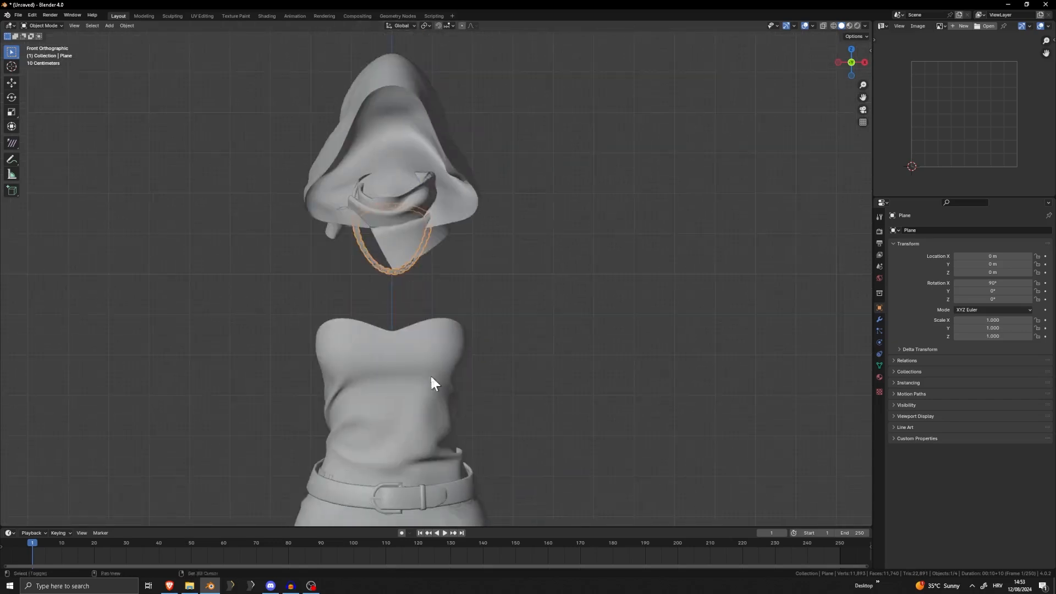
scroll(382, 298, up, 7)
middle_drag(382, 298, 446, 287)
right_click(438, 267)
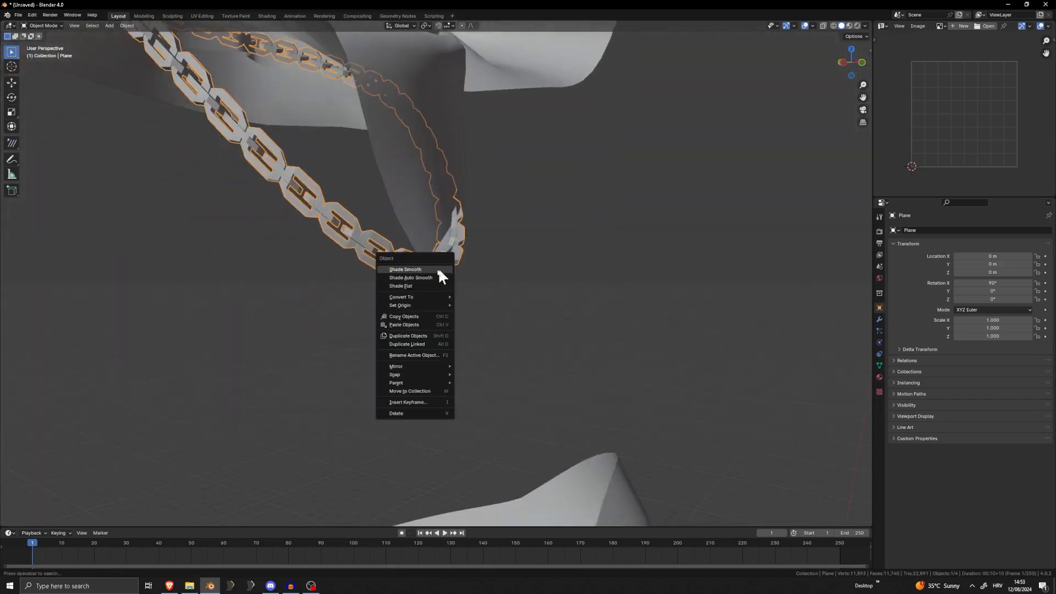
key(a)
right_click(437, 246)
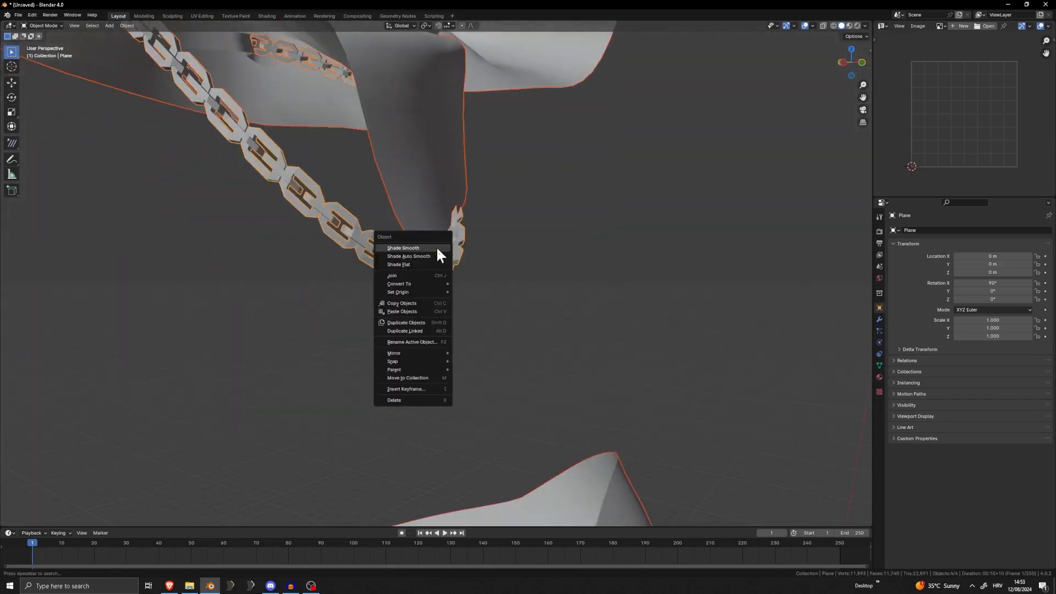
click(437, 249)
scroll(434, 246, down, 7)
click(484, 259)
Examine the topology of the belt mesh and the shirt mesh in Edit Mode
shift+middle_drag(440, 419, 486, 235)
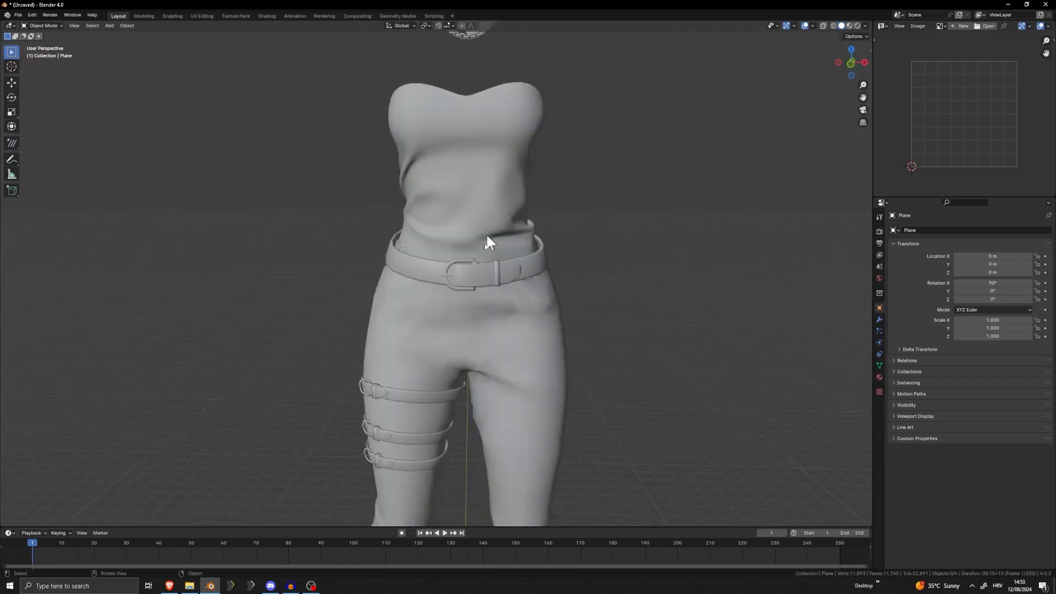
scroll(486, 236, up, 5)
click(483, 243)
key(Tab)
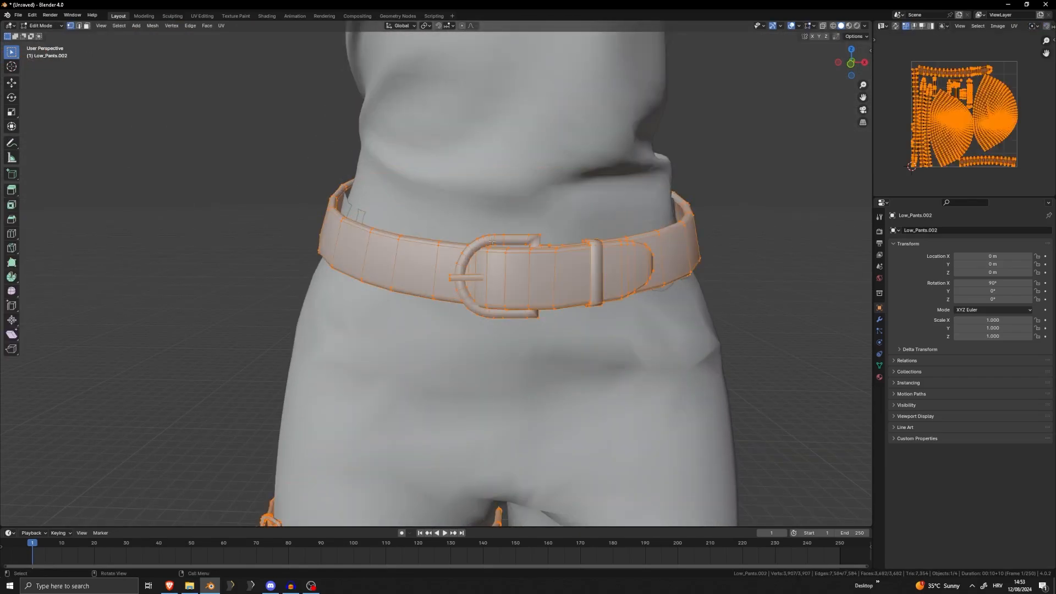
key(Tab)
click(492, 206)
key(Tab)
scroll(492, 208, down, 6)
key(Tab)
drag(591, 282, 587, 276)
scroll(561, 278, down, 4)
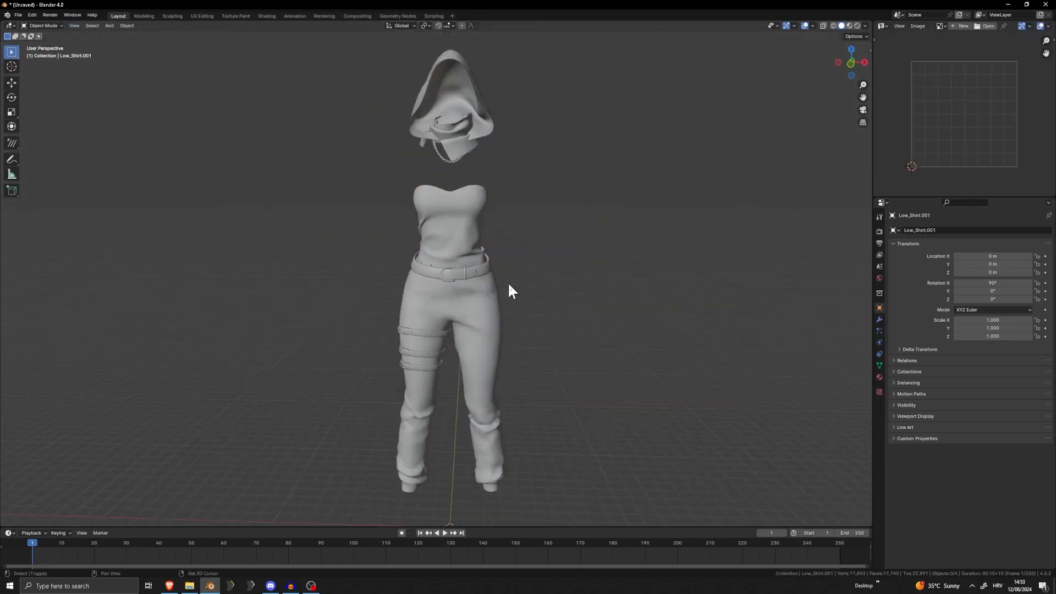
Apply smooth shading again to the hood and belt object alone
middle_drag(507, 283, 405, 236)
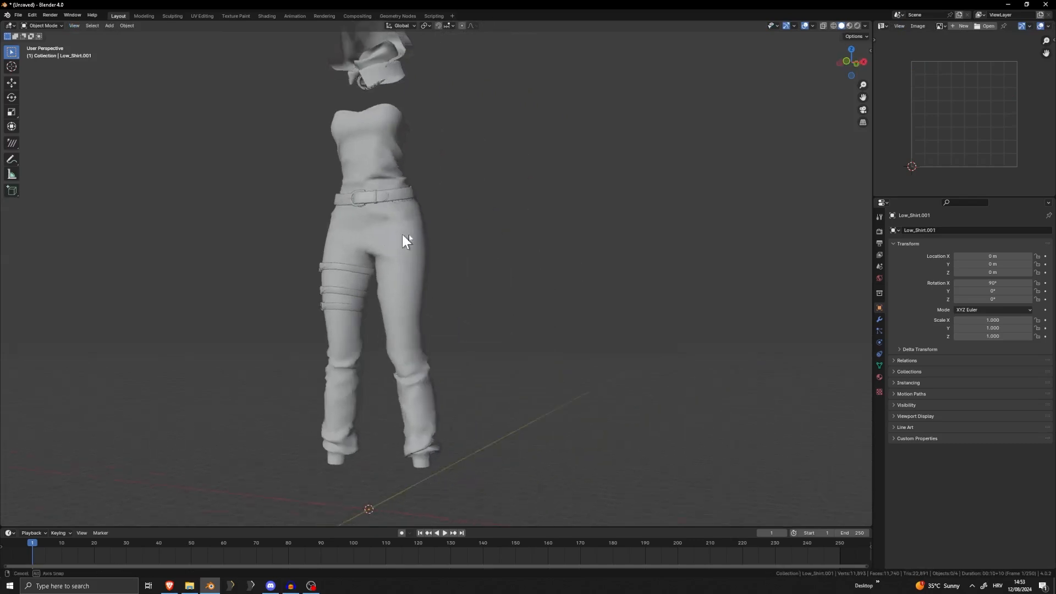
scroll(455, 273, up, 6)
click(388, 203)
right_click(388, 203)
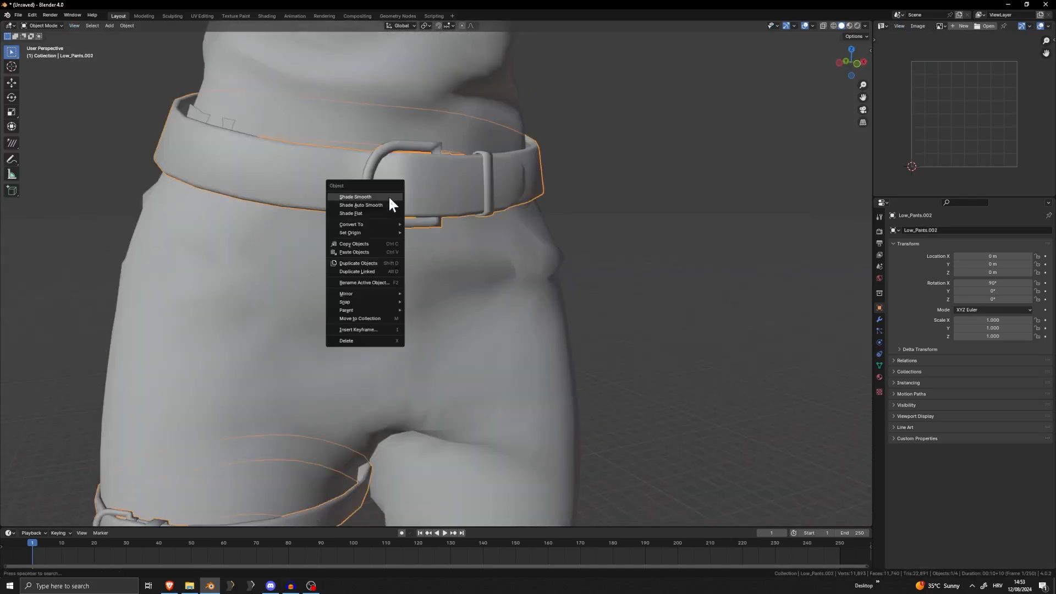
click(388, 201)
middle_drag(592, 207, 845, 258)
right_click(267, 216)
click(269, 214)
scroll(292, 213, down, 6)
click(587, 228)
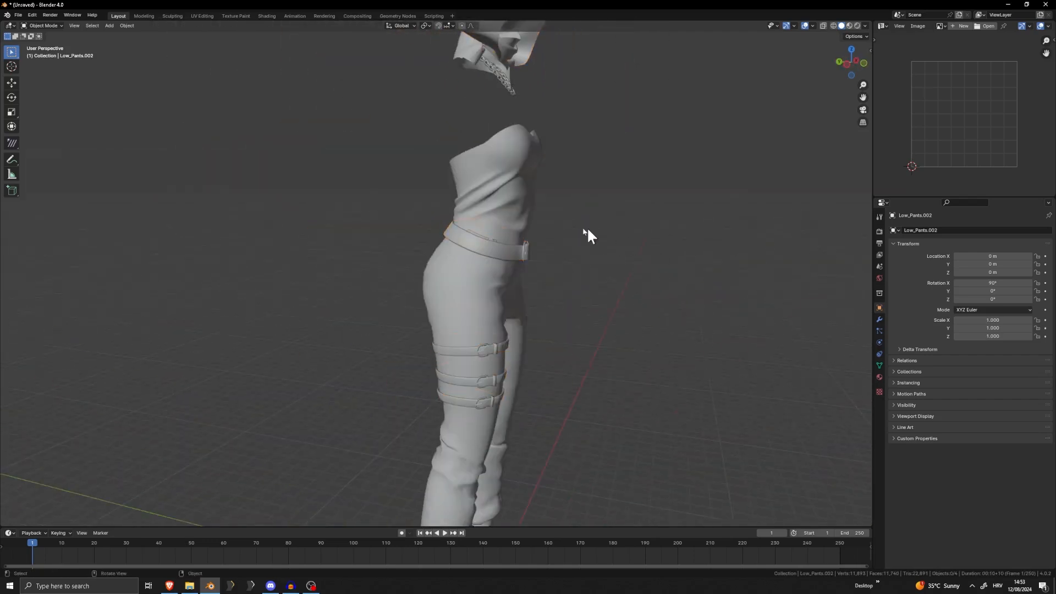
Pull the side of the shirt's waist outward toward the belt, using proportional editing on its vertices
middle_drag(586, 227, 543, 253)
scroll(517, 250, up, 5)
mouse_move(468, 181)
shift+middle_down()
mouse_move(517, 250)
mouse_move(454, 234)
mouse_move(523, 139)
mouse_move(641, 143)
mouse_move(477, 148)
mouse_move(486, 185)
mouse_move(463, 198)
shift+middle_up()
scroll(455, 242, down, 6)
scroll(478, 146, down, 2)
scroll(352, 179, up, 6)
shift+middle_drag(347, 177, 545, 303)
scroll(495, 280, up, 4)
click(416, 253)
key(Tab)
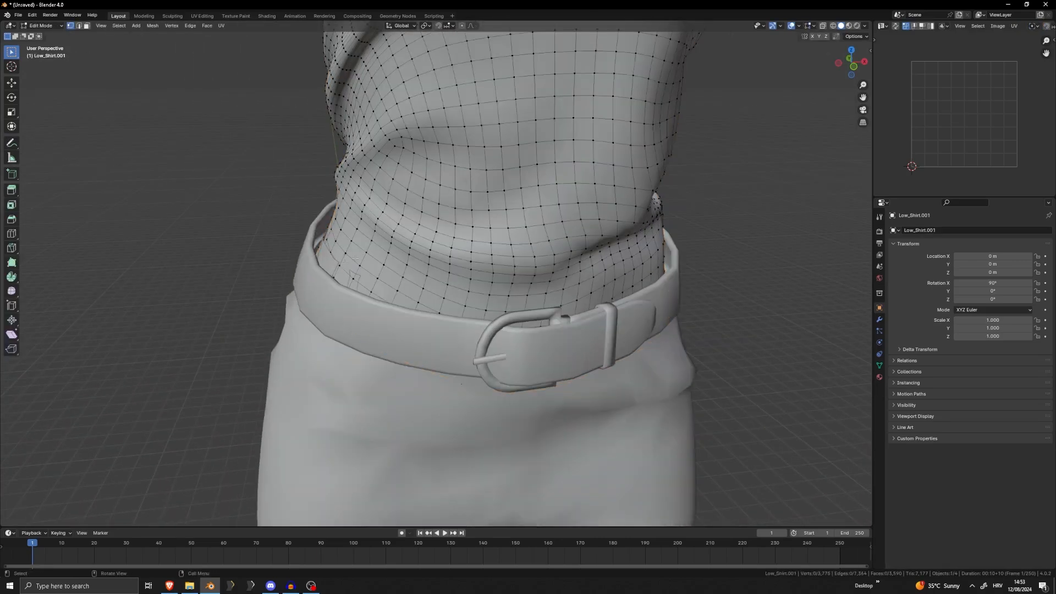
middle_drag(357, 254, 268, 204)
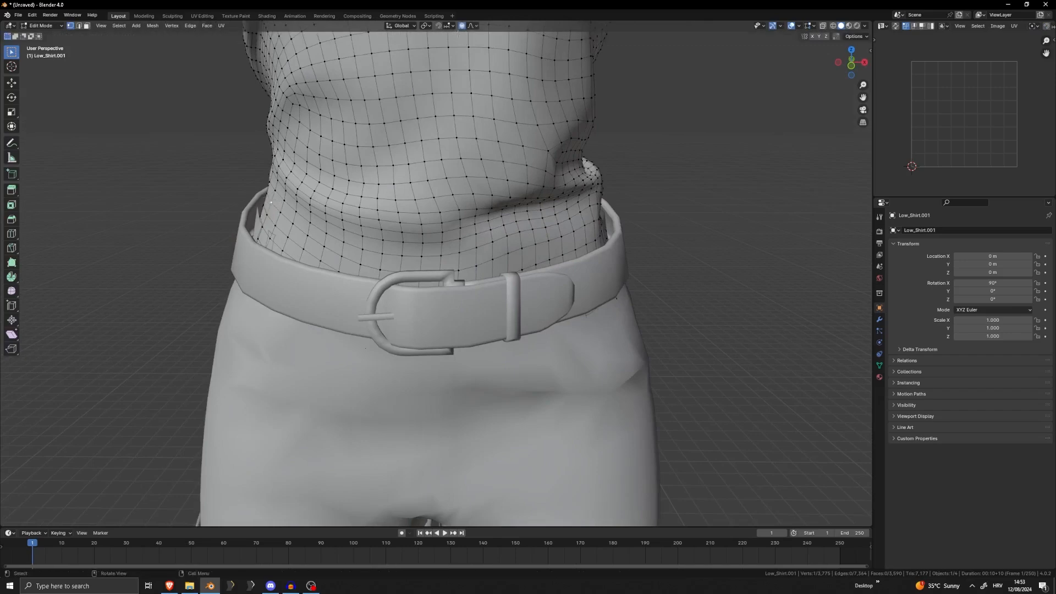
key(g)
click(324, 223)
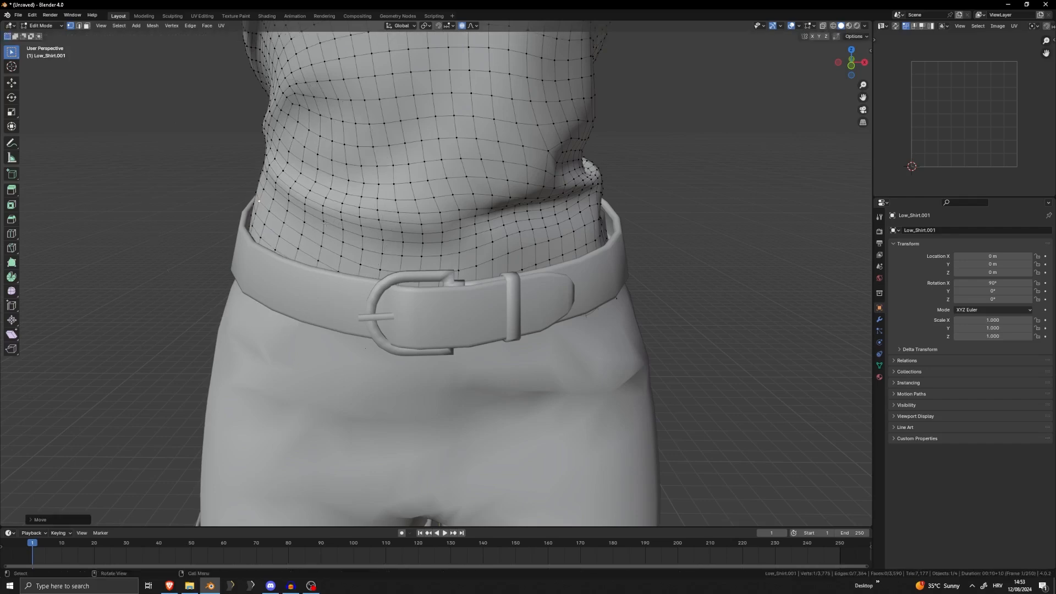
middle_drag(326, 223, 495, 215)
scroll(482, 223, up, 10)
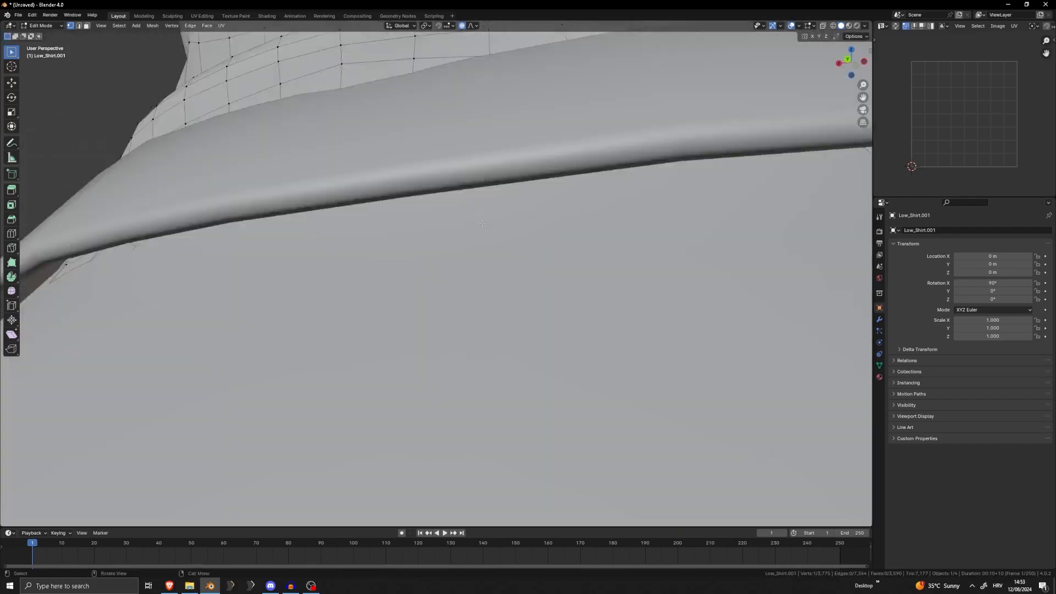
Try to move the shirt's hem beneath the back of the belt, and undo the change
scroll(455, 233, down, 6)
mouse_move(455, 234)
middle_down()
mouse_move(361, 224)
mouse_move(448, 225)
middle_up()
key(g)
click(363, 219)
key(ctrl+z)
Reshape the shirt's hem around the back and side of the belt by moving its vertices with proportional editing
middle_drag(649, 242, 701, 246)
scroll(635, 271, up, 1)
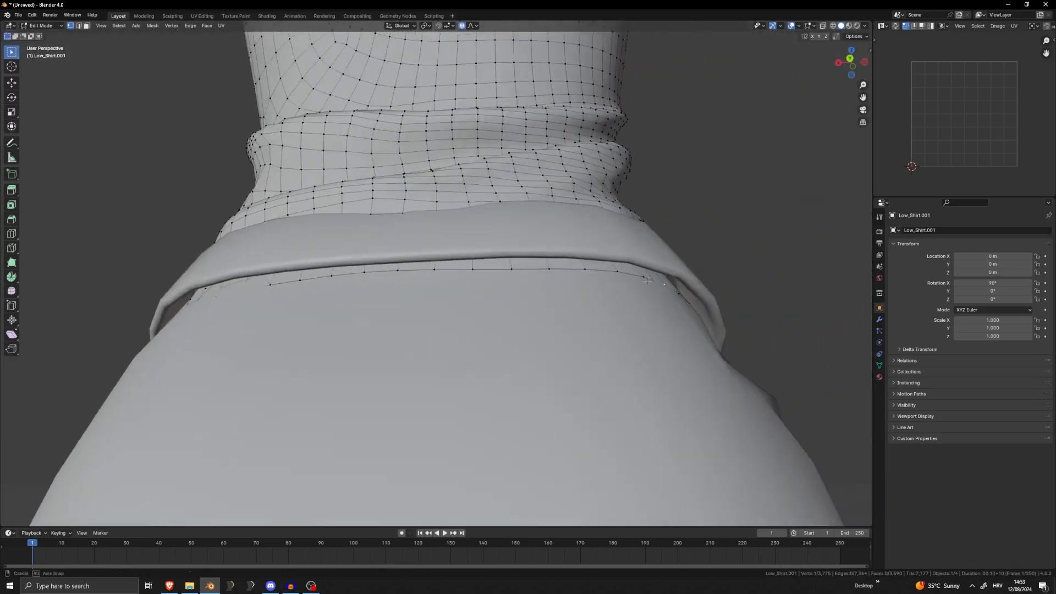
middle_drag(636, 272, 622, 297)
key(g)
click(683, 279)
key(g)
click(319, 234)
click(572, 319)
key(g)
click(624, 300)
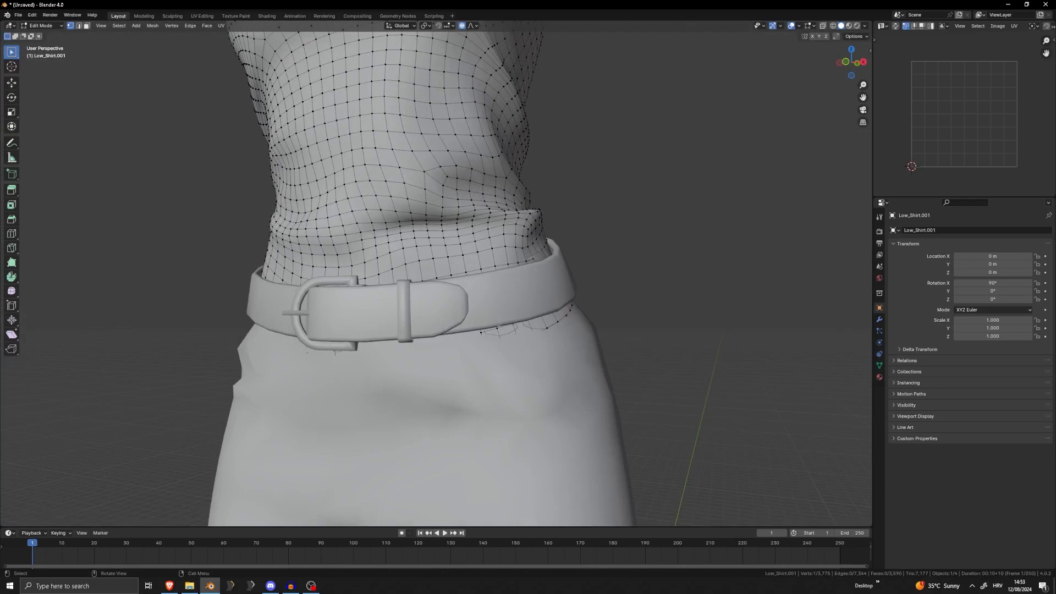
Adjust the shirt's waist at the hip beside the belt's strap end, moving its vertices with proportional editing
mouse_move(495, 330)
middle_down()
mouse_move(715, 330)
mouse_move(512, 341)
middle_up()
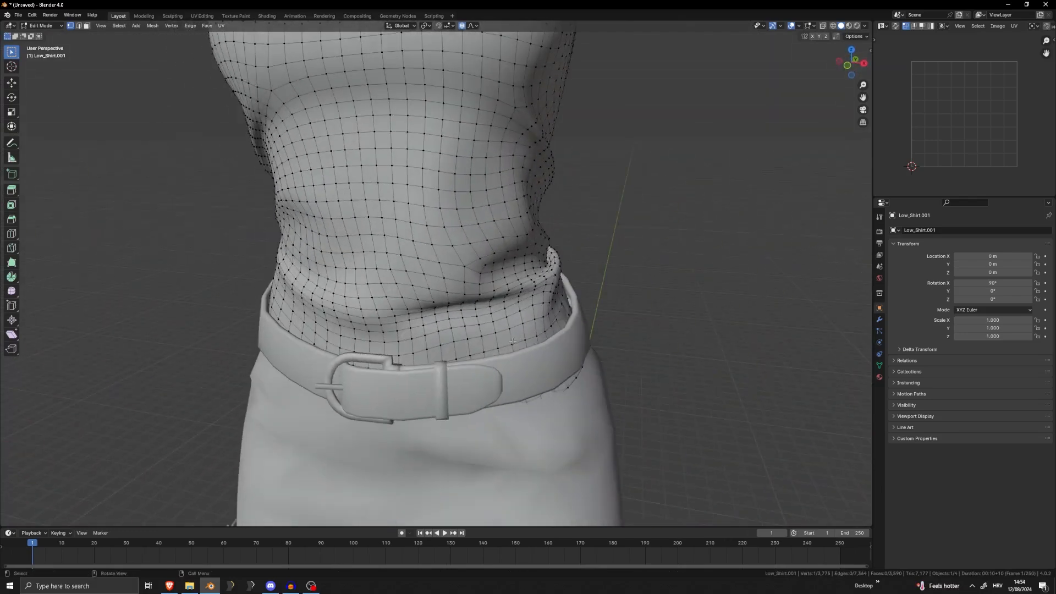
key(g)
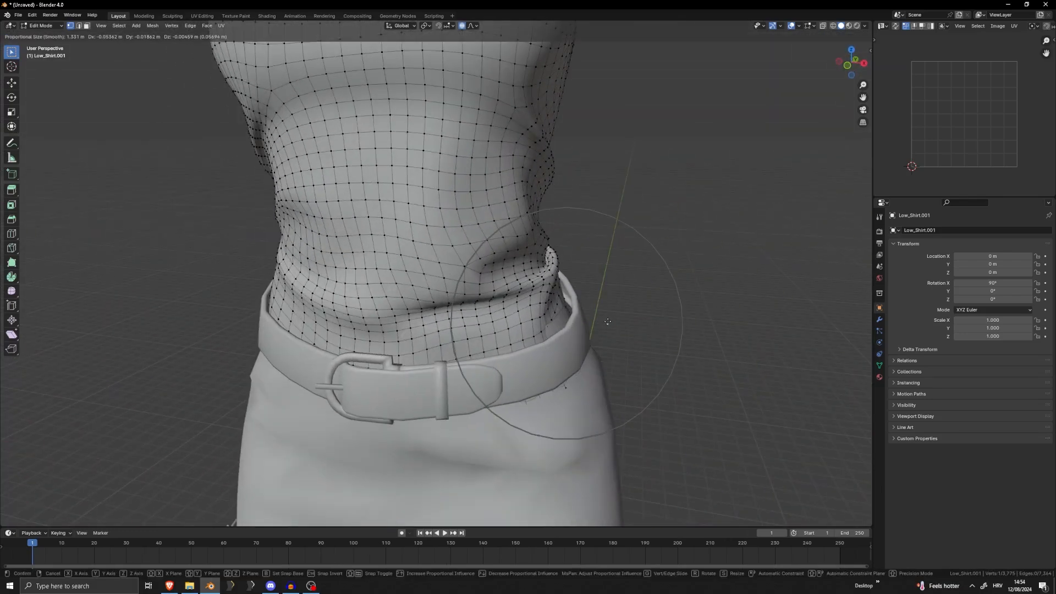
click(598, 322)
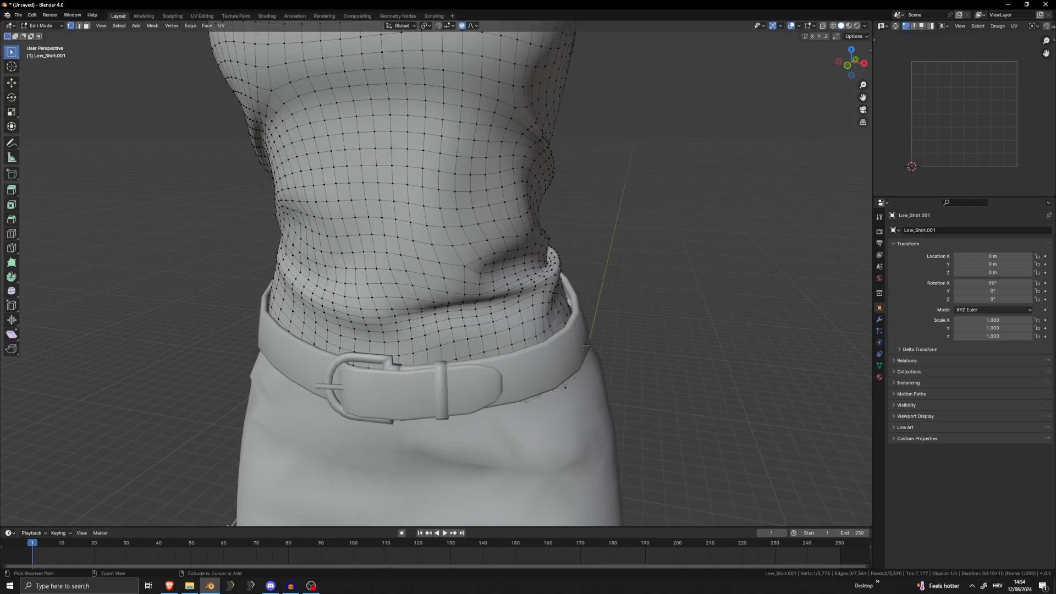
middle_drag(283, 319, 600, 335)
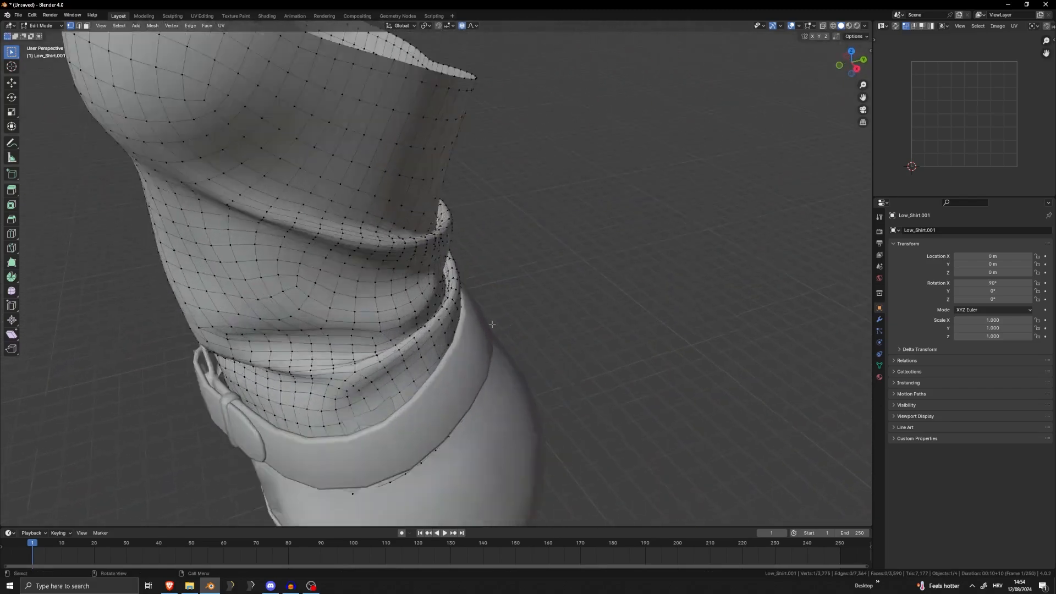
scroll(451, 320, up, 3)
middle_drag(427, 319, 695, 422)
scroll(695, 422, down, 3)
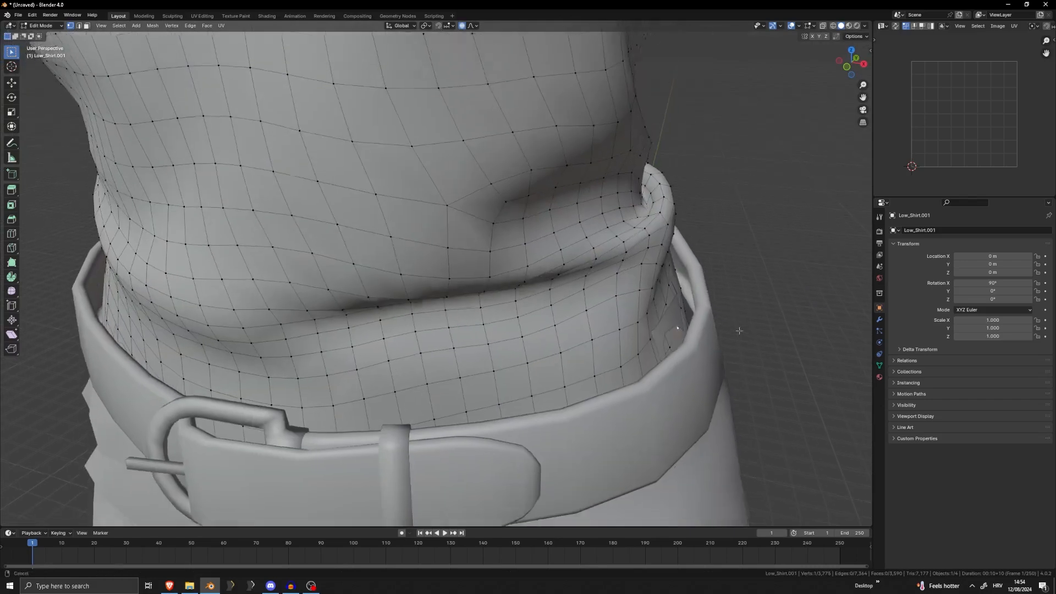
key(g)
click(733, 324)
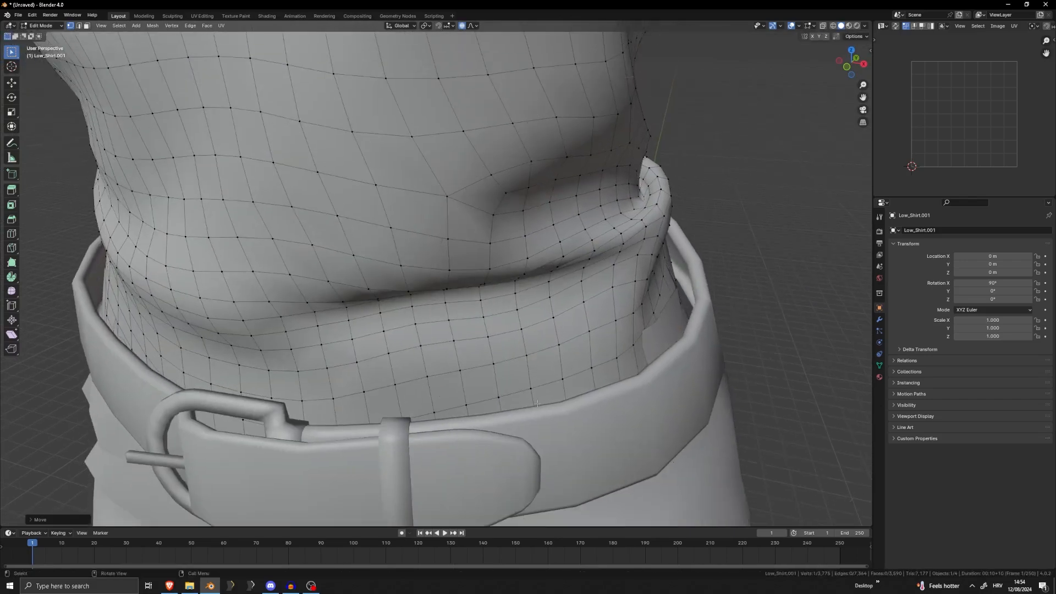
Shift the shirt's lower edge toward the belt on both sides of the buckle, using proportional editing
middle_drag(640, 339, 721, 348)
key(g)
click(723, 350)
key(g)
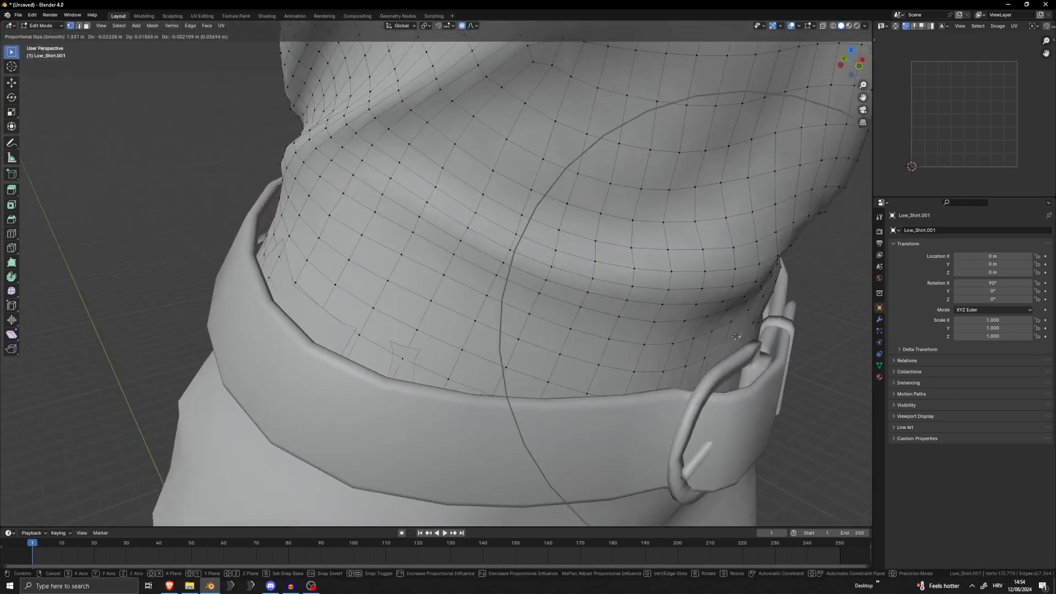
click(722, 351)
middle_drag(722, 351, 170, 325)
key(g)
click(332, 368)
key(g)
click(153, 321)
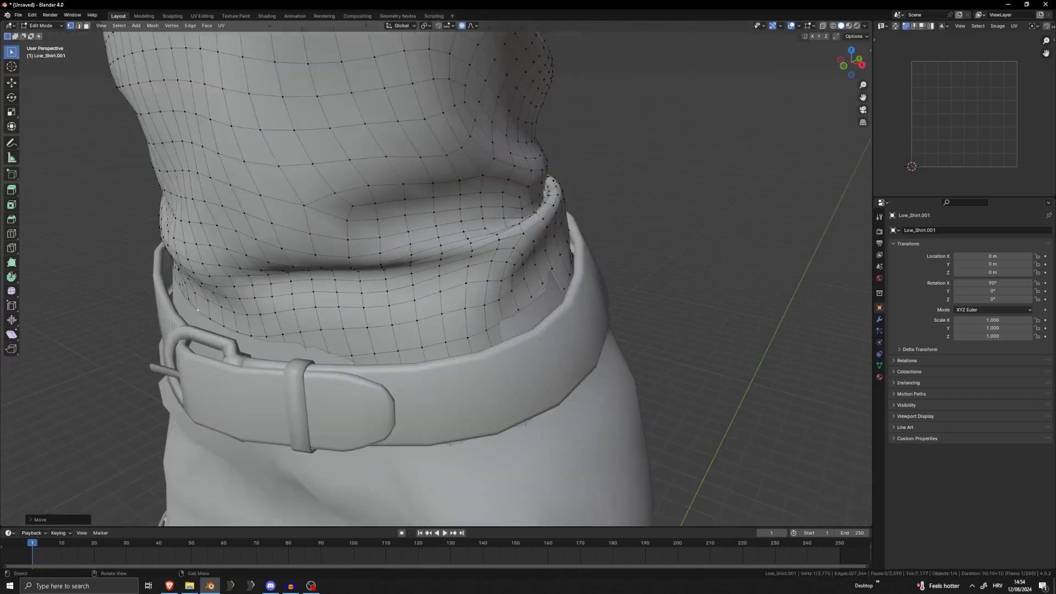
Fit the shirt's front waist and hips against the inside of the belt with further proportional vertex moves
click(319, 363)
middle_drag(319, 362, 374, 361)
key(g)
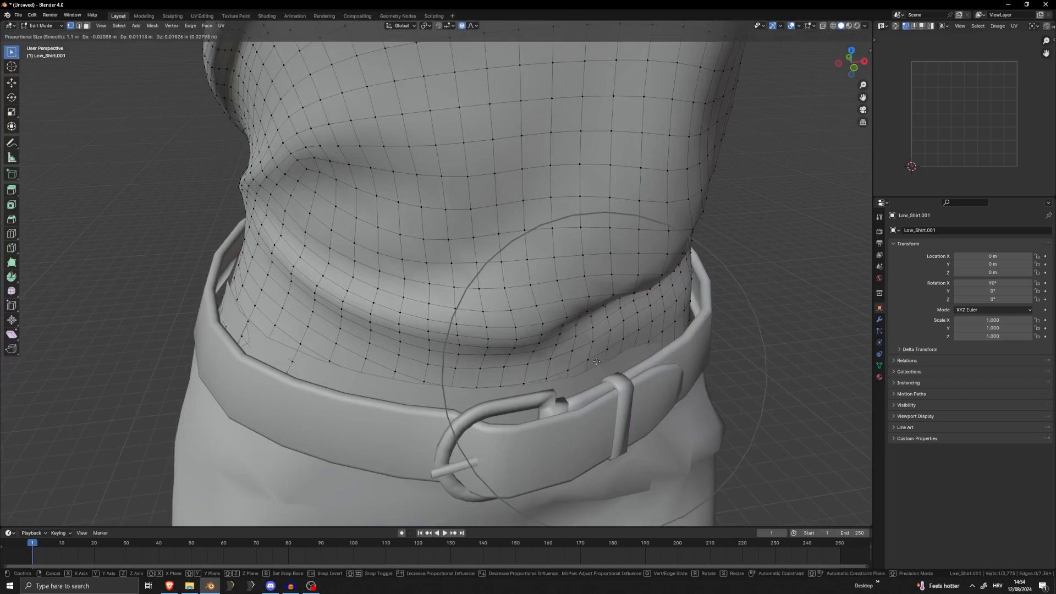
right_click(653, 357)
key(g)
click(682, 339)
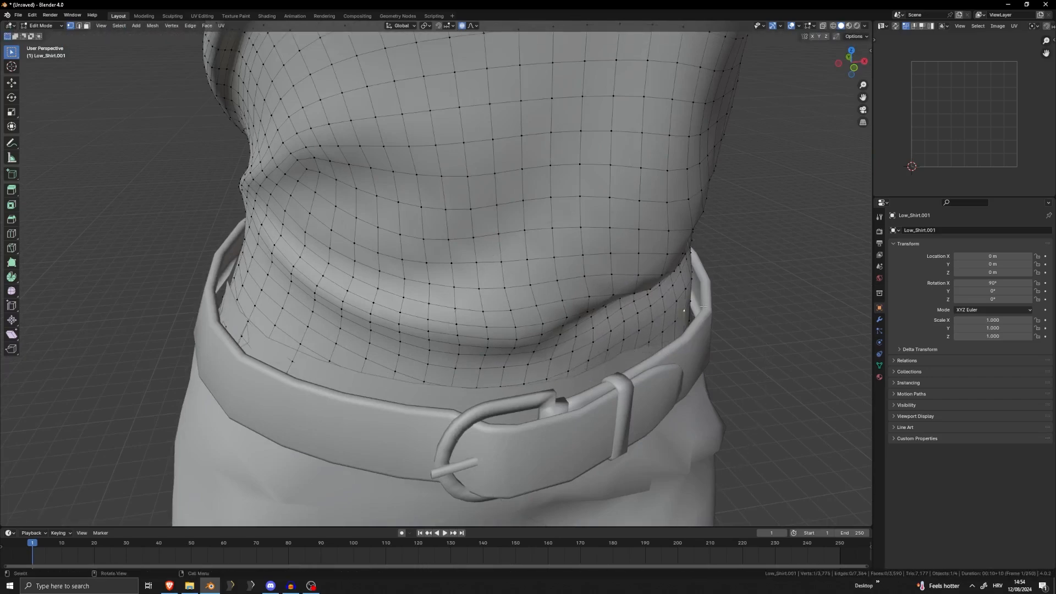
key(g)
click(704, 300)
middle_drag(704, 300, 621, 297)
click(456, 252)
middle_drag(458, 252, 649, 264)
key(g)
click(491, 242)
Make another proportional adjustment to the shirt's lower edge at the belt and return to Object Mode
scroll(491, 243, down, 1)
scroll(655, 265, down, 4)
key(Tab)
key(Tab)
middle_drag(440, 300, 454, 299)
scroll(454, 298, up, 7)
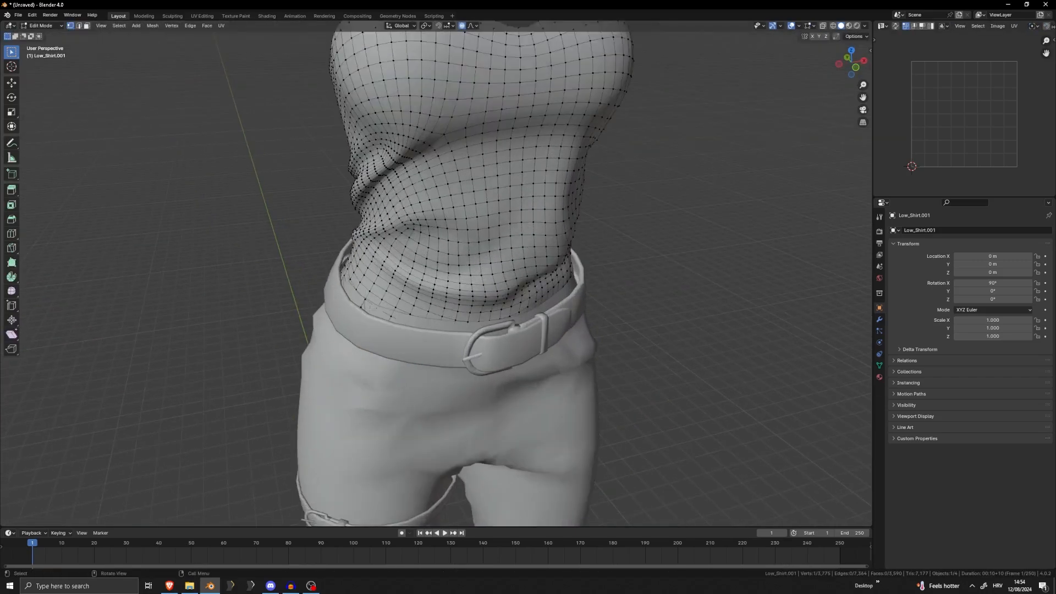
middle_drag(314, 326, 396, 243)
key(g)
click(287, 331)
scroll(288, 331, down, 3)
key(Tab)
click(462, 238)
key(Tab)
key(Tab)
click(437, 224)
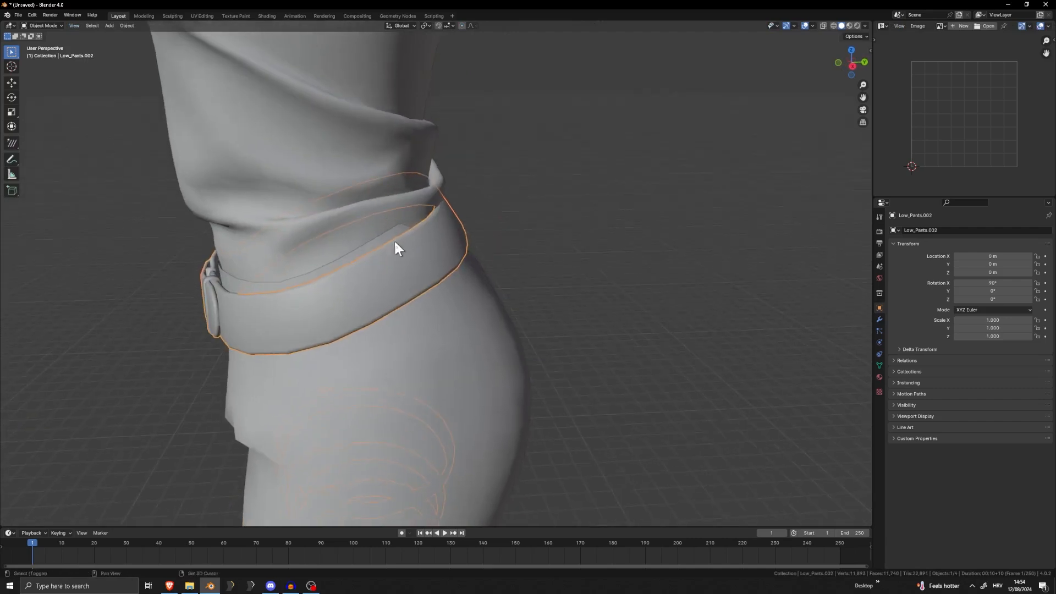
shift+click(409, 236)
click(477, 241)
click(453, 248)
key(Tab)
click(494, 234)
key(g)
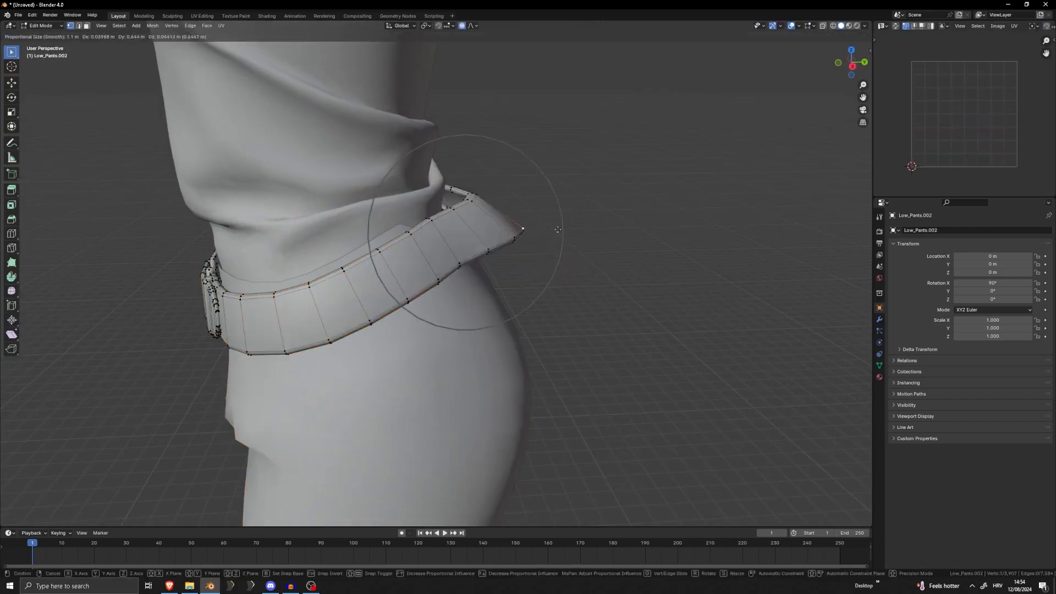
right_click(488, 273)
key(Tab)
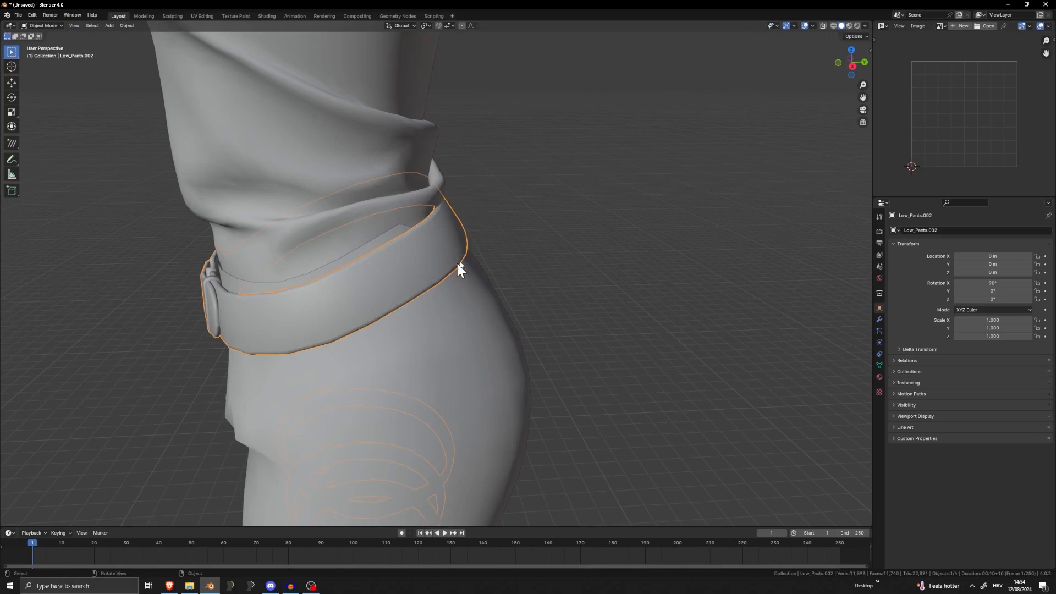
Refit the waist belt around the shirt by moving its vertices in Edit Mode with proportional editing
shift+click(478, 294)
key(Tab)
middle_drag(493, 265, 435, 198)
key(g)
scroll(495, 186, down, 5)
click(505, 182)
middle_drag(529, 196, 400, 341)
key(g)
click(577, 191)
key(Tab)
Examine the fit of the shirt and belt around the waist in Object Mode
click(573, 192)
scroll(550, 241, down, 5)
scroll(596, 233, down, 1)
scroll(573, 230, down, 3)
scroll(429, 278, up, 6)
scroll(443, 238, up, 2)
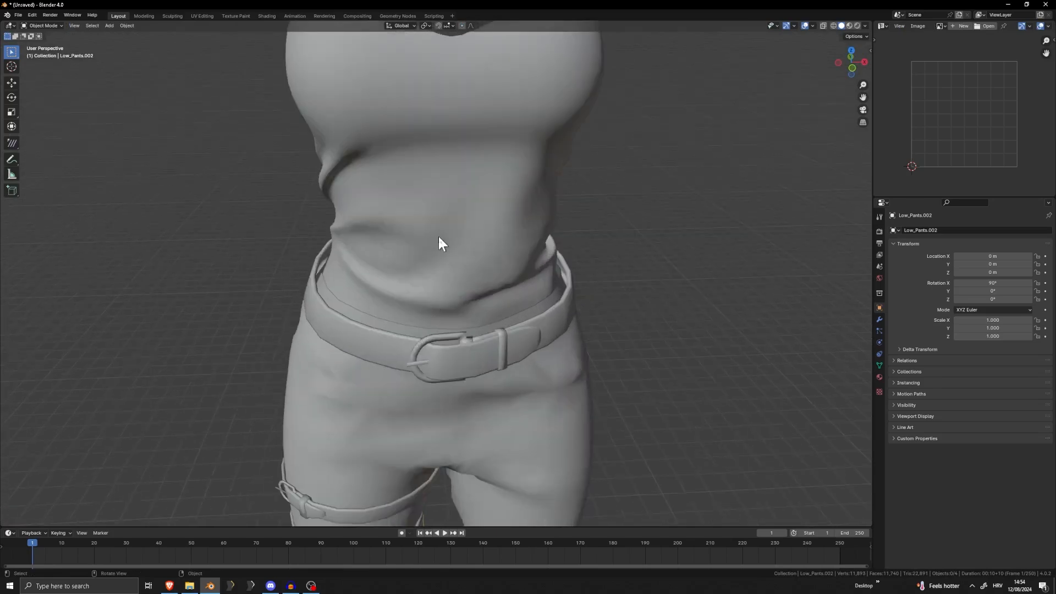
scroll(448, 229, down, 5)
scroll(460, 306, up, 6)
Hide the necklace chain, the shirt and scarf object, and the pants to isolate the hood and belts
click(472, 275)
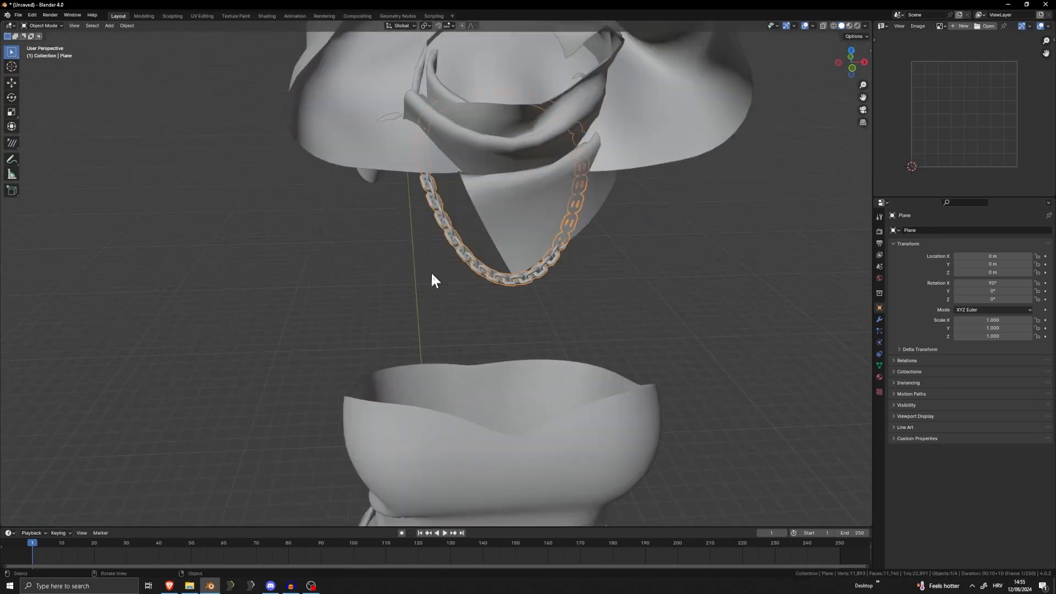
key(Delete)
click(480, 159)
mouse_move(481, 160)
middle_down()
mouse_move(449, 172)
mouse_move(480, 163)
middle_up()
scroll(480, 164, up, 3)
scroll(615, 138, down, 5)
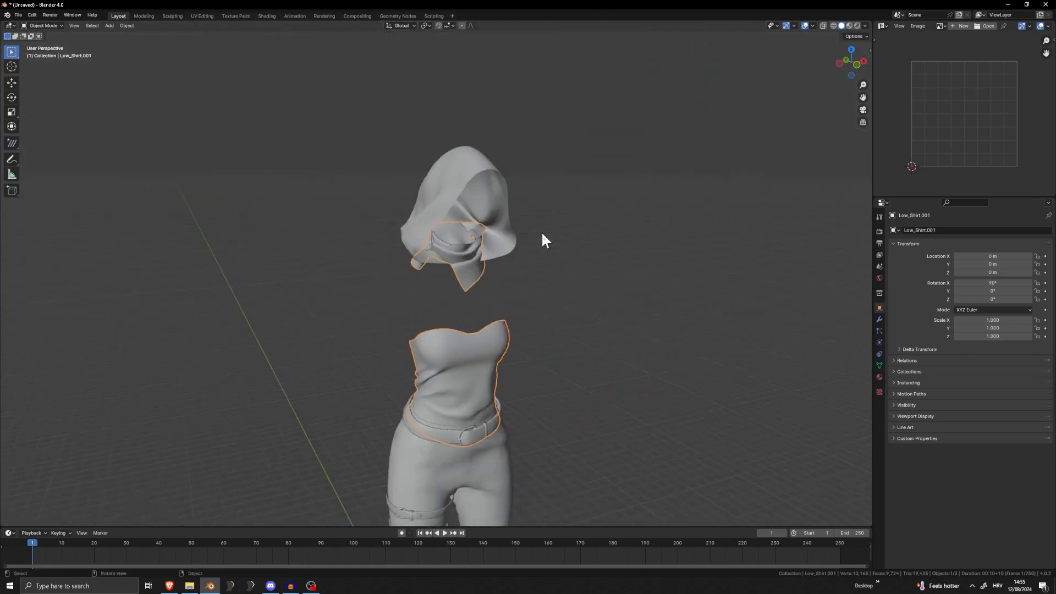
middle_drag(543, 236, 483, 235)
click(488, 210)
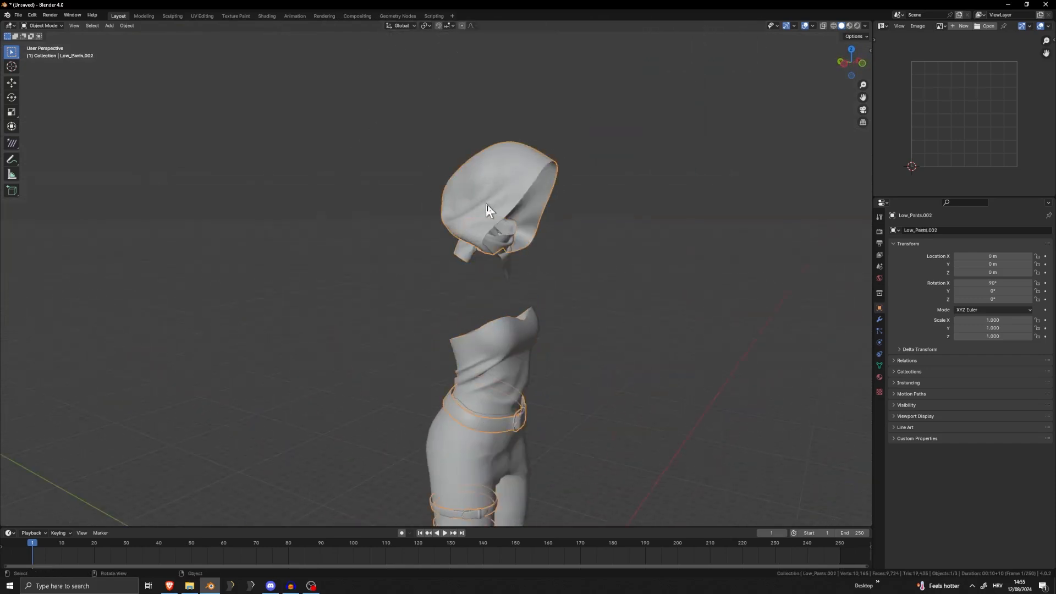
click(507, 262)
key(Delete)
shift+middle_drag(533, 353, 524, 218)
click(453, 355)
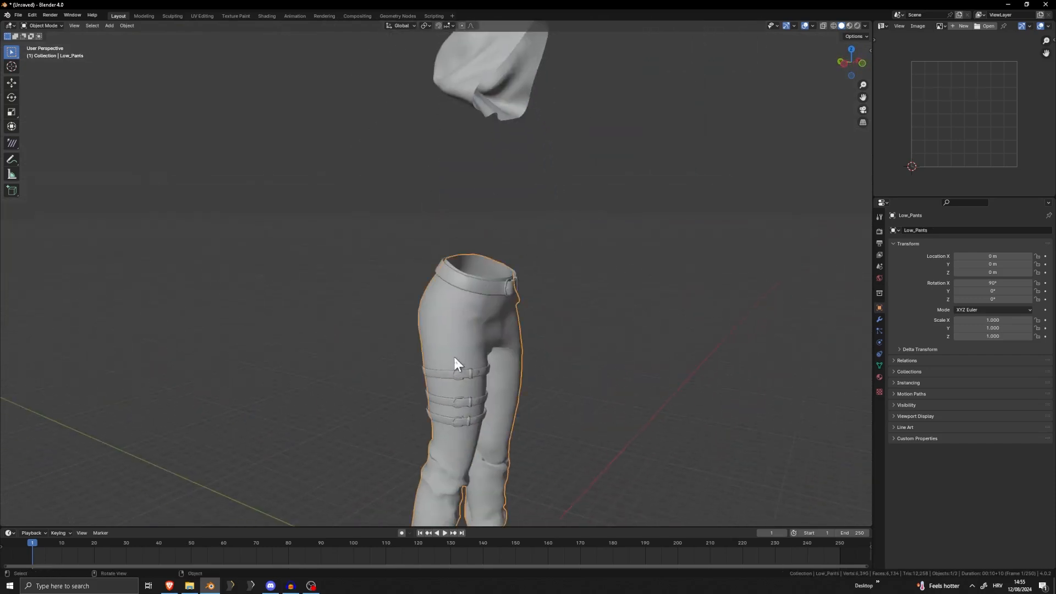
key(Delete)
Separate the linked hood mesh from the belts into its own object and reveal the hidden outfit pieces
scroll(473, 370, up, 6)
middle_drag(539, 298, 479, 315)
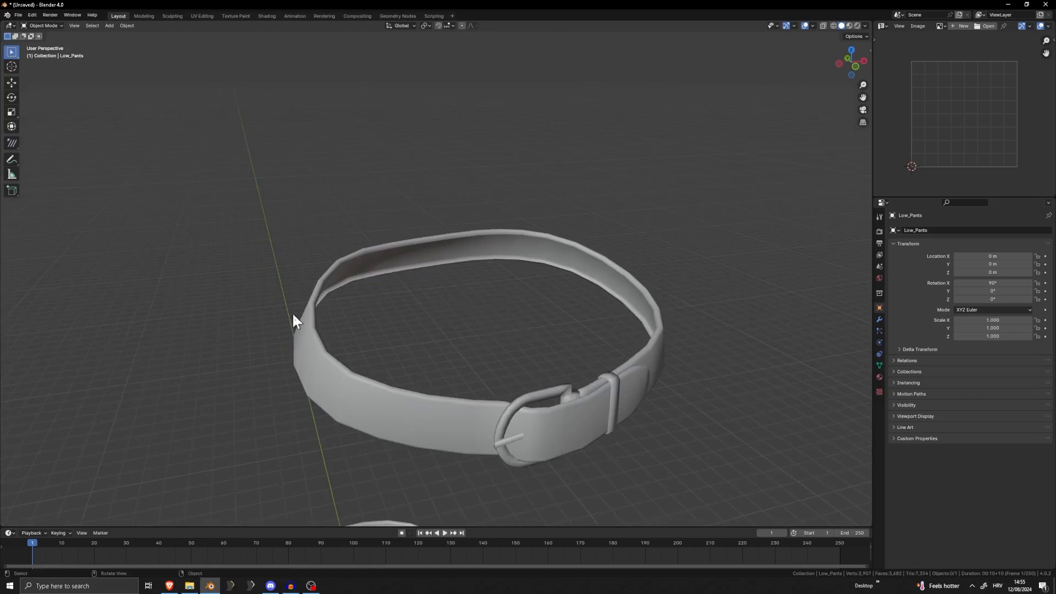
click(316, 323)
key(Tab)
middle_drag(312, 330, 459, 297)
key(Tab)
scroll(470, 250, down, 6)
middle_drag(469, 205, 473, 292)
key(Tab)
scroll(487, 216, up, 3)
key(ctrl+l)
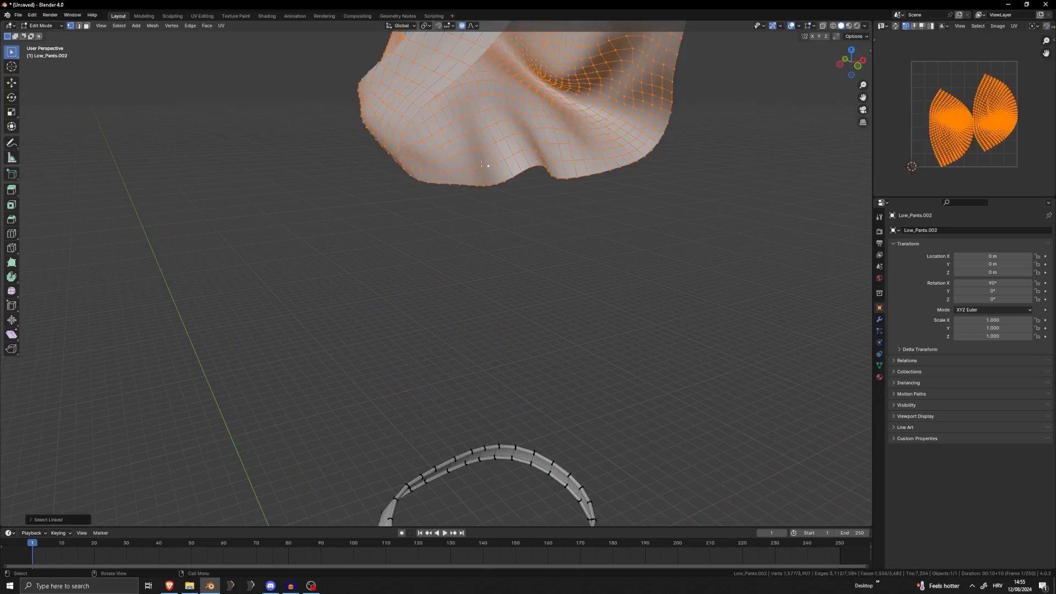
click(494, 166)
key(Tab)
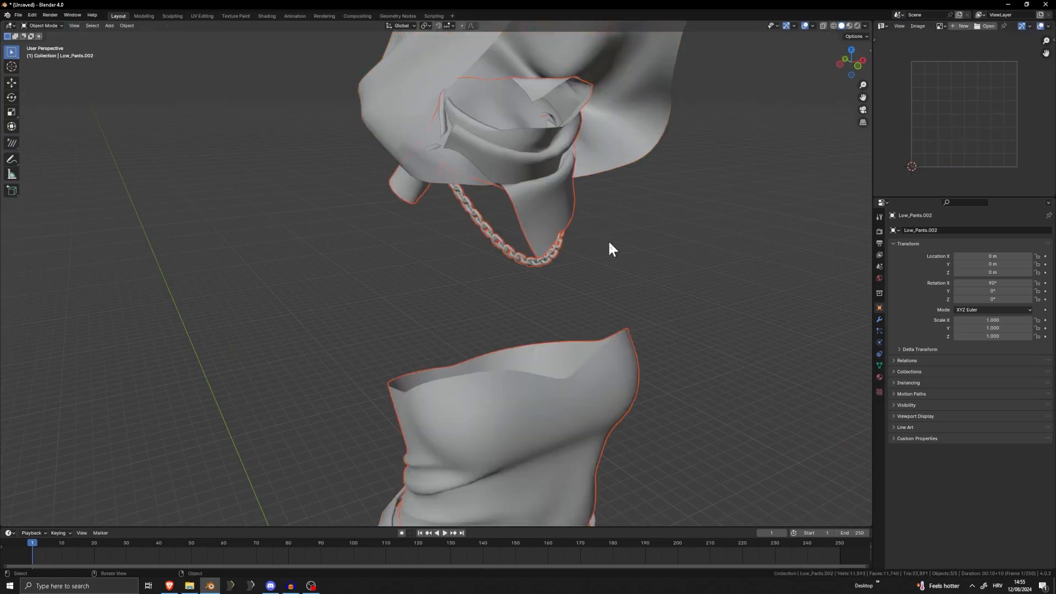
Try to move the hood on its own away from the scarf, and cancel the move
scroll(607, 240, down, 4)
middle_drag(490, 195, 483, 266)
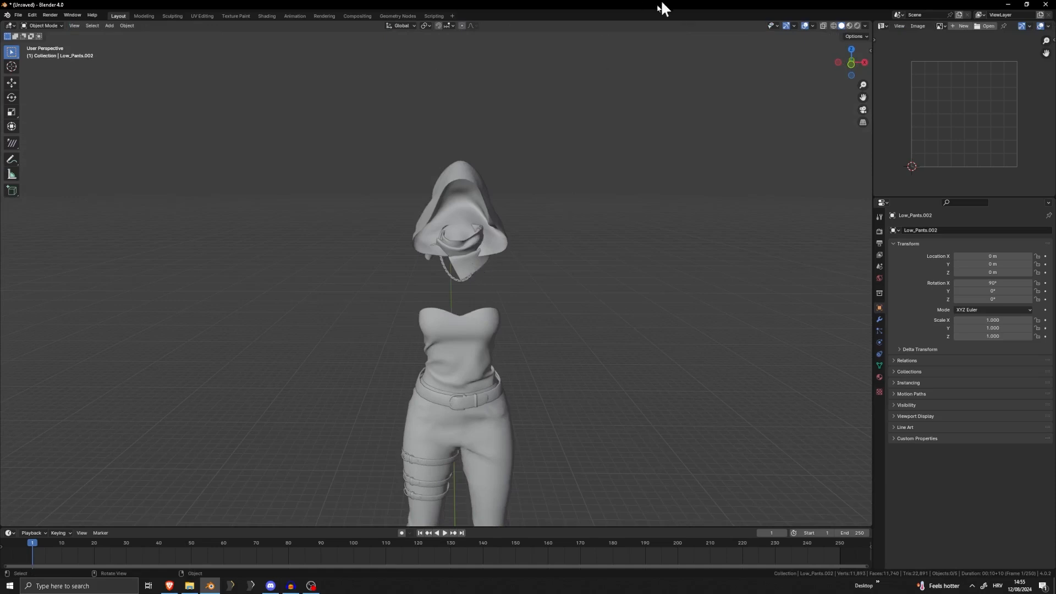
scroll(470, 234, up, 4)
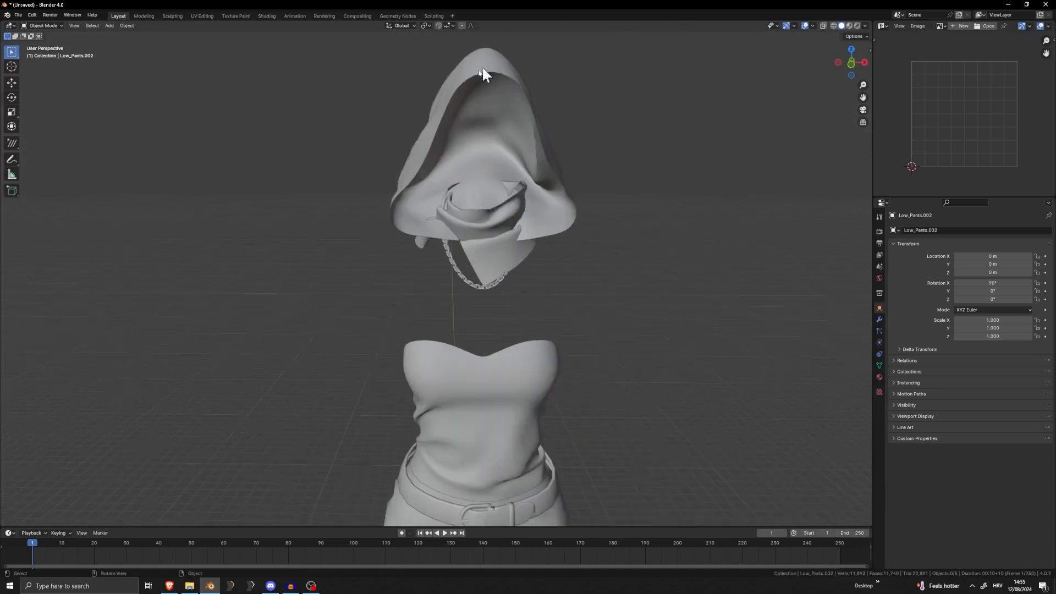
key(g)
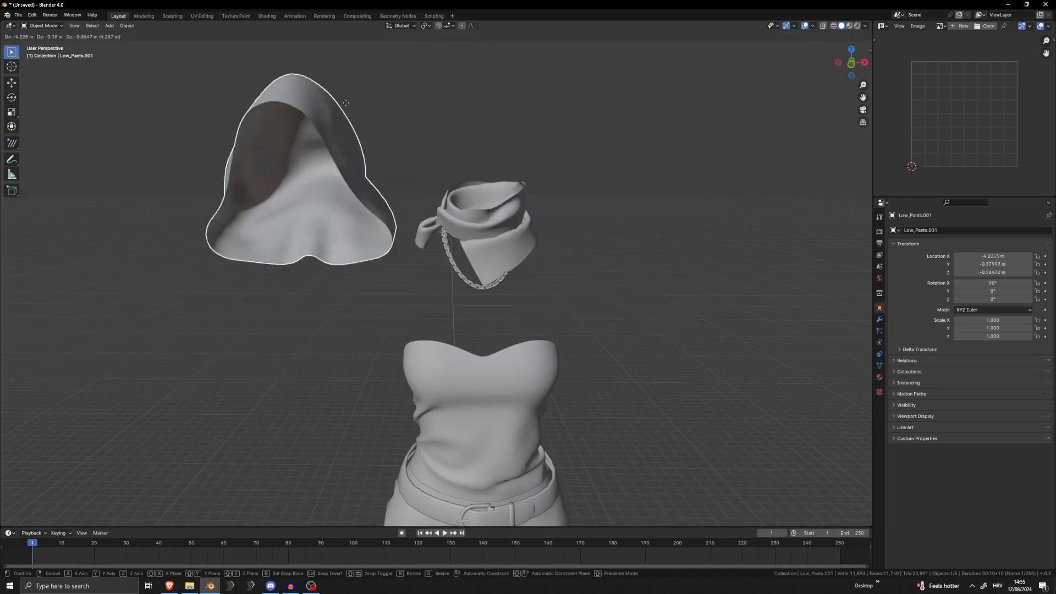
right_click(474, 185)
scroll(488, 182, down, 1)
scroll(480, 259, up, 4)
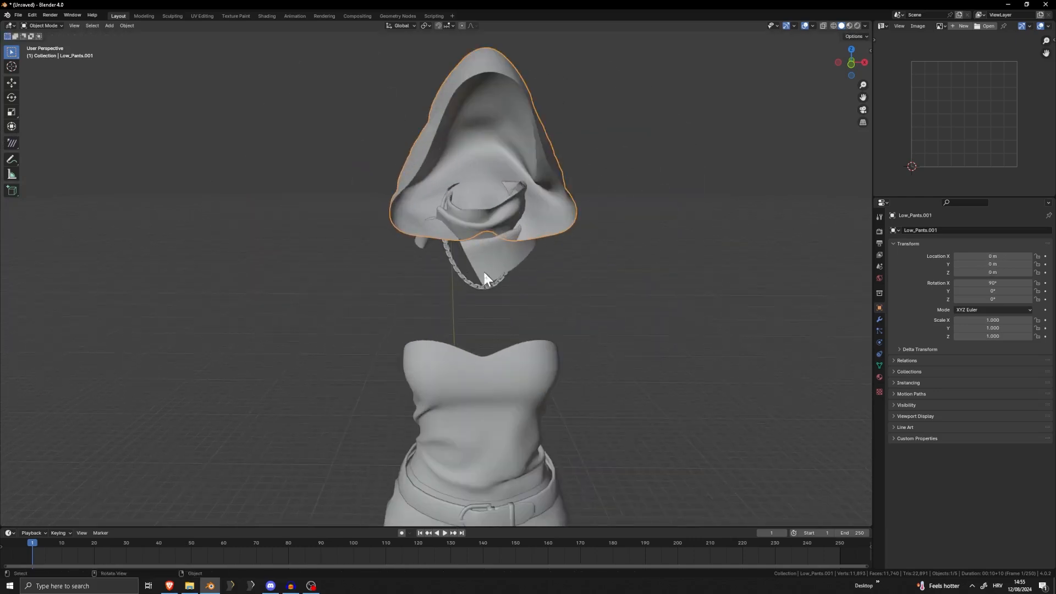
mouse_move(483, 270)
middle_down()
mouse_move(565, 263)
mouse_move(480, 264)
middle_up()
key(g)
right_click(475, 206)
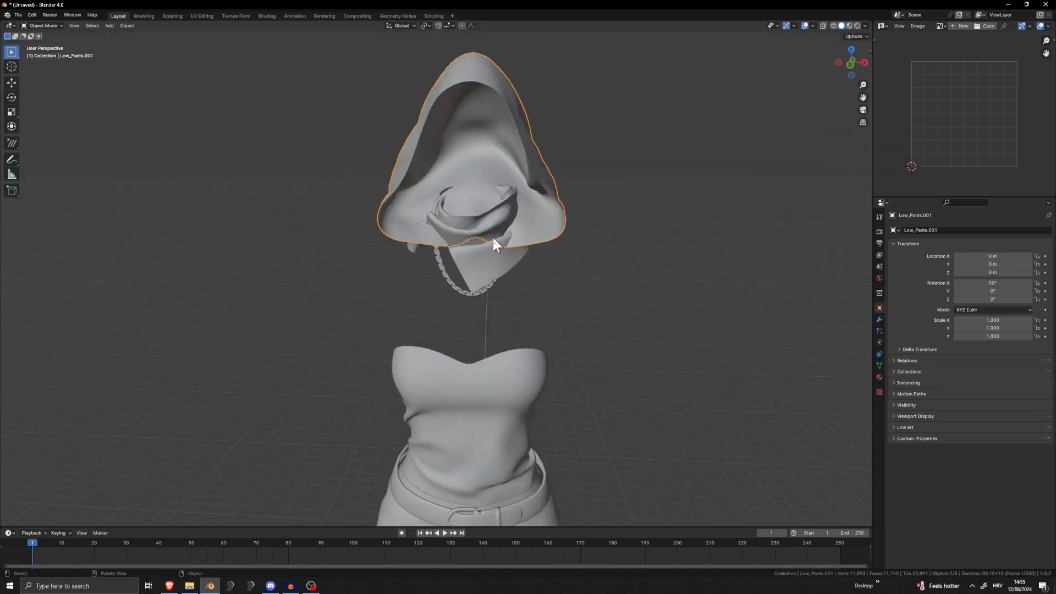
Circle-select the hood's vertices behind the scarf in Edit Mode, and clear the selection
click(879, 319)
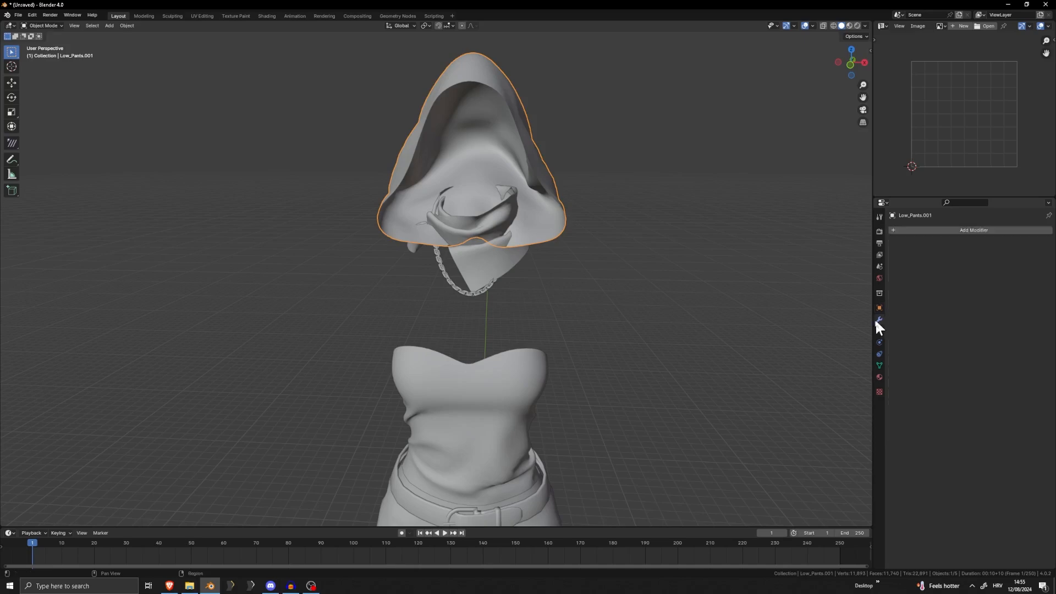
scroll(533, 212, up, 6)
key(Tab)
shift+middle_drag(532, 146, 545, 289)
key(c)
mouse_move(547, 261)
mouse_down()
mouse_move(542, 246)
mouse_move(558, 231)
mouse_up()
right_click(563, 237)
key(alt+a)
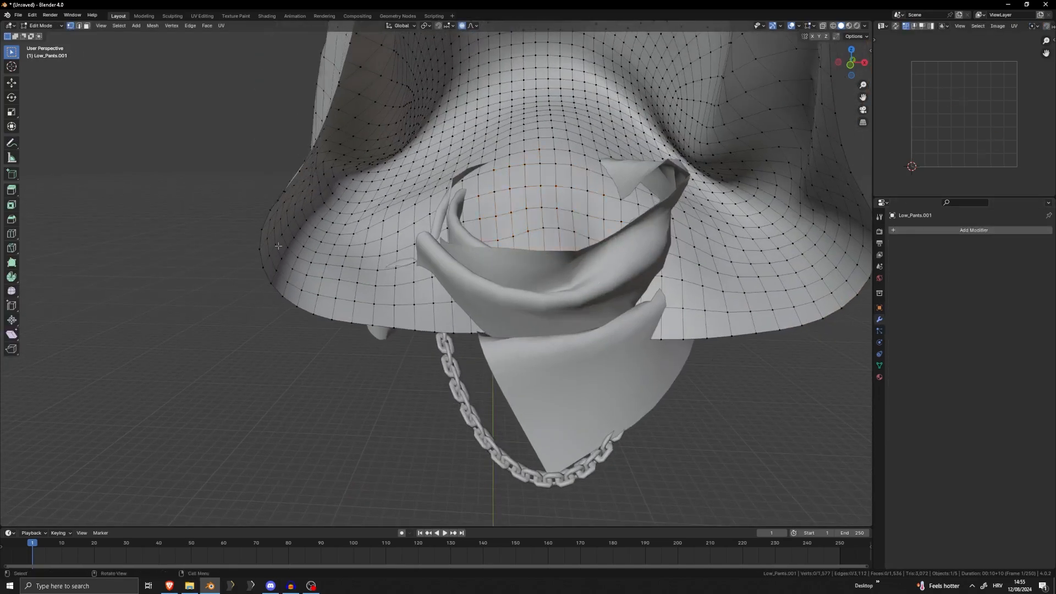
scroll(454, 299, down, 8)
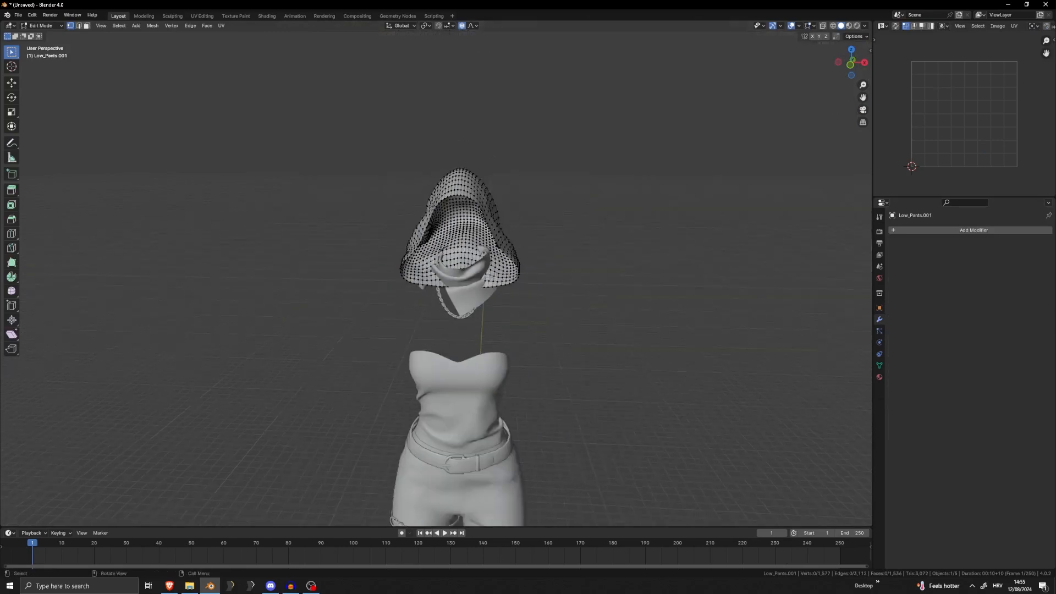
middle_drag(509, 270, 569, 270)
key(Tab)
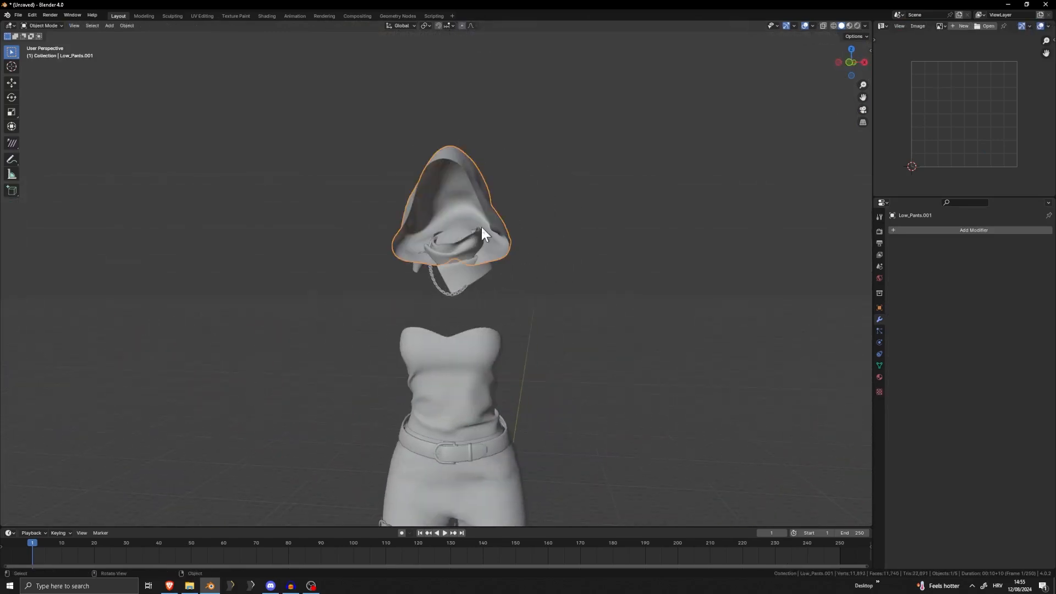
Select the separated hood object and add a Solidify modifier to it
click(482, 234)
scroll(520, 214, up, 5)
shift+middle_drag(584, 170, 583, 268)
click(583, 268)
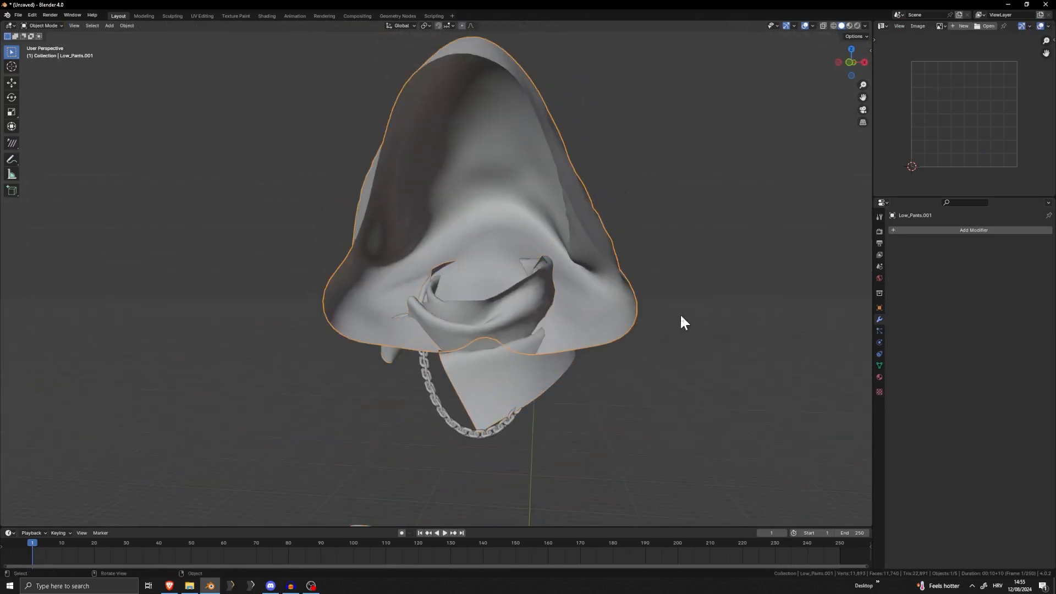
click(966, 230)
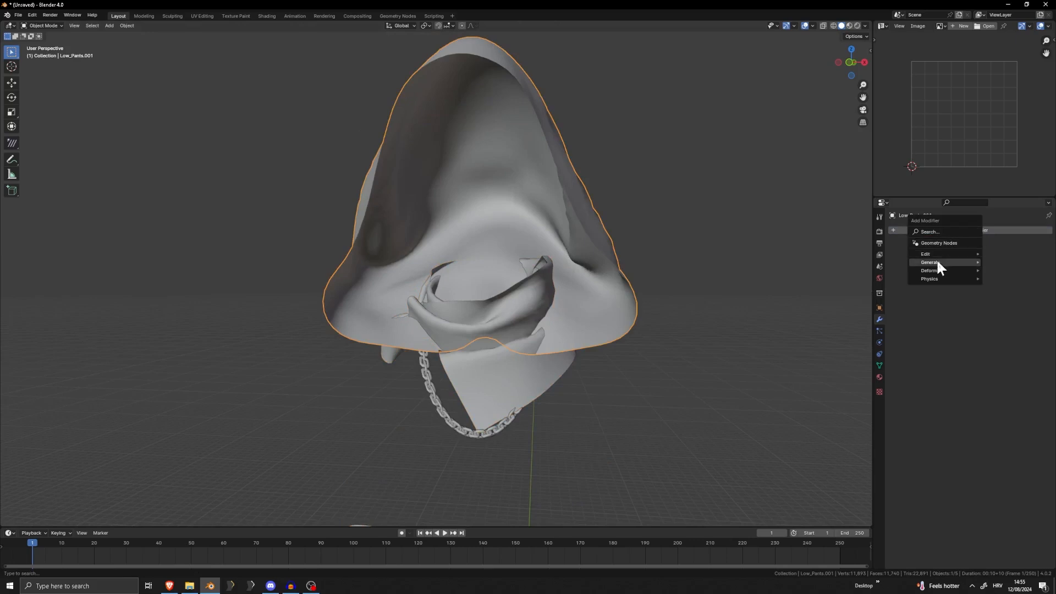
click(935, 232)
click(899, 251)
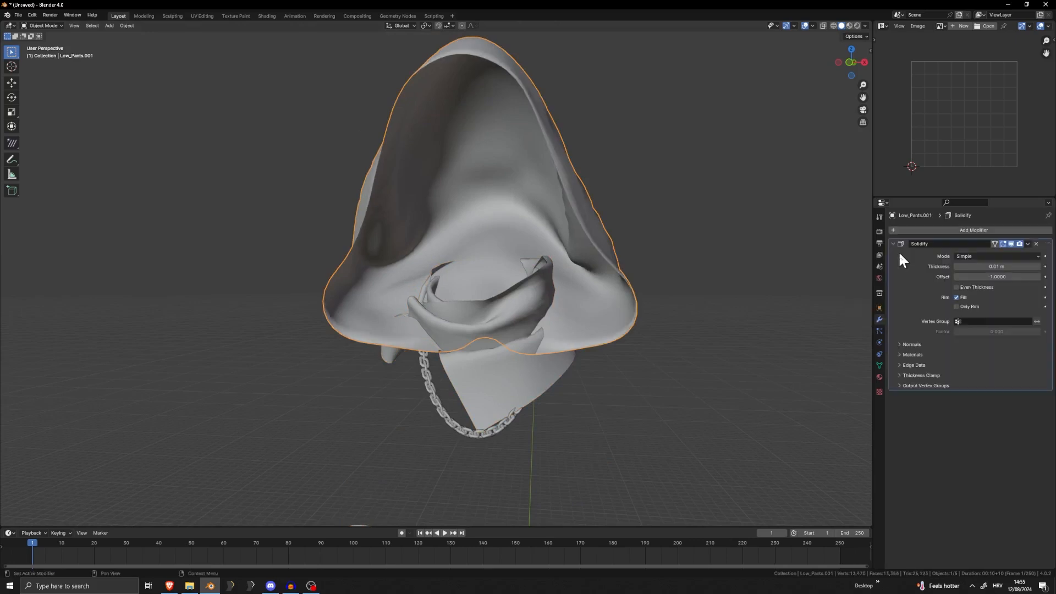
Enable Even Thickness and Only Rim on the hood's Solidify modifier and set the thickness to 0.02 m
scroll(654, 222, up, 4)
shift+middle_drag(616, 228, 569, 267)
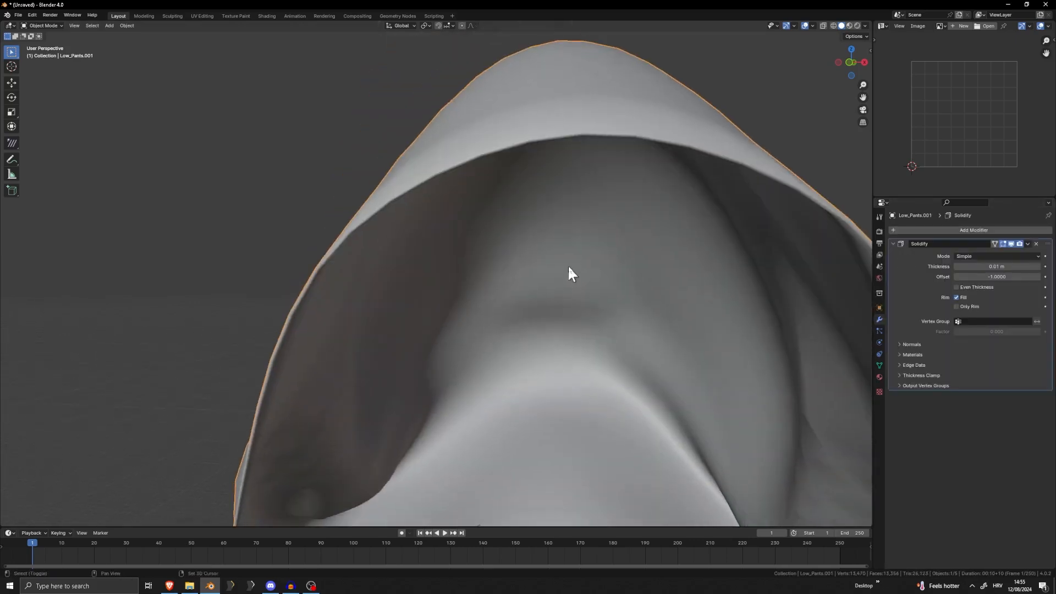
click(962, 288)
click(964, 305)
mouse_move(992, 266)
mouse_down()
mouse_move(1012, 266)
mouse_move(973, 266)
mouse_move(1012, 266)
mouse_up()
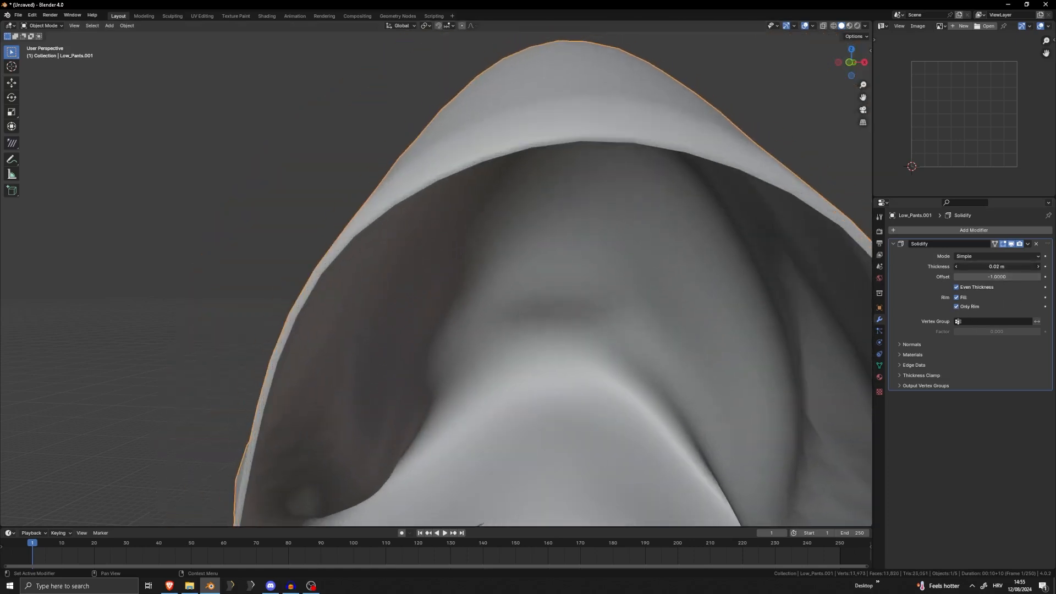
Examine the thickened rim of the hood from several angles, in both Object Mode and Edit Mode
scroll(748, 315, down, 8)
scroll(704, 303, up, 7)
middle_drag(734, 315, 669, 298)
scroll(669, 298, down, 4)
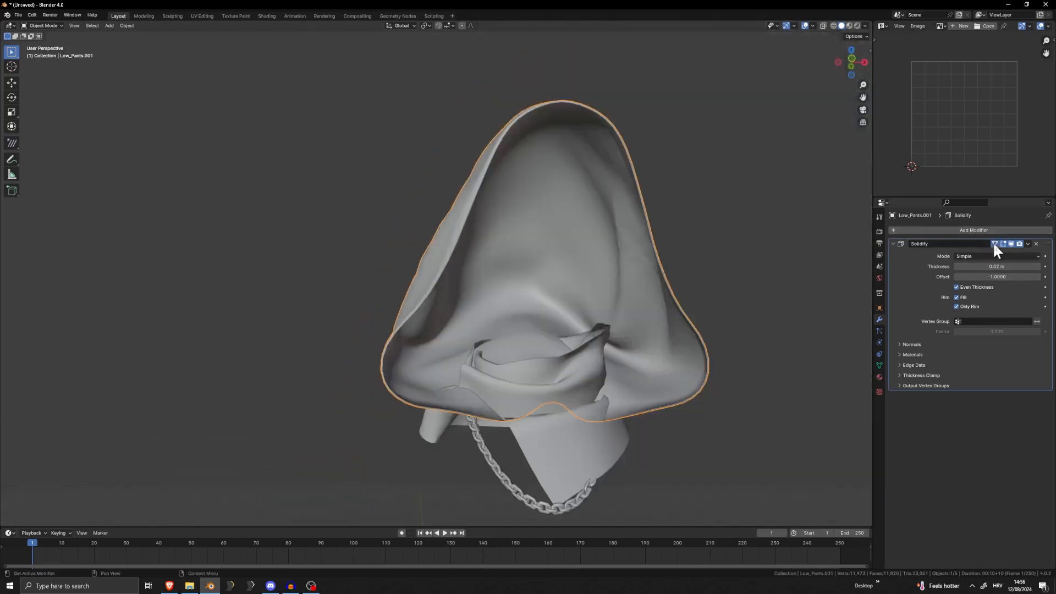
scroll(640, 254, up, 6)
middle_drag(640, 248, 662, 264)
key(Tab)
scroll(695, 266, up, 3)
key(Tab)
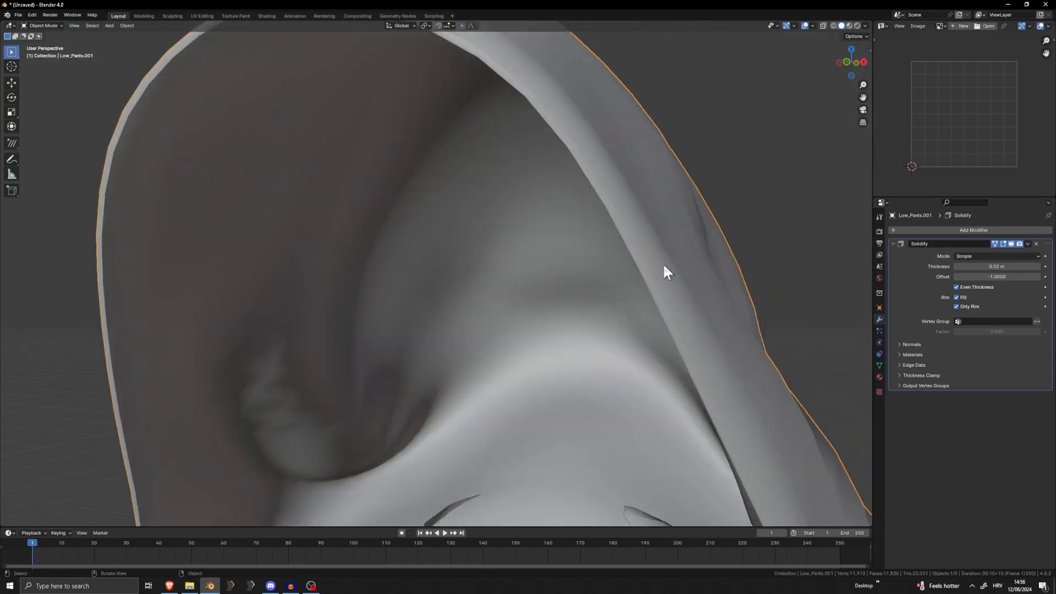
Set the Solidify thickness of the hood to 0.06 m and check the rim from farther away
key(Tab)
drag(1000, 266, 1022, 266)
scroll(667, 264, down, 6)
middle_drag(668, 264, 638, 252)
key(Tab)
scroll(662, 236, down, 5)
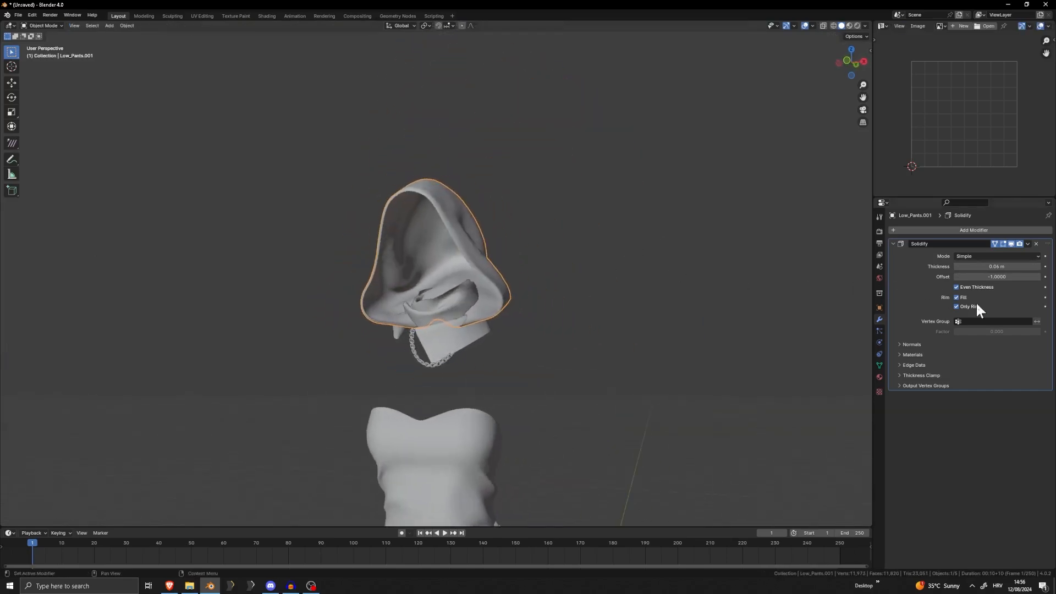
Apply the hood's Solidify modifier and check the resulting rim geometry in Edit Mode
click(1027, 243)
click(1001, 253)
scroll(671, 274, up, 6)
key(Tab)
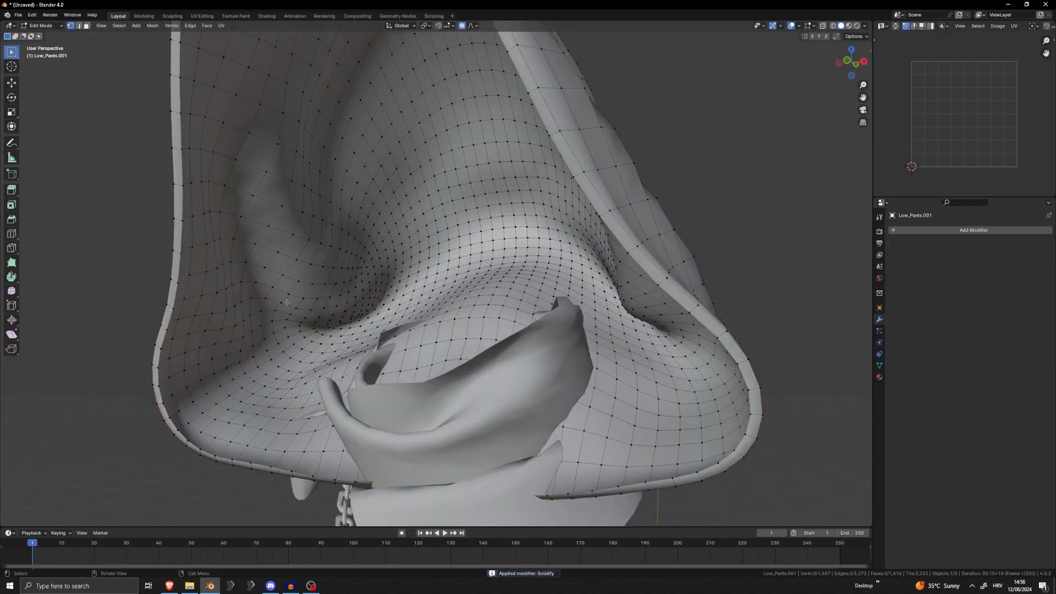
middle_drag(287, 302, 511, 178)
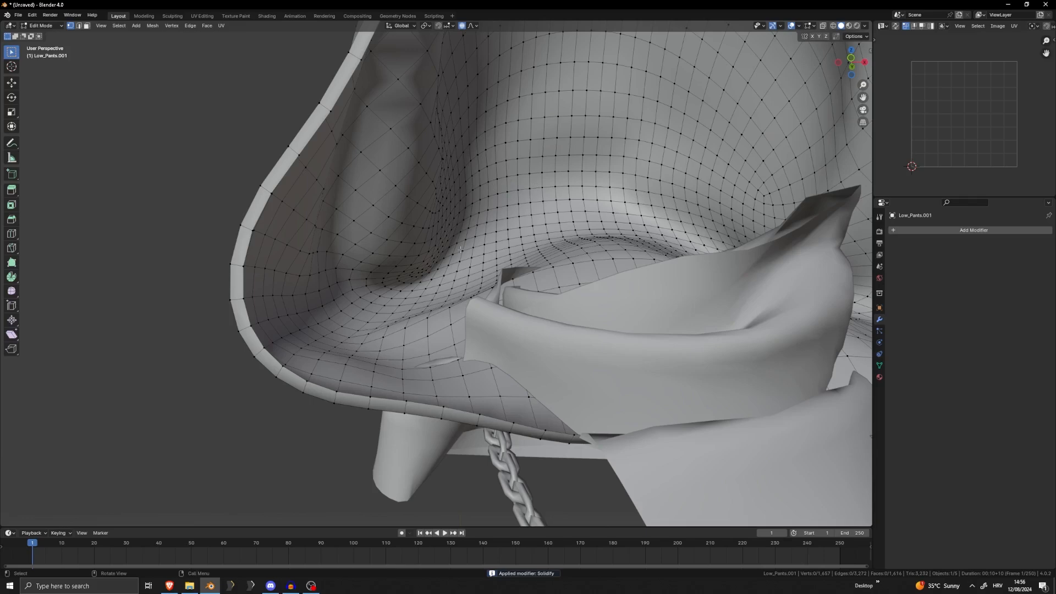
scroll(460, 249, down, 10)
key(Tab)
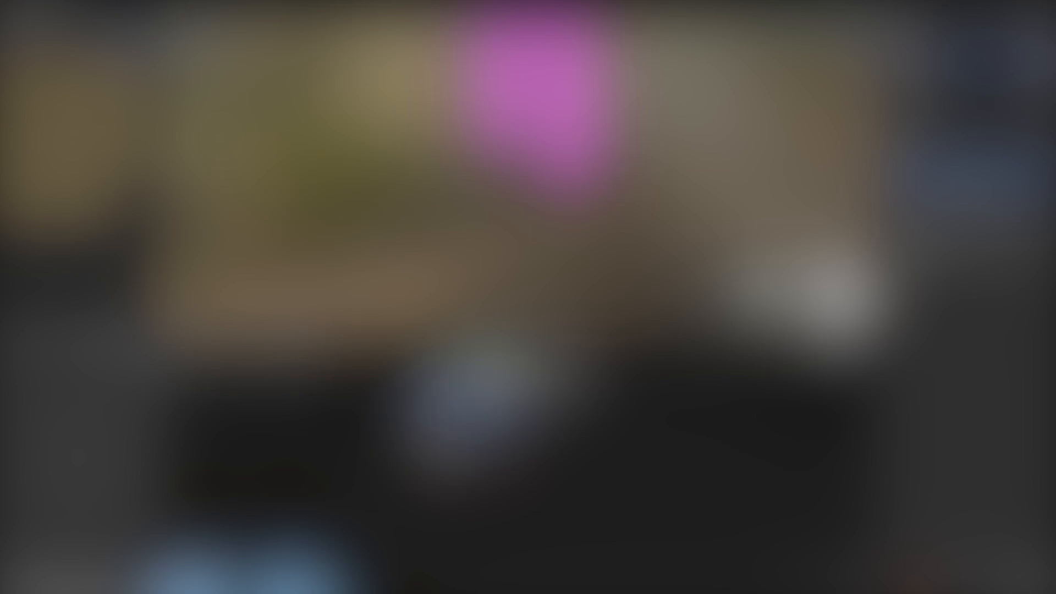
Switch to File Explorer and open the texture folder 3d > Skyrim > tutorial > tex > game on Local Disk (D:)
click(281, 583)
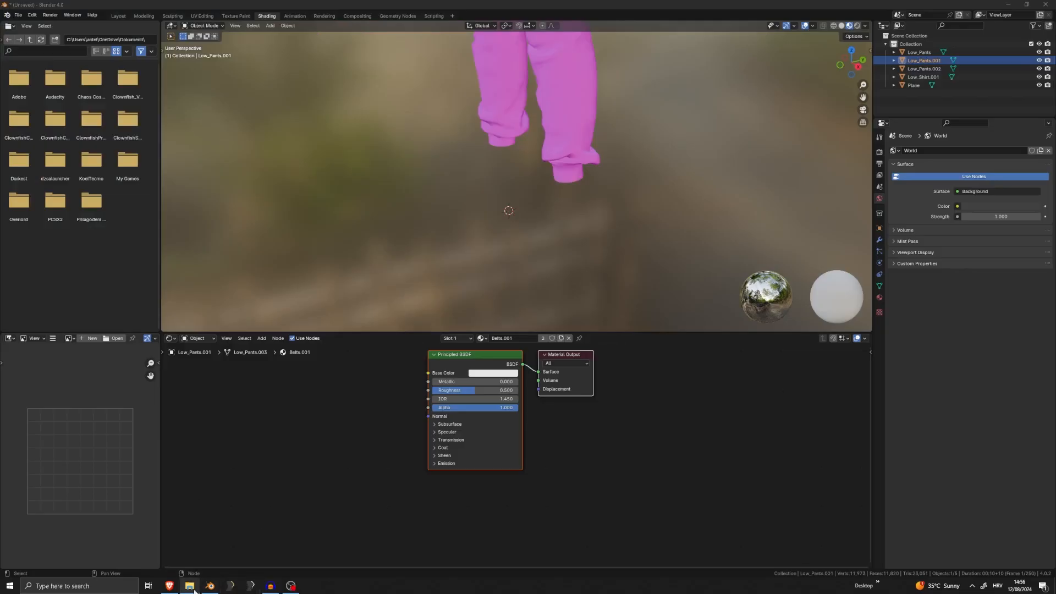
click(189, 586)
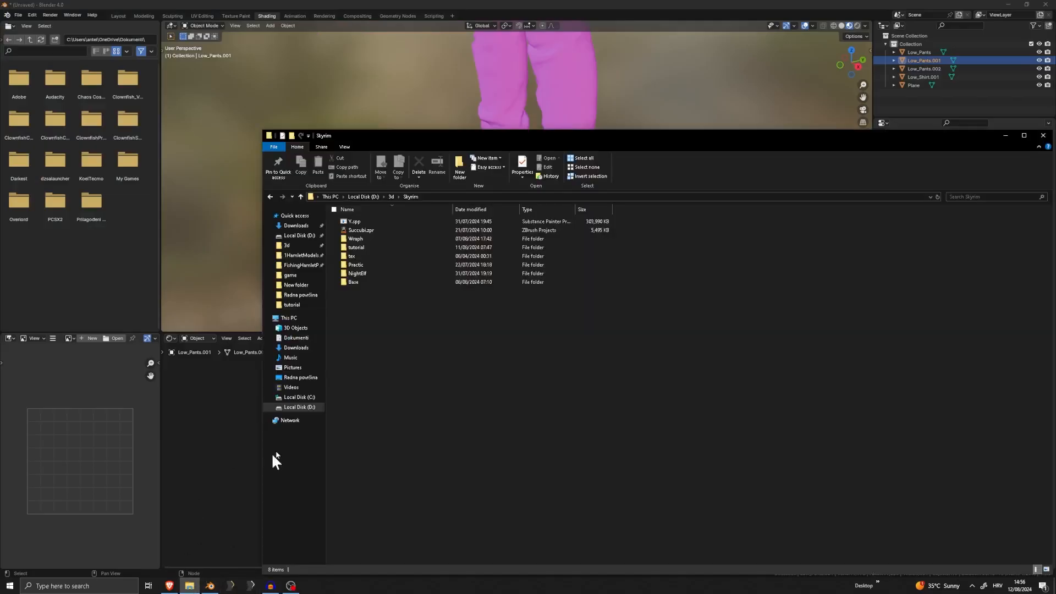
click(297, 407)
click(365, 231)
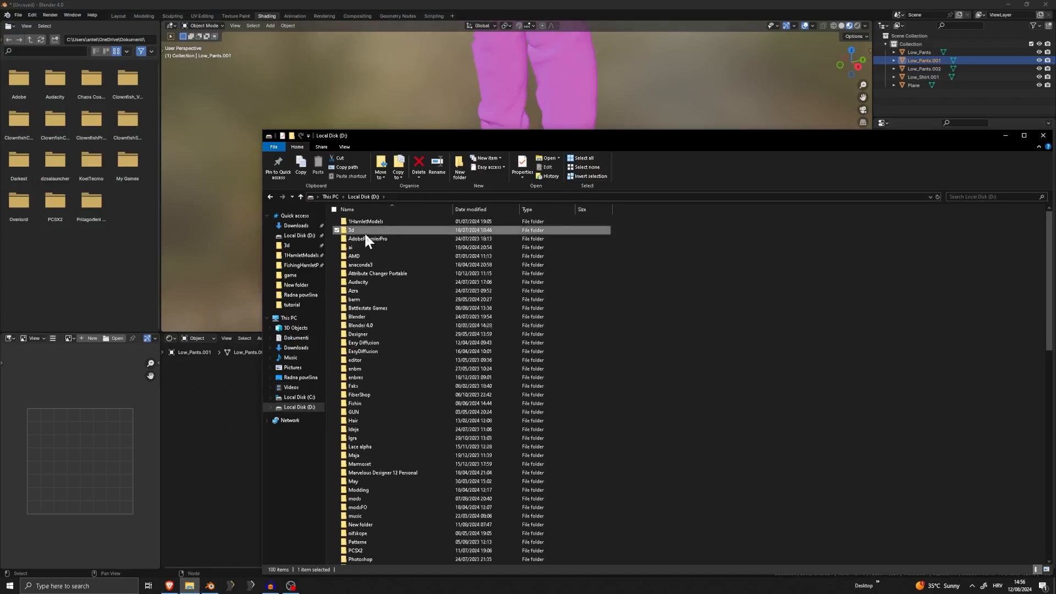
double_click(364, 232)
double_click(391, 231)
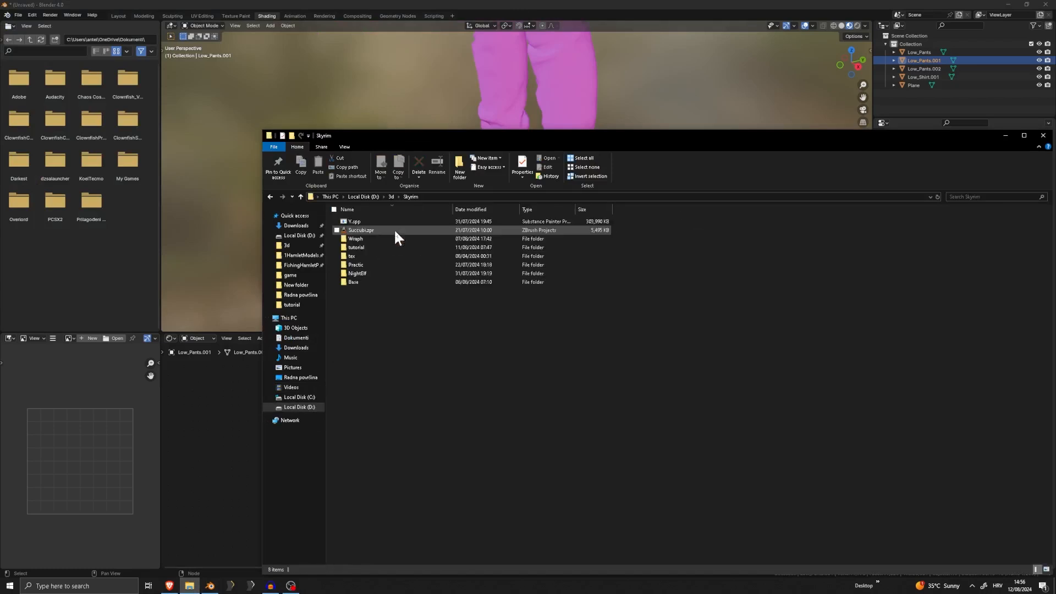
click(364, 248)
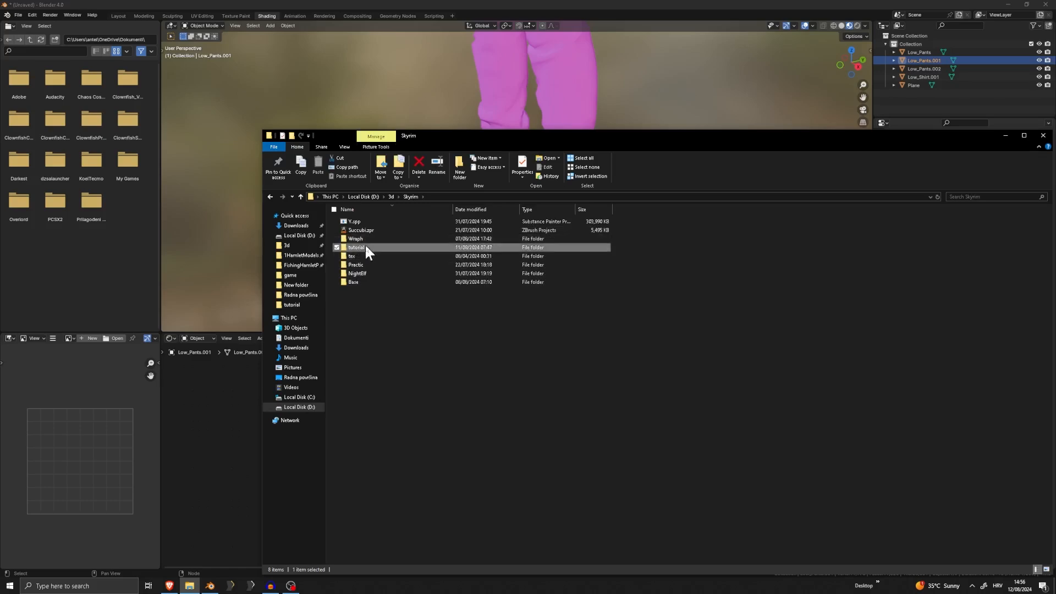
double_click(364, 247)
double_click(355, 224)
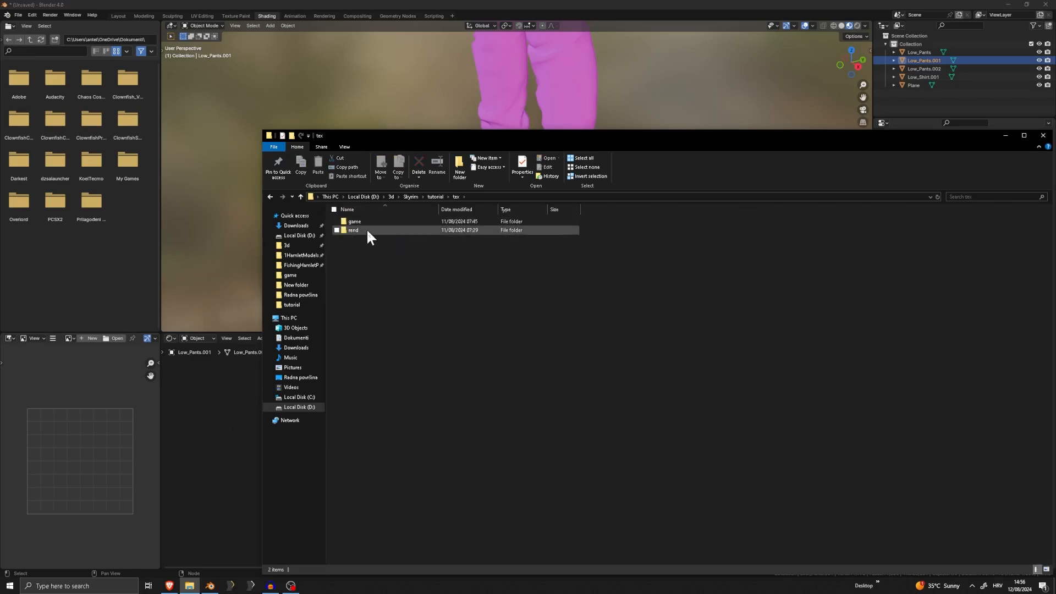
double_click(368, 222)
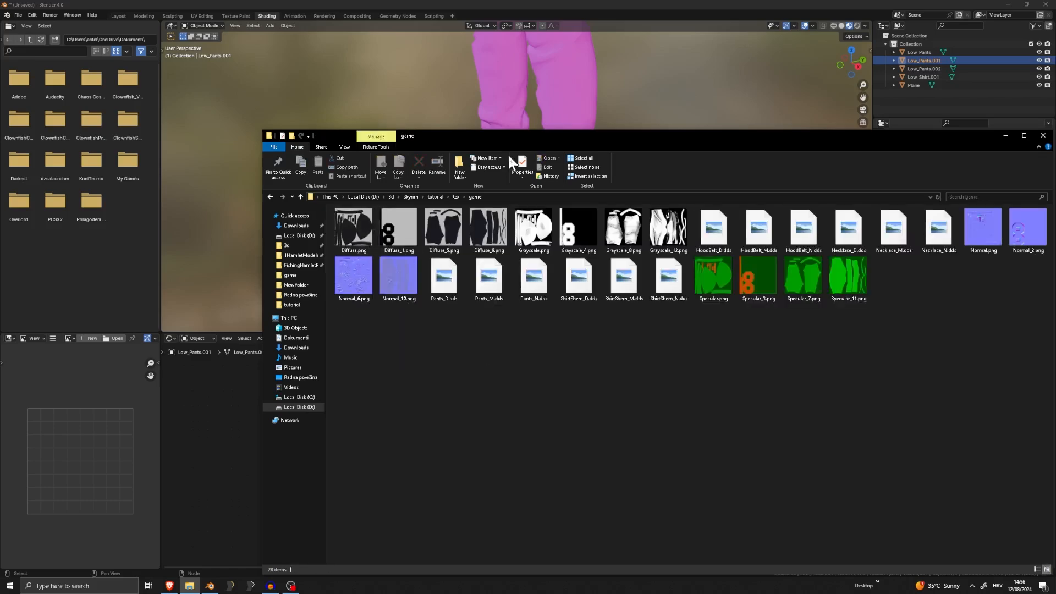
Bring Diffuse.png from the game folder into the Belts.001 material and link its Color to the Principled BSDF's Base Color
drag(637, 148, 753, 158)
click(572, 206)
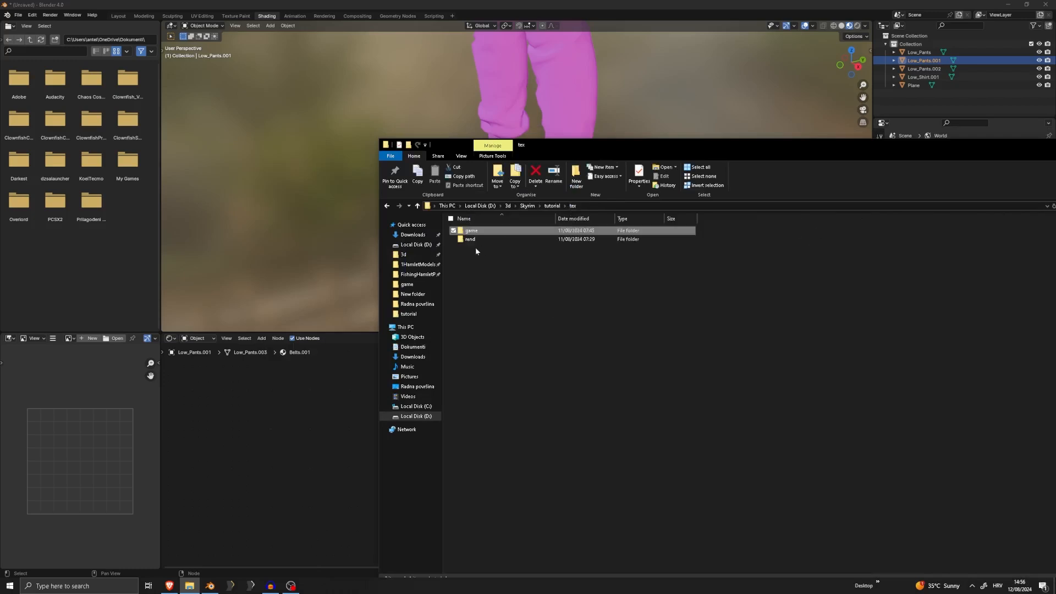
double_click(497, 231)
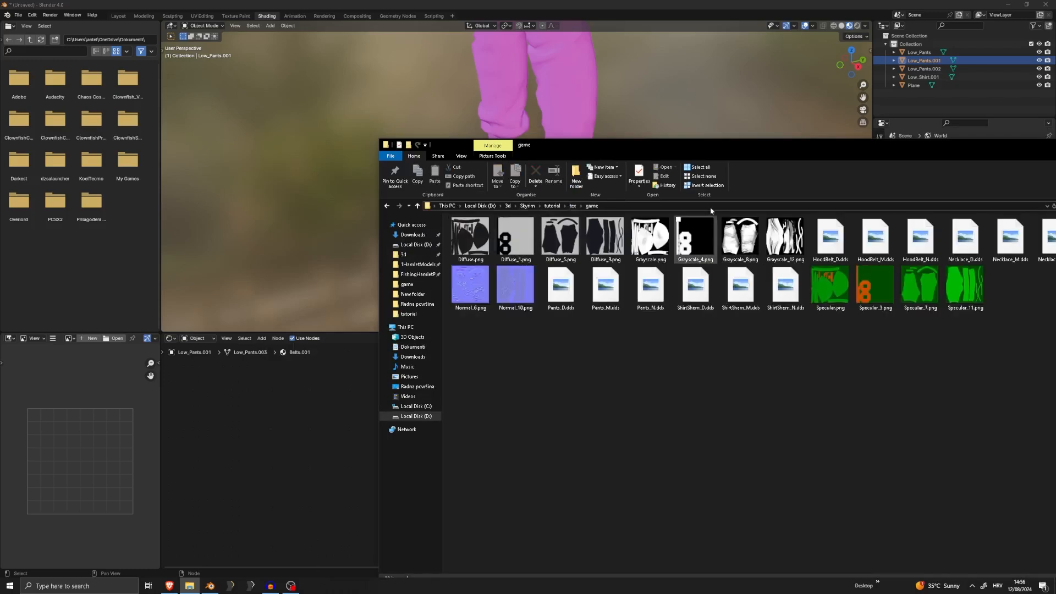
drag(681, 143, 661, 128)
drag(455, 225, 250, 395)
drag(347, 402, 413, 383)
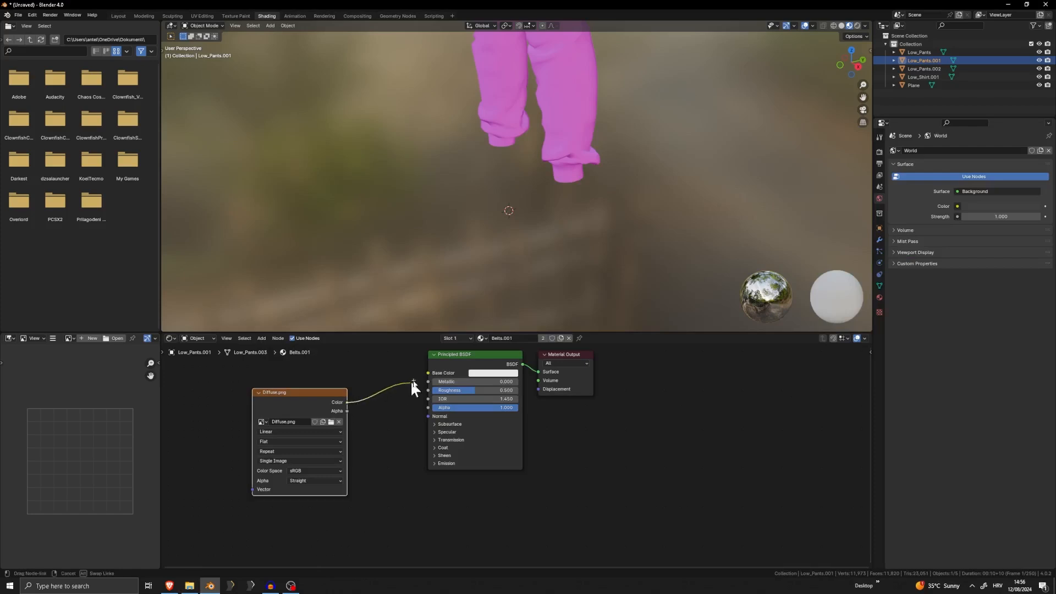
middle_drag(623, 161, 572, 178)
scroll(561, 154, up, 2)
scroll(572, 165, up, 5)
shift+middle_drag(571, 82, 530, 177)
scroll(520, 197, up, 4)
scroll(520, 197, down, 4)
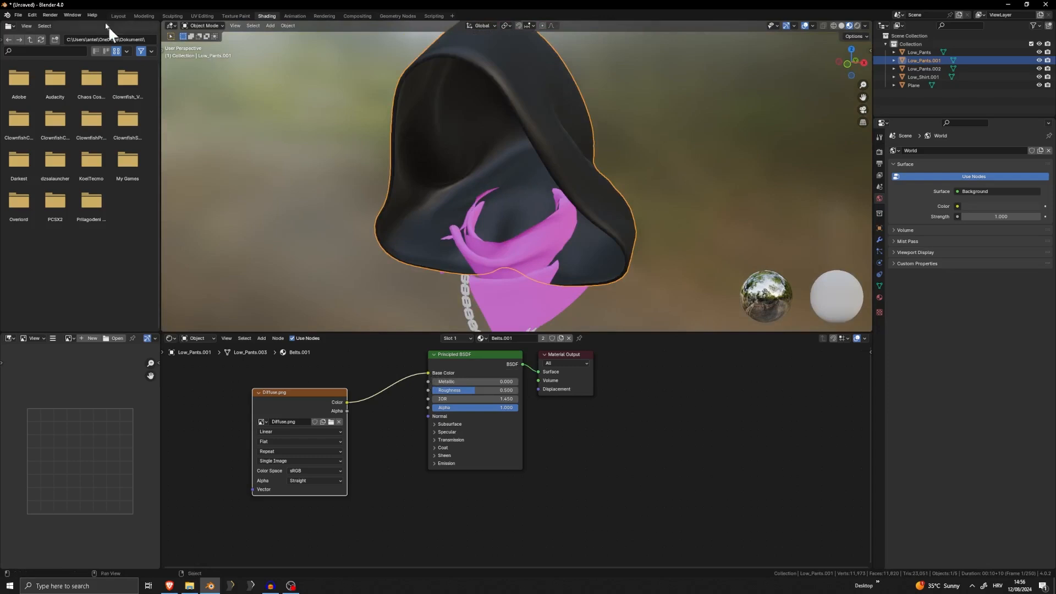
Switch to the Modeling workspace and display the outfit in Material Preview in Object Mode
click(148, 16)
scroll(596, 78, down, 5)
key(z)
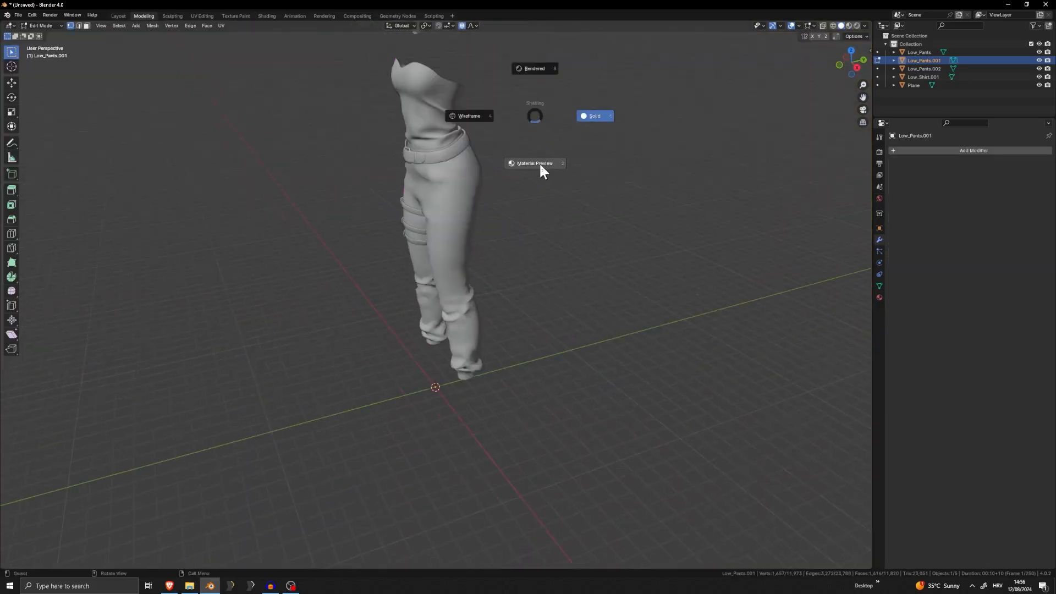
click(539, 163)
shift+middle_drag(533, 172, 541, 334)
key(Tab)
click(578, 250)
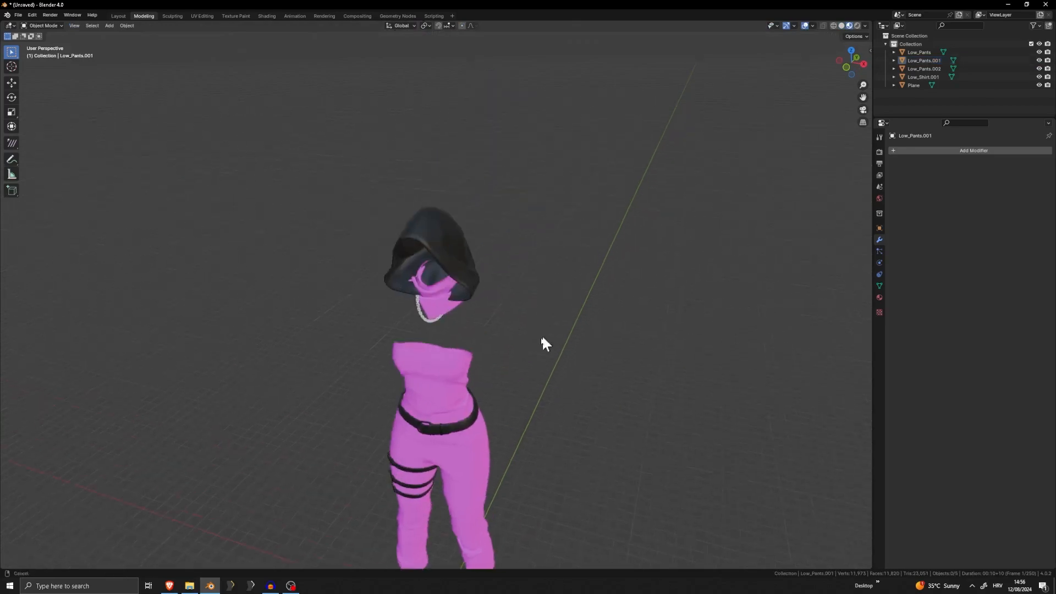
Select the hood and examine how the diffuse texture lies on its outer surface and thickened rim
scroll(541, 334, up, 5)
middle_drag(516, 262, 546, 289)
scroll(546, 289, up, 3)
click(576, 268)
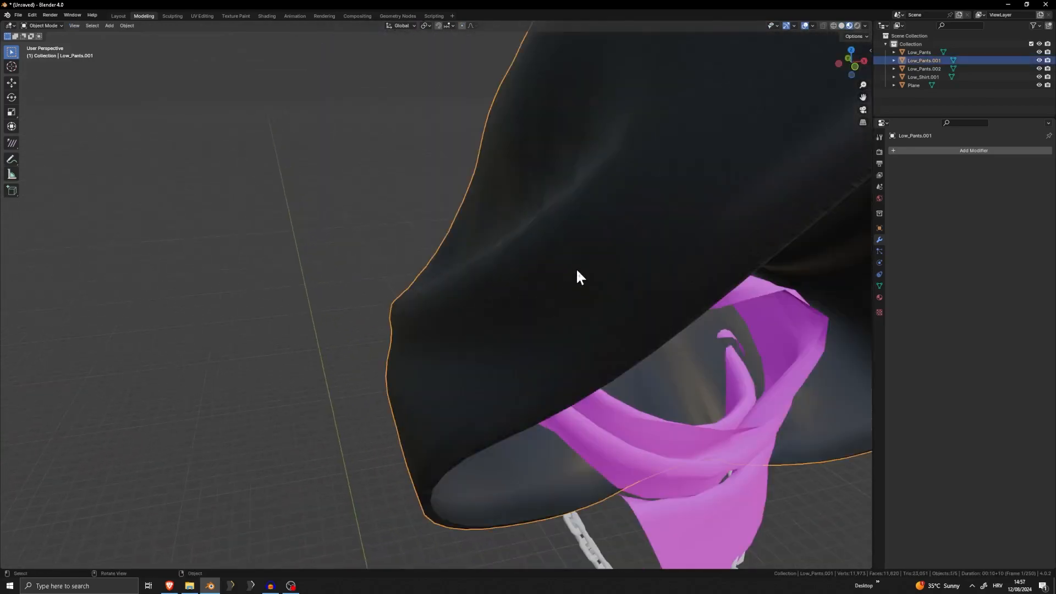
scroll(576, 268, down, 5)
mouse_move(551, 250)
middle_down()
mouse_move(602, 241)
mouse_move(537, 245)
mouse_move(567, 234)
mouse_move(543, 220)
mouse_move(571, 253)
middle_up()
key(Tab)
scroll(599, 242, up, 2)
key(Tab)
scroll(543, 220, up, 3)
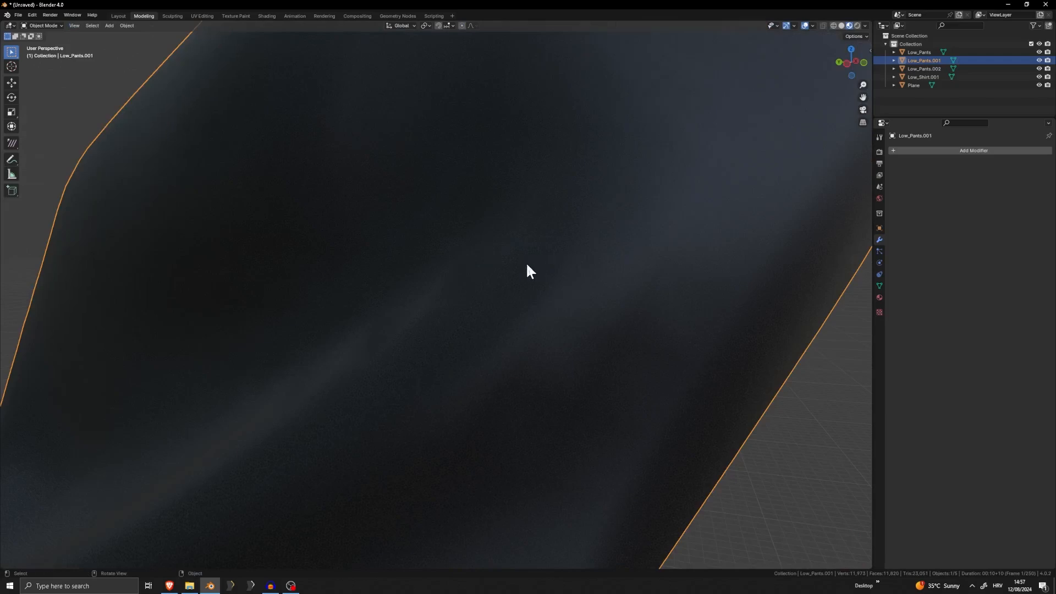
middle_drag(540, 300, 465, 270)
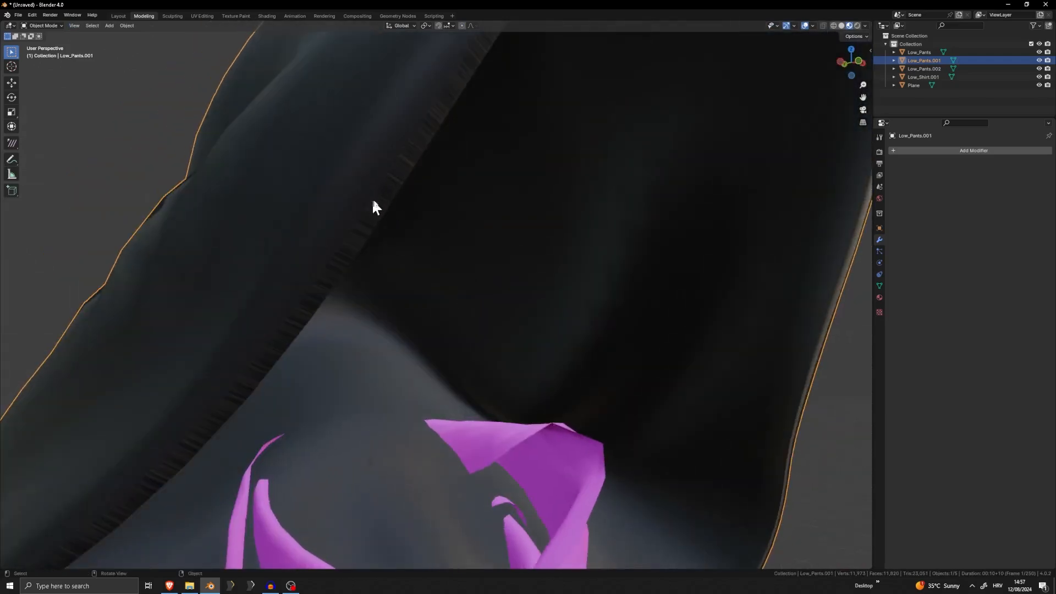
middle_drag(373, 206, 349, 264)
Enter Edit Mode on the hood and check the face loop along its thickened rim, leaving it deselected
key(Tab)
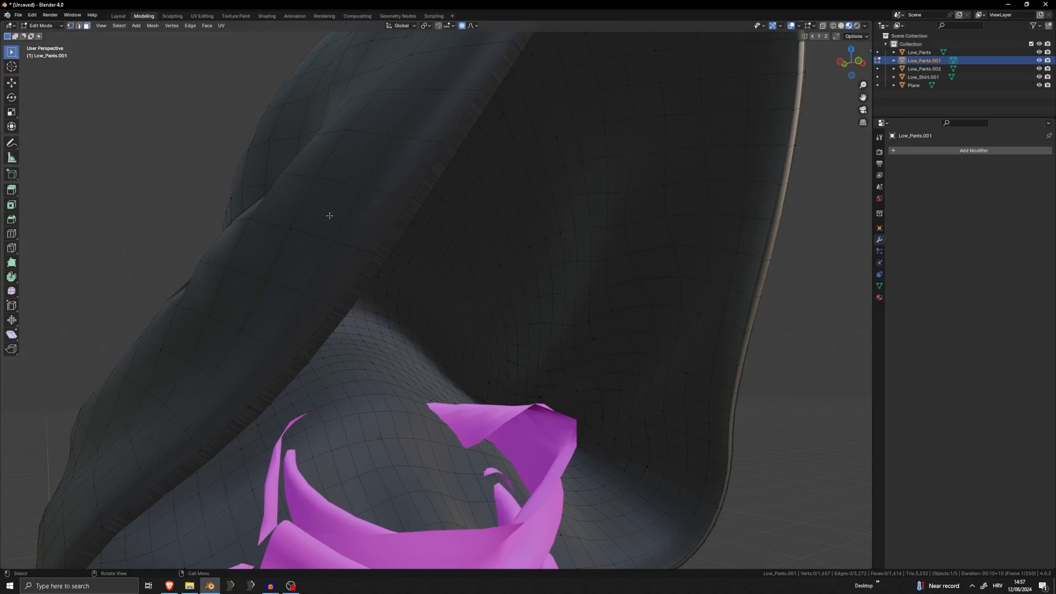
alt+click(389, 251)
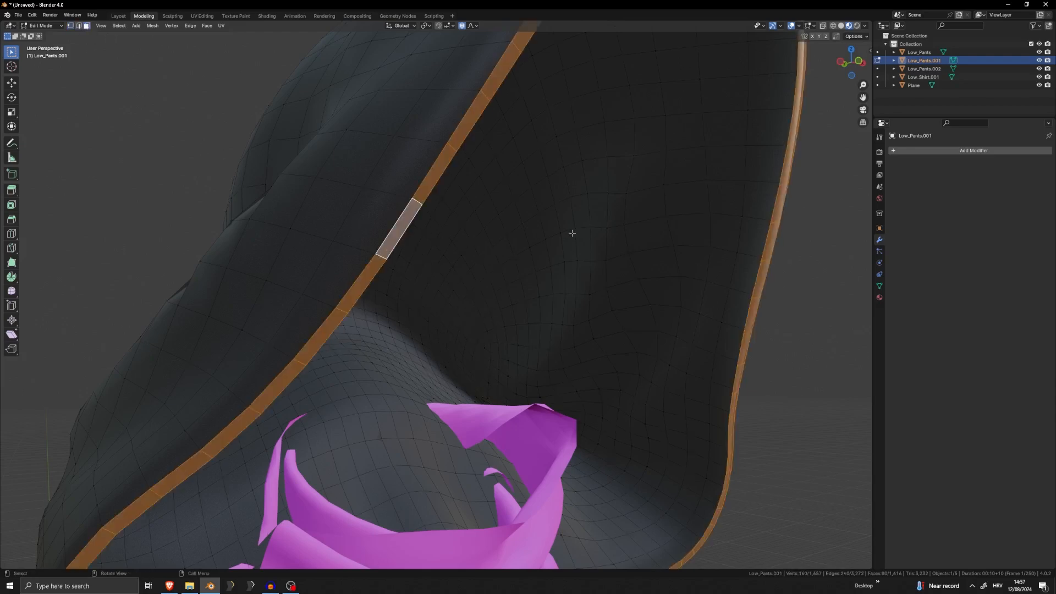
middle_drag(389, 227, 629, 233)
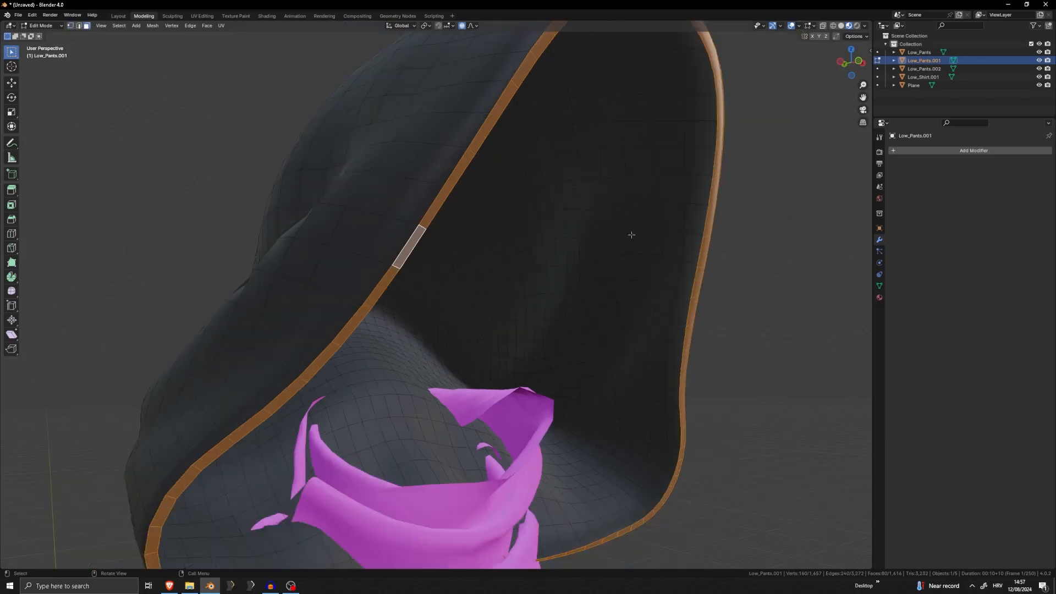
key(alt+a)
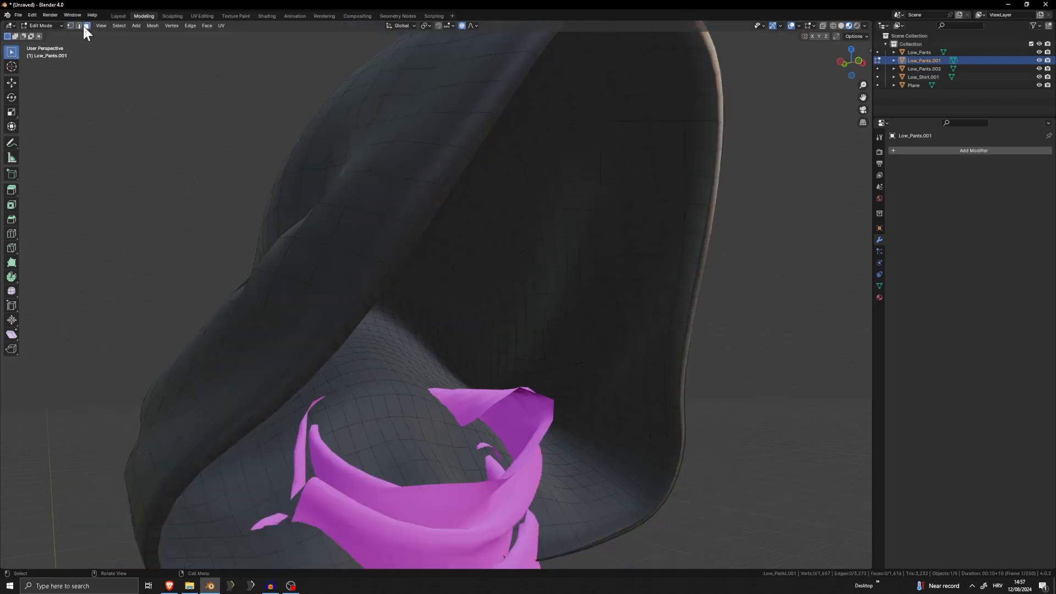
Select the complete face loop of the hood's rim and unwrap its UVs
scroll(413, 168, up, 2)
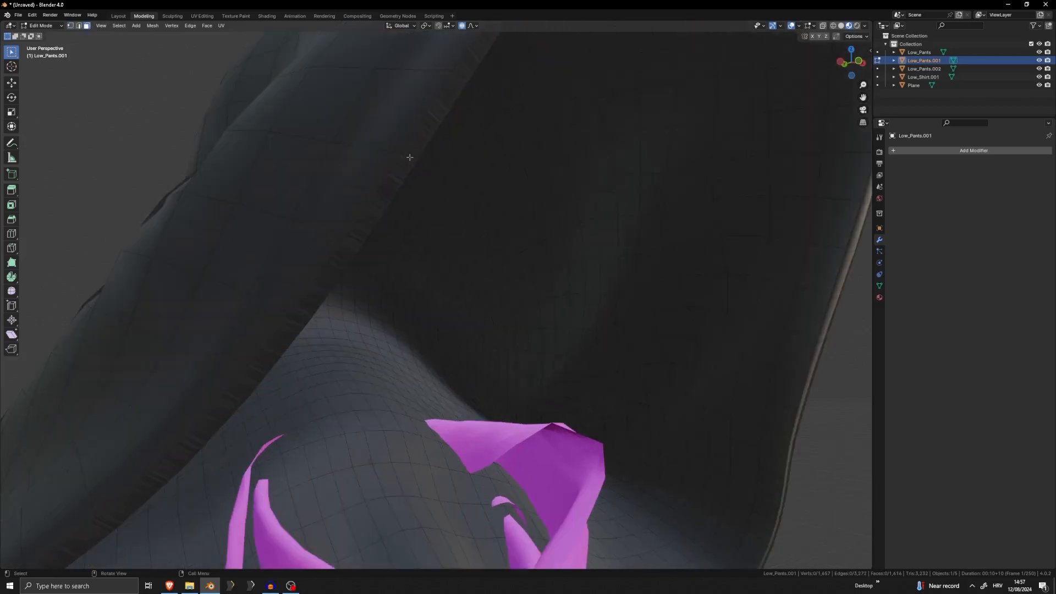
alt+click(409, 160)
scroll(409, 160, down, 5)
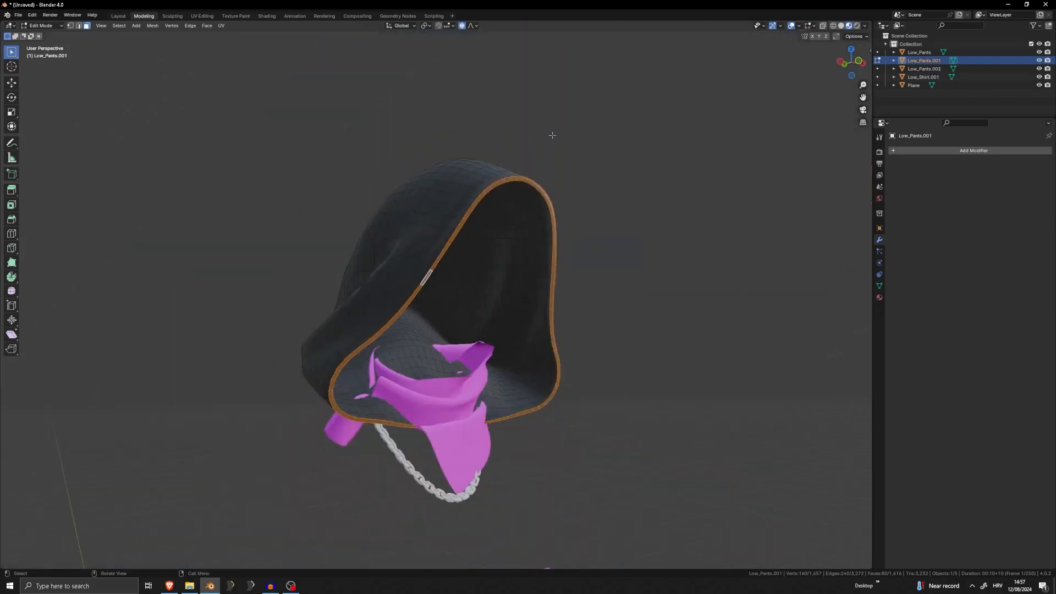
middle_drag(408, 160, 539, 225)
scroll(508, 213, up, 5)
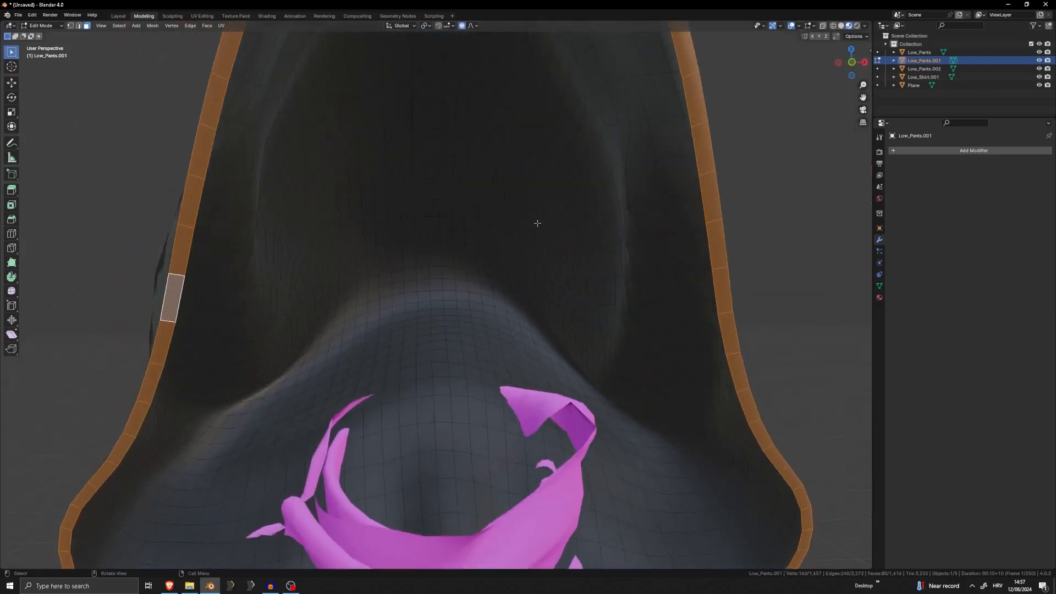
key(u)
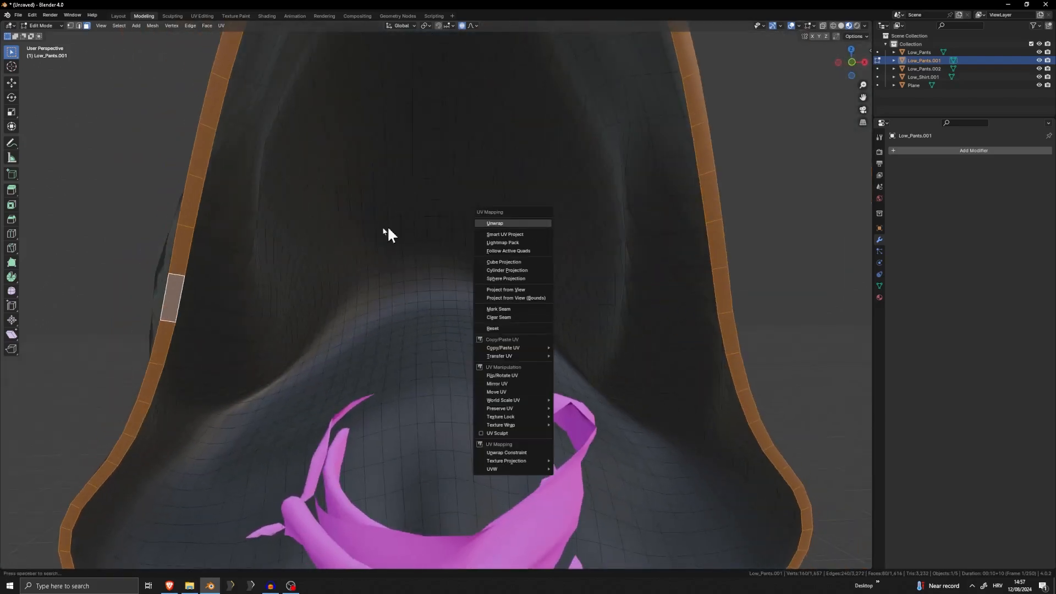
key(Return)
middle_drag(405, 226, 541, 217)
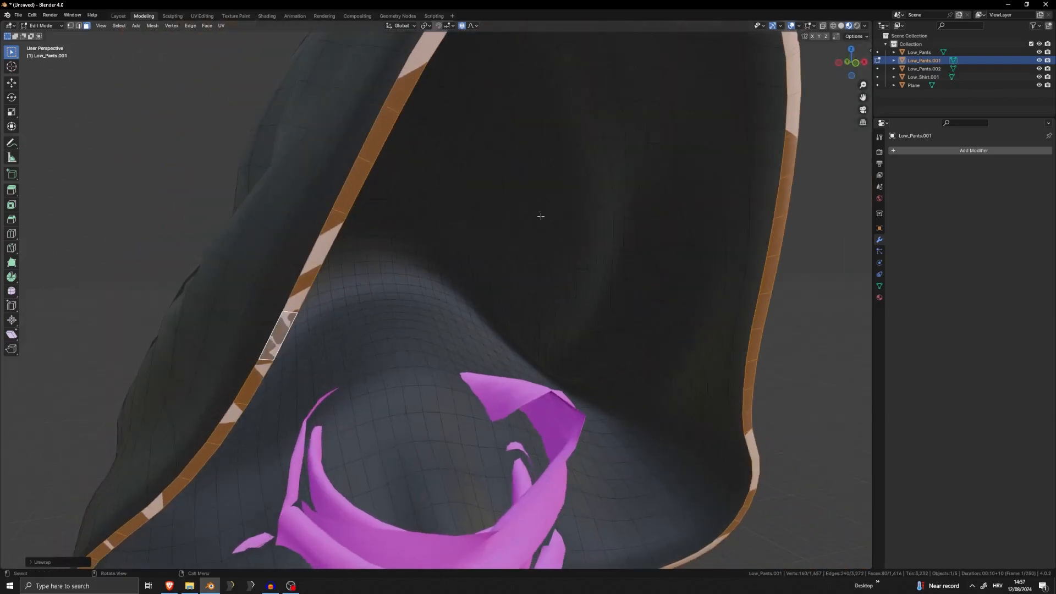
Change the Outliner area into a UV Editor and enlarge it to show the full texture layout
click(885, 25)
click(596, 65)
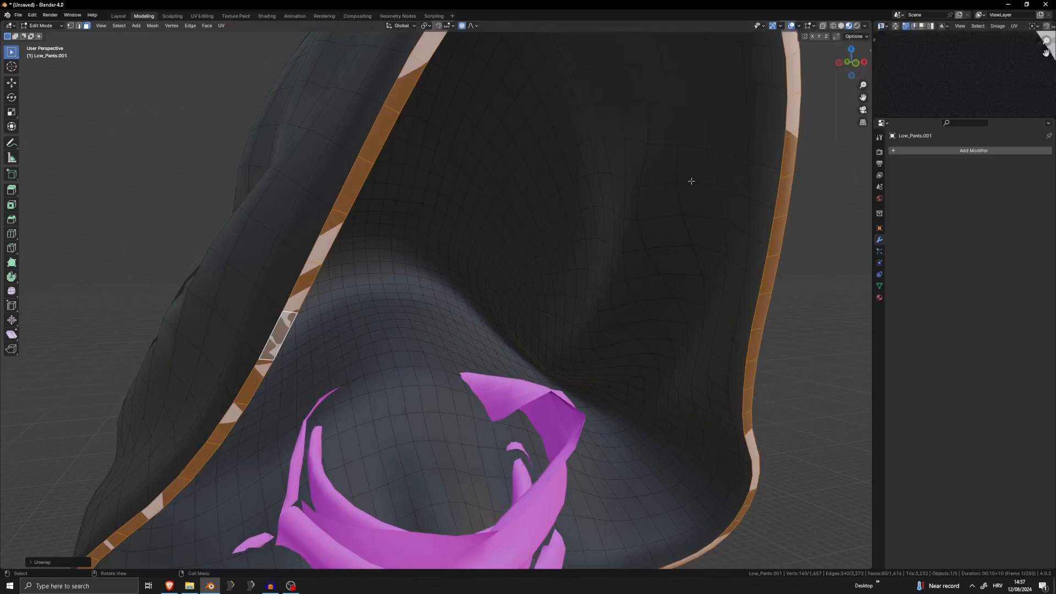
scroll(770, 165, down, 4)
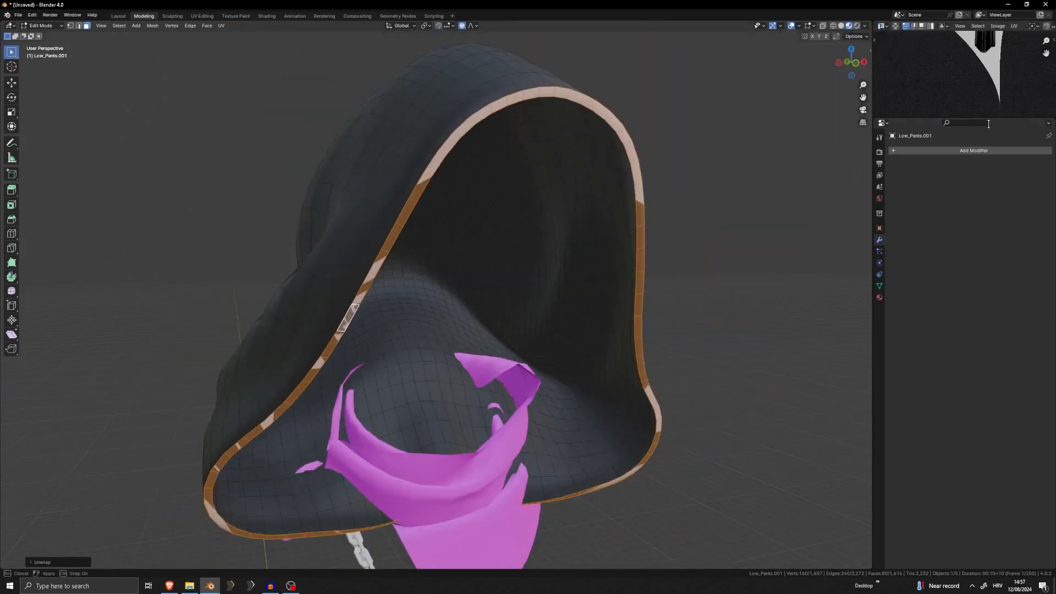
drag(985, 117, 979, 427)
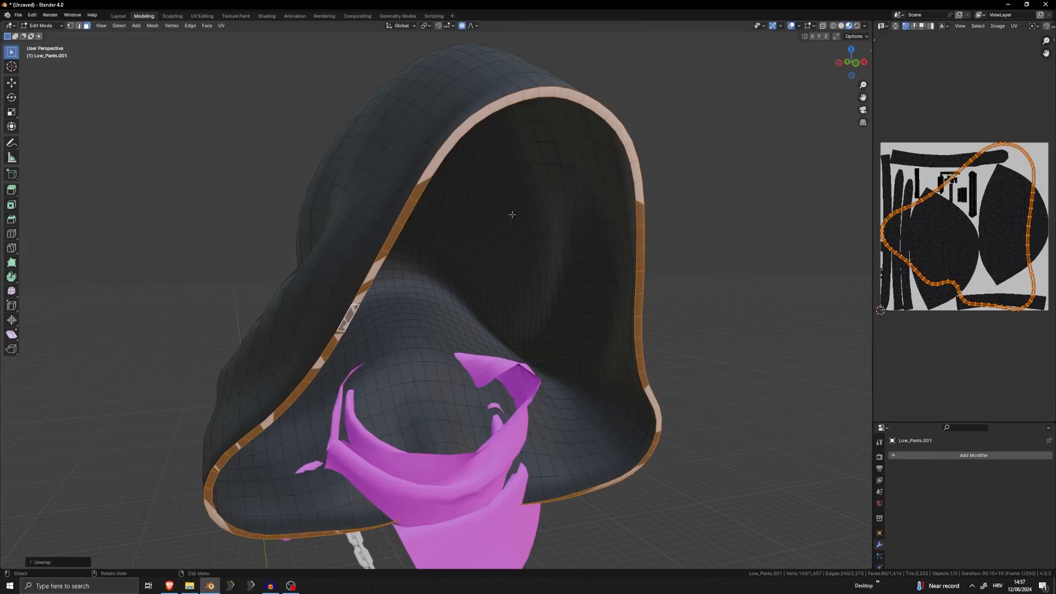
Examine where individual rim faces fall on the diffuse texture by selecting them one at a time
click(410, 205)
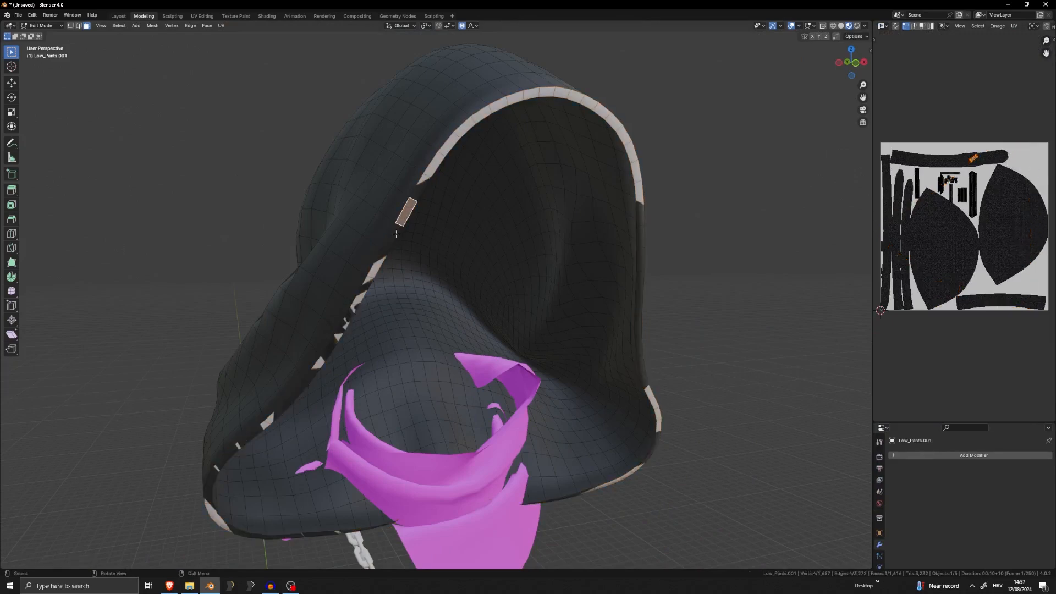
click(396, 233)
scroll(974, 147, up, 5)
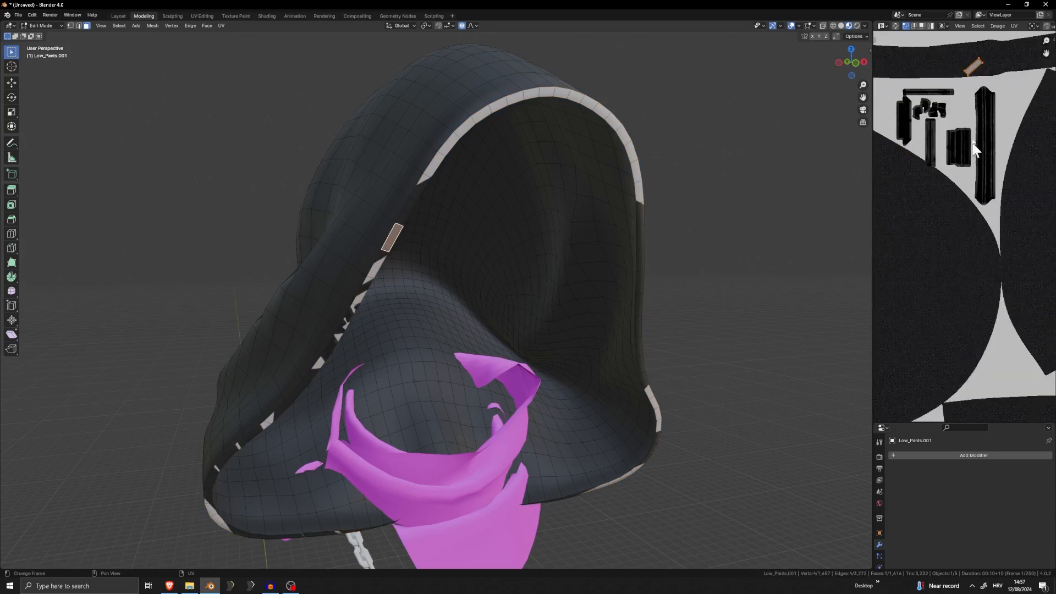
scroll(974, 147, up, 3)
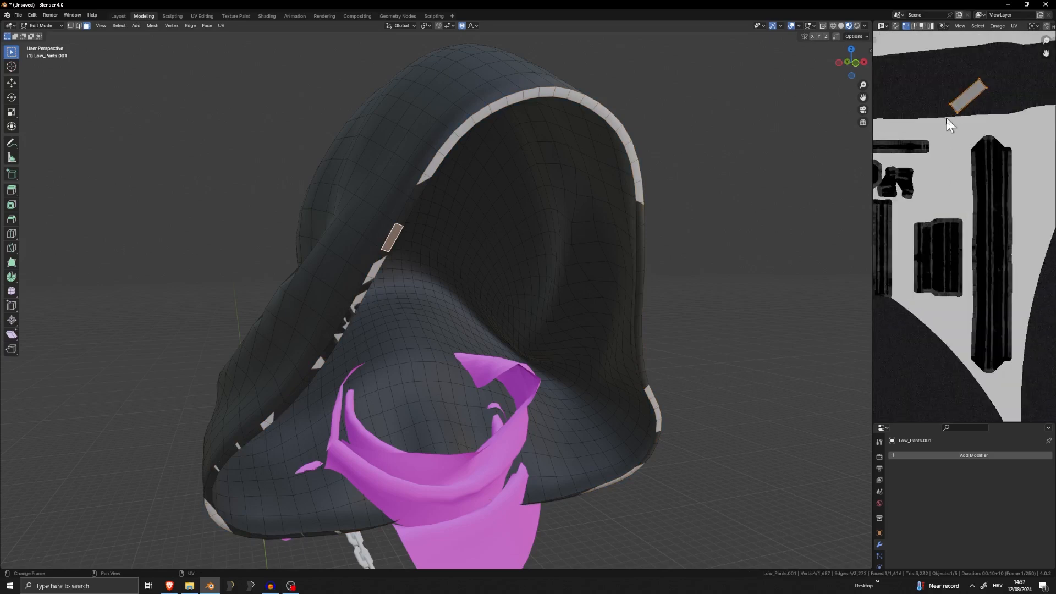
scroll(430, 246, up, 2)
click(358, 249)
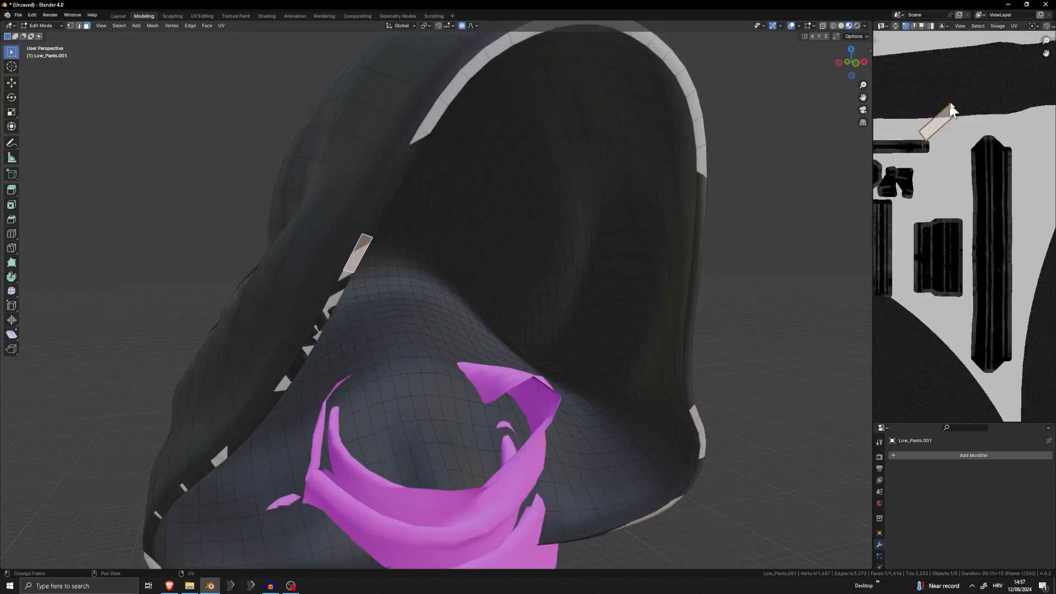
click(339, 296)
scroll(903, 167, down, 3)
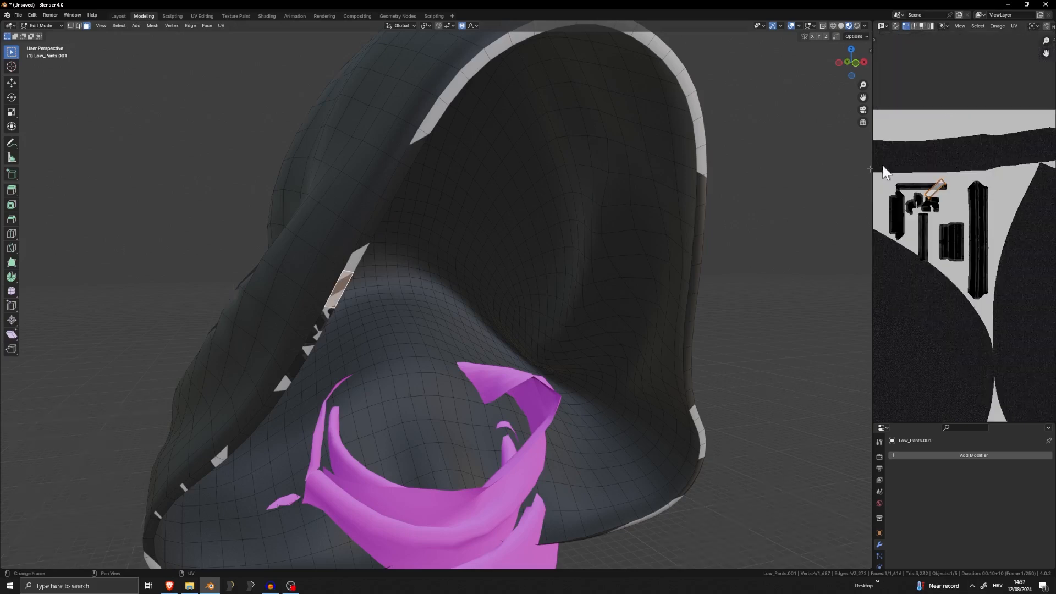
scroll(412, 291, down, 3)
Select the rim's face loop again and try to scale its UV island down over the fabric
key(a)
key(alt+a)
alt+click(421, 222)
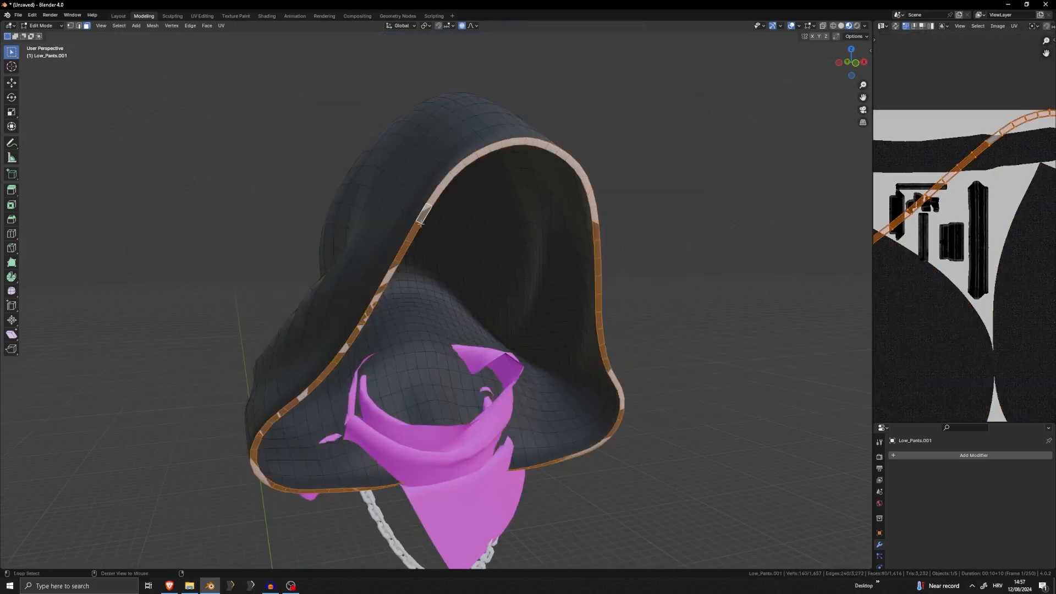
scroll(1053, 164, down, 6)
key(s)
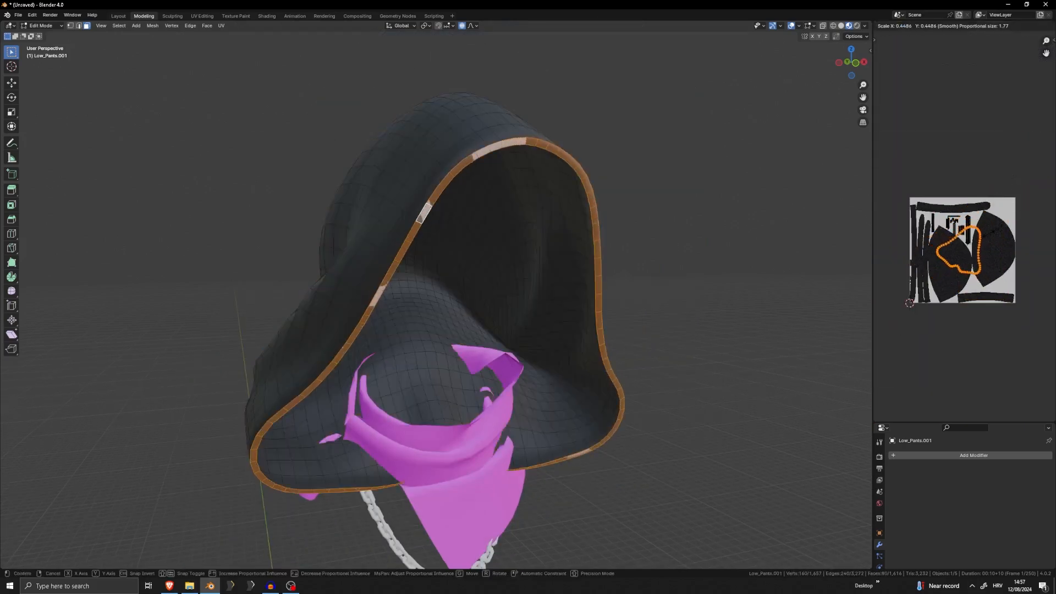
right_click(1011, 206)
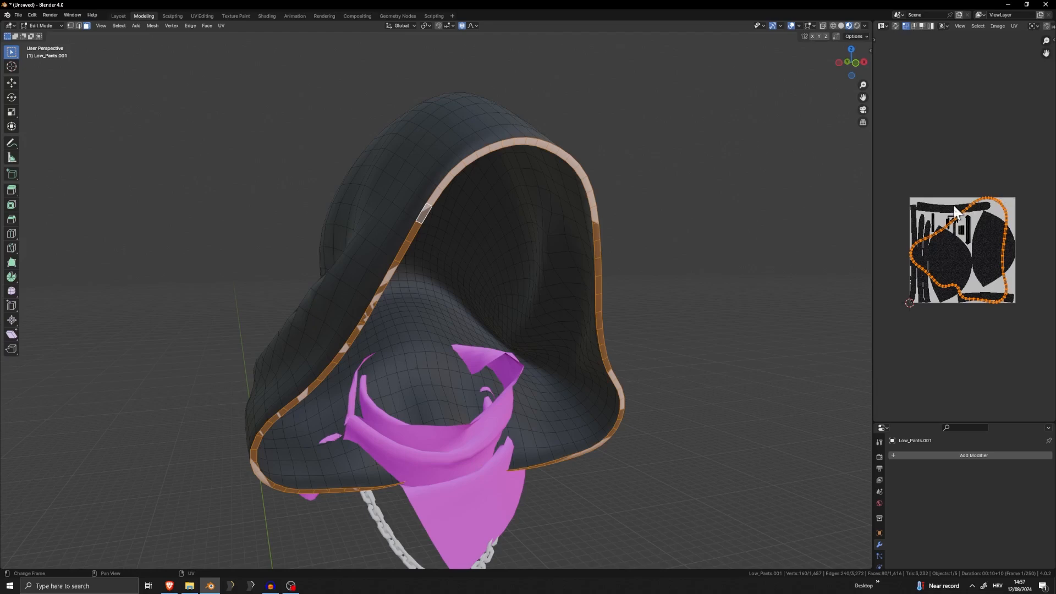
Clear the rim selection and switch the hood's mesh to edge selection mode
scroll(960, 217, up, 5)
scroll(968, 223, down, 5)
middle_drag(551, 249, 503, 242)
middle_drag(603, 215, 561, 240)
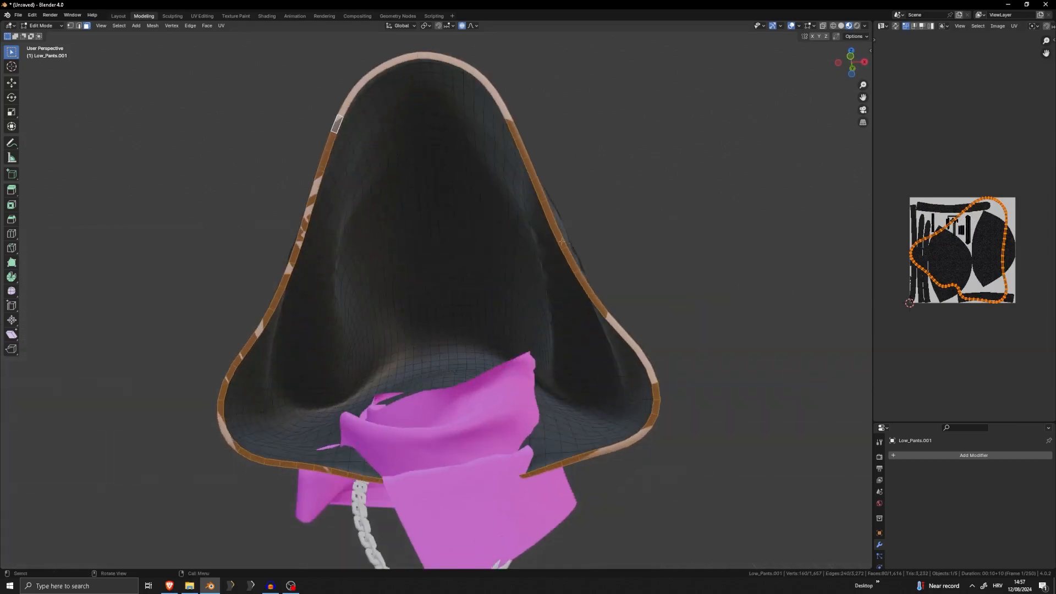
shift+middle_drag(678, 283, 681, 175)
click(735, 194)
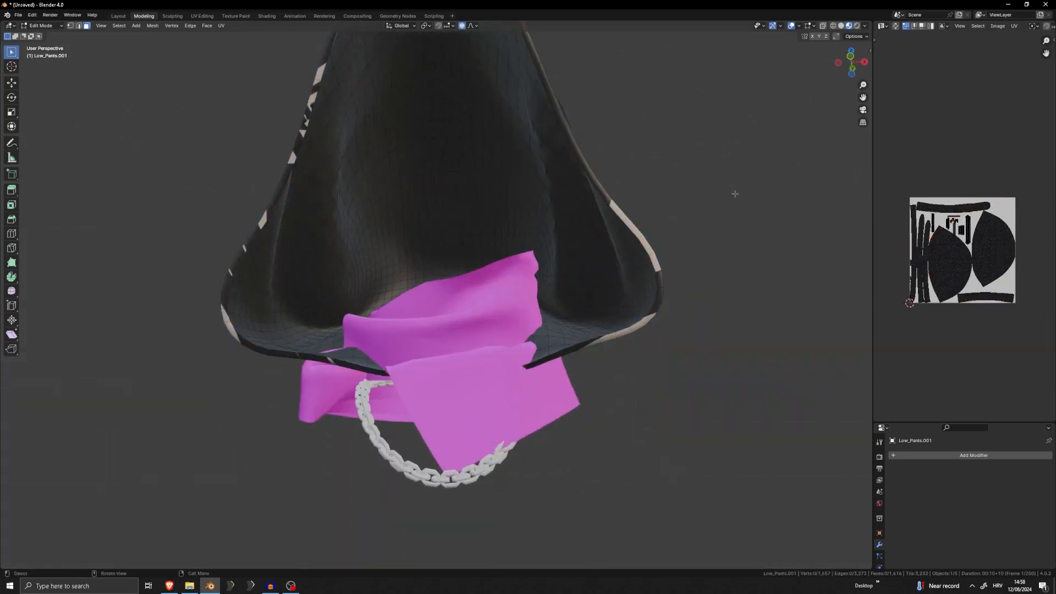
click(78, 27)
Hide the pink scarf that covers the hood's front edge and return to editing the hood's mesh
scroll(427, 325, up, 3)
middle_drag(420, 344, 467, 343)
scroll(440, 258, up, 2)
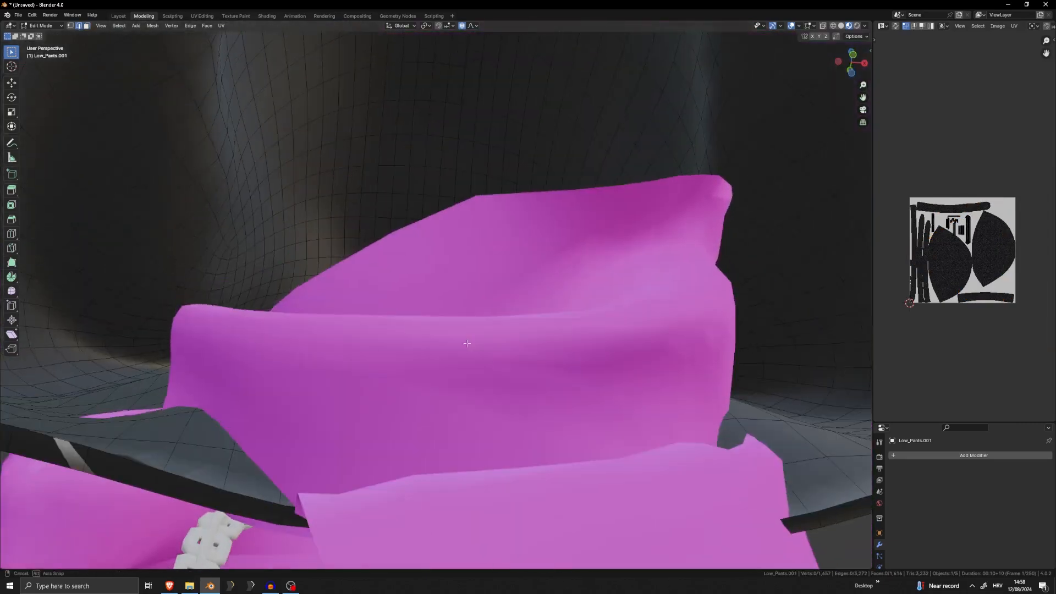
key(Tab)
click(500, 342)
key(h)
click(507, 383)
key(Tab)
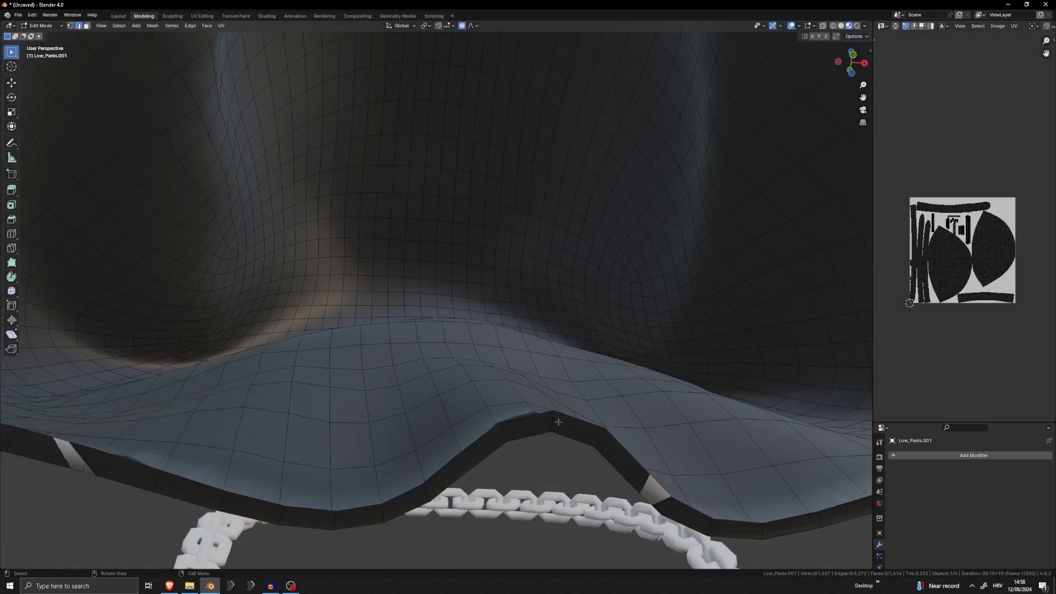
Select one edge across the rim on each lower side of the hood and mark both as seams
right_click(601, 409)
click(575, 421)
scroll(553, 378, down, 5)
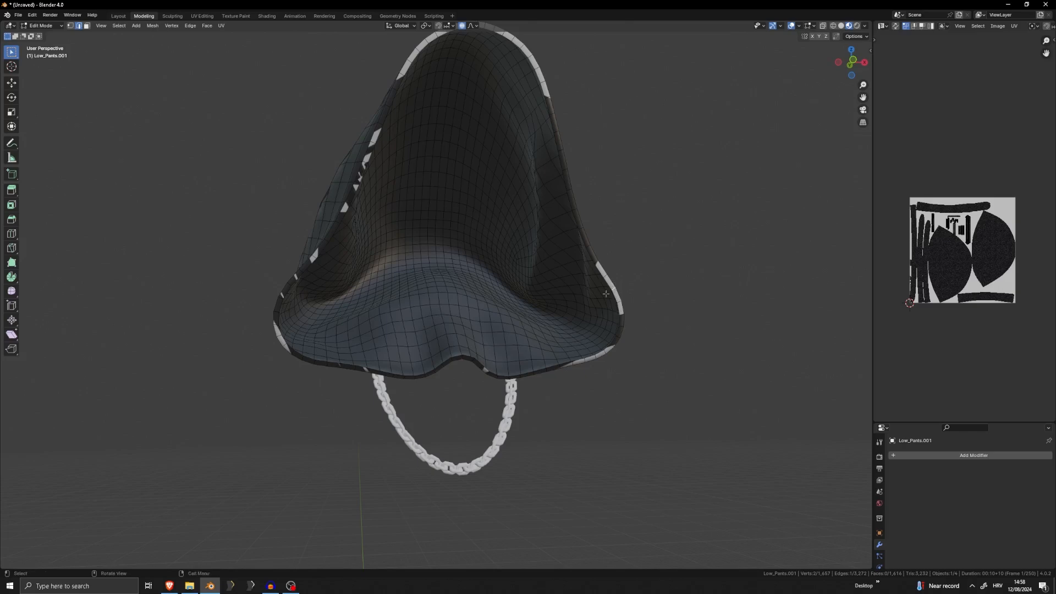
shift+click(302, 270)
middle_drag(468, 30, 462, 91)
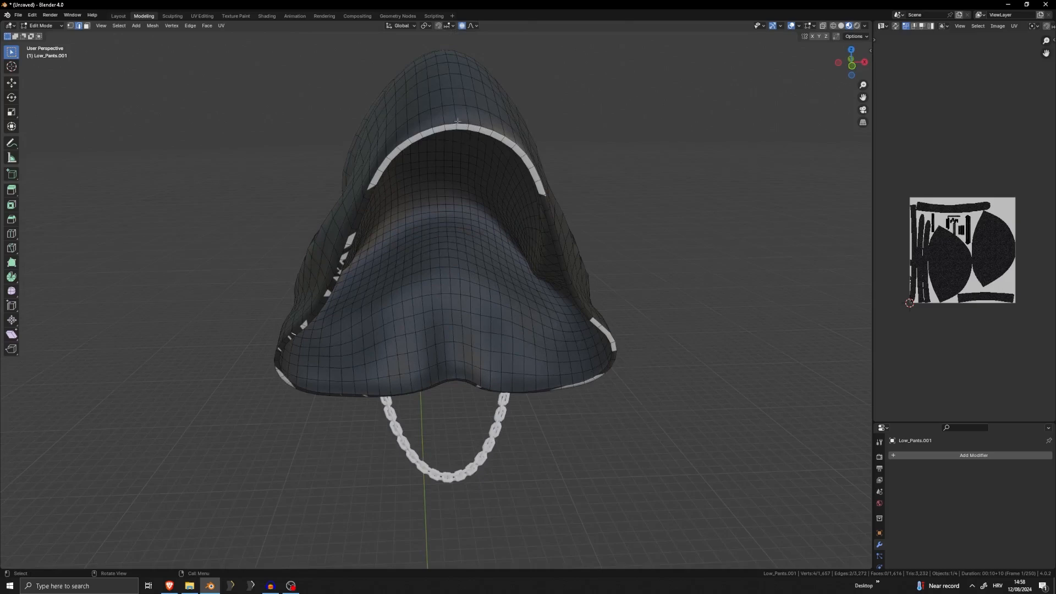
key(u)
click(470, 316)
Select the rim's whole face loop in face mode and unwrap it along the new seams
click(85, 25)
scroll(340, 175, up, 2)
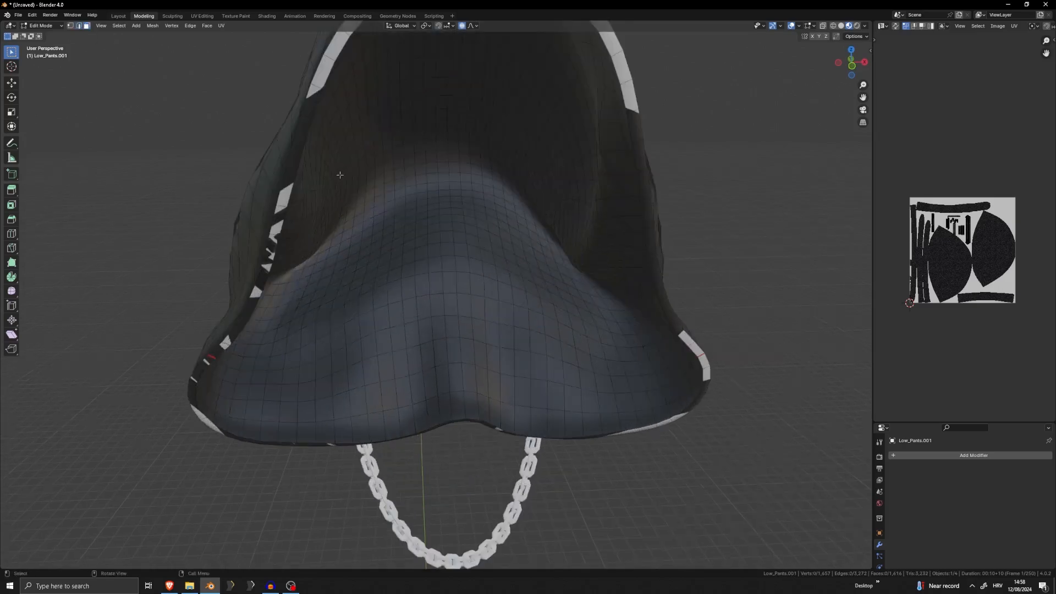
alt+click(291, 178)
key(u)
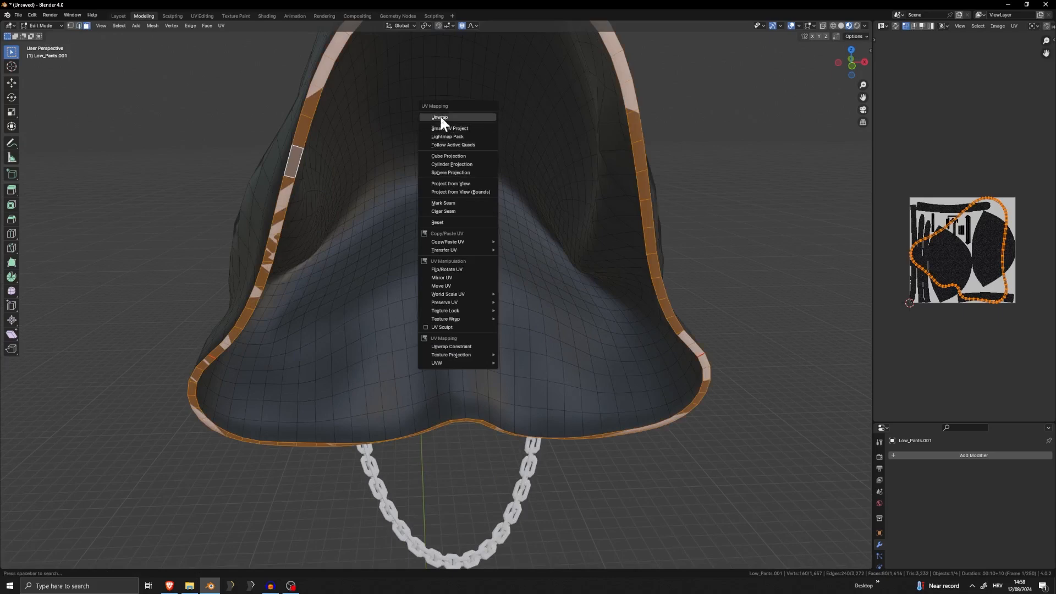
click(440, 117)
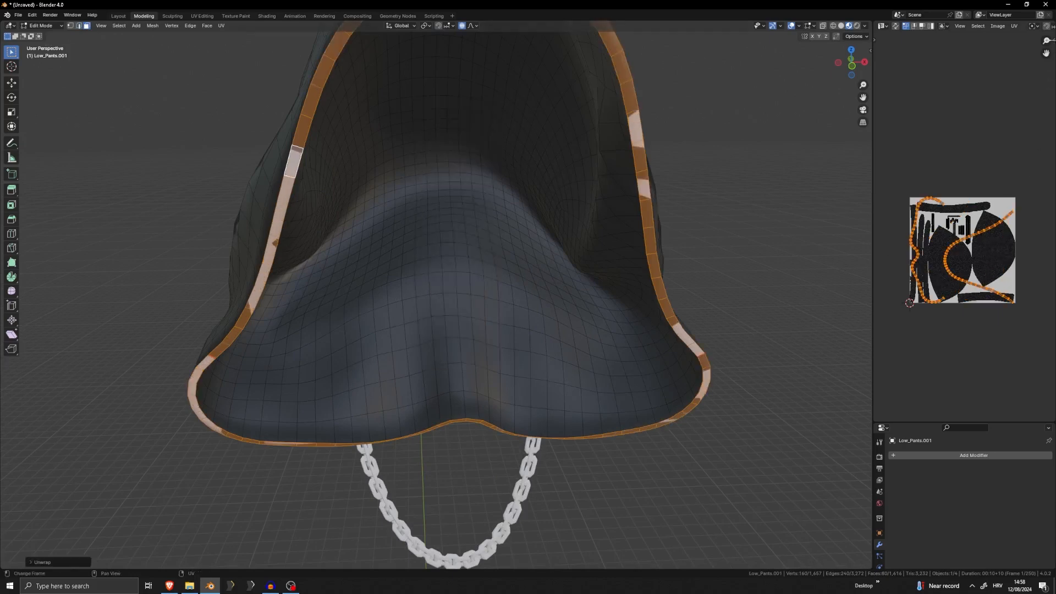
Widen the UV Editor, then scale down and shift both rim islands until one lies within a large dark fabric shape
key(n)
drag(870, 159, 817, 161)
key(s)
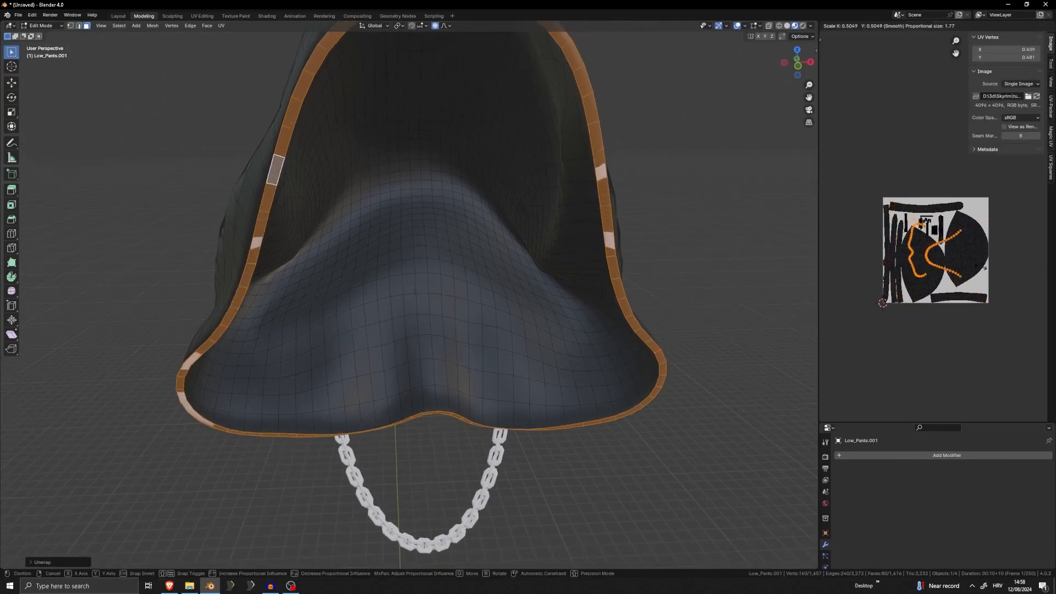
click(958, 242)
key(g)
click(977, 239)
scroll(993, 229, up, 4)
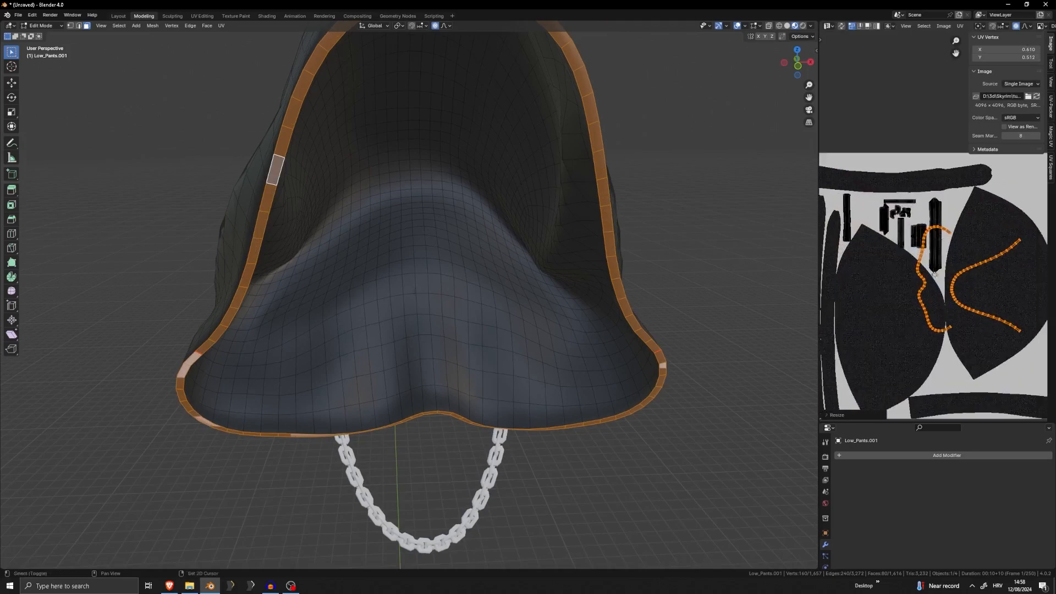
key(s)
click(978, 268)
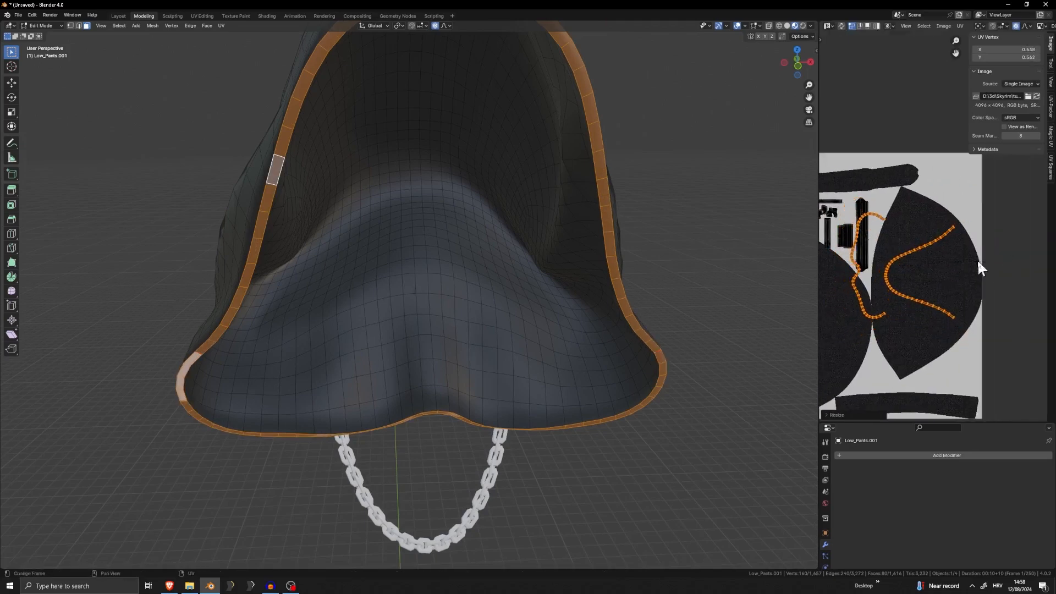
Turn off proportional editing and move the remaining rim UV island onto the other large dark fabric shape
key(alt+a)
key(l)
key(g)
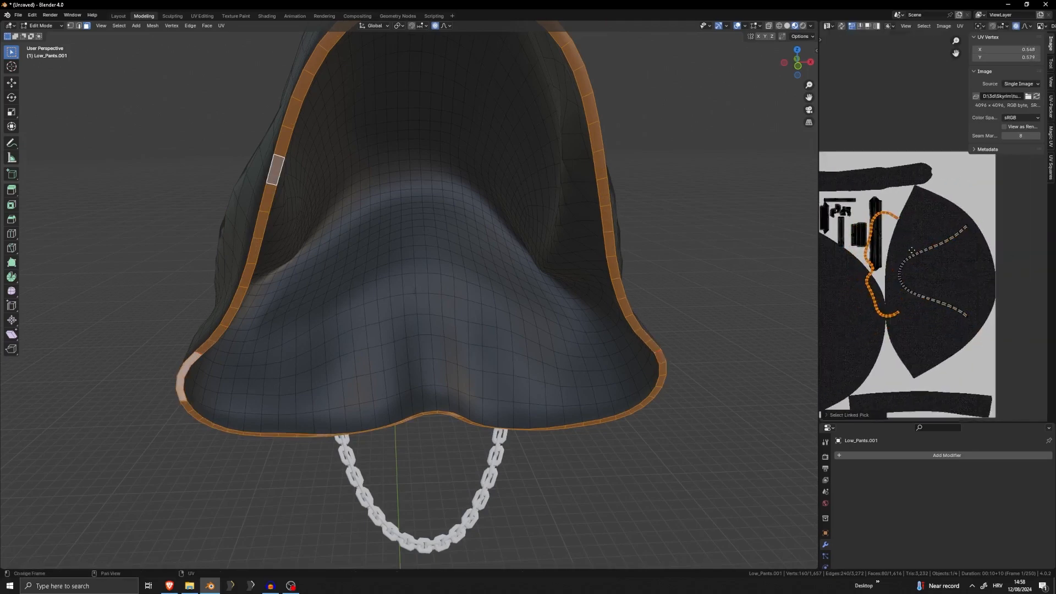
click(883, 295)
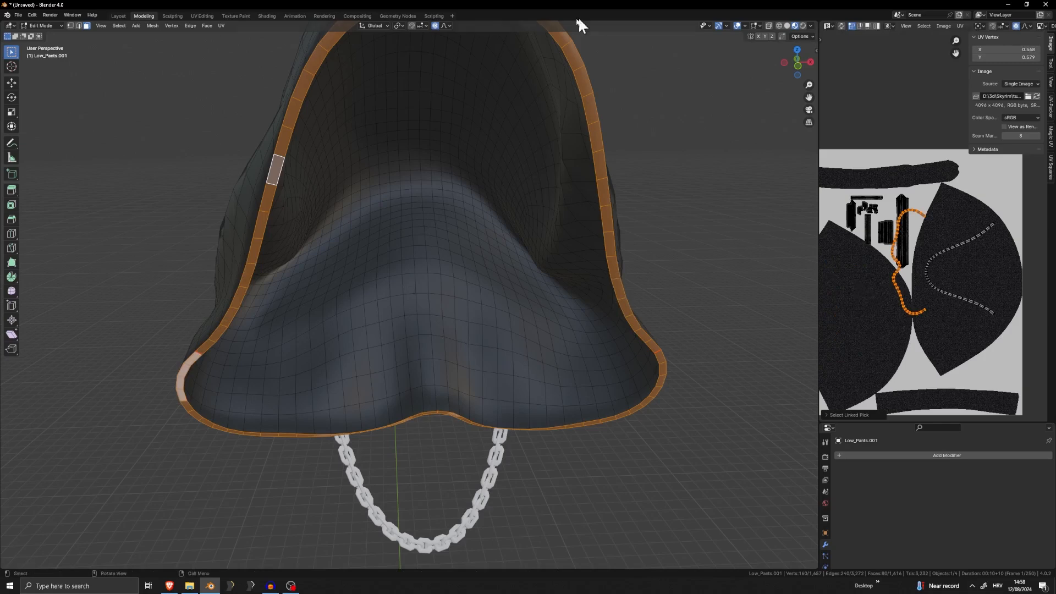
click(435, 26)
key(g)
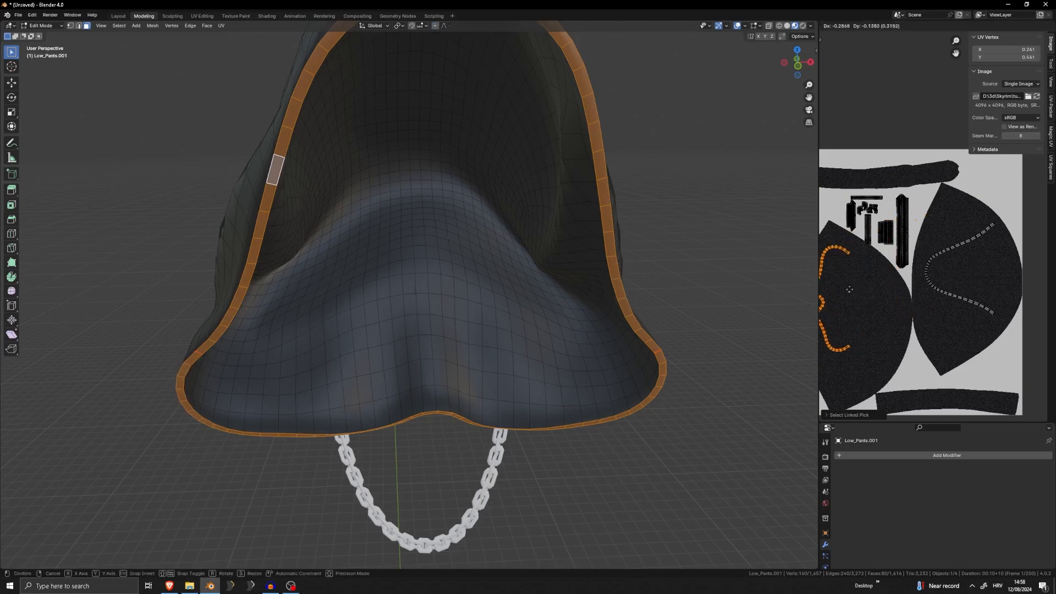
click(852, 293)
shift+middle_drag(851, 293, 912, 289)
Leave mesh editing and examine how the fabric texture sits on the hood's rim, comparing it with the UV islands
key(Tab)
key(alt+a)
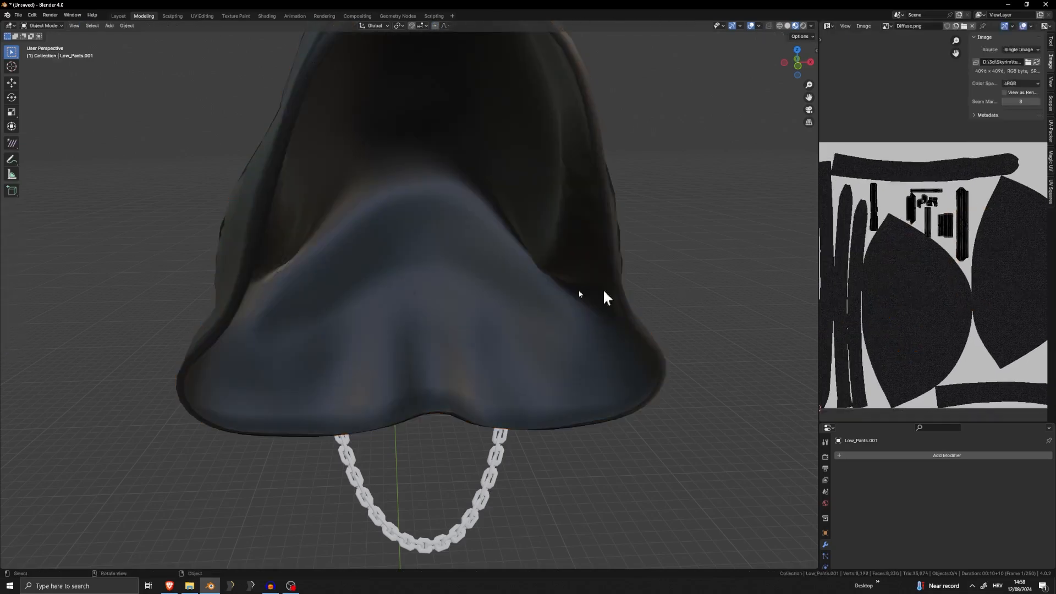
mouse_move(333, 284)
middle_down()
mouse_move(385, 296)
mouse_move(443, 291)
mouse_move(339, 281)
middle_up()
scroll(443, 290, up, 4)
scroll(203, 251, down, 2)
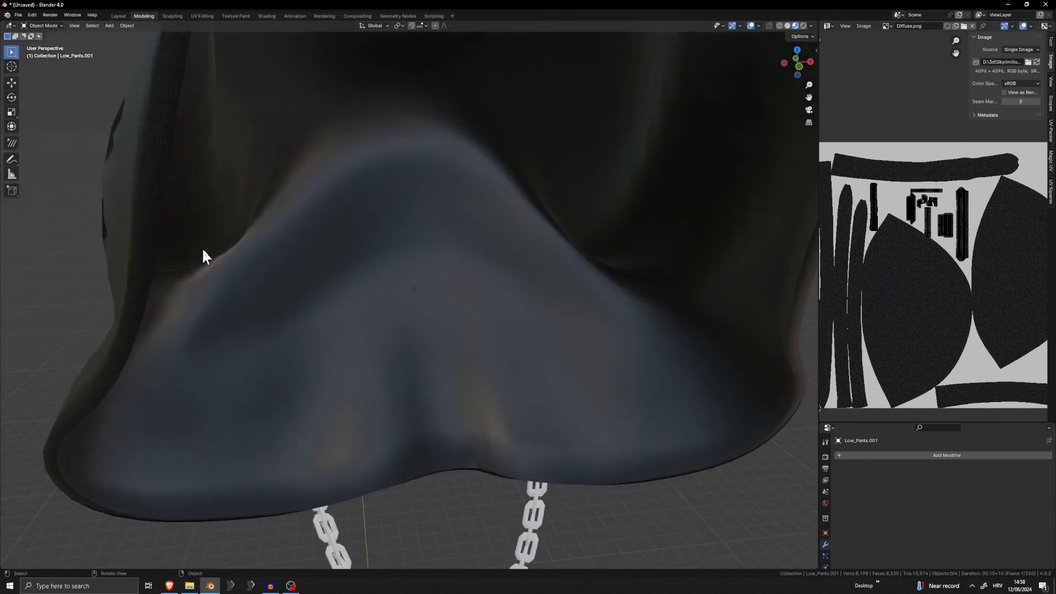
key(Tab)
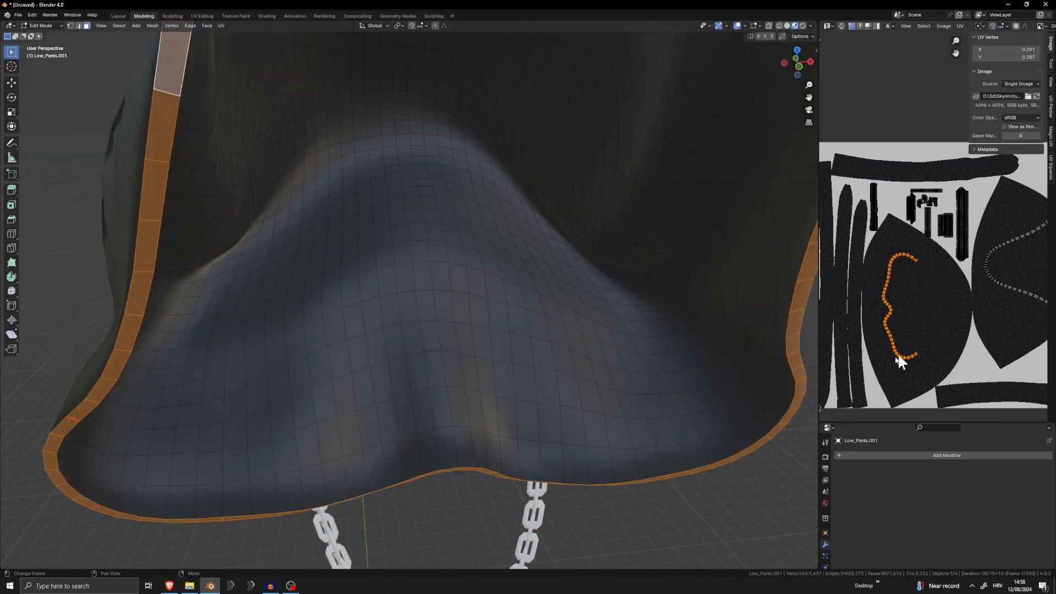
scroll(514, 332, down, 6)
key(Tab)
click(572, 309)
middle_drag(467, 312, 530, 314)
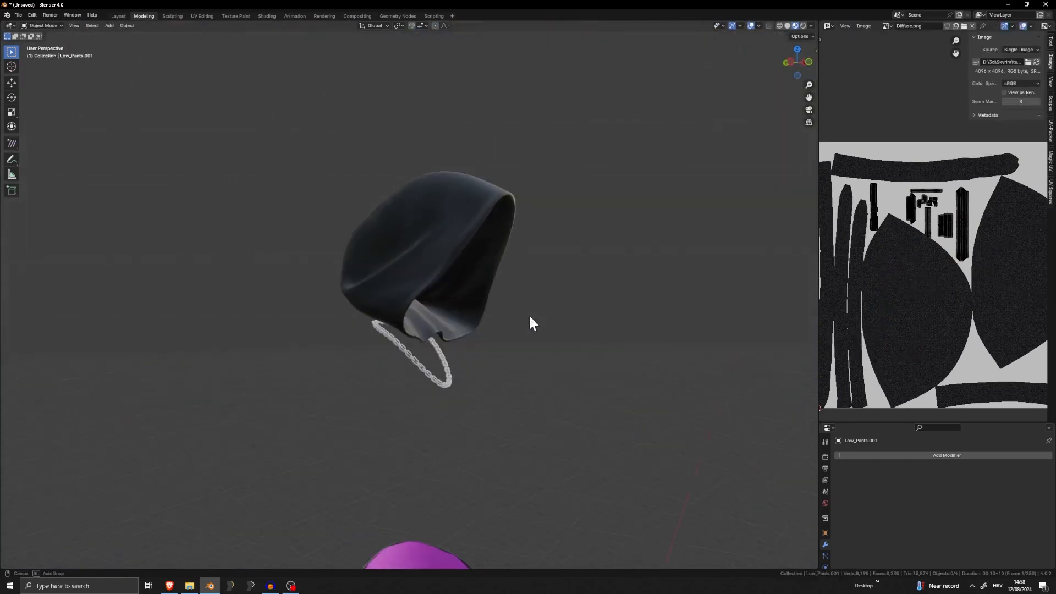
Unhide all hidden outfit parts and select the belt object around the waist to inspect it up close
shift+middle_drag(525, 385, 544, 267)
key(alt+h)
scroll(544, 267, up, 5)
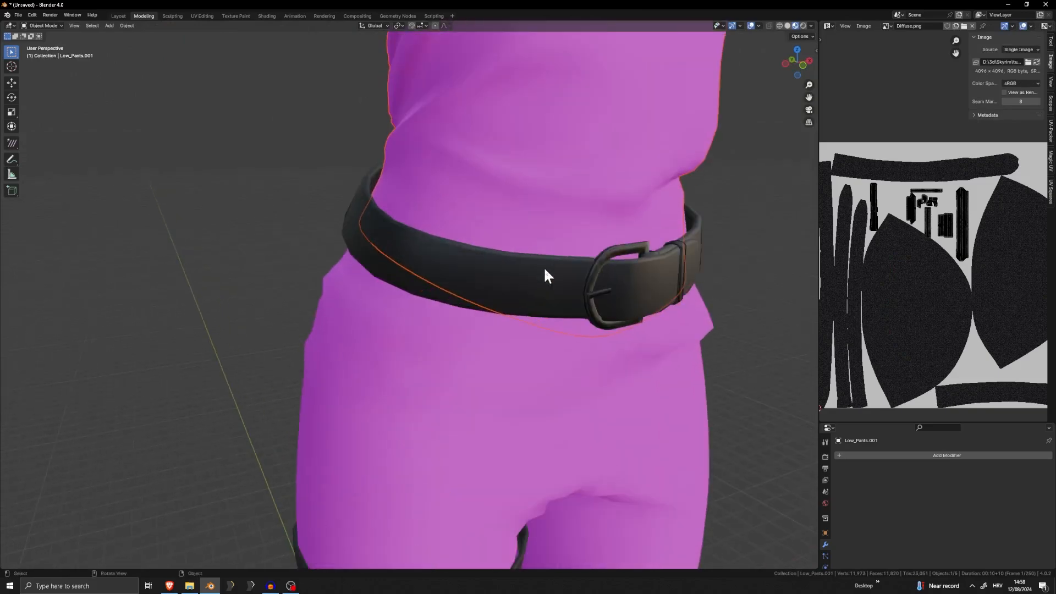
click(544, 267)
scroll(636, 285, down, 6)
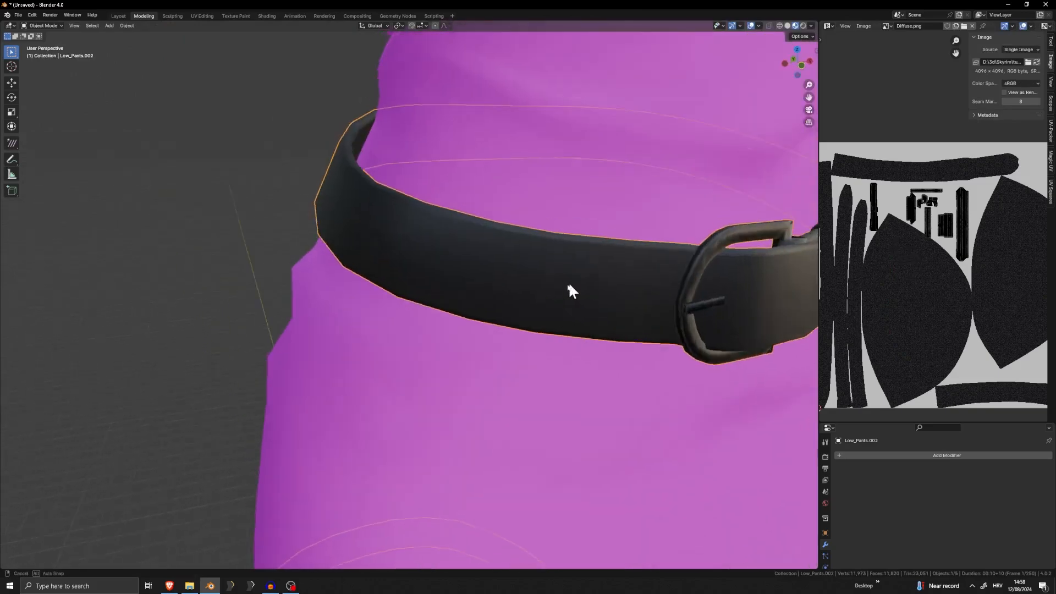
middle_drag(532, 288, 549, 263)
scroll(453, 253, up, 3)
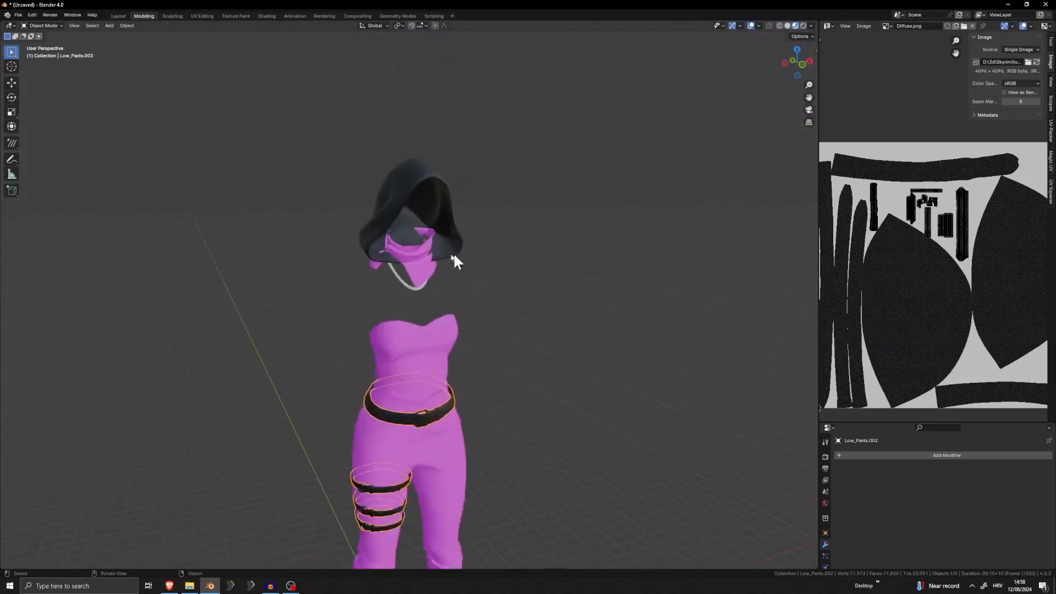
Select the object that combines the pink scarf and the strapless top, and examine its mesh in Edit Mode
click(421, 212)
scroll(458, 223, up, 4)
scroll(493, 332, up, 2)
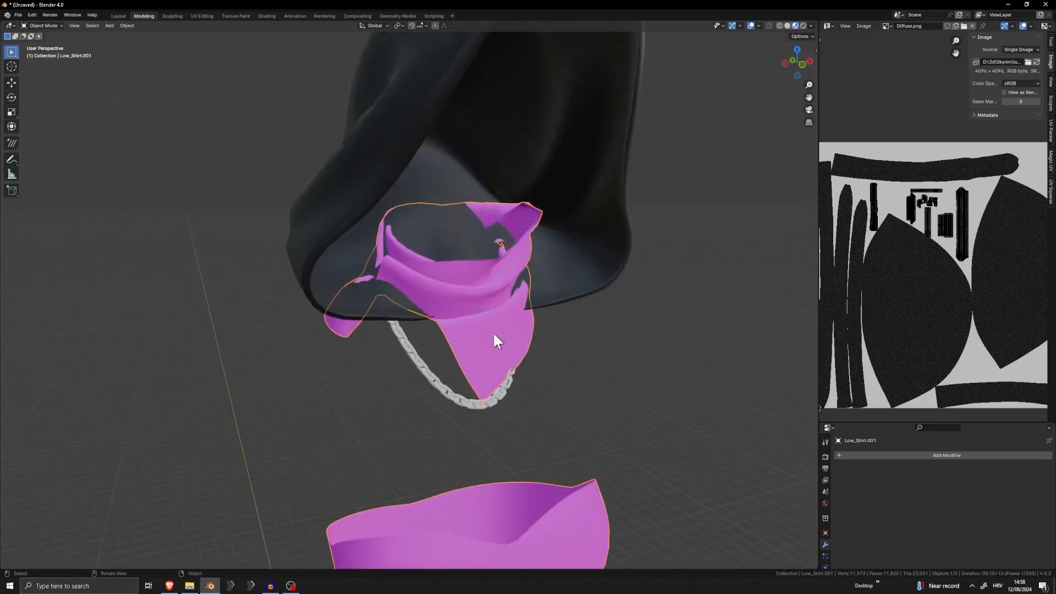
key(Tab)
scroll(777, 255, up, 4)
scroll(756, 397, down, 4)
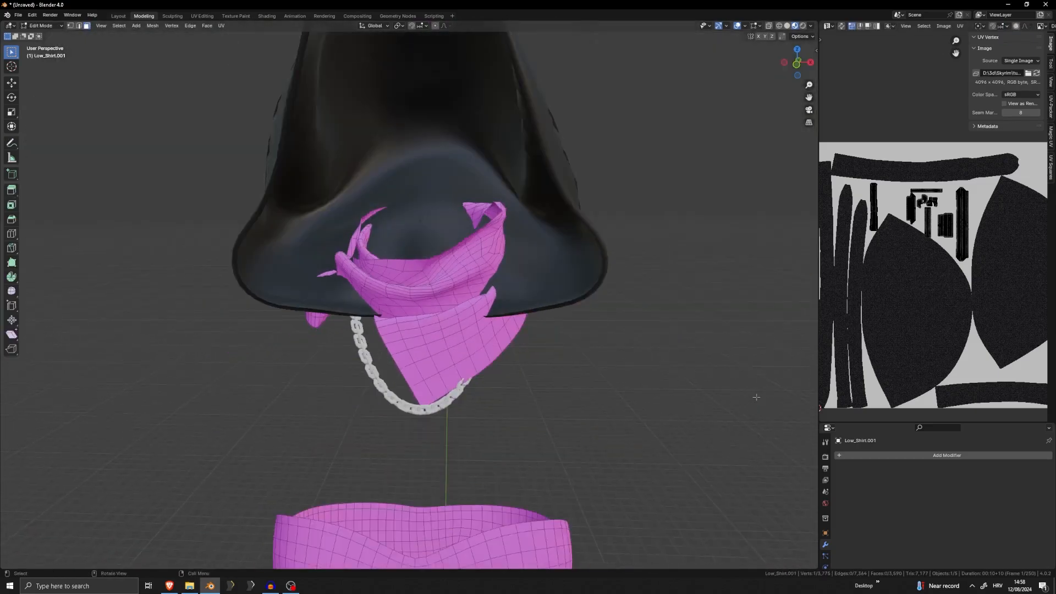
scroll(670, 443, up, 3)
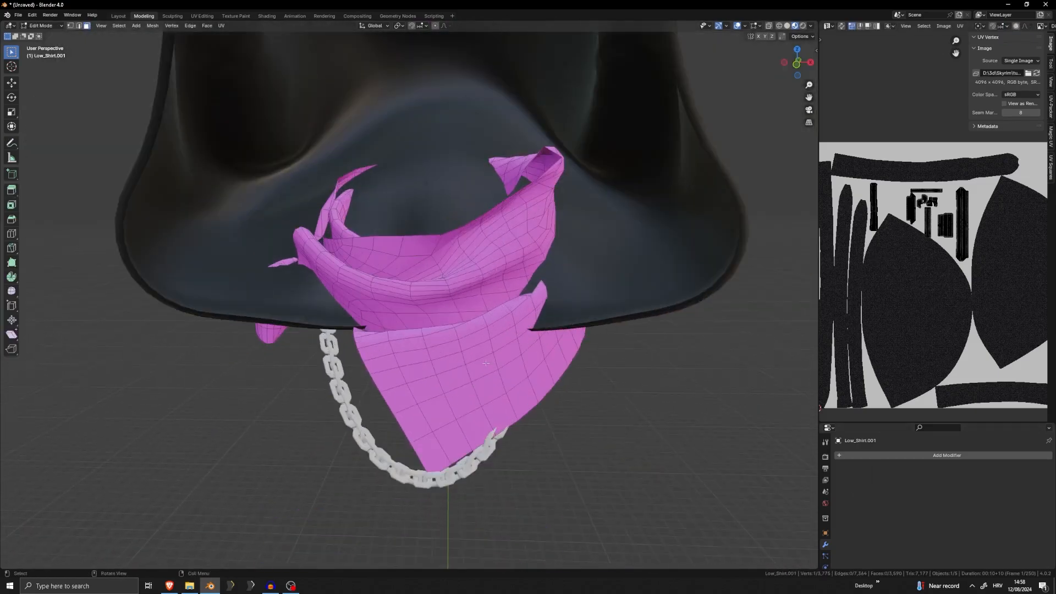
scroll(490, 369, down, 6)
key(Tab)
shift+middle_drag(479, 452, 517, 283)
scroll(451, 372, down, 5)
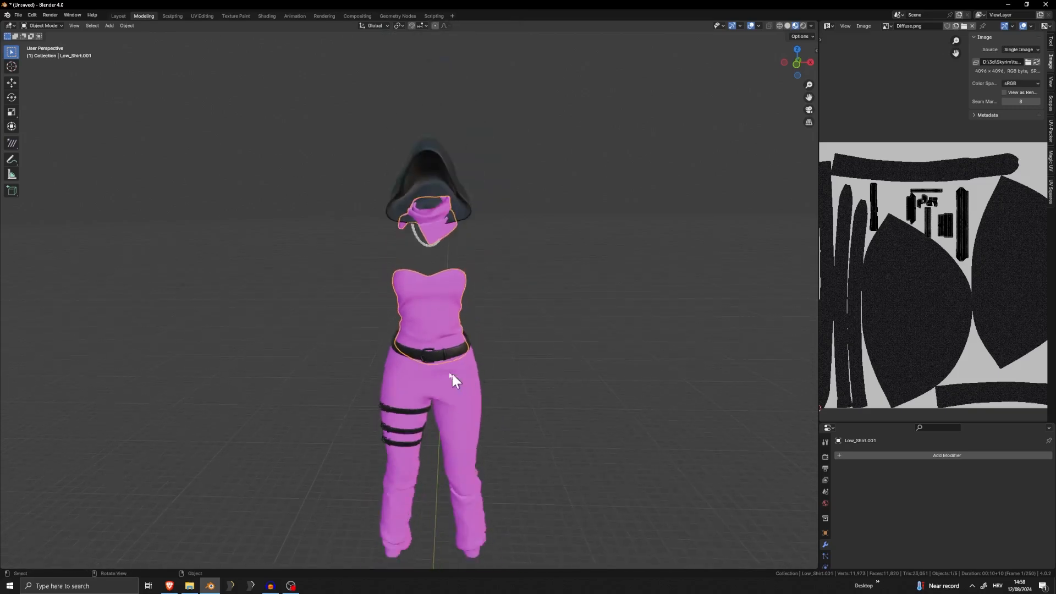
Select all linked geometry of the scarf in Edit Mode and separate it from the top into its own object
key(Tab)
scroll(451, 175, up, 2)
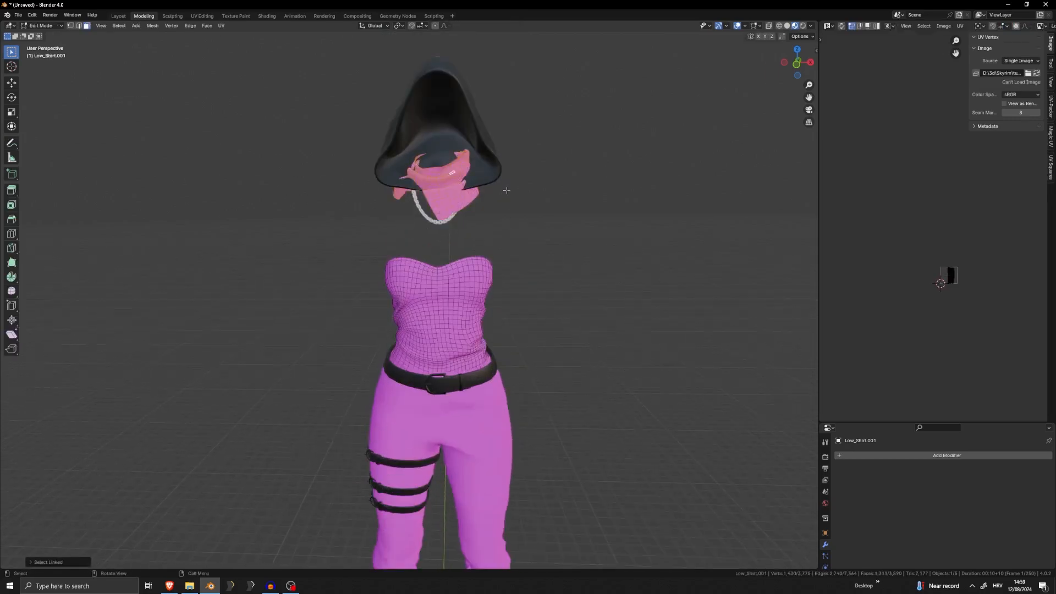
scroll(451, 174, up, 3)
key(Tab)
click(449, 350)
scroll(456, 351, down, 6)
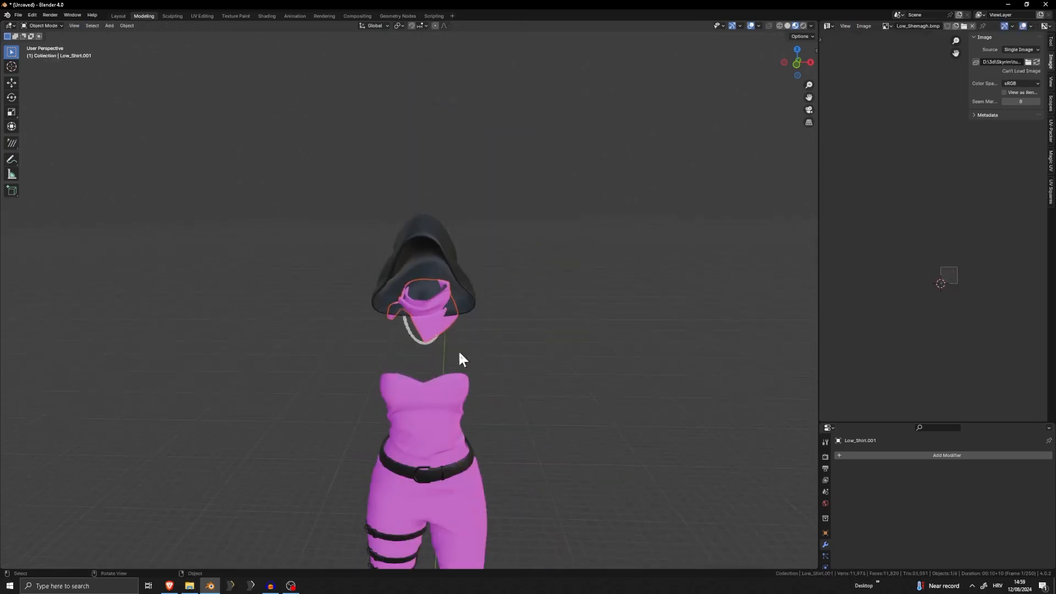
key(g)
right_click(421, 345)
click(421, 339)
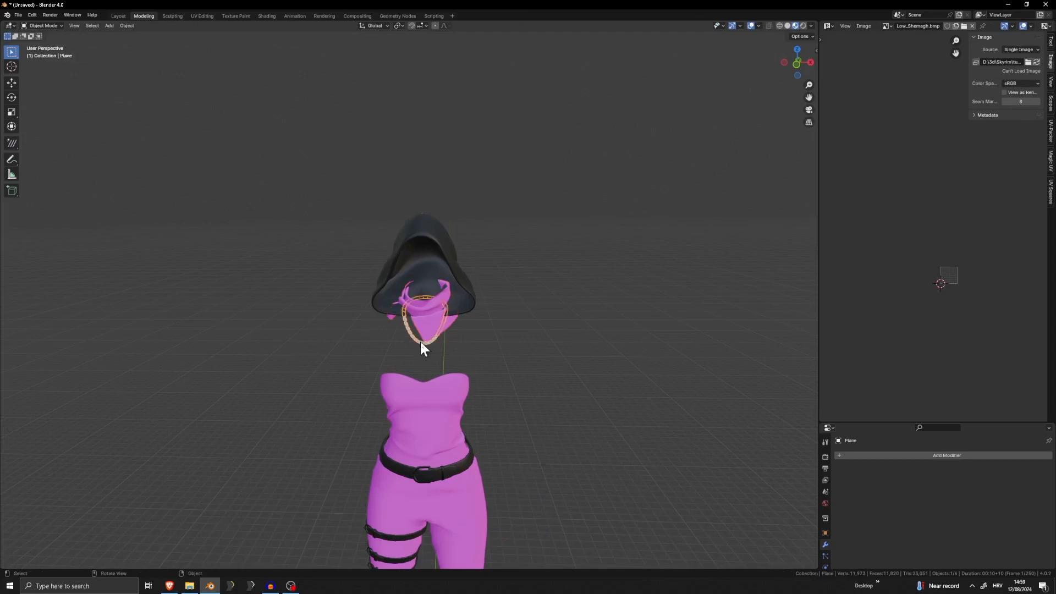
mouse_move(420, 338)
middle_down()
mouse_move(471, 325)
mouse_move(426, 325)
middle_up()
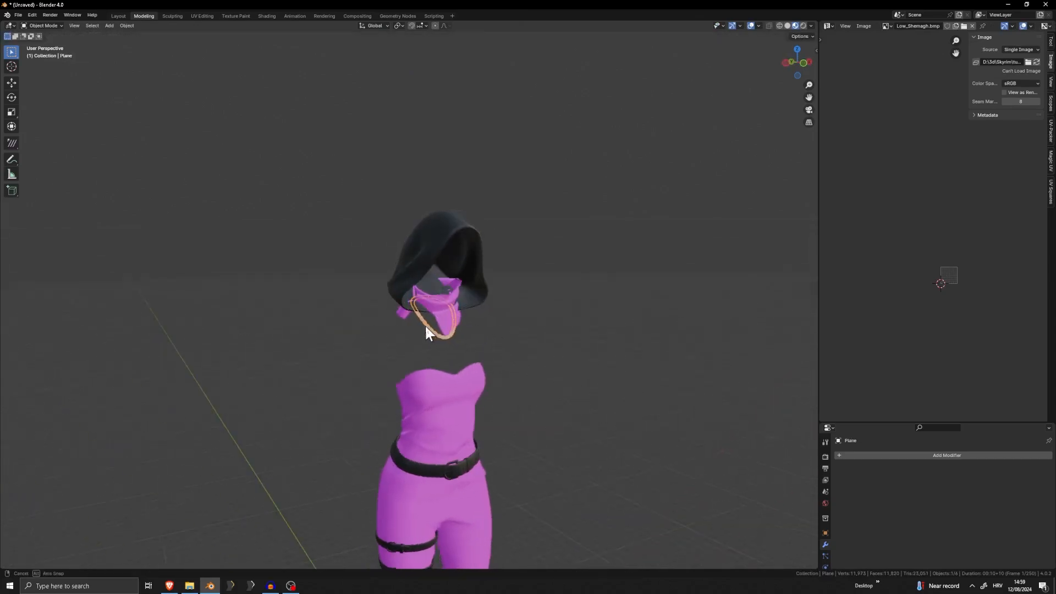
shift+click(443, 319)
key(g)
right_click(90, 338)
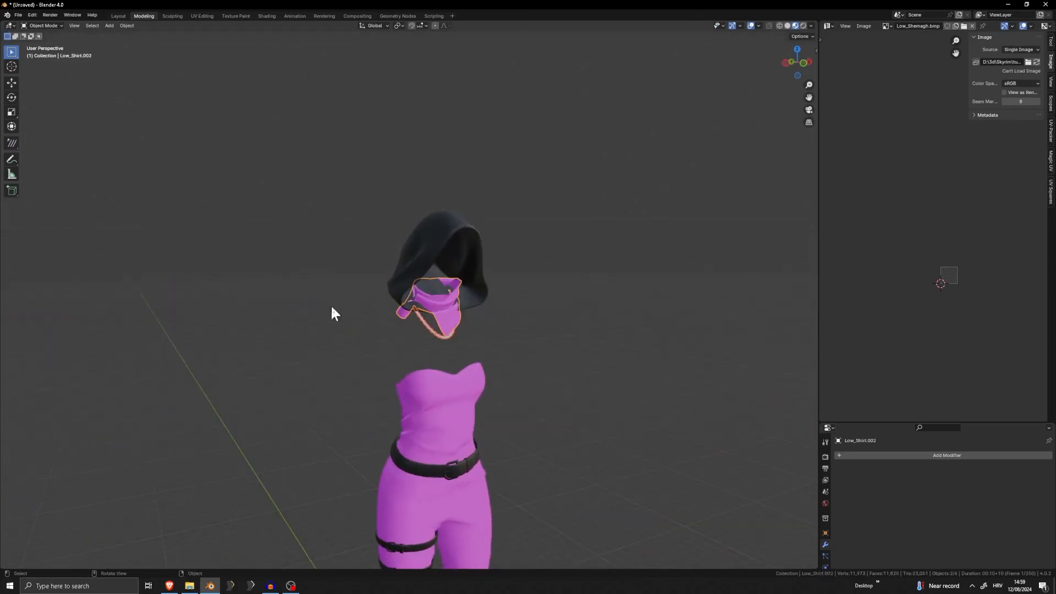
middle_drag(331, 308, 423, 329)
scroll(421, 345, up, 5)
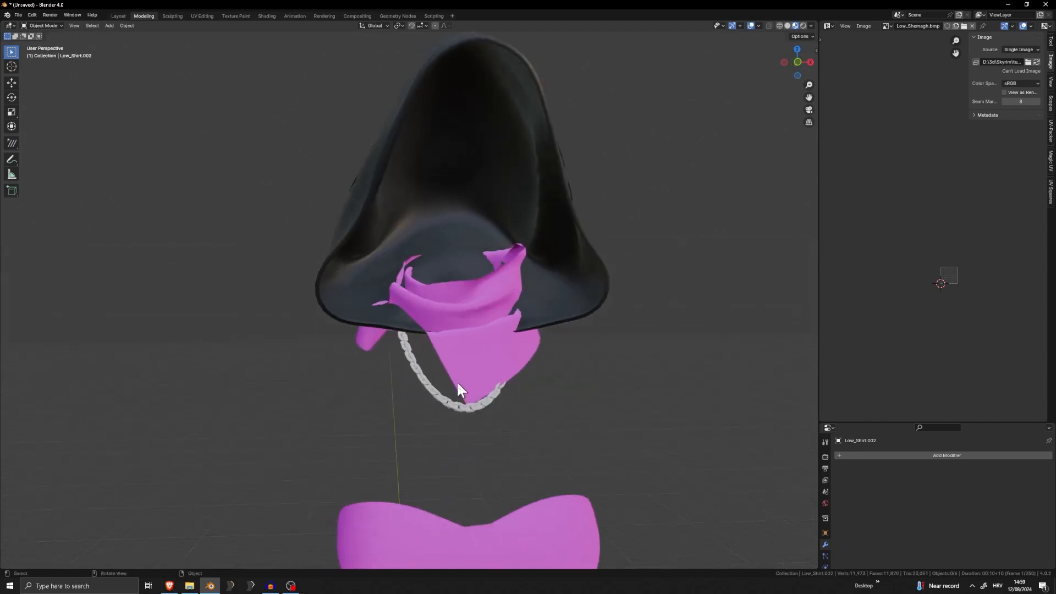
click(489, 311)
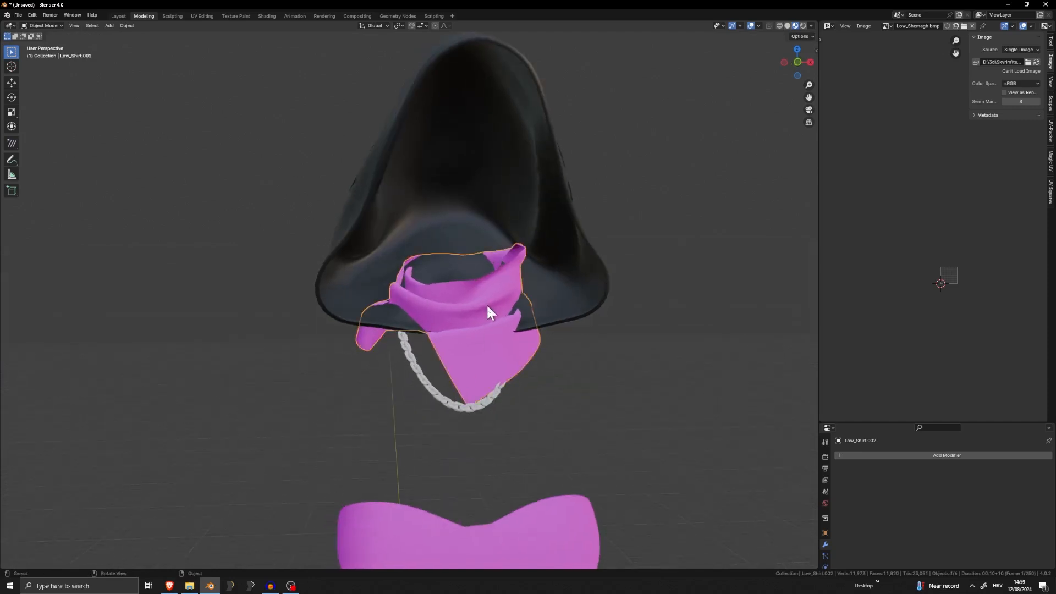
shift+click(544, 249)
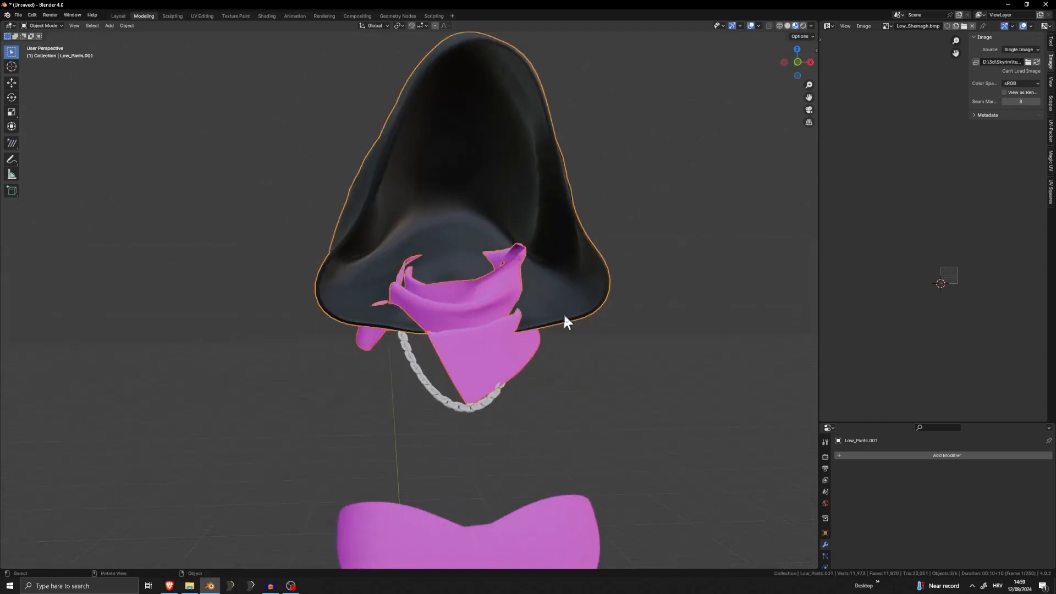
click(455, 369)
shift+click(440, 401)
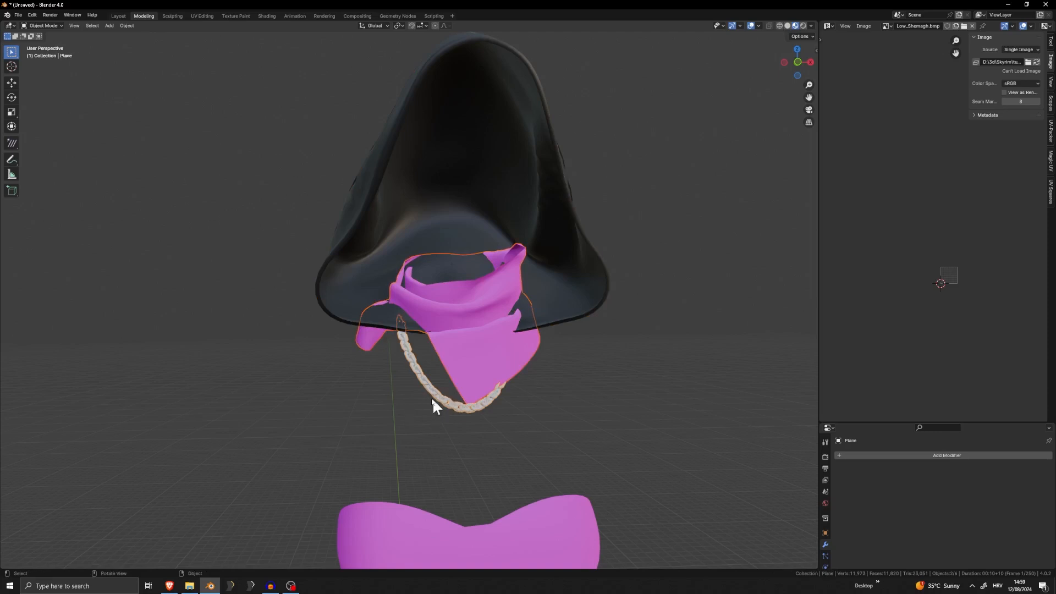
click(540, 388)
click(538, 246)
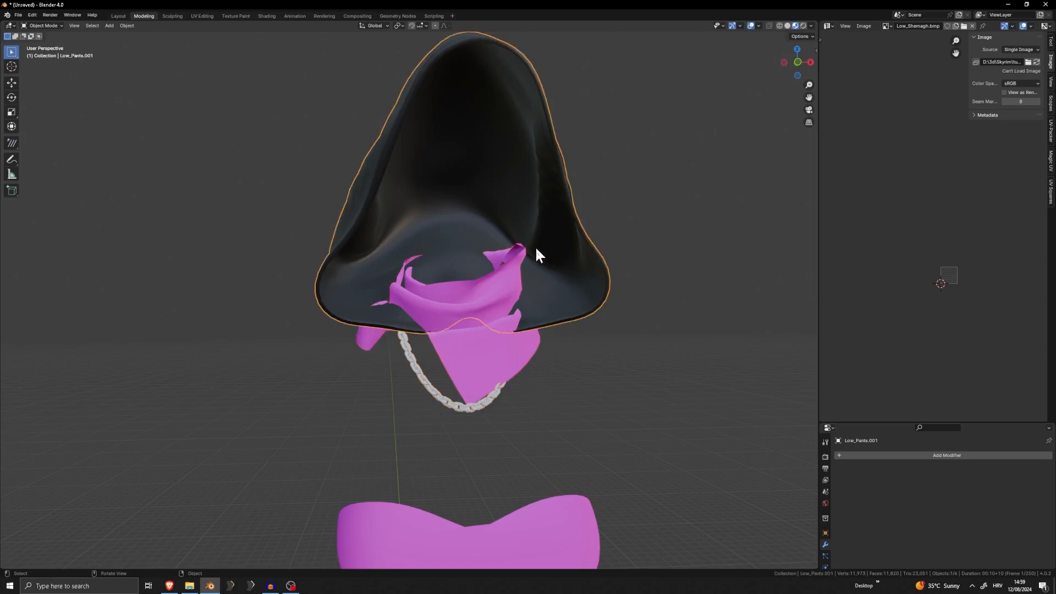
shift+click(464, 288)
shift+click(548, 228)
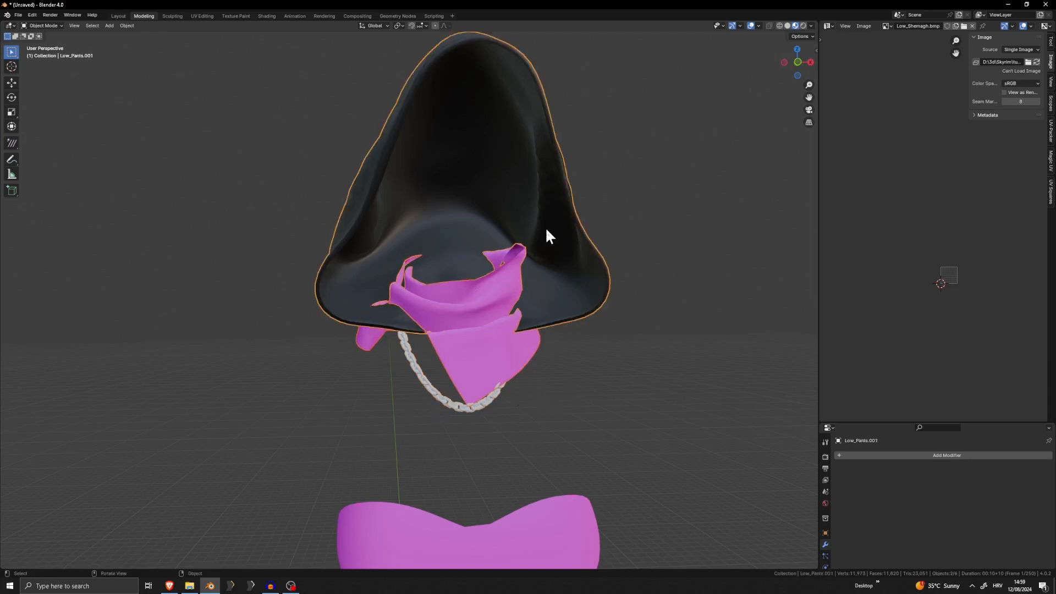
right_click(545, 227)
click(694, 239)
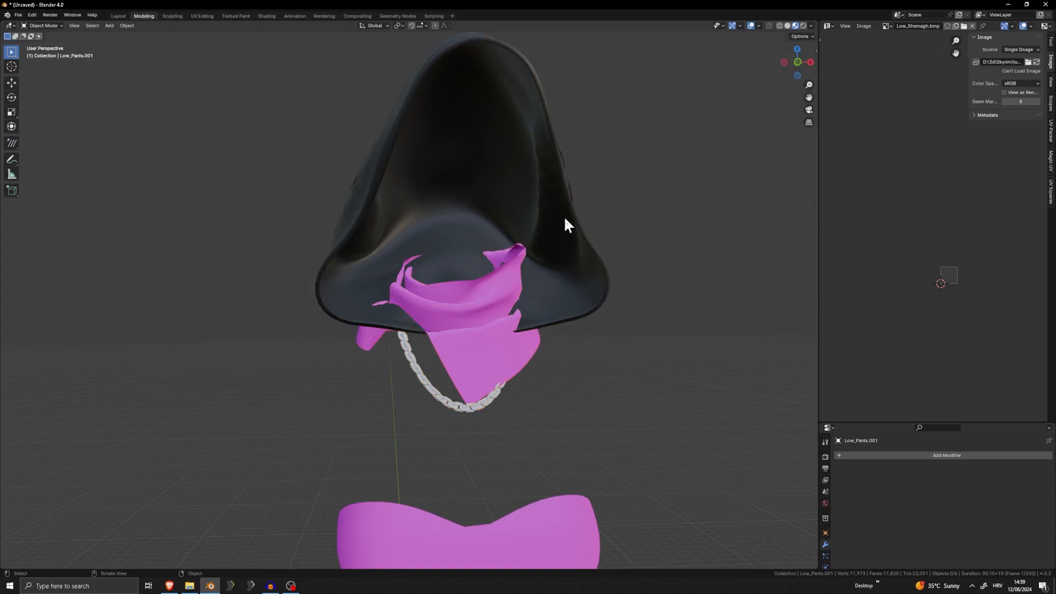
click(498, 306)
shift+click(536, 285)
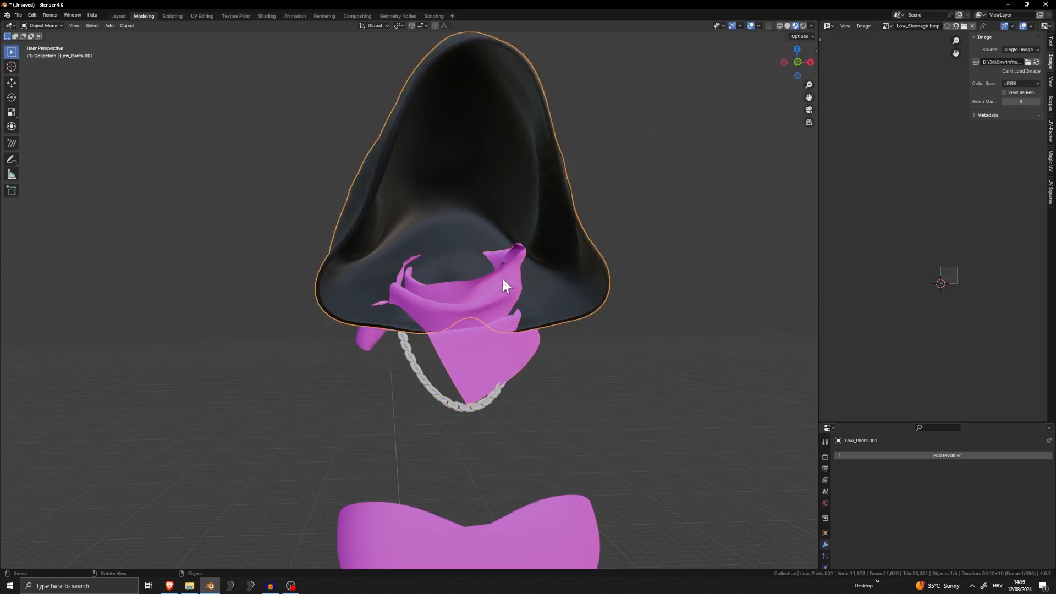
click(466, 289)
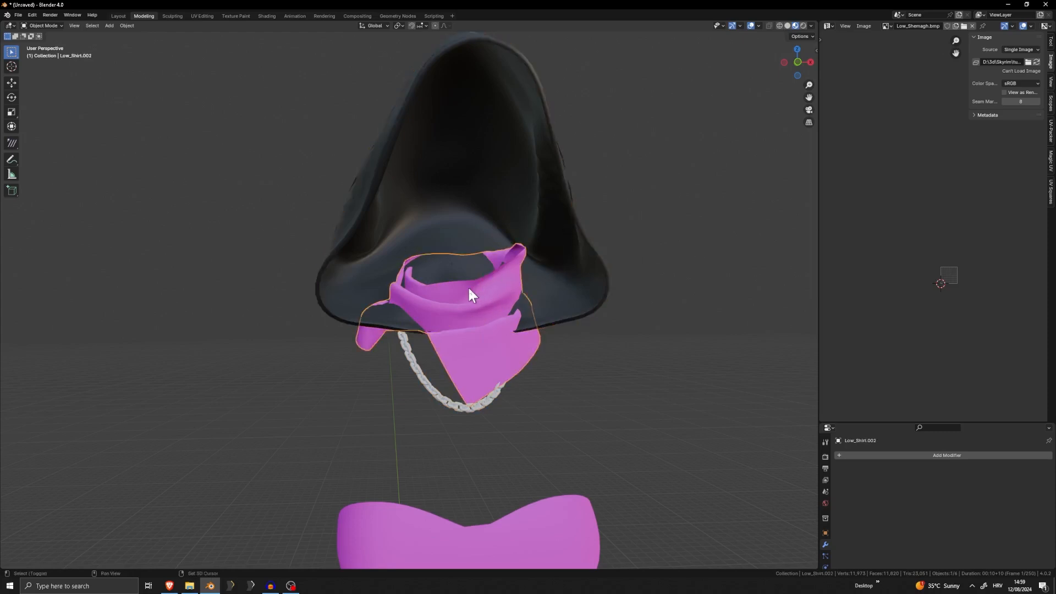
shift+click(501, 179)
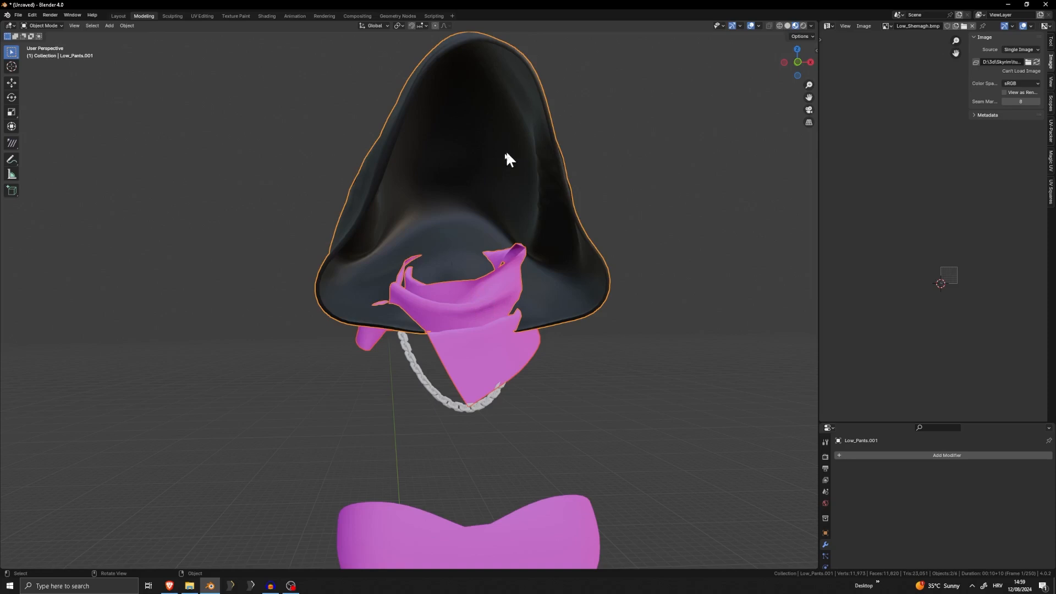
click(662, 220)
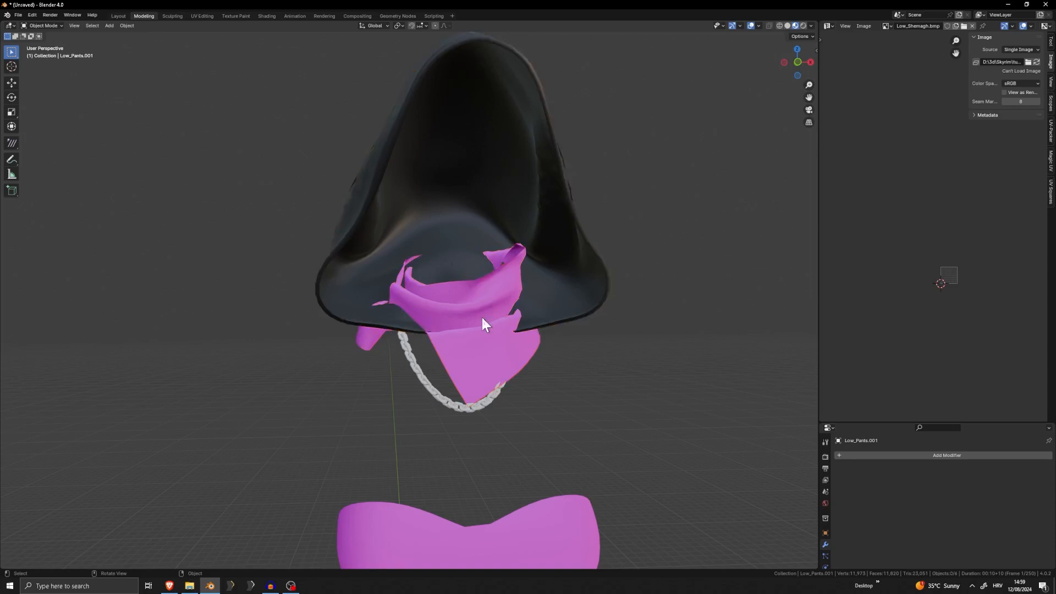
Select the scarf and, in the Shading workspace, delete the Low_Shemagh image texture node from its material
click(481, 315)
scroll(614, 414, up, 2)
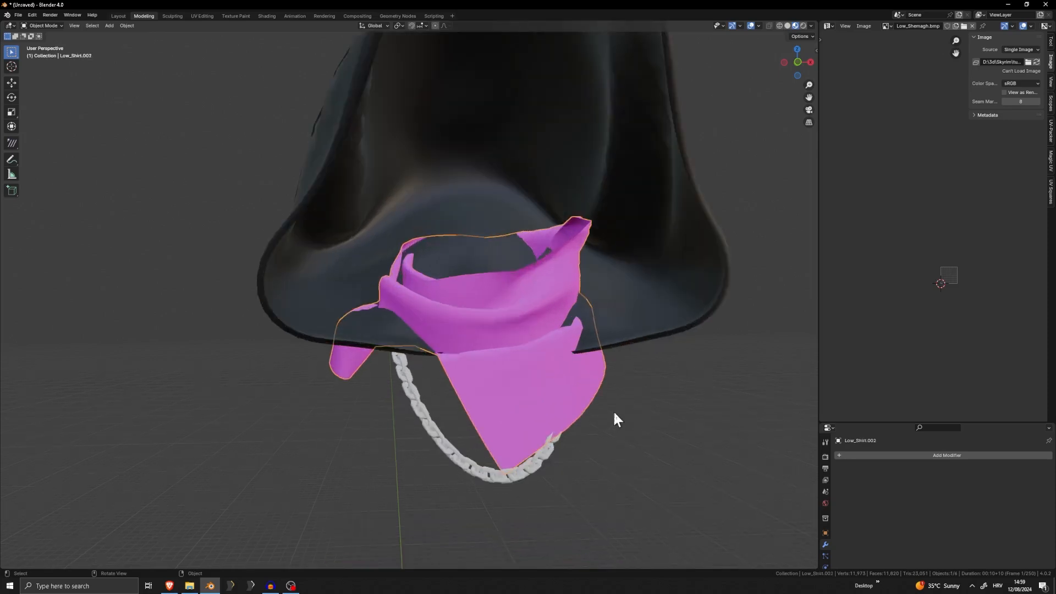
click(267, 16)
middle_drag(546, 231, 549, 287)
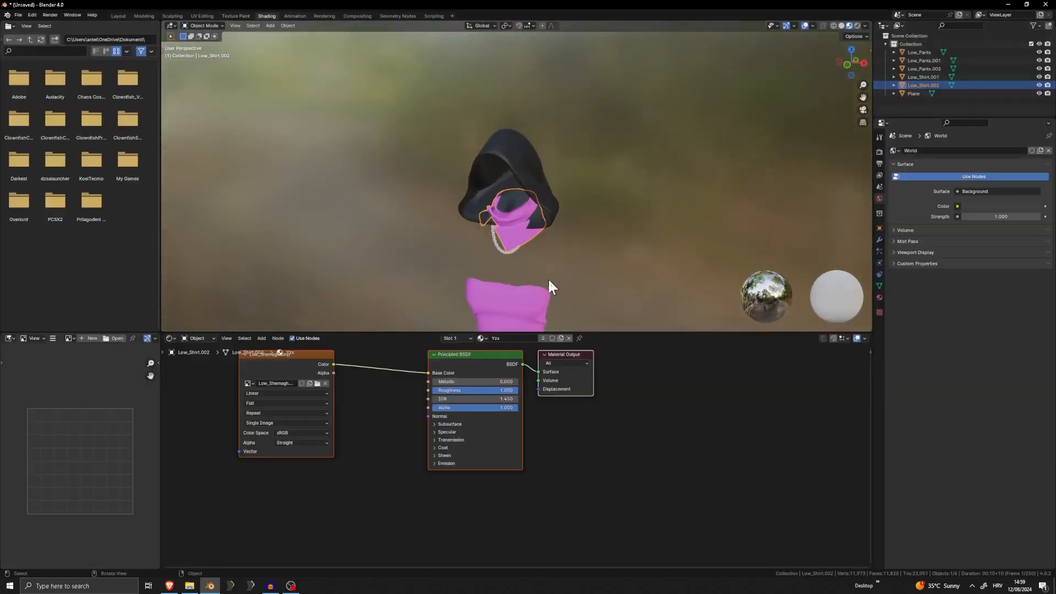
scroll(553, 295, up, 5)
middle_drag(631, 286, 641, 198)
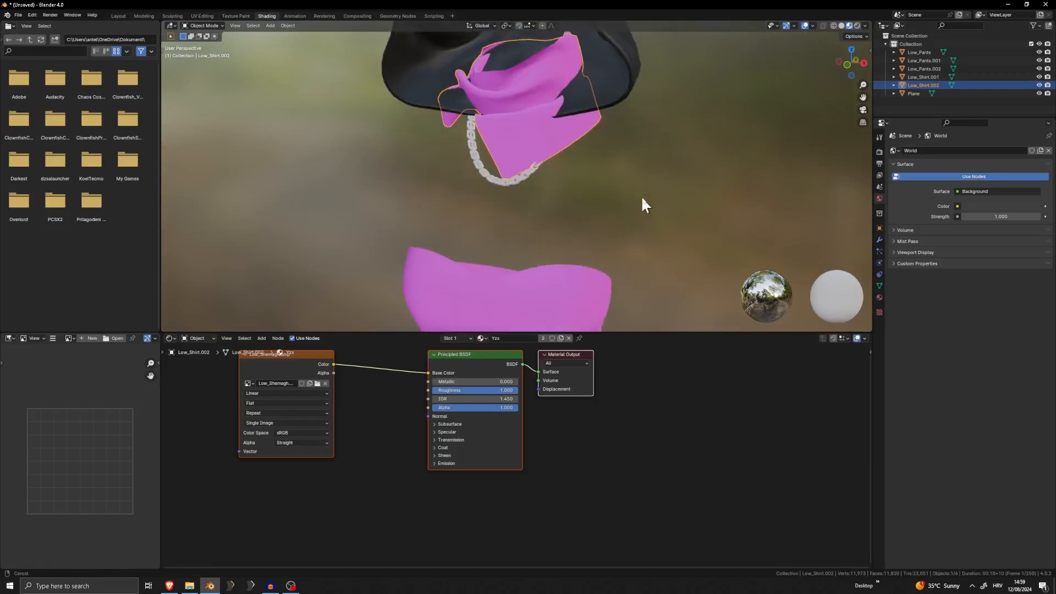
click(318, 356)
key(Delete)
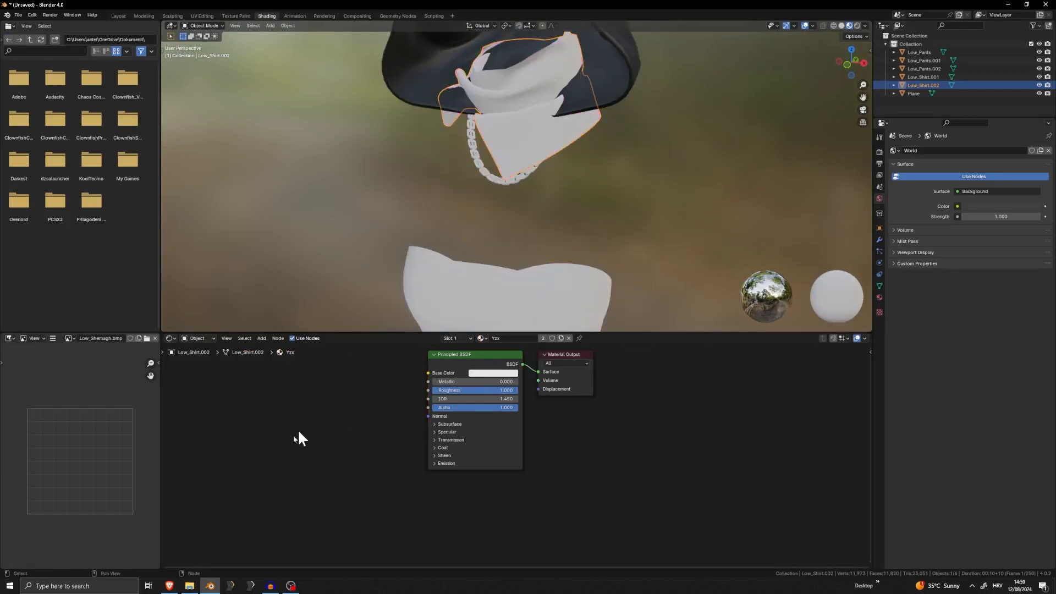
Bring Diffuse_9.png from the game texture folder into the scarf's material and connect its Color to Base Color
click(191, 585)
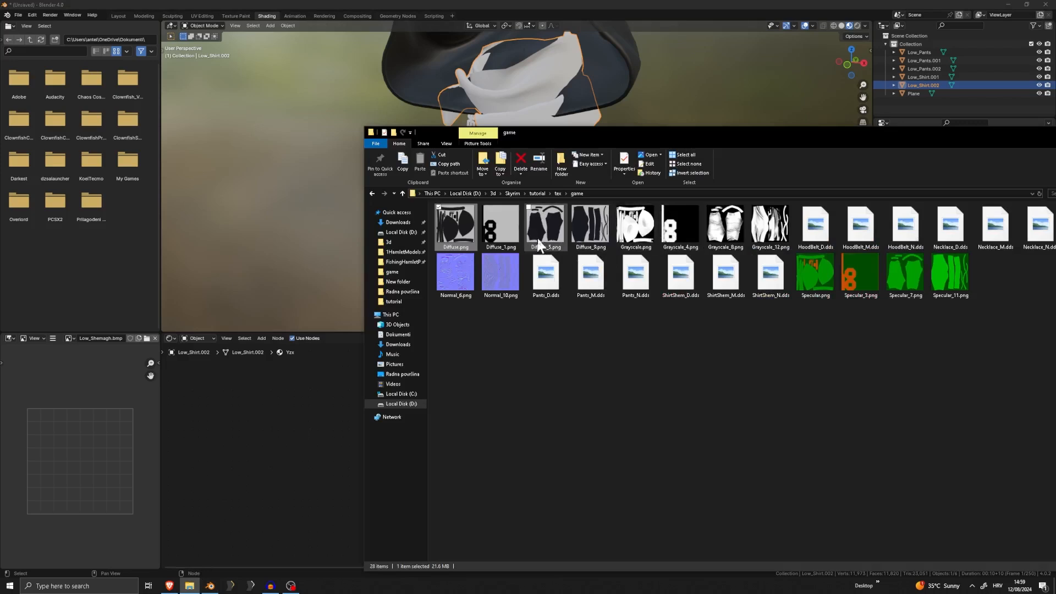
click(588, 236)
drag(281, 402, 272, 412)
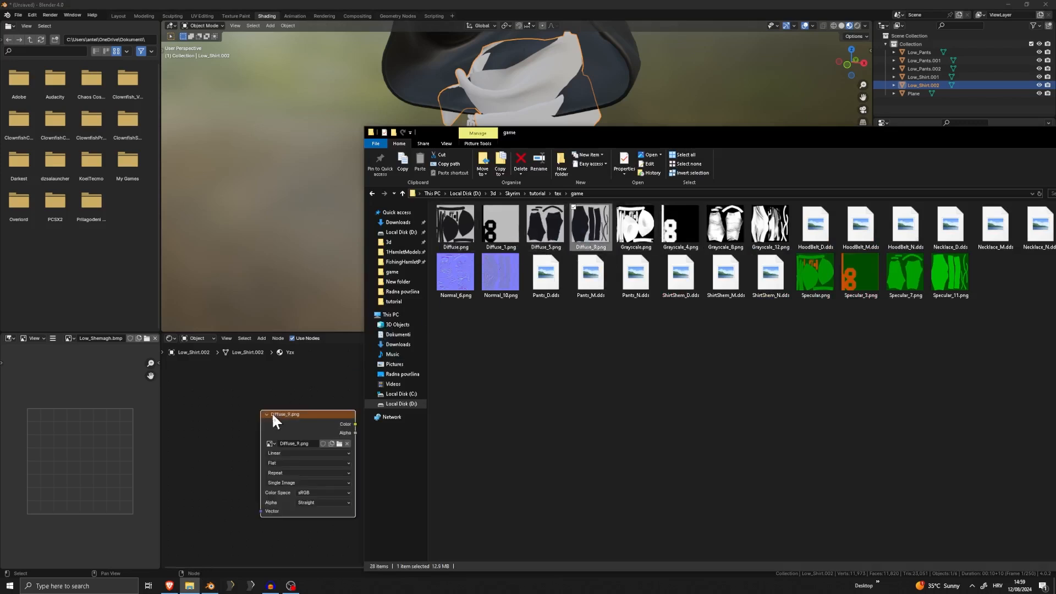
click(308, 383)
drag(356, 423, 435, 374)
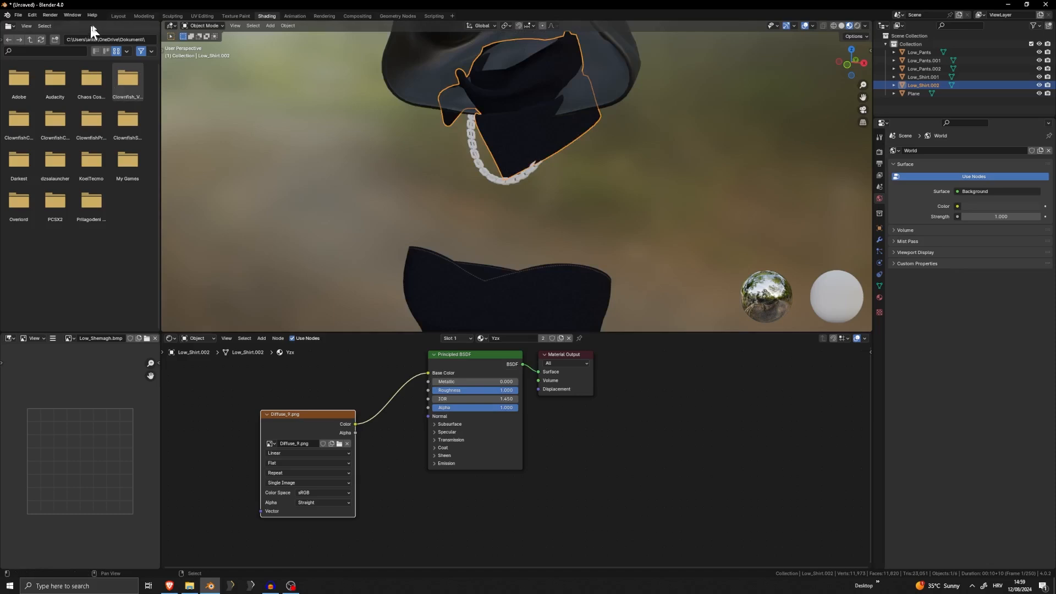
Switch to the Modeling workspace and inspect the textured scarf mesh from several angles
click(604, 227)
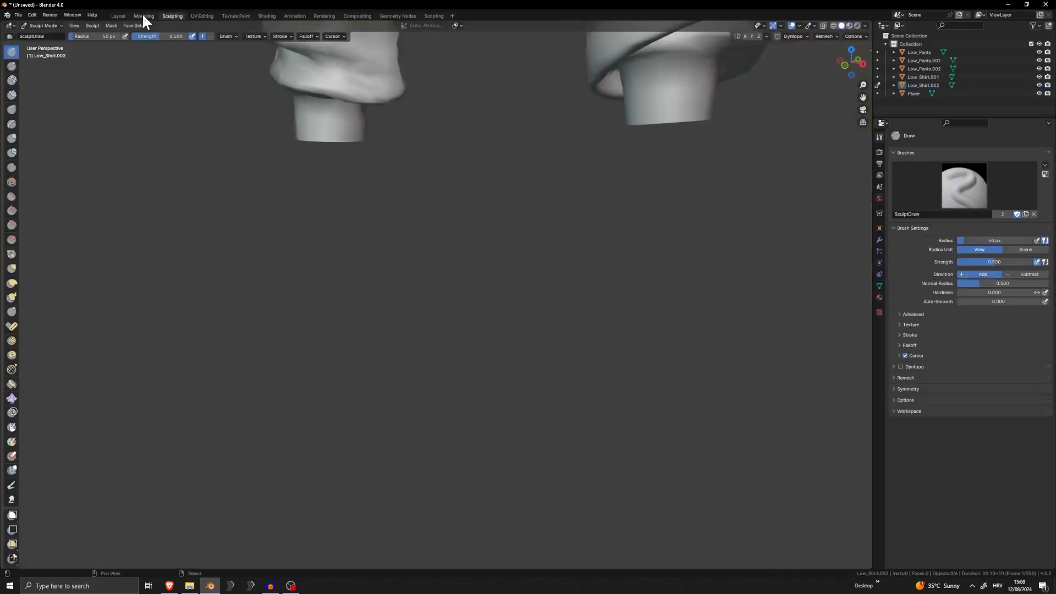
click(144, 16)
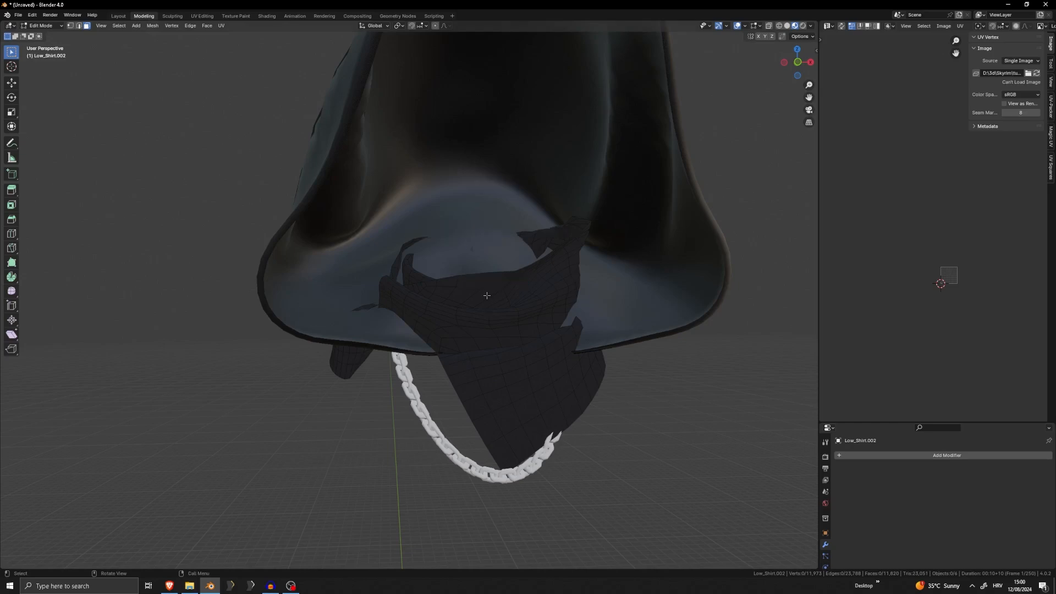
shift+middle_drag(611, 379, 539, 289)
scroll(539, 290, down, 1)
key(Tab)
middle_drag(439, 306, 359, 331)
key(Tab)
scroll(292, 276, up, 4)
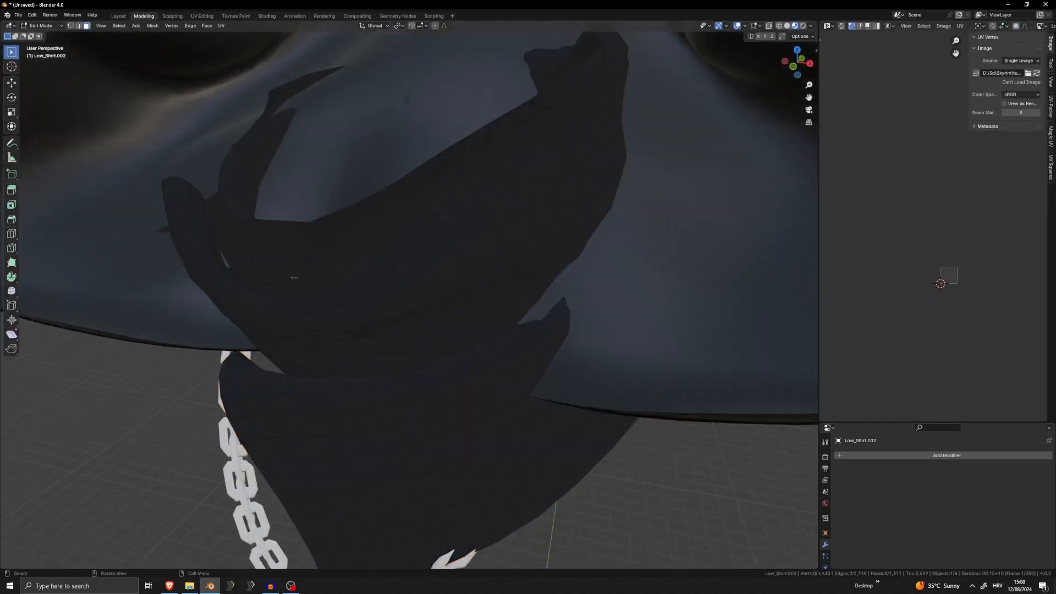
middle_drag(292, 276, 351, 273)
key(Tab)
click(351, 273)
scroll(351, 273, down, 6)
shift+middle_drag(468, 321, 522, 247)
Select the strapless top and the scarf, and add a Solidify modifier with 0.1 m thickness to the scarf
click(500, 363)
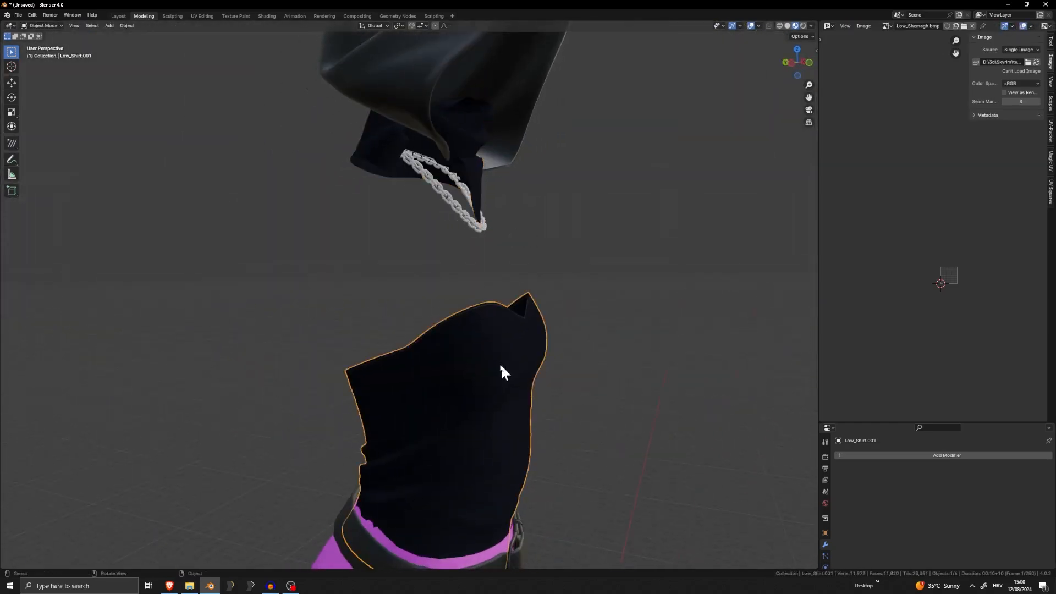
middle_drag(500, 363, 437, 286)
shift+click(476, 181)
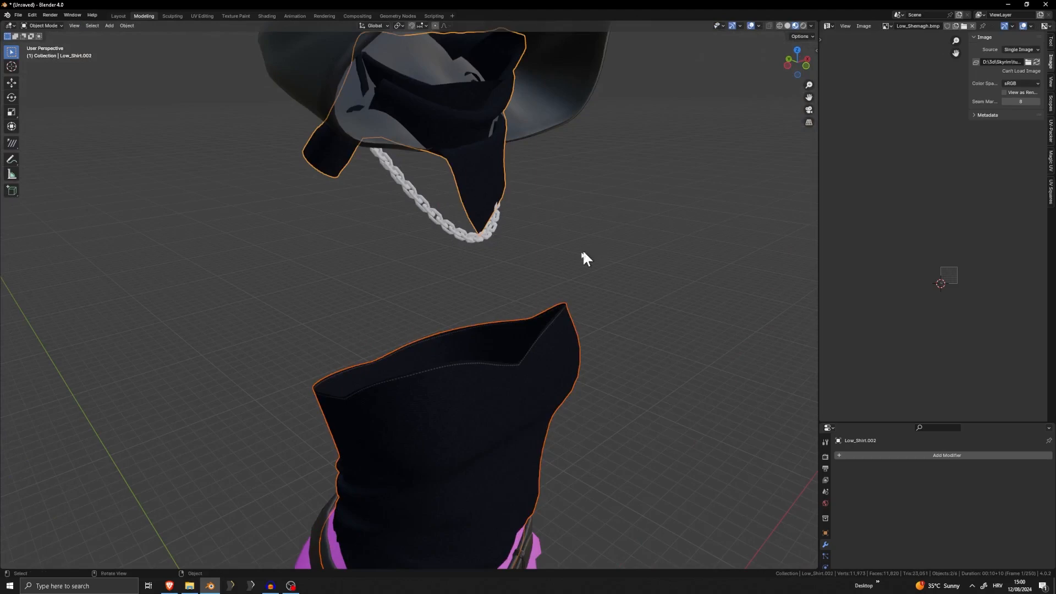
click(947, 455)
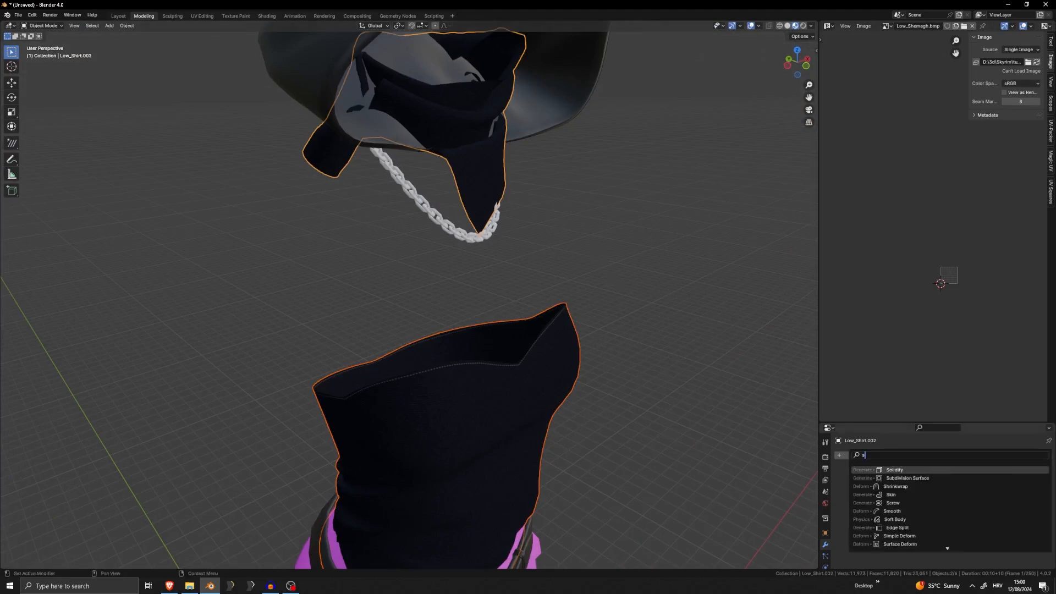
click(929, 469)
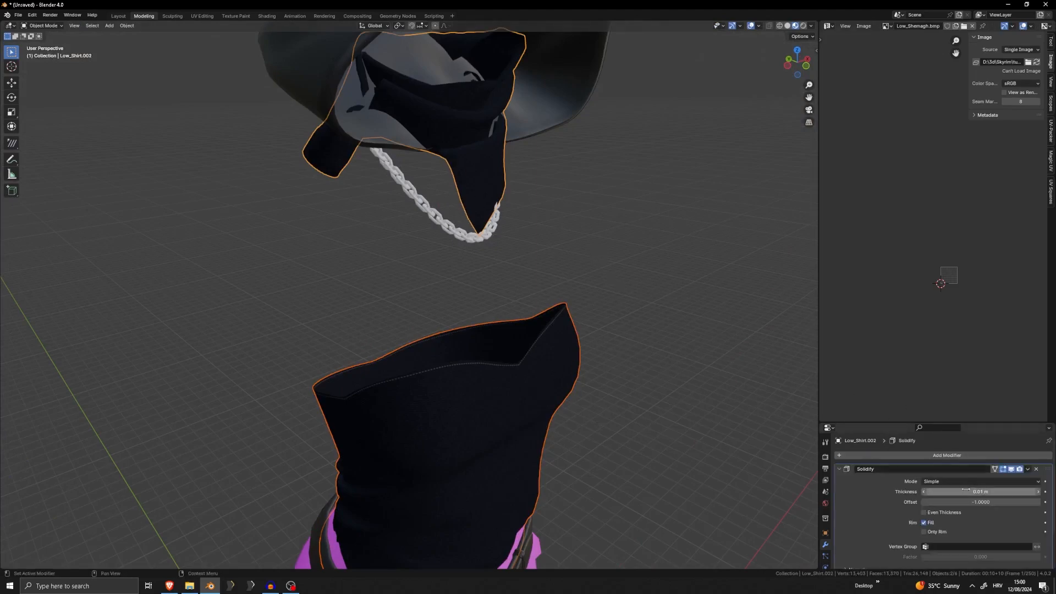
drag(966, 490, 1005, 490)
Examine the thickened scarf up close in Edit Mode, including its edges near the chain and its back
shift+middle_drag(581, 293, 589, 383)
scroll(589, 385, up, 4)
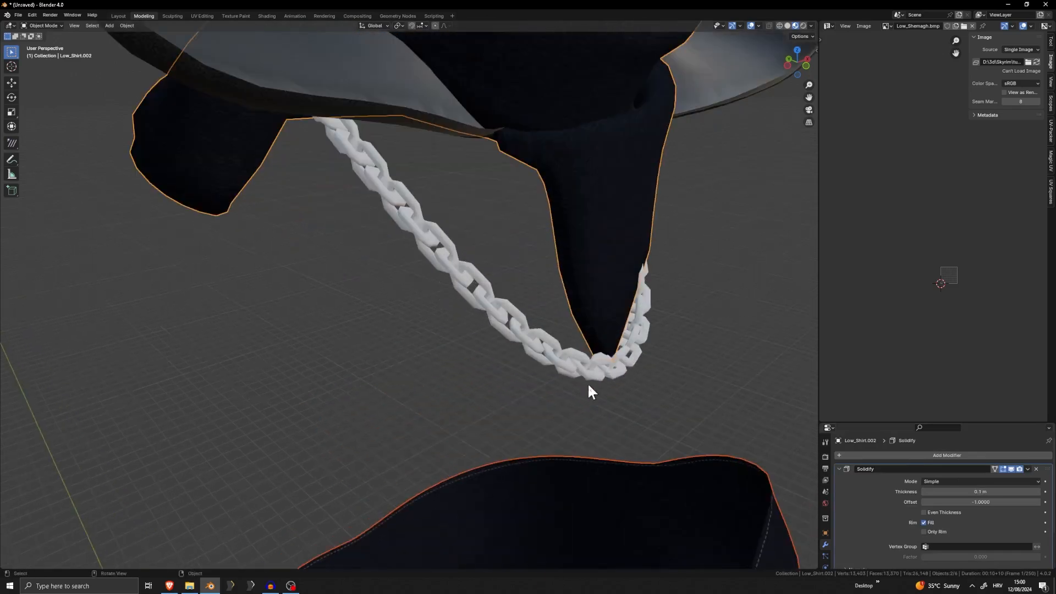
key(Tab)
scroll(660, 309, up, 3)
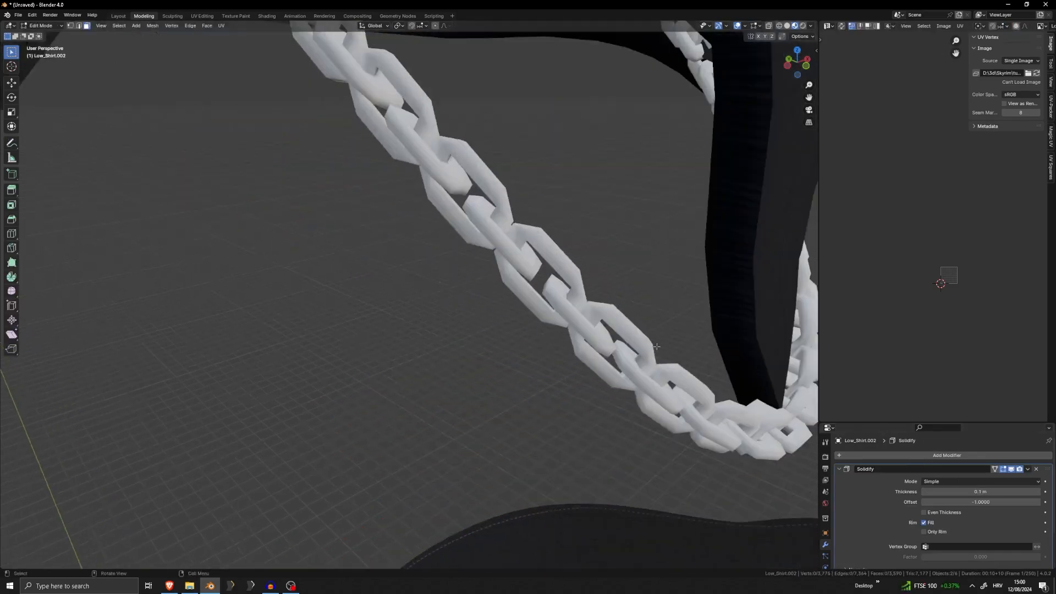
middle_drag(669, 309, 497, 359)
scroll(533, 313, up, 4)
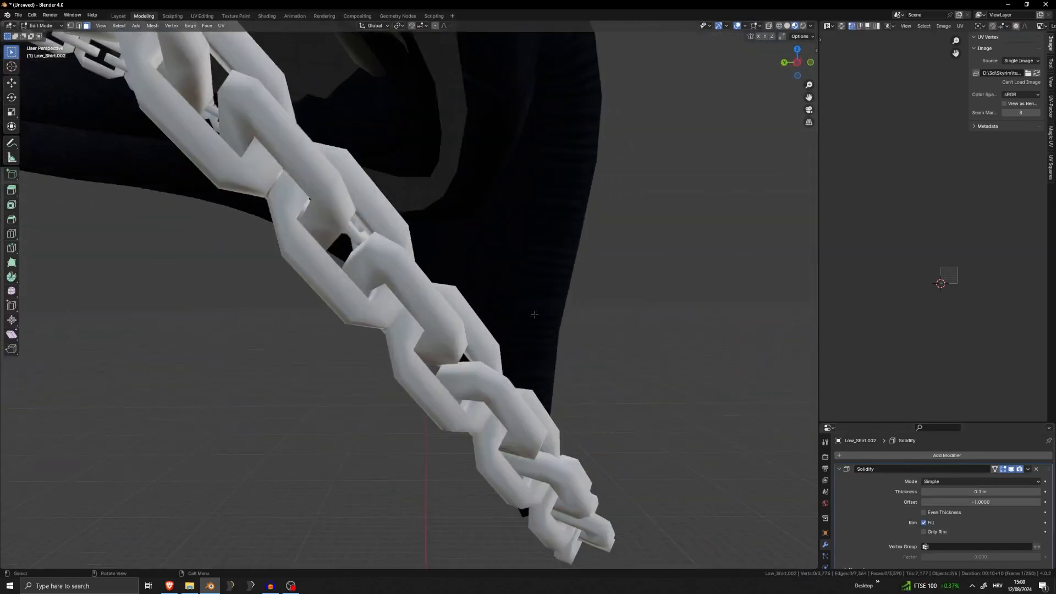
scroll(533, 313, down, 4)
shift+middle_drag(533, 313, 482, 472)
scroll(483, 472, up, 4)
shift+middle_drag(535, 440, 432, 204)
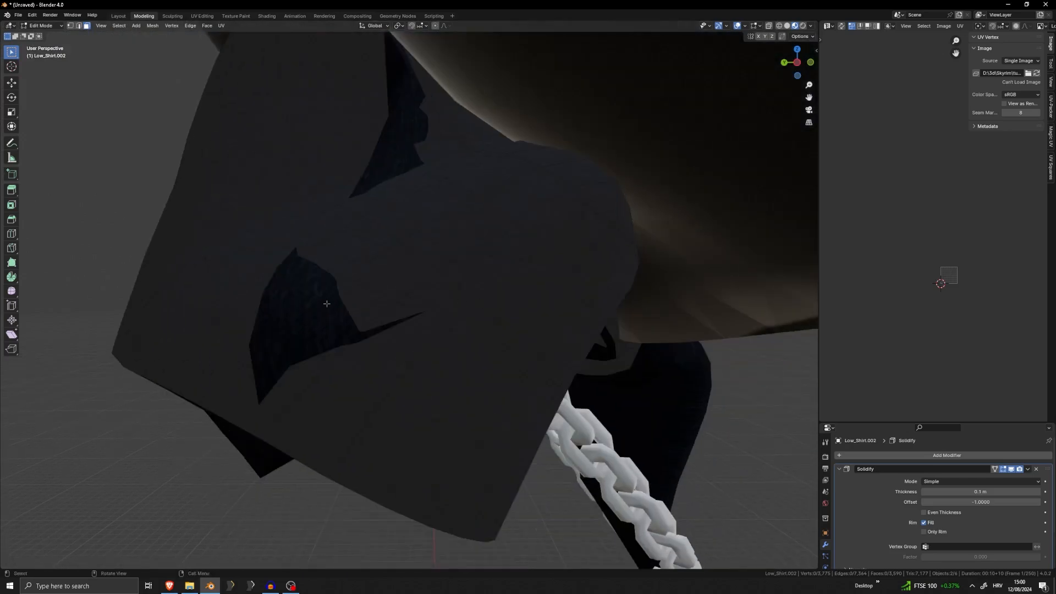
Set the scarf's Solidify thickness to 0.03 m and enable Only Rim
drag(980, 491, 969, 491)
middle_drag(672, 438, 801, 490)
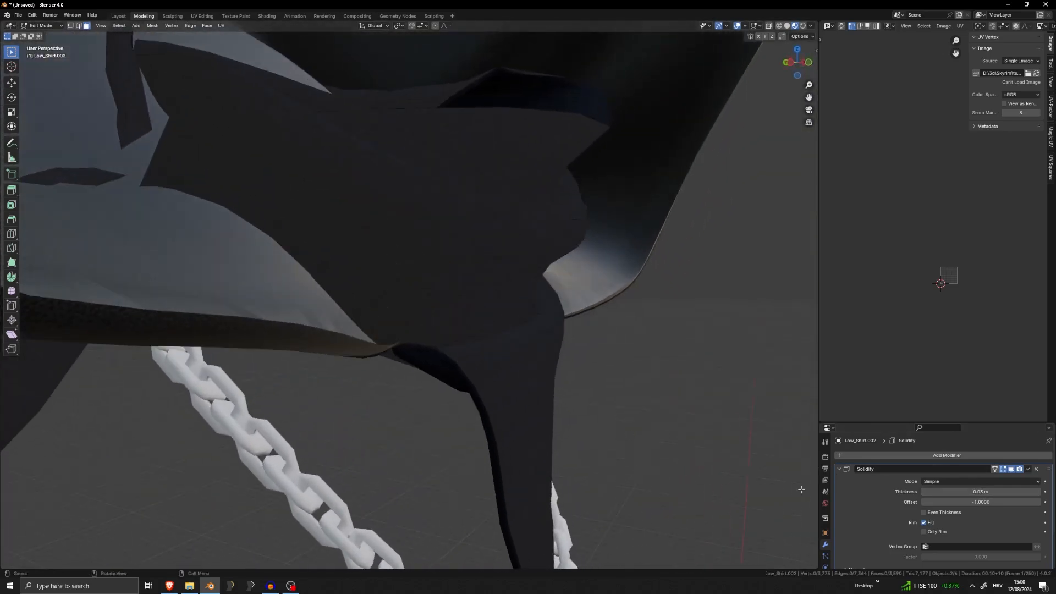
middle_drag(492, 386, 13, 291)
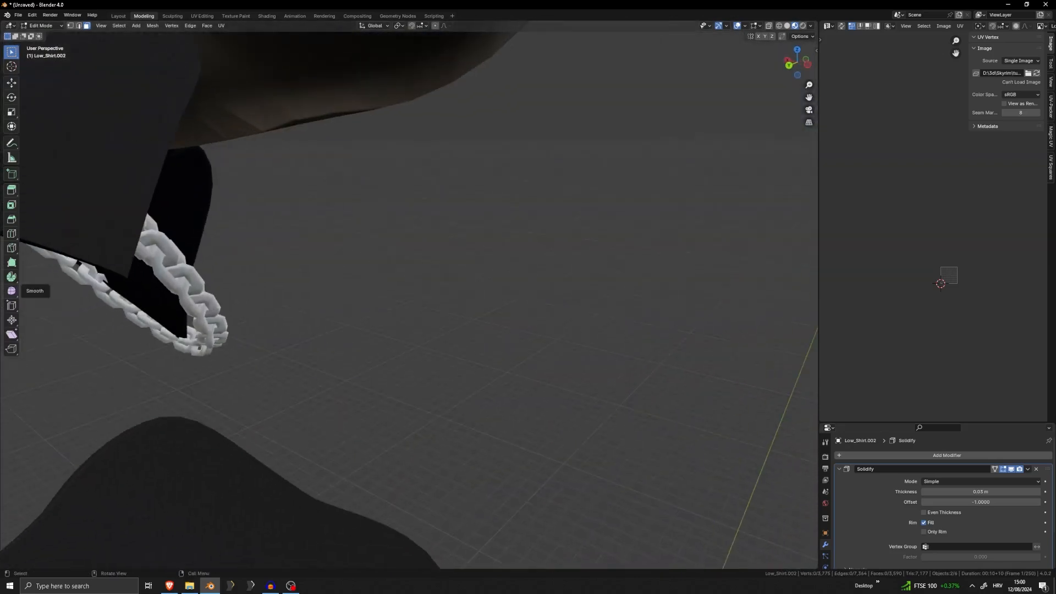
middle_drag(308, 286, 193, 222)
scroll(430, 341, up, 4)
click(936, 531)
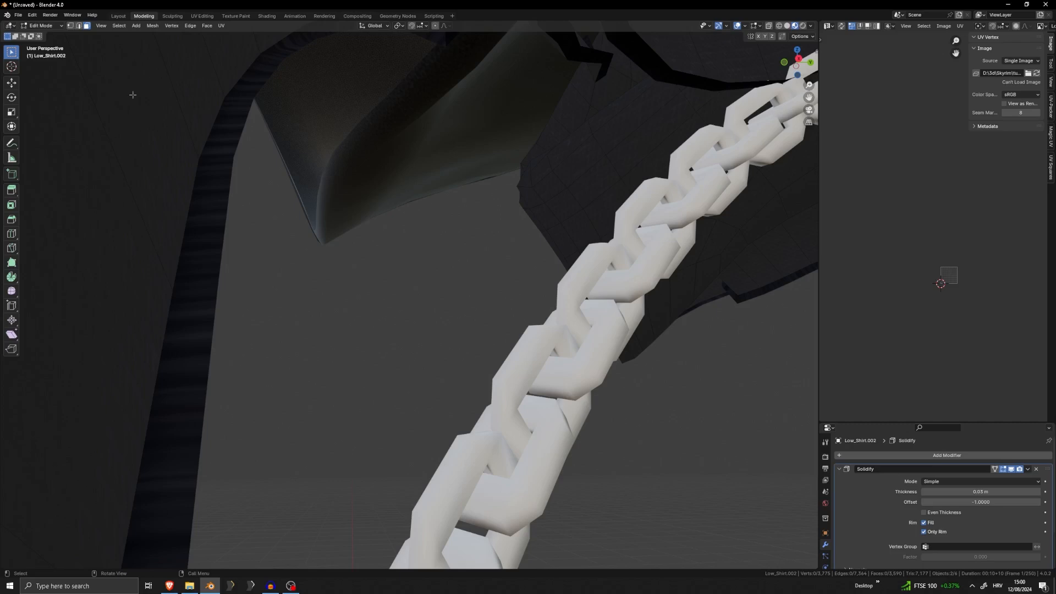
middle_drag(212, 157, 334, 168)
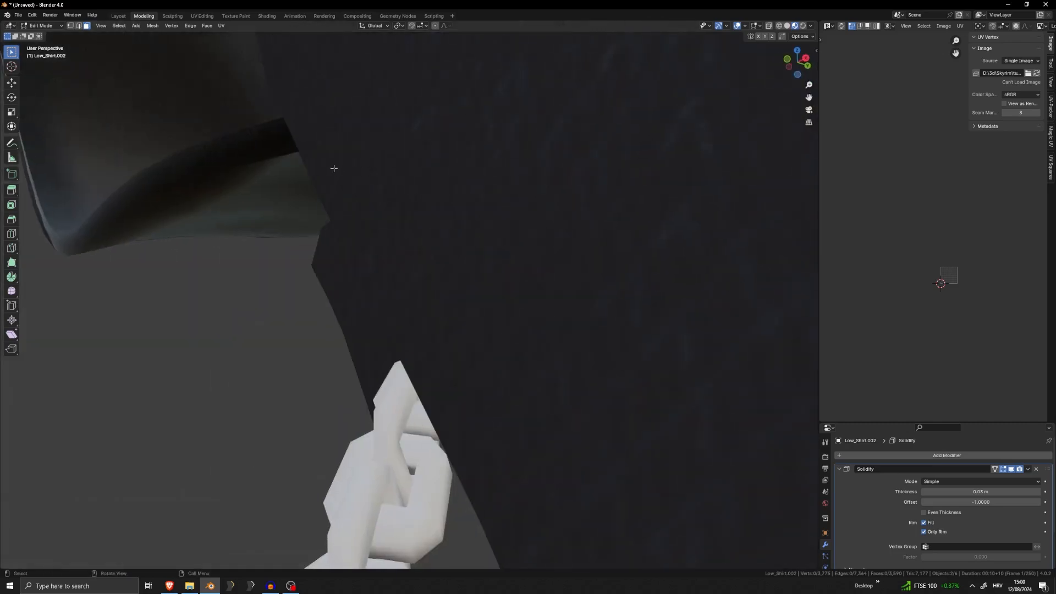
middle_drag(215, 82, 390, 295)
key(Tab)
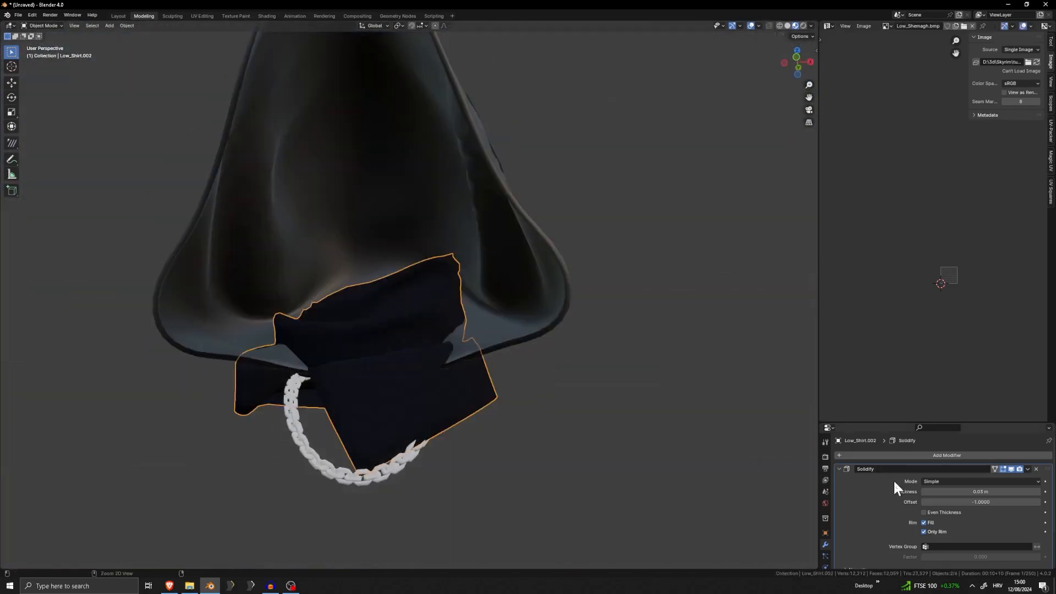
Apply the Solidify modifier to the scarf and open its mesh in Edit Mode
key(ctrl+a)
key(Tab)
shift+middle_drag(439, 378, 539, 378)
scroll(530, 325, up, 3)
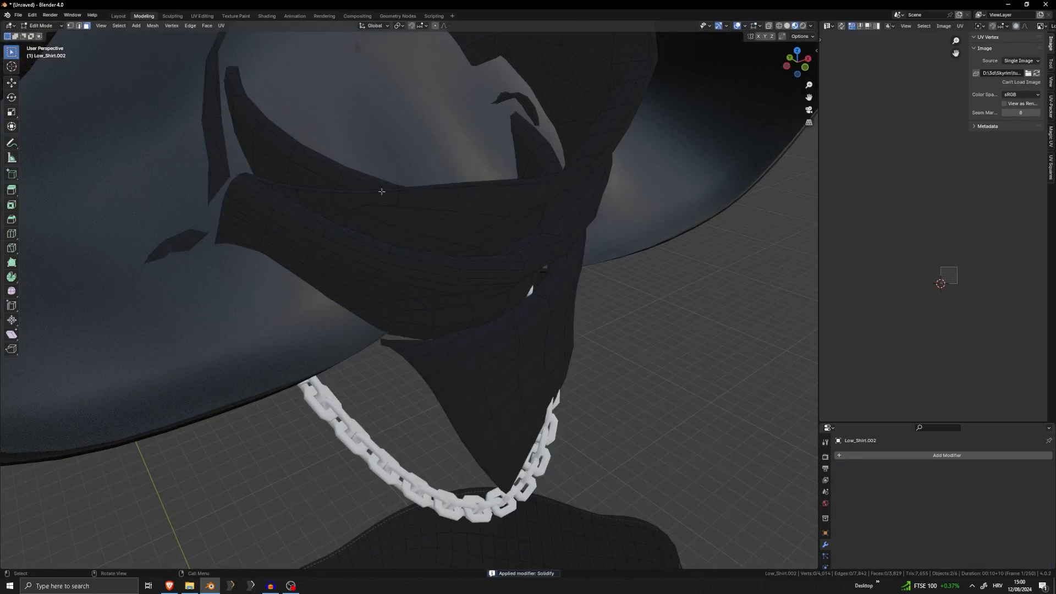
Unwrap the scarf's rim faces and shrink their UVs onto the large dark fabric area of the texture
middle_drag(381, 192, 376, 227)
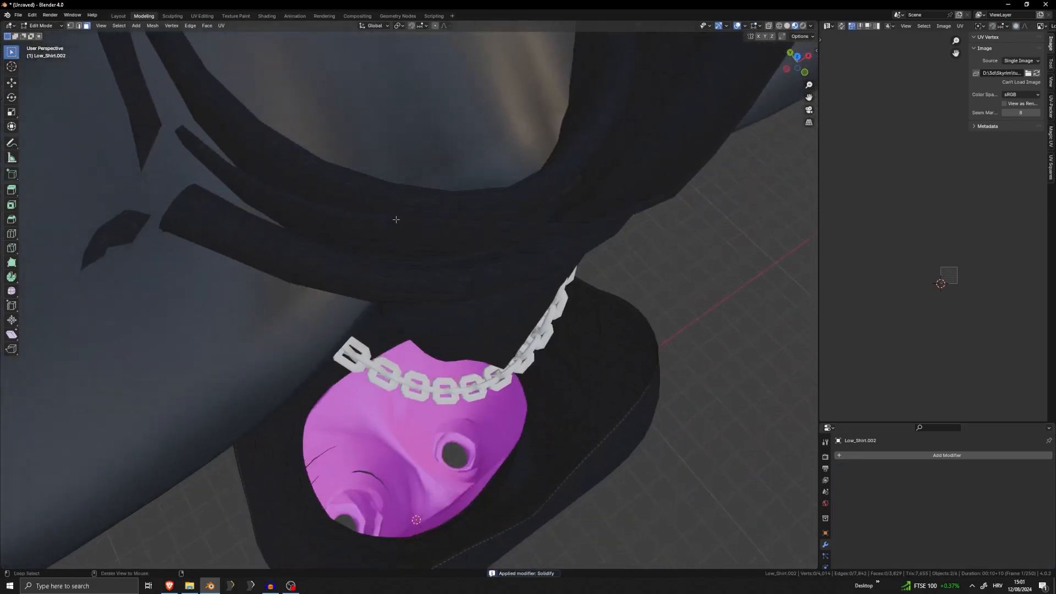
alt+click(396, 220)
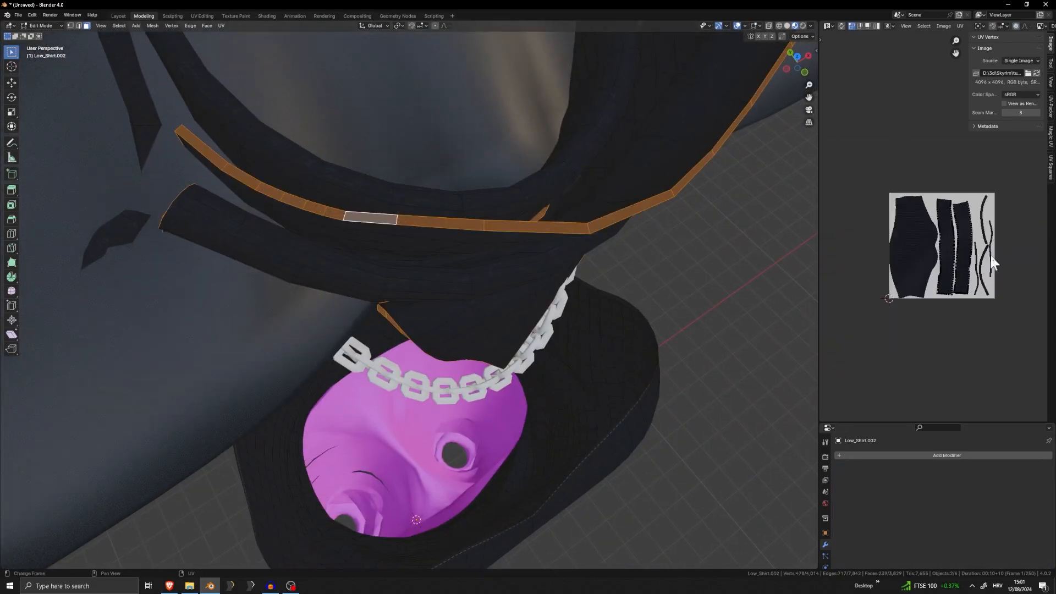
key(u)
click(726, 241)
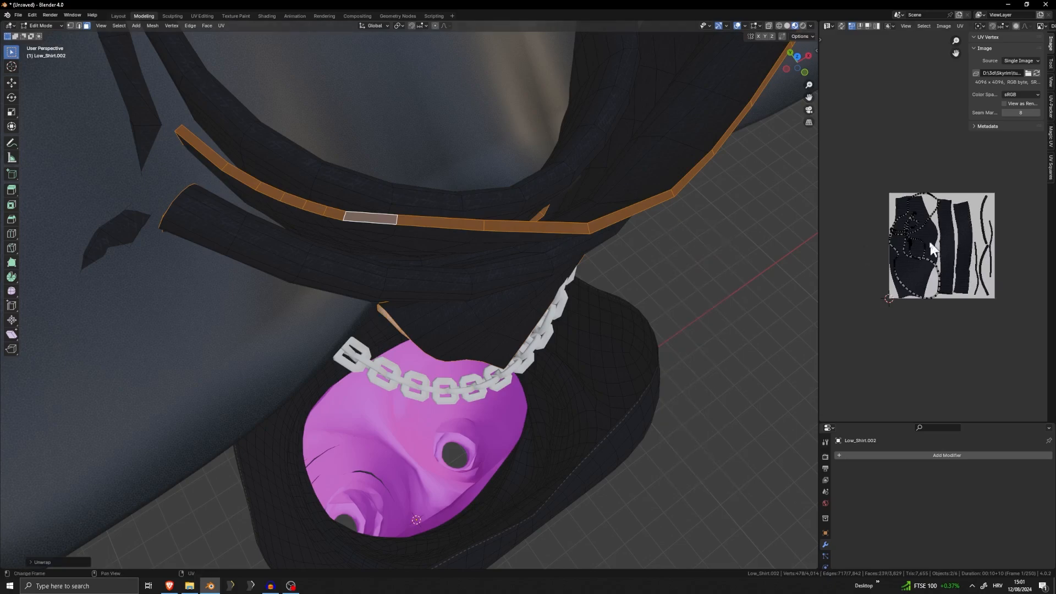
key(s)
click(933, 229)
key(g)
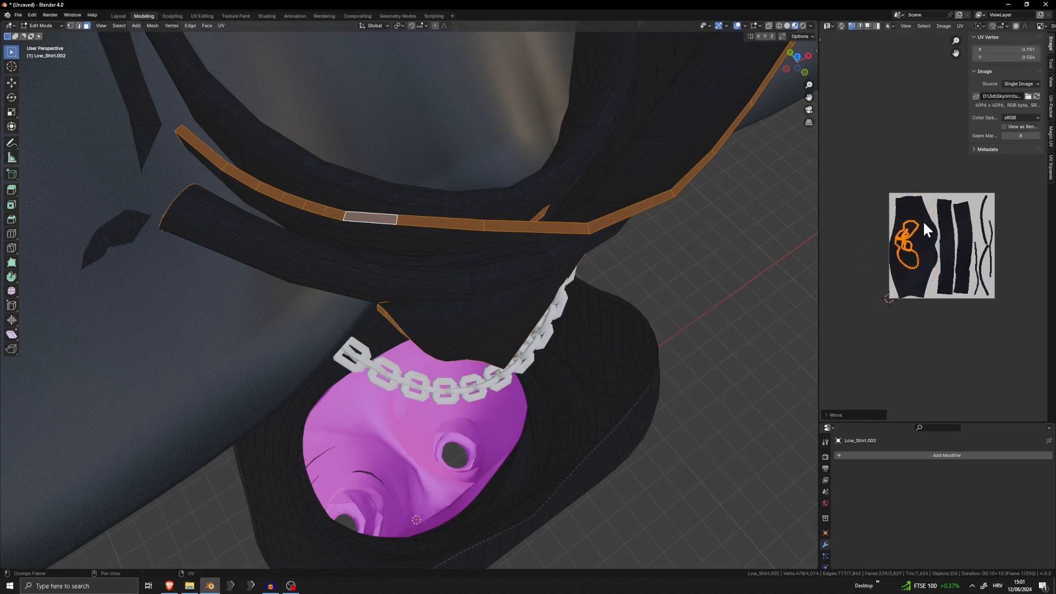
click(931, 220)
Return to Object Mode and check the scarf's rim texture up close and within the whole outfit
key(Tab)
click(723, 301)
middle_drag(723, 302, 497, 278)
scroll(487, 276, up, 4)
scroll(473, 275, down, 2)
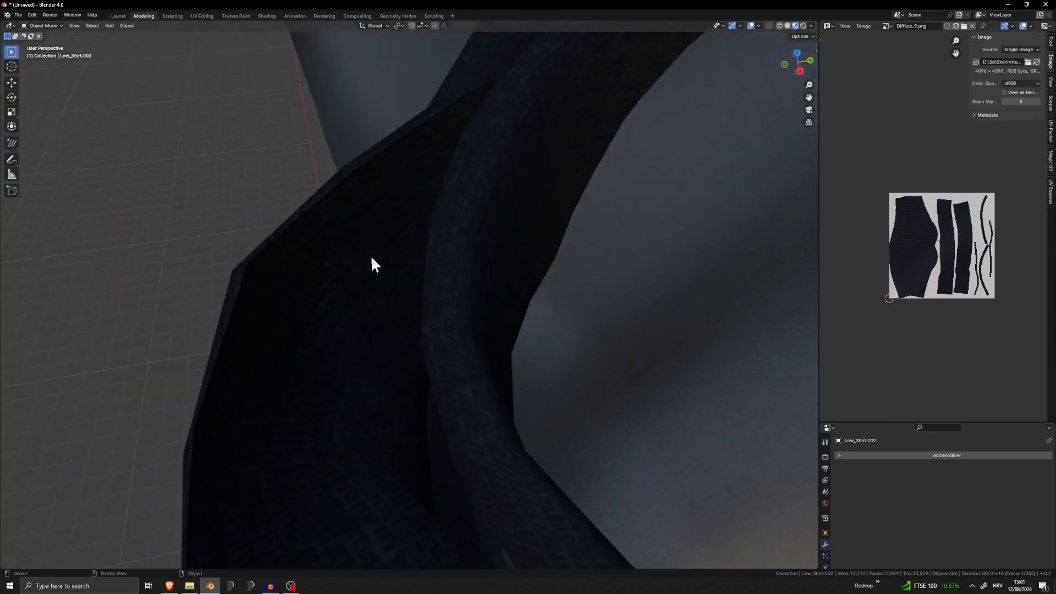
middle_drag(371, 255, 536, 319)
scroll(550, 401, down, 6)
shift+middle_drag(560, 450, 544, 338)
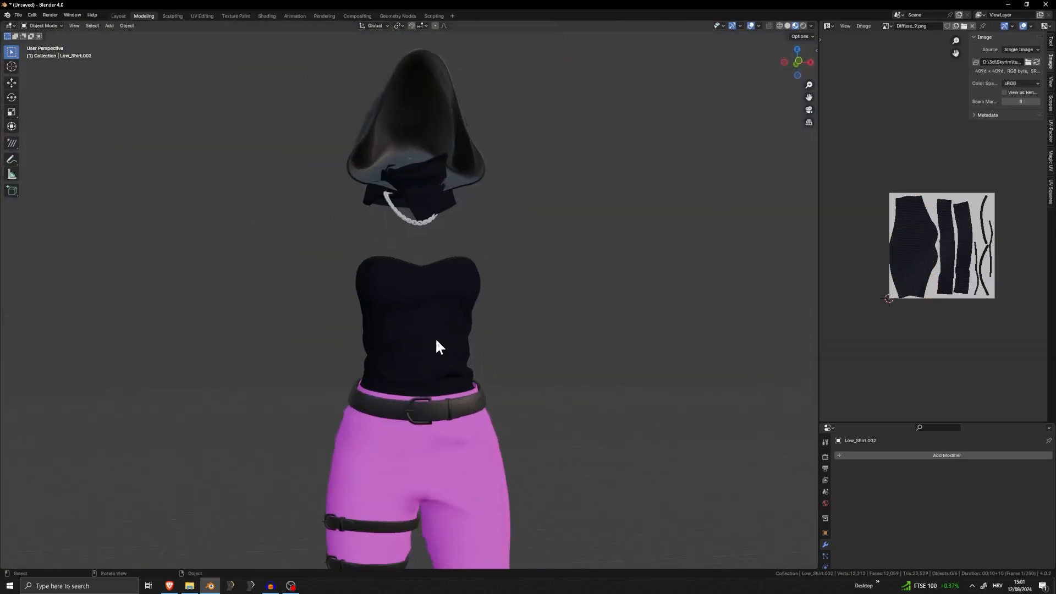
Select the strapless top and add a Solidify modifier to it in Object Mode
click(436, 338)
scroll(462, 336, up, 4)
key(Tab)
middle_drag(464, 335, 512, 313)
key(Tab)
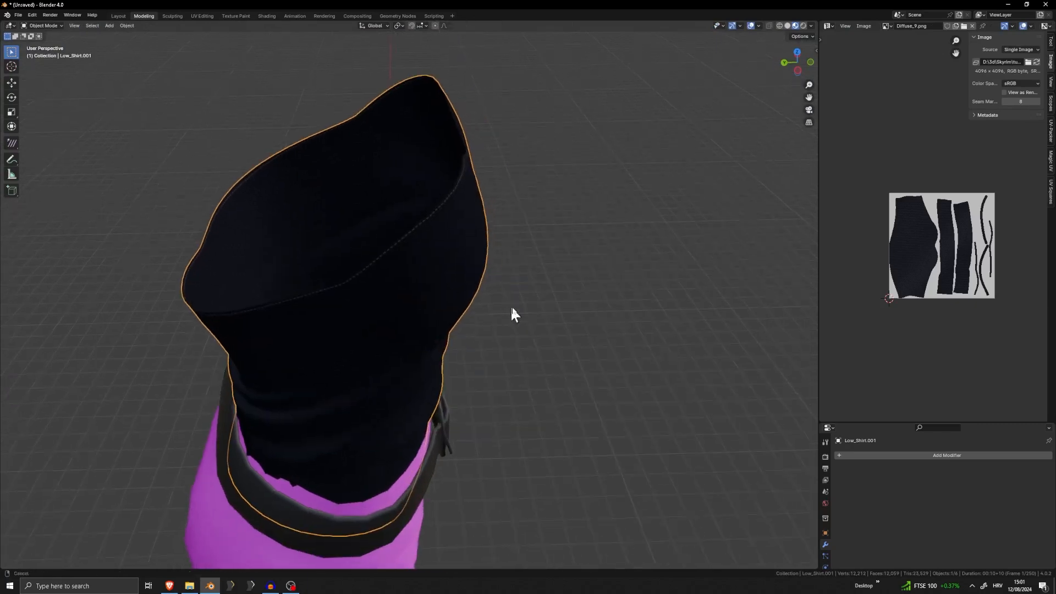
click(942, 455)
text(s)
key(Return)
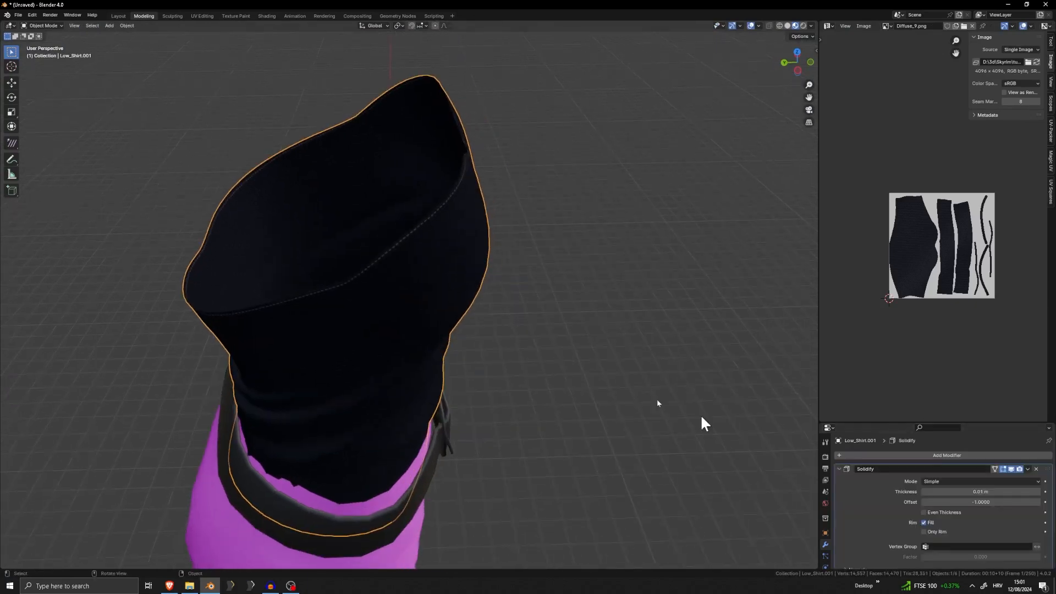
Enable Only Rim and Even Thickness on the top's Solidify modifier and set its thickness to 0.03 m
scroll(702, 424, up, 5)
middle_drag(458, 283, 484, 385)
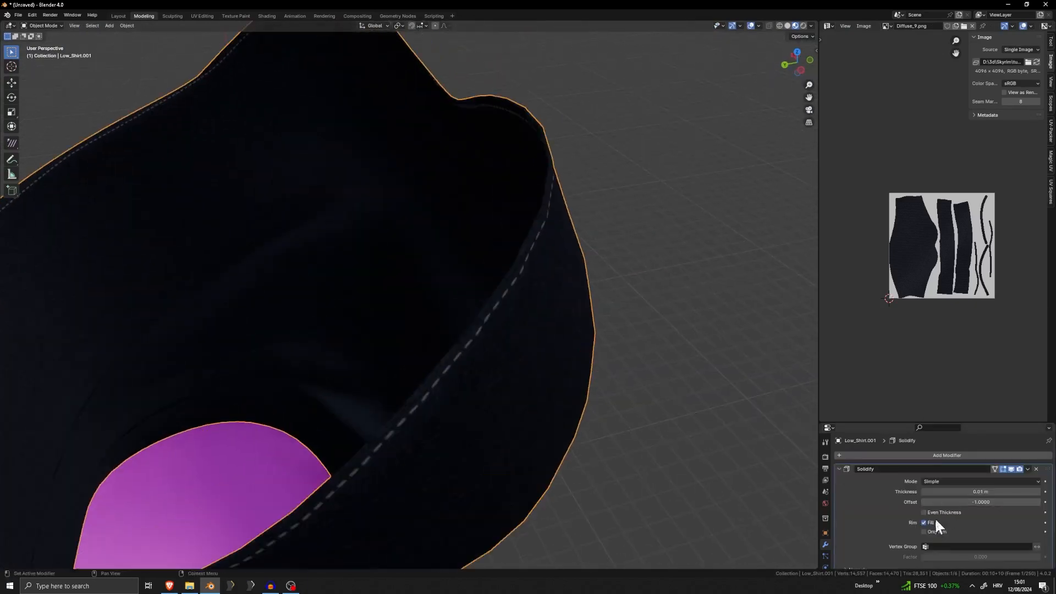
click(933, 530)
click(934, 513)
drag(968, 491, 998, 492)
scroll(559, 389, down, 5)
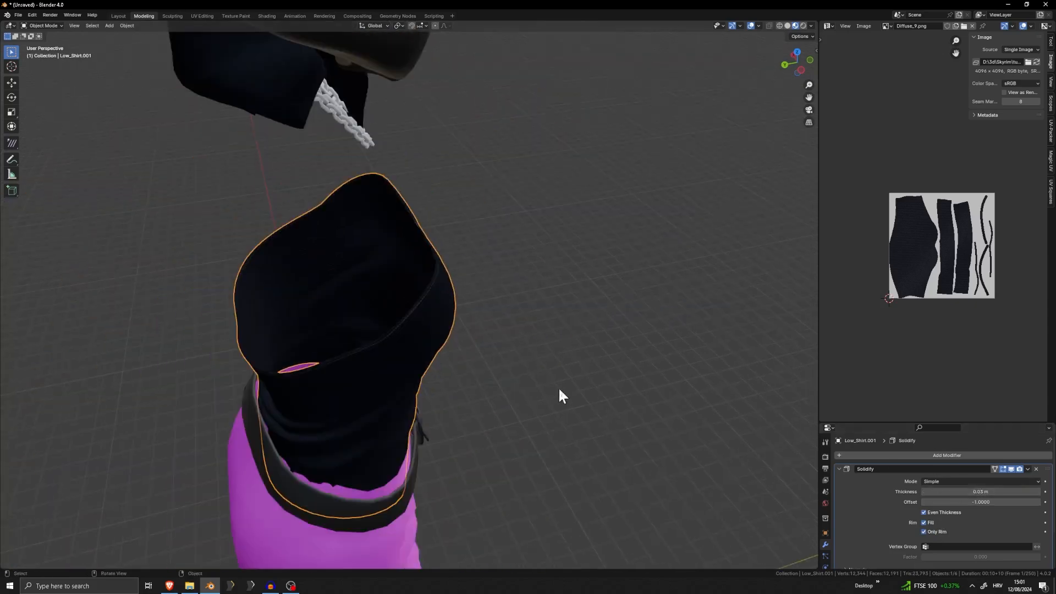
middle_drag(558, 387, 663, 352)
scroll(662, 352, up, 5)
middle_drag(503, 329, 495, 377)
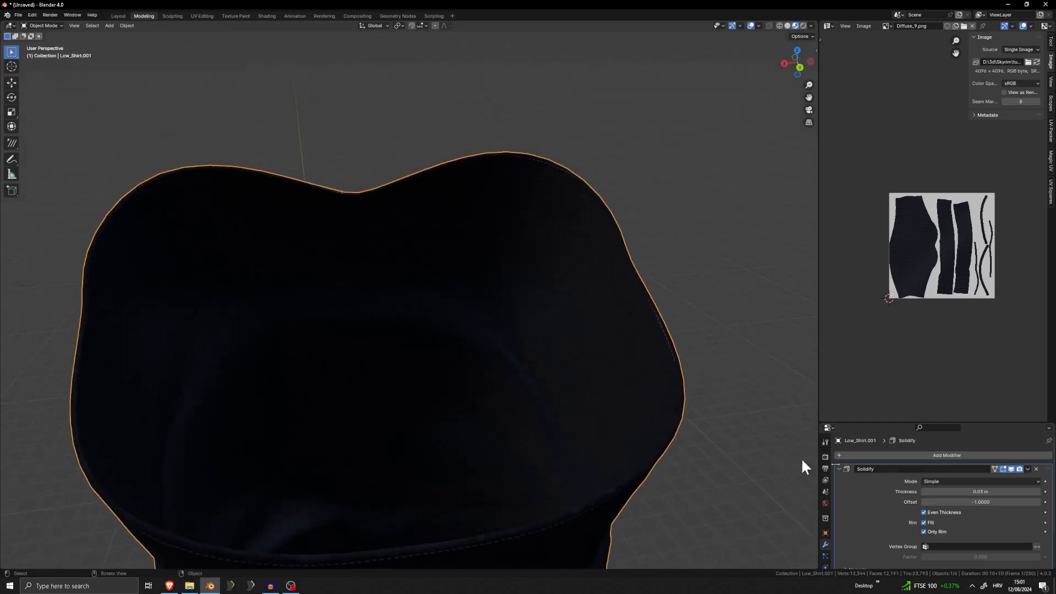
Apply the Solidify modifier to the strapless top and open its mesh in Edit Mode
key(ctrl+a)
key(Tab)
scroll(589, 361, up, 6)
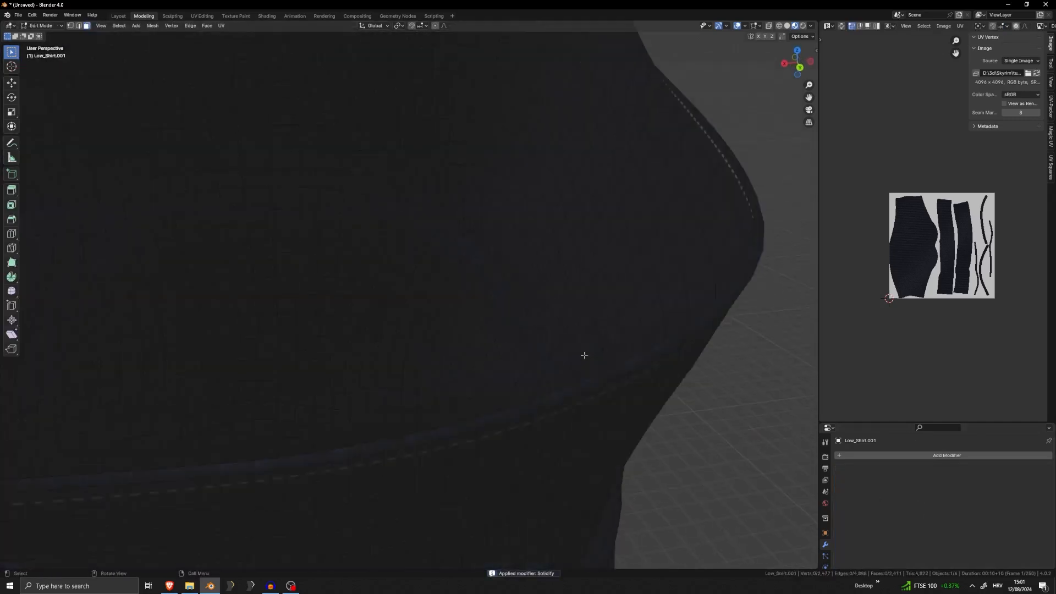
Select the loop of rim faces on the strapless top, unwrap it, and select all of the resulting UVs
mouse_move(584, 355)
middle_down()
mouse_move(658, 353)
mouse_move(459, 372)
mouse_move(568, 355)
middle_up()
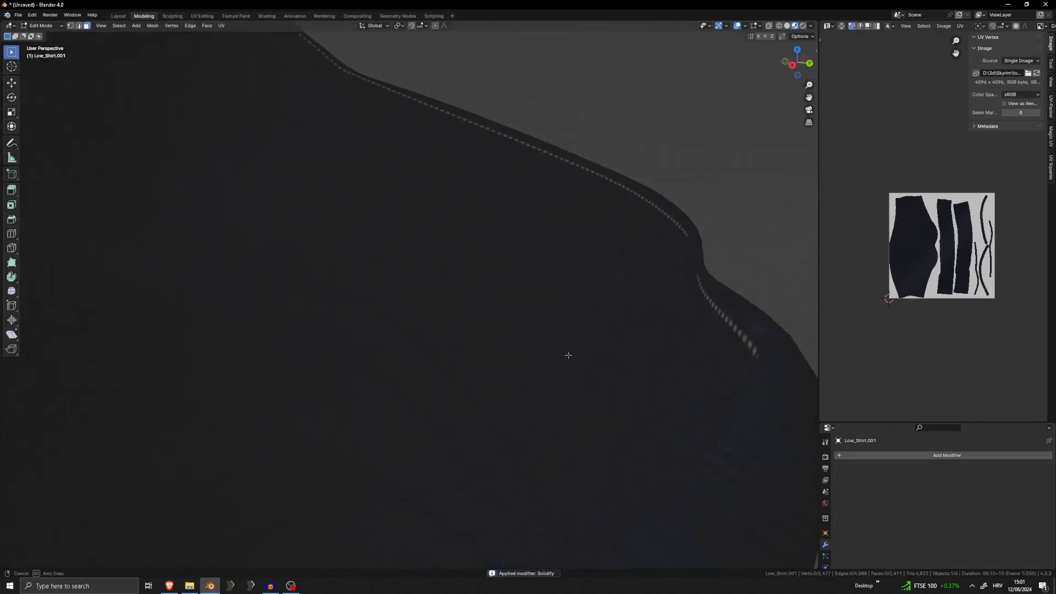
alt+click(757, 323)
key(u)
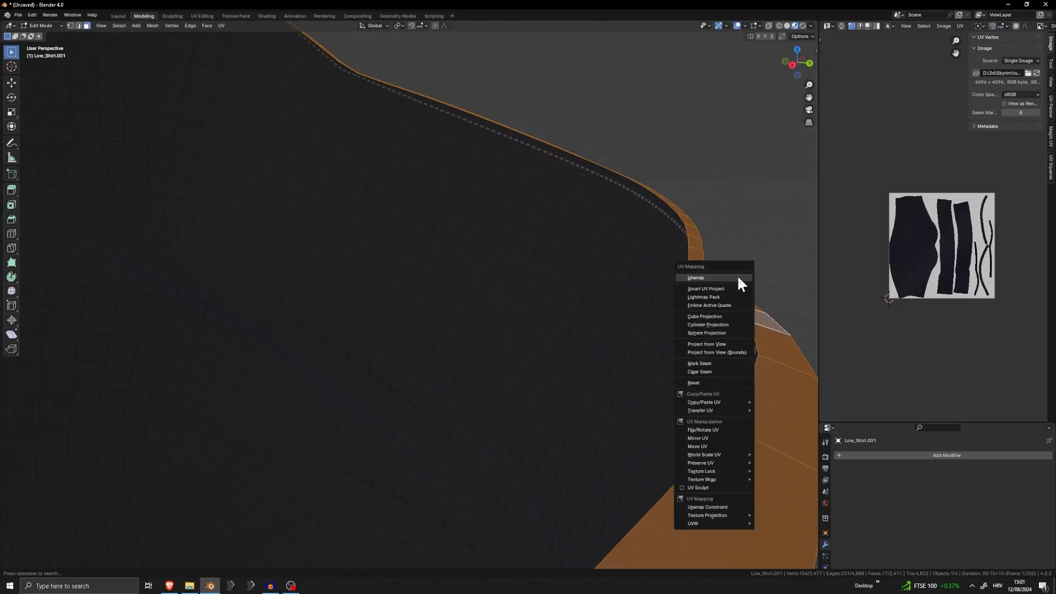
click(737, 275)
key(a)
scroll(717, 267, down, 7)
middle_drag(717, 268, 650, 335)
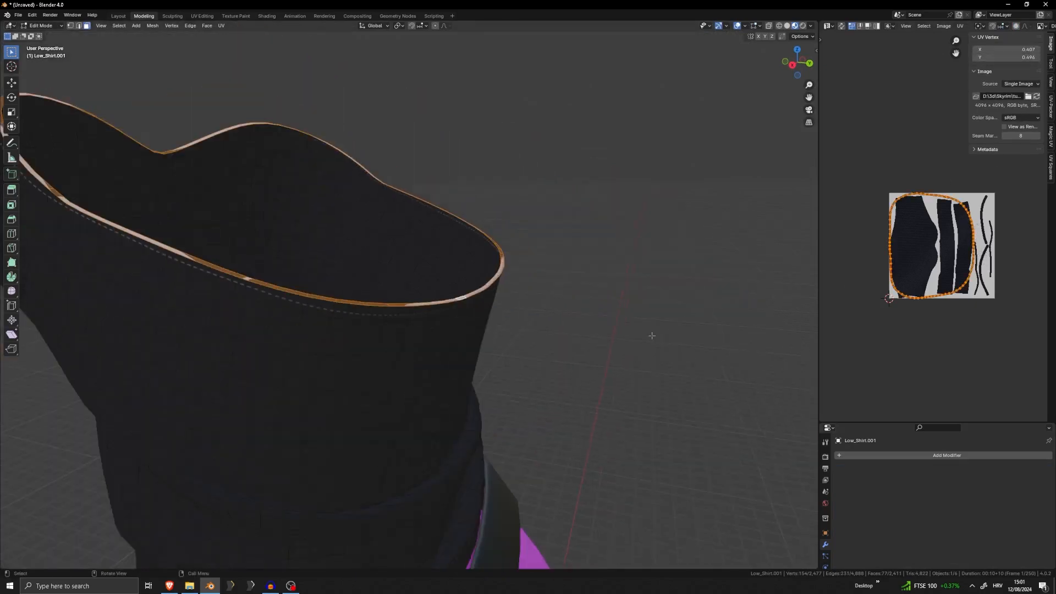
Shrink the strapless top's rim UVs, place them inside the large fabric piece of the texture, and return to Object Mode
scroll(651, 334, down, 4)
middle_drag(495, 357, 575, 346)
key(s)
click(957, 236)
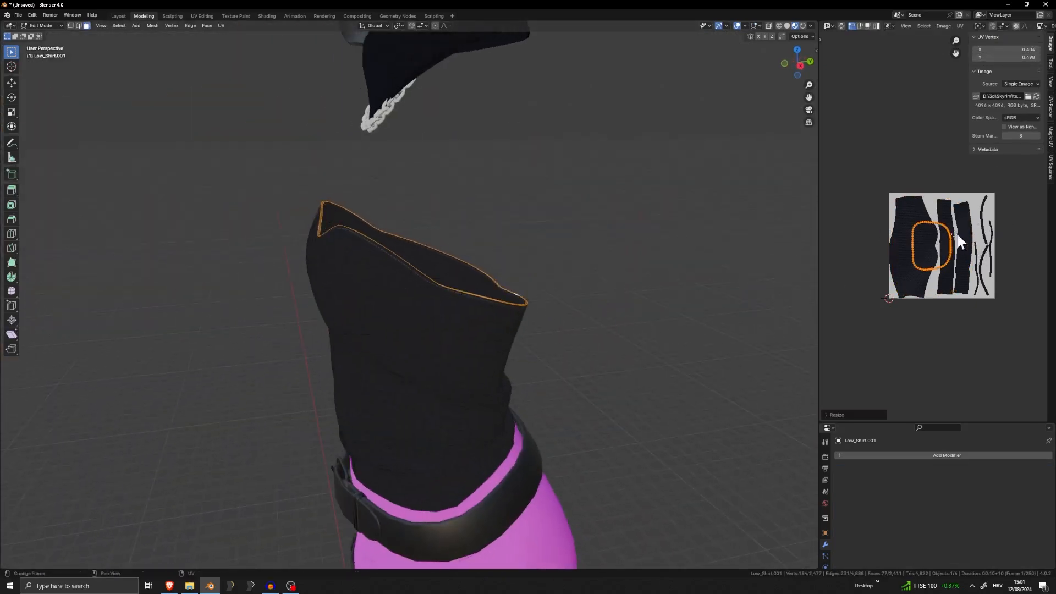
key(g)
click(942, 232)
key(g)
click(944, 232)
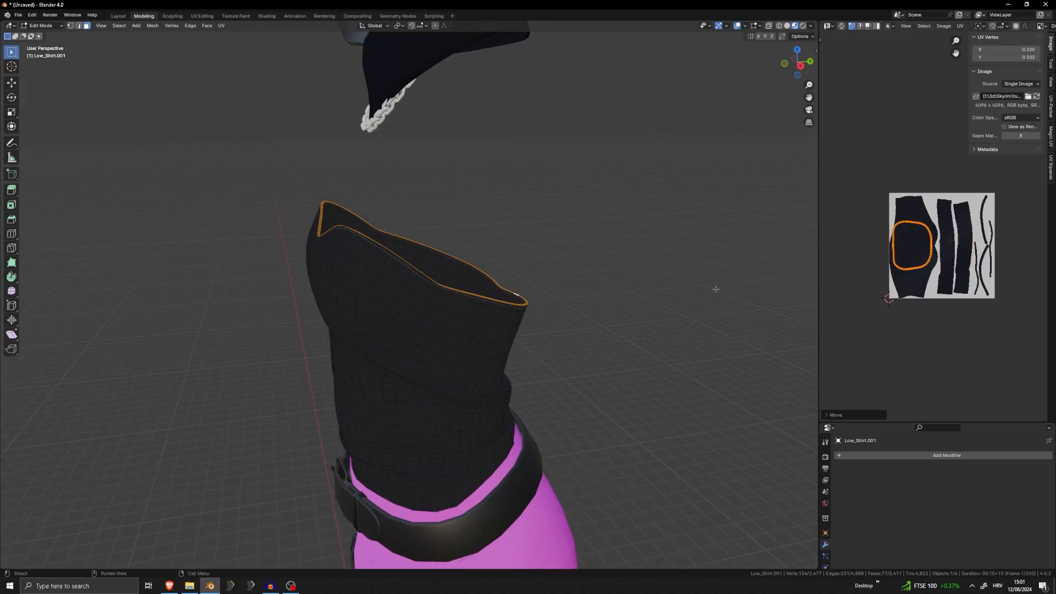
key(Tab)
Hide the belts and the pants, and select the strapless top
scroll(568, 338, up, 8)
middle_drag(415, 360, 440, 308)
scroll(414, 229, down, 4)
click(518, 514)
key(h)
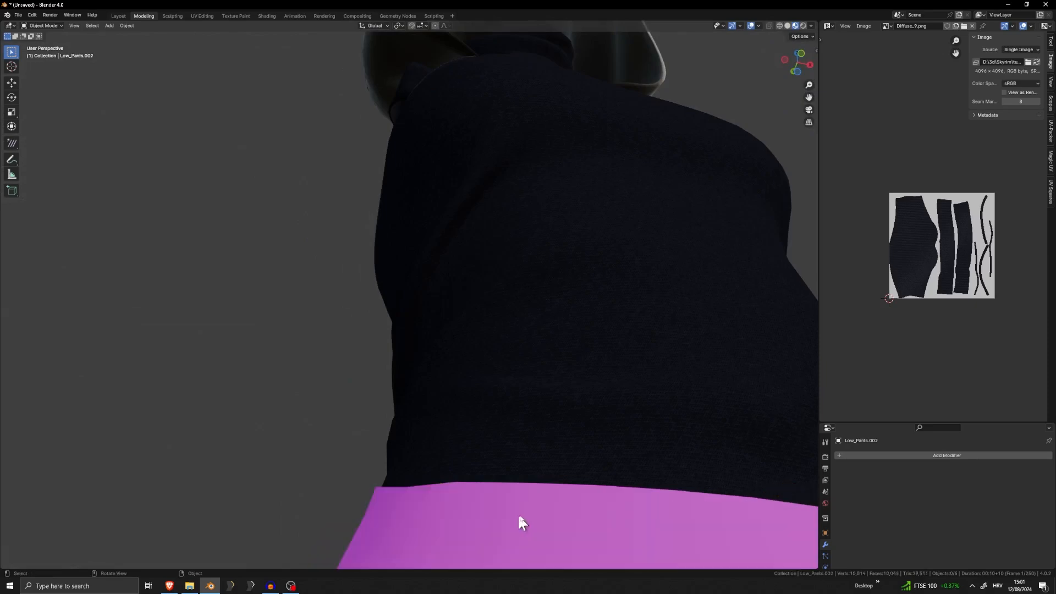
click(519, 514)
key(h)
click(516, 497)
middle_drag(515, 492, 471, 416)
Select the loop of rim faces along the strapless top's lower hem in Edit Mode and unwrap it
key(Tab)
scroll(351, 327, up, 2)
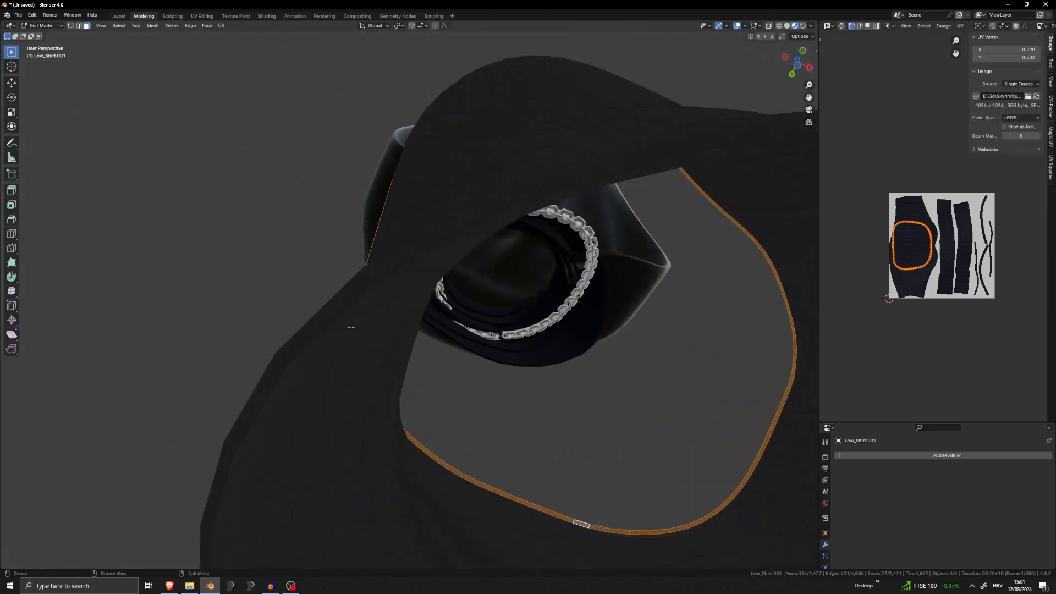
alt+click(369, 275)
key(u)
click(370, 273)
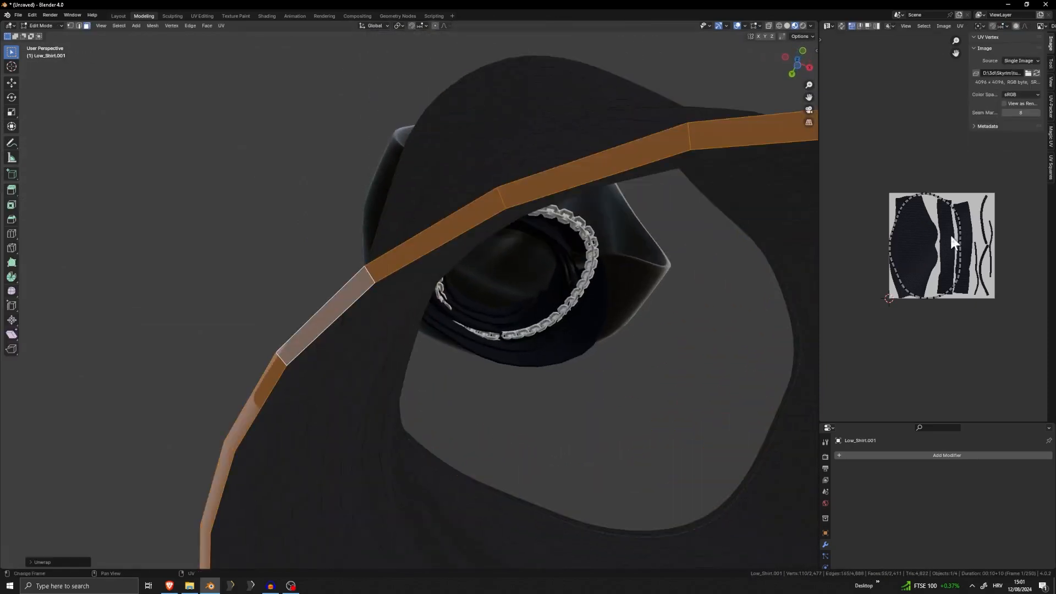
Scale down the hem rim UVs, place them inside the large fabric piece, and return to Object Mode
key(a)
key(s)
click(960, 232)
key(g)
click(948, 233)
key(s)
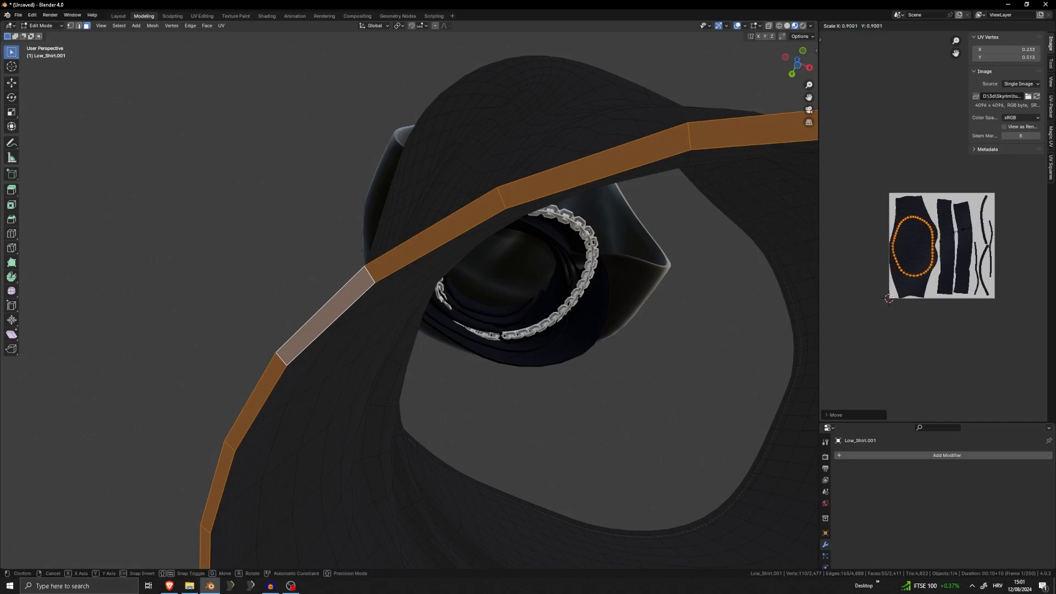
click(908, 246)
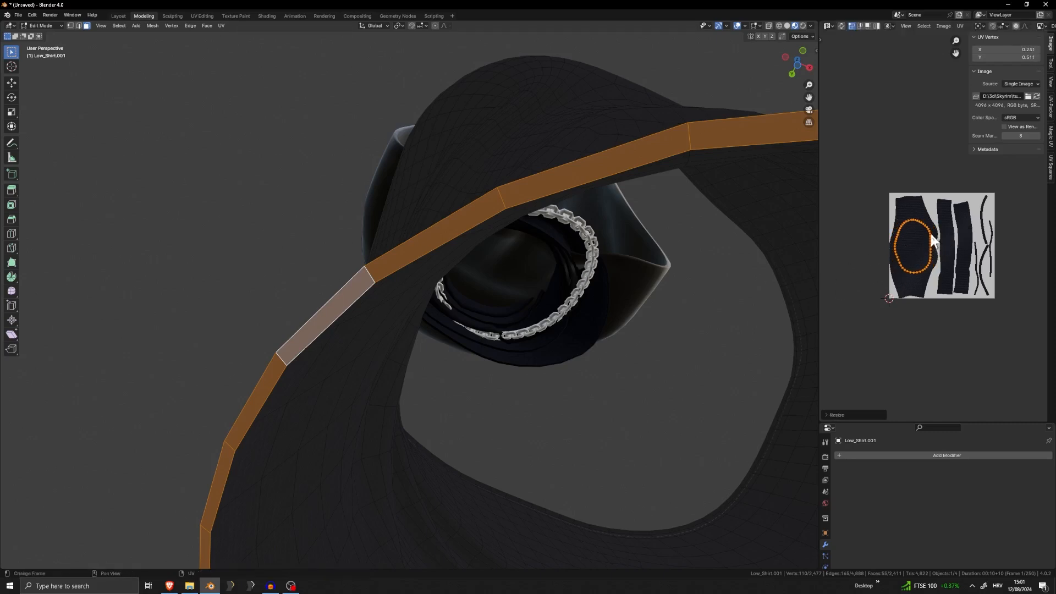
key(Tab)
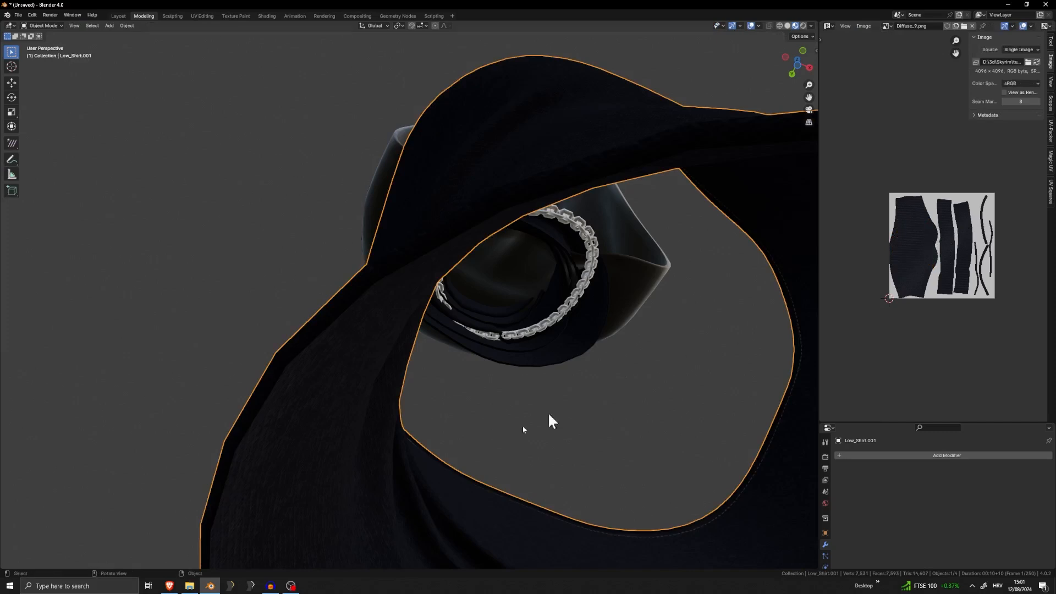
Reveal all hidden outfit parts and select the pants
scroll(924, 312, up, 5)
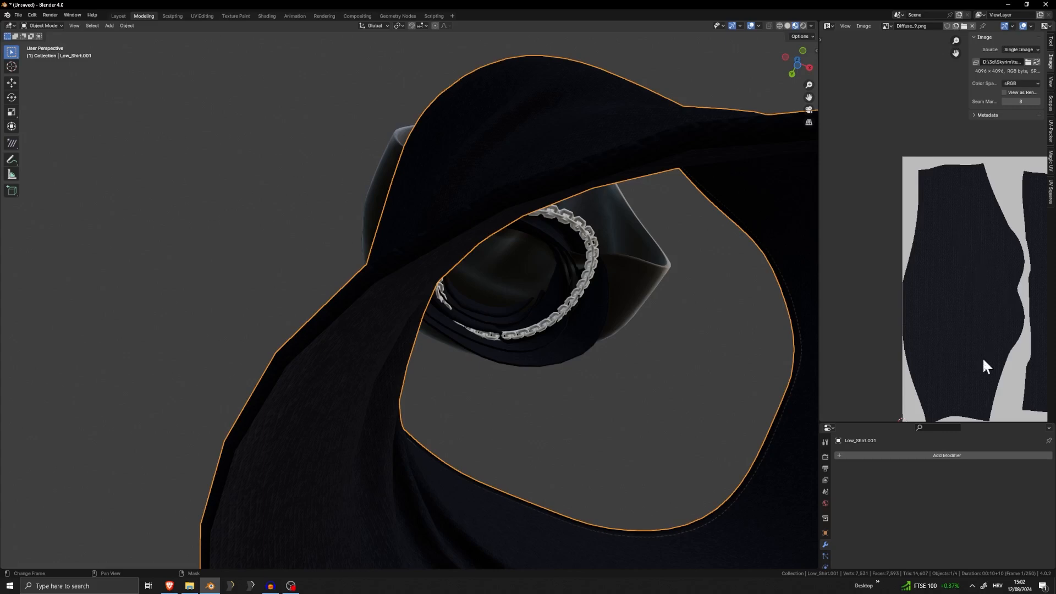
scroll(952, 391, up, 1)
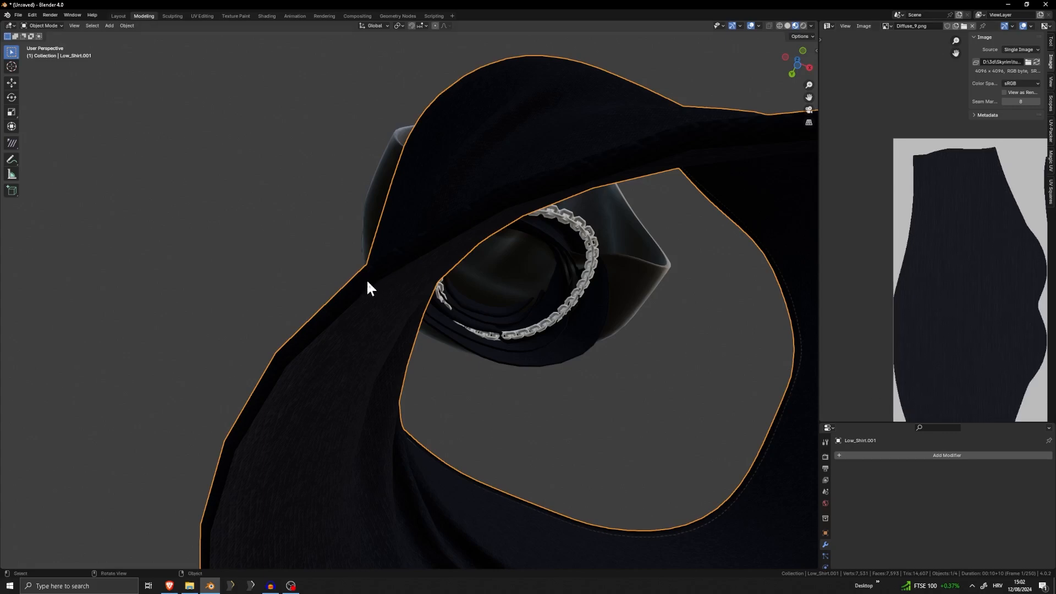
scroll(367, 280, down, 8)
middle_drag(533, 288, 506, 354)
click(635, 328)
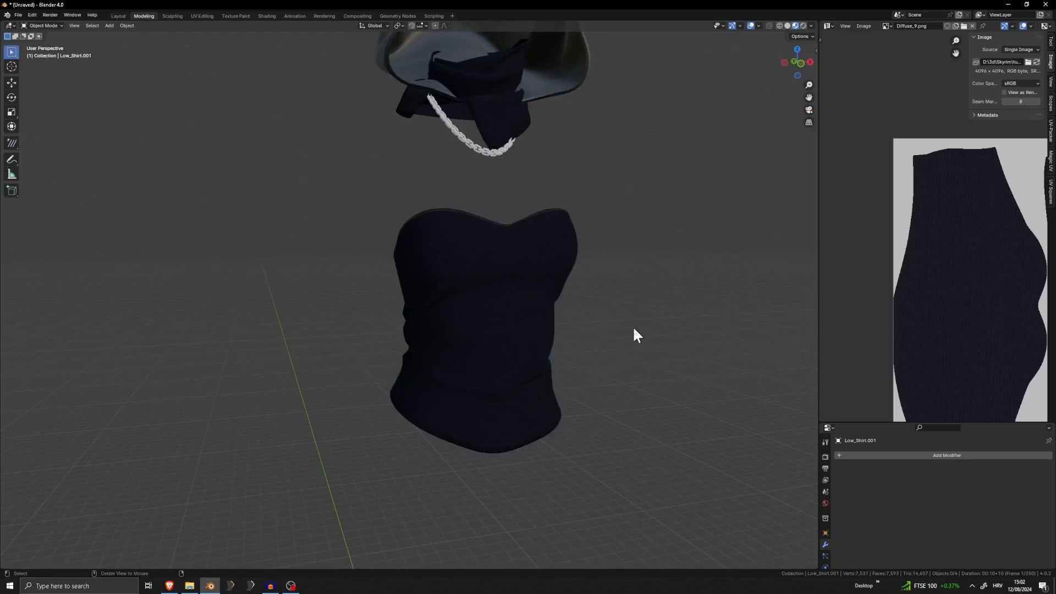
key(alt+h)
scroll(621, 323, down, 5)
click(609, 320)
shift+middle_drag(440, 302, 450, 182)
scroll(446, 264, up, 4)
click(515, 233)
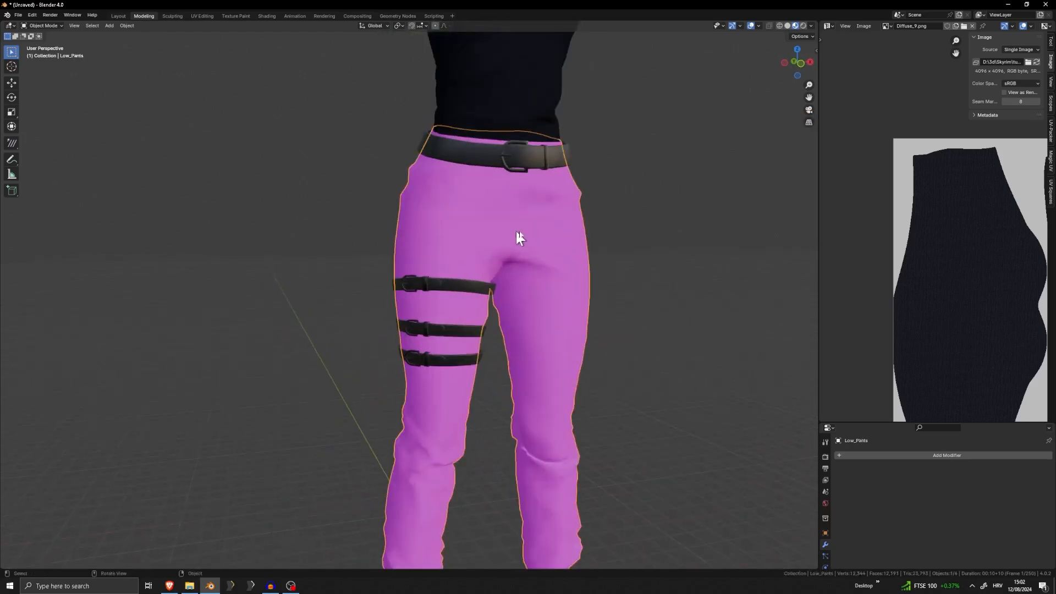
Hide the strapless top and the belts to expose the waist of the pants
shift+middle_drag(516, 232, 460, 310)
click(448, 194)
key(h)
click(451, 239)
key(h)
middle_drag(478, 251, 457, 273)
Examine the chain's link geometry up close in Edit Mode
scroll(520, 294, down, 4)
scroll(368, 300, up, 4)
scroll(396, 321, down, 4)
scroll(394, 269, up, 5)
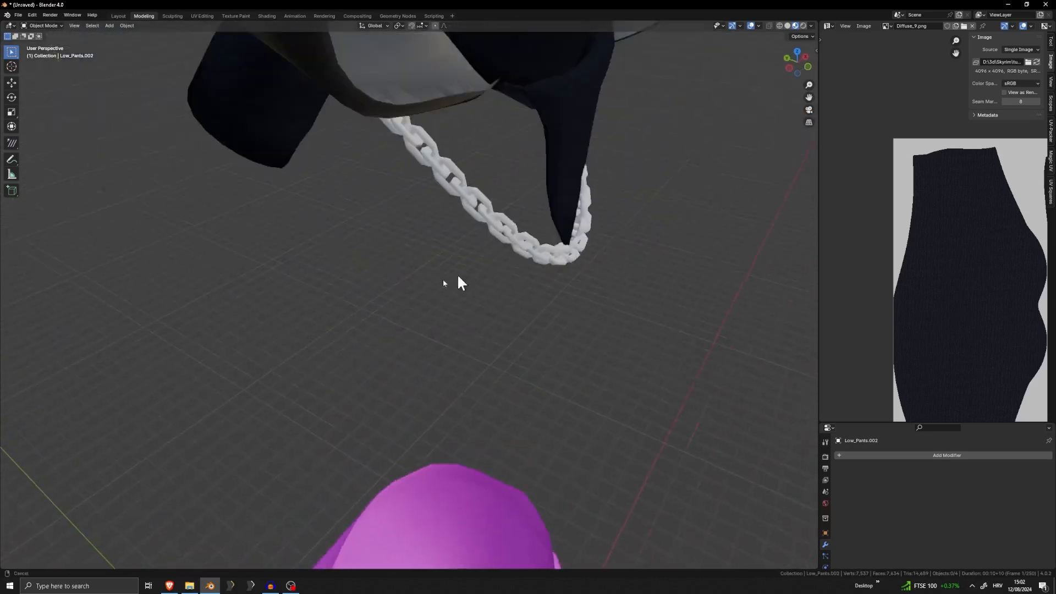
scroll(457, 273, up, 5)
click(495, 305)
key(Tab)
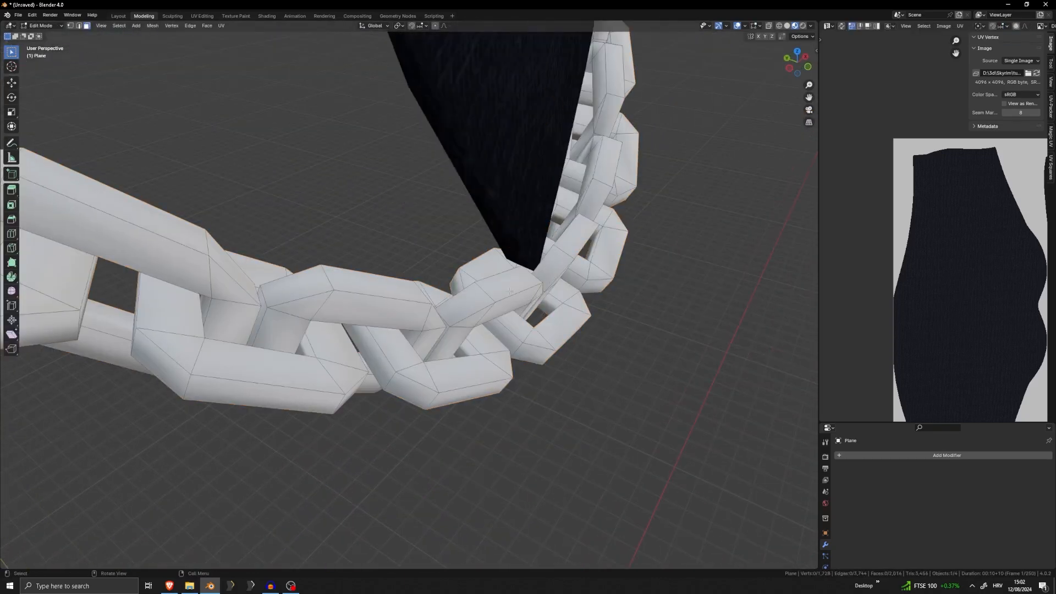
key(Tab)
scroll(497, 306, down, 8)
Select the pants and delete the Low_Pants.bmp image texture node from their material in the shader editor
middle_drag(497, 305, 460, 172)
click(414, 254)
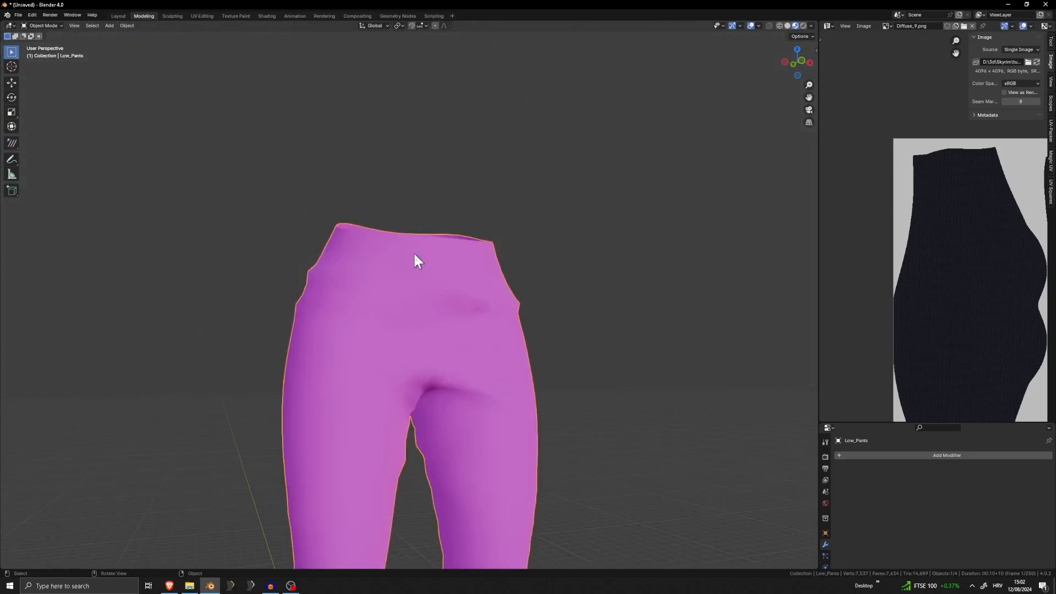
middle_drag(414, 254, 457, 166)
key(Tab)
key(Tab)
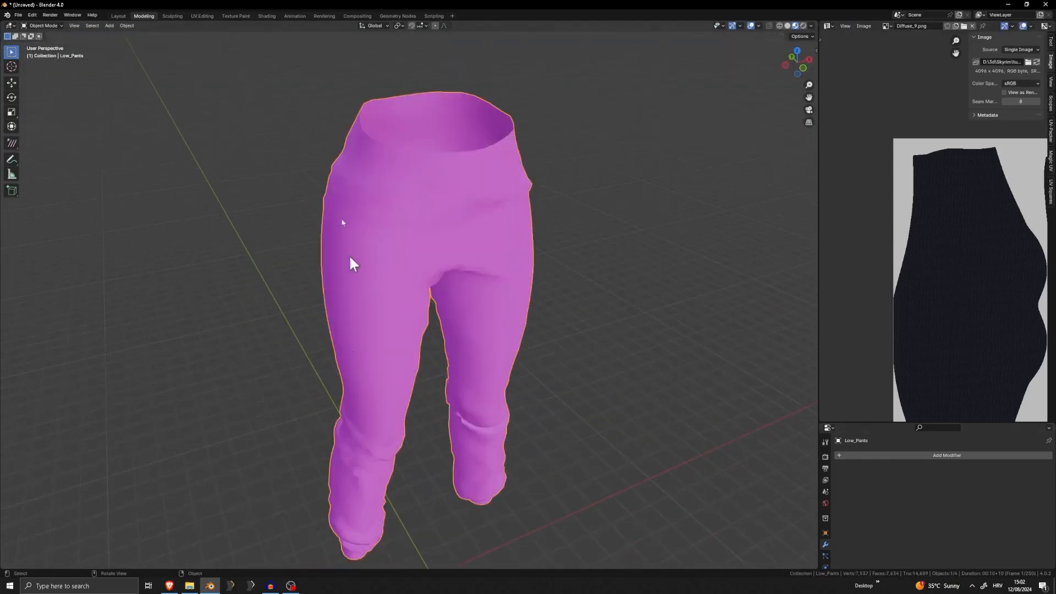
click(267, 16)
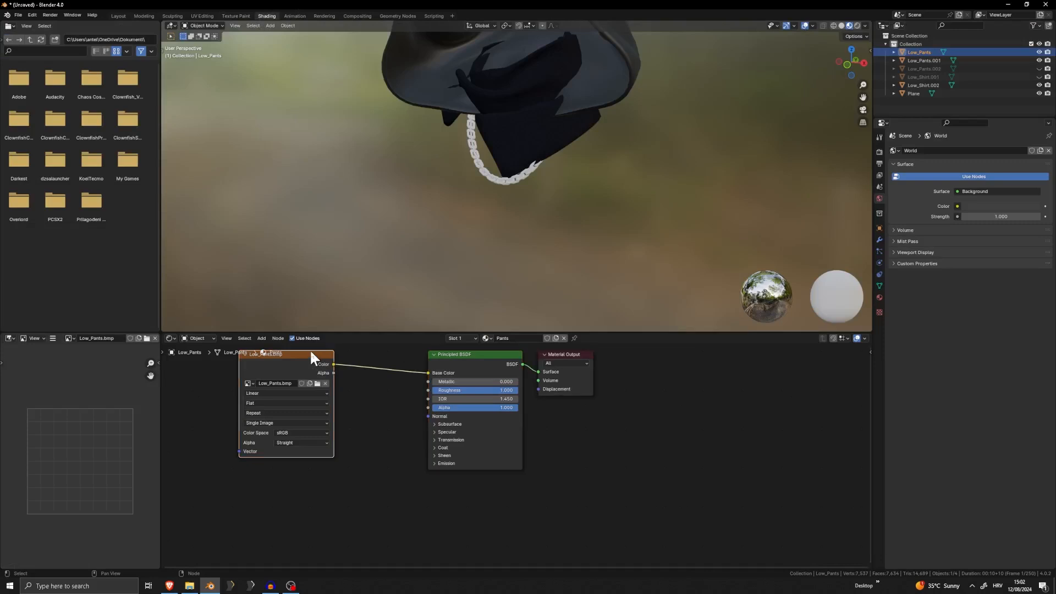
key(x)
scroll(424, 269, down, 10)
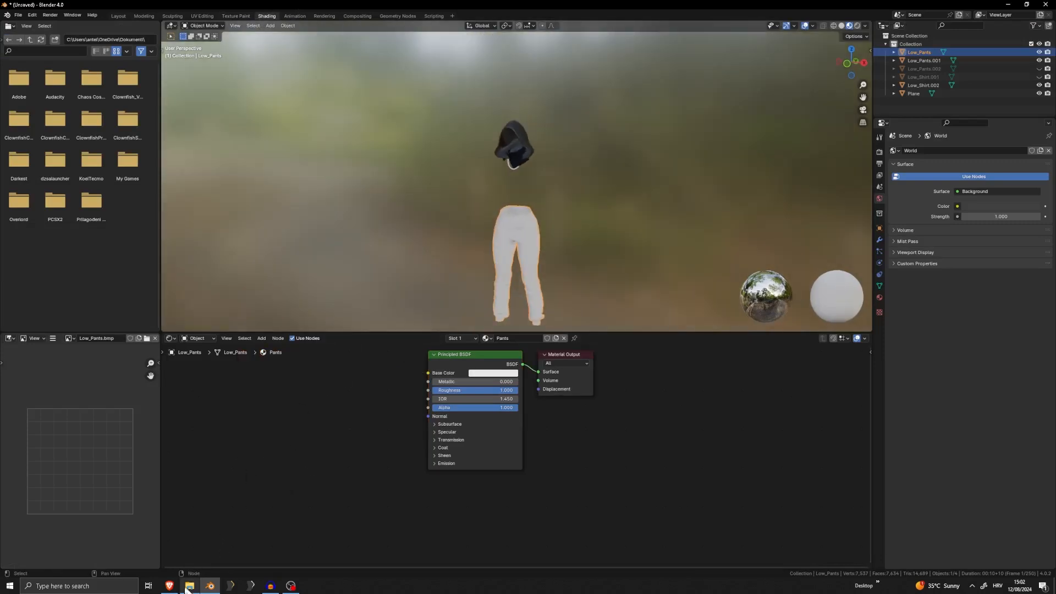
Add Diffuse_5.png to the pants material, connect its Color to Base Color, and return to the Modeling workspace
click(189, 586)
drag(545, 225, 289, 428)
drag(370, 433, 429, 373)
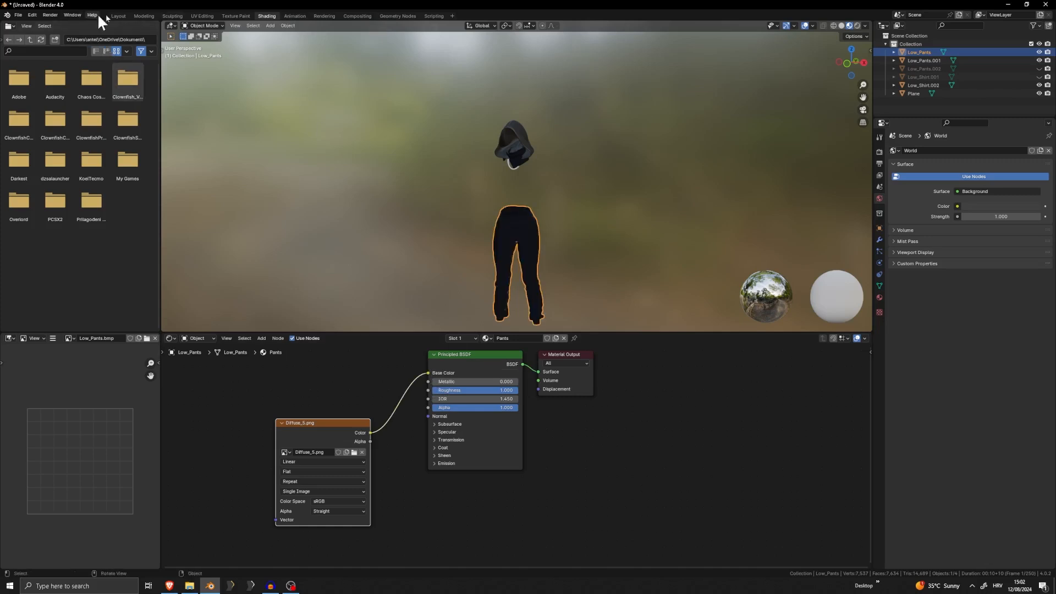
click(147, 17)
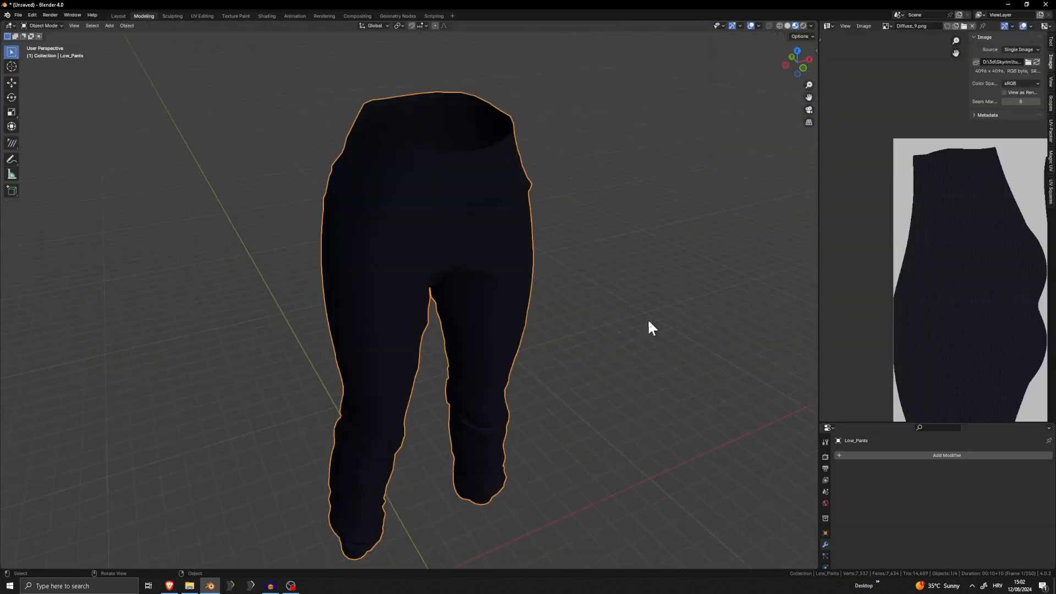
Add a Solidify modifier to the pants
scroll(605, 275, up, 3)
middle_drag(539, 221, 479, 385)
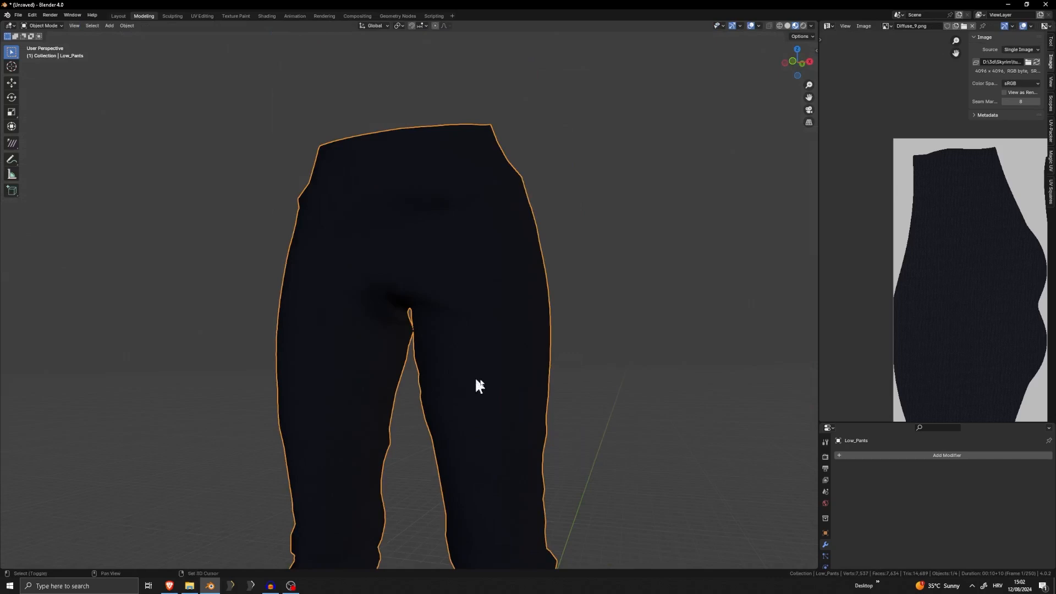
click(942, 456)
text(s)
key(Return)
Try a Solidify thickness of 0.06 m on the pants with the modifier displayed on the edit cage
scroll(513, 286, up, 8)
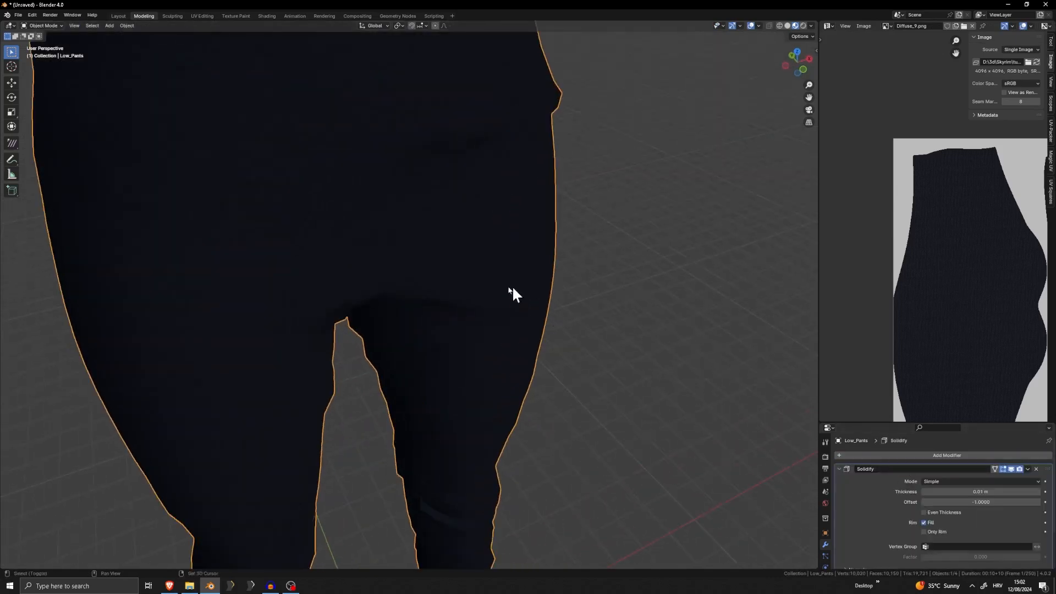
key(Tab)
mouse_move(547, 390)
middle_down()
mouse_move(613, 401)
mouse_move(542, 389)
middle_up()
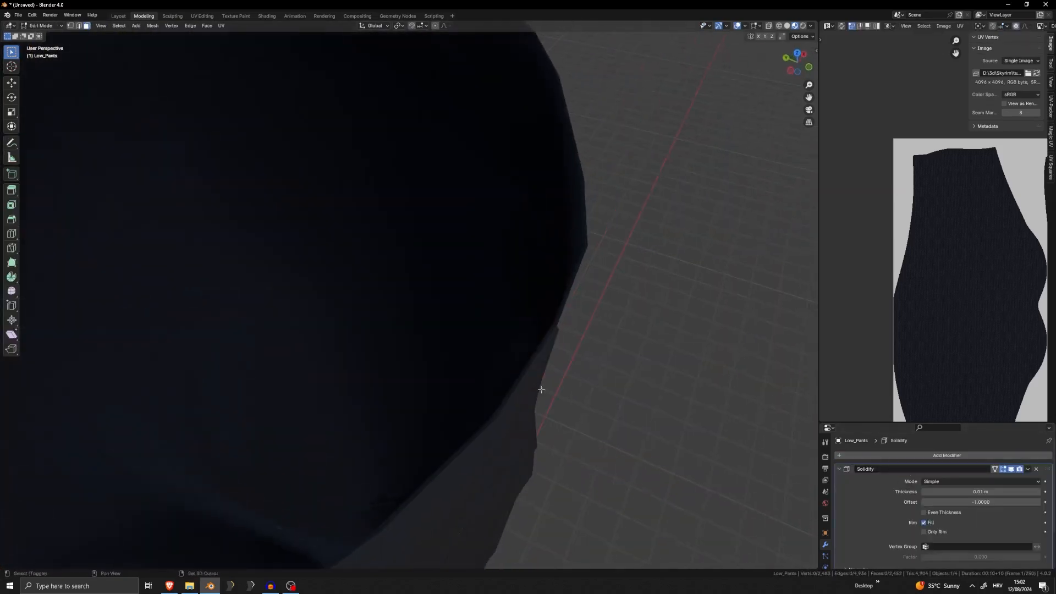
click(995, 469)
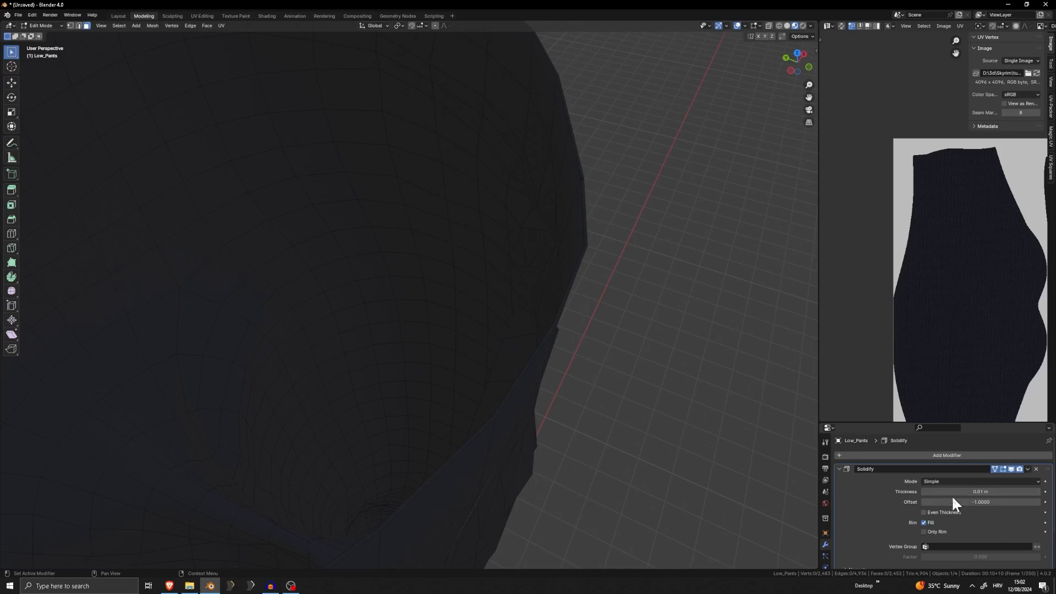
mouse_move(968, 492)
mouse_down()
mouse_move(998, 492)
mouse_move(987, 492)
mouse_up()
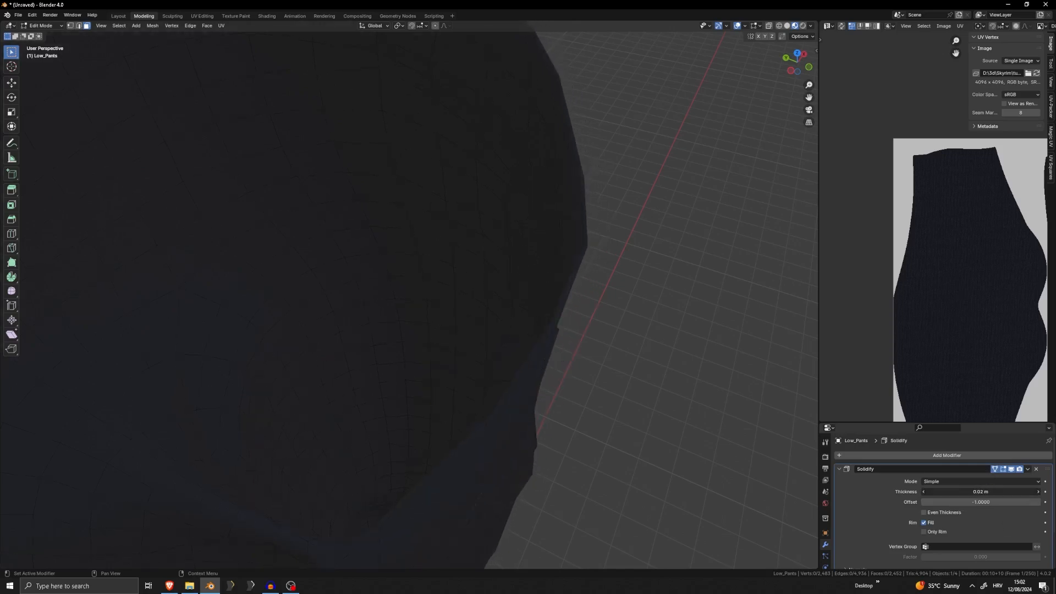
scroll(642, 383, down, 6)
key(Tab)
scroll(548, 367, up, 6)
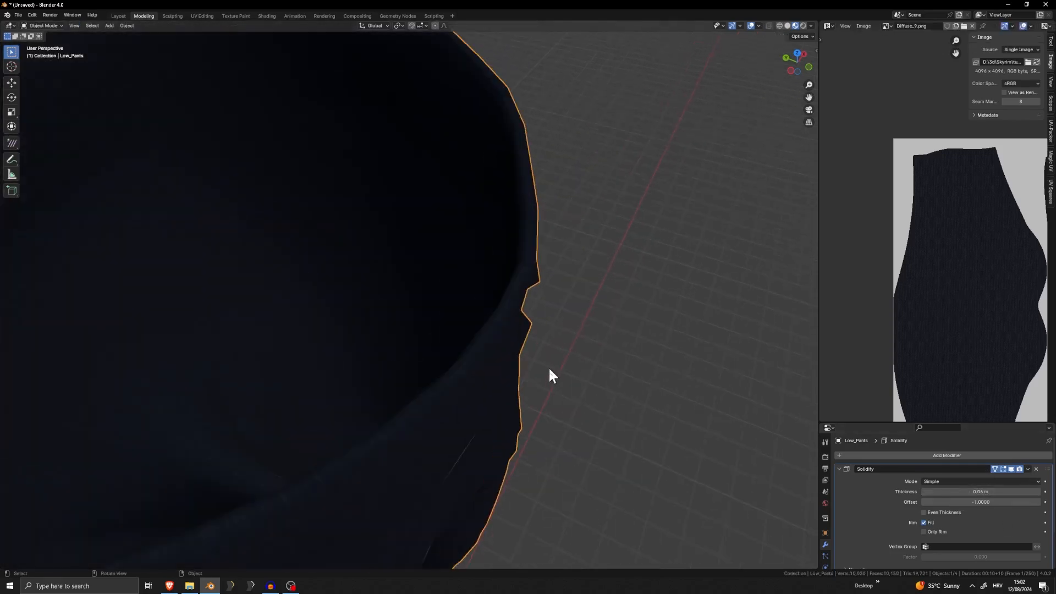
middle_drag(549, 366, 549, 358)
Try applying the Solidify modifier to the pants, and undo back to the unapplied modifier
key(ctrl+a)
scroll(528, 407, down, 5)
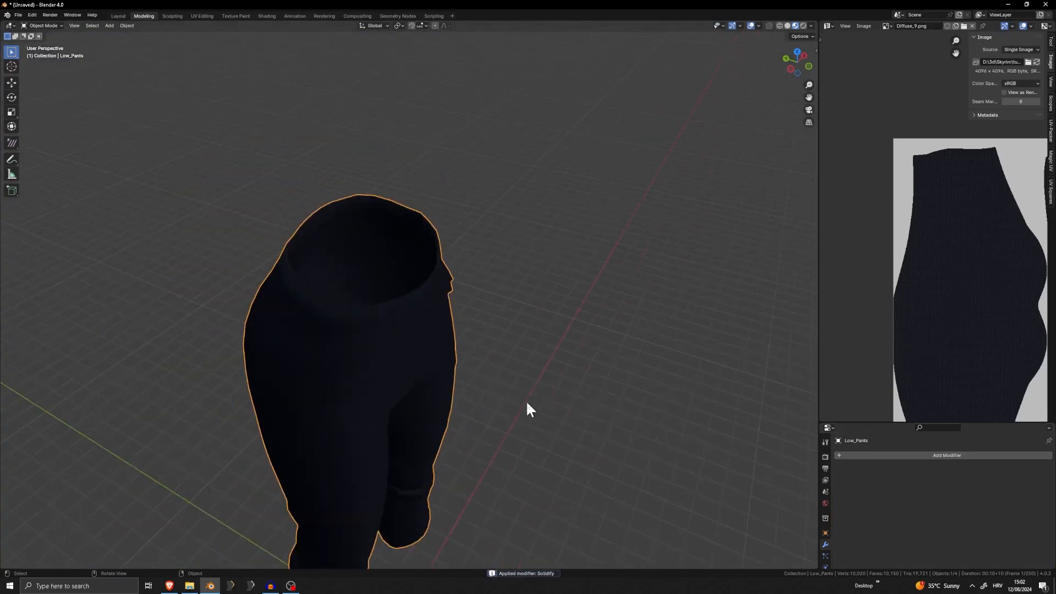
key(Tab)
key(ctrl+z)
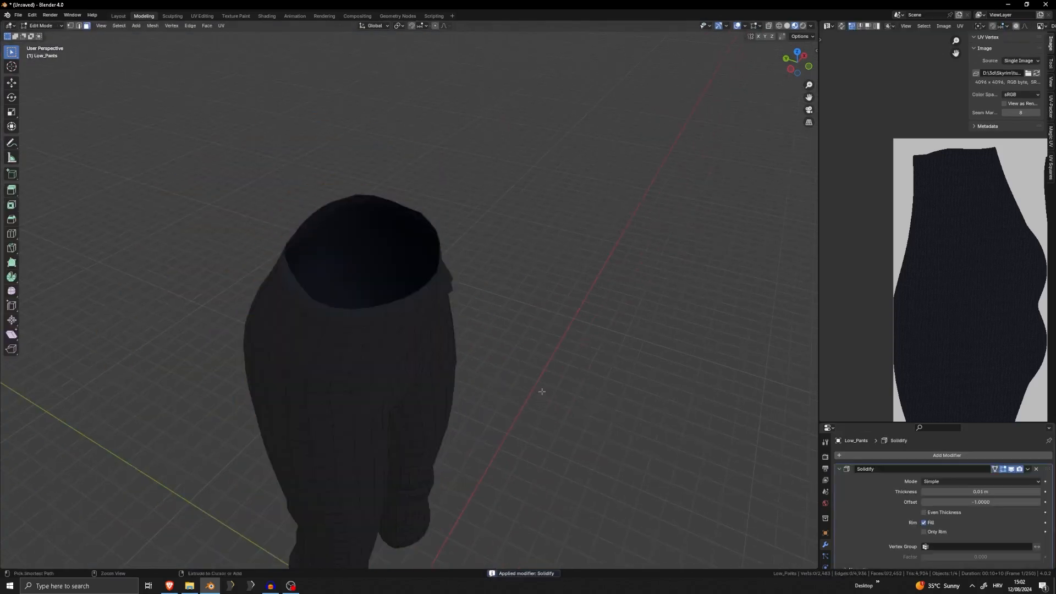
Enable Only Rim and Even Thickness on the pants' Solidify modifier and set its thickness to 0.09 m
click(933, 529)
click(936, 513)
drag(960, 491, 981, 492)
key(Tab)
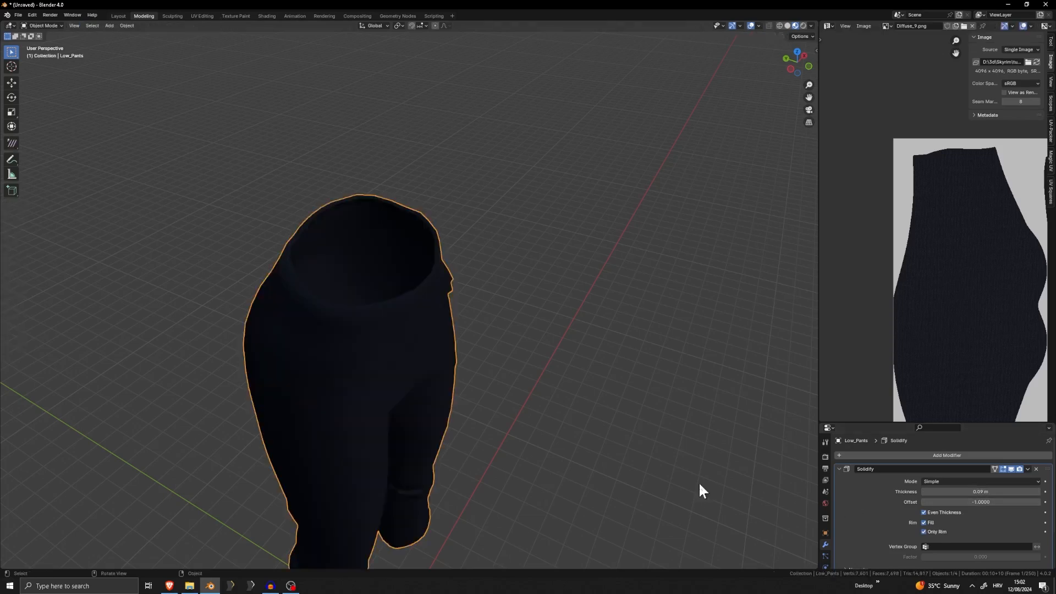
Apply the Solidify modifier to the pants and open their mesh in Edit Mode
key(ctrl+a)
middle_drag(528, 467, 467, 357)
key(Tab)
Select the loop of rim faces around the waist of the pants and unwrap it
scroll(440, 352, down, 4)
scroll(335, 330, up, 2)
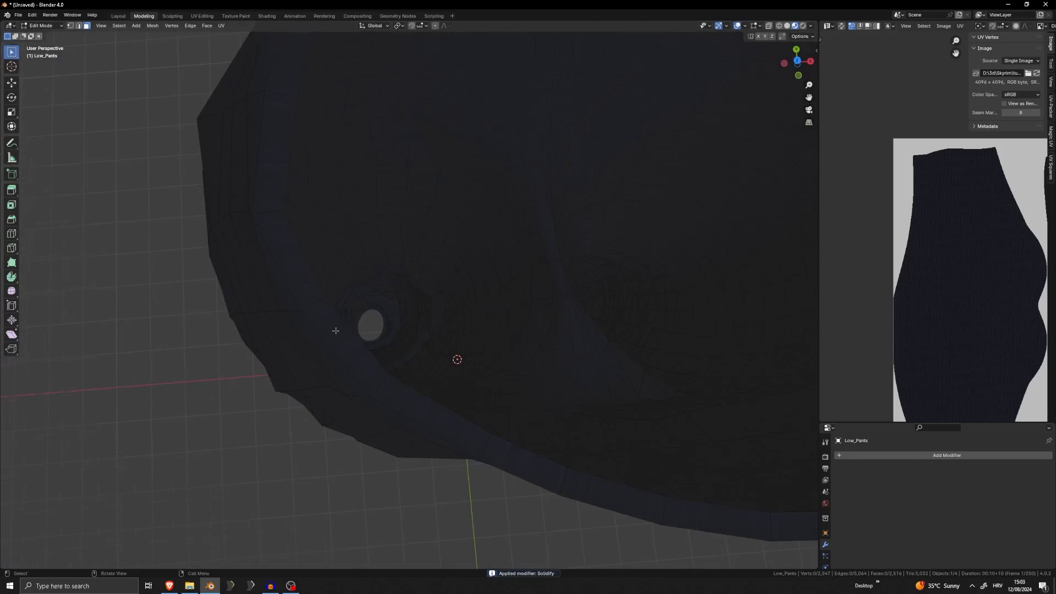
alt+click(319, 297)
key(u)
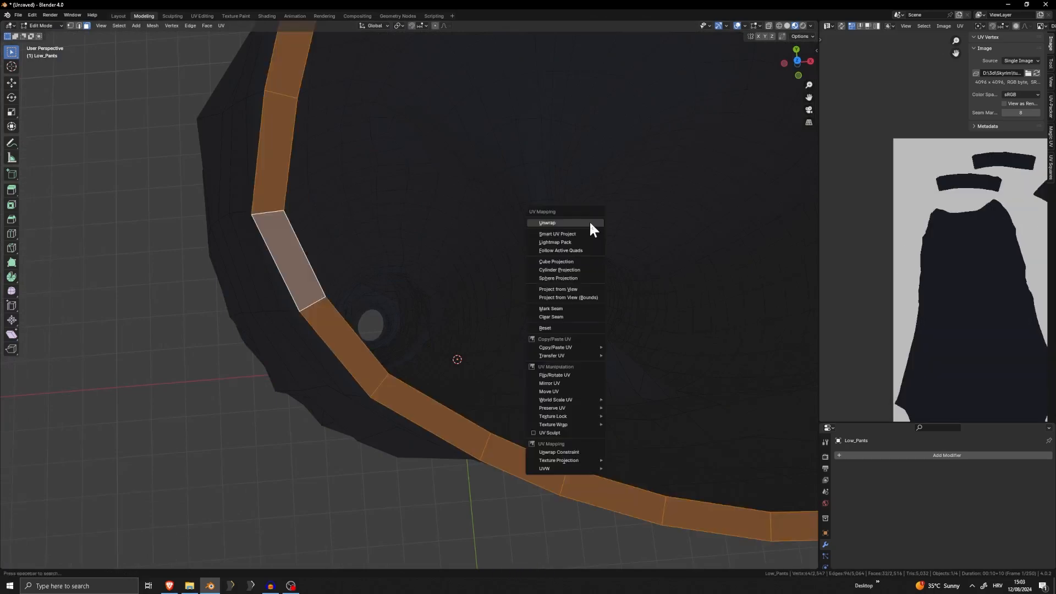
click(593, 228)
Shrink the waist rim UVs, move them onto the first leg piece of the texture, and rotate them to lie horizontally
scroll(1018, 243, down, 3)
key(s)
click(986, 256)
key(g)
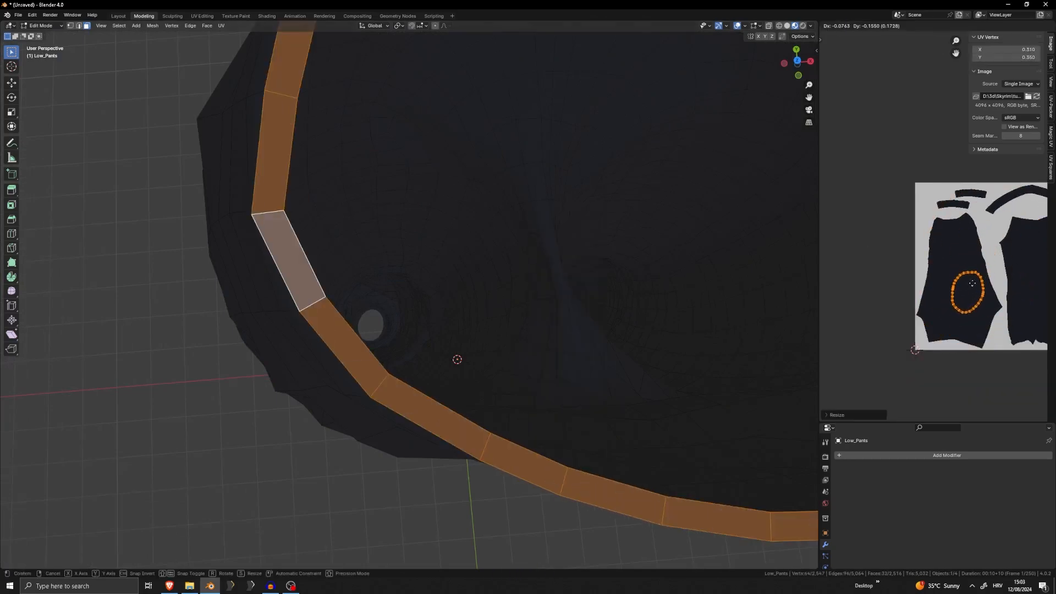
click(963, 301)
key(r)
click(1011, 319)
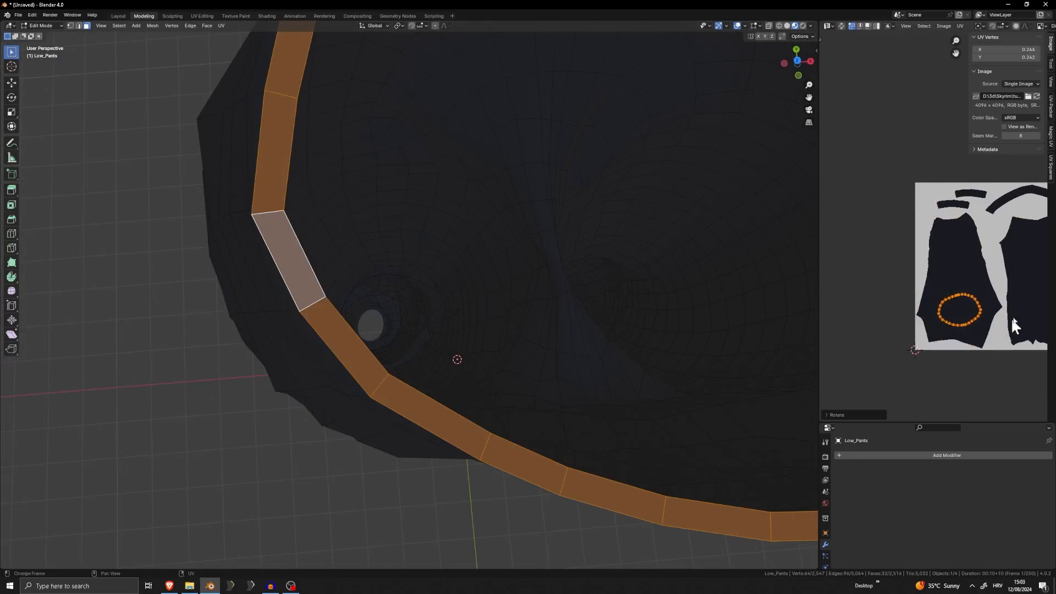
Fine-tune the size and position of the waist rim UVs inside the leg piece, and return to Object Mode
key(s)
click(996, 323)
key(g)
click(978, 332)
key(Tab)
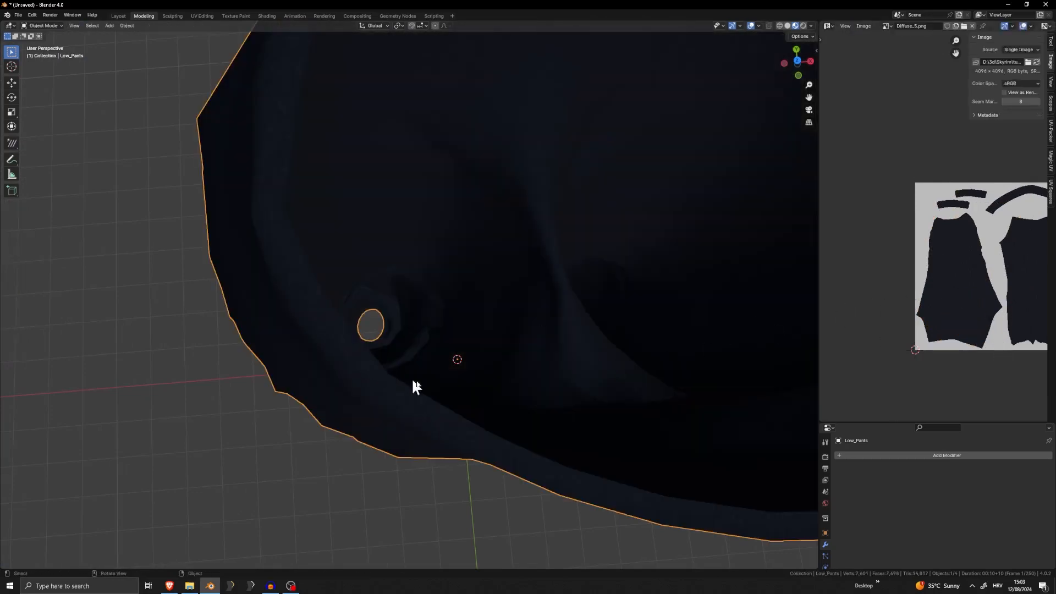
scroll(434, 363, down, 3)
middle_drag(440, 359, 539, 280)
scroll(455, 273, down, 3)
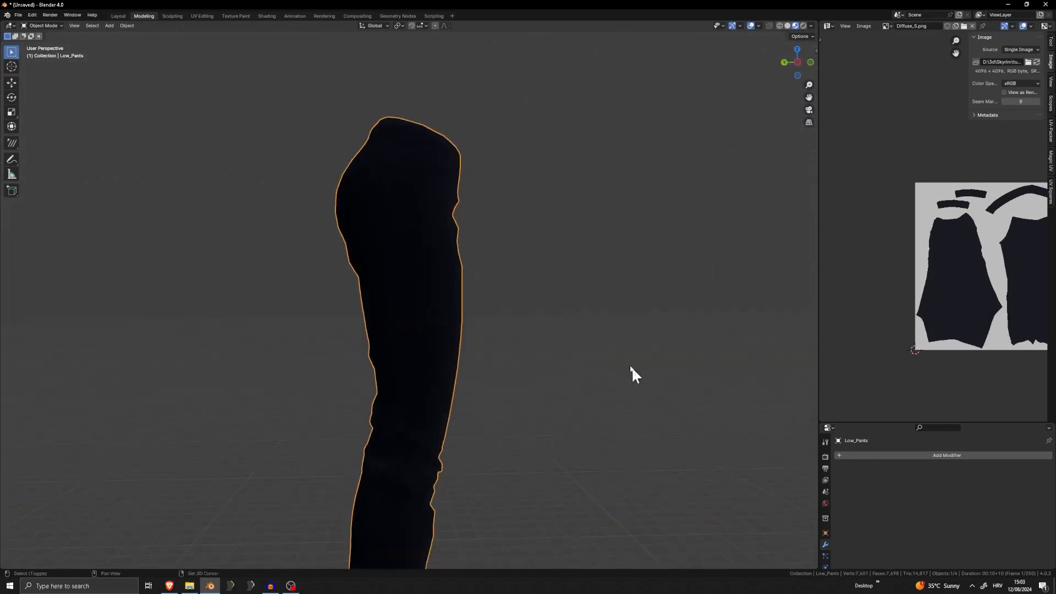
Select the rim face loops around the bottom openings of both pants legs and unwrap them
shift+middle_drag(631, 366, 588, 182)
scroll(550, 215, up, 3)
key(Tab)
middle_drag(473, 380, 622, 237)
alt+click(618, 172)
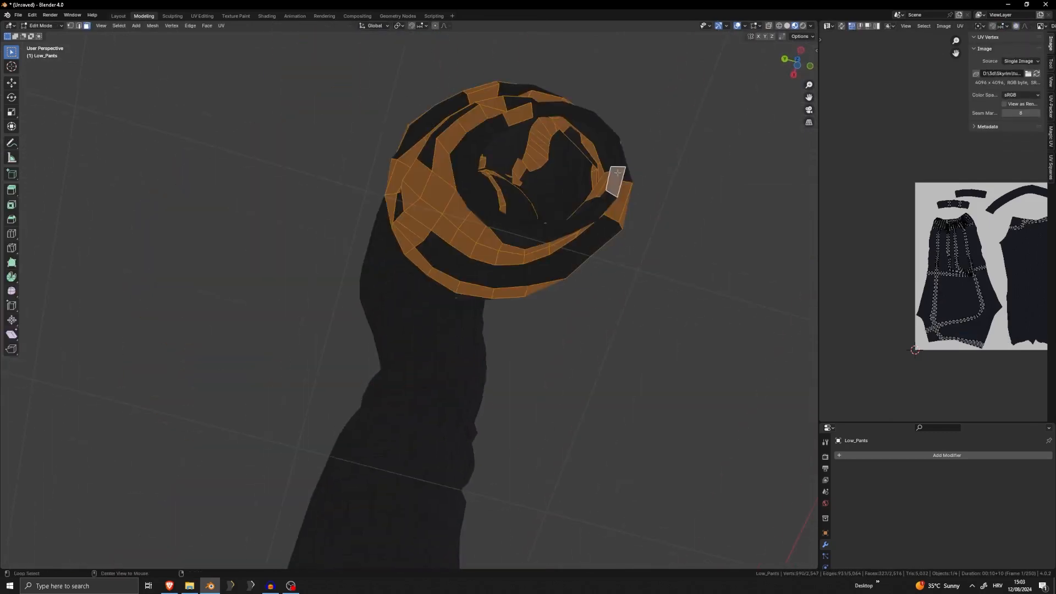
alt+click(617, 173)
middle_drag(618, 173, 619, 296)
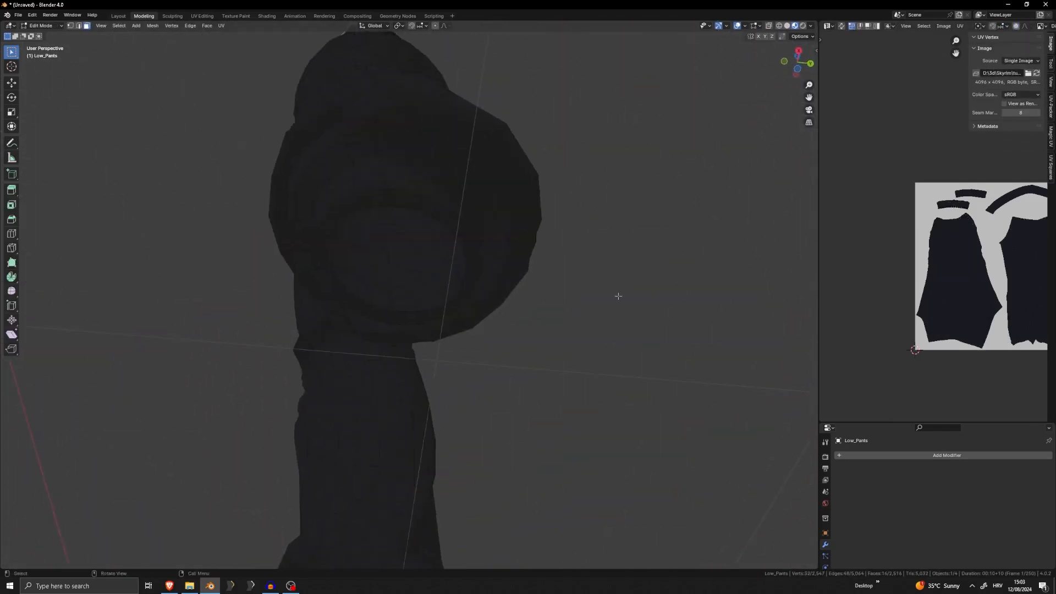
alt+click(472, 274)
key(u)
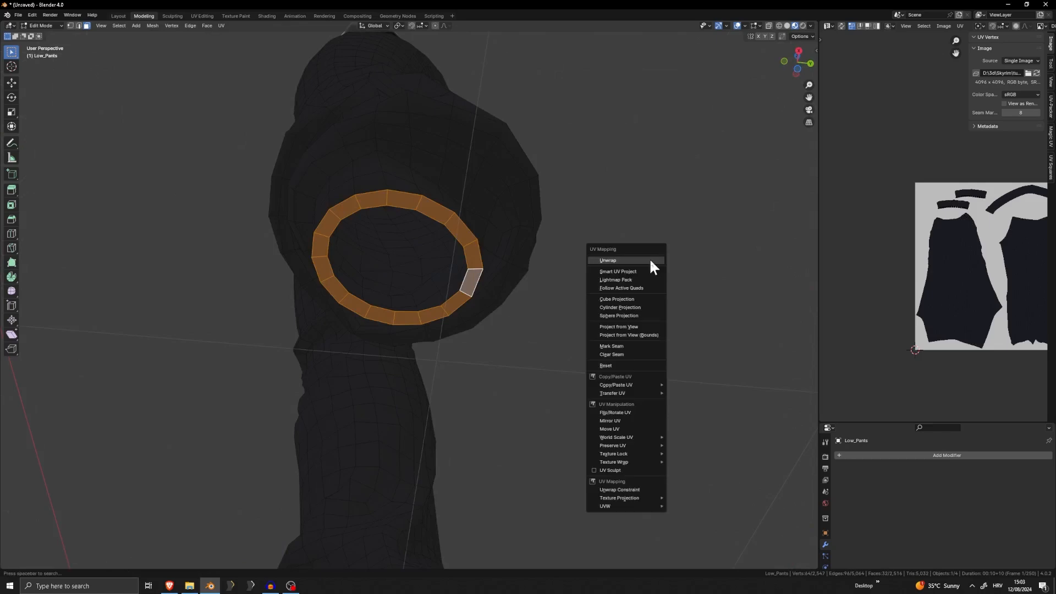
click(650, 263)
Shrink the leg opening rim UVs, move them onto the second leg piece of the texture, and return to Object Mode
middle_drag(955, 264, 878, 270)
key(s)
click(926, 298)
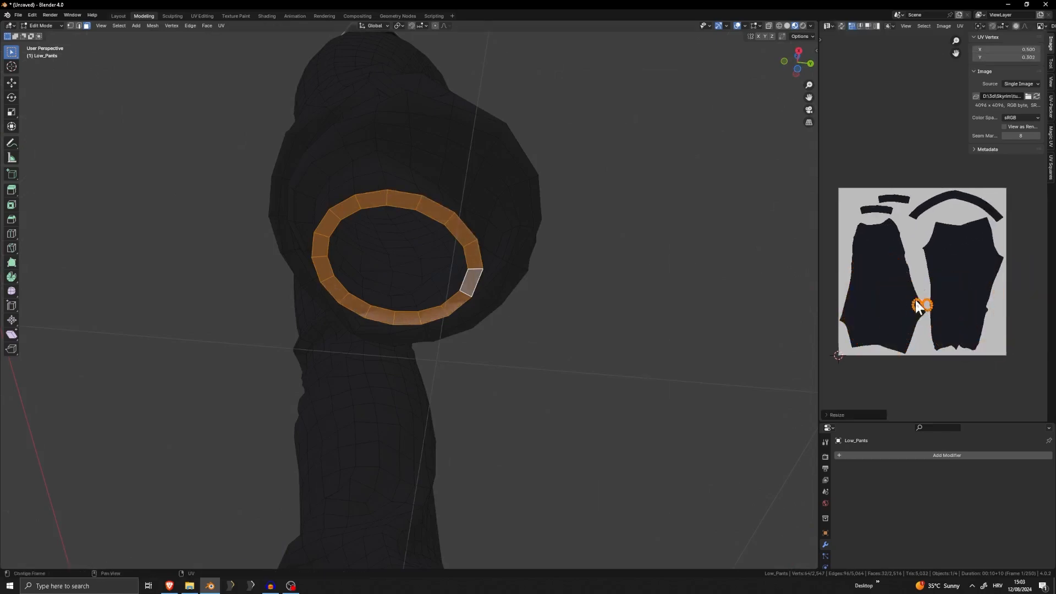
key(g)
click(968, 226)
key(s)
click(972, 219)
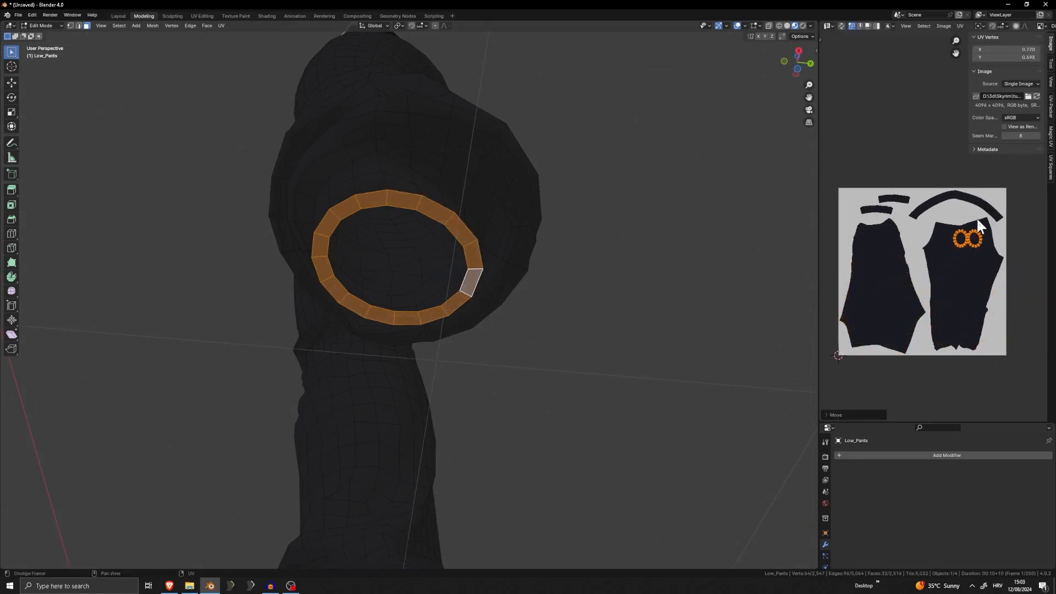
key(Tab)
Unhide all the outfit parts and clear the selection
middle_drag(597, 294, 517, 323)
scroll(551, 326, down, 5)
scroll(557, 227, down, 2)
key(alt+h)
click(571, 227)
shift+middle_drag(550, 220, 554, 356)
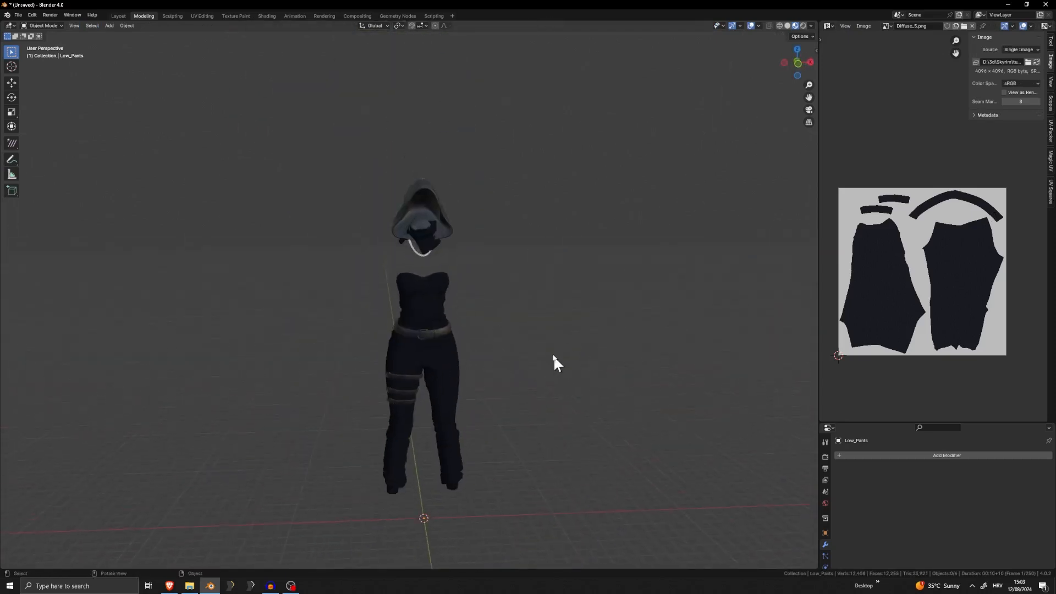
scroll(550, 341, up, 2)
middle_drag(540, 312, 556, 303)
Check the face directions of the whole outfit with the Face Orientation overlay, and switch the overlay off
click(758, 25)
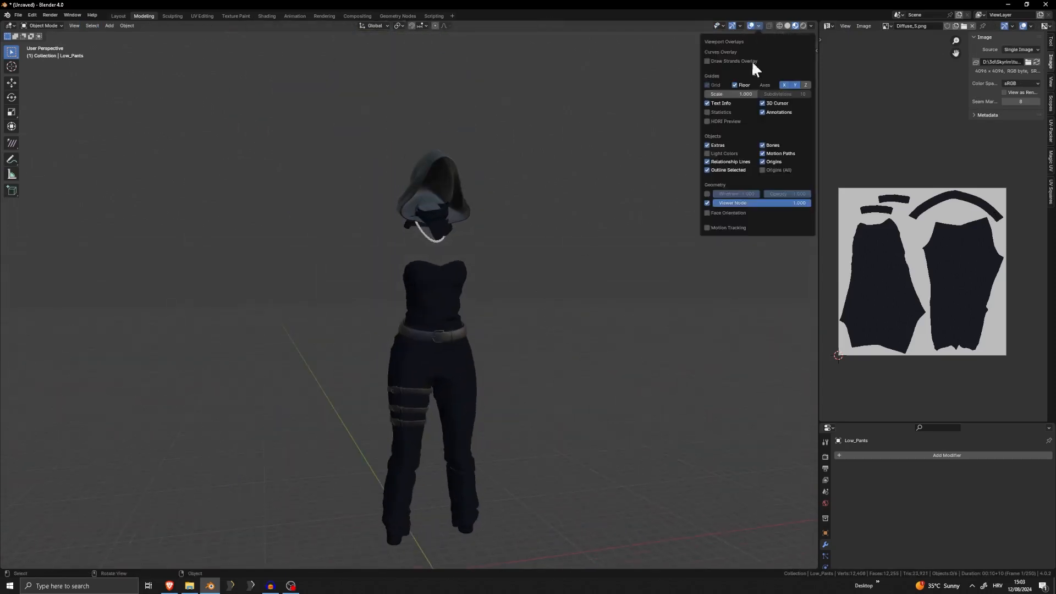
click(727, 212)
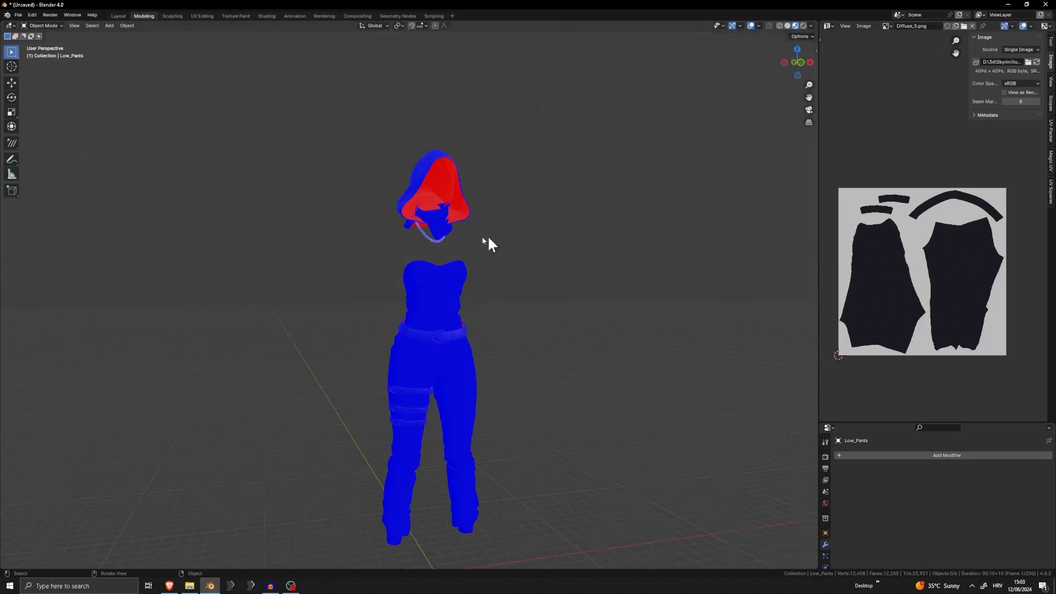
middle_drag(488, 242, 469, 318)
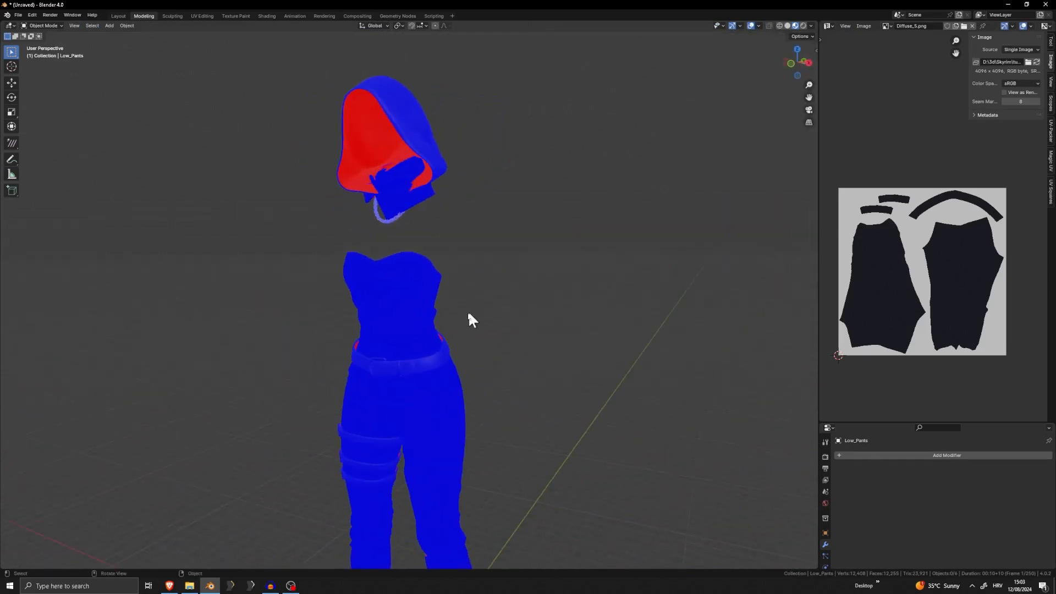
scroll(367, 344, up, 5)
scroll(347, 308, down, 6)
middle_drag(330, 278, 736, 48)
click(759, 25)
click(728, 213)
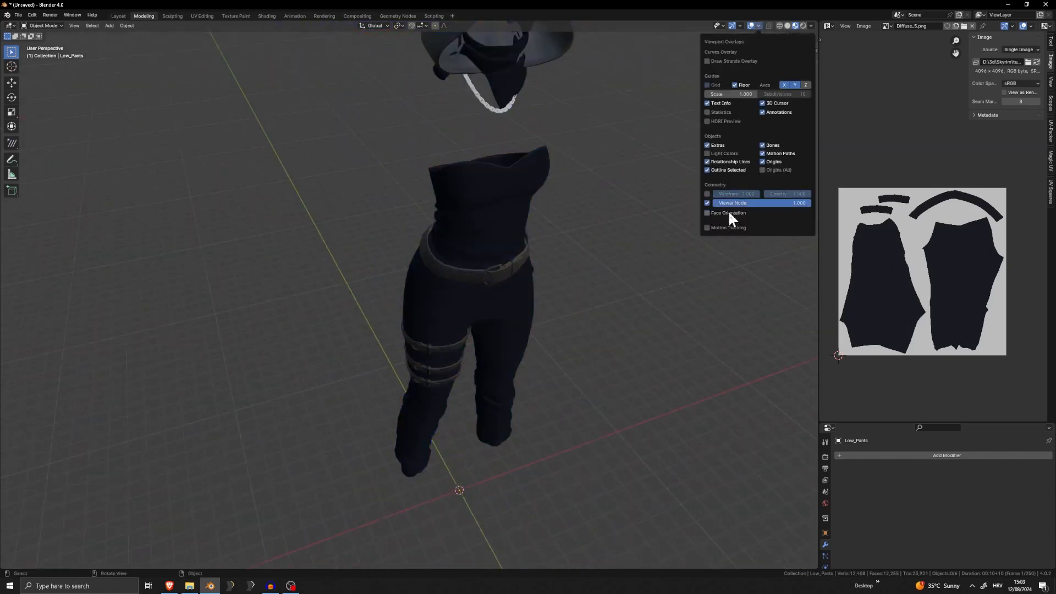
Show Face Orientation again to examine the inner faces of the hood and top, and hide the overlay
click(726, 212)
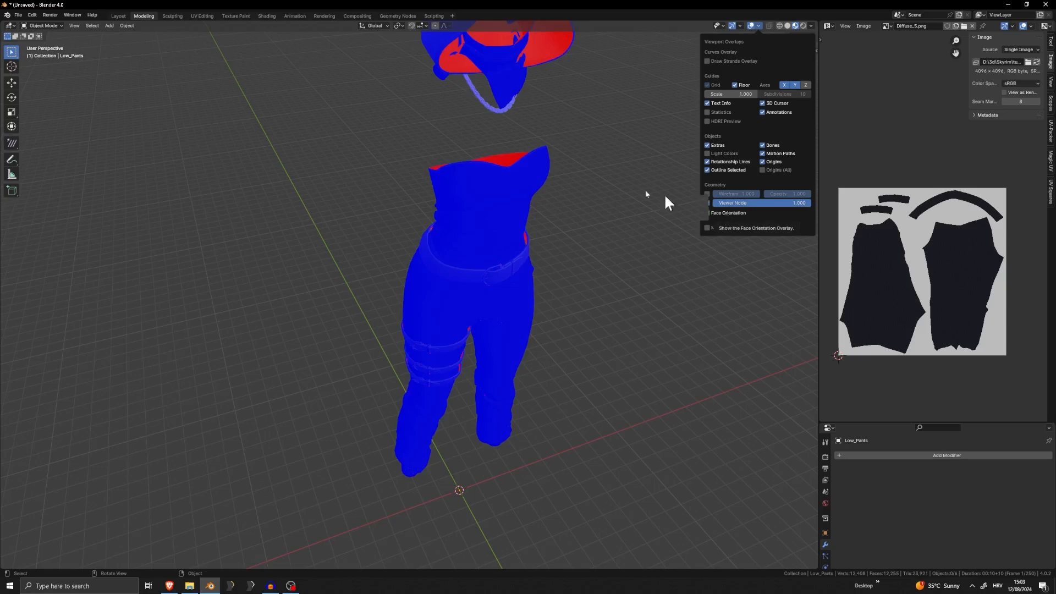
middle_drag(665, 199, 377, 171)
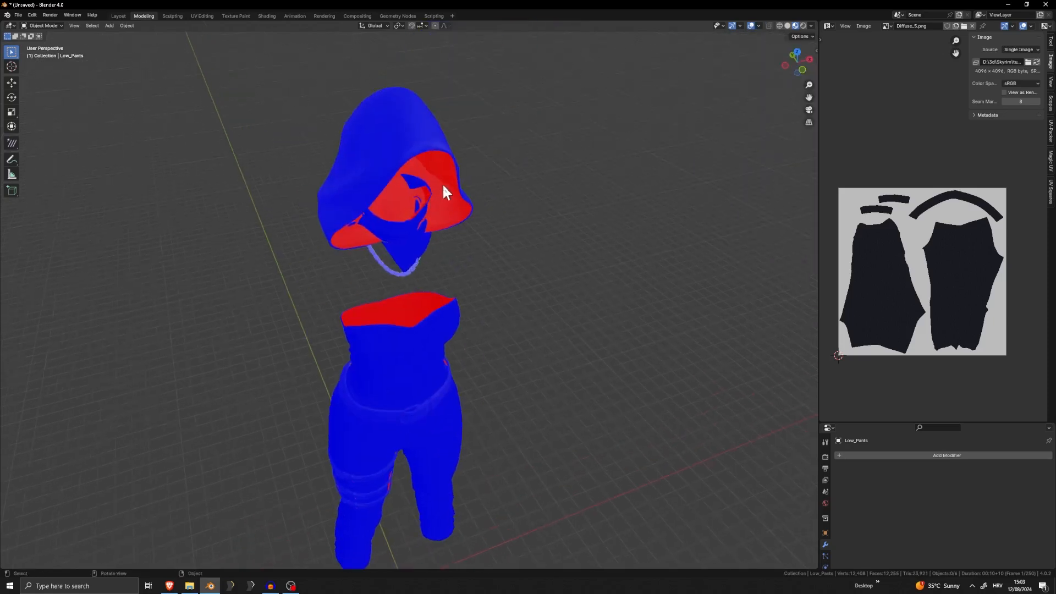
middle_drag(445, 192, 412, 152)
click(758, 26)
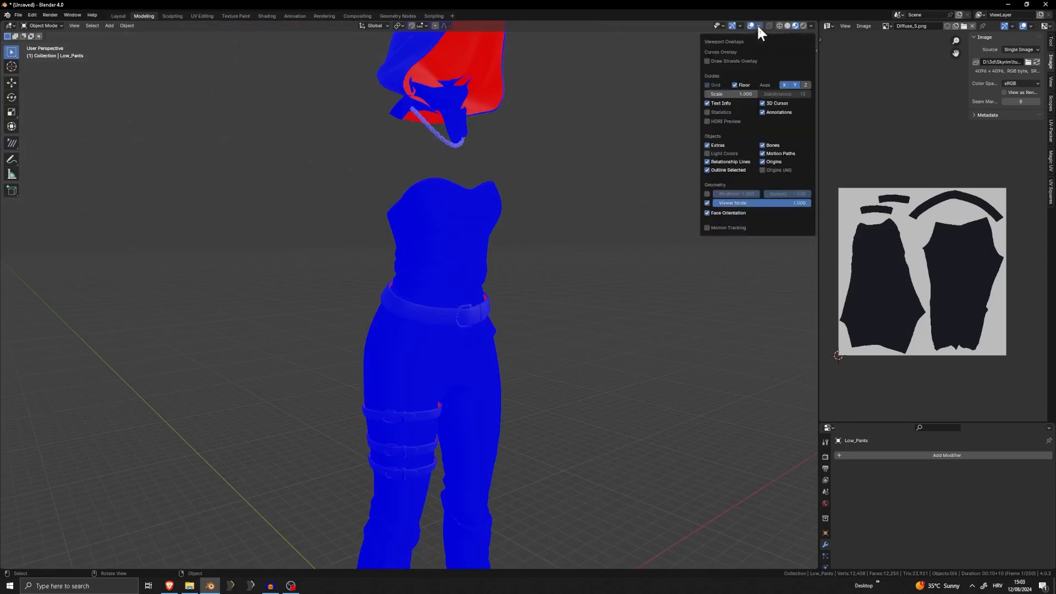
click(725, 212)
scroll(628, 205, down, 3)
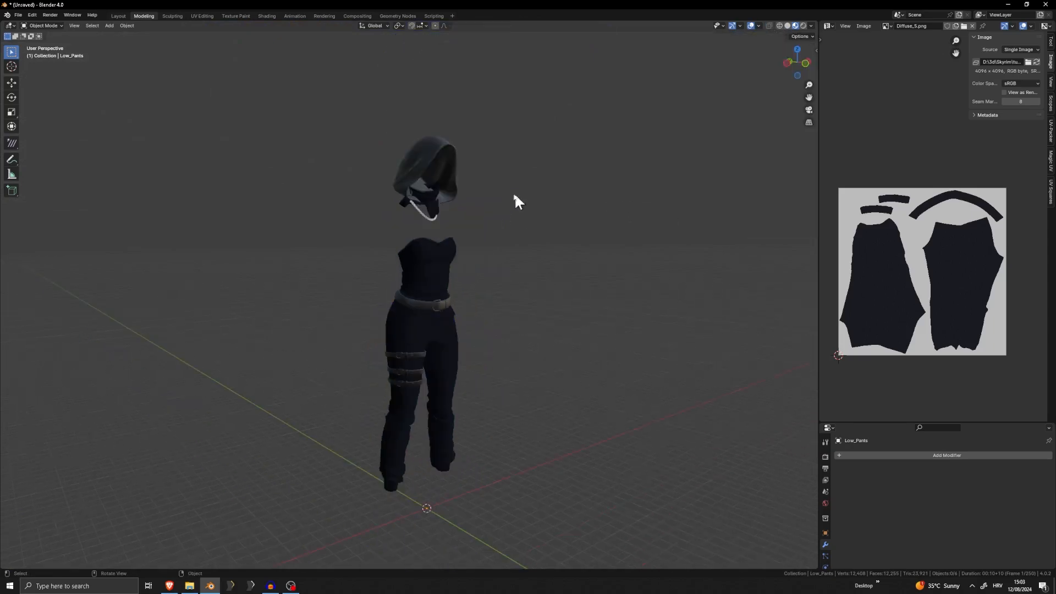
click(18, 15)
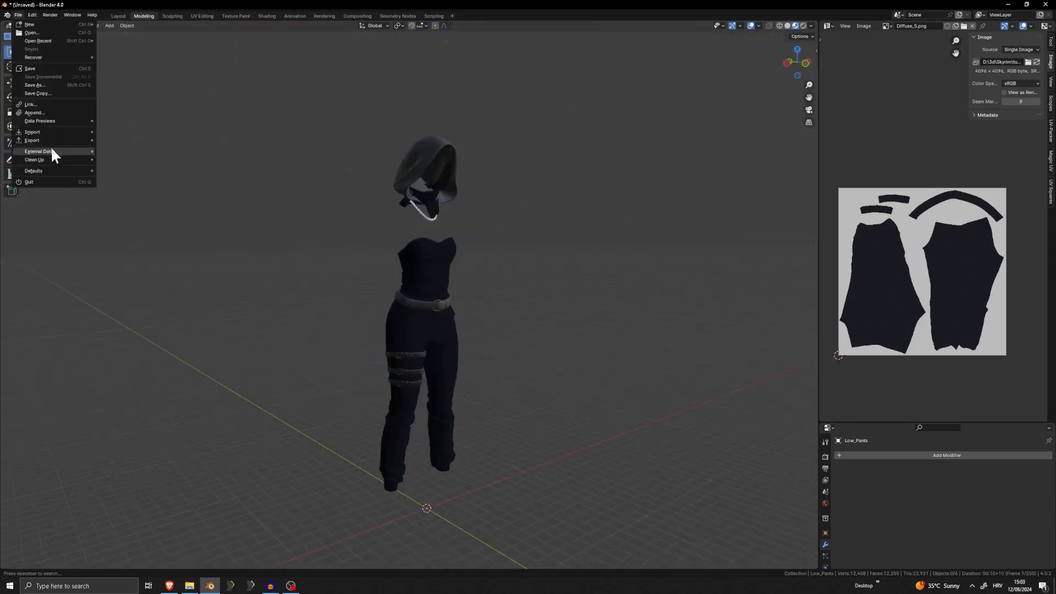
mouse_move(32, 127)
click(140, 165)
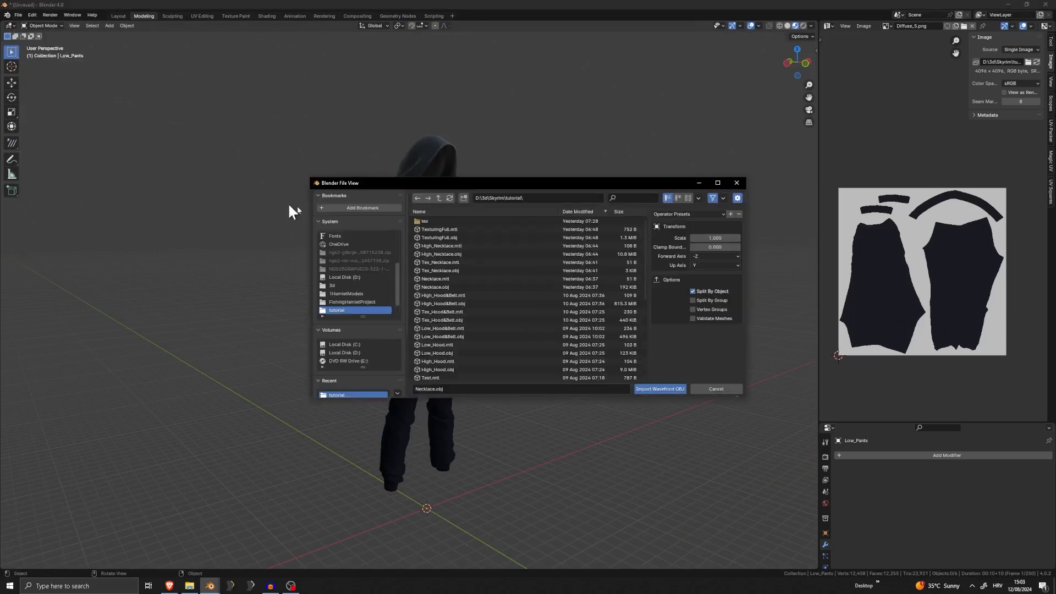
click(737, 182)
Delete the hood and the face scarf from the scene
scroll(434, 242, up, 5)
click(452, 250)
scroll(456, 251, down, 5)
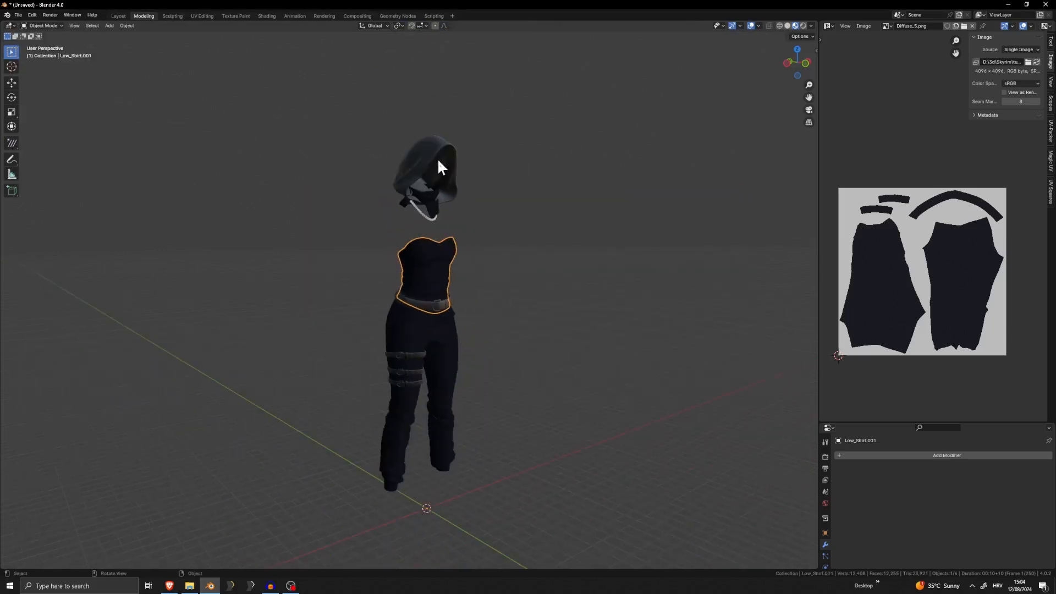
scroll(409, 297, up, 4)
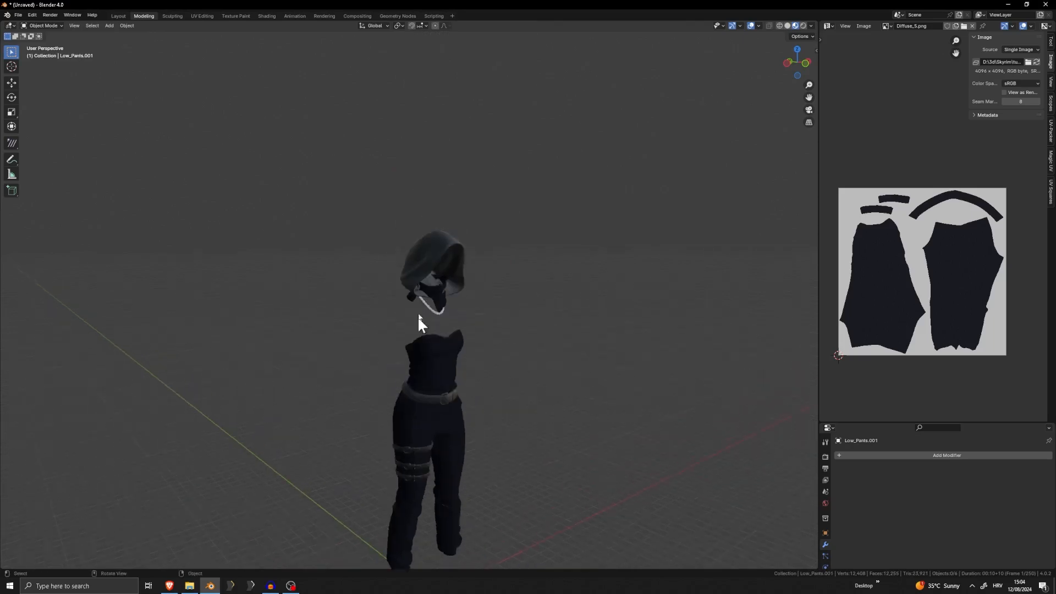
click(454, 225)
key(Delete)
click(451, 273)
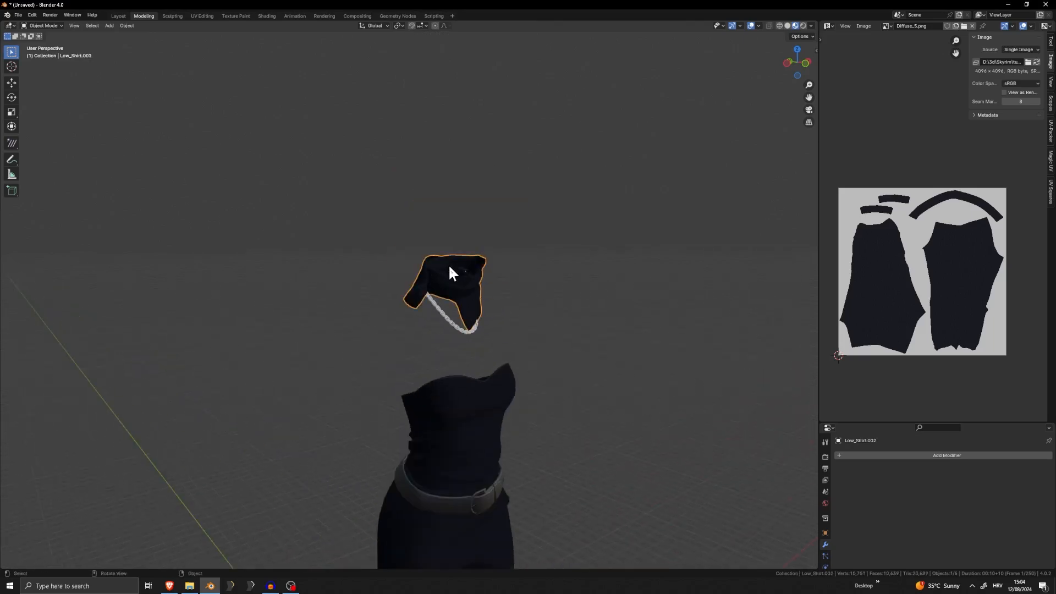
key(Delete)
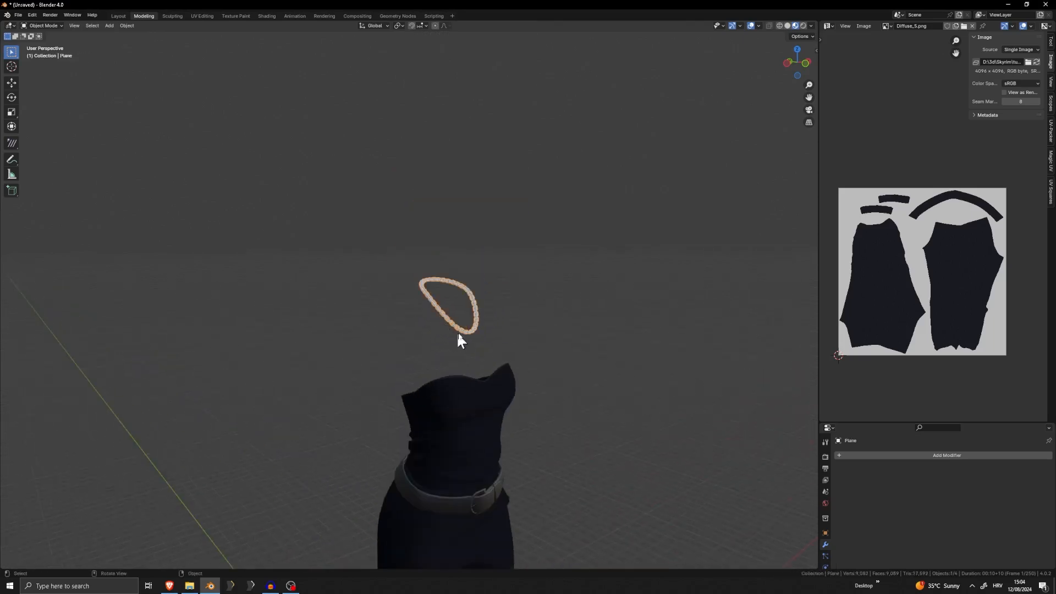
Delete the necklace and the strapless top, and select the waist belt with the thigh straps
middle_drag(508, 378, 435, 226)
click(464, 228)
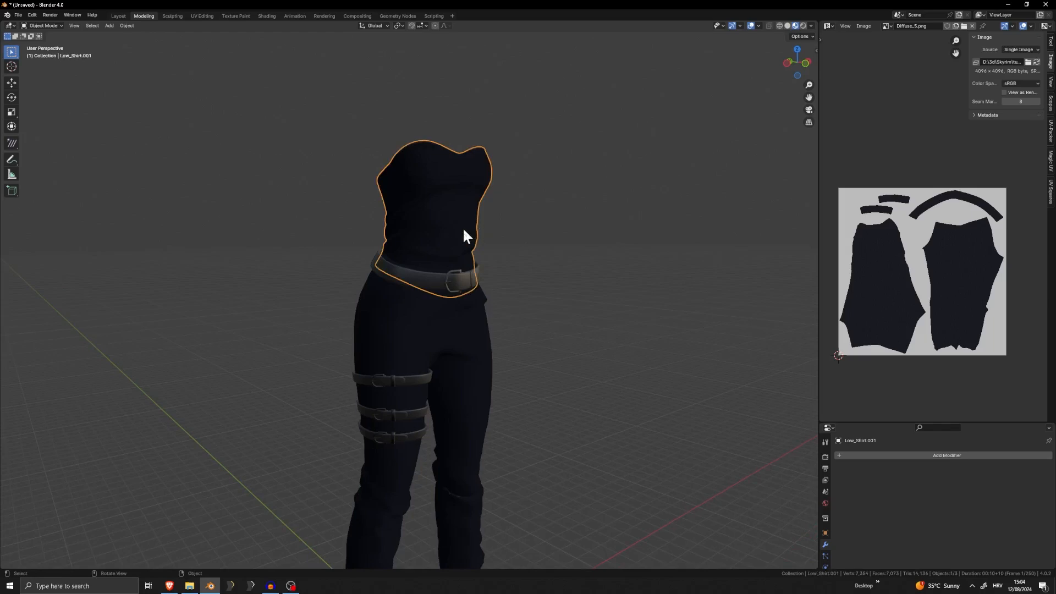
key(Delete)
click(447, 288)
shift+middle_drag(464, 369, 454, 222)
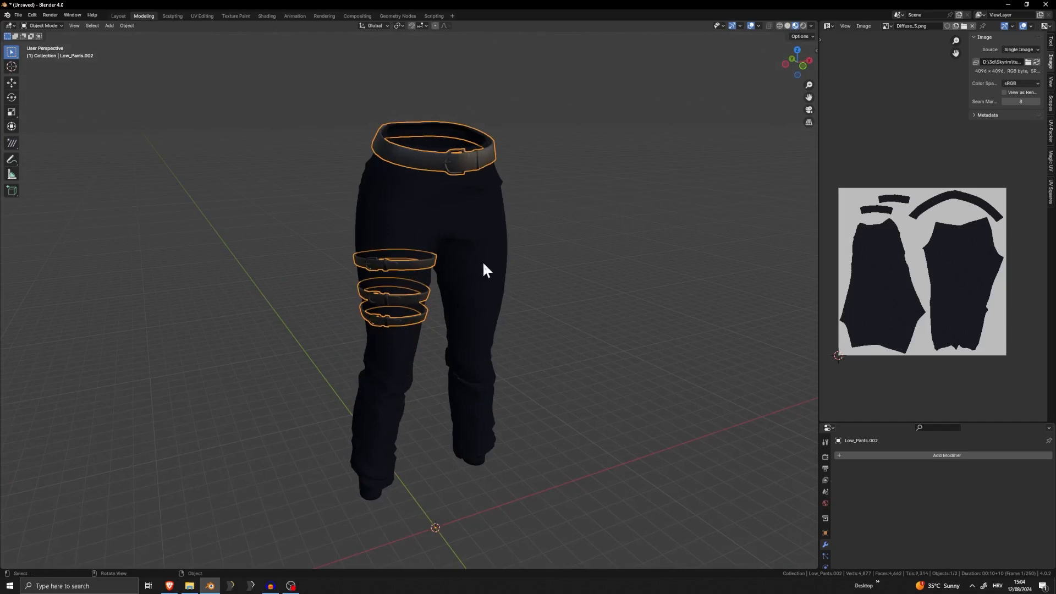
Open the pants mesh for editing and examine the area along the belt's lower edge
scroll(454, 222, up, 6)
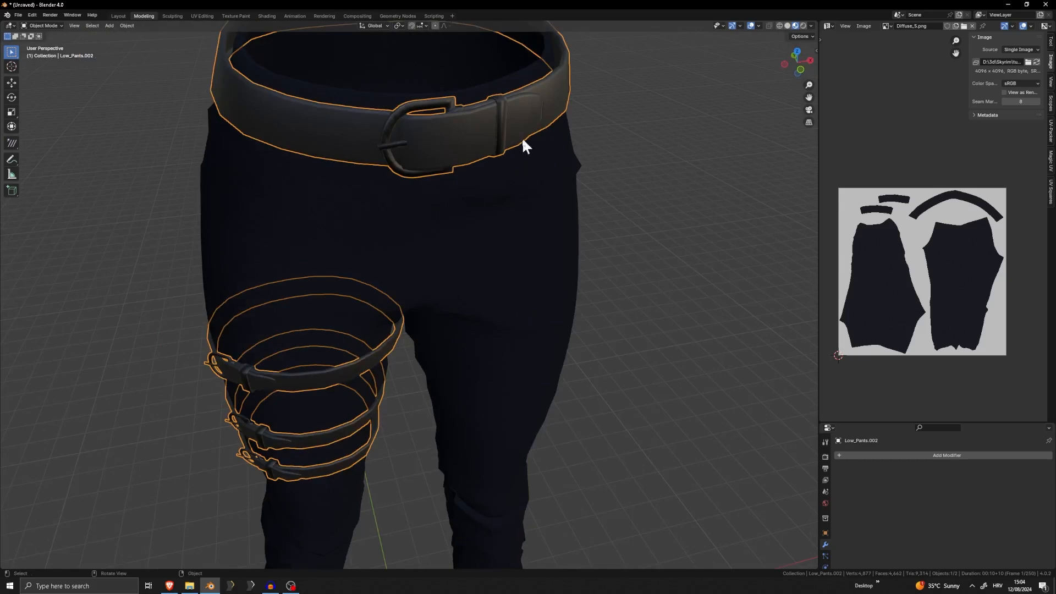
click(529, 162)
scroll(520, 203, down, 7)
middle_drag(526, 221, 458, 261)
key(Tab)
scroll(509, 299, up, 5)
shift+middle_drag(461, 308, 467, 368)
scroll(467, 368, up, 4)
shift+middle_drag(377, 267, 386, 302)
scroll(387, 302, up, 6)
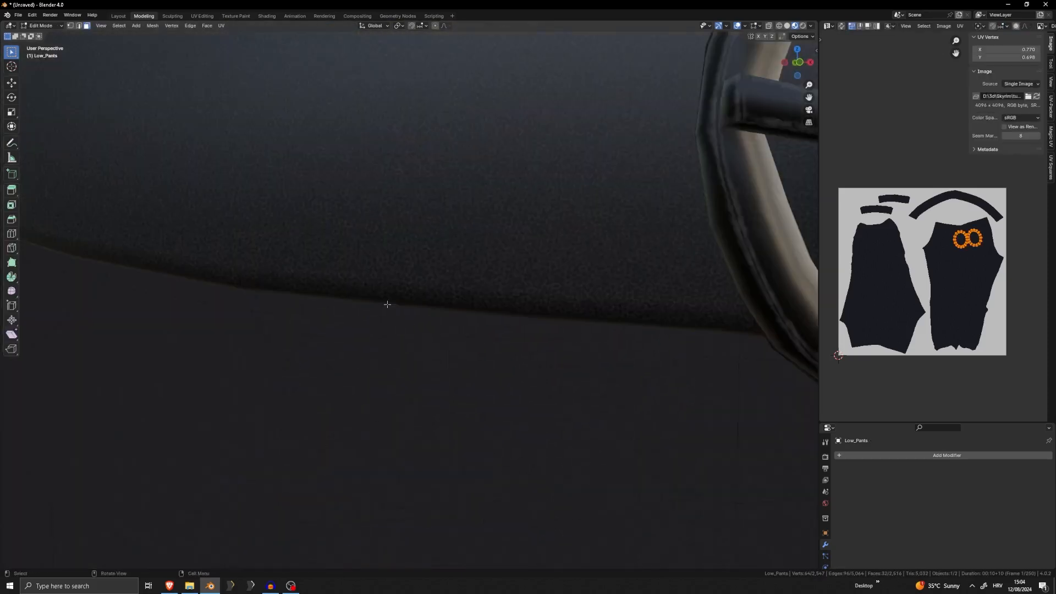
scroll(371, 290, down, 4)
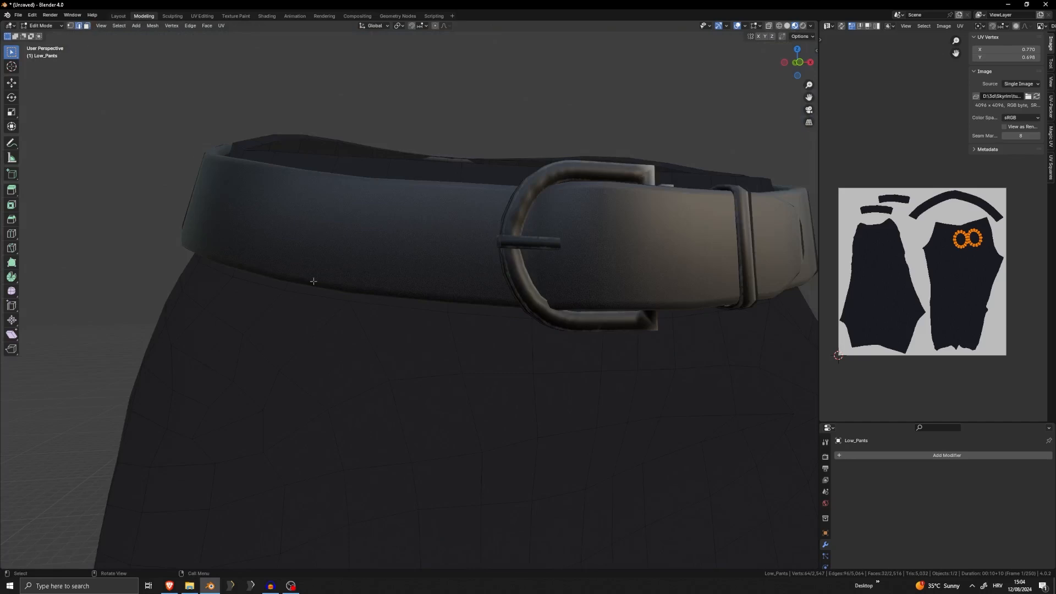
Duplicate one waistband face behind the belt and place the copy in front of the belt
click(388, 321)
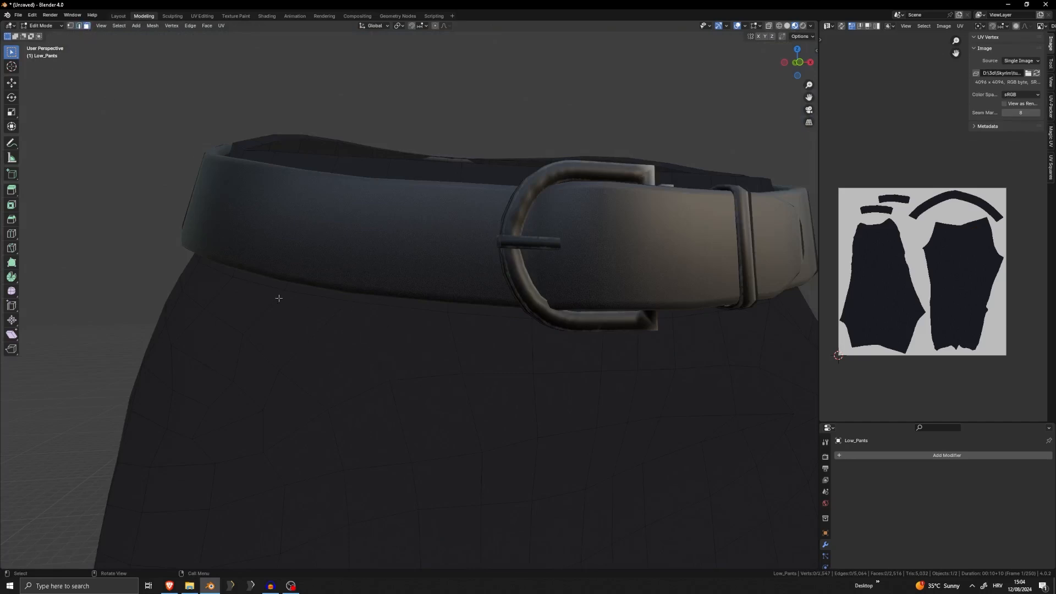
click(413, 181)
scroll(424, 190, down, 4)
middle_drag(424, 190, 373, 236)
scroll(407, 329, up, 4)
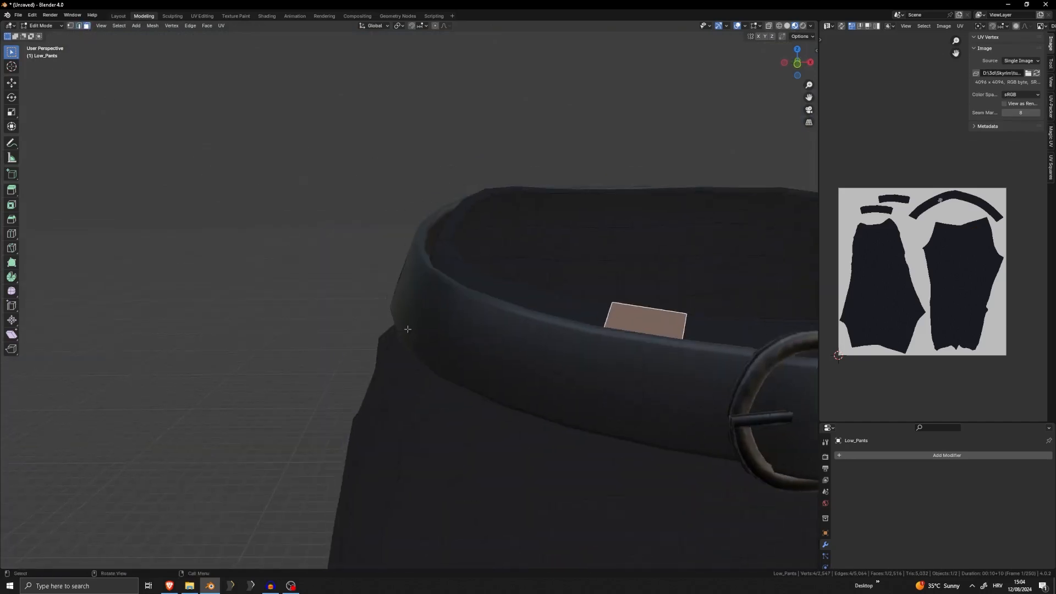
click(516, 299)
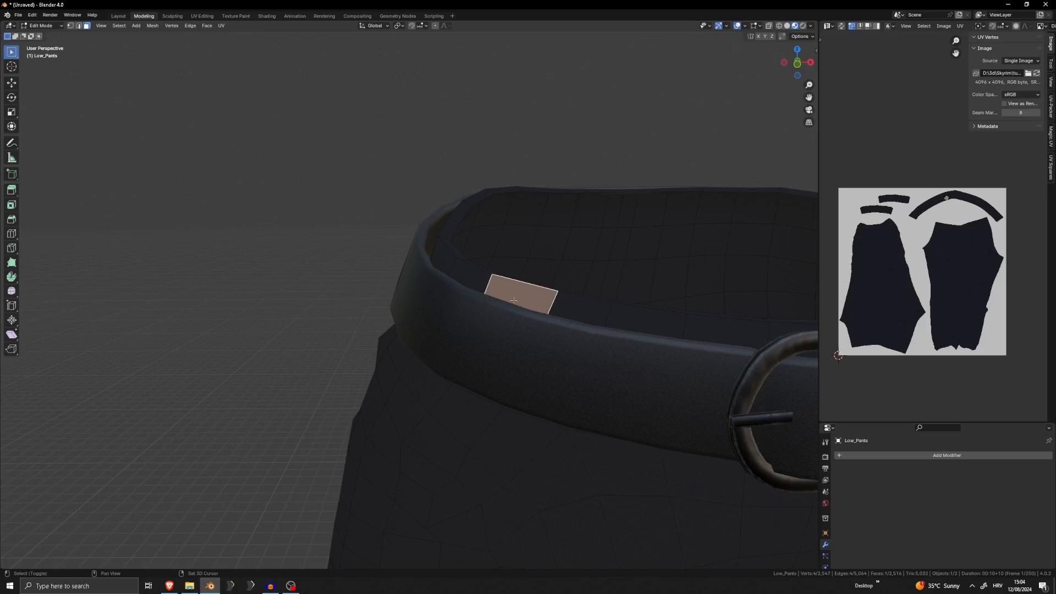
key(shift+d)
click(432, 302)
middle_drag(508, 324, 486, 315)
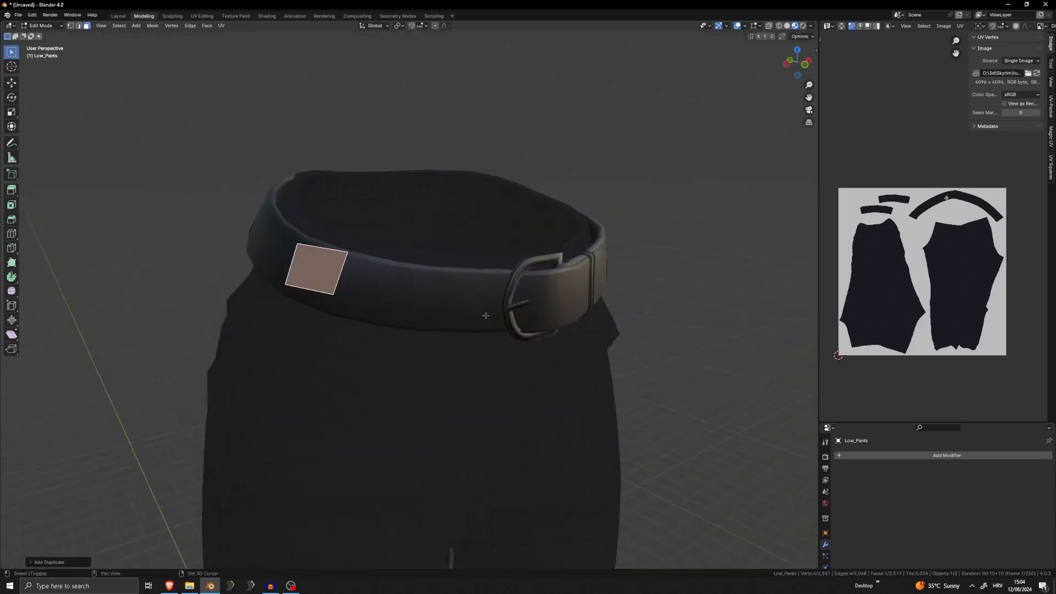
Narrow the duplicated face into a thin vertical strip by moving its side edge inward
key(s)
key(x)
right_click(484, 286)
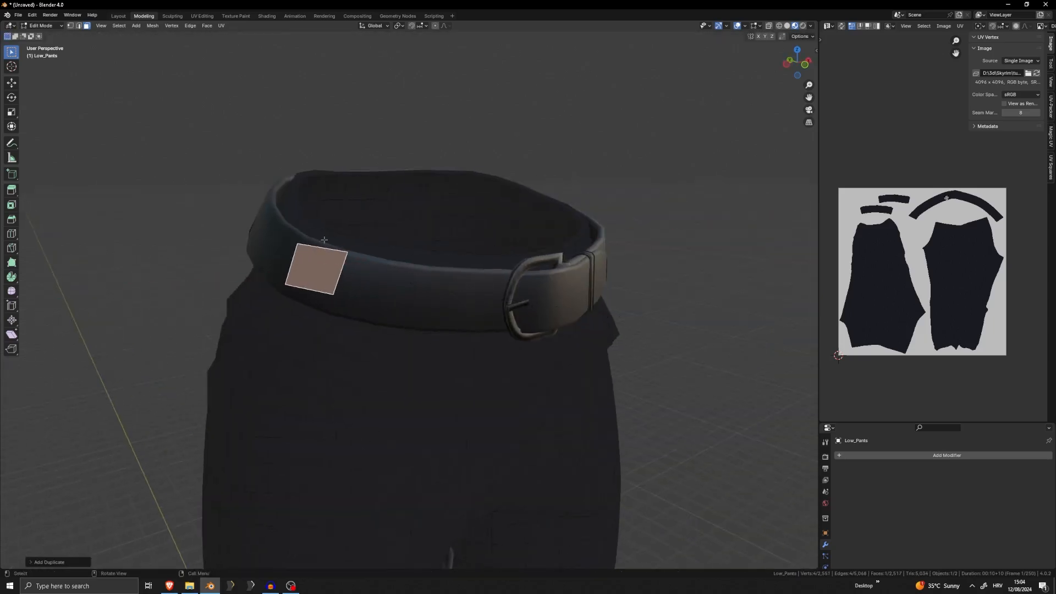
click(79, 25)
click(339, 271)
middle_drag(412, 271, 436, 271)
key(g)
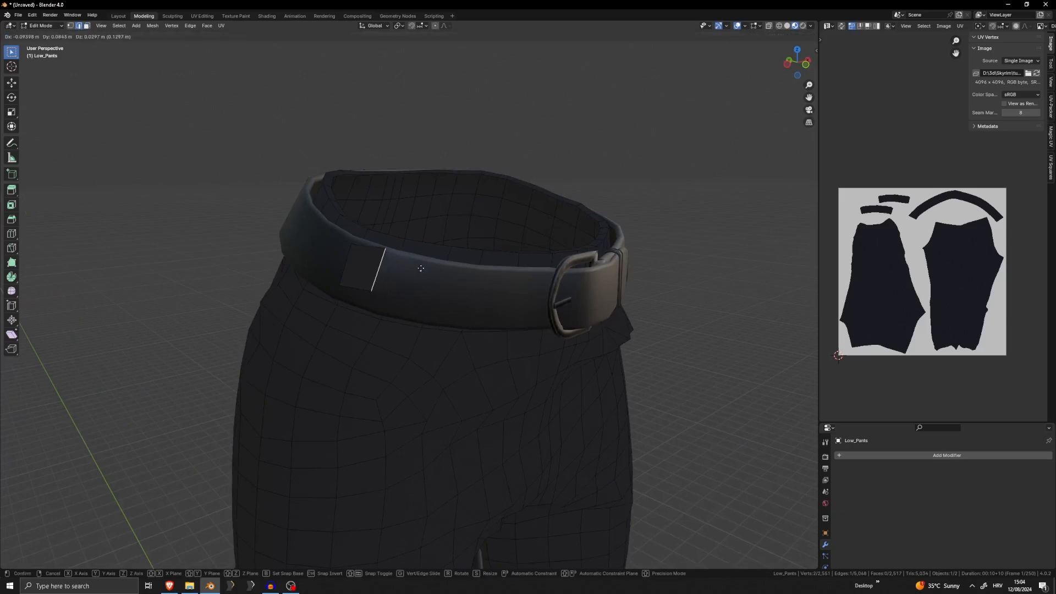
click(404, 266)
key(s)
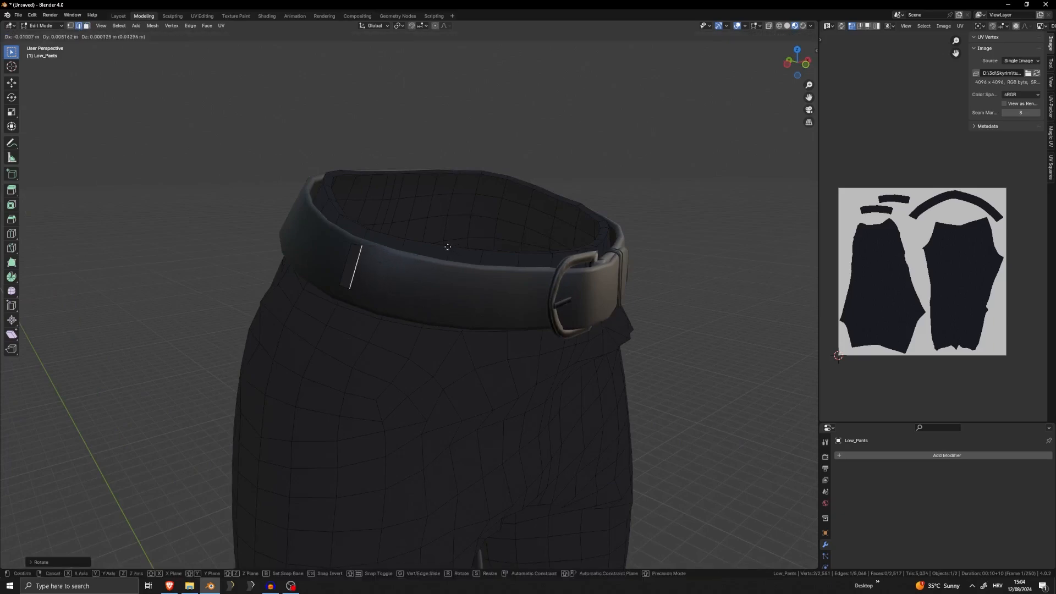
click(400, 252)
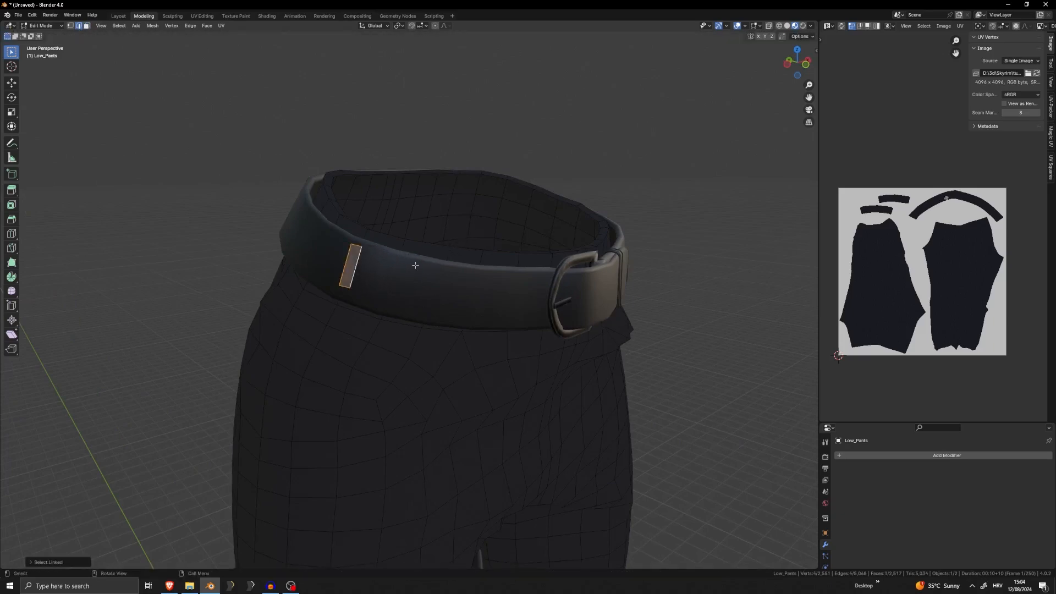
Select the whole narrow strip and position it close against the belt's outer surface
middle_drag(415, 265, 407, 229)
key(g)
click(446, 278)
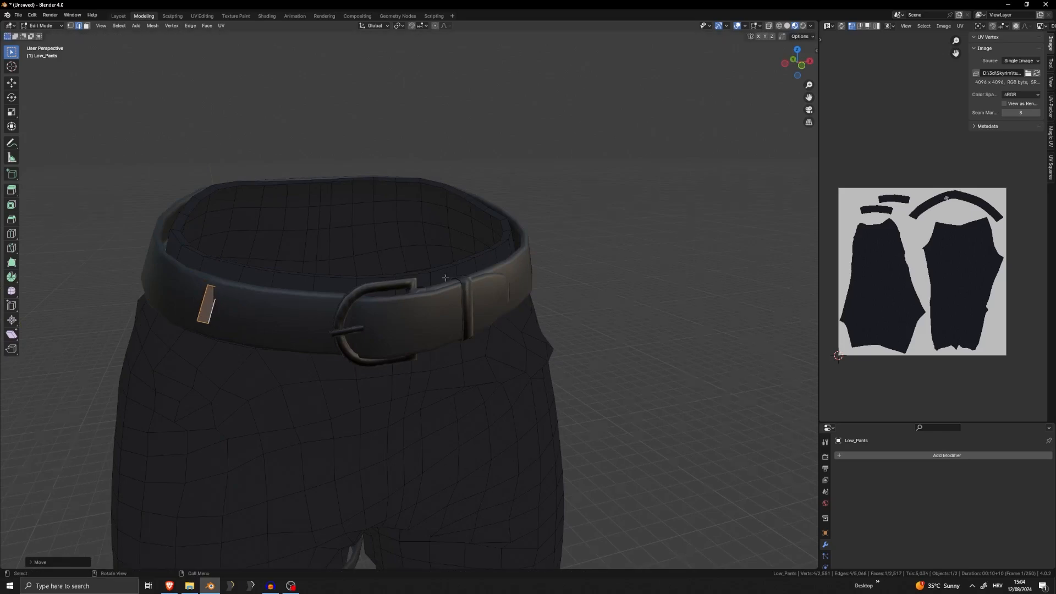
middle_drag(445, 278, 524, 247)
key(KP_Decimal)
key(r)
key(z)
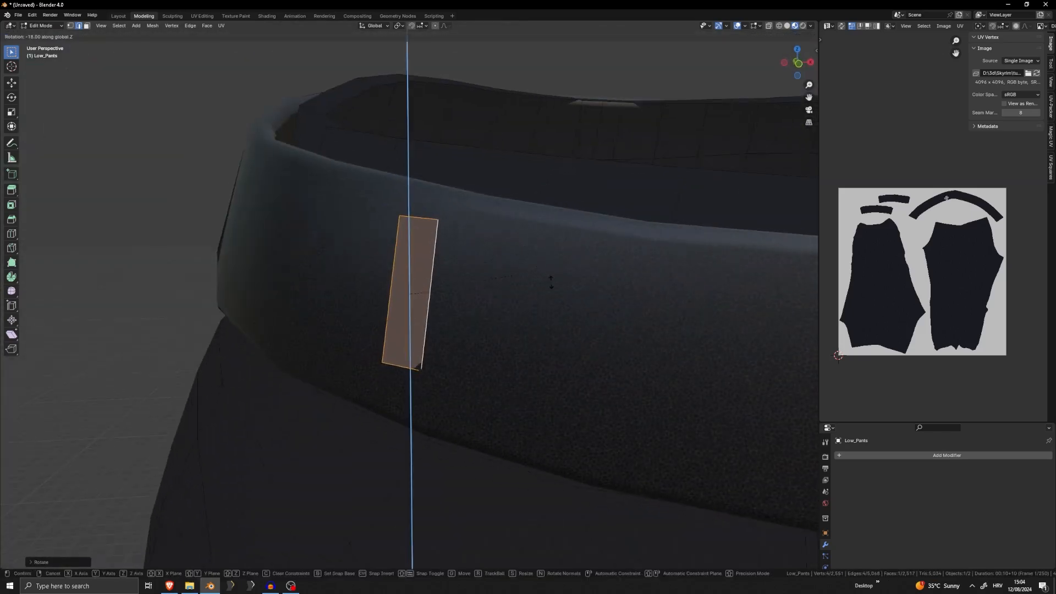
right_click(551, 282)
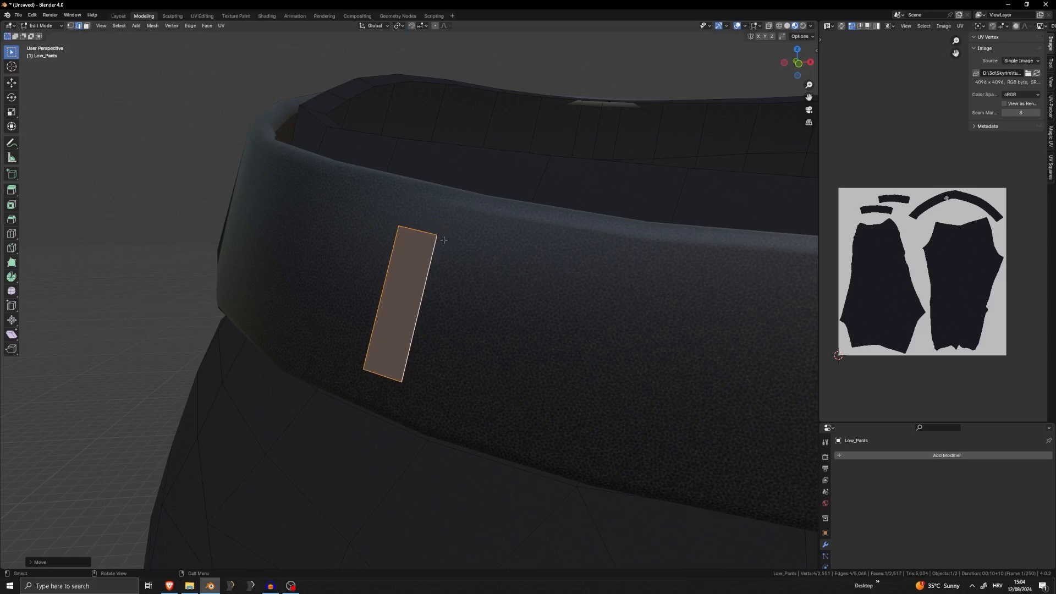
Extrude the strip's upper edge over the top of the belt and into the waistband
click(422, 229)
middle_drag(485, 236, 459, 229)
key(e)
click(488, 171)
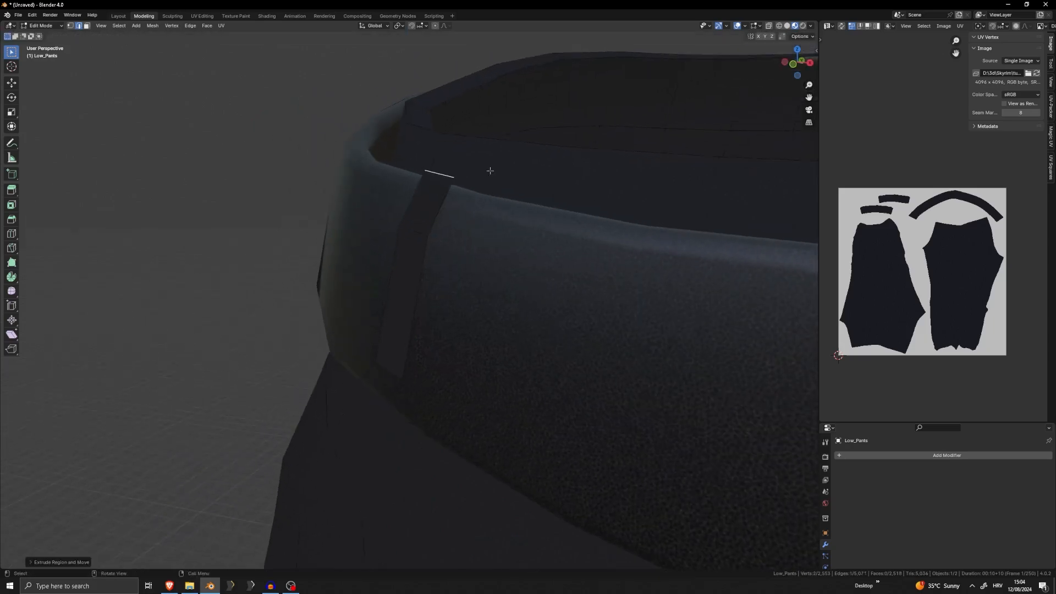
middle_drag(490, 170, 483, 169)
key(g)
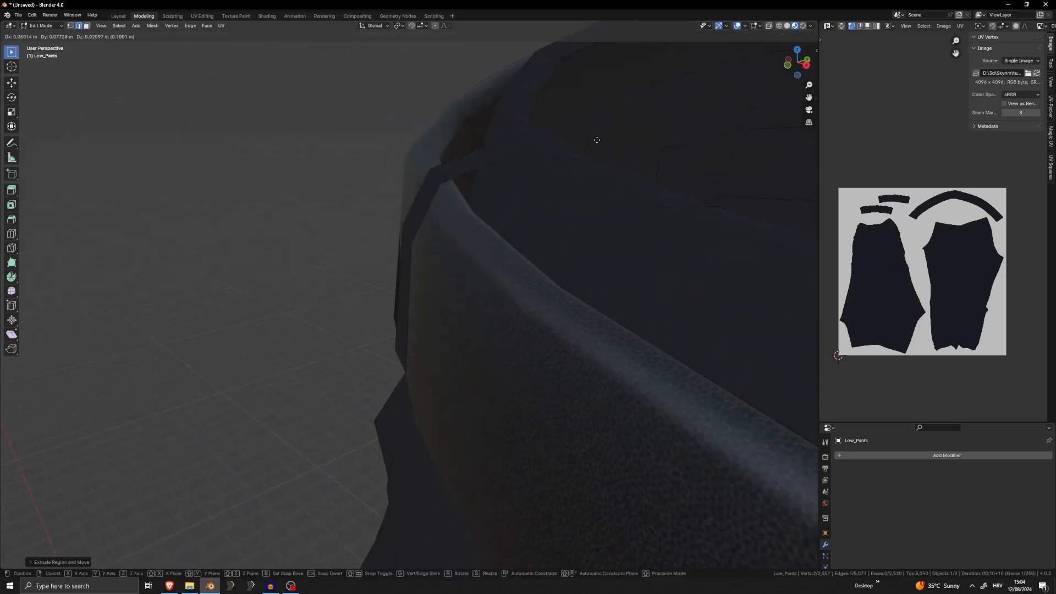
click(597, 139)
middle_drag(596, 139, 499, 192)
Extend the strip's lower edge down past the belt's bottom rim and adjust its placement
middle_drag(400, 371, 346, 407)
key(g)
click(367, 414)
key(g)
click(421, 437)
key(g)
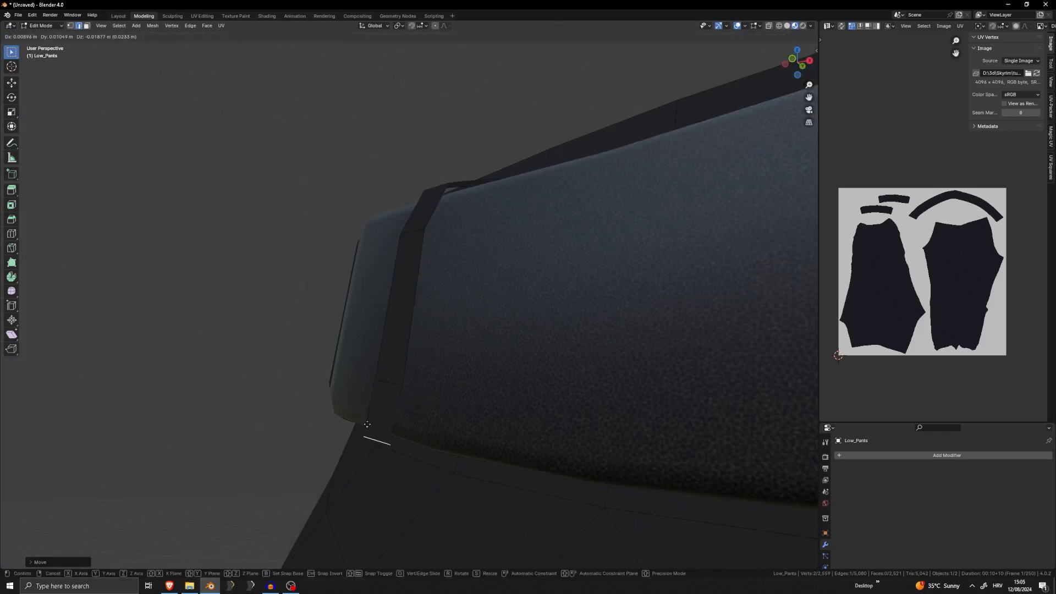
click(369, 427)
Extrude the strip's lower end underneath the belt toward the pants to finish the belt loop shape
middle_drag(427, 434, 391, 322)
key(g)
click(480, 439)
key(e)
click(435, 434)
key(e)
click(442, 429)
Separate the linked belt loop strip from the pants into its own object and select it
scroll(441, 429, down, 5)
key(l)
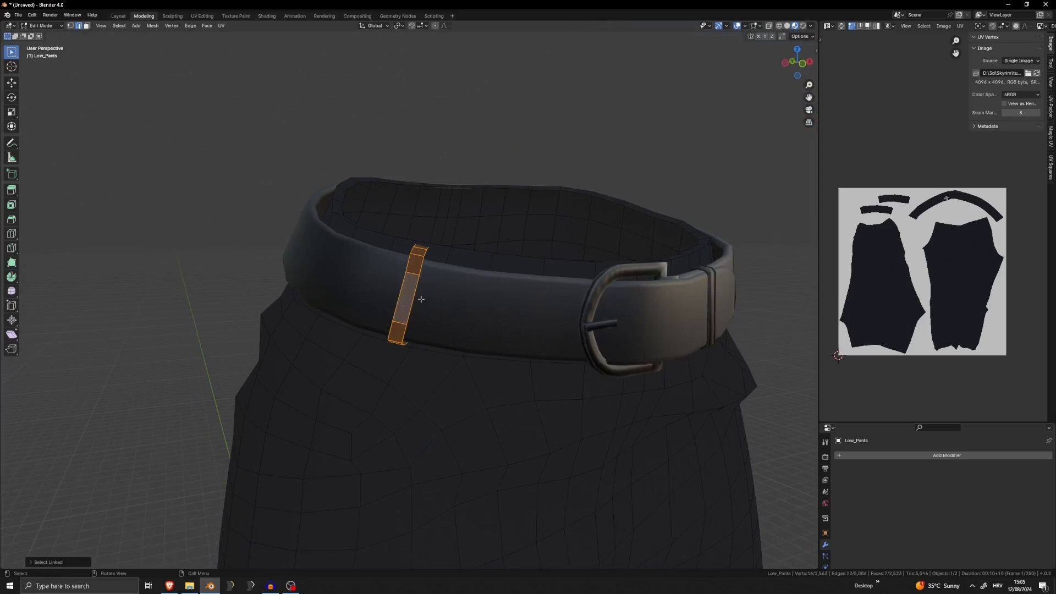
key(p)
click(413, 314)
key(Tab)
click(410, 301)
scroll(410, 301, up, 3)
middle_drag(410, 300, 507, 323)
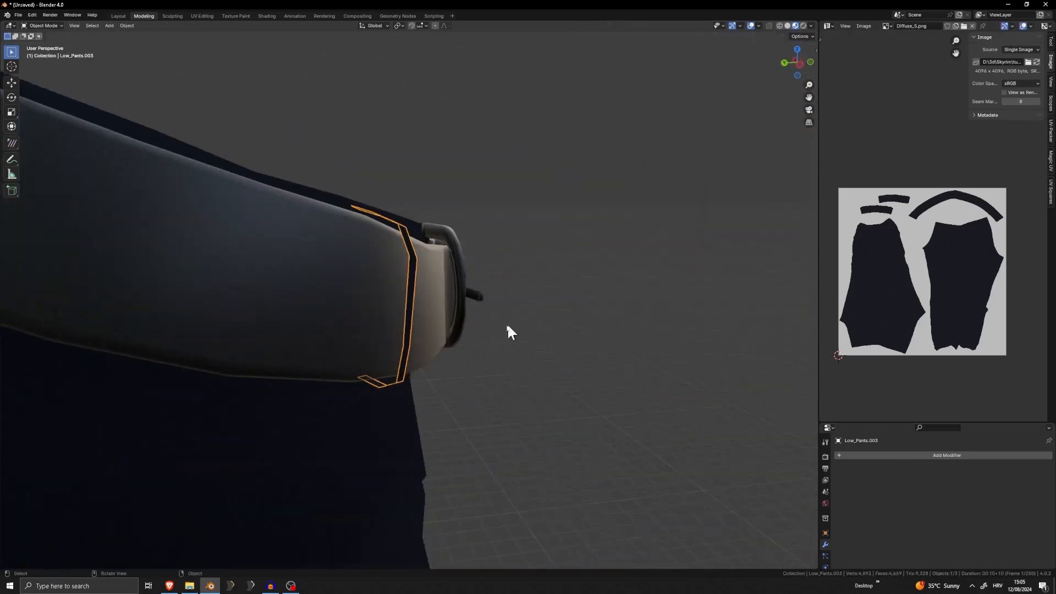
Add a Subdivision Surface modifier to the belt loop and check its mesh in Edit Mode
scroll(427, 321, up, 1)
middle_drag(430, 329, 423, 358)
click(948, 456)
text(s)
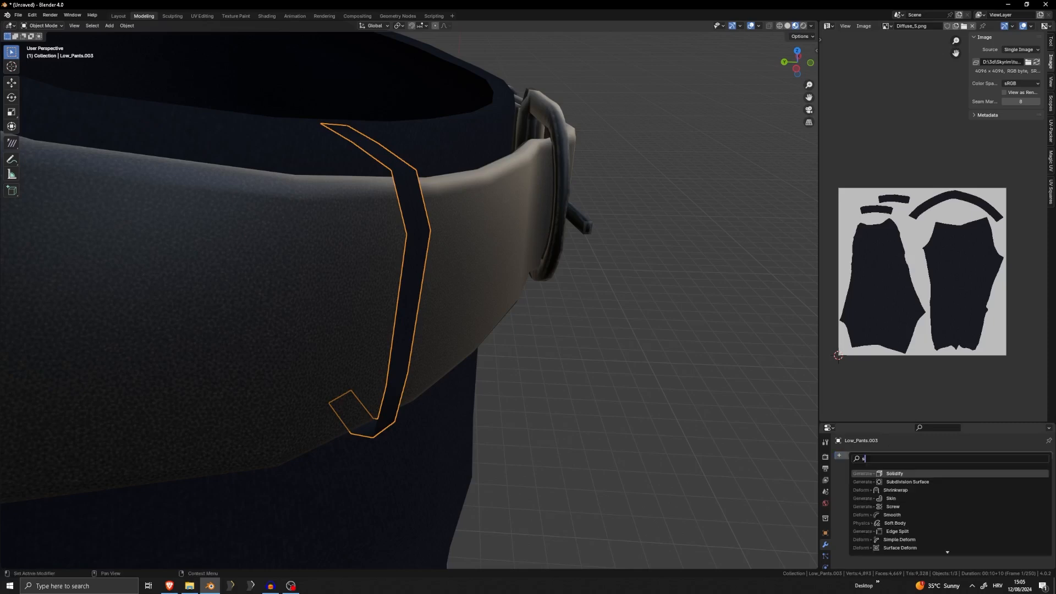
click(929, 481)
key(Tab)
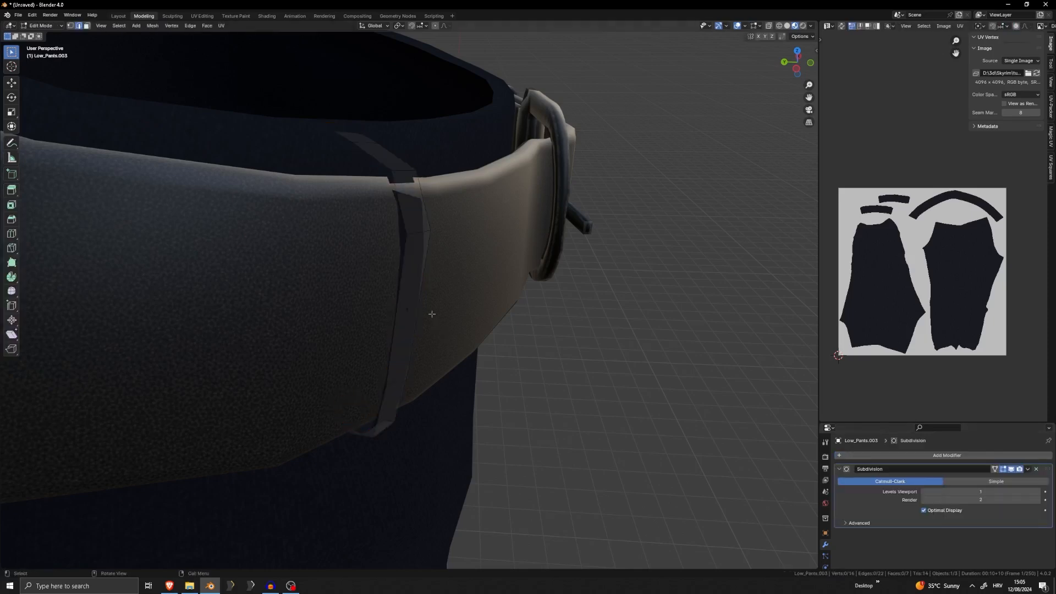
middle_drag(426, 313, 452, 329)
key(Tab)
Hide the belt with the thigh straps and the pants so only the belt loop stays in view
click(451, 323)
key(h)
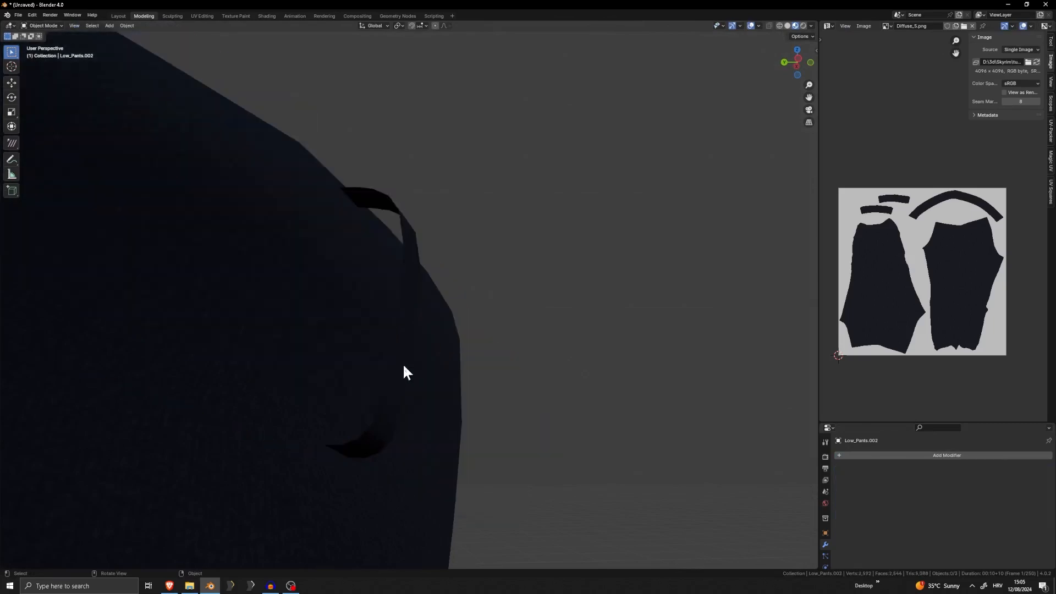
click(342, 349)
key(h)
middle_drag(343, 350, 520, 448)
middle_drag(350, 280, 449, 296)
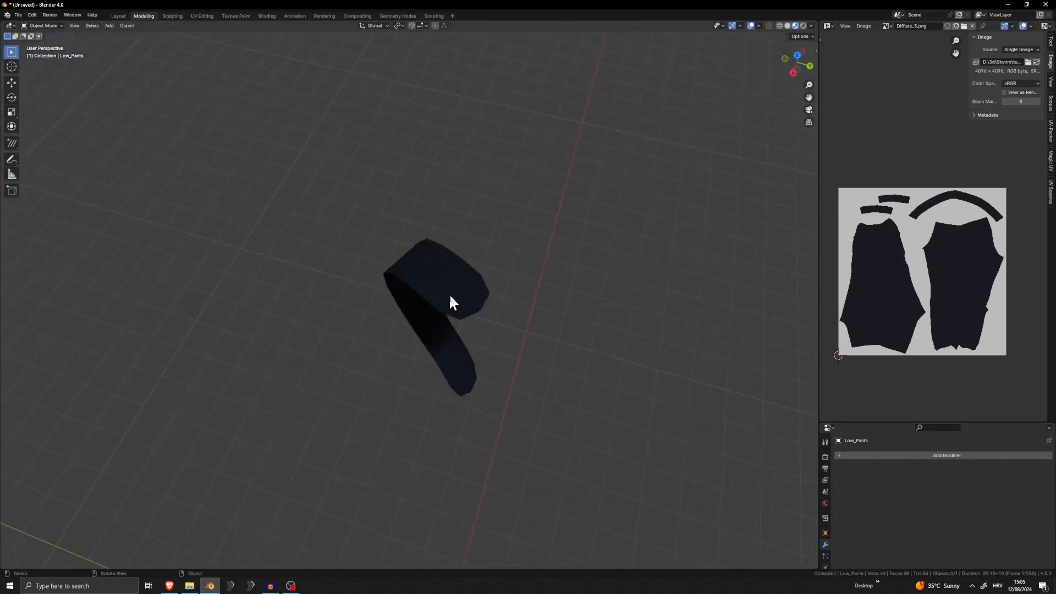
Select the belt loop's outer boundary edges and crease them
click(451, 298)
key(Tab)
middle_drag(497, 325, 542, 334)
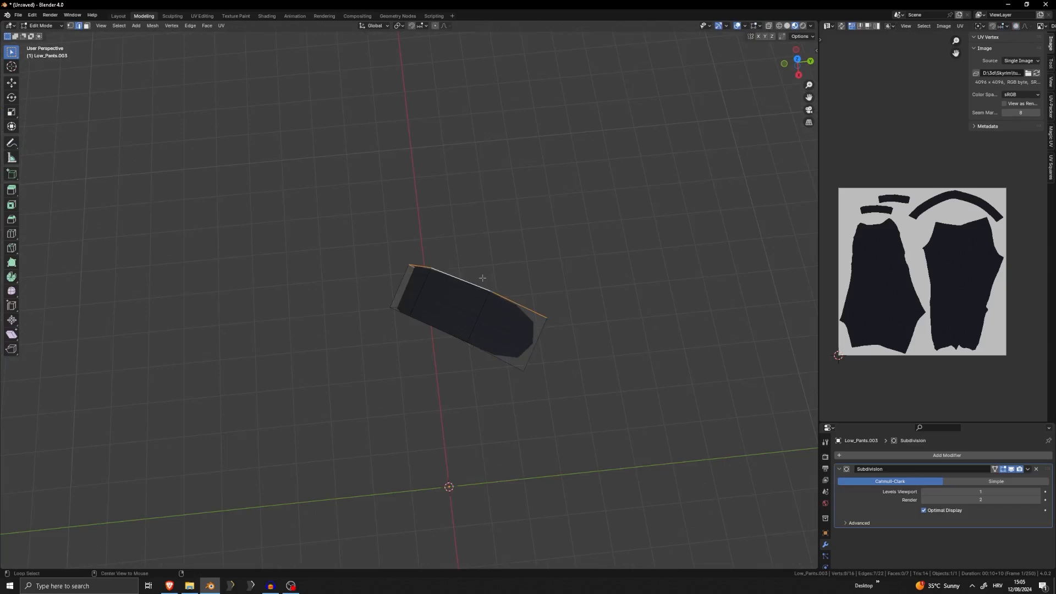
middle_drag(546, 347, 478, 417)
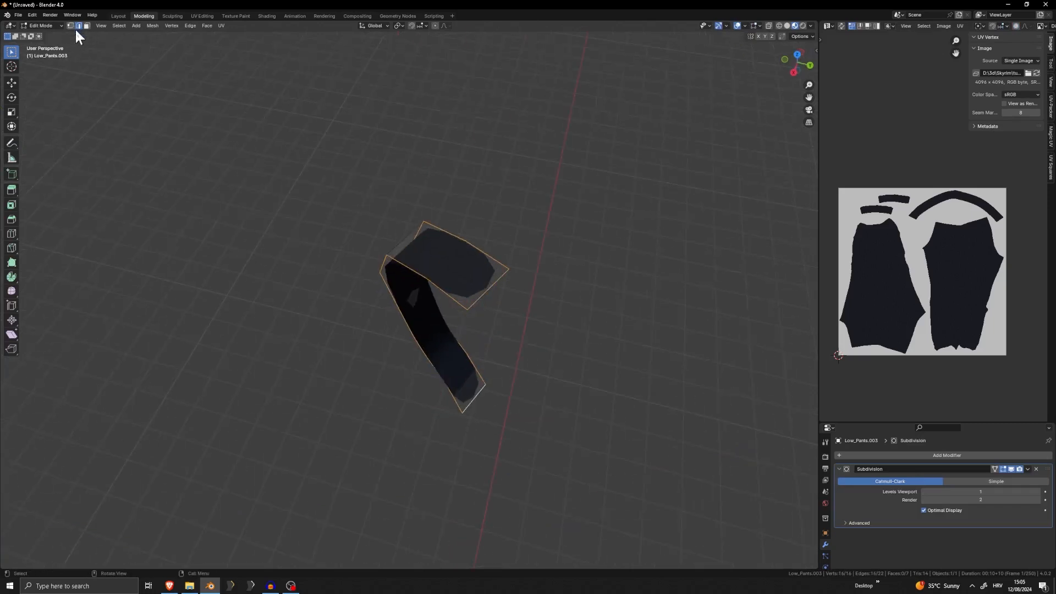
key(shift+e)
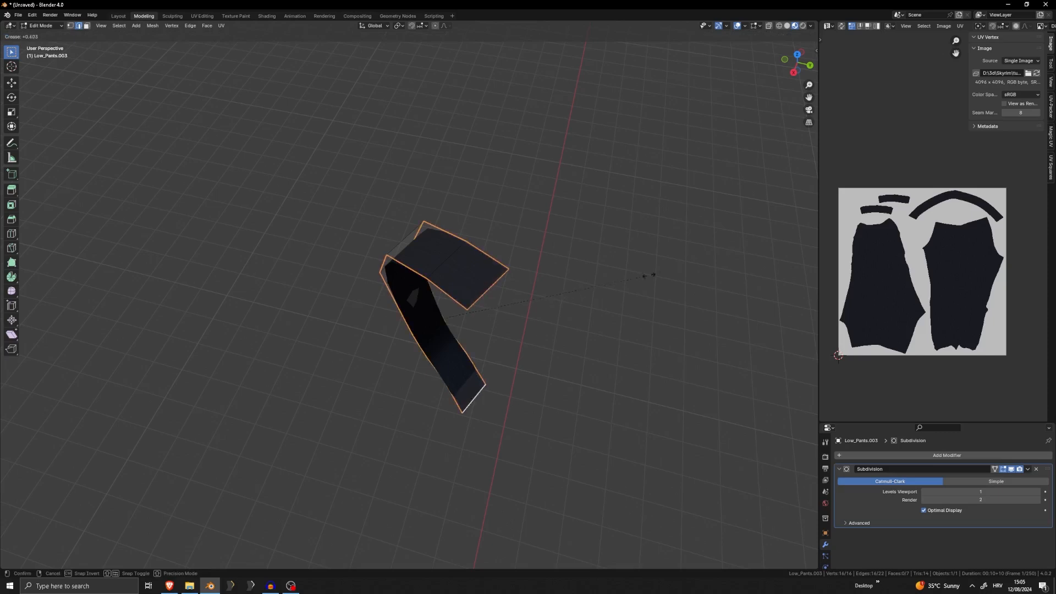
click(781, 253)
middle_drag(781, 254, 634, 203)
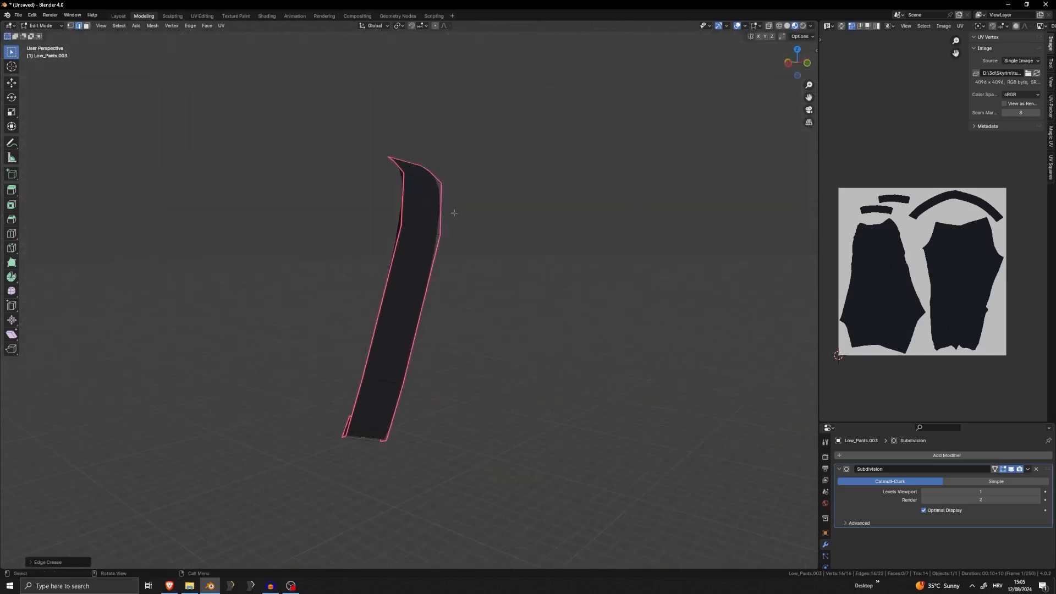
middle_drag(455, 213, 354, 219)
Apply the belt loop's Subdivision modifier and bring the hidden clothing parts back into view
middle_drag(278, 200, 473, 286)
key(Tab)
key(ctrl+a)
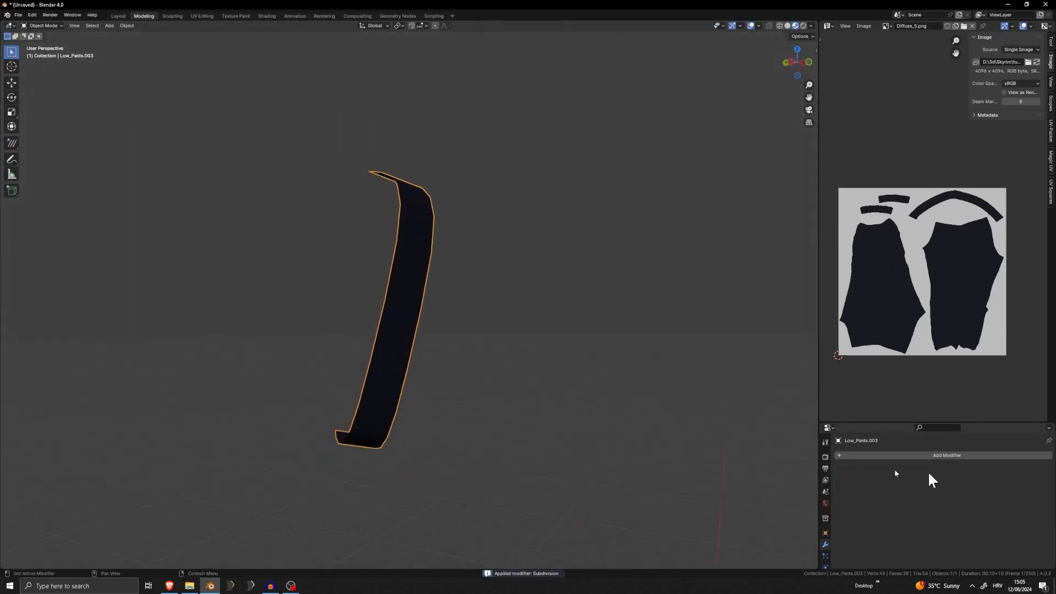
key(KP_Divide)
Dissolve the lengthwise edge loop running down the middle of the belt loop
click(400, 265)
key(Tab)
middle_drag(400, 267, 428, 336)
alt+click(427, 219)
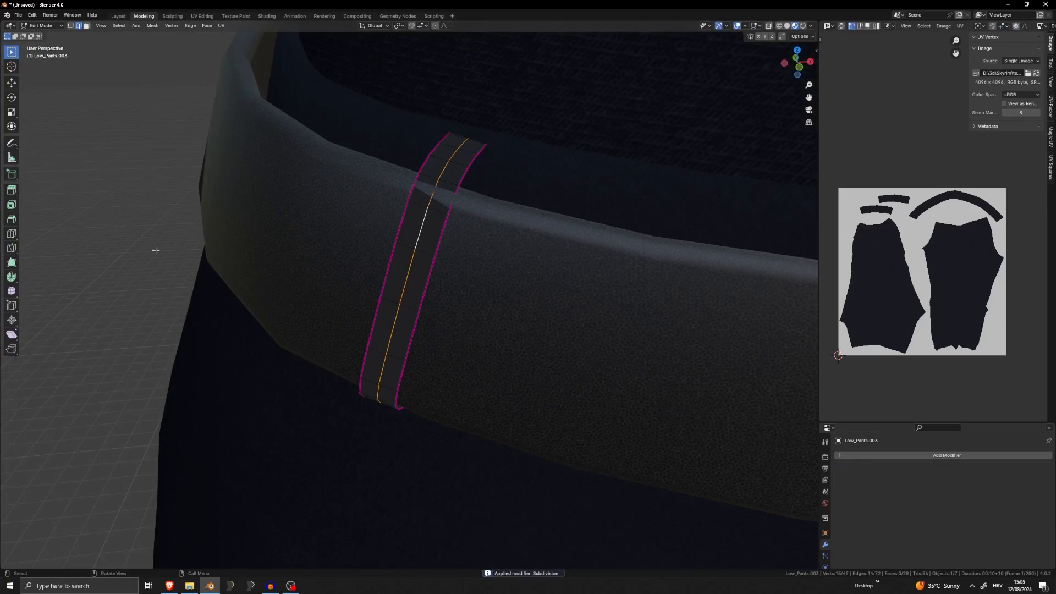
middle_drag(415, 222, 396, 277)
click(590, 215)
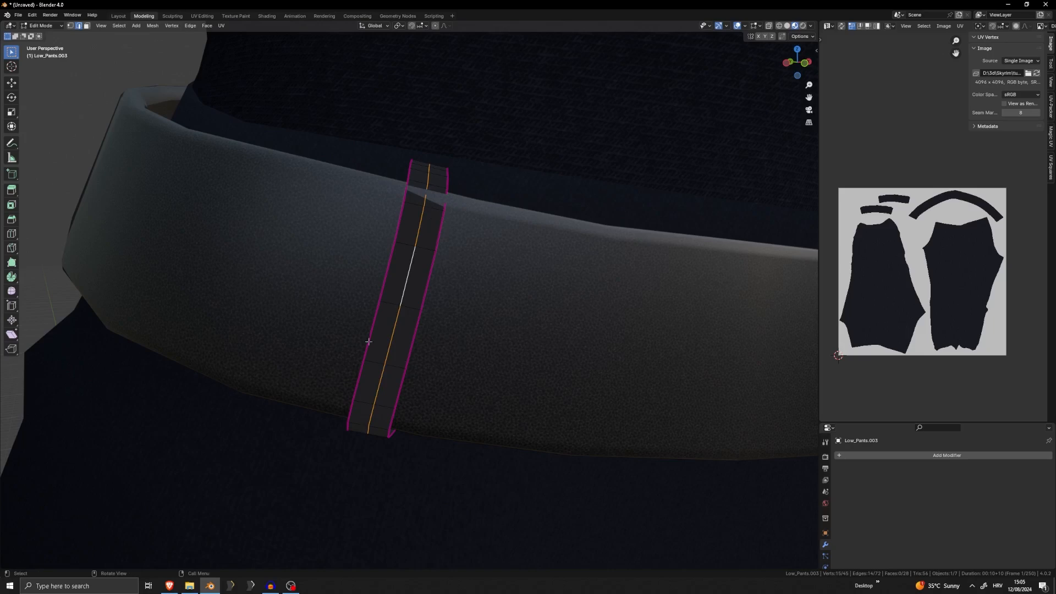
middle_drag(441, 291, 413, 236)
key(x)
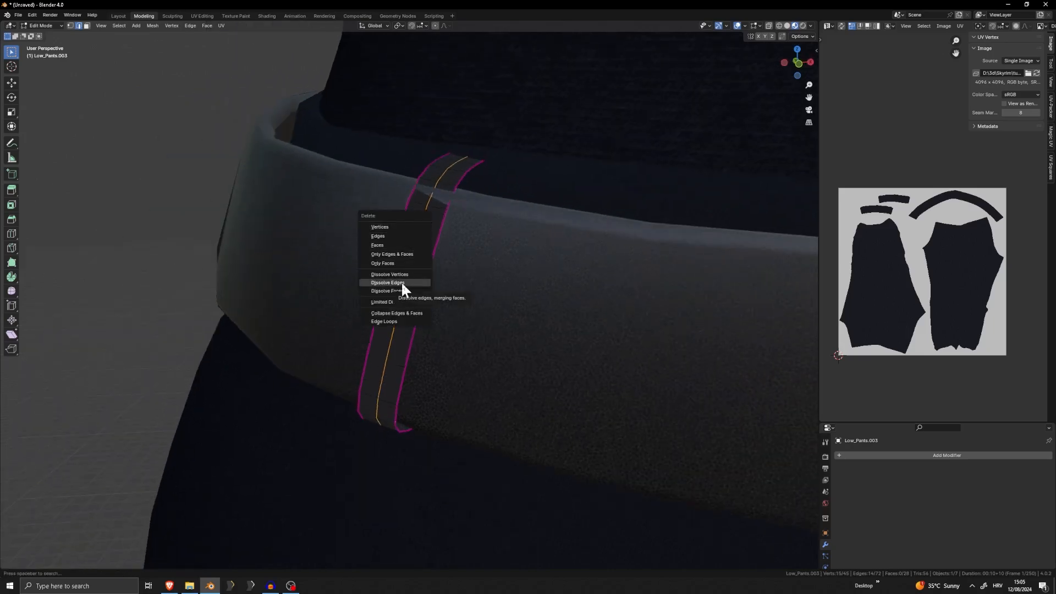
click(403, 283)
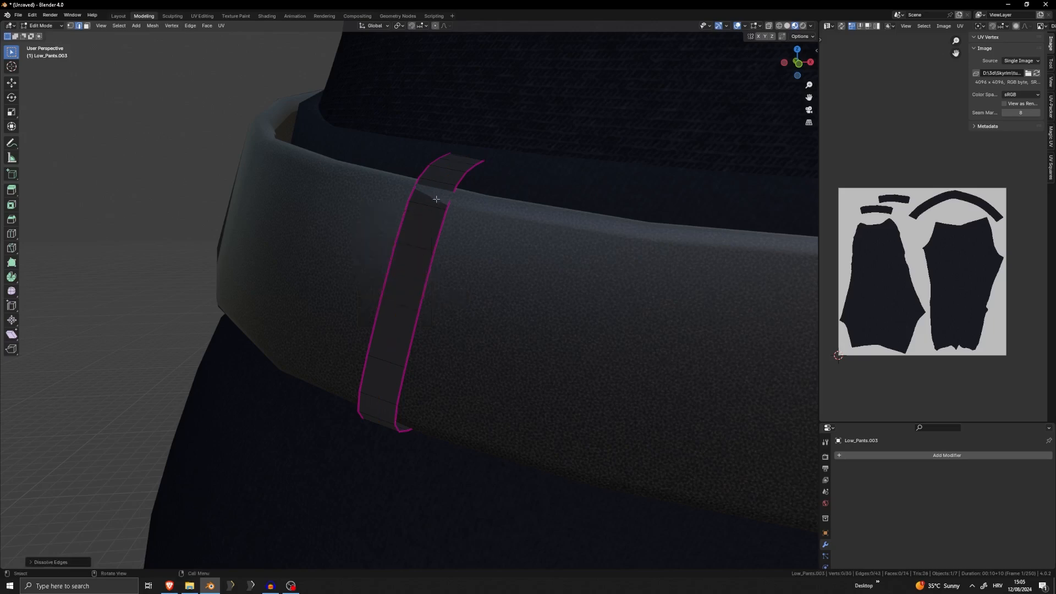
key(ctrl+r)
click(430, 191)
right_click(430, 192)
Pull the belt loop's upper cross edge outward with proportional editing so it clears the belt's top rim
middle_drag(430, 192, 537, 200)
key(g)
click(420, 173)
click(417, 192)
middle_drag(417, 192, 476, 197)
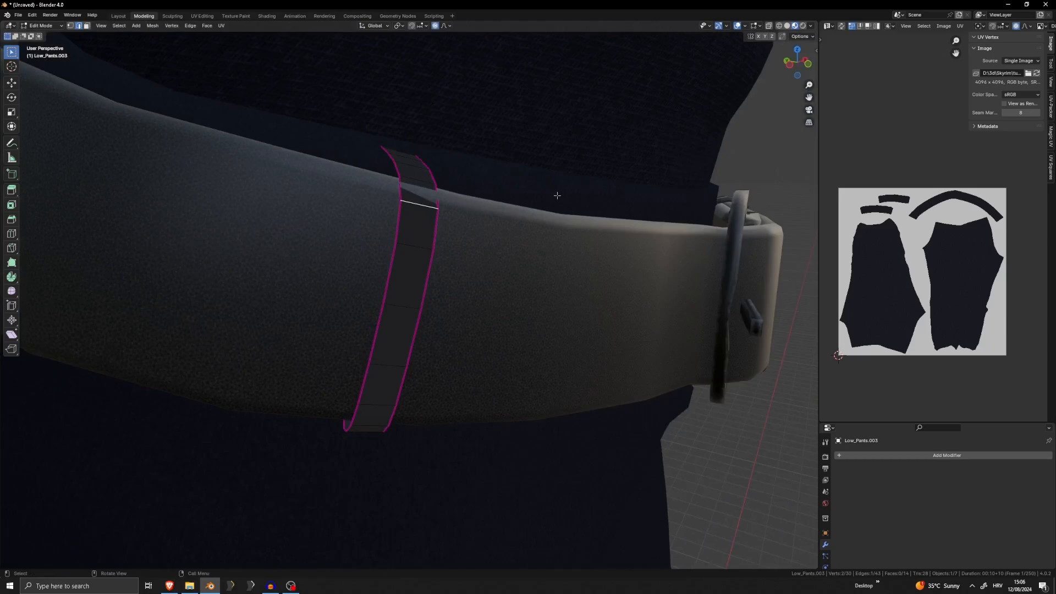
key(g)
middle_drag(557, 195, 377, 353)
click(588, 190)
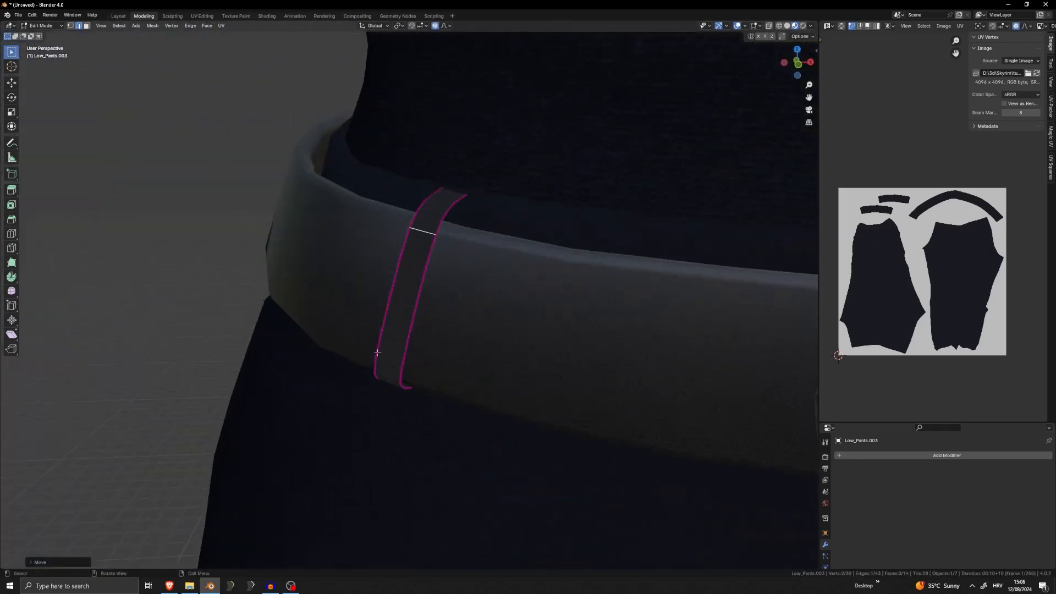
Return to Object Mode and add a Solidify modifier to the belt loop
key(Tab)
click(921, 457)
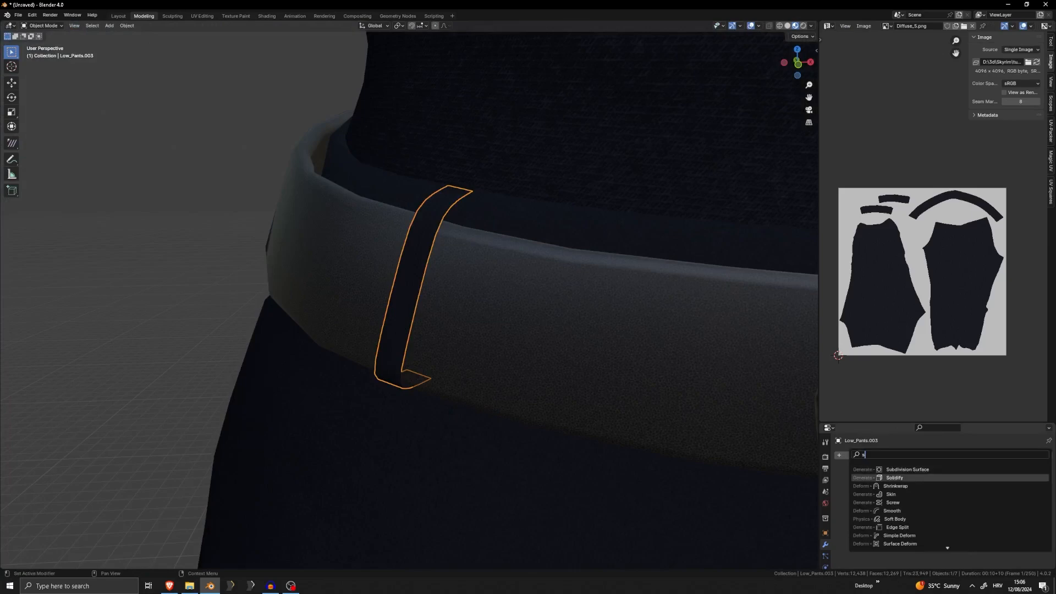
click(898, 474)
scroll(432, 204, up, 5)
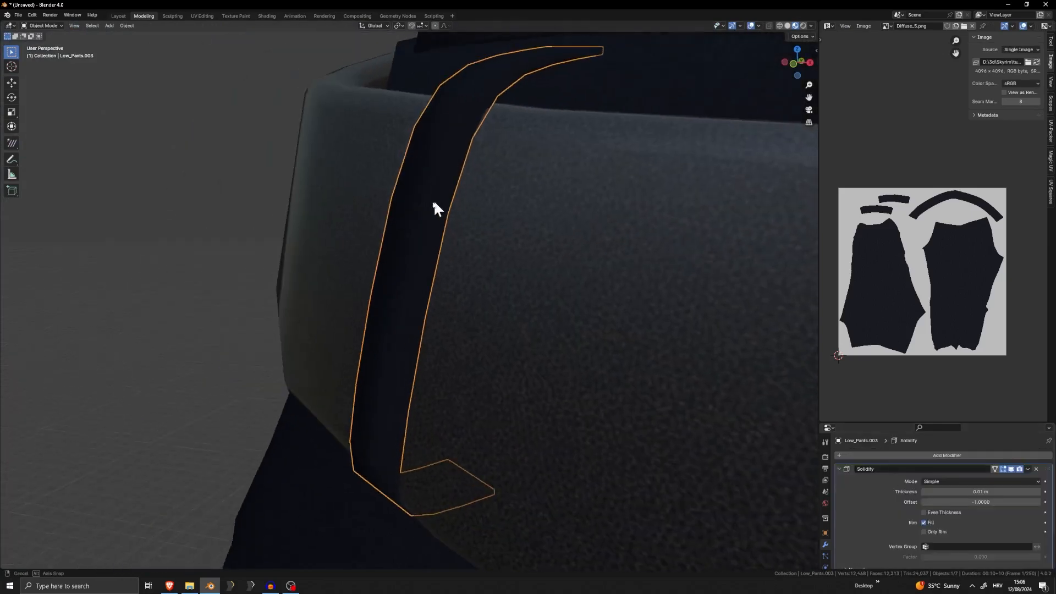
Restrict the belt loop's Solidify modifier to Only Rim and apply it
key(Tab)
click(995, 467)
shift+middle_drag(520, 421, 486, 439)
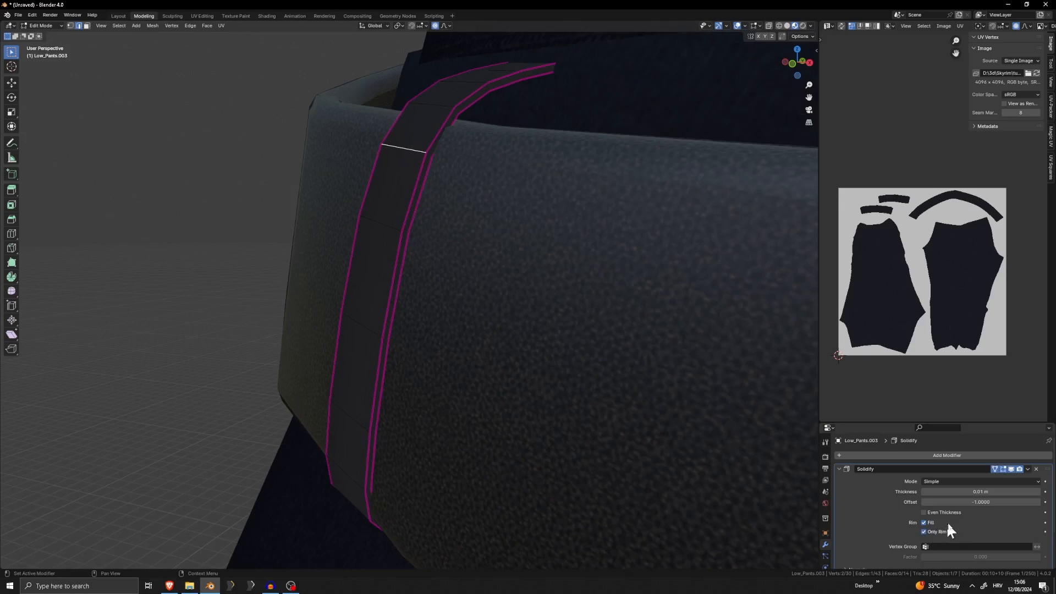
right_click(1046, 470)
right_click(1042, 470)
click(1028, 469)
key(Tab)
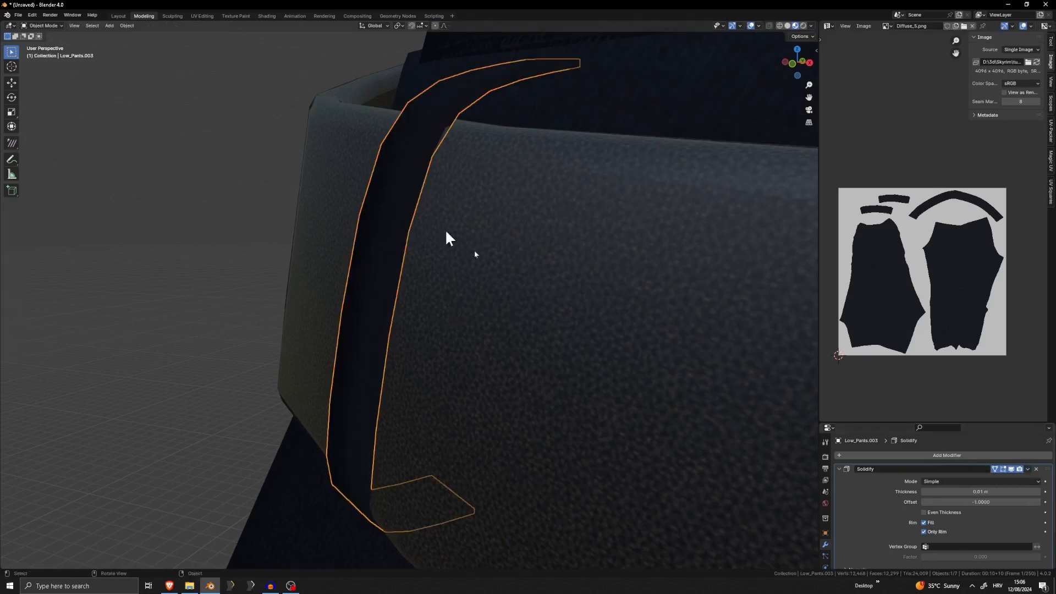
key(ctrl+x)
scroll(700, 401, down, 5)
middle_drag(429, 352, 413, 339)
Select the whole belt loop mesh in Edit Mode and unwrap it
key(Tab)
key(a)
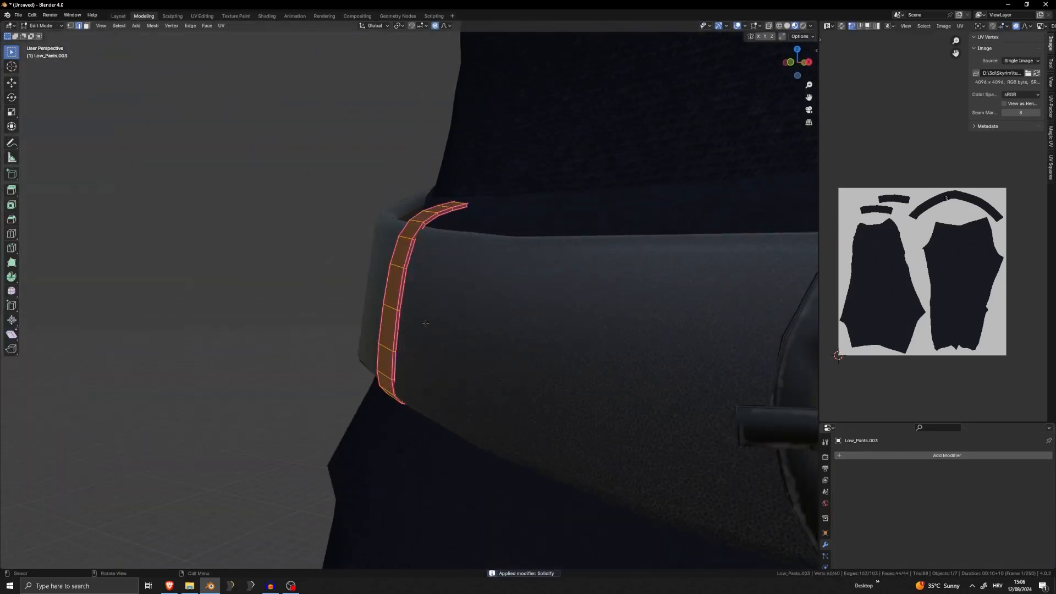
key(u)
click(425, 252)
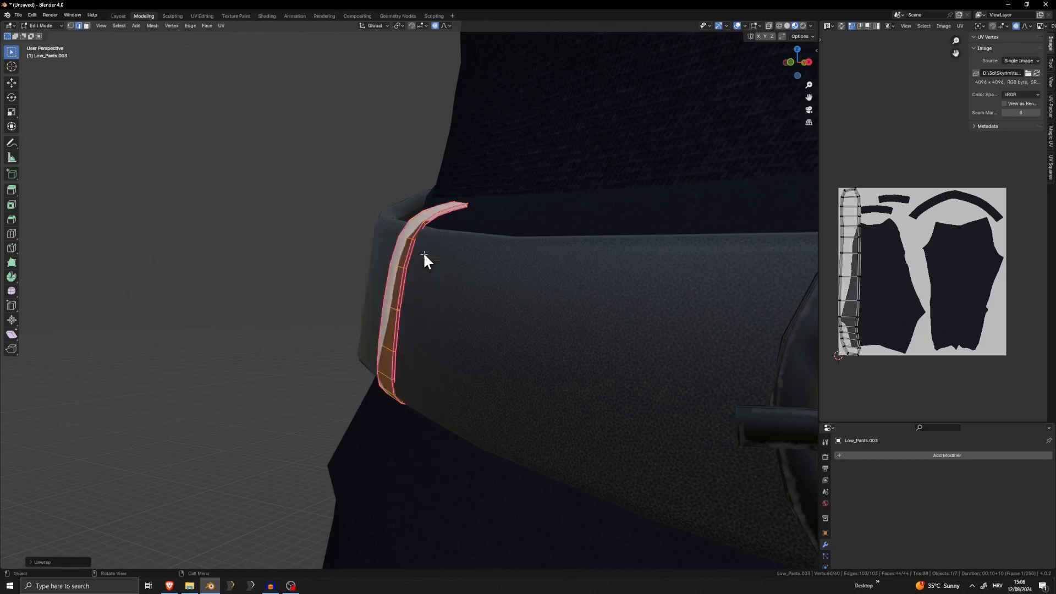
Scale the belt loop's UV island down and move it onto a dark pants-leg shape of the texture
key(a)
scroll(859, 232, up, 3)
key(s)
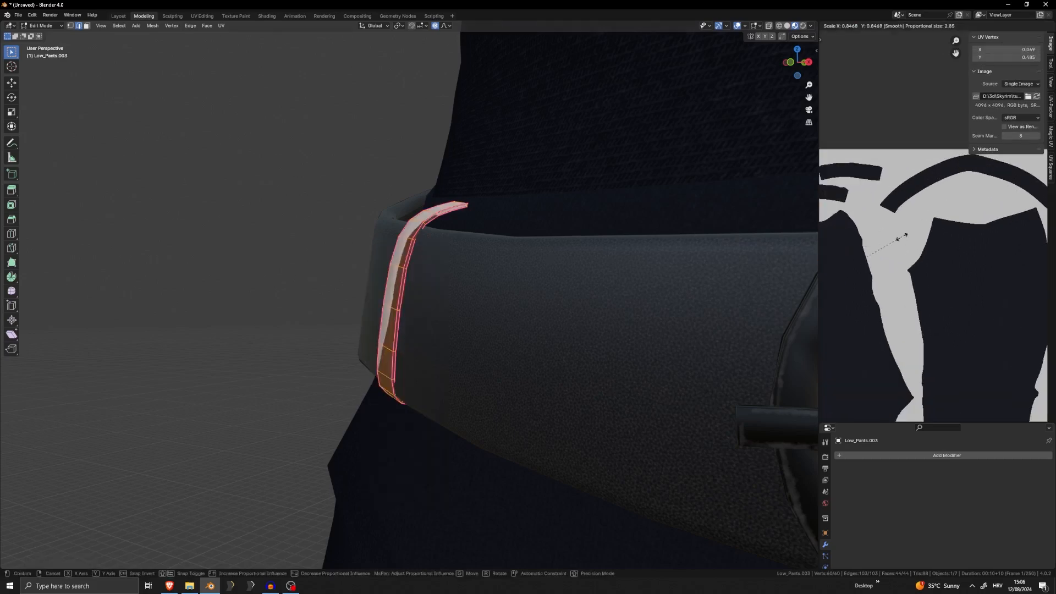
click(895, 236)
middle_drag(895, 236, 993, 211)
key(s)
click(893, 285)
Move the small UV island to the leg shape's lower end, rotate it nearly horizontal, and return to Object Mode
key(g)
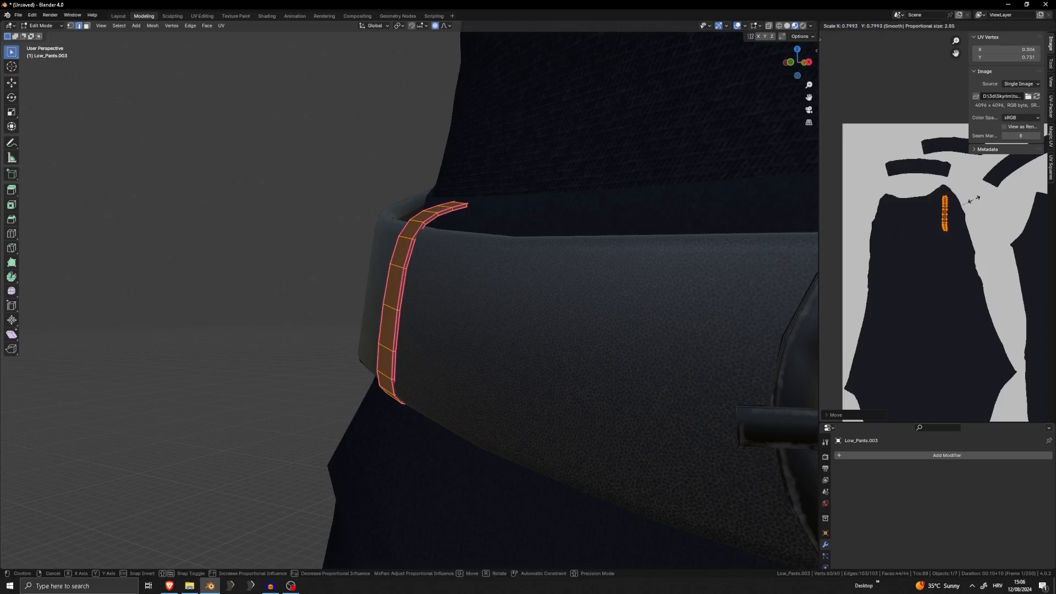
click(967, 319)
middle_drag(970, 317, 933, 201)
key(g)
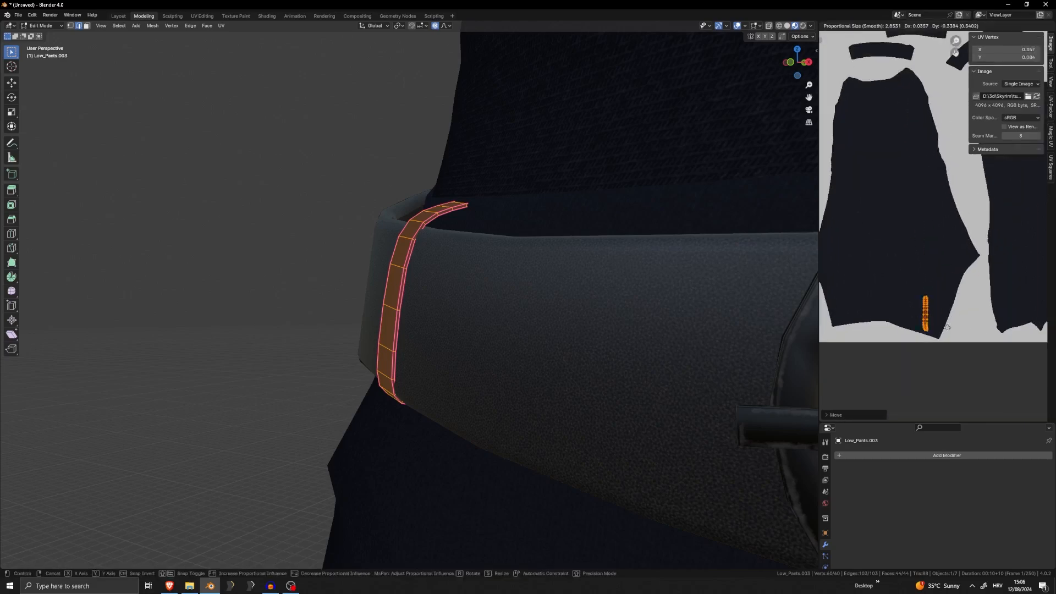
click(936, 309)
key(r)
key(Return)
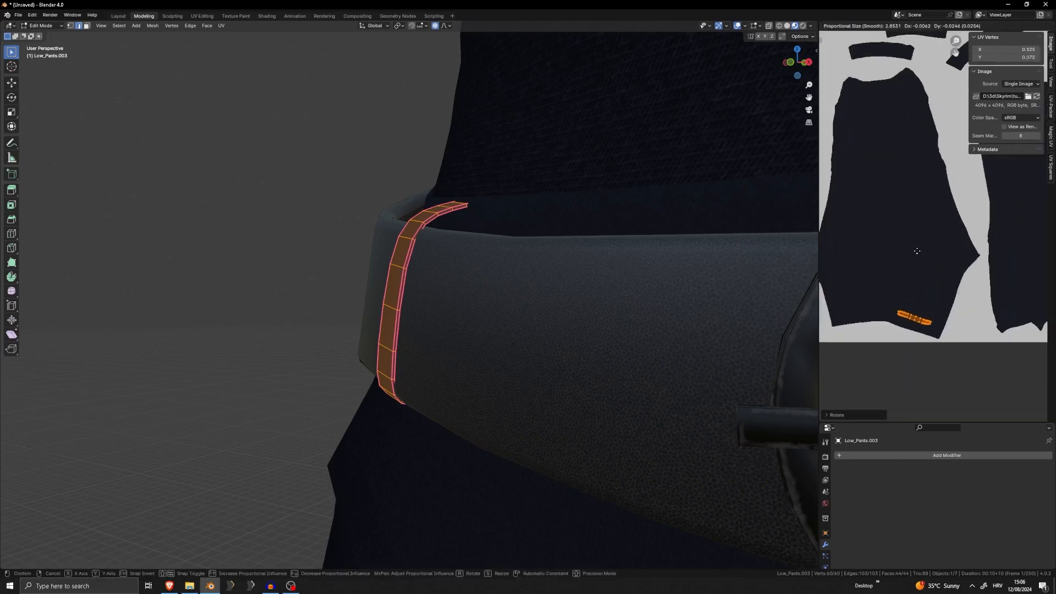
key(Tab)
scroll(470, 266, up, 5)
scroll(459, 284, down, 8)
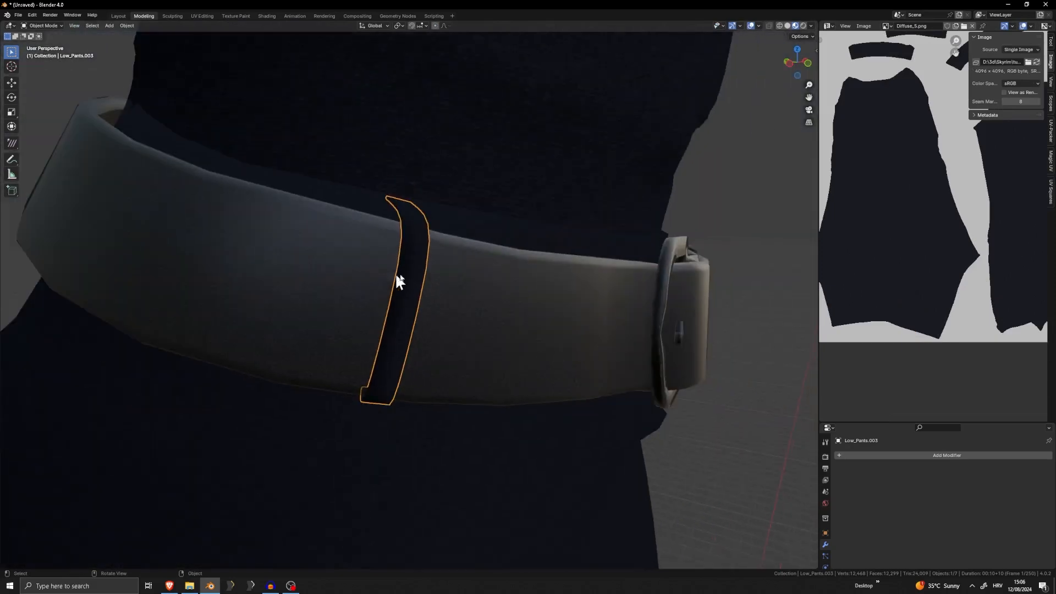
Duplicate the belt loop and place the copy farther along the belt
mouse_move(455, 255)
middle_down()
mouse_move(434, 253)
mouse_move(485, 254)
mouse_move(435, 258)
middle_up()
key(shift+d)
scroll(564, 272, up, 4)
click(558, 281)
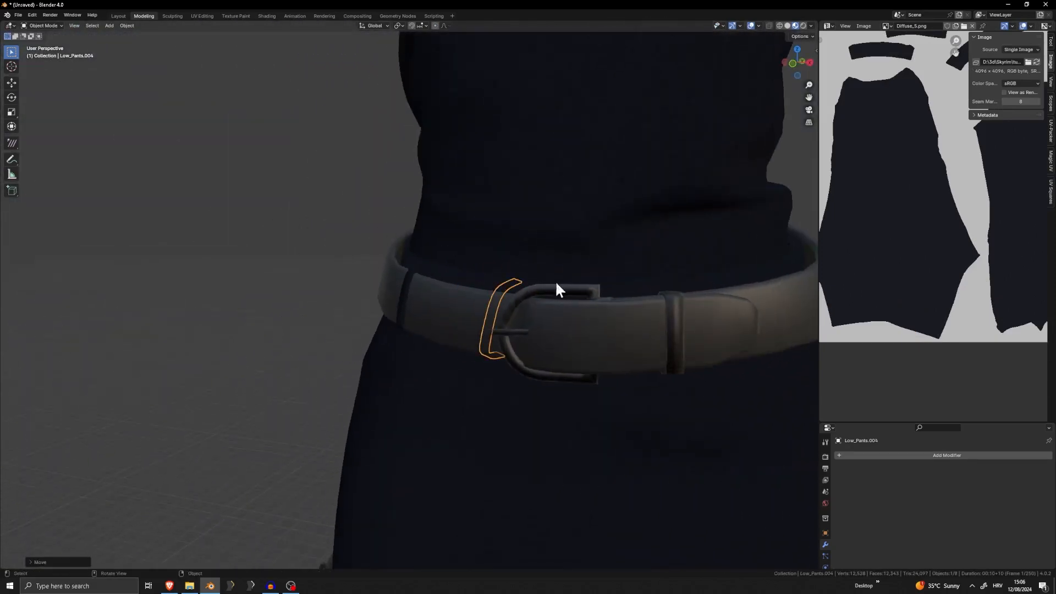
key(r)
right_click(625, 259)
Move the copied loop's mesh to the side of the belt and rotate it around the global Z axis
key(Tab)
middle_drag(562, 267, 495, 242)
key(g)
click(349, 205)
key(r)
key(z)
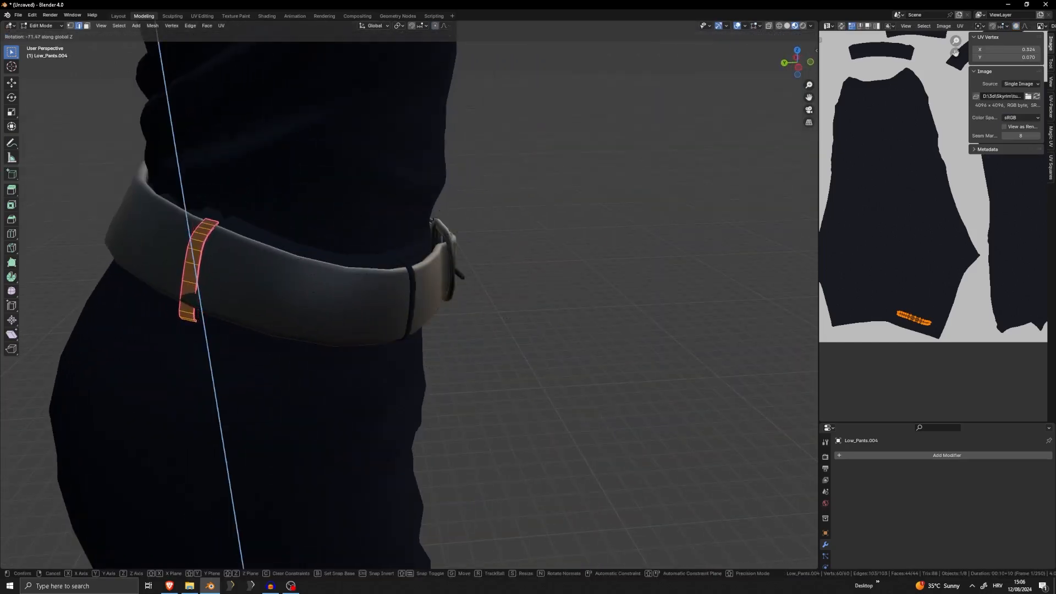
click(374, 236)
Adjust the side loop's tilt and position so it follows the belt's slope at the hip
middle_drag(374, 236, 341, 220)
key(r)
click(352, 222)
key(g)
click(366, 220)
key(r)
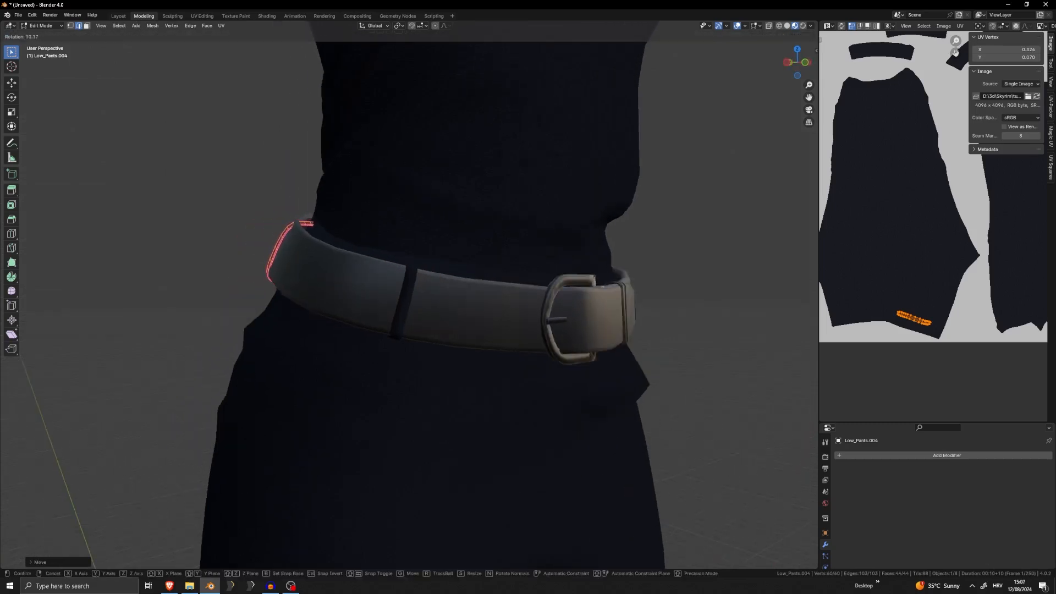
click(344, 217)
Raise the side loop's upper cross edge with proportional editing so the loop wraps over the belt's rim
click(292, 223)
middle_drag(319, 218, 329, 198)
key(g)
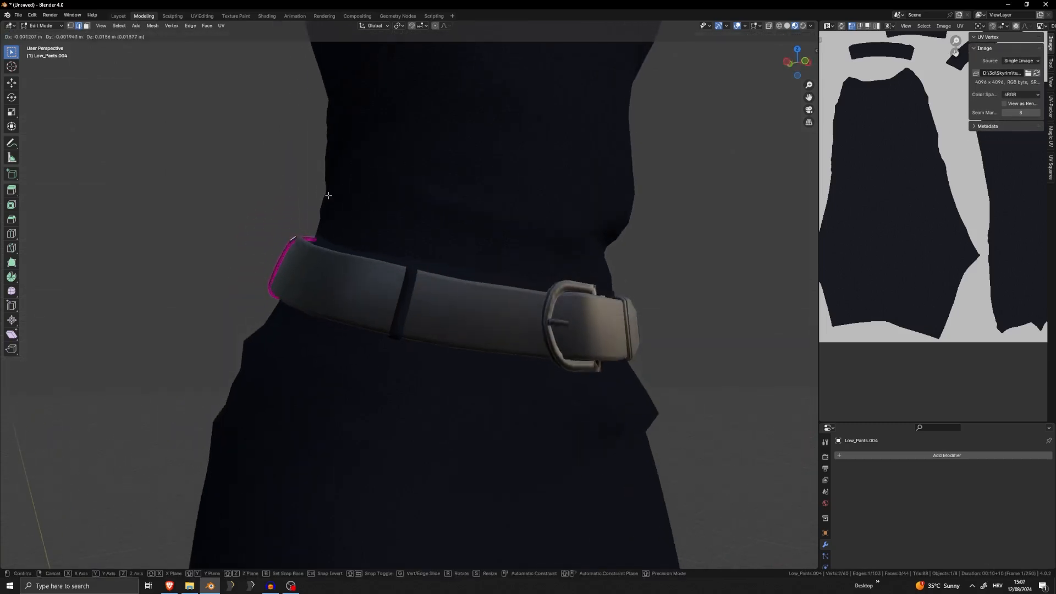
click(327, 197)
key(g)
scroll(332, 197, up, 6)
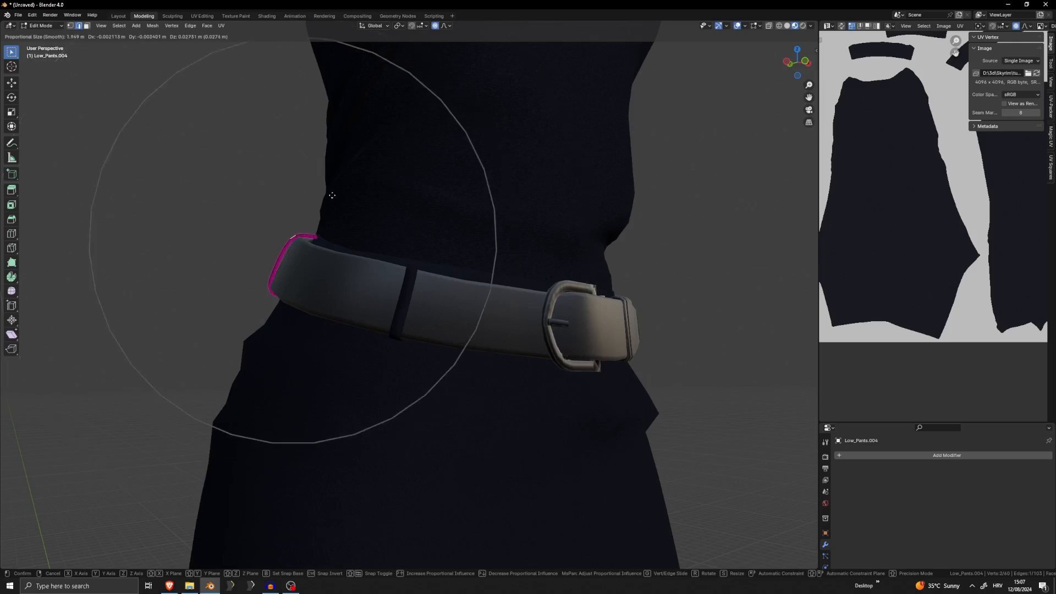
click(332, 196)
middle_drag(332, 196, 379, 216)
middle_drag(185, 267, 357, 275)
key(g)
click(436, 279)
Return to Object Mode and join the two belt loops into one object
scroll(348, 283, down, 6)
key(Tab)
key(Tab)
key(Tab)
scroll(416, 261, down, 2)
right_click(407, 288)
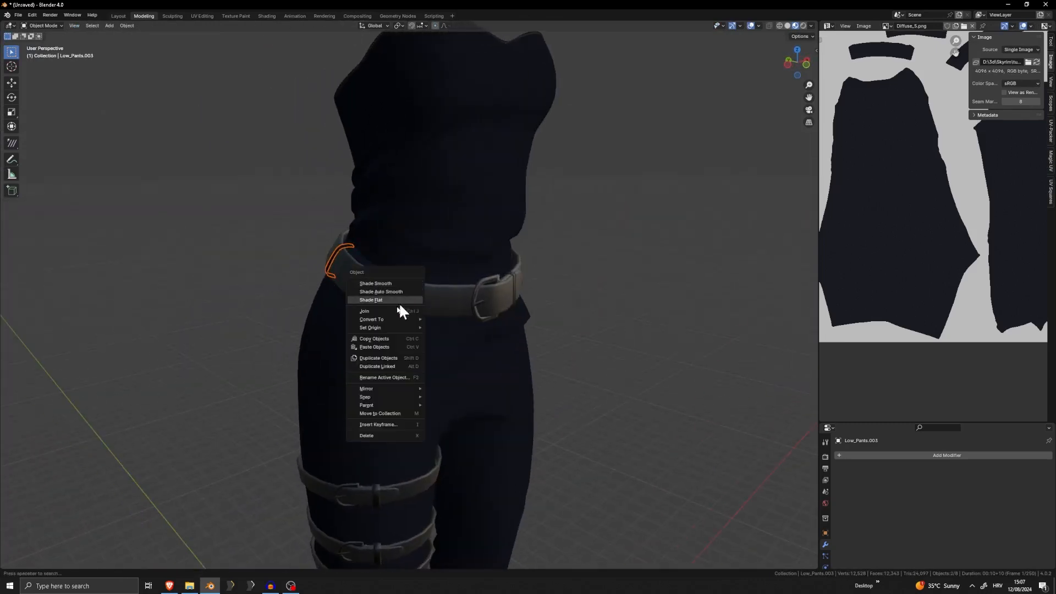
click(384, 313)
middle_drag(384, 313, 517, 300)
Duplicate the linked side loop mesh onto the back of the belt and rotate the copy around the global Z axis
key(Tab)
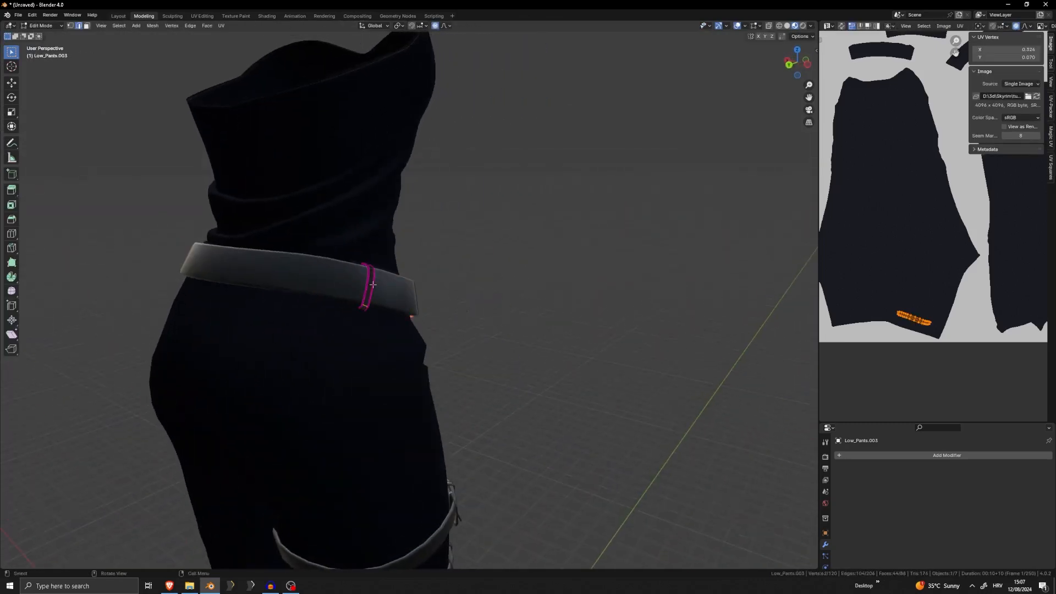
click(371, 284)
key(l)
middle_drag(372, 284, 448, 233)
key(shift+d)
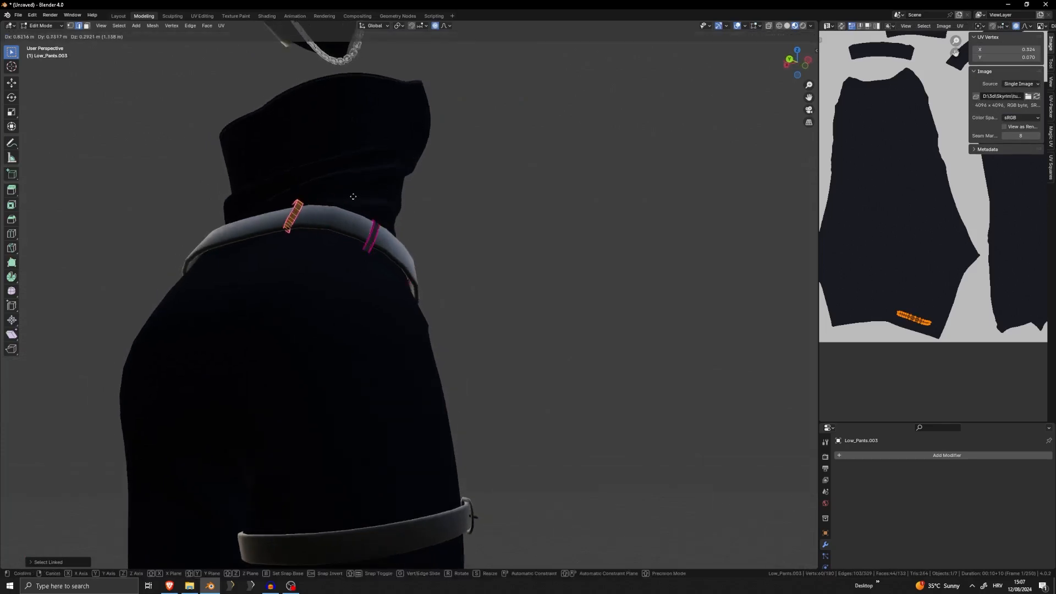
click(351, 199)
middle_drag(351, 199, 387, 241)
key(r)
key(z)
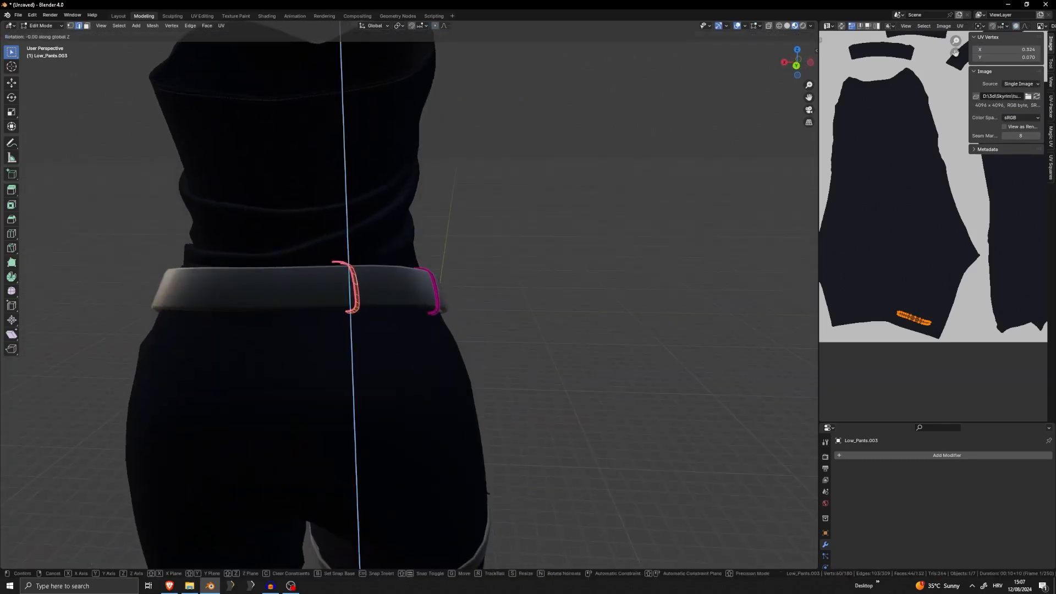
click(517, 308)
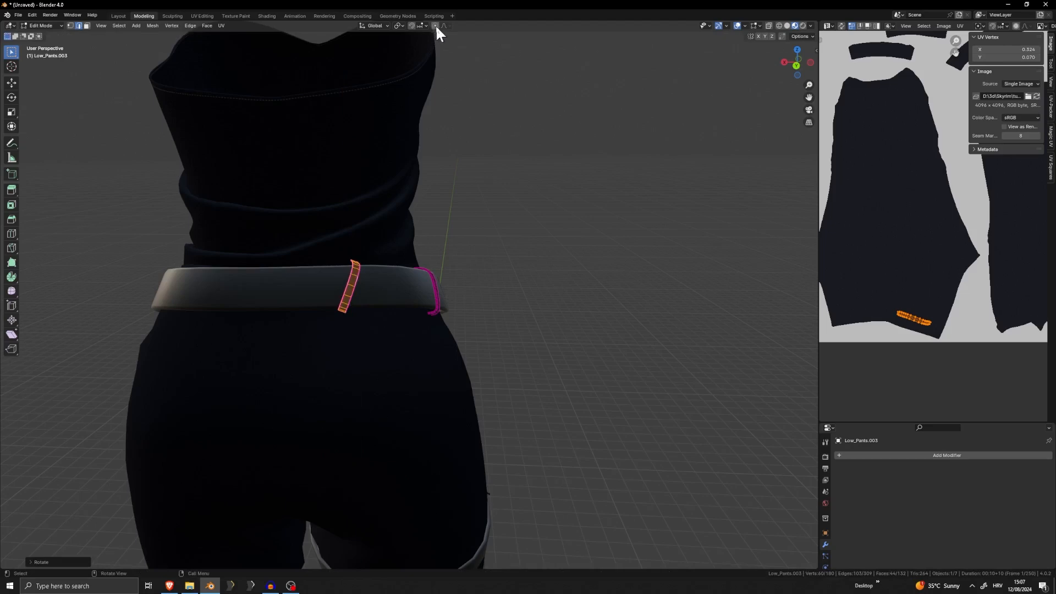
Turn the back loop around the global Z axis to face outward and slide it along the belt
middle_drag(337, 276, 478, 288)
scroll(356, 311, up, 7)
middle_drag(479, 289, 509, 283)
scroll(508, 283, down, 5)
key(r)
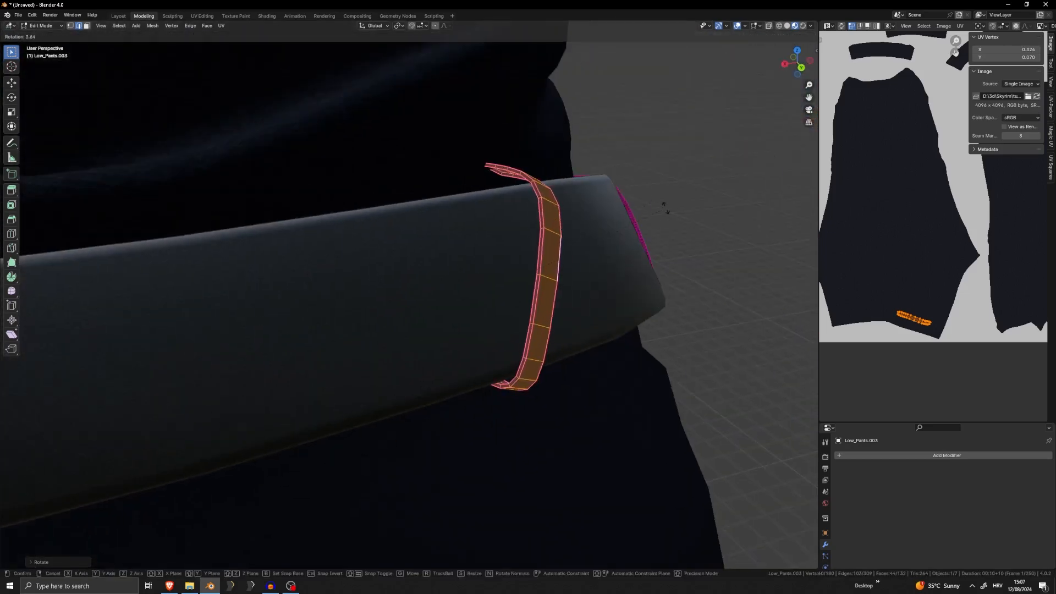
key(z)
click(616, 224)
key(g)
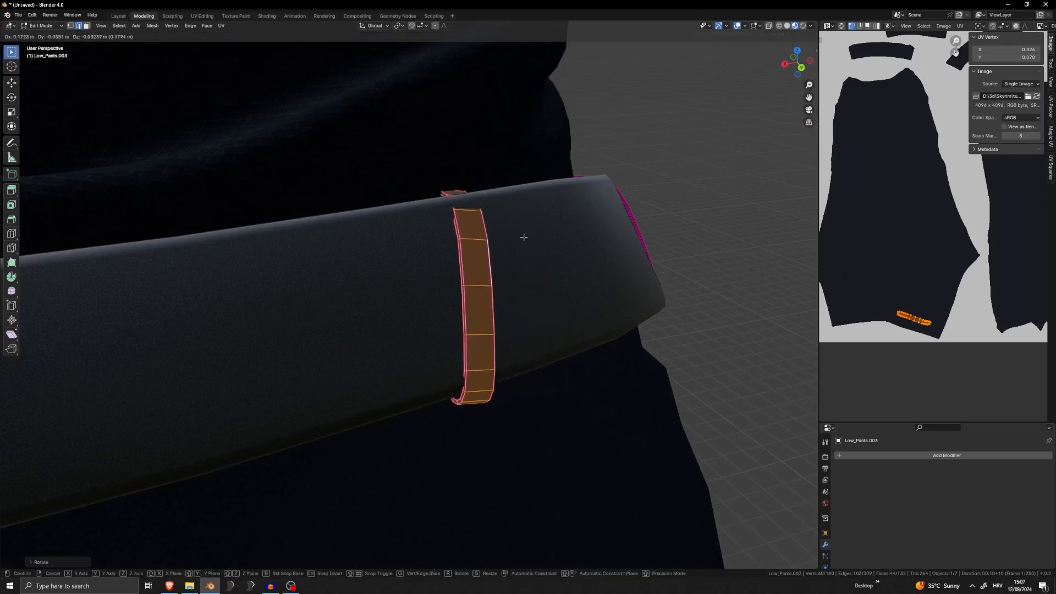
click(523, 236)
Alternate tilting and moving the back loop to align it with the belt's slope
middle_drag(524, 236, 398, 261)
key(r)
click(435, 189)
key(g)
click(424, 195)
key(r)
click(422, 177)
key(g)
click(311, 167)
Nudge and slightly rotate the back loop so it sits around the belt's surface
middle_drag(445, 85, 398, 131)
key(g)
click(385, 116)
key(g)
click(359, 127)
key(r)
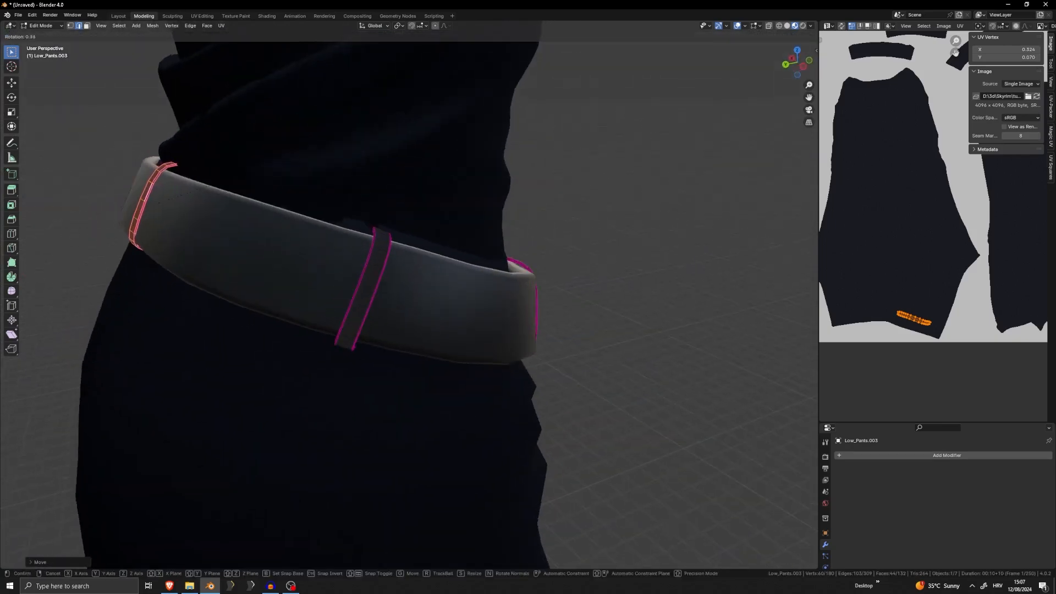
click(396, 132)
key(g)
click(394, 135)
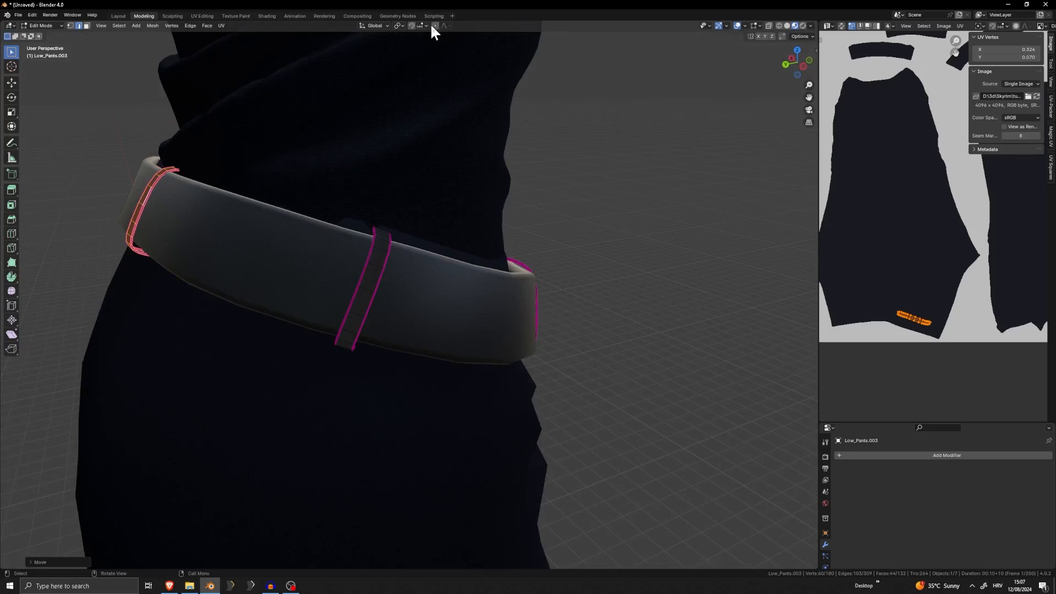
Try to duplicate the back loop and move the copy along the belt with proportional editing on
click(435, 26)
key(g)
click(282, 175)
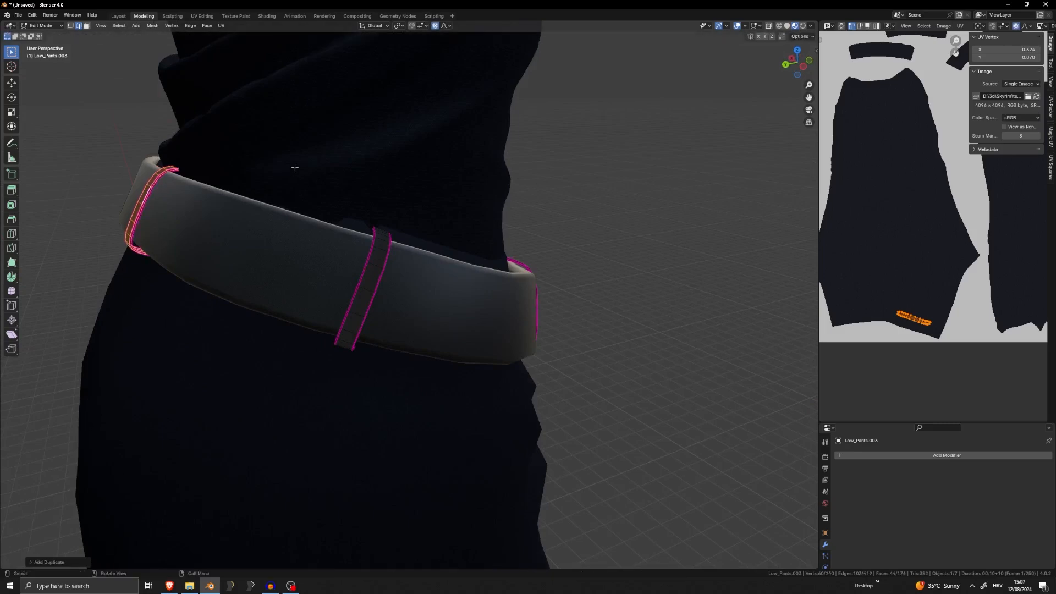
middle_drag(292, 169, 313, 182)
key(g)
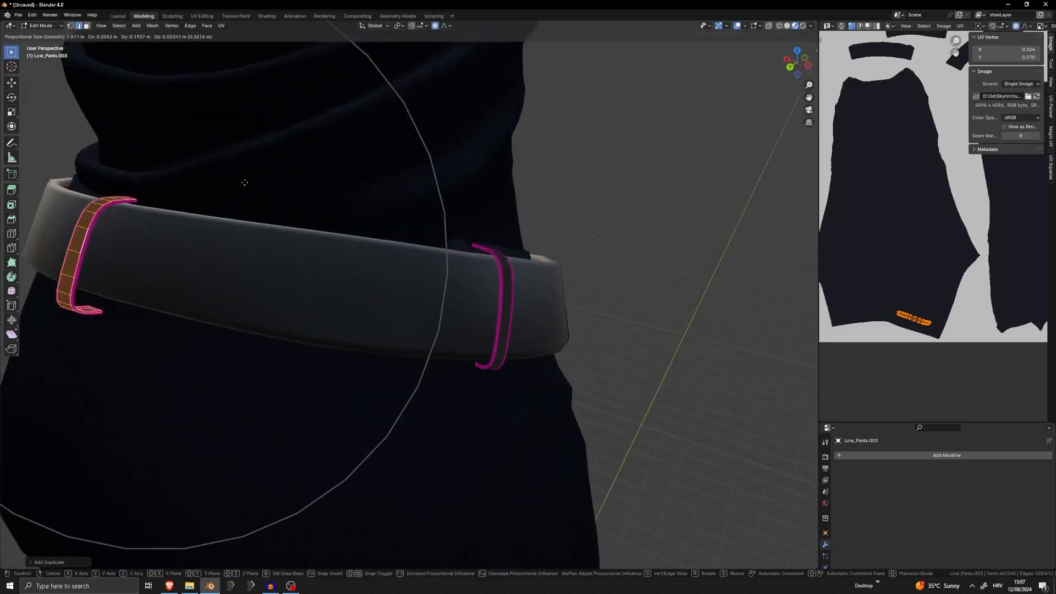
click(273, 174)
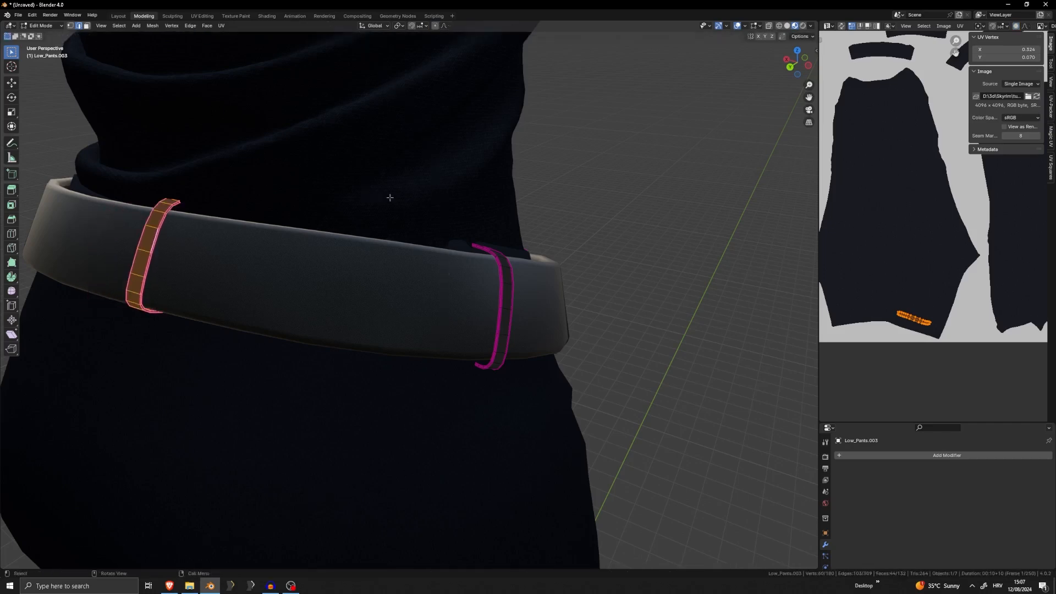
Shift the back loop slightly against the belt and leave Edit Mode
middle_drag(390, 198, 332, 198)
scroll(332, 198, down, 1)
key(g)
click(333, 204)
key(Tab)
Add a Mirror modifier to the belt loops object
scroll(451, 259, down, 3)
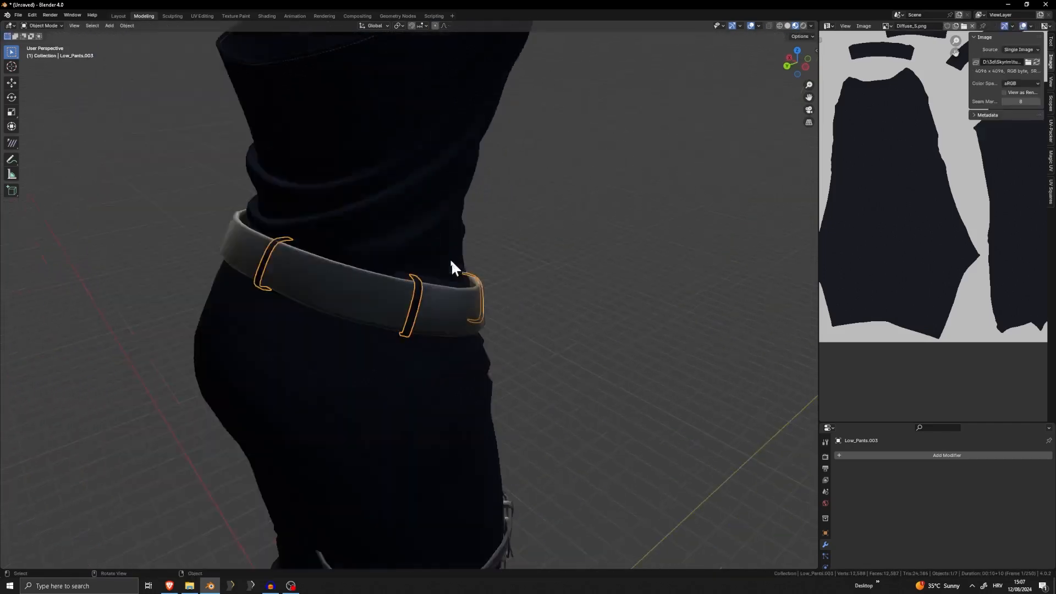
scroll(451, 259, down, 3)
middle_drag(451, 259, 408, 234)
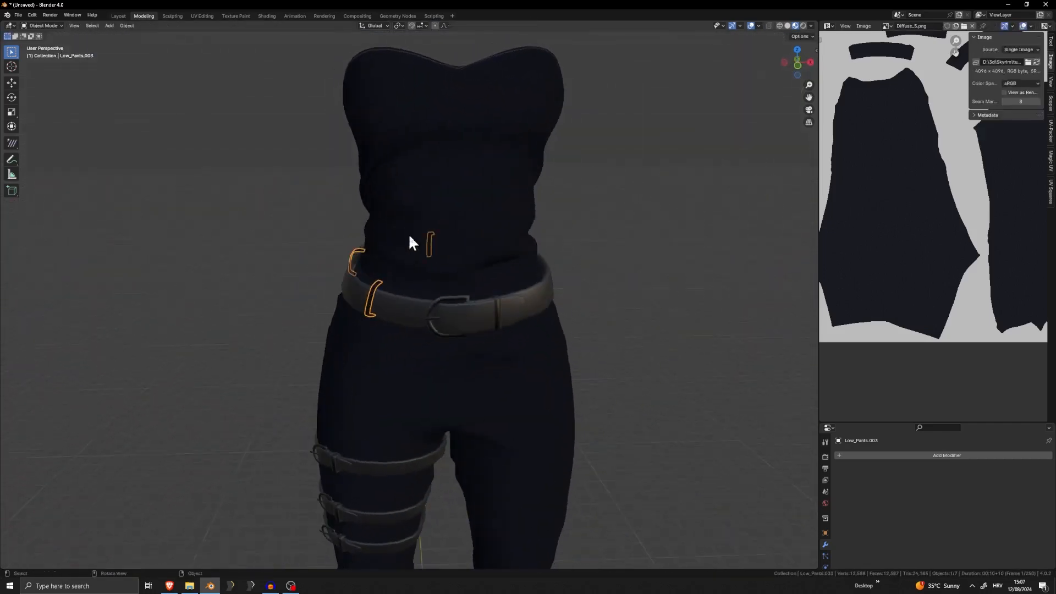
click(955, 455)
text(n)
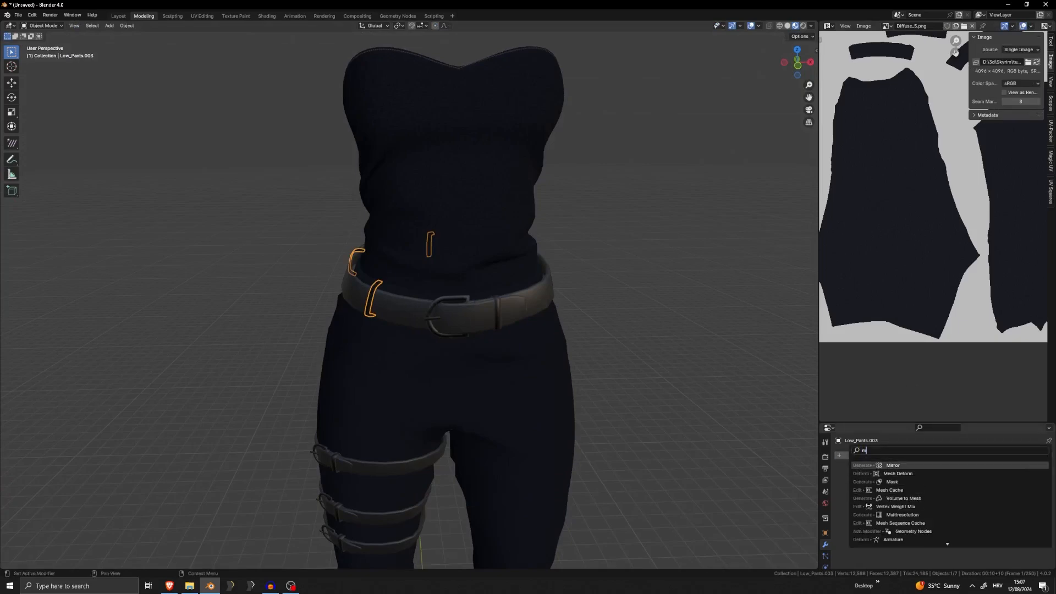
key(Return)
Set Low_Shirt.001 as the mirror object for the belt loops and apply the Mirror modifier
middle_drag(630, 347, 556, 291)
scroll(521, 318, up, 5)
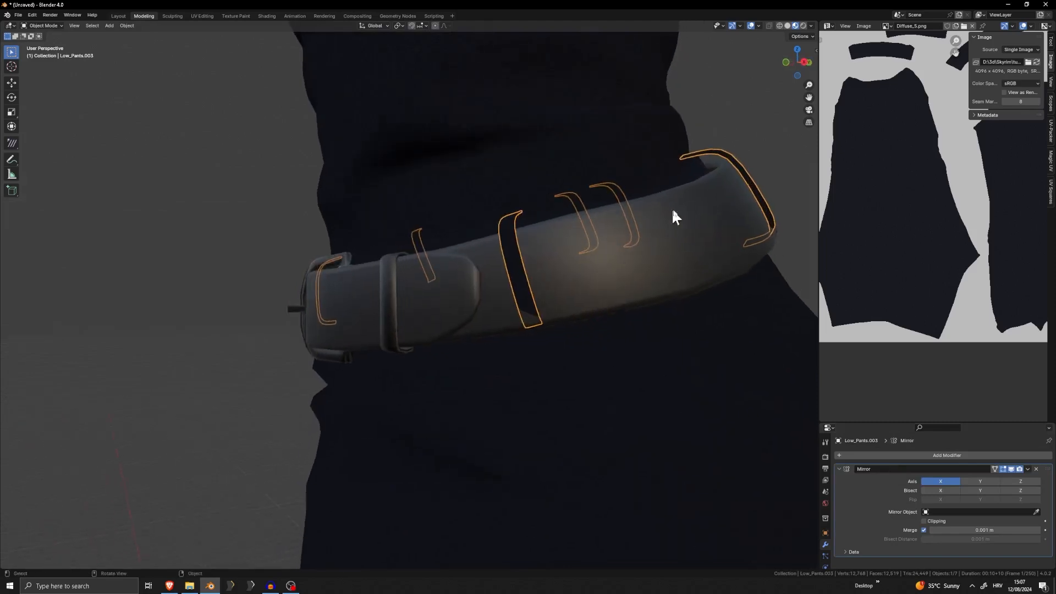
middle_drag(671, 208, 577, 243)
scroll(417, 259, down, 4)
middle_drag(417, 259, 668, 259)
scroll(556, 271, up, 2)
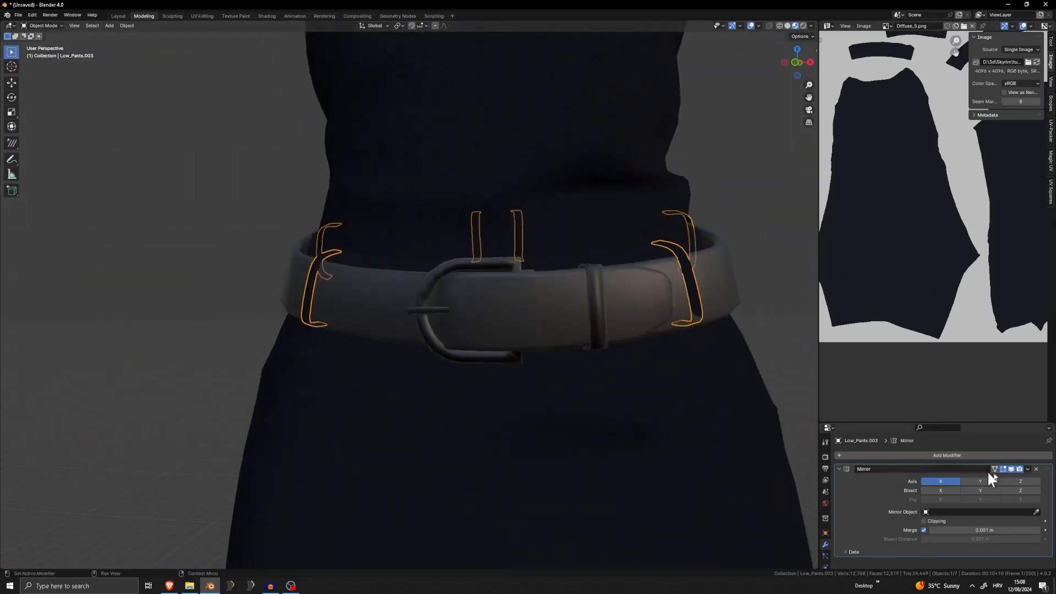
click(1036, 512)
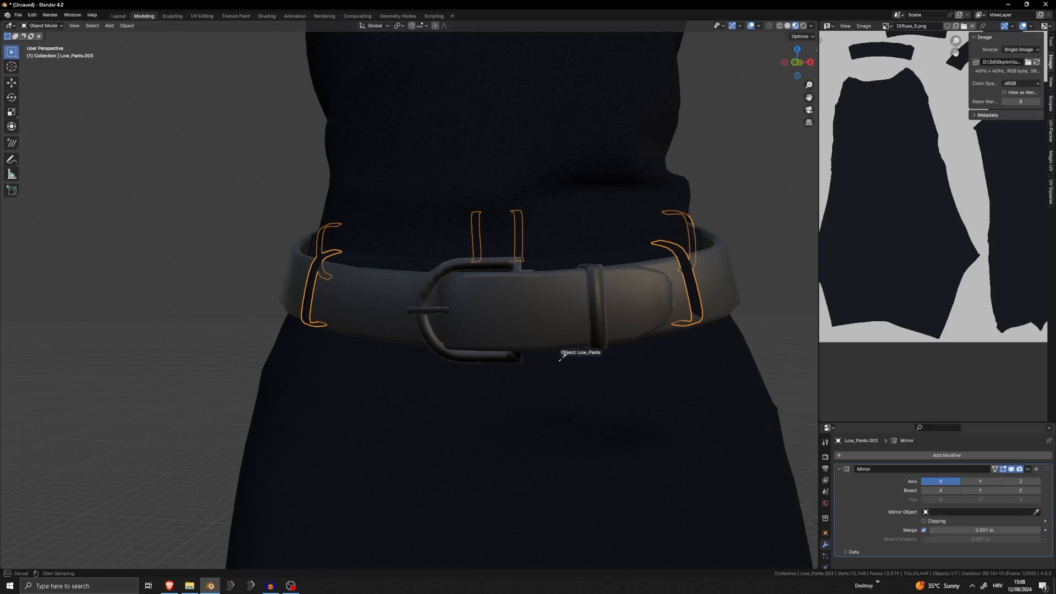
scroll(531, 231, down, 6)
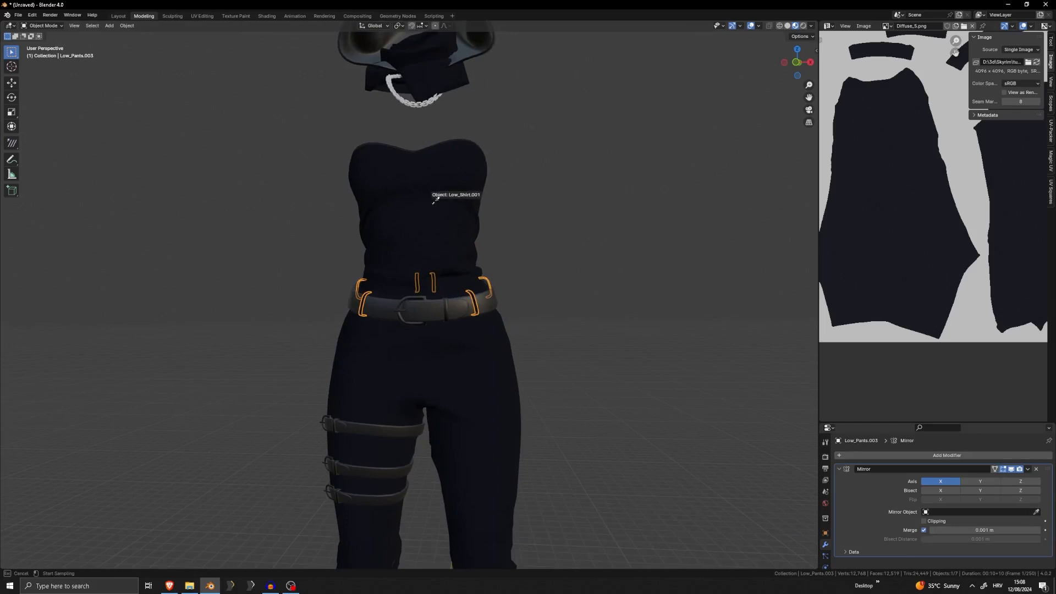
scroll(484, 313, up, 3)
scroll(585, 327, up, 3)
middle_drag(585, 327, 559, 326)
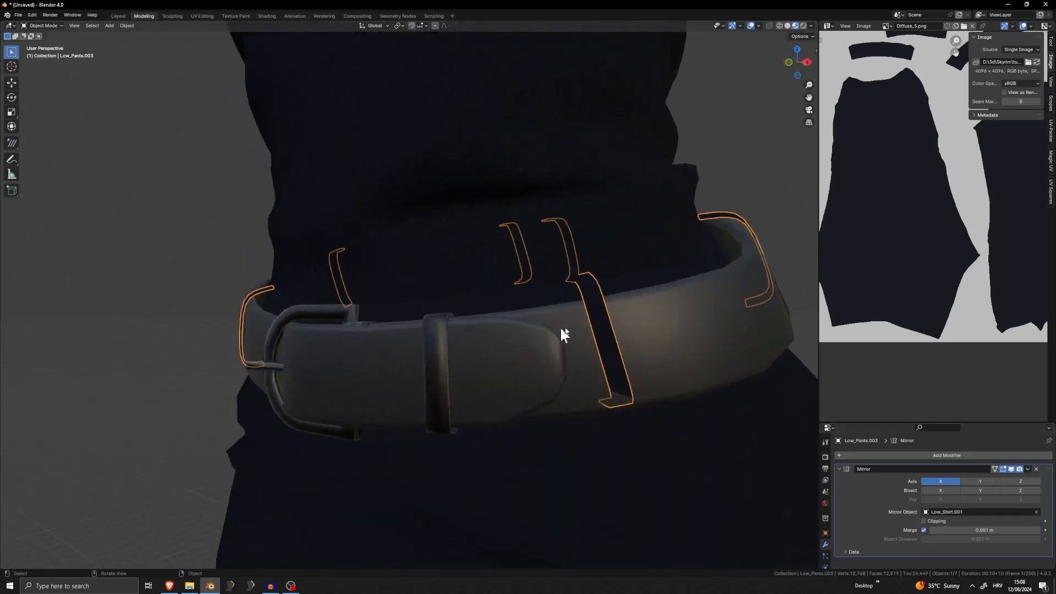
key(ctrl+a)
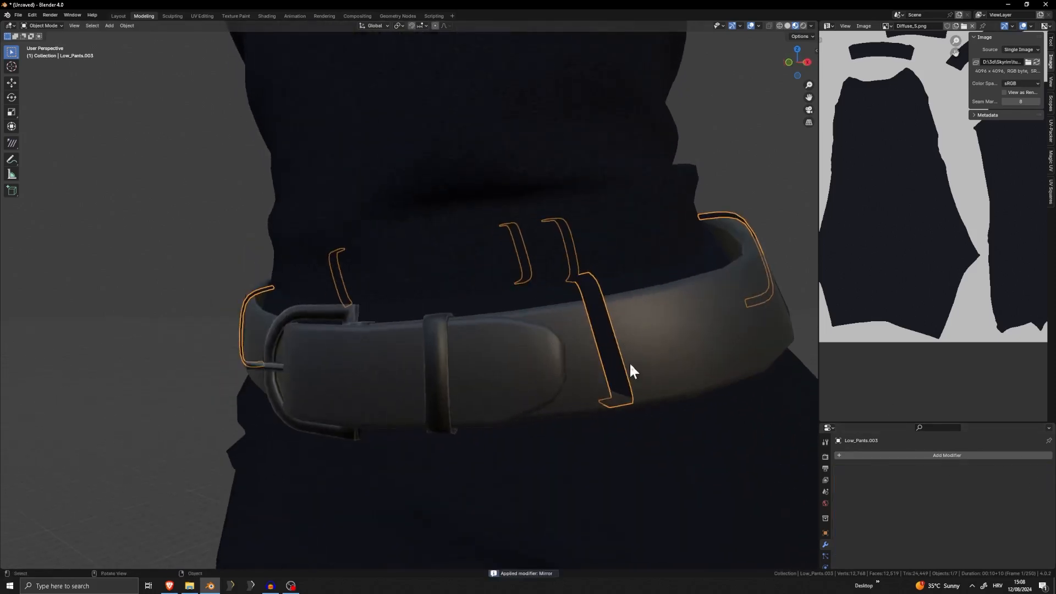
Move the front belt loop near the belt's end tip so that it sits against the belt
key(Tab)
mouse_move(629, 362)
middle_down()
mouse_move(697, 355)
mouse_move(645, 354)
middle_up()
key(ctrl+l)
key(g)
click(705, 361)
Select the belt loops at the back, move and rotate them to fit the belt, and leave Edit Mode
click(657, 308)
key(ctrl+l)
middle_drag(657, 309, 550, 327)
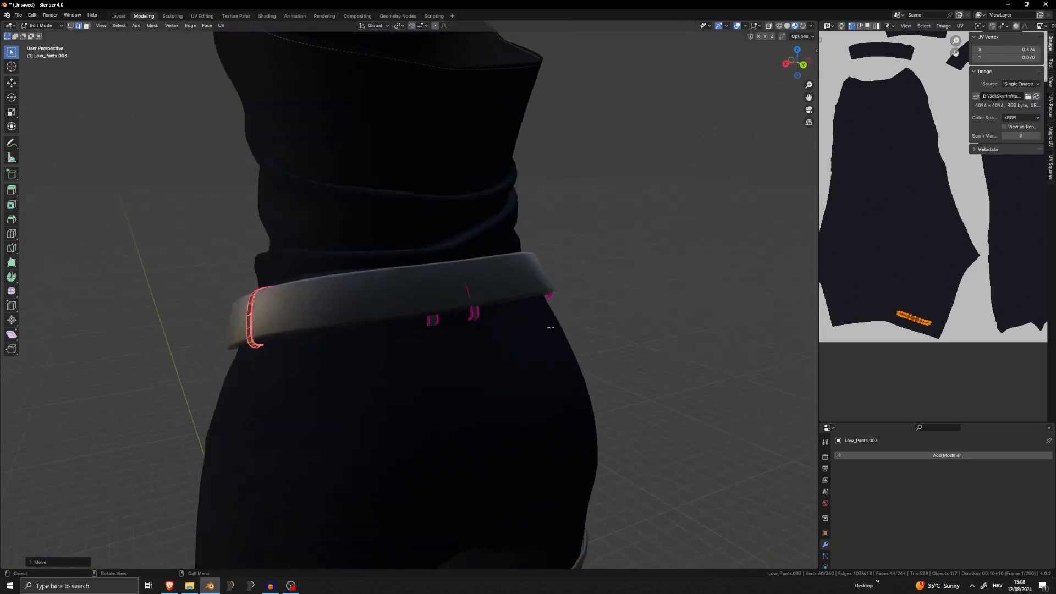
click(472, 293)
key(l)
key(l)
middle_drag(471, 294, 626, 298)
key(g)
click(535, 275)
key(r)
click(612, 263)
key(Tab)
click(589, 270)
Examine from several sides how the belt loops sit around the belt on the whole outfit
scroll(550, 283, down, 4)
scroll(610, 305, down, 5)
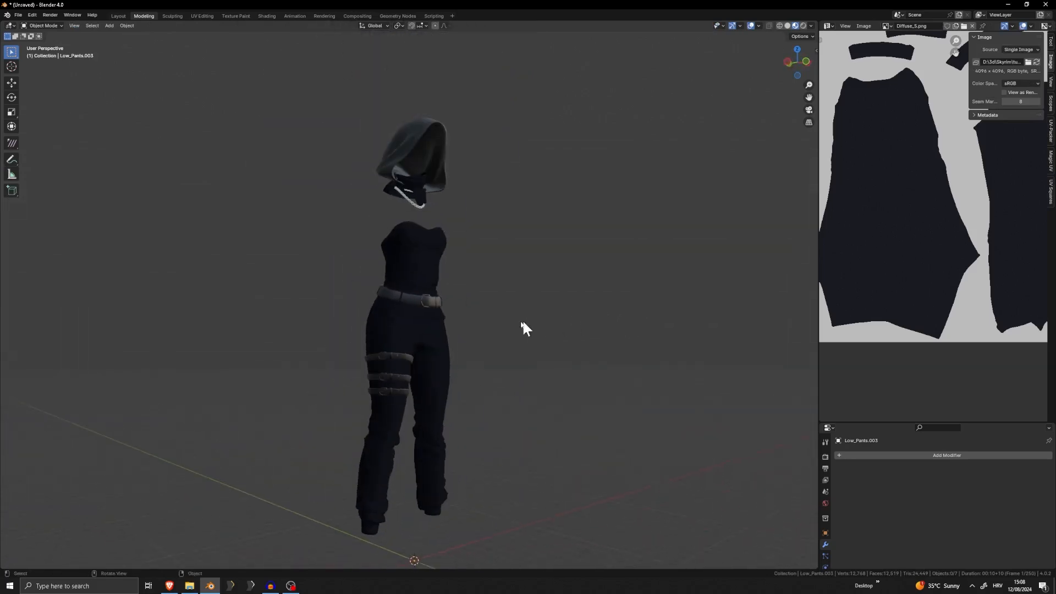
middle_drag(523, 319, 438, 328)
scroll(438, 328, up, 8)
middle_drag(584, 345, 389, 283)
click(389, 263)
key(Tab)
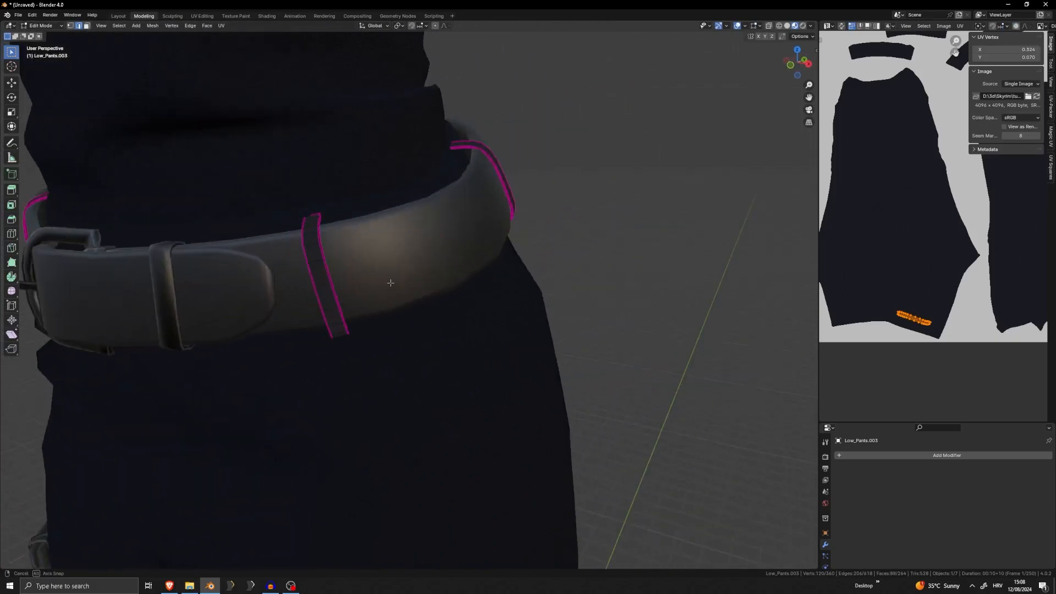
key(Tab)
scroll(433, 306, down, 6)
click(512, 294)
middle_drag(513, 297, 536, 294)
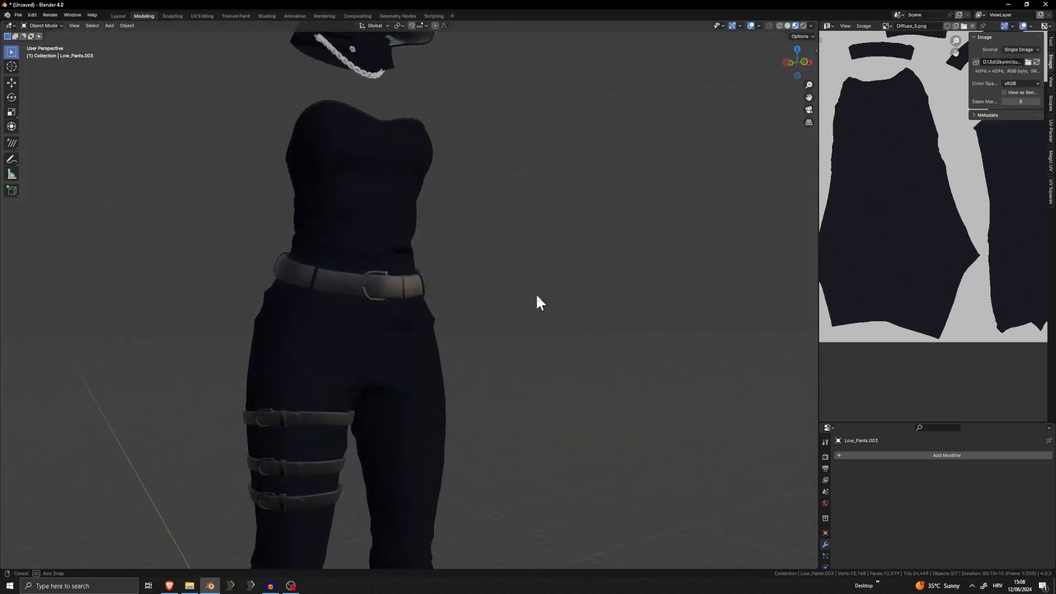
scroll(533, 296, down, 4)
middle_drag(472, 302, 420, 308)
scroll(379, 304, up, 4)
key(Tab)
scroll(419, 308, up, 7)
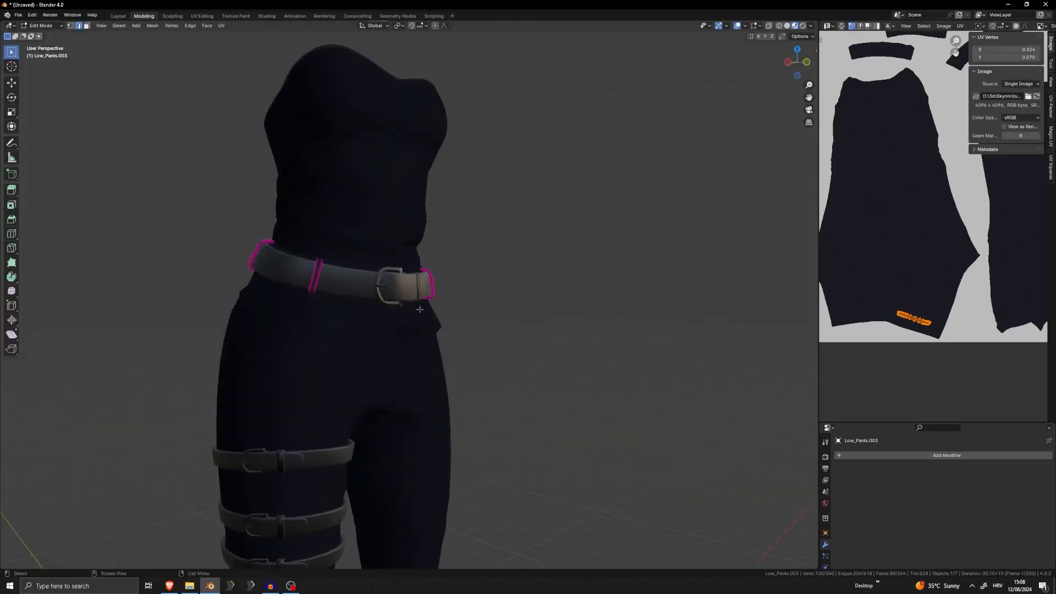
key(a)
middle_drag(332, 309, 305, 297)
key(Tab)
scroll(305, 299, down, 7)
scroll(518, 309, down, 5)
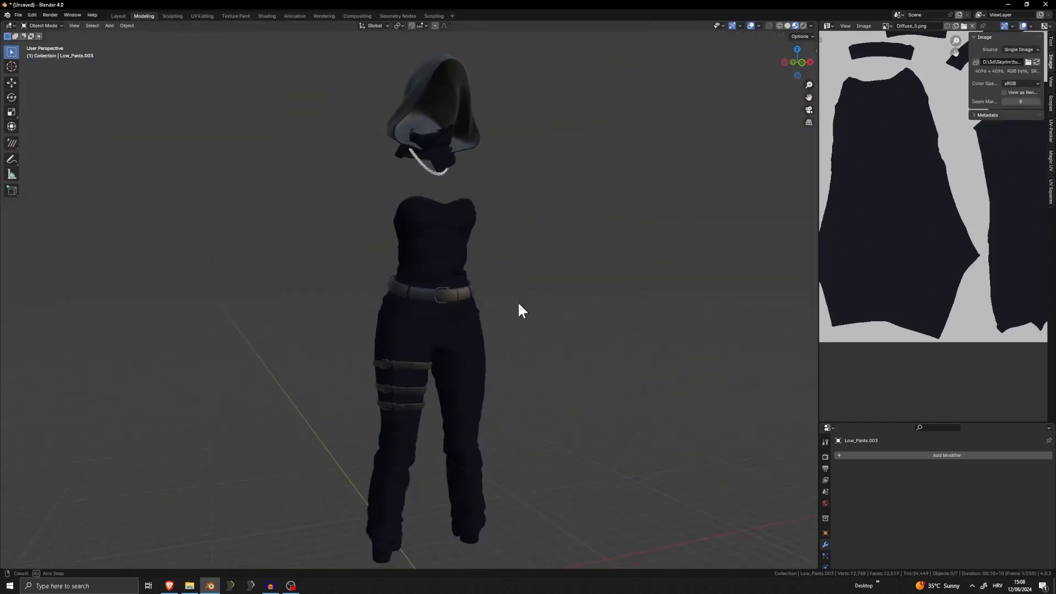
scroll(530, 302, up, 5)
middle_drag(507, 314, 467, 311)
scroll(503, 317, down, 3)
Join the belt loops into the Low_Pants object and check the joined mesh in Edit Mode
click(454, 297)
shift+click(452, 295)
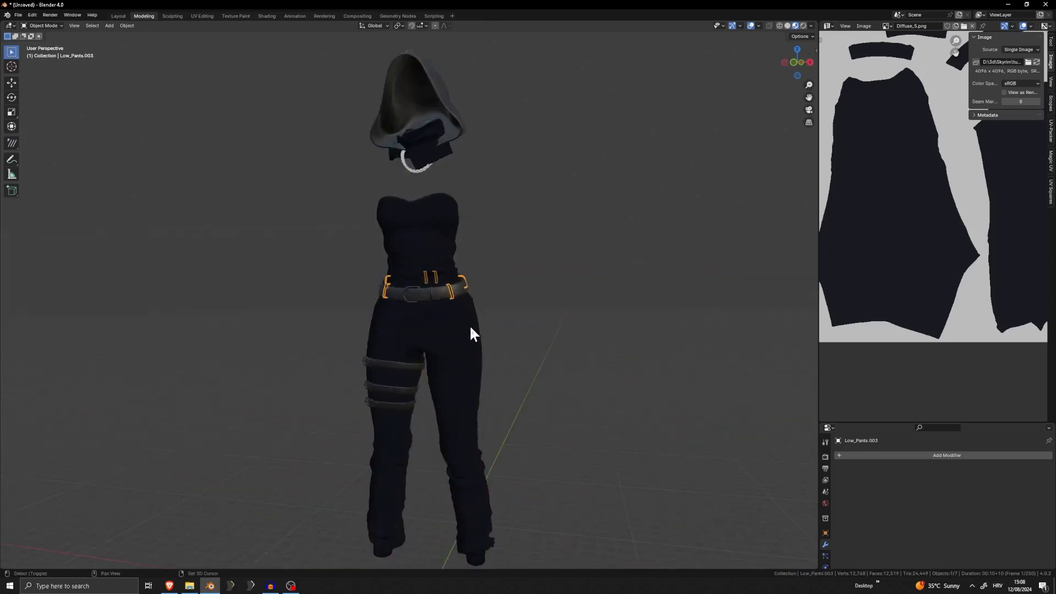
right_click(470, 326)
key(Tab)
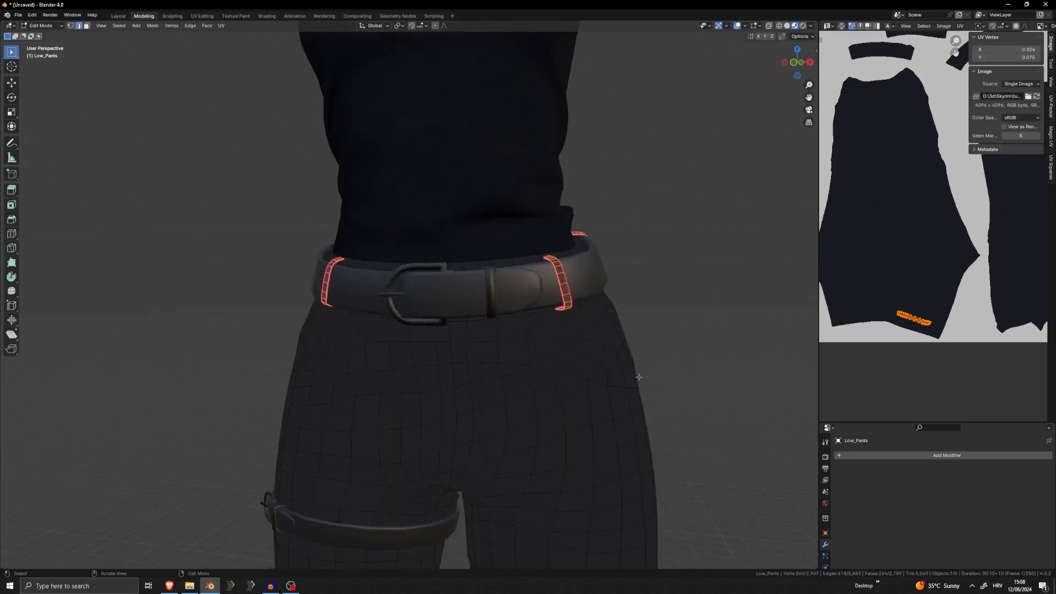
key(Tab)
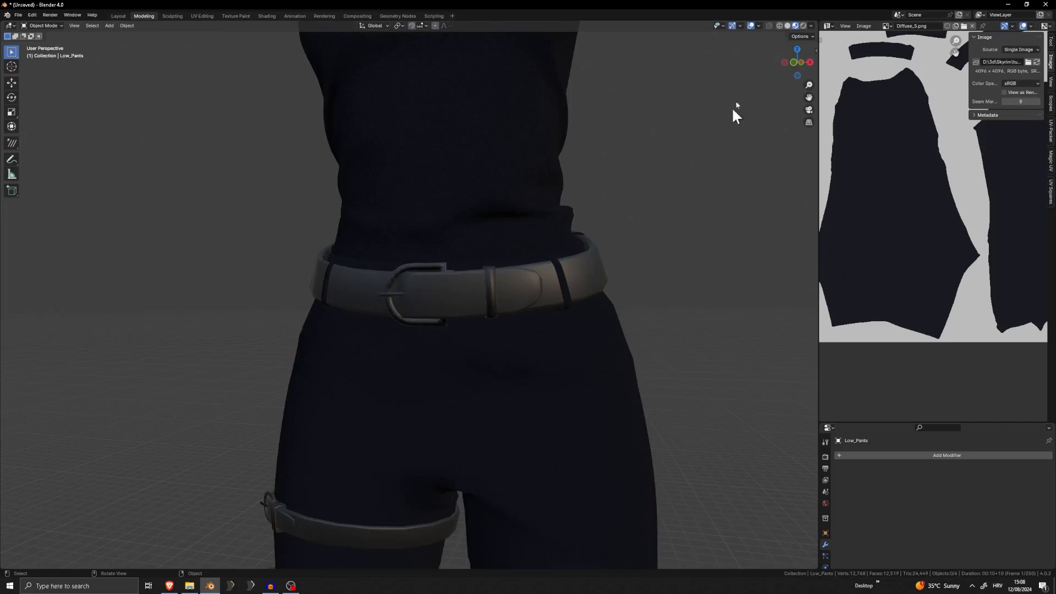
Check the outfit's normals with the Face Orientation overlay and switch the overlay off again
click(759, 26)
click(743, 214)
middle_drag(632, 253, 533, 288)
scroll(520, 292, down, 5)
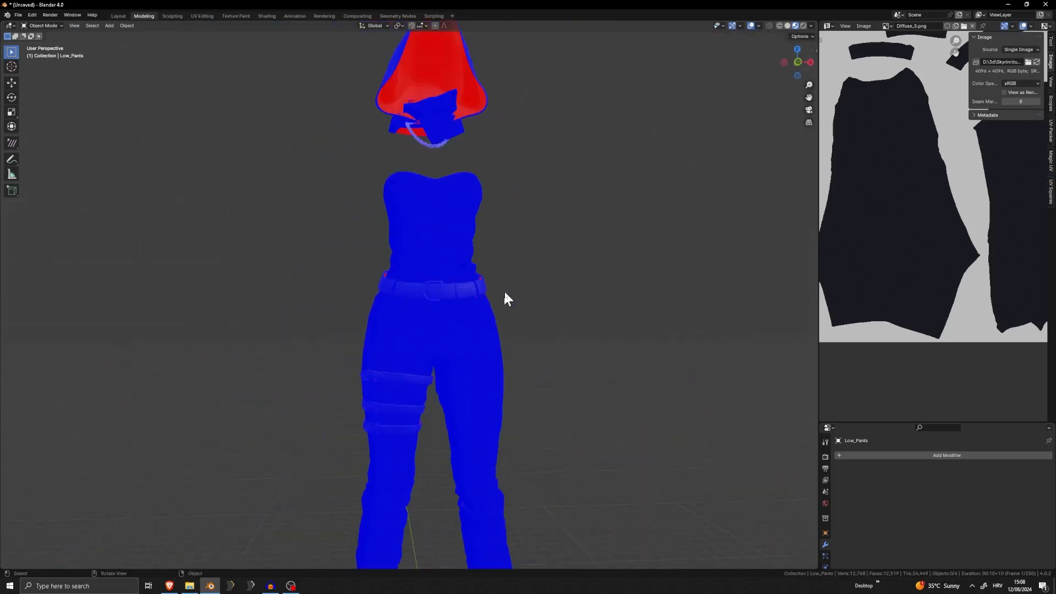
click(758, 26)
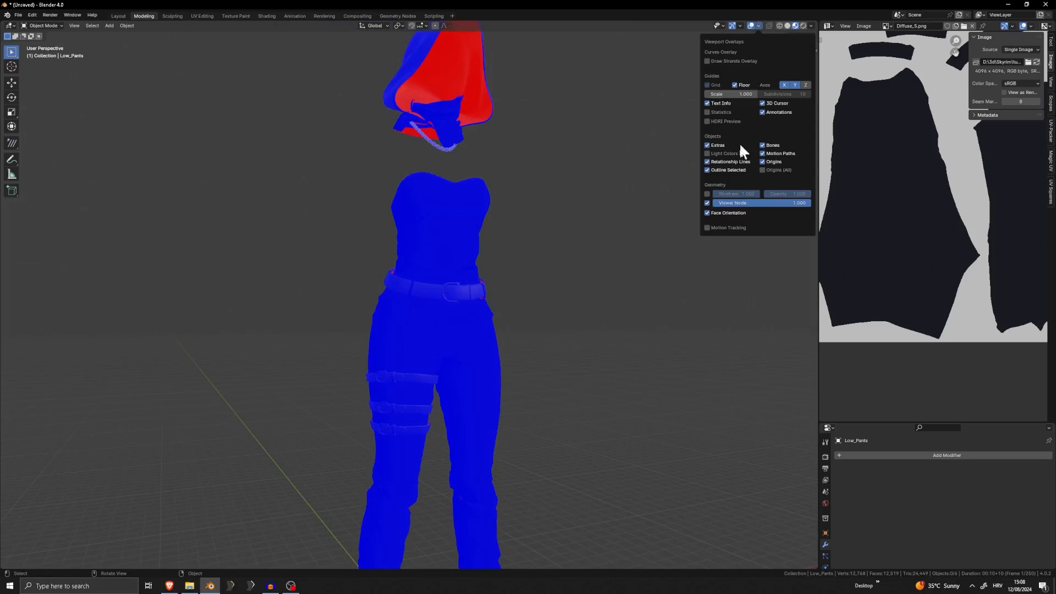
click(727, 212)
scroll(544, 267, down, 5)
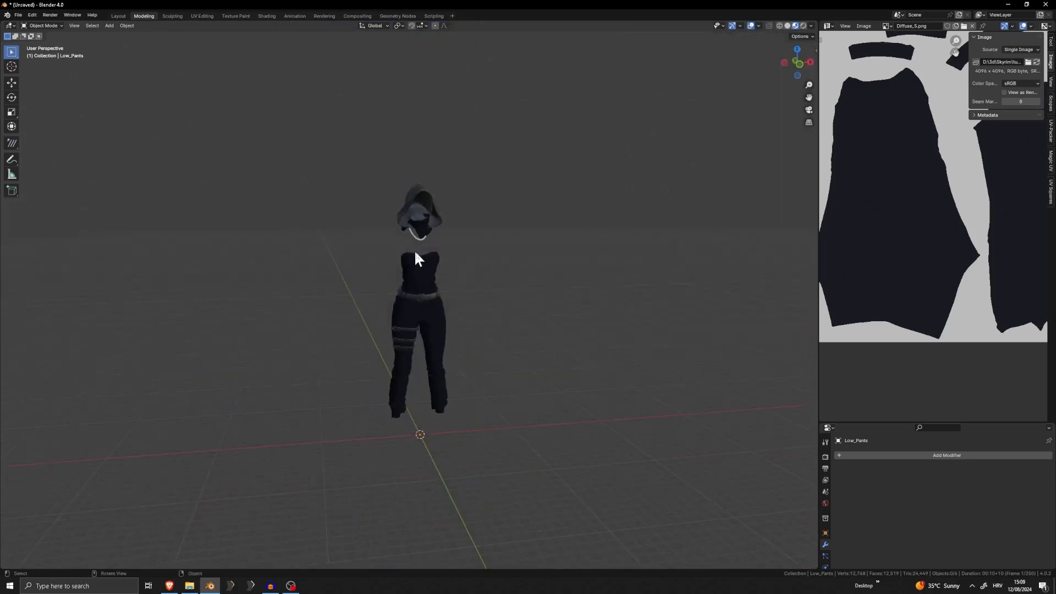
Import the base body BaseNEW3BAOrg.obj from the D:\3d\Skyrim\Base folder as a Wavefront OBJ
click(18, 15)
mouse_move(53, 127)
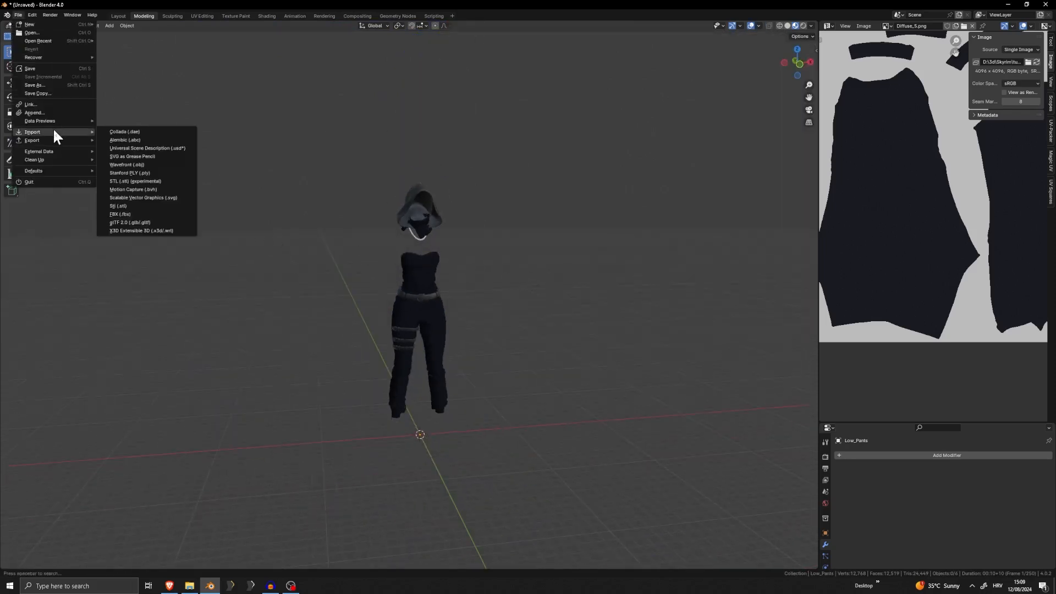
click(150, 163)
click(514, 198)
key(BackSpace)
key(BackSpace)
key(BackSpace)
key(BackSpace)
key(BackSpace)
key(BackSpace)
key(BackSpace)
key(BackSpace)
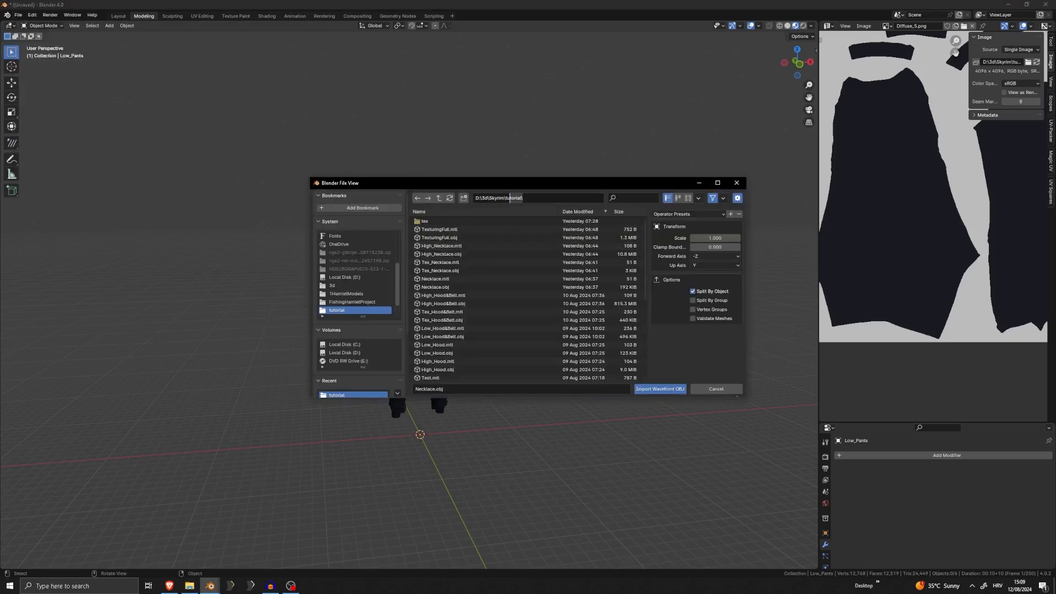
key(BackSpace)
key(Return)
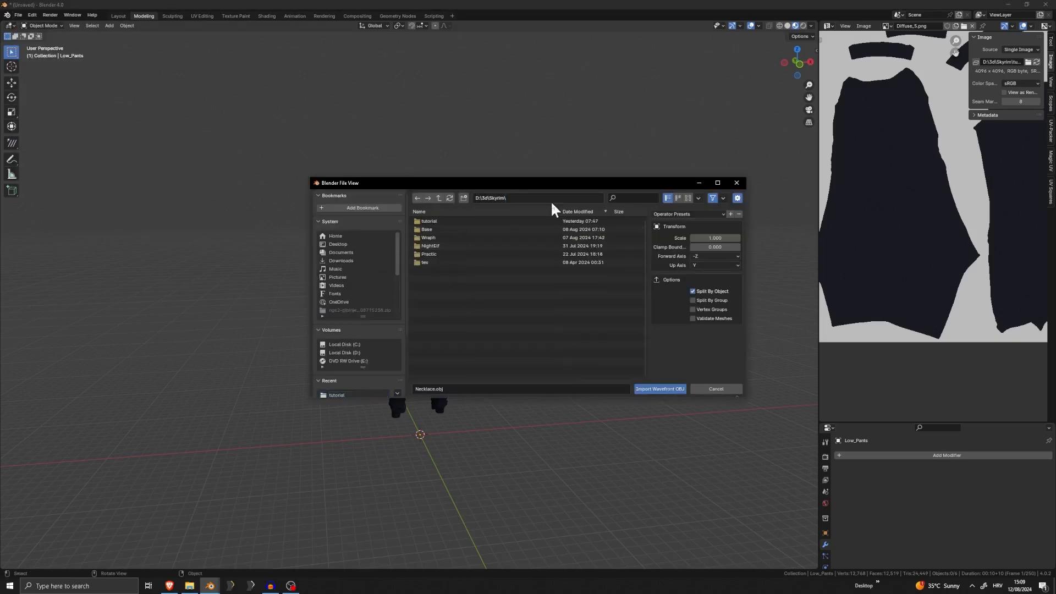
click(429, 230)
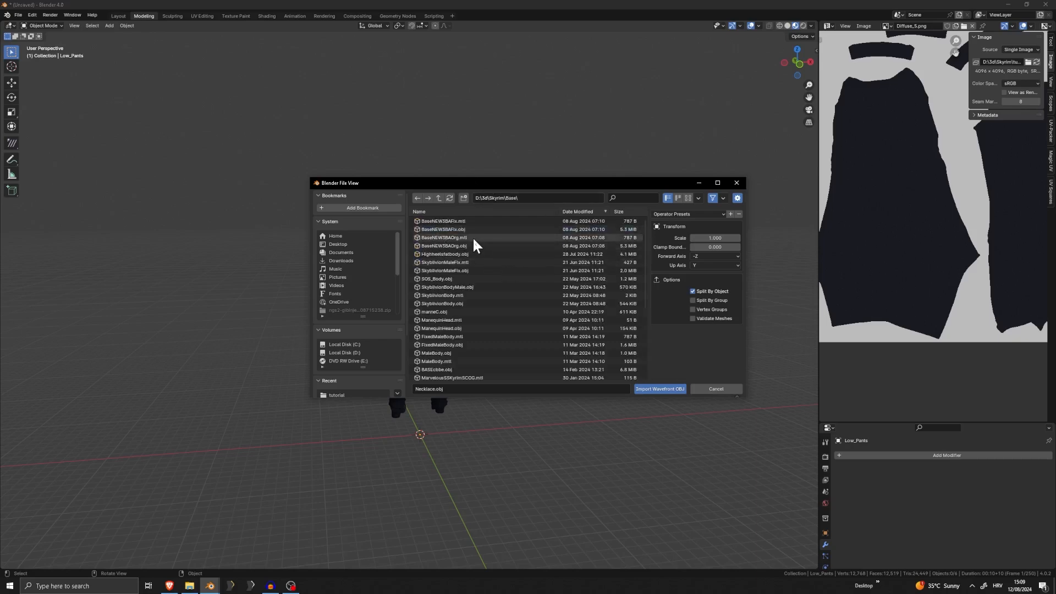
double_click(468, 245)
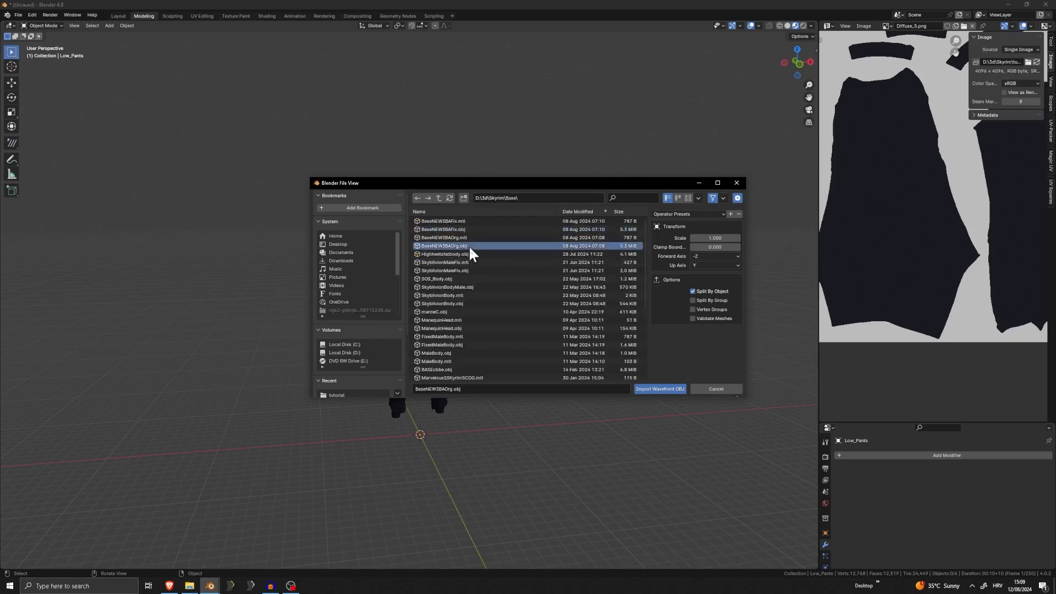
Invert the selection so that all outfit parts are selected instead of the imported body
middle_drag(473, 499, 539, 434)
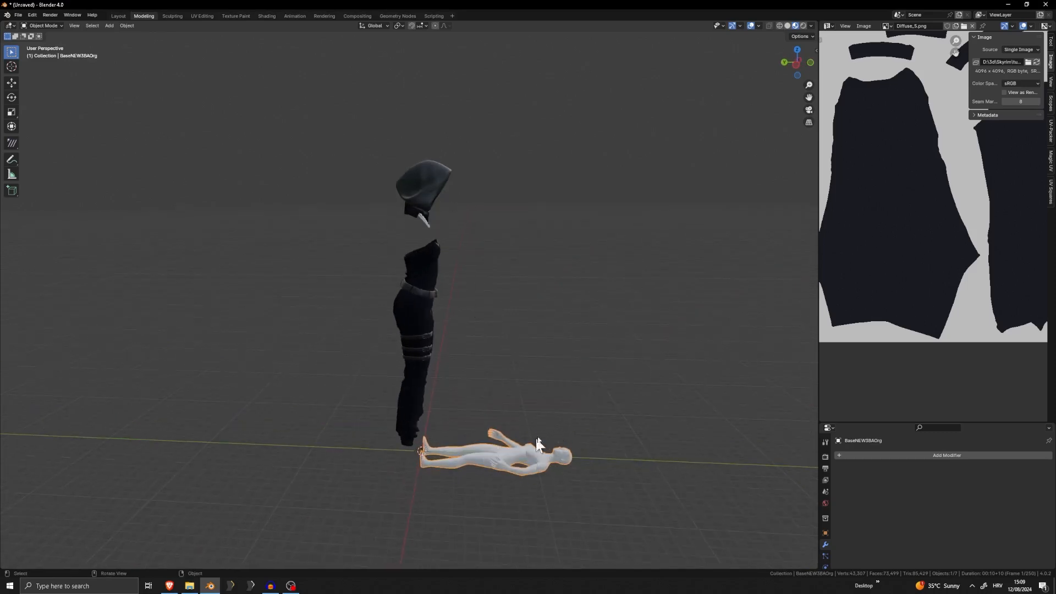
middle_drag(538, 443, 513, 353)
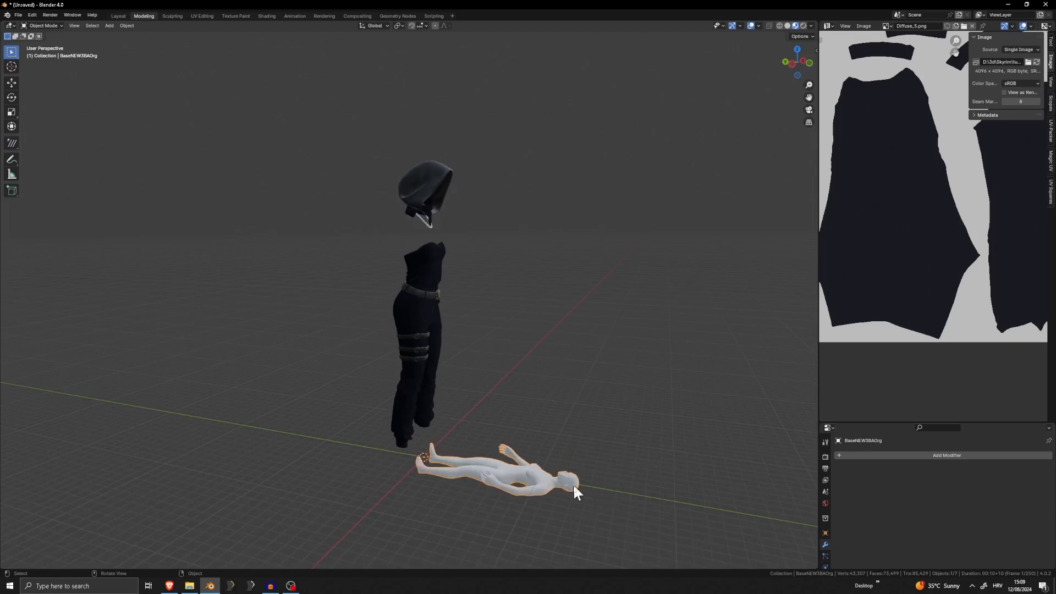
key(ctrl+i)
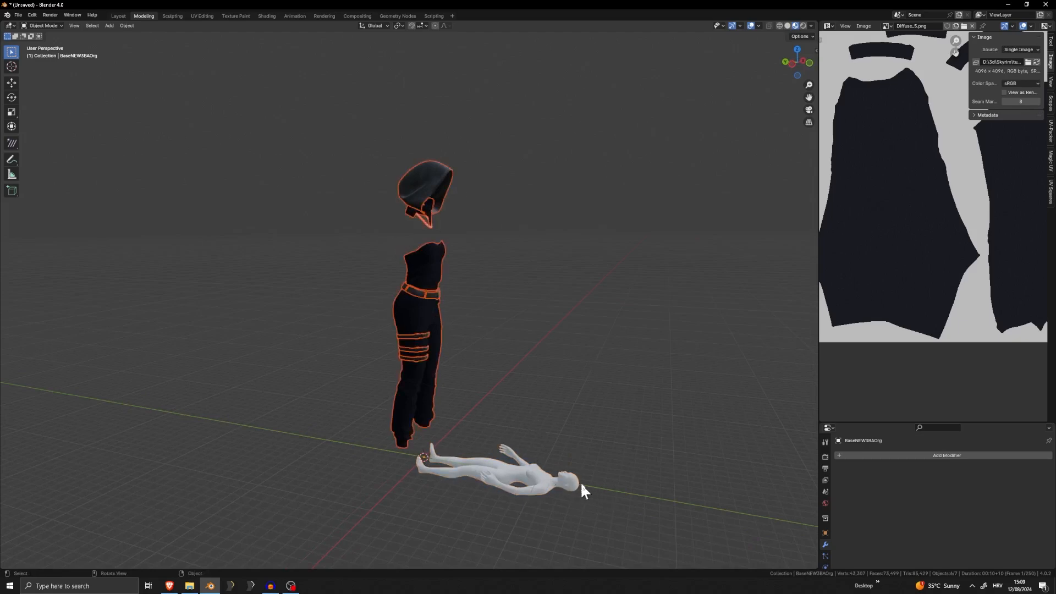
Try rotating the outfit 180 degrees about the Z axis, and try a free rotation around its pivot
text(r)
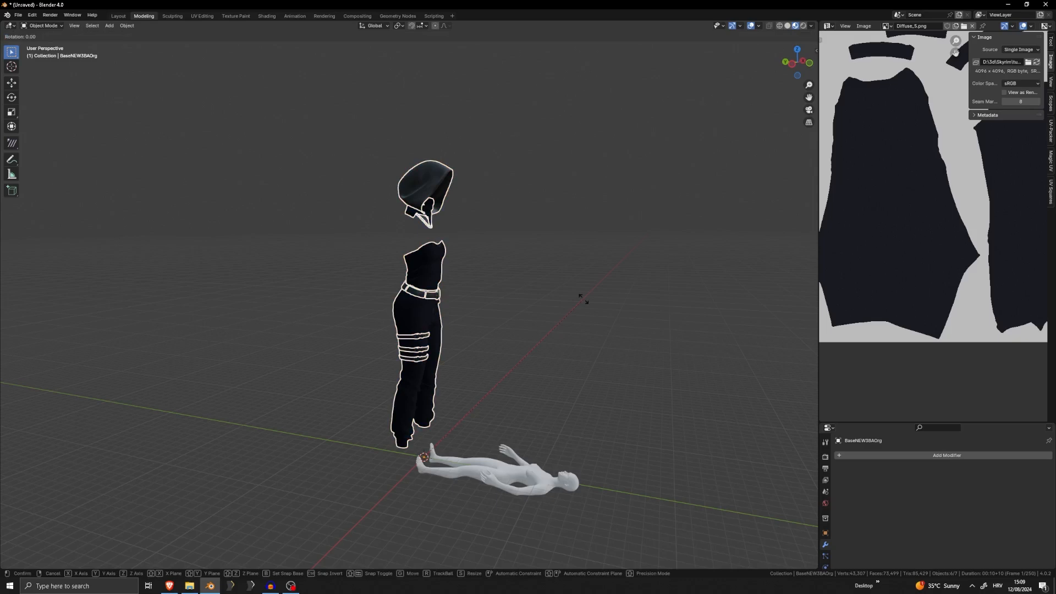
text(z180)
key(Return)
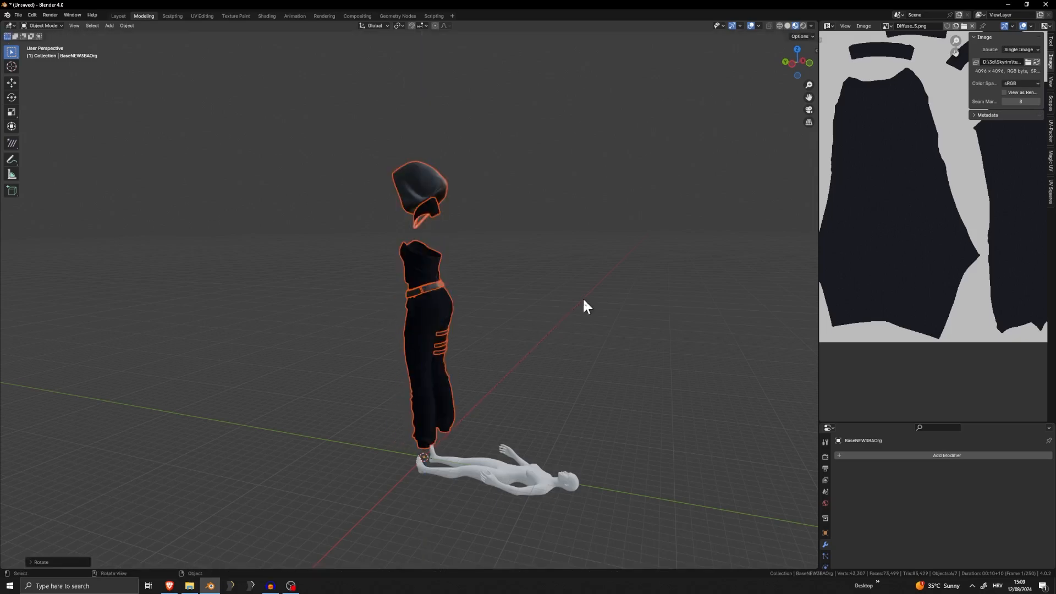
middle_drag(406, 279, 452, 255)
shift+middle_drag(444, 429, 441, 295)
scroll(441, 297, up, 4)
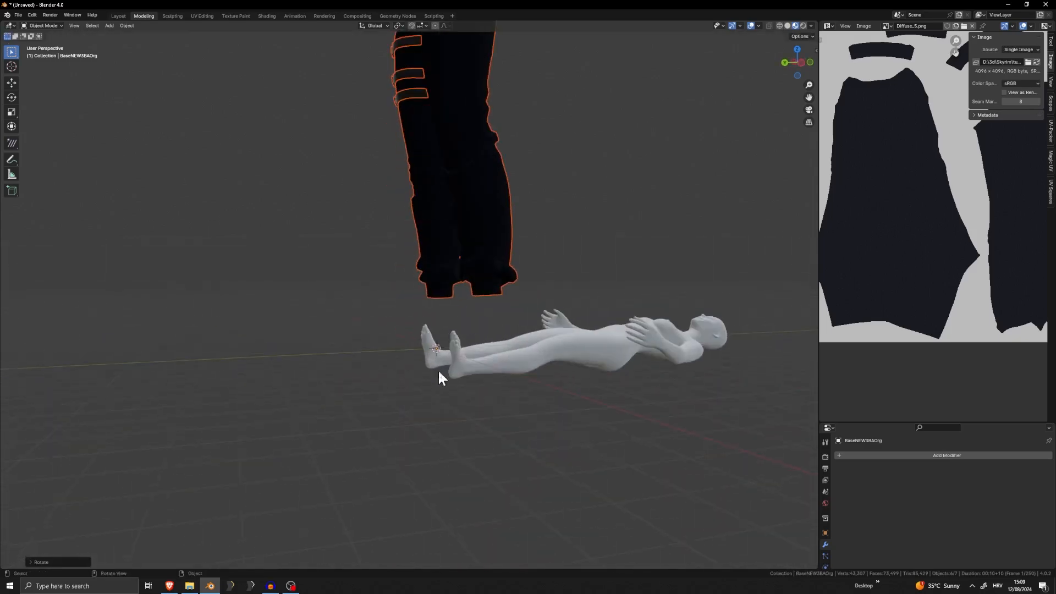
mouse_move(439, 373)
middle_down()
mouse_move(429, 367)
mouse_move(546, 385)
mouse_move(471, 377)
mouse_move(467, 355)
mouse_move(445, 361)
middle_up()
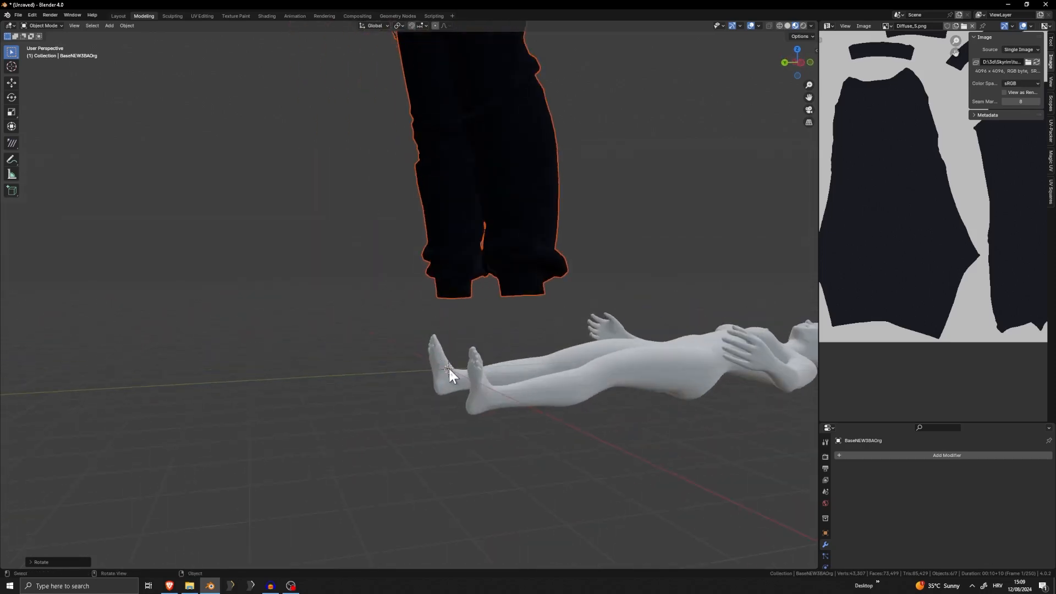
key(r)
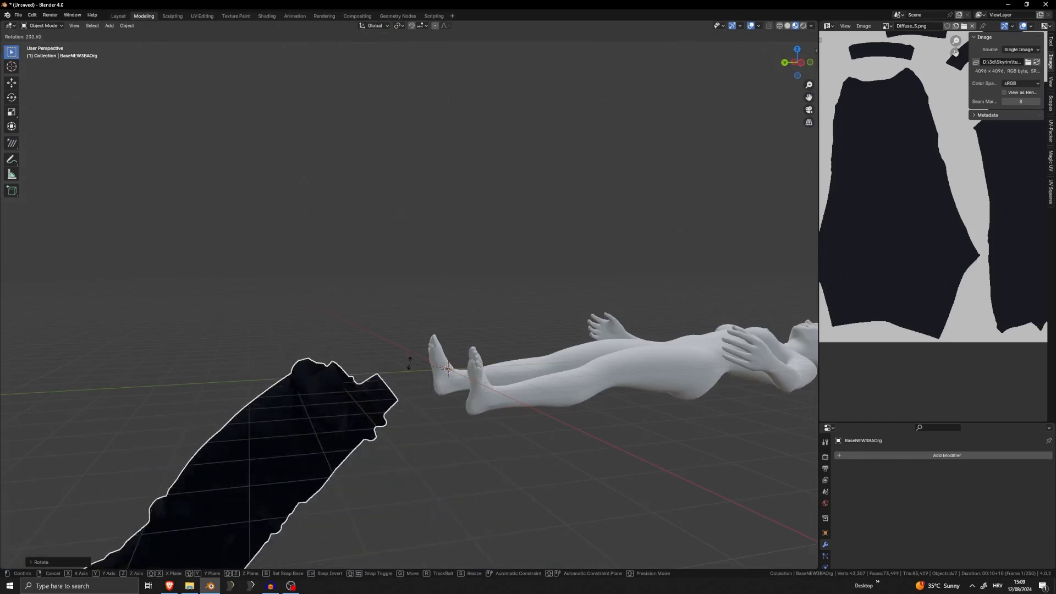
click(435, 367)
middle_drag(435, 366, 440, 322)
scroll(528, 385, up, 5)
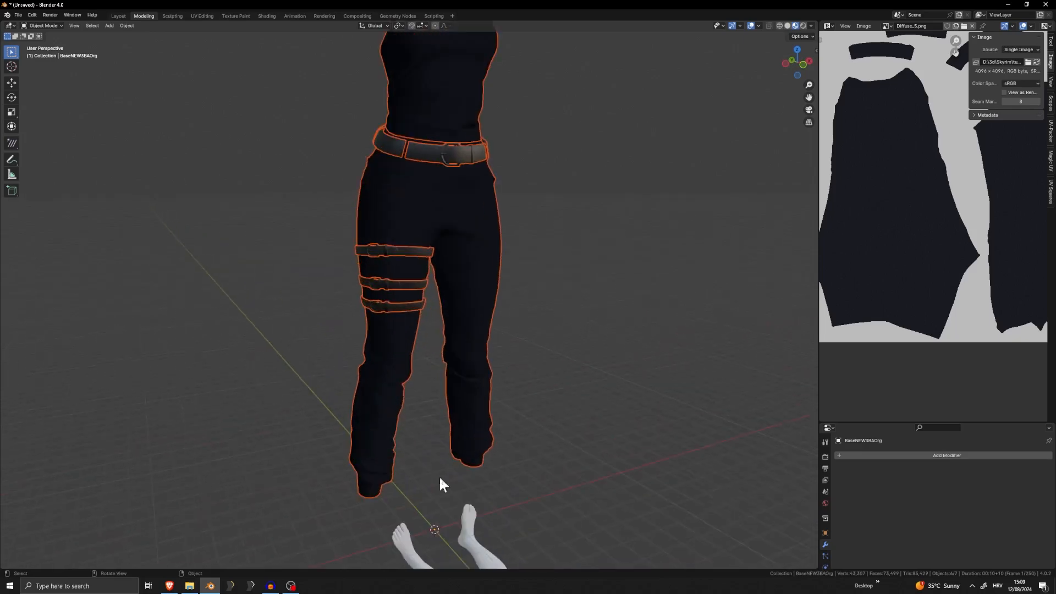
Set the origin of all selected outfit parts to the 3D cursor
click(122, 24)
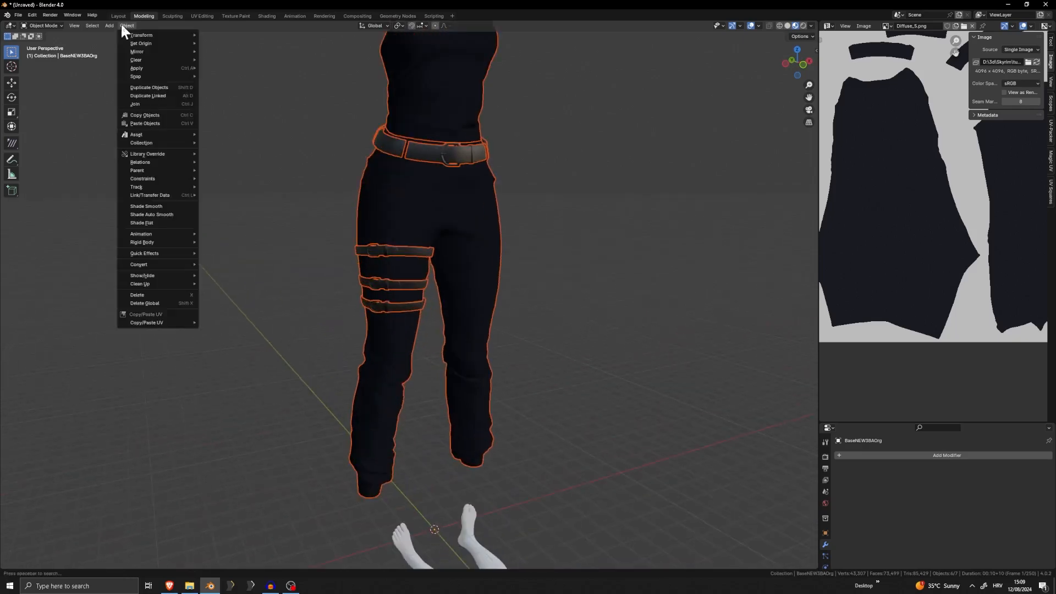
mouse_move(150, 43)
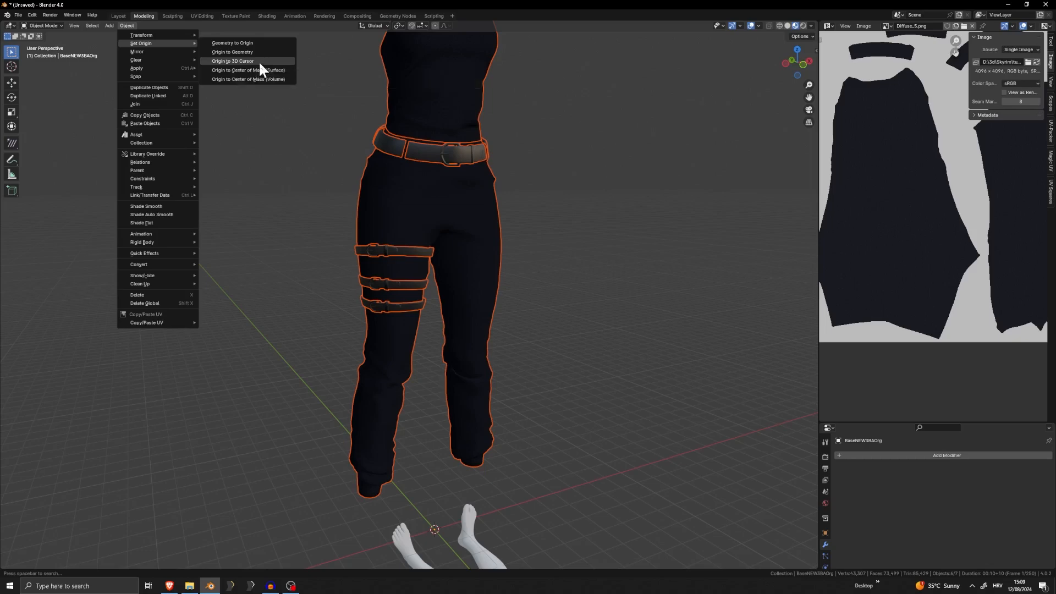
click(259, 64)
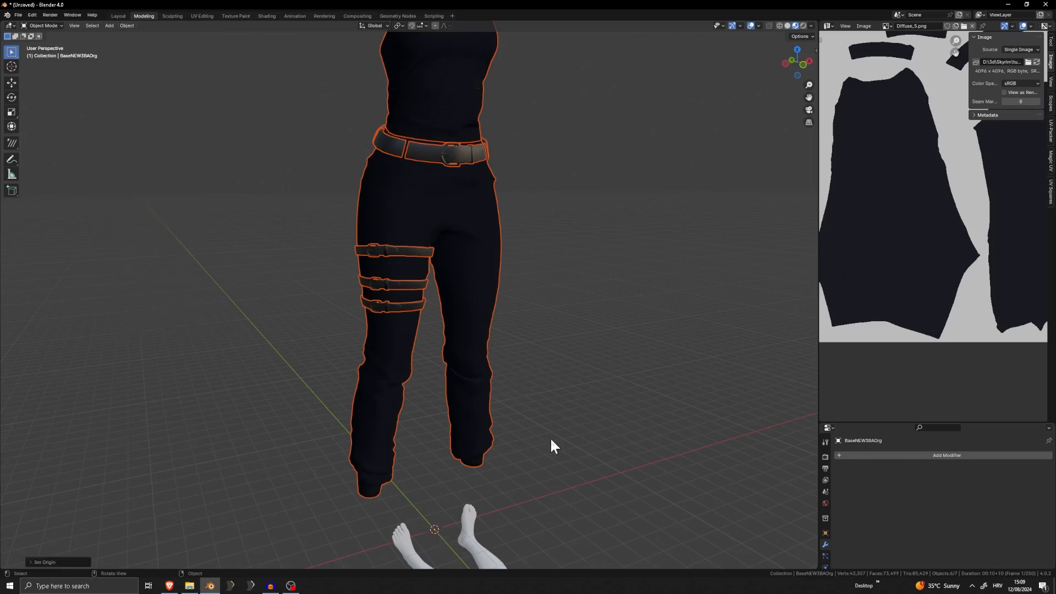
Deselect all objects and snap the 3D cursor to the world origin
key(shift+s)
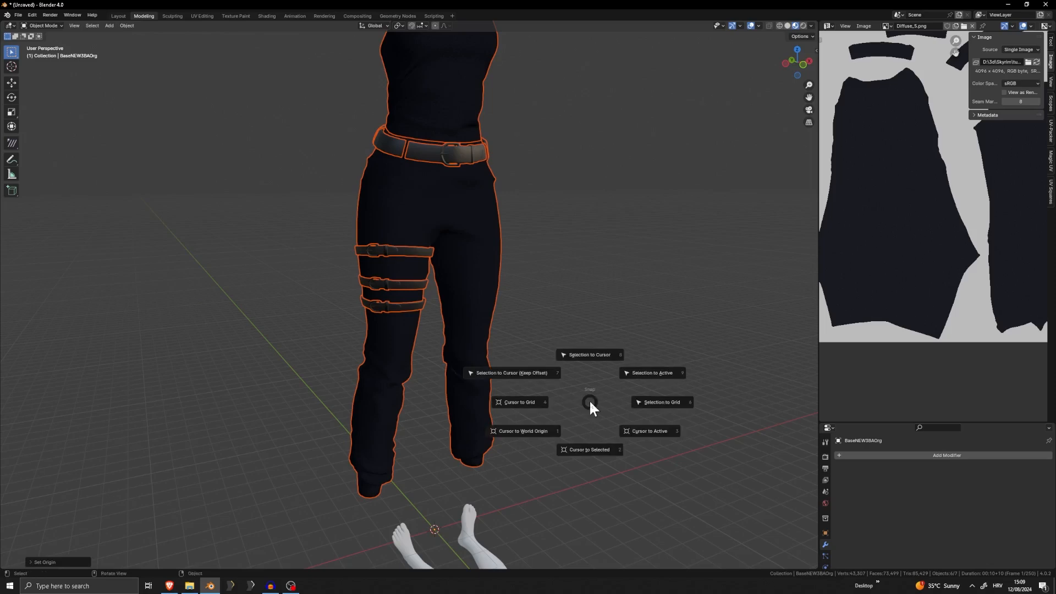
key(shift+s)
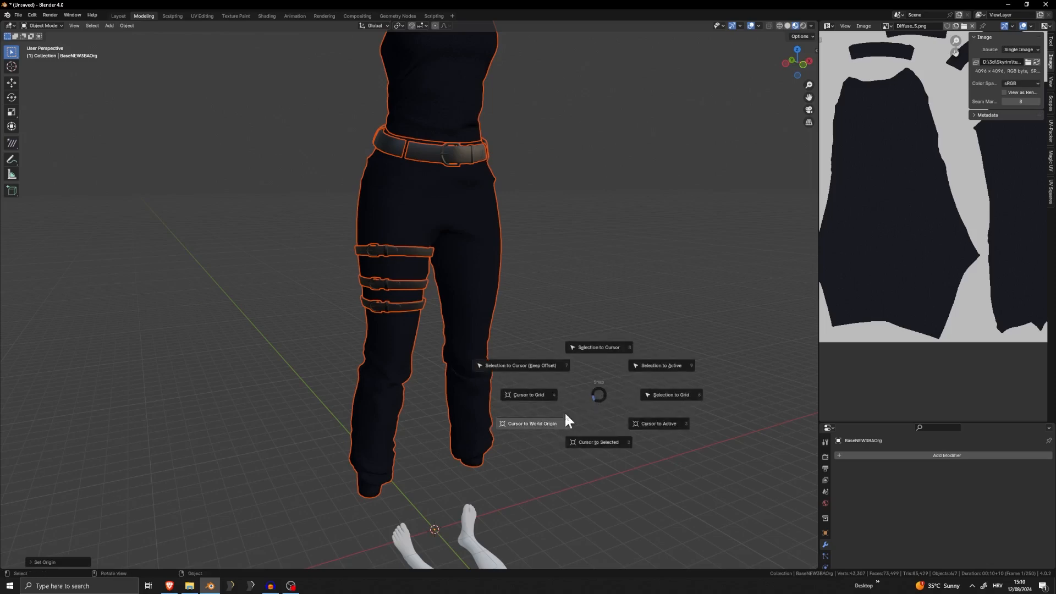
click(533, 422)
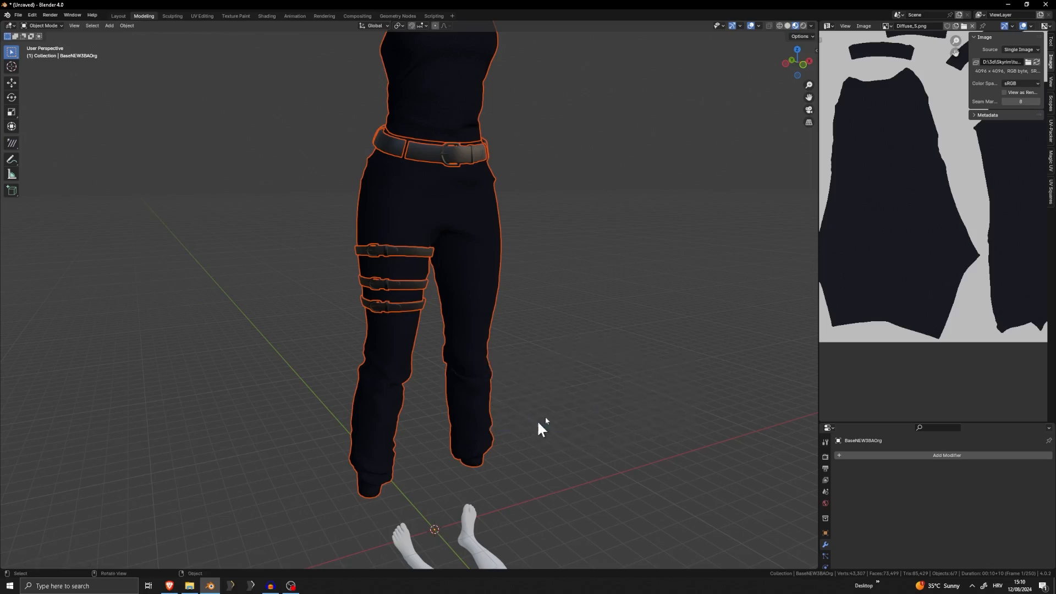
click(590, 375)
right_click(589, 376)
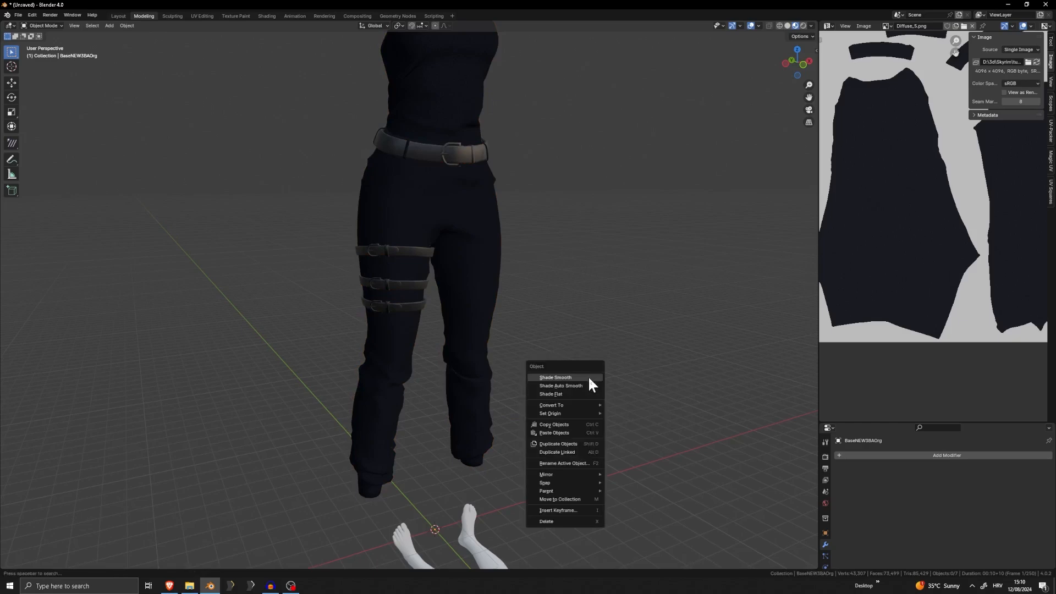
click(589, 376)
middle_drag(574, 373, 572, 372)
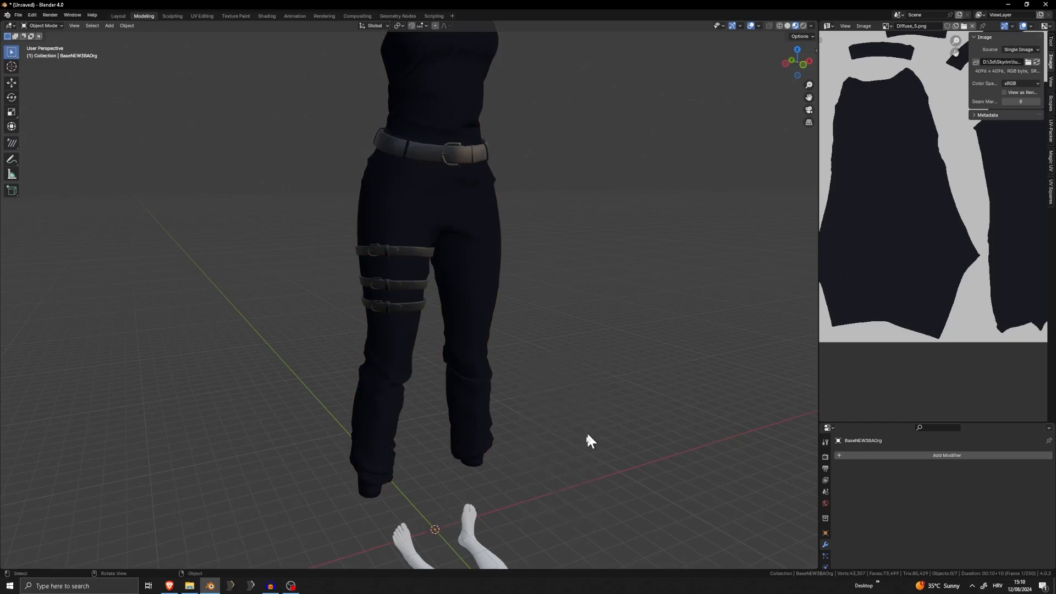
scroll(587, 431, down, 5)
shift+middle_drag(578, 431, 552, 381)
key(shift+s)
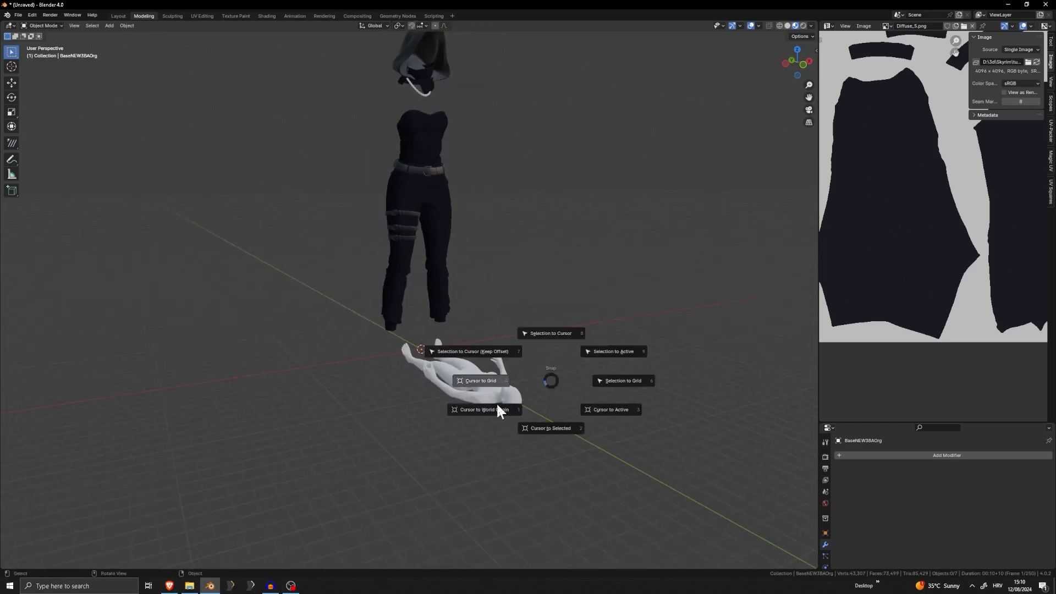
click(494, 410)
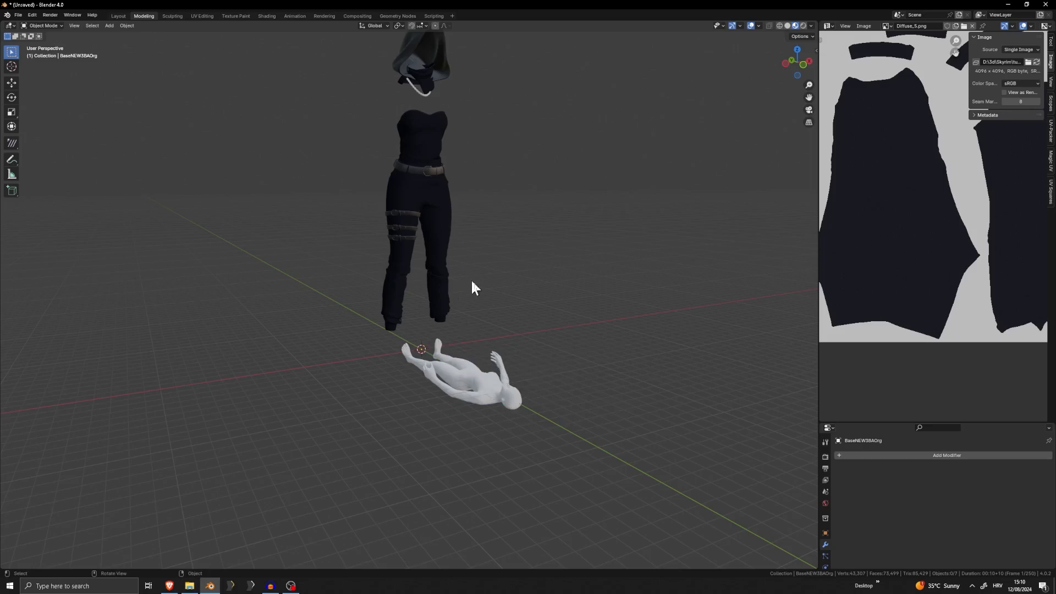
Rotate all outfit parts about the Z axis to face the opposite way, and 90 degrees about the X axis to lie along the base body
key(a)
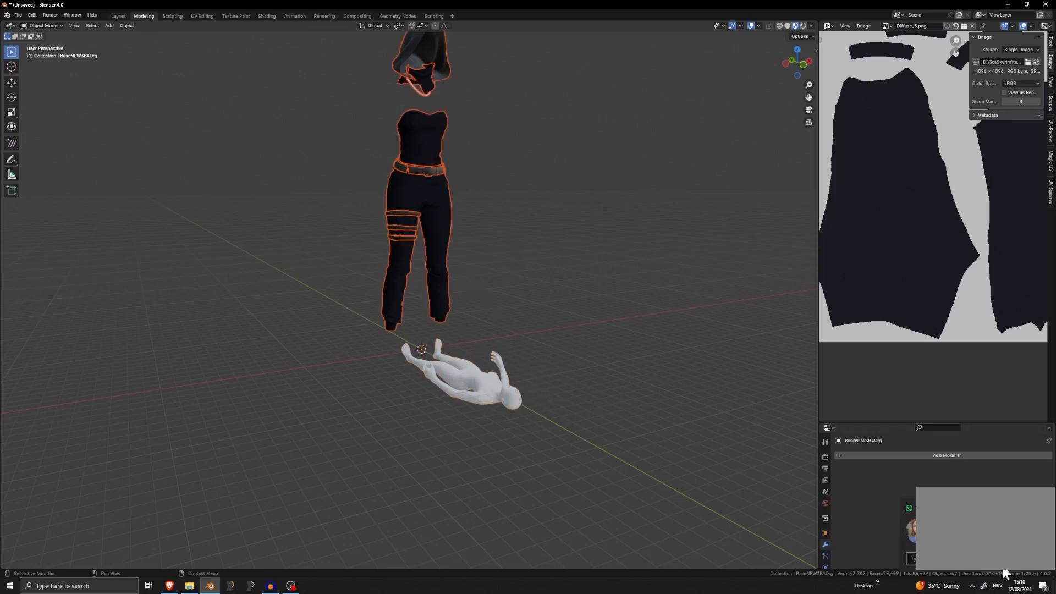
key(r)
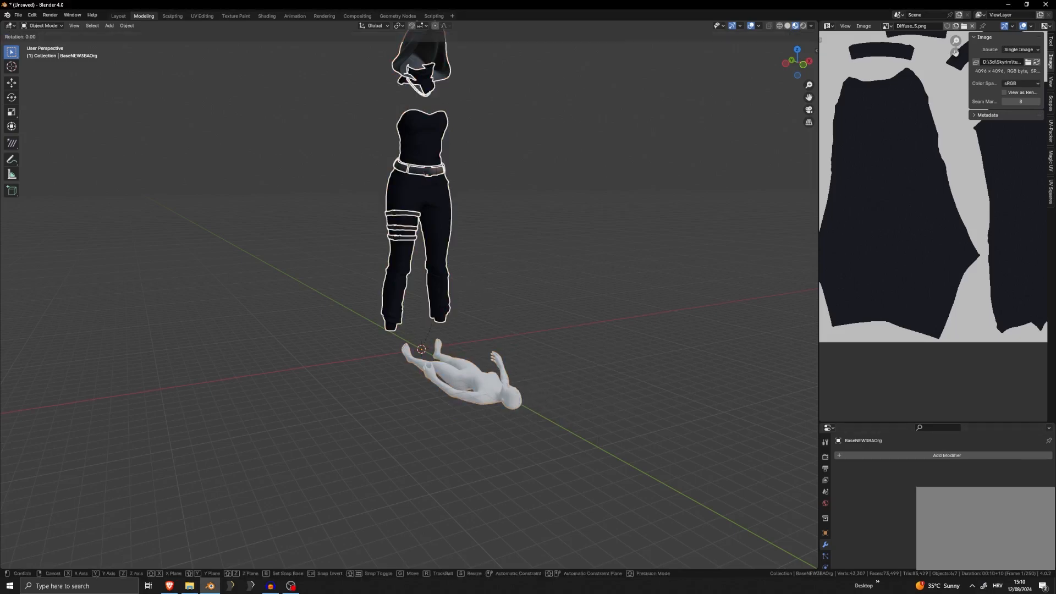
key(z)
click(439, 304)
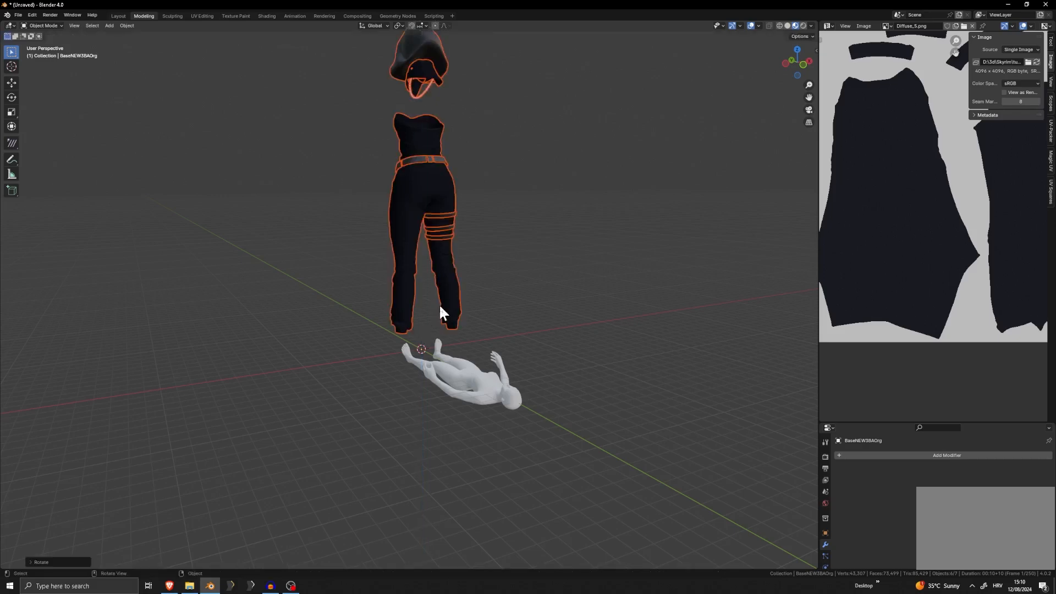
middle_drag(439, 304, 519, 299)
text(rx)
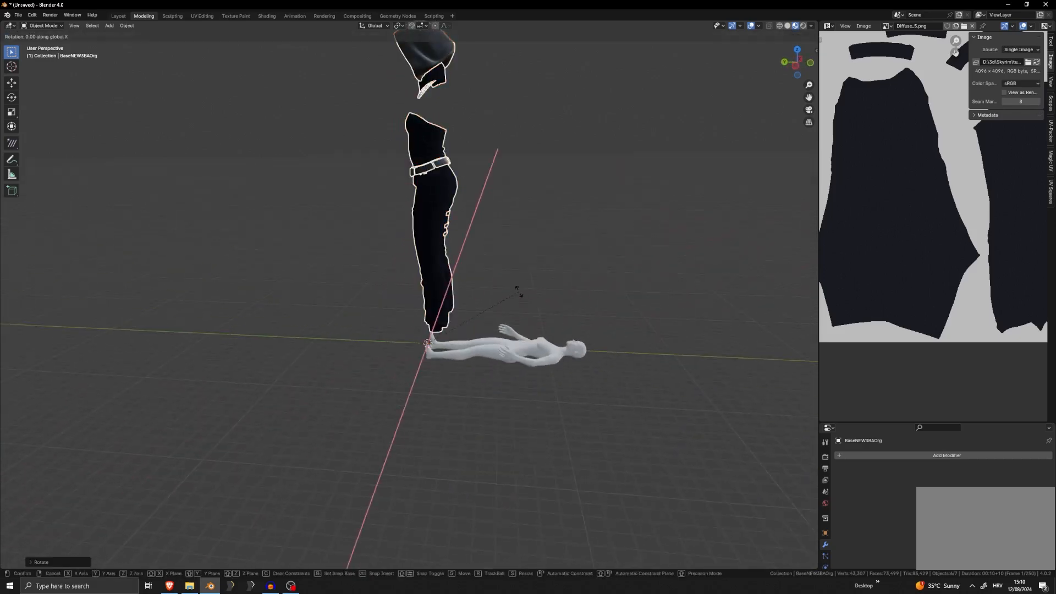
text(90)
key(Return)
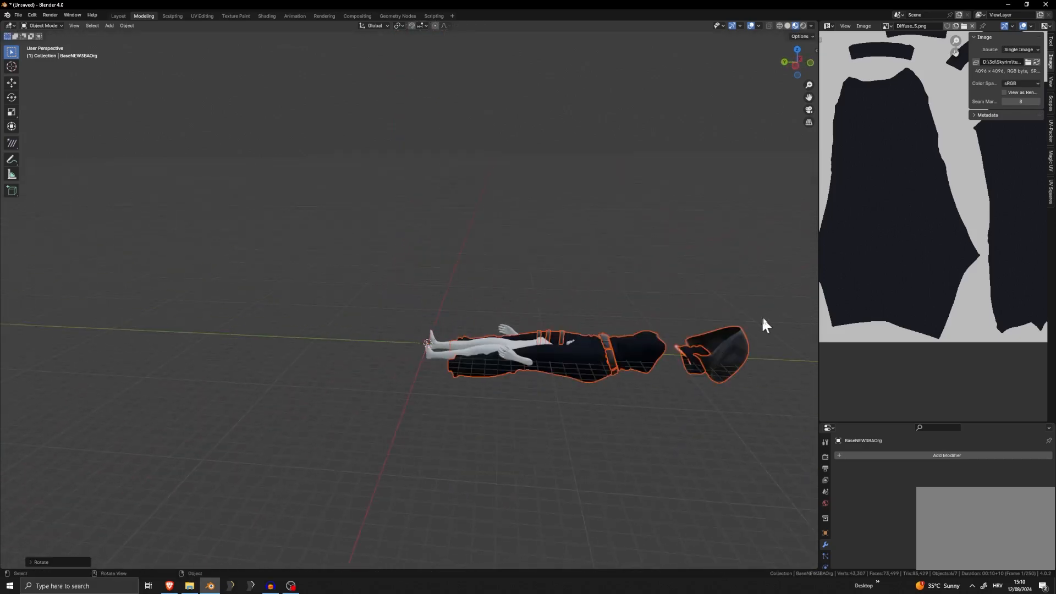
Scale the outfit down uniformly to roughly the base body's length, and refine the scale against the torso
key(s)
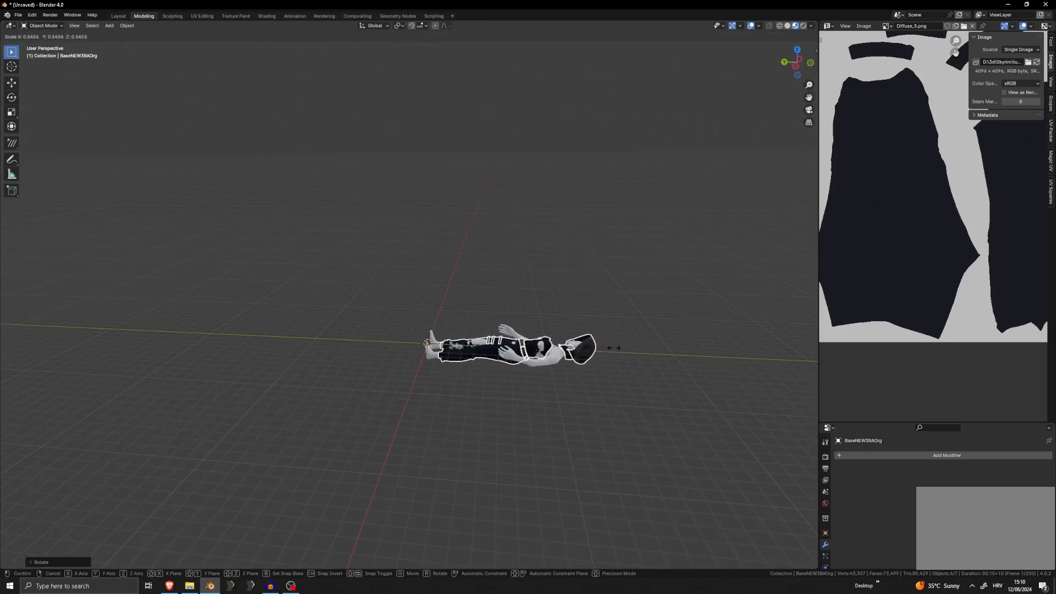
click(587, 353)
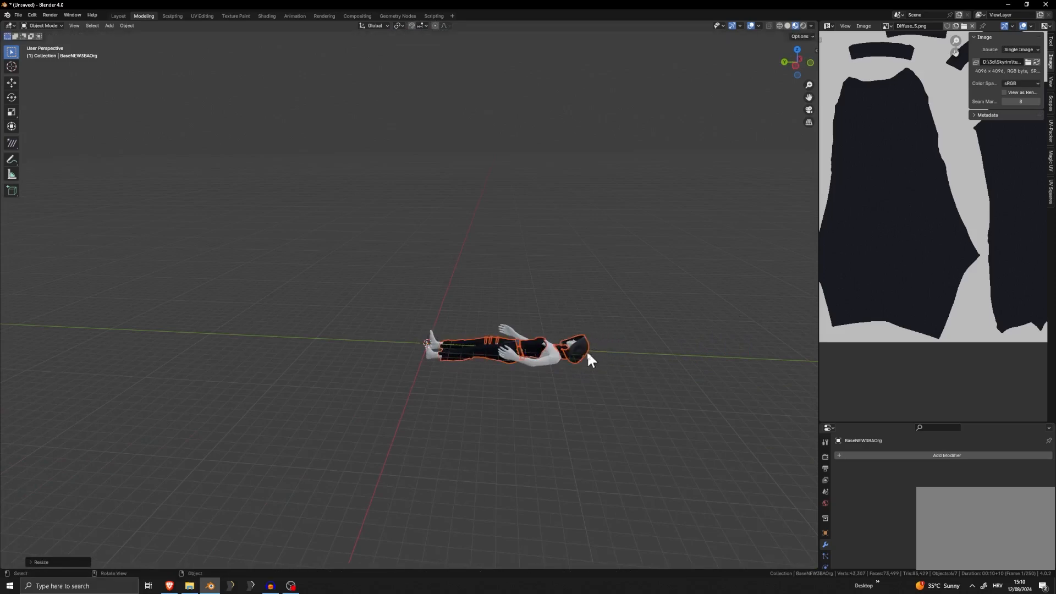
middle_drag(587, 354, 597, 401)
shift+middle_drag(517, 331, 332, 256)
scroll(332, 256, up, 5)
shift+middle_drag(416, 291, 536, 265)
scroll(530, 309, up, 3)
scroll(527, 271, down, 8)
scroll(566, 324, up, 9)
key(s)
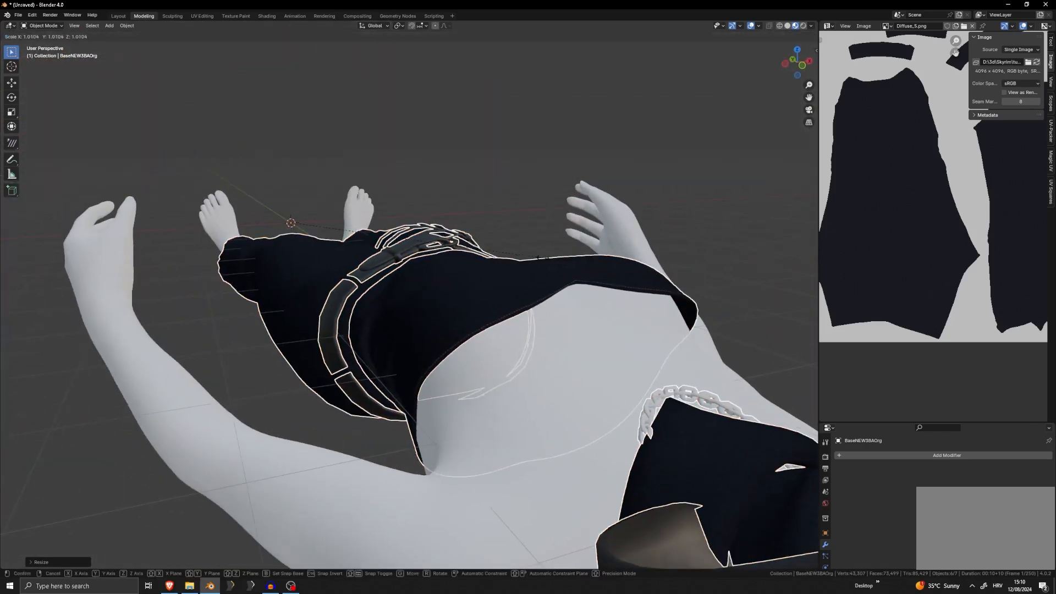
click(541, 259)
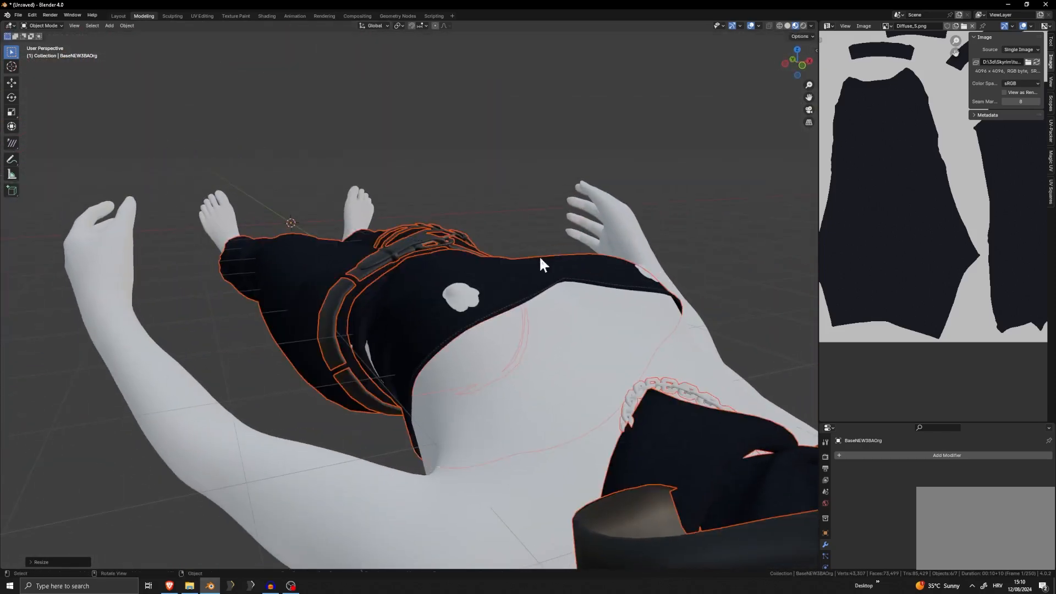
Fine-tune the outfit's uniform scale so the trouser legs and cuffs line up with the base body's legs and ankles
middle_drag(541, 264, 424, 290)
scroll(467, 297, up, 6)
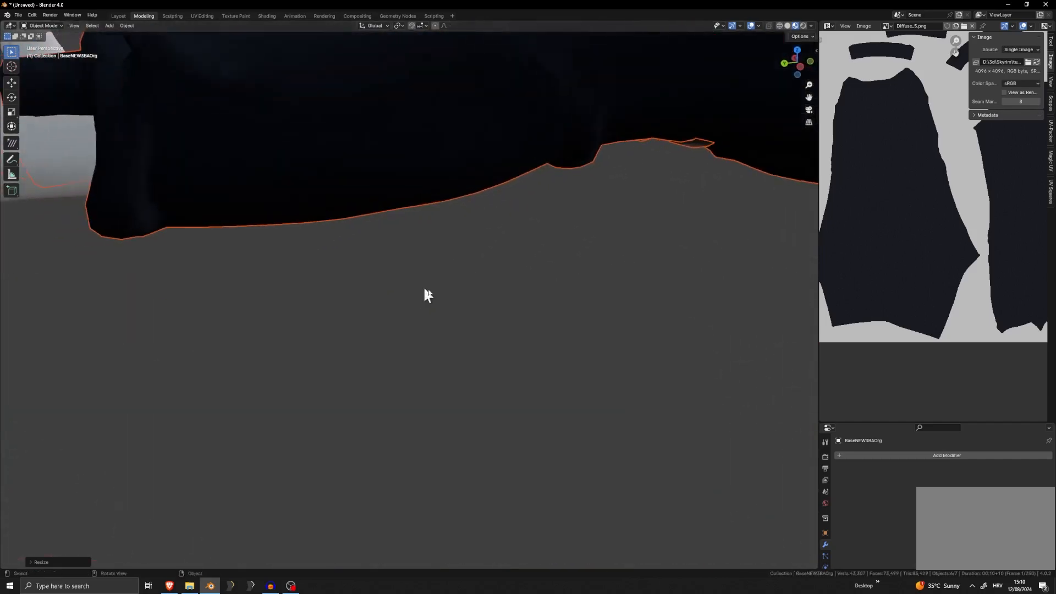
scroll(427, 295, down, 5)
key(s)
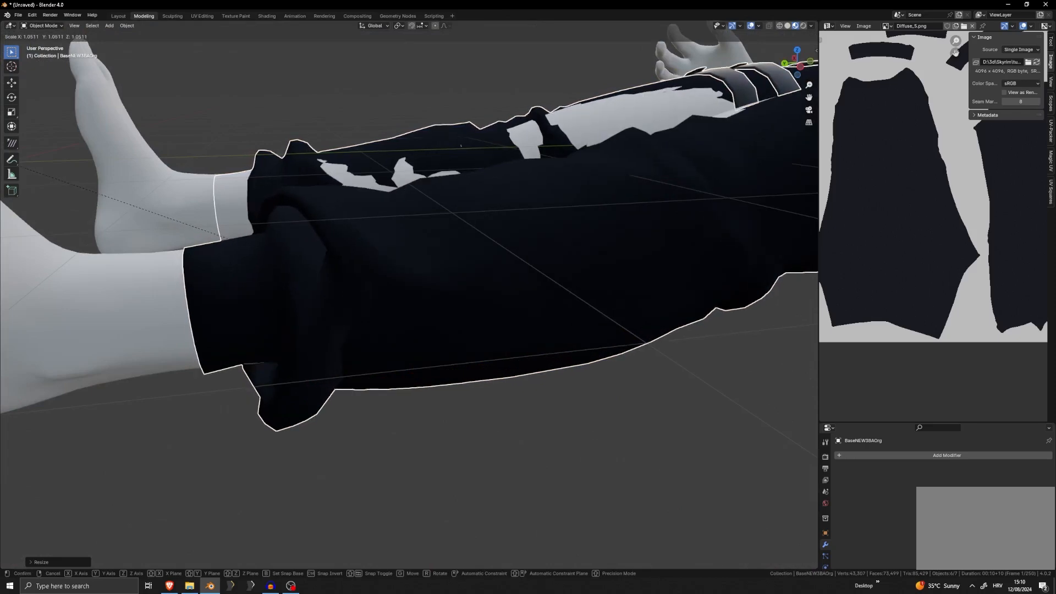
click(526, 343)
middle_drag(527, 343, 587, 372)
key(s)
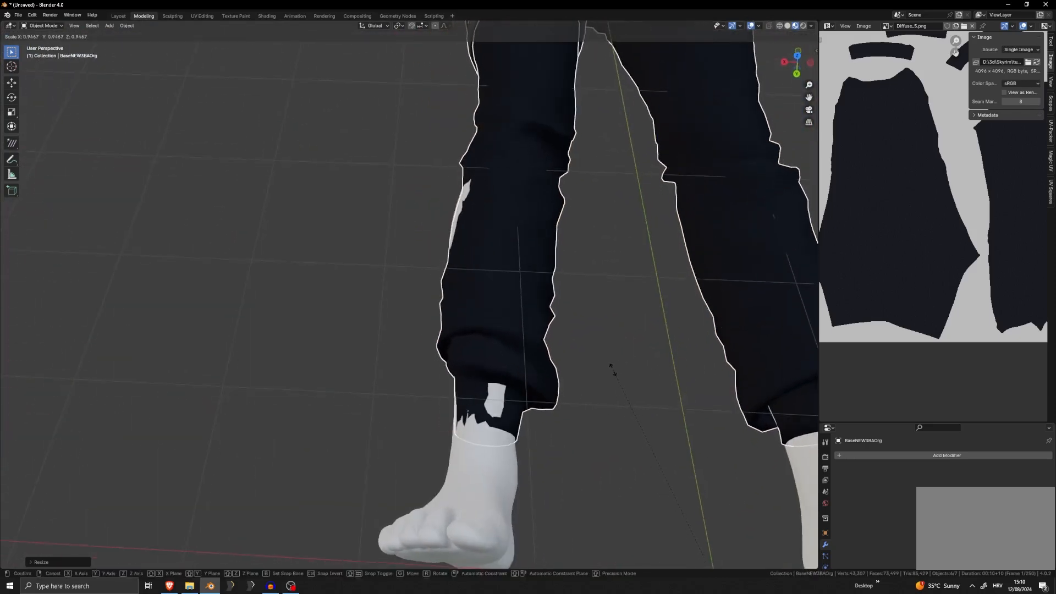
click(609, 366)
scroll(605, 366, down, 5)
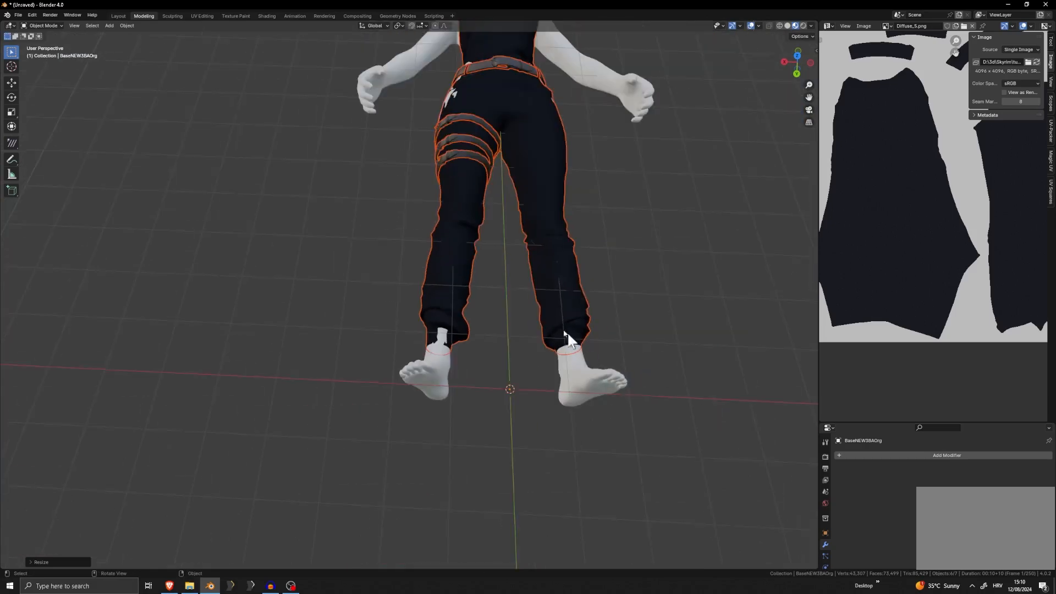
Inspect how the hood, neck piece and shirt fit on the base body
middle_drag(565, 332, 462, 329)
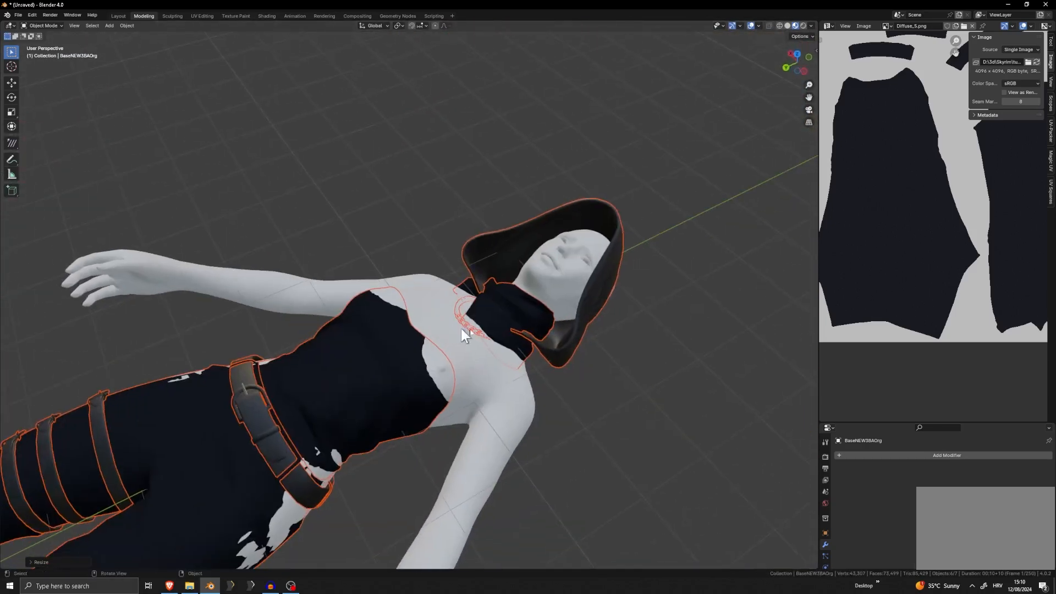
click(557, 282)
mouse_move(558, 282)
middle_down()
mouse_move(544, 262)
mouse_move(550, 281)
middle_up()
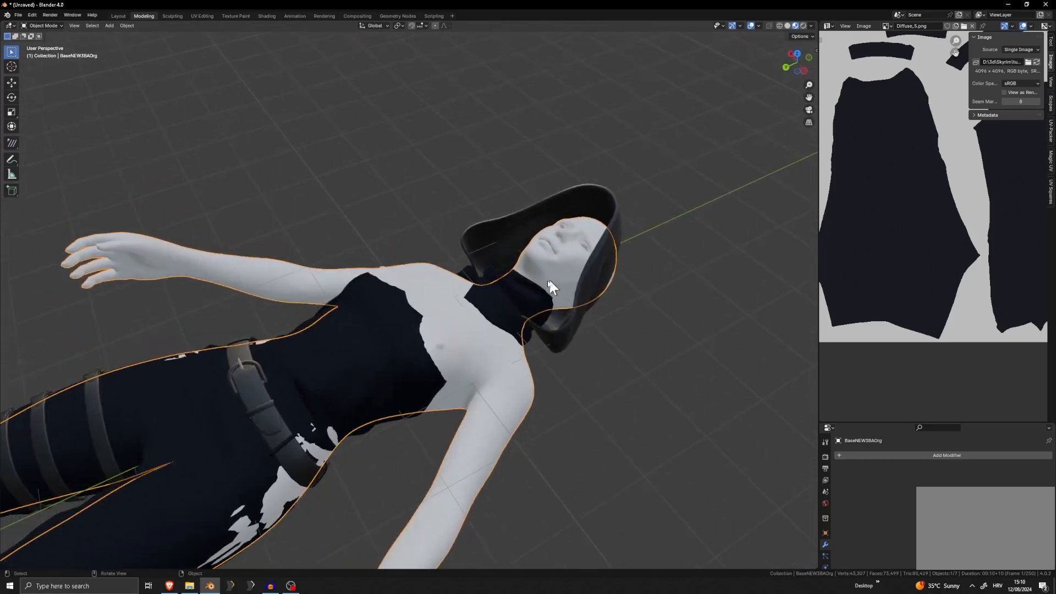
click(371, 325)
middle_drag(371, 326, 437, 388)
scroll(355, 294, up, 5)
key(Tab)
key(Tab)
scroll(433, 382, down, 9)
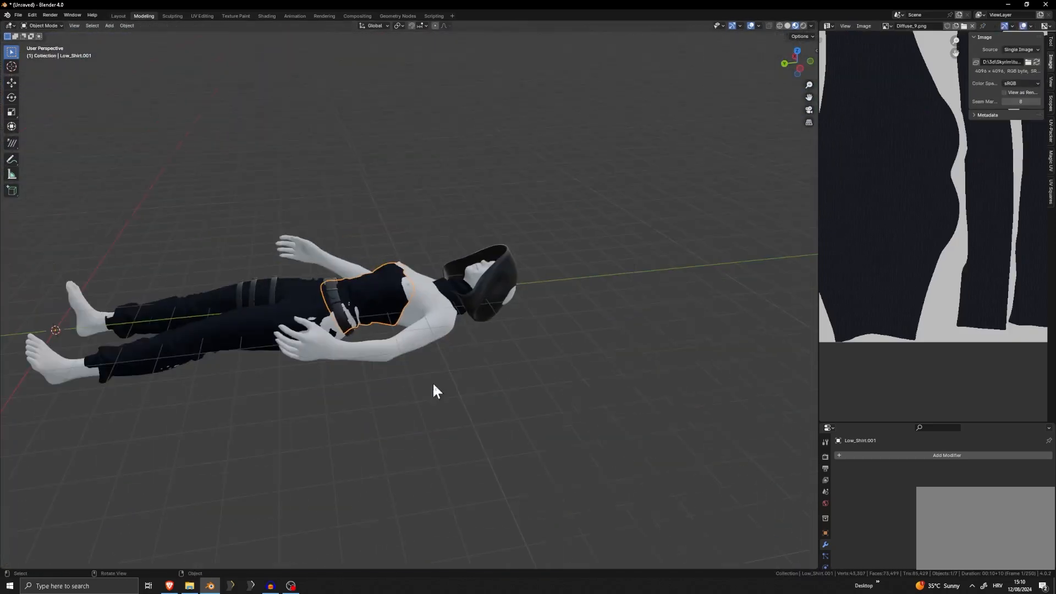
Delete the imported base body, leaving only the outfit parts in the scene
click(438, 343)
key(x)
click(482, 332)
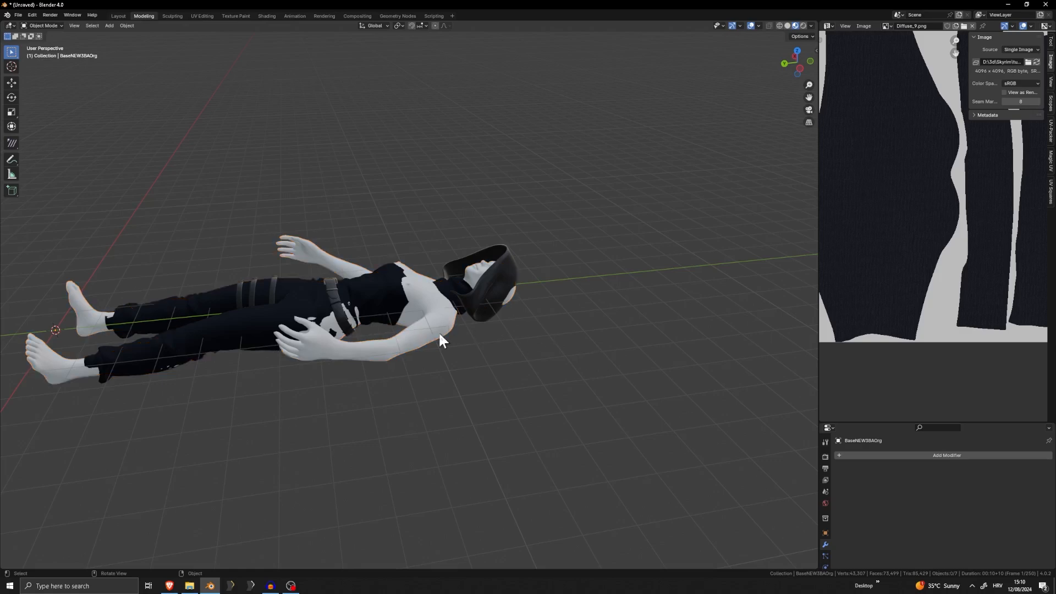
click(439, 335)
key(x)
click(431, 319)
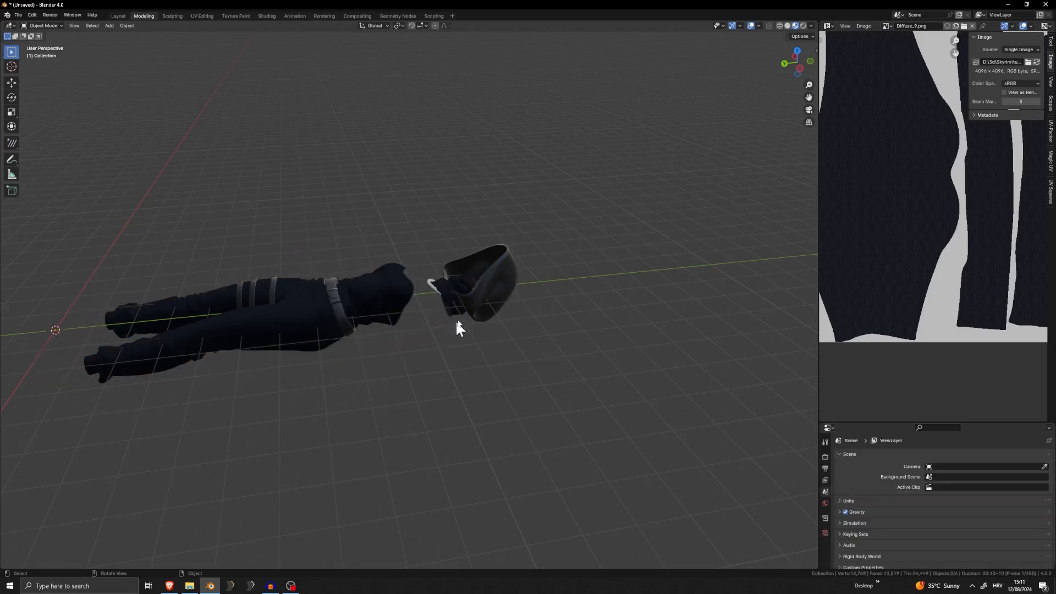
middle_drag(307, 297, 447, 249)
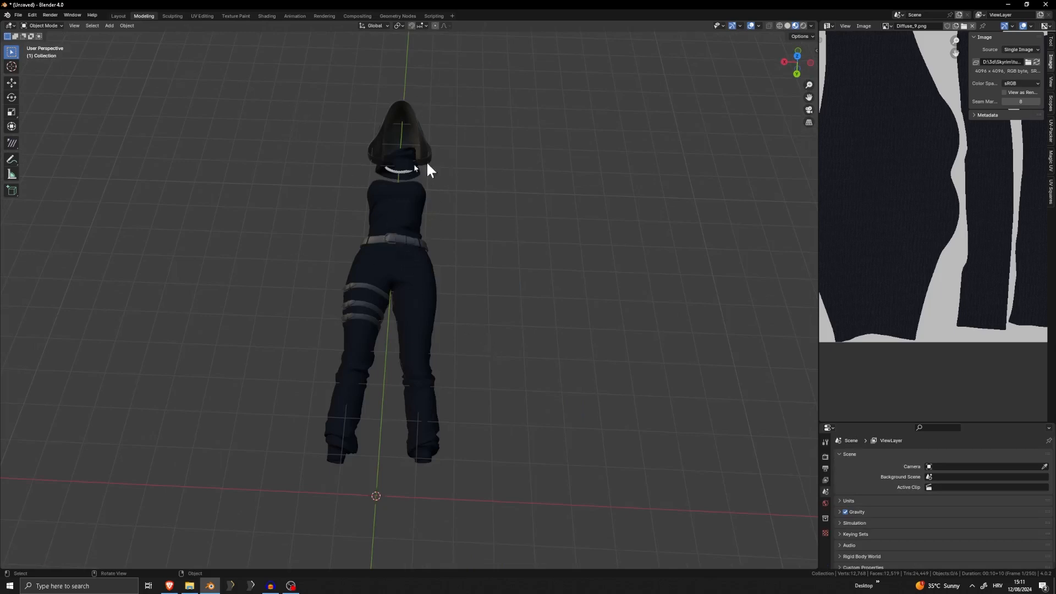
Export the outfit as a Wavefront OBJ named ExportedFull to the D:\3d\Skyrim\tutorial folder
click(19, 14)
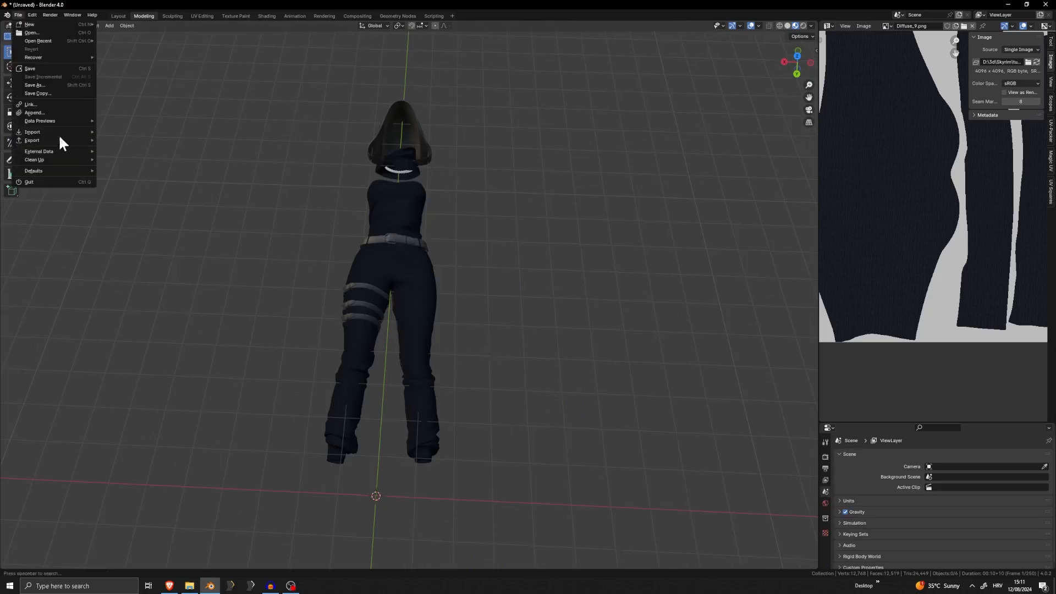
mouse_move(58, 139)
click(154, 180)
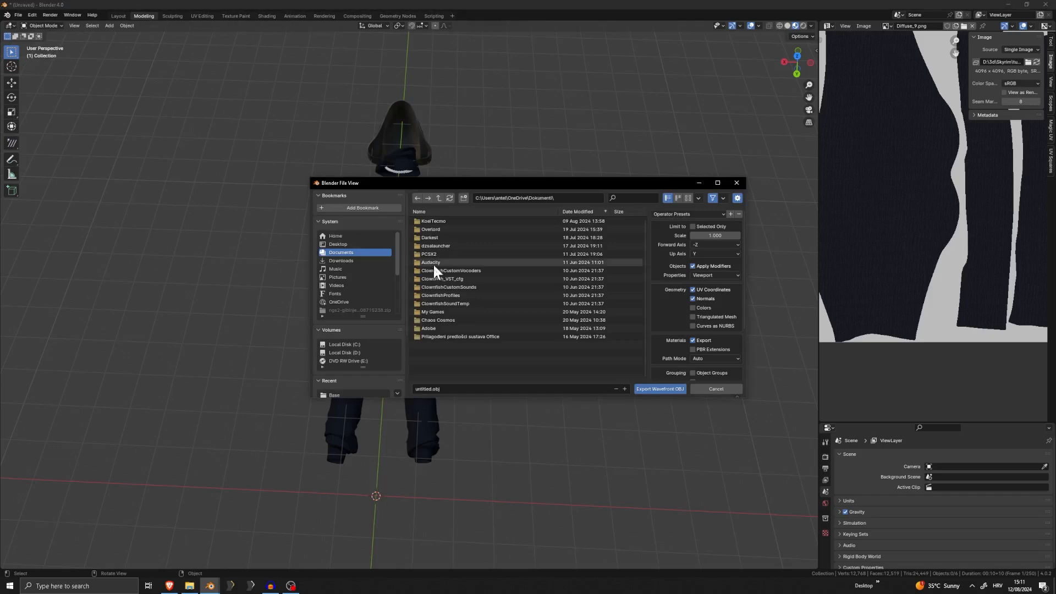
scroll(357, 346, down, 5)
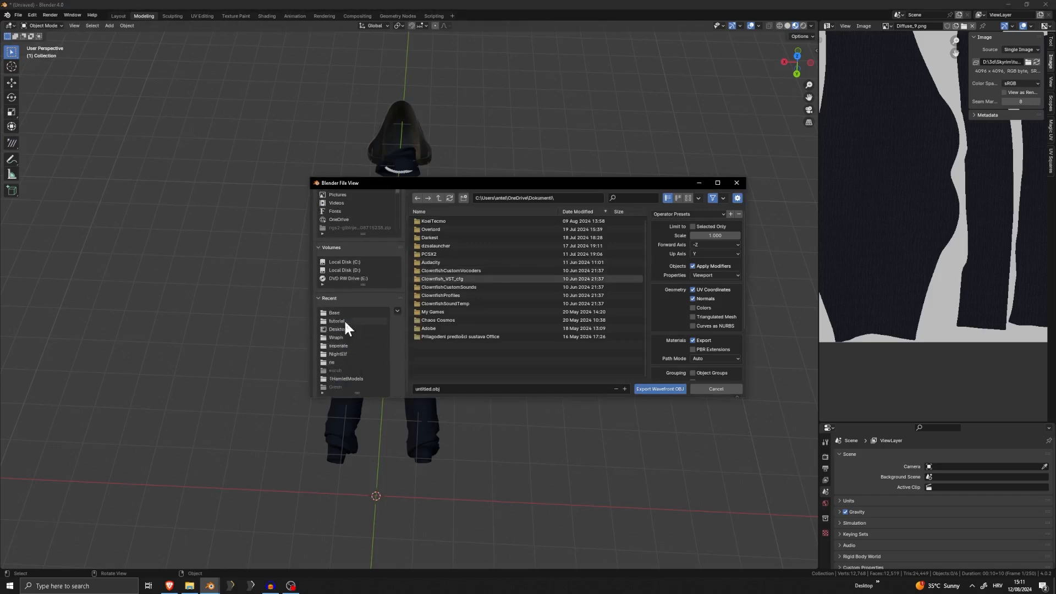
click(343, 320)
scroll(469, 314, down, 2)
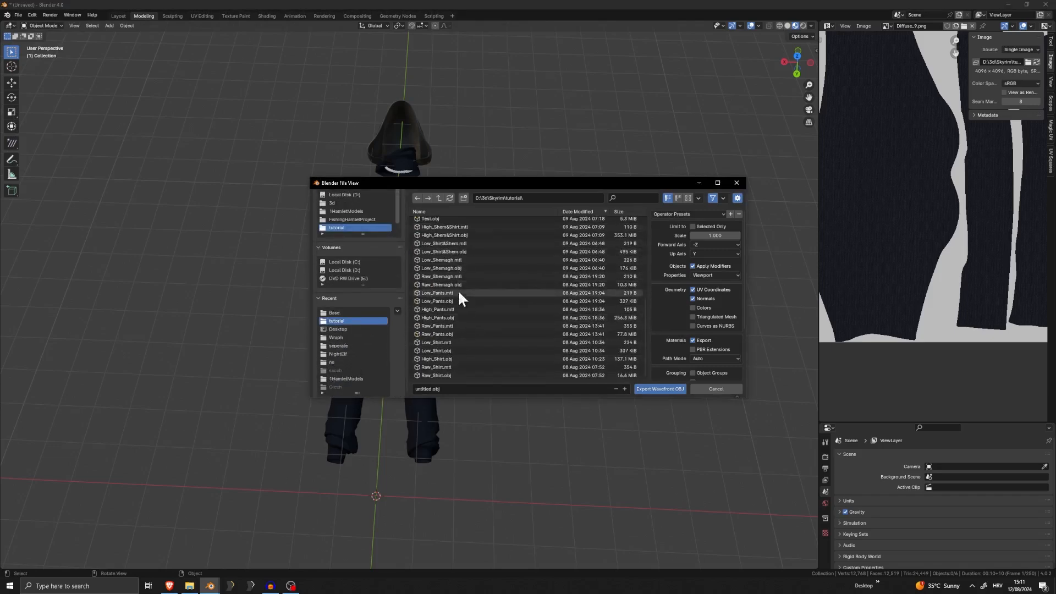
click(449, 388)
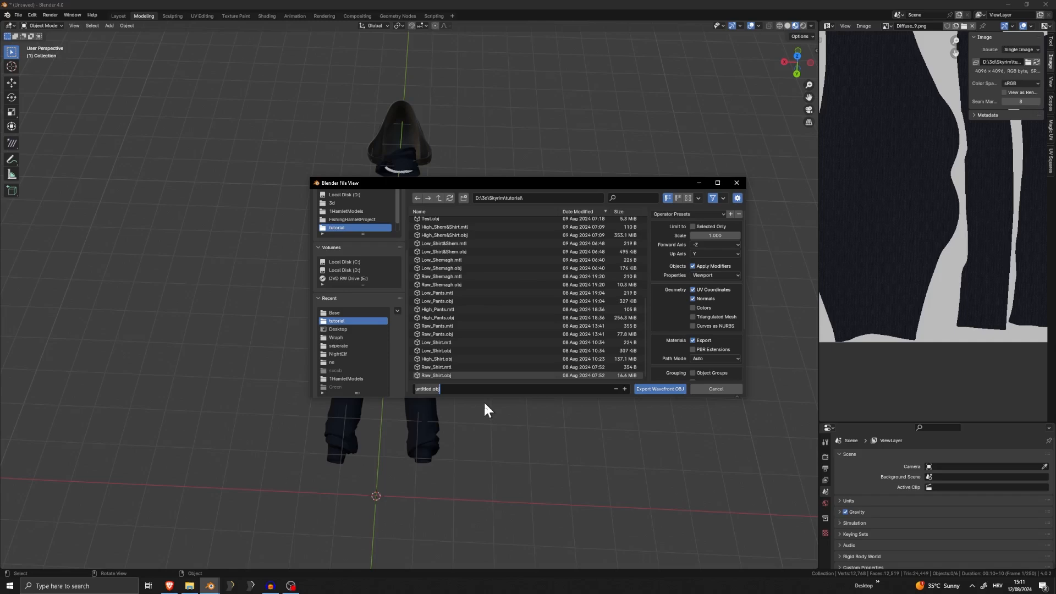
key(BackSpace)
text(ExportedFull)
click(643, 388)
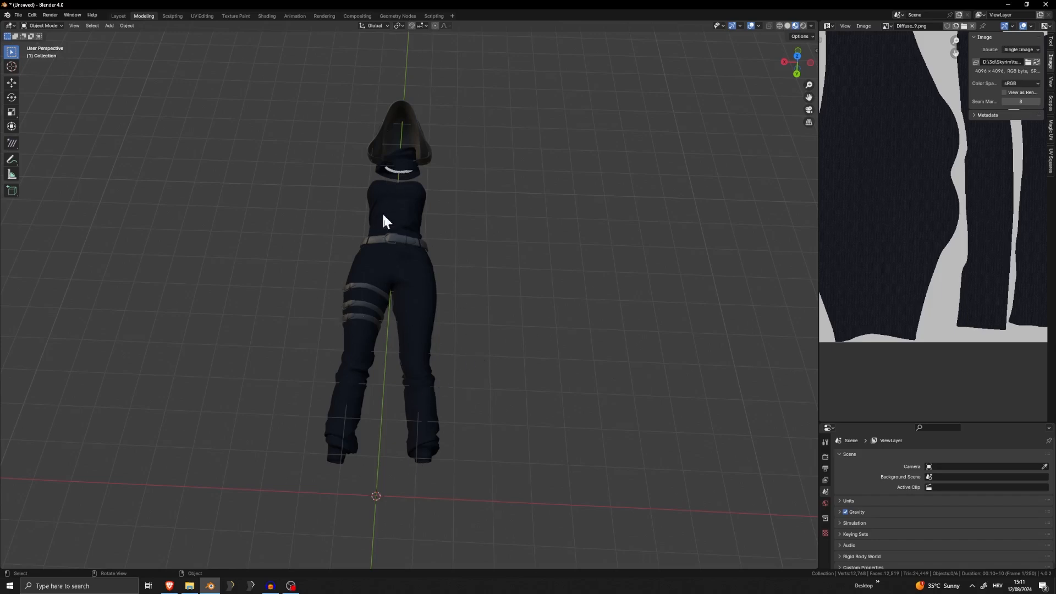
Minimize Blender and move the File Explorer window of the game textures folder fully into view
middle_drag(380, 216, 398, 261)
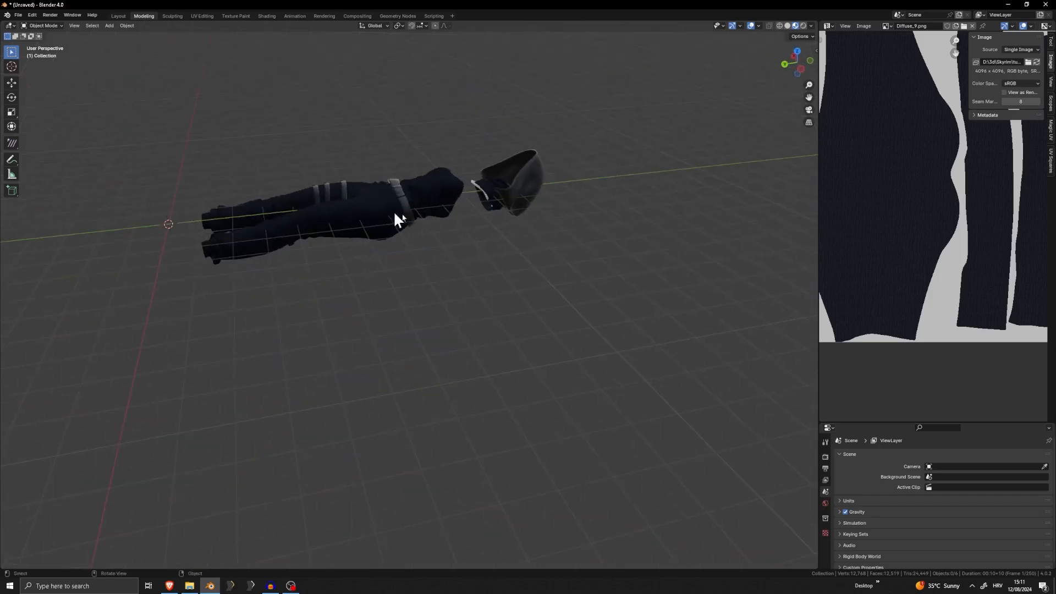
drag(582, 136, 440, 213)
click(488, 262)
click(1009, 4)
click(1008, 9)
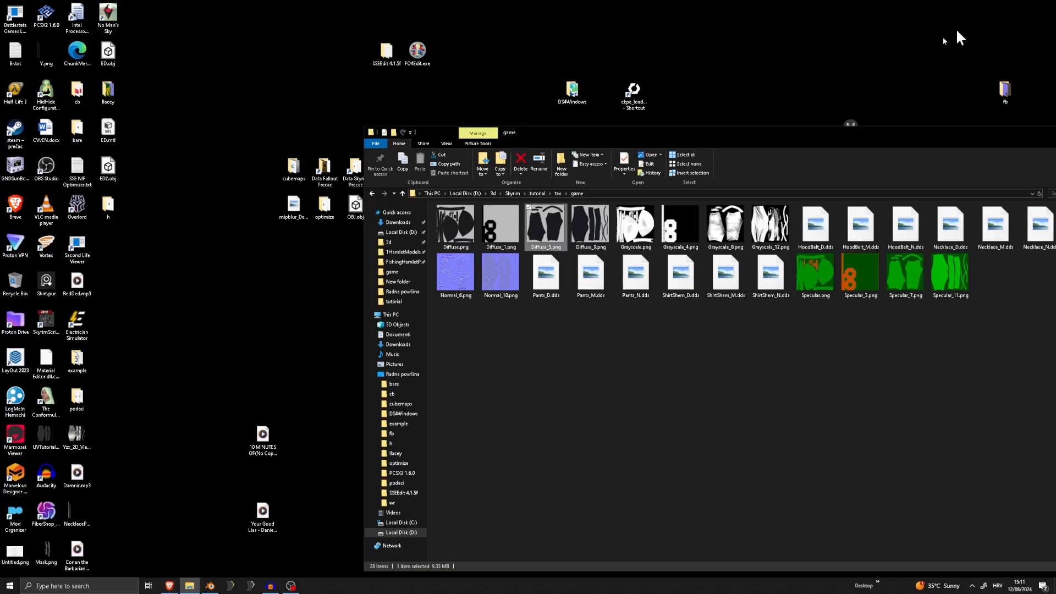
drag(996, 138, 694, 144)
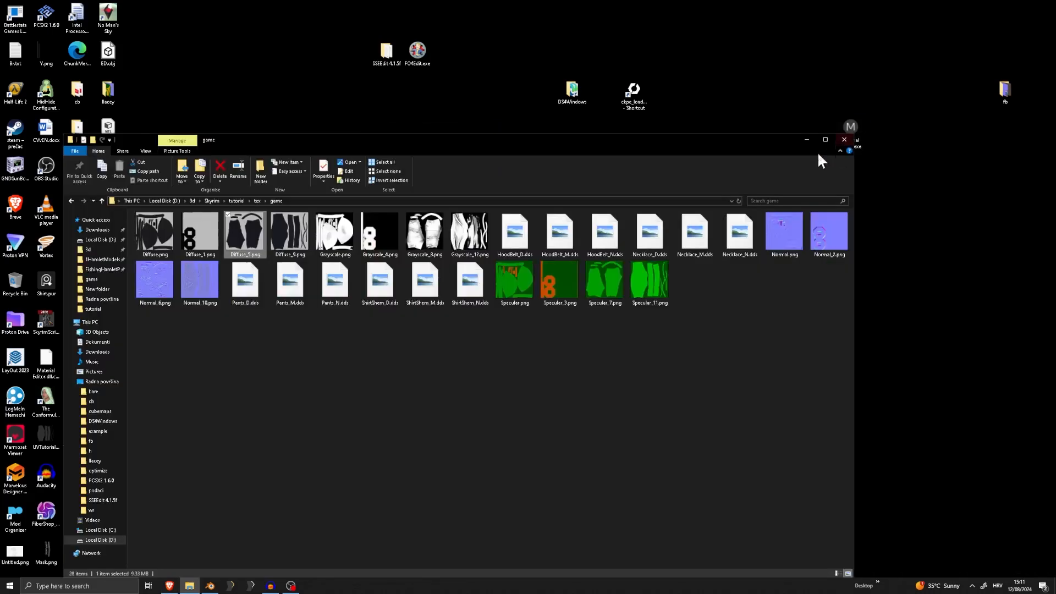
Launch Outfit Studio for Skyrim from the desktop, then bring the game textures folder window in front of it and reposition it
click(792, 141)
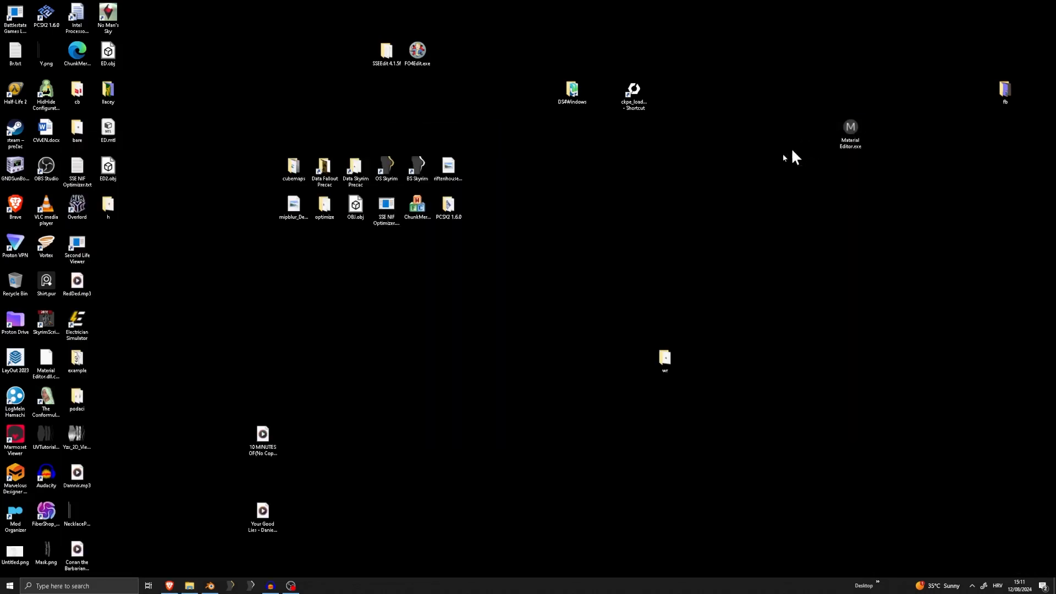
double_click(391, 220)
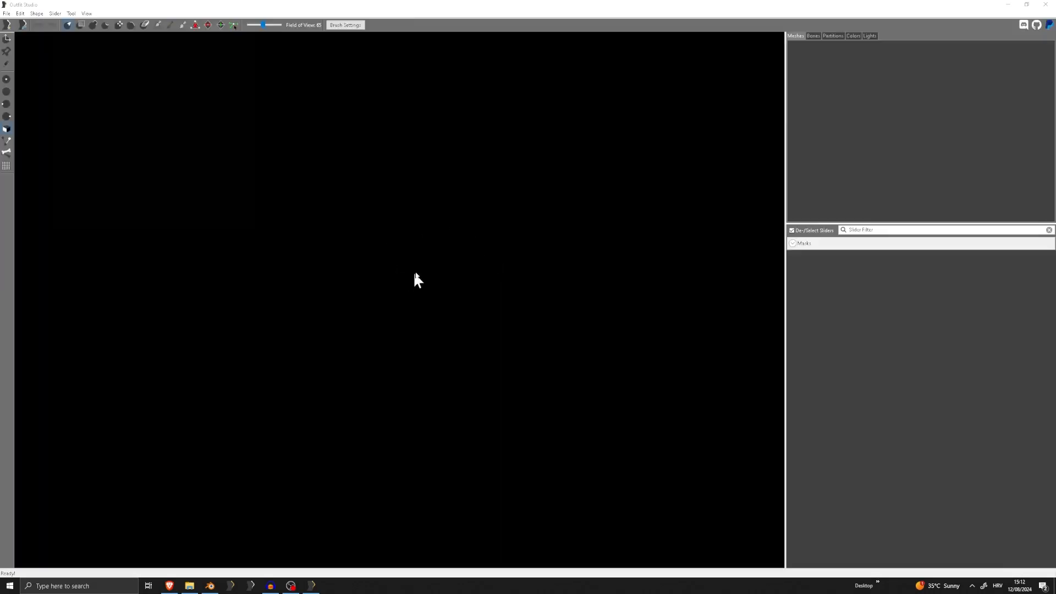
click(189, 586)
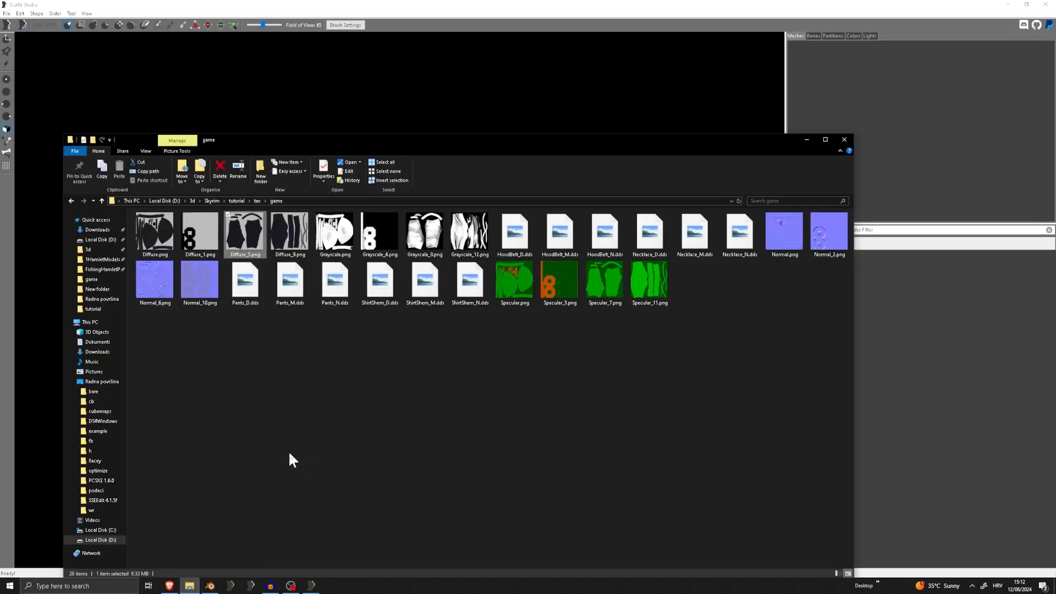
click(499, 423)
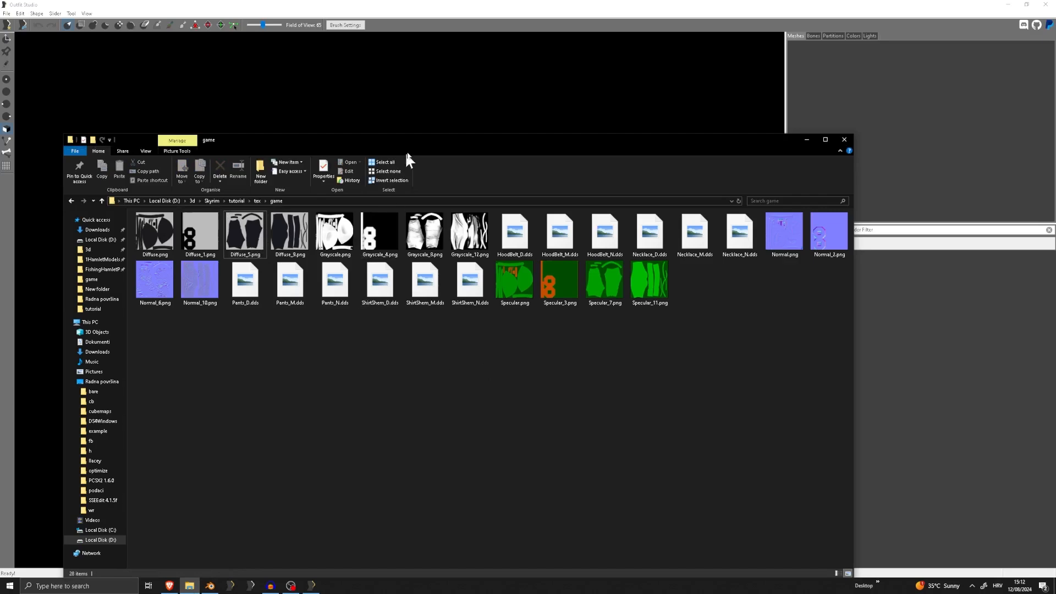
click(459, 98)
click(189, 586)
drag(452, 139, 476, 87)
Cut the twelve HoodBelt, Necklace, Pants and ShirtShem DDS textures from the game folder
drag(506, 310, 270, 209)
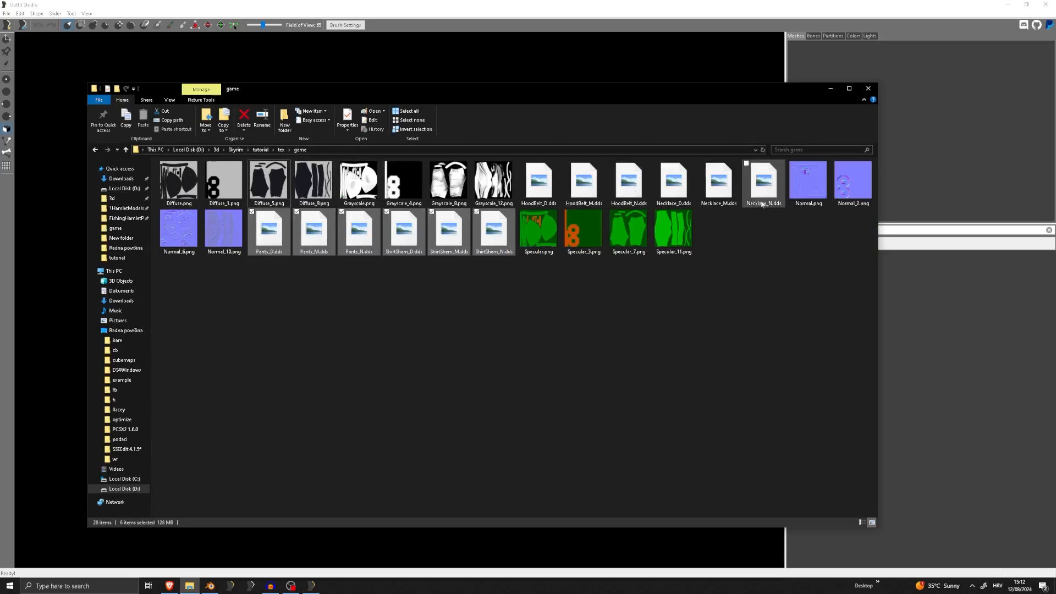
ctrl+click(548, 193)
ctrl+click(582, 190)
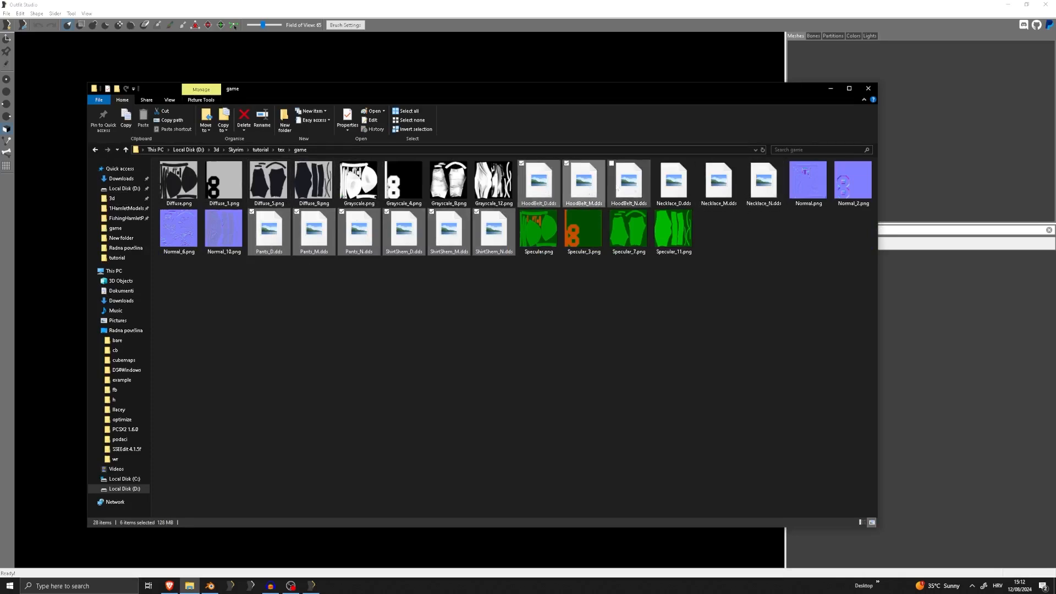
ctrl+click(621, 188)
ctrl+click(669, 188)
ctrl+click(714, 188)
ctrl+click(752, 188)
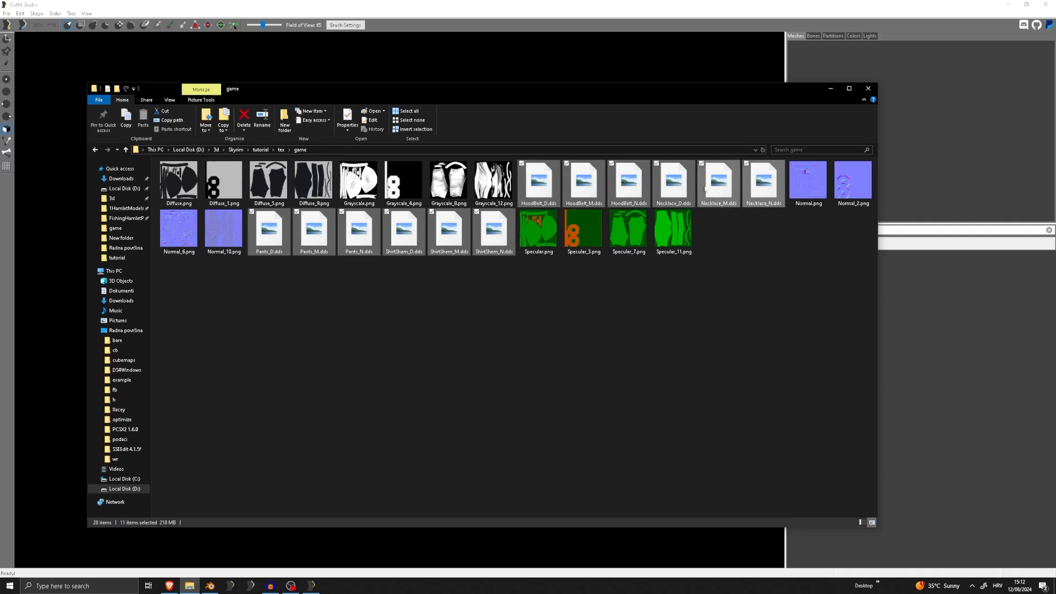
right_click(631, 180)
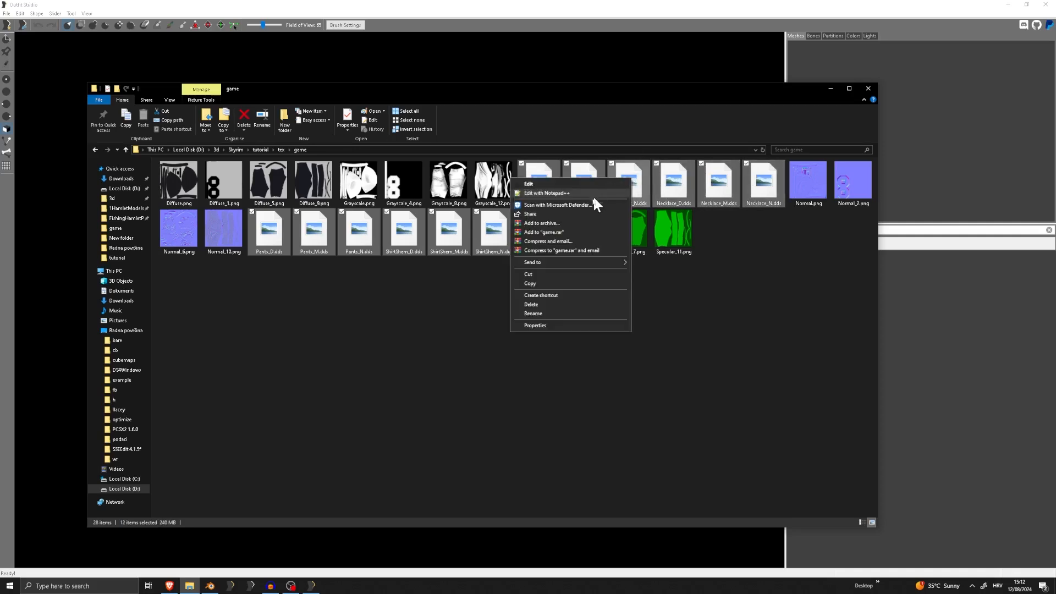
click(536, 274)
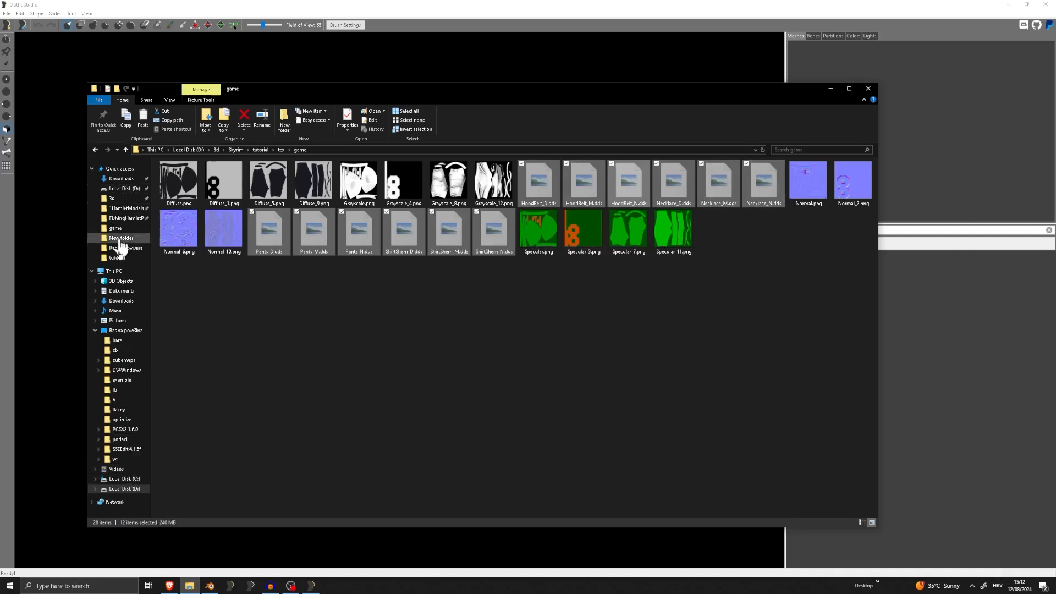
Open the Obicnii folder inside Data\Textures of the Skyrim Special Edition installation
click(130, 330)
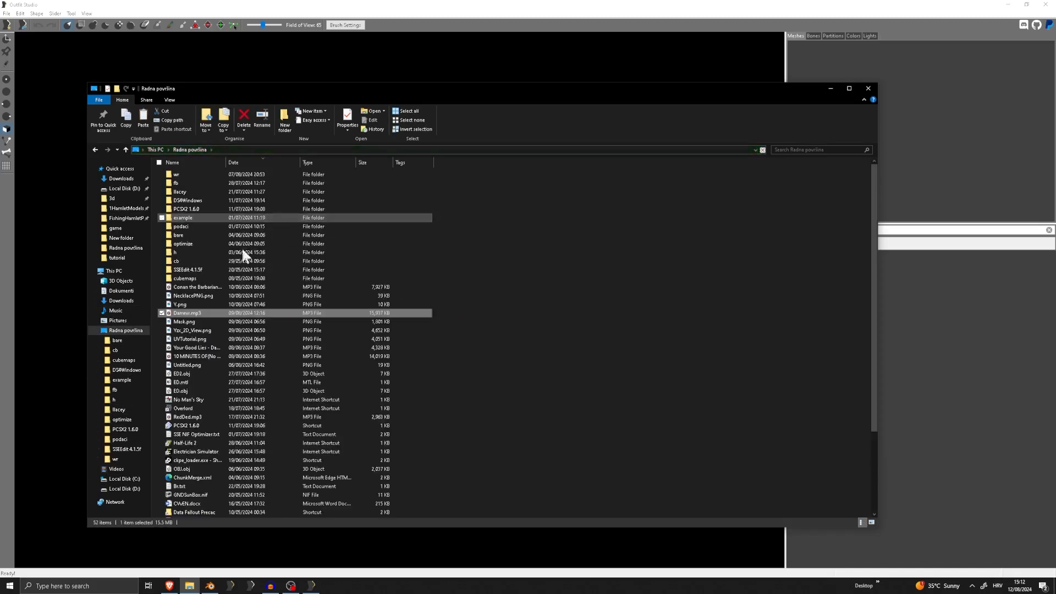
click(204, 510)
scroll(206, 502, down, 2)
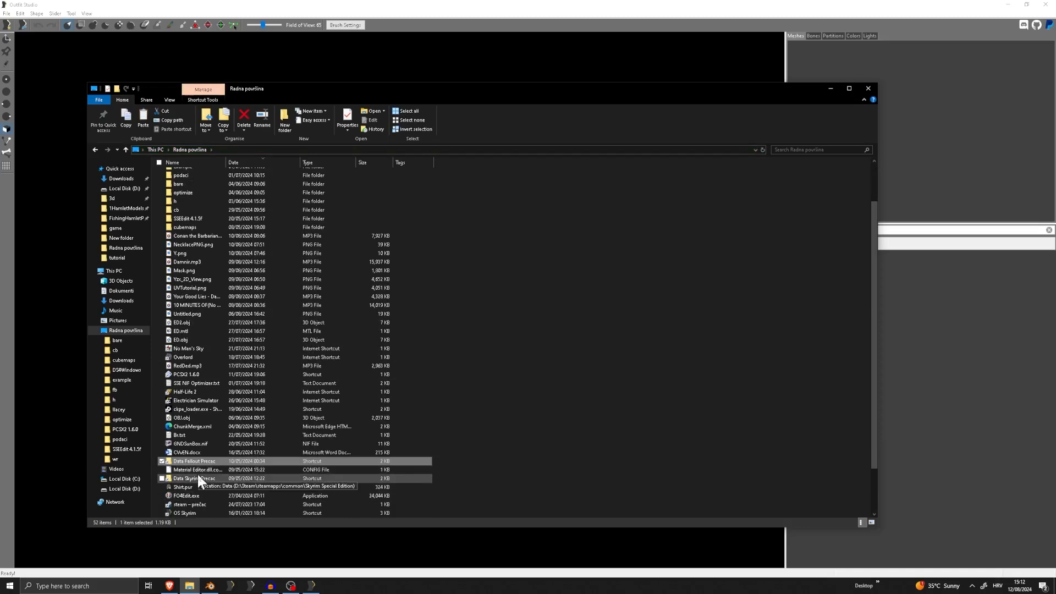
double_click(198, 475)
key(t)
key(e)
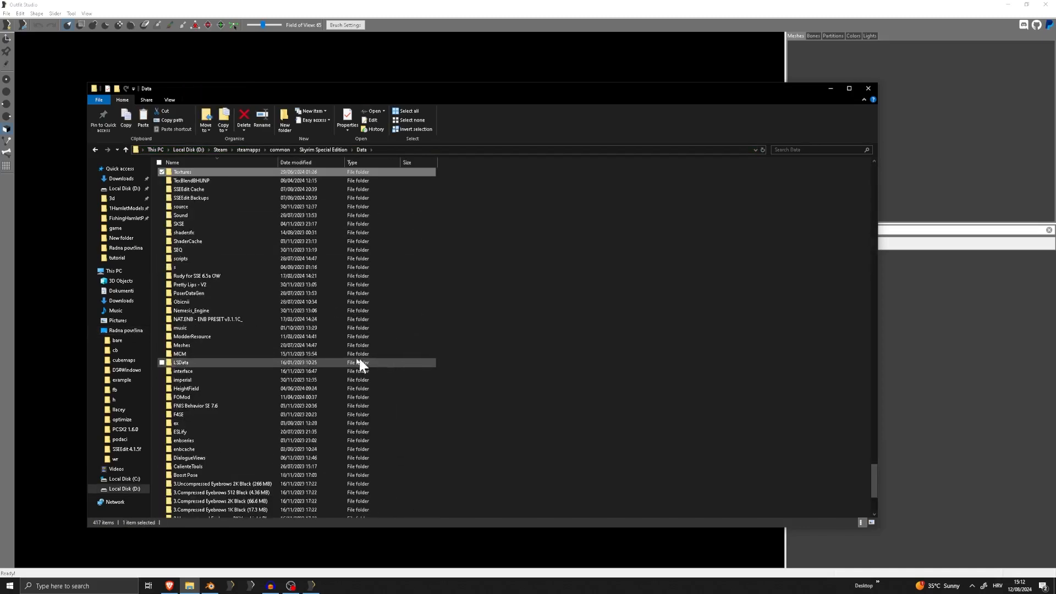
double_click(288, 172)
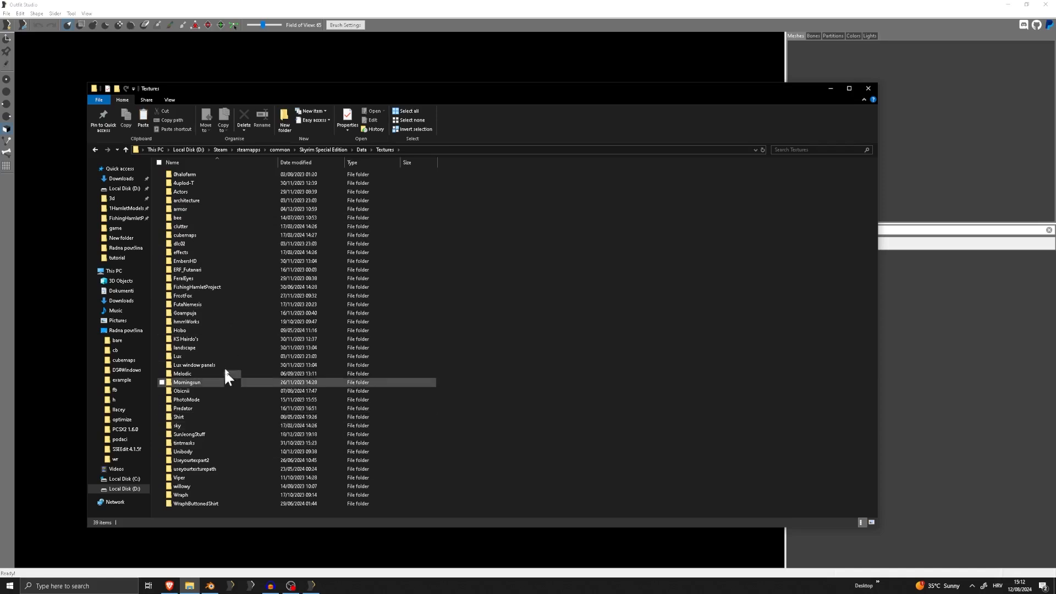
double_click(217, 391)
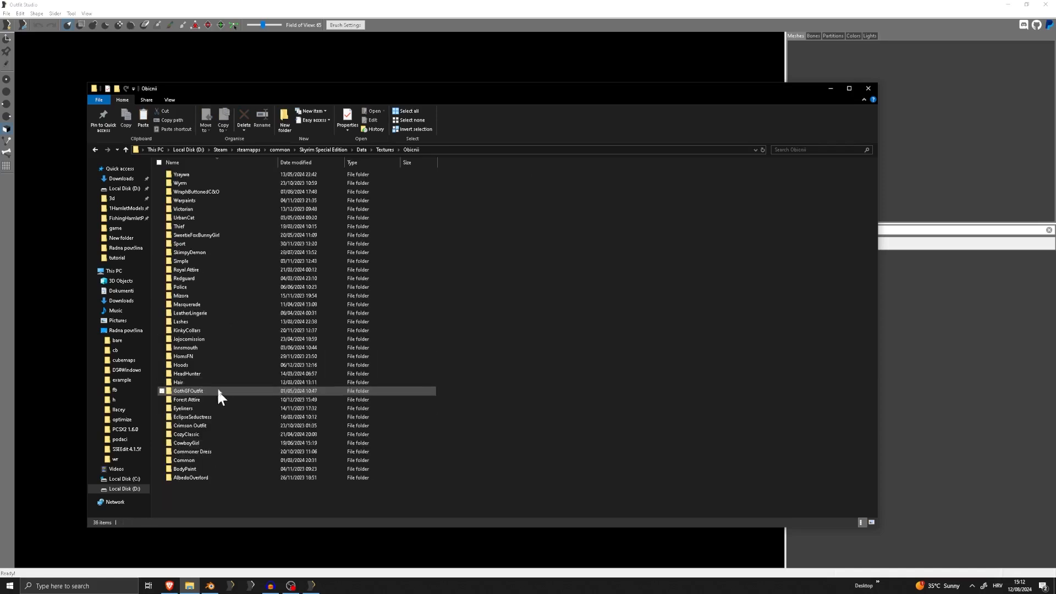
Create a new folder named Tutorial inside Obicnii and open it
right_click(502, 379)
mouse_move(429, 506)
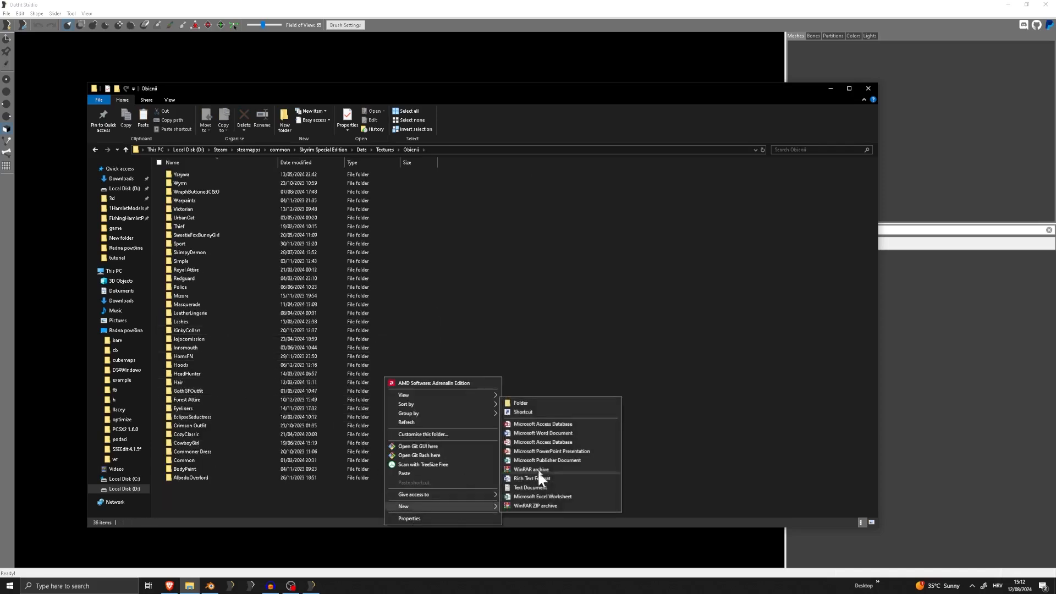
click(530, 401)
text(Ti)
key(BackSpace)
text(uzt)
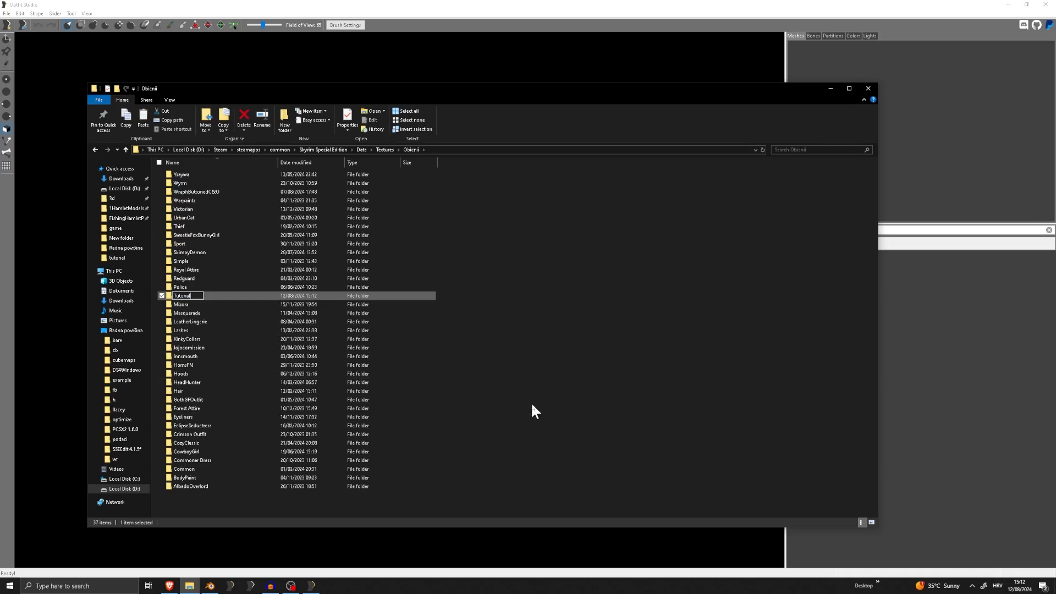
key(Return)
key(Return)
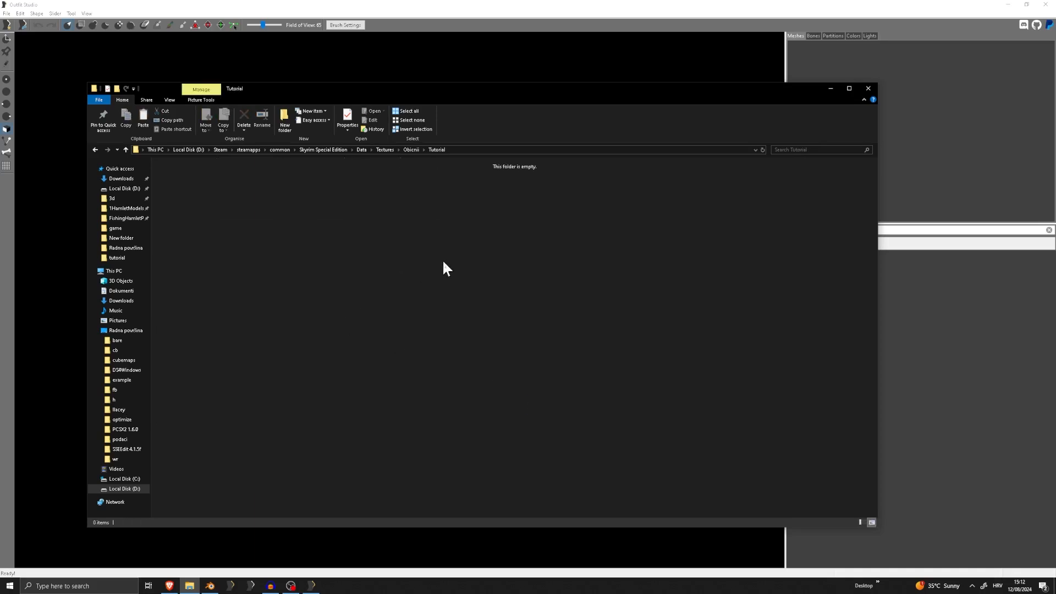
Paste the cut DDS textures into the Tutorial folder, show its full path, and switch back to Outfit Studio
key(ctrl+v)
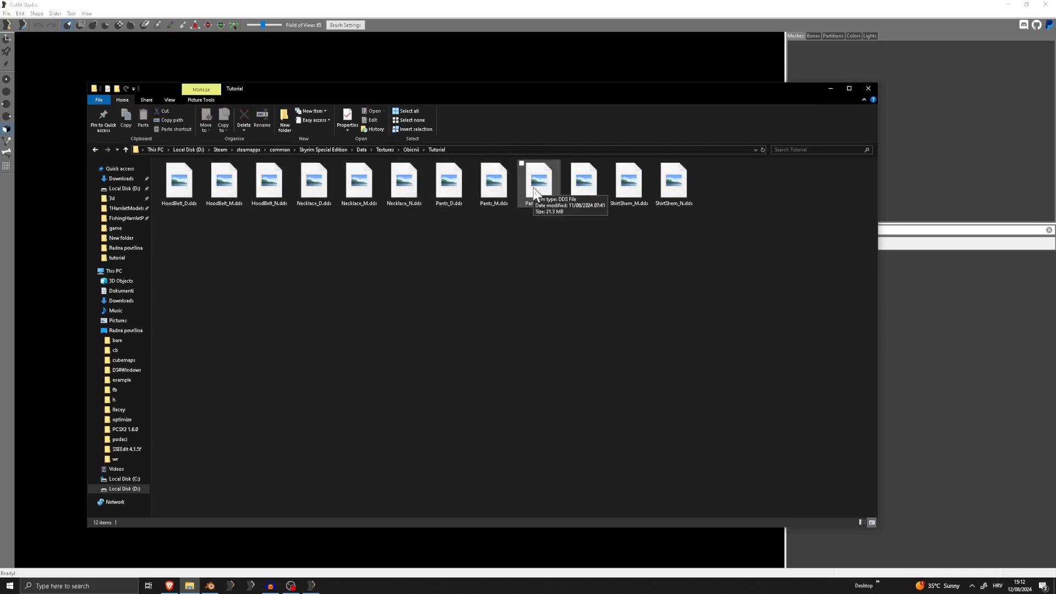
click(445, 151)
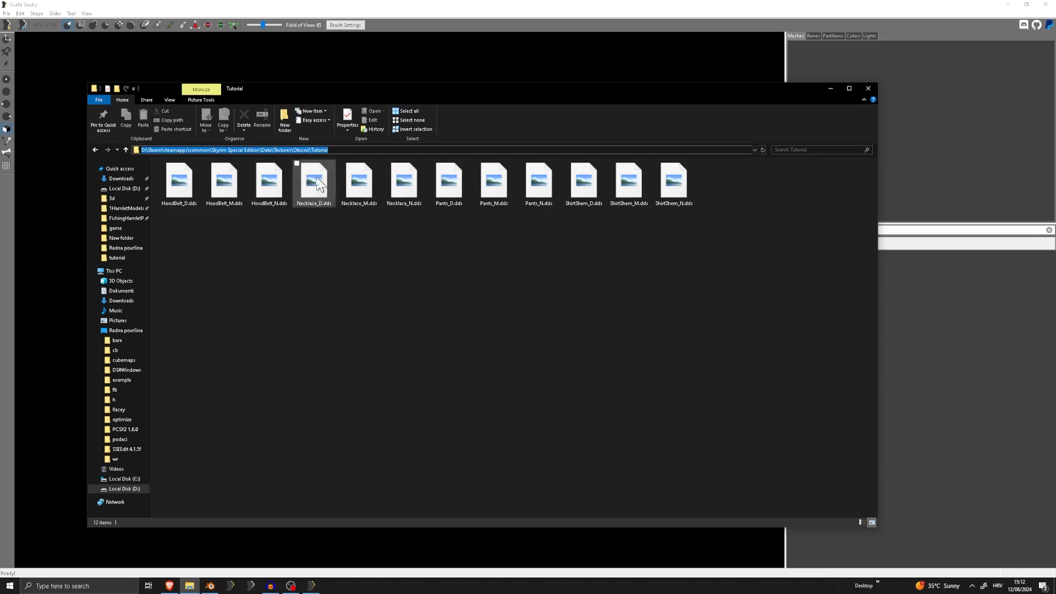
click(405, 289)
click(507, 5)
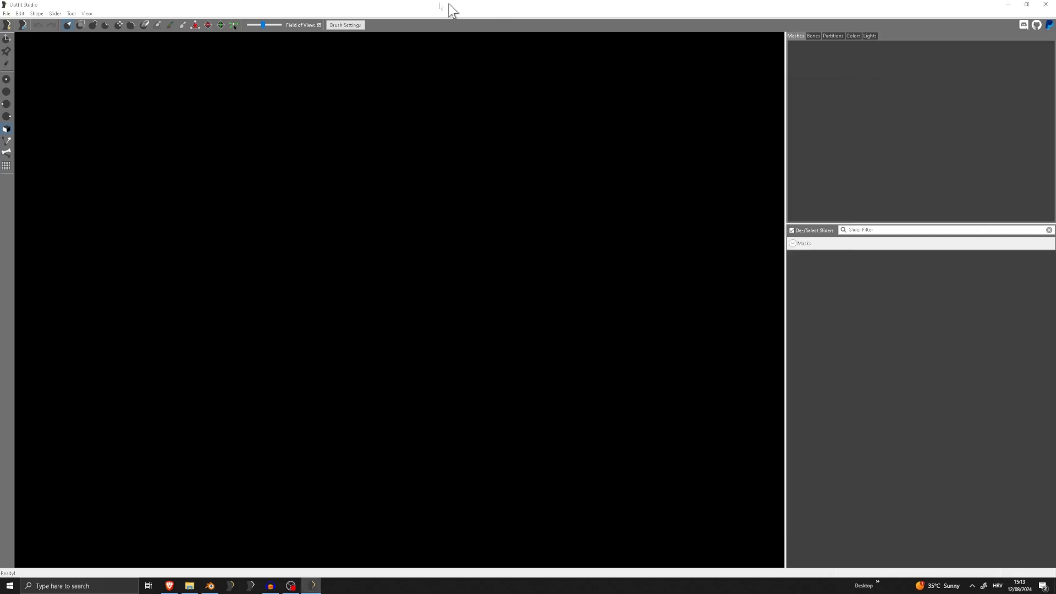
Import ExportedFull.obj from the D:\3d\Skyrim\tutorial folder as a new outfit
click(7, 14)
mouse_move(37, 128)
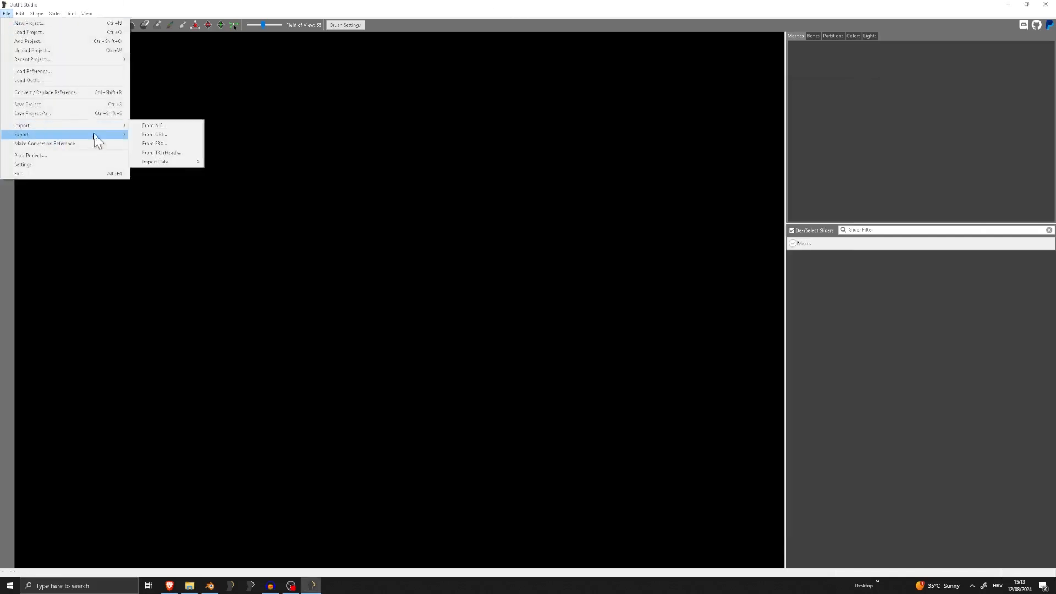
click(168, 133)
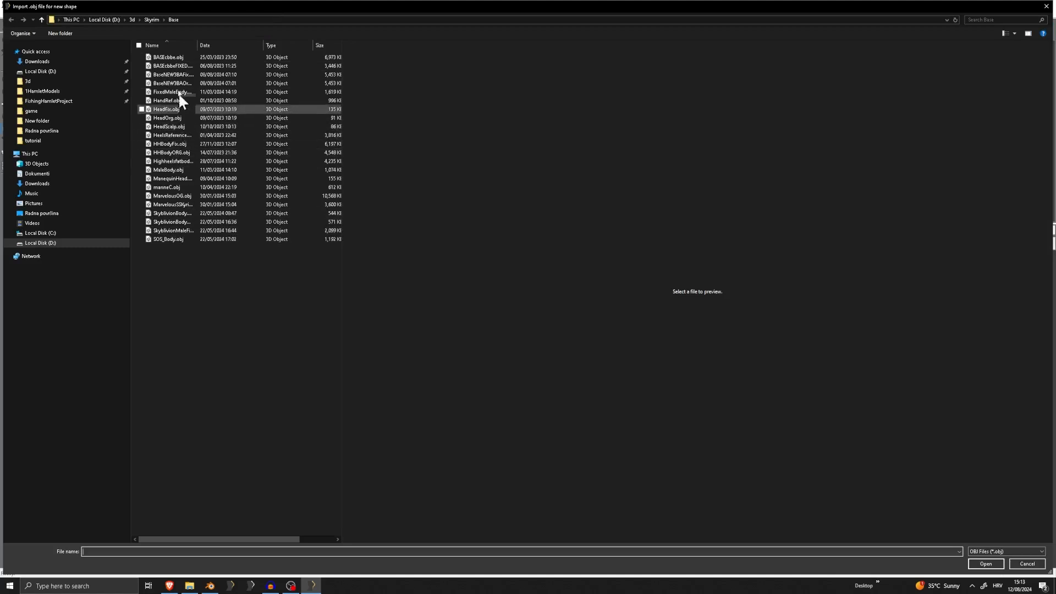
click(152, 20)
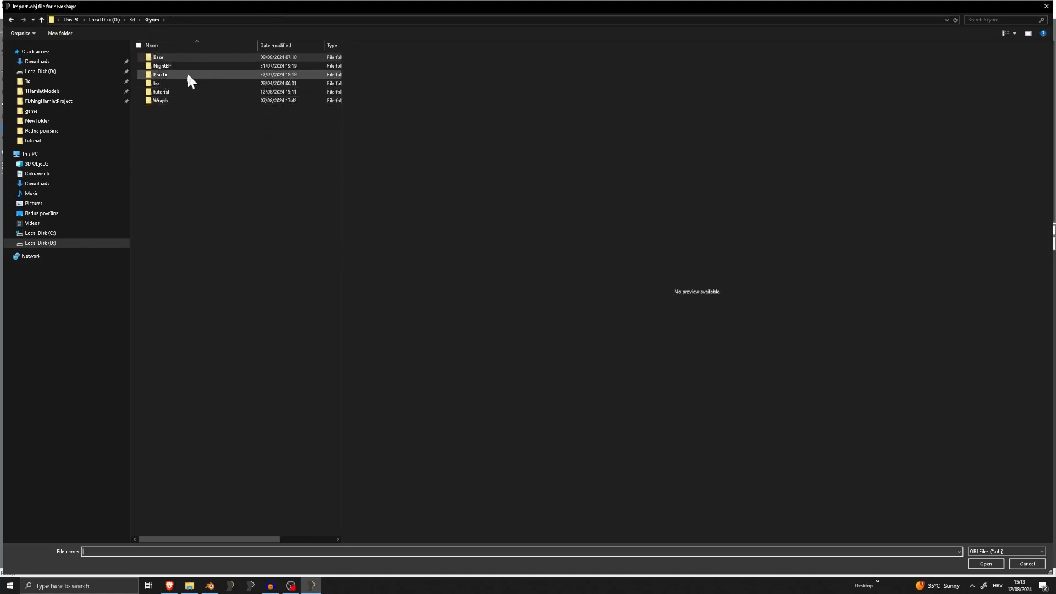
double_click(177, 91)
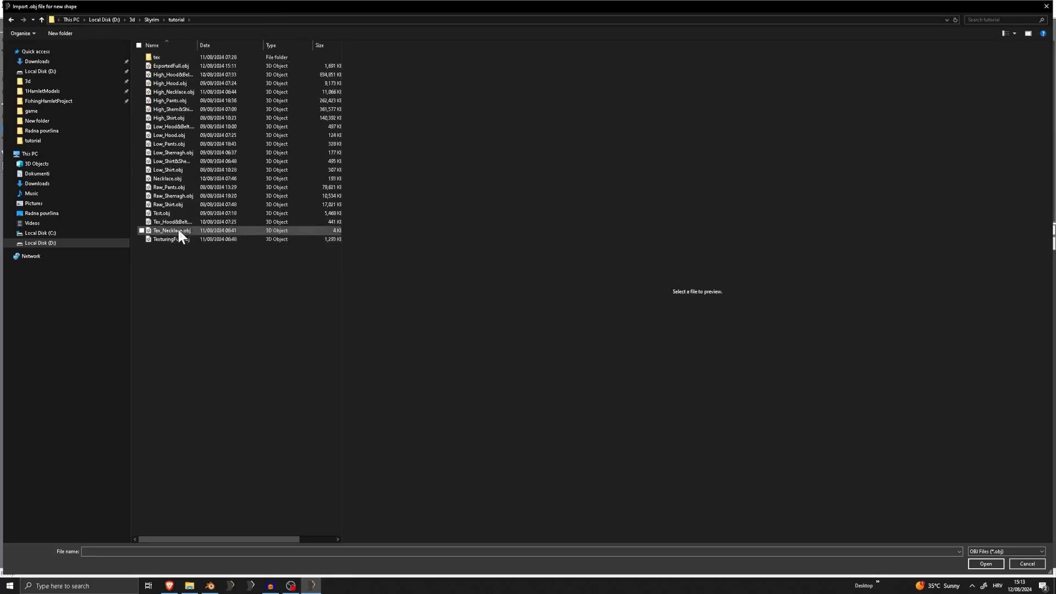
click(176, 66)
double_click(176, 65)
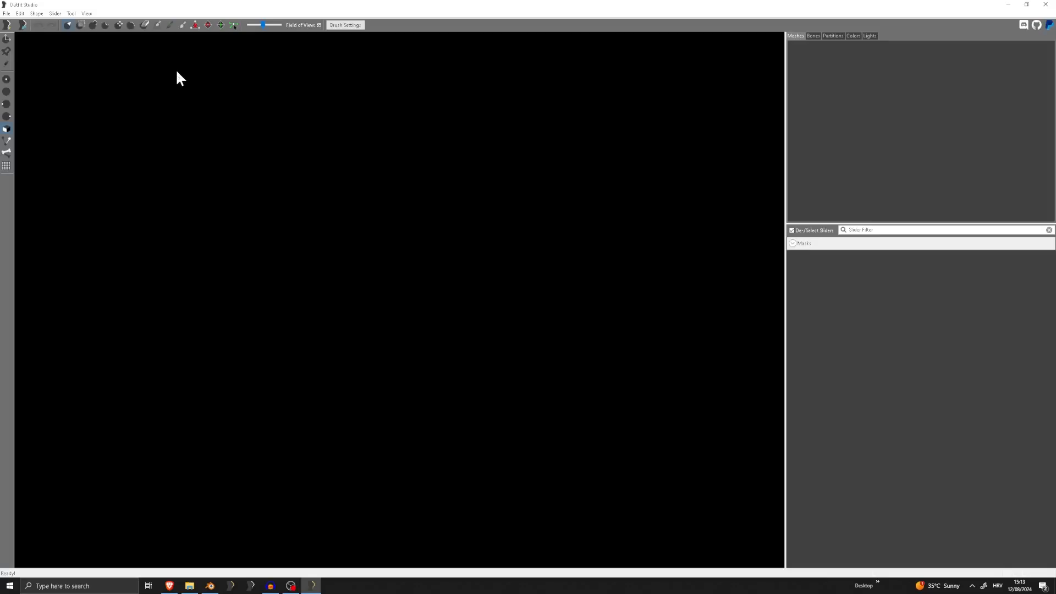
click(619, 459)
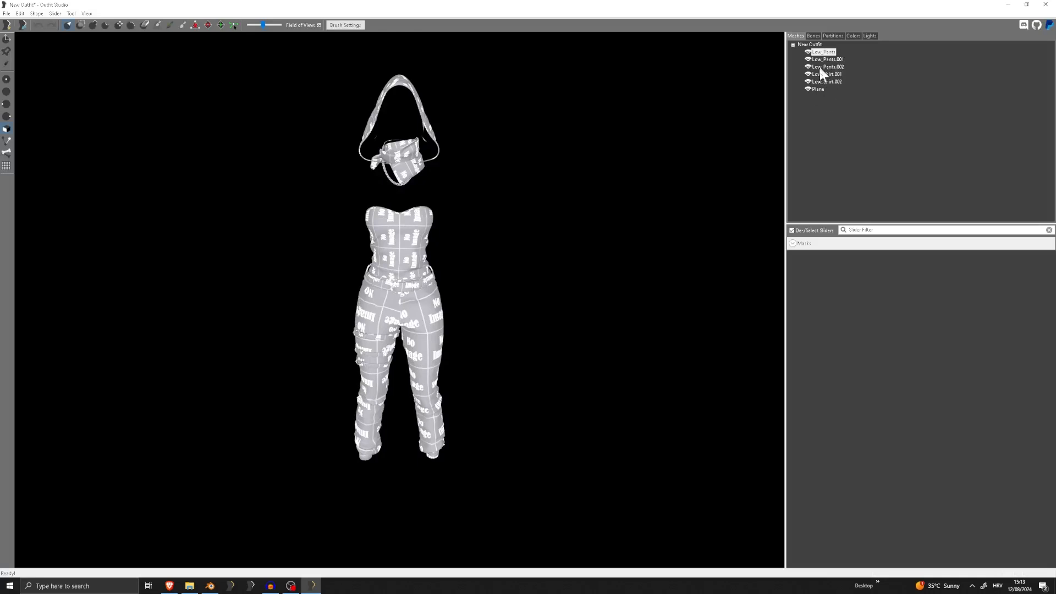
Inspect the imported outfit from several angles and cycle the Low_Pants mesh through its hidden, wireframe and visible states
mouse_move(419, 243)
right_down()
mouse_move(458, 256)
mouse_move(674, 267)
mouse_move(398, 255)
mouse_move(422, 267)
right_up()
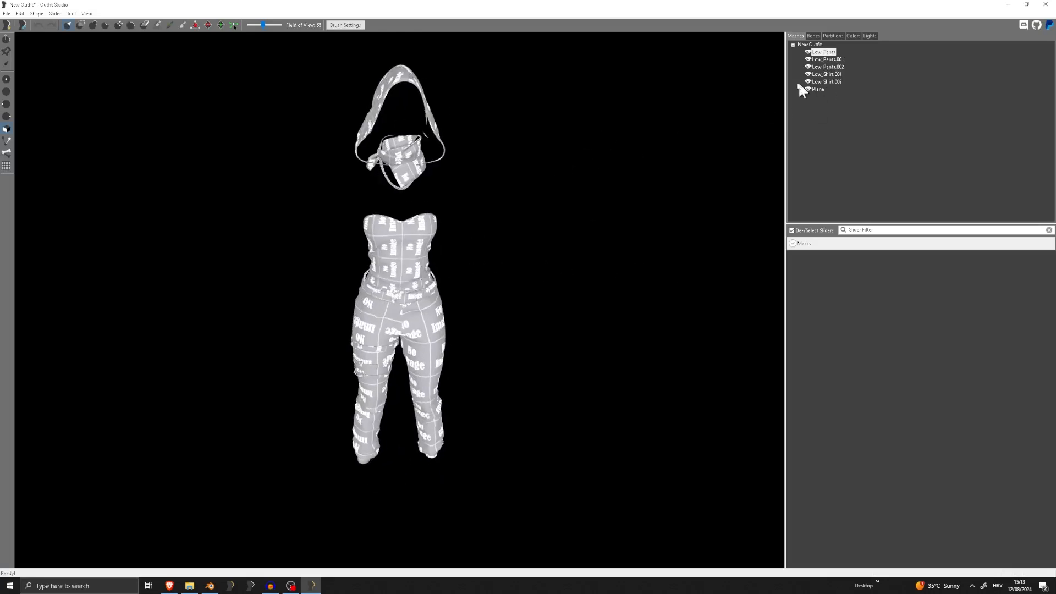
right_drag(427, 84, 489, 99)
click(827, 59)
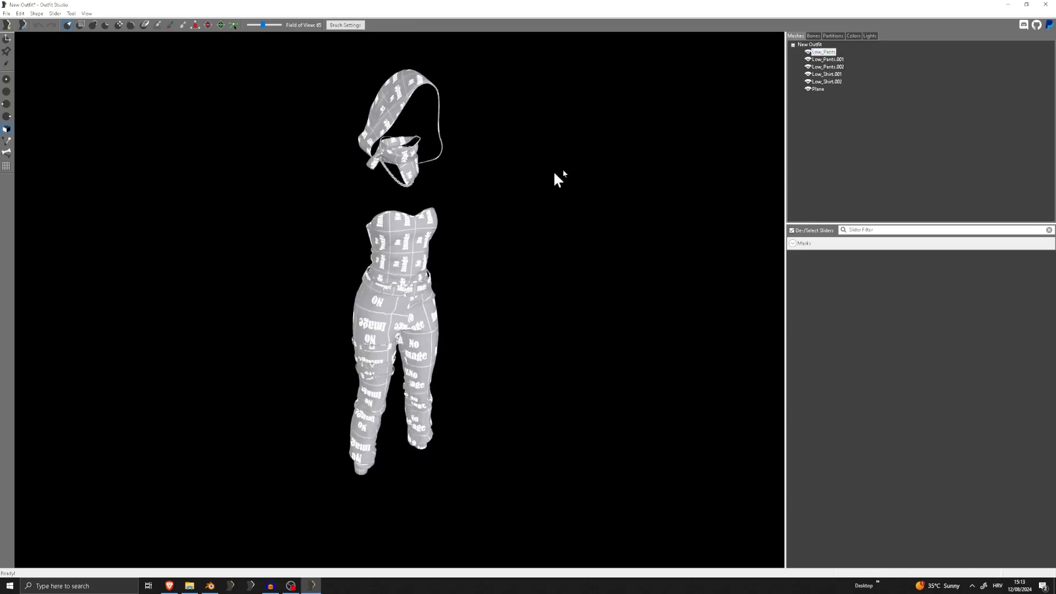
click(808, 52)
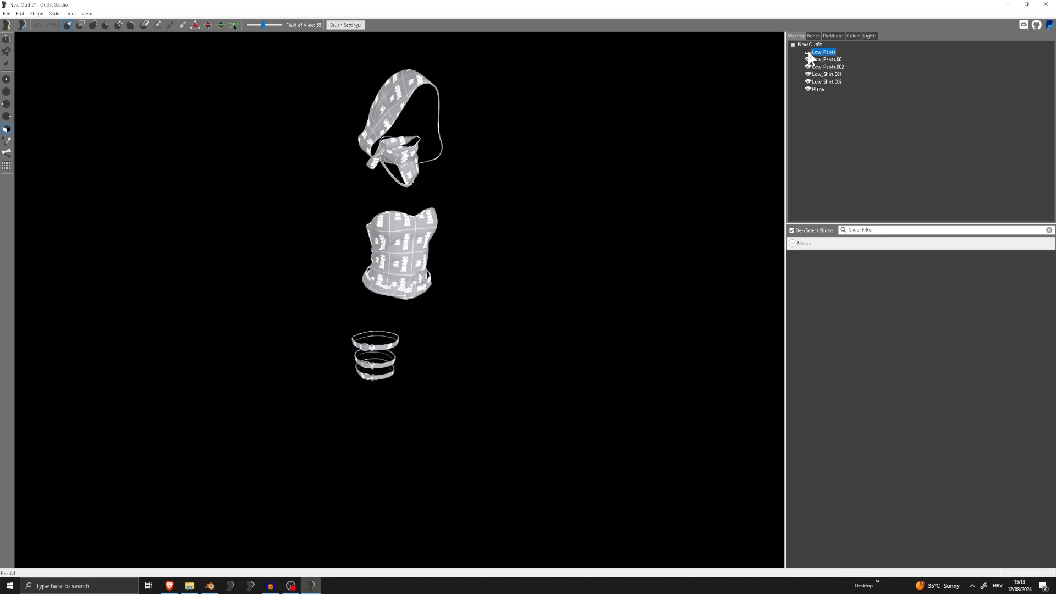
click(808, 52)
click(808, 53)
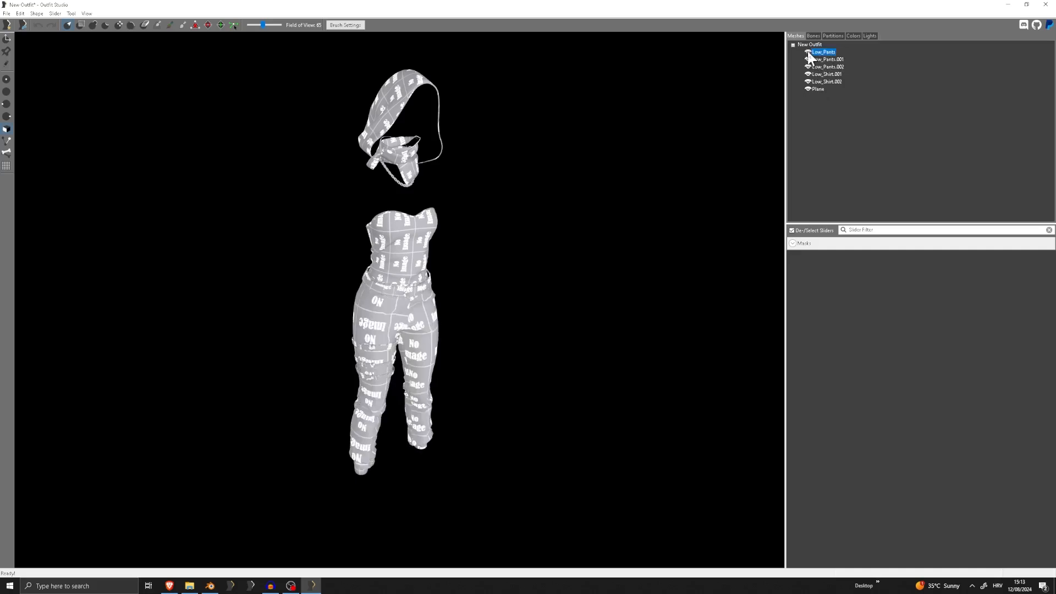
click(808, 52)
click(808, 52)
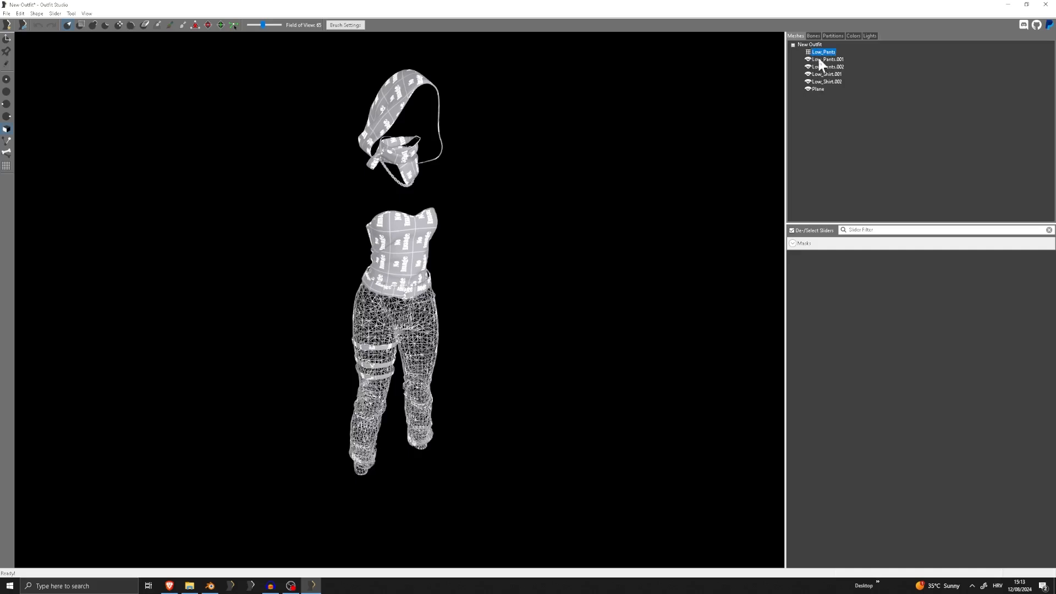
click(808, 52)
click(808, 52)
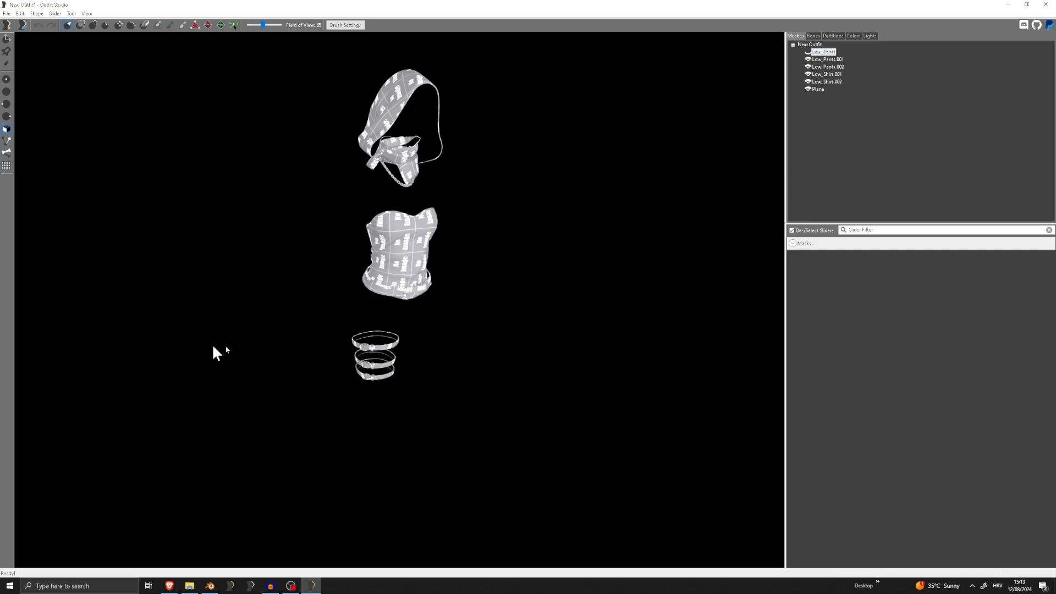
click(808, 52)
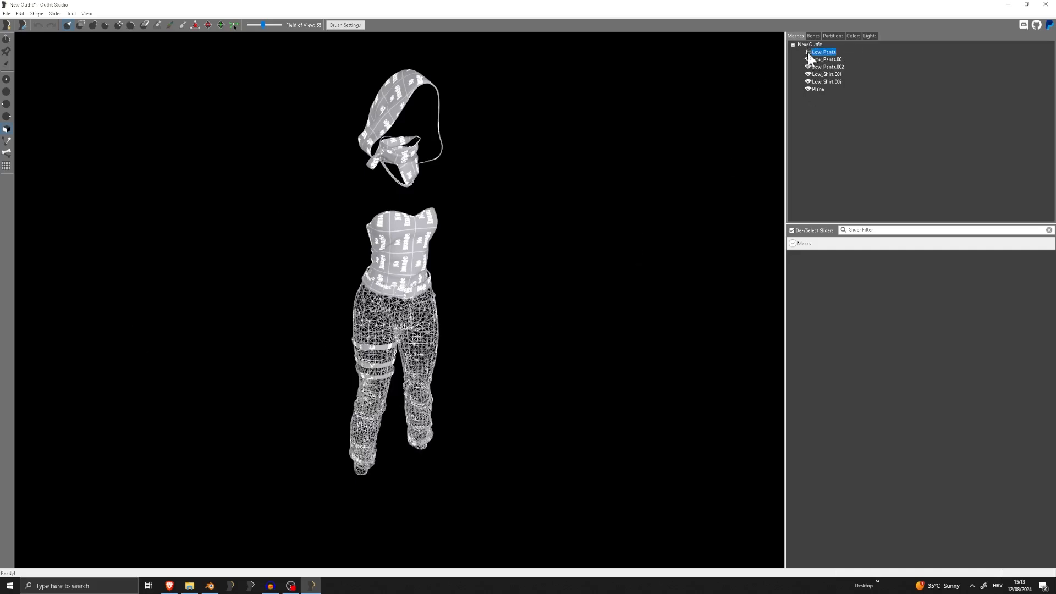
click(808, 54)
Rename the Low_Pants mesh to Leather Pants
right_click(828, 52)
click(859, 128)
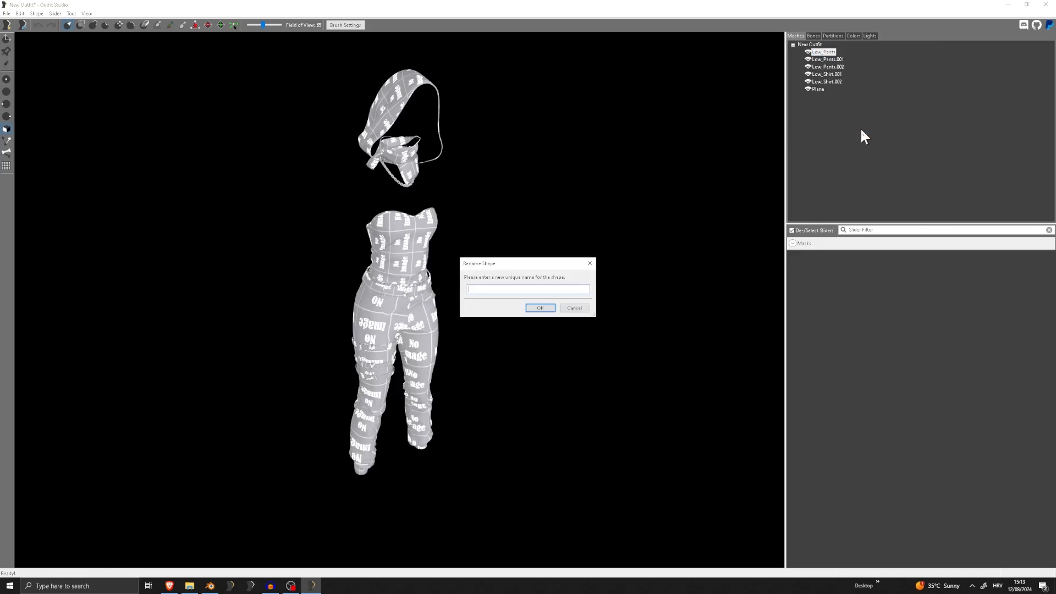
text(Leather Pants)
key(Return)
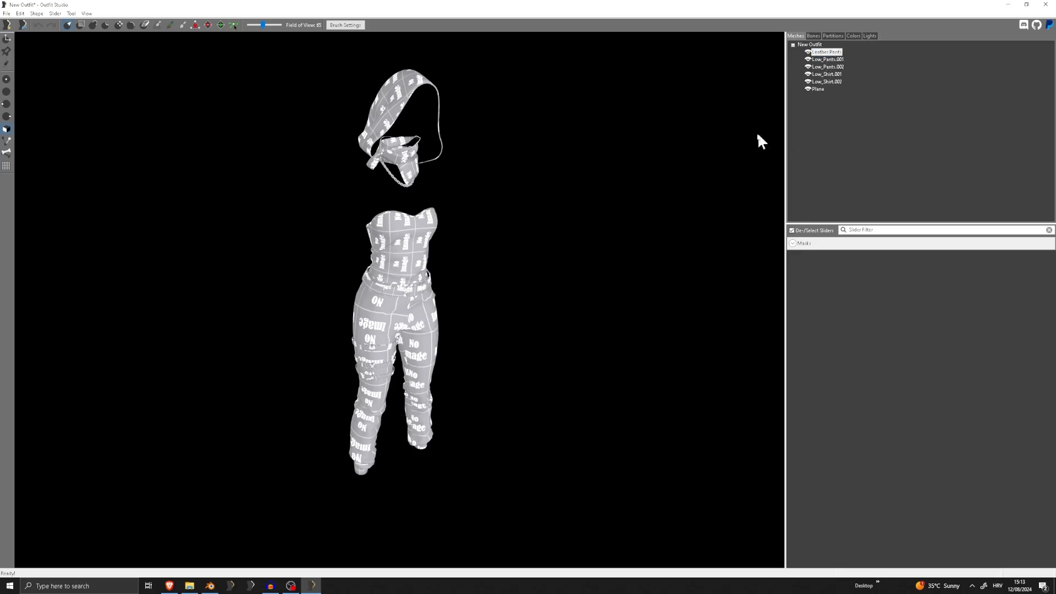
Identify the Low_Pants.001 mesh by toggling its visibility and rename it to Hood
scroll(425, 232, up, 7)
middle_drag(426, 232, 438, 169)
scroll(437, 170, down, 4)
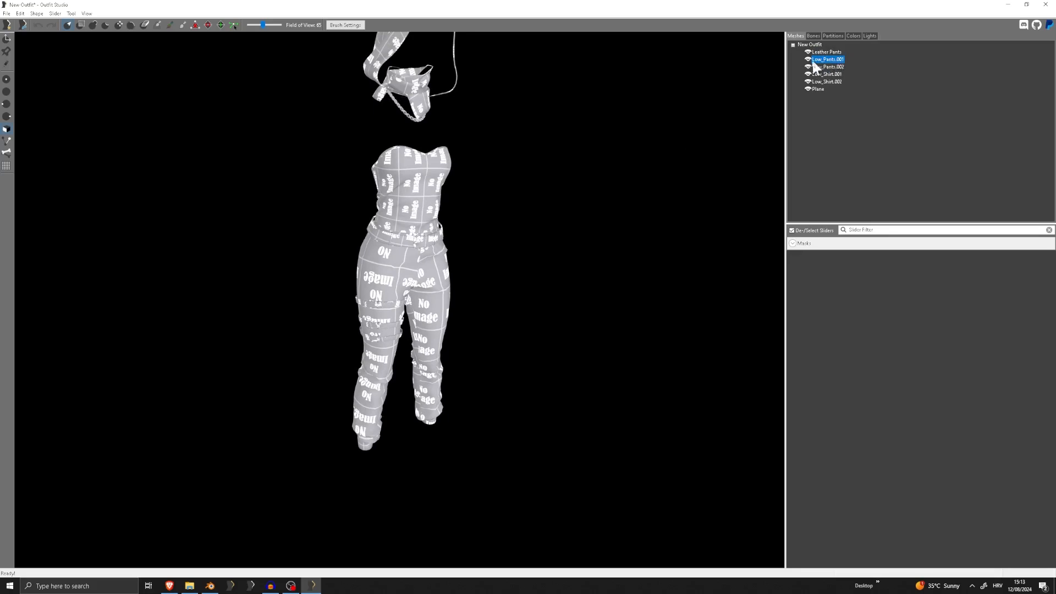
click(808, 59)
middle_drag(508, 143, 509, 270)
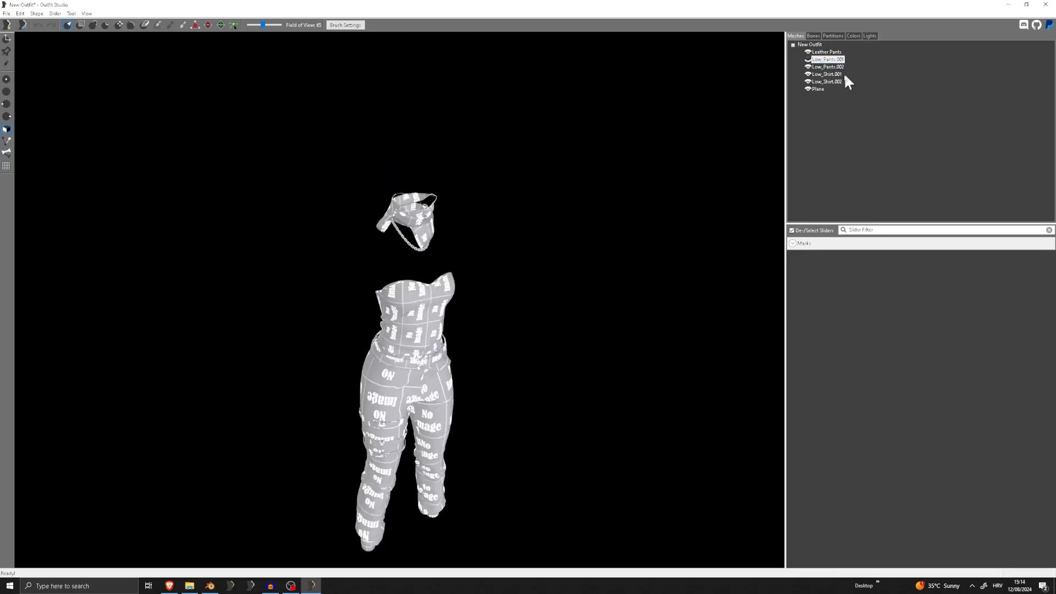
click(808, 60)
right_click(828, 60)
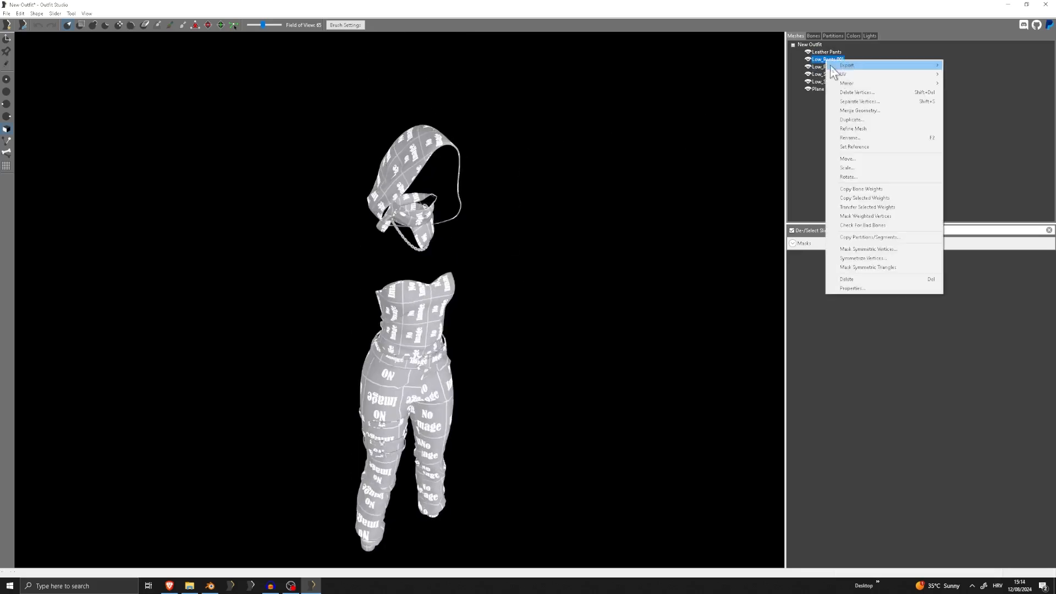
click(862, 138)
text(Hood)
key(Return)
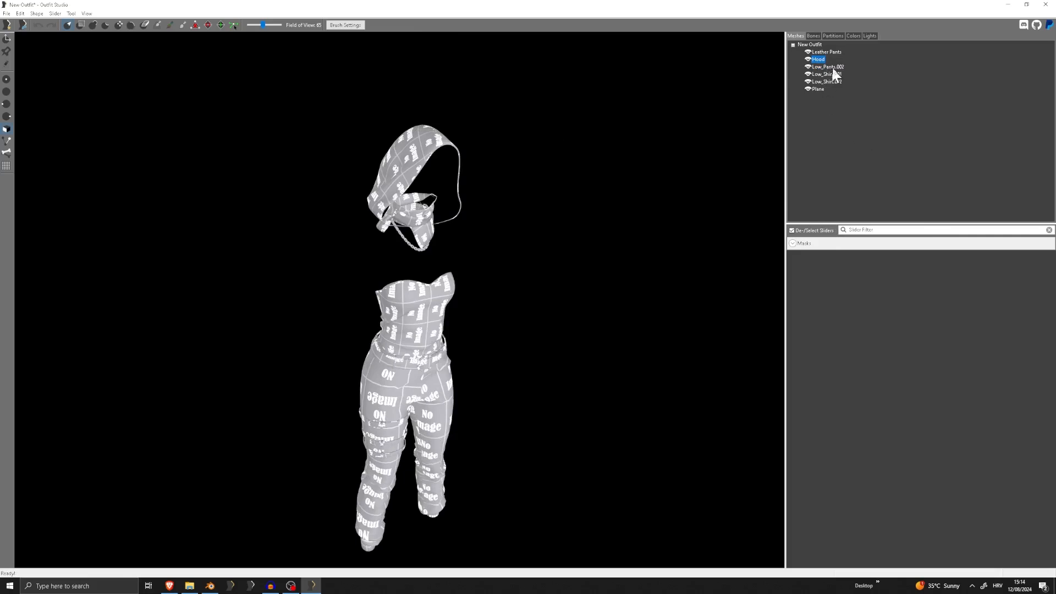
Check which part the Low_Pants.002 mesh is by toggling its visibility and rename it to Belts
click(808, 67)
click(808, 66)
right_click(825, 66)
click(862, 148)
text(B)
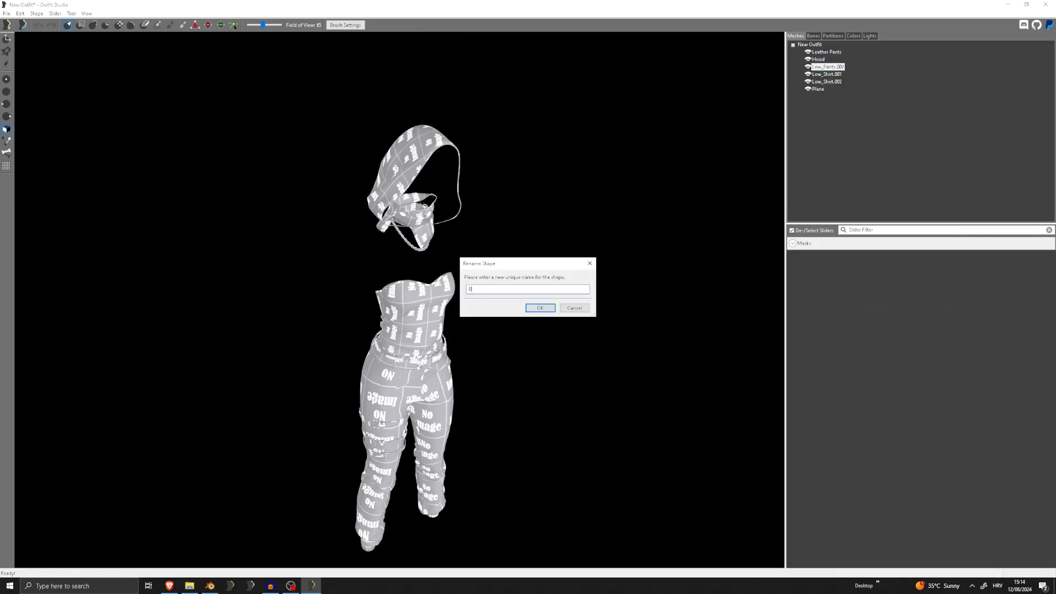
text(elts)
key(Return)
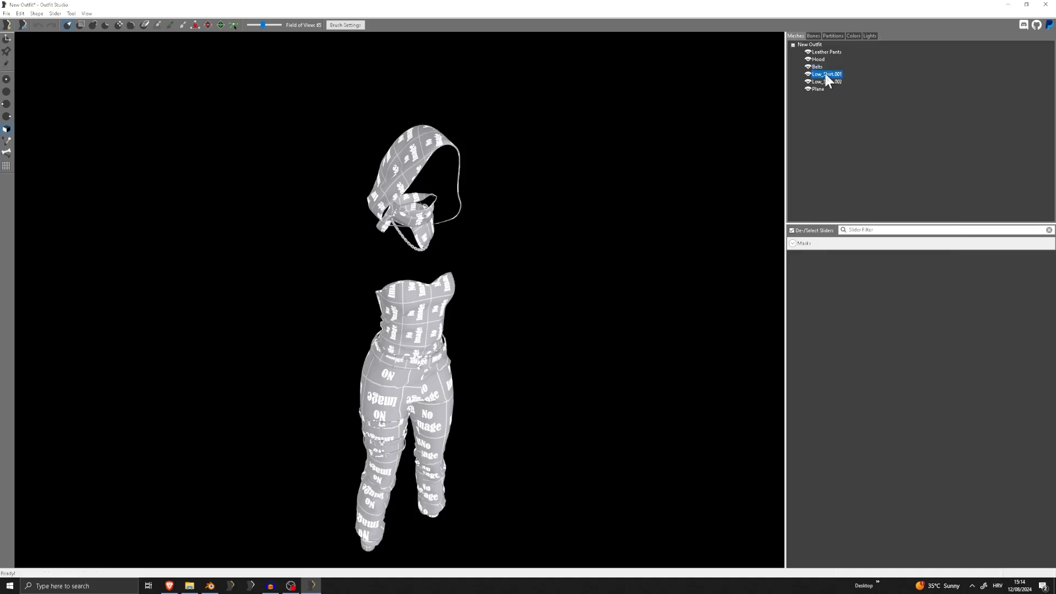
Toggle the visibility of the Low_Shirt.001 mesh to identify it and rename it to Shirt
click(824, 73)
click(808, 74)
click(808, 73)
right_click(811, 76)
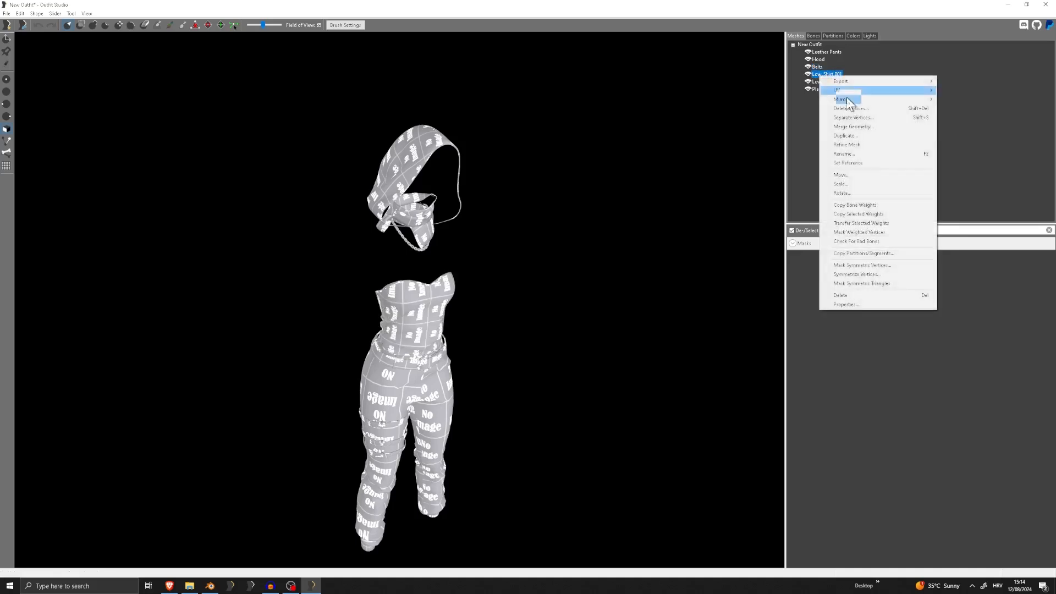
click(858, 154)
text(Shirt)
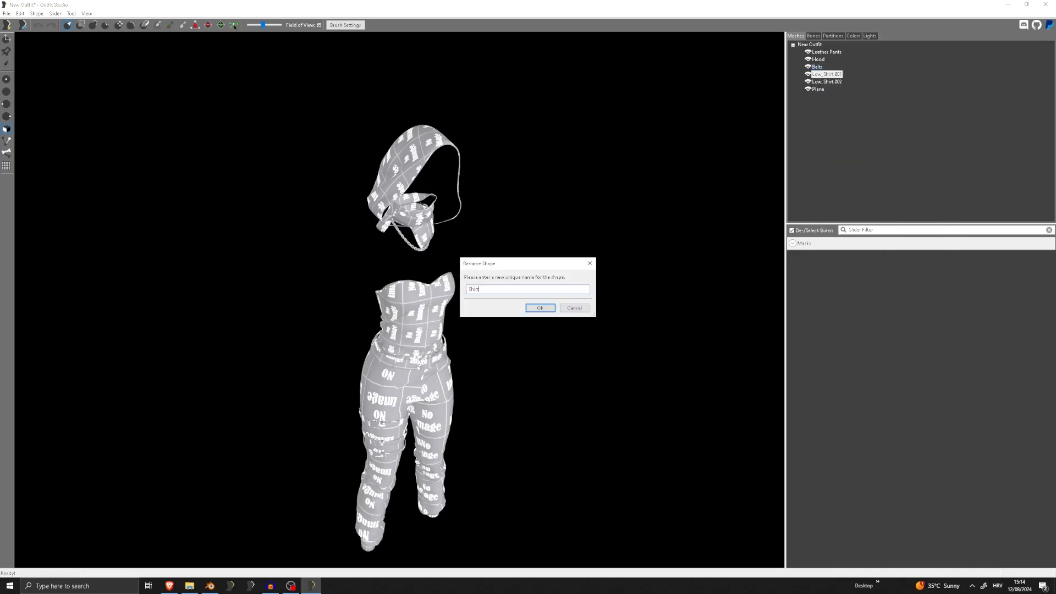
key(Return)
Toggle the visibility of the Low_Shirt.002 mesh to identify it and rename it to Shemagh
click(808, 81)
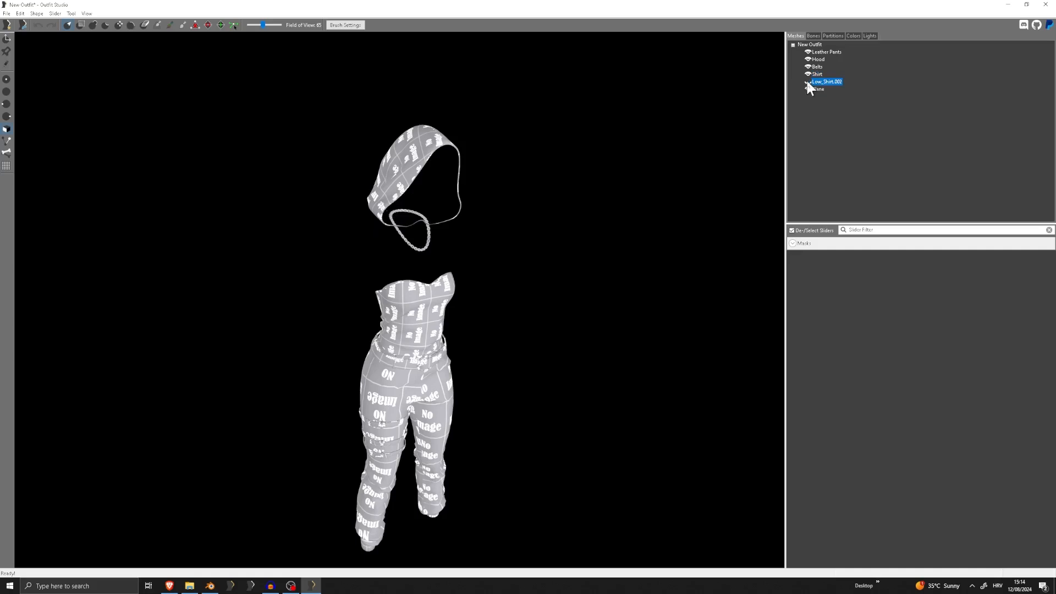
click(808, 82)
right_click(833, 81)
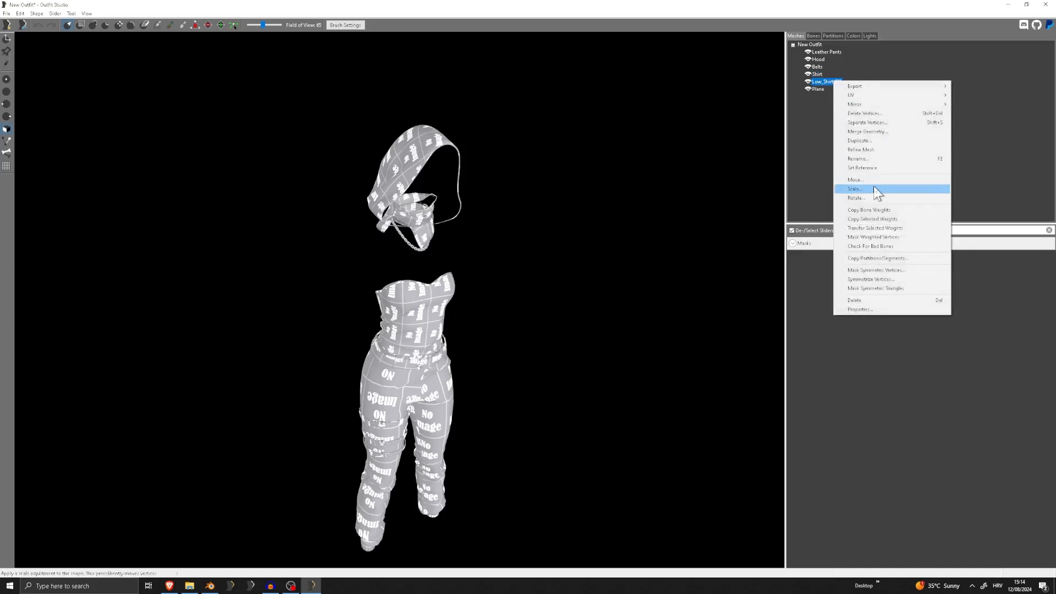
click(858, 159)
text(Shemagh)
key(Return)
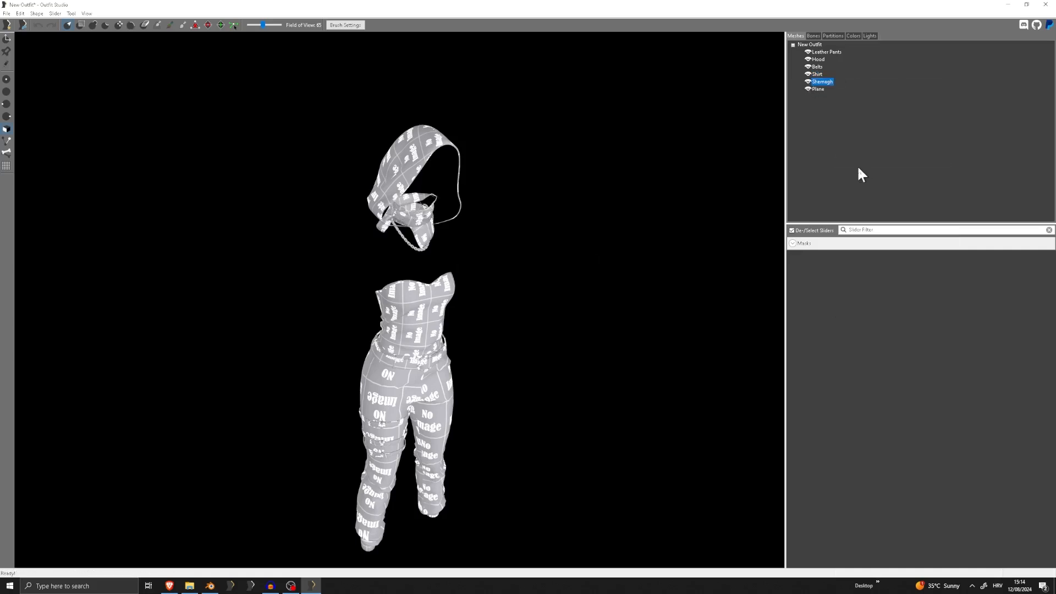
Rename the Plane mesh to Necklace
right_click(818, 89)
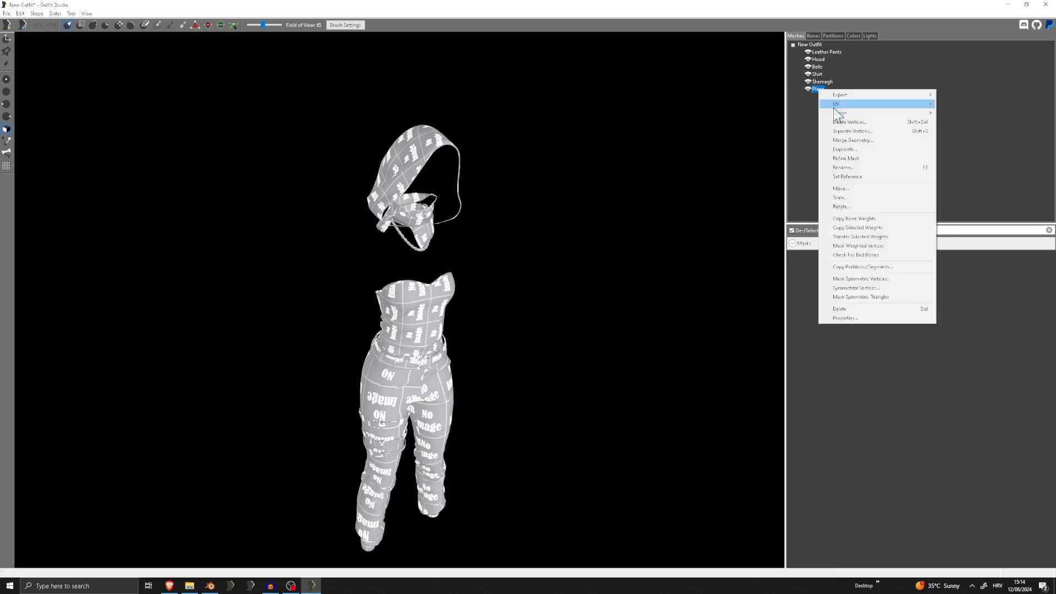
click(860, 167)
text(Necklace)
key(Return)
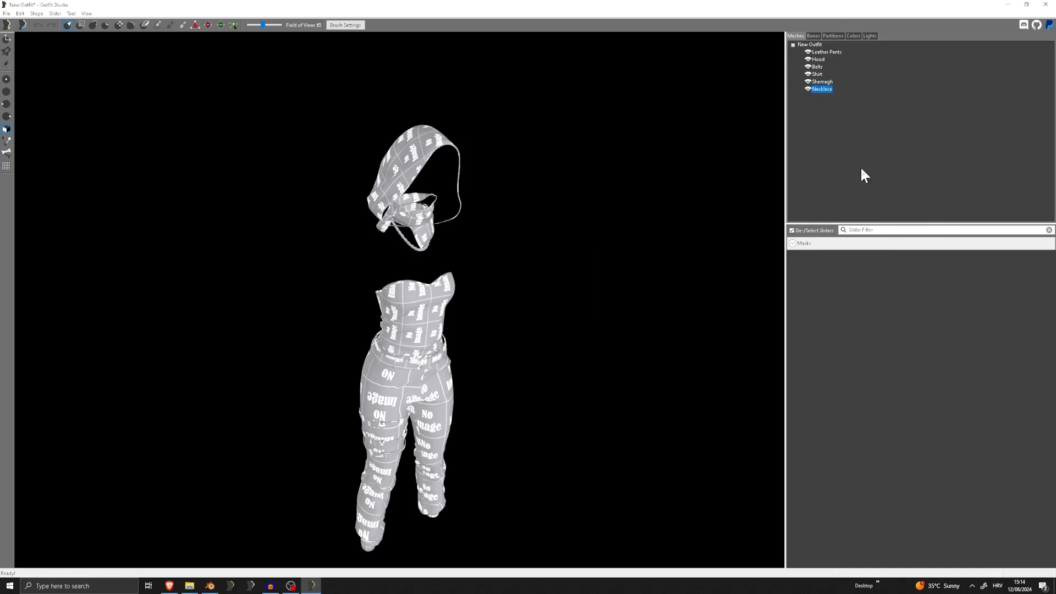
Start exporting the outfit as a NIF and browse to the Obicnii folder inside Skyrim Special Edition's Data\Meshes
click(6, 13)
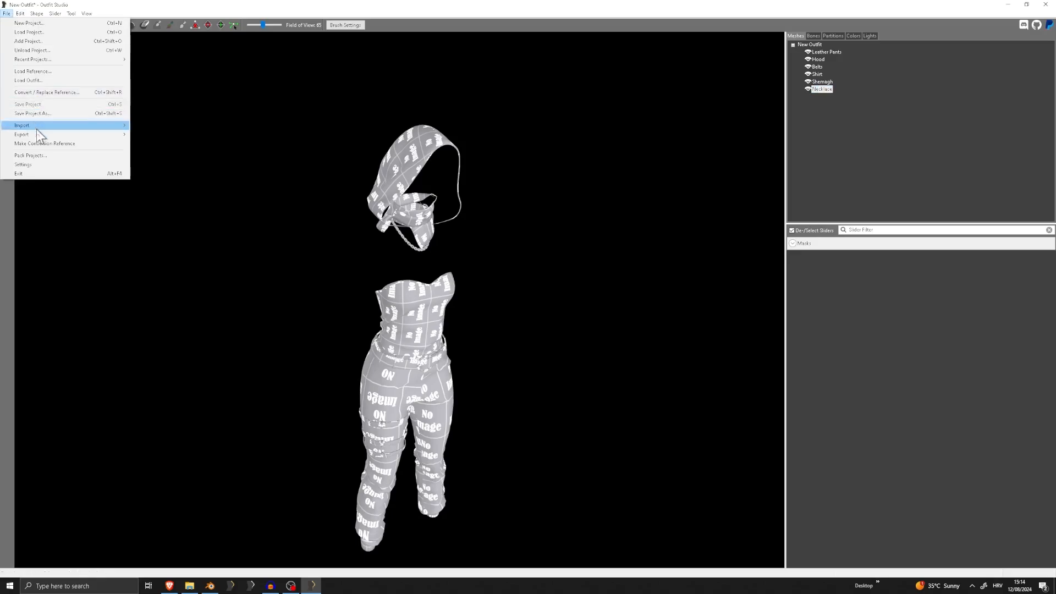
mouse_move(36, 135)
click(169, 145)
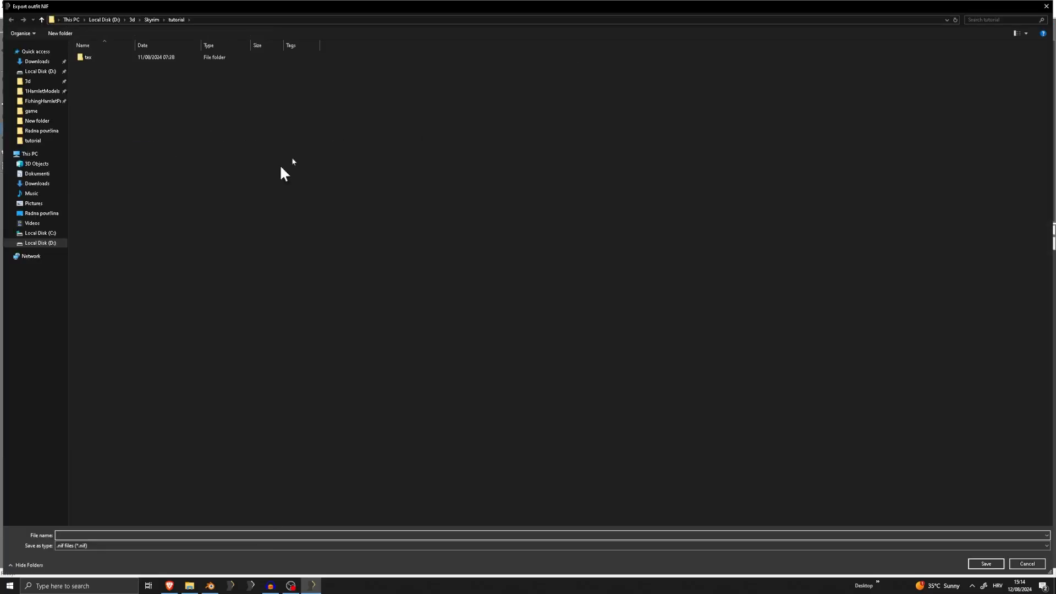
click(41, 213)
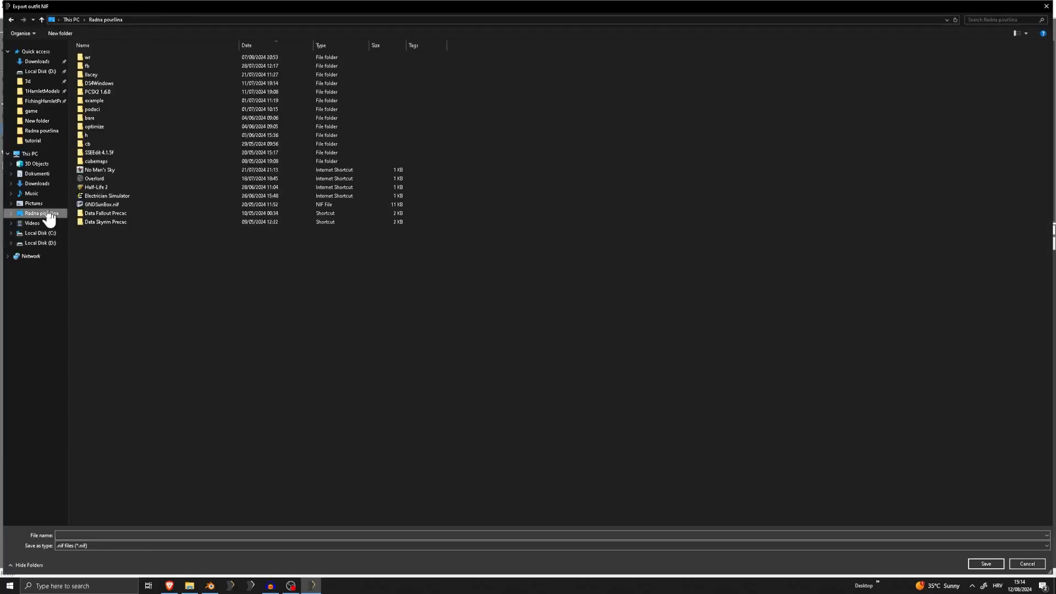
double_click(119, 220)
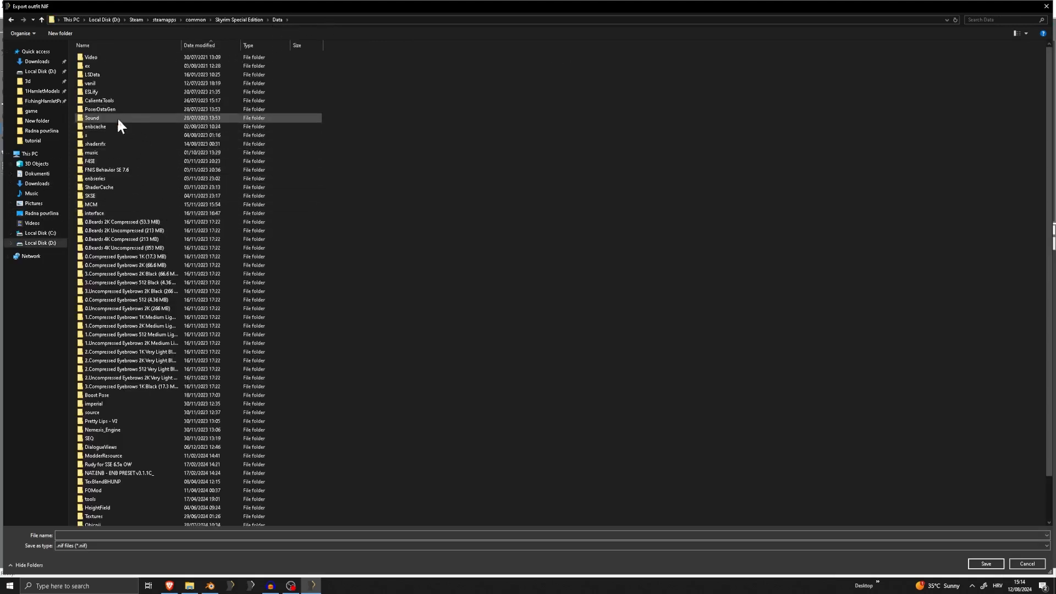
click(140, 162)
text(me)
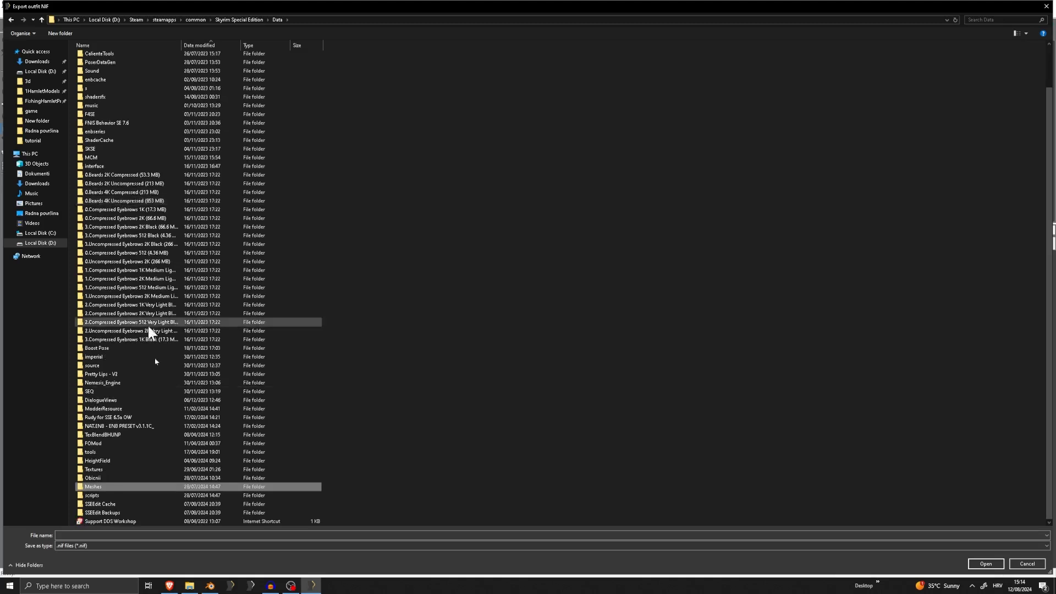
double_click(95, 486)
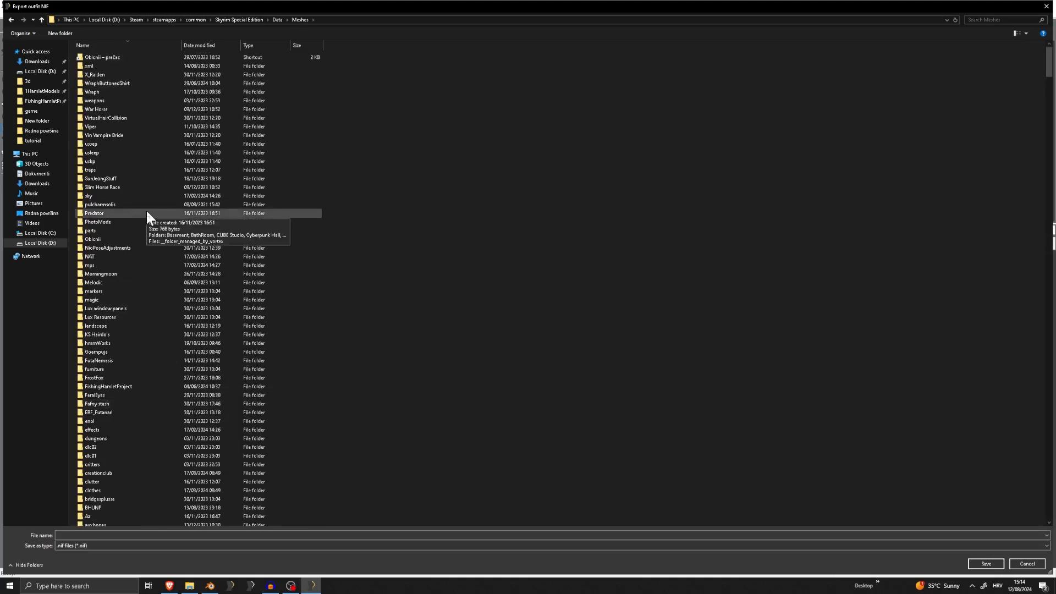
double_click(124, 57)
Create a Tutorial folder inside Meshes\Obicnii and save the exported outfit NIF in it as Full
right_click(375, 324)
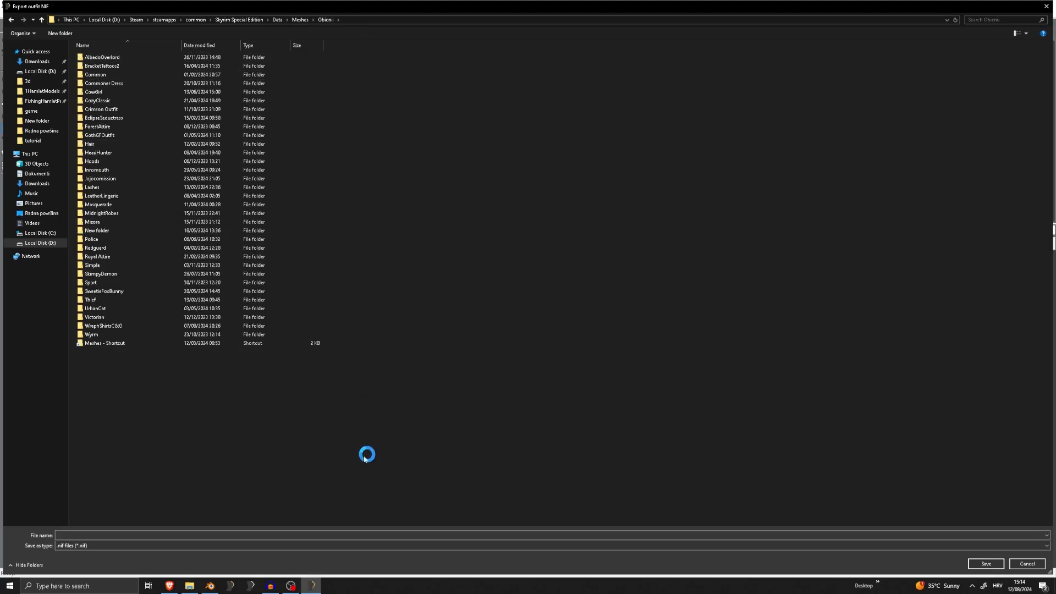
mouse_move(342, 451)
click(416, 450)
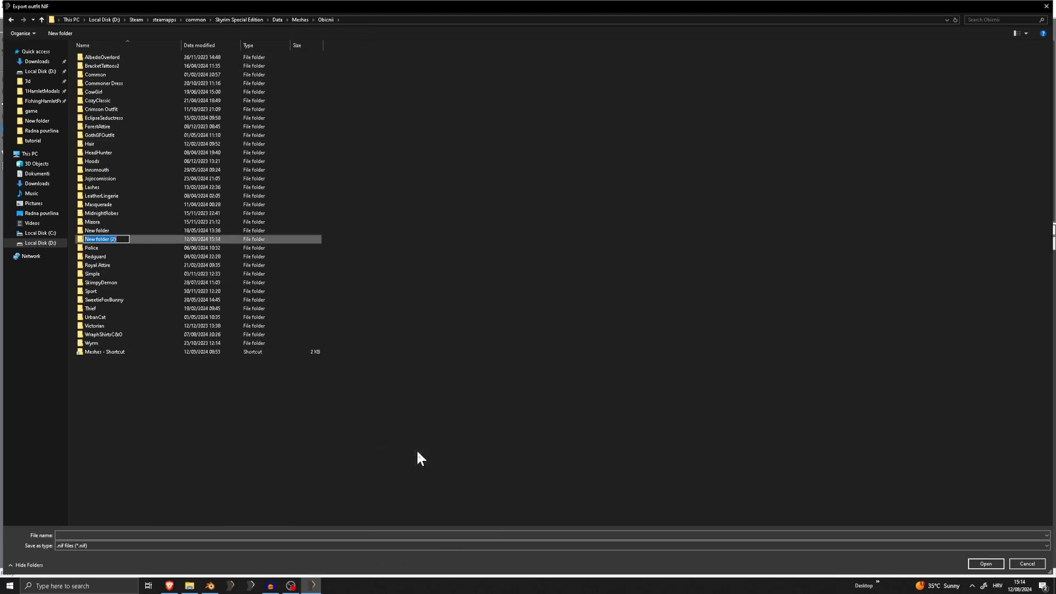
text(Tutorial)
key(Return)
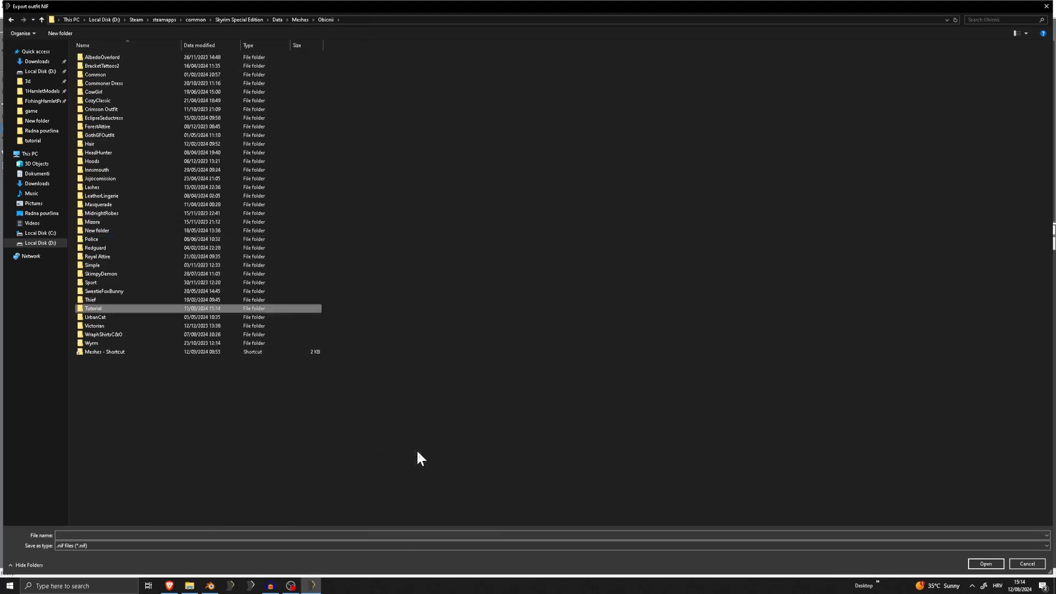
double_click(105, 310)
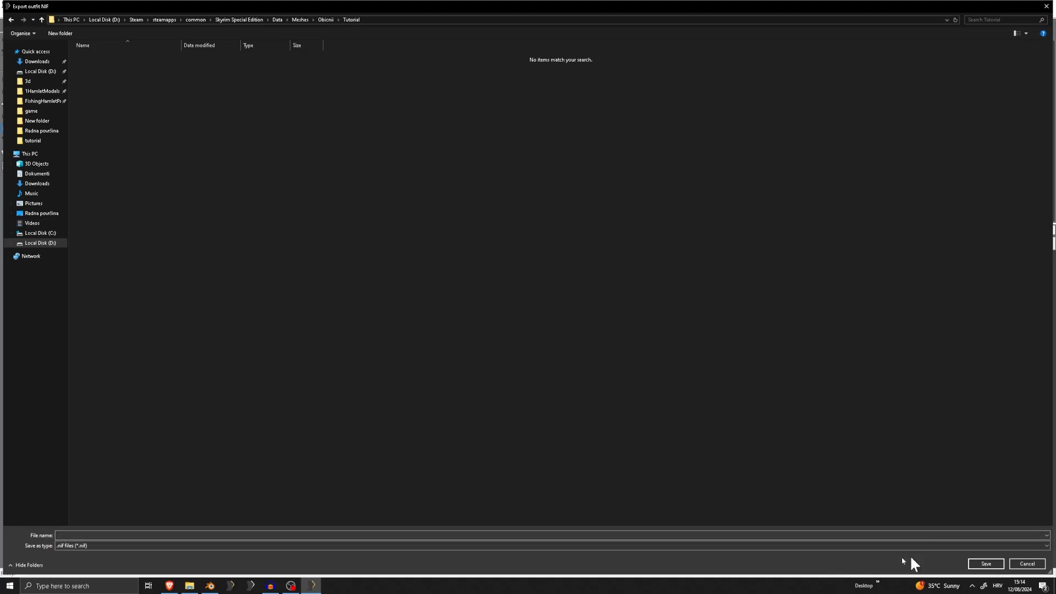
text(Full)
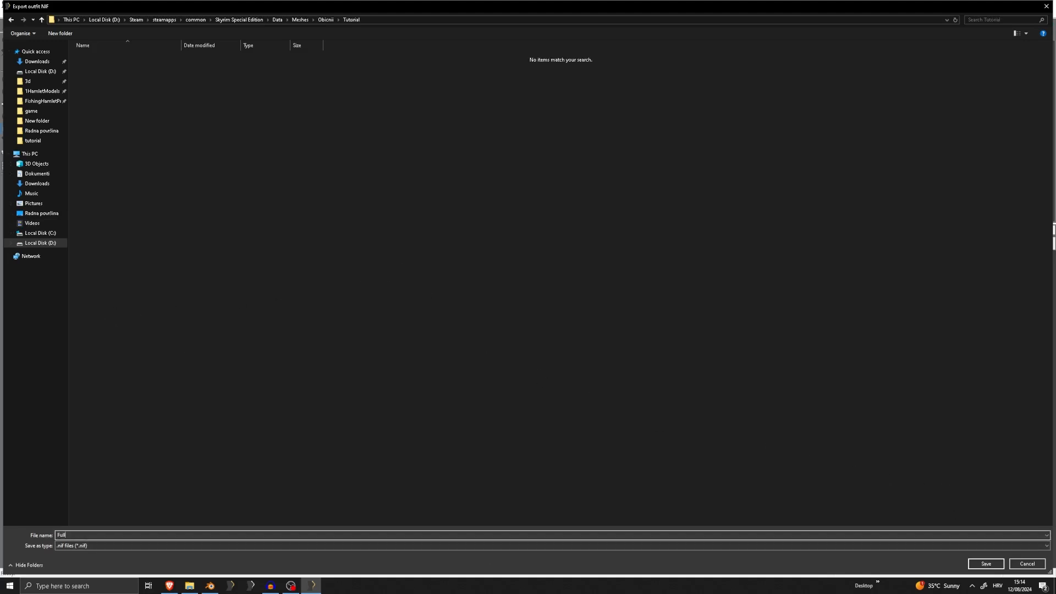
click(986, 564)
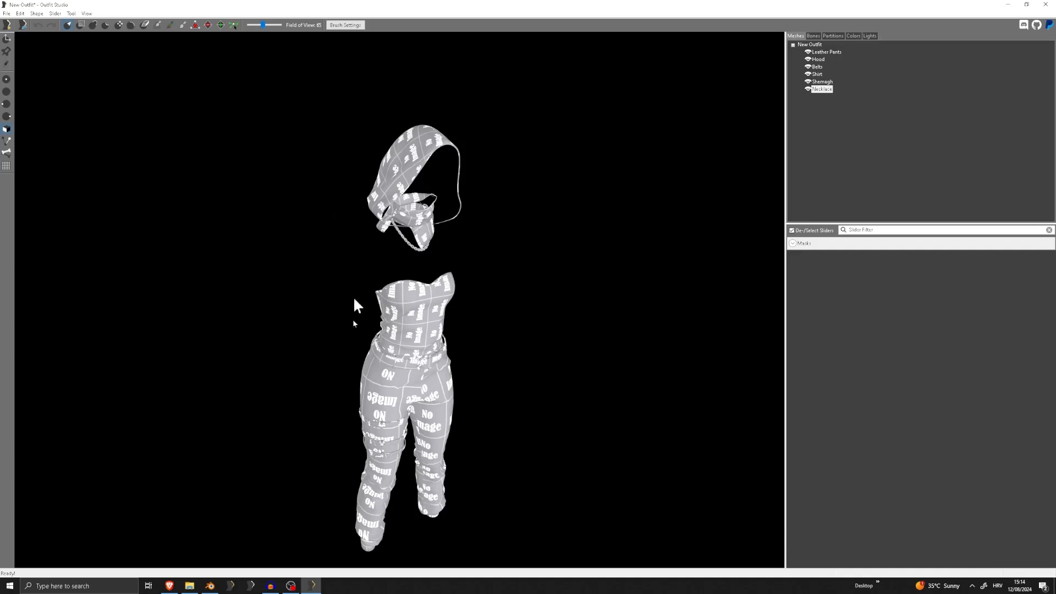
Examine the renamed outfit from several angles and cycle the visibility of the Leather Pants and Hood meshes
right_drag(447, 312, 487, 329)
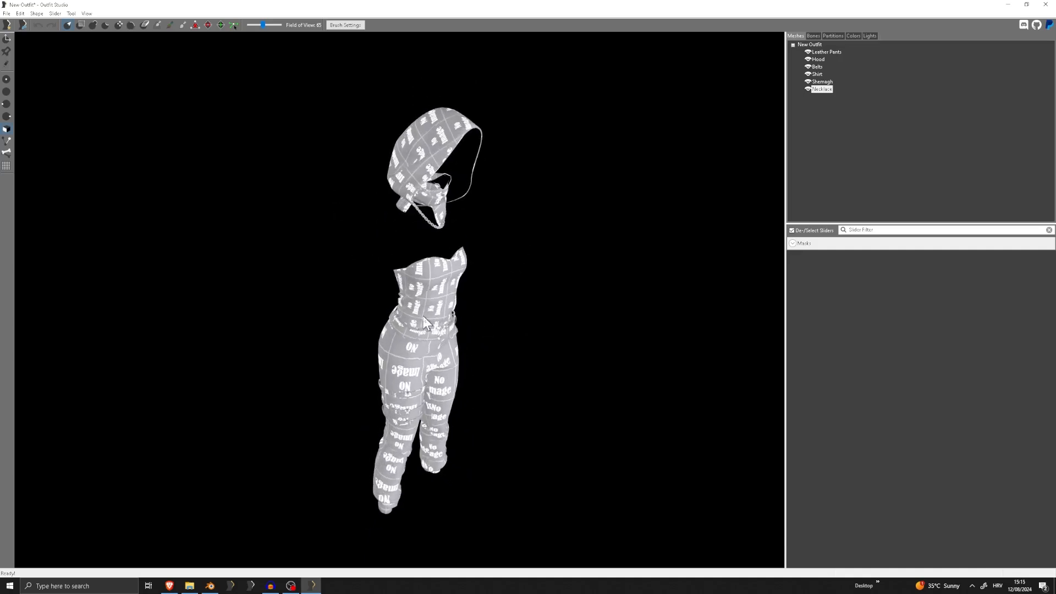
right_drag(424, 315, 527, 292)
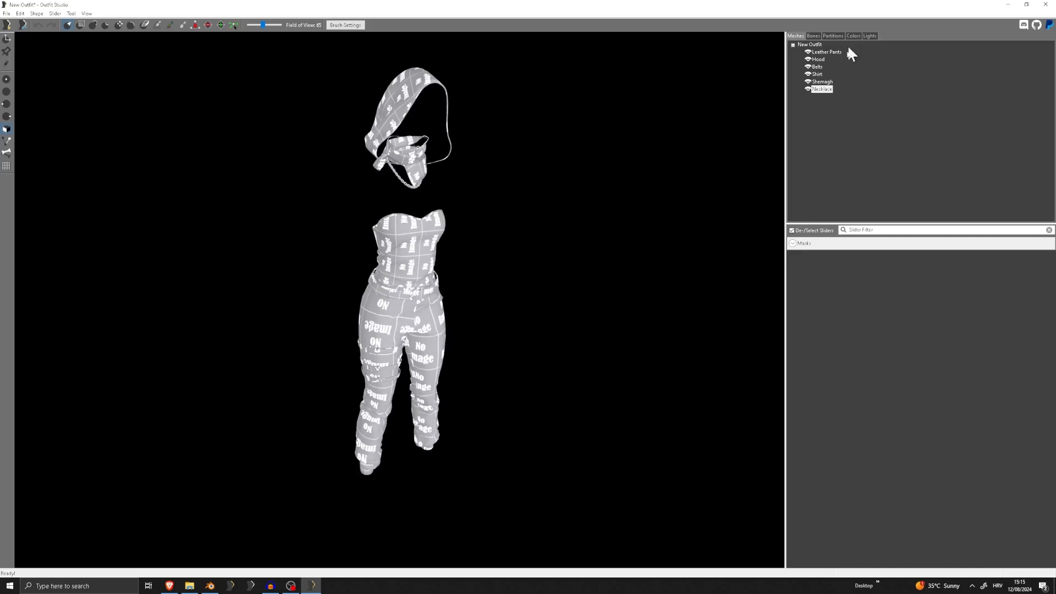
click(828, 53)
scroll(438, 175, up, 1)
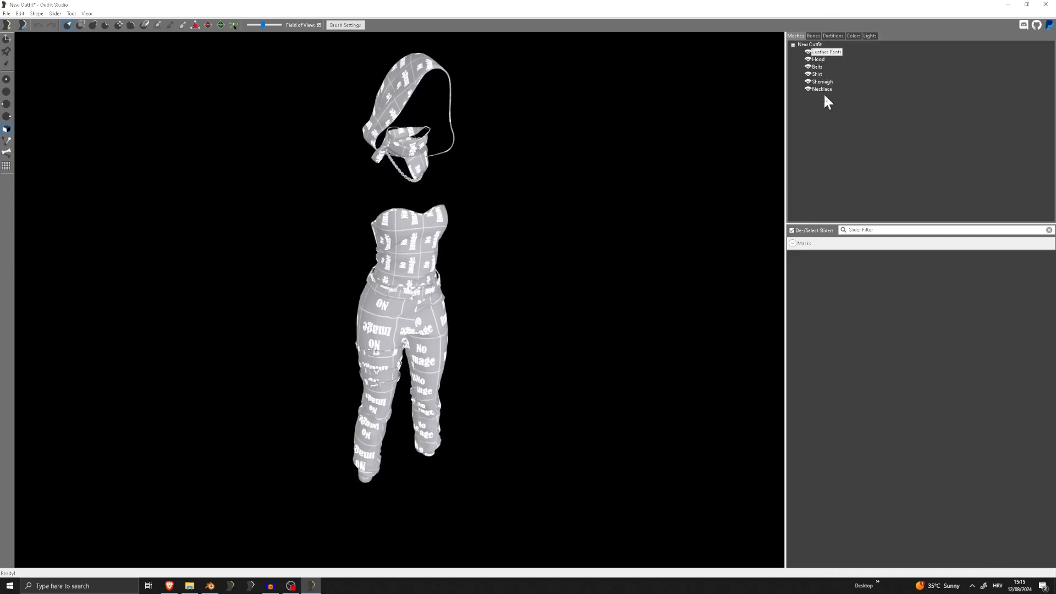
click(808, 52)
click(808, 52)
click(808, 59)
click(808, 60)
click(808, 59)
right_drag(682, 124, 667, 154)
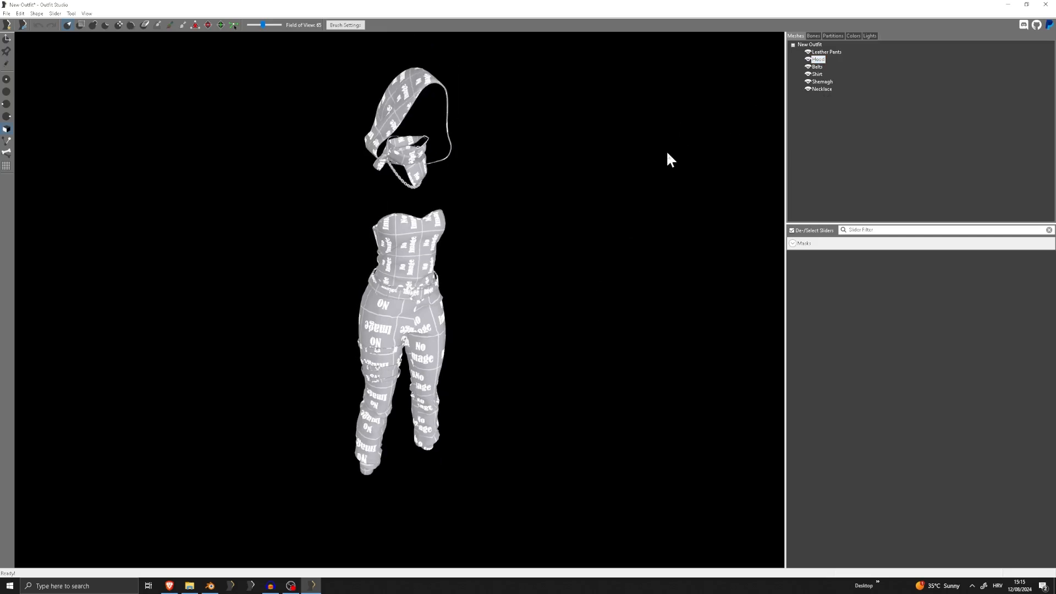
scroll(452, 159, up, 1)
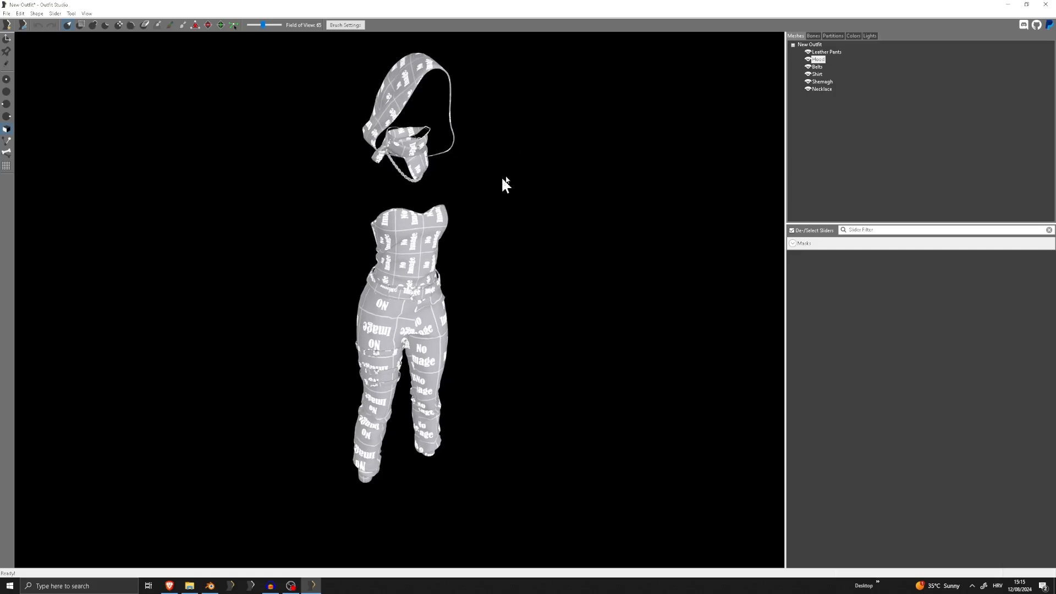
middle_drag(408, 160, 418, 189)
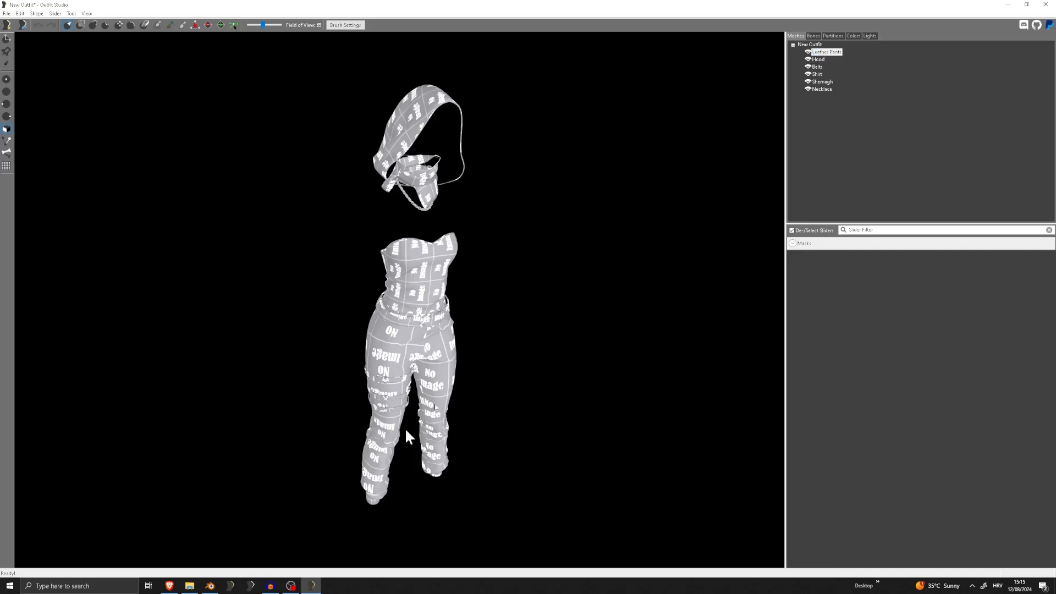
In the shape properties of Leather Pants, set the specular color to the dark grey custom colour
double_click(827, 53)
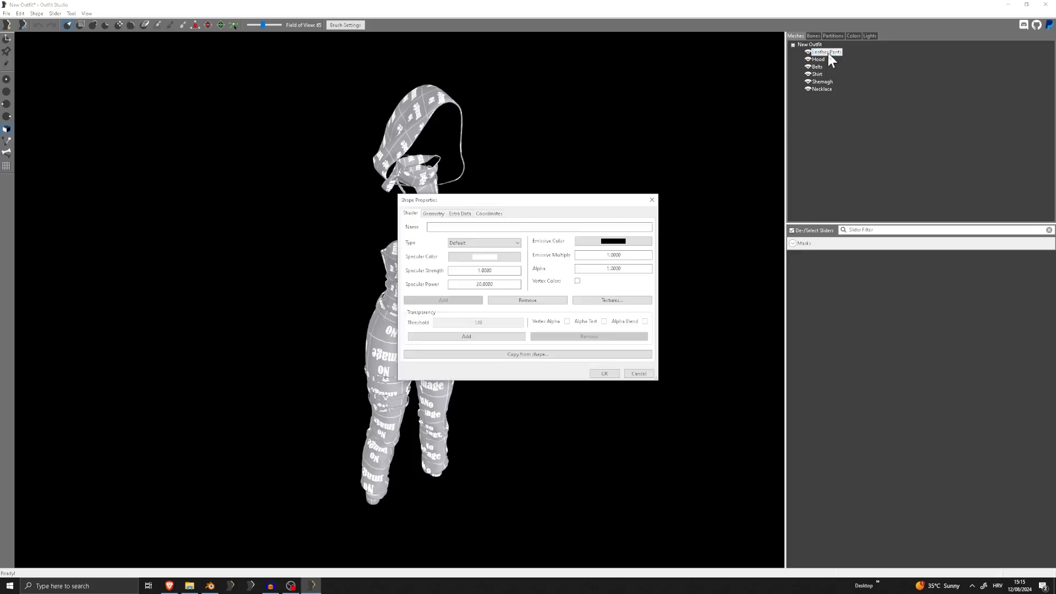
drag(527, 205, 696, 195)
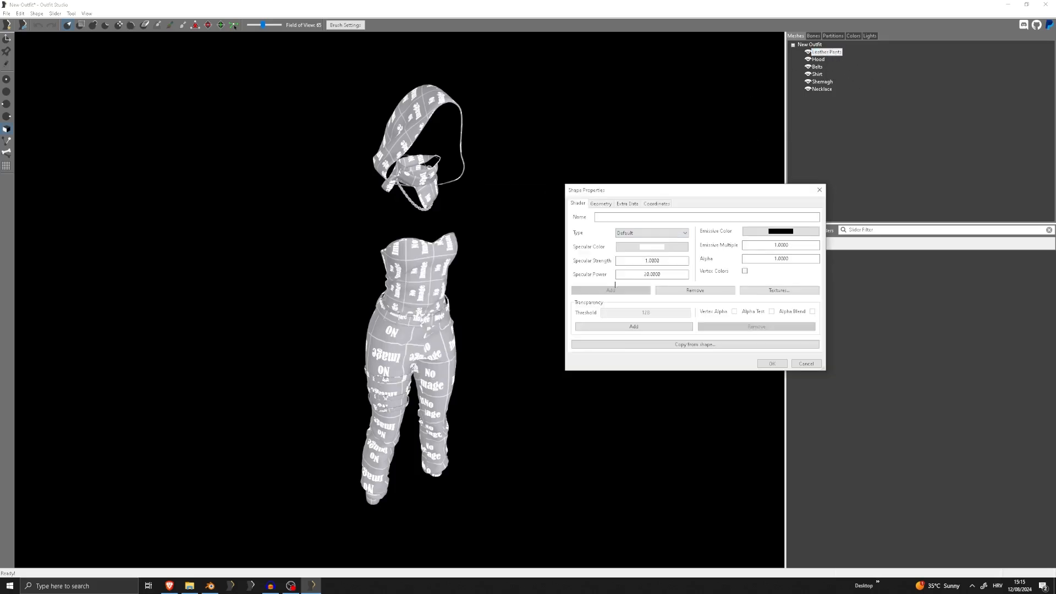
click(653, 252)
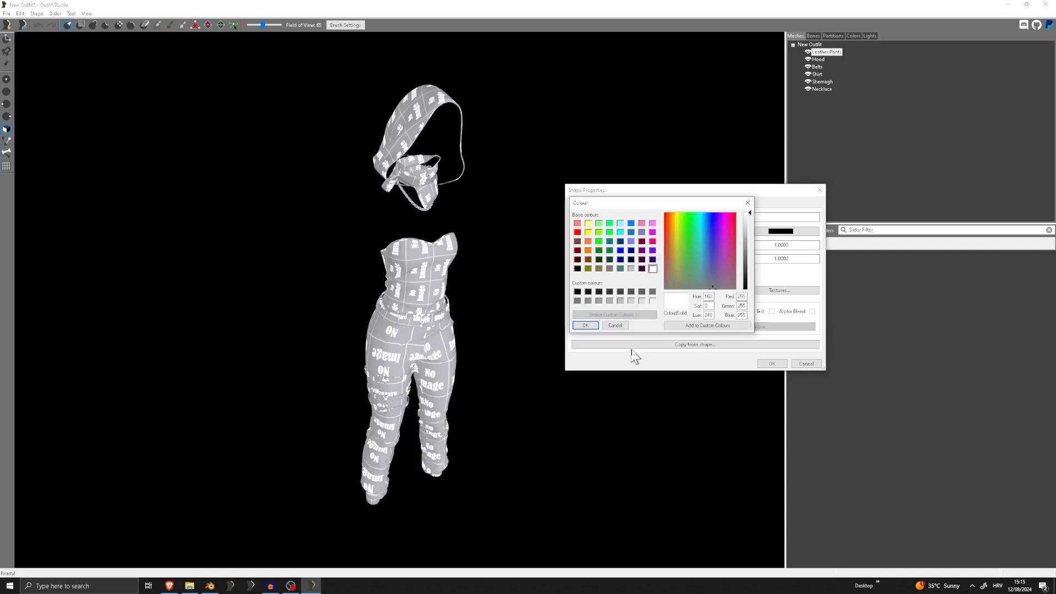
click(653, 291)
click(585, 325)
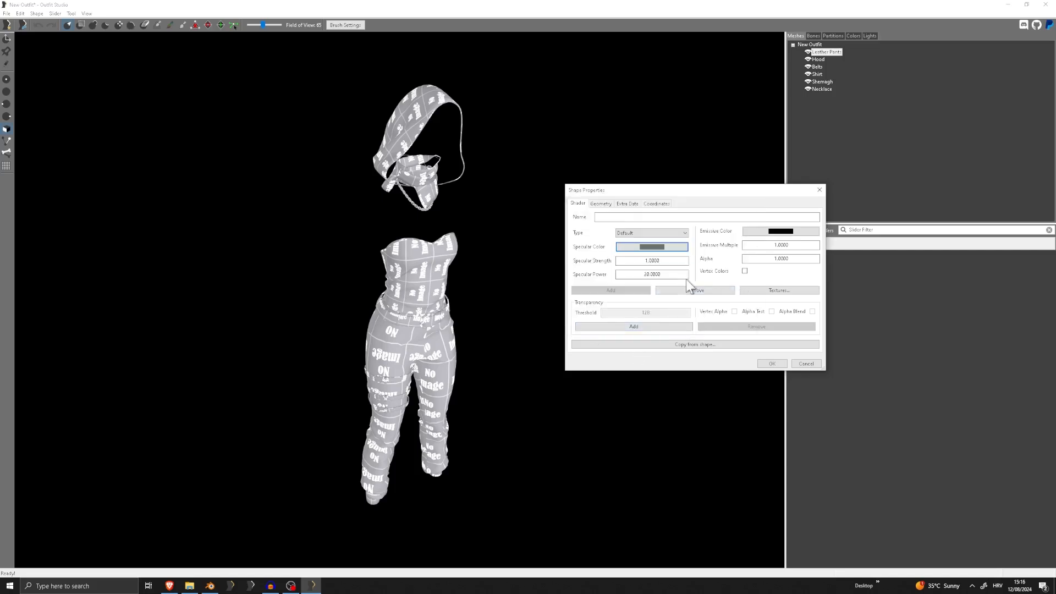
Set the Leather Pants' specular color to the grey custom colour (RGB 112, 112, 112) and the specular power to 80
click(659, 250)
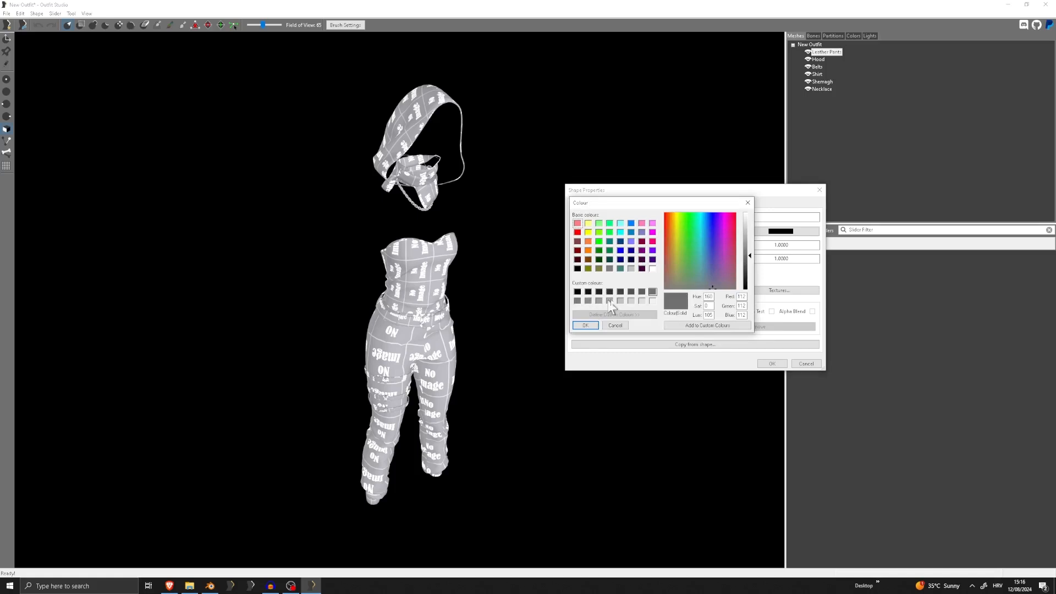
click(652, 292)
click(584, 326)
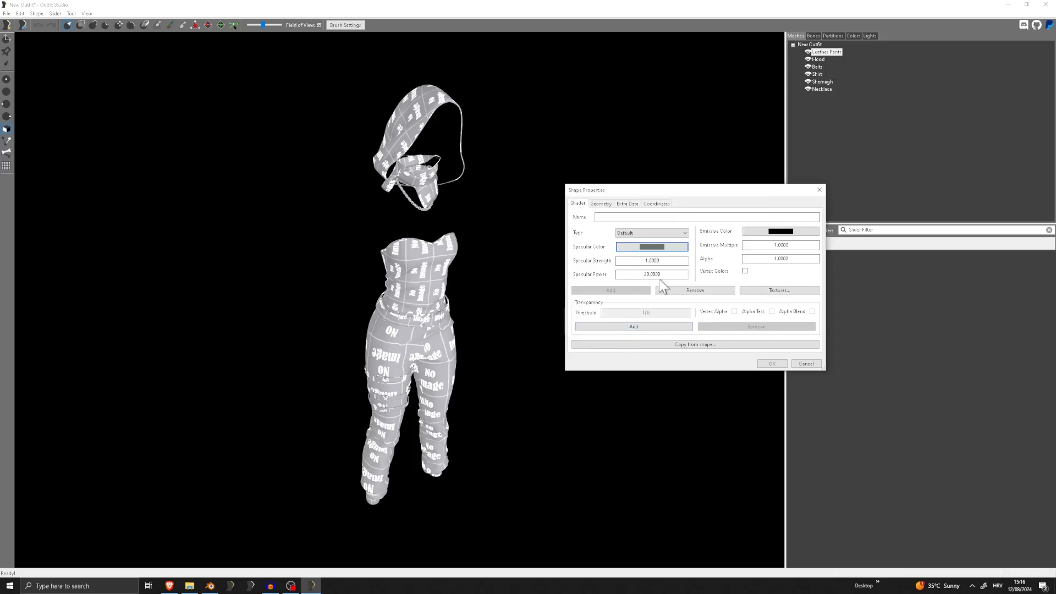
click(662, 275)
text(80)
Copy the Textures\Obicnii\Tutorial\ part of the texture folder's path from File Explorer into the Leather Pants' Diffuse texture path
click(778, 291)
click(605, 237)
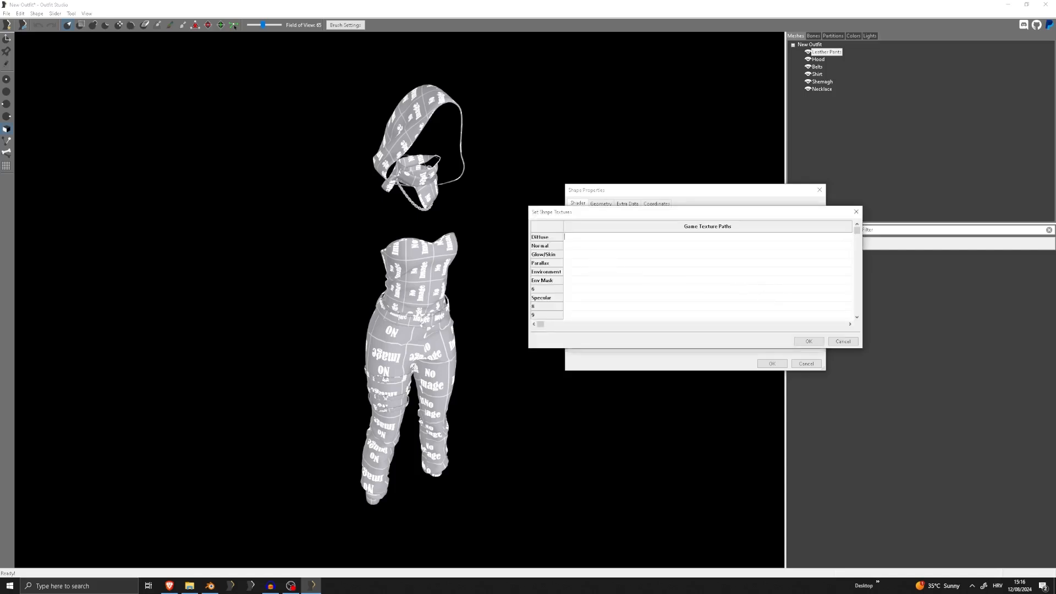
click(190, 586)
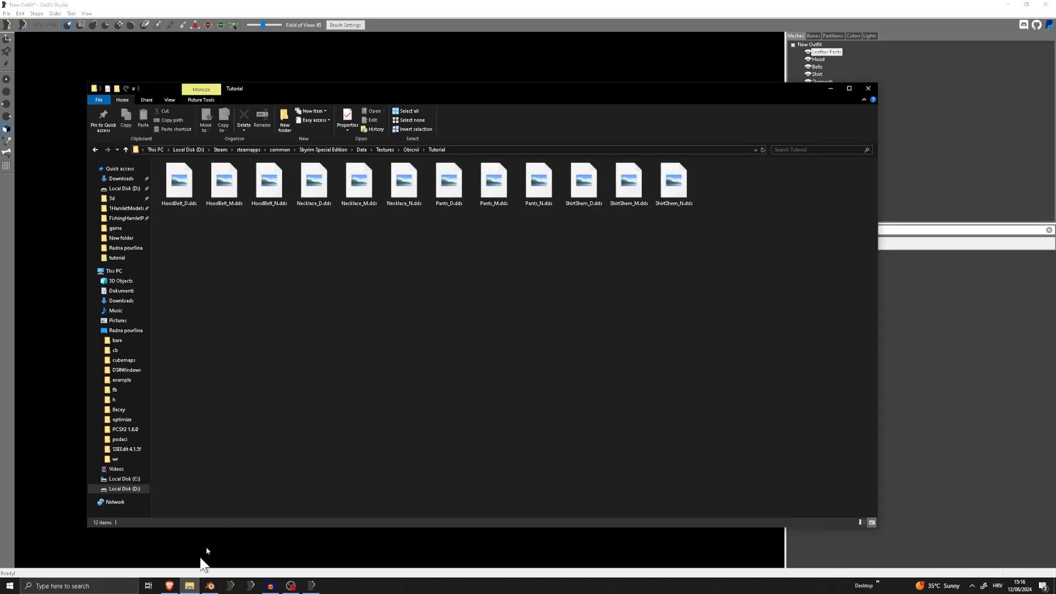
click(460, 149)
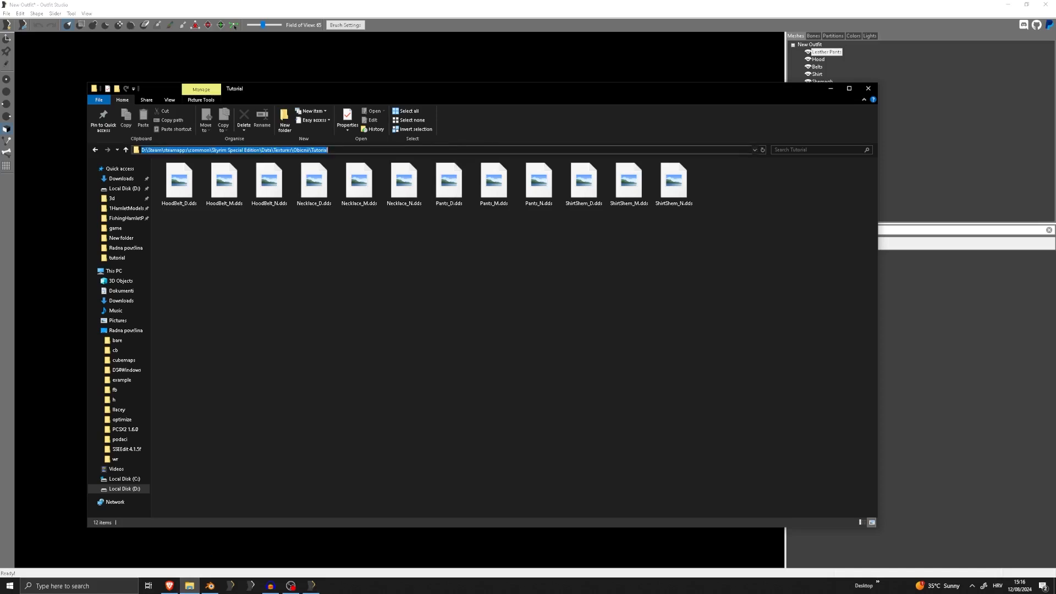
click(331, 149)
drag(331, 149, 274, 150)
key(ctrl+c)
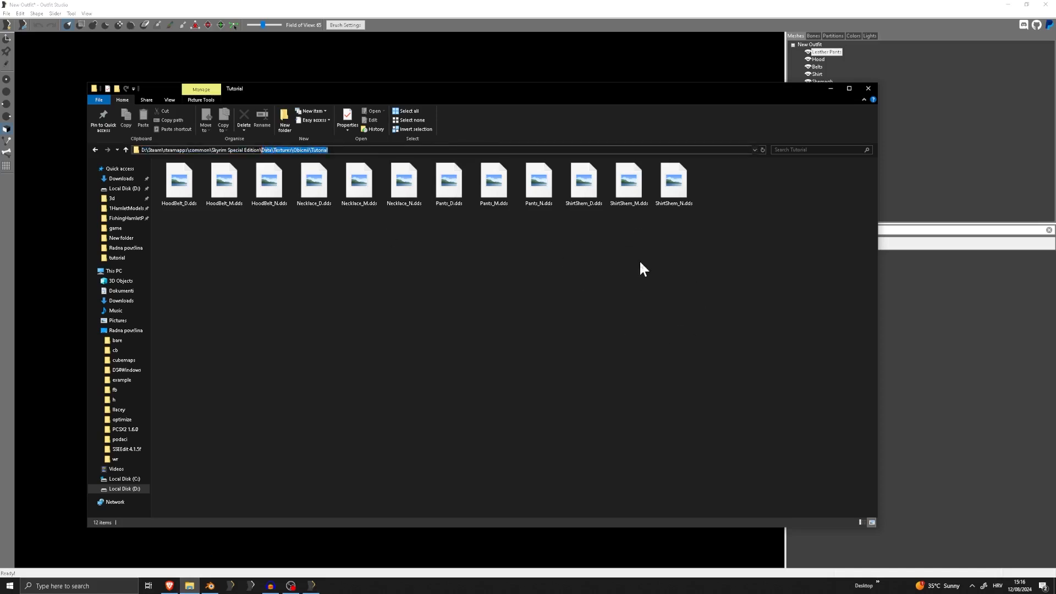
drag(330, 149, 301, 150)
click(515, 4)
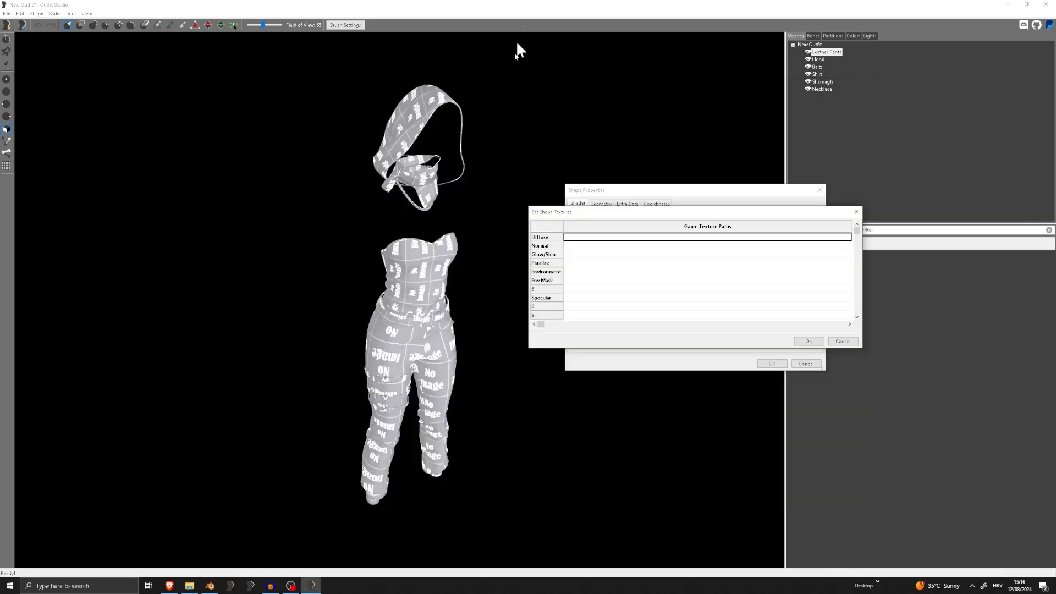
click(611, 237)
key(ctrl+v)
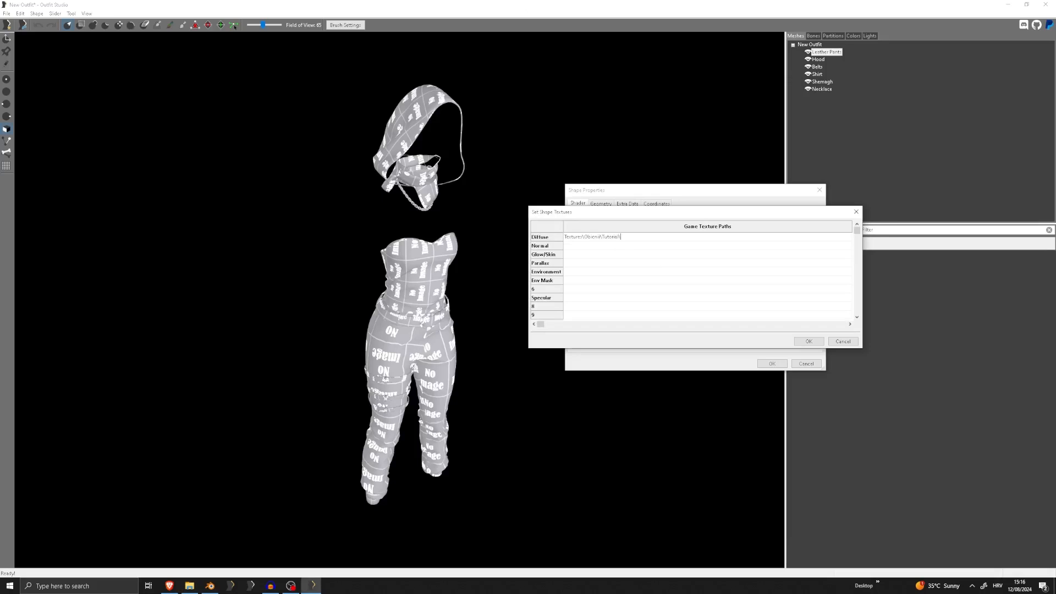
Copy the file name Pants_D.dds from the Tutorial texture folder and append it to the Leather Pants' Diffuse path
key(alt+Tab)
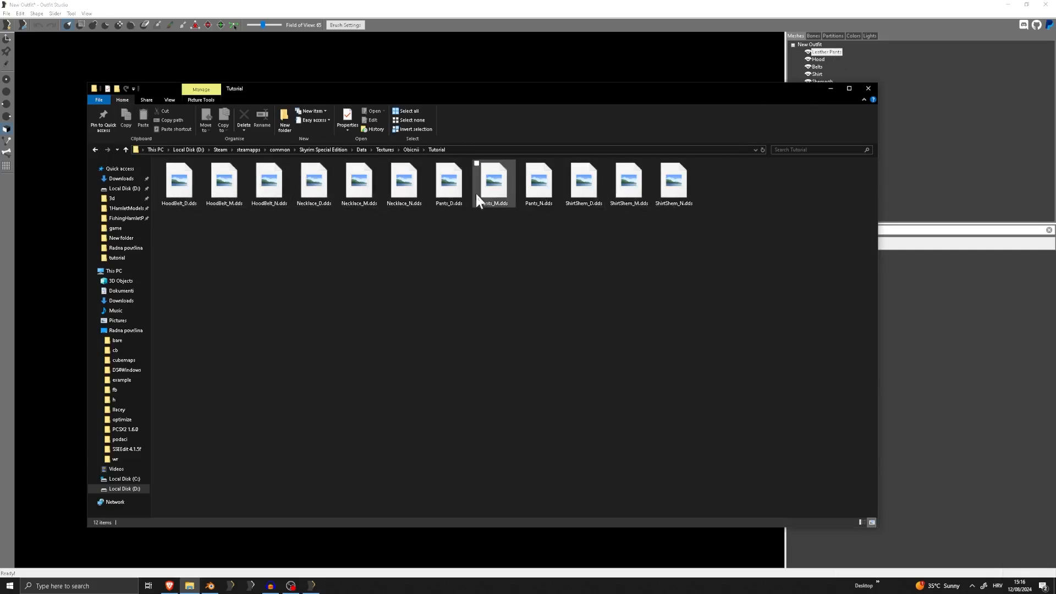
right_click(446, 188)
click(351, 352)
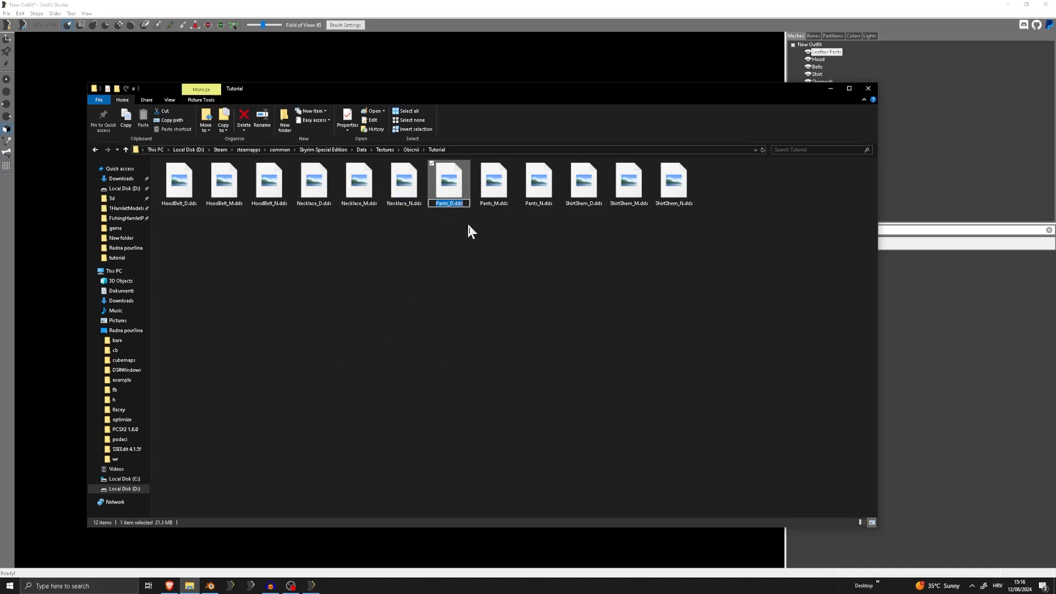
click(464, 229)
click(707, 7)
click(651, 240)
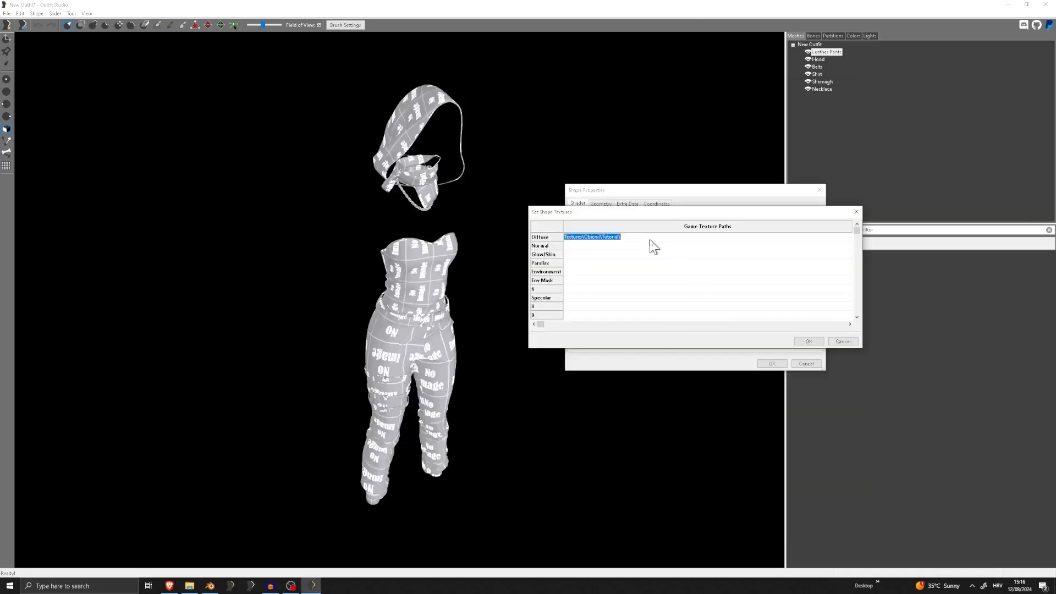
click(649, 240)
text(Pants_D.dds)
Copy the full Diffuse path into the Normal texture and change its file name to Pants_N.dds
key(ctrl+a)
key(ctrl+c)
double_click(632, 246)
key(ctrl+v)
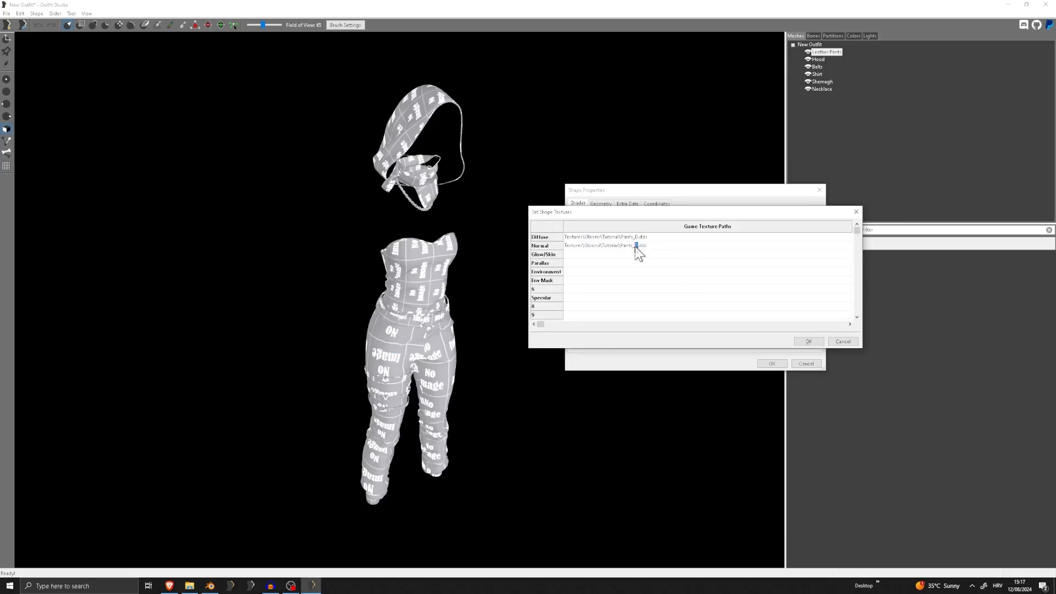
text(N)
Check the mask file's name in the texture folder, set Env Mask to Textures\Obicnii\Tutorial\Pants_M.dds, and apply the texture paths
click(594, 281)
click(190, 585)
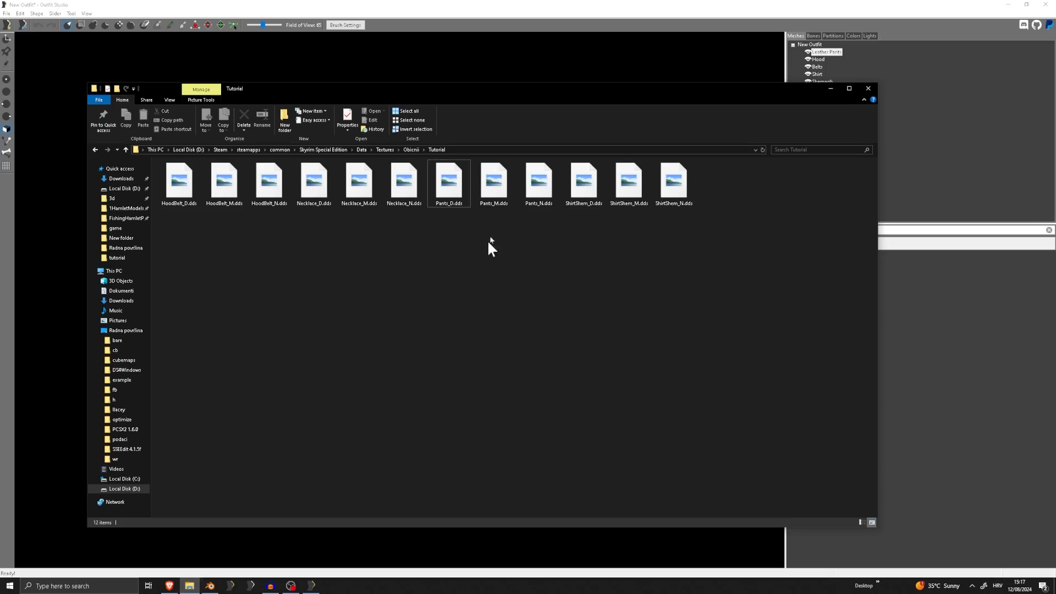
click(495, 206)
click(655, 8)
double_click(644, 263)
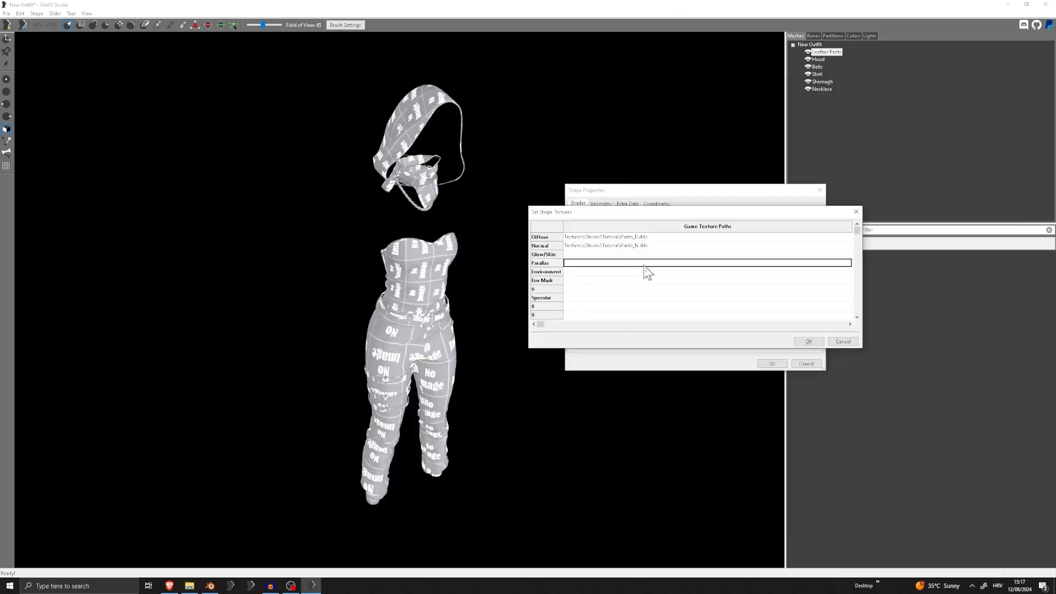
click(641, 275)
double_click(586, 282)
key(ctrl+v)
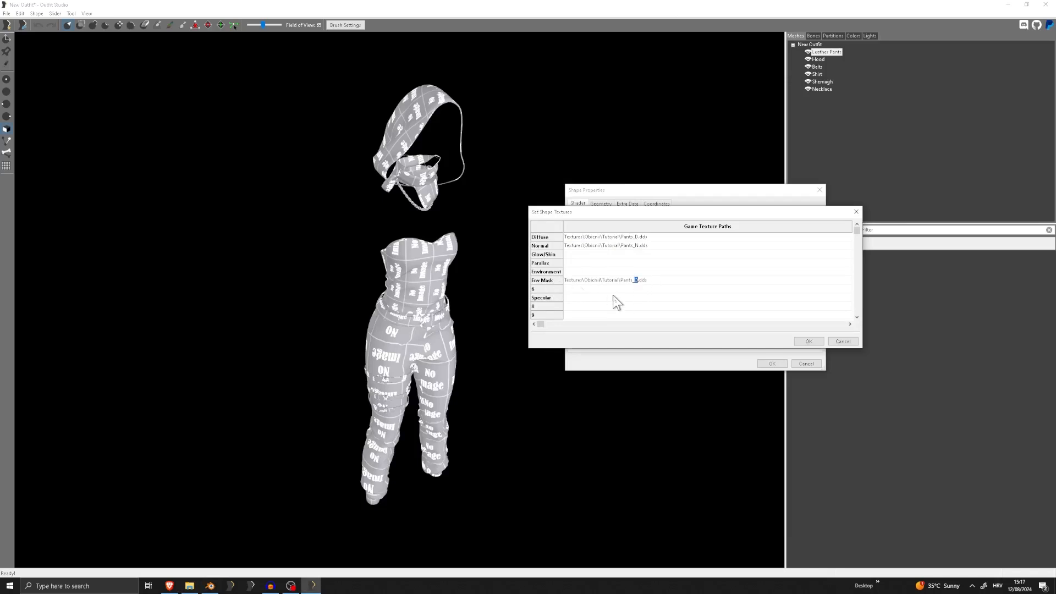
text(M)
click(639, 274)
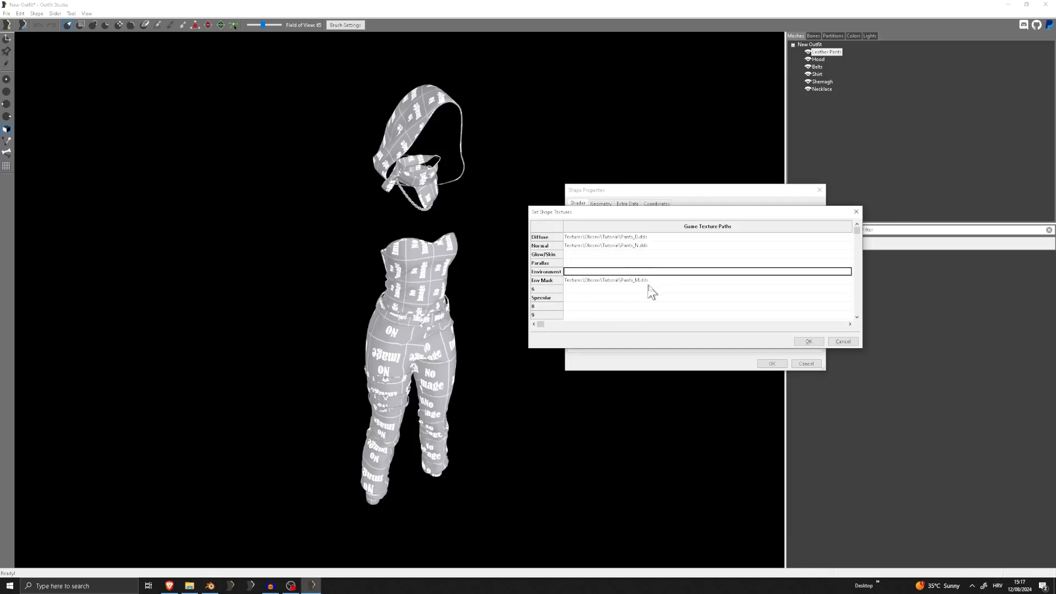
click(809, 342)
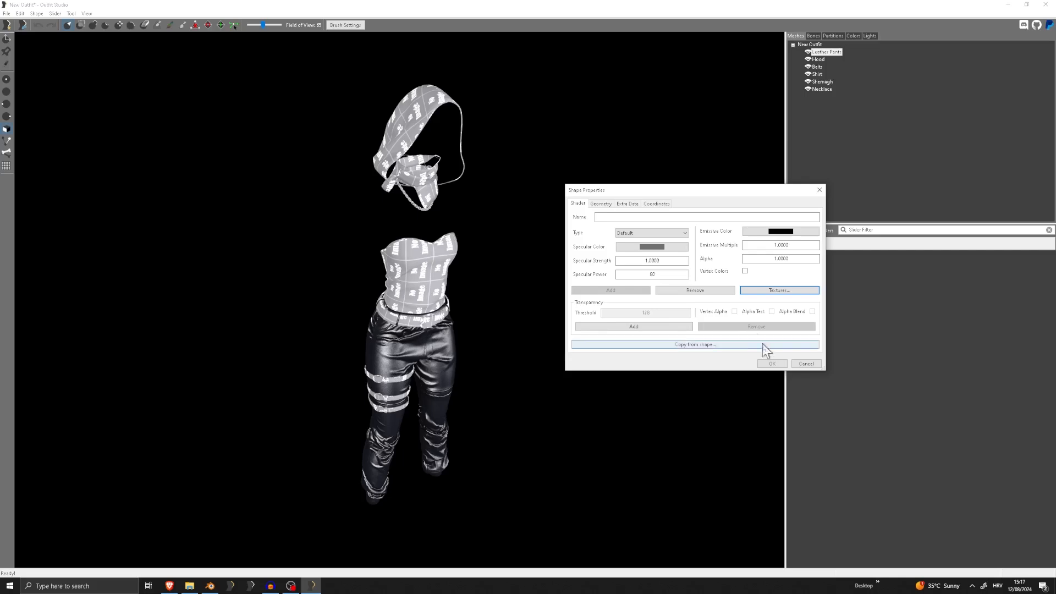
Set the Leather Pants' specular color to the near-black custom colour (RGB 16, 16, 16) and apply the shape properties
click(652, 247)
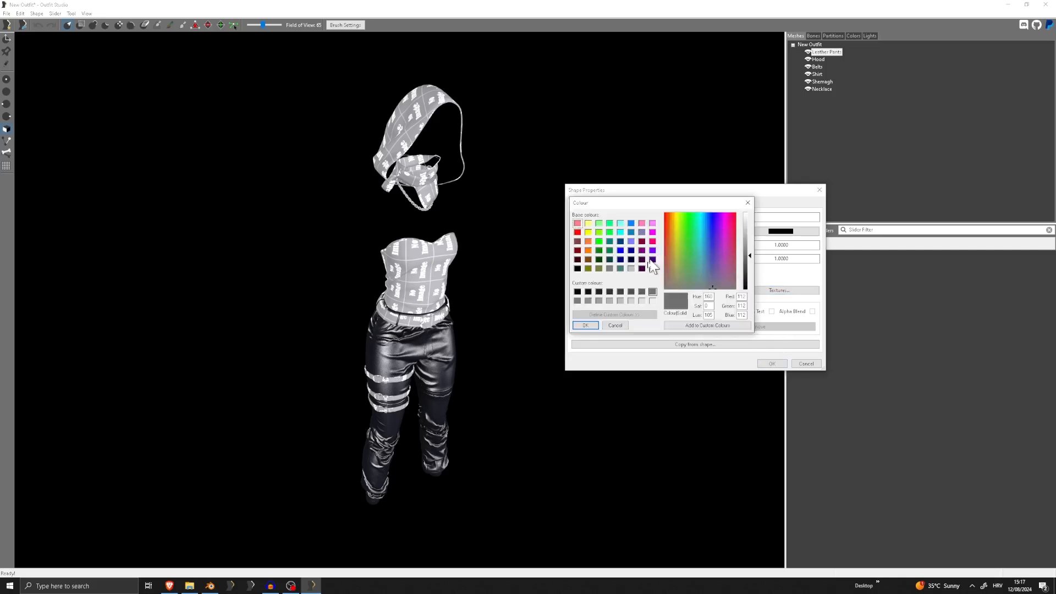
click(588, 292)
click(585, 325)
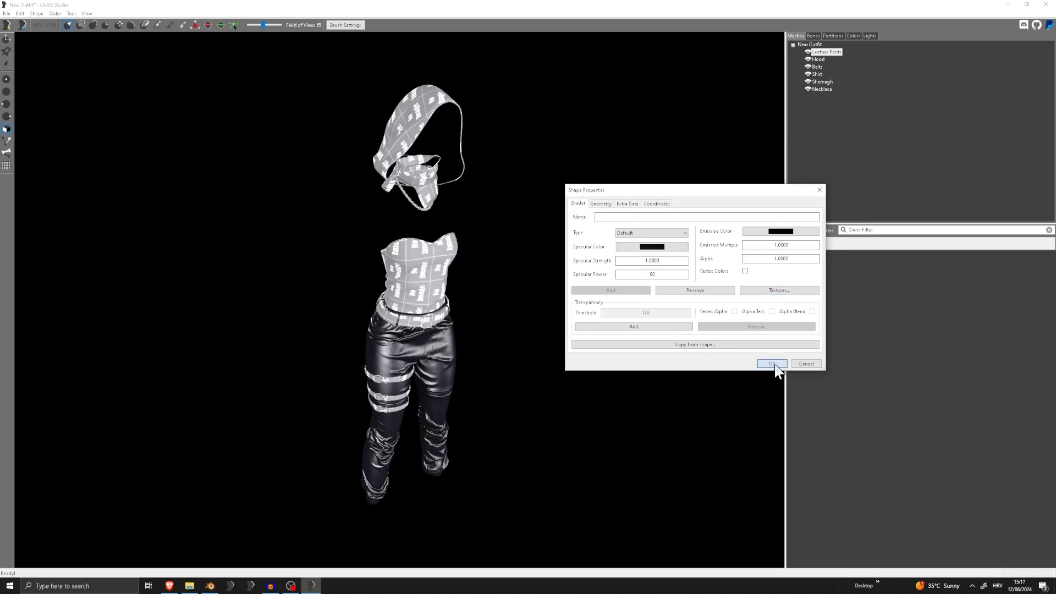
click(772, 364)
Examine the textured Leather Pants up close and from several angles to judge their shine
scroll(440, 290, up, 2)
scroll(435, 278, up, 5)
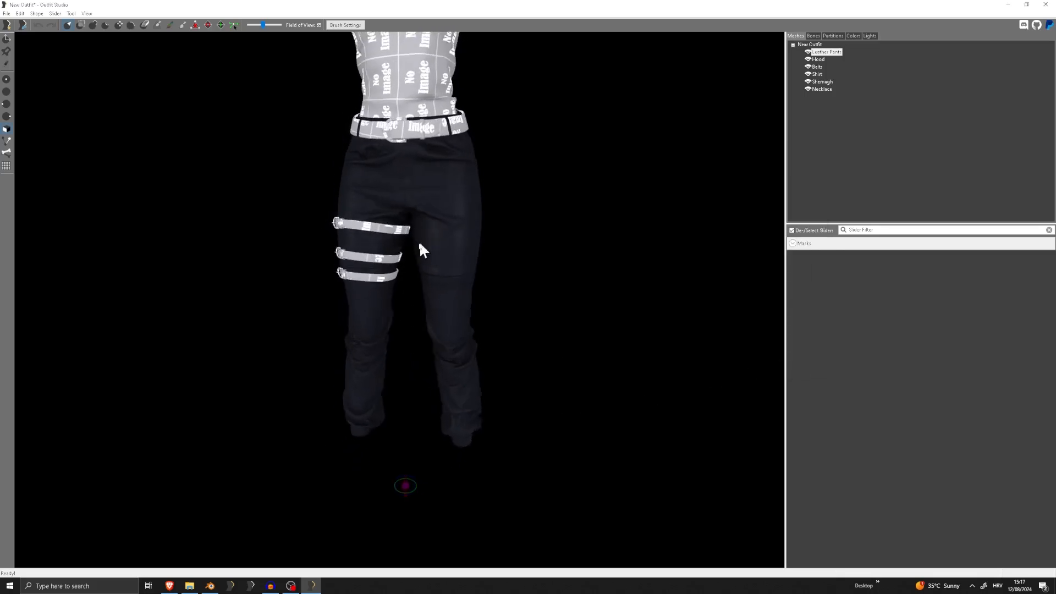
right_drag(381, 242, 514, 223)
scroll(512, 220, down, 2)
right_drag(426, 191, 511, 145)
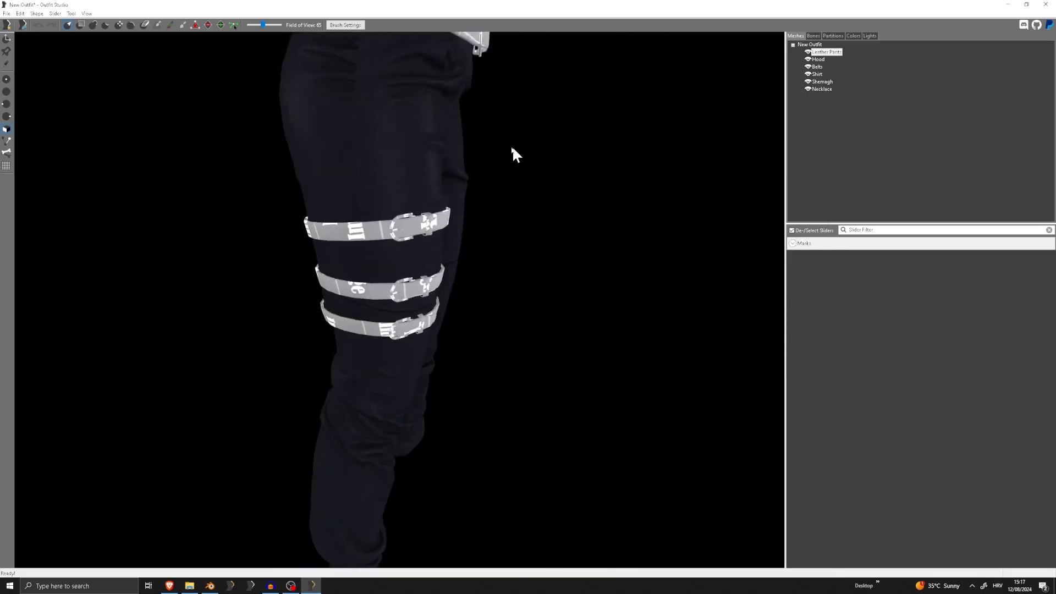
scroll(448, 199, down, 4)
right_drag(446, 199, 850, 190)
scroll(461, 226, down, 4)
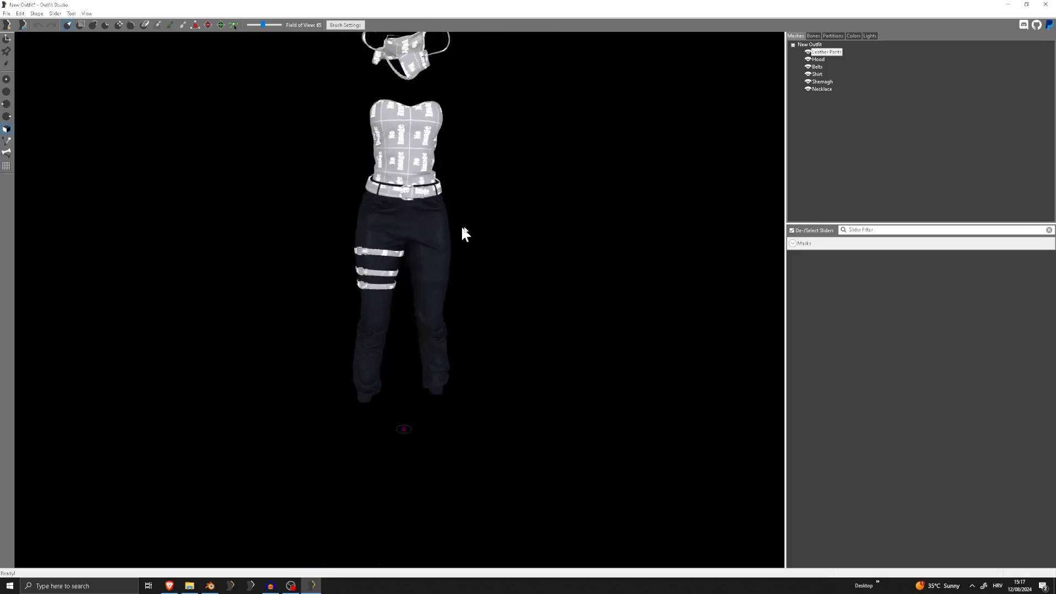
middle_drag(462, 228, 483, 304)
right_drag(482, 306, 511, 268)
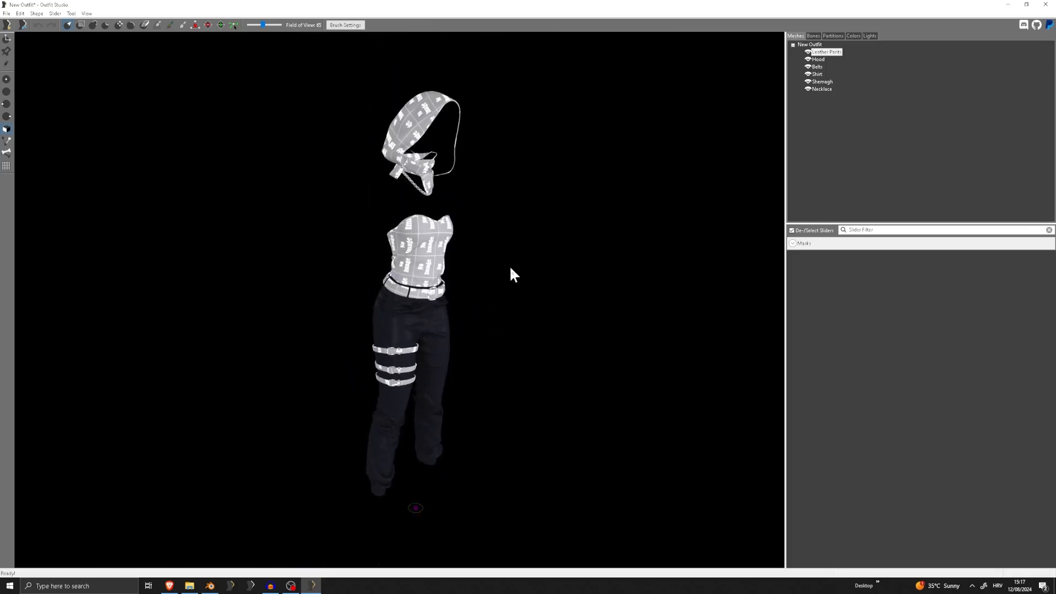
Review the specular color and texture paths in the Leather Pants' shape properties without changing them
double_click(819, 52)
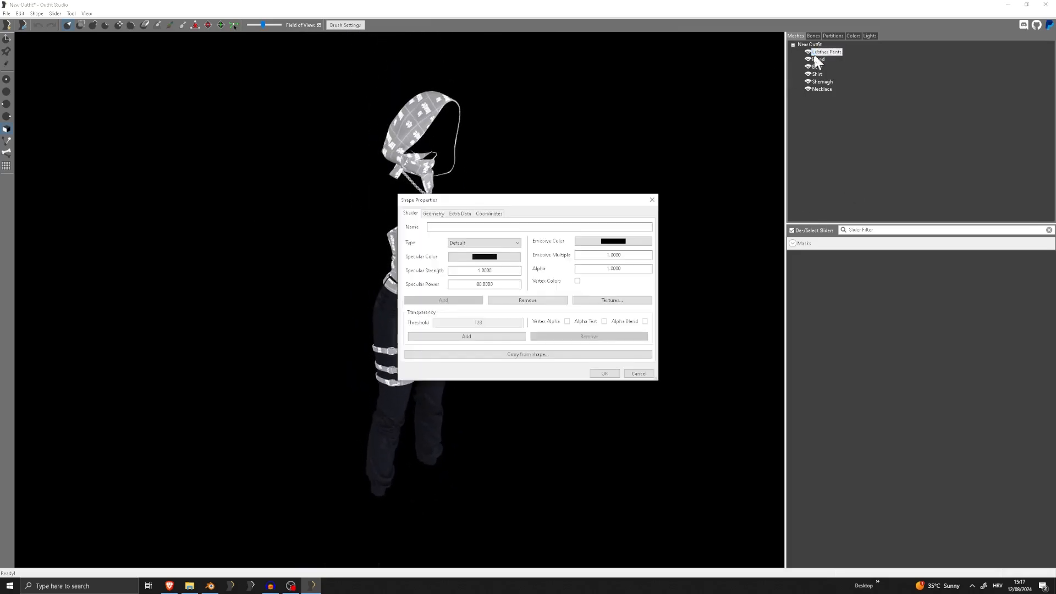
click(484, 258)
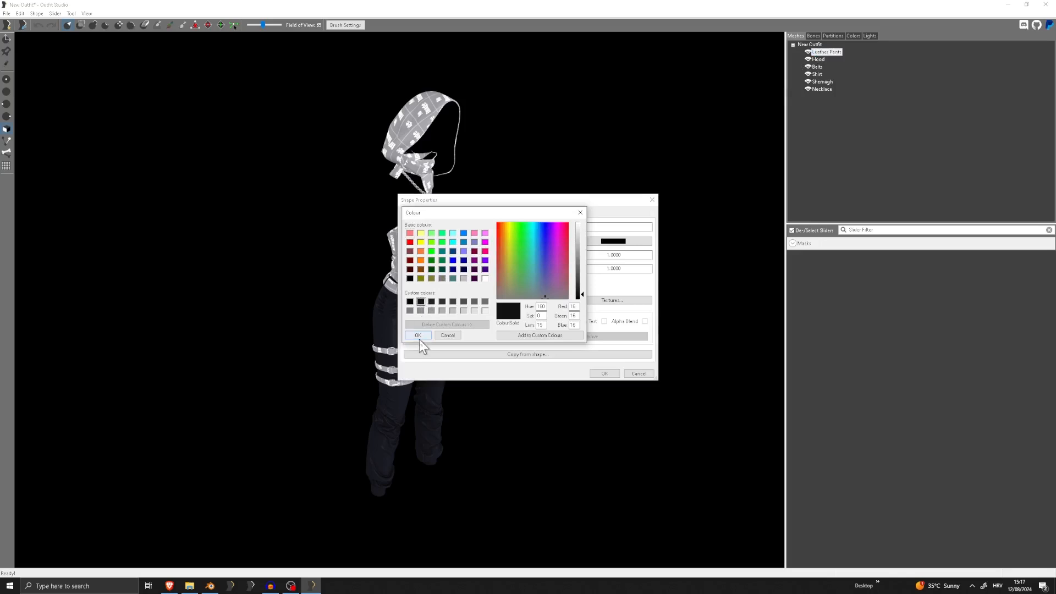
click(419, 335)
click(605, 373)
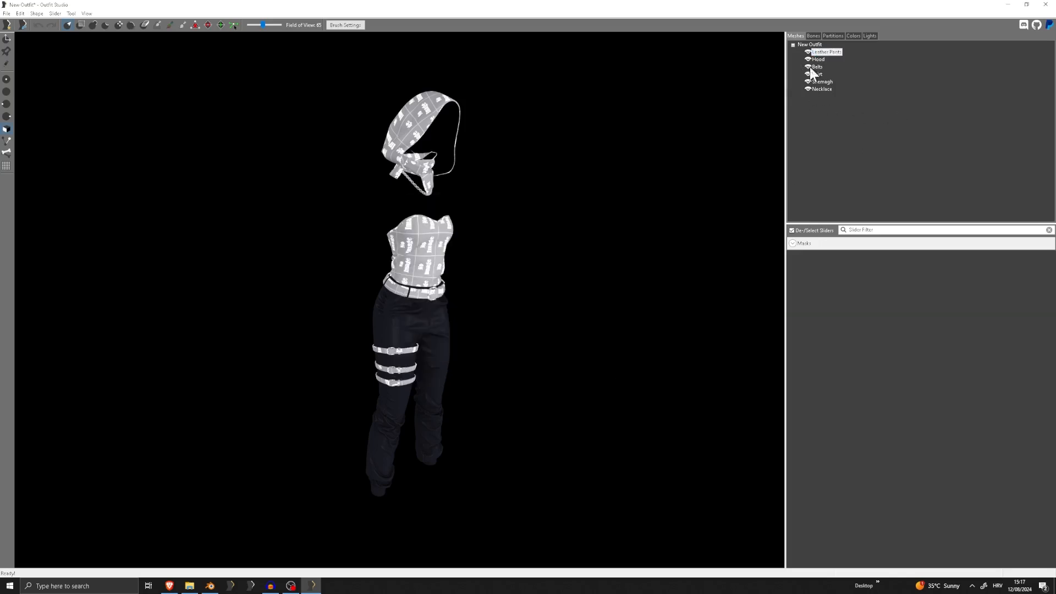
scroll(456, 333, up, 2)
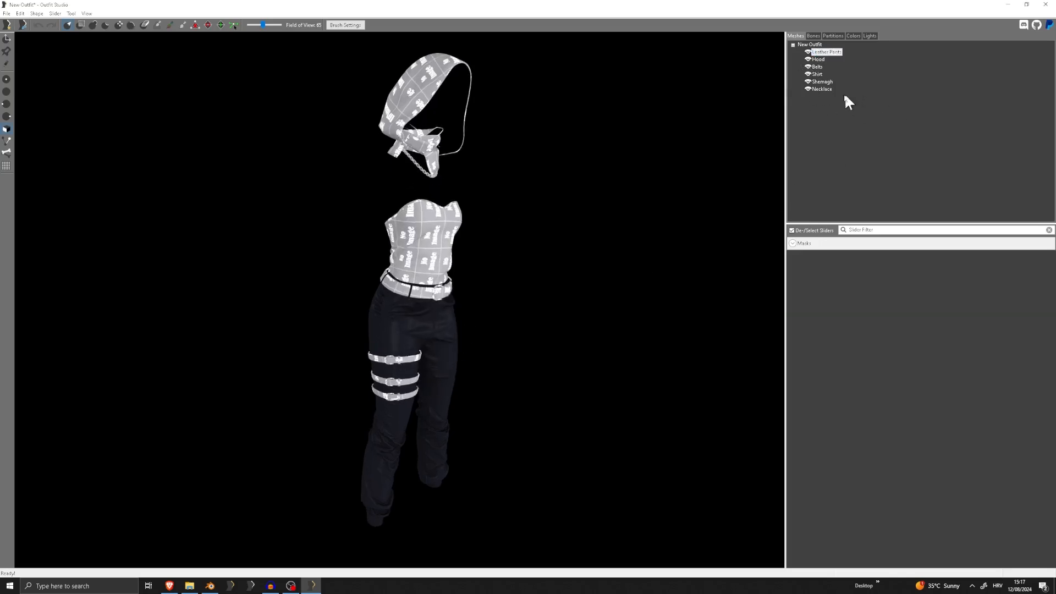
double_click(823, 54)
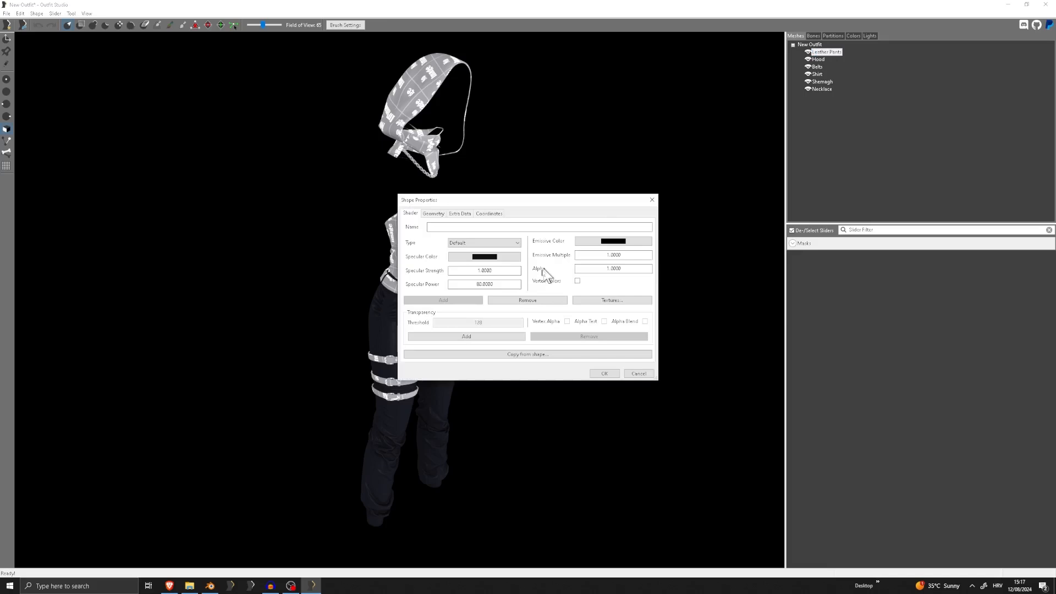
click(610, 301)
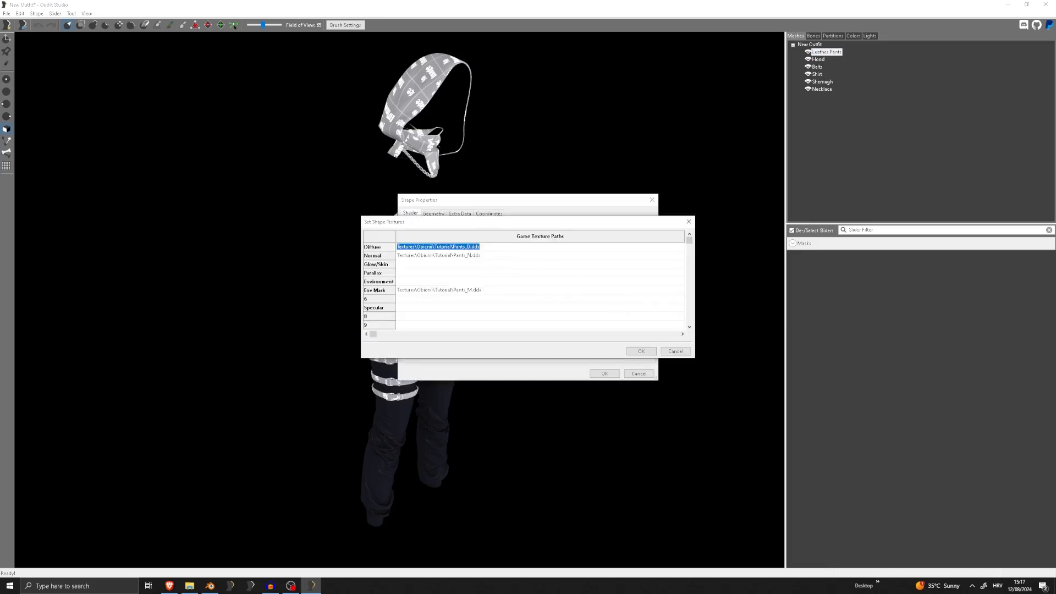
click(688, 222)
click(652, 200)
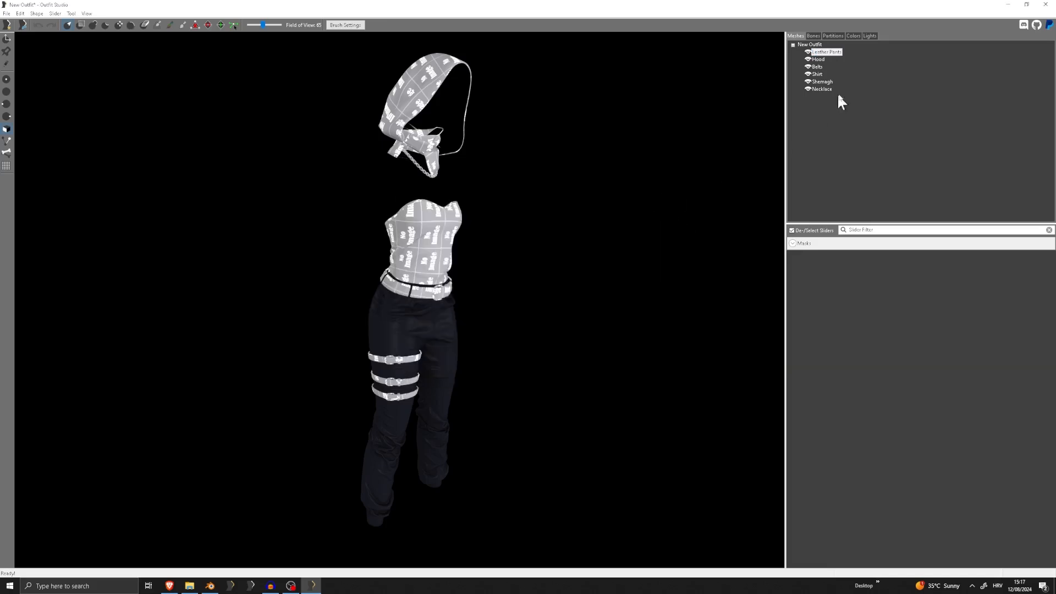
In the shape properties of Hood, set the specular color to the near-black custom colour used for the pants
double_click(818, 60)
click(484, 240)
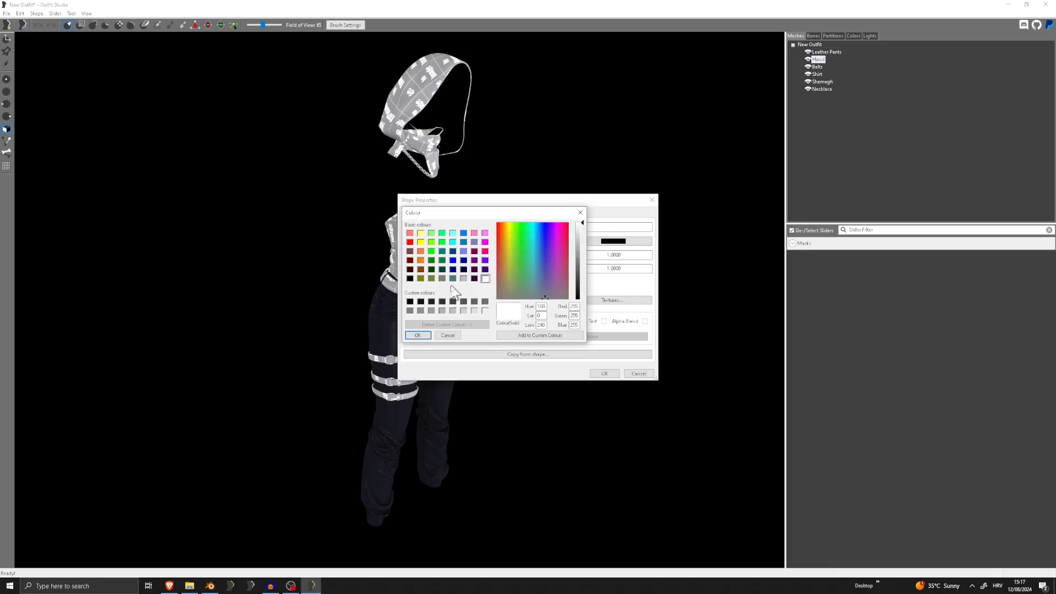
click(420, 302)
click(421, 337)
key(Tab)
key(Tab)
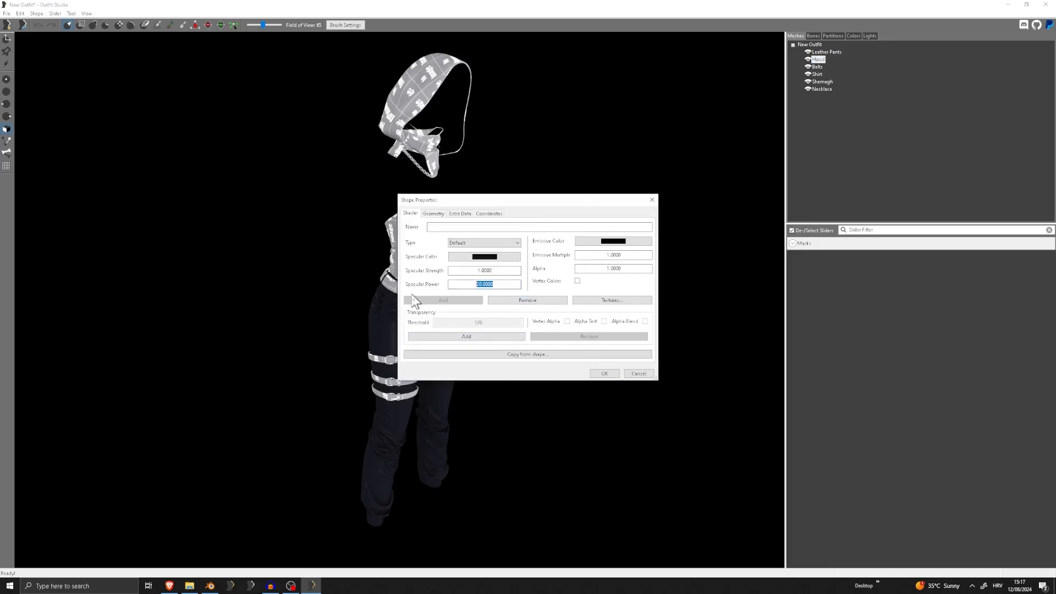
Set Hood's diffuse texture path to Textures\Obicnii\Tutorial\HoodBelt_D.dds, reusing the pants path and the file name copied from the Tutorial folder
click(624, 302)
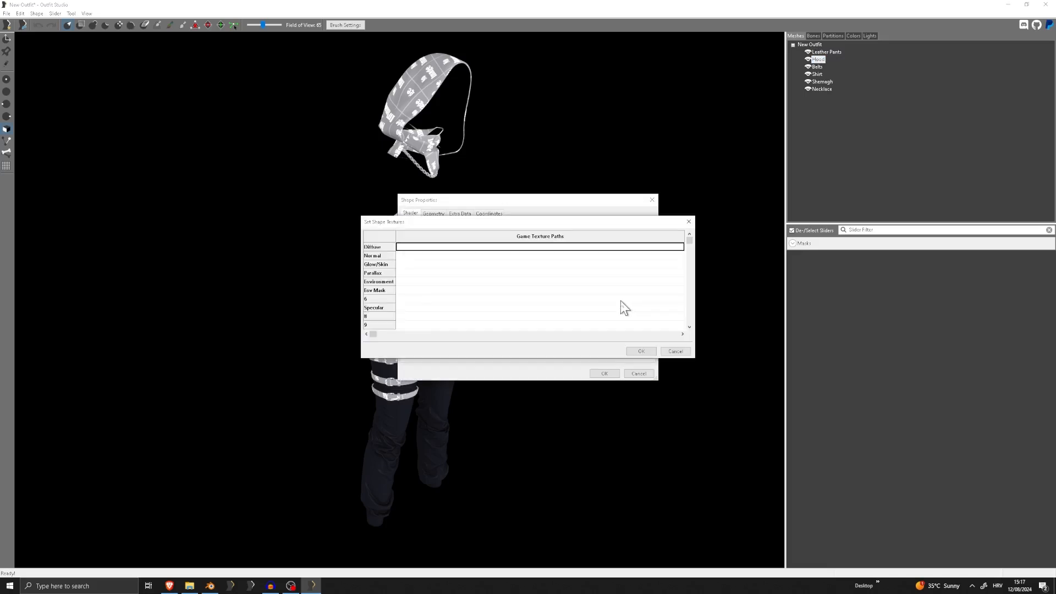
text(Textures\Obicni\Tutorial\Pants_D.dds)
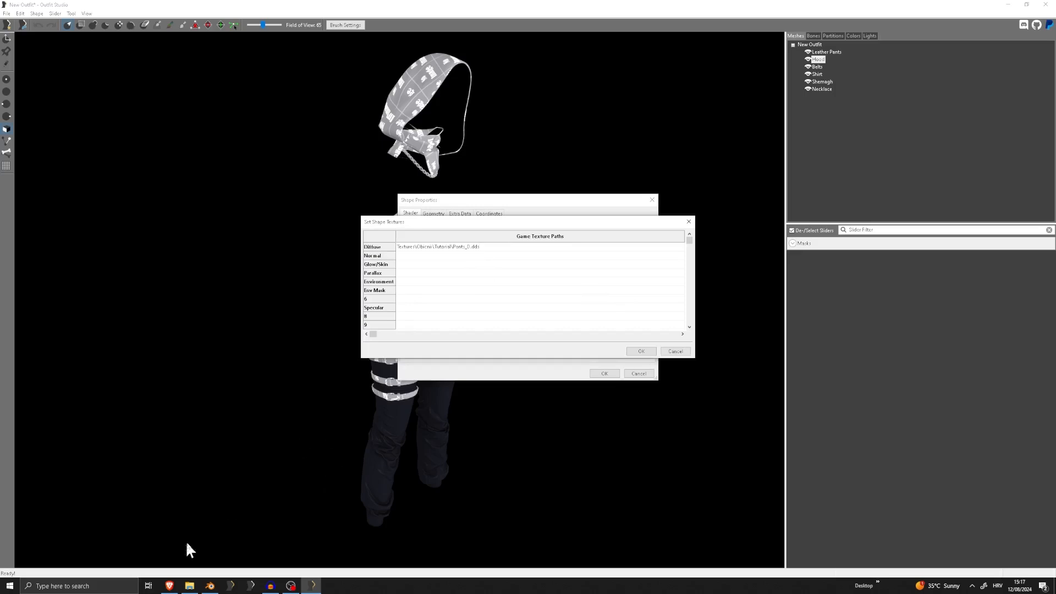
click(189, 586)
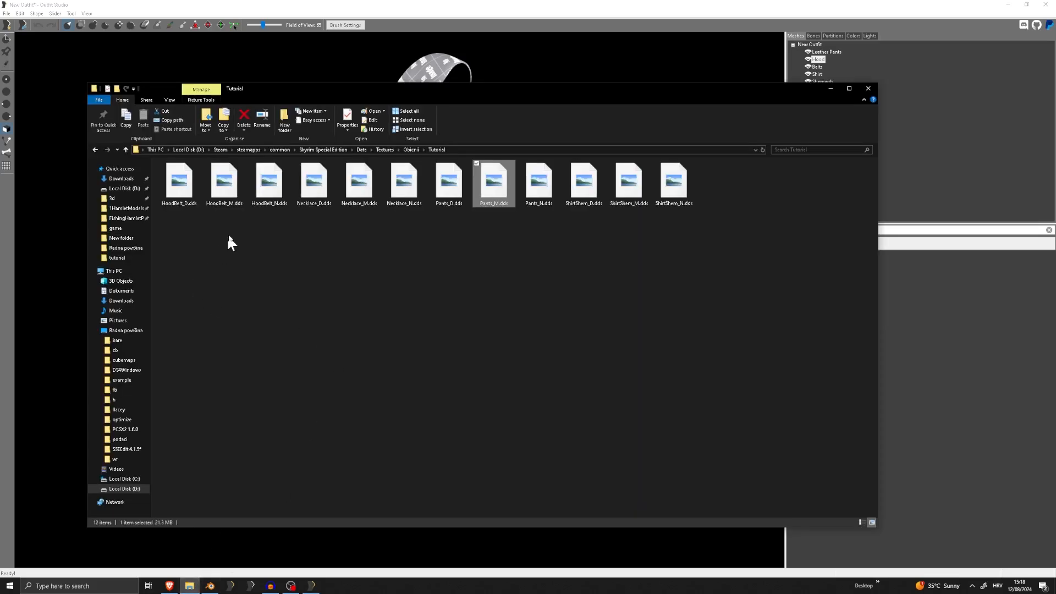
right_click(176, 187)
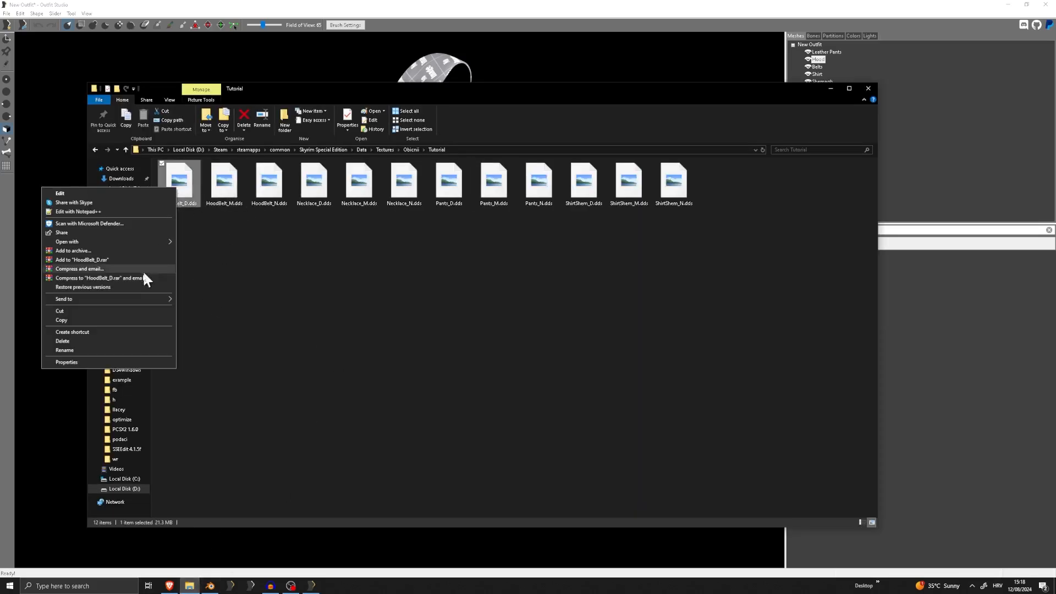
click(87, 348)
click(954, 216)
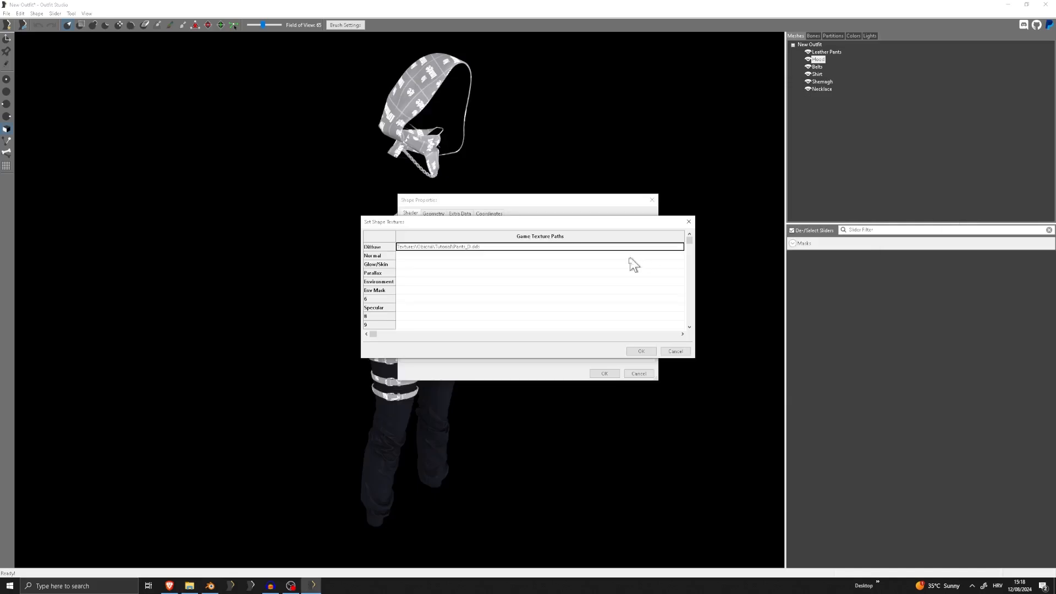
click(509, 246)
drag(509, 246, 452, 249)
text(HoodBelt_D.dds)
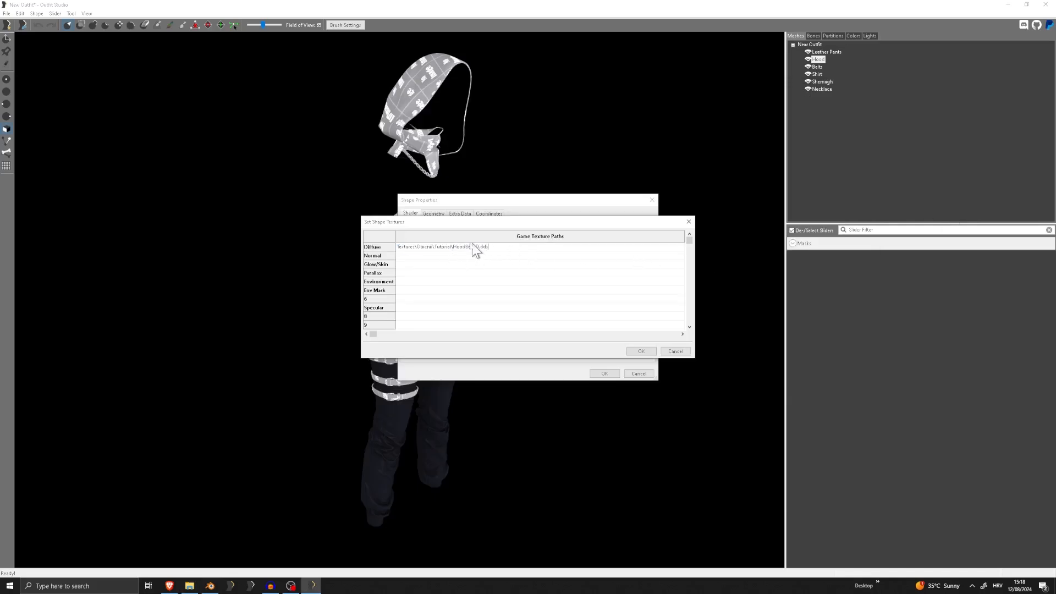
Copy Hood's diffuse path into the Normal texture entry and change its file name to HoodBelt_N.dds
key(ctrl+a)
key(ctrl+c)
click(467, 256)
key(ctrl+v)
drag(475, 256, 478, 256)
click(190, 586)
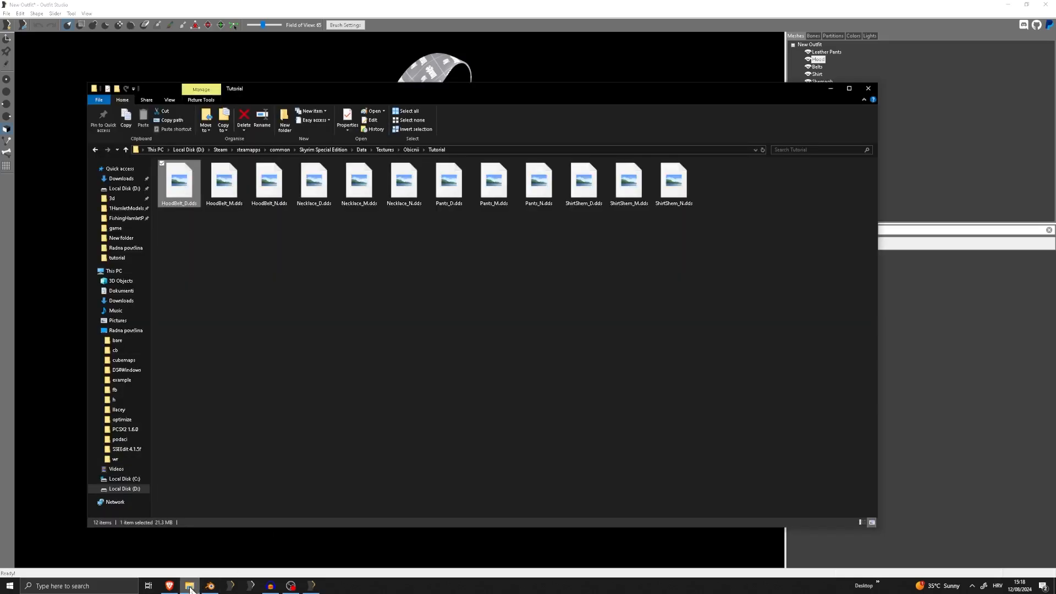
click(189, 587)
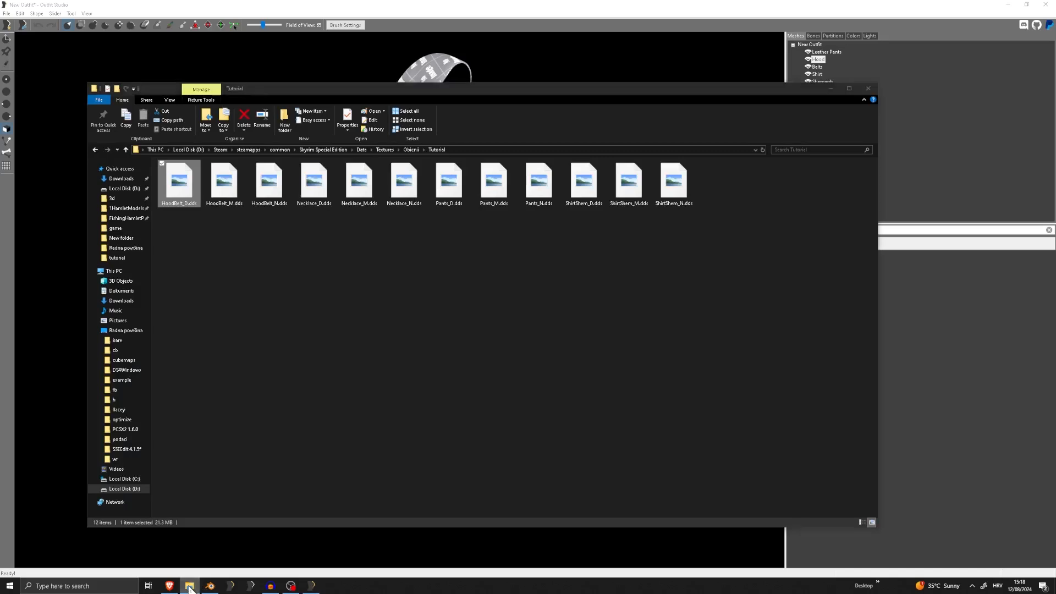
text(N.dds)
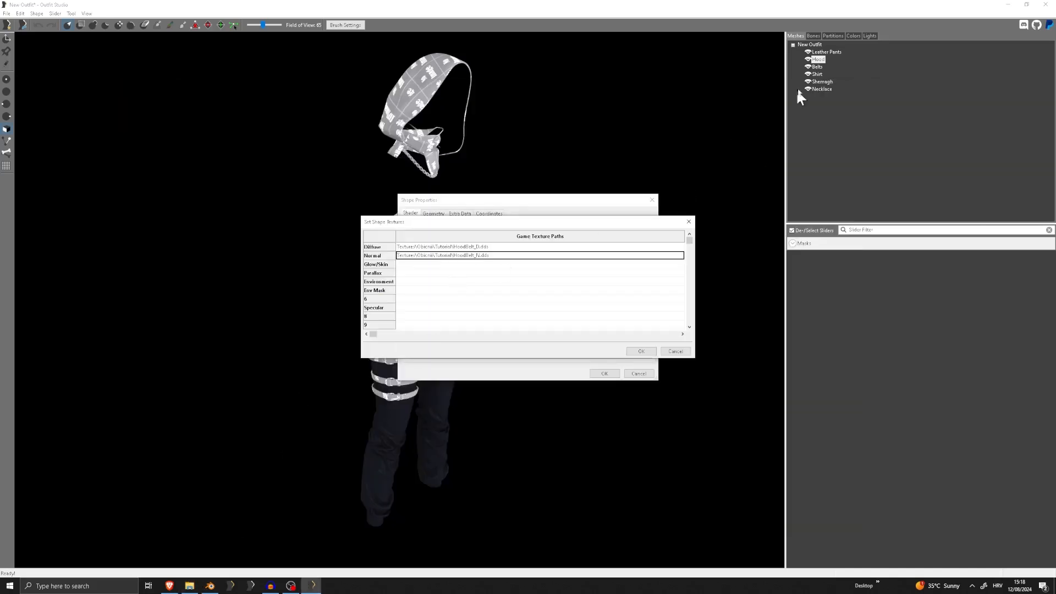
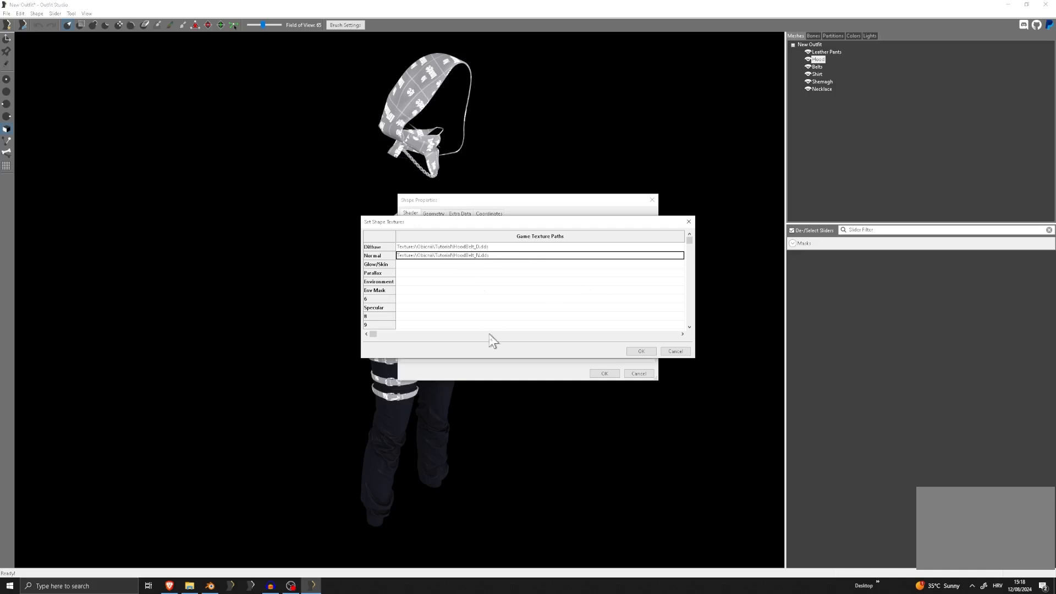
Apply the Hood's texture paths and shape properties, and inspect the textured hood from several sides
click(642, 352)
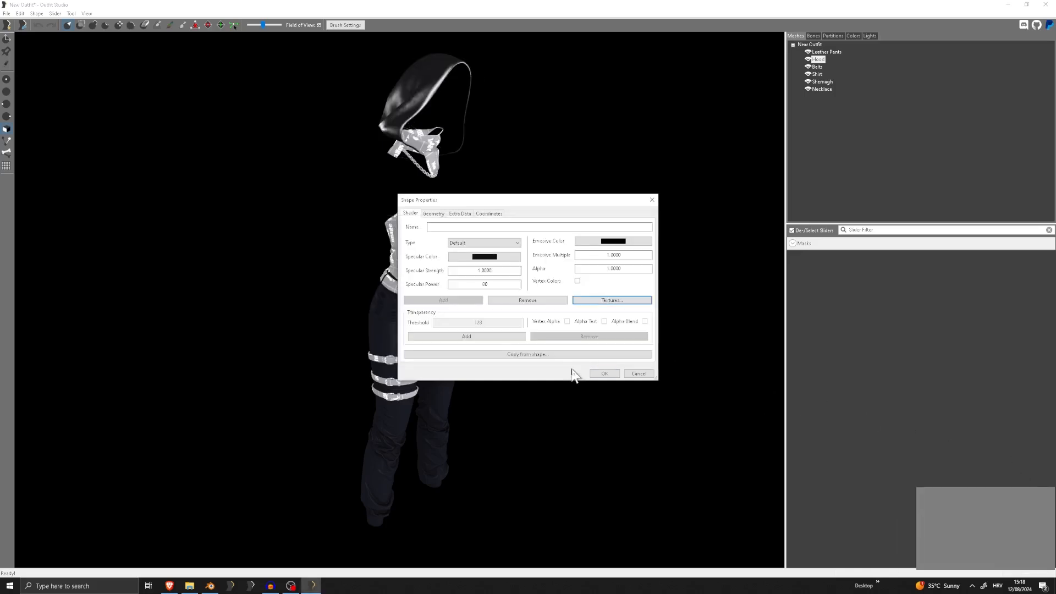
click(604, 373)
scroll(464, 323, up, 5)
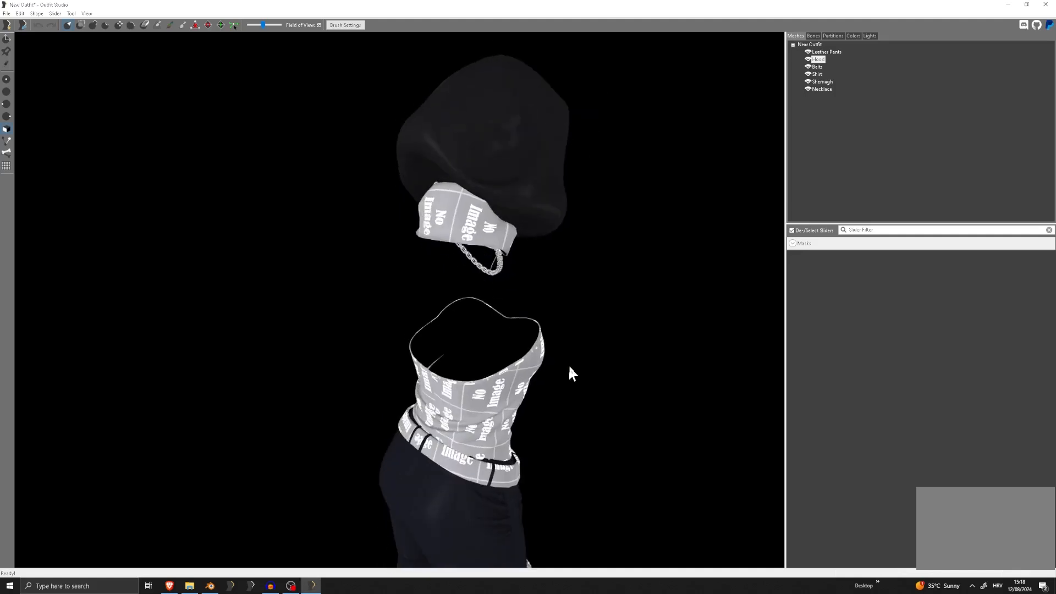
middle_drag(569, 364, 453, 389)
scroll(453, 390, down, 5)
right_drag(616, 398, 440, 386)
scroll(387, 329, up, 3)
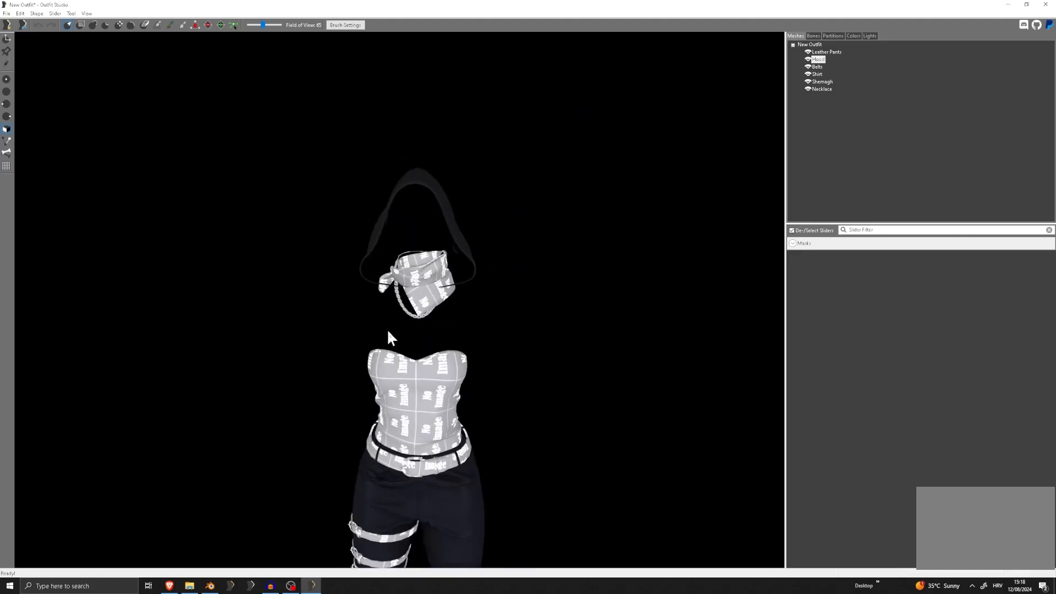
right_drag(388, 332, 504, 330)
scroll(622, 201, down, 2)
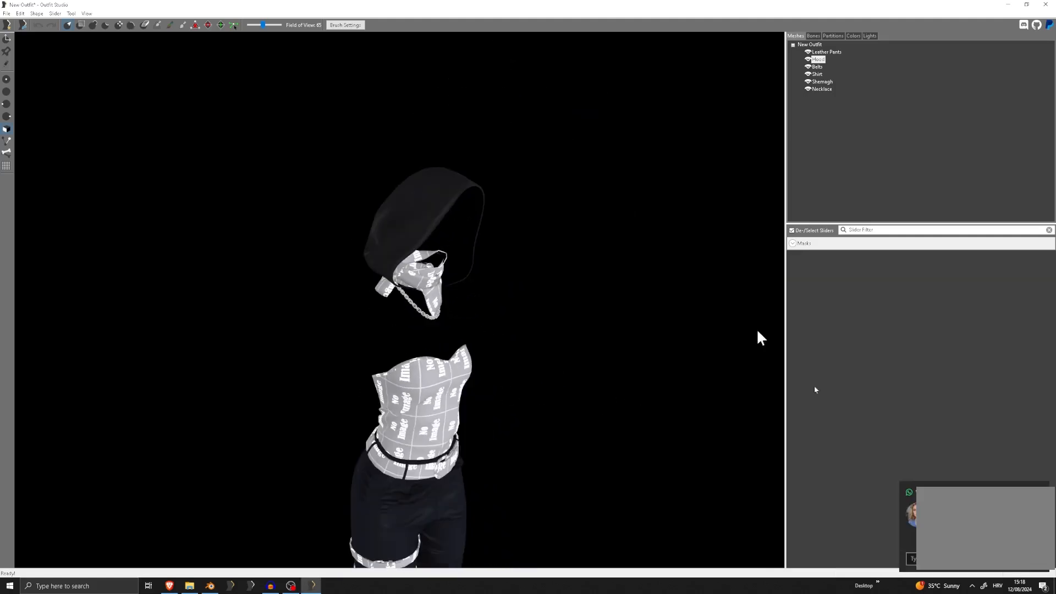
click(911, 515)
click(1046, 4)
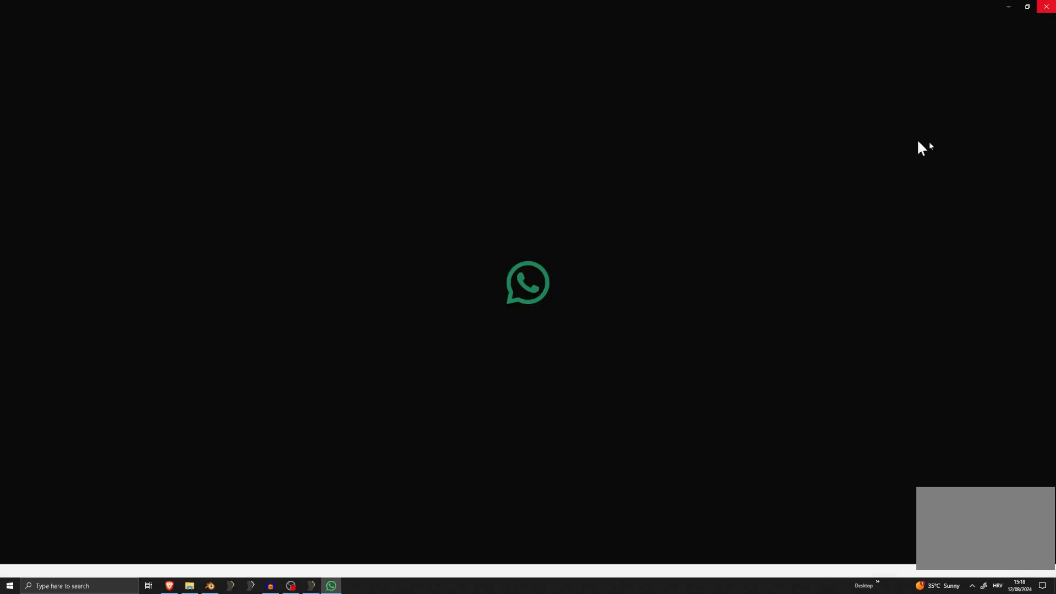
middle_drag(583, 341, 572, 245)
right_drag(573, 246, 733, 176)
scroll(528, 270, up, 2)
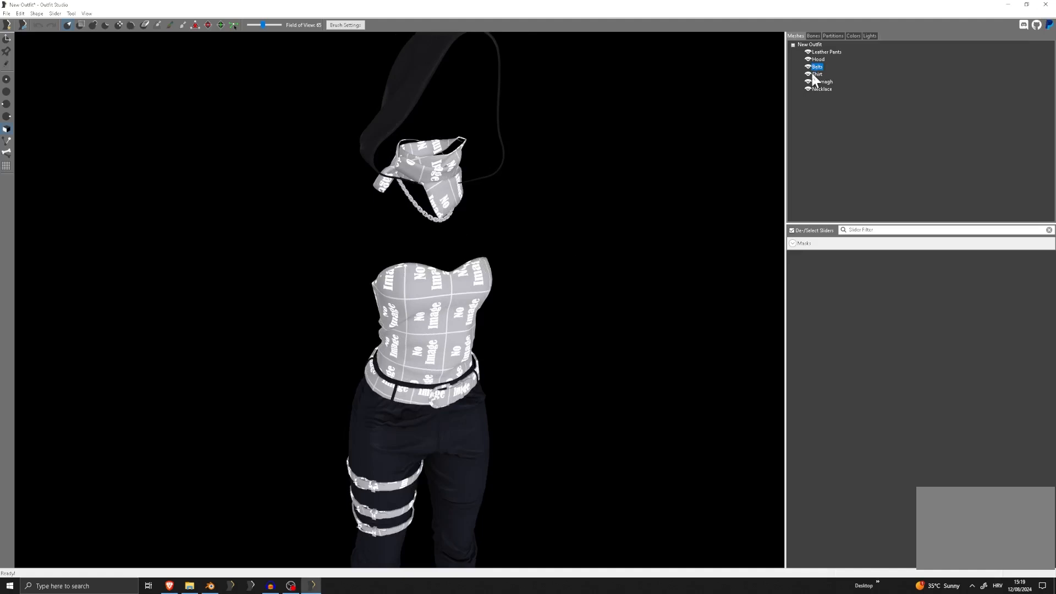
scroll(505, 318, down, 2)
middle_drag(505, 318, 500, 223)
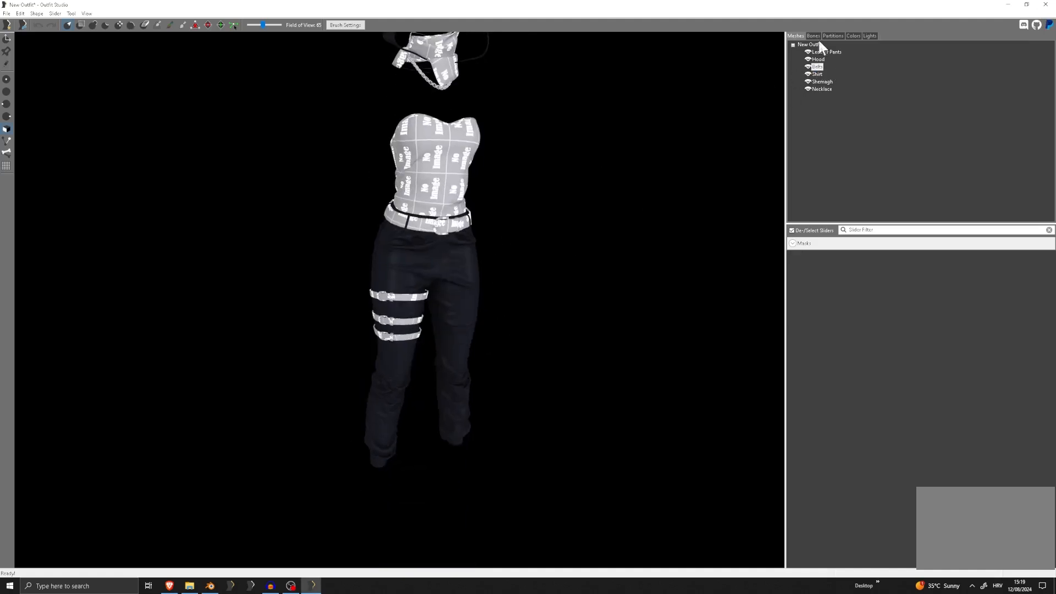
middle_drag(580, 110, 576, 171)
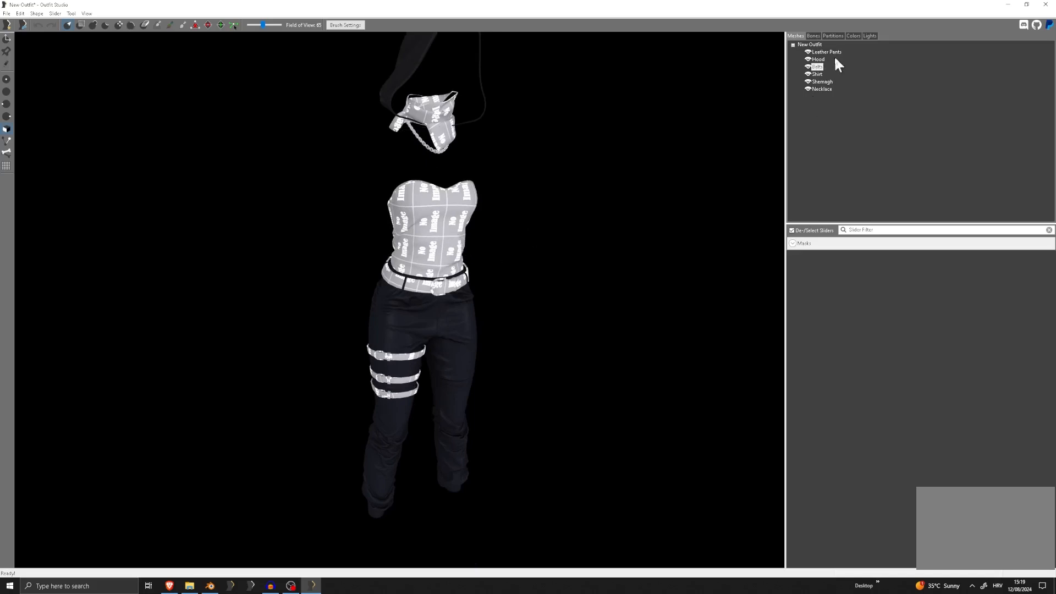
In the shape properties of Belts, set the specular color to the near-black custom colour and the specular power to 80
double_click(817, 67)
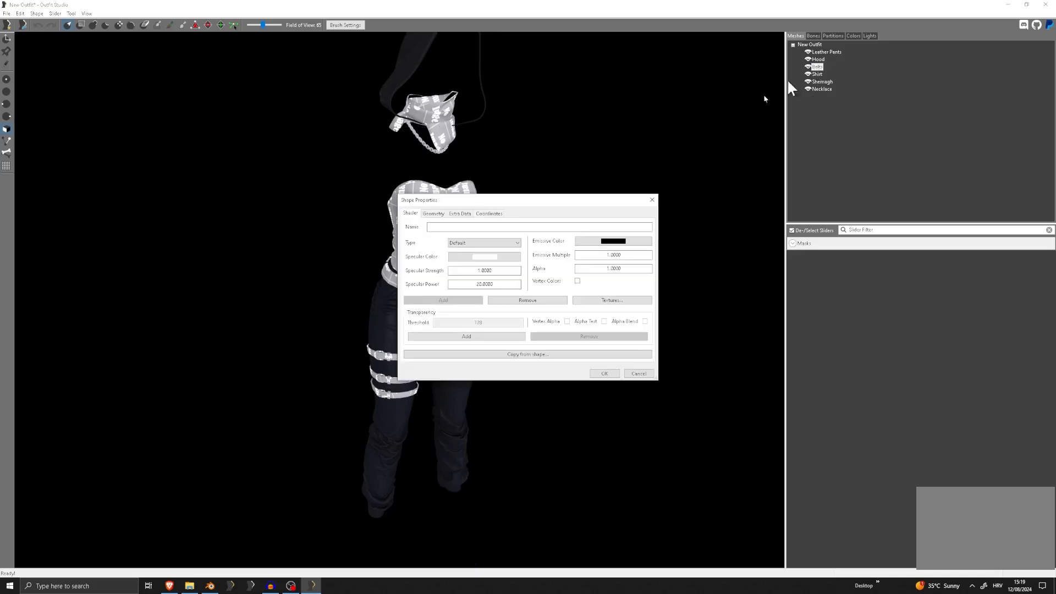
click(483, 266)
click(421, 302)
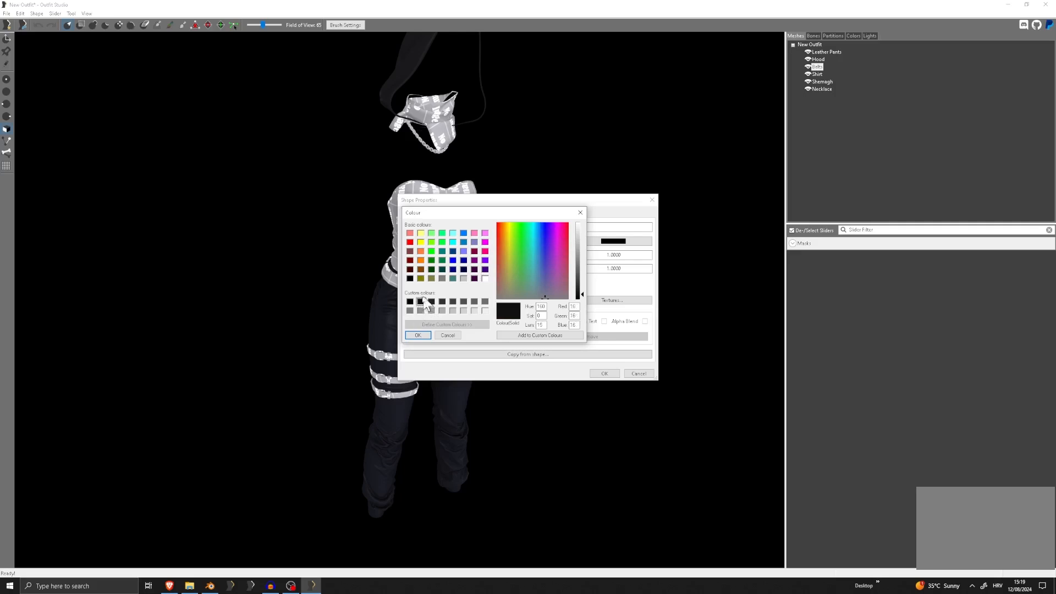
click(418, 335)
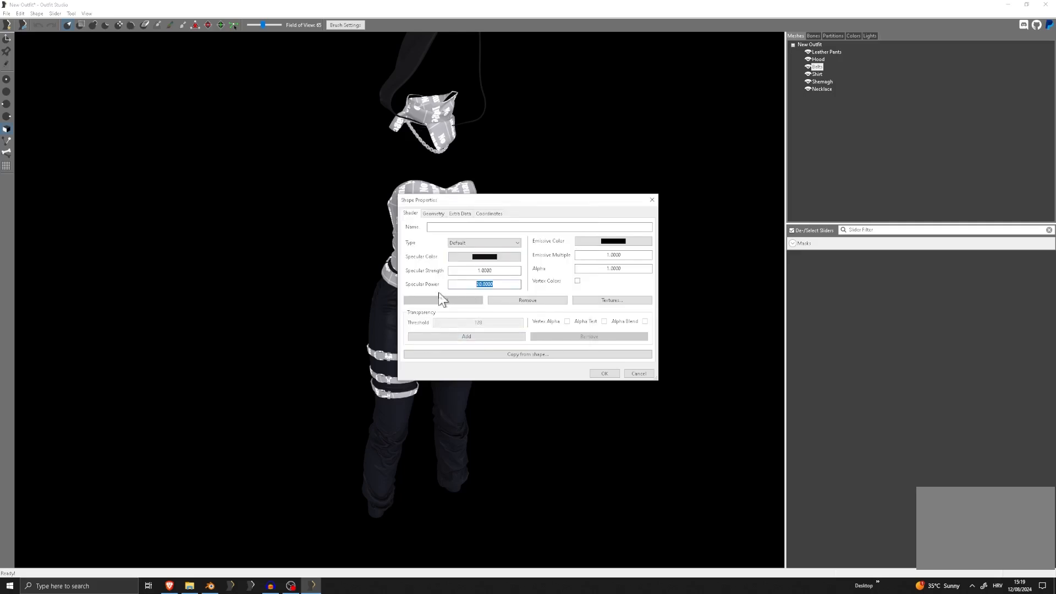
text(80)
Set the Belts' Diffuse texture to Textures\Obicnii\Tutorial\HoodBelt_D.dds and the Normal texture to HoodBelt_N.dds in the same folder
click(610, 299)
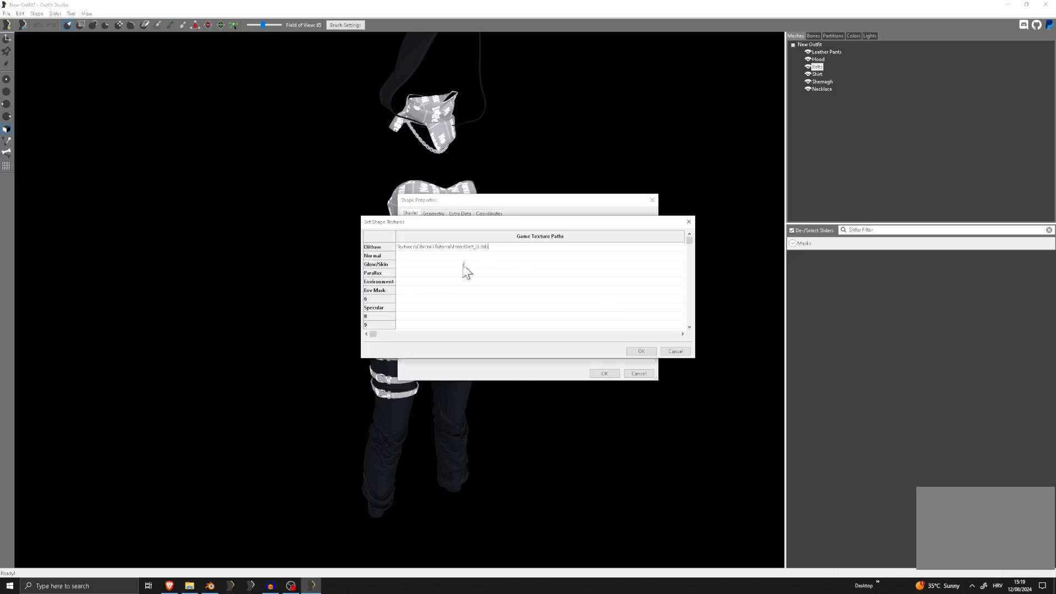
click(459, 255)
text(Textures\Obicni\Tutorial\HoodBelt_D.dds)
click(431, 276)
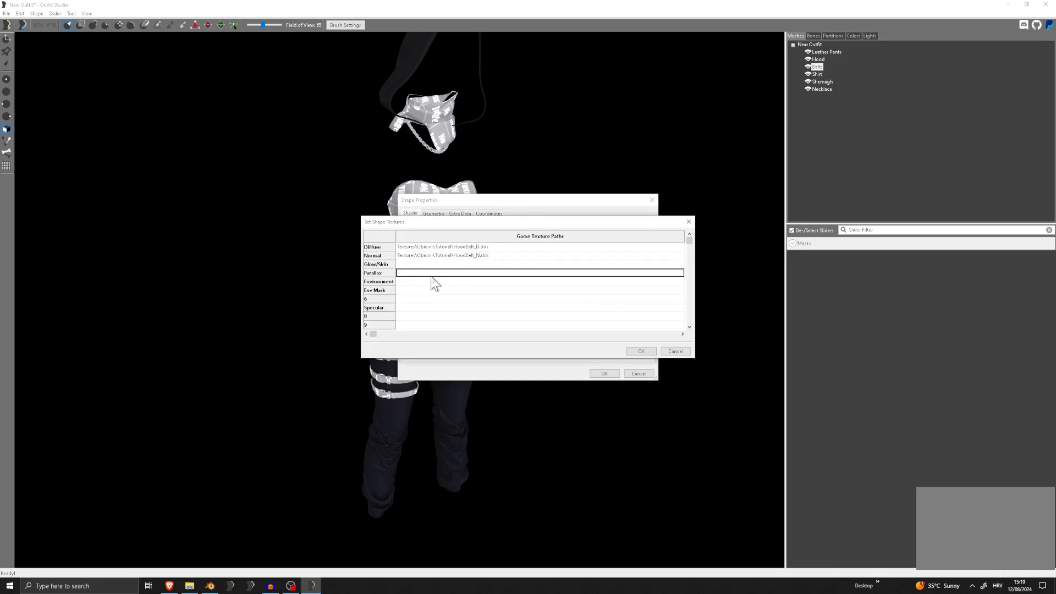
Put the HoodBelt_D.dds path into the Belts' Environment and Env Mask entries, clear the Environment entry, and open the Env Mask path for editing
double_click(424, 283)
text(Textures\Obicnii\Tutorial\HoodBelt_D.dds)
double_click(421, 290)
text(Textures\Obicnii\Tutorial\HoodBelt_D.dds)
double_click(493, 283)
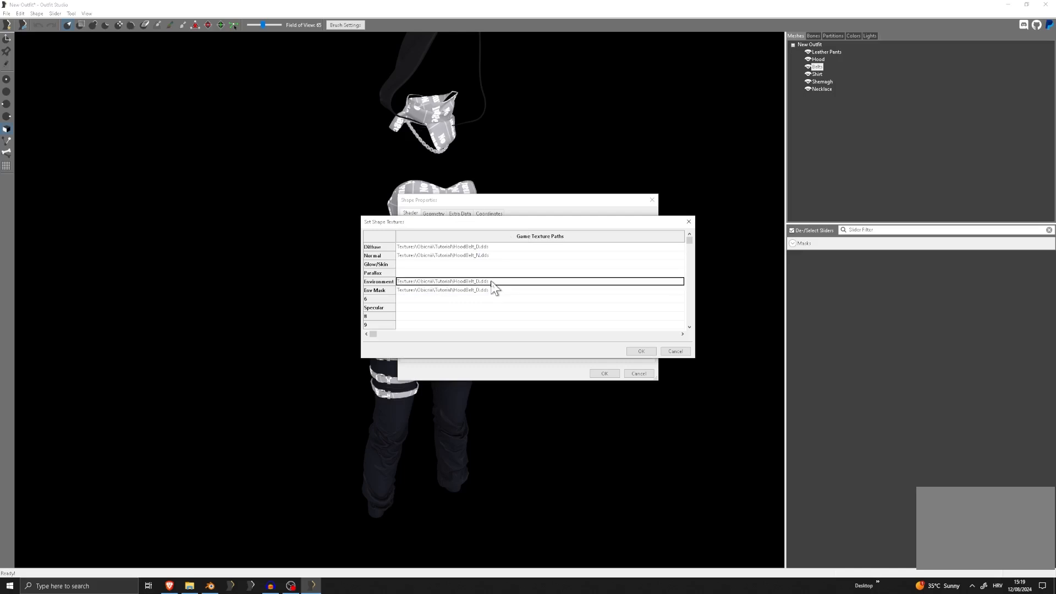
drag(492, 283, 395, 285)
key(BackSpace)
double_click(484, 290)
click(478, 290)
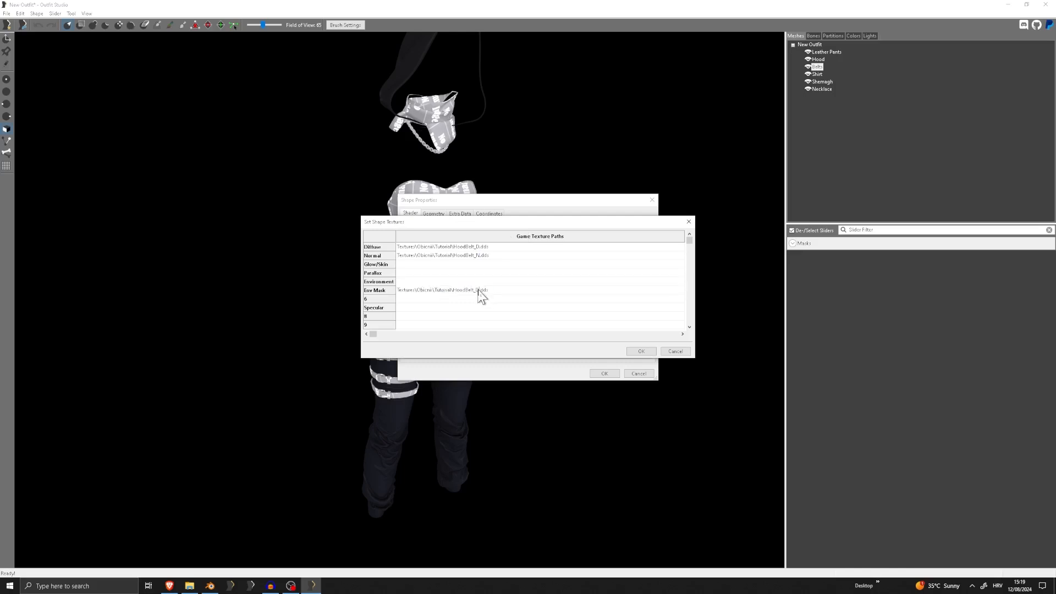
Apply the Belts' texture paths and shape properties, and inspect the waist belt and thigh straps
click(631, 351)
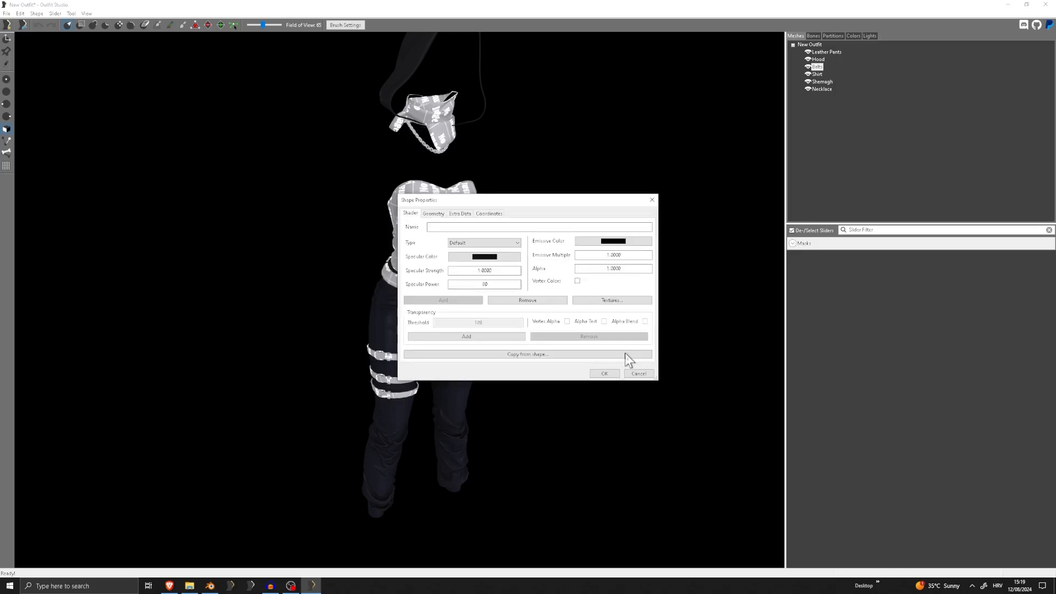
click(604, 372)
scroll(413, 368, up, 5)
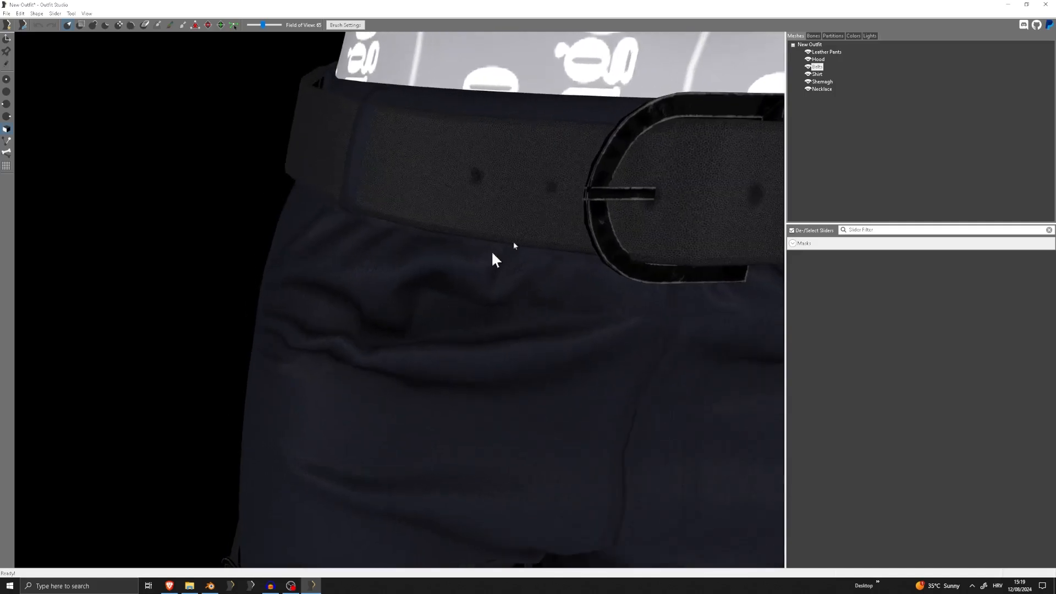
scroll(599, 197, down, 6)
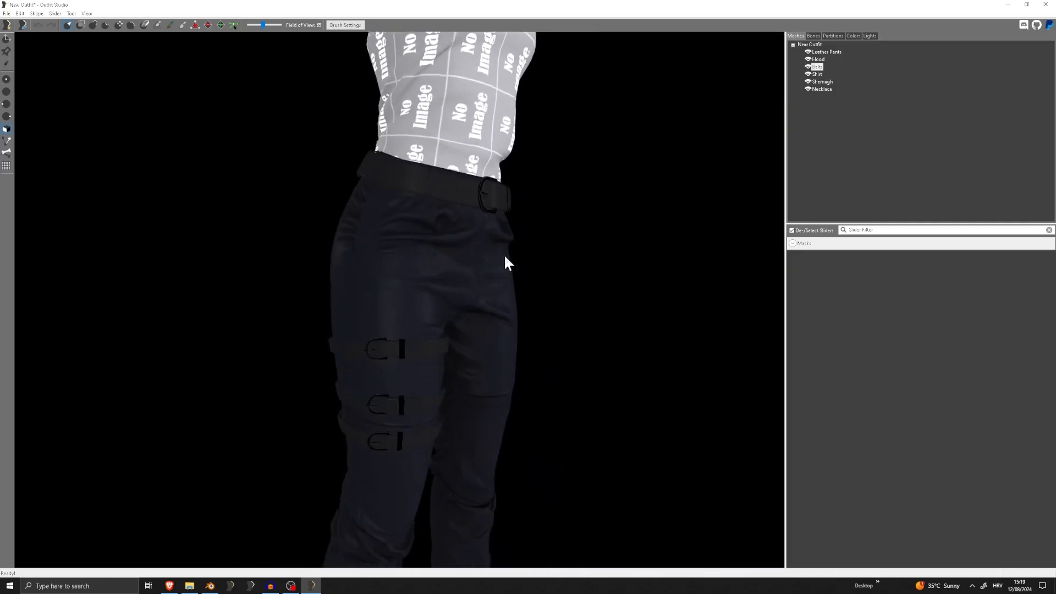
scroll(438, 217, down, 2)
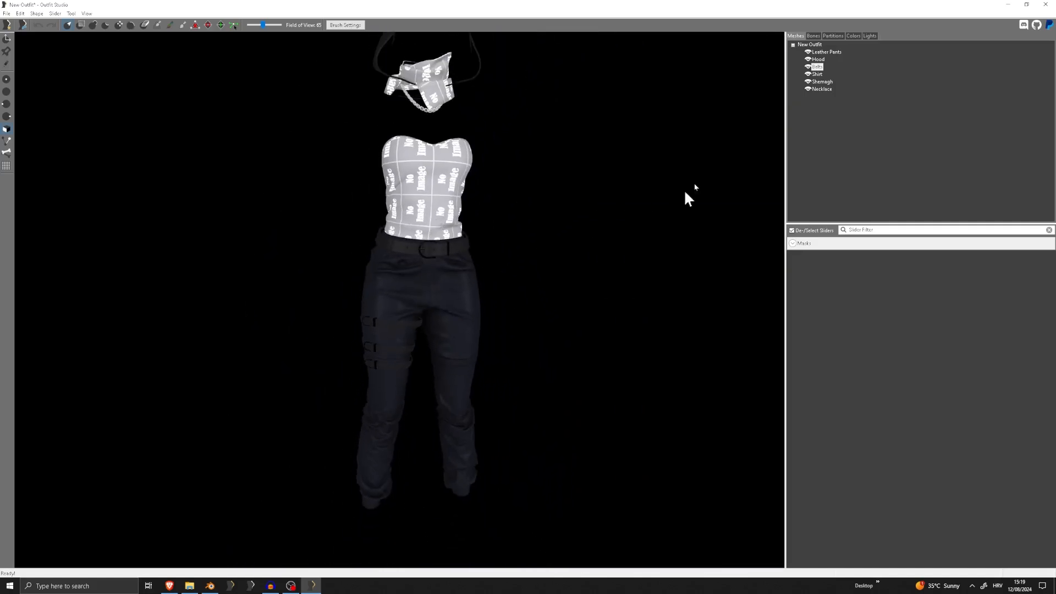
View the Shirt's shape properties without changing them, and examine the textured belts and pants on the outfit
double_click(819, 74)
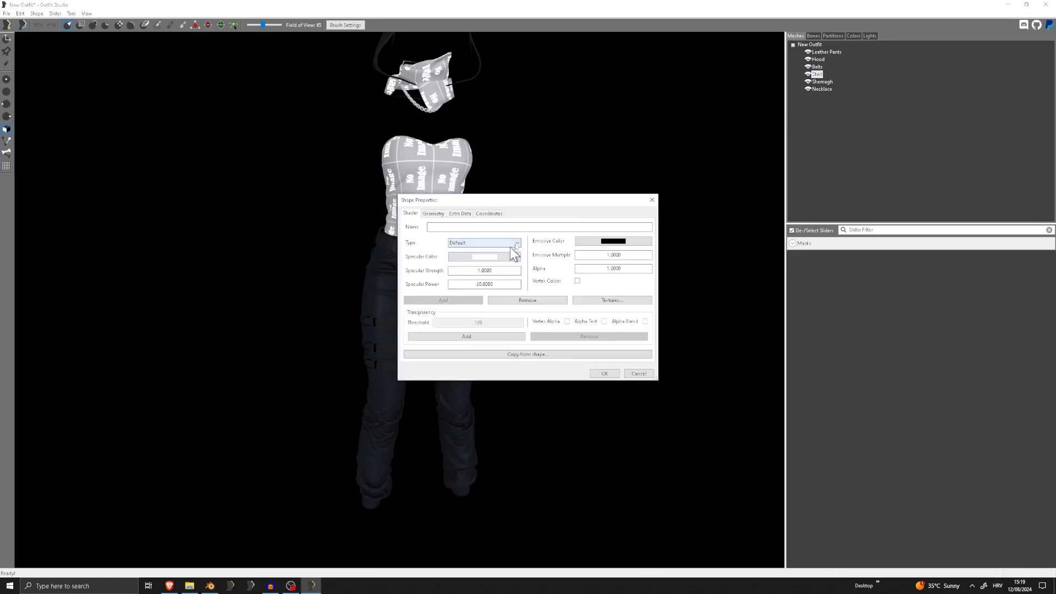
click(652, 199)
scroll(420, 251, up, 3)
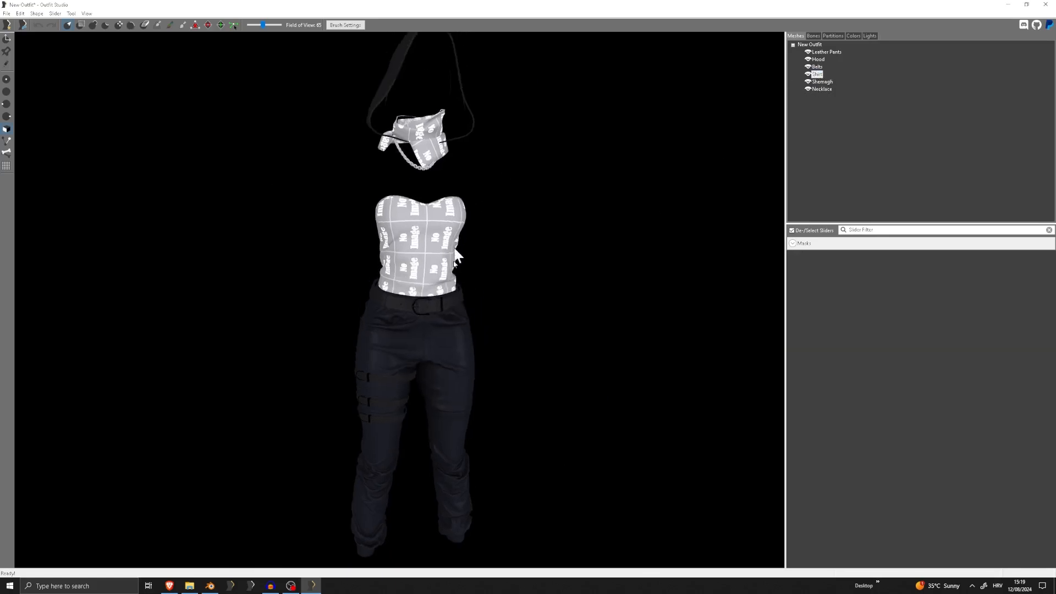
right_drag(421, 251, 416, 297)
middle_drag(416, 301, 416, 233)
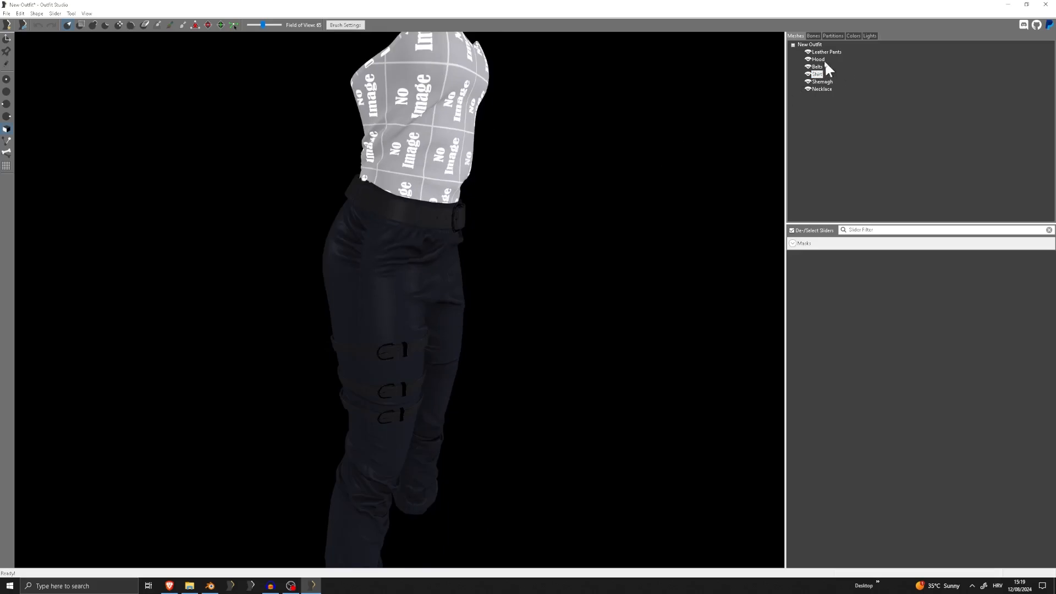
scroll(375, 291, down, 5)
right_drag(374, 291, 340, 274)
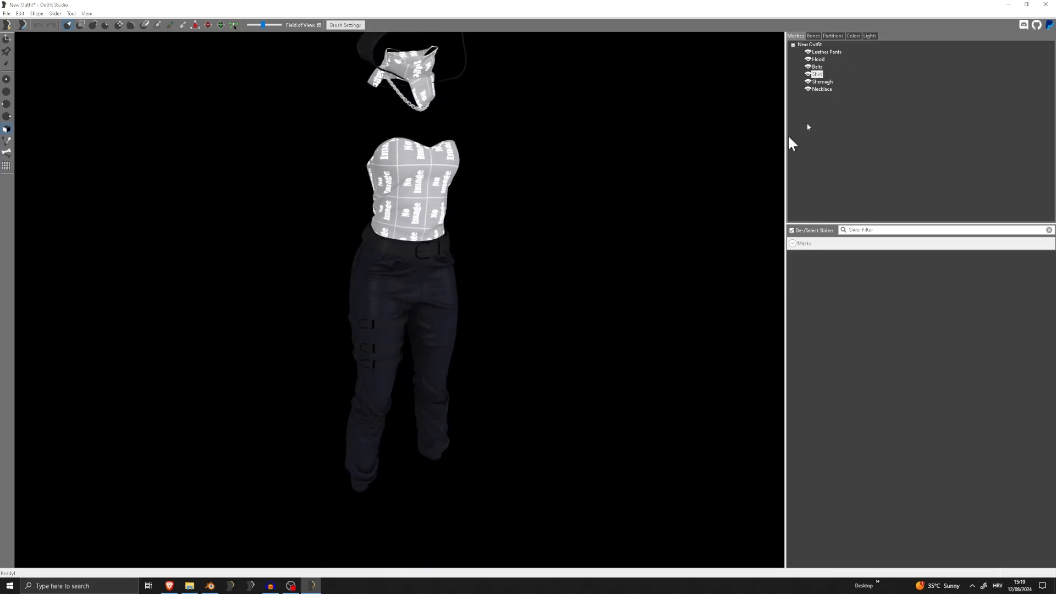
In the shape properties of Shirt, set the specular color to a near-black custom colour and the specular power to 58
double_click(815, 73)
click(500, 259)
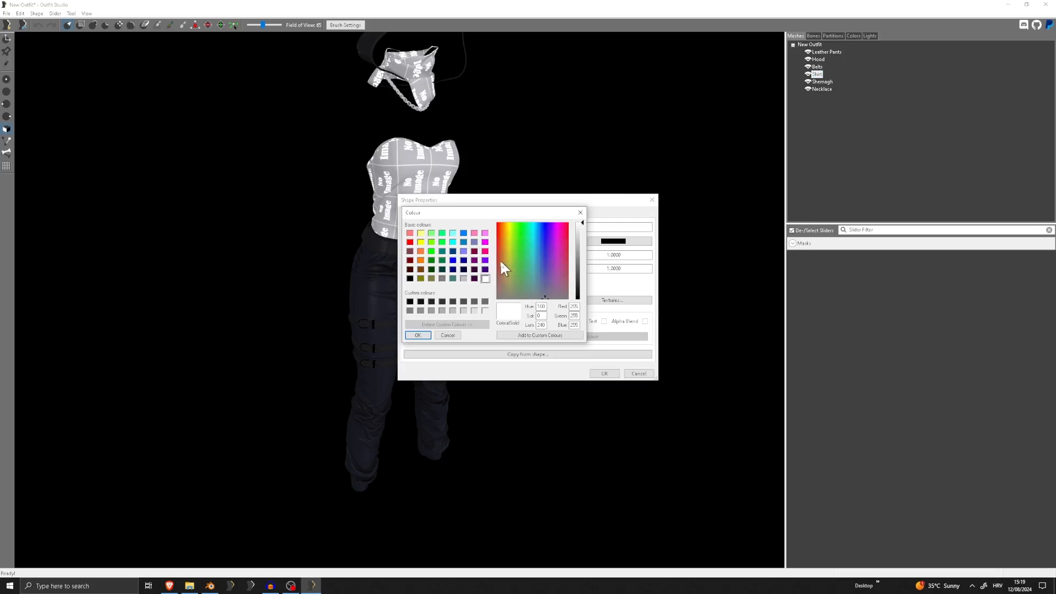
click(421, 302)
click(410, 301)
click(418, 336)
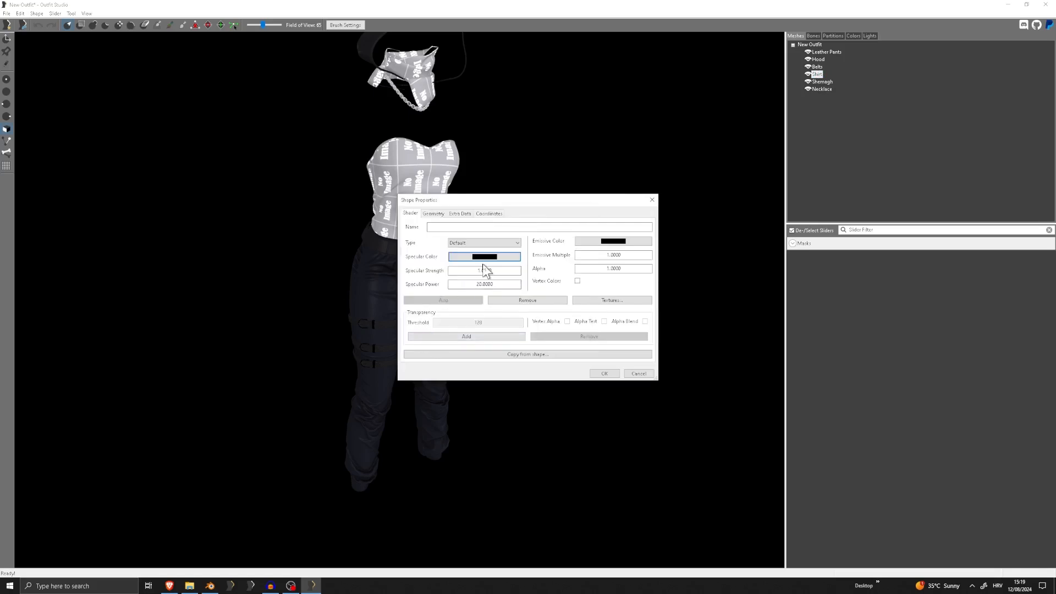
click(484, 256)
click(418, 334)
key(Tab)
key(Tab)
text(58)
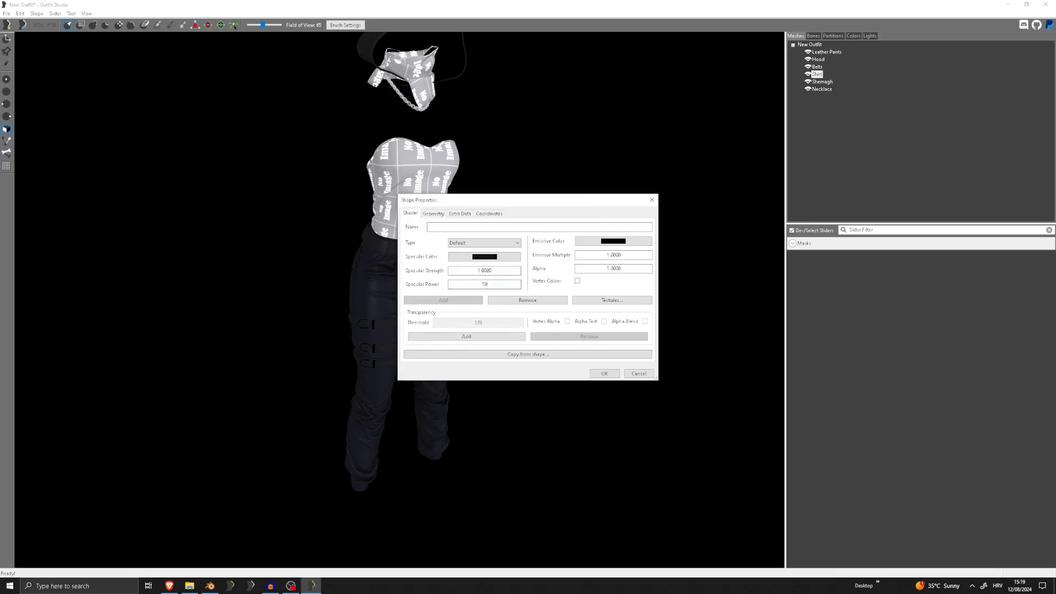
Check the texture files in the Tutorial folder and paste the HoodBelt_D.dds path into the Shirt's Diffuse entry
click(615, 300)
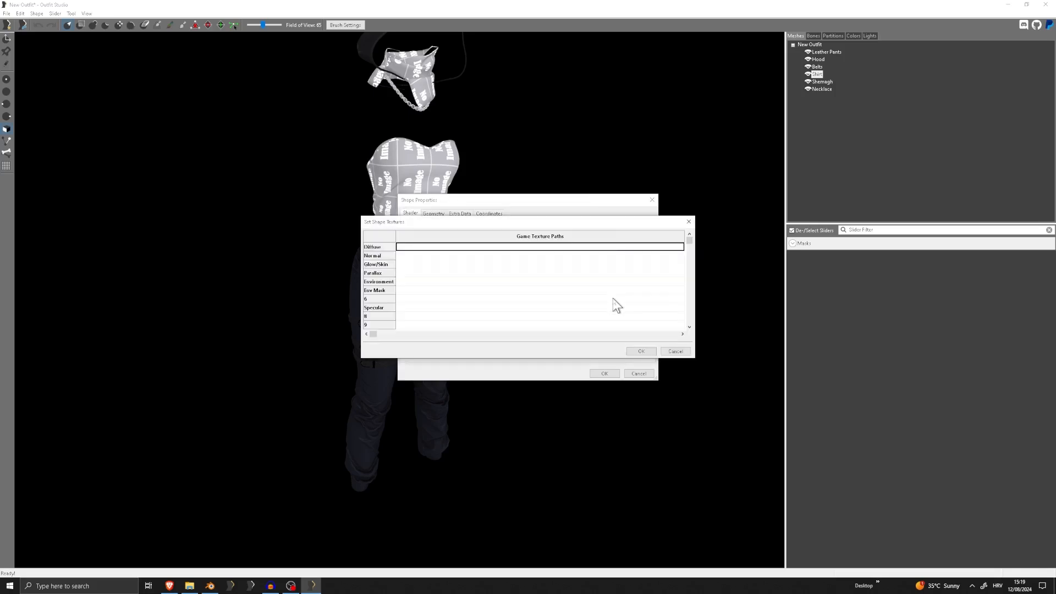
click(434, 247)
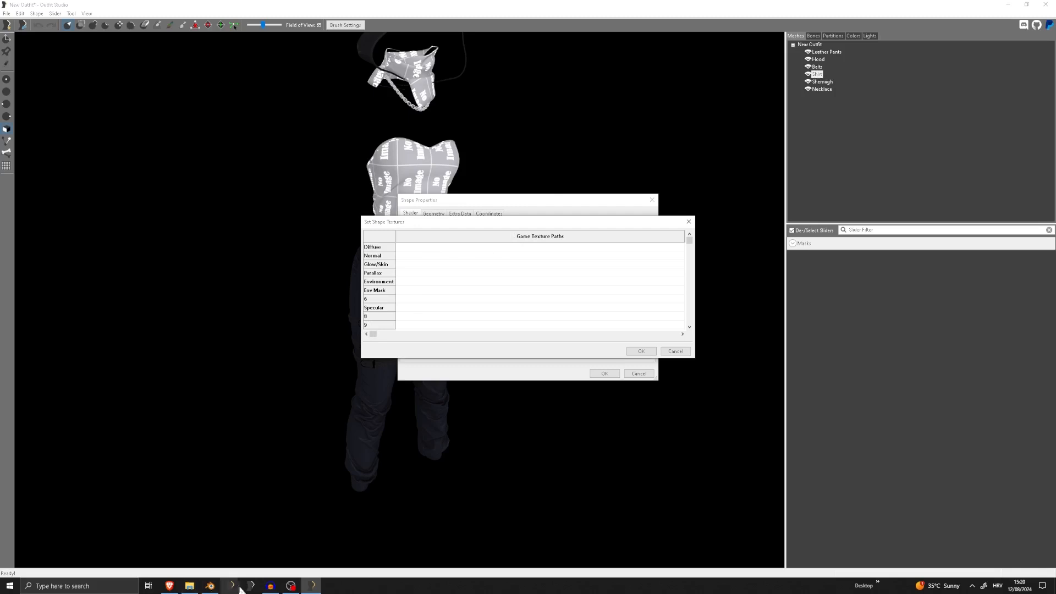
click(185, 586)
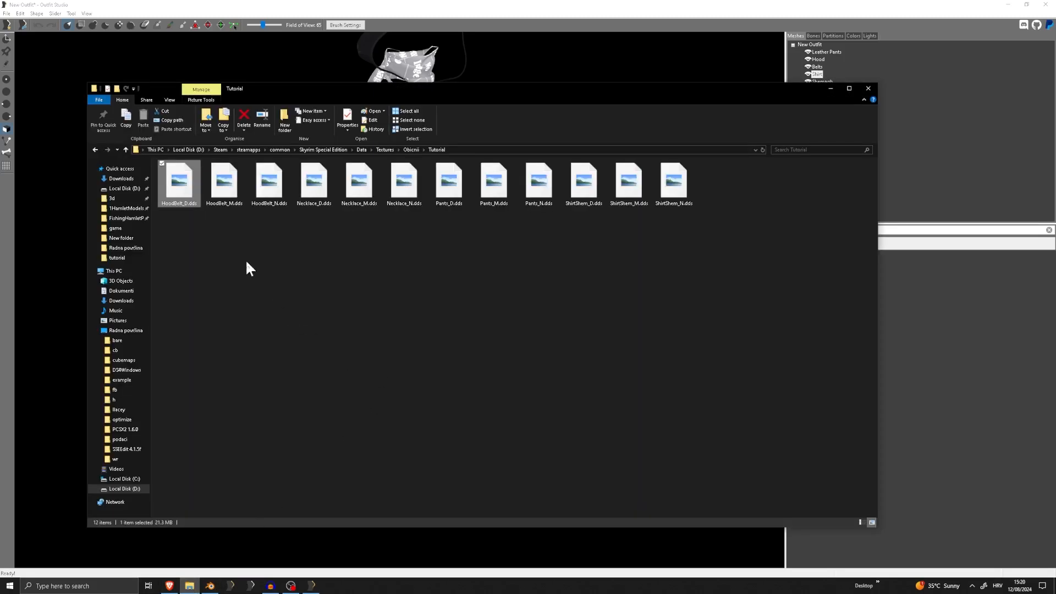
click(831, 88)
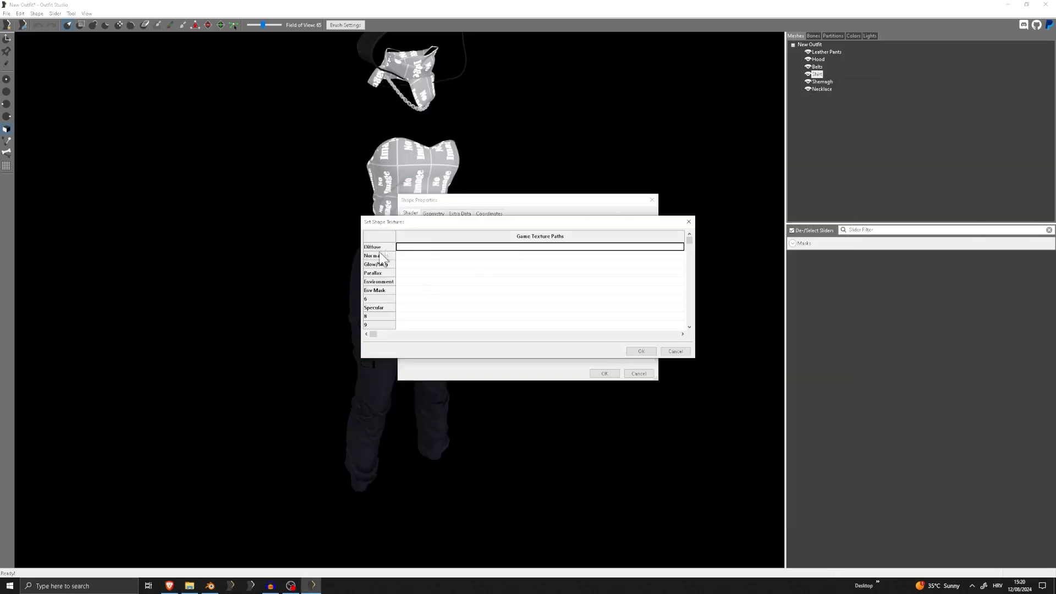
click(424, 239)
click(424, 246)
key(ctrl+v)
Copy the file name ShirtShem_D.dds from the Tutorial folder, use it to replace the file name in the Shirt's Diffuse path, and select the whole path
key(alt+Tab)
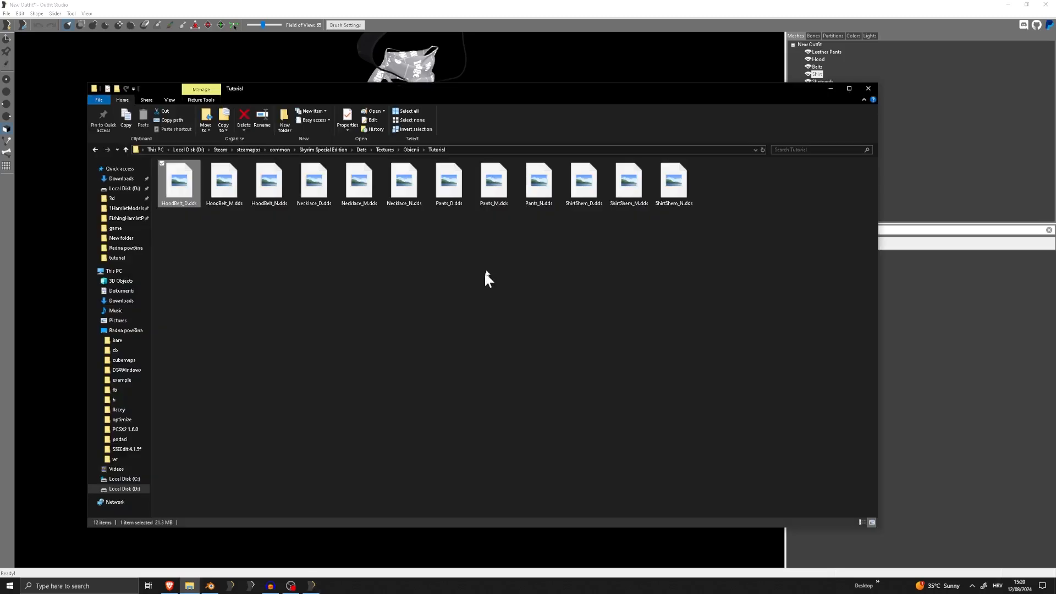
right_click(579, 182)
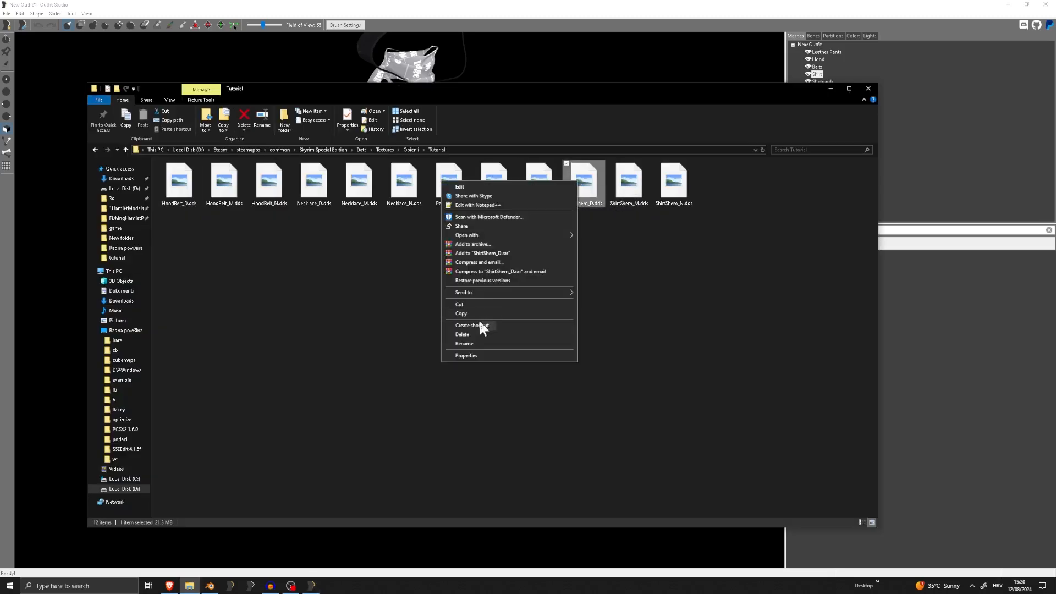
click(474, 343)
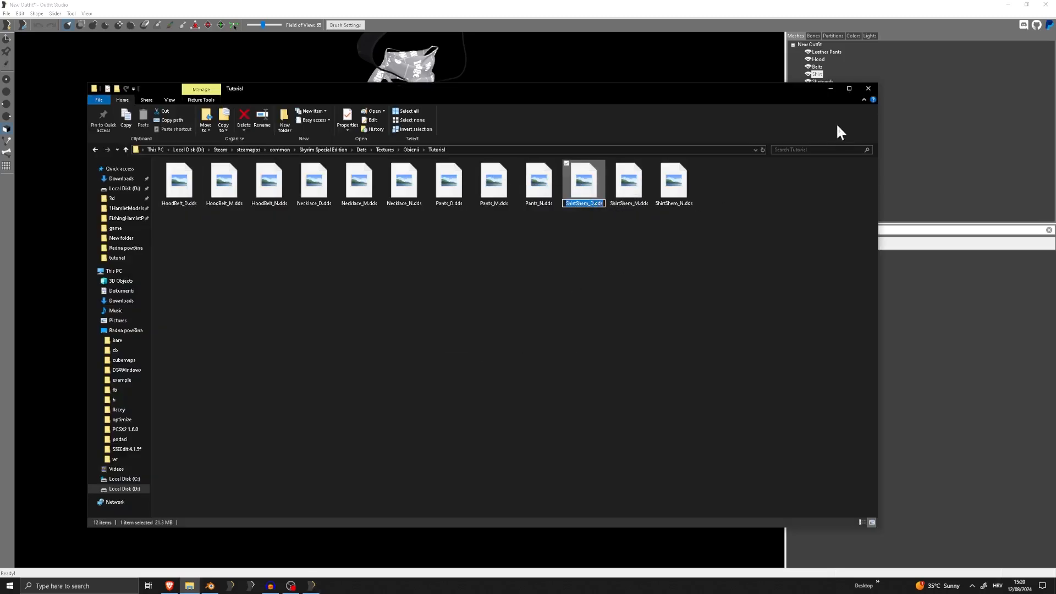
click(847, 89)
click(1009, 8)
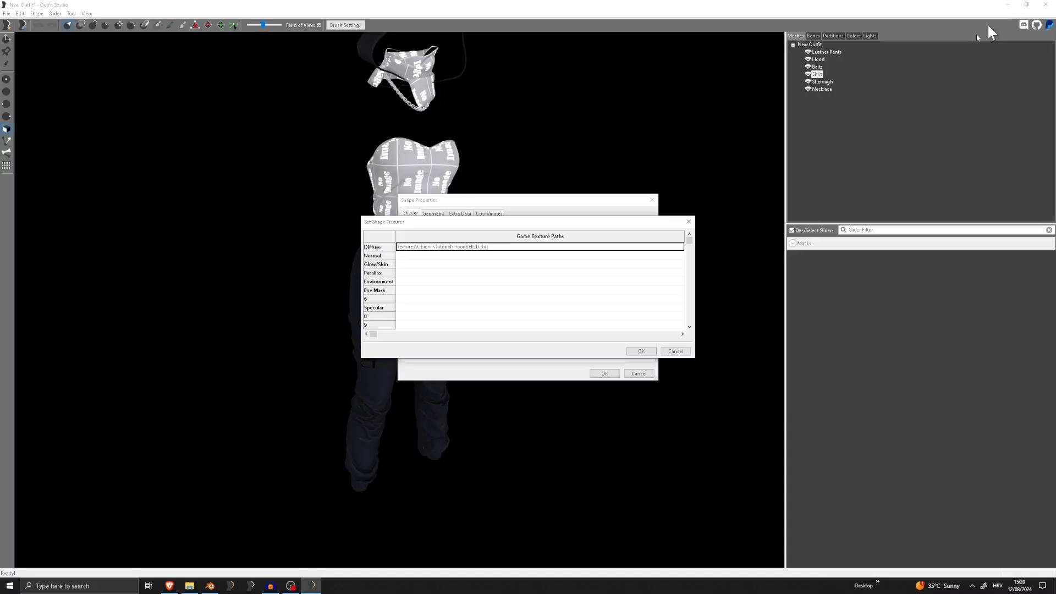
click(494, 245)
drag(494, 246, 453, 247)
text(ShirtShem_D.dds)
key(ctrl+a)
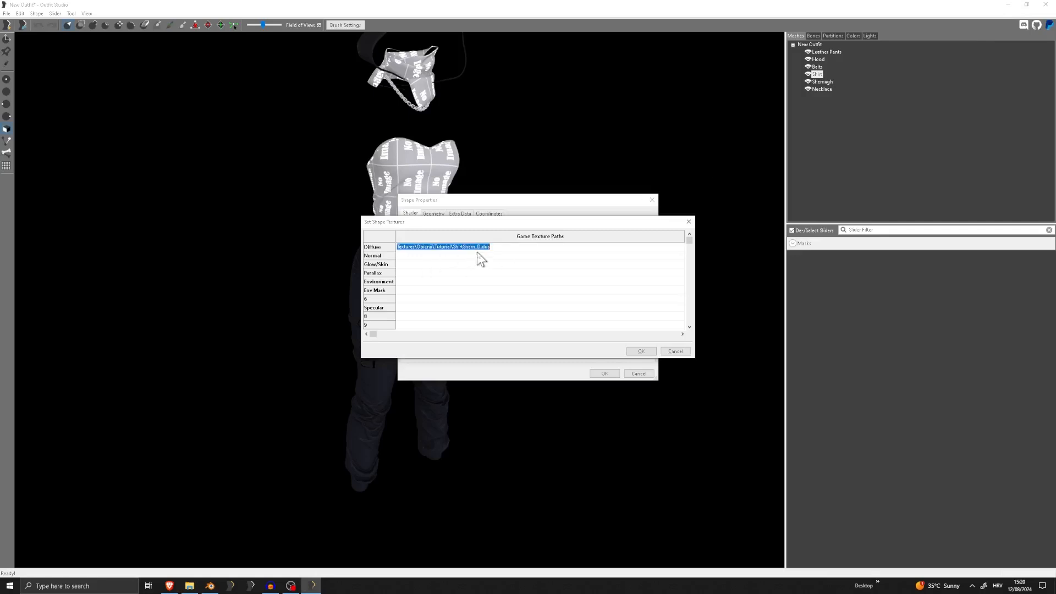
Copy the Shirt's Diffuse path into its Normal entry and change the file name to ShirtShem_N.dds
key(ctrl+c)
double_click(470, 256)
key(ctrl+v)
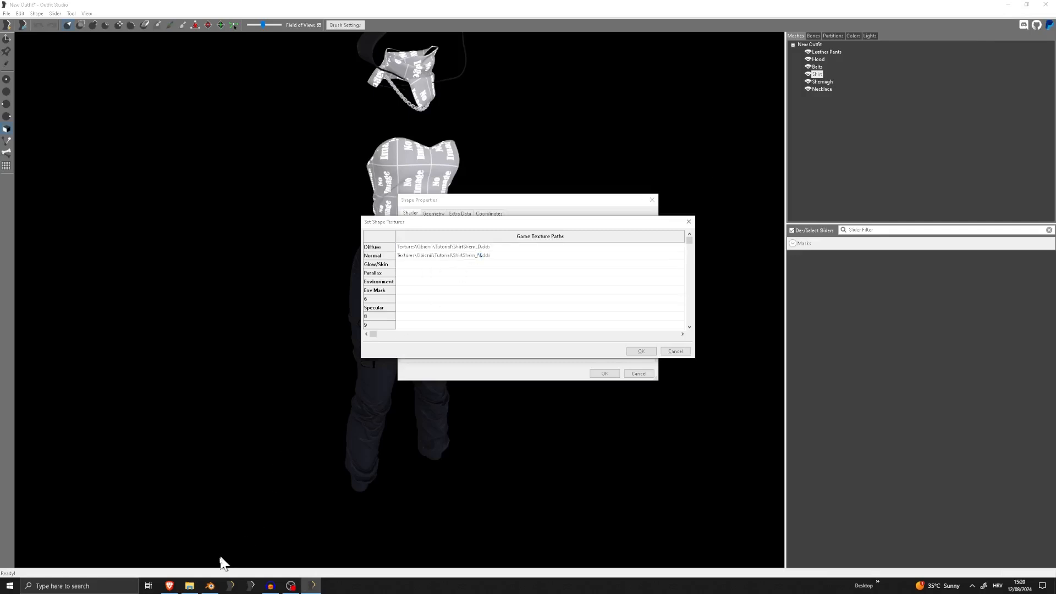
click(189, 587)
click(192, 589)
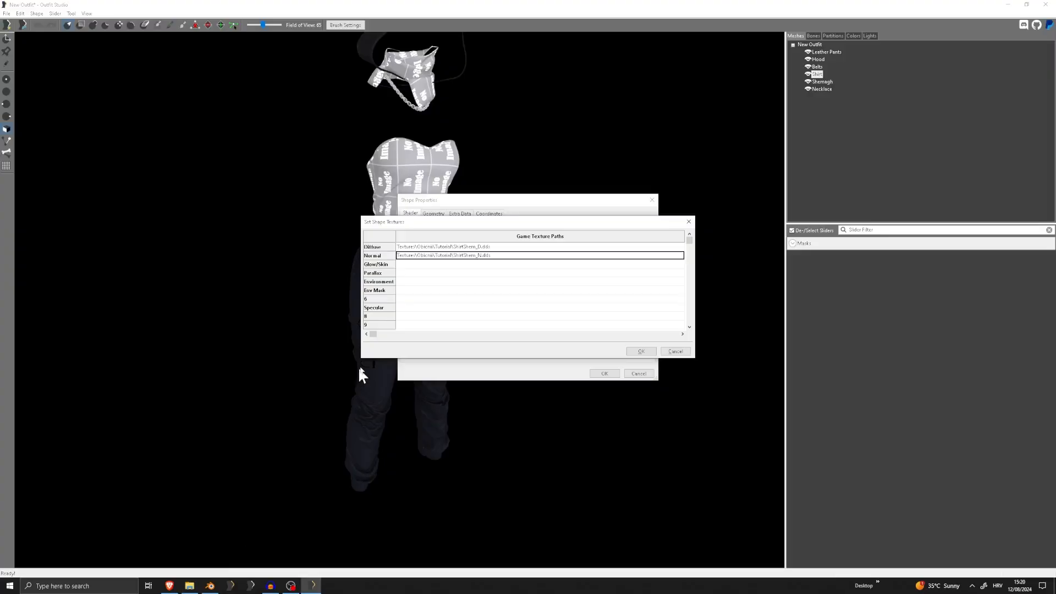
Set the Shirt's Env Mask path to ShirtShem_M.dds in the Tutorial folder and apply the textures and shape properties
double_click(421, 292)
key(ctrl+v)
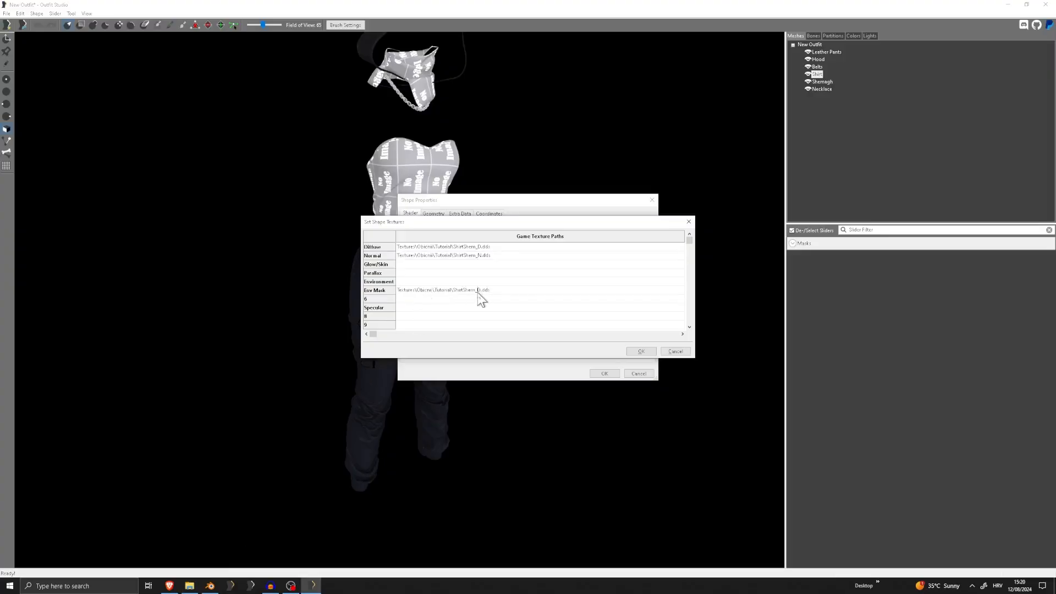
double_click(479, 291)
click(647, 350)
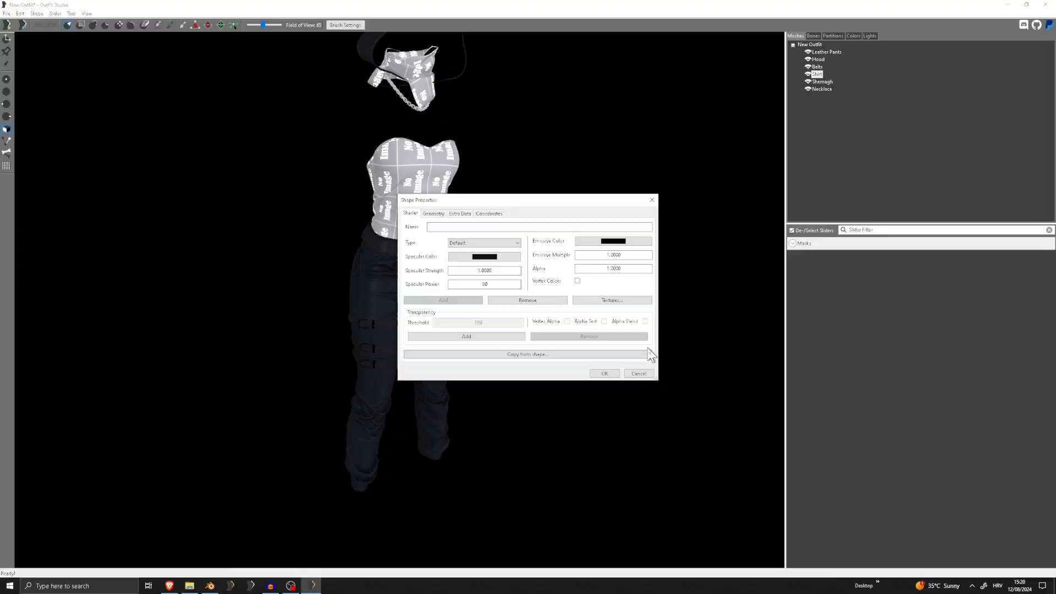
click(613, 374)
In the Shemagh's shape properties, set the specular color to a near-black custom colour and the specular power to 80
mouse_move(497, 283)
right_down()
mouse_move(395, 284)
mouse_move(469, 269)
mouse_move(443, 282)
mouse_move(681, 275)
mouse_move(464, 283)
mouse_move(484, 284)
right_up()
scroll(431, 300, up, 2)
scroll(490, 289, down, 3)
middle_drag(491, 293, 500, 329)
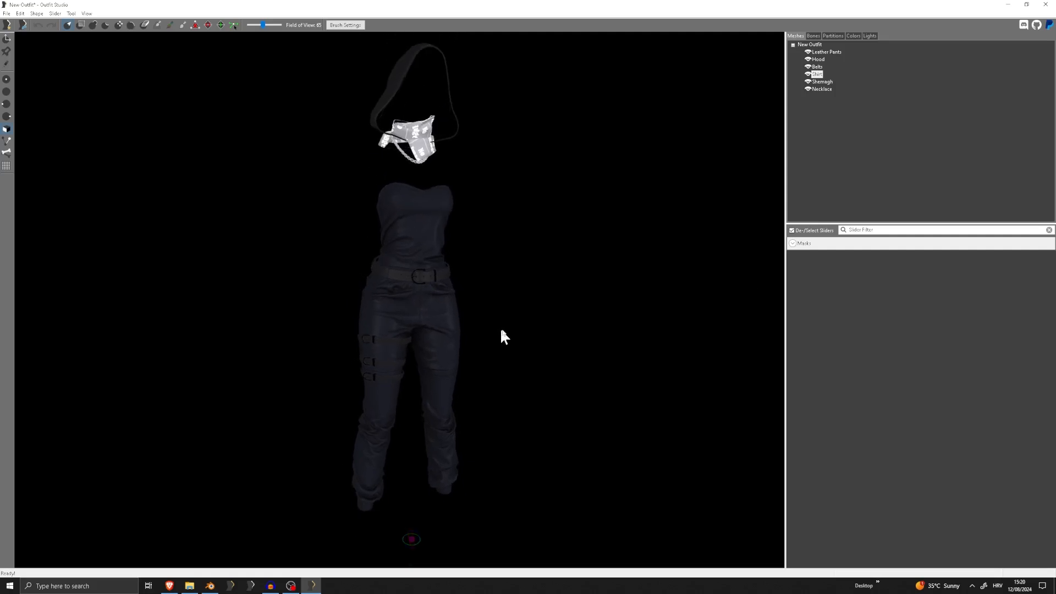
right_drag(500, 329, 470, 325)
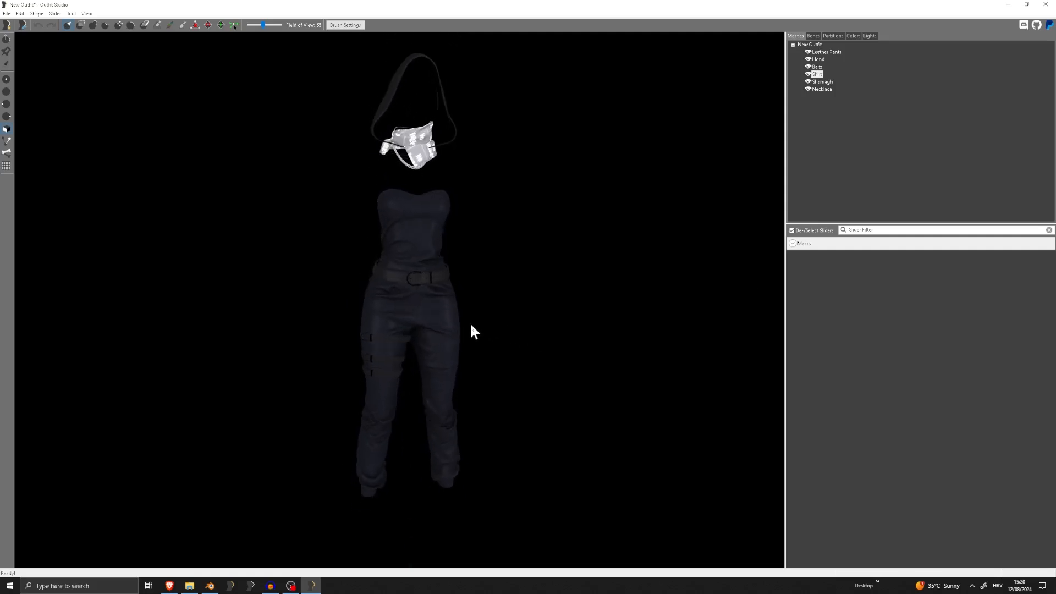
double_click(827, 82)
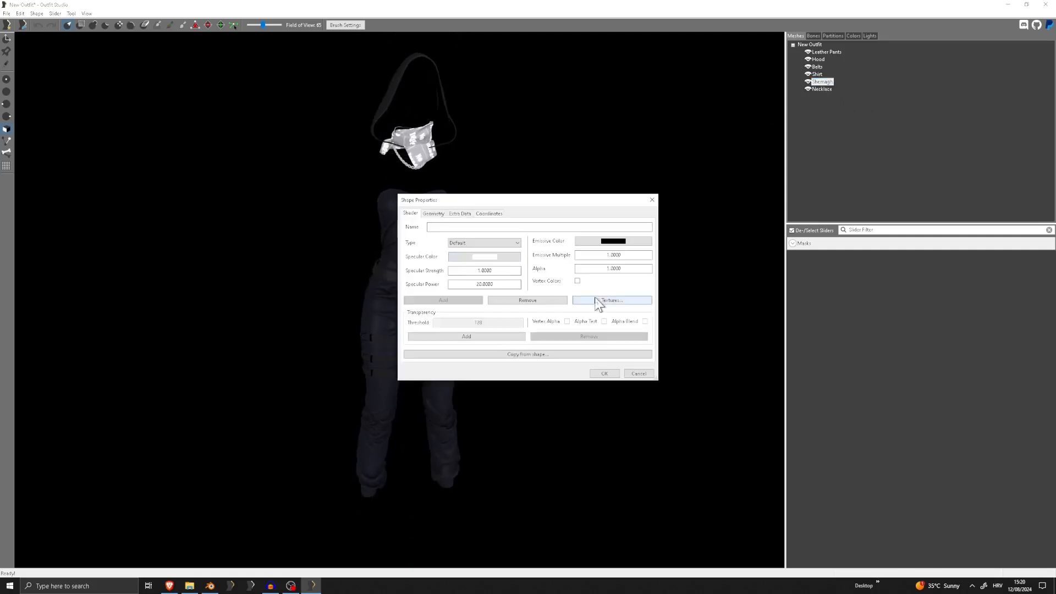
click(484, 257)
click(421, 302)
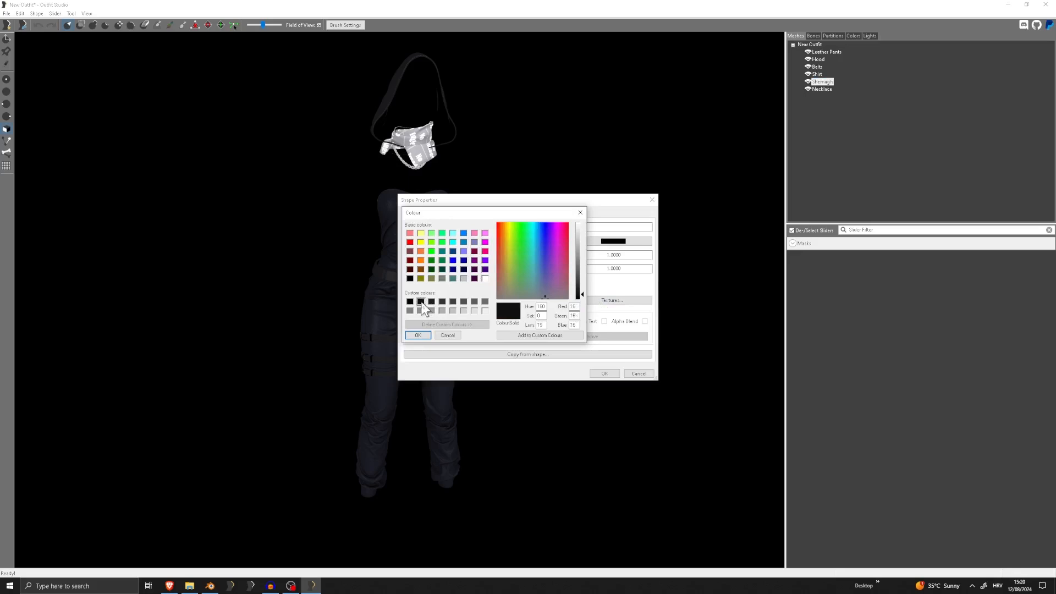
click(418, 335)
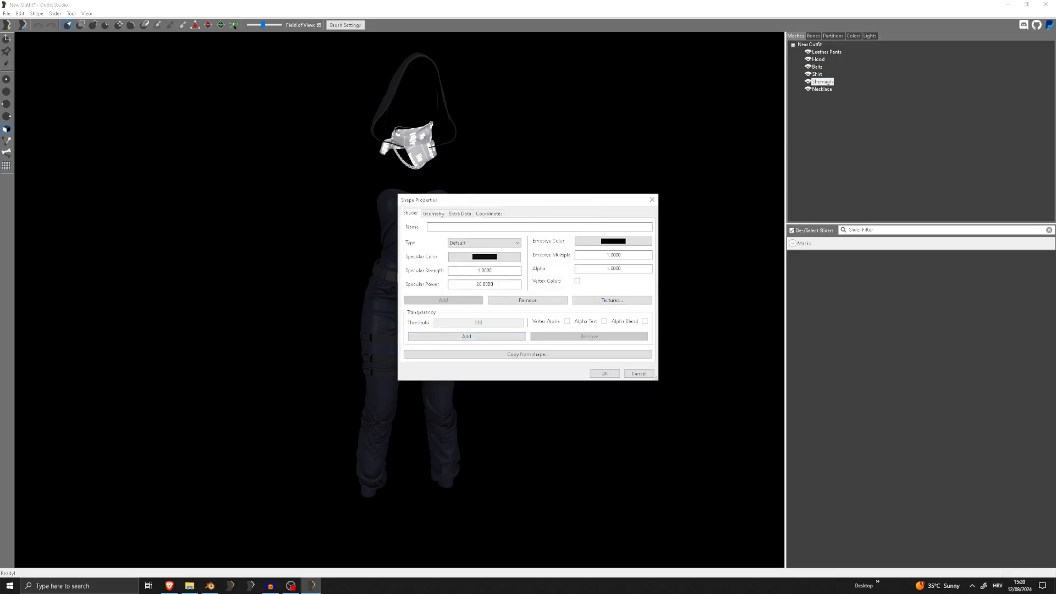
text(80)
Paste the ShirtShem_D.dds path into the Shemagh's Diffuse and Normal texture entries, changing the Normal one to ShirtShem_N.dds
click(632, 301)
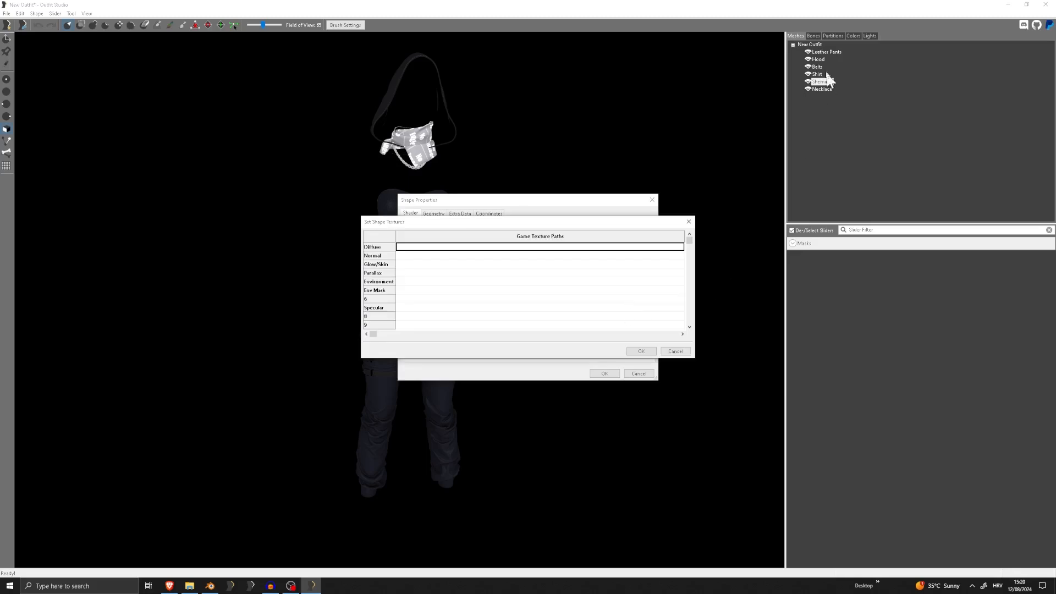
click(503, 247)
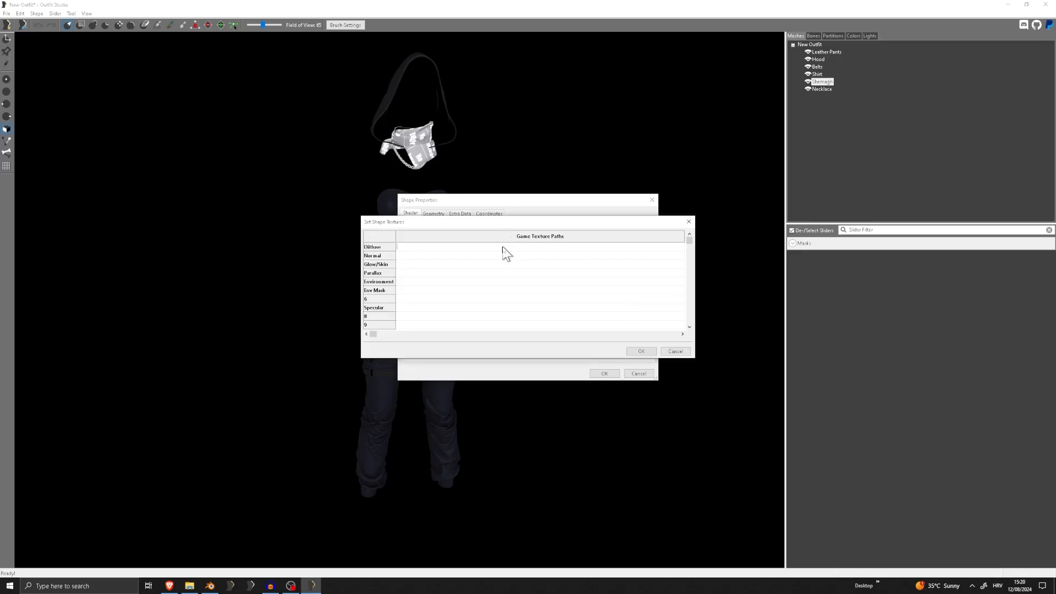
key(ctrl+v)
click(481, 256)
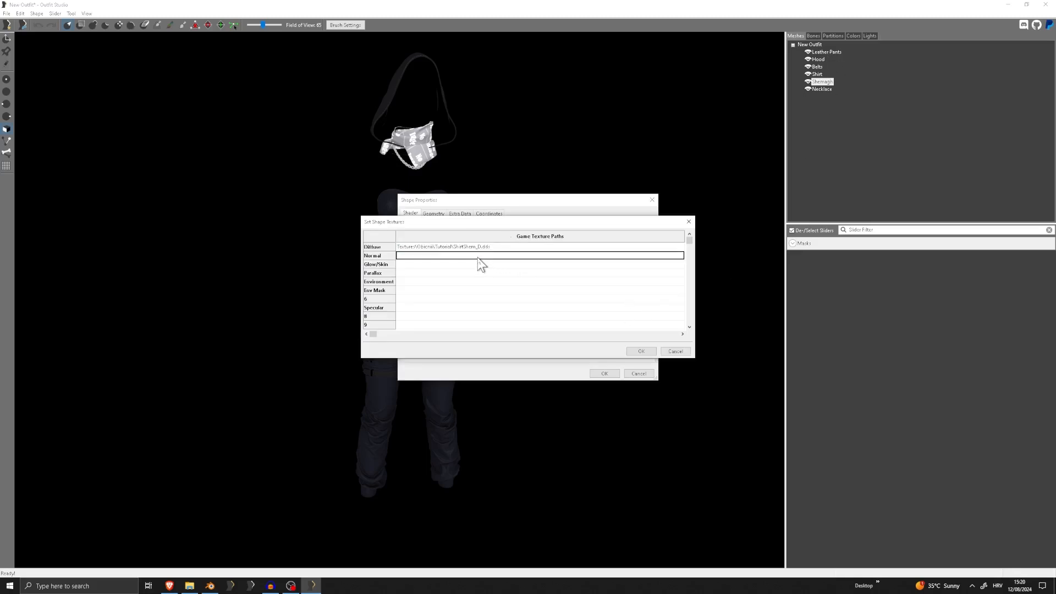
key(ctrl+v)
drag(481, 255, 477, 256)
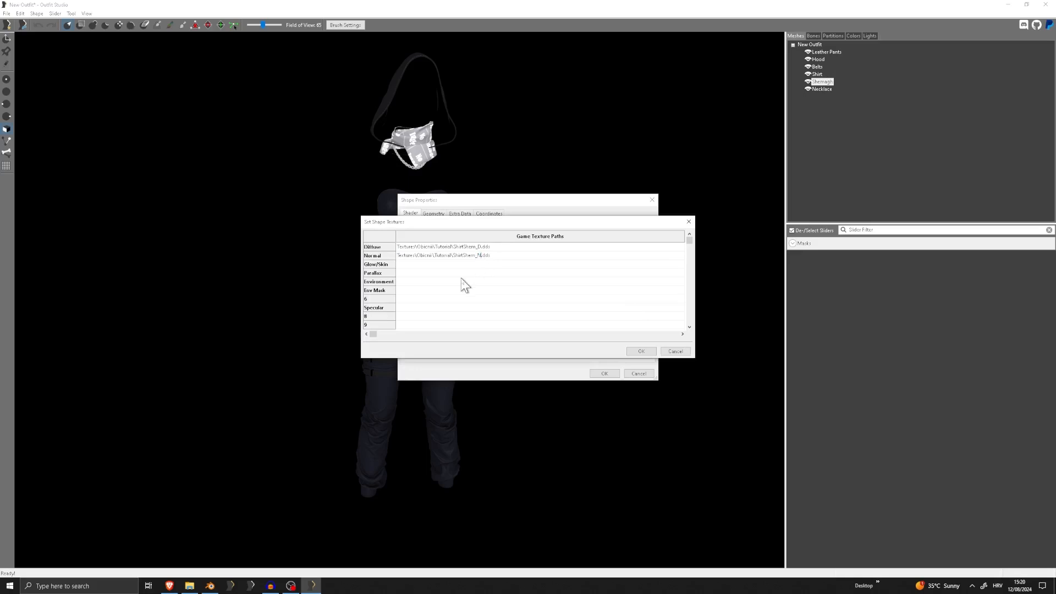
Set the Shemagh's Env Mask path to ShirtShem_M.dds and apply the textures and shape properties
click(432, 290)
key(ctrl+v)
click(641, 352)
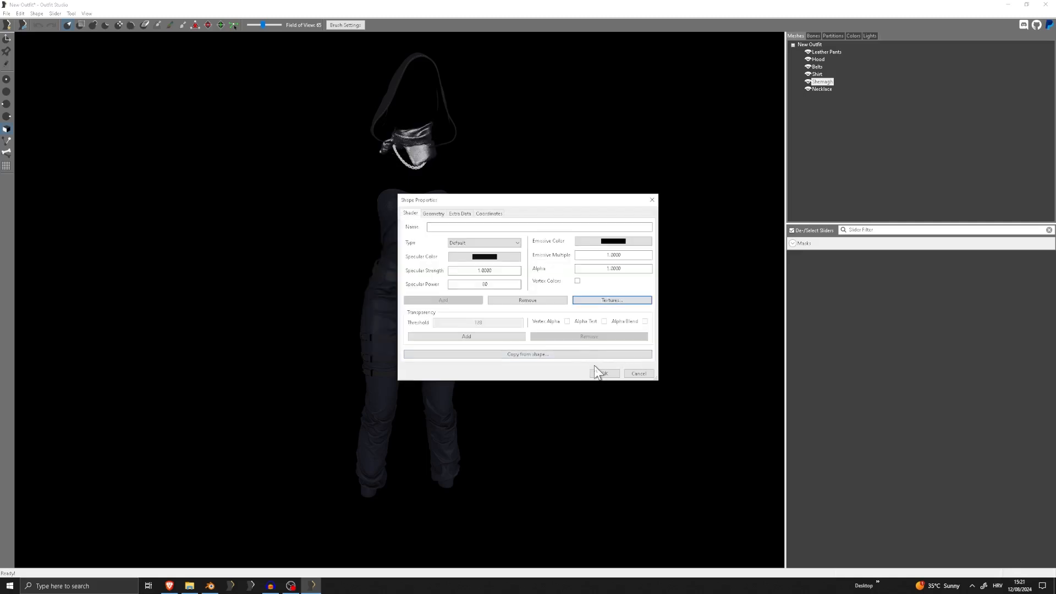
click(603, 373)
Change the Shemagh's specular color to the pure black custom colour and apply the shape properties
right_drag(585, 365, 421, 310)
scroll(523, 394, up, 3)
scroll(420, 309, up, 3)
scroll(417, 309, up, 5)
middle_drag(417, 309, 570, 298)
scroll(570, 300, down, 10)
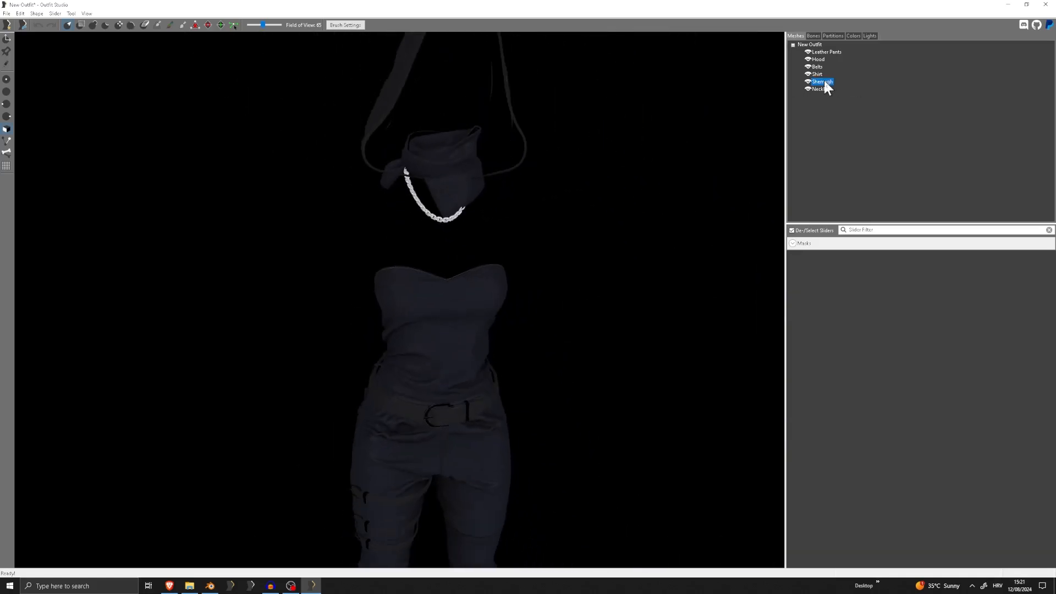
double_click(825, 83)
click(484, 245)
click(410, 302)
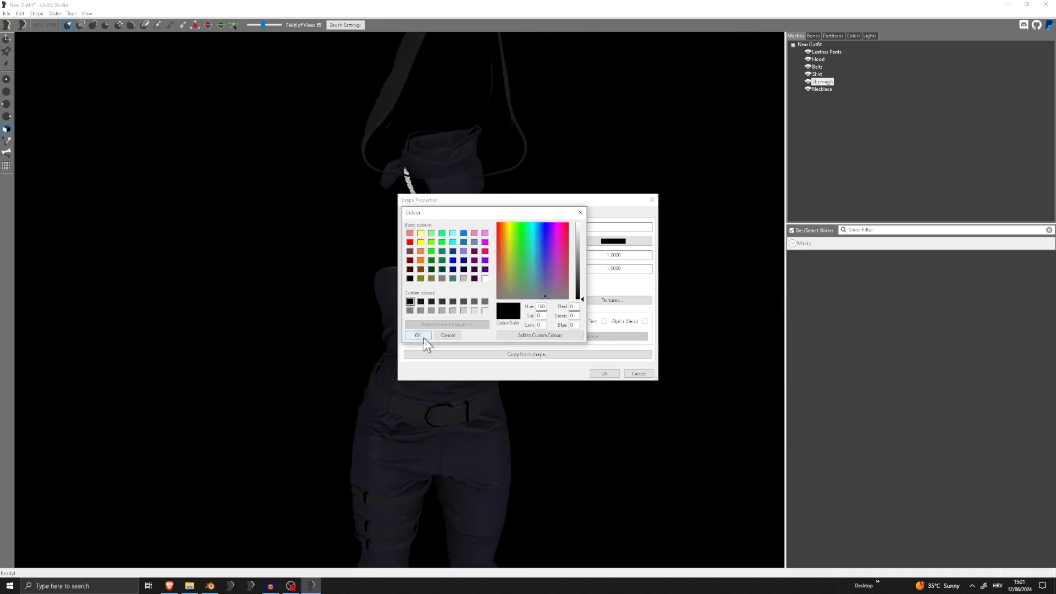
click(422, 336)
click(604, 375)
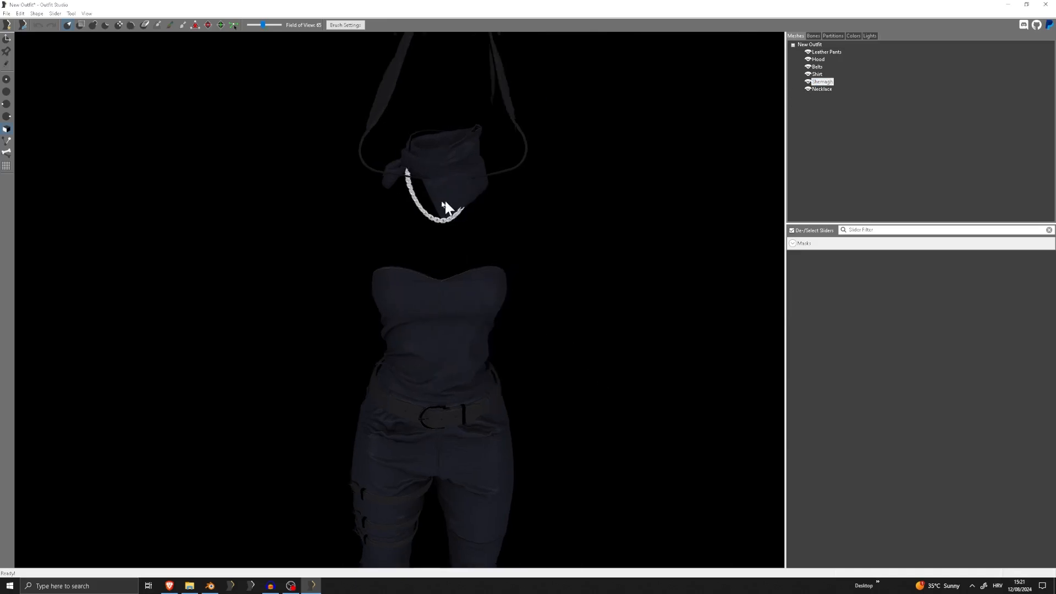
Check the Shemagh's specular color without changing it, and examine the shading of the shemagh, necklace and shirt on the outfit
right_drag(443, 203, 659, 193)
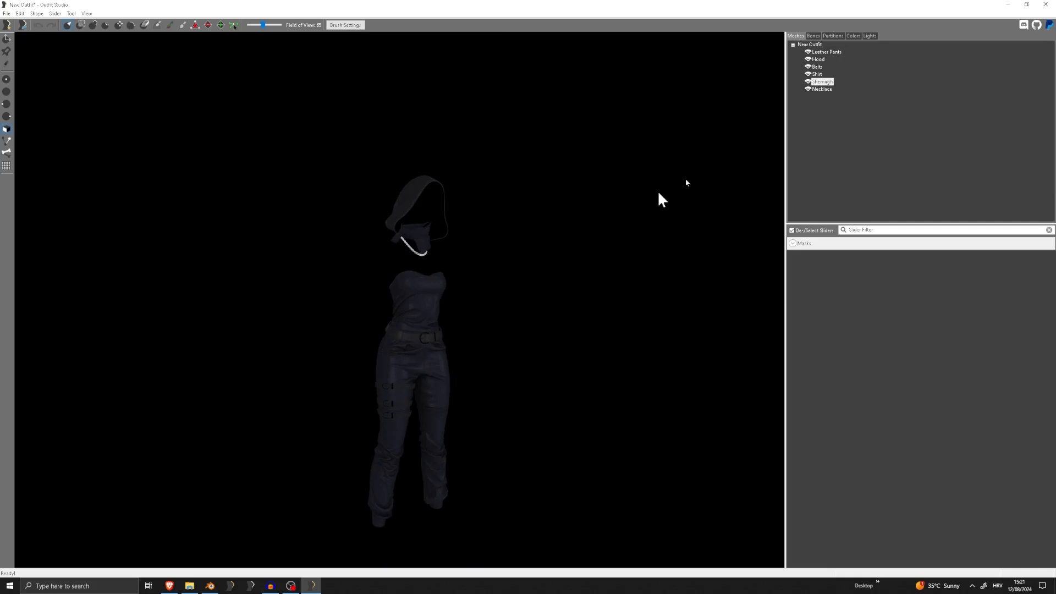
double_click(821, 83)
click(474, 258)
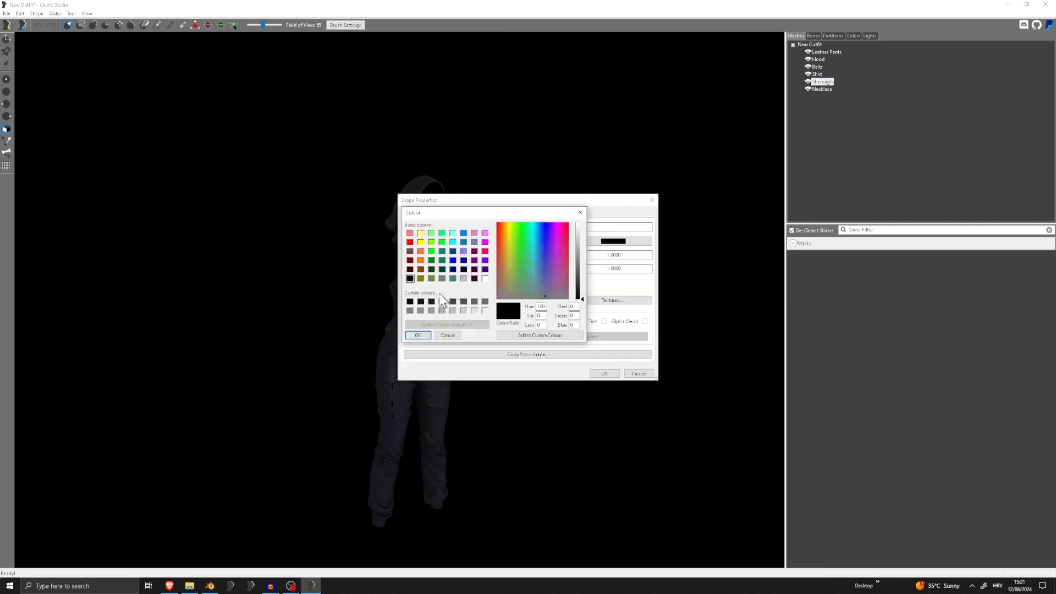
click(418, 335)
click(605, 374)
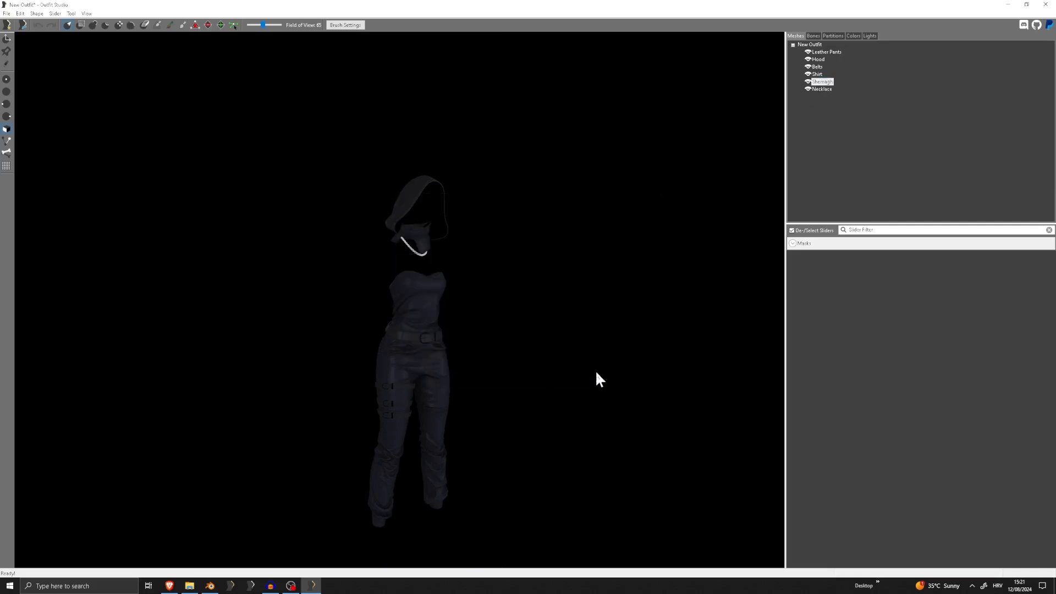
scroll(480, 352, up, 6)
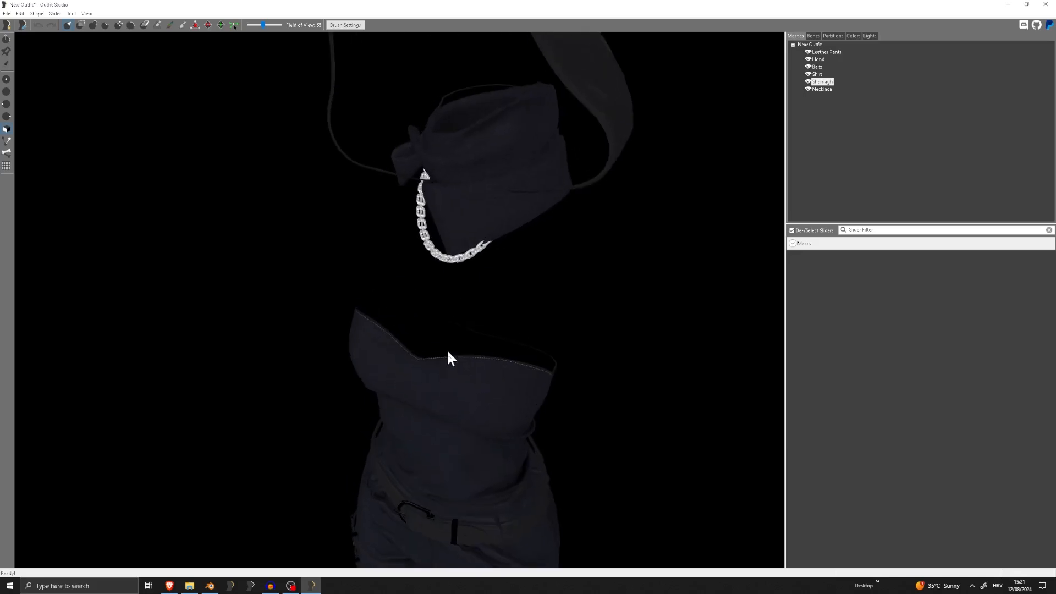
scroll(448, 352, down, 2)
right_drag(519, 328, 495, 332)
scroll(495, 332, down, 3)
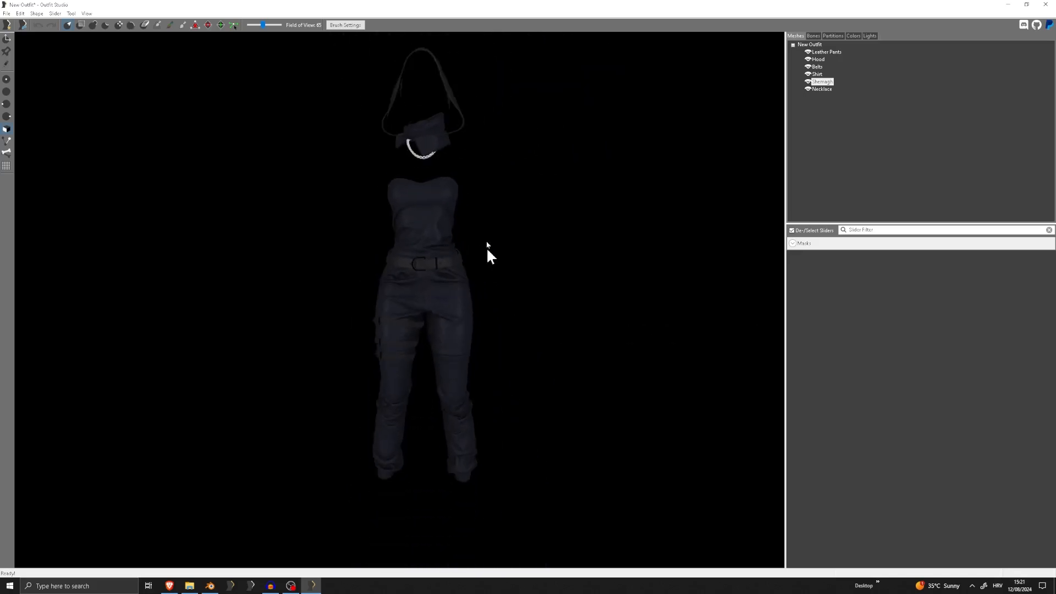
right_drag(415, 315, 424, 314)
In the Necklace's shape properties, set the specular power to 80
double_click(822, 88)
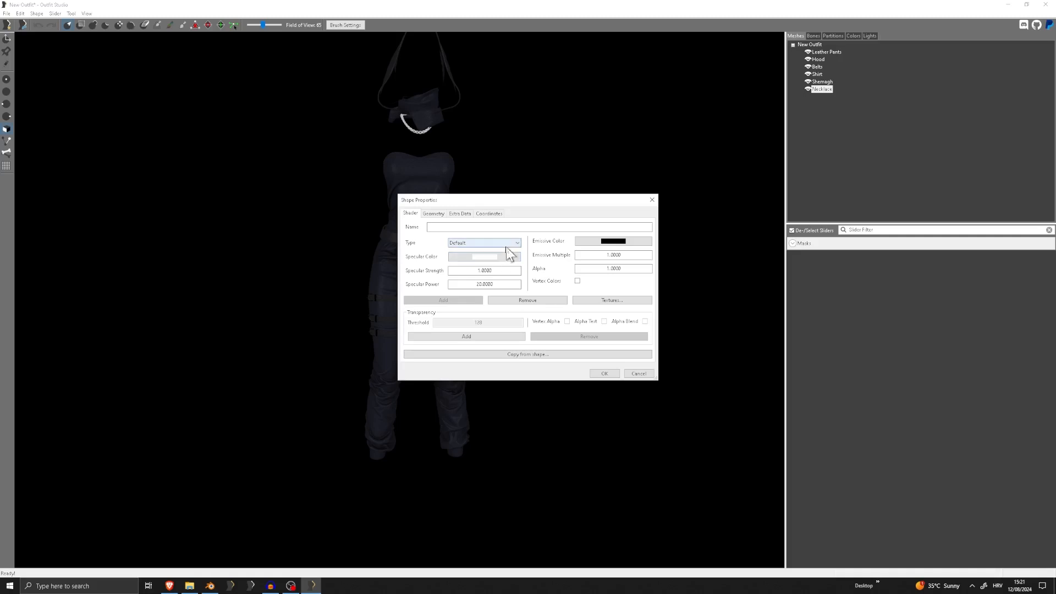
text(8)
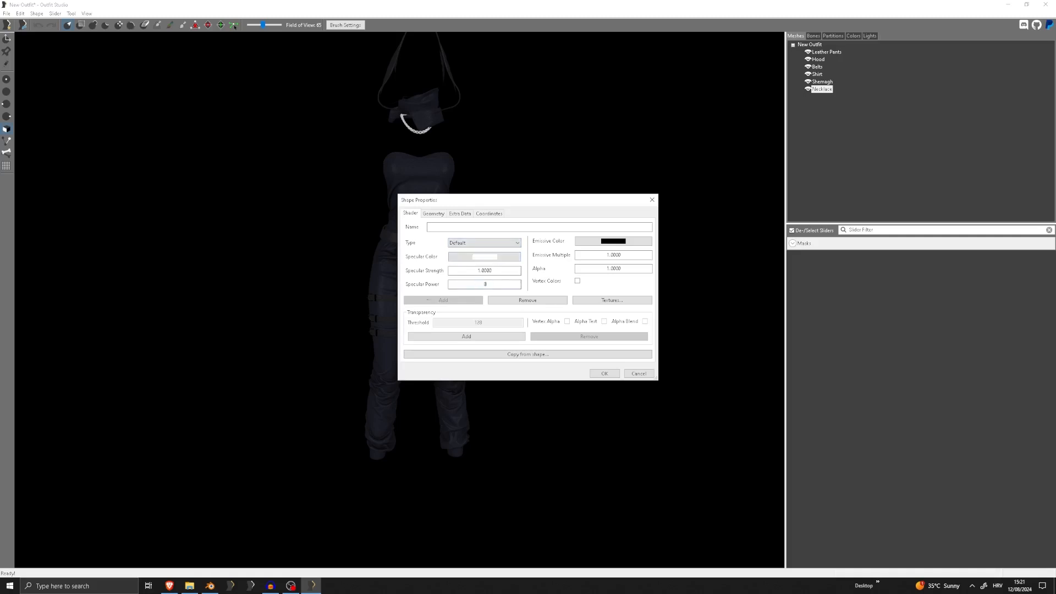
text(0)
Paste the ShirtShem_D.dds path into the Necklace's Diffuse entry and copy the file name Necklace_D.dds from the Tutorial folder
click(612, 300)
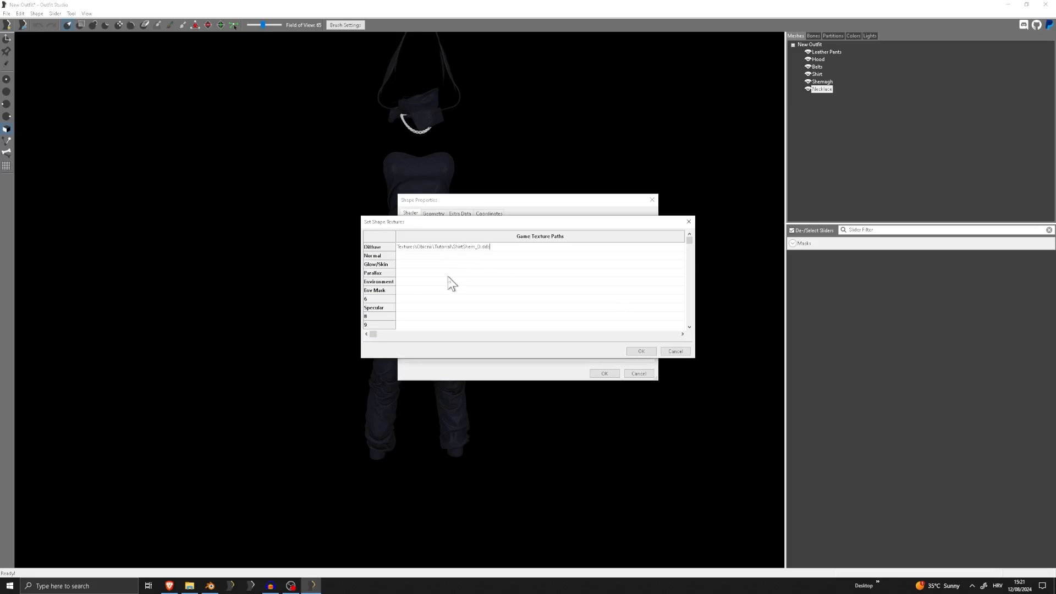
click(189, 585)
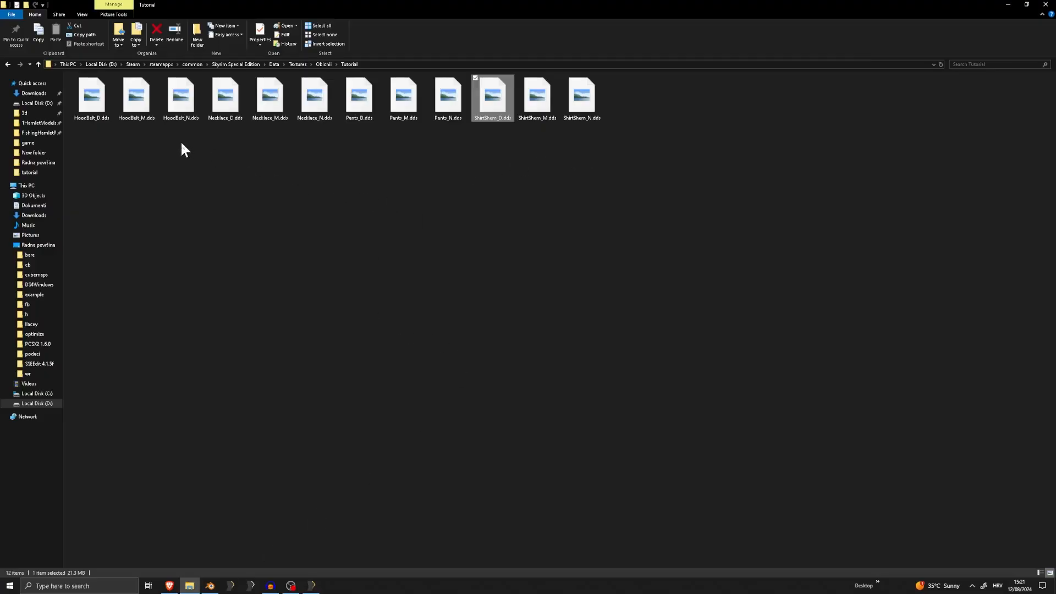
right_click(223, 95)
click(120, 259)
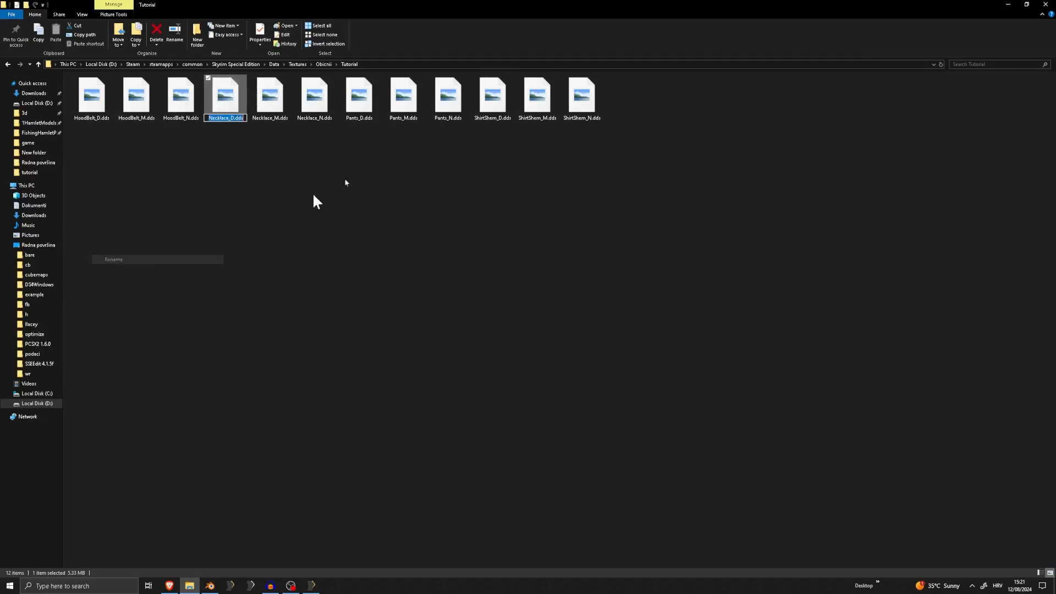
click(1007, 5)
Replace the file name in the Necklace's Diffuse path with Necklace_D.dds and copy the whole path
click(489, 247)
drag(490, 247, 472, 247)
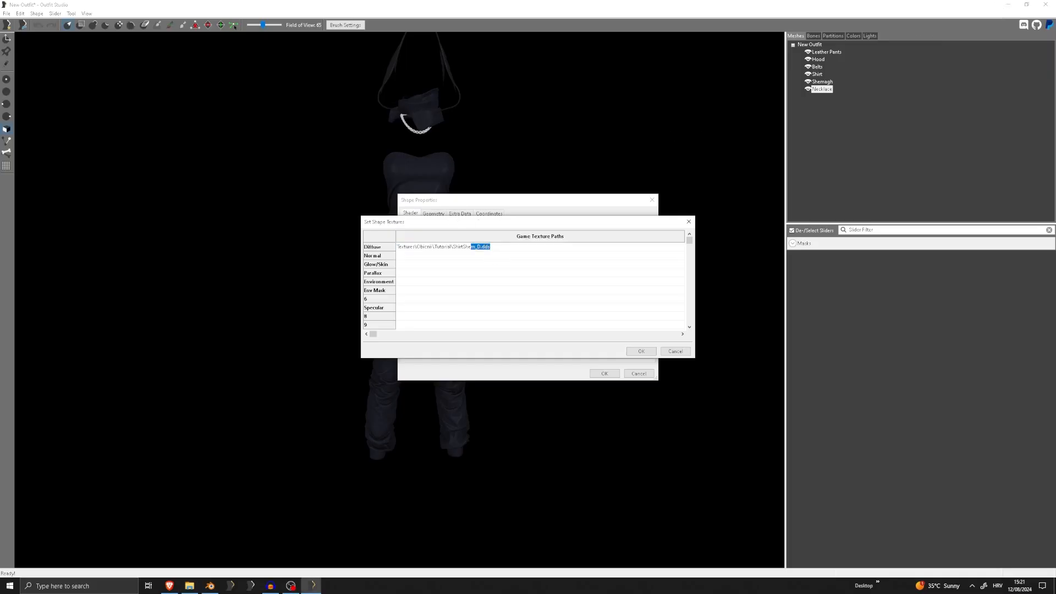
text(Necklace_D.dds)
key(ctrl+a)
key(ctrl+c)
Paste the copied path into the Necklace's Normal entry and change the file name to Necklace_N.dds
double_click(457, 255)
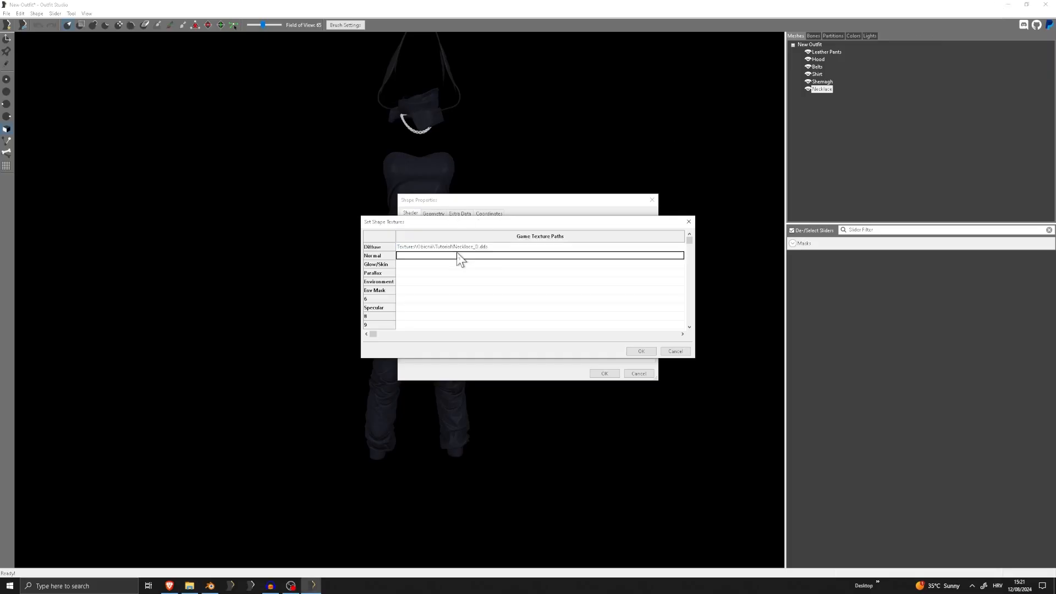
key(ctrl+v)
double_click(478, 256)
click(478, 255)
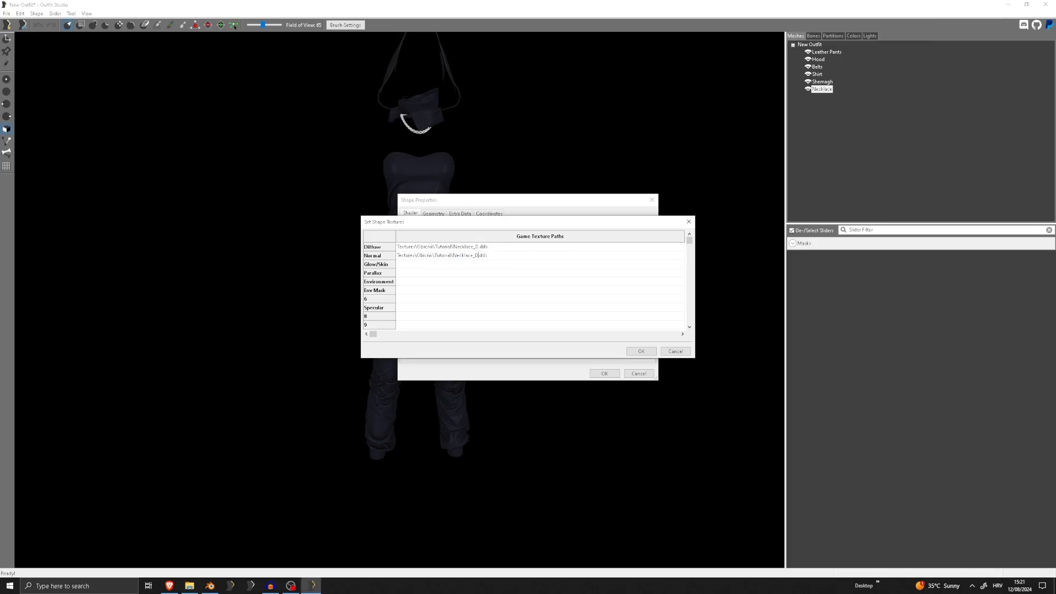
text(N)
Set the Necklace's Env Mask path to Necklace_M.dds in the Tutorial folder and apply the textures and shape properties
double_click(440, 289)
key(ctrl+v)
click(642, 351)
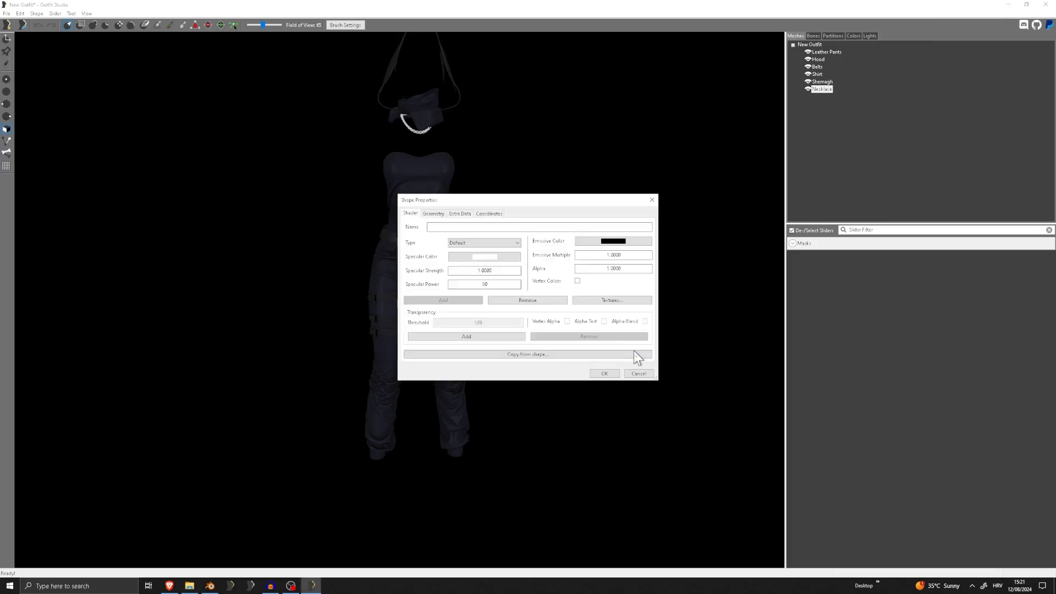
click(604, 374)
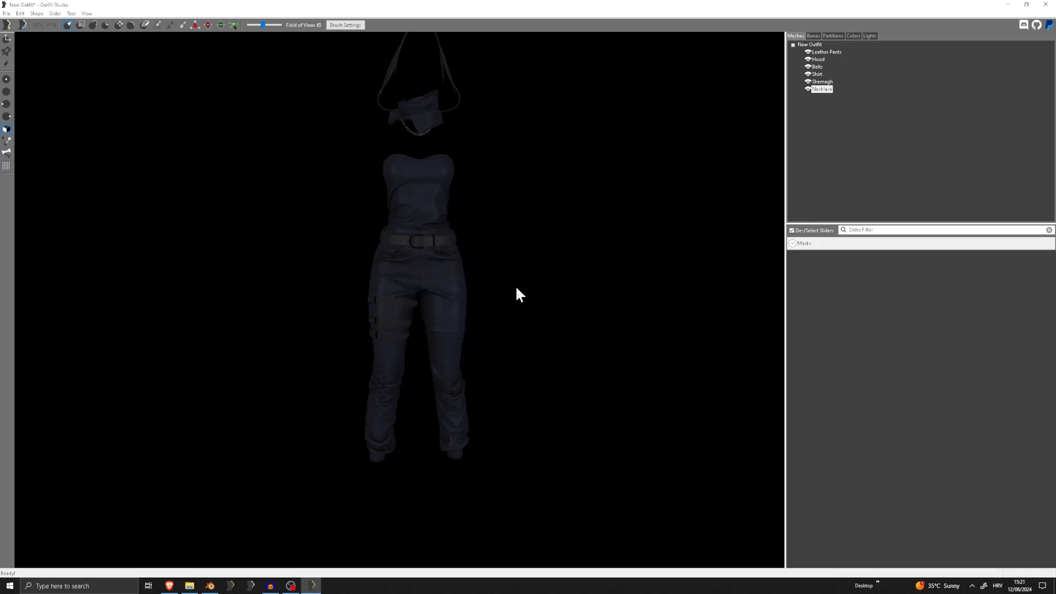
scroll(440, 308, up, 6)
scroll(460, 321, down, 8)
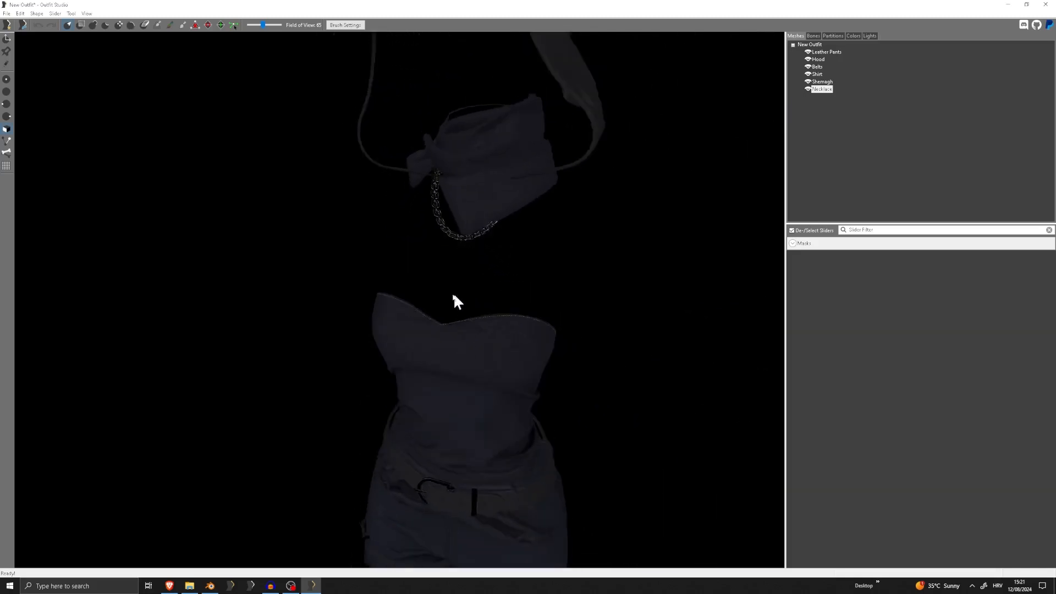
right_drag(502, 286, 454, 264)
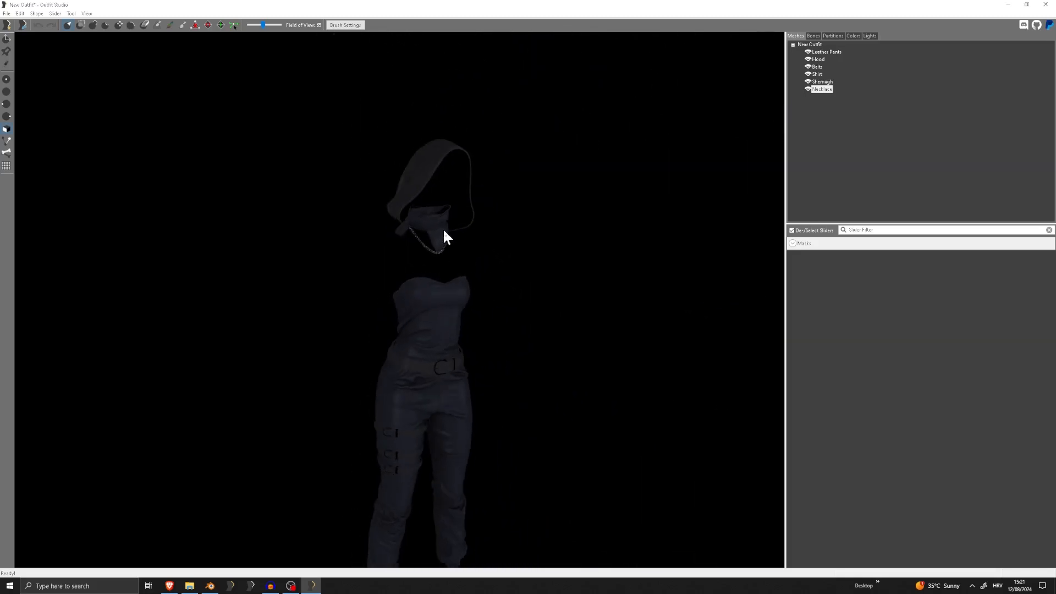
right_drag(430, 349, 457, 295)
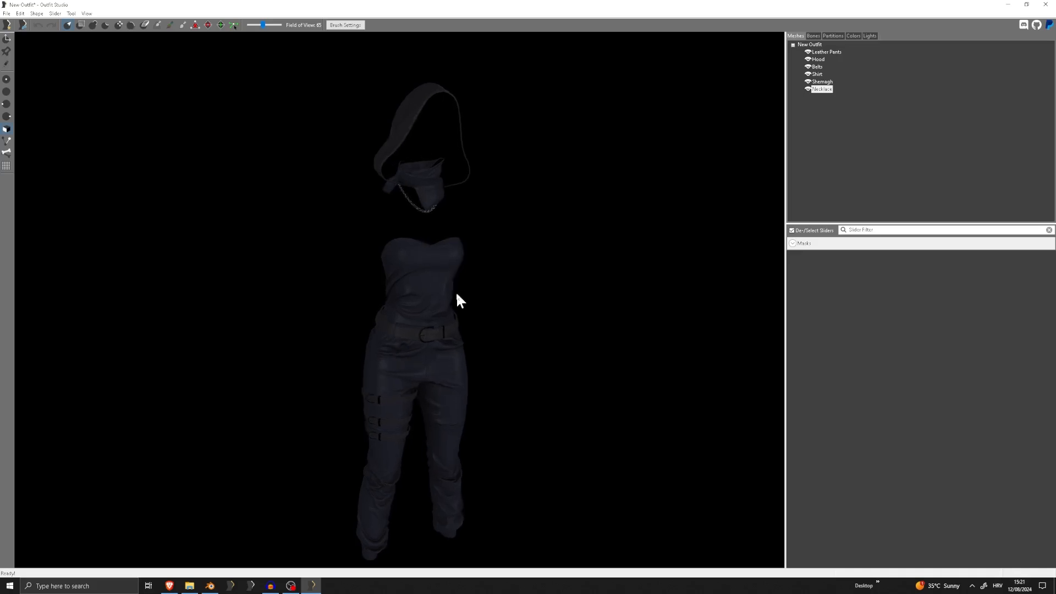
Review the Hood's texture paths and shader properties without changing them
right_drag(478, 168, 680, 135)
scroll(420, 224, up, 5)
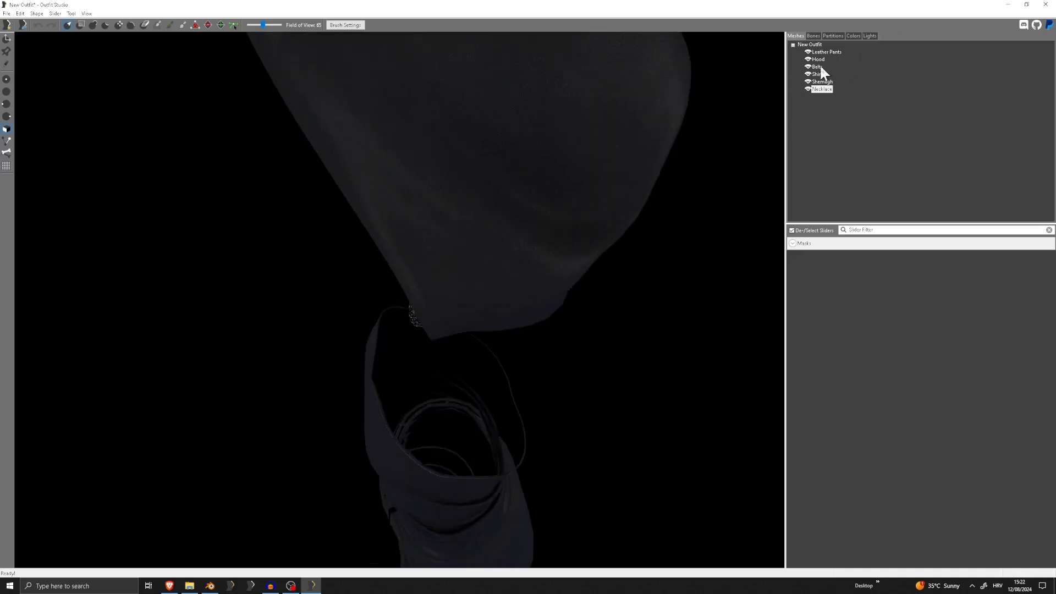
double_click(817, 59)
click(565, 299)
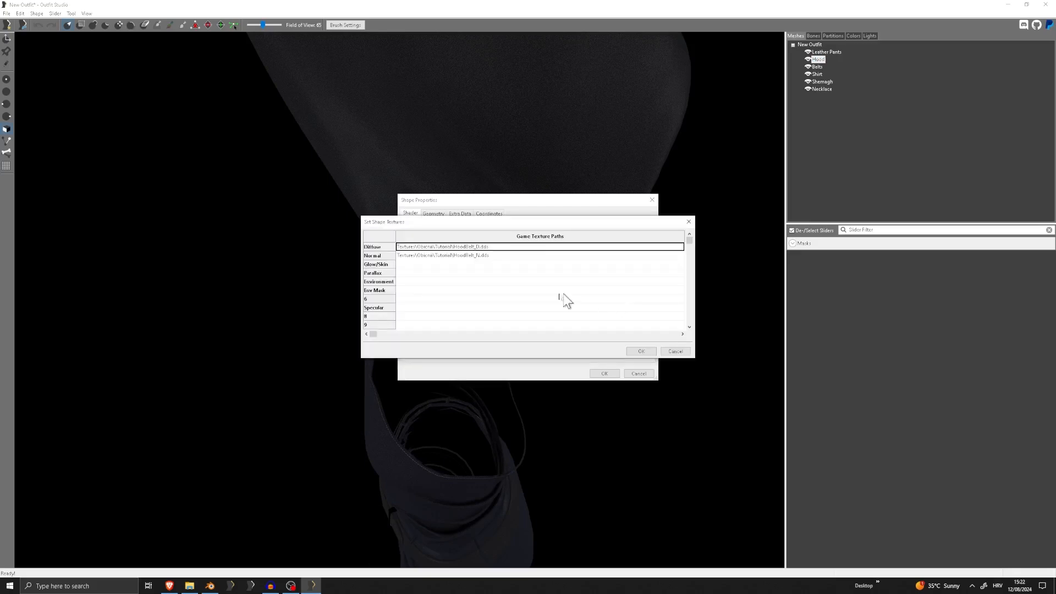
click(688, 222)
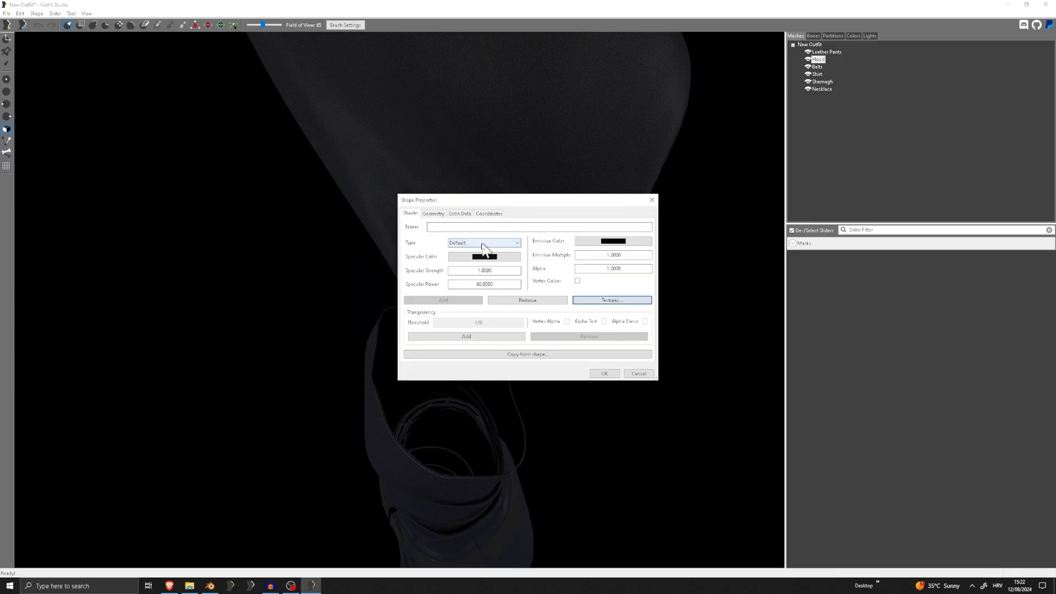
key(Escape)
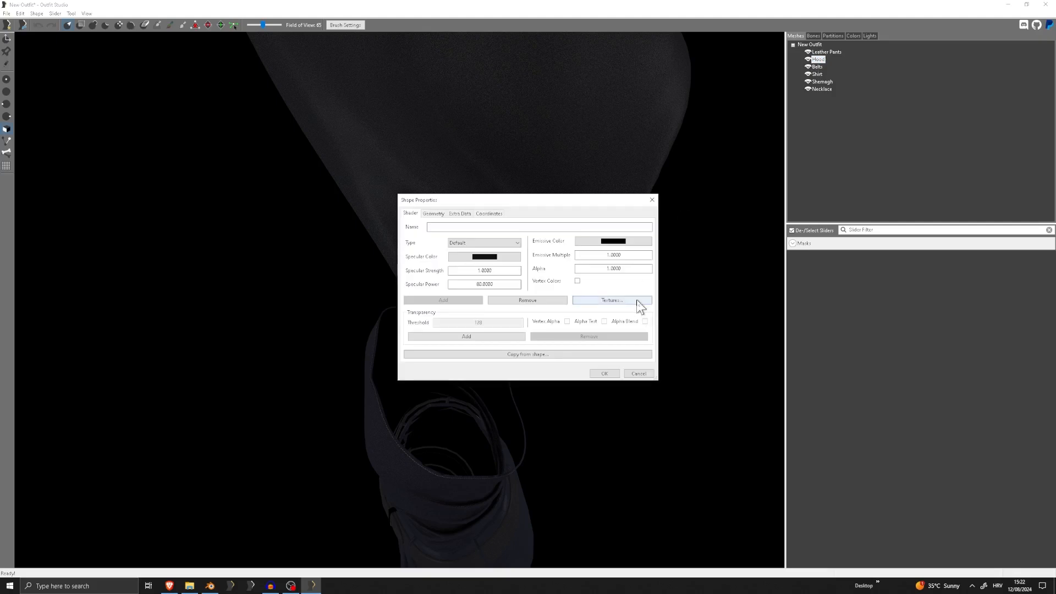
click(639, 303)
click(441, 291)
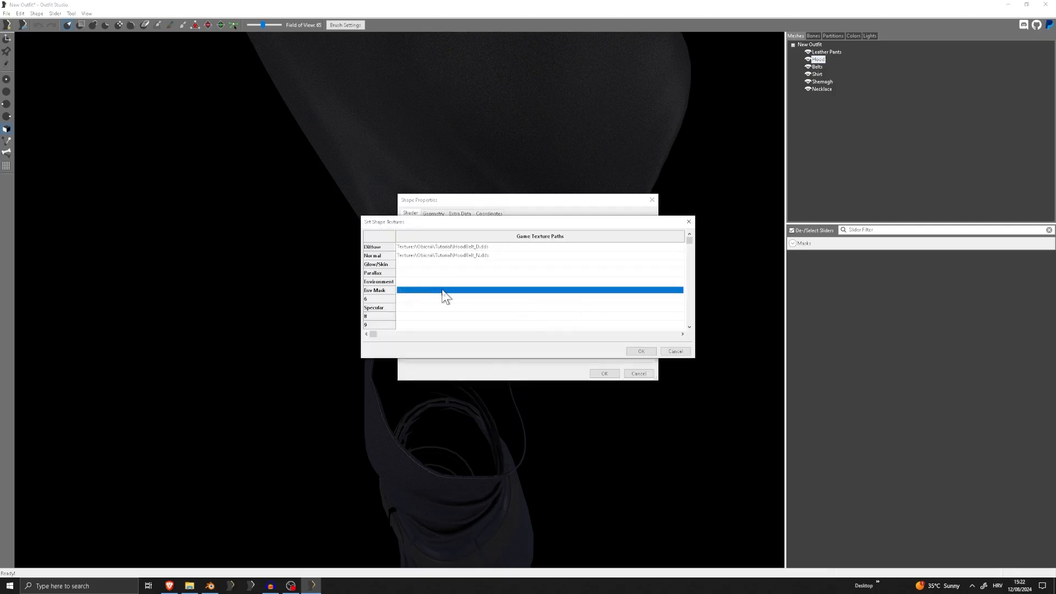
click(677, 350)
click(653, 200)
Check the Leather Pants' texture paths, set their shader type to Environment Map and apply the properties
double_click(823, 53)
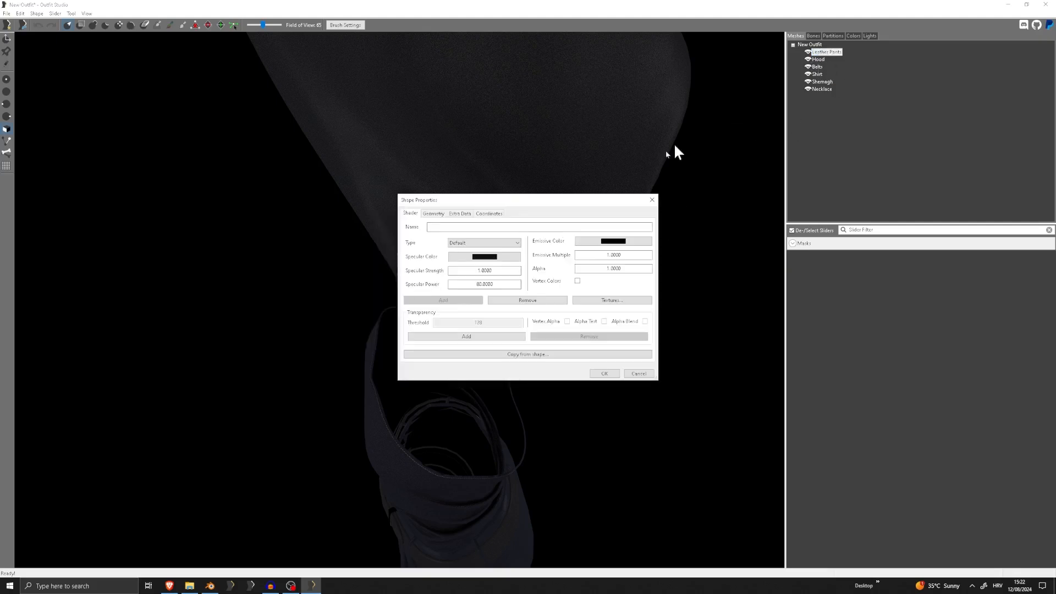
click(619, 308)
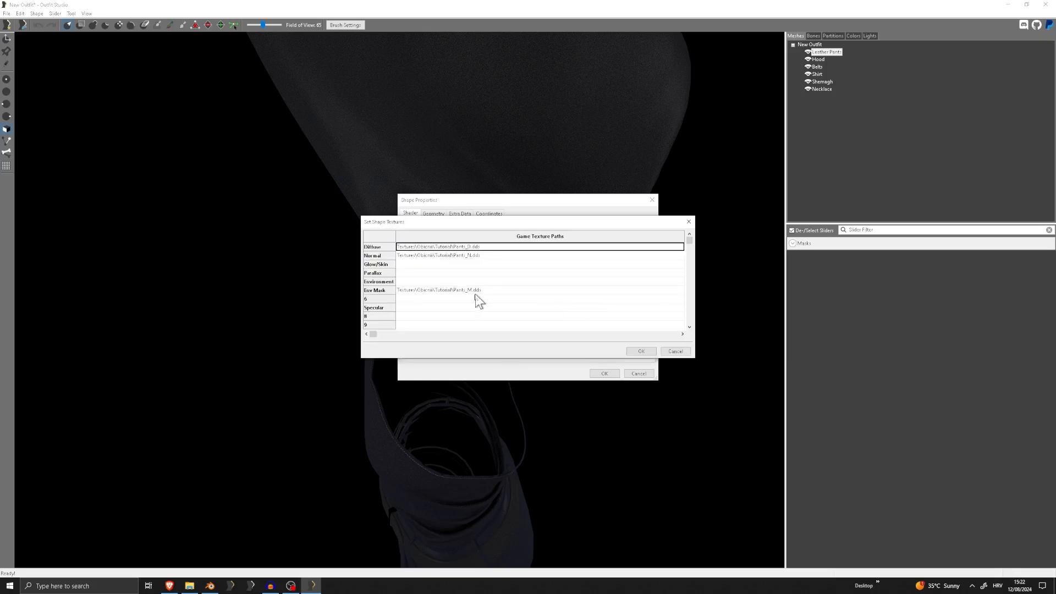
key(Escape)
click(484, 243)
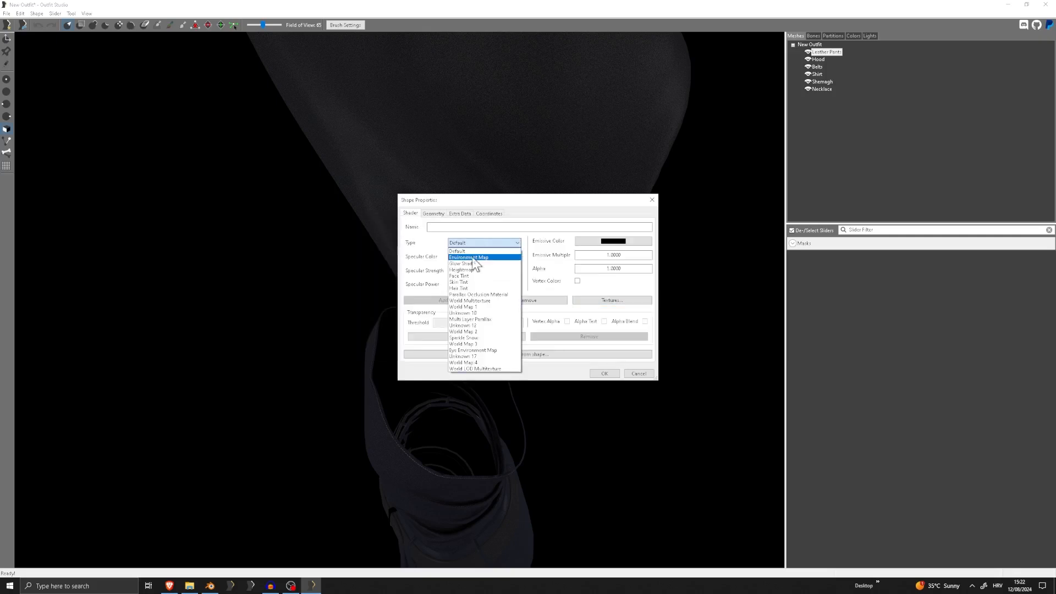
click(481, 259)
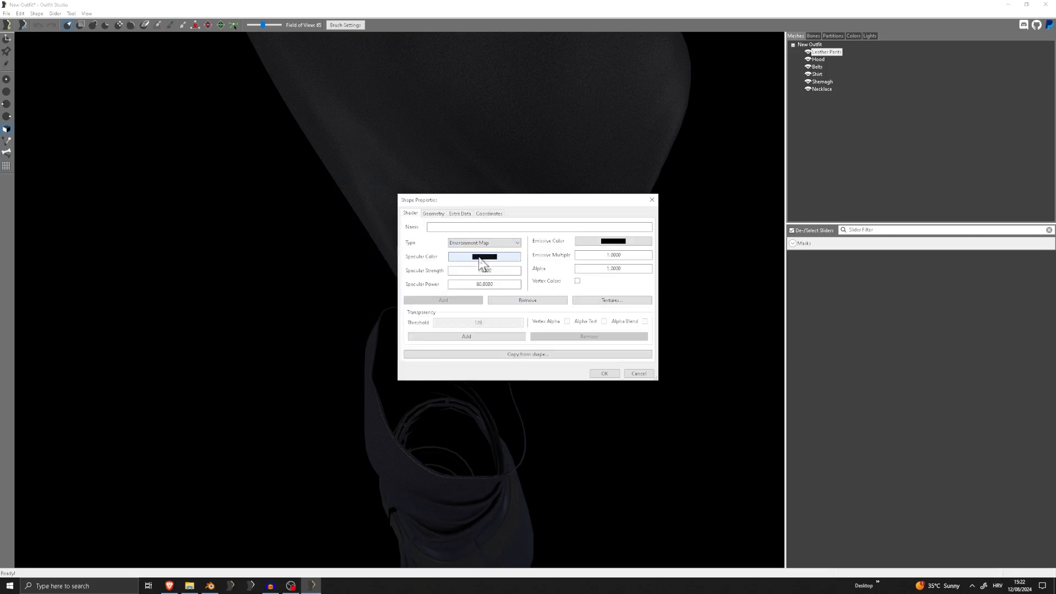
click(605, 374)
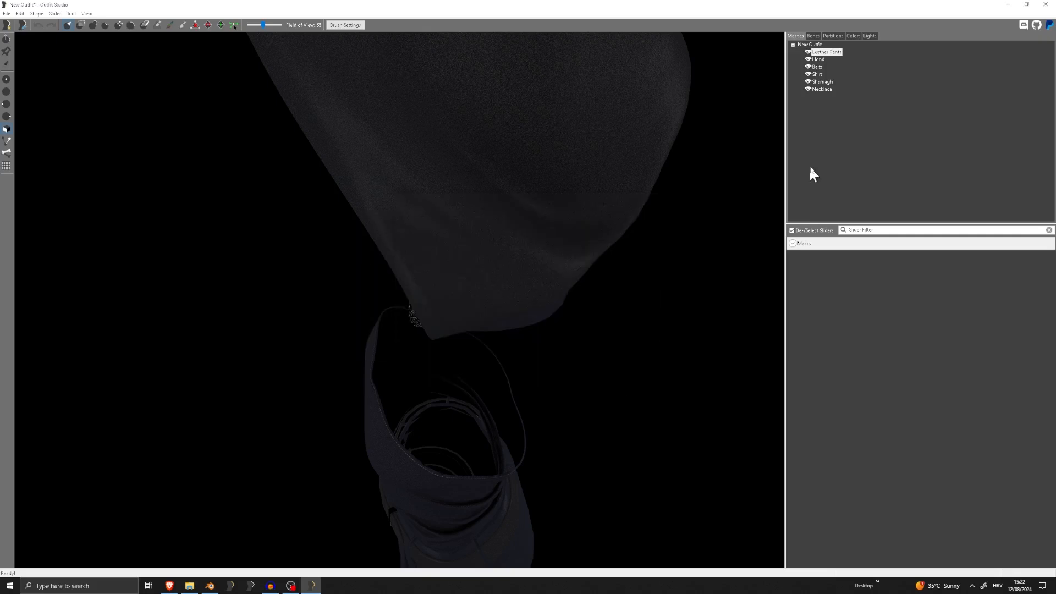
Set the shader type of both the Belts and the Shirt to Environment Map
double_click(818, 66)
click(484, 243)
click(481, 258)
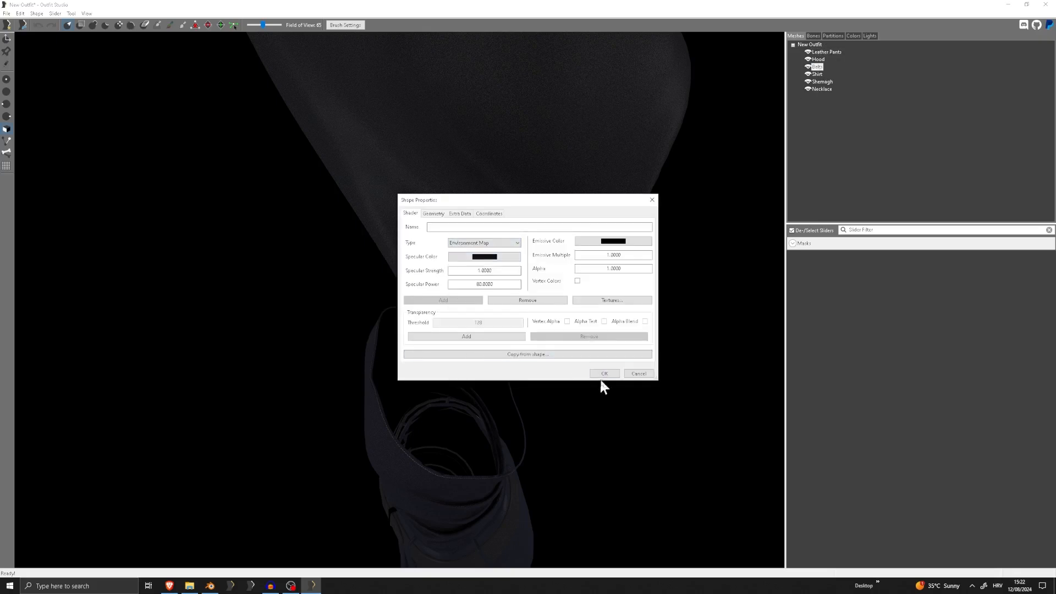
click(603, 376)
double_click(817, 74)
click(484, 242)
click(484, 259)
click(603, 374)
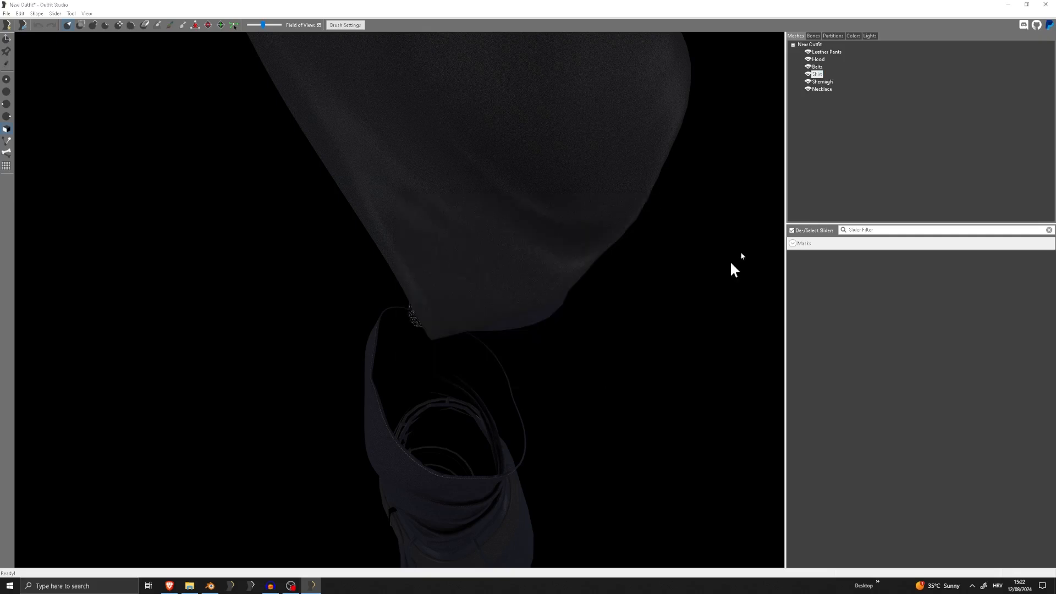
Set the shader type of both the Shemagh and the Necklace to Environment Map
double_click(825, 81)
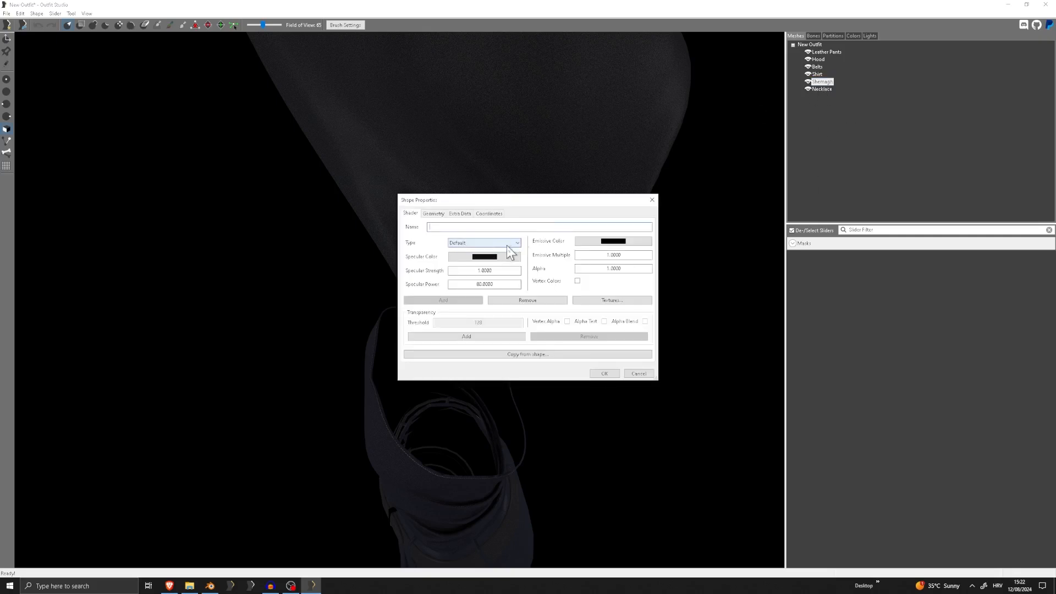
click(506, 245)
click(495, 258)
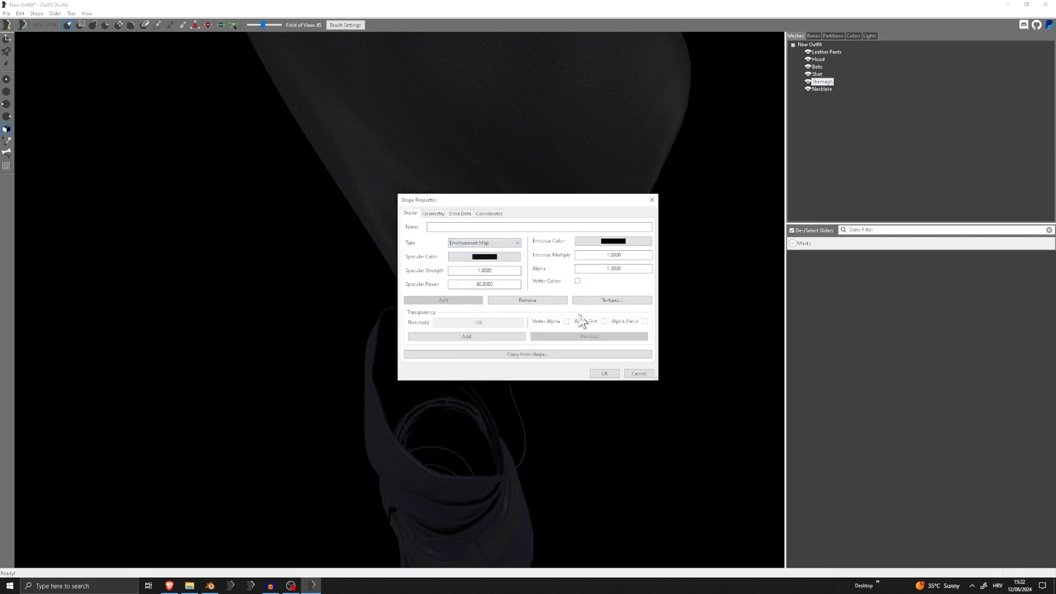
click(605, 374)
double_click(824, 89)
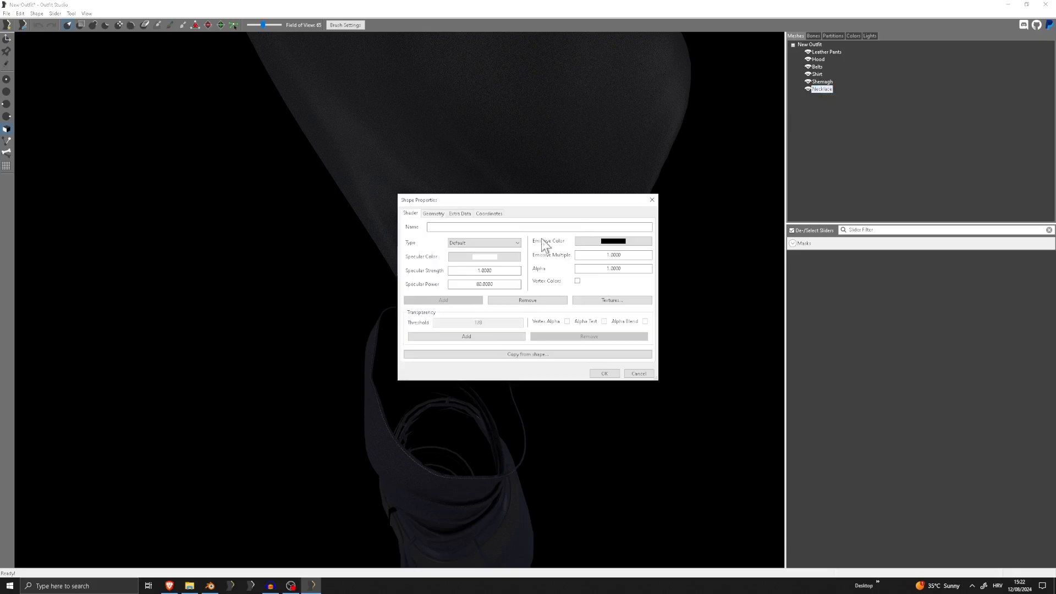
click(484, 243)
click(495, 258)
click(599, 373)
Export the outfit as a NIF, overwriting Full.nif in the Tutorial meshes folder, and close the outfit project
scroll(367, 259, down, 10)
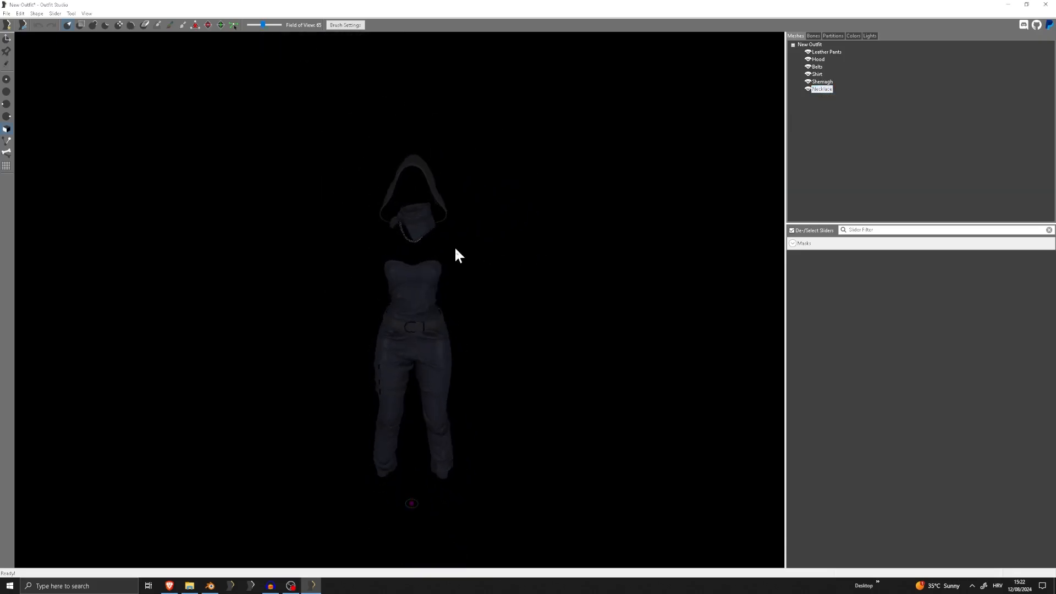
mouse_move(447, 248)
right_down()
mouse_move(416, 248)
mouse_move(447, 248)
right_up()
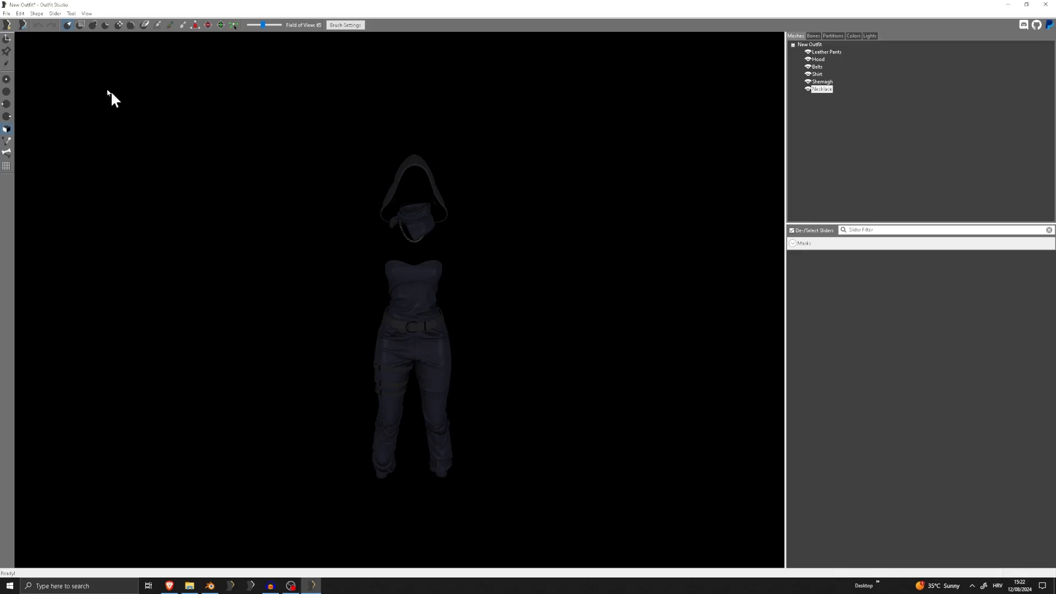
click(11, 13)
mouse_move(50, 135)
click(161, 134)
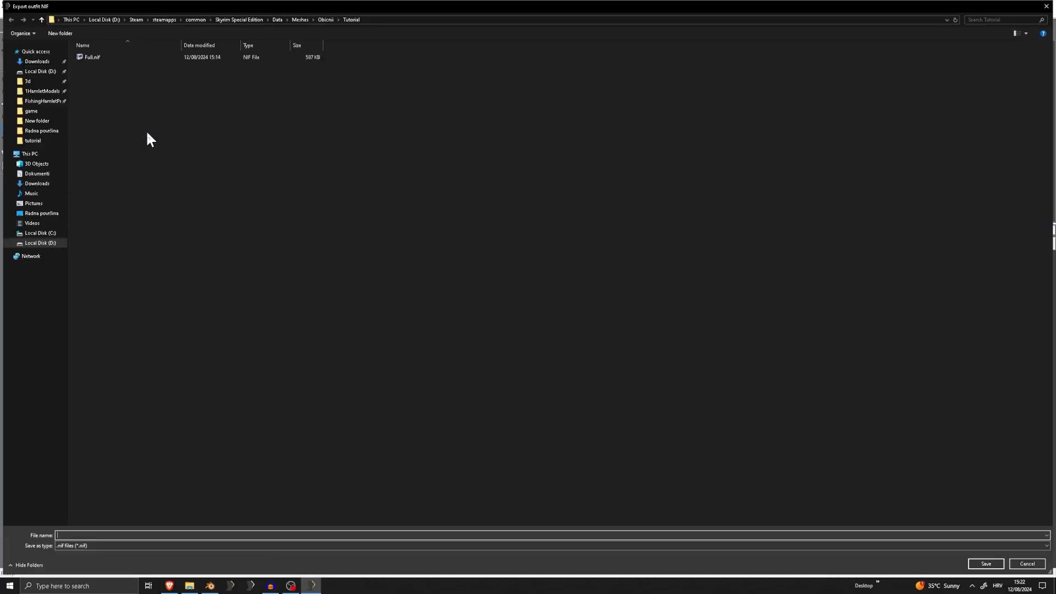
double_click(114, 59)
click(547, 294)
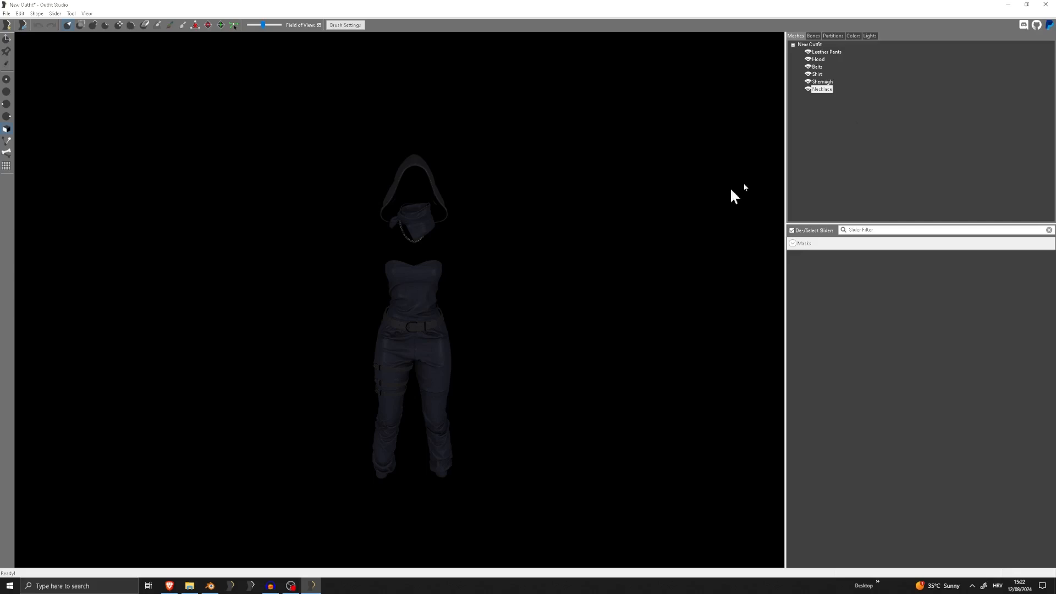
click(1046, 5)
click(569, 290)
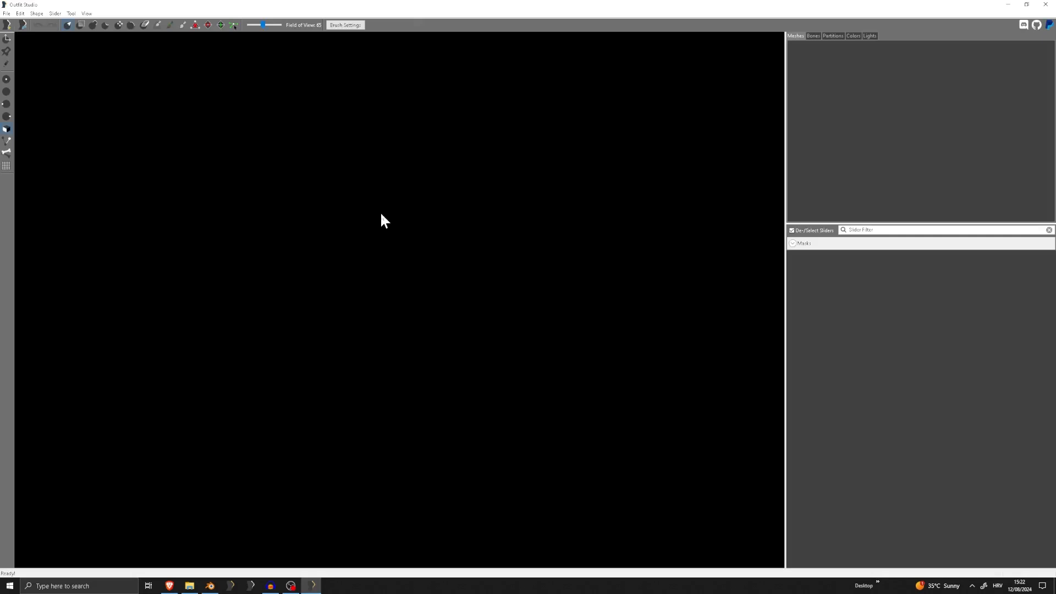
Switch to File Explorer and open the Meshes folder inside Skyrim's Data folder
click(189, 585)
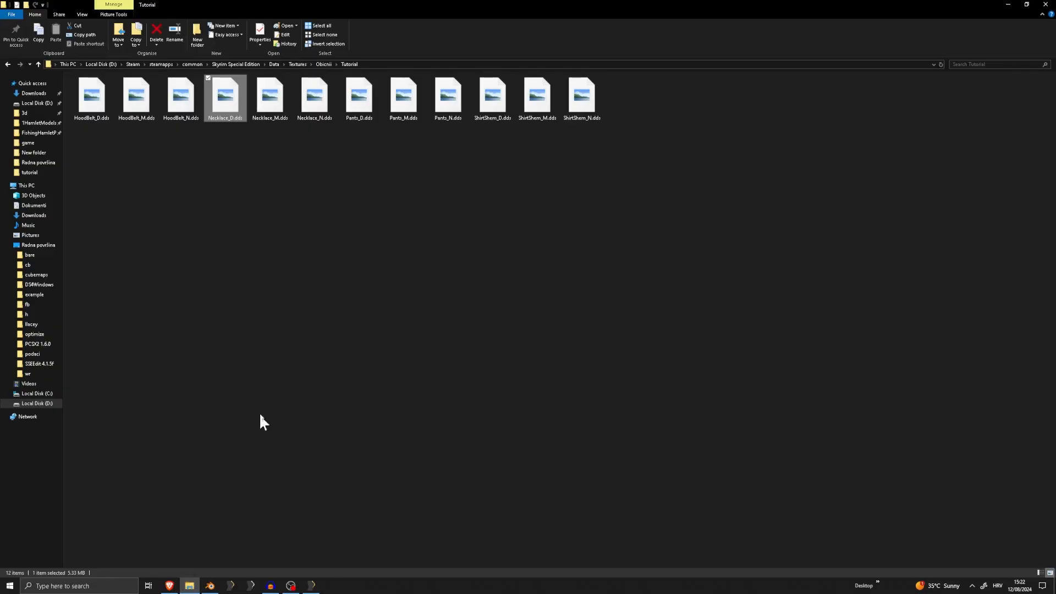
click(273, 64)
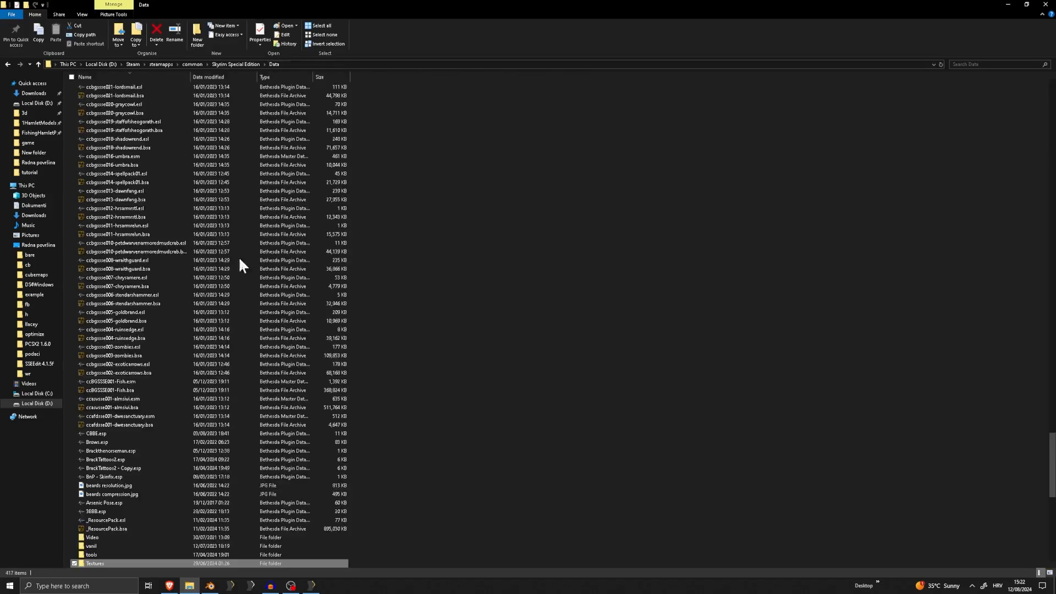
click(160, 201)
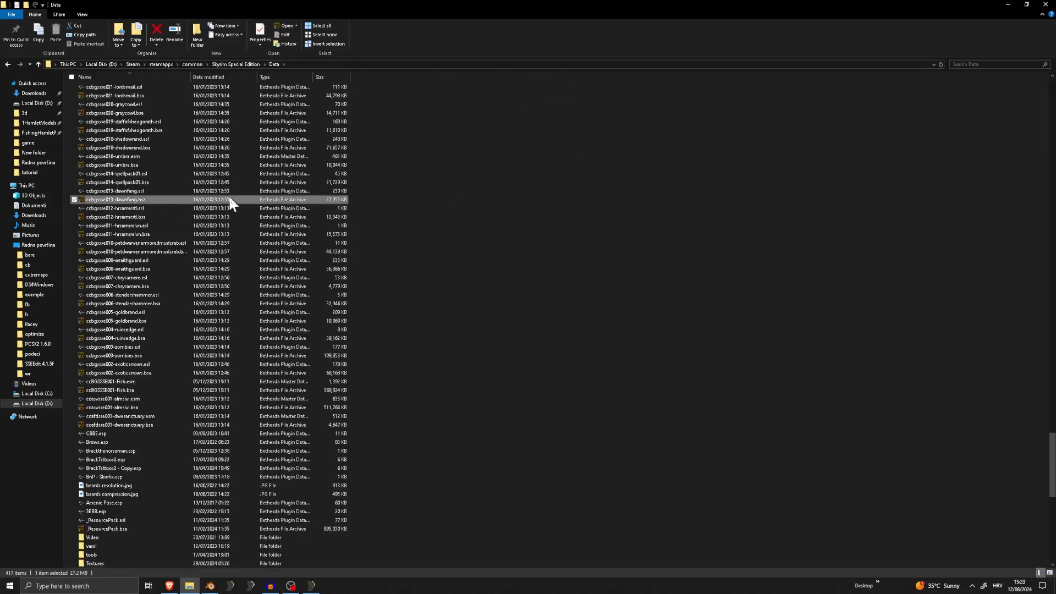
key(m)
double_click(106, 260)
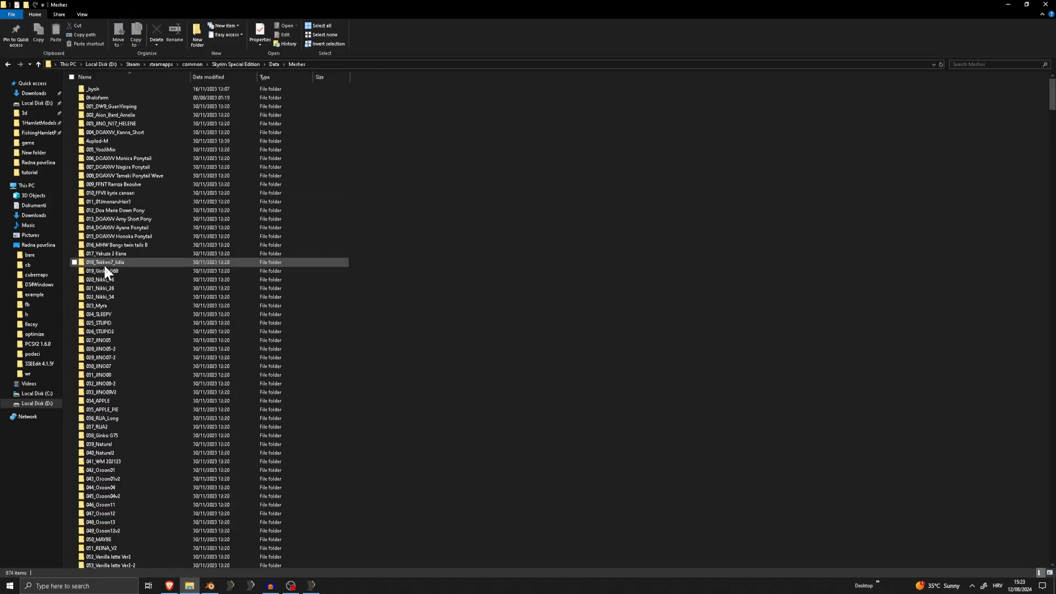
Open Full.nif from the Tutorial subfolder of the Obicnii meshes folder in NifSkope
scroll(122, 190, down, 15)
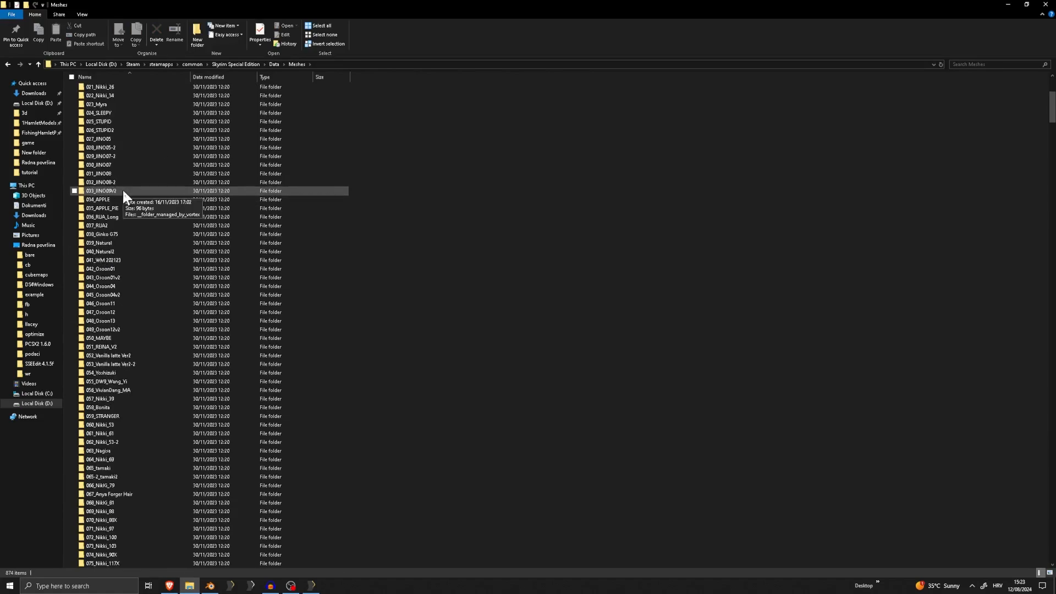
click(126, 226)
key(o)
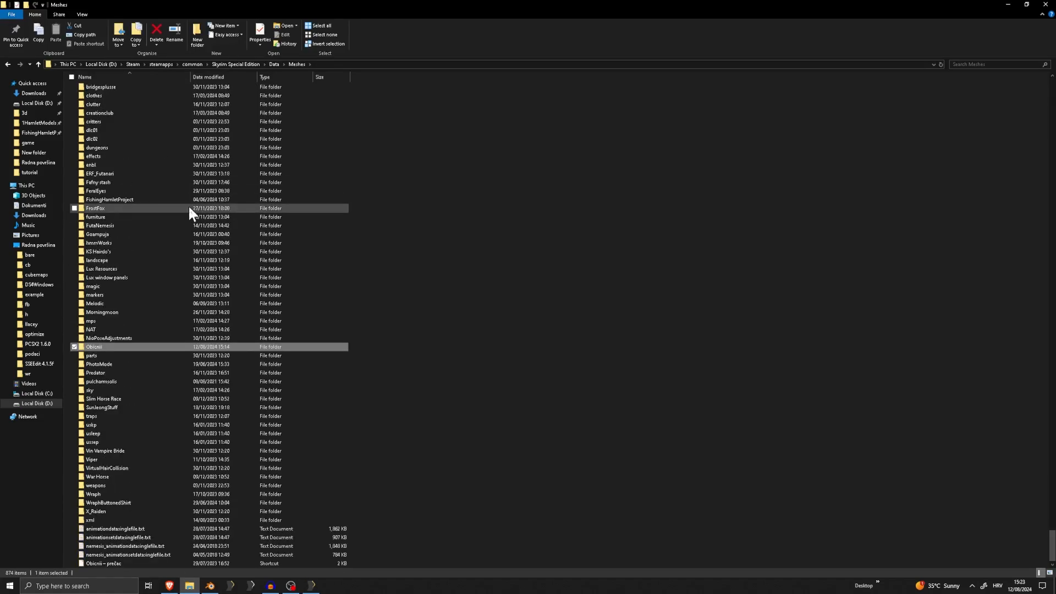
double_click(106, 346)
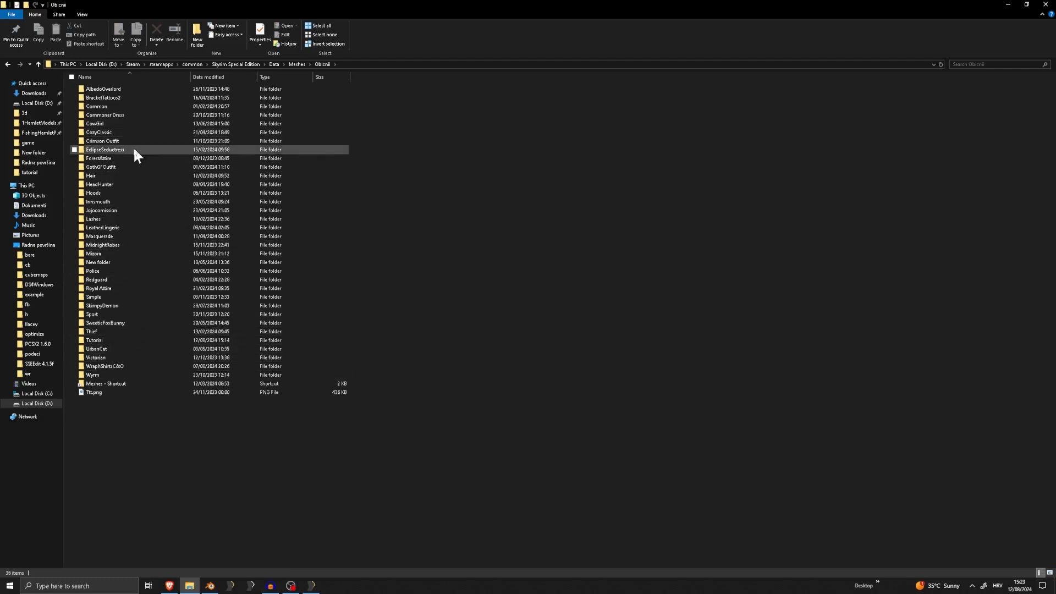
click(103, 340)
double_click(102, 340)
double_click(93, 89)
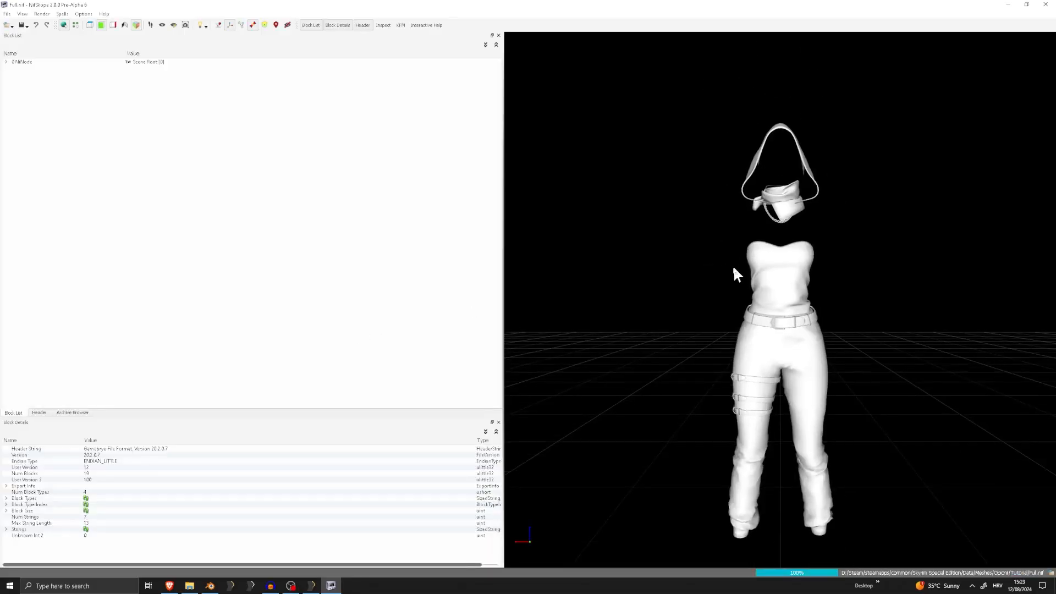
Examine the exported outfit, highlighting the Hood, Leather Pants, Belts, Shirt and Shemagh shapes individually, and minimize Outfit Studio
mouse_move(684, 263)
mouse_down()
mouse_move(686, 273)
mouse_move(669, 255)
mouse_up()
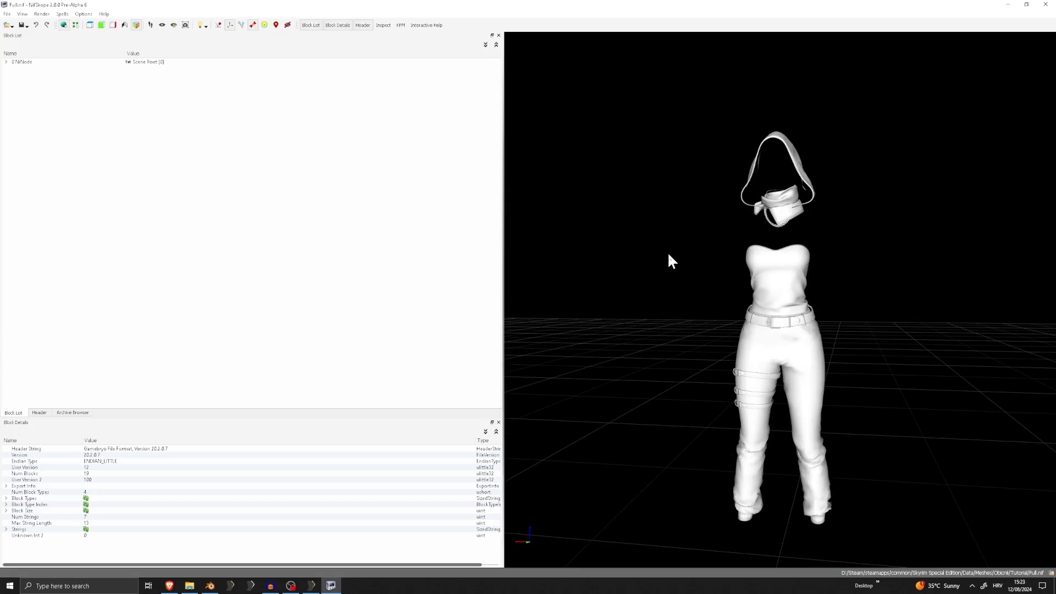
scroll(737, 175, up, 3)
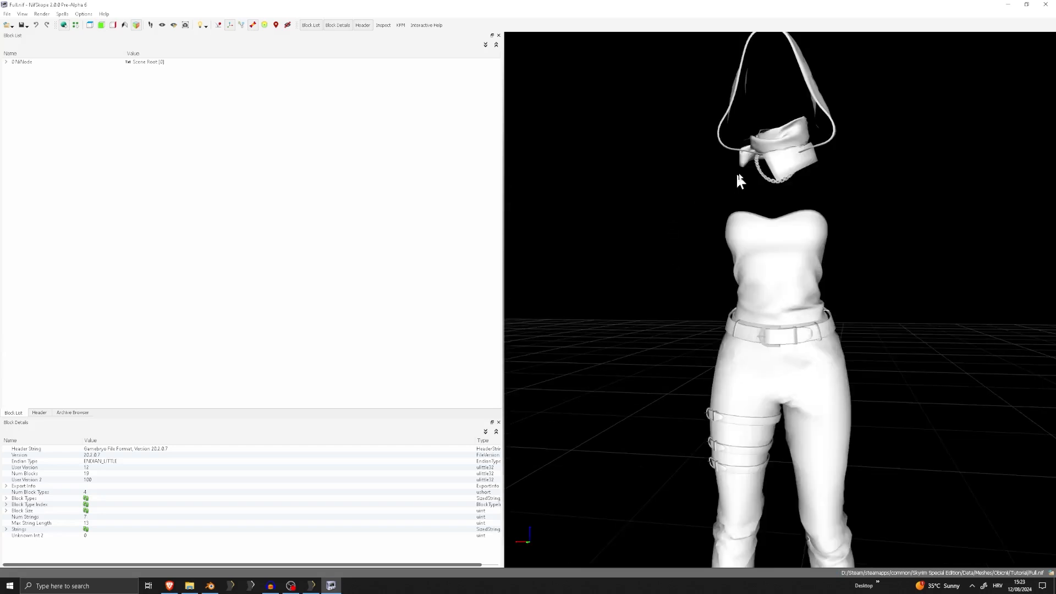
drag(819, 87, 821, 107)
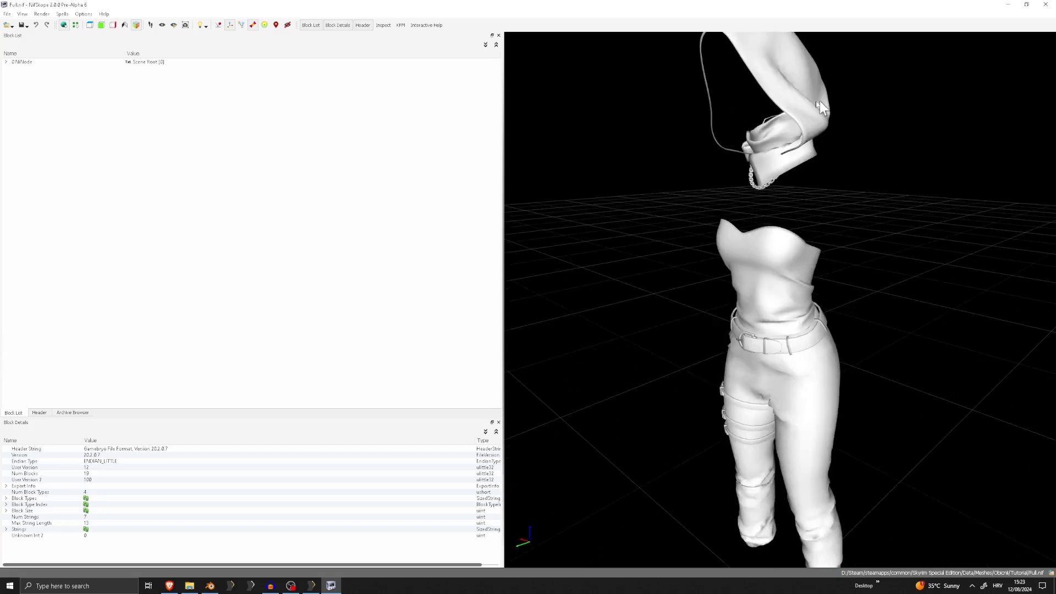
click(781, 81)
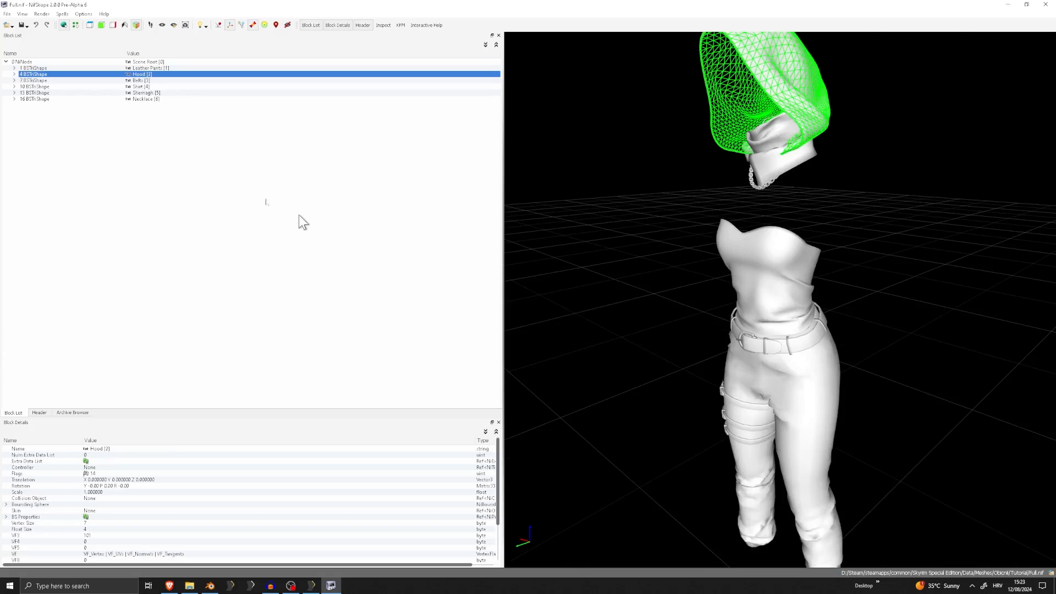
click(149, 68)
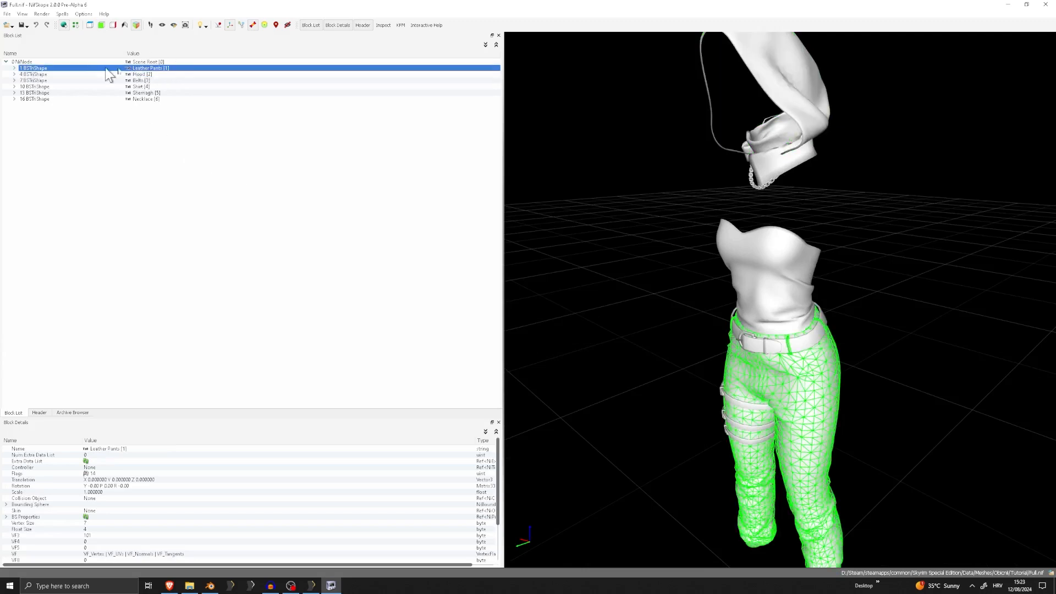
click(35, 74)
click(37, 81)
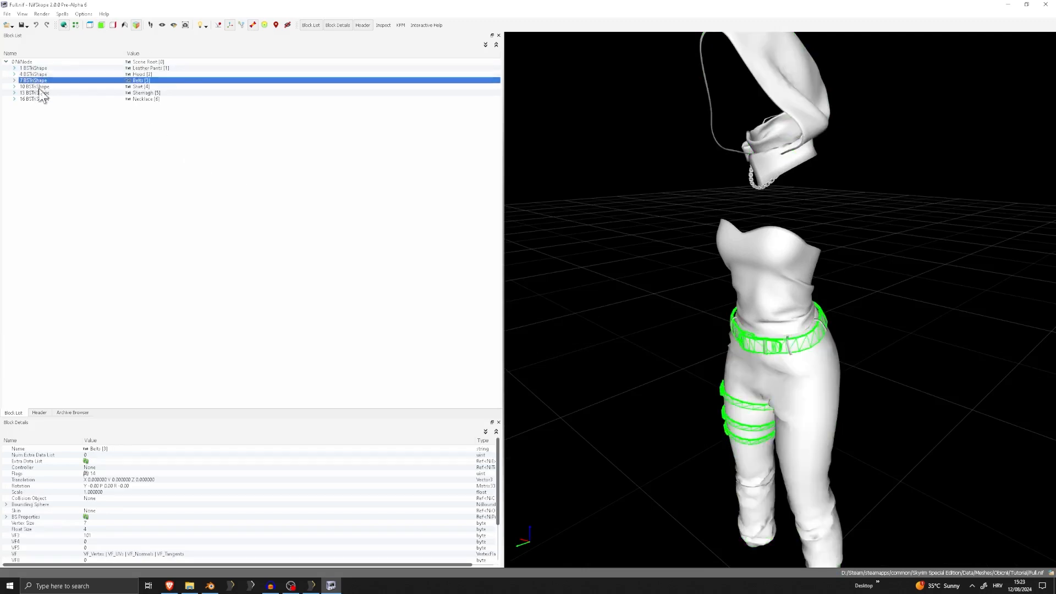
click(39, 87)
click(312, 585)
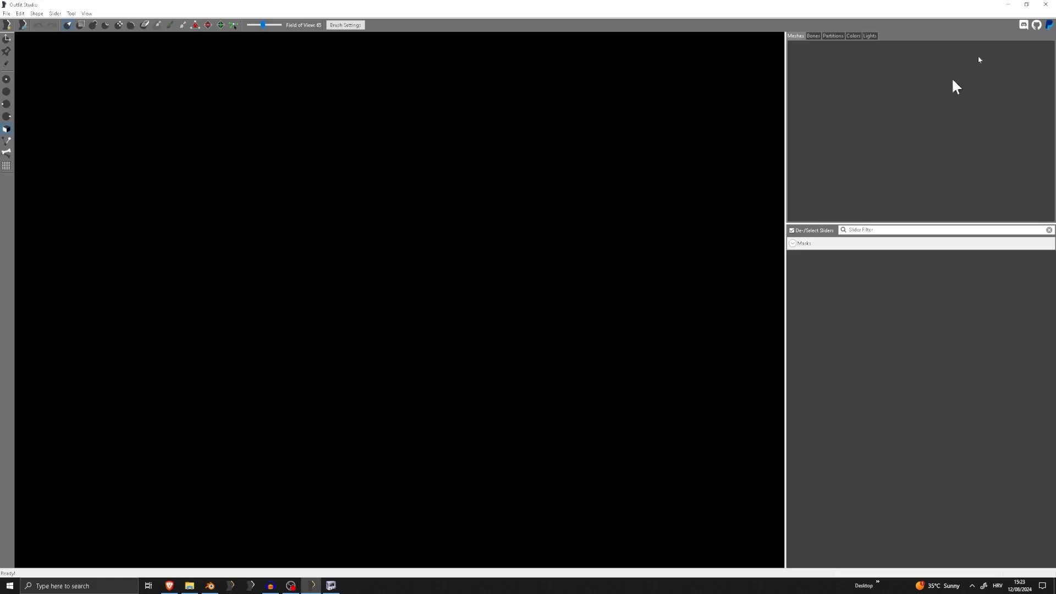
click(1008, 4)
click(117, 94)
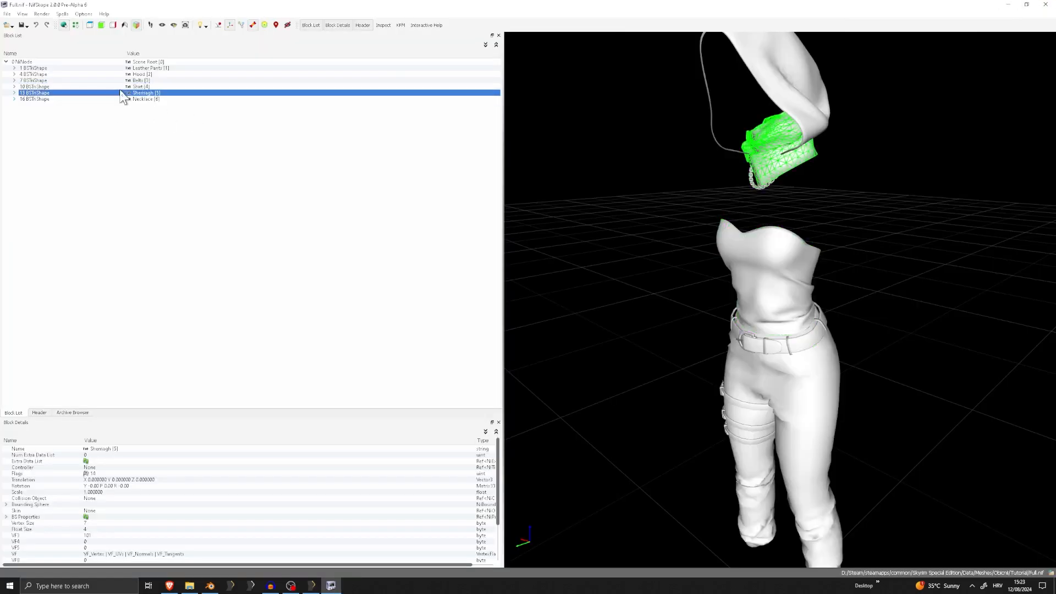
Try to edit Shader Flags 1 in the Leather Pants' BSLightingShaderProperty
click(135, 68)
scroll(590, 195, down, 5)
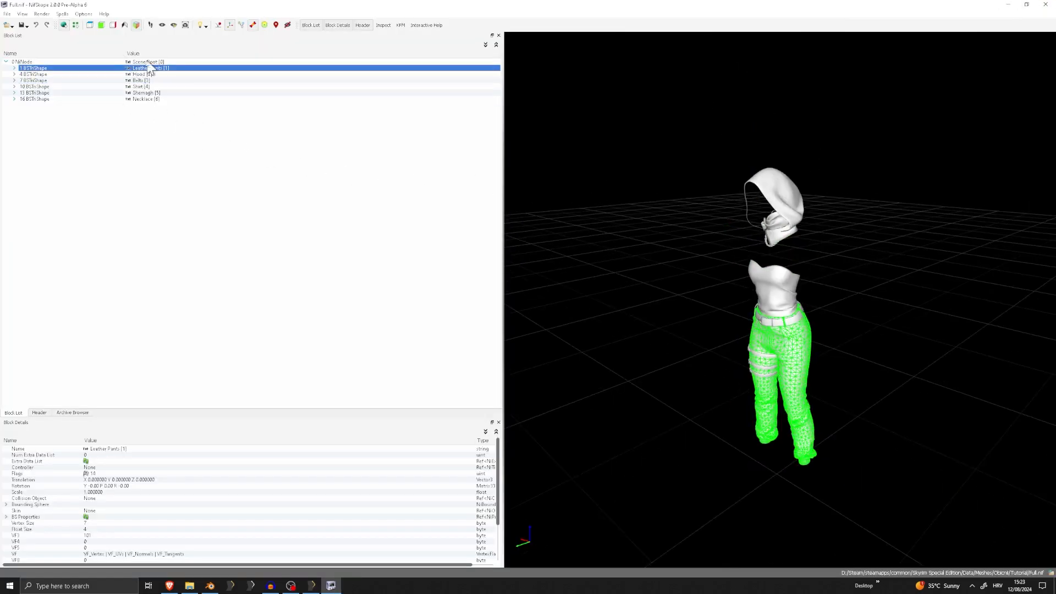
click(14, 68)
click(58, 74)
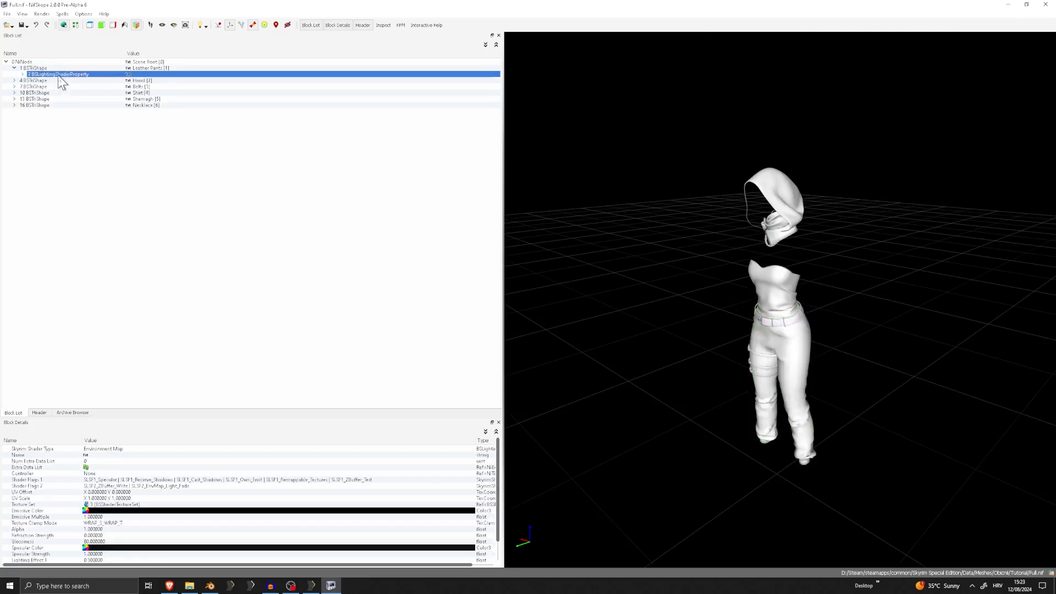
scroll(693, 273, up, 5)
scroll(628, 259, down, 3)
scroll(727, 267, up, 2)
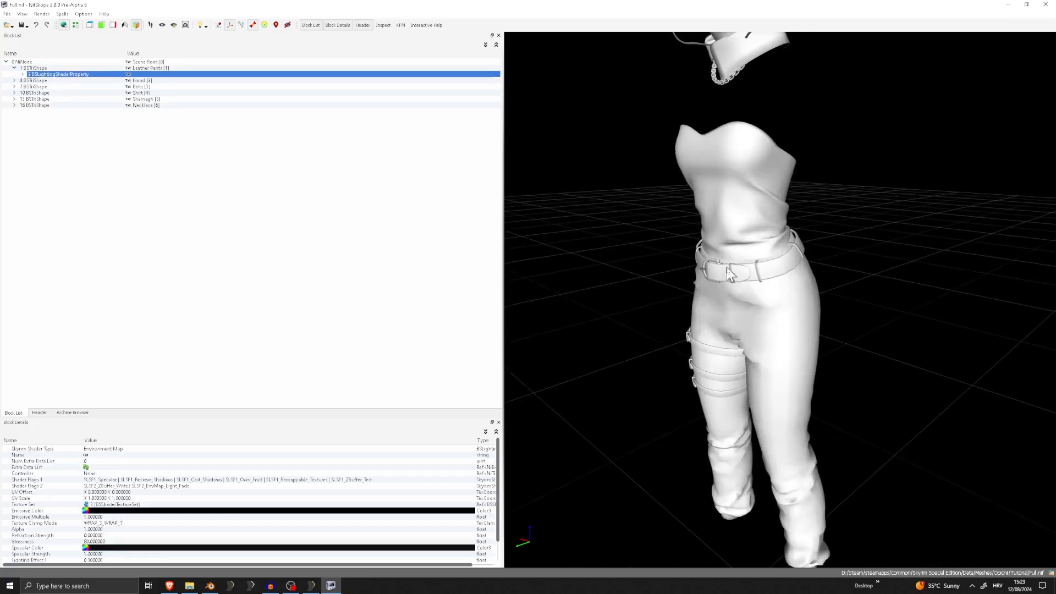
drag(727, 267, 665, 261)
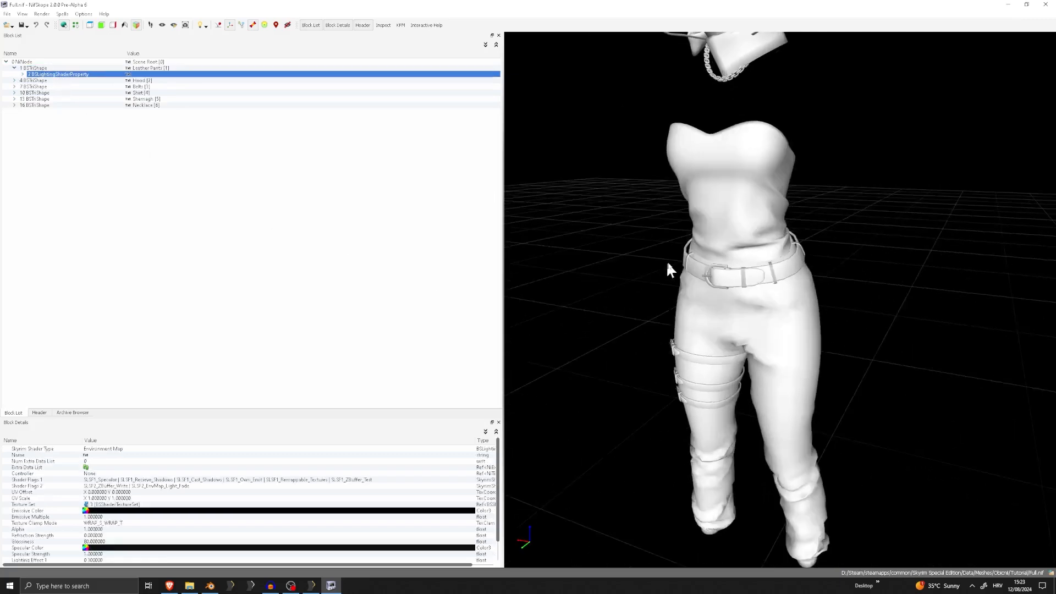
double_click(471, 480)
click(471, 480)
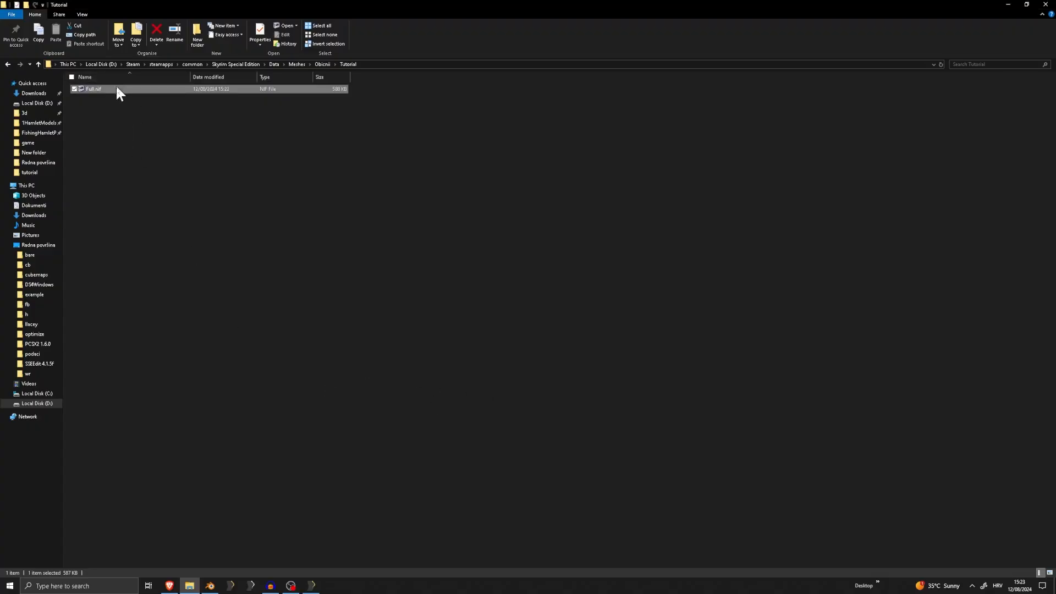
Reopen Full.nif from the Tutorial folder in NifSkope and select the Leather Pants shape
double_click(114, 91)
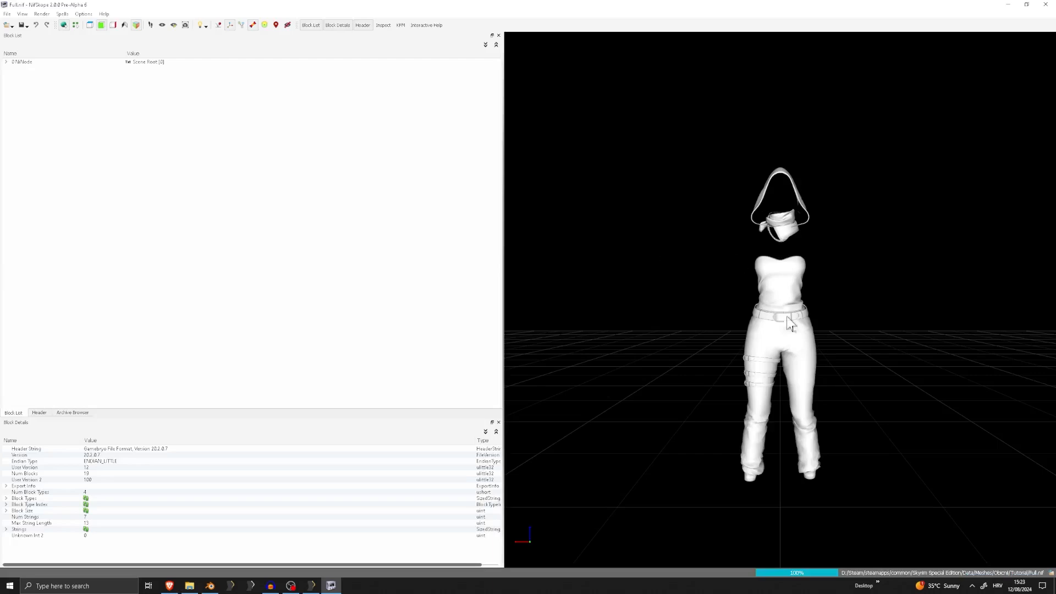
scroll(792, 336, up, 10)
scroll(801, 372, down, 3)
middle_drag(801, 371, 802, 206)
click(716, 249)
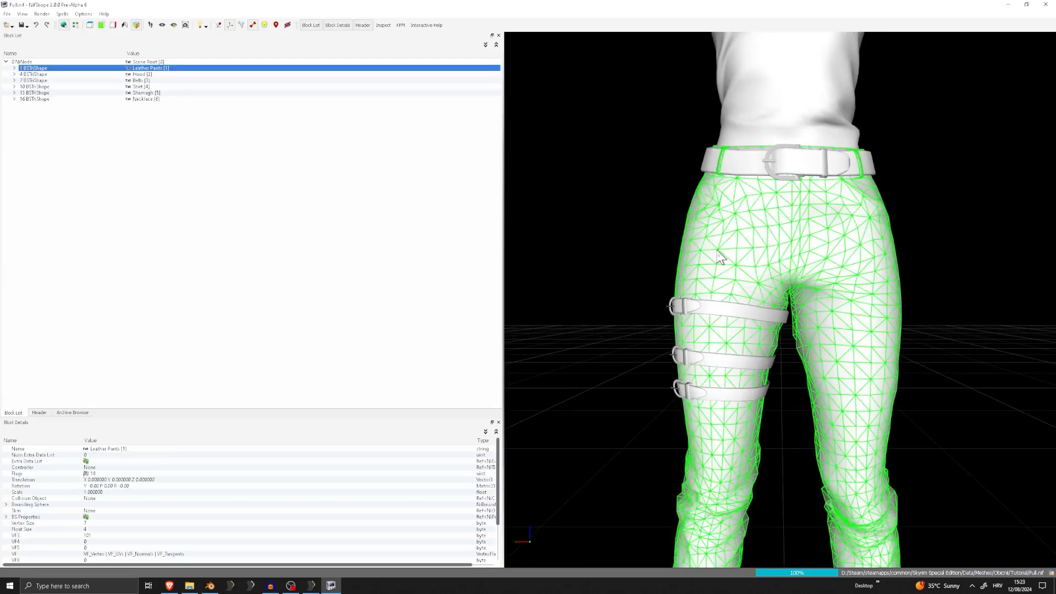
Enable SLSF1_Environment_Mapping in Shader Flags 1 of the Leather Pants' BSLightingShaderProperty
click(14, 68)
click(71, 80)
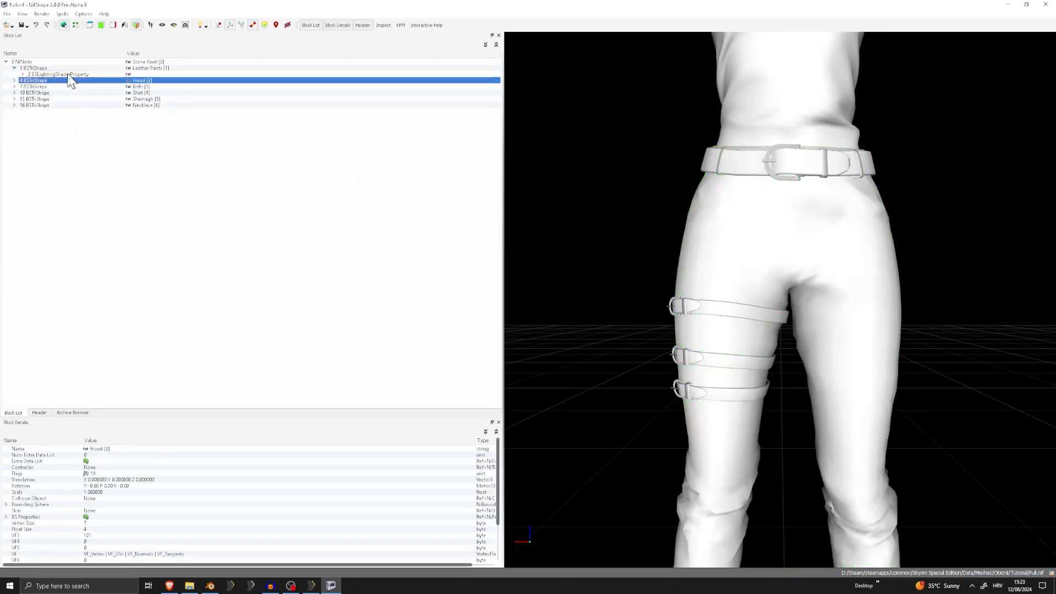
click(69, 74)
double_click(471, 480)
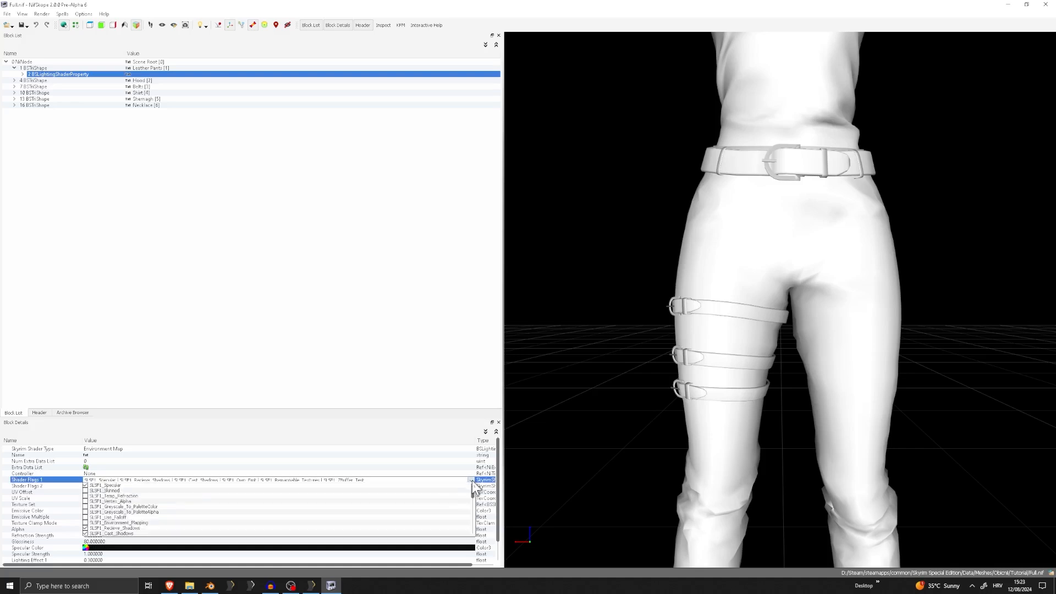
click(301, 299)
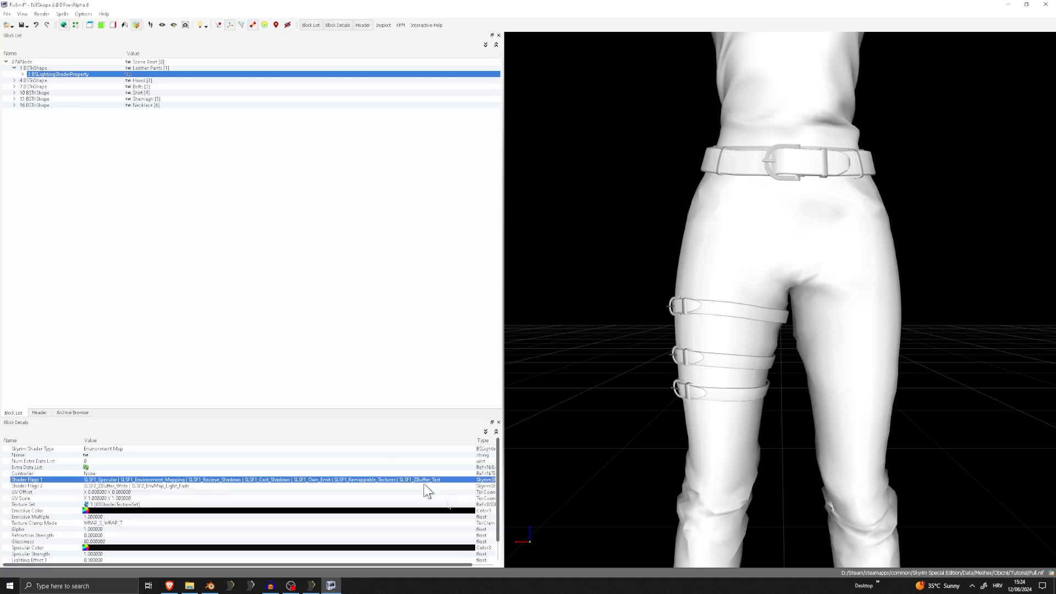
double_click(473, 481)
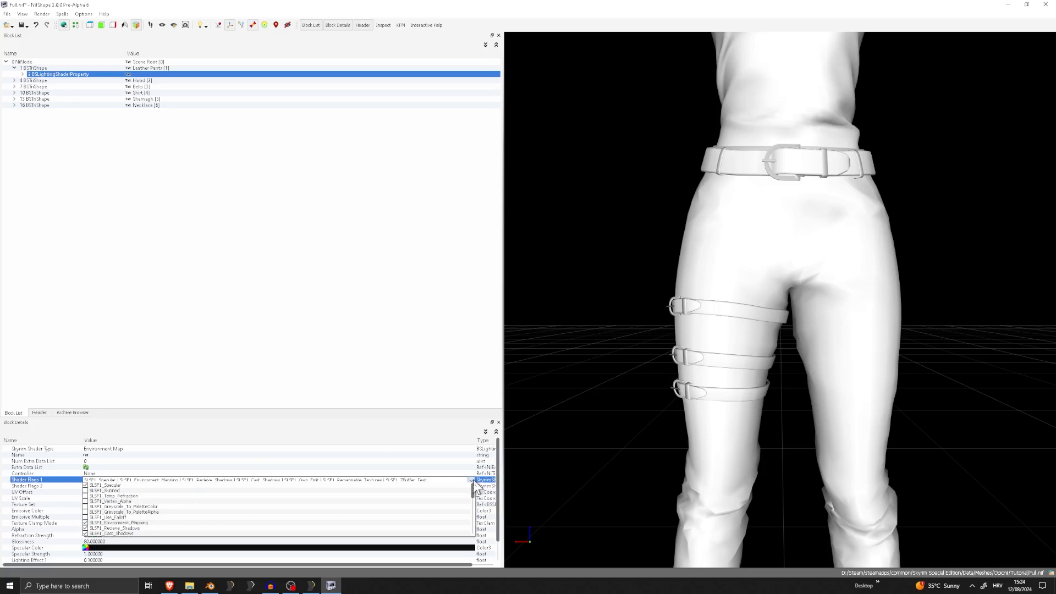
click(479, 487)
click(471, 481)
click(285, 321)
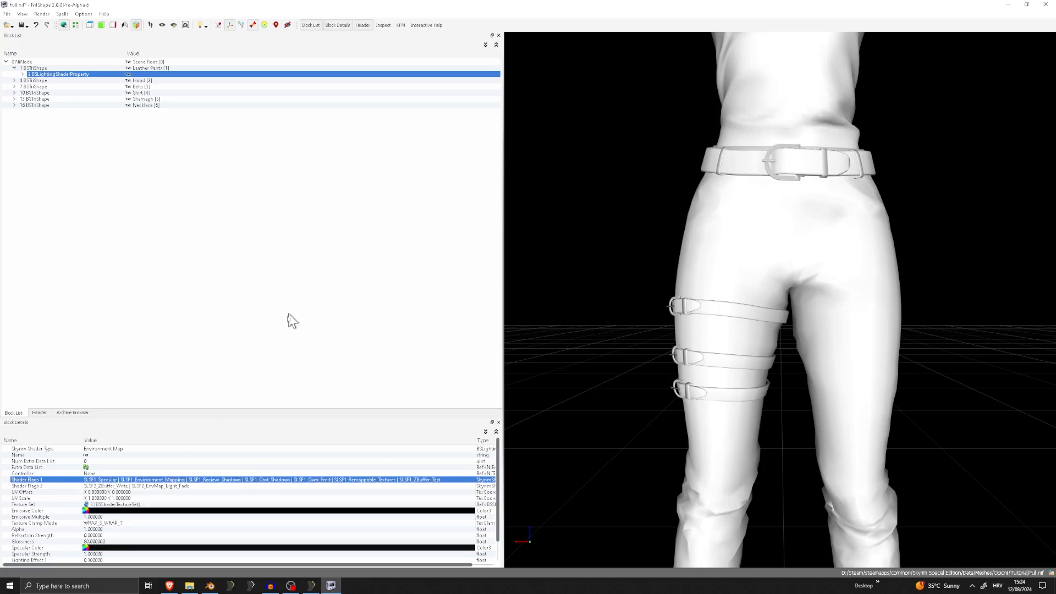
Enable SLSF2_Double_Sided and SLSF2_Assume_Shadowmask in Shader Flags 2 of the Leather Pants' shader property
click(473, 486)
click(472, 486)
click(472, 486)
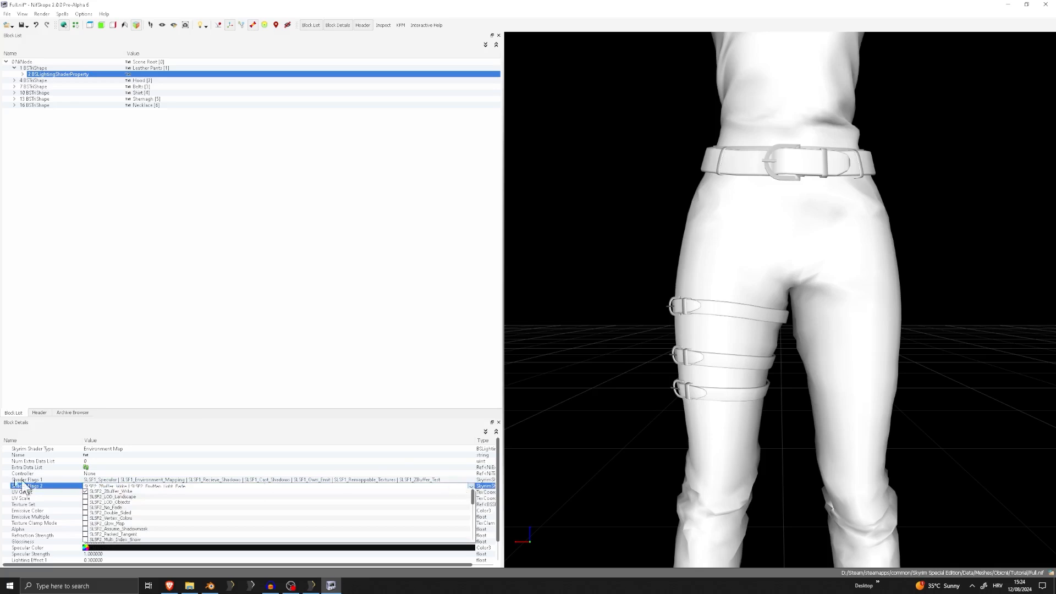
click(124, 513)
click(260, 364)
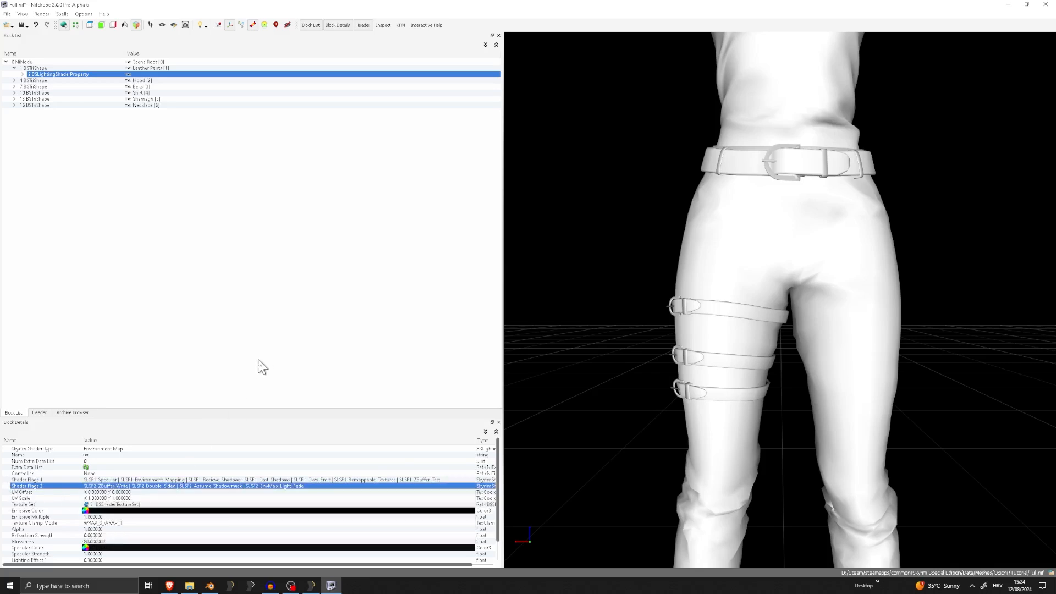
Save the Leather Pants shader changes to Full.nif and look over the outfit
click(9, 13)
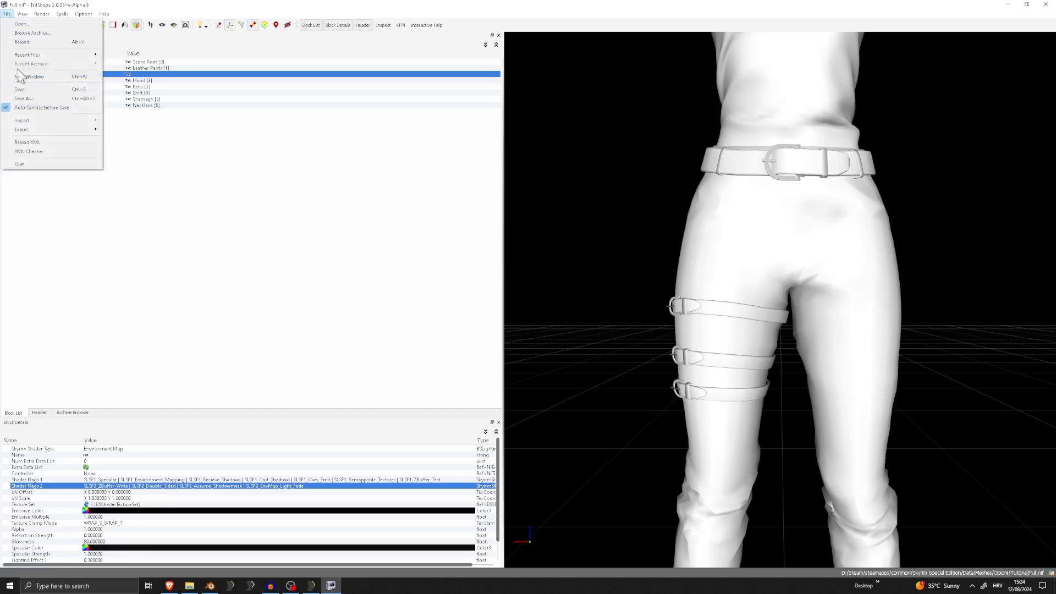
click(22, 92)
scroll(571, 283, down, 5)
scroll(570, 281, up, 3)
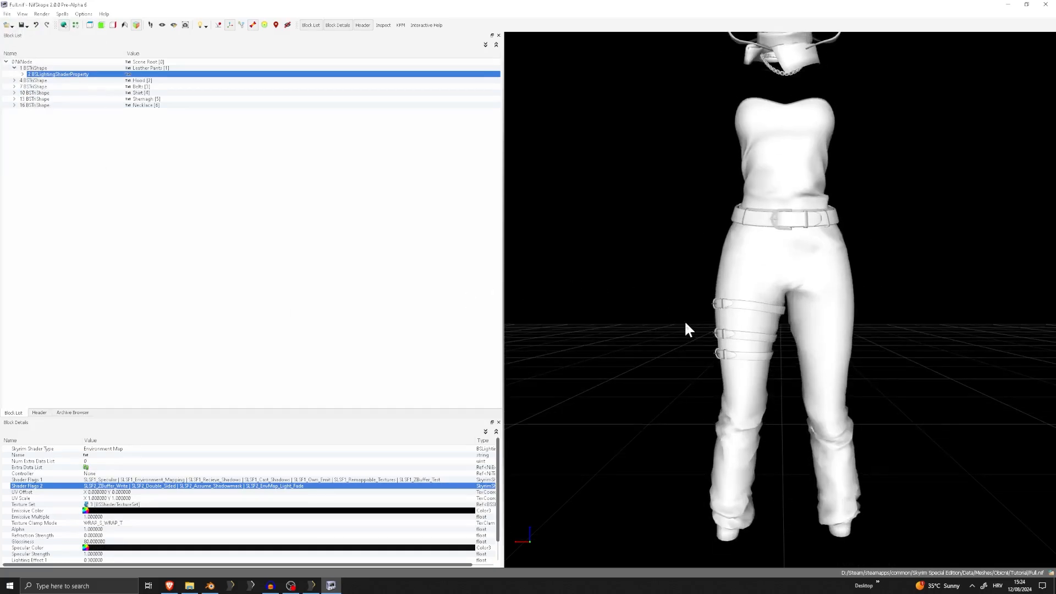
mouse_move(636, 266)
mouse_down()
mouse_move(569, 278)
mouse_move(777, 275)
mouse_move(617, 275)
mouse_move(631, 267)
mouse_up()
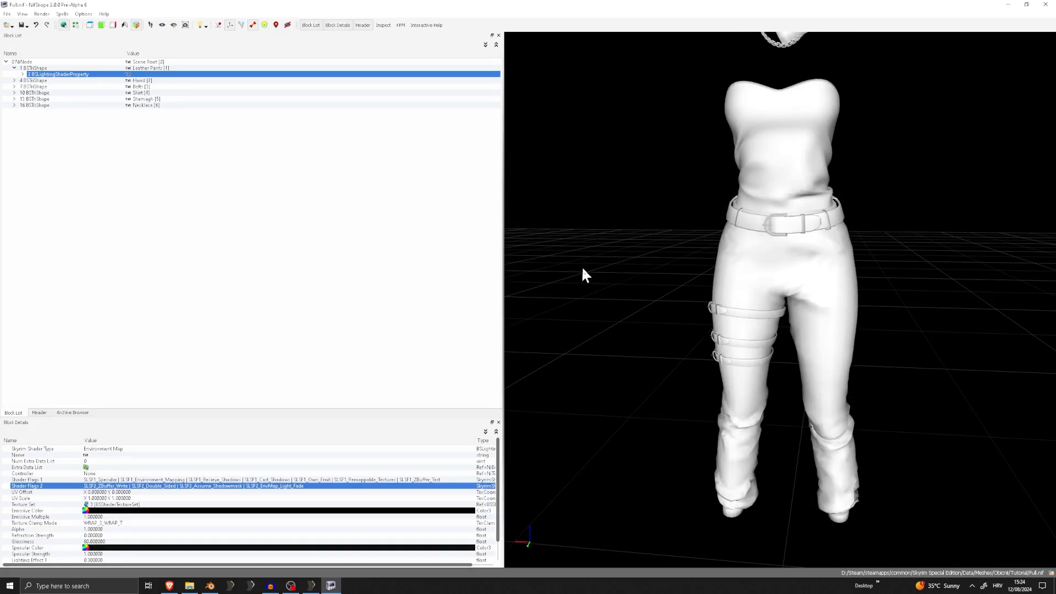
drag(649, 257, 576, 260)
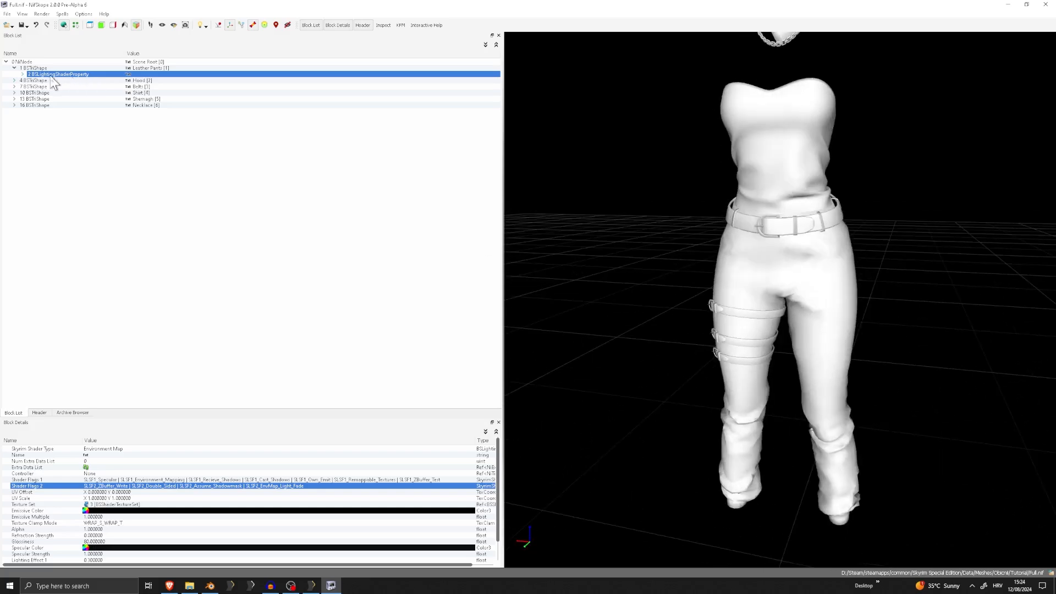
Enable SLSF2_Double_Sided and SLSF2_Assume_Shadowmask in Shader Flags 2 of the Hood's BSLightingShaderProperty
click(34, 81)
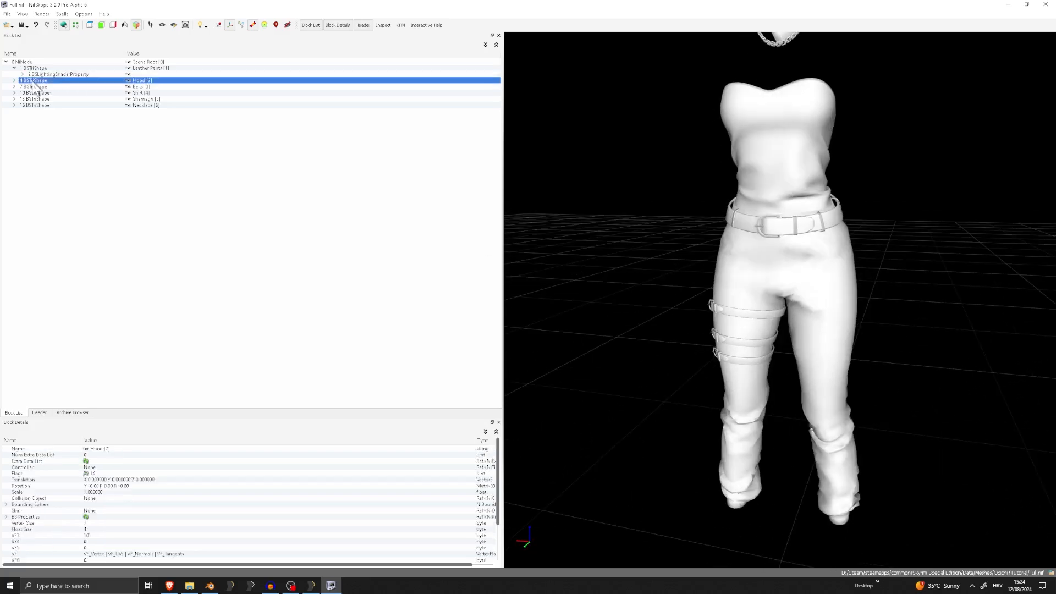
click(6, 14)
click(40, 87)
click(14, 80)
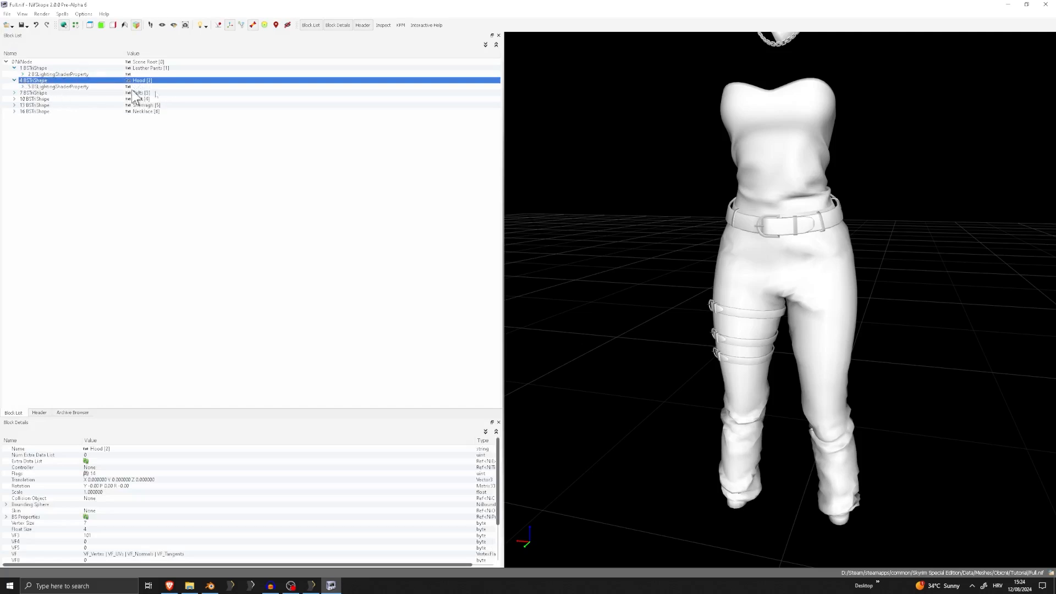
middle_drag(685, 190, 667, 297)
middle_drag(712, 165, 705, 242)
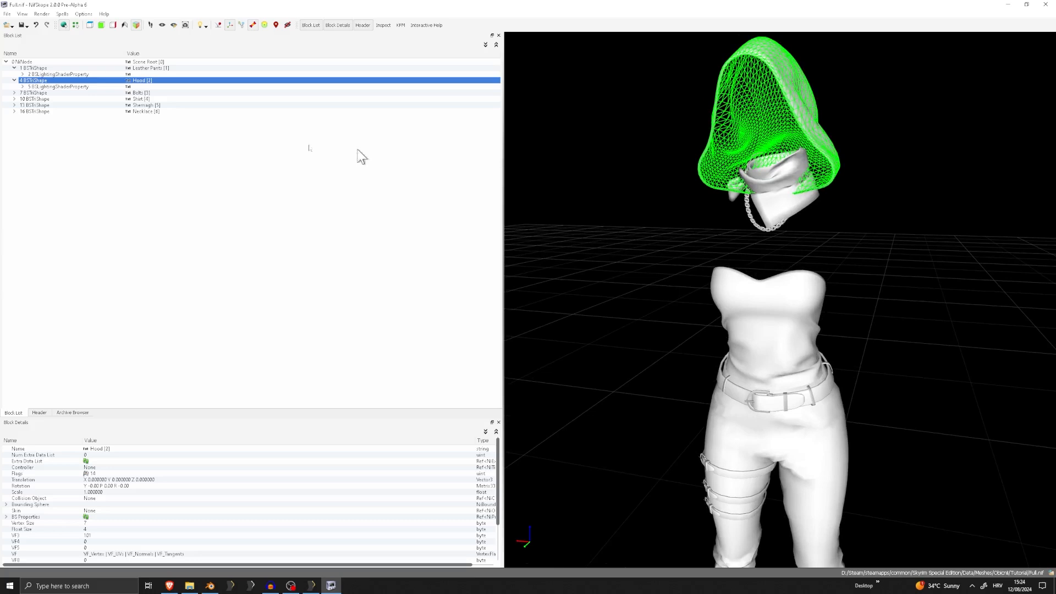
click(43, 87)
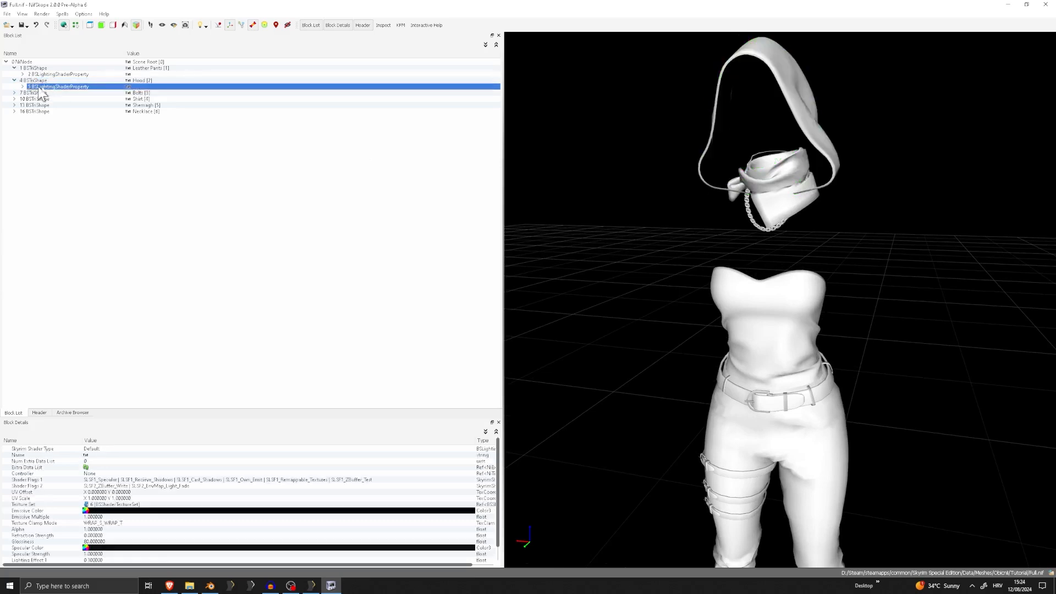
click(467, 484)
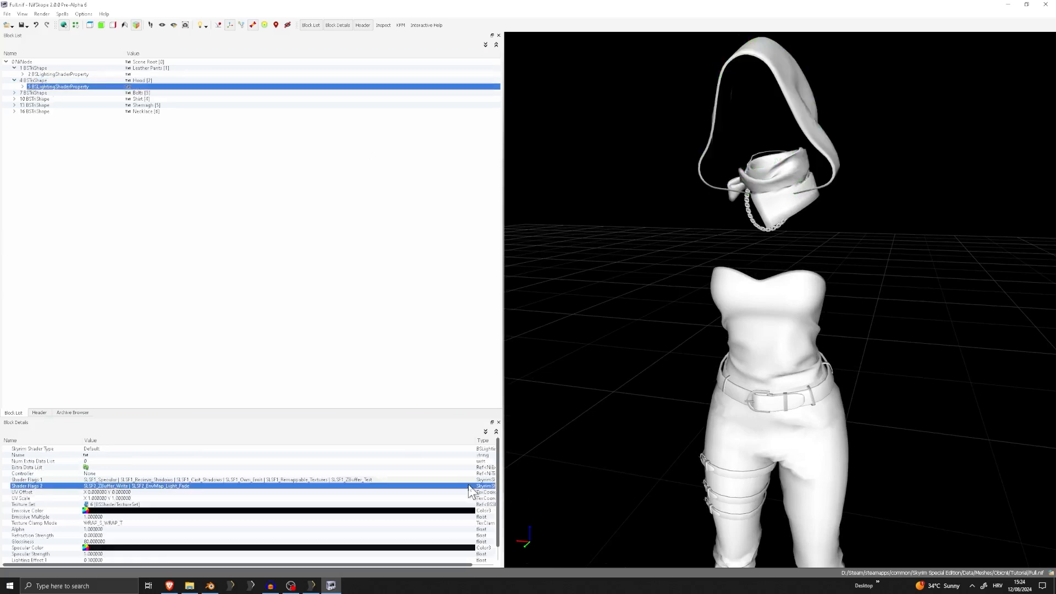
click(467, 484)
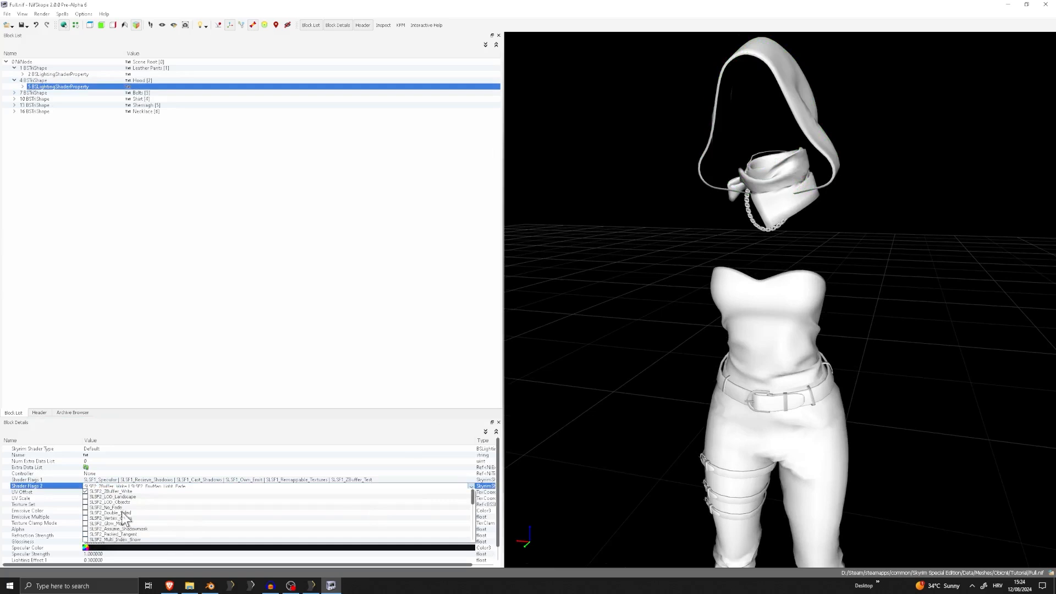
click(122, 513)
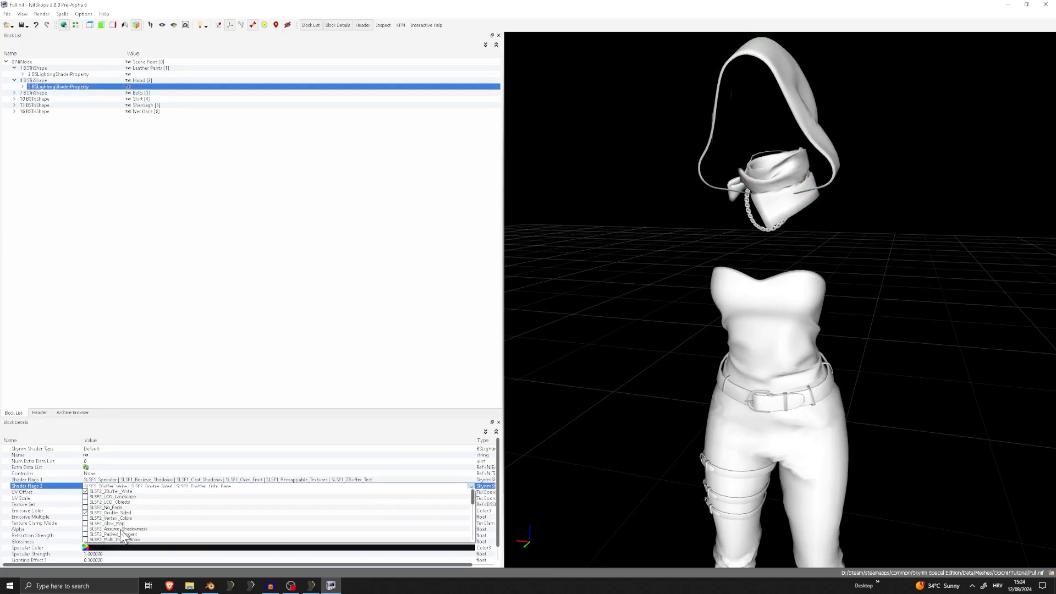
click(219, 368)
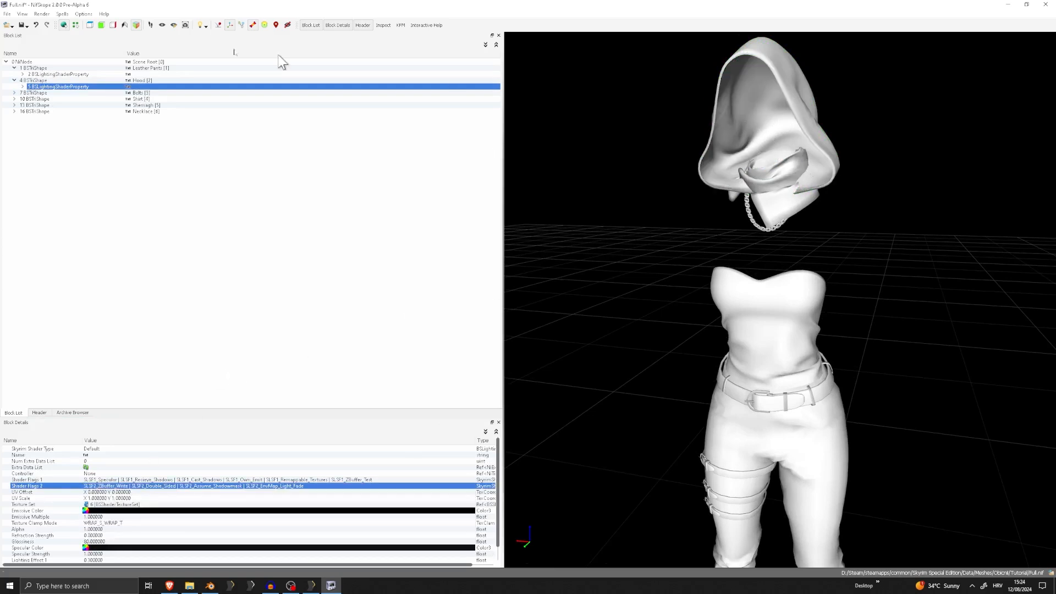
Save the Hood shader changes to Full.nif and inspect the hood from several angles
click(7, 13)
click(22, 96)
drag(825, 112, 868, 112)
middle_drag(868, 113, 781, 141)
right_drag(781, 140, 726, 158)
mouse_move(764, 125)
mouse_down()
mouse_move(736, 126)
mouse_move(896, 119)
mouse_move(774, 114)
mouse_up()
scroll(747, 129, up, 5)
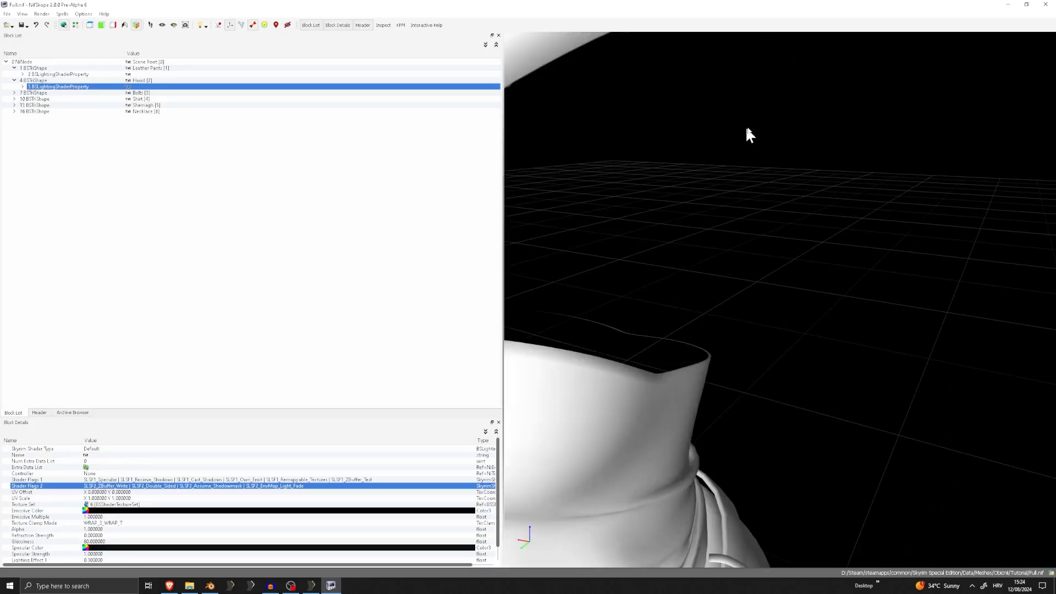
scroll(752, 127, down, 5)
Enable SLSF1_Environment_Mapping in Shader Flags 1 of the Belts' BSLightingShaderProperty
click(70, 93)
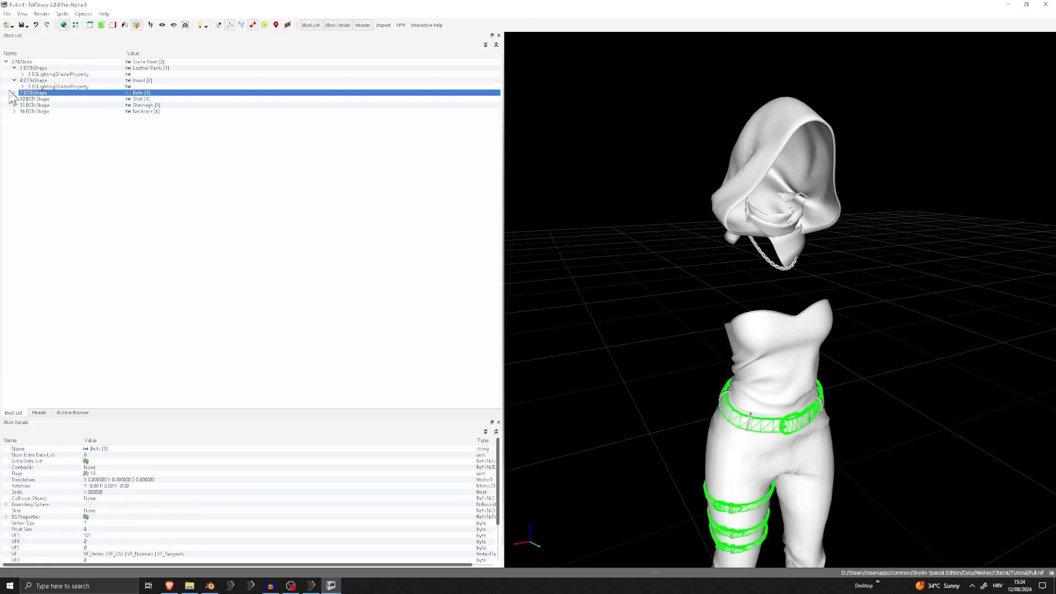
click(11, 13)
click(20, 87)
click(15, 92)
scroll(711, 391, up, 6)
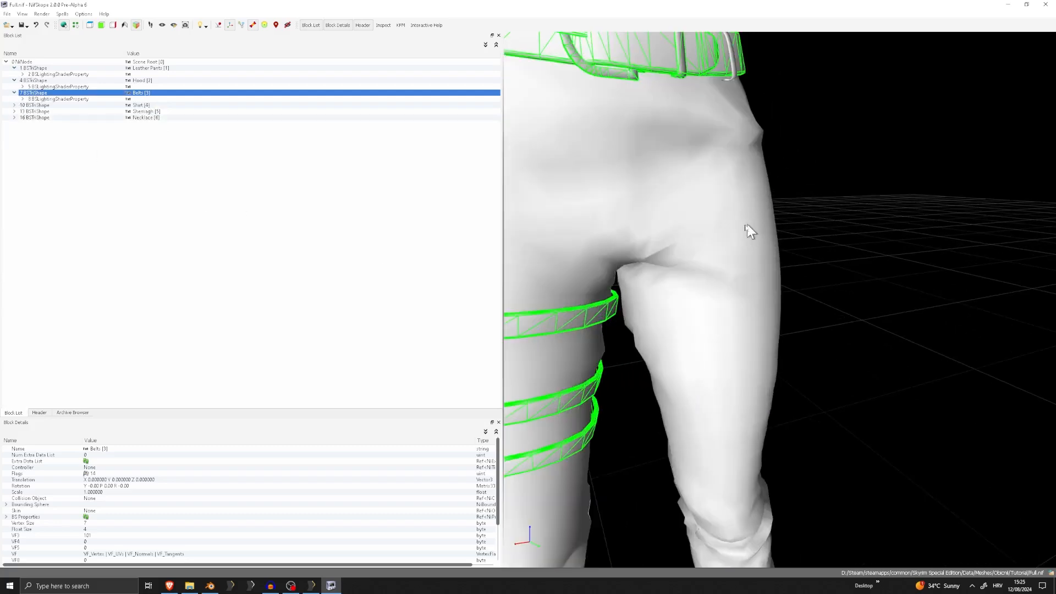
scroll(664, 137, down, 3)
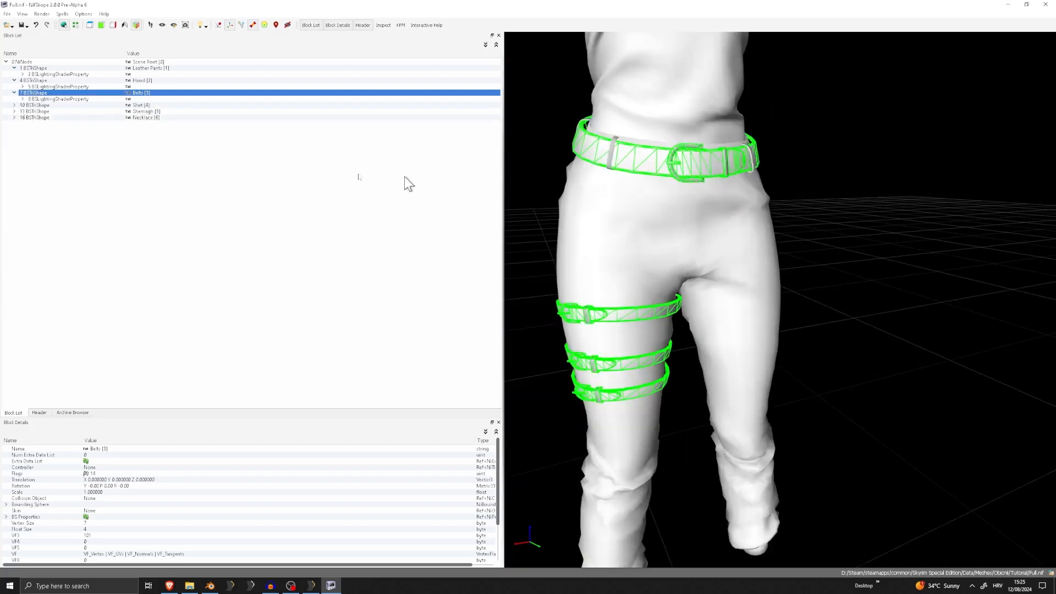
click(48, 99)
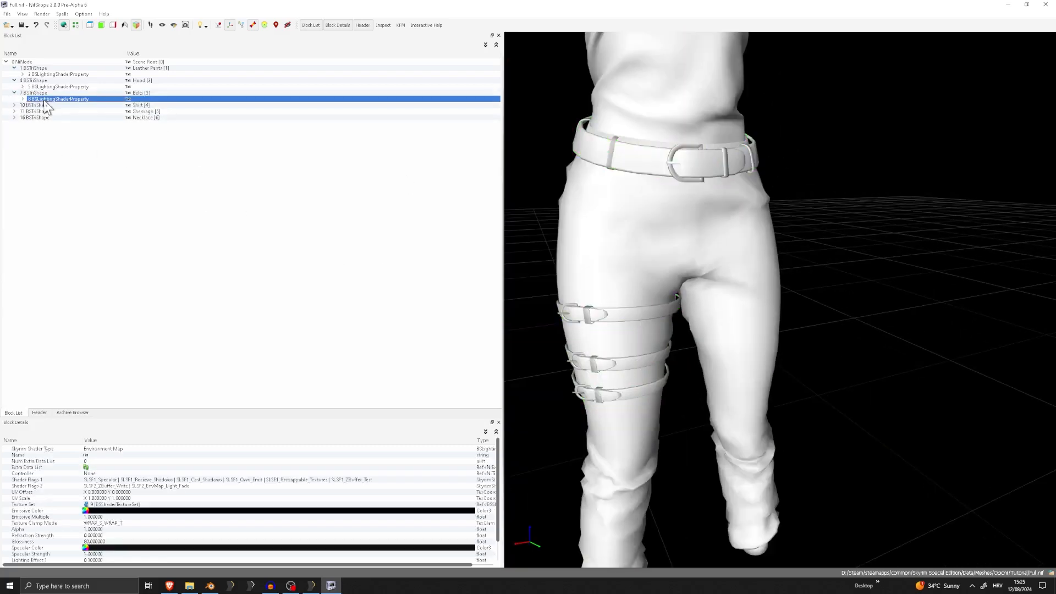
double_click(473, 480)
click(471, 479)
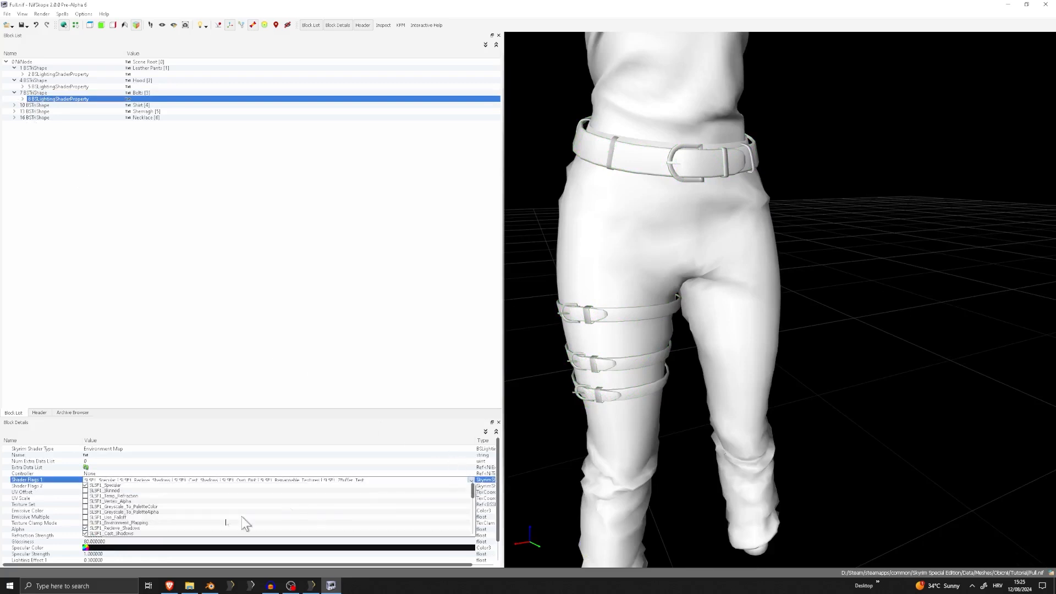
click(131, 523)
click(248, 384)
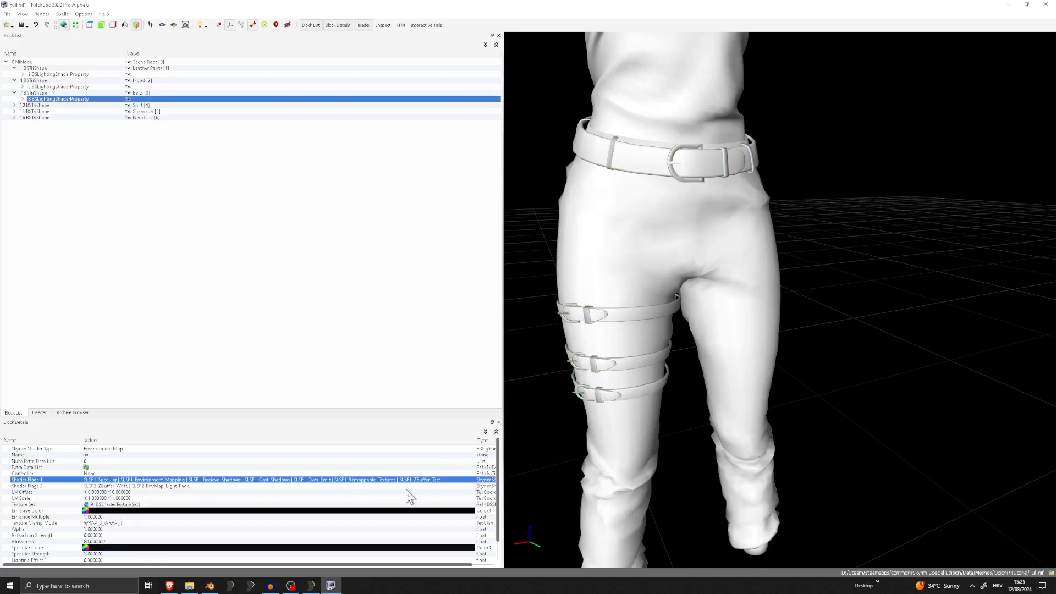
Enable SLSF2_Double_Sided and SLSF2_Assume_Shadowmask in Shader Flags 2 of the Belts' BSLightingShaderProperty
click(473, 486)
click(473, 486)
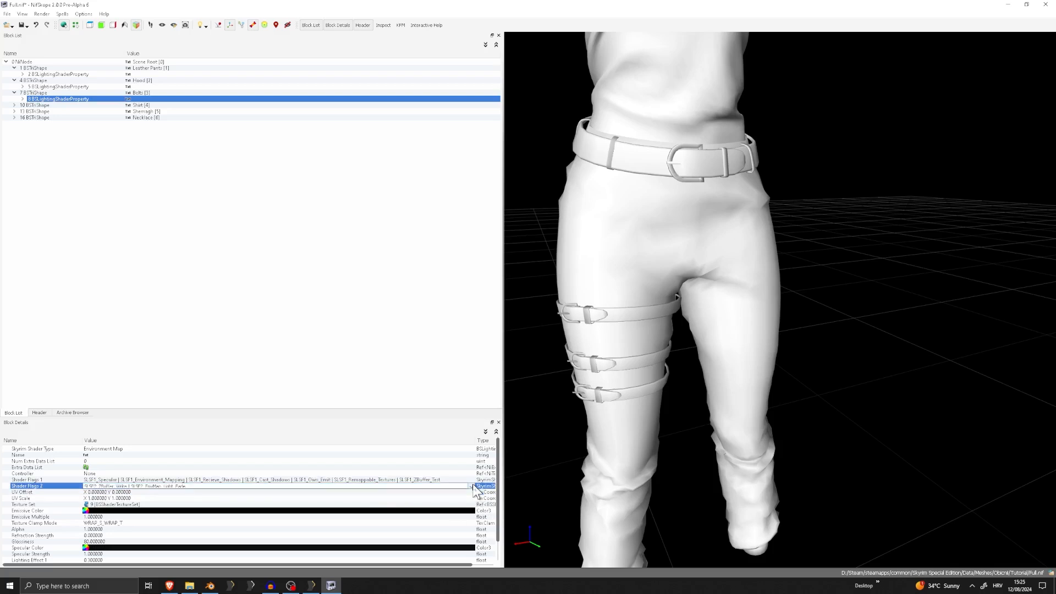
click(471, 486)
click(142, 530)
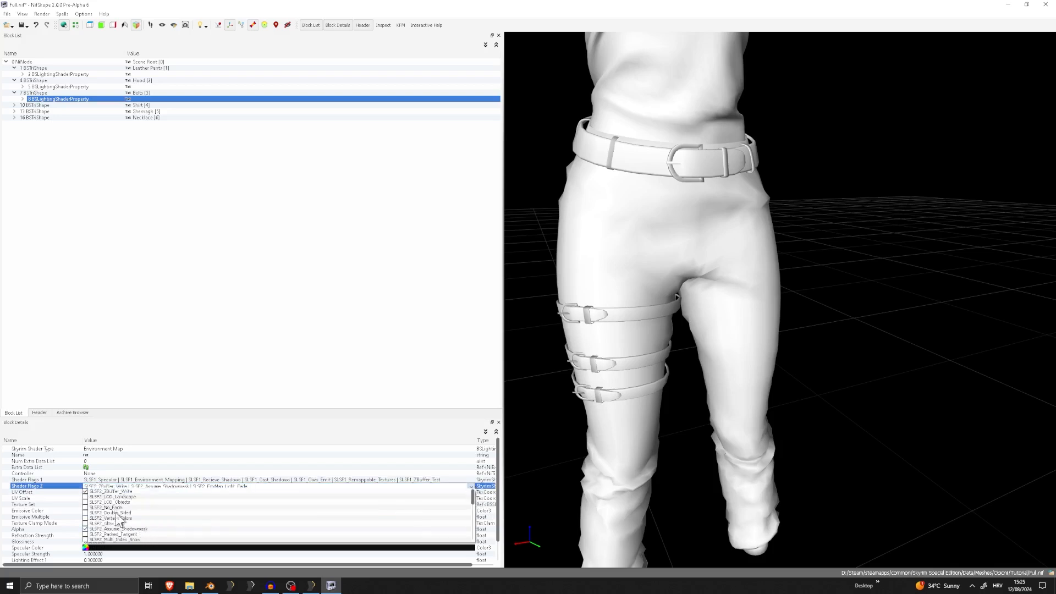
click(117, 513)
click(253, 297)
Save the Belts shader changes to Full.nif and inspect the waist belt and leg straps
click(10, 13)
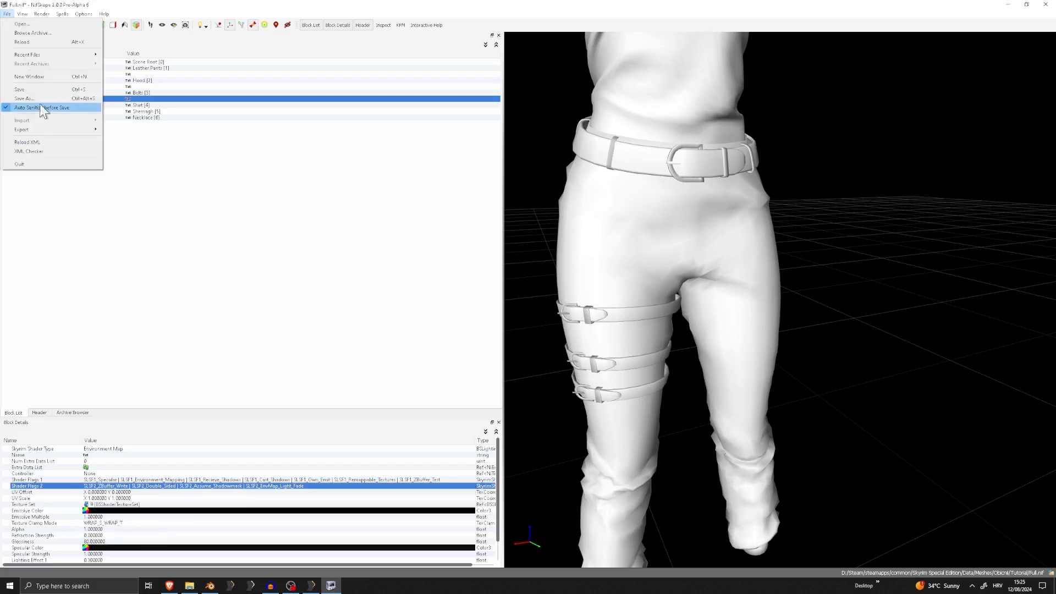
click(25, 89)
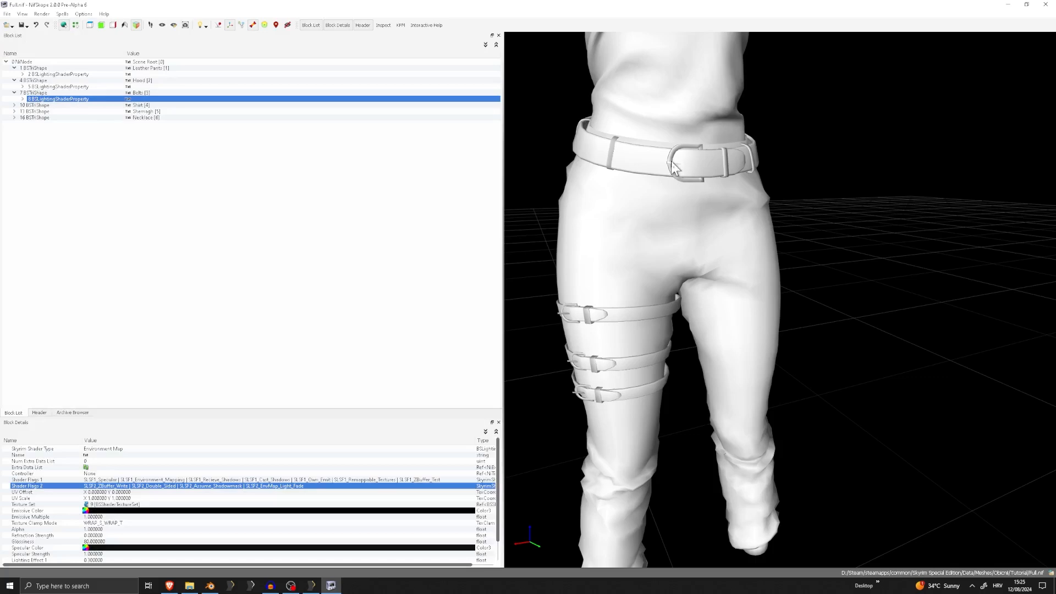
scroll(673, 167, up, 5)
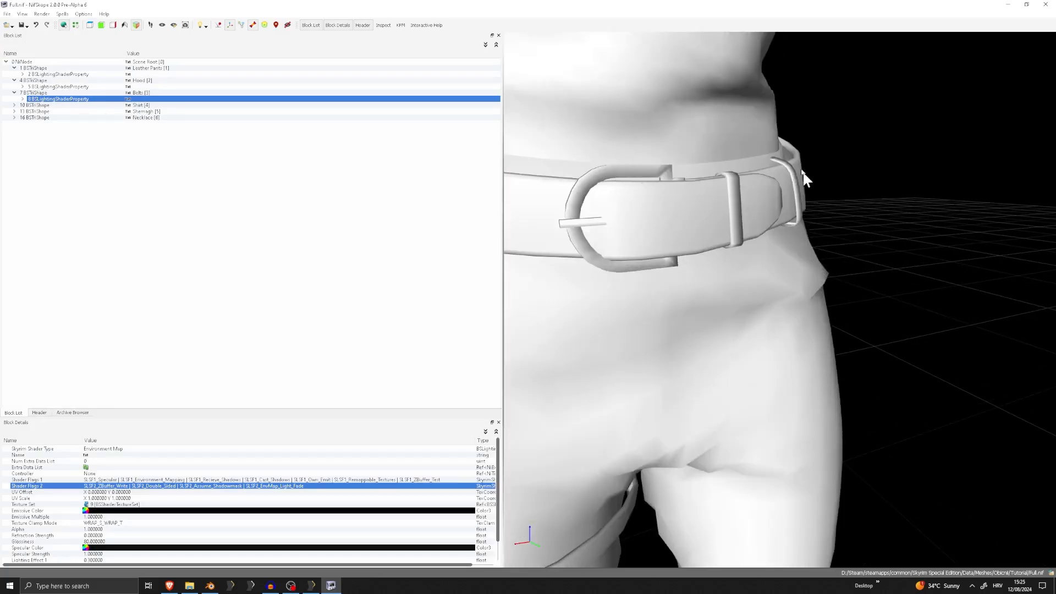
scroll(787, 165, down, 6)
middle_drag(708, 288, 767, 131)
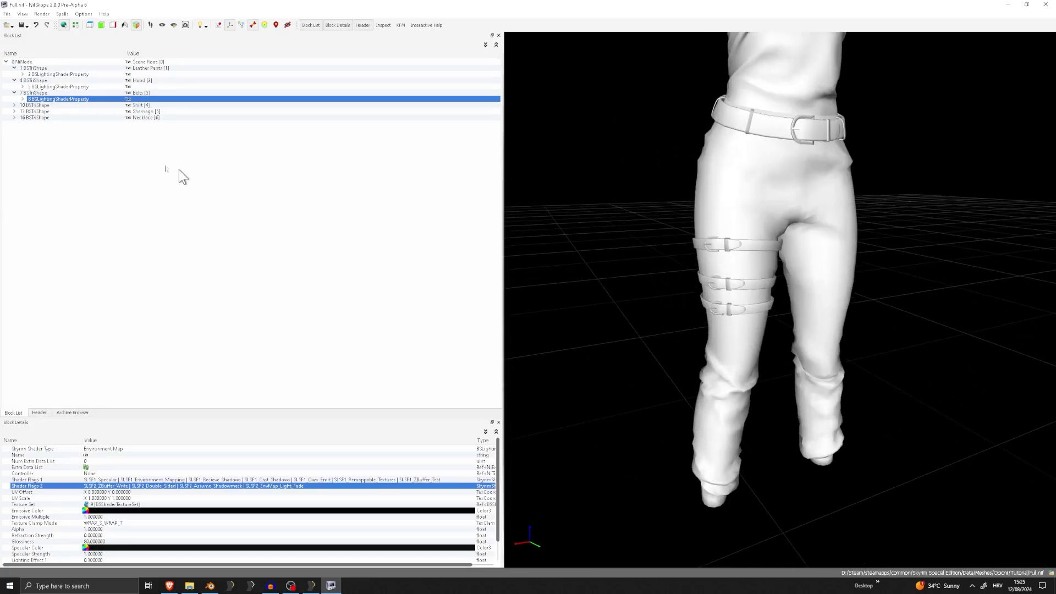
Expand the Shirt shape, select its BSLightingShaderProperty and save Full.nif again
click(150, 105)
click(23, 99)
click(13, 105)
click(44, 111)
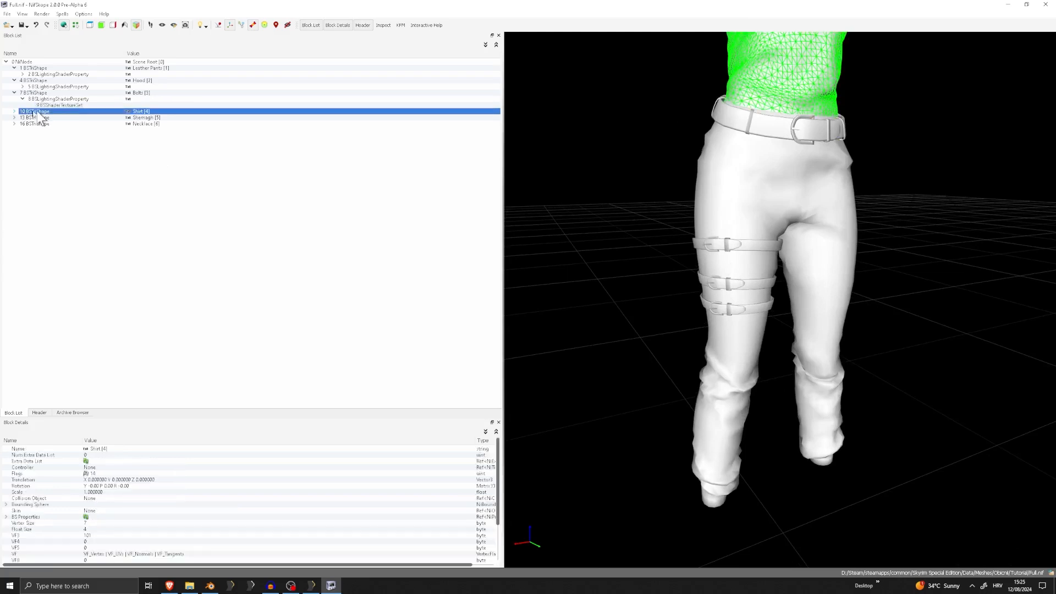
click(15, 112)
click(51, 118)
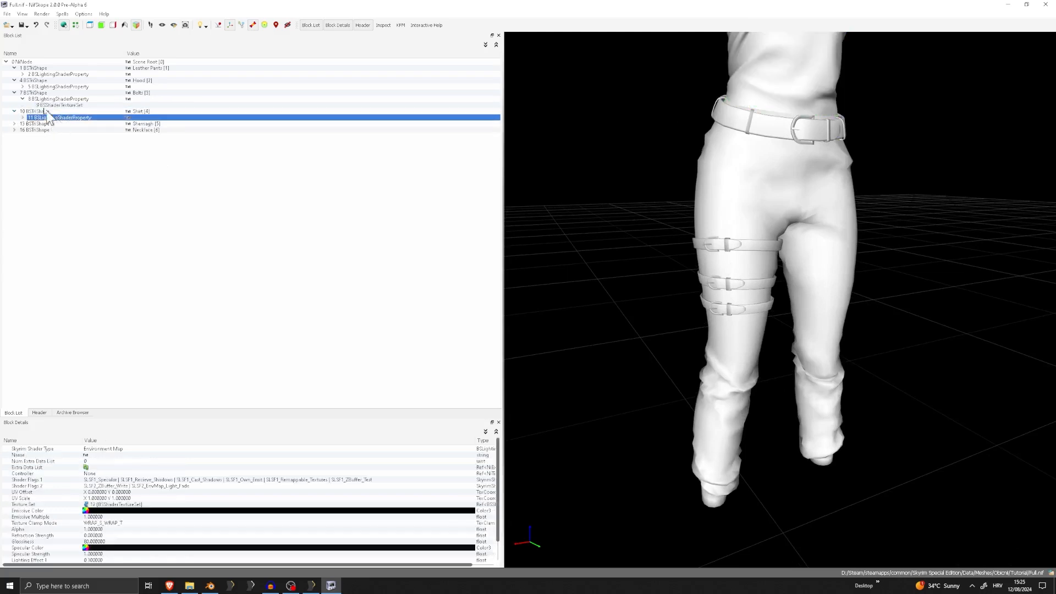
click(7, 14)
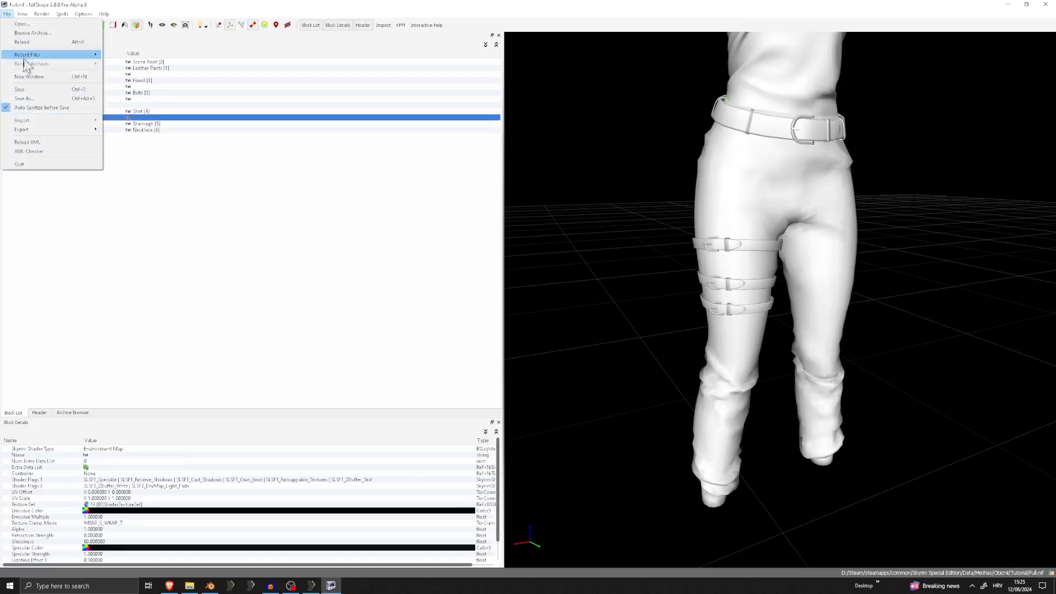
click(32, 91)
click(23, 117)
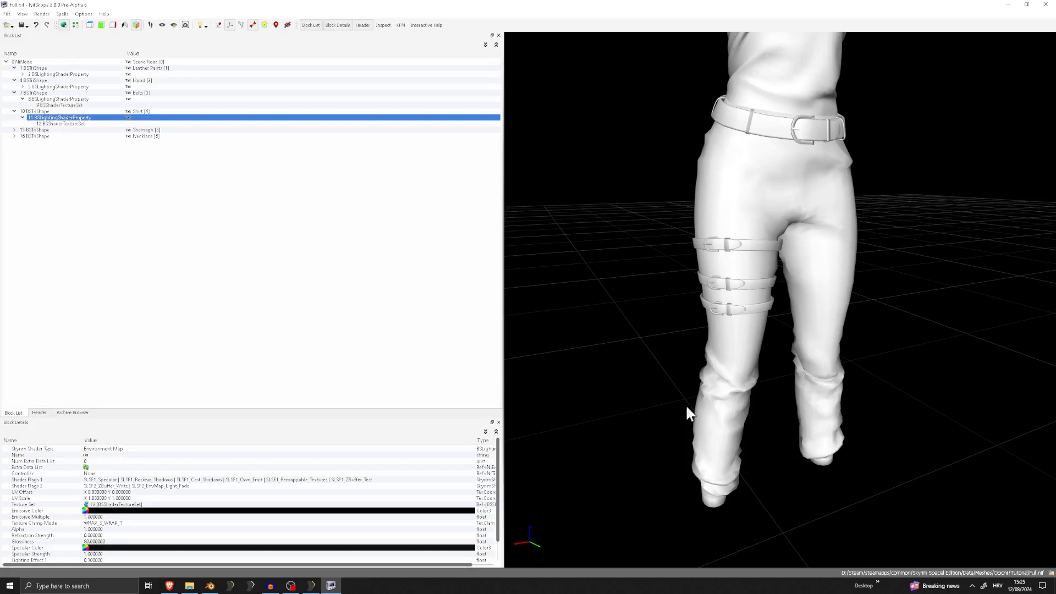
Enable SLSF1_Environment_Mapping in Shader Flags 1 of the Shirt's BSLightingShaderProperty
scroll(686, 408, down, 3)
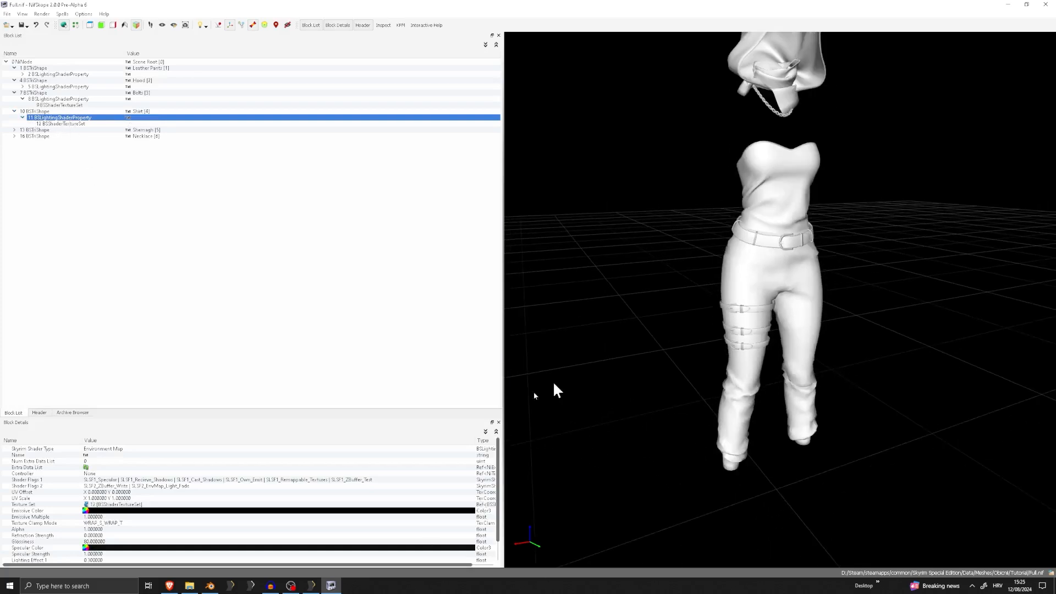
click(469, 480)
click(470, 479)
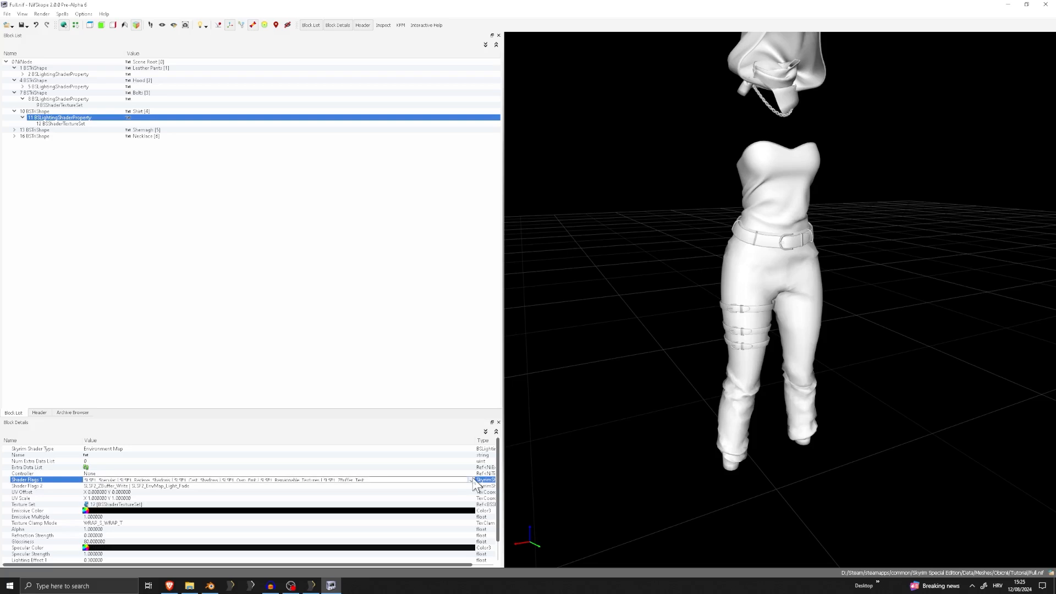
click(470, 480)
click(136, 523)
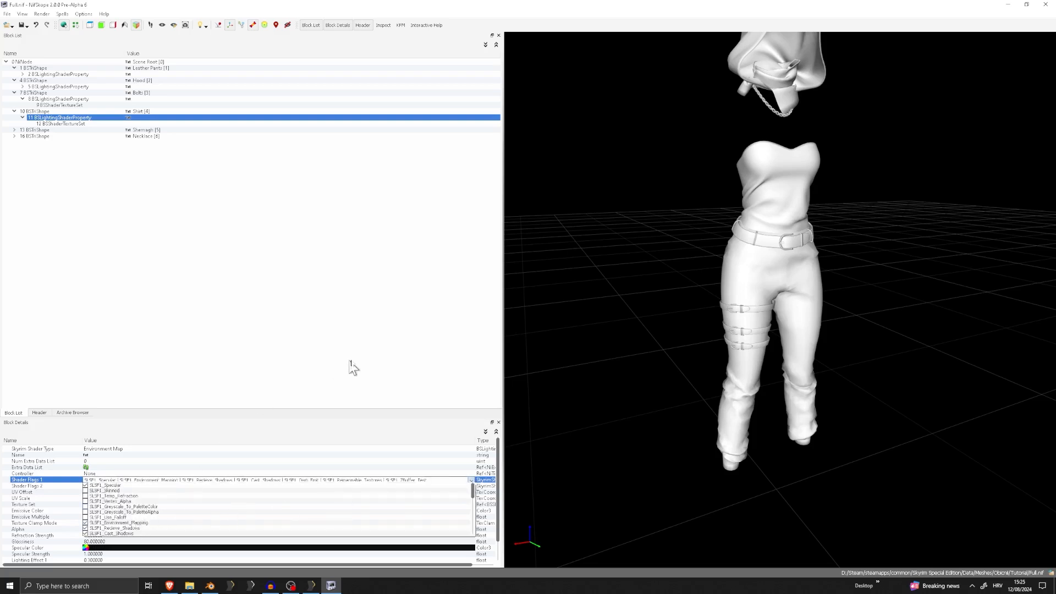
click(349, 367)
Enable SLSF2_Double_Sided and SLSF2_Assume_Shadowmask in Shader Flags 2 of the Shirt's shader property and save Full.nif
click(471, 486)
click(471, 486)
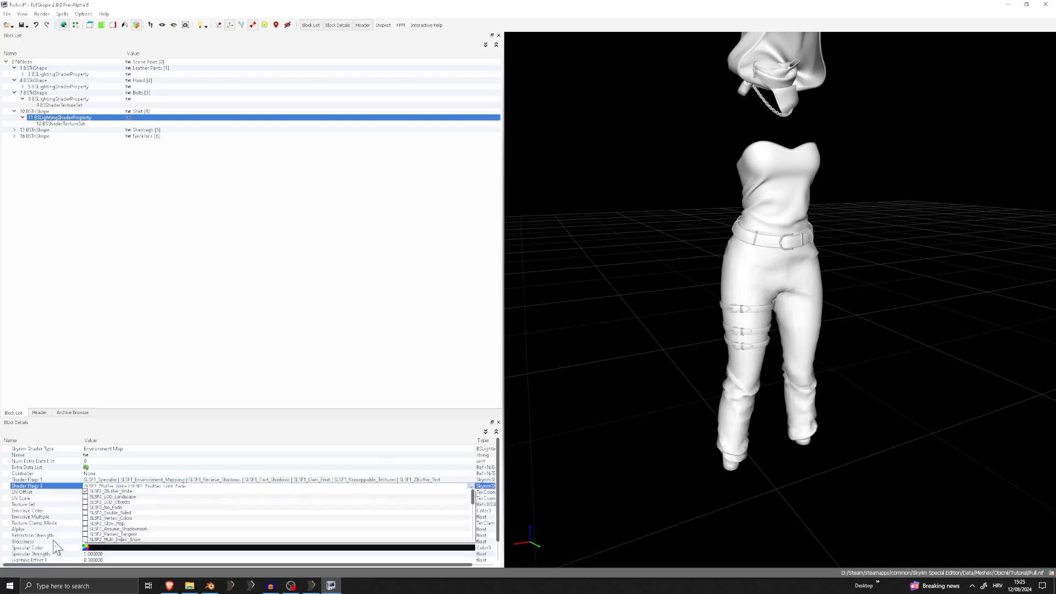
click(121, 528)
click(152, 512)
click(267, 346)
click(8, 14)
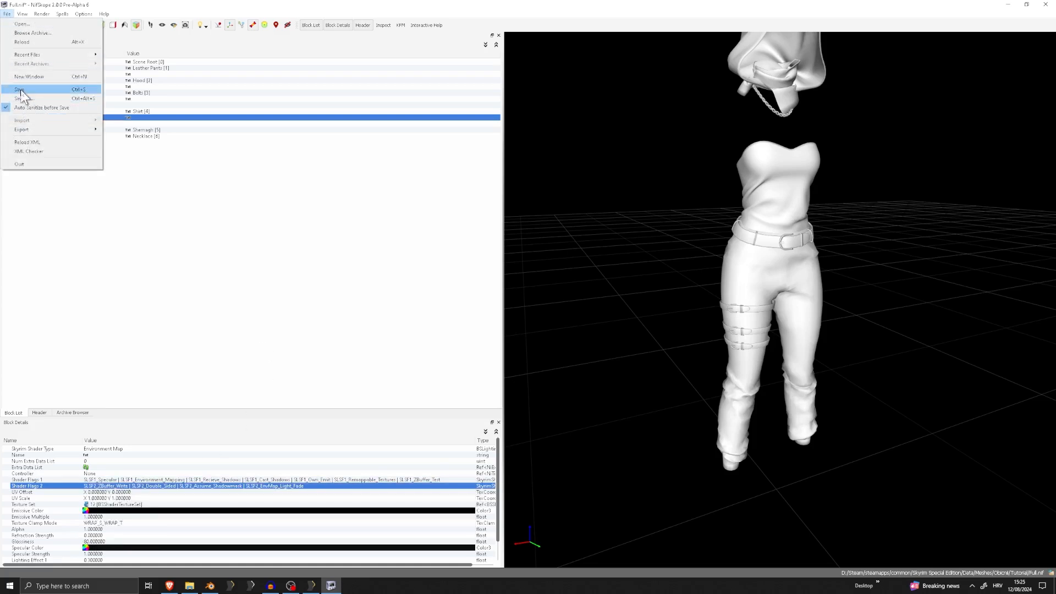
Enable SLSF1_Environment_Mapping in Shader Flags 1 of the Shemagh's BSLightingShaderProperty
click(125, 137)
click(74, 130)
click(14, 129)
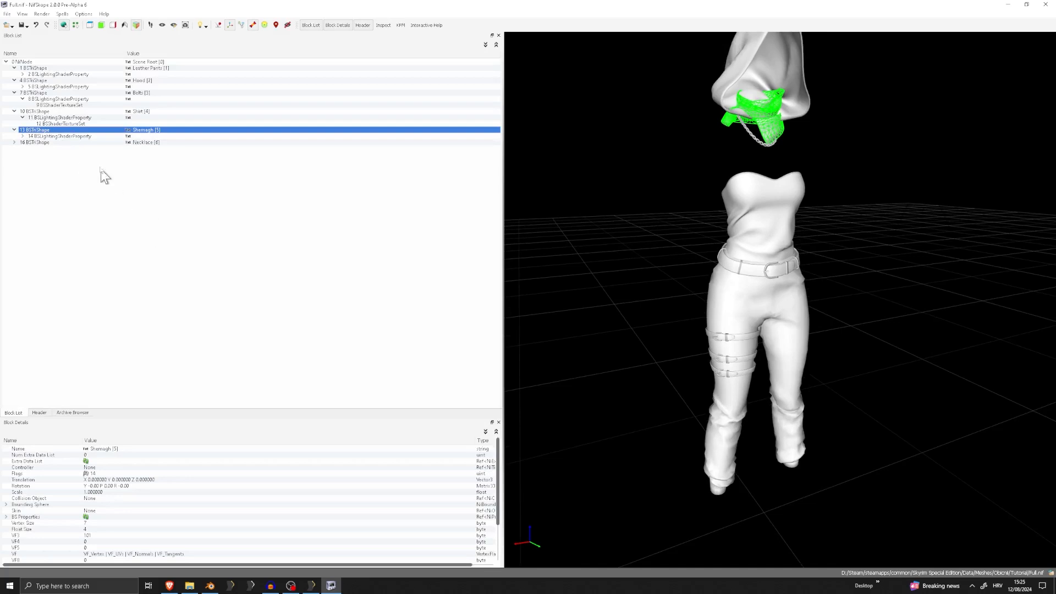
click(83, 137)
click(475, 480)
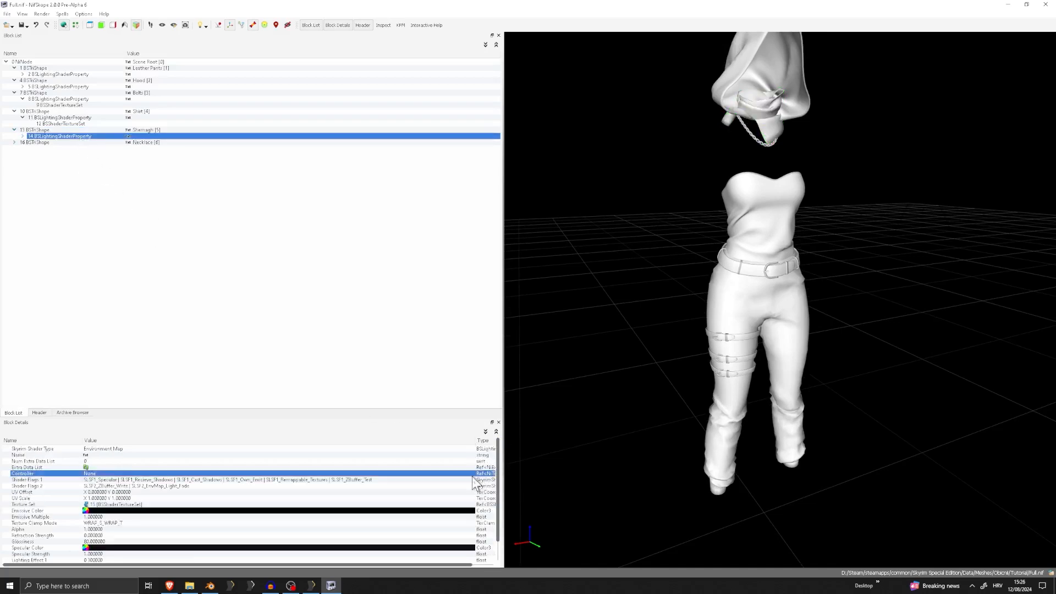
click(475, 482)
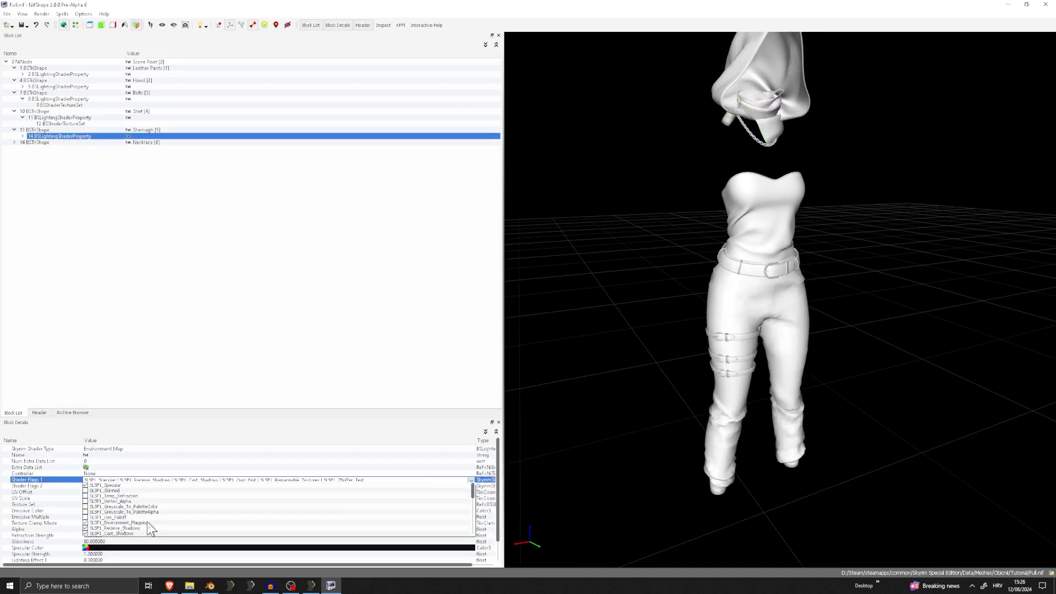
click(147, 521)
Enable SLSF2_Double_Sided and SLSF2_Assume_Shadowmask in Shader Flags 2 of the Shemagh's shader property and save Full.nif
click(476, 486)
click(476, 487)
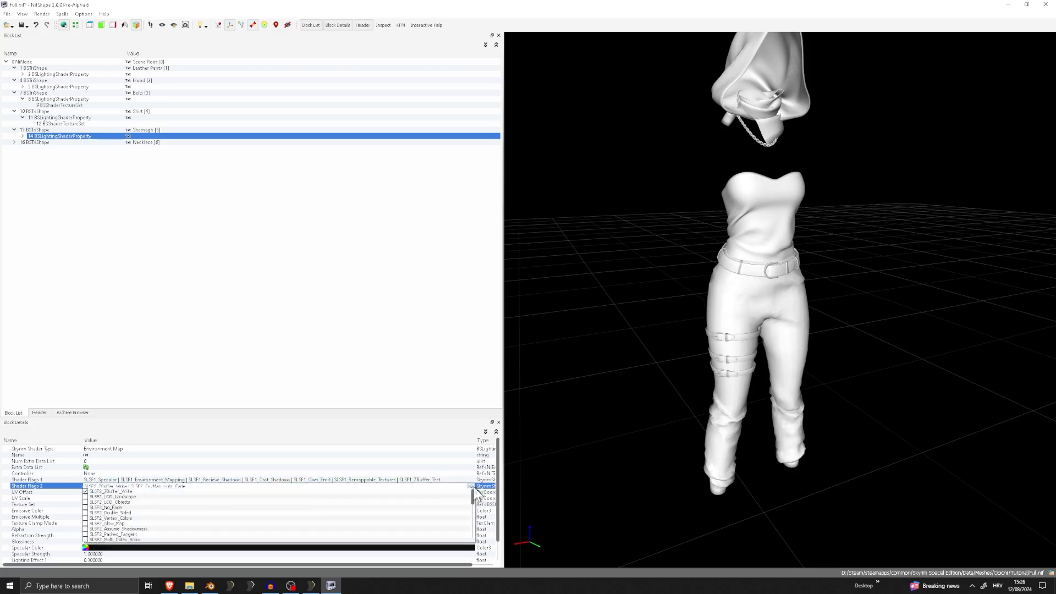
click(132, 529)
click(181, 314)
click(17, 25)
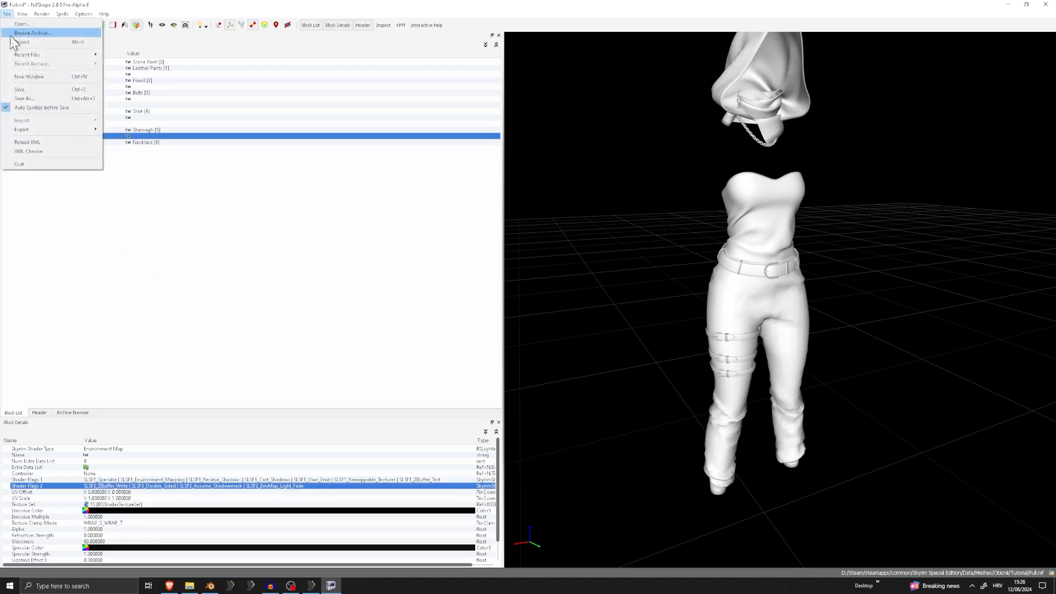
click(25, 88)
Enable SLSF1_Environment_Mapping in Shader Flags 1 of the Necklace's BSLightingShaderProperty
click(15, 142)
click(15, 143)
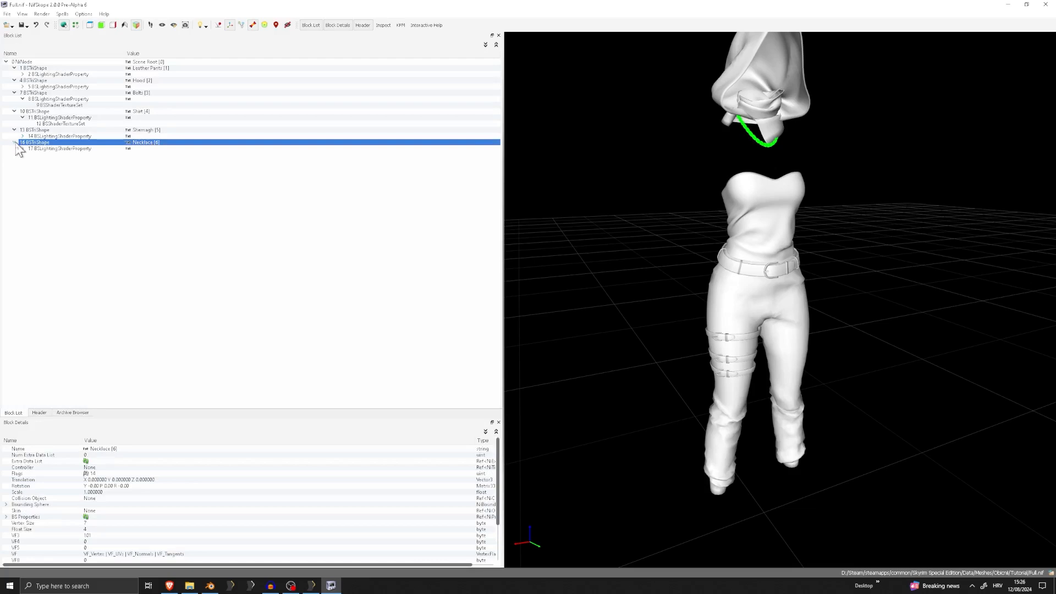
click(87, 150)
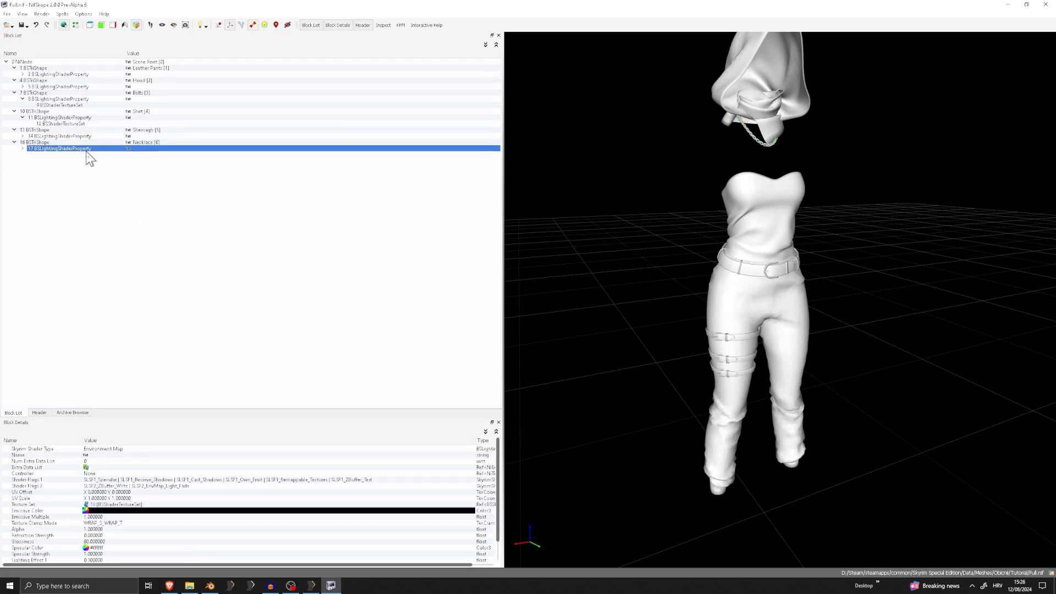
double_click(473, 480)
click(472, 480)
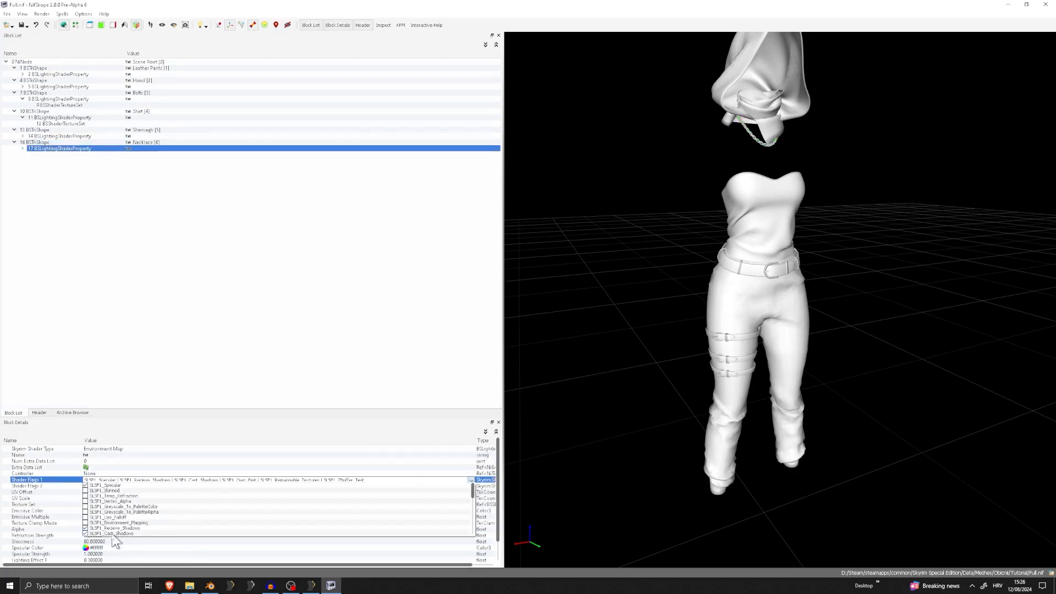
click(110, 522)
click(148, 471)
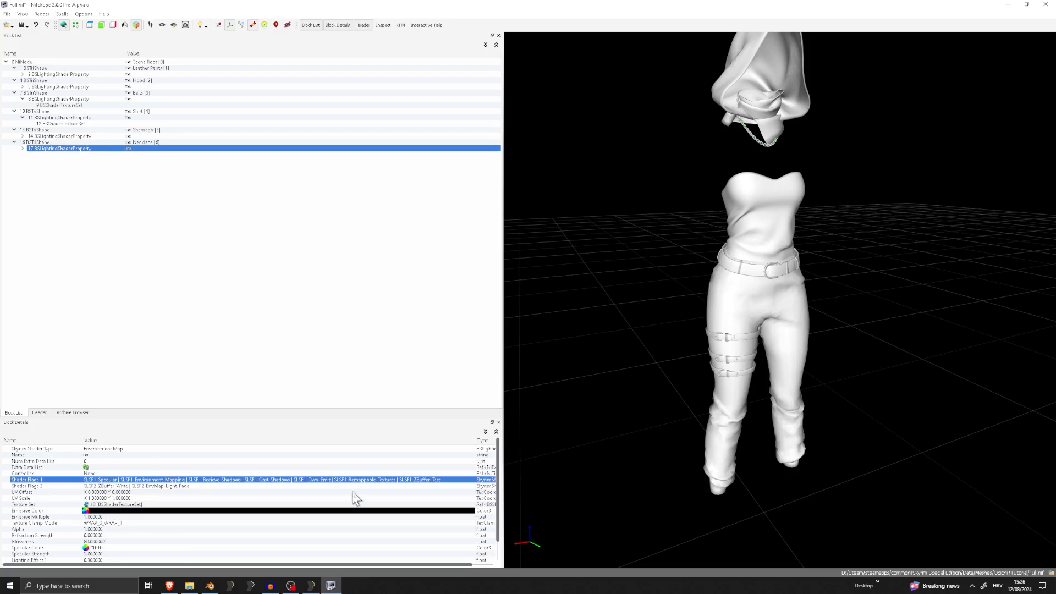
Enable SLSF2_Assume_Shadowmask in Shader Flags 2 of the Necklace's BSLightingShaderProperty
double_click(467, 486)
click(470, 486)
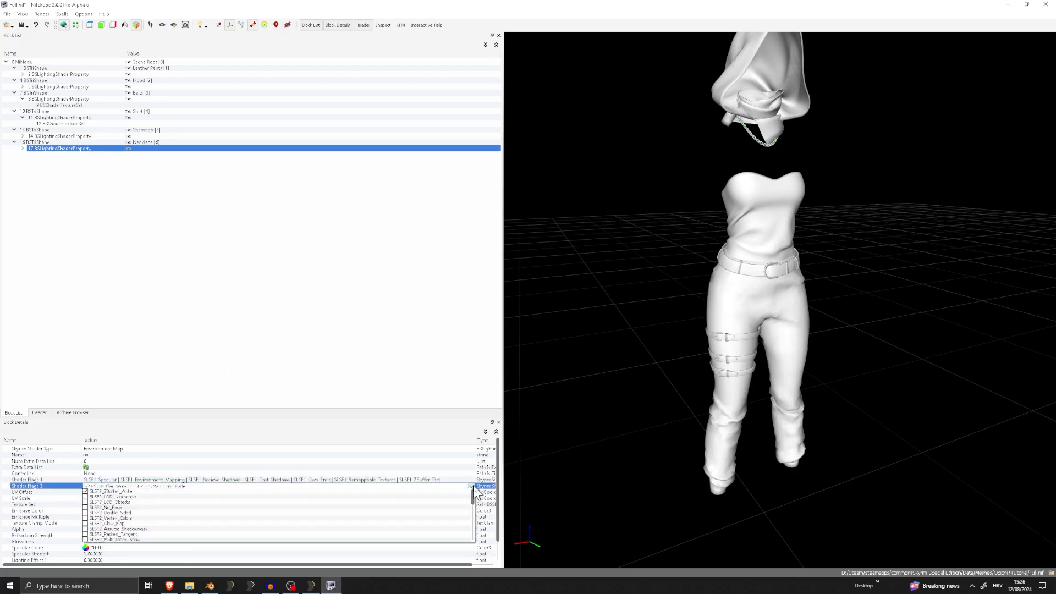
click(138, 529)
click(385, 290)
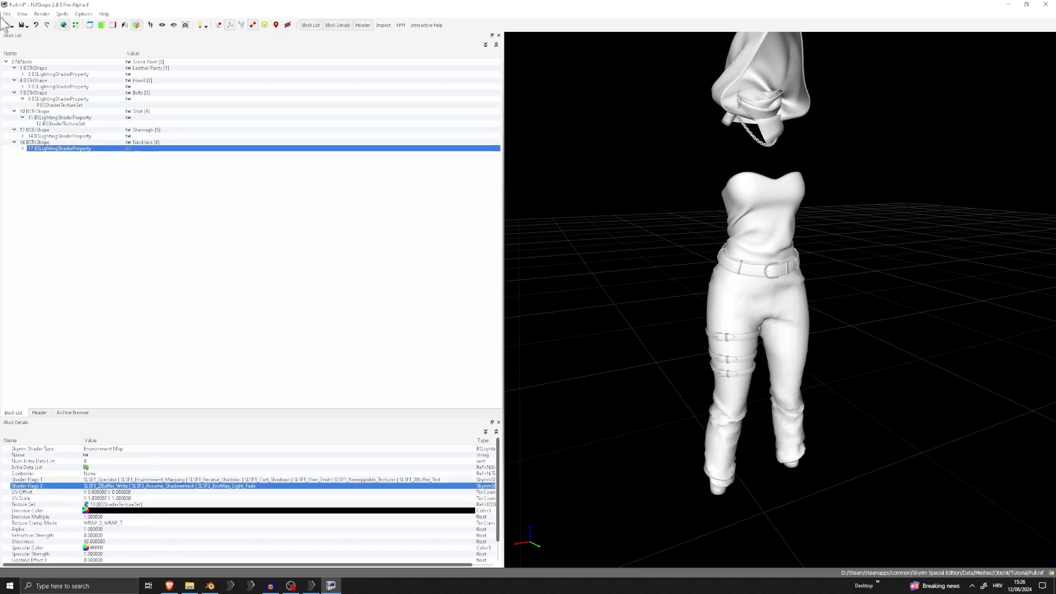
Save the Necklace shader changes to Full.nif and look over the whole outfit
click(7, 14)
click(23, 90)
scroll(755, 172, up, 4)
scroll(755, 171, down, 5)
mouse_move(837, 228)
right_down()
mouse_move(725, 224)
mouse_move(849, 224)
right_up()
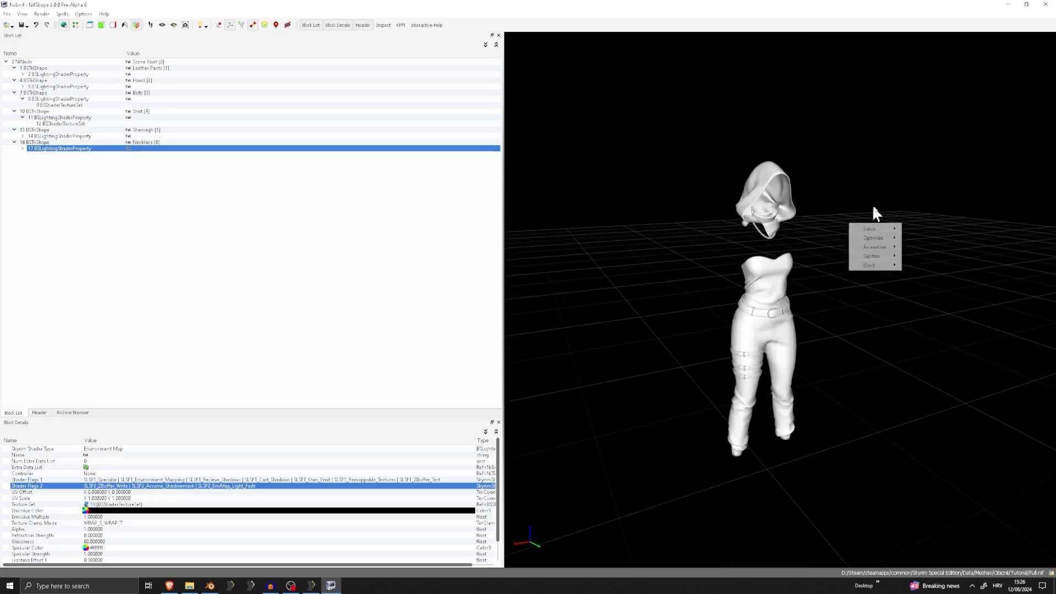
drag(872, 207, 818, 198)
Save Full.nif once more, and close NifSkope and the Tutorial folder window
click(7, 14)
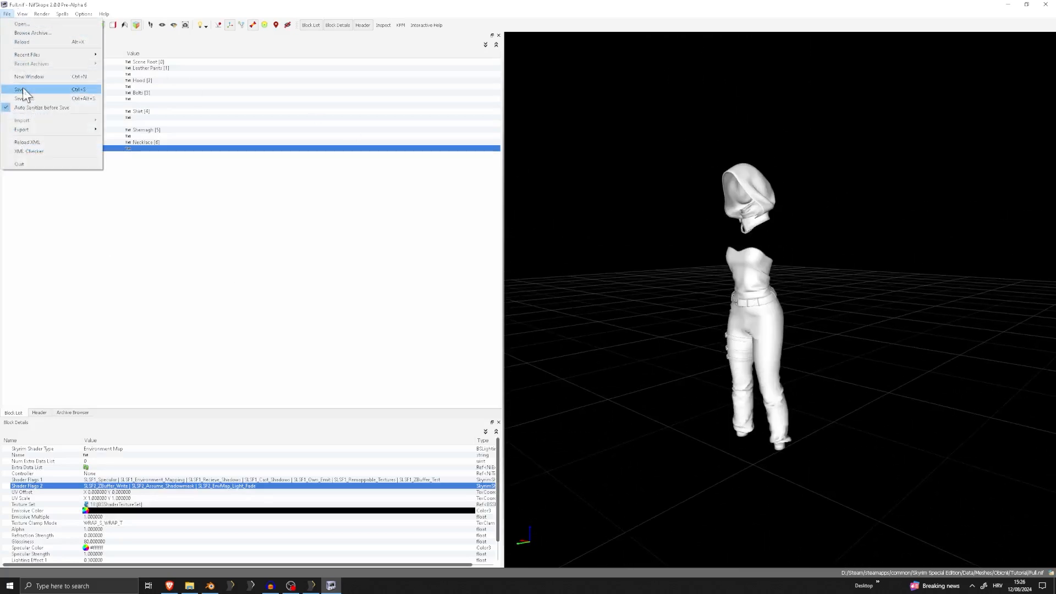
click(23, 90)
click(8, 14)
click(24, 90)
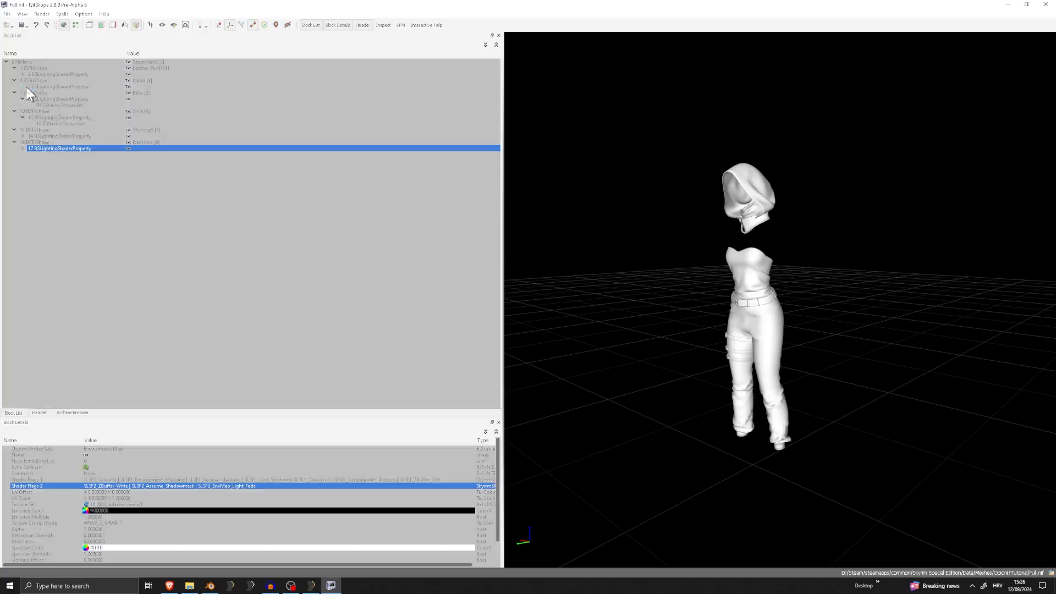
click(1045, 5)
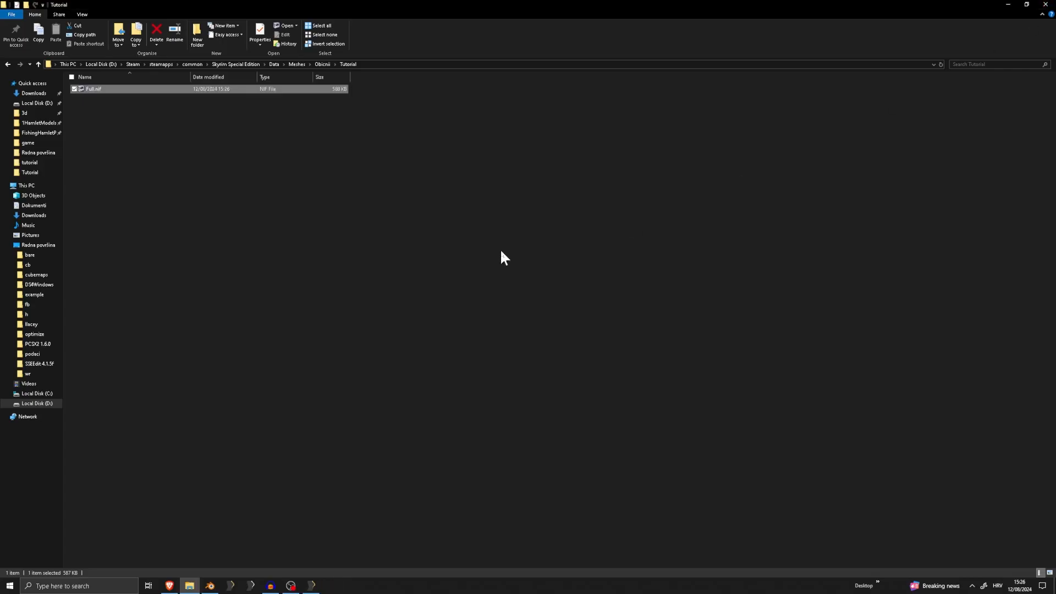
click(1046, 5)
Switch to File Explorer and open the Radna površina folder
click(319, 586)
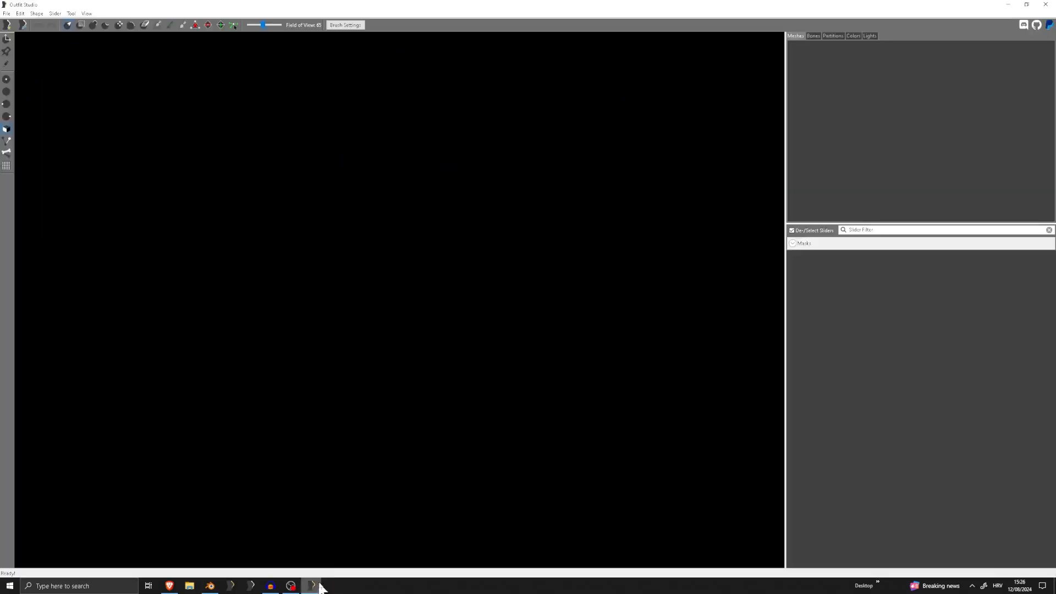
click(189, 586)
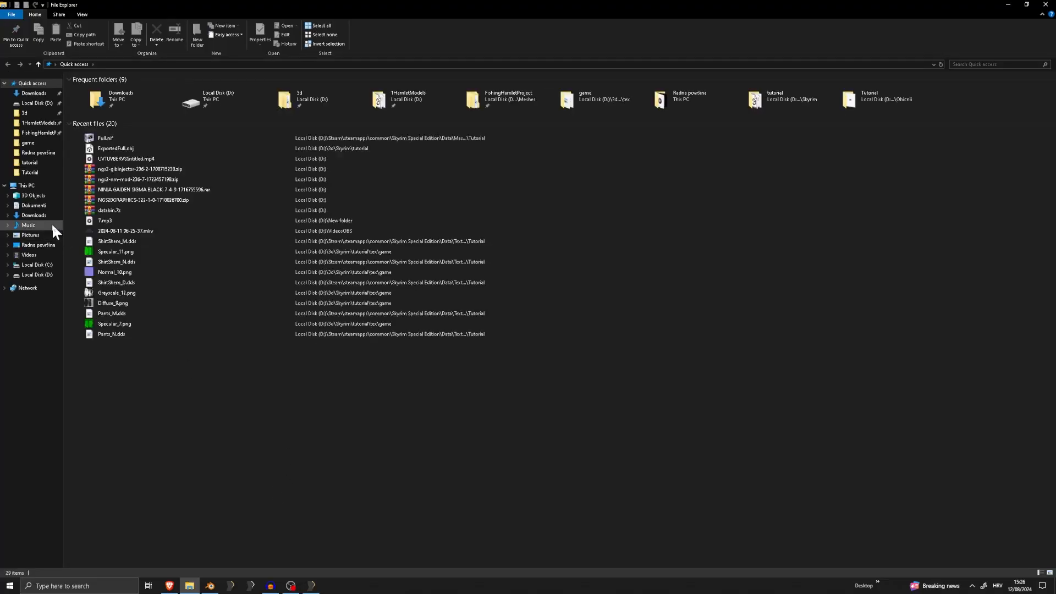
click(36, 245)
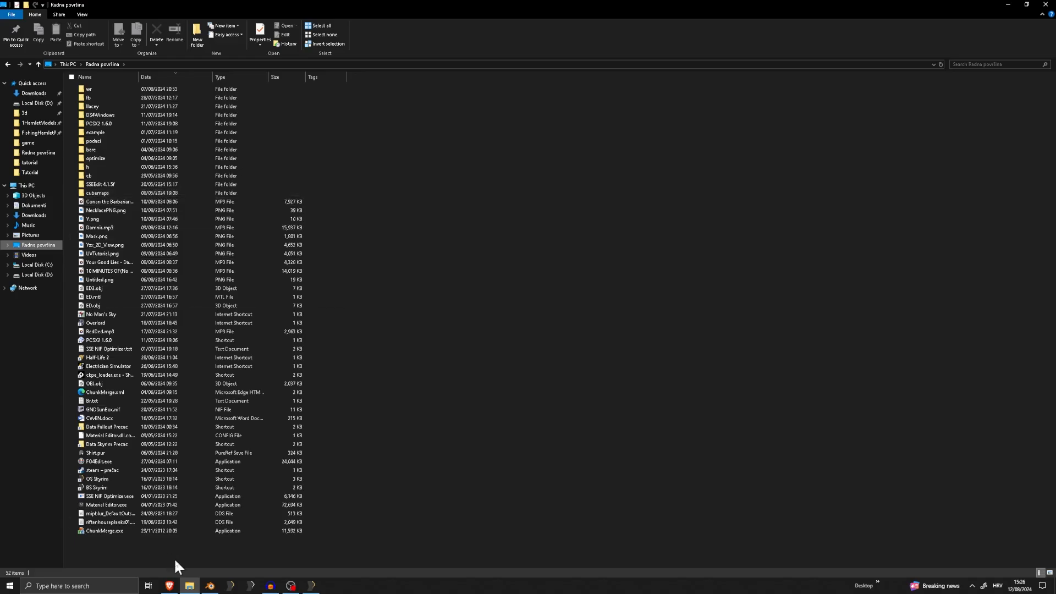
Switch to Blender and add an Ico Sphere, scaled up until it encloses the whole outfit
click(210, 585)
scroll(454, 323, down, 3)
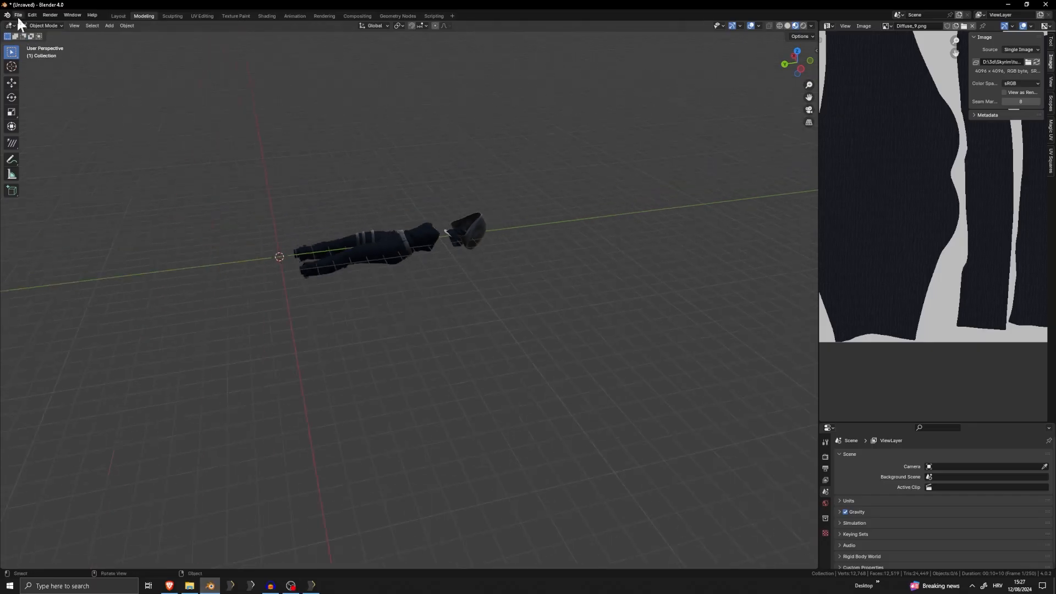
key(shift+a)
mouse_move(433, 352)
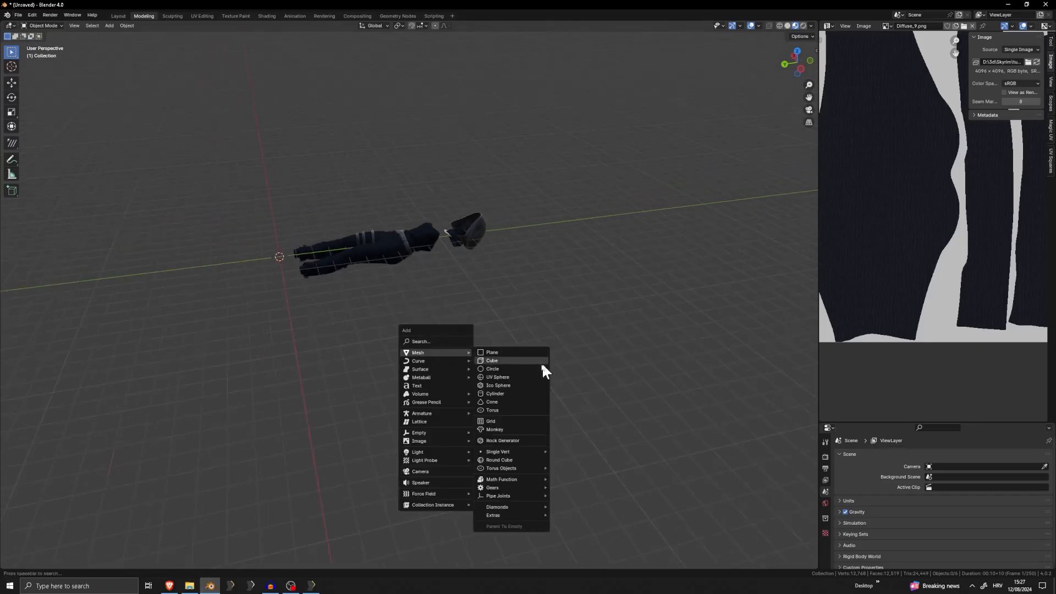
click(493, 385)
key(s)
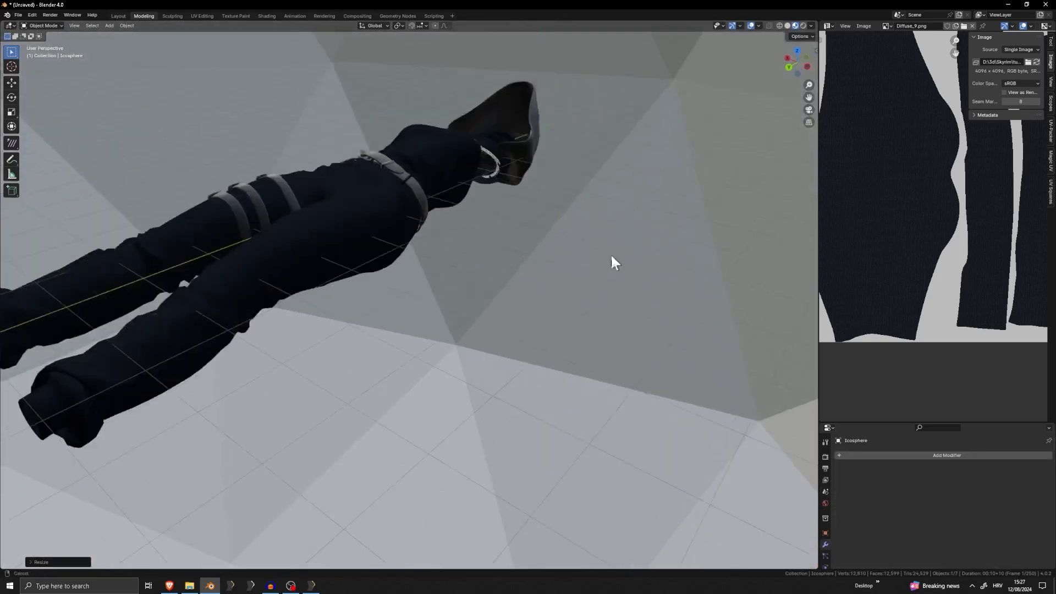
middle_drag(611, 263, 464, 138)
click(457, 273)
middle_drag(503, 79, 688, 123)
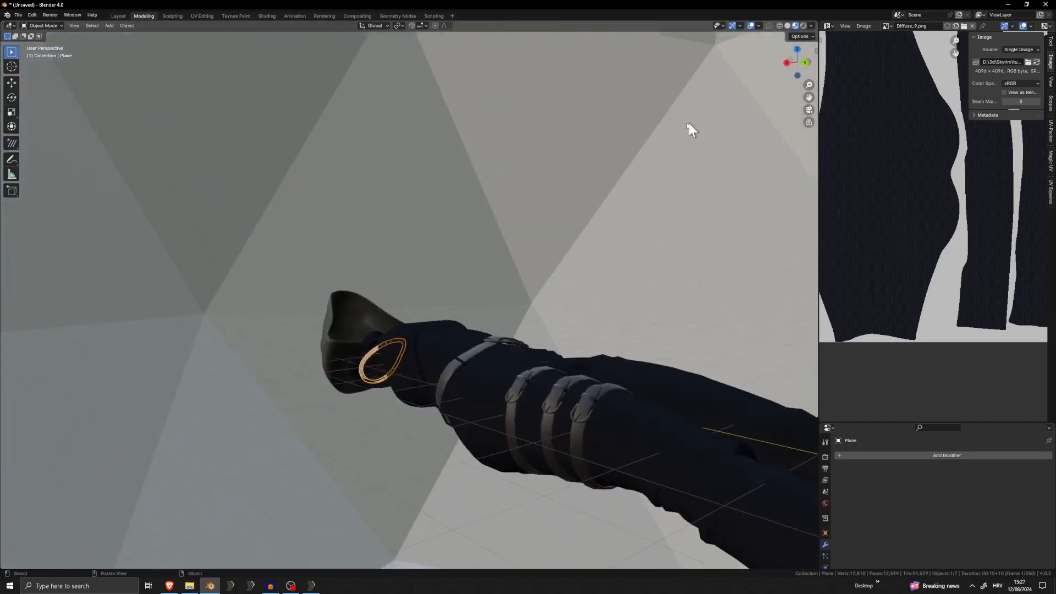
middle_drag(604, 114, 597, 117)
scroll(554, 217, down, 3)
middle_drag(554, 217, 511, 215)
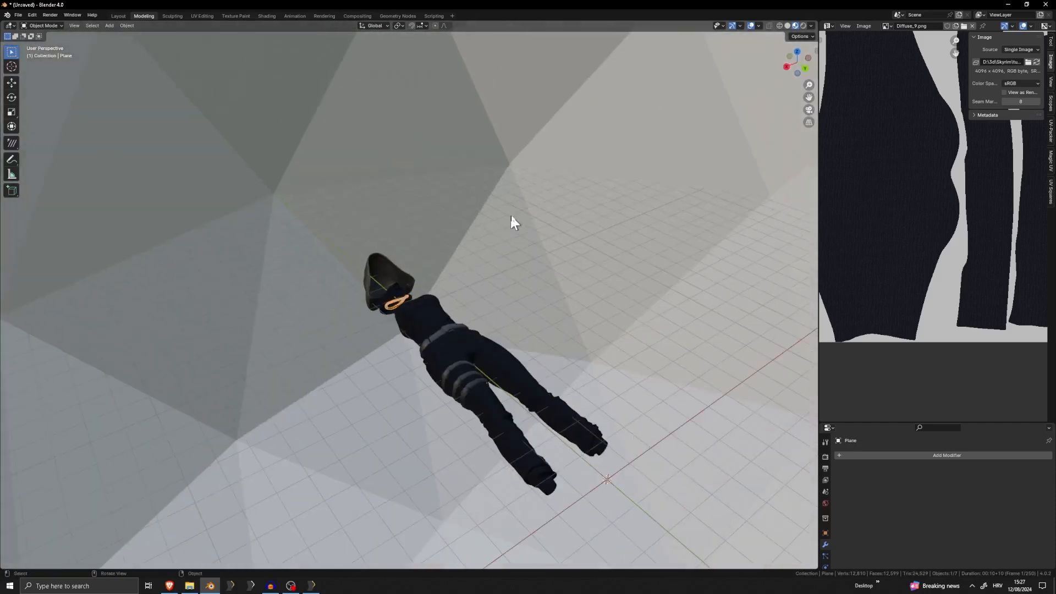
Delete the large Ico Sphere surrounding the outfit
scroll(517, 204, down, 4)
click(521, 191)
key(x)
click(545, 190)
scroll(495, 264, up, 8)
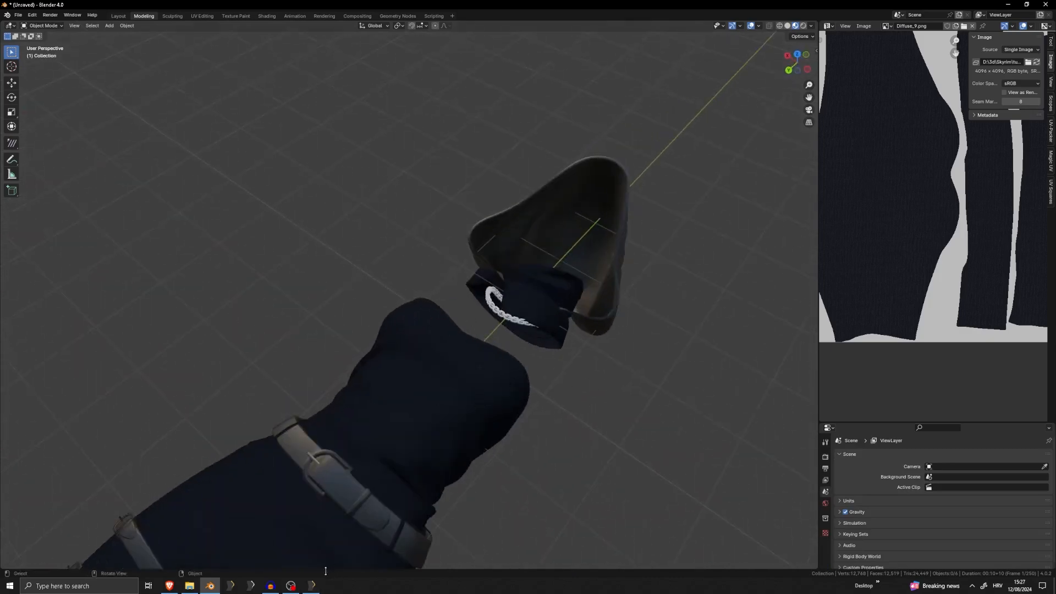
Switch to File Explorer and copy chitin_e_ebony.dds and steel_e.dds from the cubemaps folder
click(189, 585)
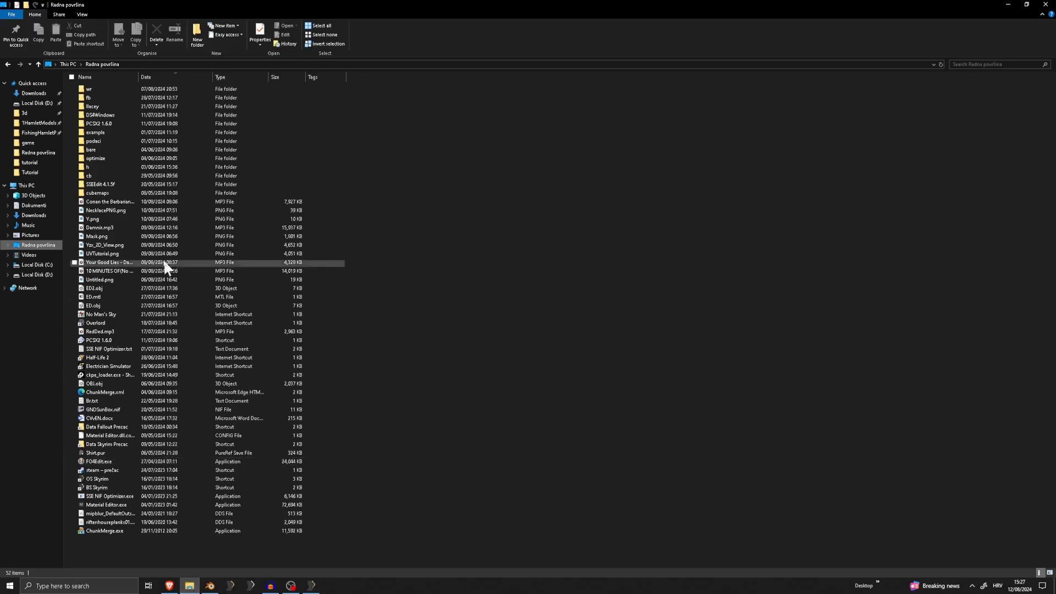
double_click(114, 193)
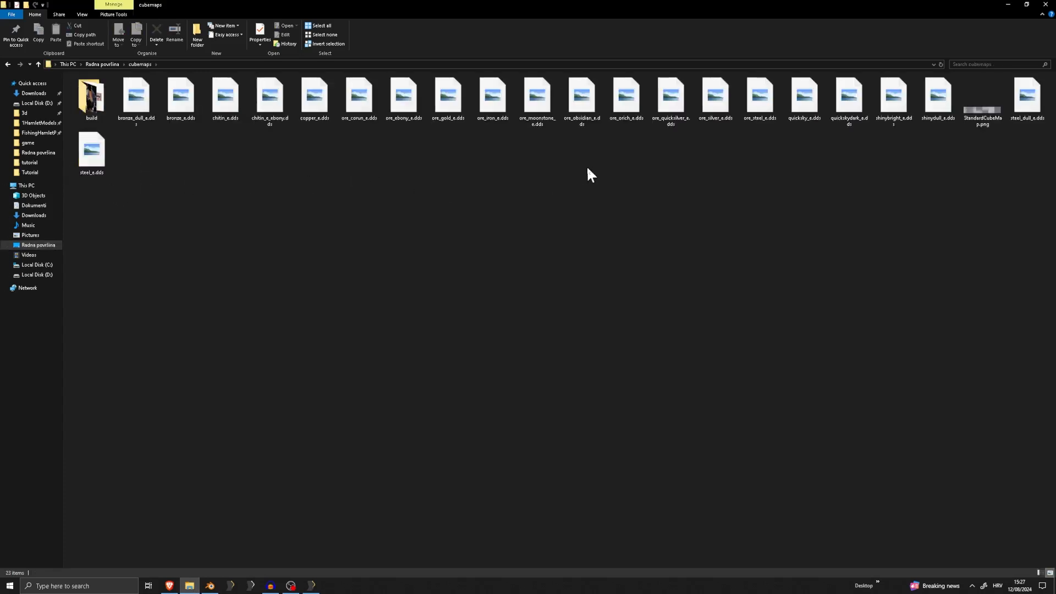
click(451, 116)
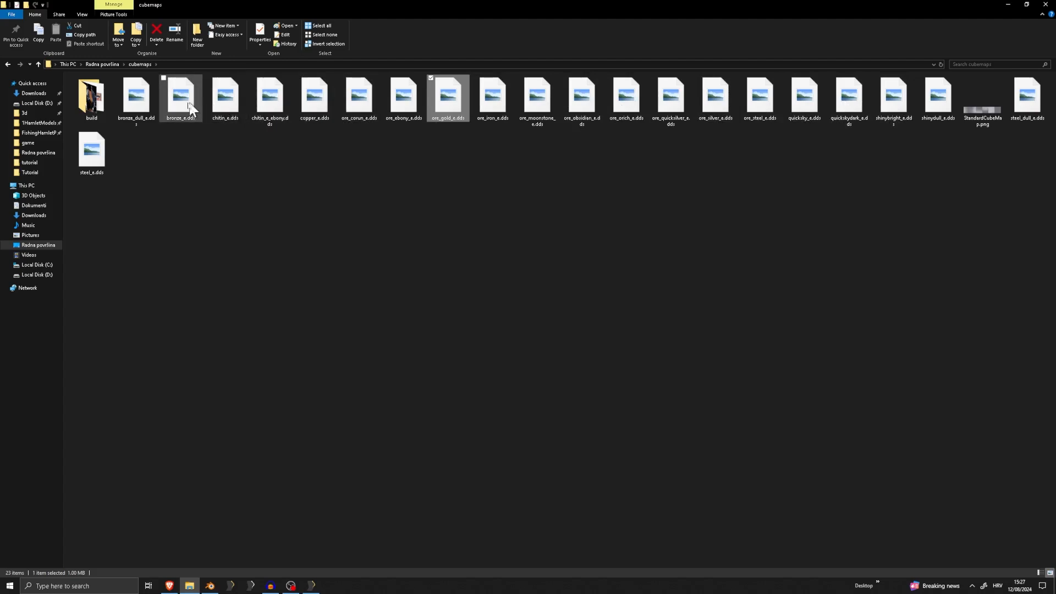
click(107, 144)
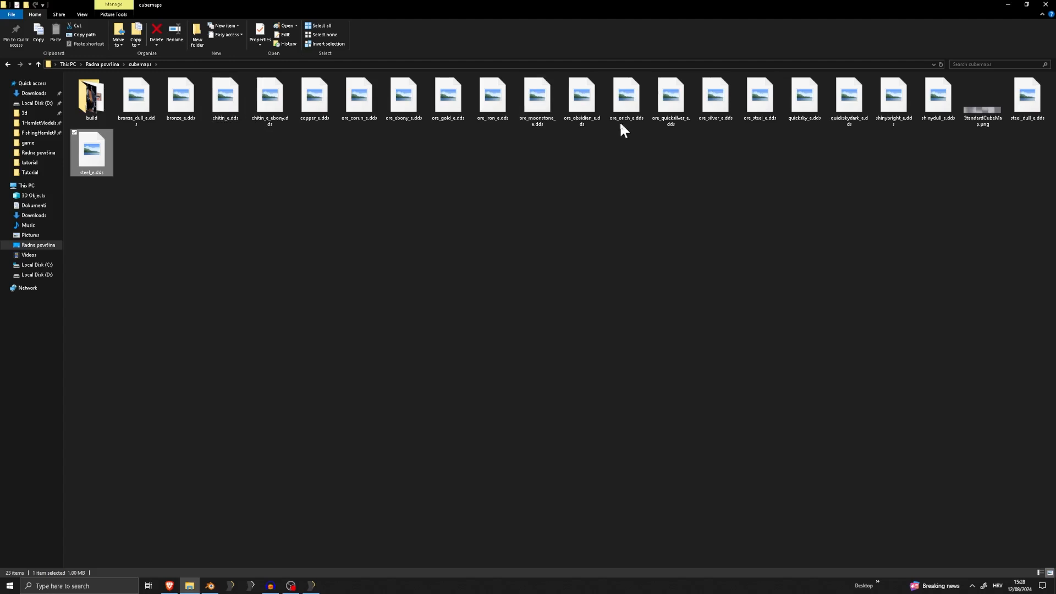
ctrl+click(404, 106)
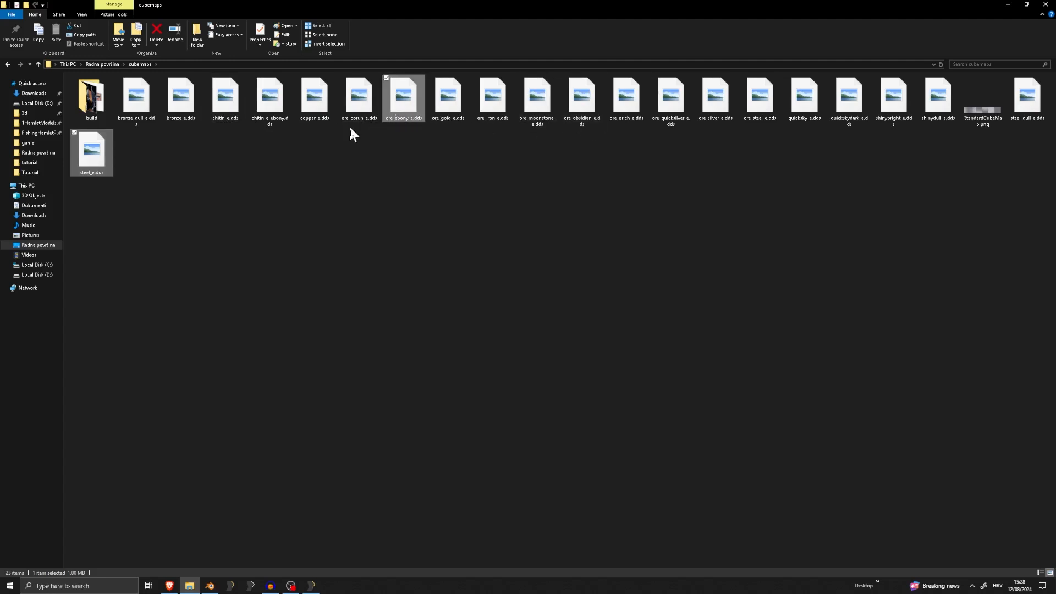
right_click(404, 106)
ctrl+click(414, 100)
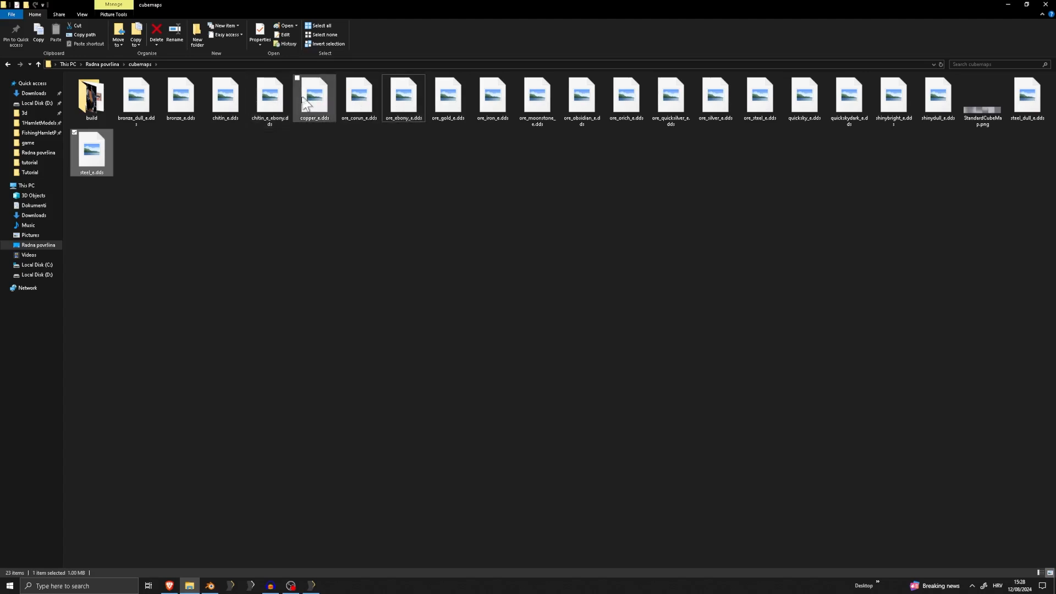
ctrl+click(282, 99)
right_click(258, 99)
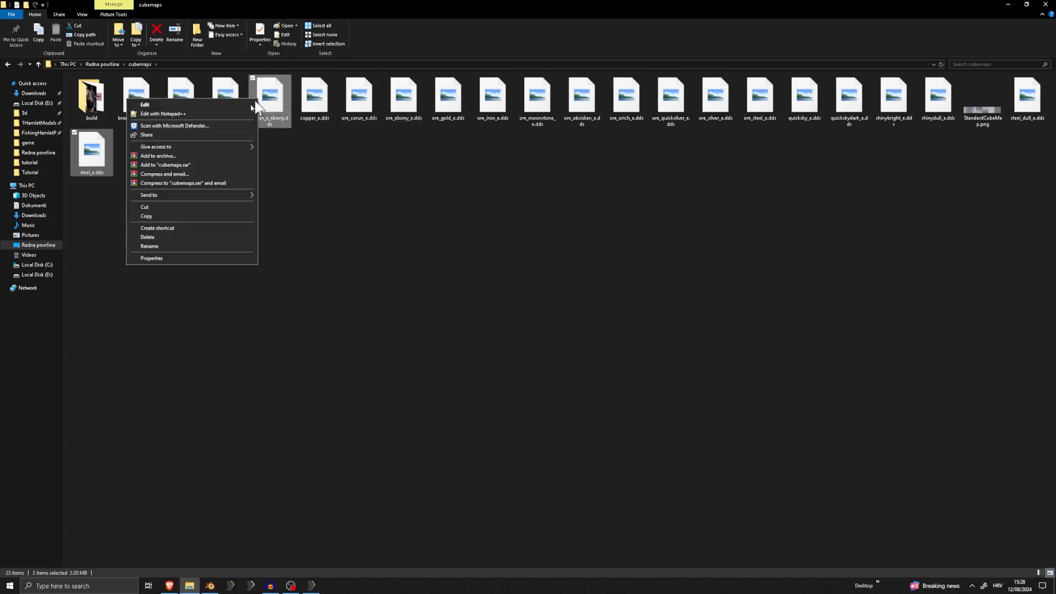
click(159, 216)
Go back to Radna površina and open the Textures folder inside Skyrim Special Edition's Data folder
click(190, 587)
click(190, 586)
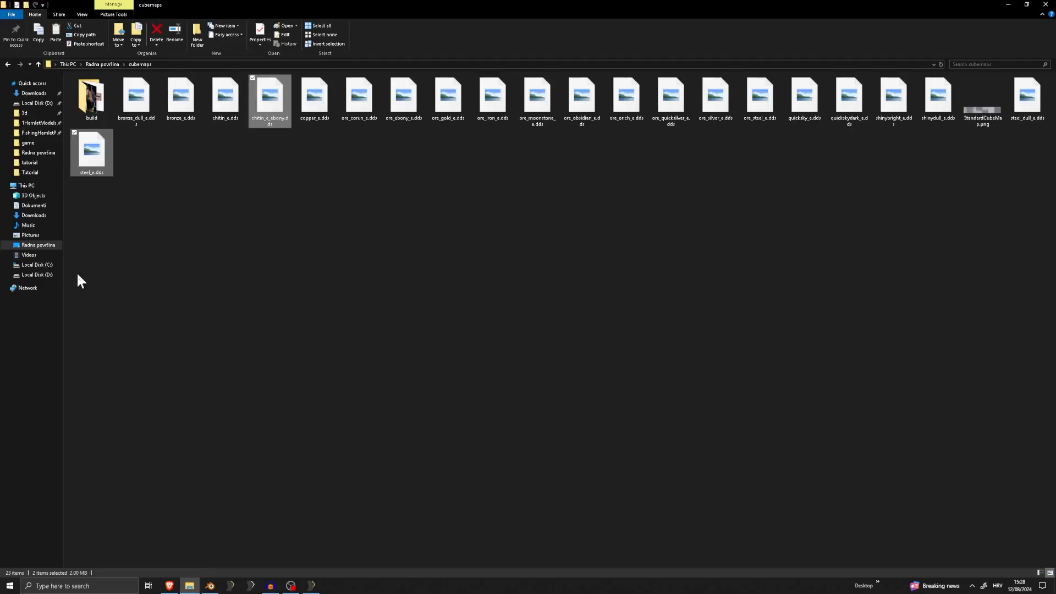
click(38, 245)
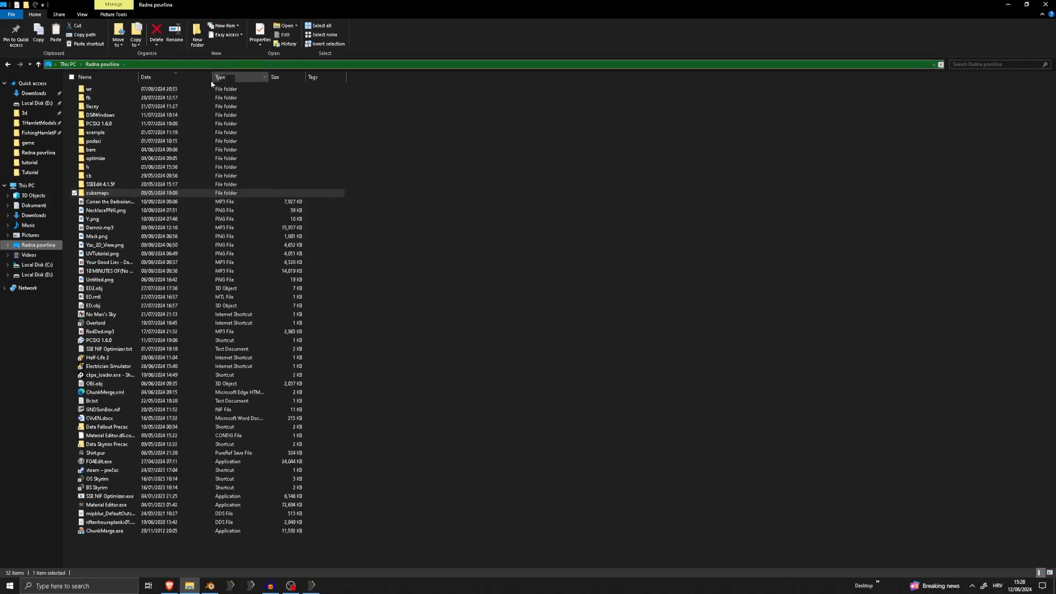
click(141, 245)
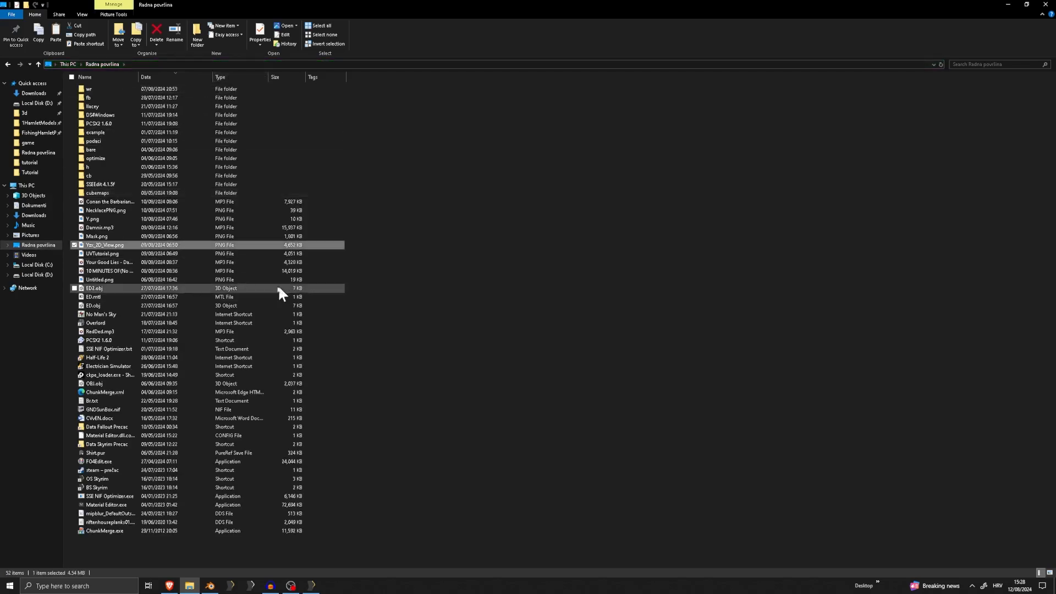
click(102, 445)
double_click(101, 444)
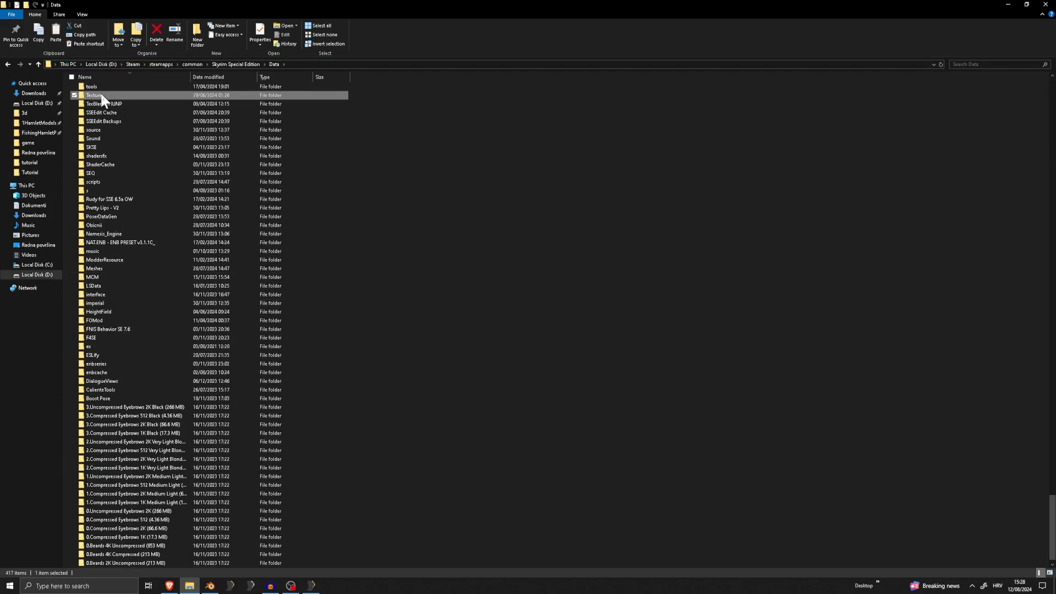
double_click(102, 97)
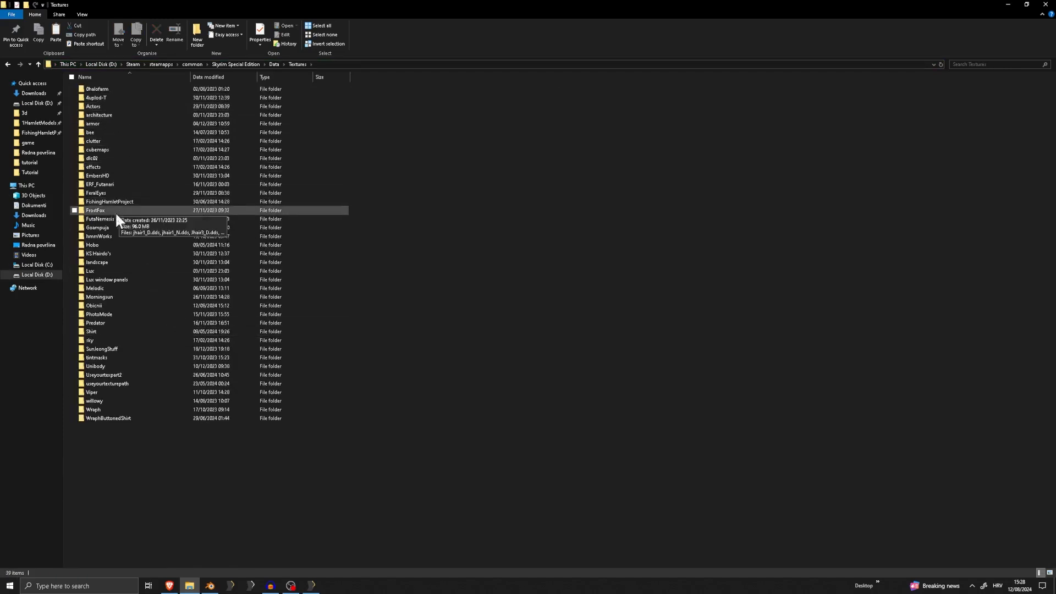
Paste the two copied cubemap files into the Obicnii\Tutorial textures folder
click(122, 304)
double_click(122, 305)
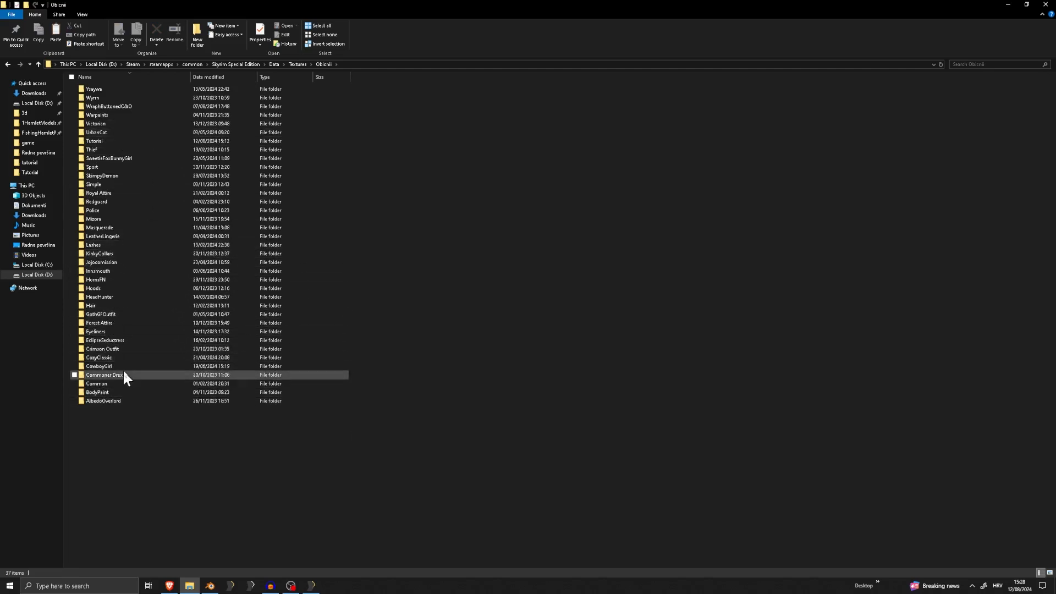
key(t)
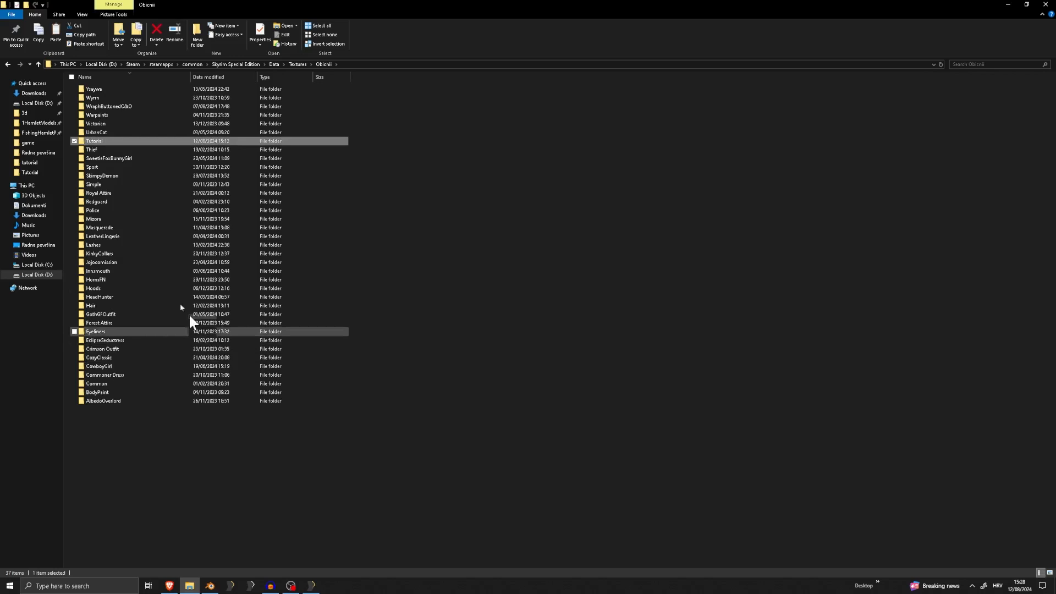
double_click(96, 141)
key(ctrl+v)
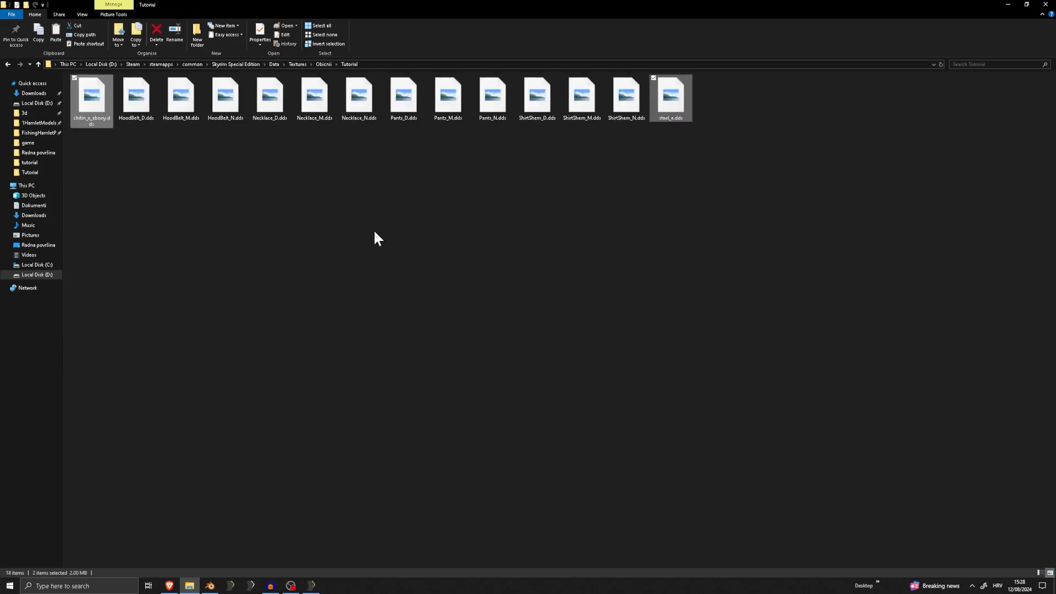
click(552, 241)
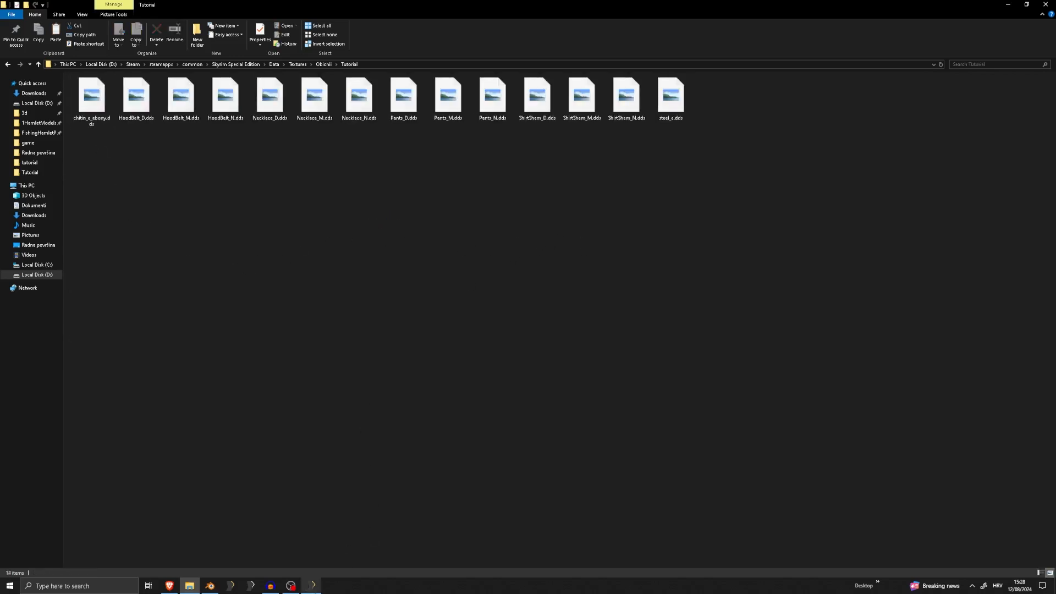
Switch to Outfit Studio, import Full.nif from the Tutorial meshes folder and view the necklace up close
click(311, 586)
click(6, 13)
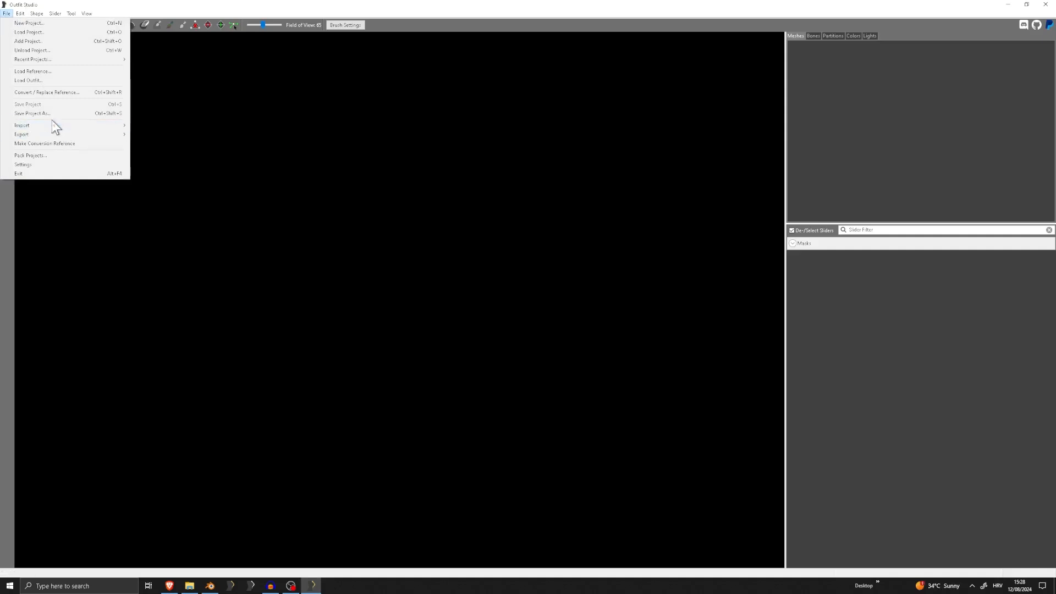
mouse_move(52, 126)
click(165, 126)
double_click(164, 57)
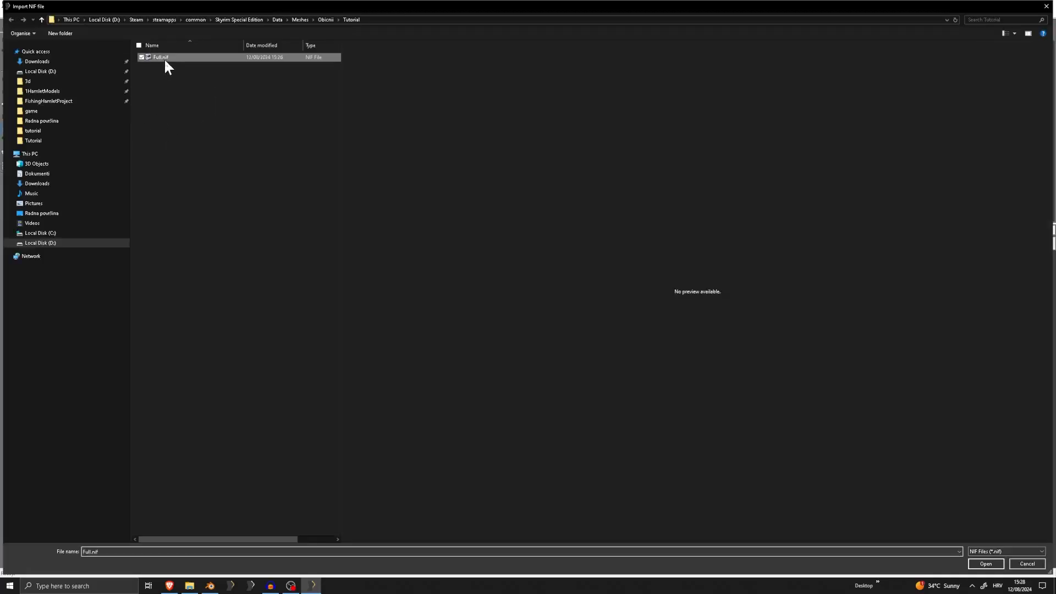
right_drag(382, 239, 448, 262)
scroll(411, 152, up, 10)
scroll(448, 261, down, 5)
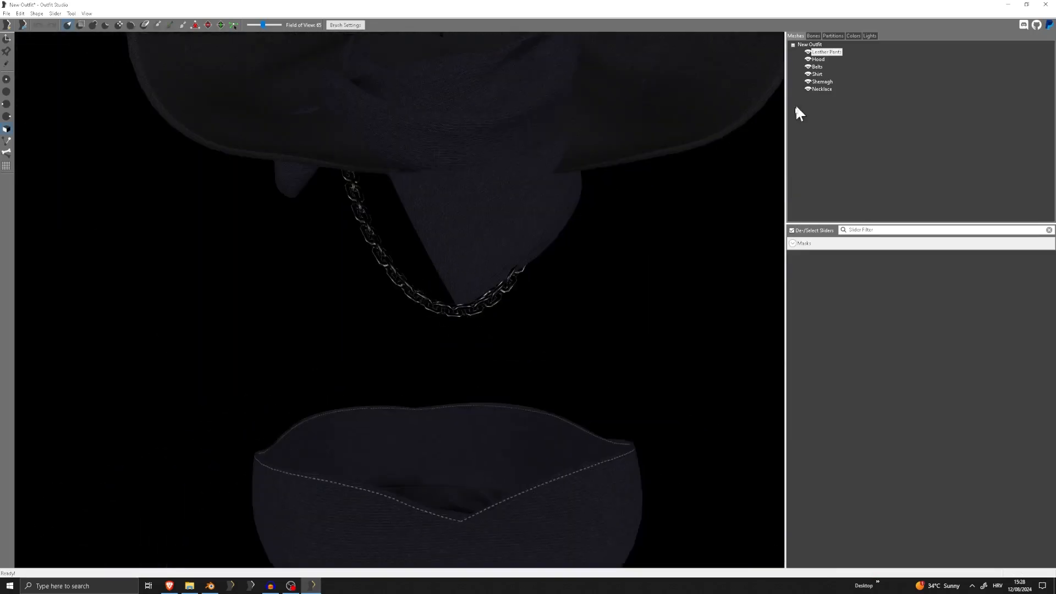
double_click(827, 88)
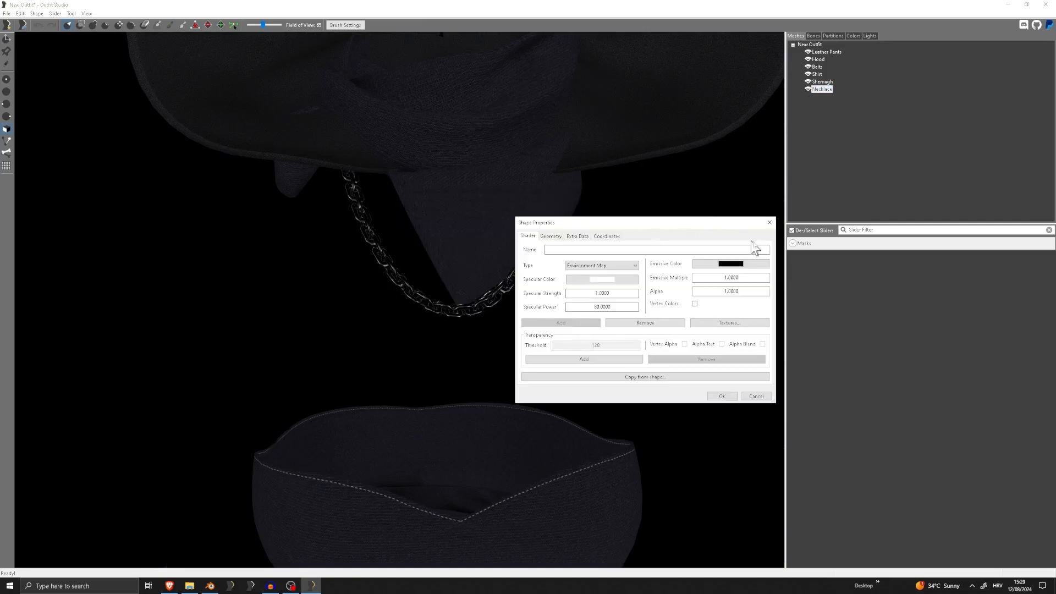
click(769, 222)
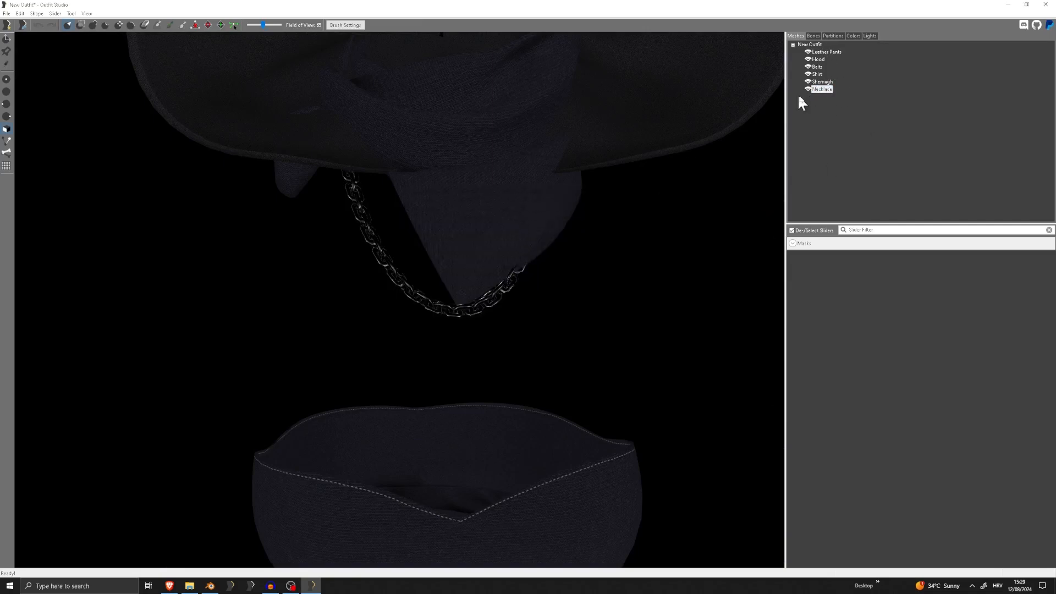
scroll(464, 229, down, 5)
scroll(490, 264, up, 5)
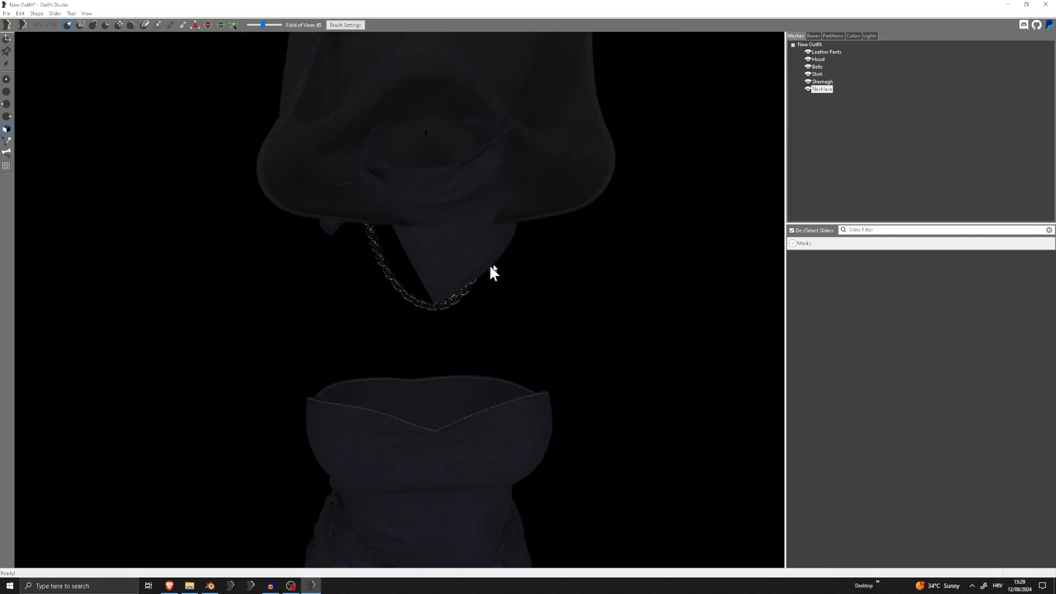
Open the Necklace's texture paths and copy the Env Mask path, Textures\Obicnii\Tutorial\Necklace_M.dds, into the Environment slot
double_click(824, 91)
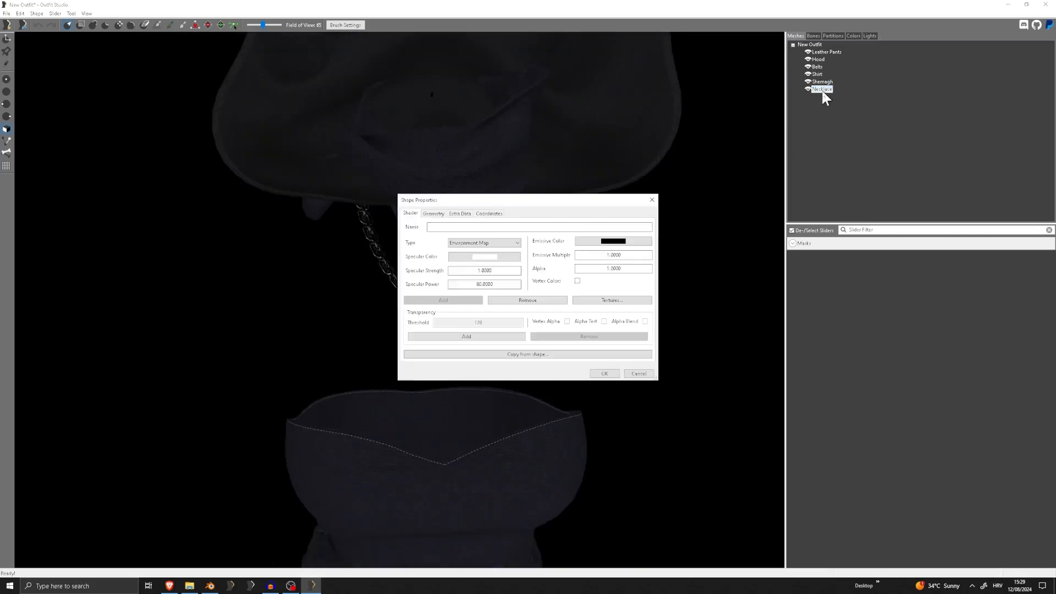
click(620, 301)
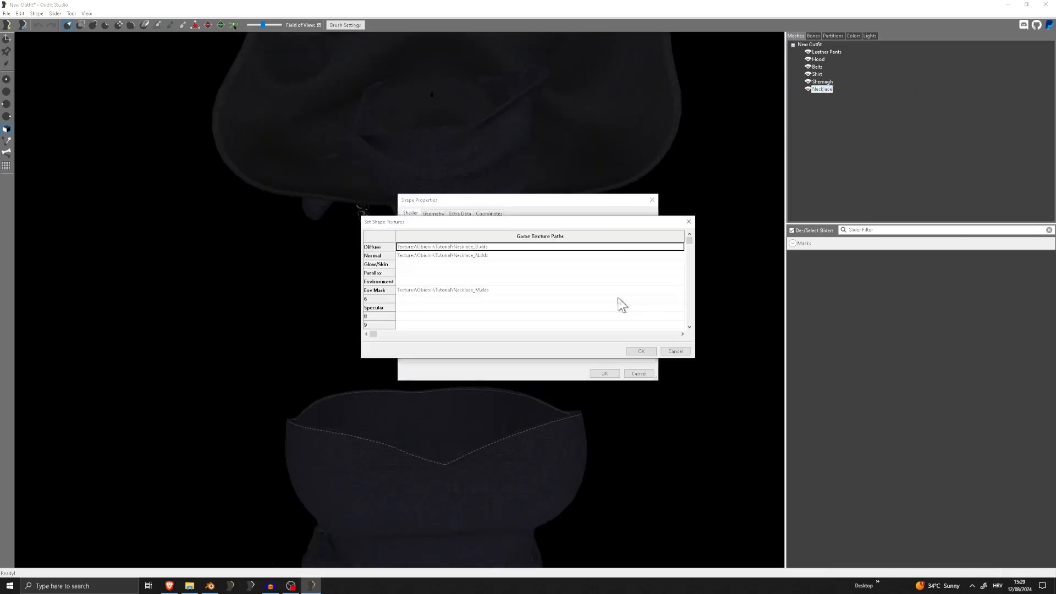
click(458, 281)
double_click(486, 288)
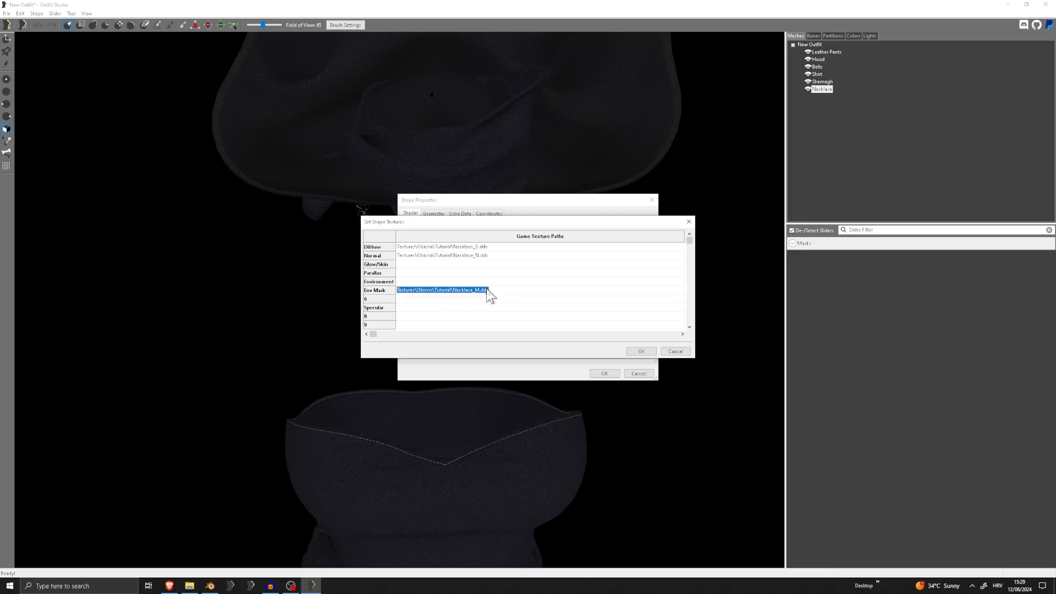
drag(497, 290, 380, 289)
key(ctrl+c)
click(444, 280)
key(ctrl+v)
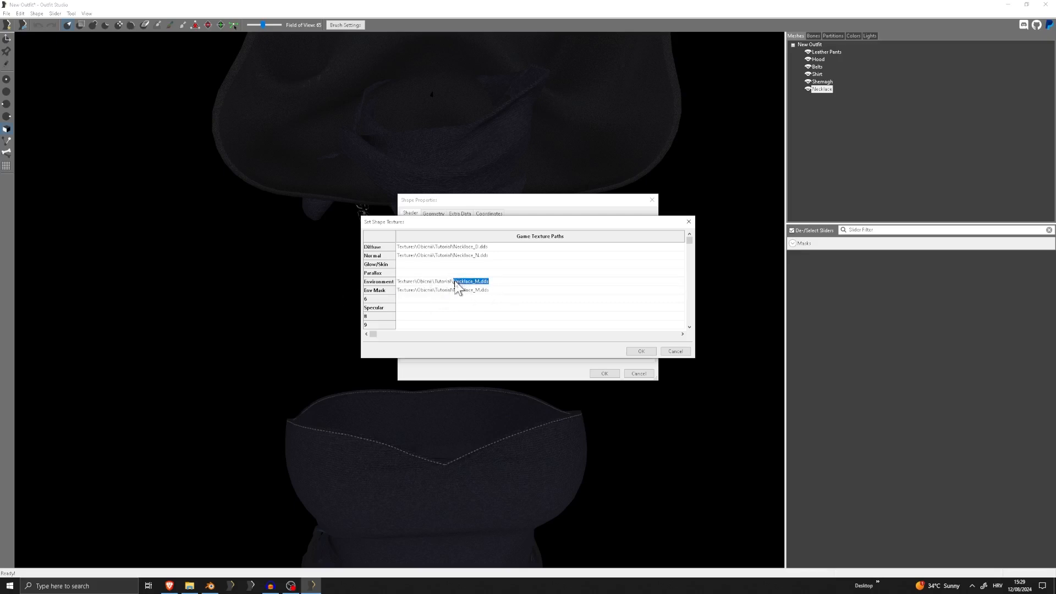
Copy the steel_e.dds file name from the Tutorial textures folder and put it in place of Necklace_M.dds in the Necklace's Environment path
click(190, 586)
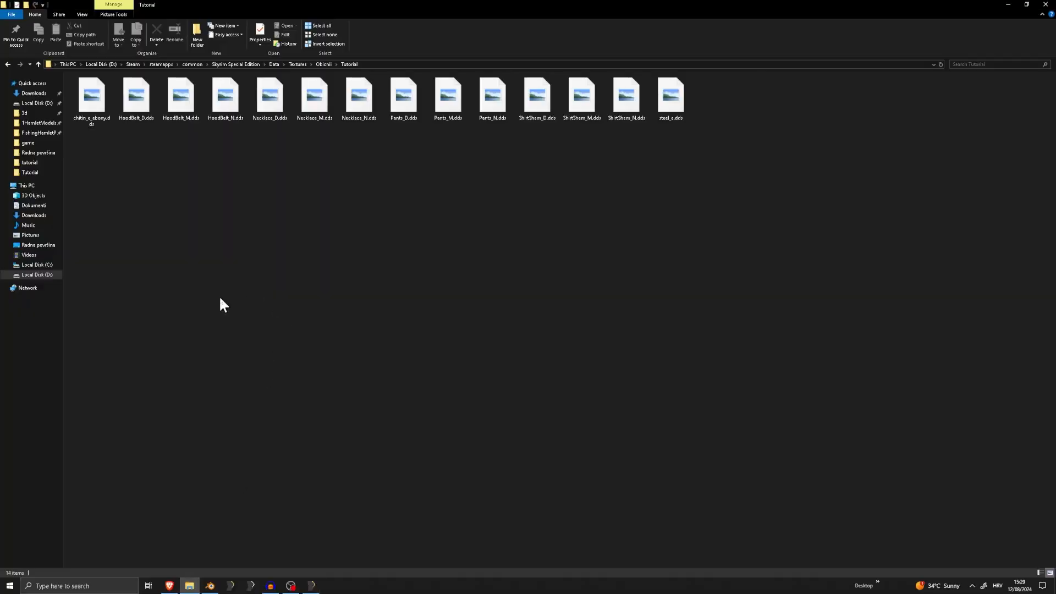
click(677, 89)
right_click(677, 89)
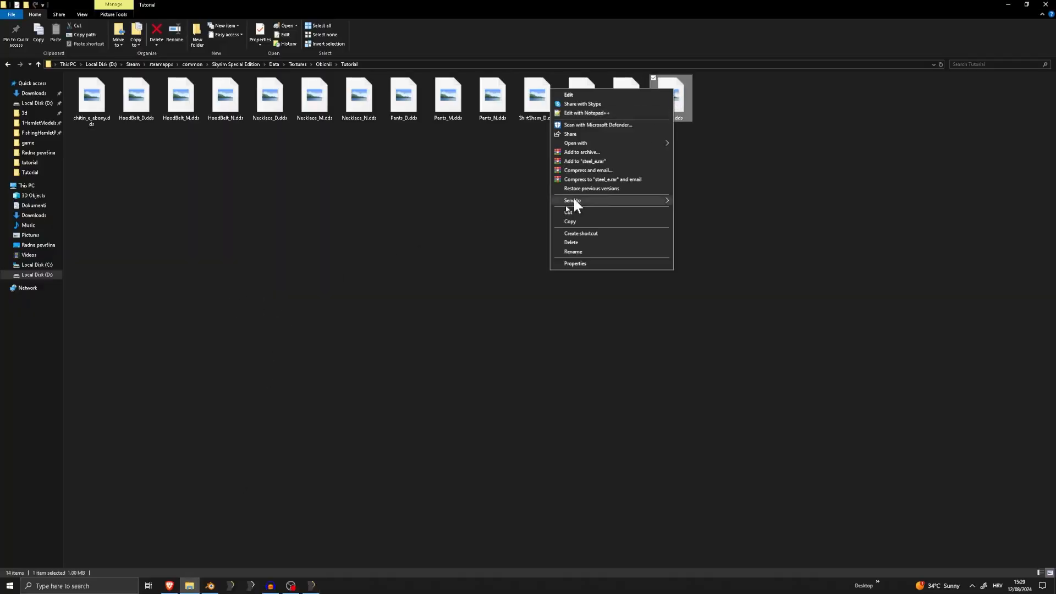
click(569, 252)
click(1008, 4)
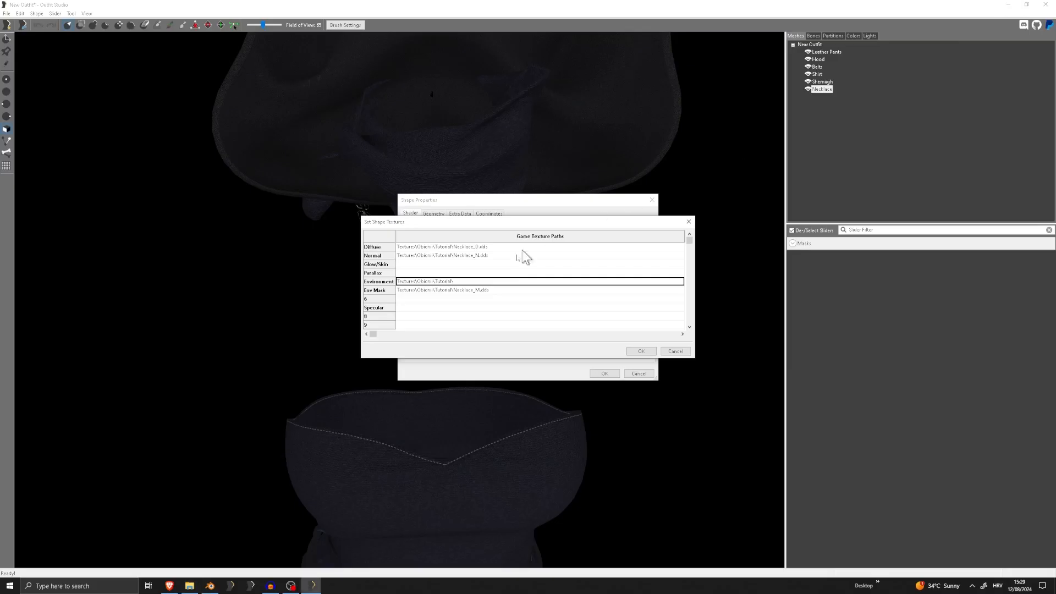
double_click(528, 282)
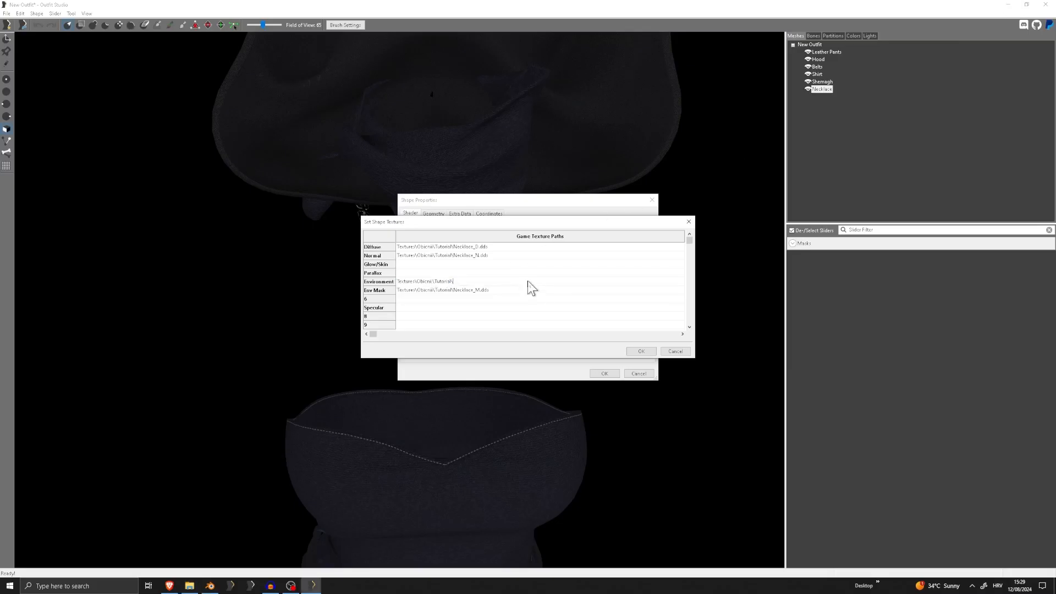
click(640, 351)
click(604, 374)
Examine the metallic reflections on the necklace chain up close and from different angles
scroll(435, 310, up, 2)
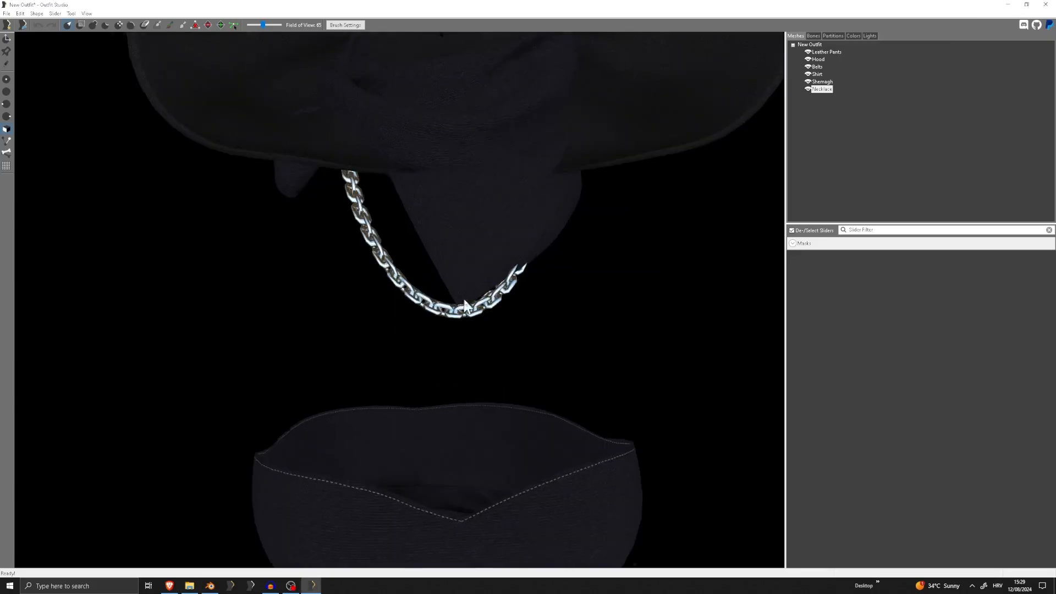
right_drag(464, 307, 429, 264)
scroll(438, 265, up, 5)
scroll(407, 273, down, 6)
scroll(411, 265, up, 3)
scroll(410, 265, down, 2)
middle_drag(429, 264, 401, 308)
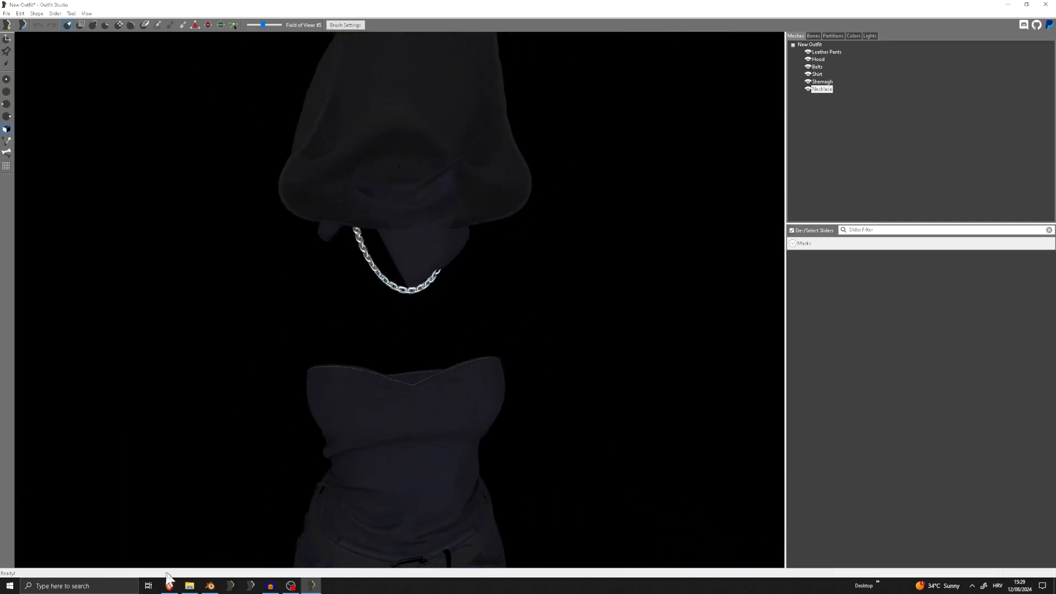
Locate the Necklace_M.dds mask in the Tutorial textures folder and compare it with the chain's shine in Outfit Studio
click(189, 586)
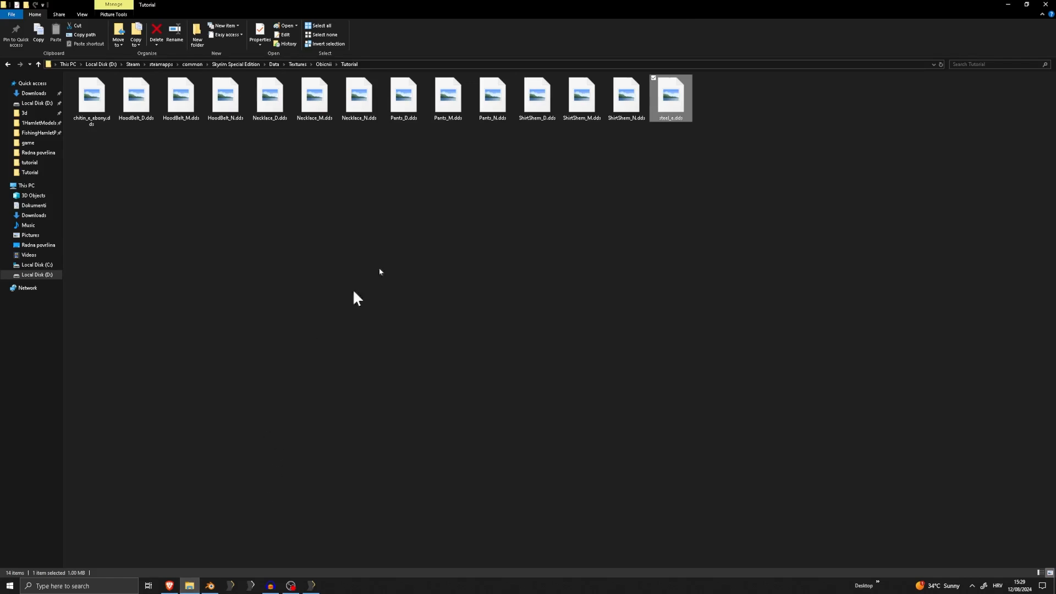
click(408, 158)
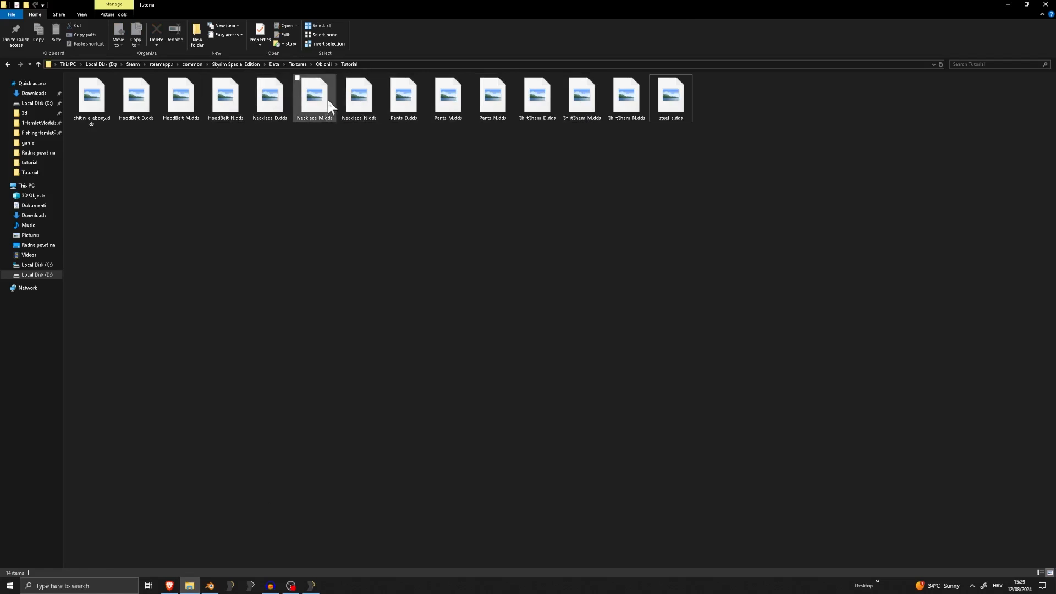
right_drag(328, 101, 321, 99)
right_click(303, 99)
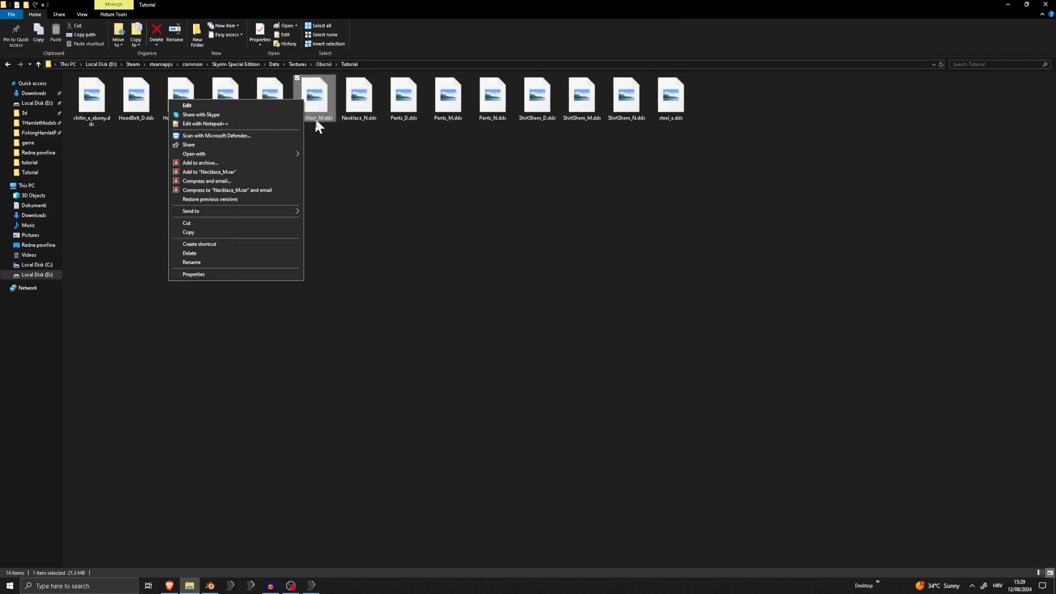
click(337, 304)
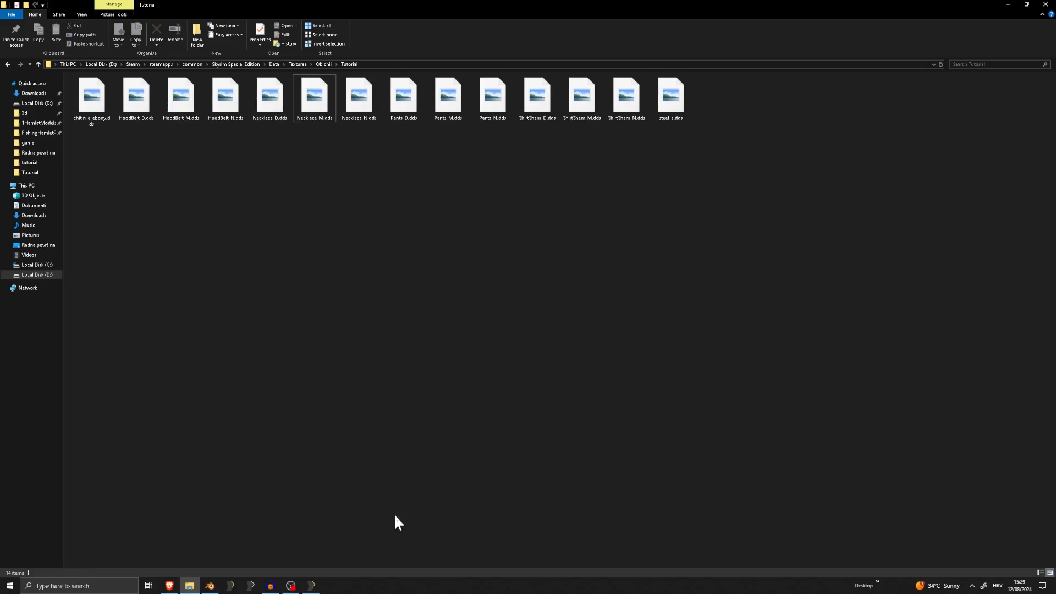
click(310, 585)
scroll(404, 270, up, 5)
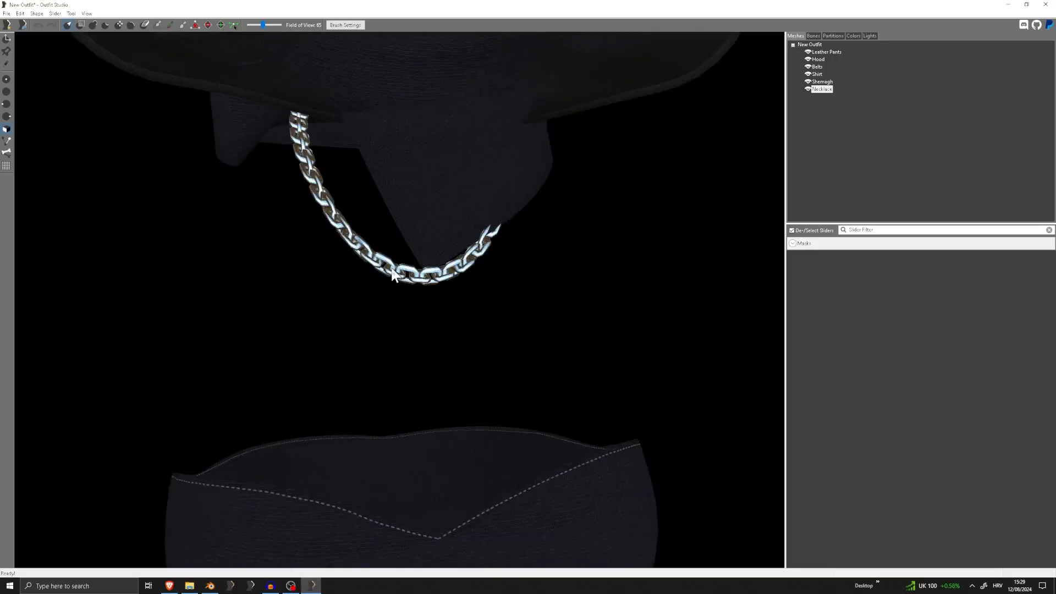
scroll(558, 233, down, 4)
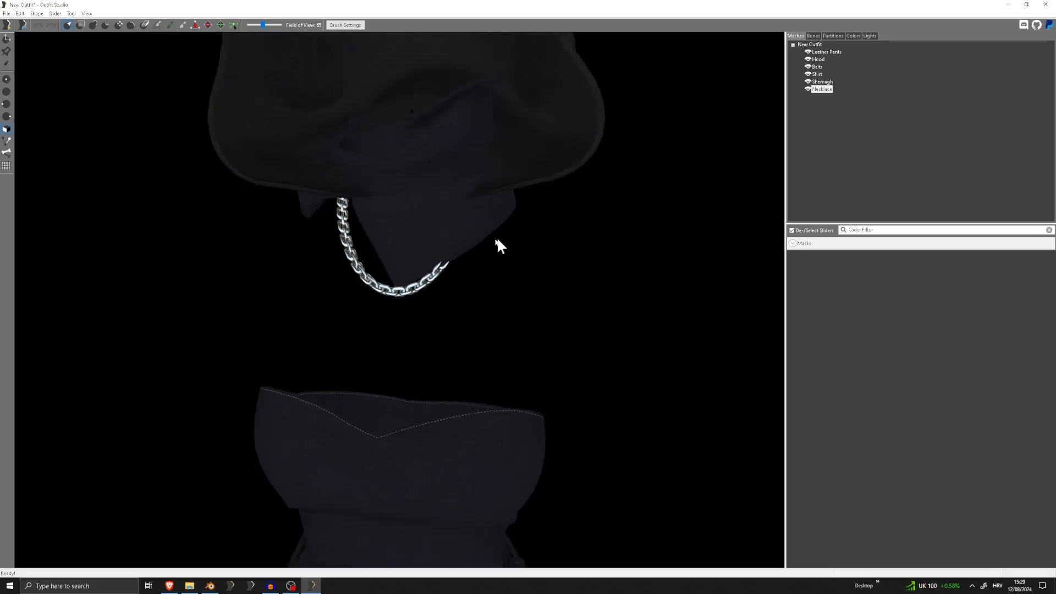
right_drag(454, 355, 466, 321)
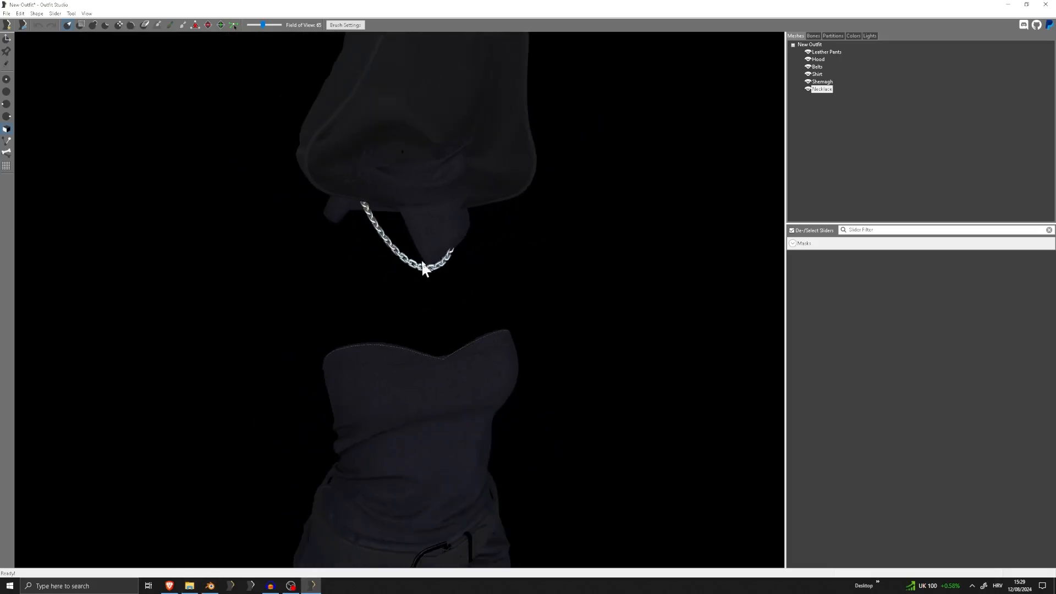
Review Necklace_D.dds and Necklace_M.dds in the Tutorial textures folder, and return to Outfit Studio to view the chain again
click(189, 586)
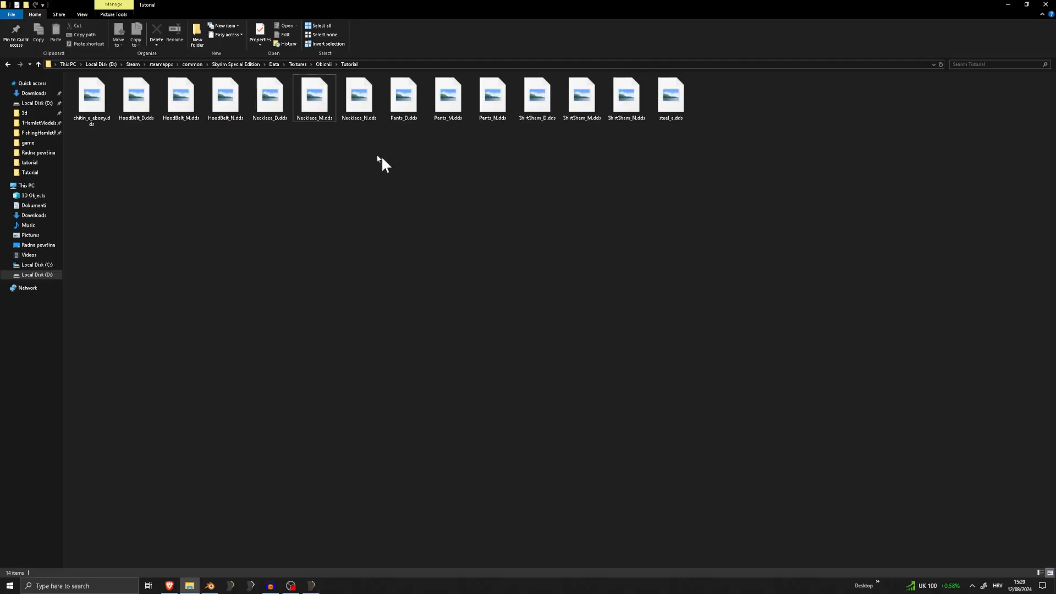
click(271, 118)
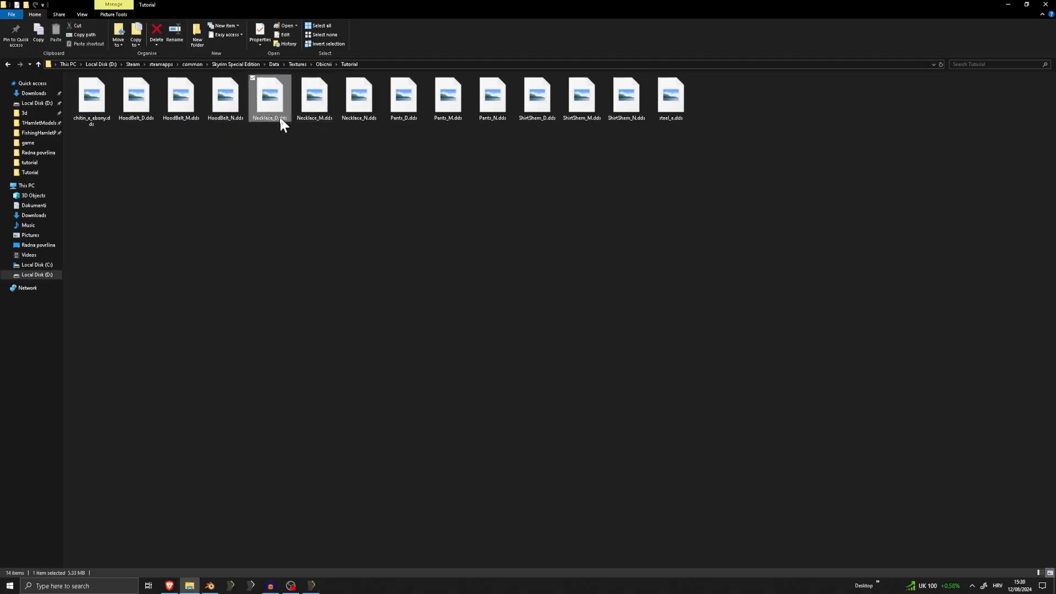
click(317, 118)
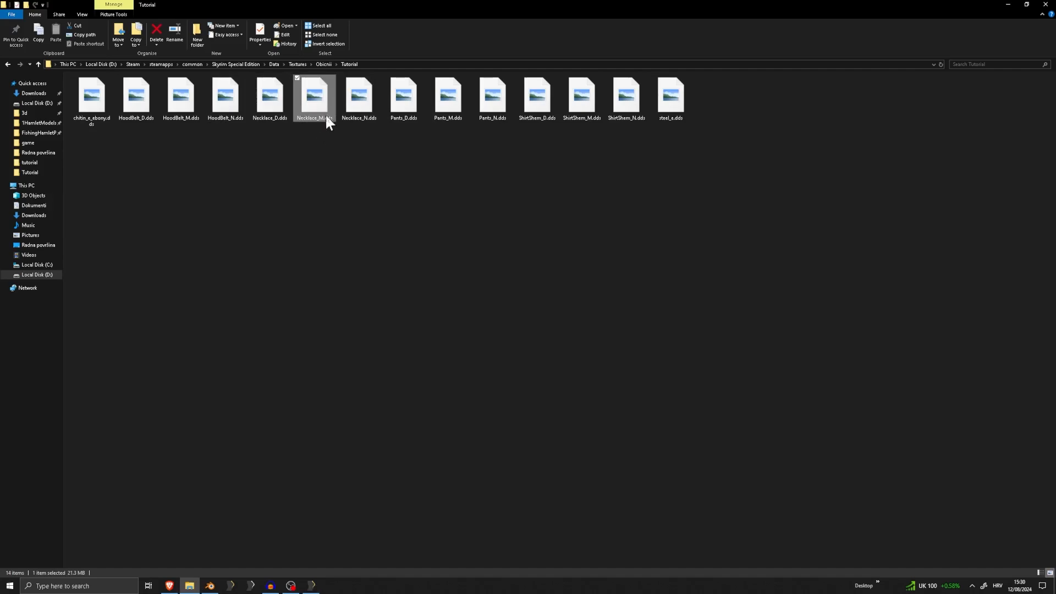
click(370, 183)
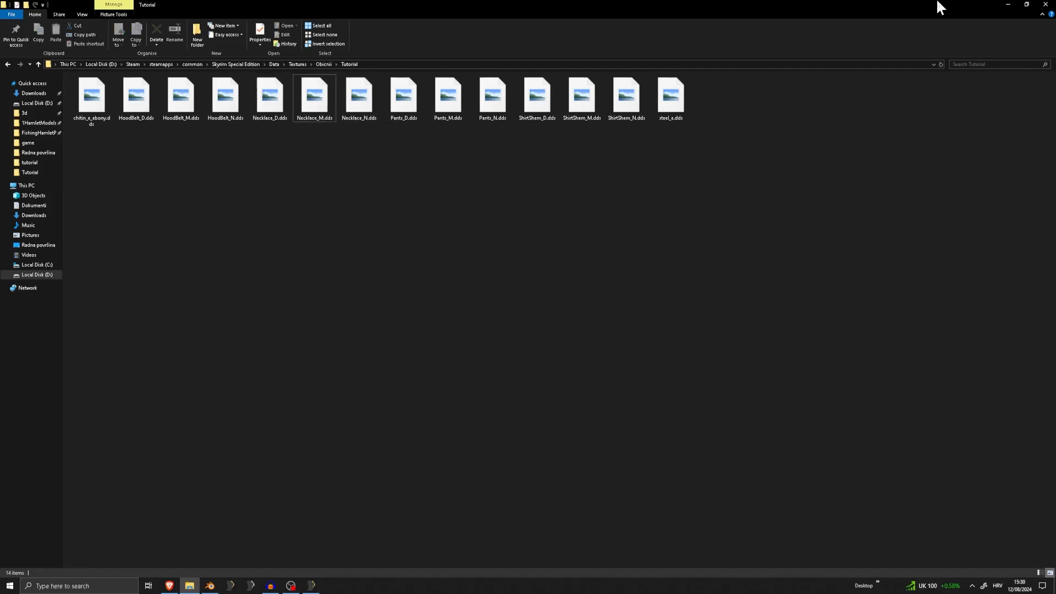
click(1008, 5)
scroll(462, 249, up, 5)
scroll(489, 165, down, 6)
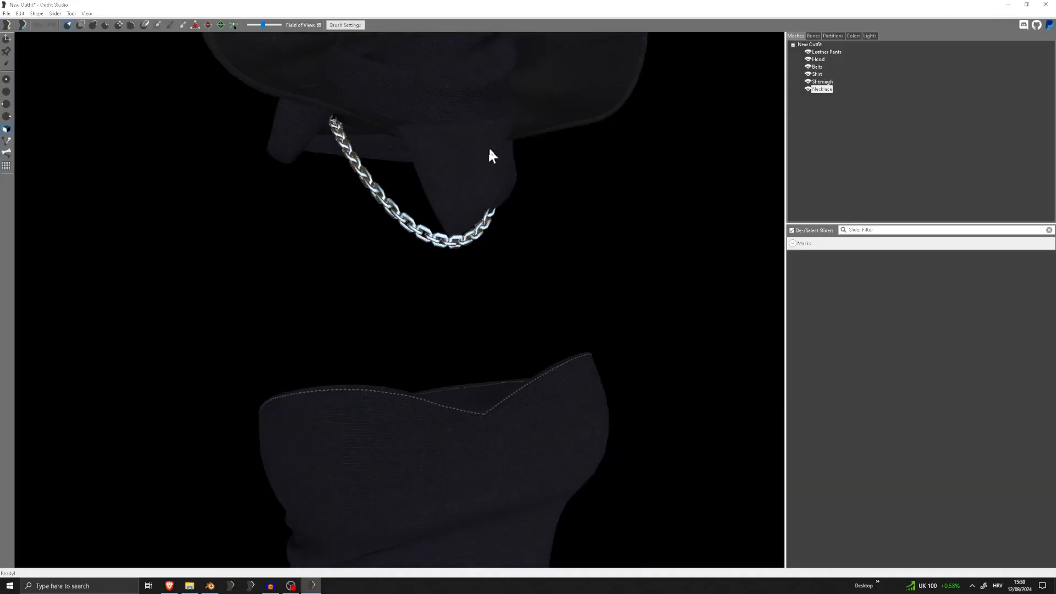
scroll(401, 185, down, 1)
mouse_move(401, 186)
right_down()
mouse_move(389, 194)
mouse_move(406, 195)
right_up()
scroll(389, 194, up, 2)
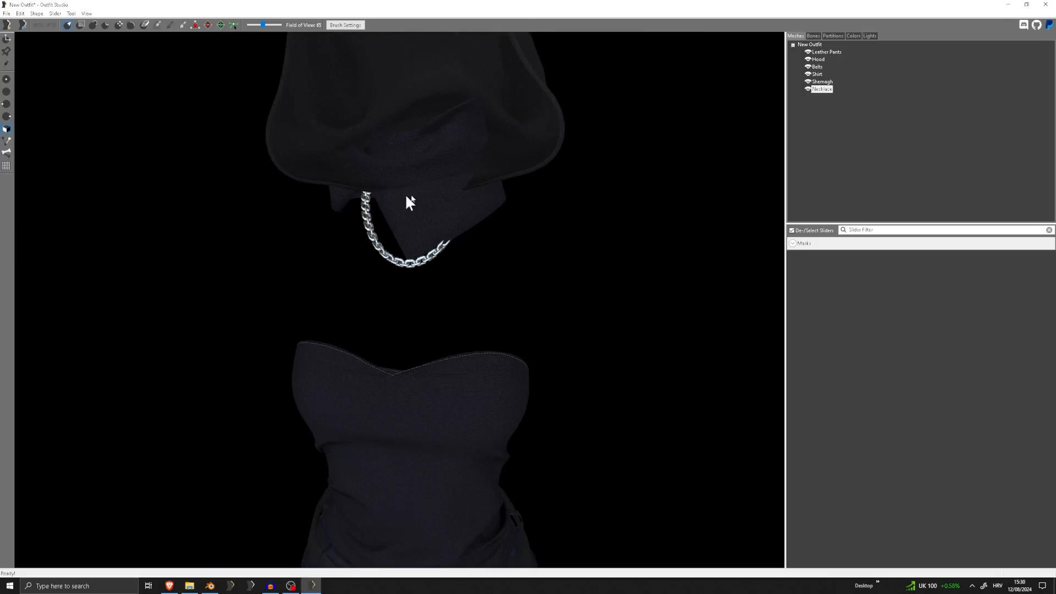
Check the Necklace's Specular Color setting without changing it, and inspect the chain up close and against the whole outfit
double_click(820, 90)
click(472, 258)
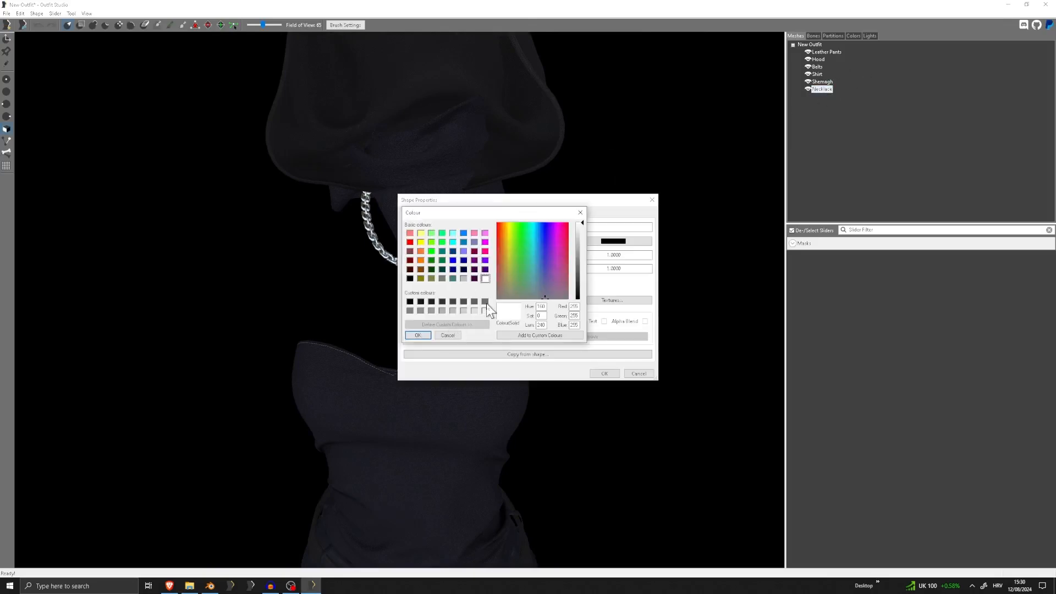
click(448, 335)
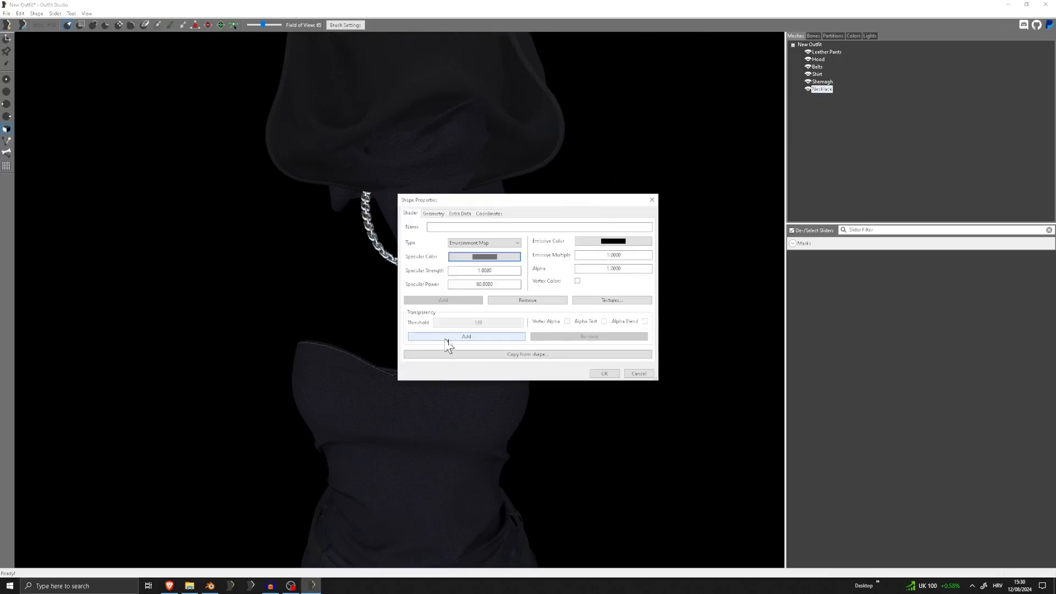
click(604, 373)
scroll(352, 237, up, 3)
scroll(379, 240, down, 2)
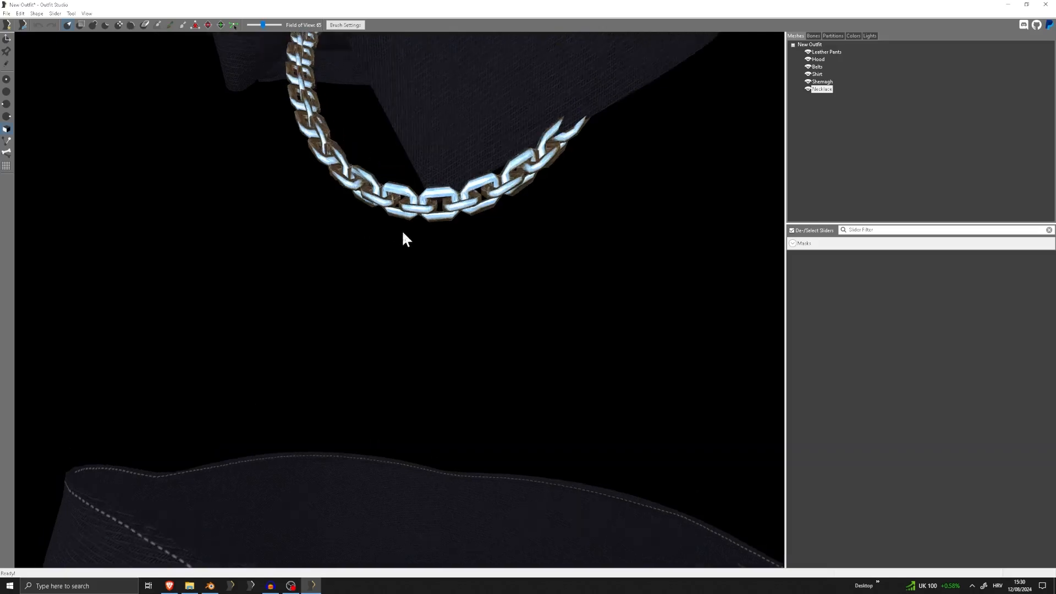
scroll(403, 236, up, 4)
scroll(341, 216, down, 6)
scroll(490, 249, down, 5)
right_drag(470, 210, 448, 211)
scroll(434, 213, down, 3)
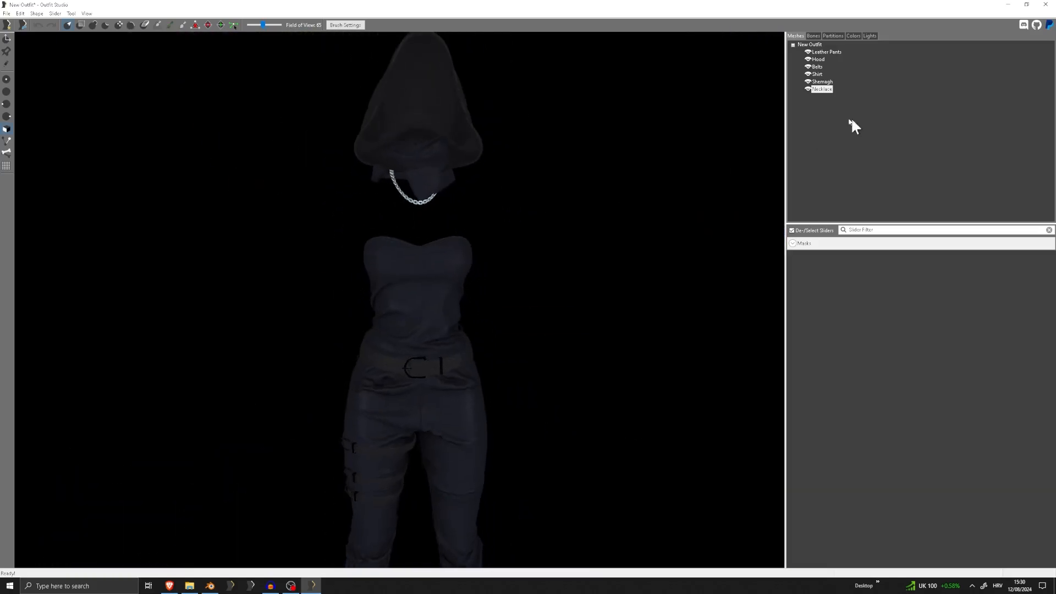
Open the Shemagh's texture paths and copy the Env Mask path, Textures\Obicnii\Tutorial\ShirtShem_M.dds, into the Environment slot
double_click(822, 81)
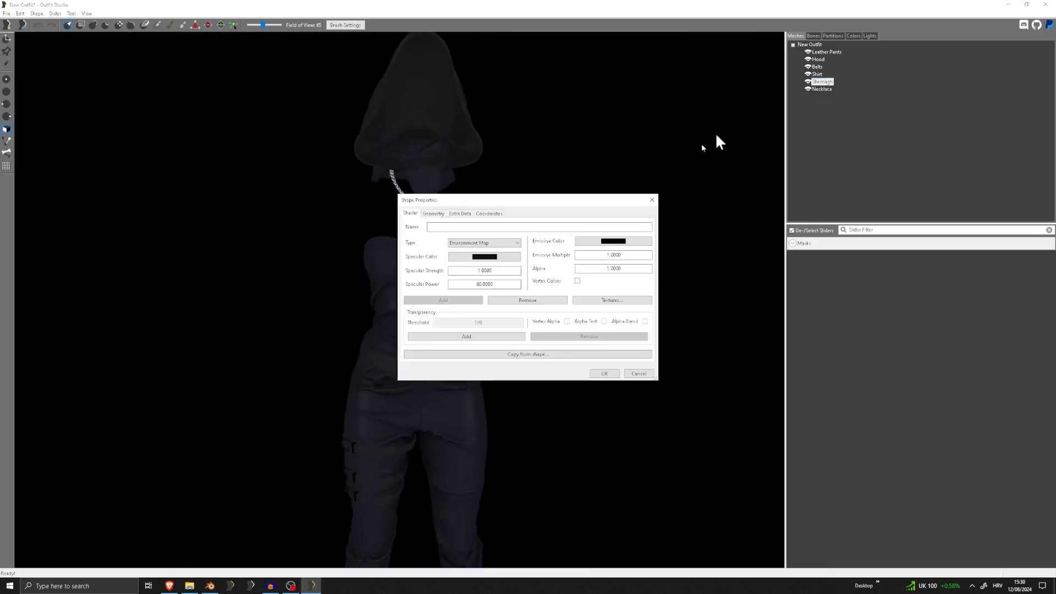
click(608, 302)
click(477, 291)
click(485, 288)
key(ctrl+a)
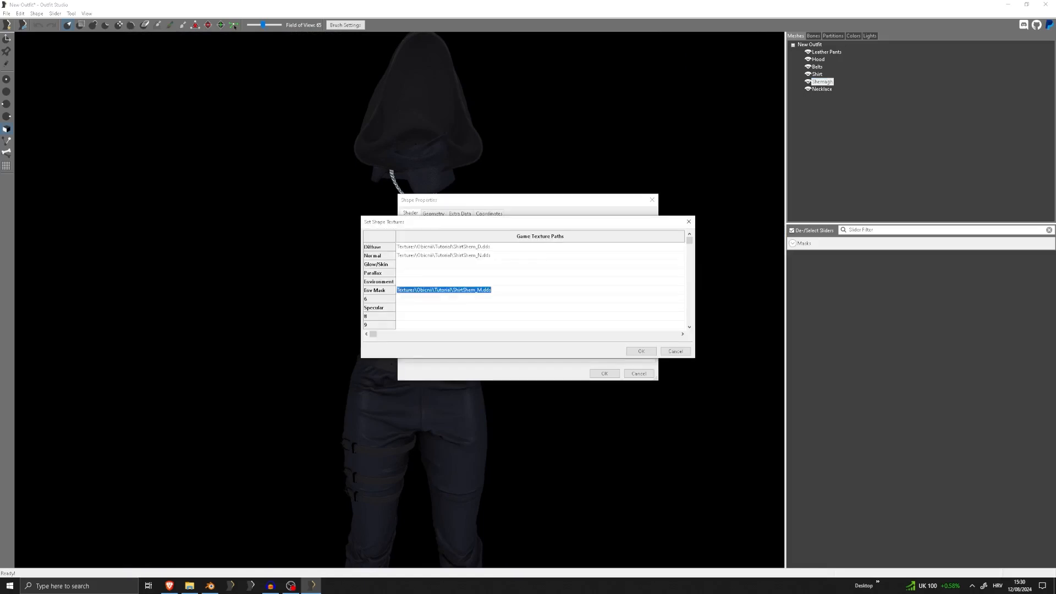
key(ctrl+c)
click(481, 285)
click(481, 283)
key(ctrl+v)
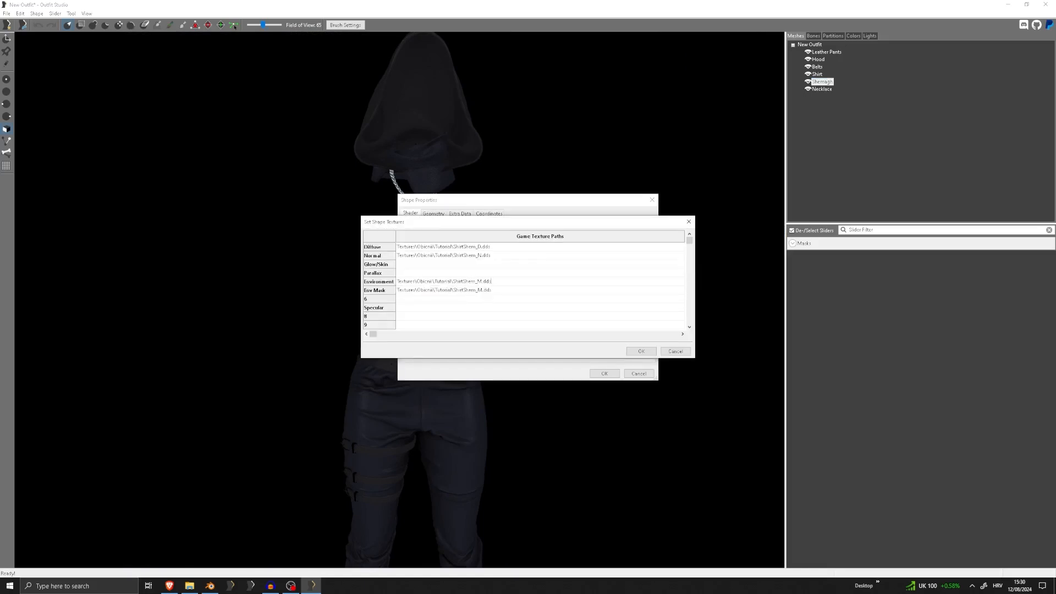
Copy the chitin_e_ebony.dds file name from the Tutorial textures folder and put it in place of ShirtShem_M.dds in the Shemagh's Environment path
click(189, 584)
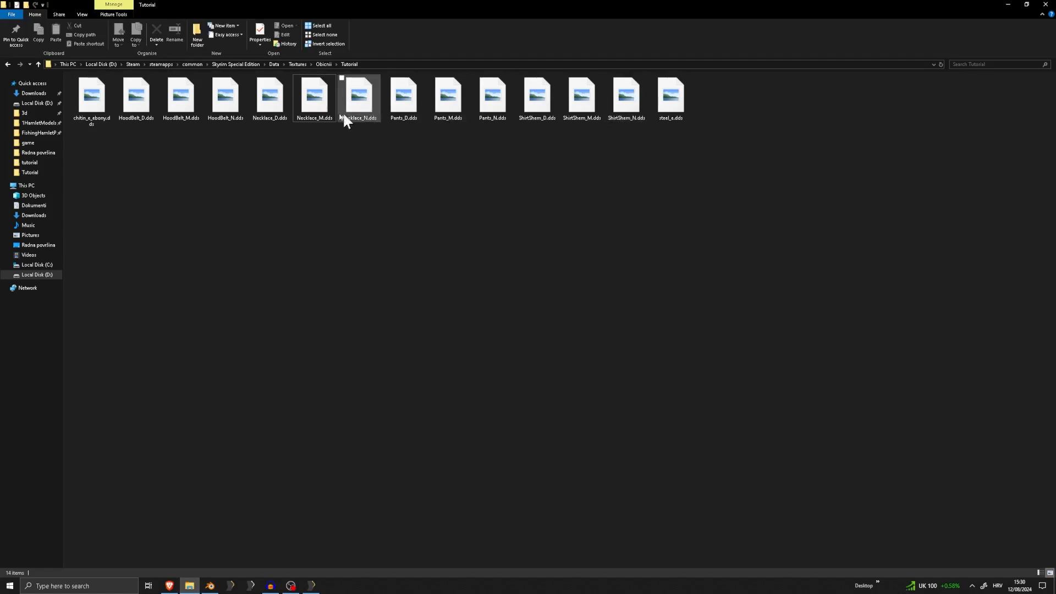
click(102, 107)
right_click(103, 107)
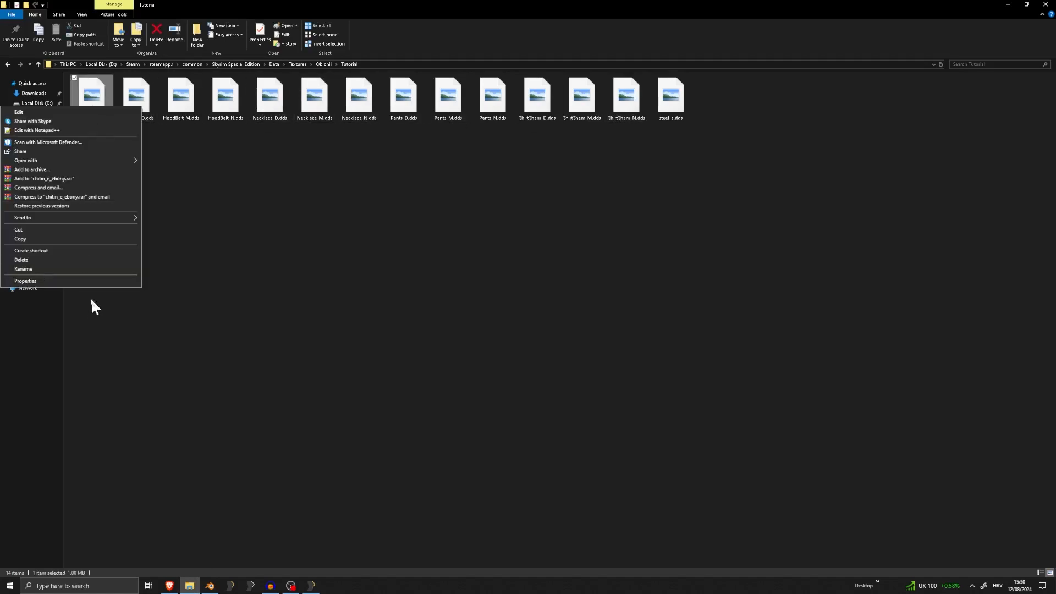
click(63, 269)
click(1009, 5)
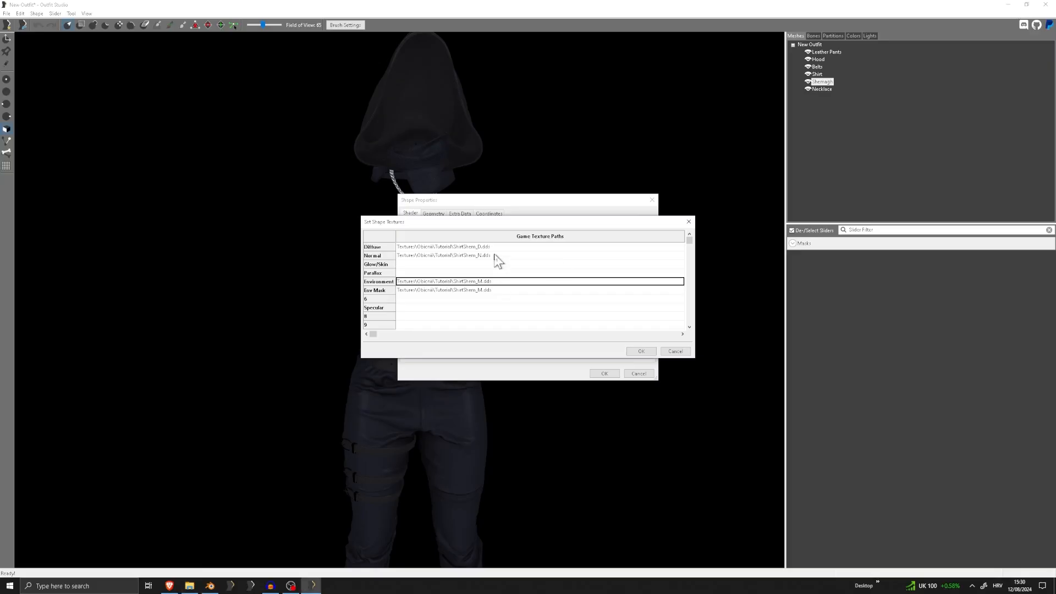
click(489, 275)
double_click(495, 281)
drag(506, 282, 461, 285)
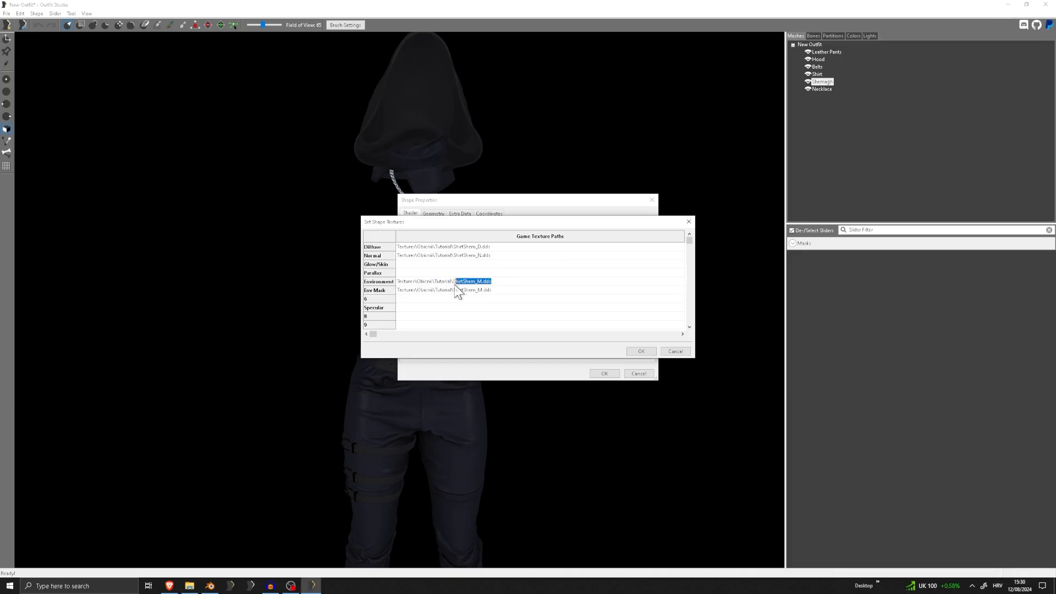
click(641, 352)
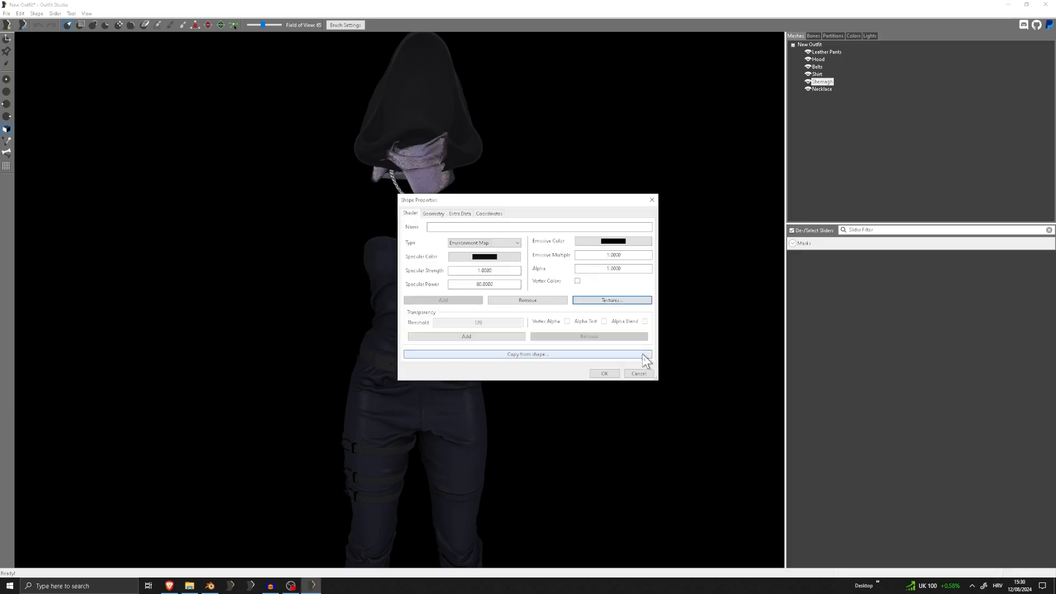
click(616, 371)
Examine the shemagh's fabric reflections up close and compare them with the rest of the outfit
middle_drag(477, 266, 473, 391)
scroll(431, 358, up, 8)
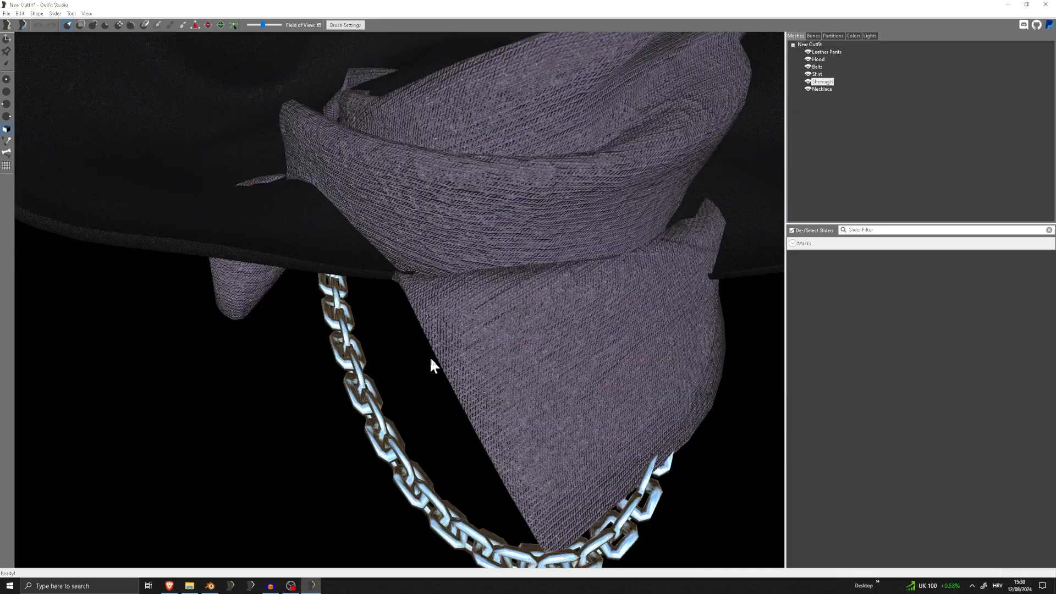
scroll(430, 356, down, 2)
right_drag(430, 356, 458, 348)
scroll(480, 361, down, 5)
scroll(368, 361, up, 7)
scroll(441, 361, down, 6)
scroll(458, 348, up, 5)
scroll(420, 365, down, 2)
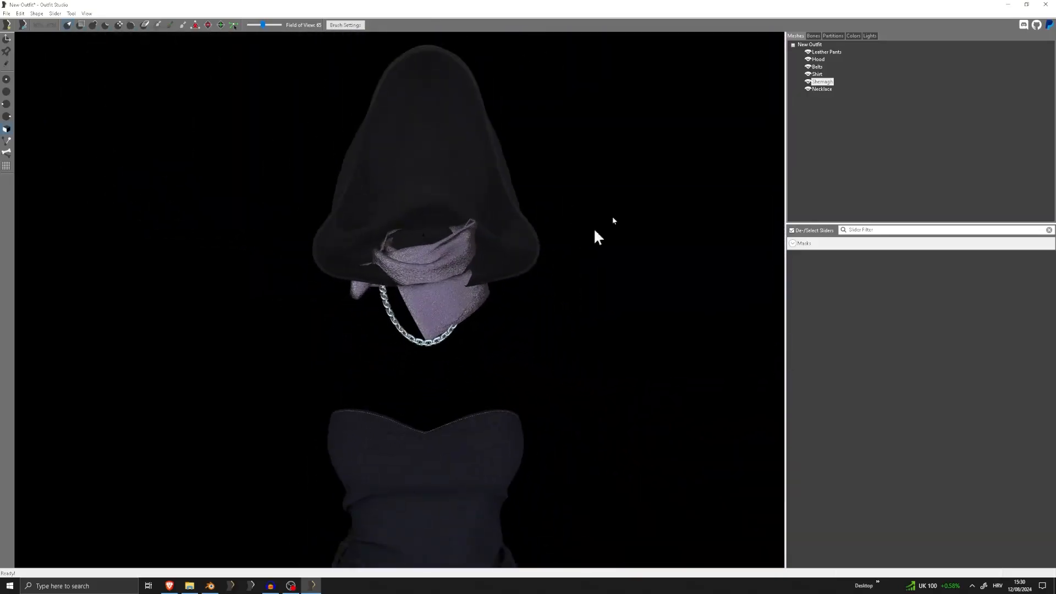
Change the Shemagh's shader type so that it does not use an environment map, and apply the shape properties
double_click(818, 84)
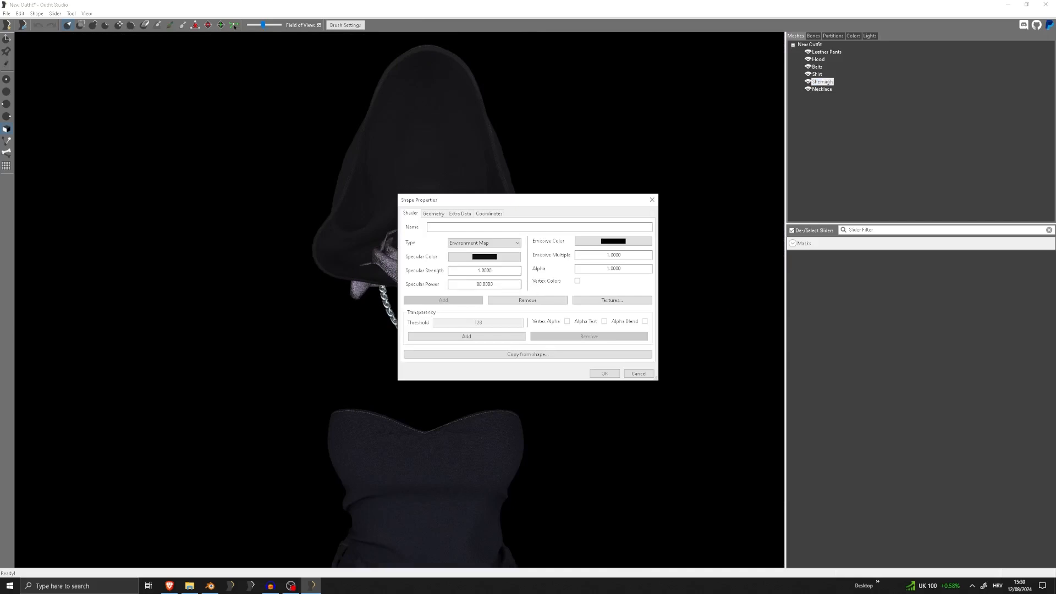
click(498, 246)
click(466, 251)
click(603, 374)
scroll(446, 313, up, 5)
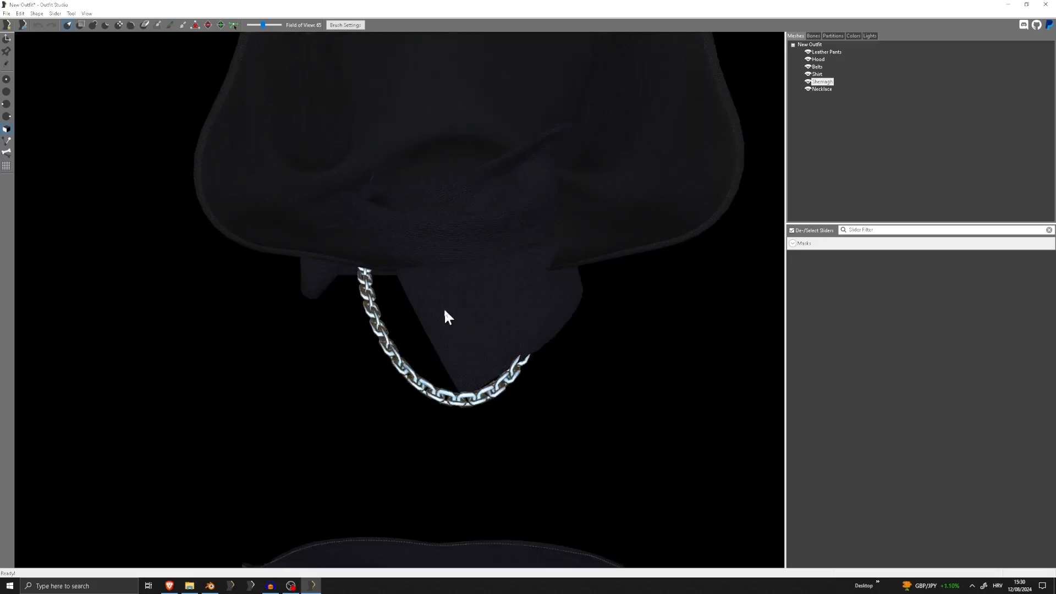
Clear the Shemagh's Env Mask and Environment texture paths and apply the shape properties
scroll(539, 346, down, 5)
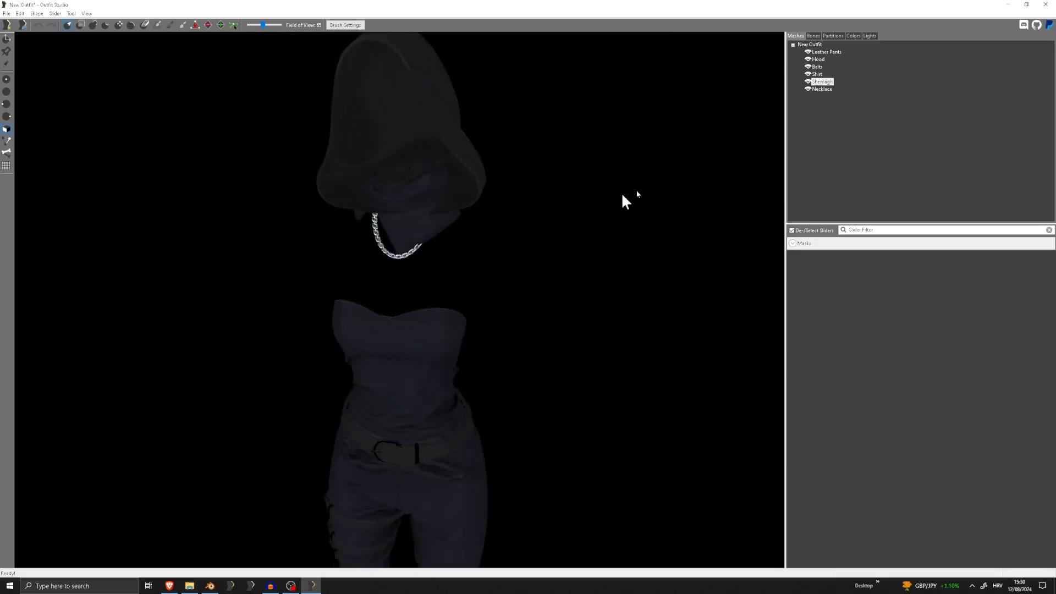
double_click(821, 82)
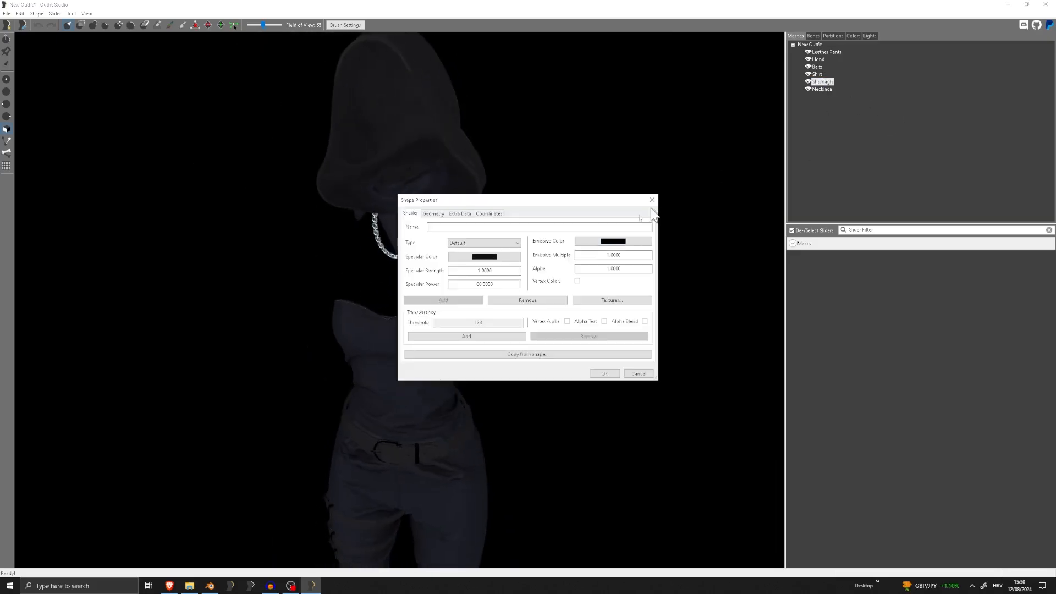
click(597, 300)
double_click(495, 282)
double_click(511, 290)
key(BackSpace)
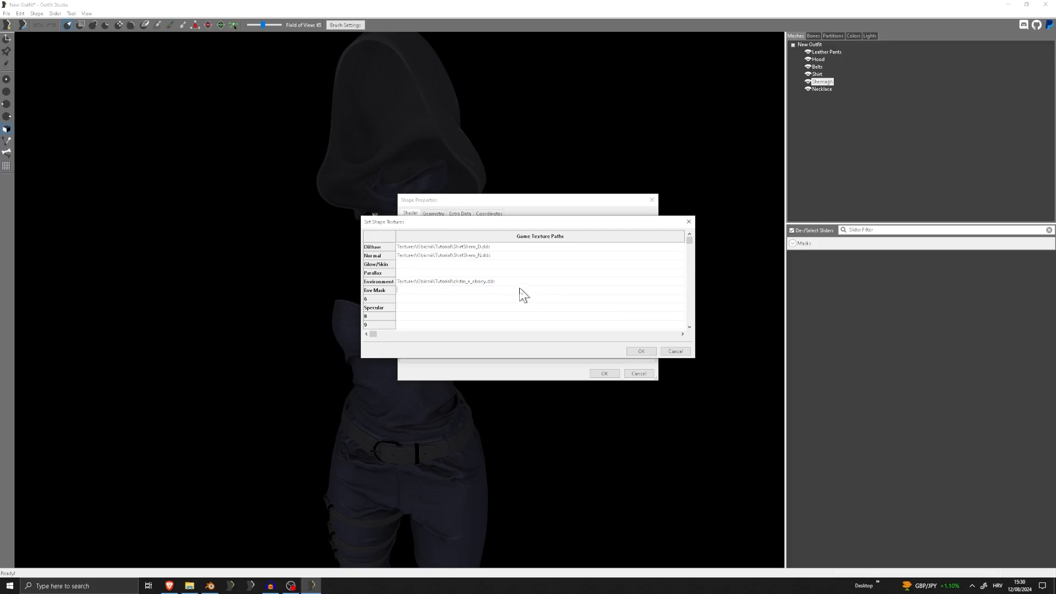
double_click(517, 283)
key(BackSpace)
click(646, 352)
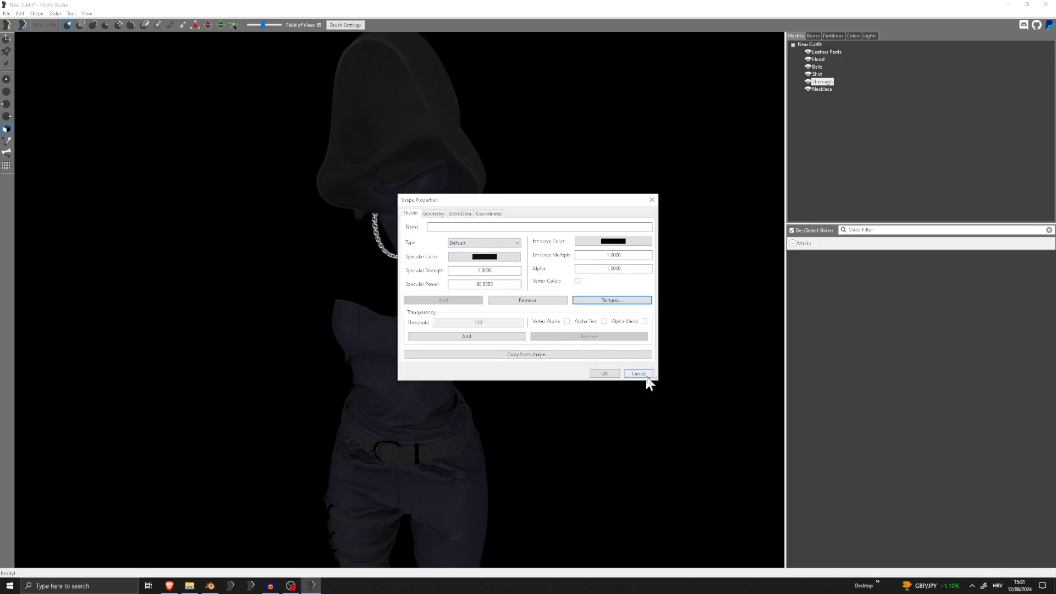
click(605, 374)
Switch to File Explorer and open the desktop cubemaps folder alongside the Tutorial textures folder
click(188, 586)
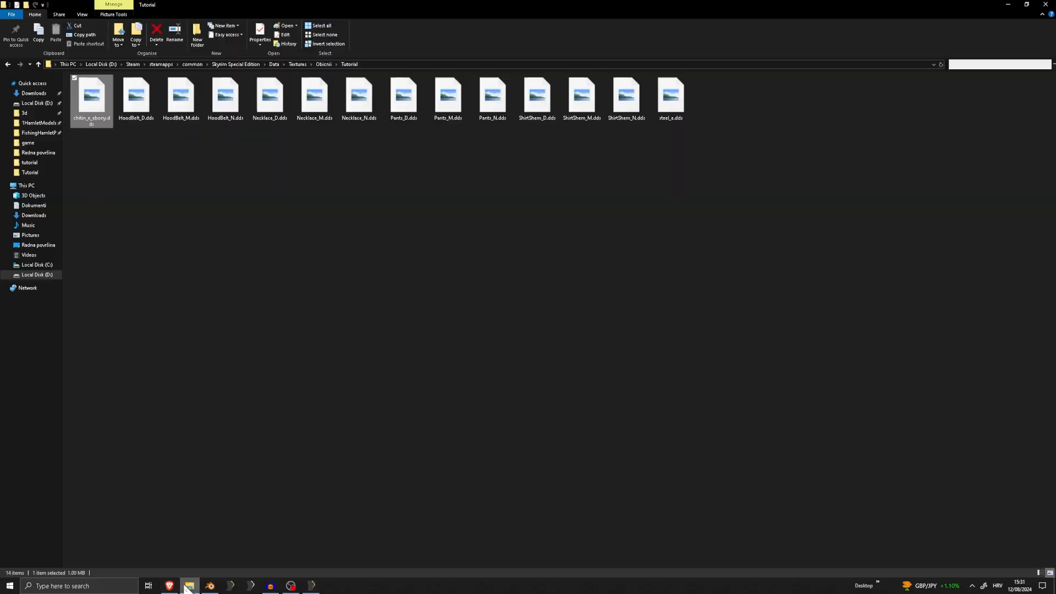
double_click(787, 4)
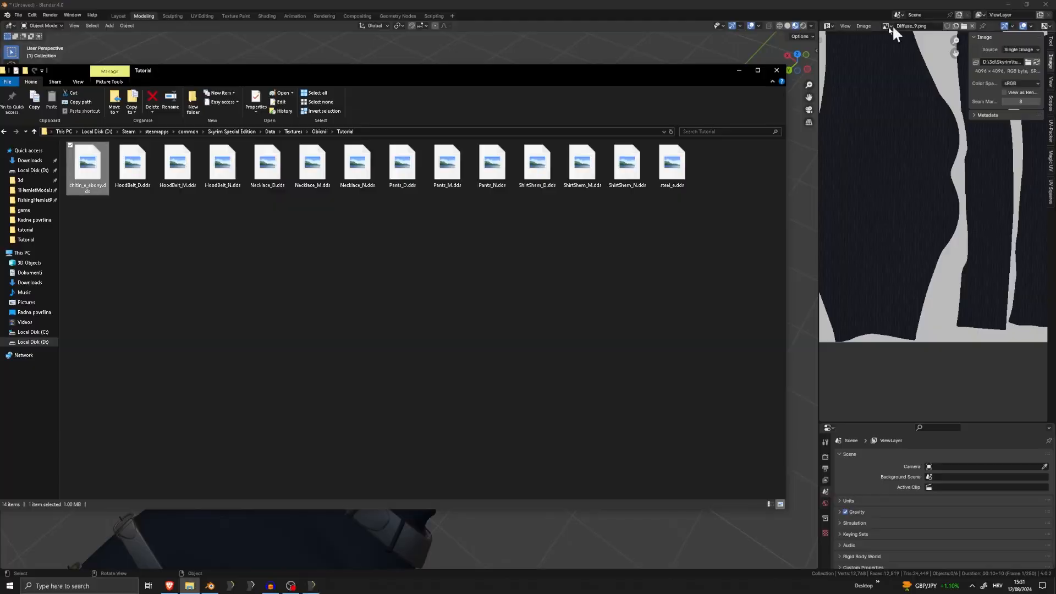
click(1010, 4)
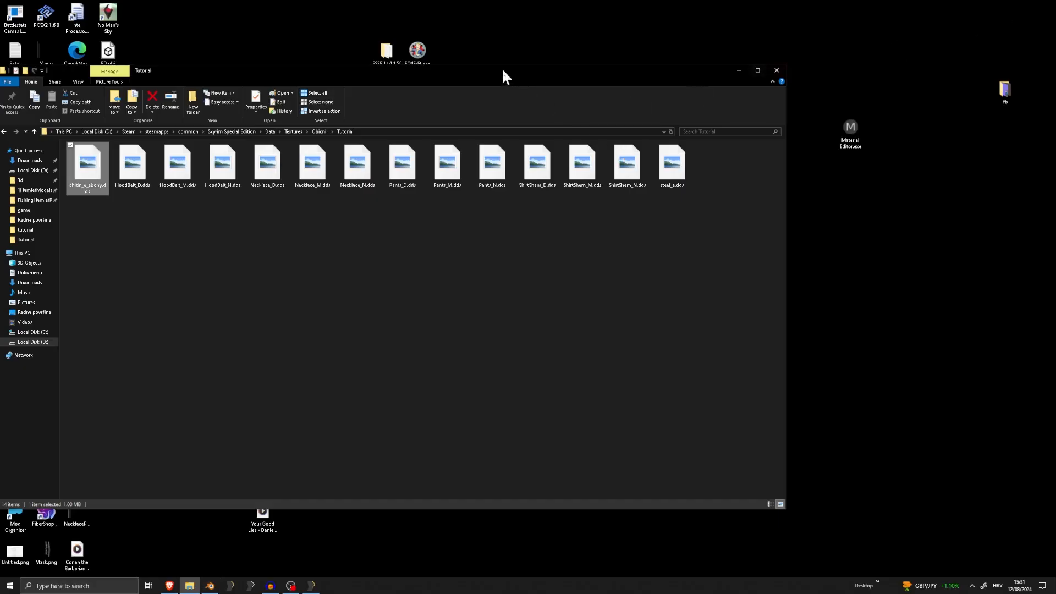
drag(502, 72, 619, 195)
double_click(295, 167)
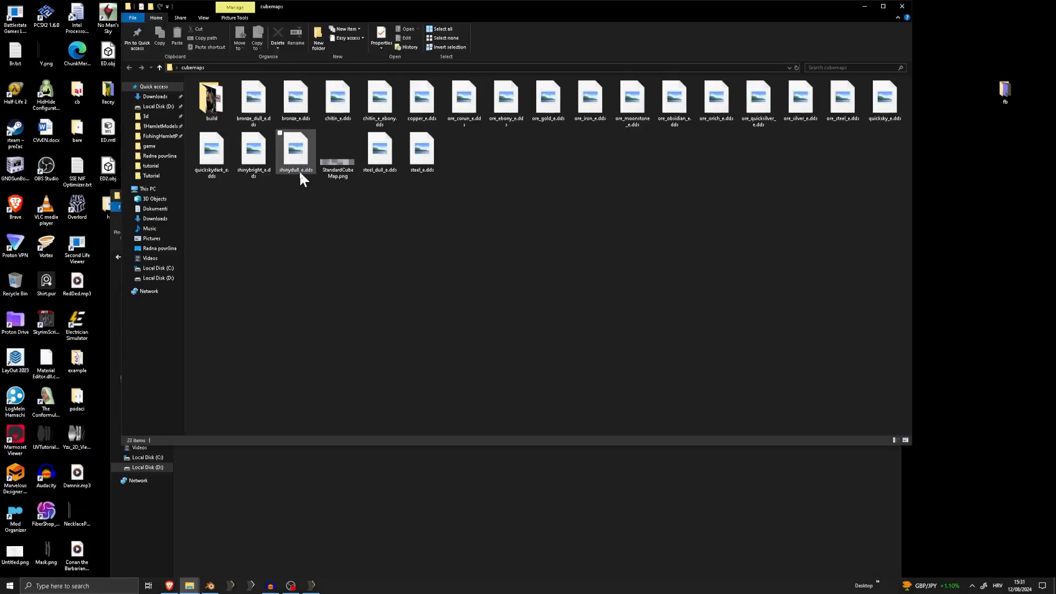
drag(480, 11, 734, 23)
Try to replace chitin_e_ebony.dds in the Tutorial textures folder with quickskydark_e.dds from the cubemaps folder
click(201, 290)
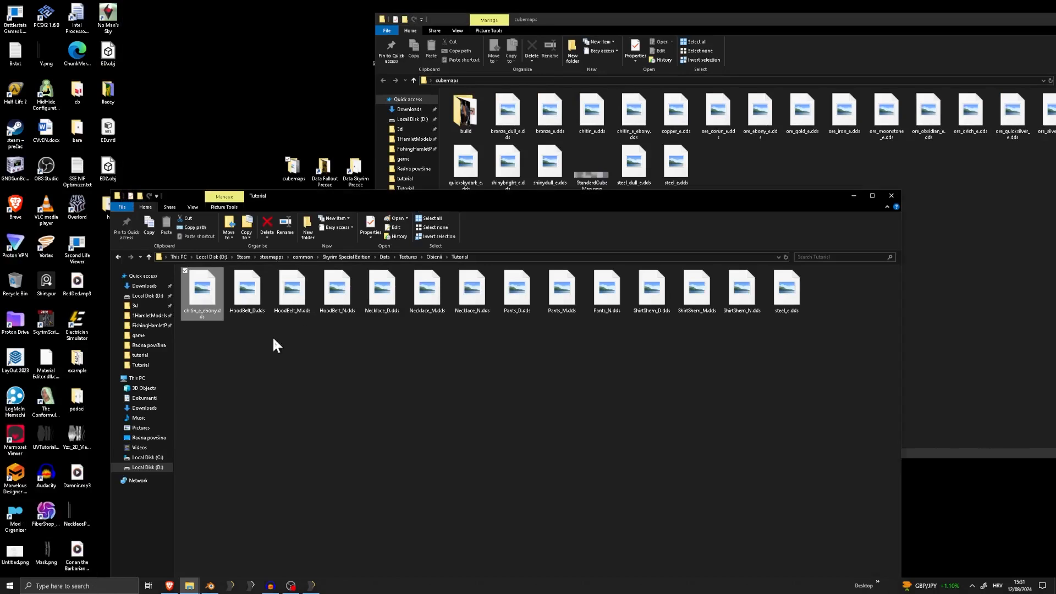
click(344, 322)
click(211, 296)
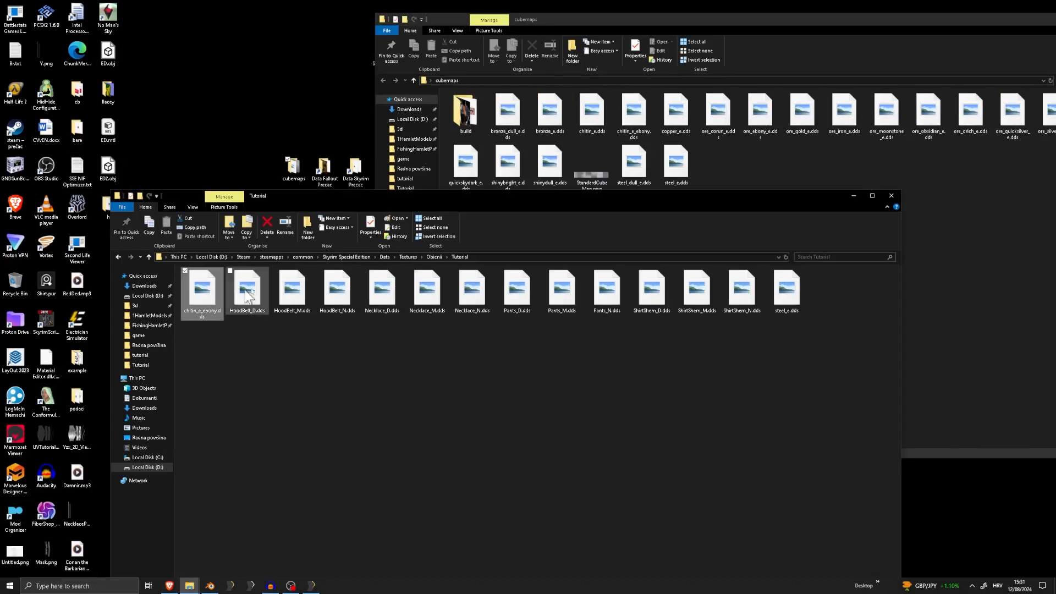
key(Delete)
click(737, 167)
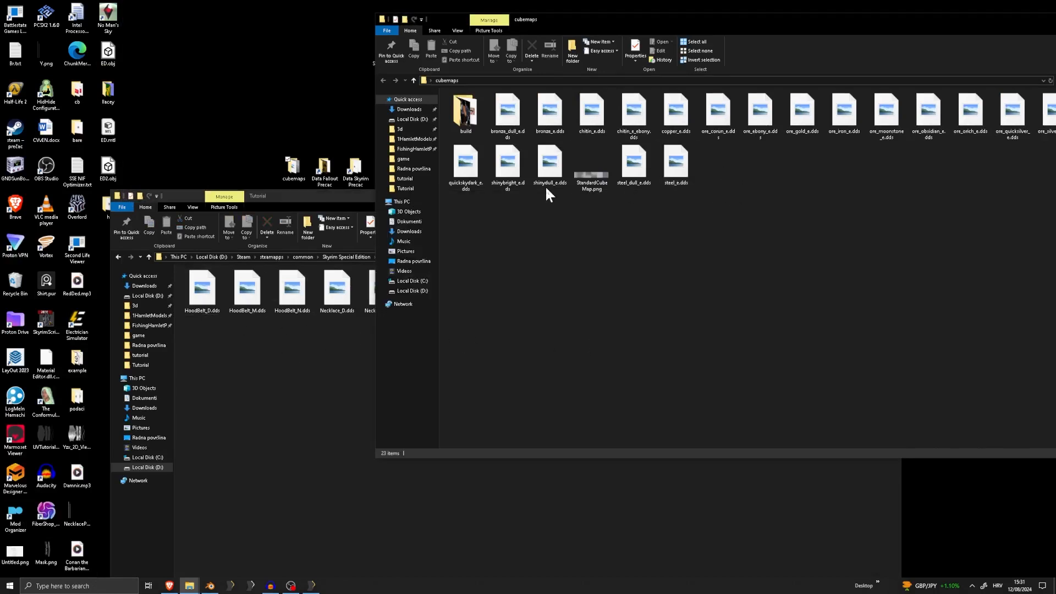
click(461, 174)
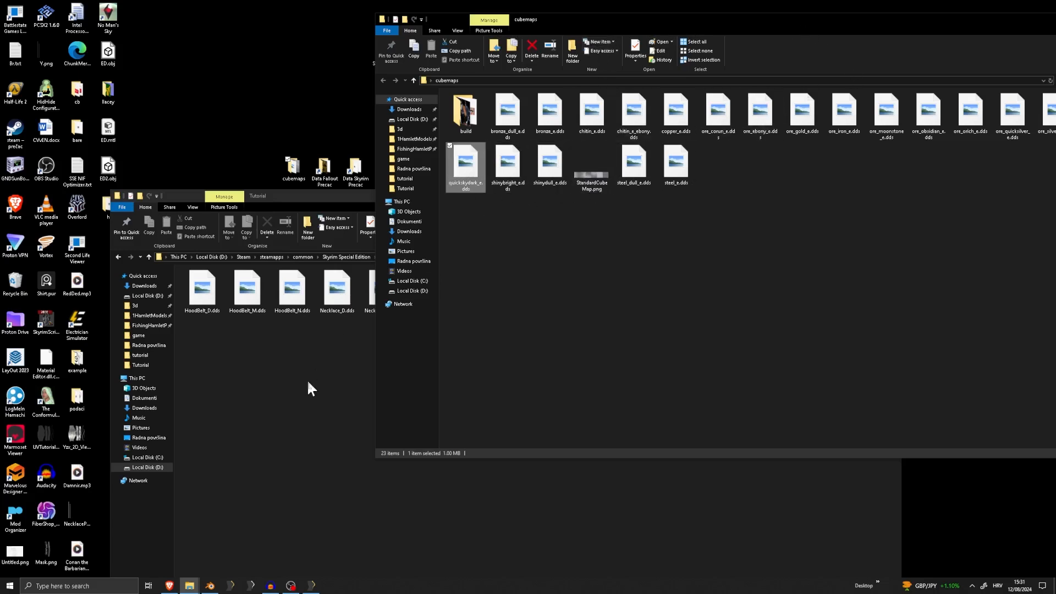
click(321, 414)
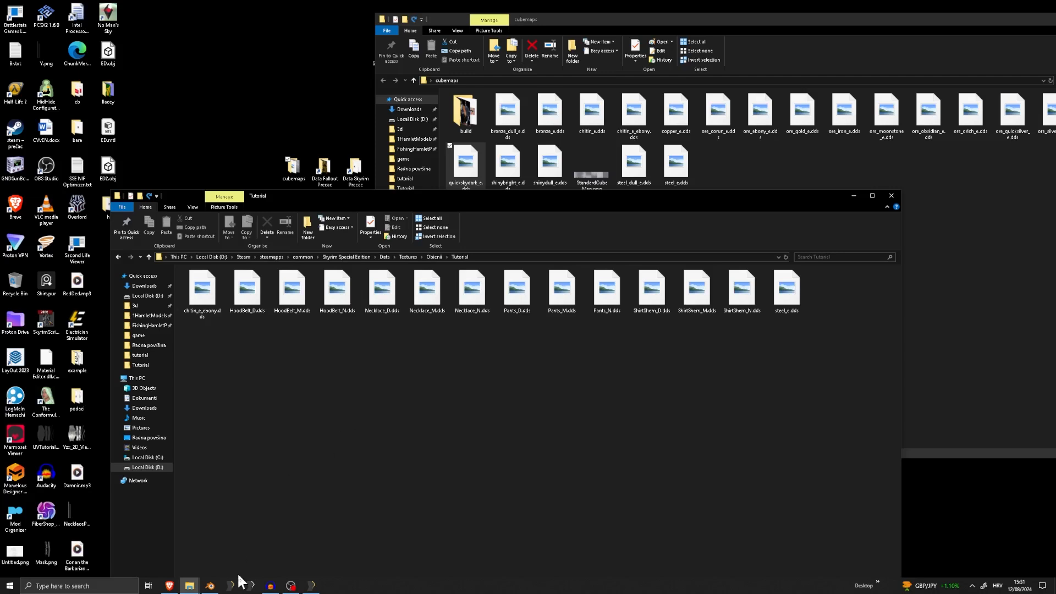
Switch back to Outfit Studio, open the Shirt's texture paths and copy its Env Mask path into the Environment slot
click(312, 585)
scroll(415, 334, down, 3)
right_drag(414, 333, 374, 323)
scroll(422, 319, up, 4)
click(374, 326)
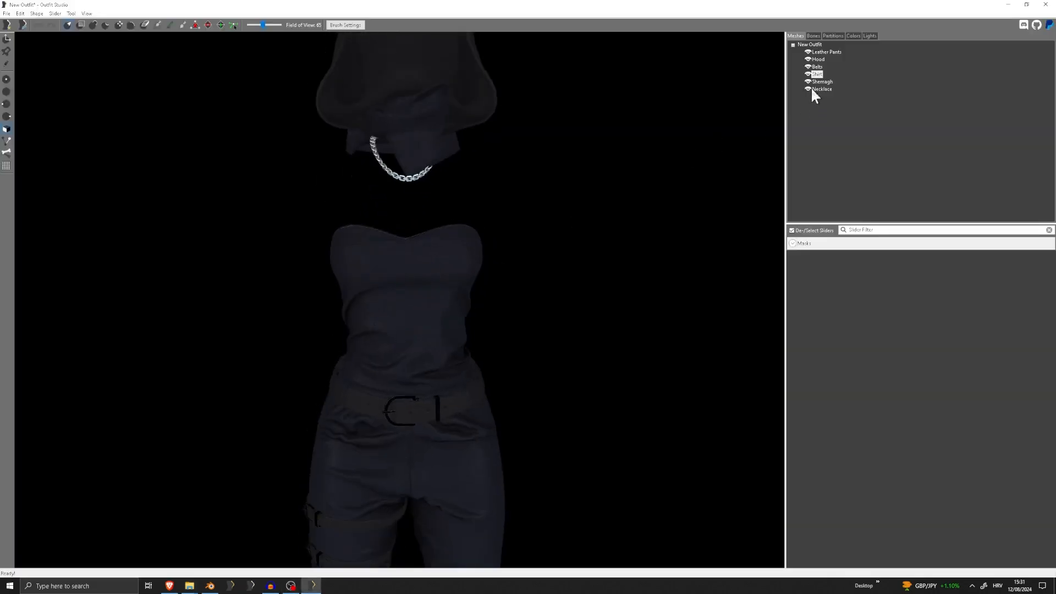
double_click(817, 74)
click(608, 300)
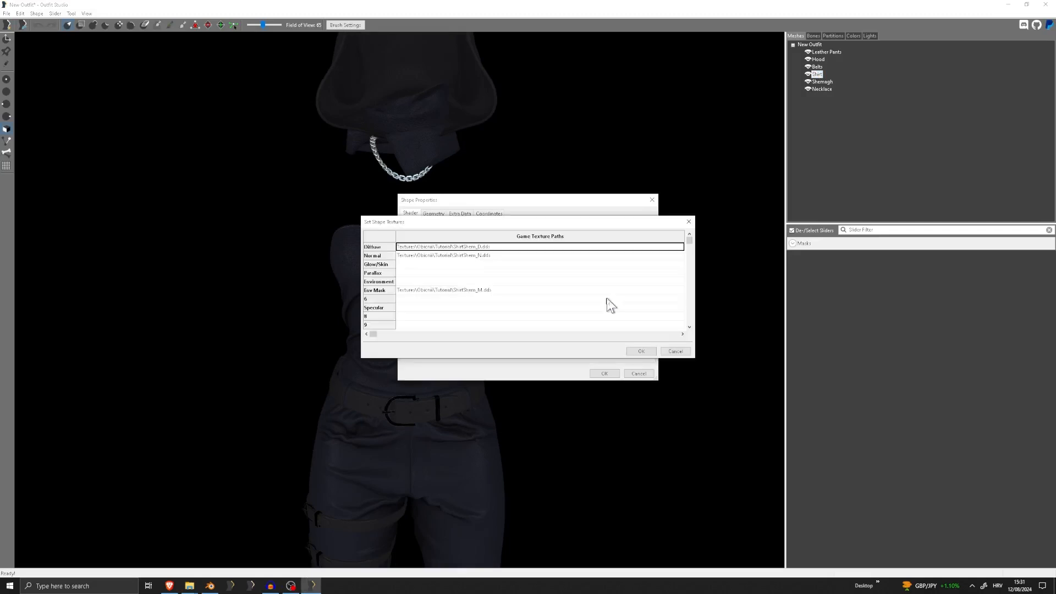
double_click(472, 292)
key(ctrl+c)
double_click(460, 281)
key(ctrl+v)
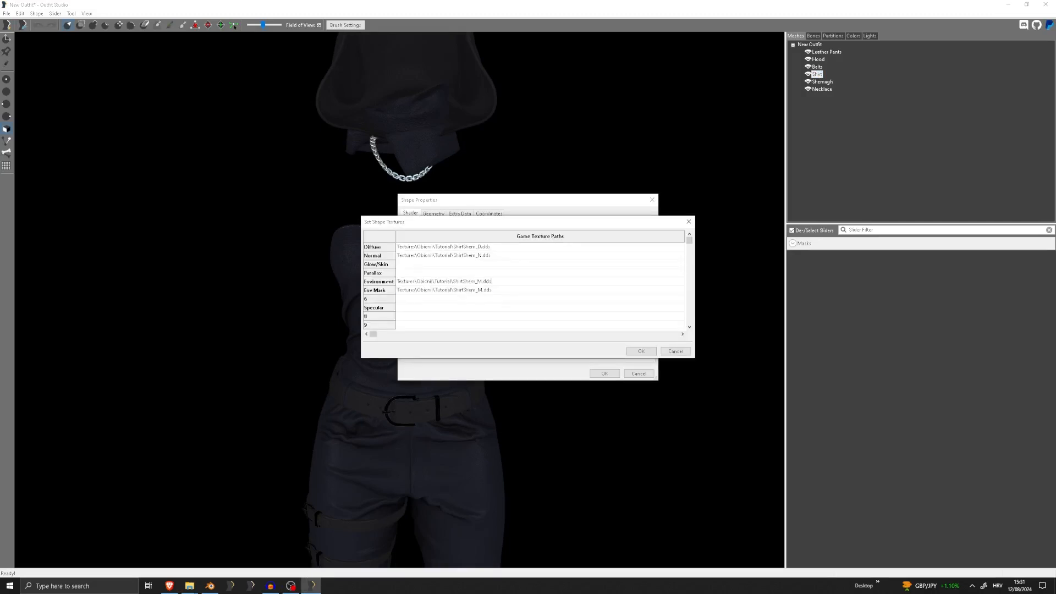
Try to take the quickskydark_e.dds file name from the cubemaps folder, and return to the Shirt's texture paths
mouse_move(189, 585)
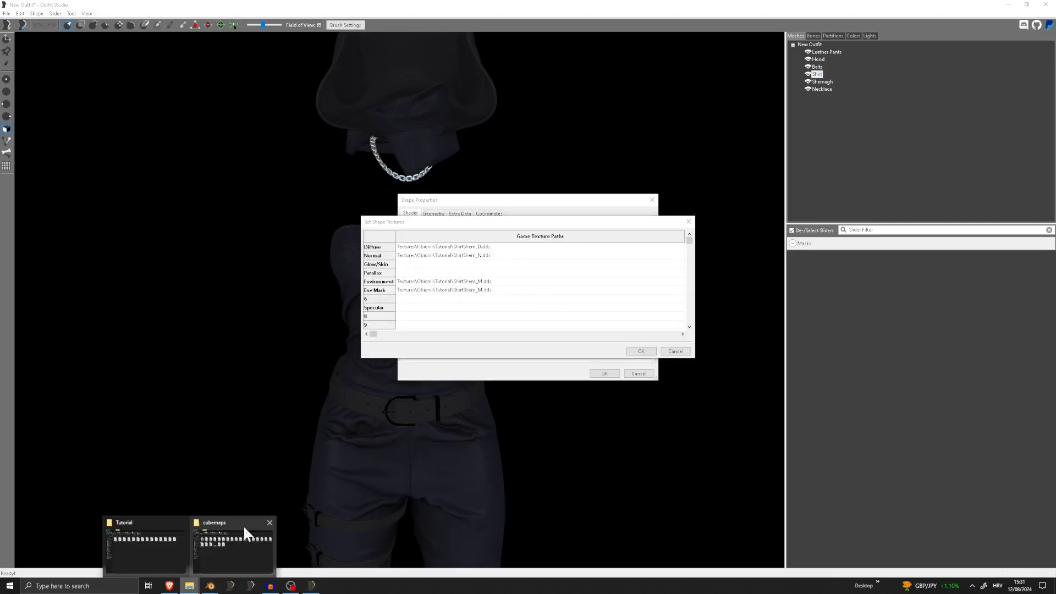
mouse_move(216, 566)
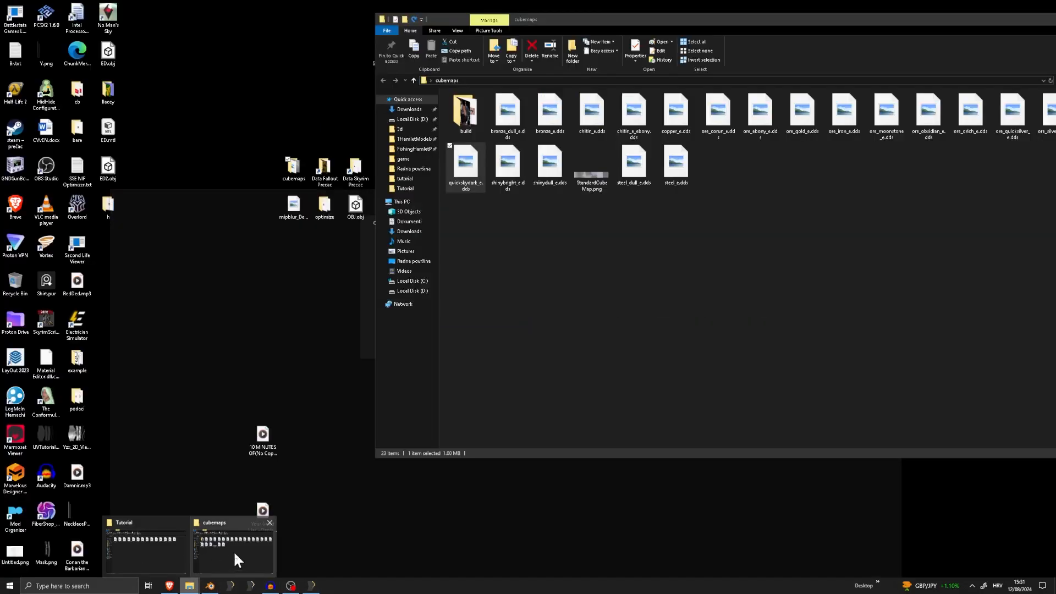
click(234, 550)
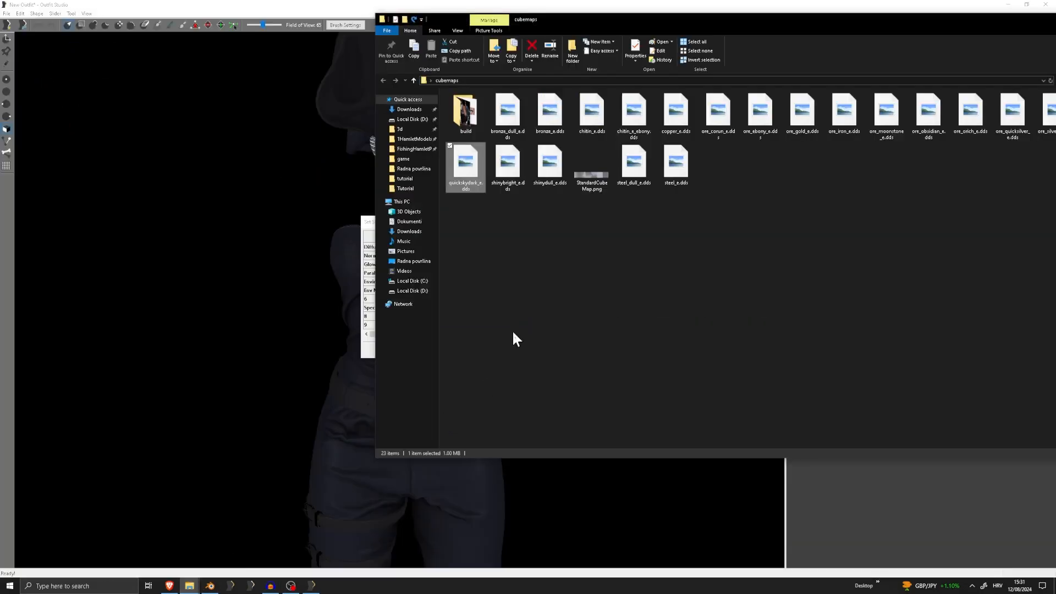
right_click(468, 166)
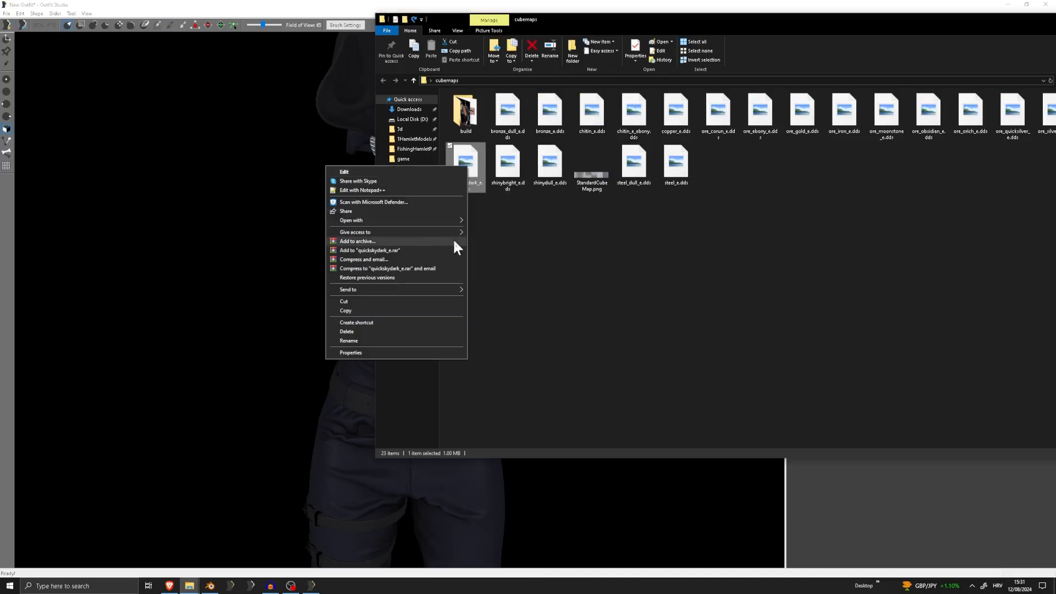
click(355, 340)
click(544, 218)
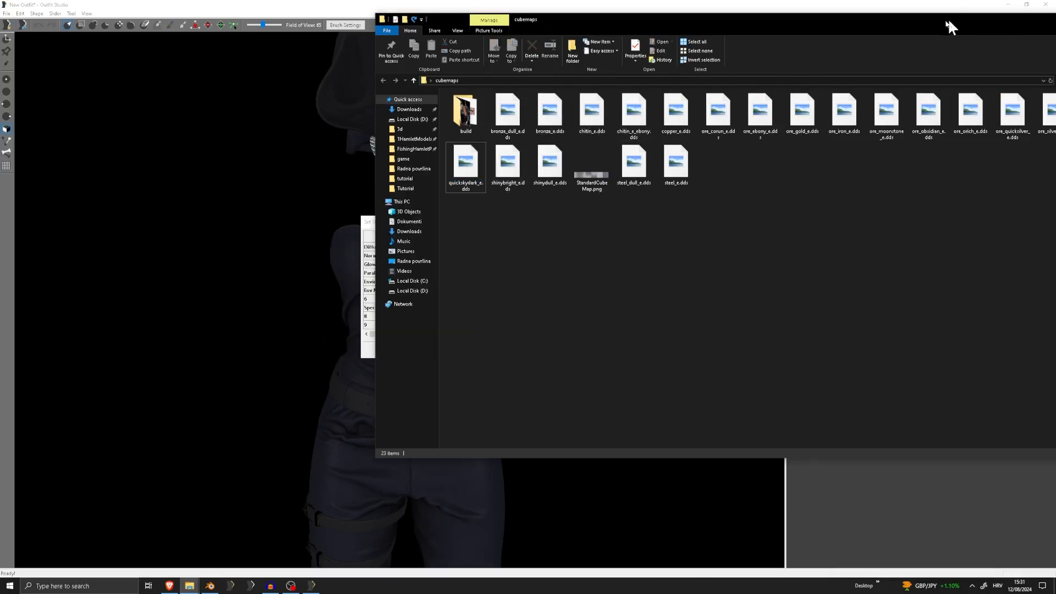
drag(947, 22, 649, 60)
click(761, 56)
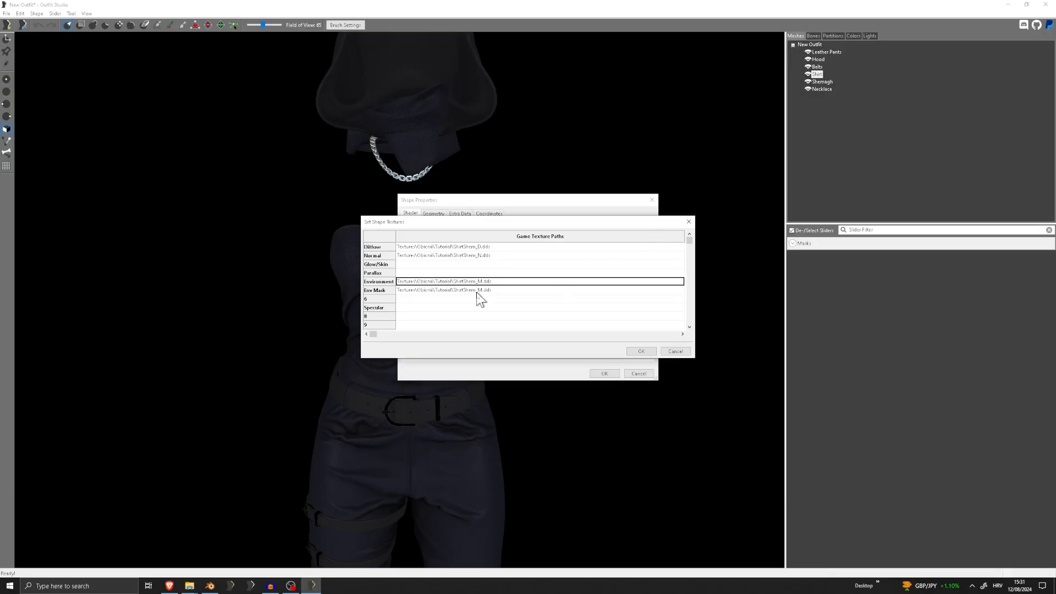
Copy the chitin_e_ebony.dds file name from the Tutorial textures folder and discard the Shirt's pending texture changes in Outfit Studio
click(209, 585)
click(191, 585)
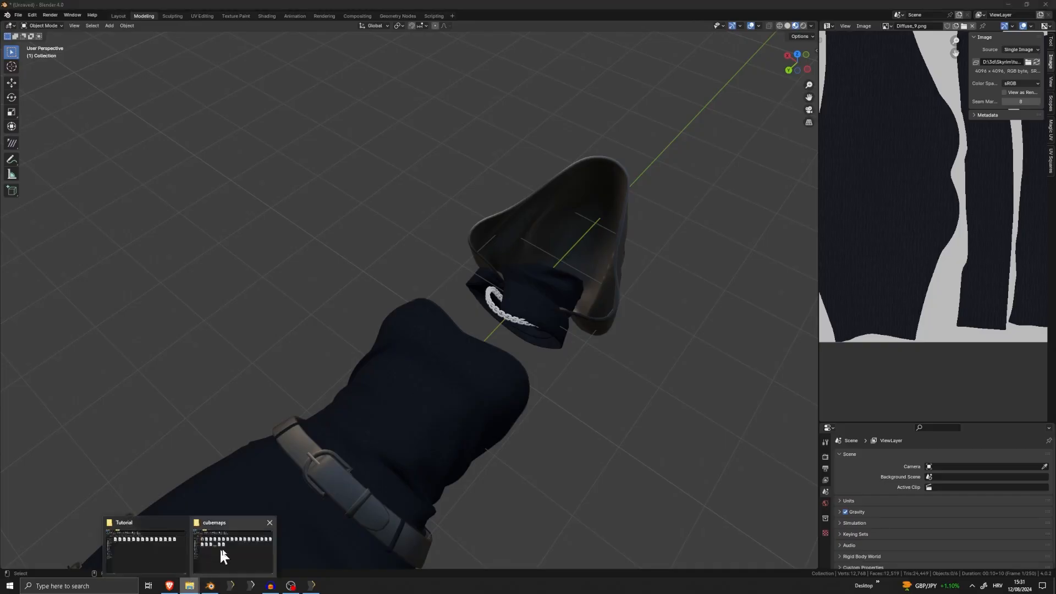
mouse_move(223, 548)
click(183, 544)
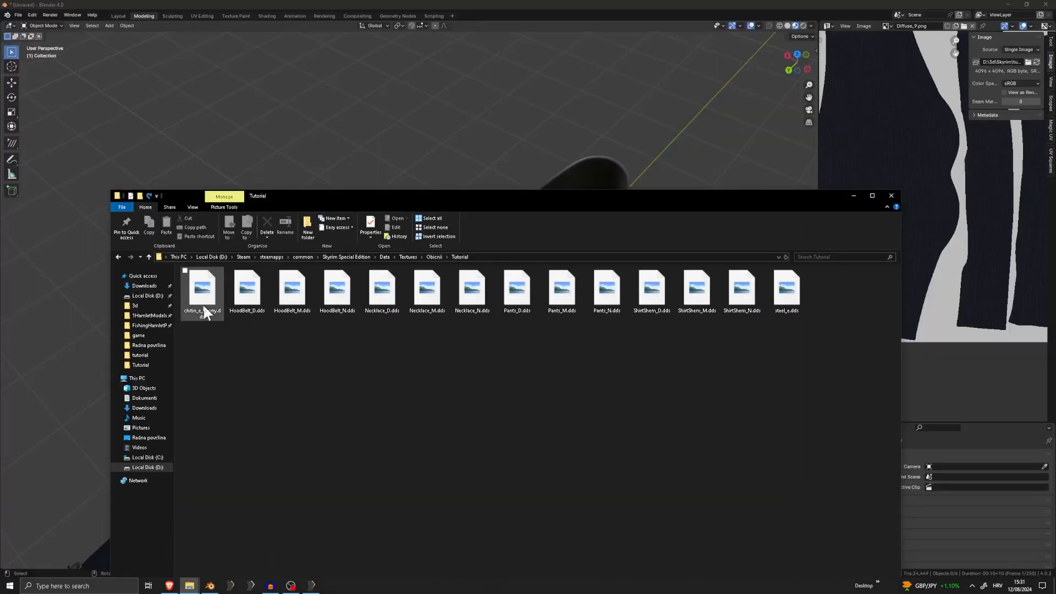
right_click(185, 295)
click(91, 460)
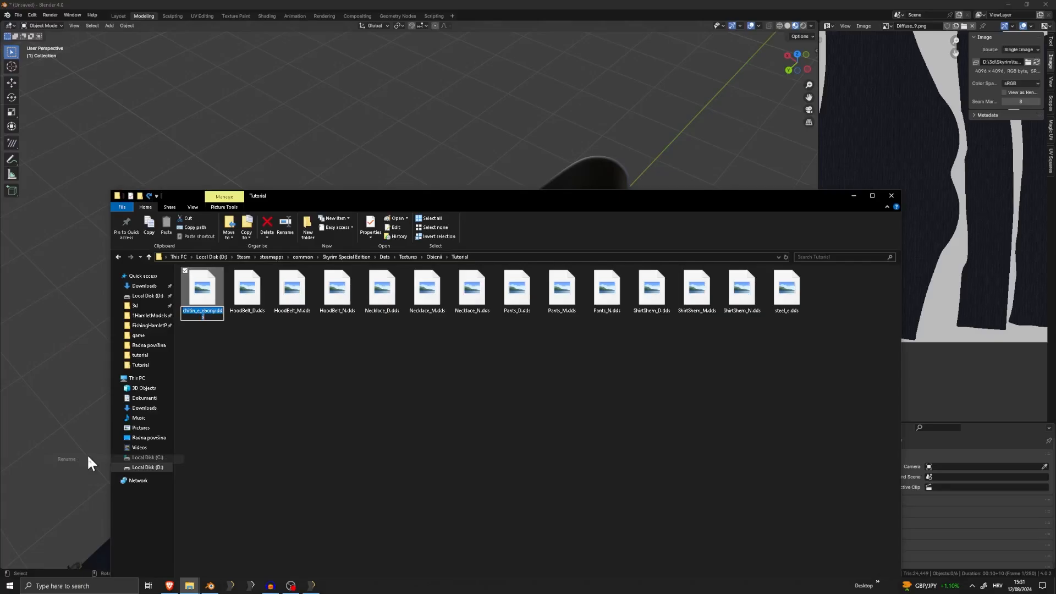
click(289, 586)
click(497, 282)
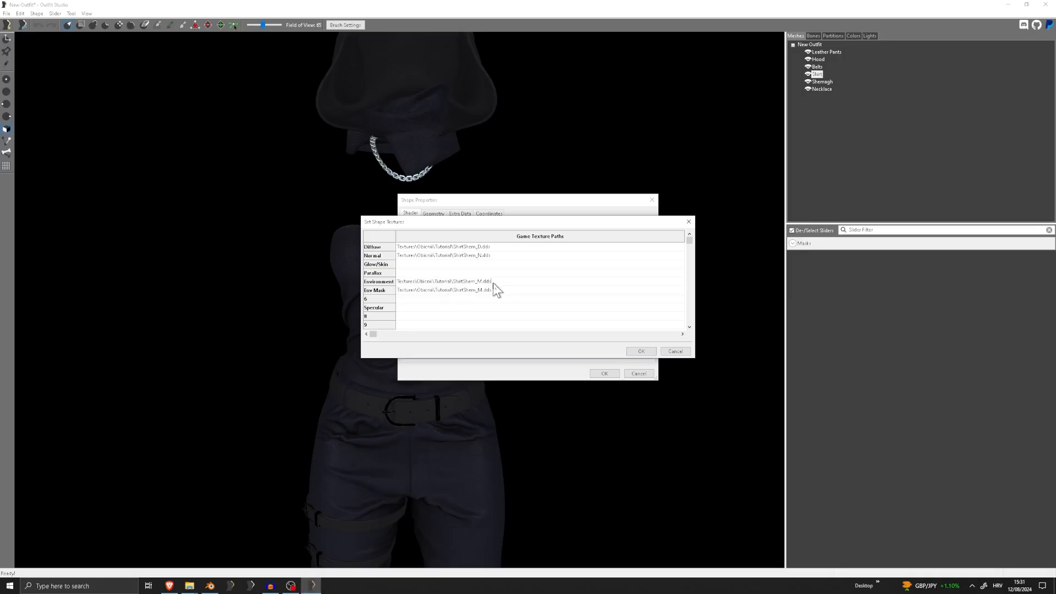
click(688, 222)
click(652, 200)
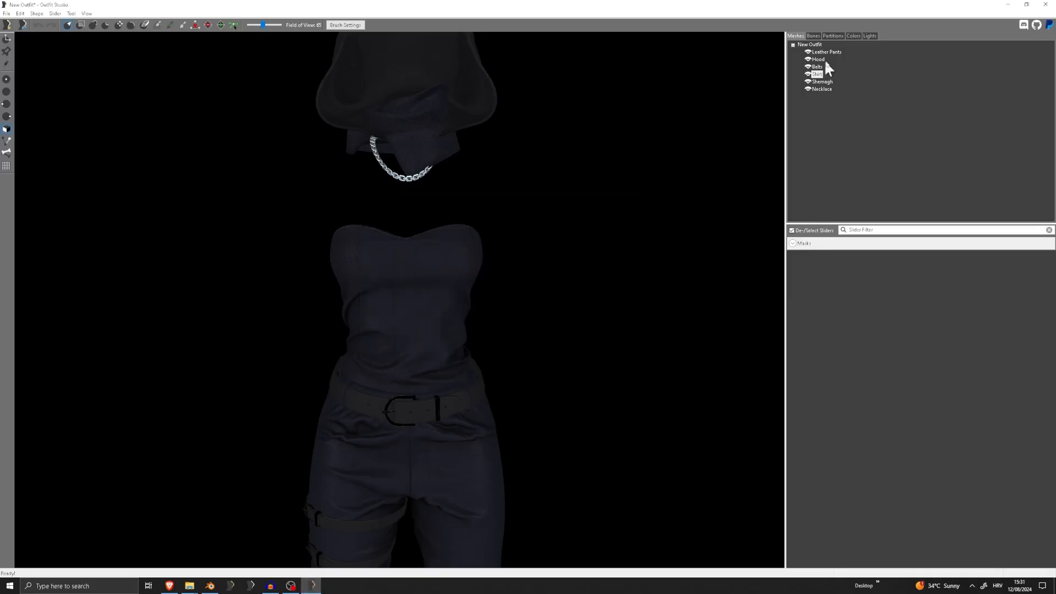
Reopen the Shirt's texture paths and paste chitin_e_ebony.dds into the Environment slot
double_click(818, 76)
click(583, 299)
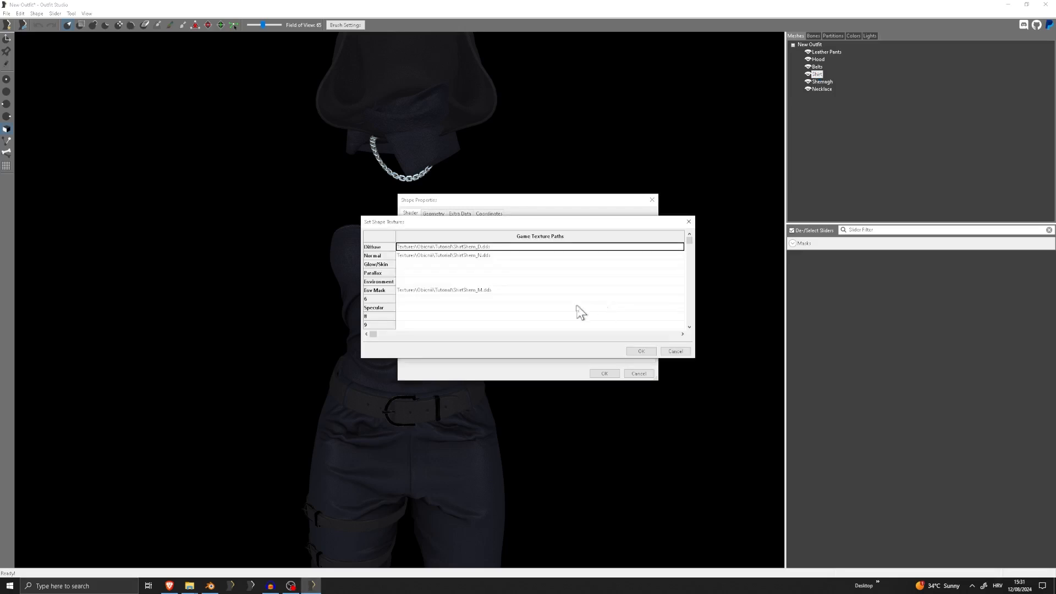
double_click(477, 283)
key(ctrl+v)
Prefix the Shirt's Environment file name with Textures\Obicnii\Tutorial\ from the Env Mask path and apply the shape properties
double_click(496, 291)
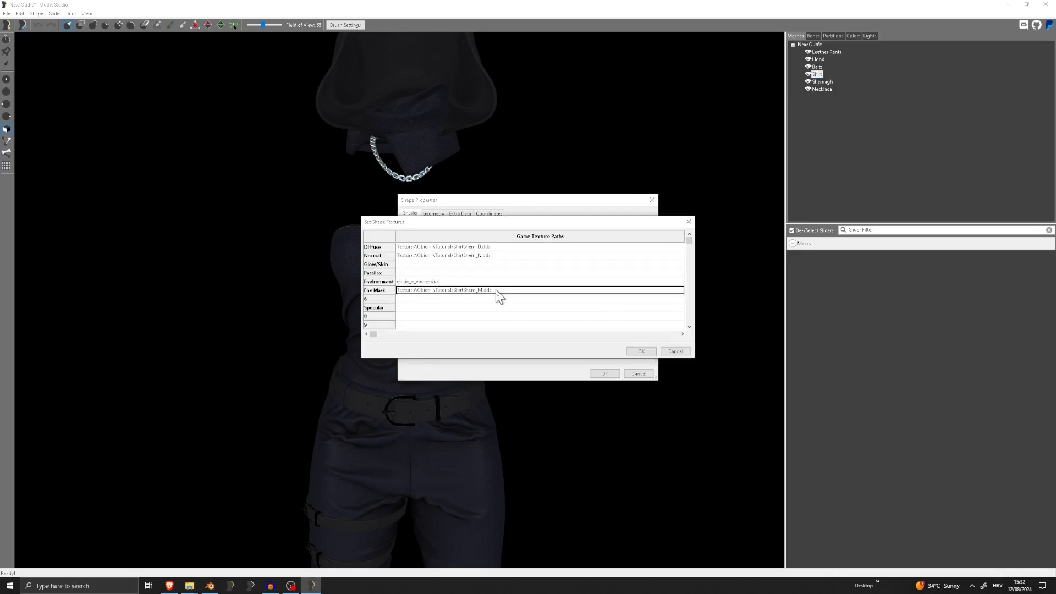
drag(451, 290, 357, 291)
double_click(401, 281)
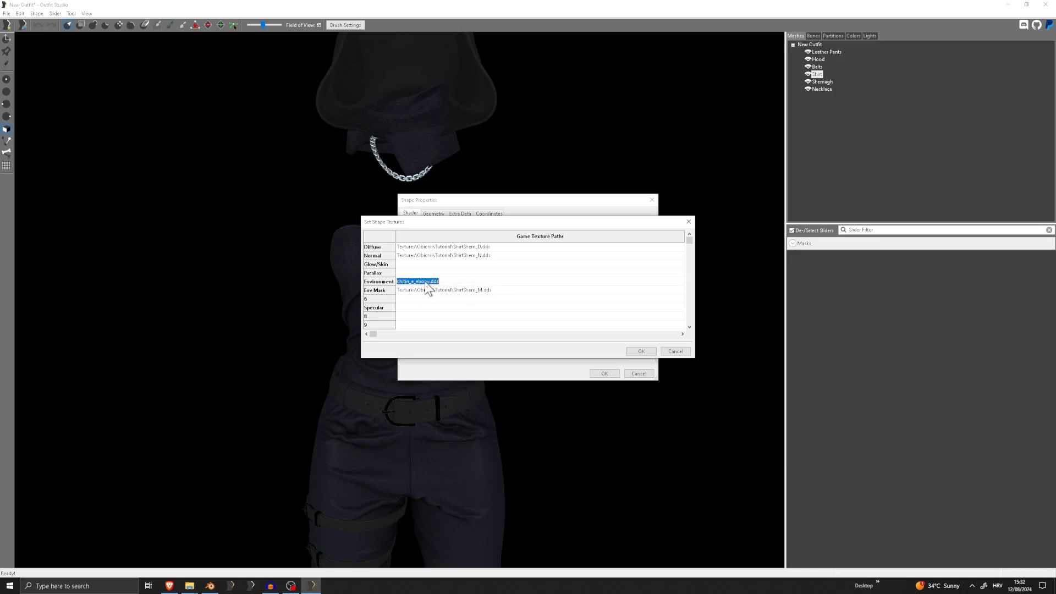
key(Home)
key(ctrl+v)
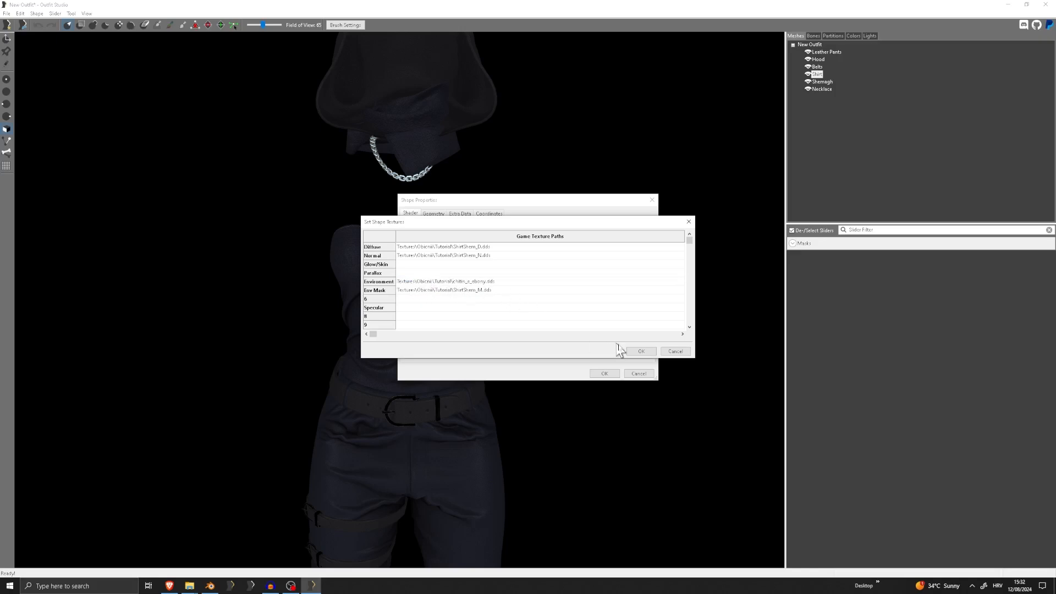
click(641, 351)
click(604, 373)
Examine the shirt's fabric reflections from several angles and distances
scroll(401, 317, up, 3)
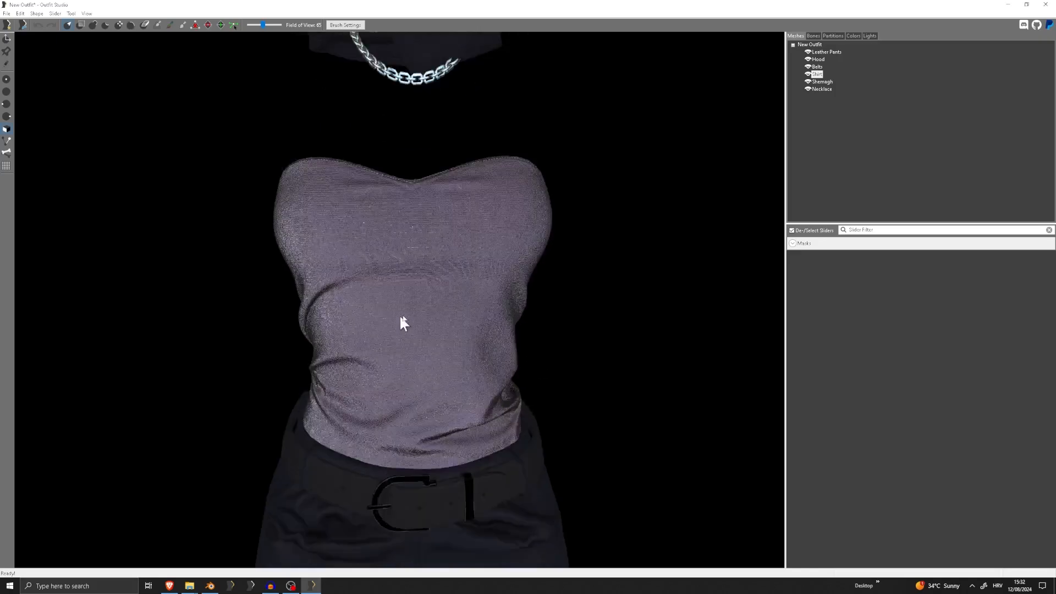
right_drag(401, 317, 544, 309)
right_drag(640, 316, 483, 312)
scroll(396, 312, down, 3)
scroll(435, 317, up, 7)
scroll(402, 316, down, 3)
scroll(429, 326, up, 3)
scroll(412, 328, up, 4)
scroll(404, 328, down, 4)
scroll(401, 330, down, 4)
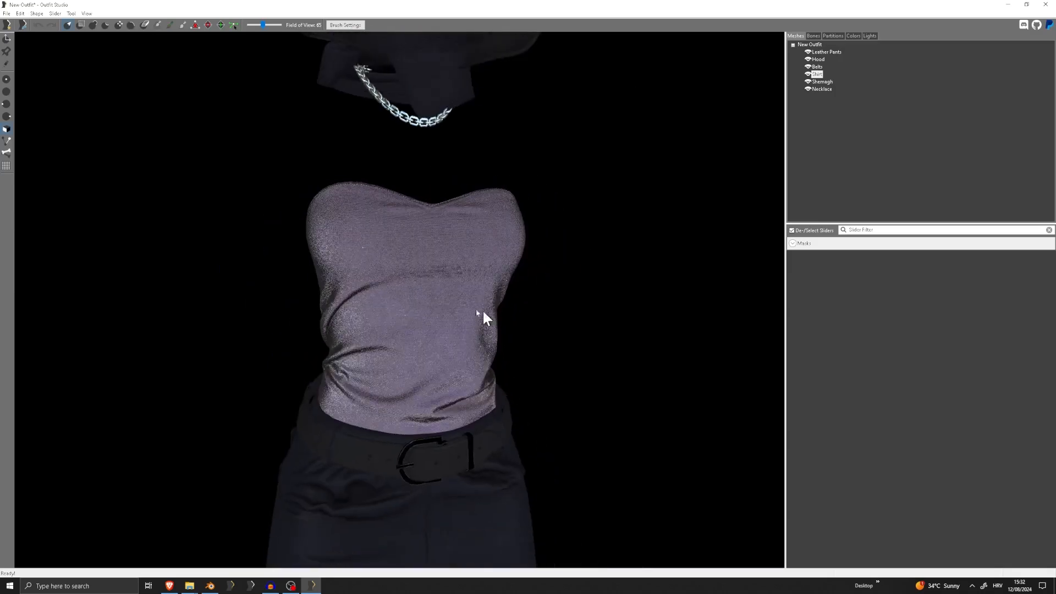
Find Adobe Photoshop 2023 on the computer and launch it
key(super)
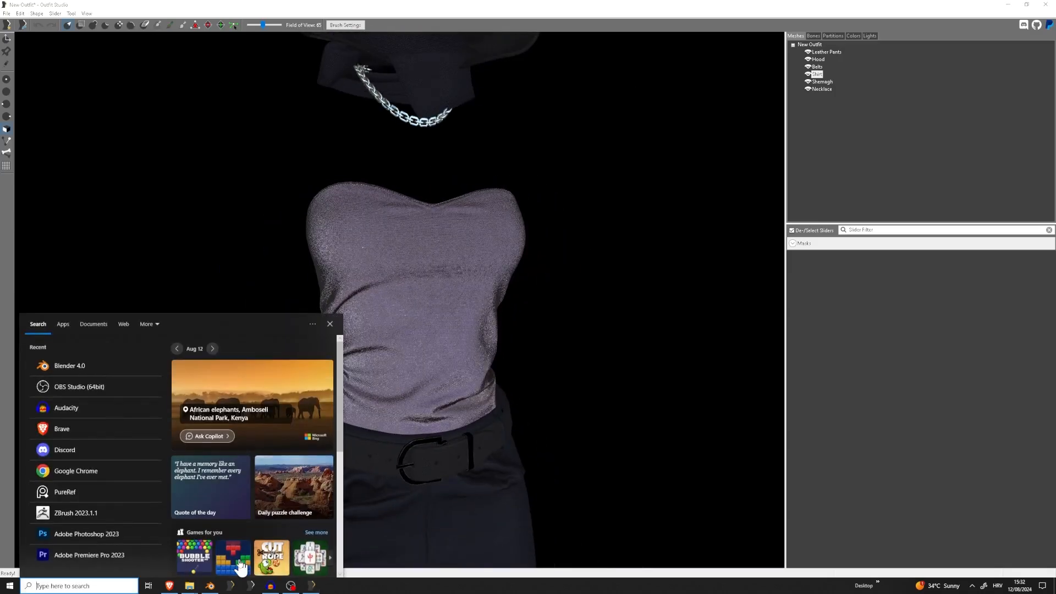
text(photo)
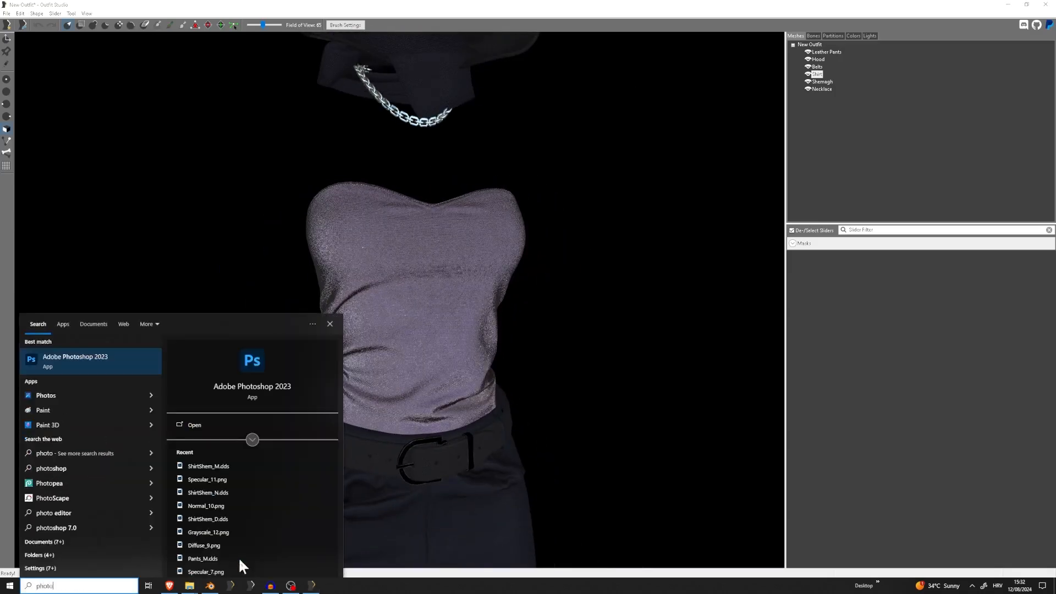
click(104, 364)
scroll(407, 363, down, 2)
scroll(407, 365, down, 1)
right_drag(406, 358, 297, 361)
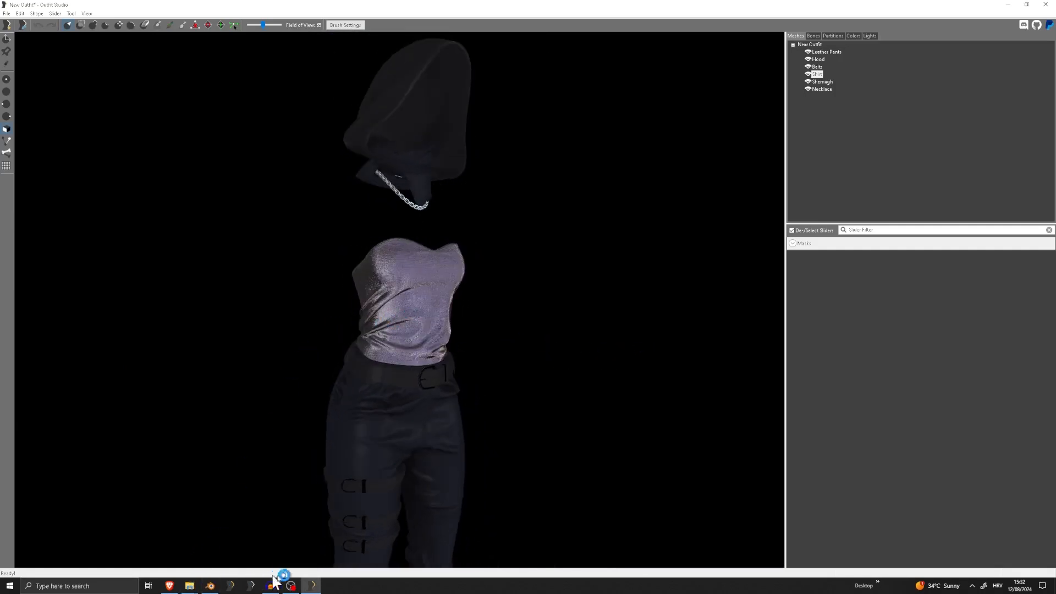
scroll(420, 337, up, 3)
scroll(419, 377, down, 2)
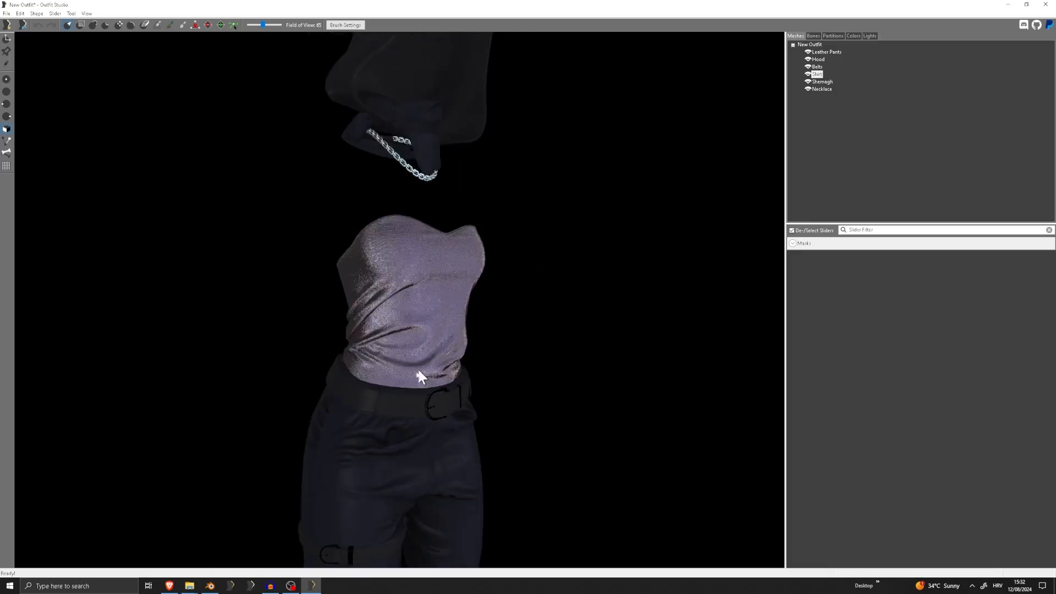
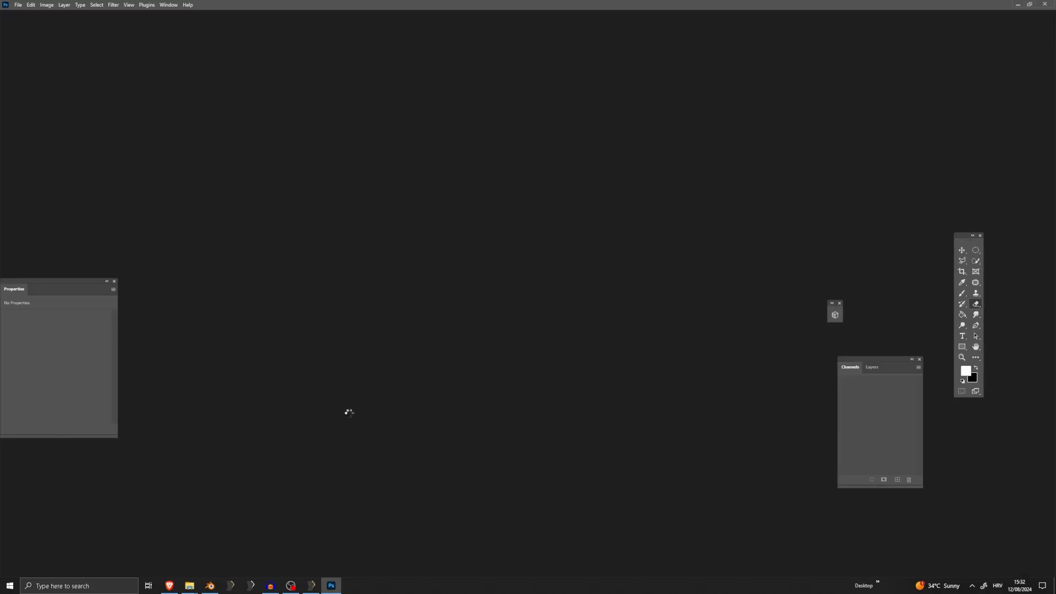
Start opening an image file and browse through the desktop shortcut to Skyrim Special Edition's Data folder
click(18, 5)
click(22, 18)
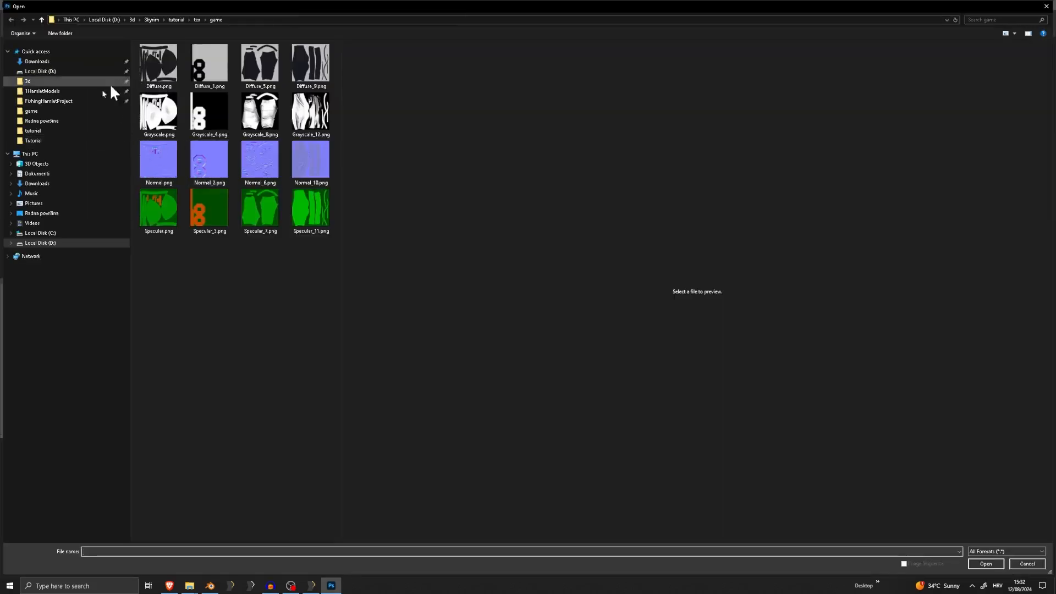
click(44, 213)
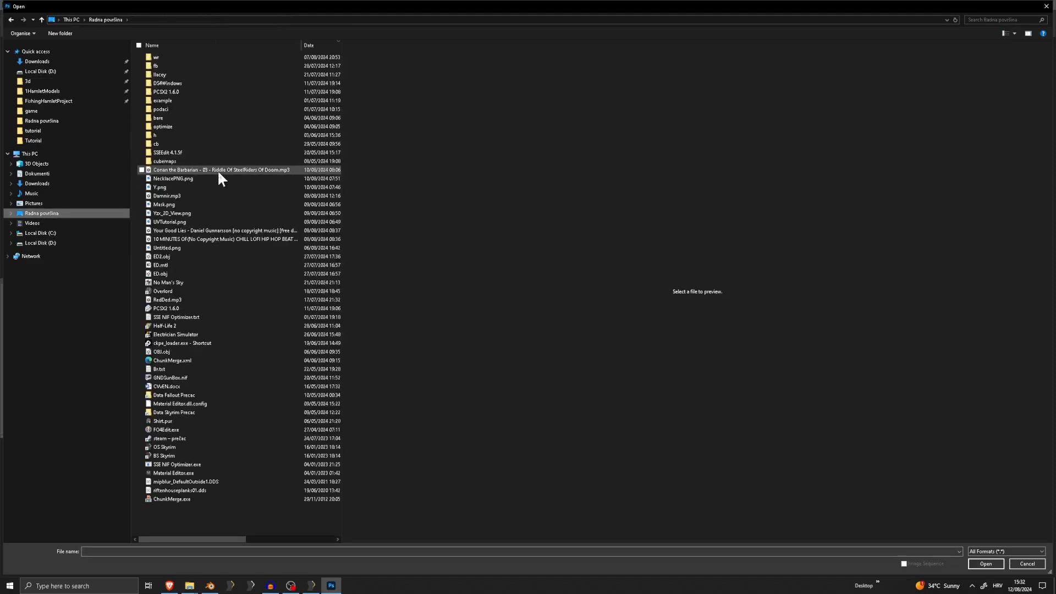
click(219, 170)
key(d)
key(d)
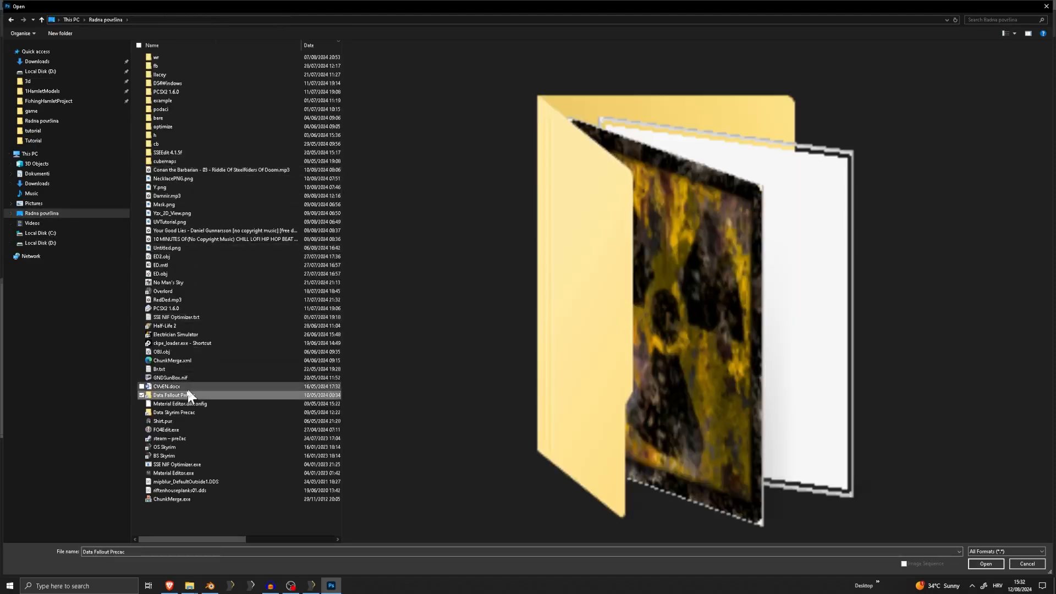
double_click(172, 412)
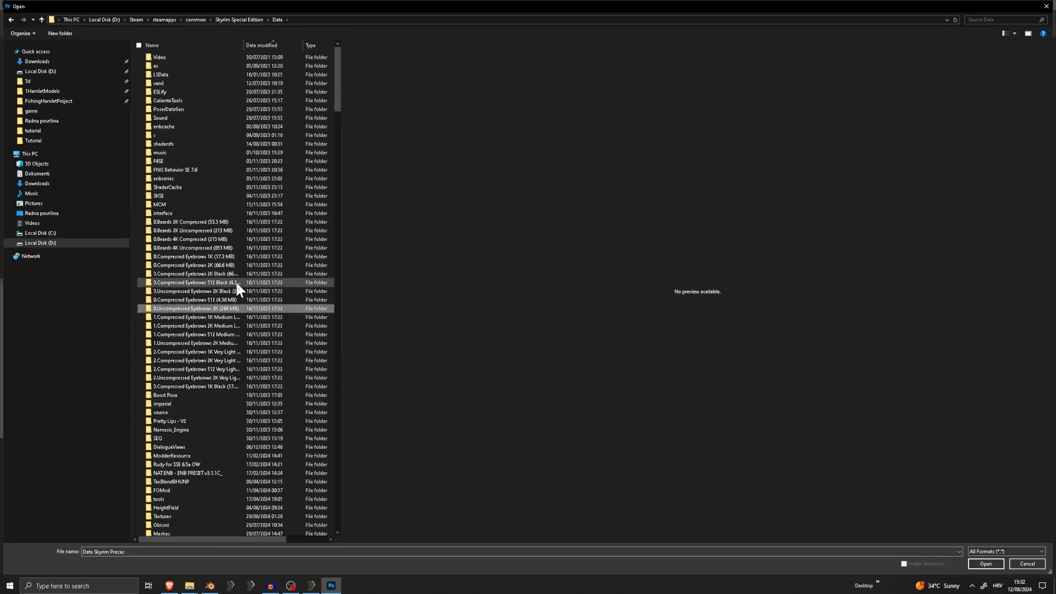
Open ShirtShem_M.dds from the Textures\Obicnii\Tutorial folder
key(t)
scroll(156, 467, down, 3)
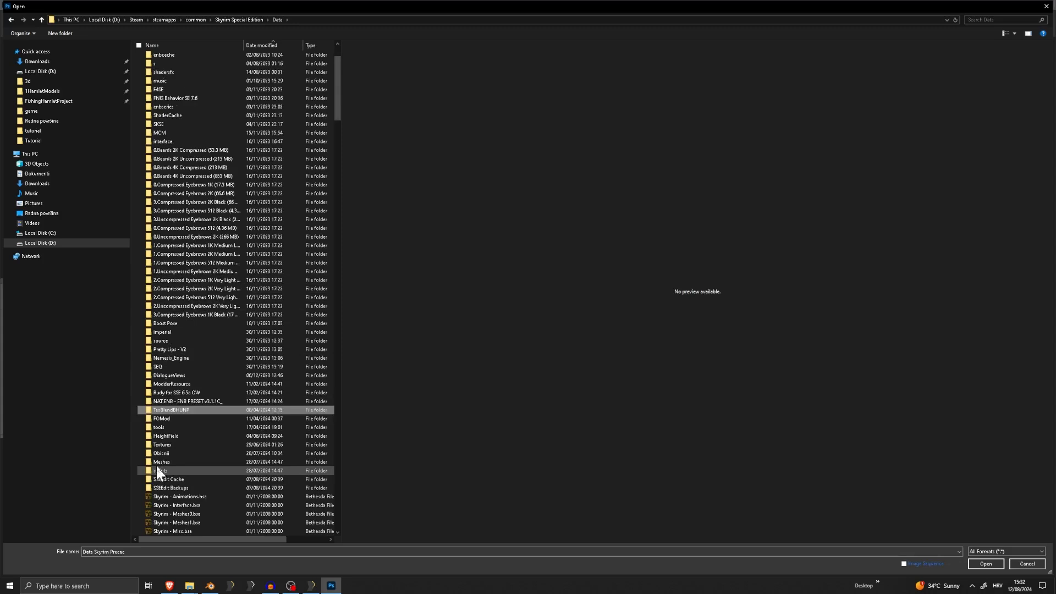
click(174, 443)
double_click(173, 443)
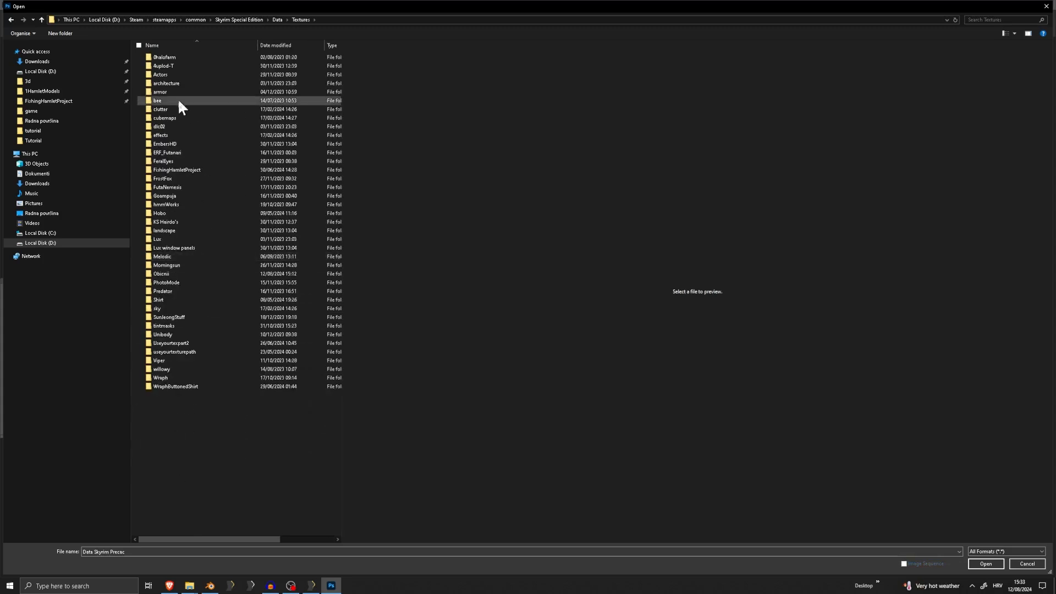
double_click(172, 274)
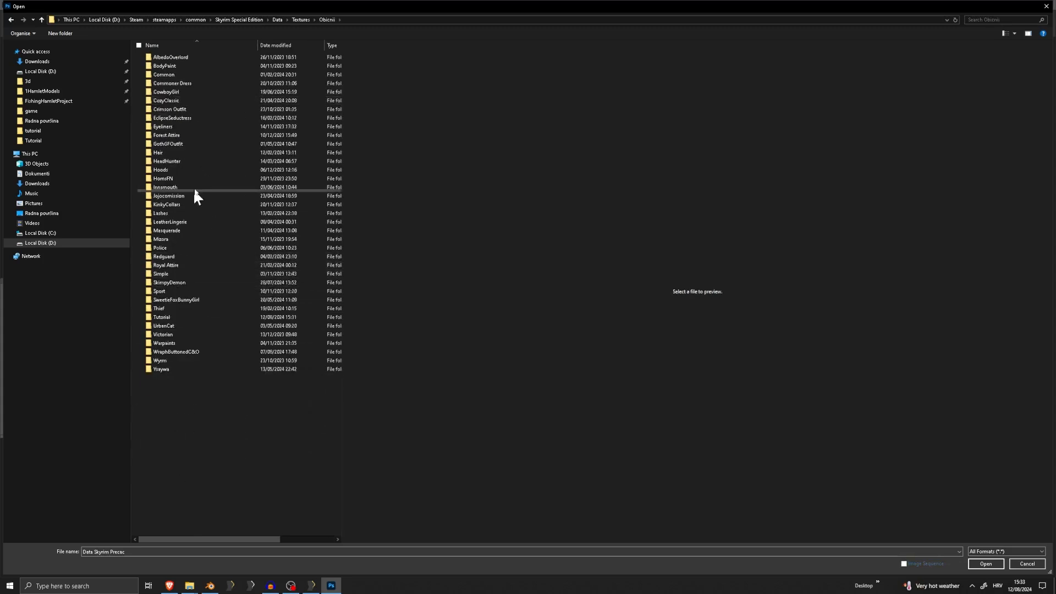
double_click(163, 317)
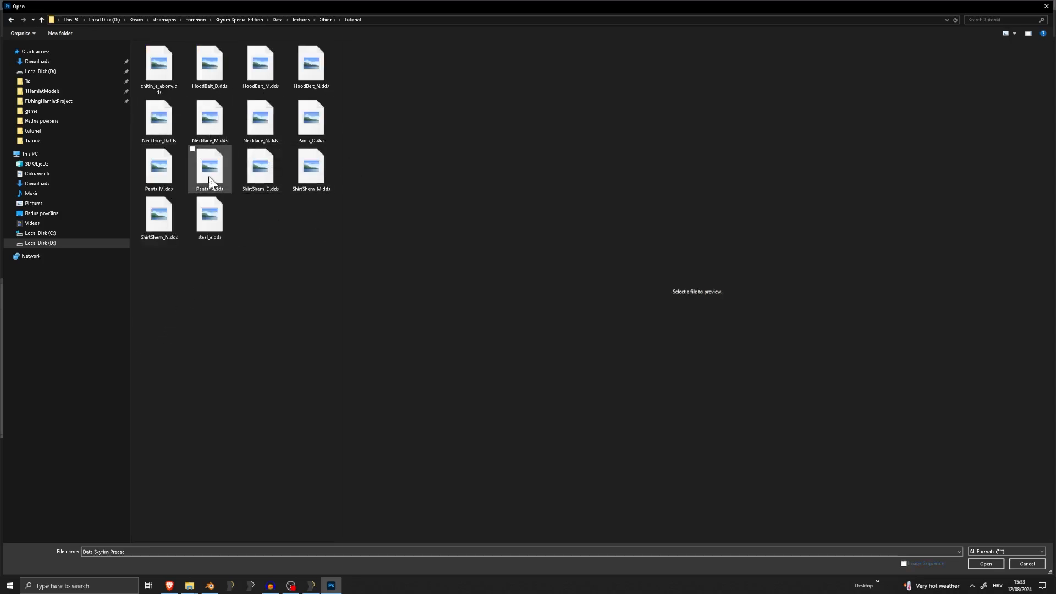
double_click(302, 169)
click(529, 233)
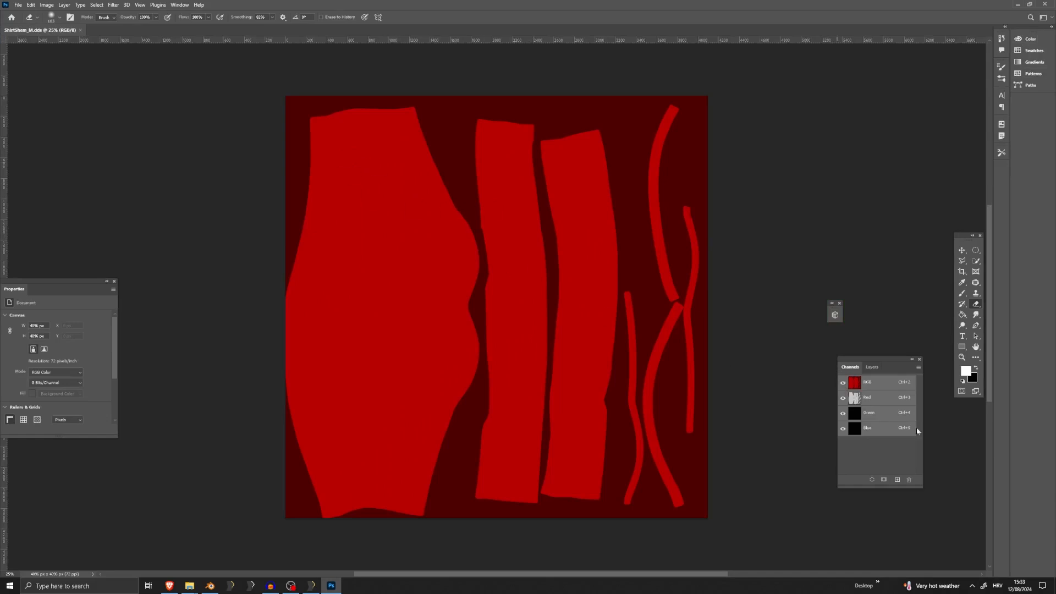
Convert the mask's Red channel to a grayscale image and add a black alpha channel
click(875, 403)
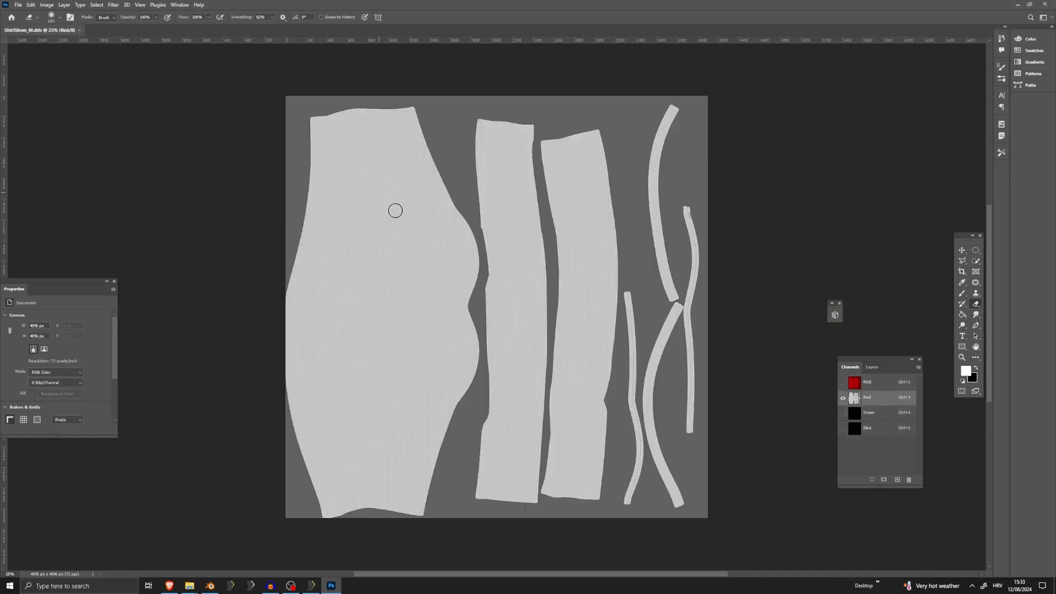
click(32, 5)
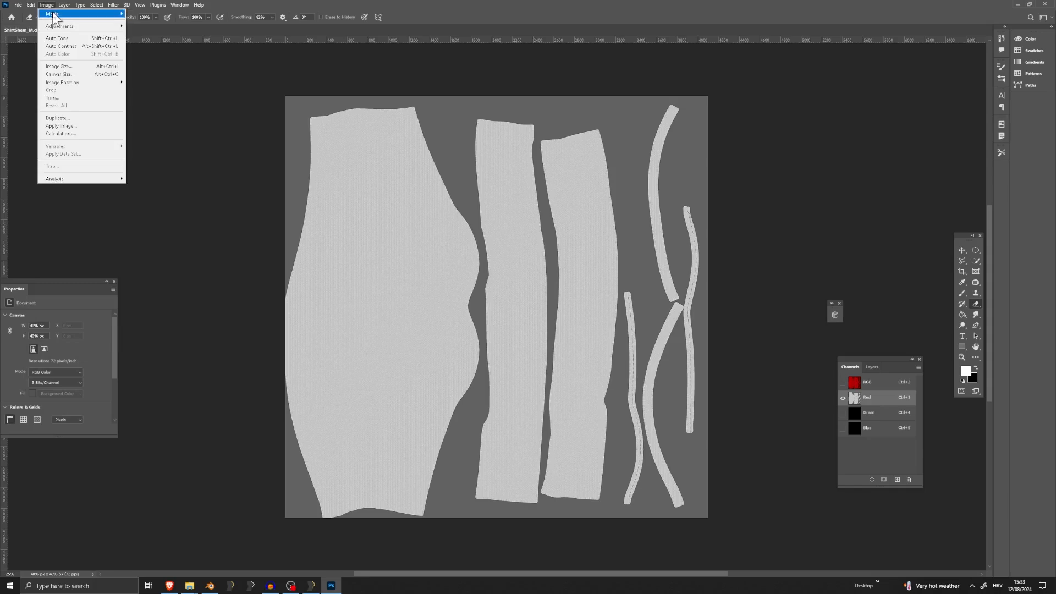
click(144, 22)
click(487, 212)
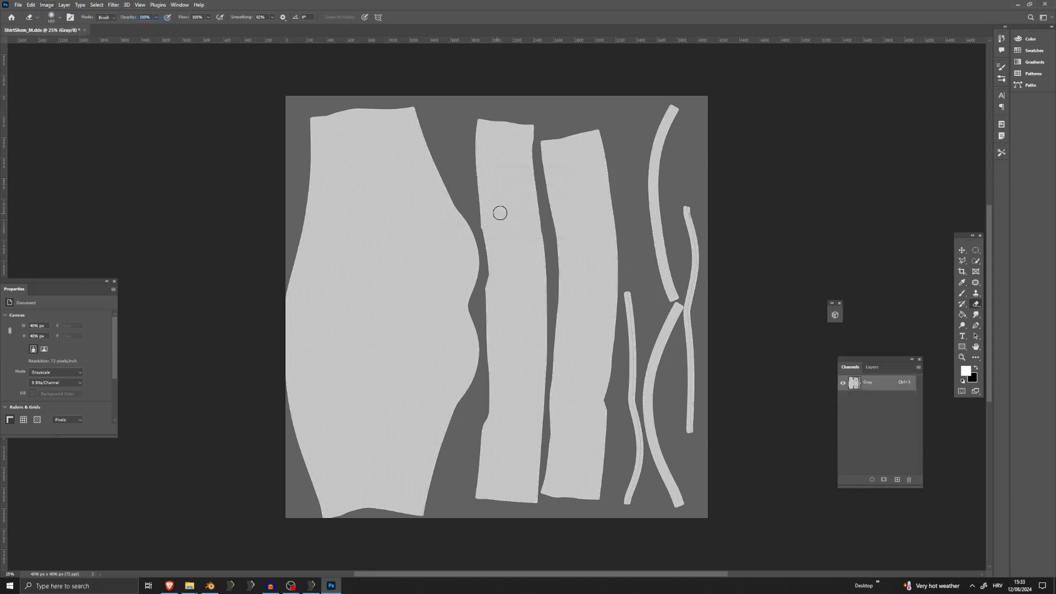
click(898, 480)
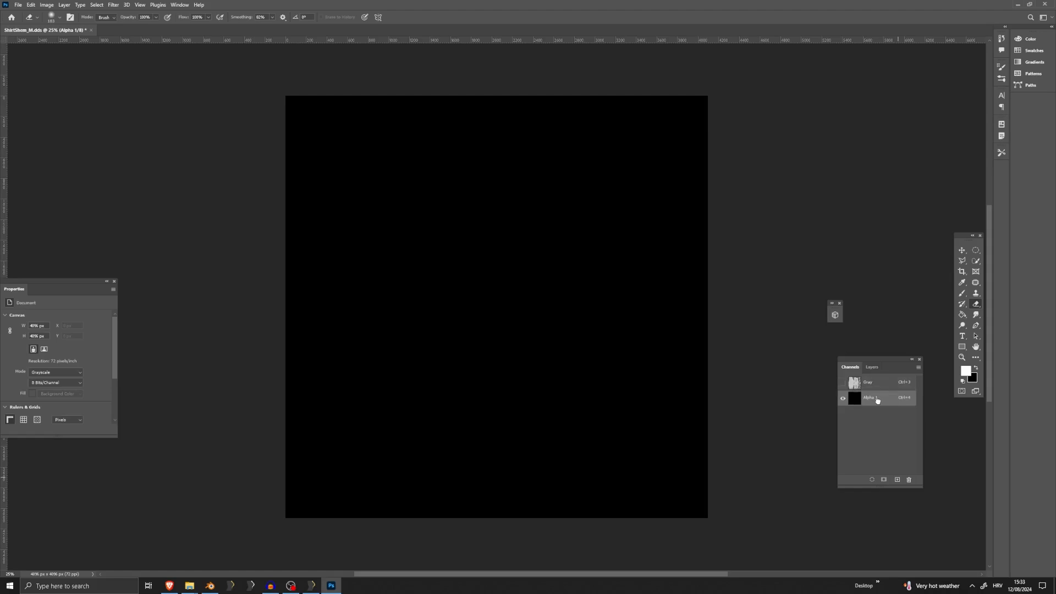
key(ctrl+3)
Add a Brightness/Contrast adjustment layer over the mask with brightness -150 and contrast 100
click(872, 367)
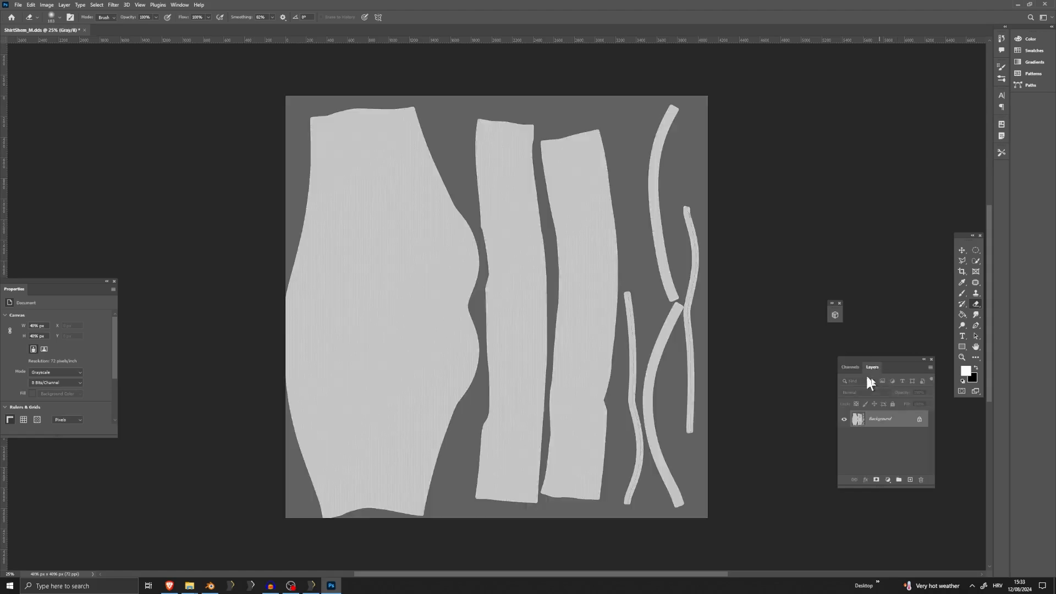
click(889, 480)
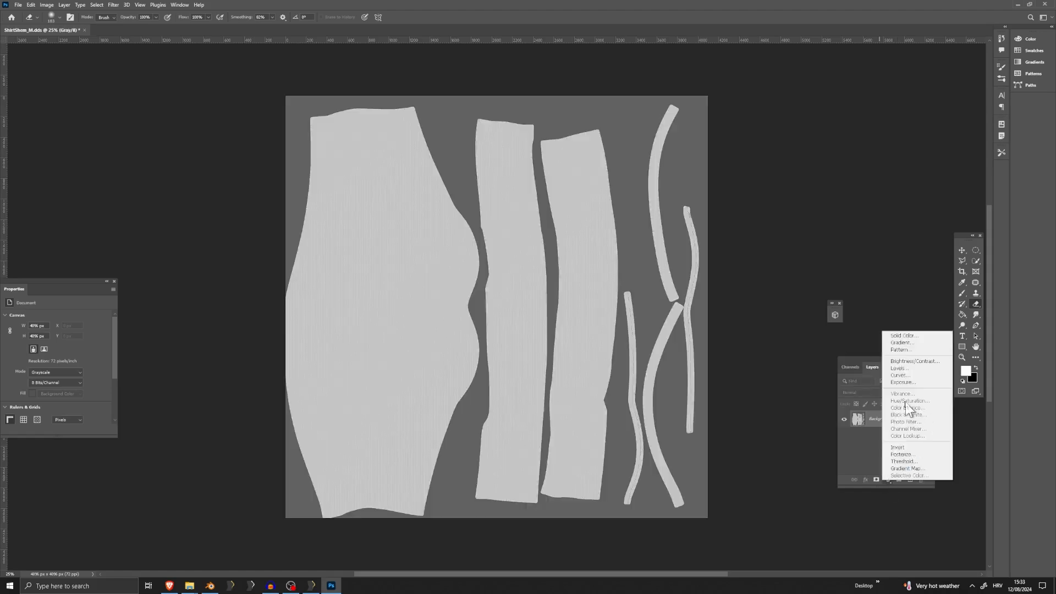
click(902, 365)
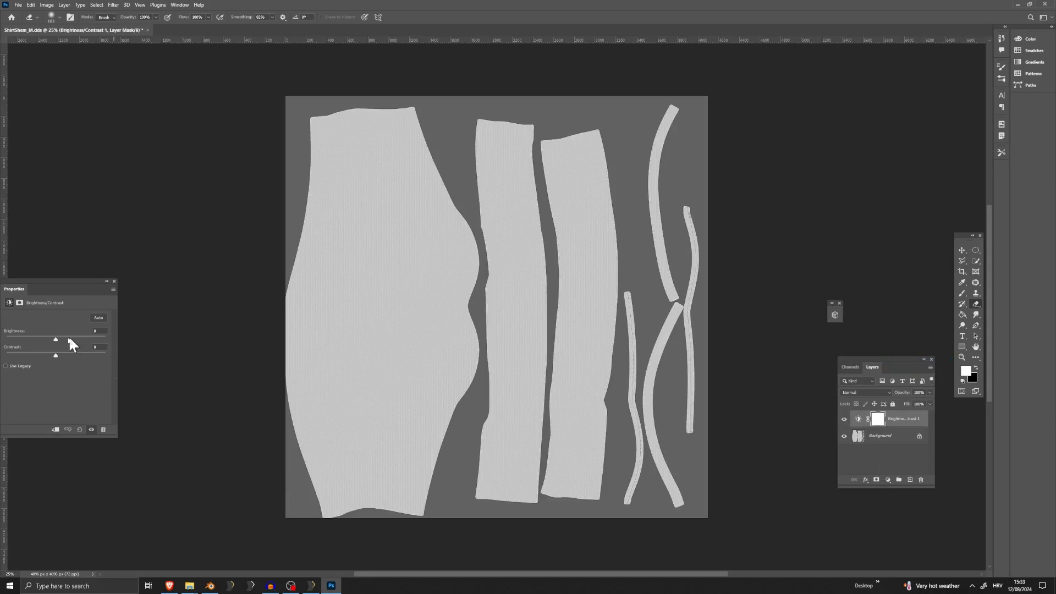
drag(51, 337, 264, 358)
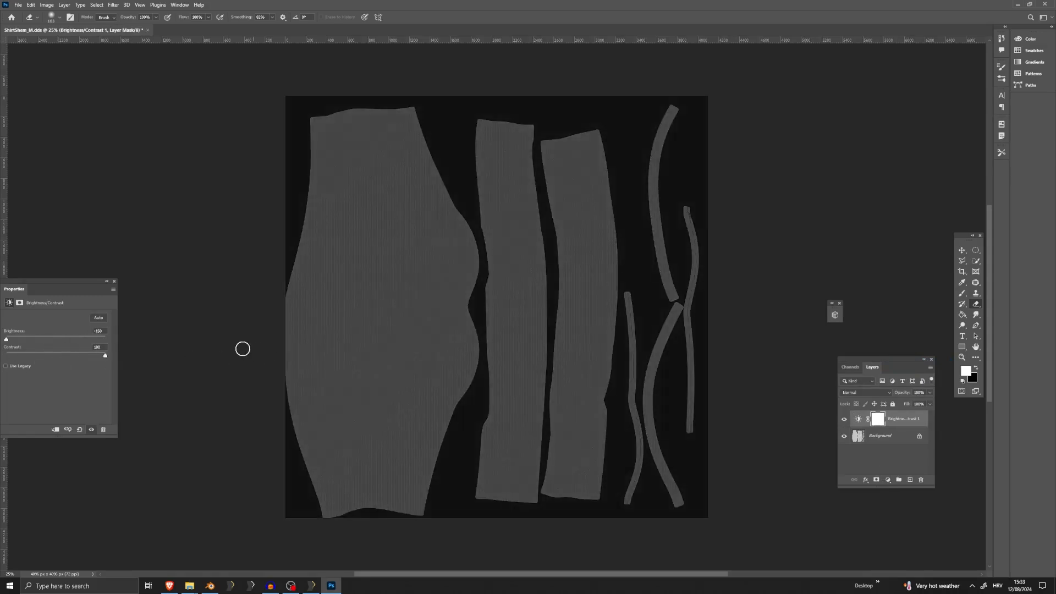
Try darkening the mask further by duplicating the Brightness/Contrast layer, or by setting its blend mode to Multiply
click(888, 479)
click(869, 428)
key(ctrl+j)
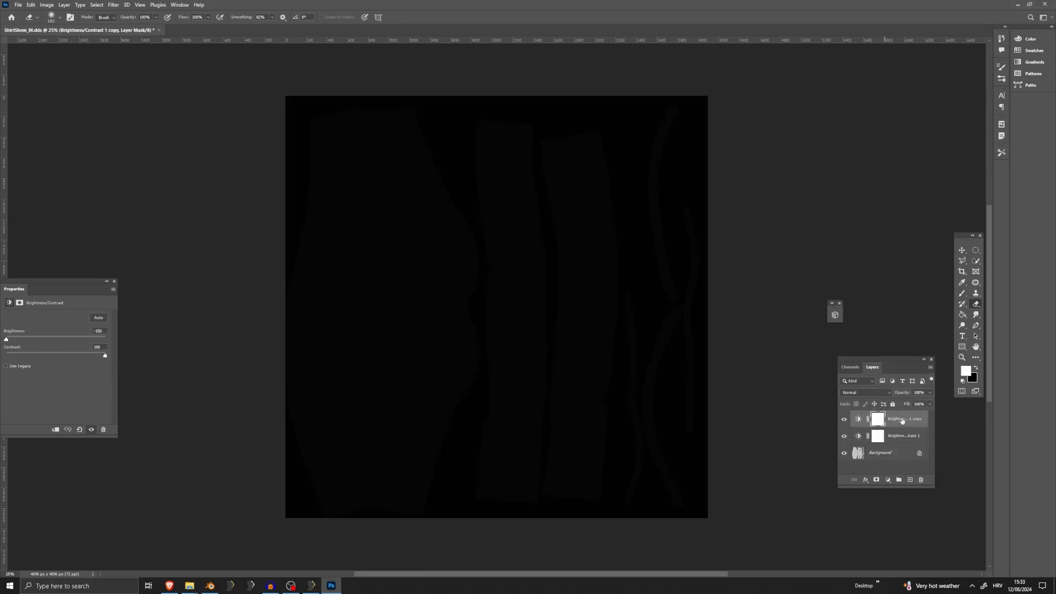
key(ctrl+z)
click(865, 393)
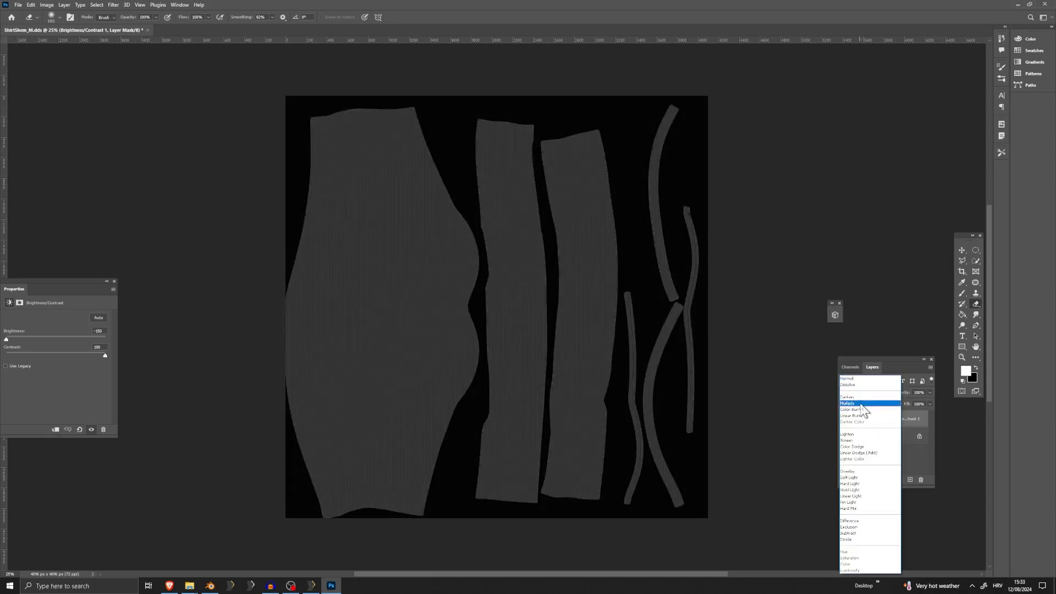
click(862, 404)
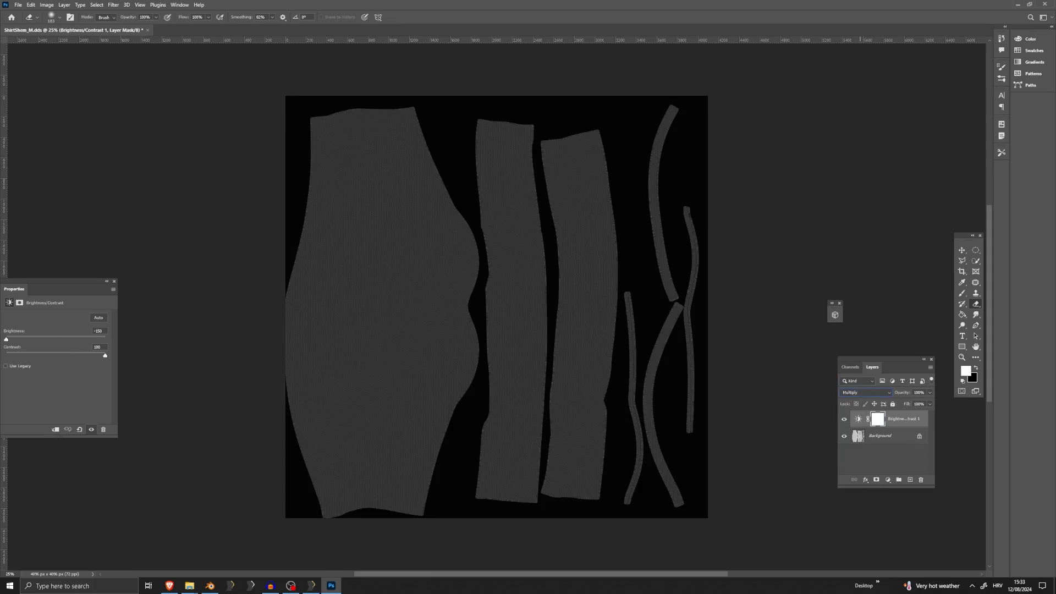
mouse_move(102, 355)
mouse_down()
mouse_move(24, 357)
mouse_move(107, 355)
mouse_up()
Add a Curves adjustment layer and bend its curve upward around the middle to darken the mask further
click(889, 481)
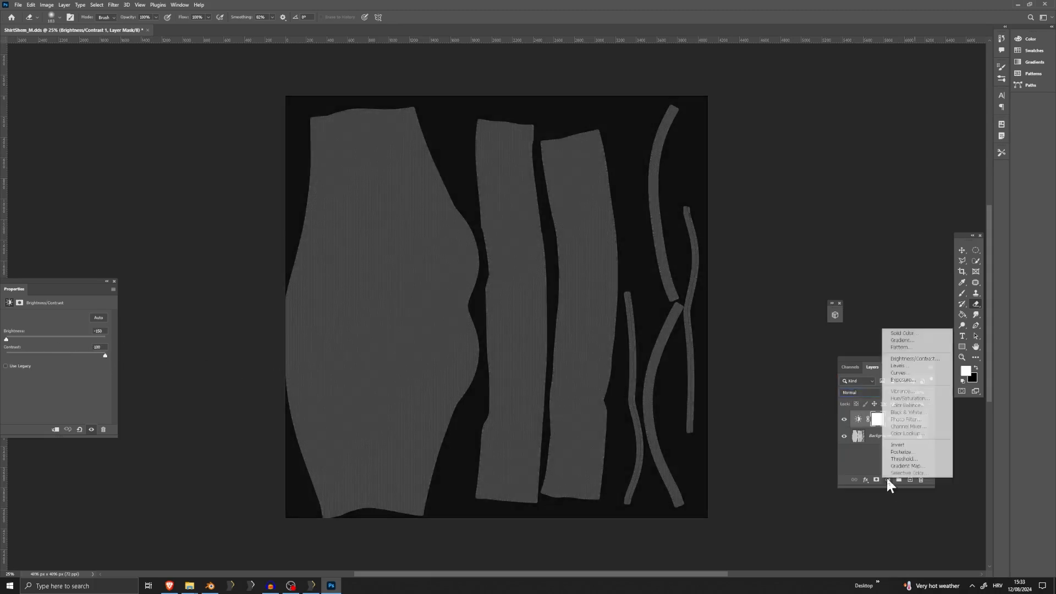
click(907, 372)
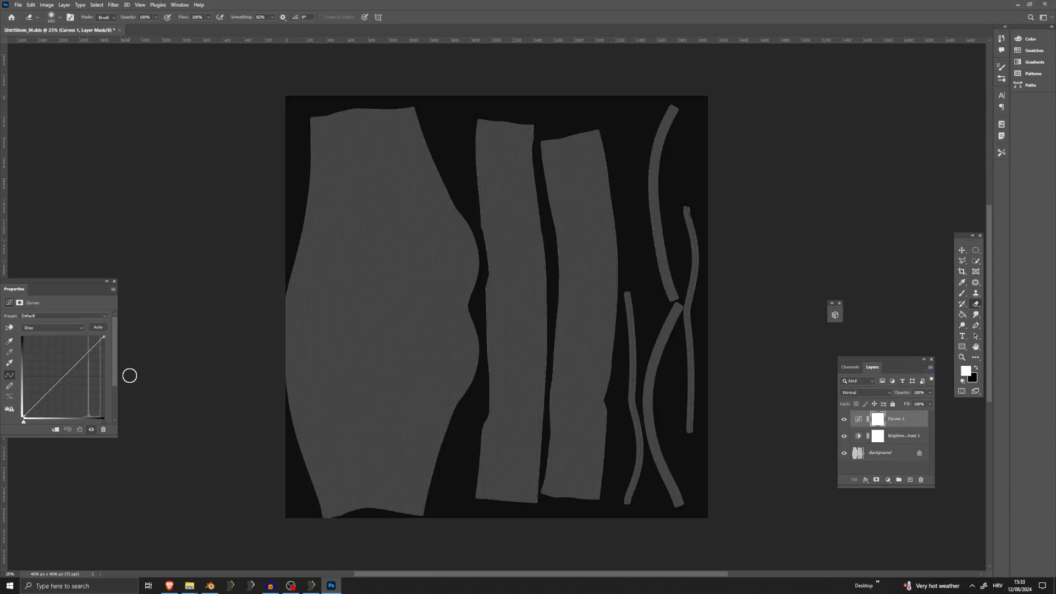
mouse_move(75, 366)
mouse_down()
mouse_move(55, 350)
mouse_move(61, 360)
mouse_up()
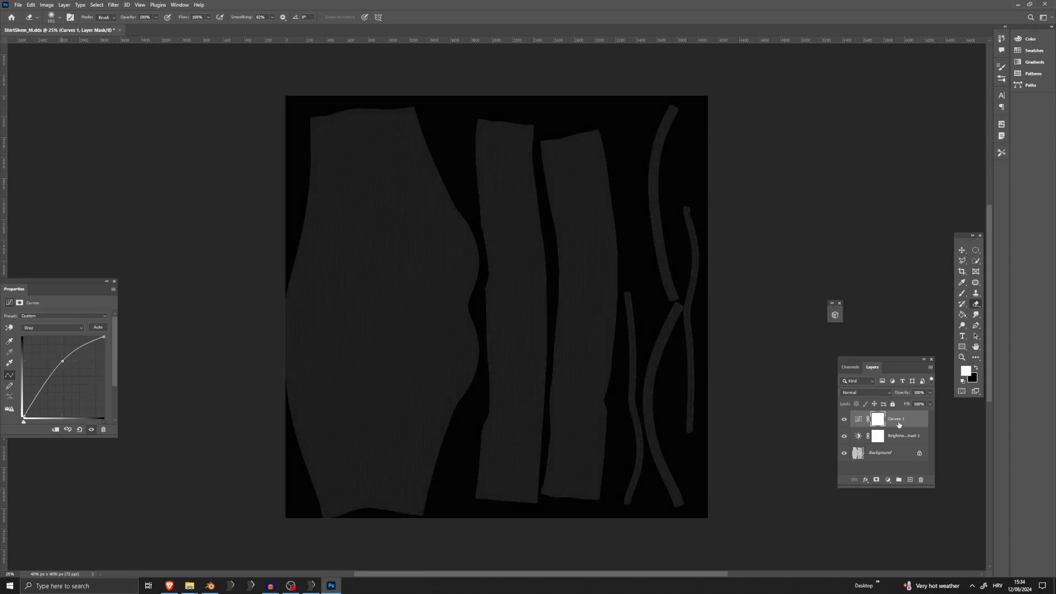
shift+click(890, 440)
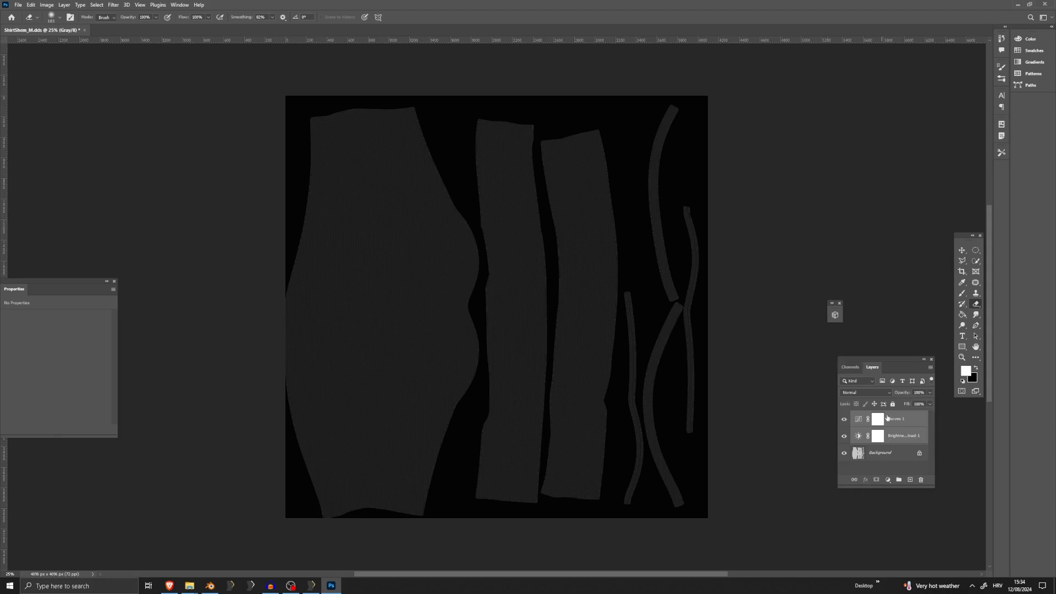
right_click(887, 418)
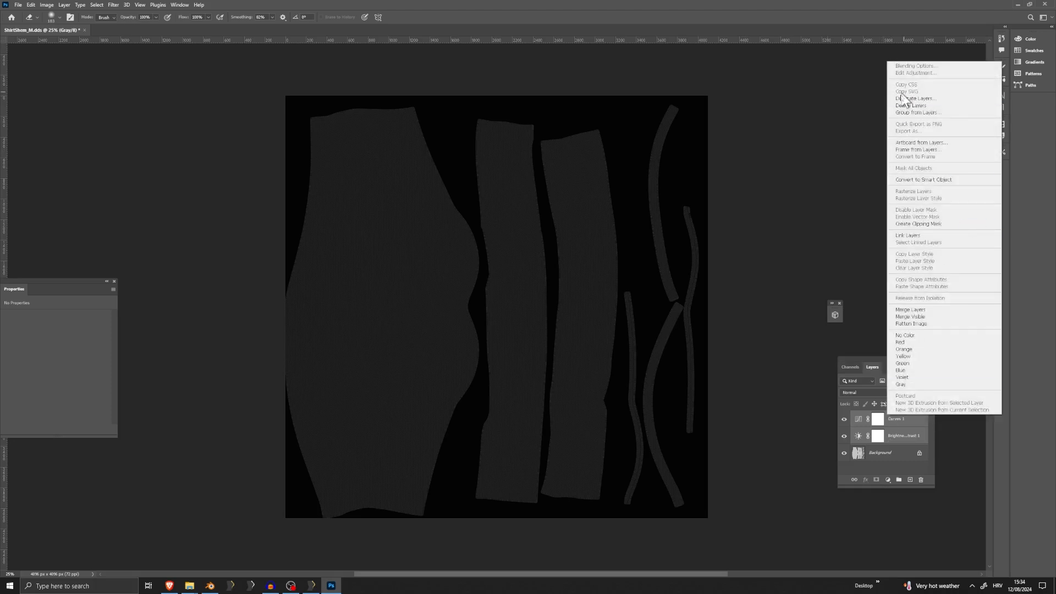
click(895, 441)
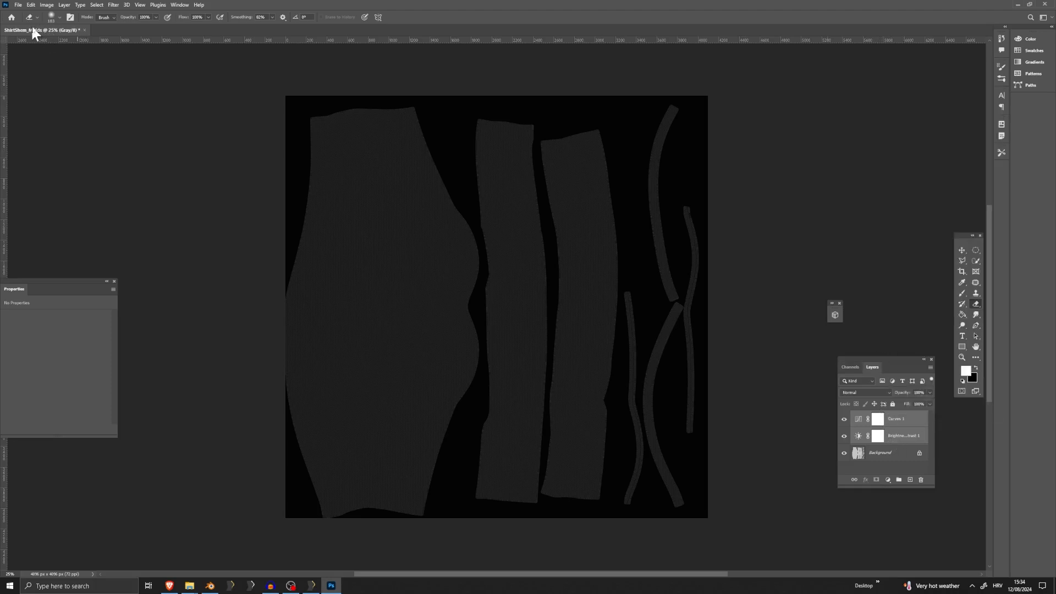
Save ShirtShem_M.dds as Color + Alpha with BC7 Fine (Linear, DX11+) compression and auto-generated mip maps
click(18, 5)
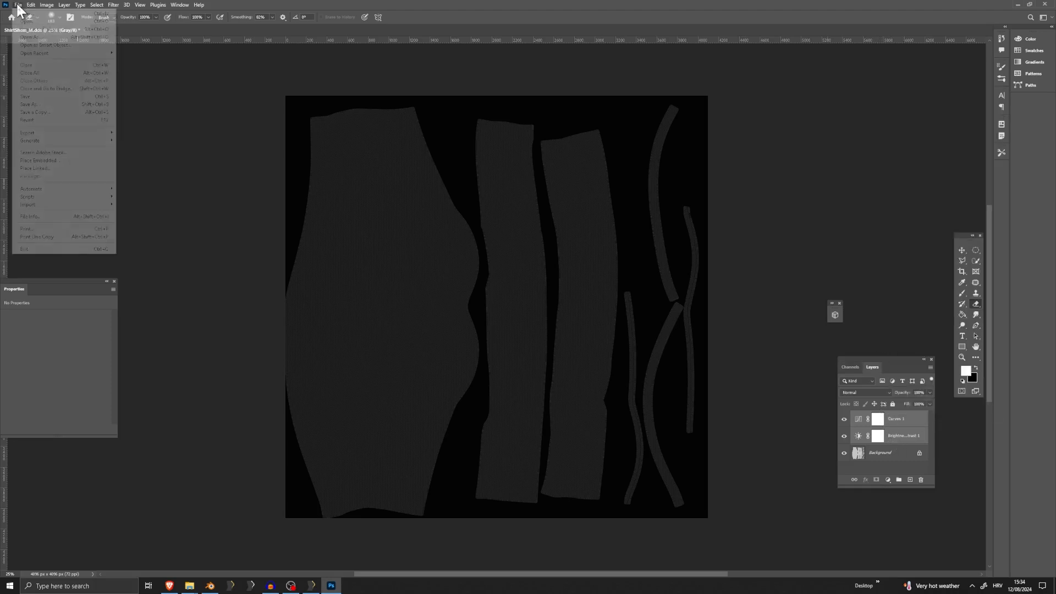
click(26, 97)
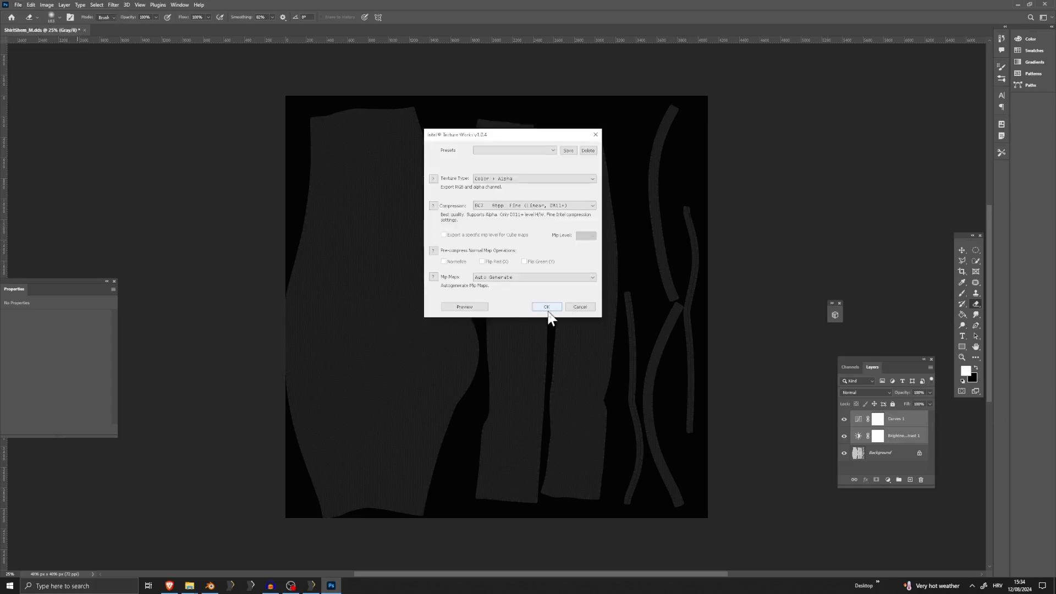
click(548, 311)
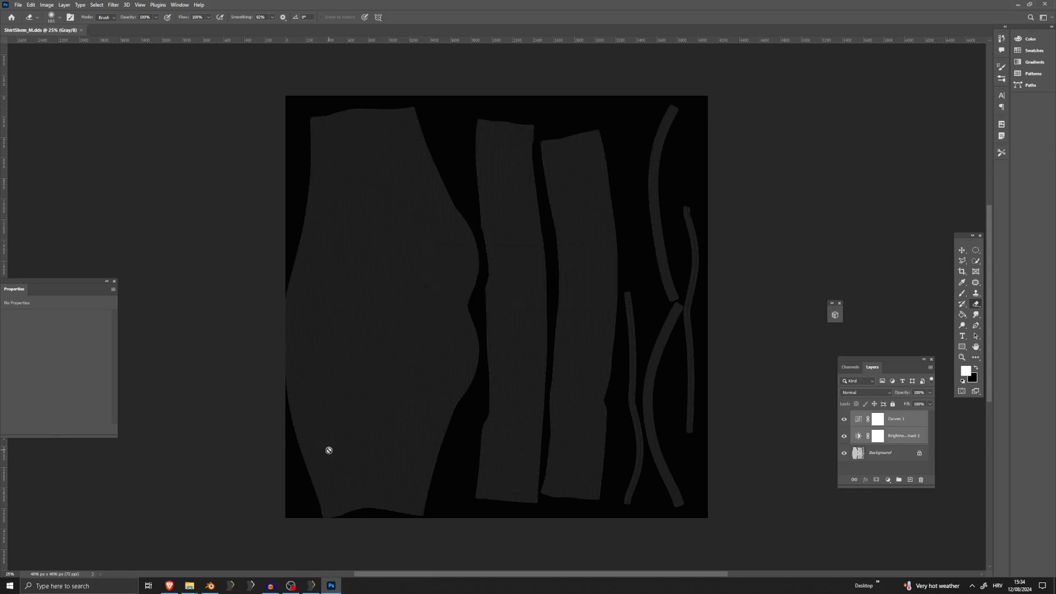
Switch to Outfit Studio, reapply the Shirt's shape properties to reload its mask, and examine the fabric's reflections
click(312, 585)
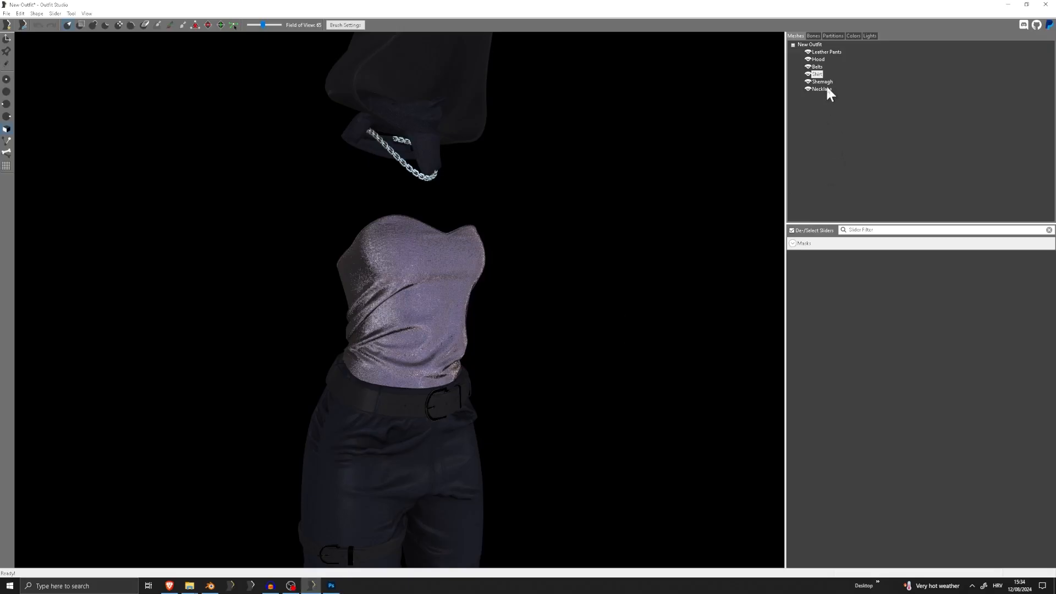
double_click(816, 74)
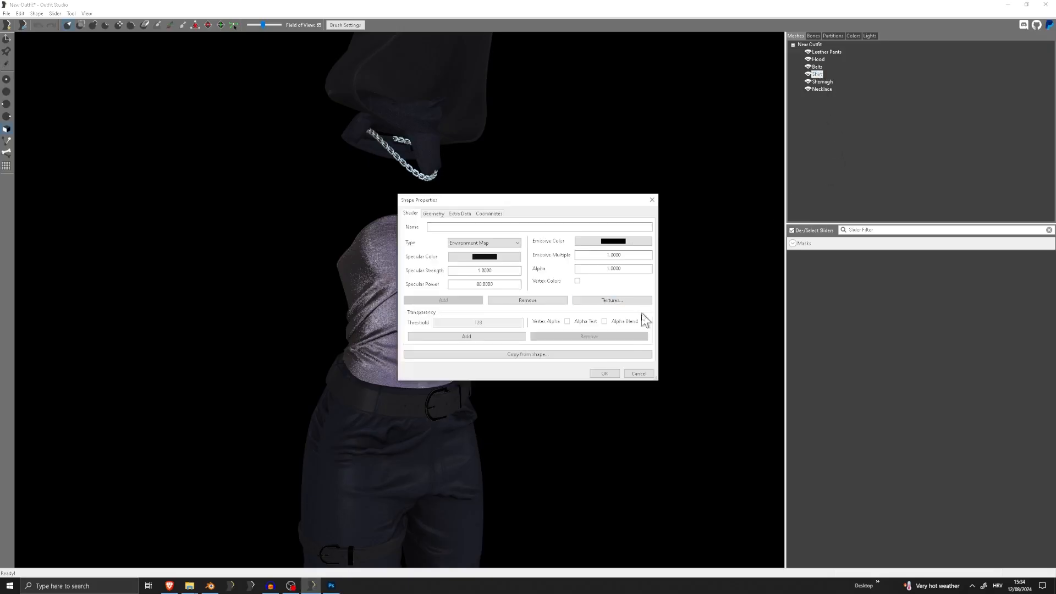
click(607, 375)
scroll(514, 330, up, 5)
mouse_move(503, 304)
right_down()
mouse_move(309, 313)
mouse_move(499, 314)
right_up()
scroll(412, 319, down, 5)
mouse_move(413, 318)
right_down()
mouse_move(658, 314)
mouse_move(526, 322)
mouse_move(644, 328)
mouse_move(368, 323)
mouse_move(432, 319)
right_up()
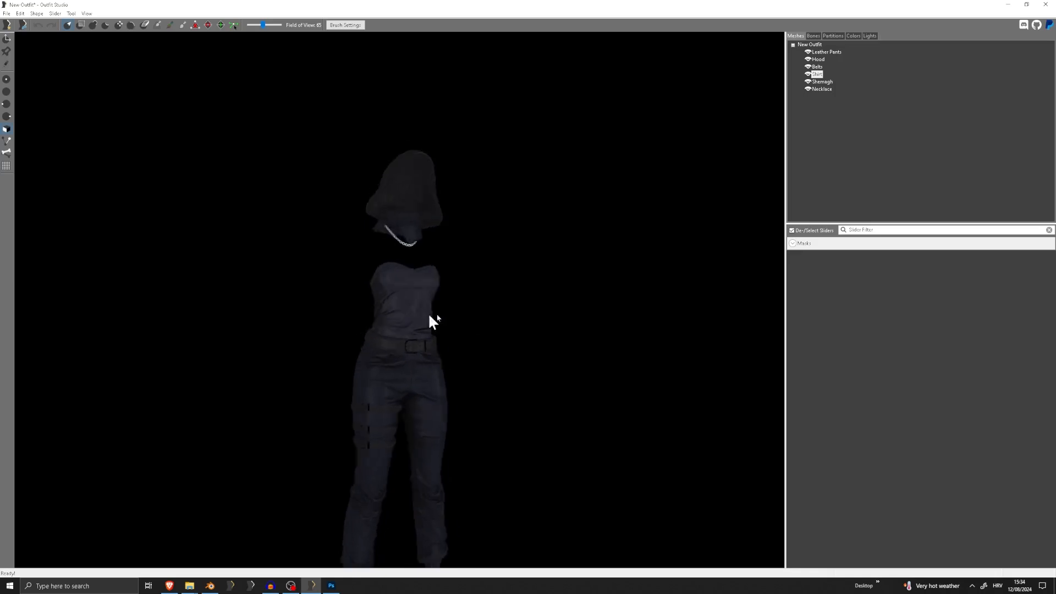
scroll(403, 309, up, 4)
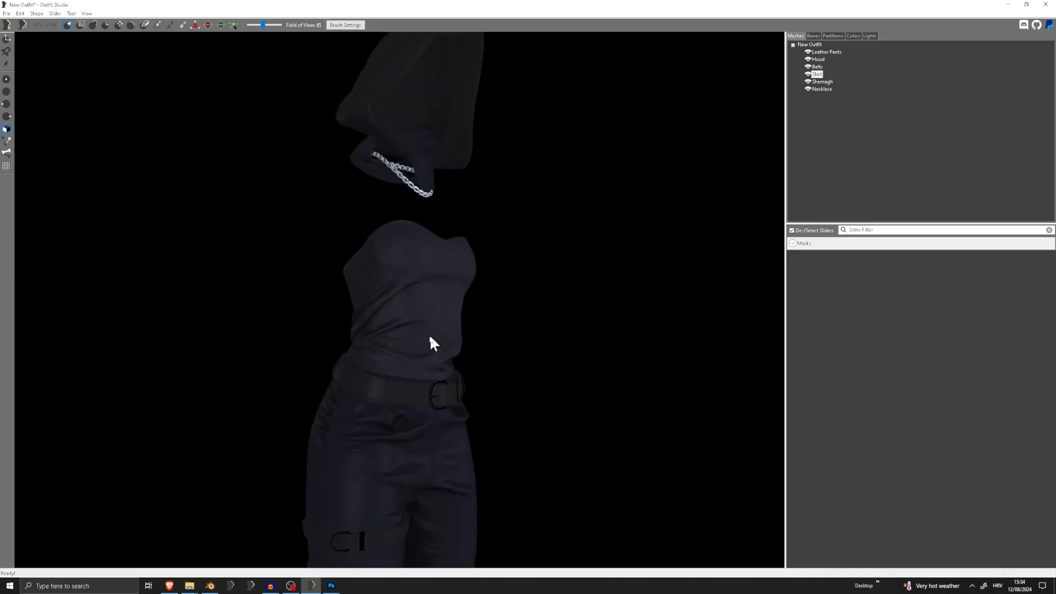
Switch to Photoshop, duplicate the Curves 1 adjustment layer of ShirtShem_M.dds, and hide the original so only the copy acts
click(331, 585)
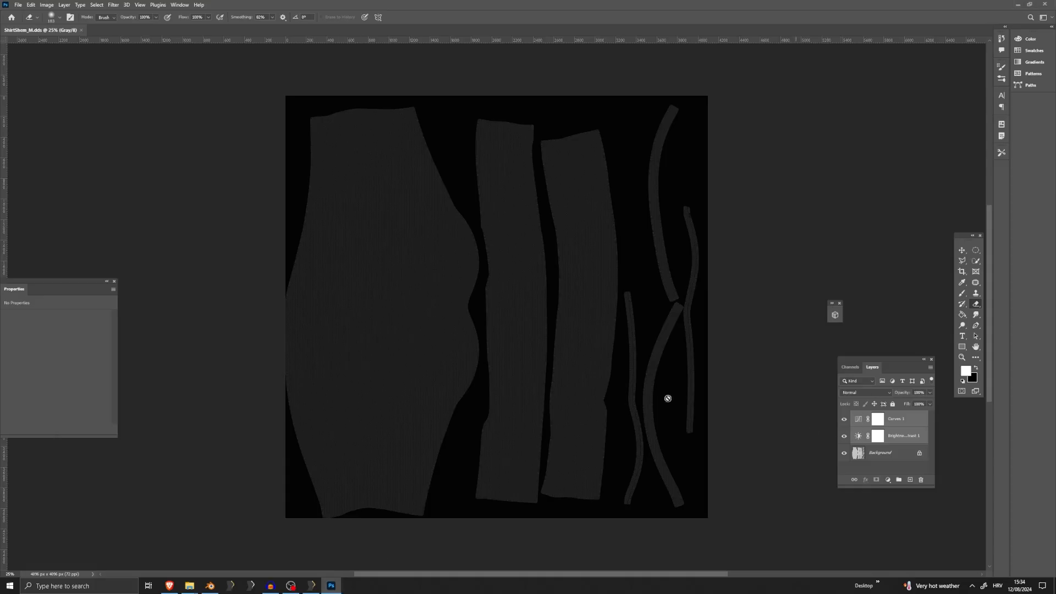
click(903, 426)
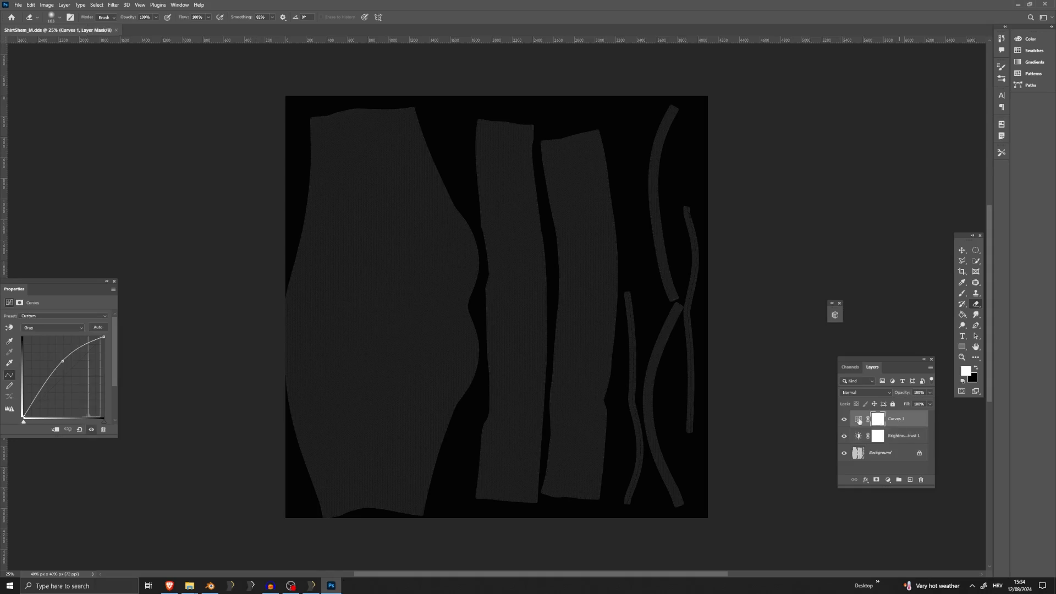
key(ctrl+j)
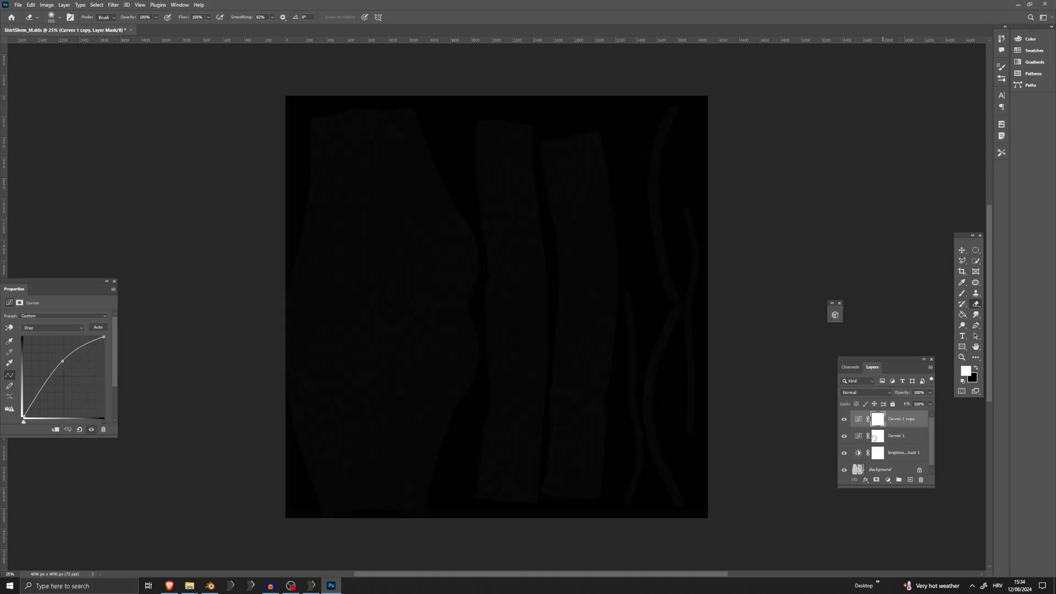
click(845, 420)
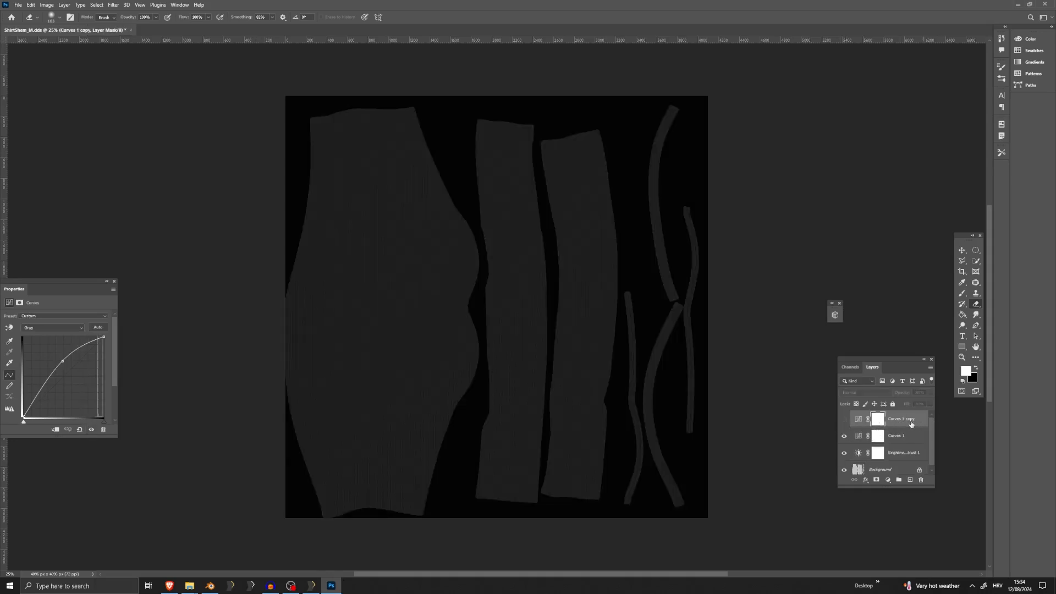
click(902, 438)
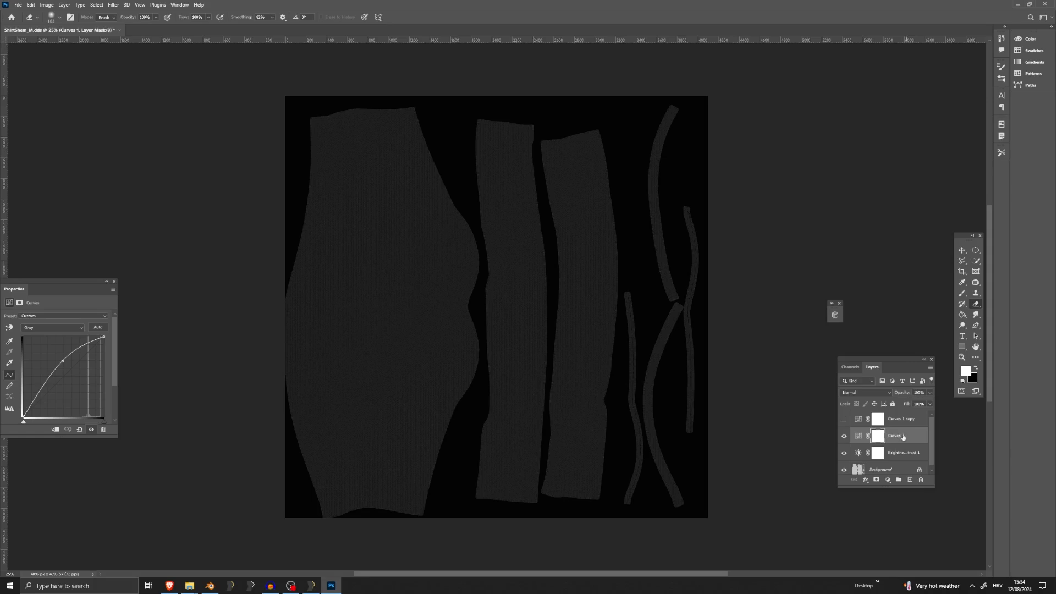
click(844, 437)
click(844, 420)
click(898, 423)
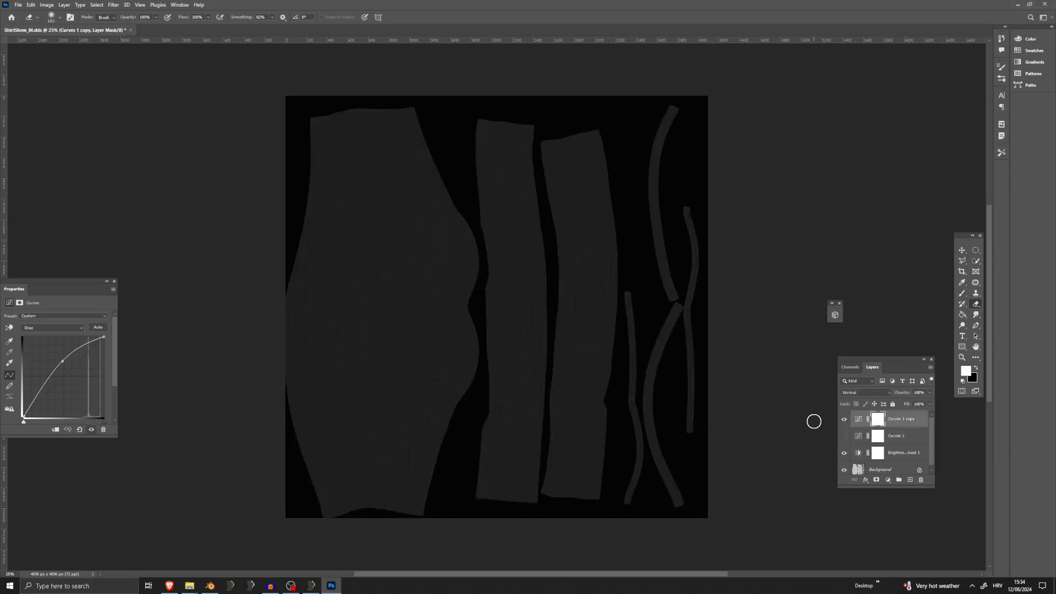
Bend the Curves 1 copy slightly further upward around the middle to darken the mask, and save ShirtShem_M.dds
drag(61, 361, 58, 359)
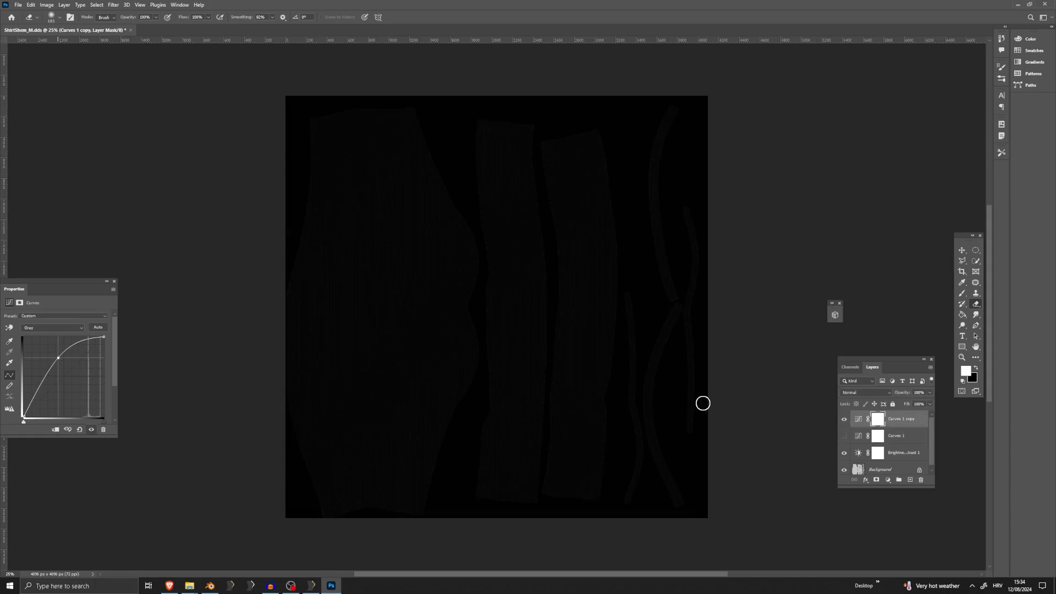
click(18, 5)
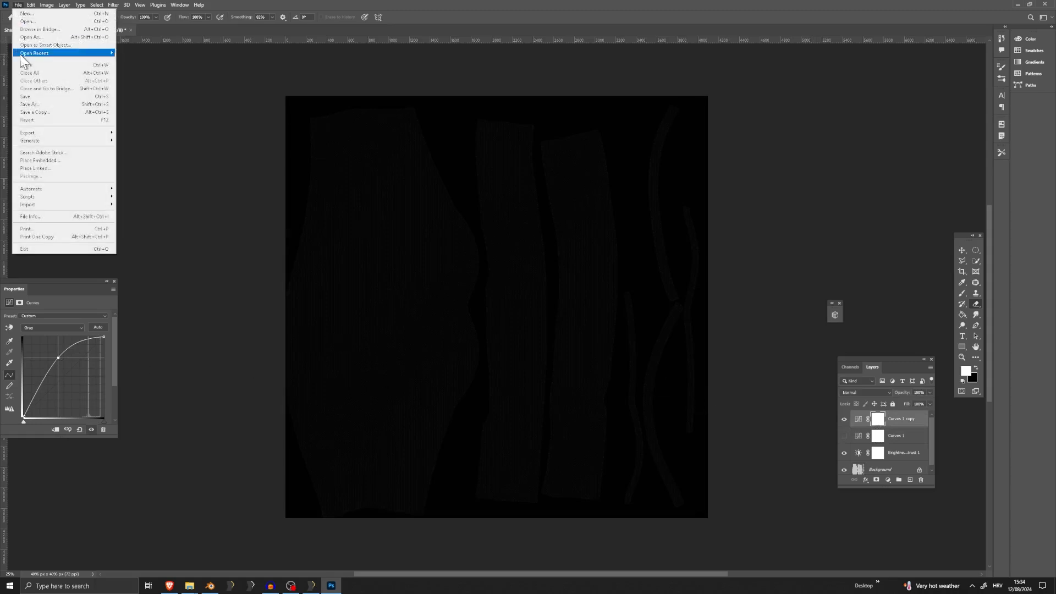
click(33, 101)
click(539, 307)
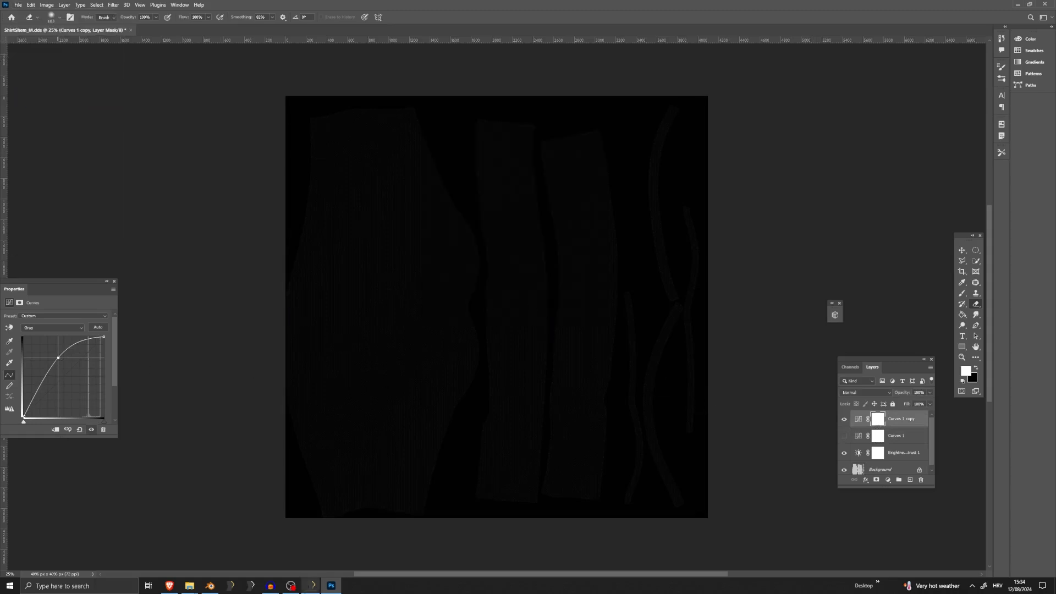
Switch to Outfit Studio and reapply the Shirt's shape properties to reload the darkened mask
click(318, 587)
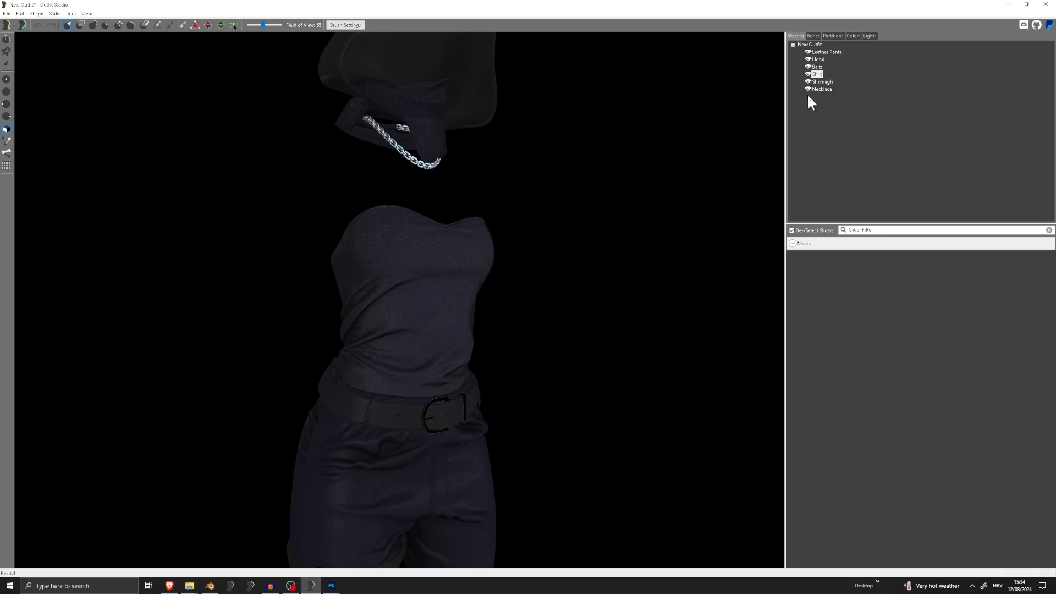
double_click(816, 75)
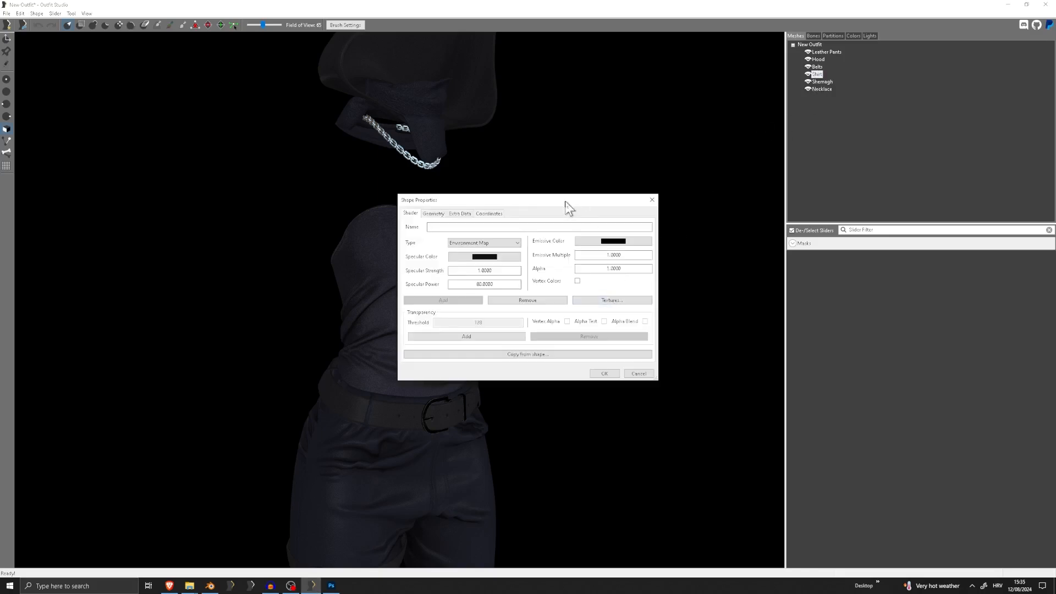
drag(566, 203, 697, 203)
click(734, 375)
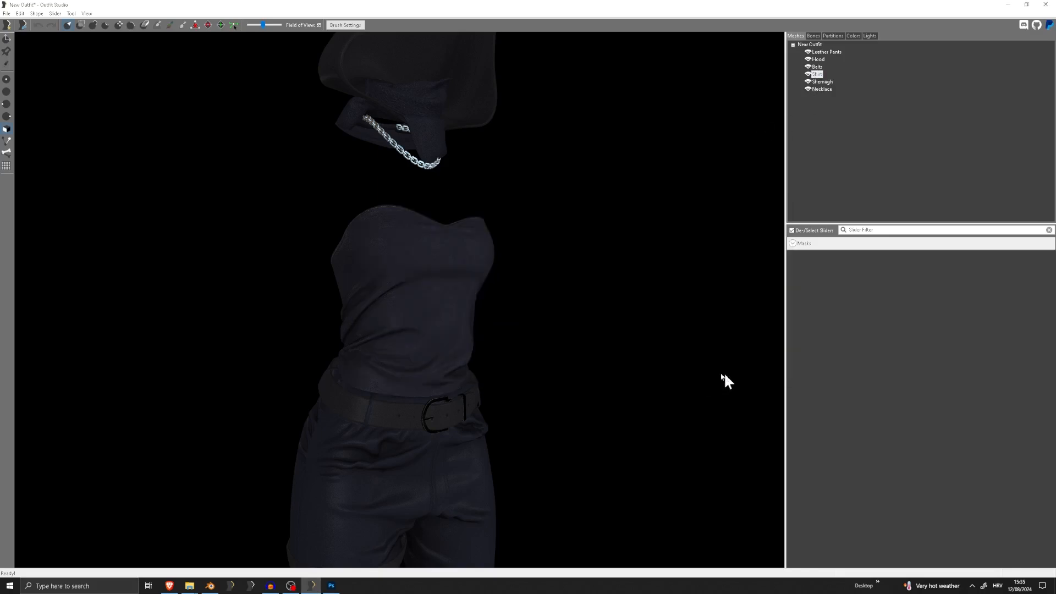
Examine the shirt's reflections up close and from several angles and lighting positions
scroll(408, 337, up, 5)
scroll(464, 339, down, 5)
mouse_move(464, 340)
right_down()
mouse_move(297, 348)
mouse_move(684, 330)
mouse_move(438, 332)
mouse_move(413, 337)
mouse_move(606, 349)
mouse_move(422, 346)
mouse_move(398, 361)
mouse_move(451, 352)
right_up()
scroll(451, 374, up, 3)
middle_drag(451, 352, 451, 252)
right_drag(451, 252, 520, 265)
middle_drag(578, 151, 570, 211)
scroll(570, 211, down, 3)
mouse_move(570, 212)
right_down()
mouse_move(585, 253)
mouse_move(591, 214)
mouse_move(578, 223)
right_up()
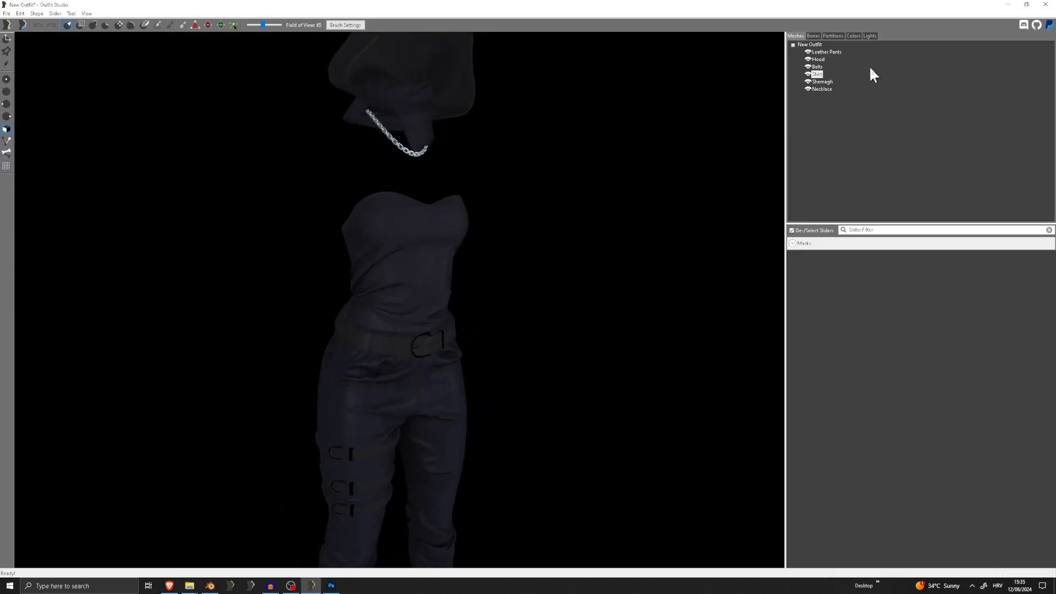
Open the Shemagh's shape properties and set its shader type to Environment Map, leaving the specular color as is
double_click(823, 81)
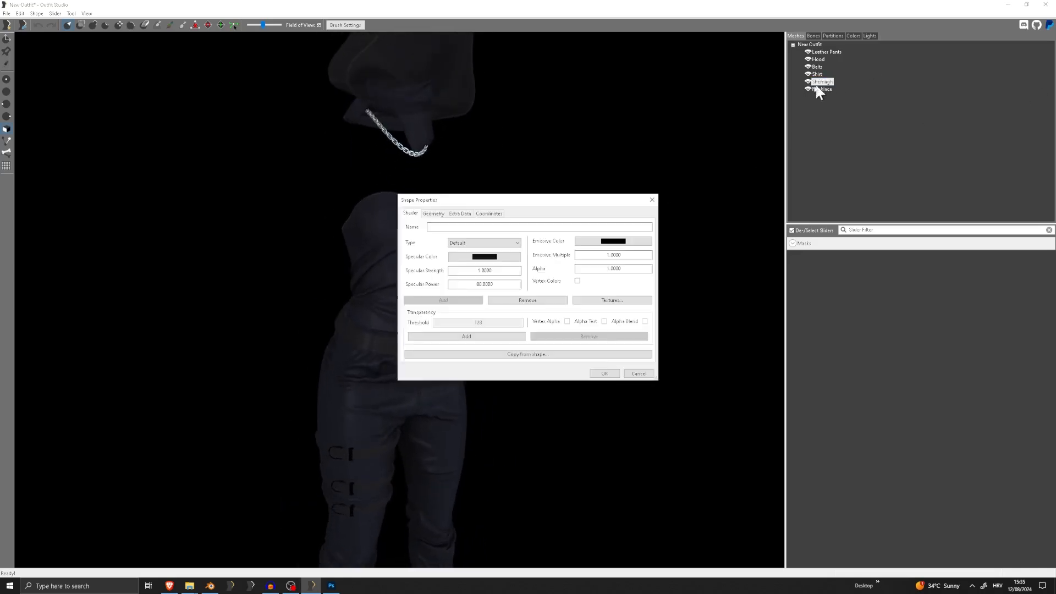
click(484, 243)
click(475, 263)
click(484, 256)
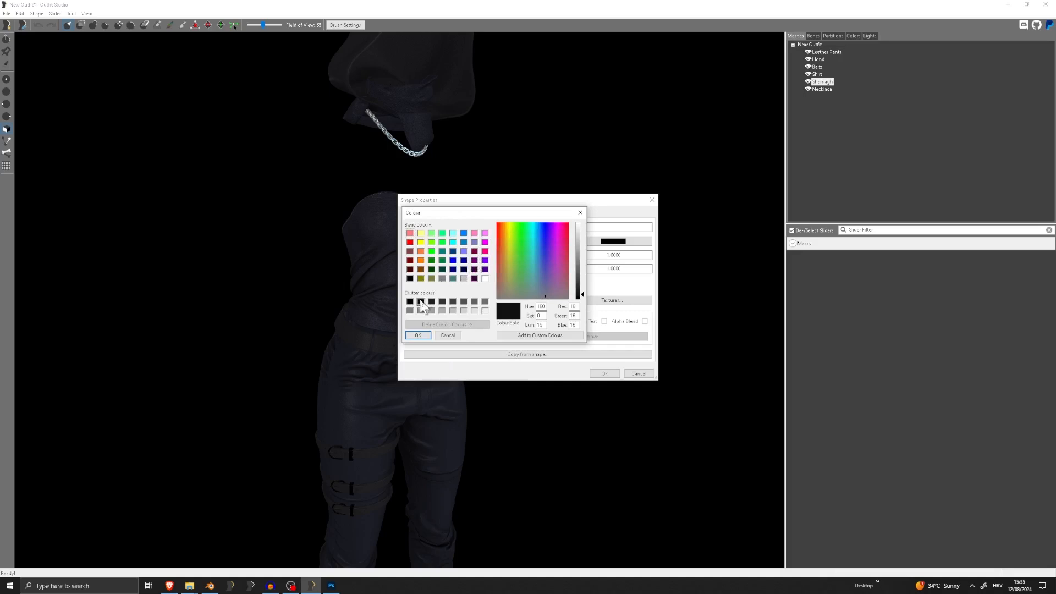
click(444, 336)
Set the Shemagh's Env Mask texture to ShirtShem_M.dds by reusing the normal map's path with its suffix changed to M
click(617, 299)
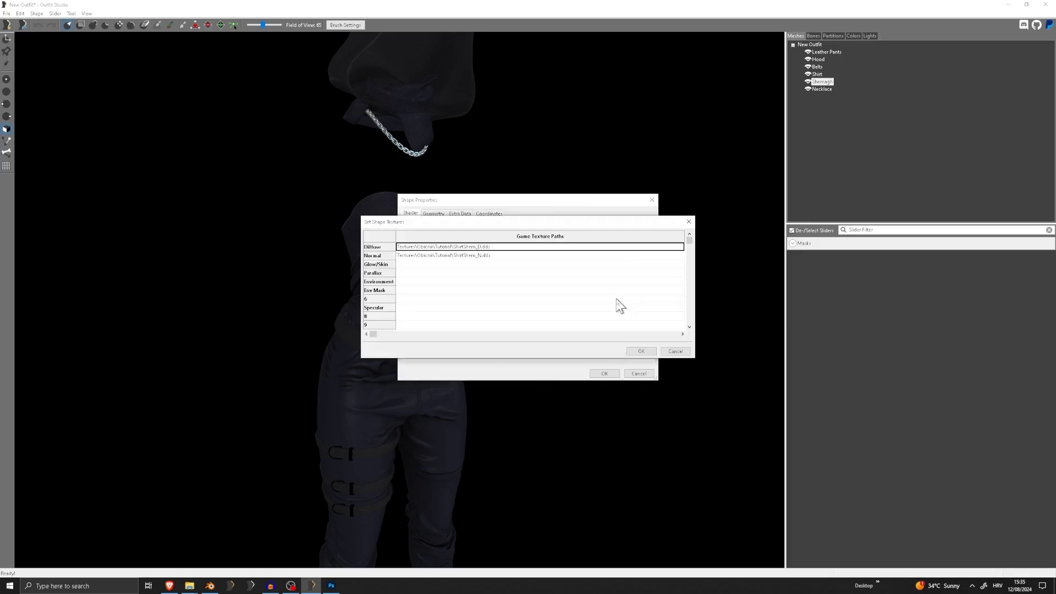
double_click(489, 258)
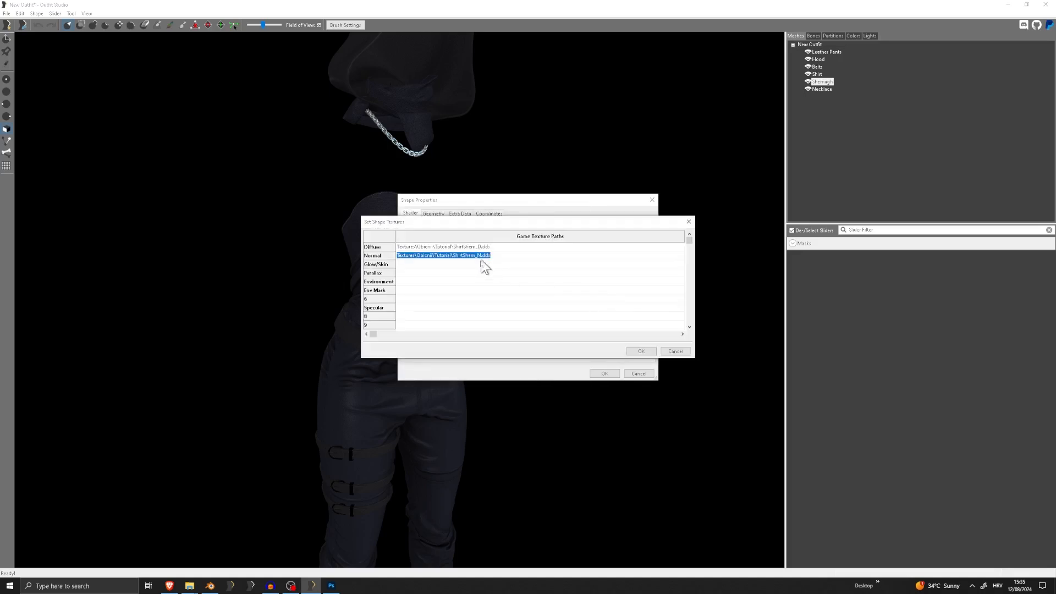
key(ctrl+c)
click(430, 289)
key(ctrl+v)
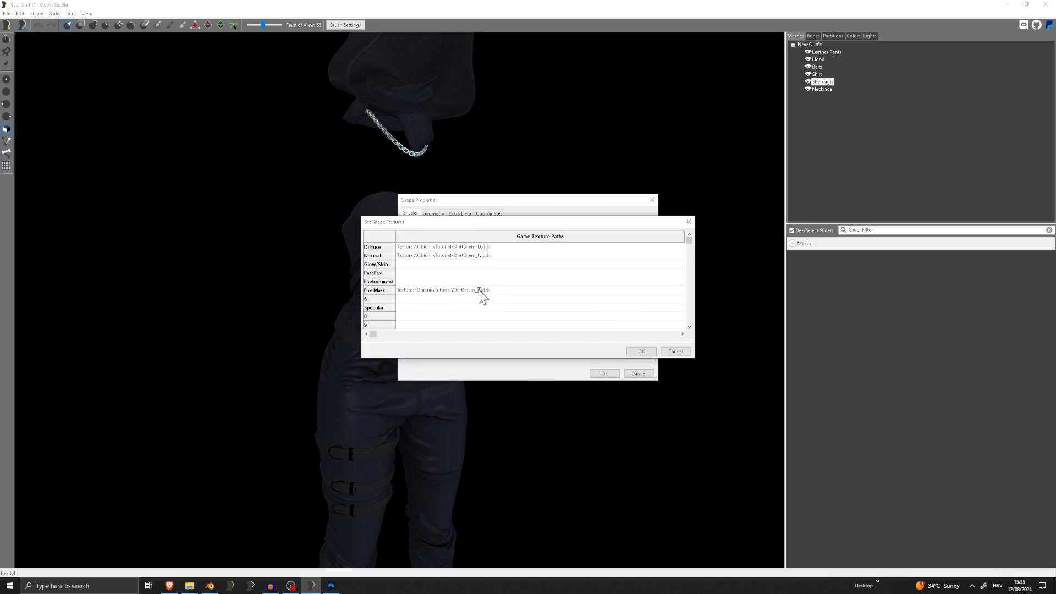
click(448, 285)
double_click(478, 290)
drag(482, 290, 476, 289)
text(M)
Reuse the normal map's path for the Shemagh's Environment texture, and copy the chitin_e_ebony.dds file name from the Tutorial textures folder
double_click(473, 282)
key(ctrl+v)
click(209, 585)
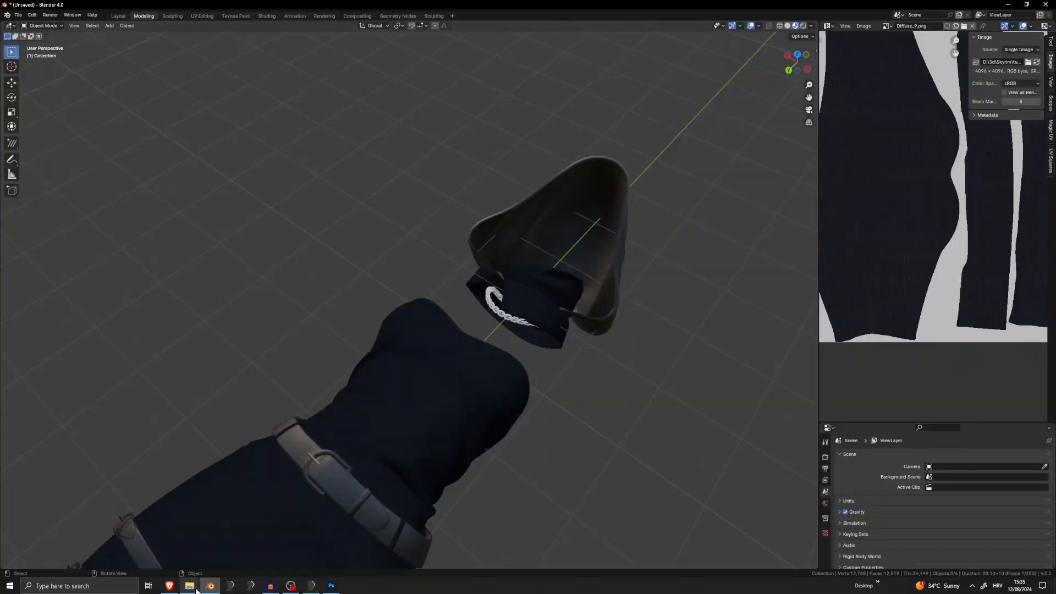
mouse_move(202, 586)
mouse_move(169, 549)
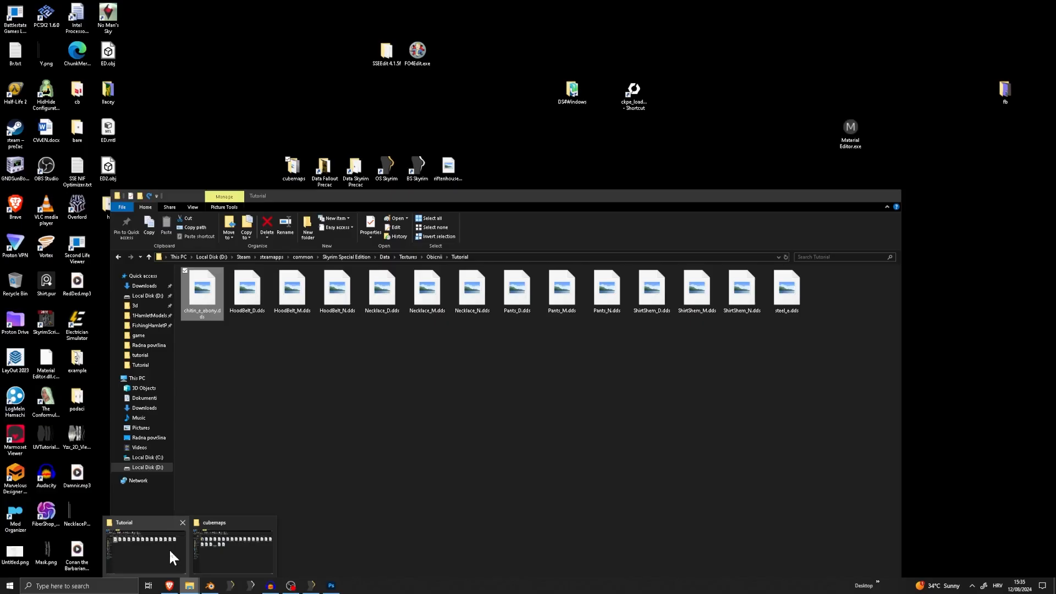
right_click(207, 311)
click(105, 471)
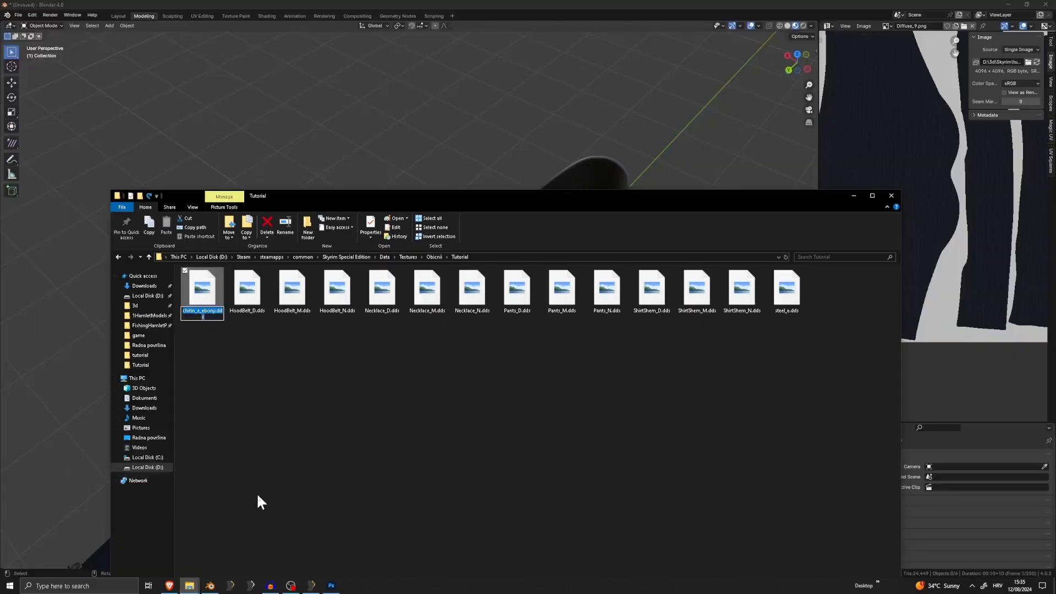
Return to Outfit Studio and replace the file name in the Shemagh's Environment path with chitin_e_ebony.dds
click(315, 588)
click(333, 591)
click(335, 591)
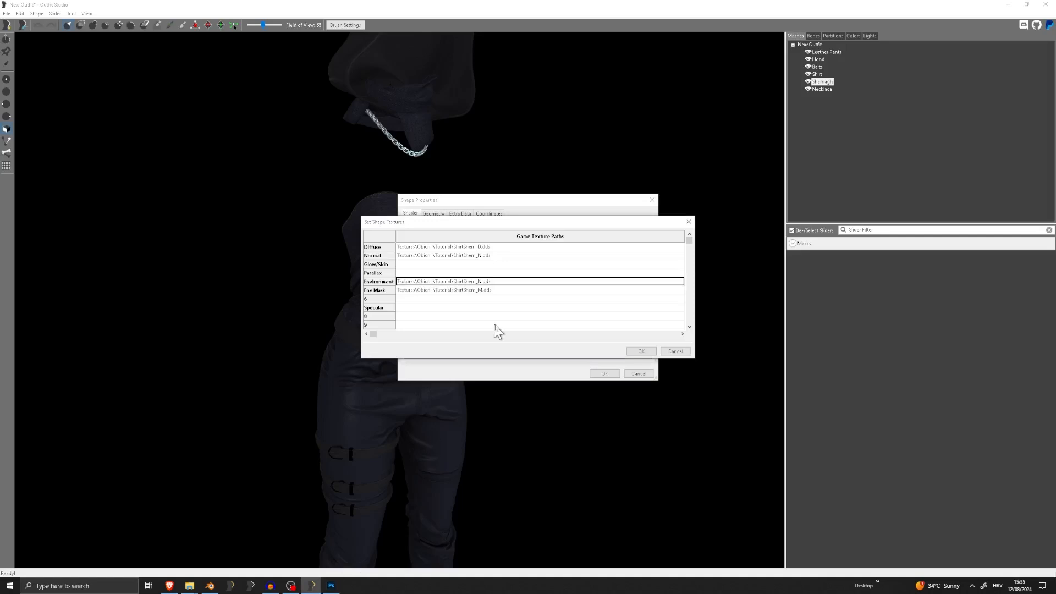
key(Return)
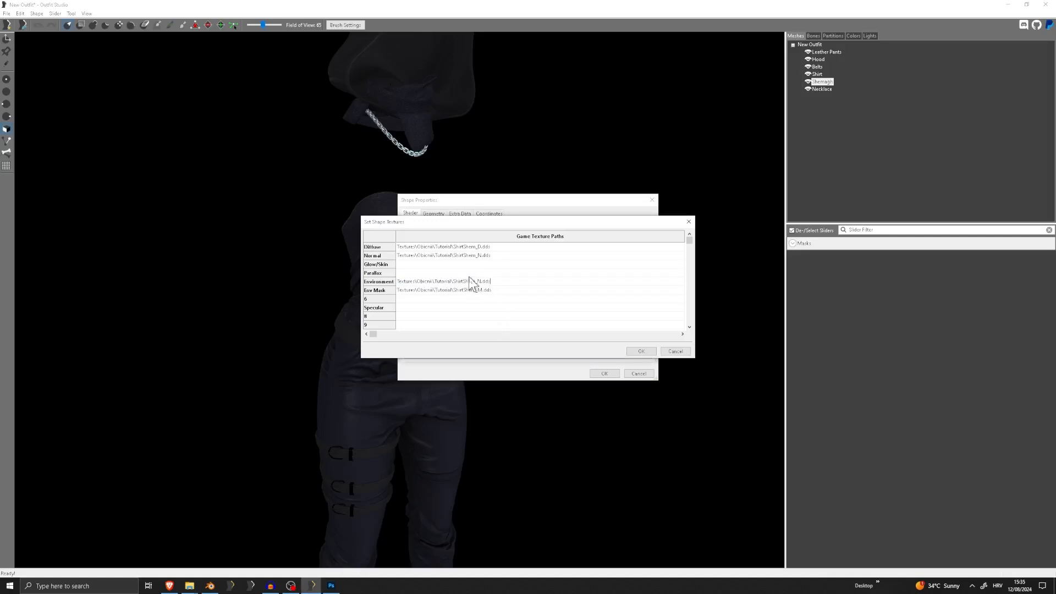
drag(494, 280, 452, 282)
key(ctrl+v)
Apply the Shemagh's texture paths and shape properties, and examine the reflections across the whole outfit
click(633, 353)
click(610, 374)
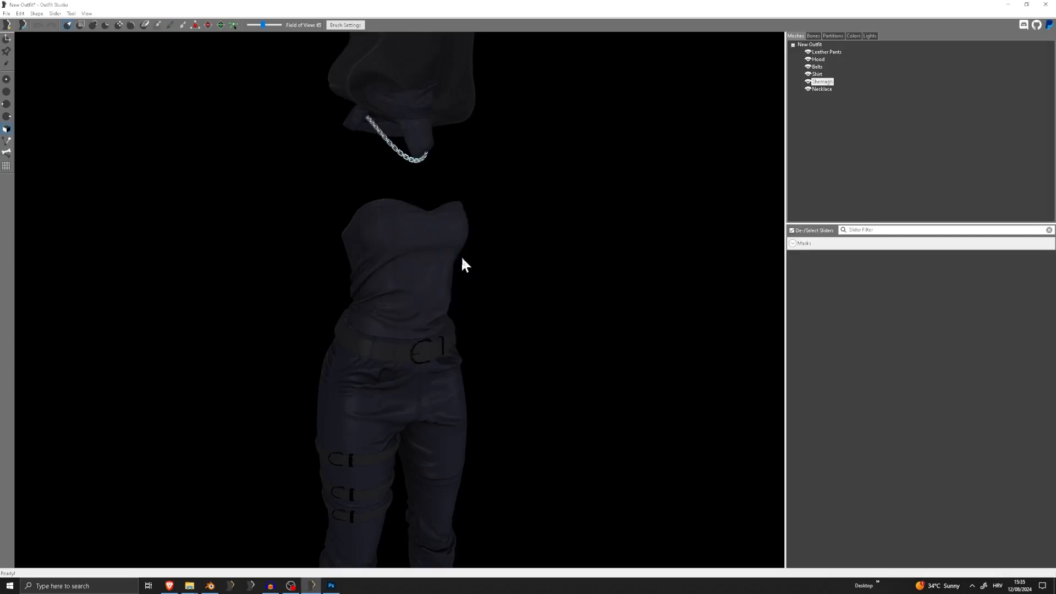
scroll(442, 346, up, 5)
scroll(442, 346, down, 5)
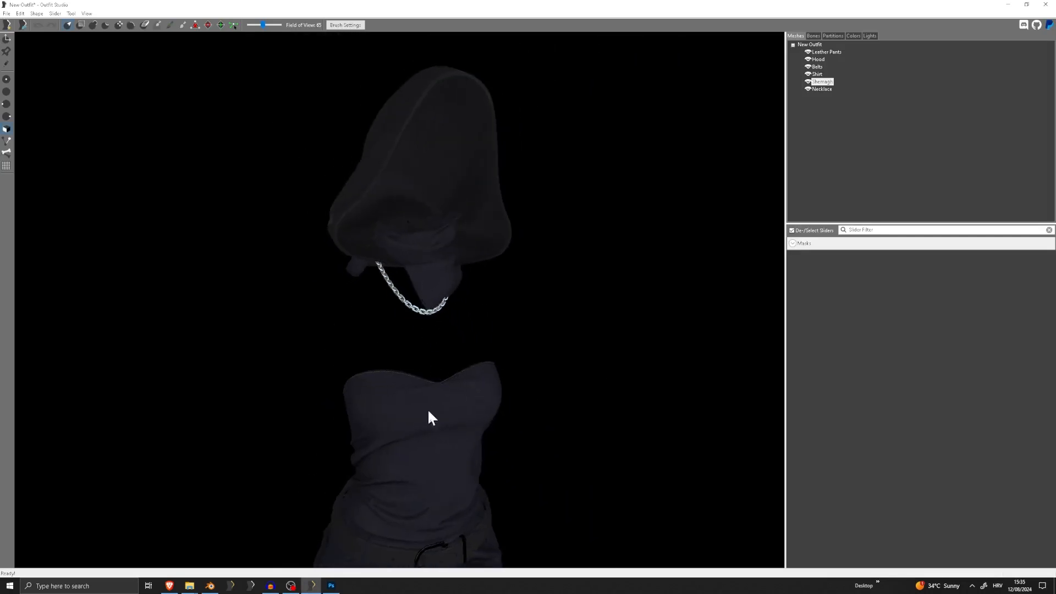
scroll(428, 411, down, 3)
middle_drag(428, 411, 459, 246)
right_drag(458, 245, 527, 330)
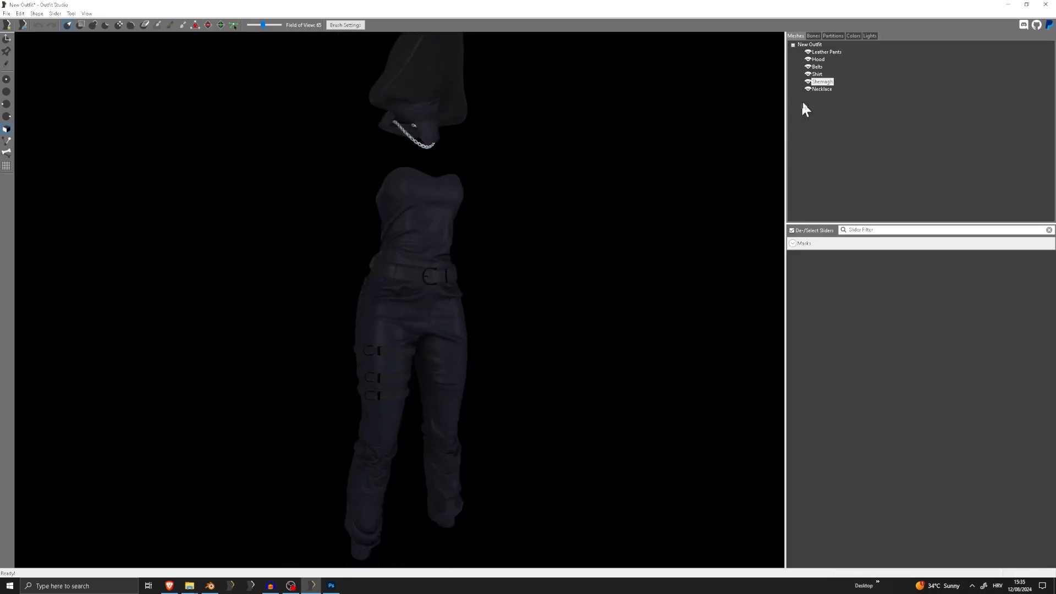
middle_drag(543, 150, 535, 193)
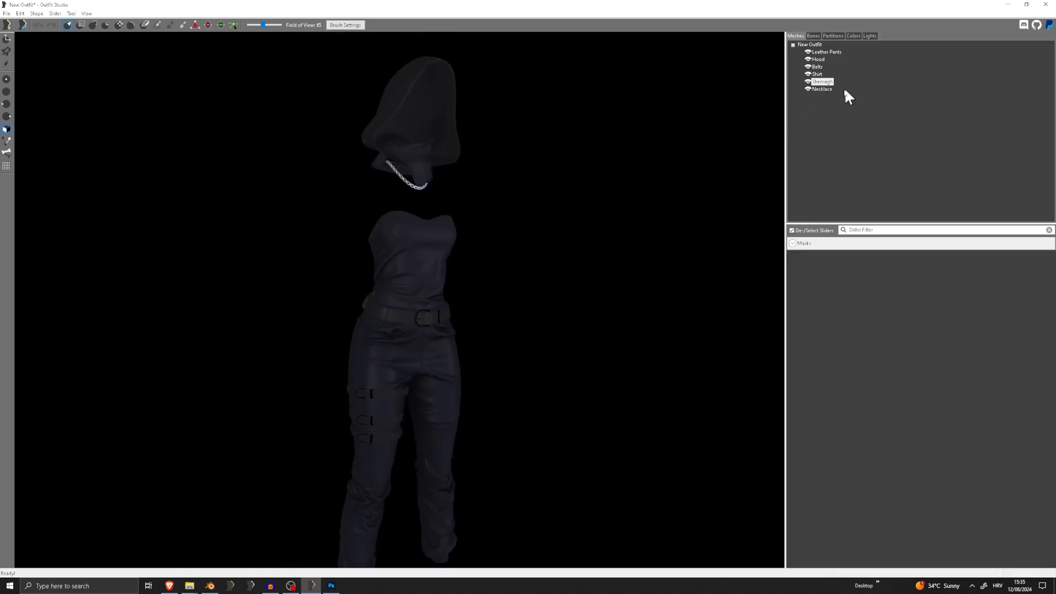
Open the Belts' texture paths from their shape properties and select the empty Environment entry
double_click(819, 67)
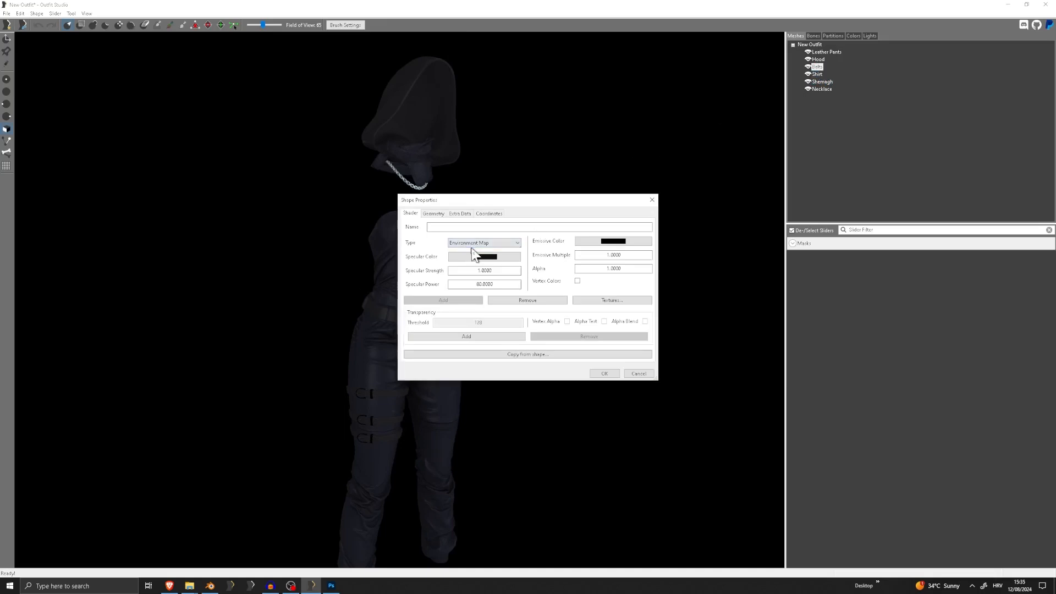
click(621, 299)
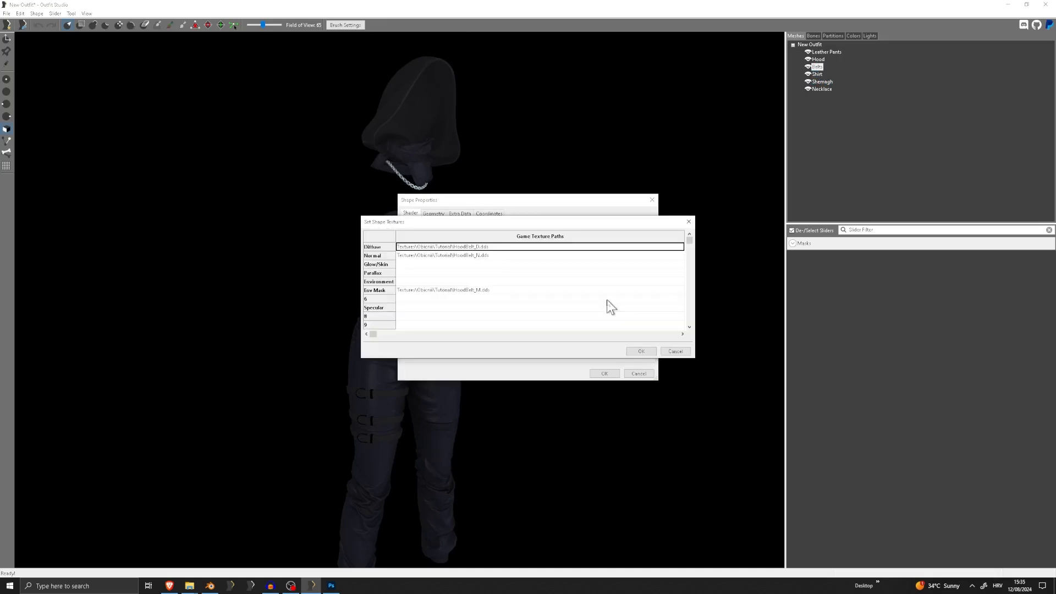
double_click(499, 291)
click(487, 284)
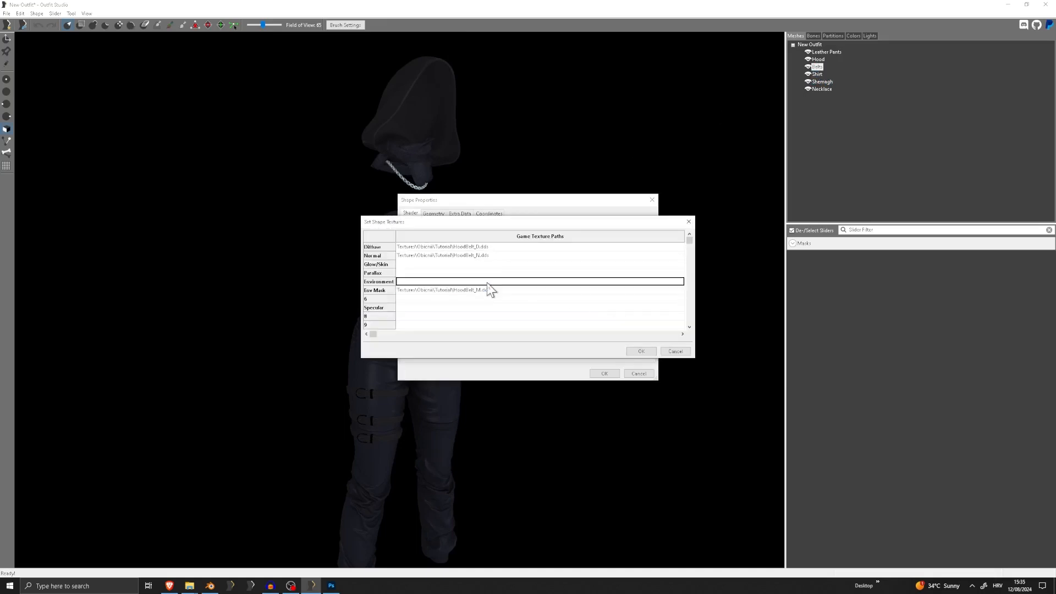
Switch to the Tutorial textures folder in File Explorer and copy the file name steel_e.dds
mouse_move(189, 584)
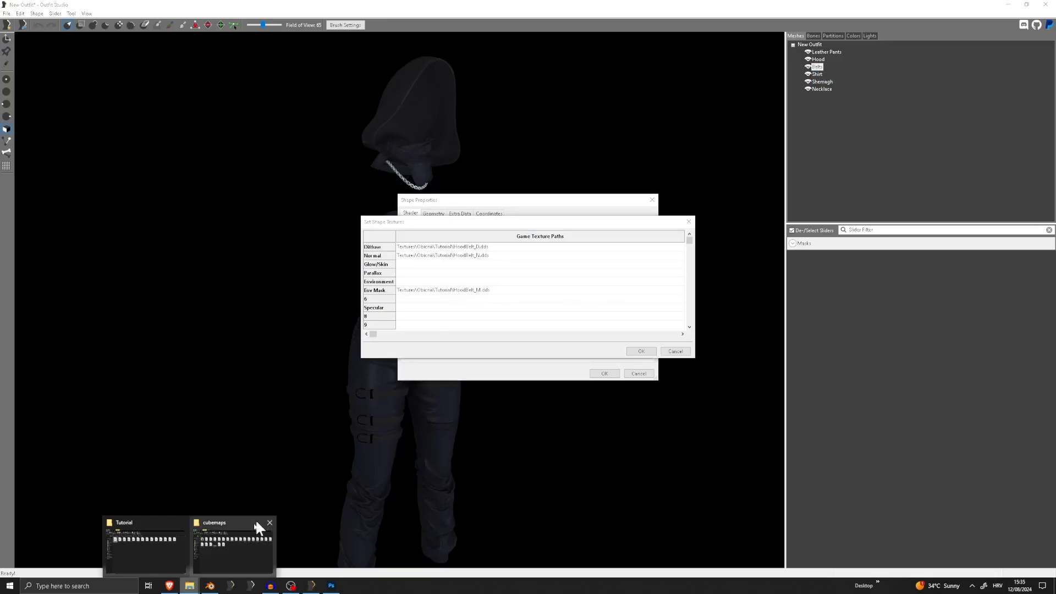
mouse_move(251, 528)
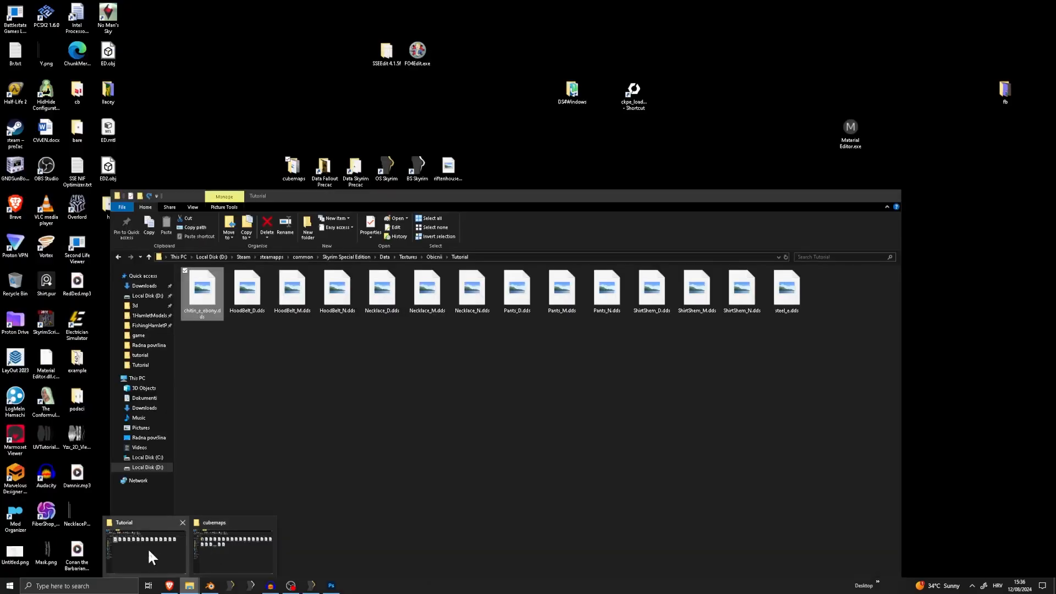
click(148, 548)
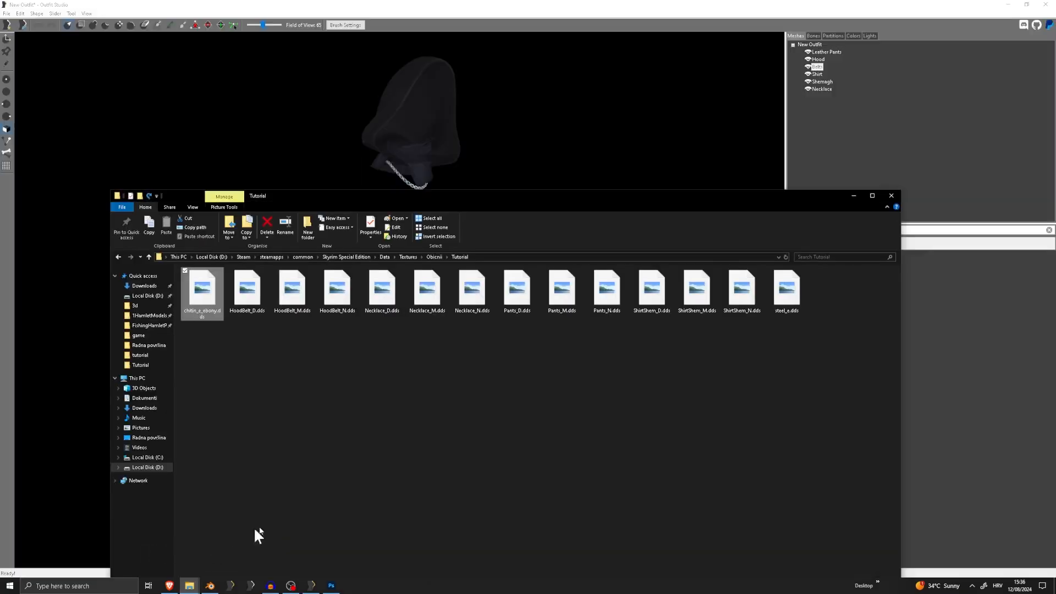
right_click(786, 309)
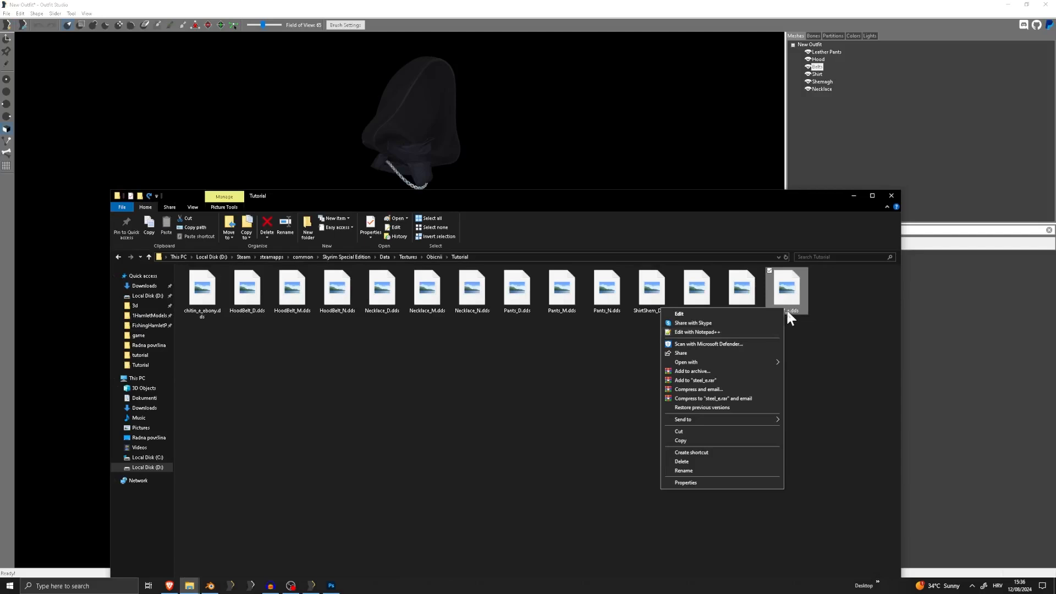
click(701, 467)
click(709, 465)
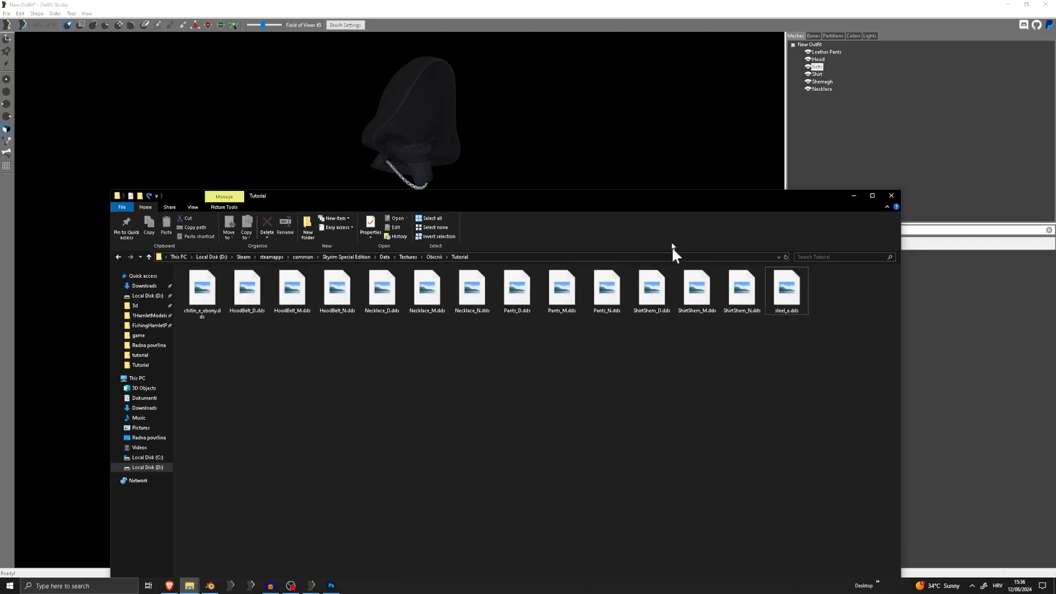
right_click(800, 297)
click(709, 459)
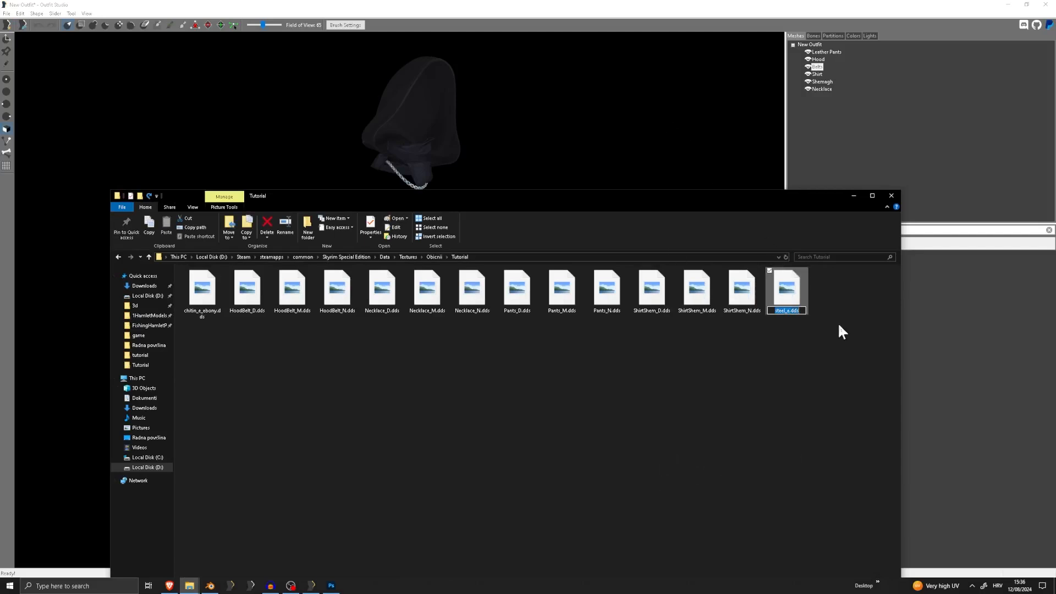
Back in Outfit Studio, enter steel_e.dds as the Belts' Environment texture, preceded by the folder path copied from the Env Mask entry
click(753, 6)
click(482, 281)
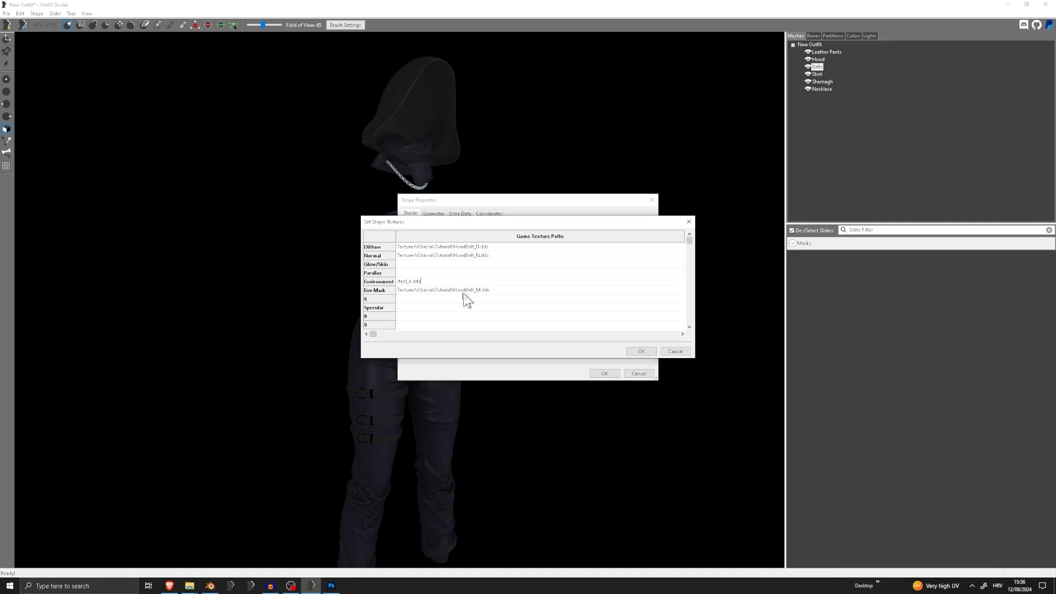
click(460, 293)
click(467, 293)
drag(472, 293, 398, 295)
key(ctrl+c)
double_click(421, 282)
key(Home)
key(ctrl+v)
Apply the Belts' texture paths and shape properties, and examine the reflections on the belt and its buckles up close
click(642, 351)
click(601, 373)
scroll(461, 226, up, 3)
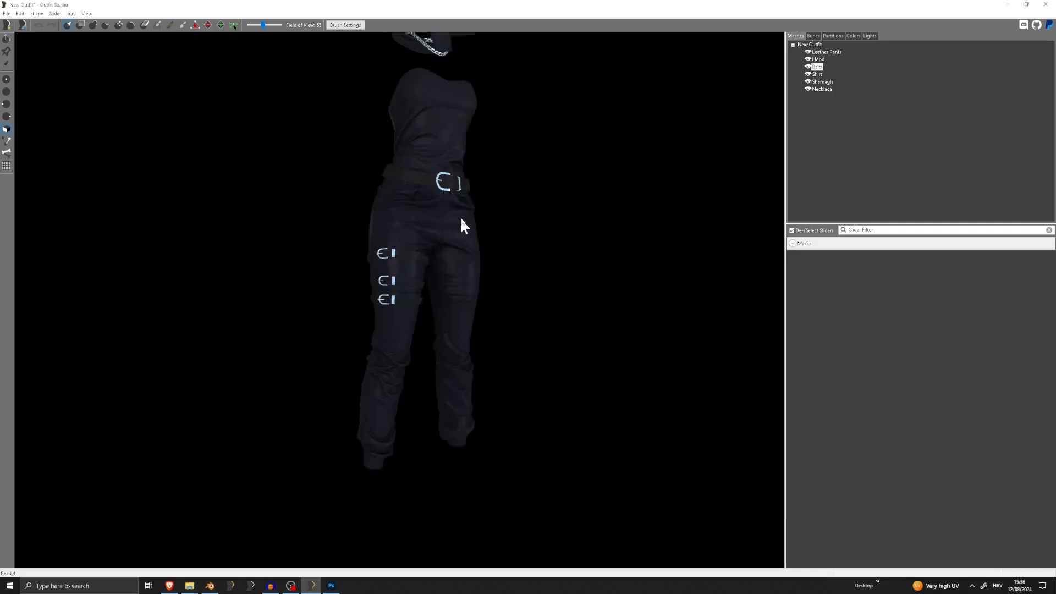
scroll(456, 223, up, 3)
scroll(450, 224, down, 3)
scroll(495, 273, up, 4)
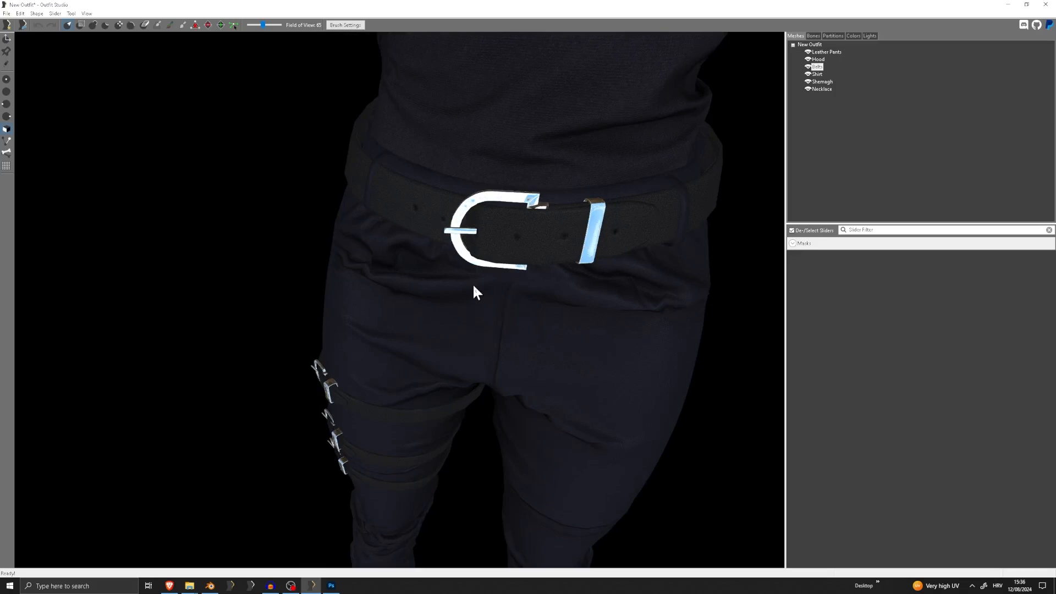
scroll(473, 283, down, 5)
right_drag(473, 275, 390, 269)
scroll(556, 165, up, 6)
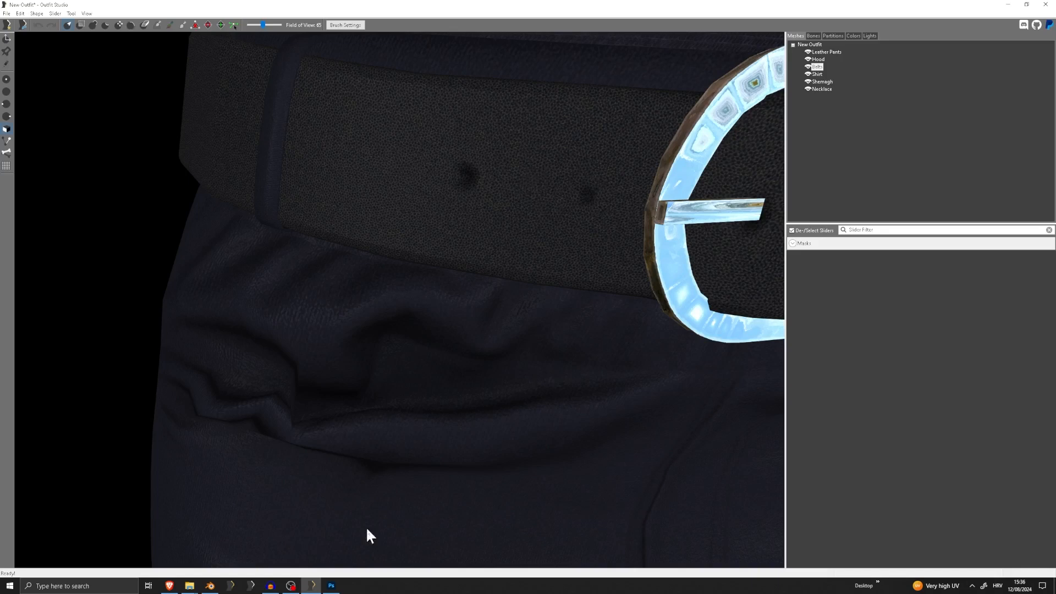
scroll(462, 463, down, 6)
scroll(435, 289, up, 2)
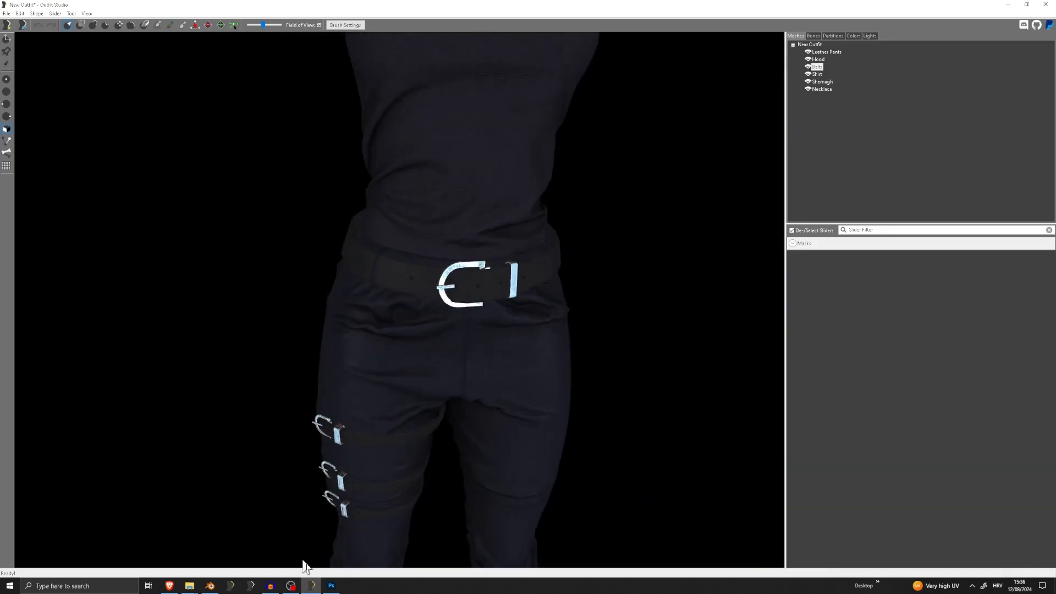
Switch to Photoshop and open HoodBelt_M.dds from the Tutorial folder without loading mip maps into separate layers
click(331, 585)
click(18, 5)
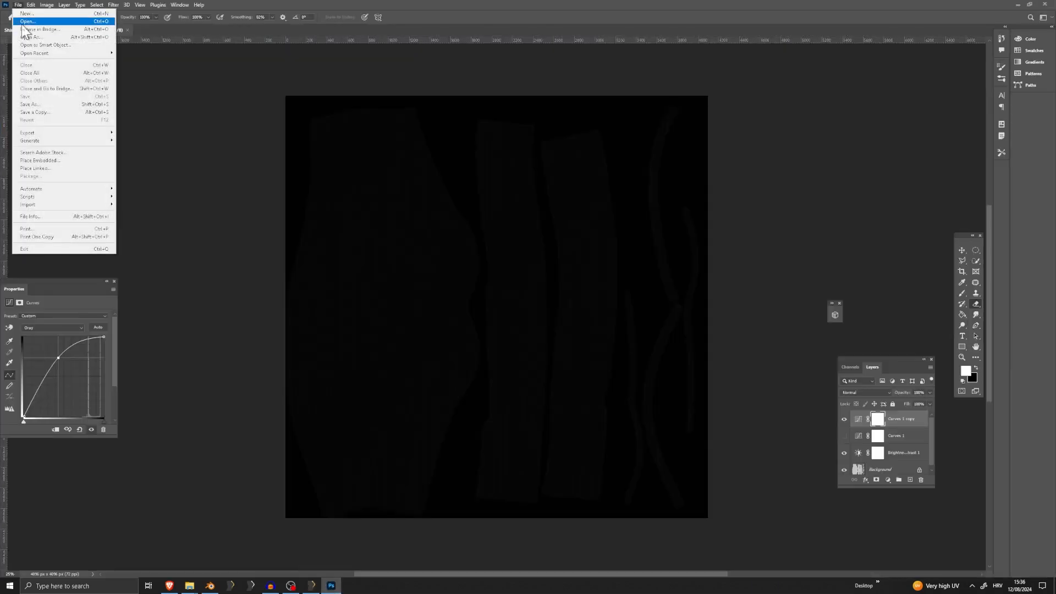
click(29, 28)
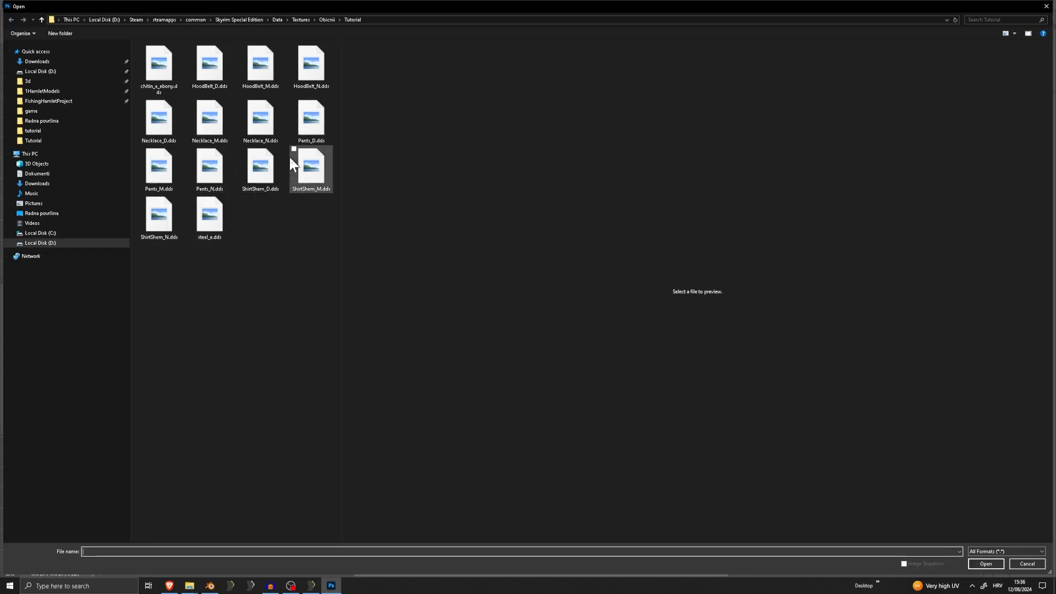
click(165, 123)
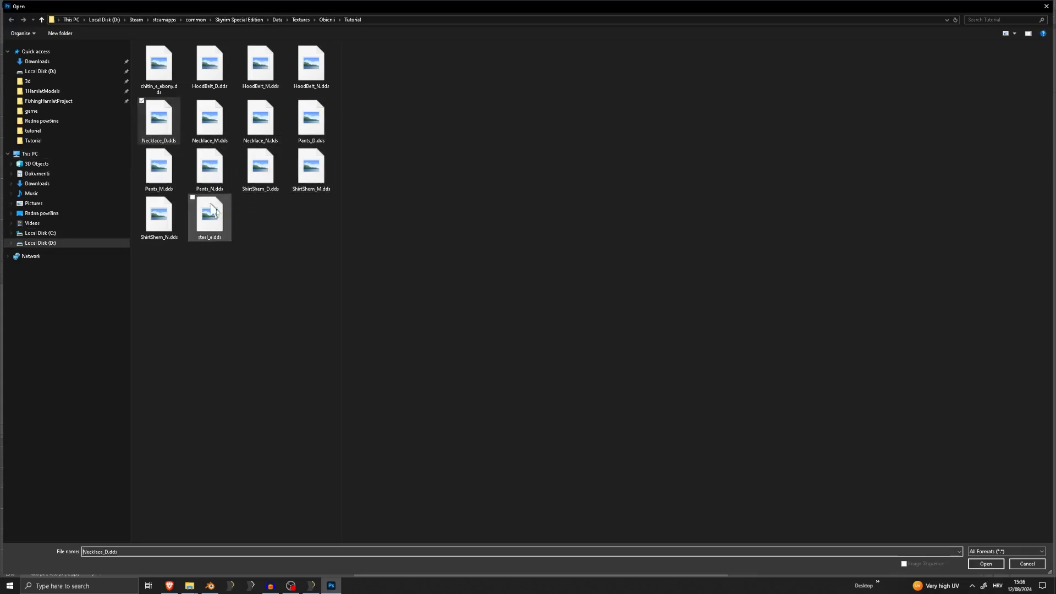
click(309, 259)
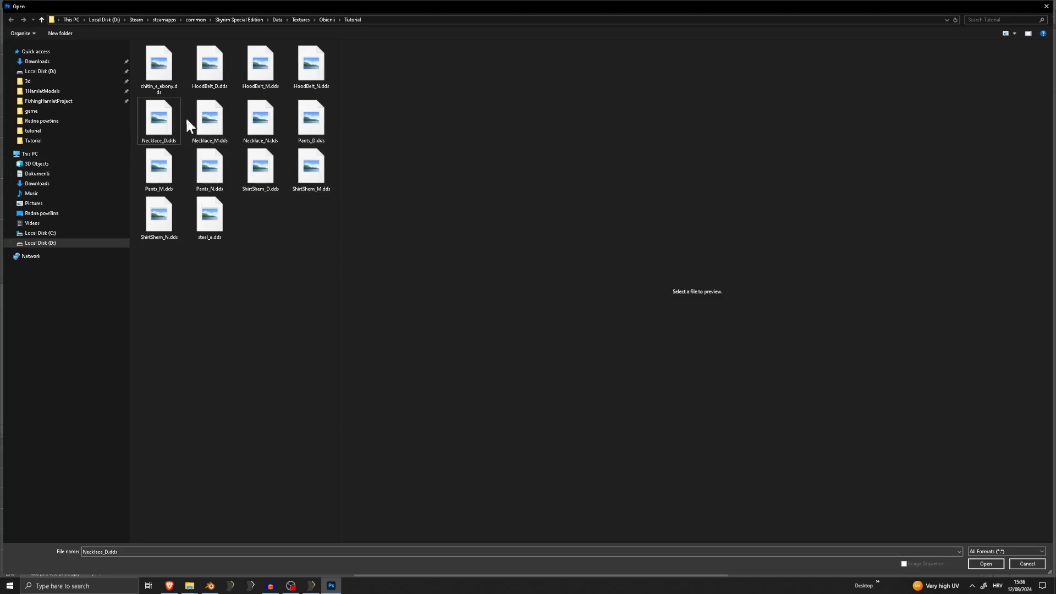
double_click(258, 77)
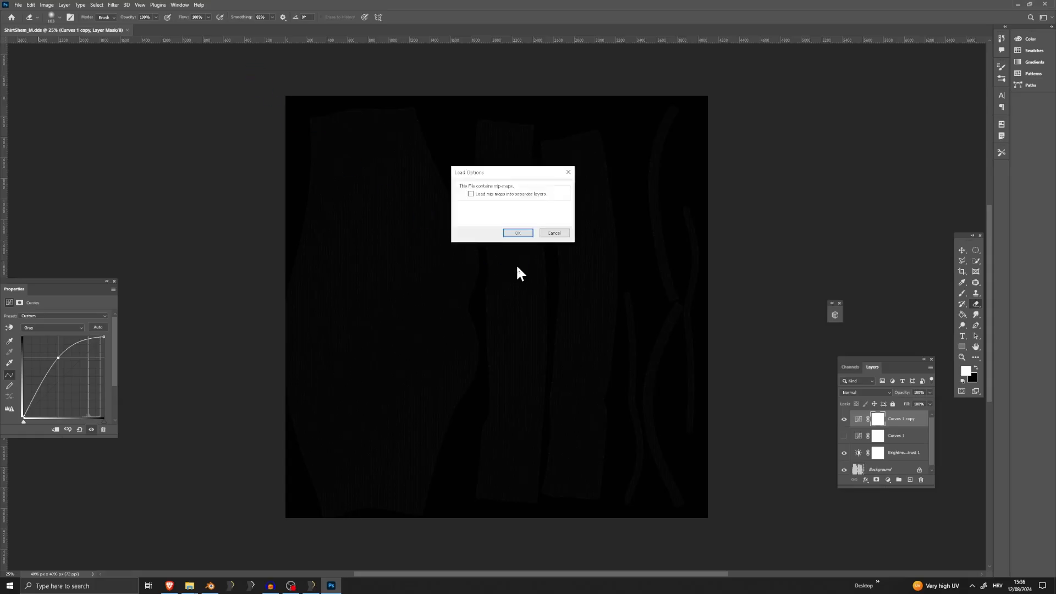
click(516, 232)
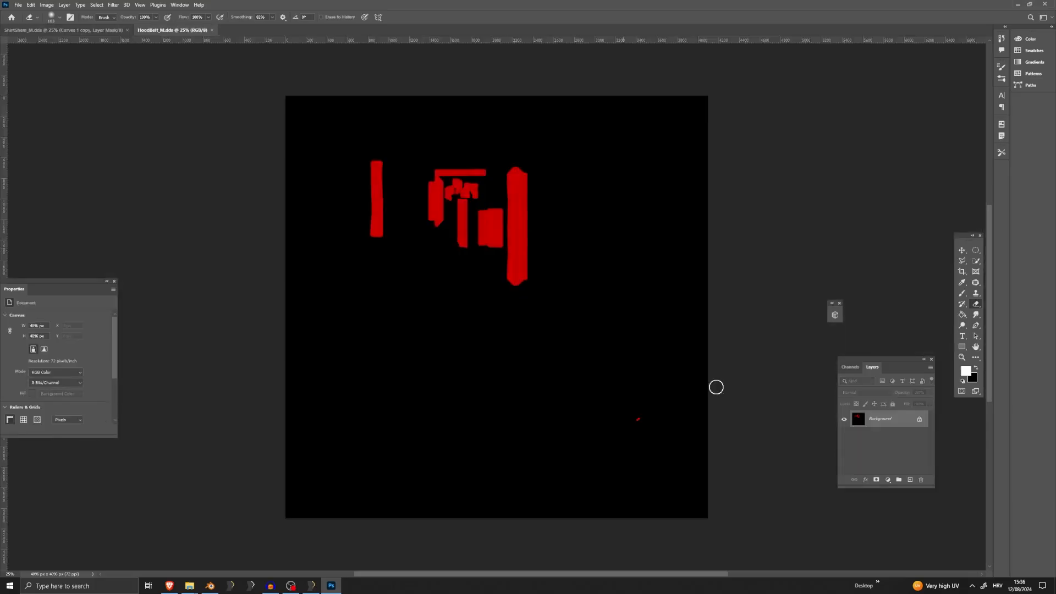
Isolate the Red channel of HoodBelt_M.dds and convert the image to grayscale, discarding the other channels
click(849, 367)
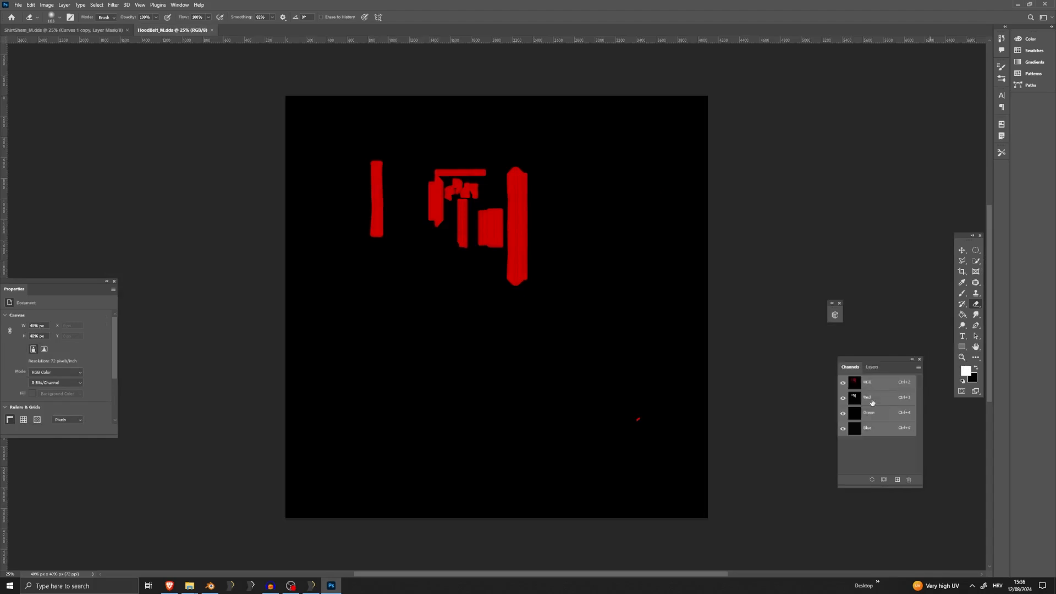
click(872, 398)
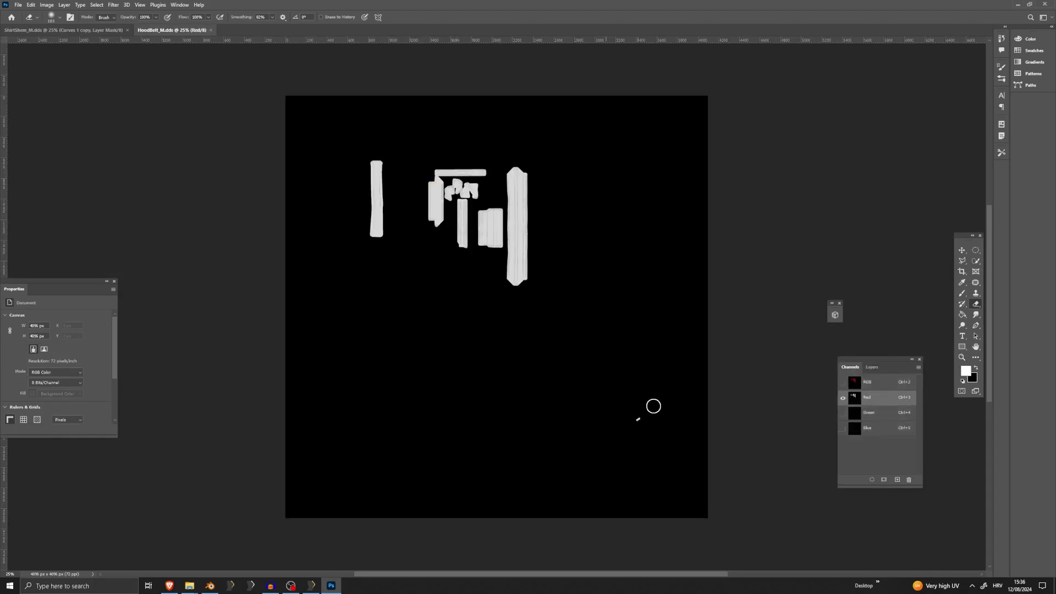
click(47, 5)
mouse_move(55, 18)
click(144, 28)
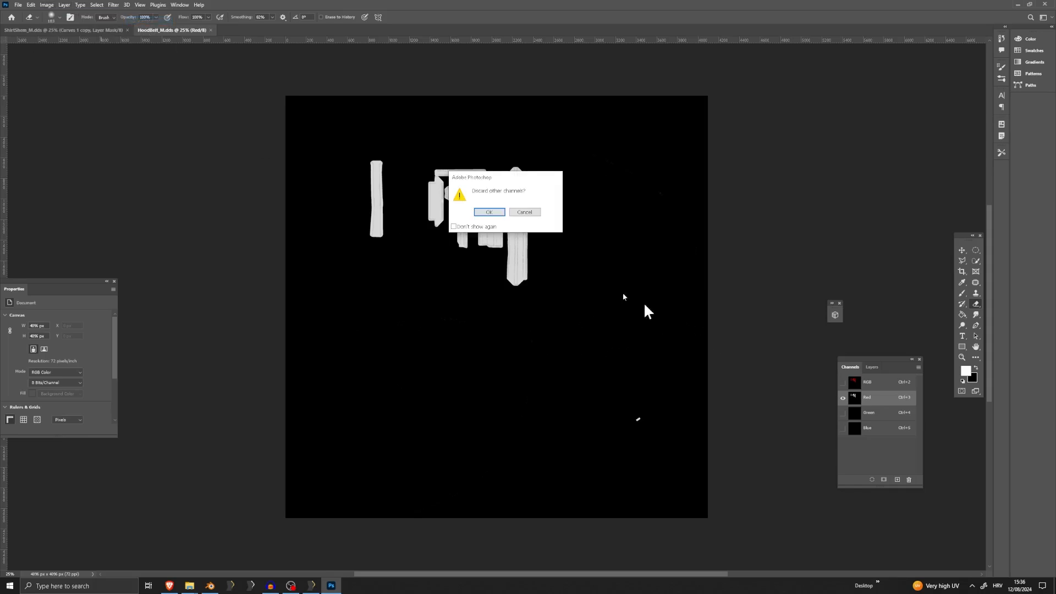
click(489, 213)
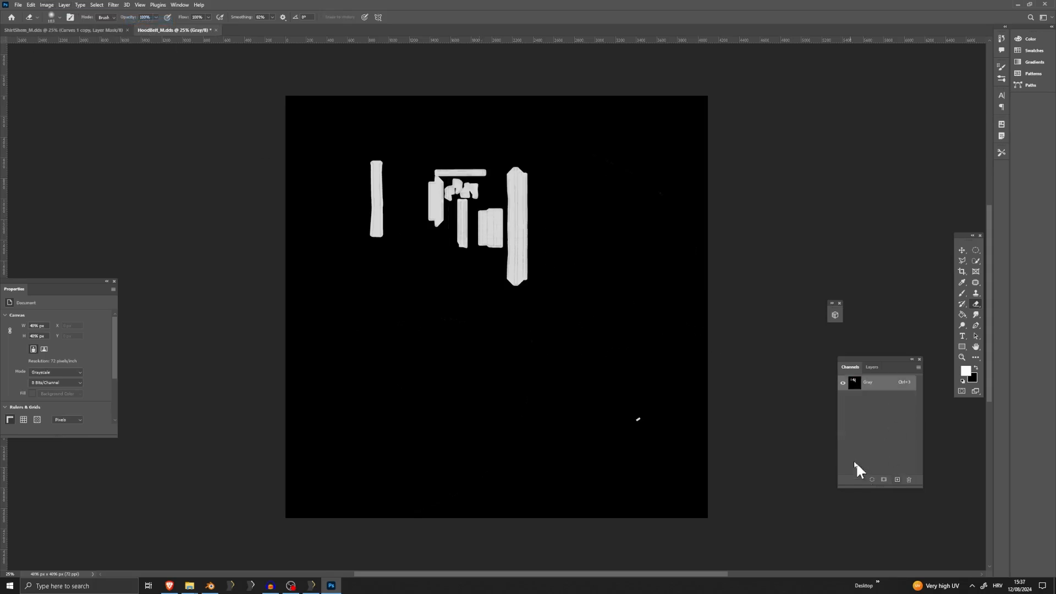
Add a Curves adjustment layer that strongly darkens the belt mask's light areas, and save HoodBelt_M.dds
click(873, 367)
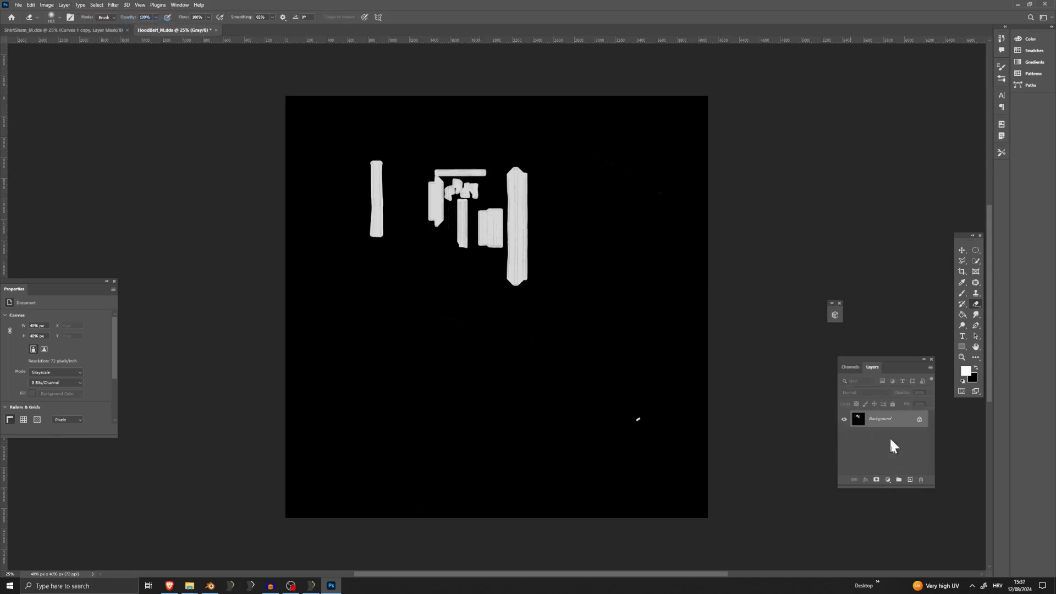
click(887, 480)
click(919, 367)
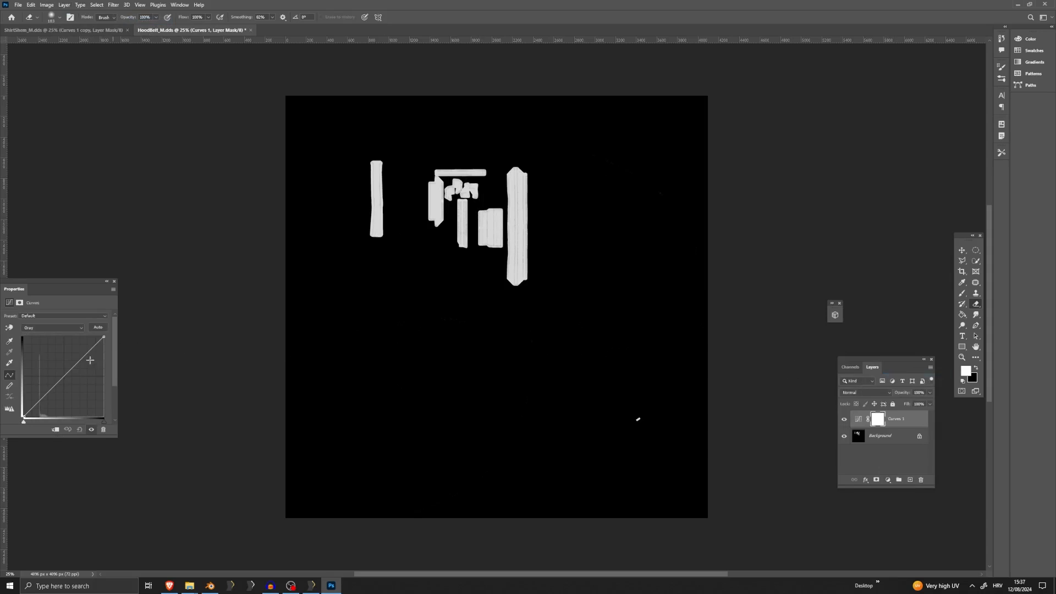
drag(61, 374, 40, 341)
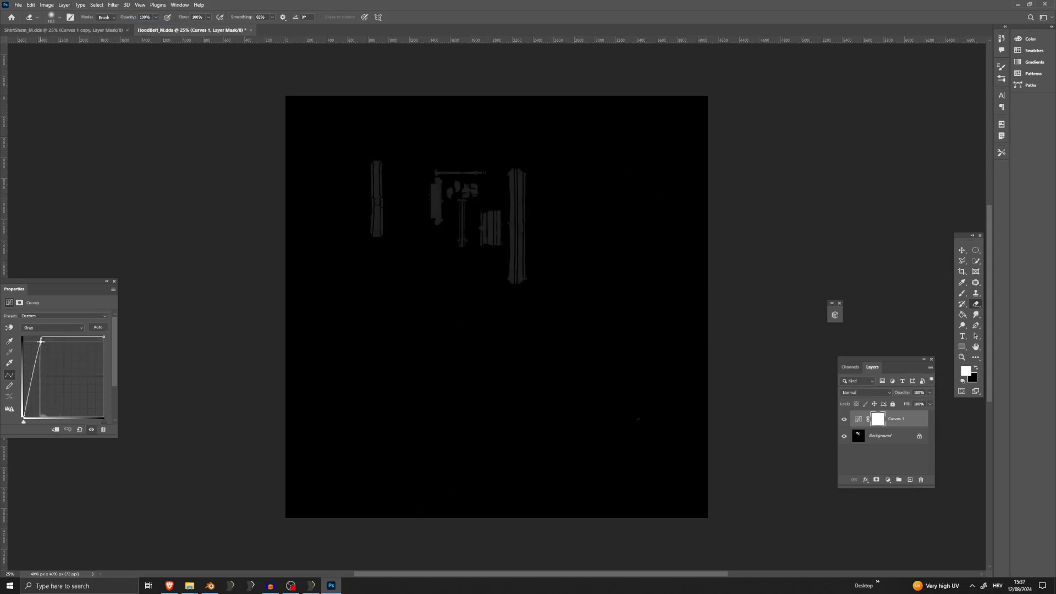
click(18, 4)
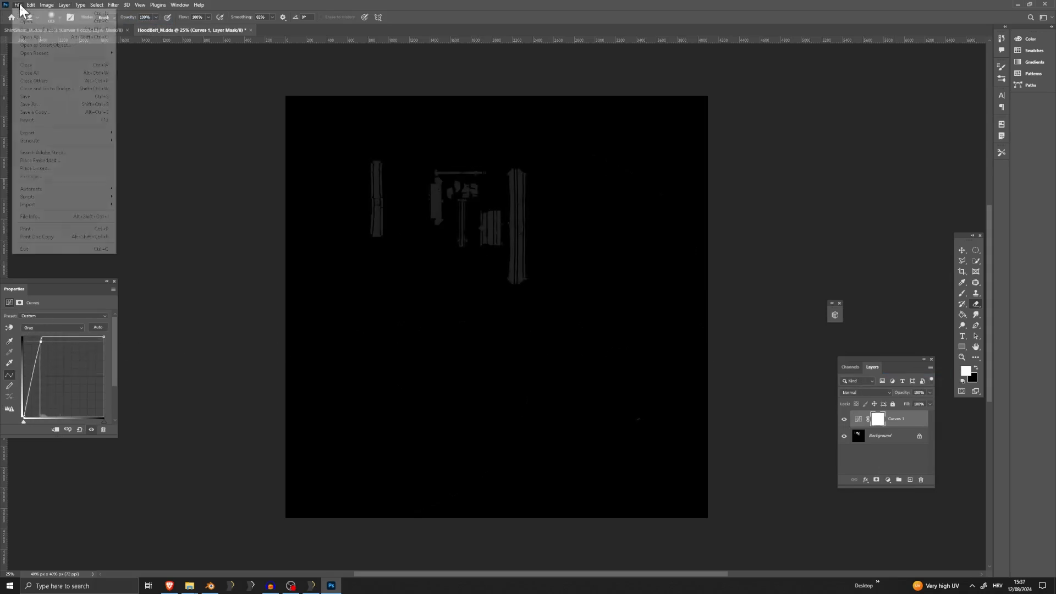
click(36, 117)
click(544, 307)
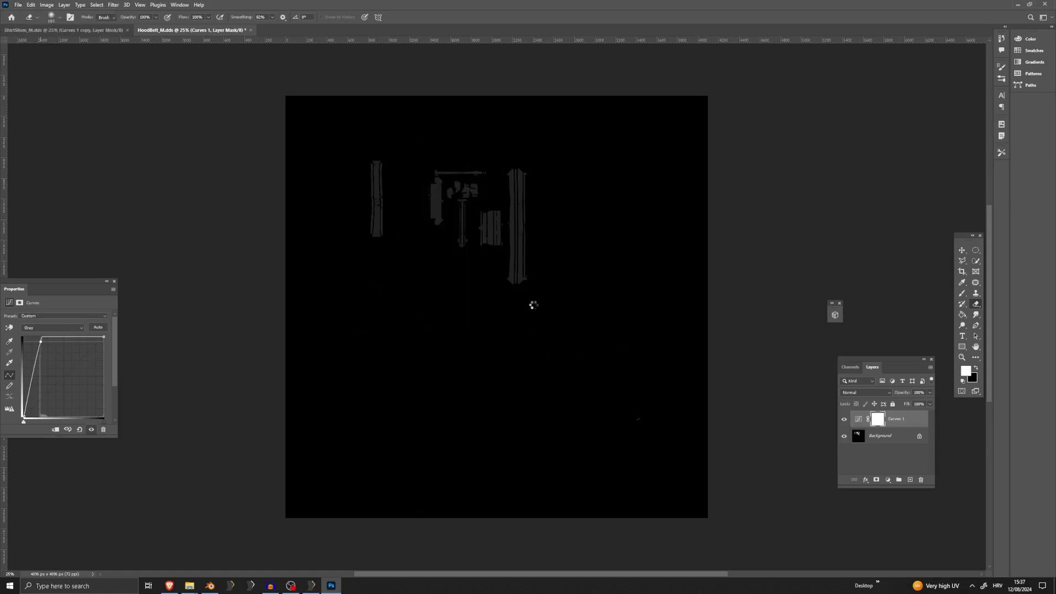
Return to Outfit Studio, reapply the Belts' shape properties to reload the mask, and examine the waist buckle's reflections
click(309, 584)
double_click(817, 67)
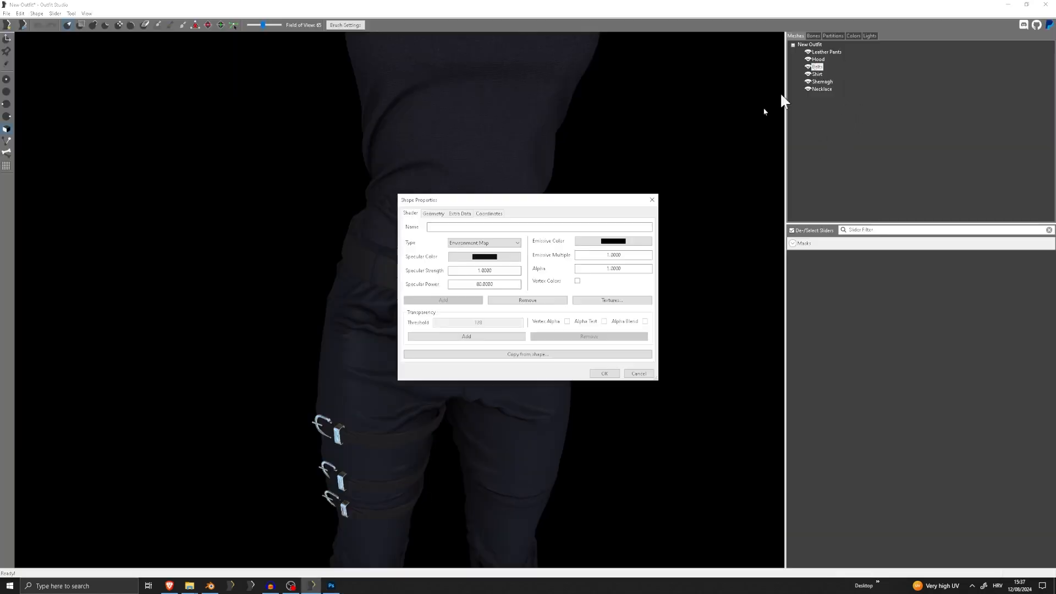
click(601, 376)
scroll(536, 352, down, 3)
mouse_move(536, 351)
right_down()
mouse_move(580, 326)
mouse_move(577, 338)
right_up()
scroll(497, 347, up, 10)
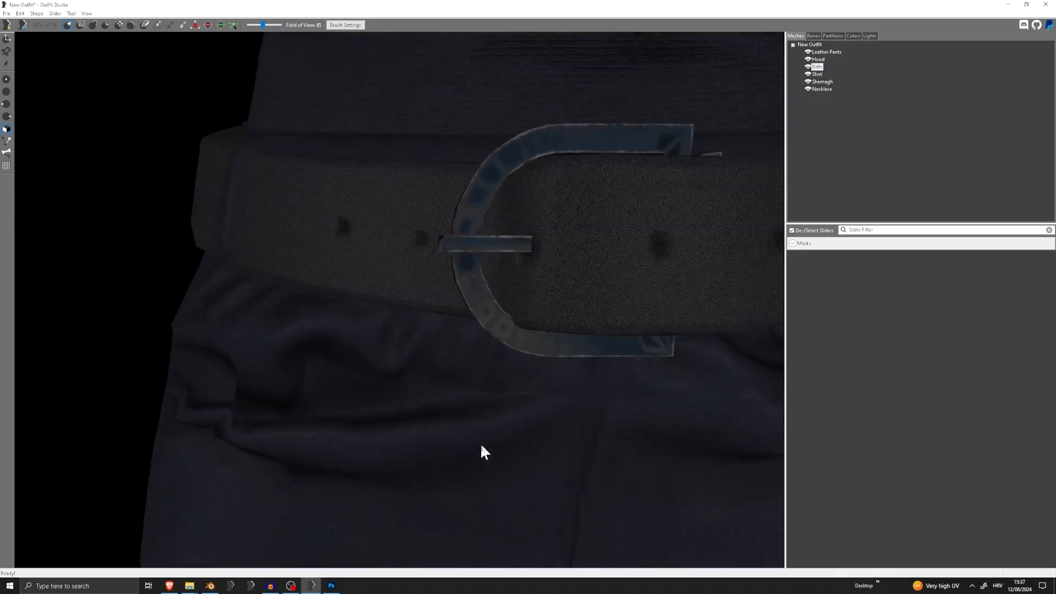
right_drag(532, 431, 410, 462)
scroll(440, 430, up, 3)
scroll(438, 431, down, 10)
Switch to Photoshop, reshape the Curves adjustment to make the belt mask lighter, and save HoodBelt_M.dds again
click(330, 585)
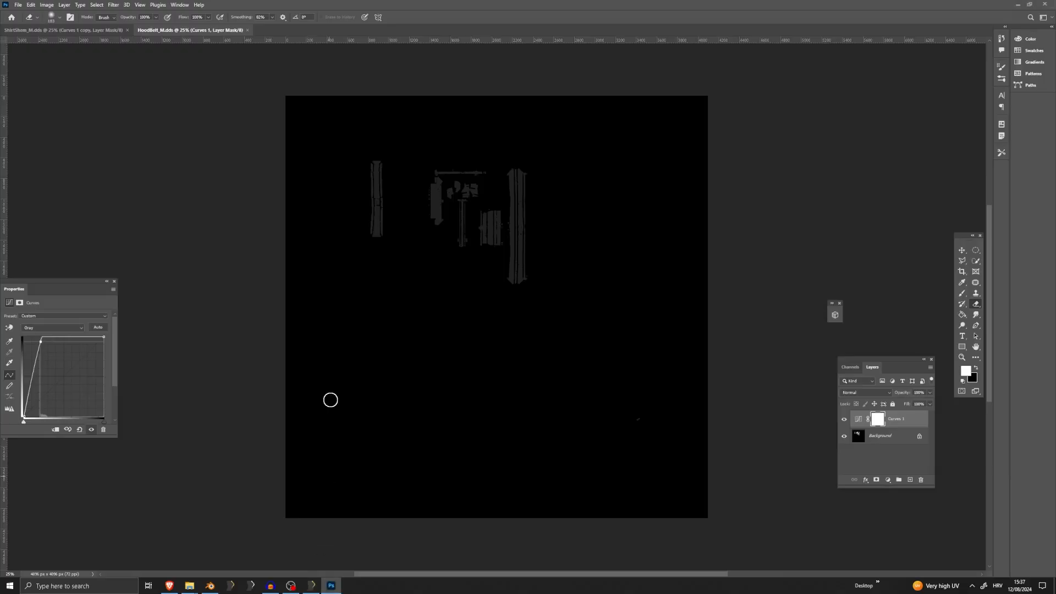
drag(41, 344, 34, 374)
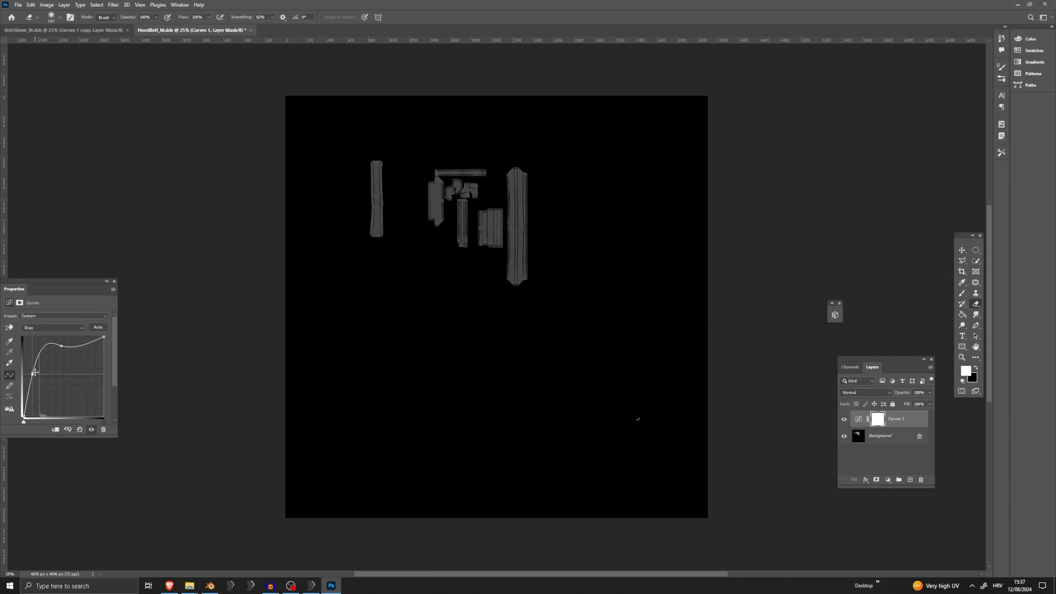
click(18, 5)
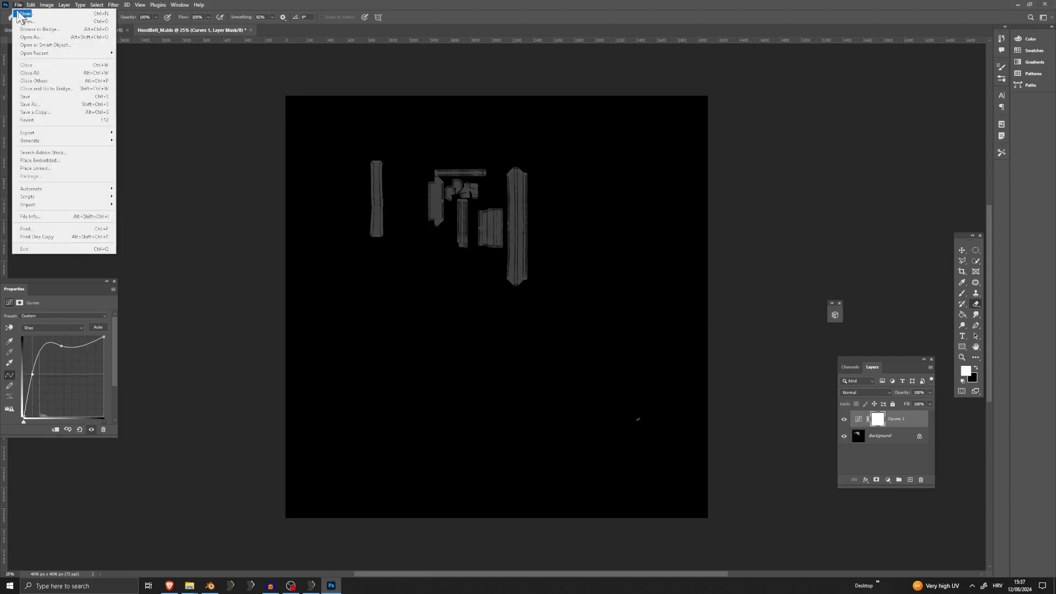
click(27, 103)
click(539, 306)
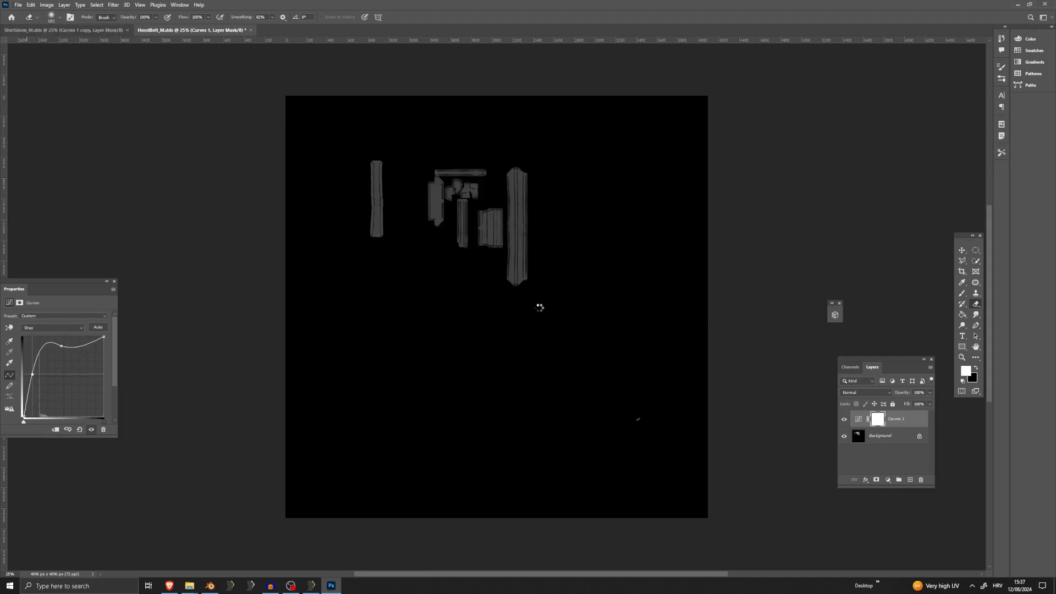
In Outfit Studio, confirm the Belts' shape properties again to load the lightened mask, and check the waist and thigh buckles
click(311, 585)
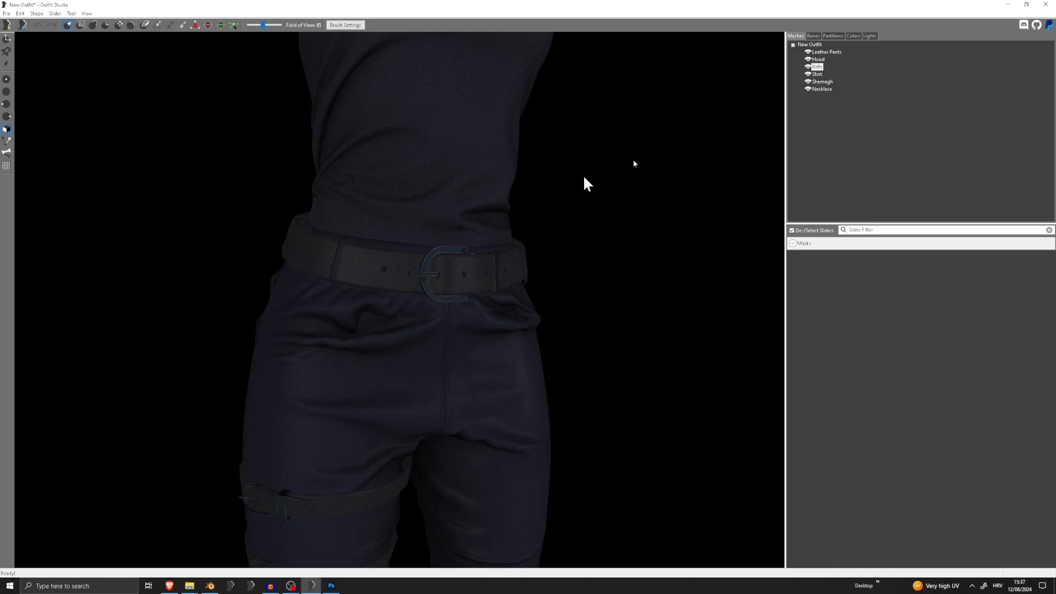
double_click(817, 67)
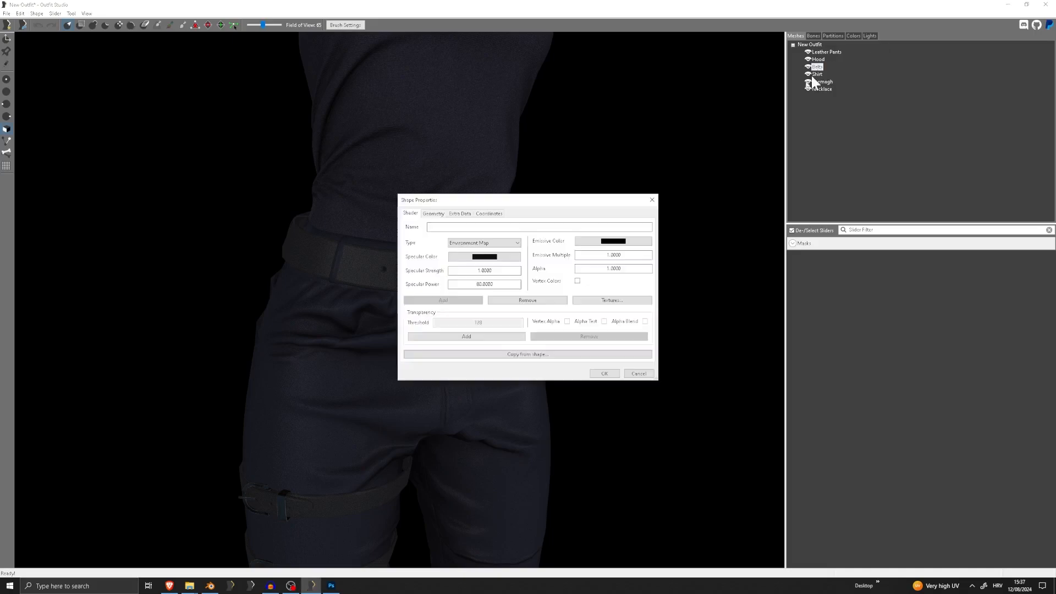
click(609, 372)
scroll(520, 356, down, 7)
mouse_move(521, 356)
right_down()
mouse_move(450, 355)
mouse_move(599, 354)
mouse_move(500, 360)
right_up()
scroll(450, 354, down, 4)
scroll(505, 369, up, 9)
scroll(455, 356, down, 5)
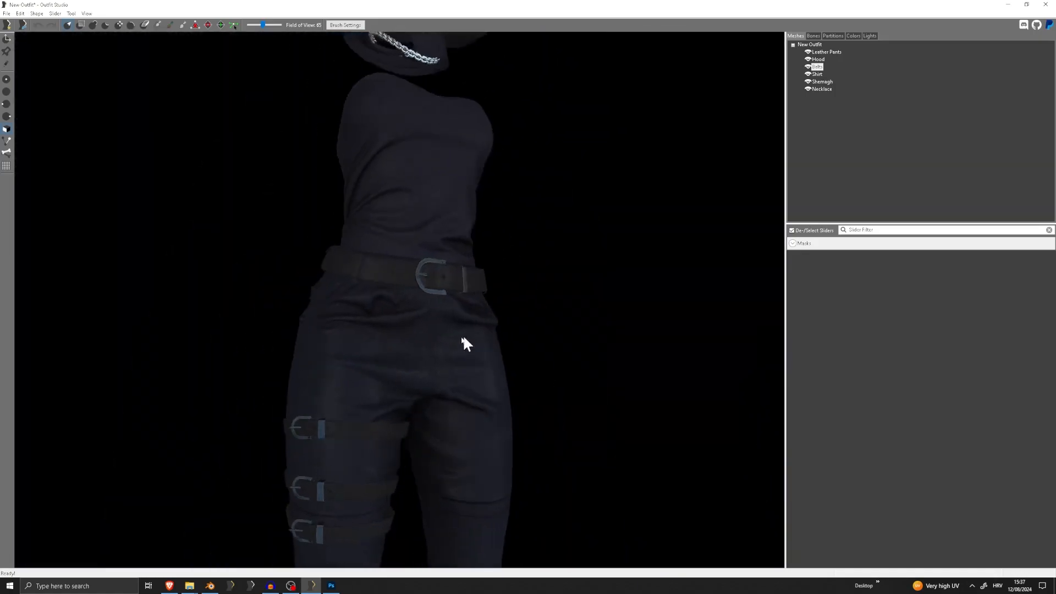
Examine the reflections on the waist belt buckle and its prong up close from slightly different angles
scroll(465, 345, up, 5)
scroll(409, 362, down, 2)
scroll(411, 358, up, 4)
middle_drag(412, 358, 466, 300)
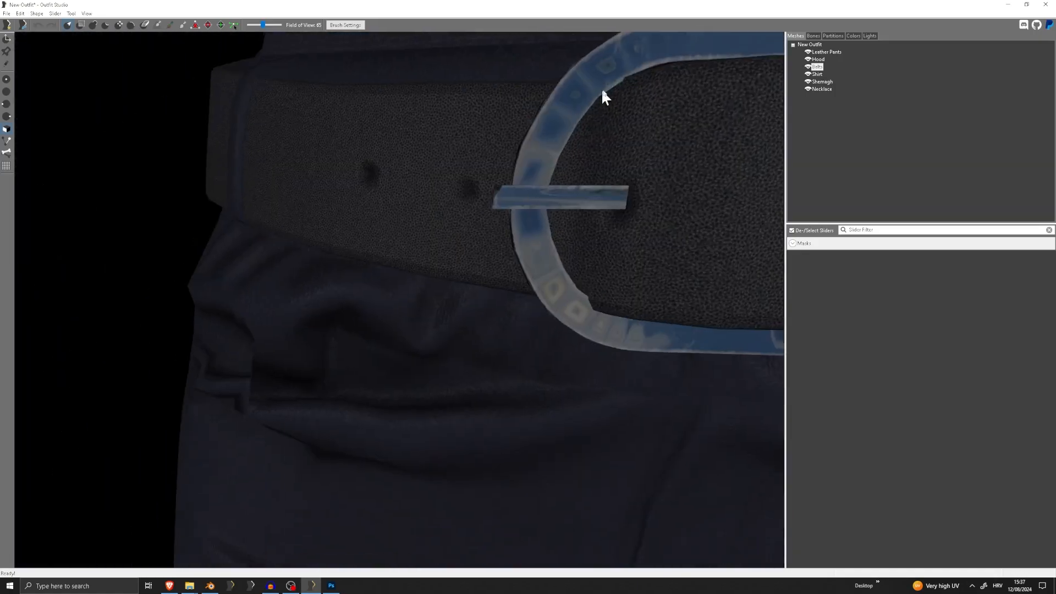
scroll(537, 137, up, 8)
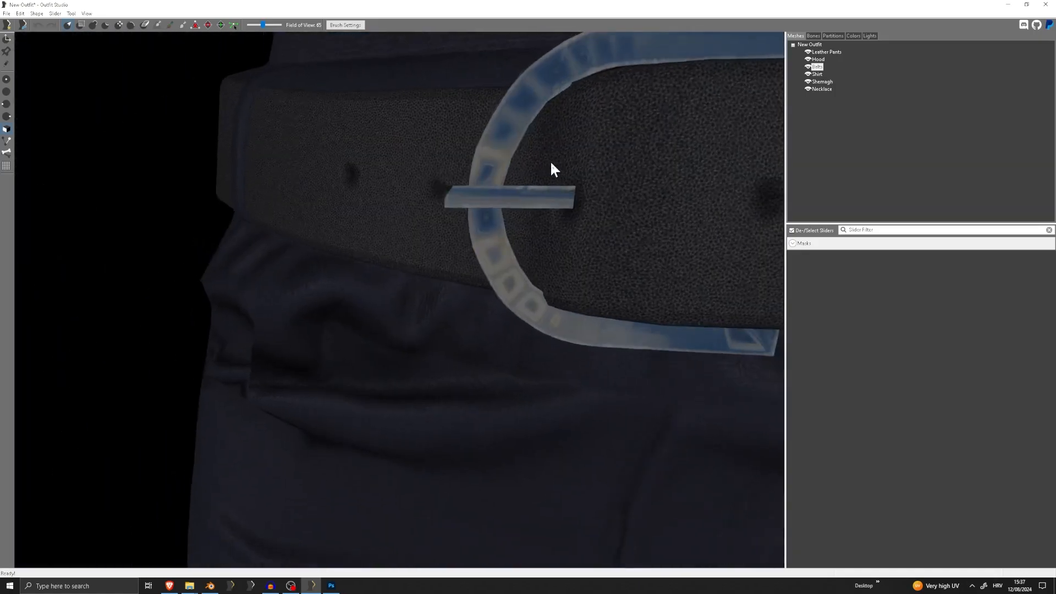
scroll(550, 160, down, 8)
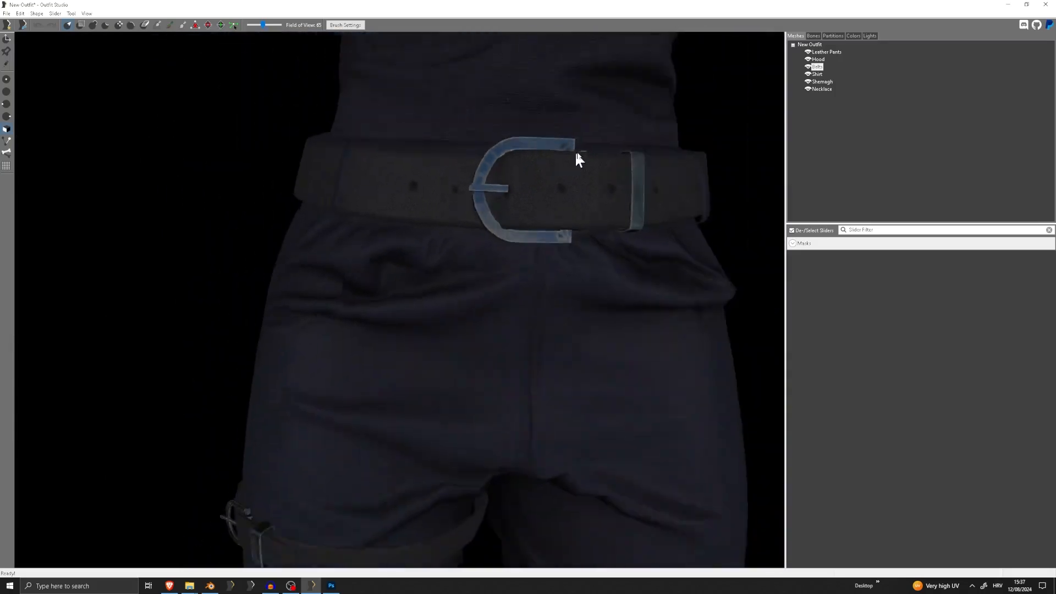
scroll(556, 187, down, 2)
Inspect the thigh strap buckles and the waist belt loop for reflections, finishing with a view of the whole outfit
right_drag(462, 270, 505, 288)
middle_drag(504, 288, 398, 165)
scroll(399, 165, up, 5)
scroll(429, 179, down, 3)
scroll(444, 183, up, 2)
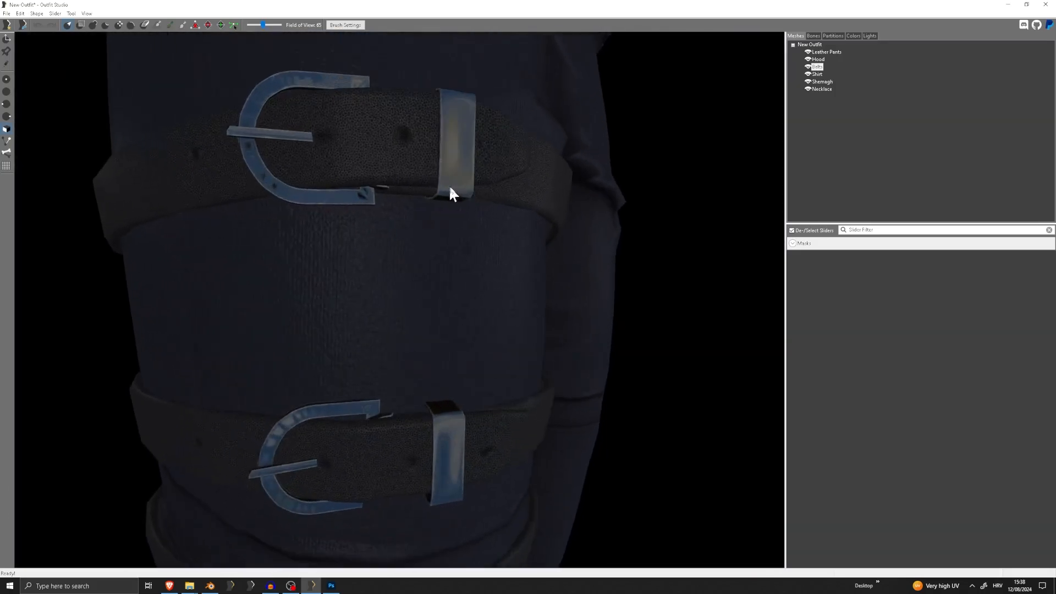
scroll(448, 187, down, 8)
right_drag(438, 202, 483, 169)
middle_drag(483, 169, 478, 248)
scroll(477, 248, up, 1)
scroll(480, 258, up, 3)
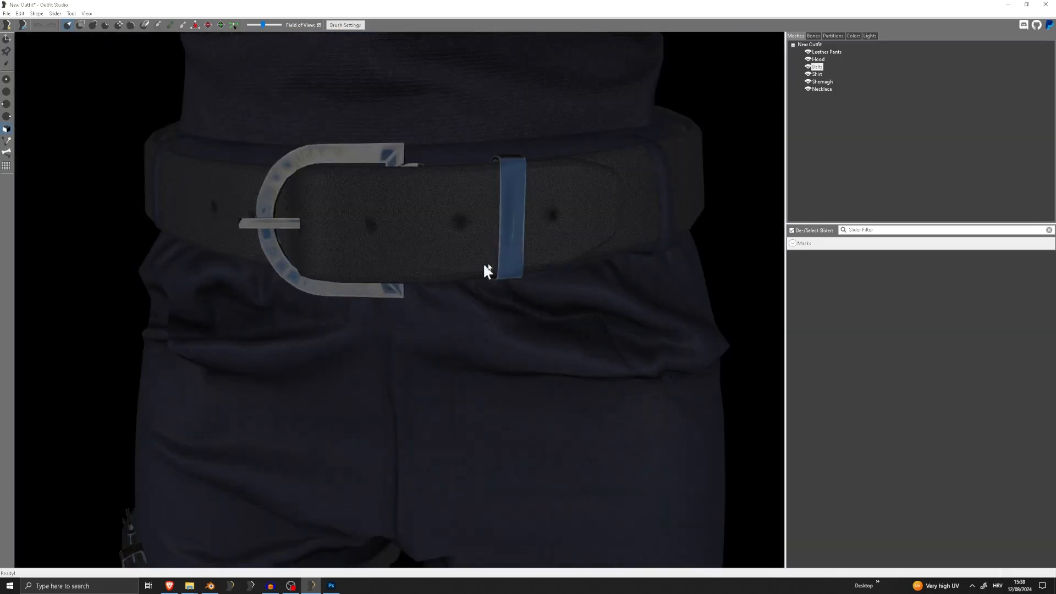
scroll(514, 200, down, 8)
right_drag(504, 211, 490, 233)
scroll(430, 245, down, 2)
right_drag(419, 262, 497, 284)
scroll(677, 268, down, 3)
scroll(497, 284, up, 2)
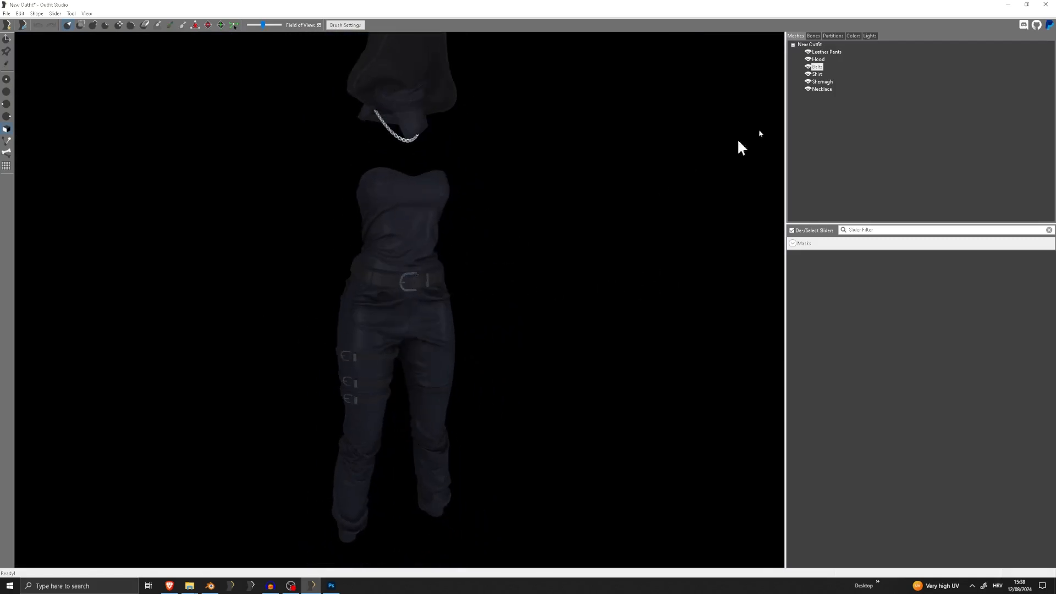
Open and dismiss the Hood's shape properties, and examine the hood, necklace and shirt from several angles
double_click(822, 58)
click(651, 201)
middle_drag(528, 181, 361, 291)
scroll(361, 292, up, 3)
right_drag(361, 291, 387, 298)
scroll(394, 305, down, 5)
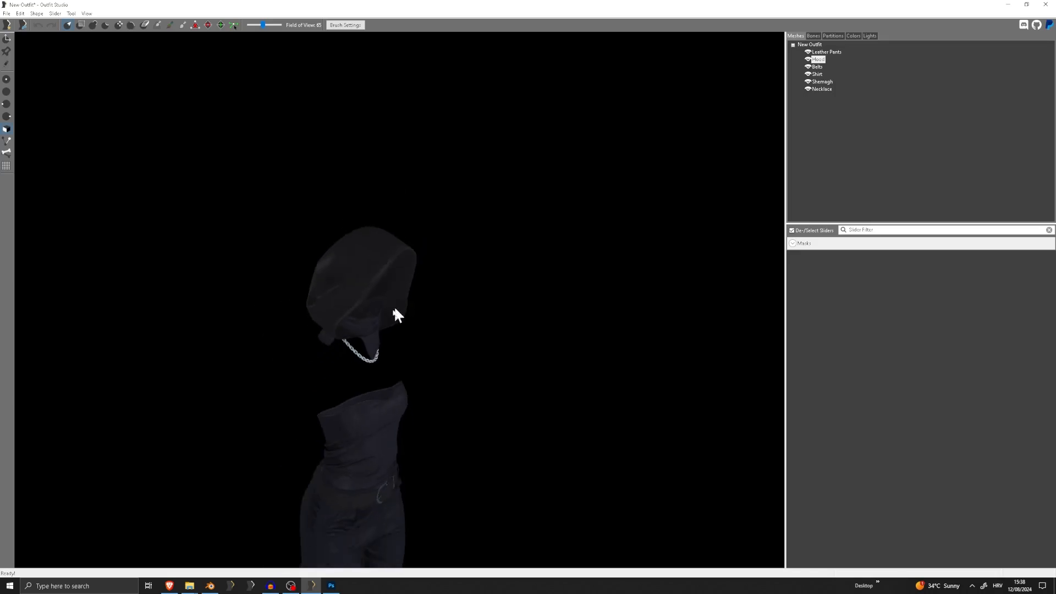
middle_drag(394, 306, 401, 150)
right_drag(401, 151, 594, 253)
middle_drag(414, 188, 401, 303)
scroll(401, 302, up, 3)
scroll(402, 302, down, 3)
right_drag(402, 302, 484, 218)
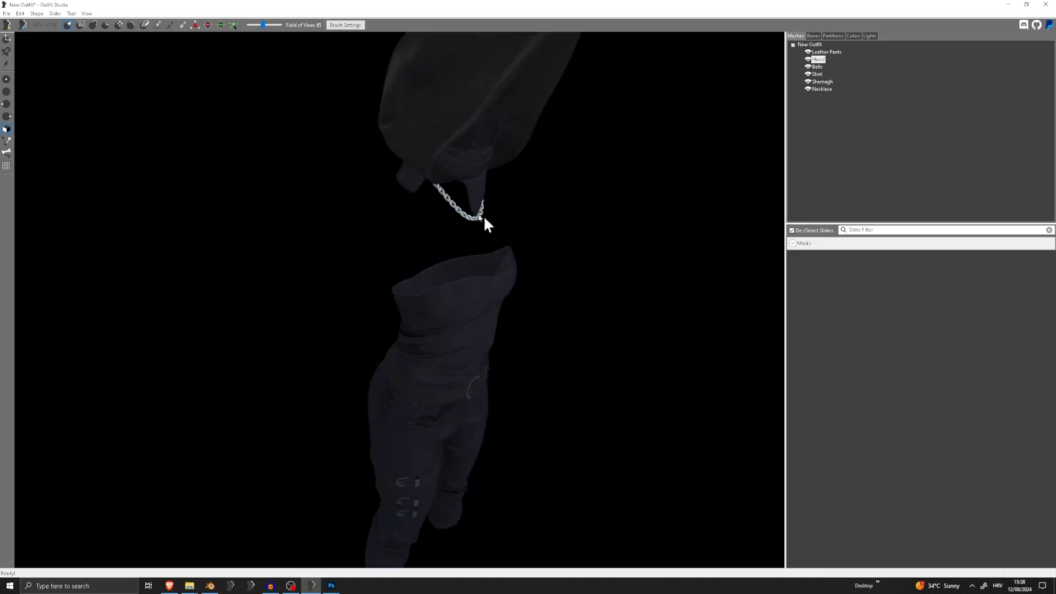
right_drag(481, 314, 460, 320)
In the Leather Pants' texture paths, copy the environment mask path into the Environment entry, keeping only the Textures\Obicnii\Tutorial\ folder part
double_click(831, 53)
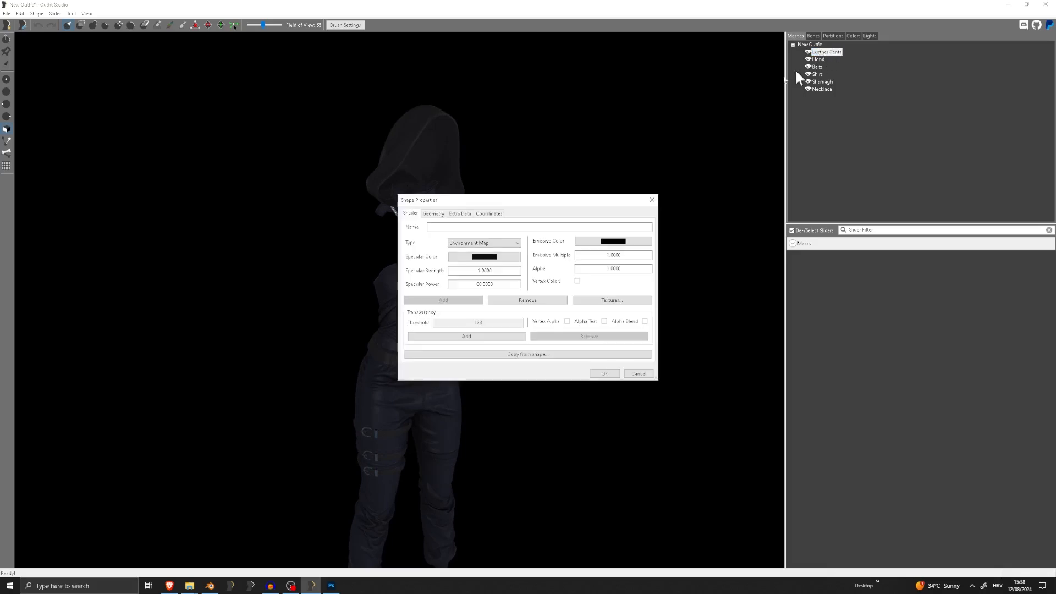
click(597, 300)
double_click(461, 290)
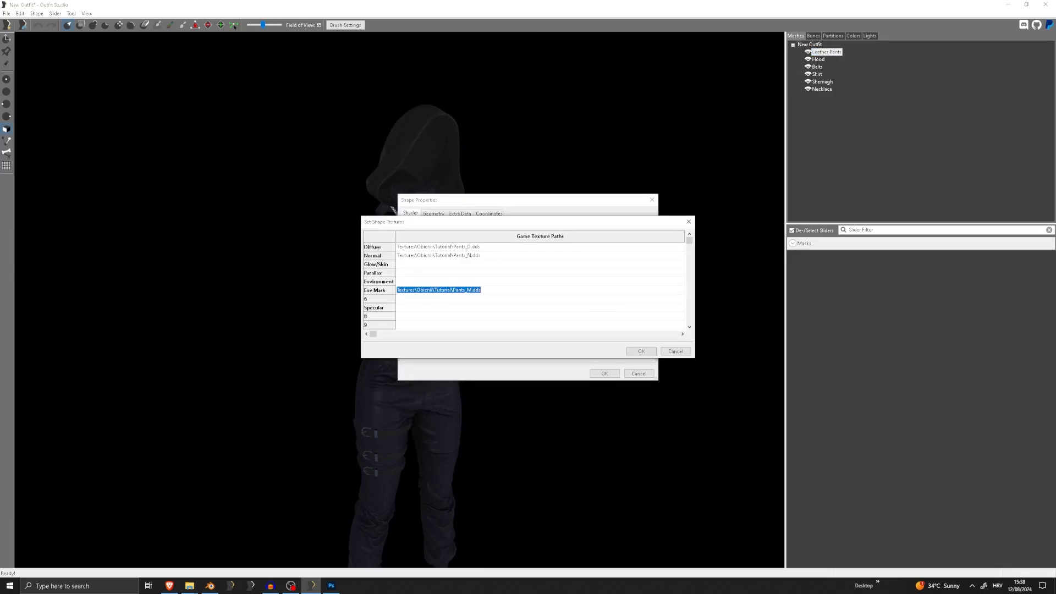
key(ctrl+c)
key(Up)
key(ctrl+v)
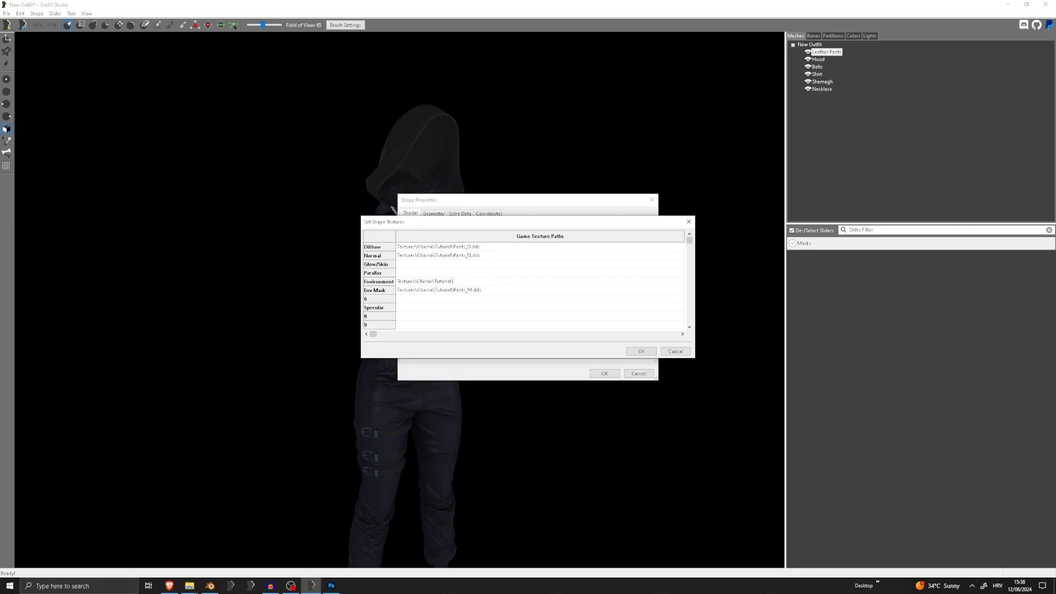
Switch to the Tutorial textures folder in File Explorer and copy the file name of the chitin_e_ebony.dds cubemap
mouse_move(190, 584)
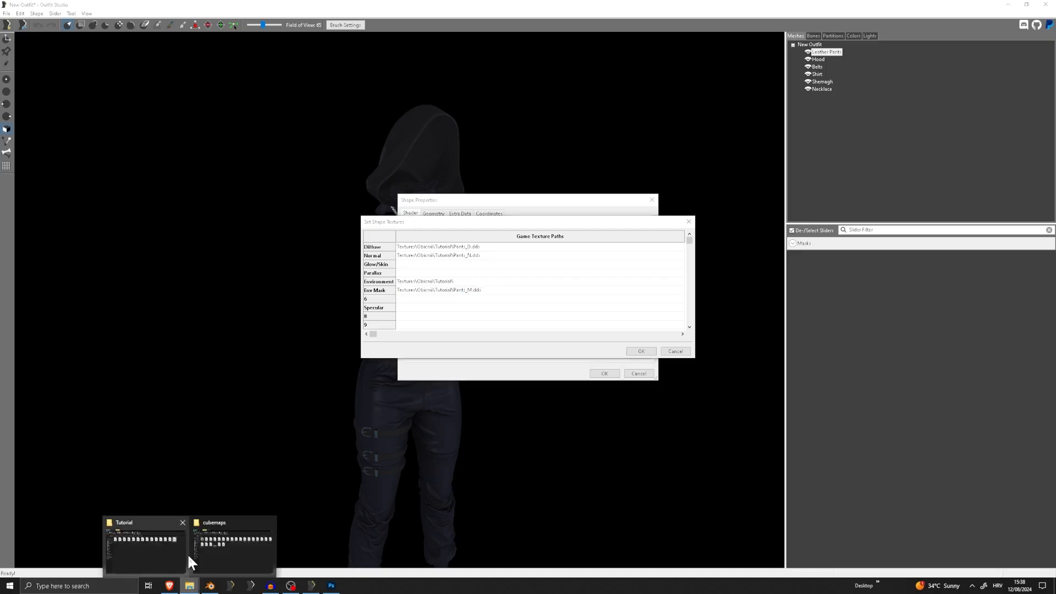
mouse_move(226, 557)
click(183, 528)
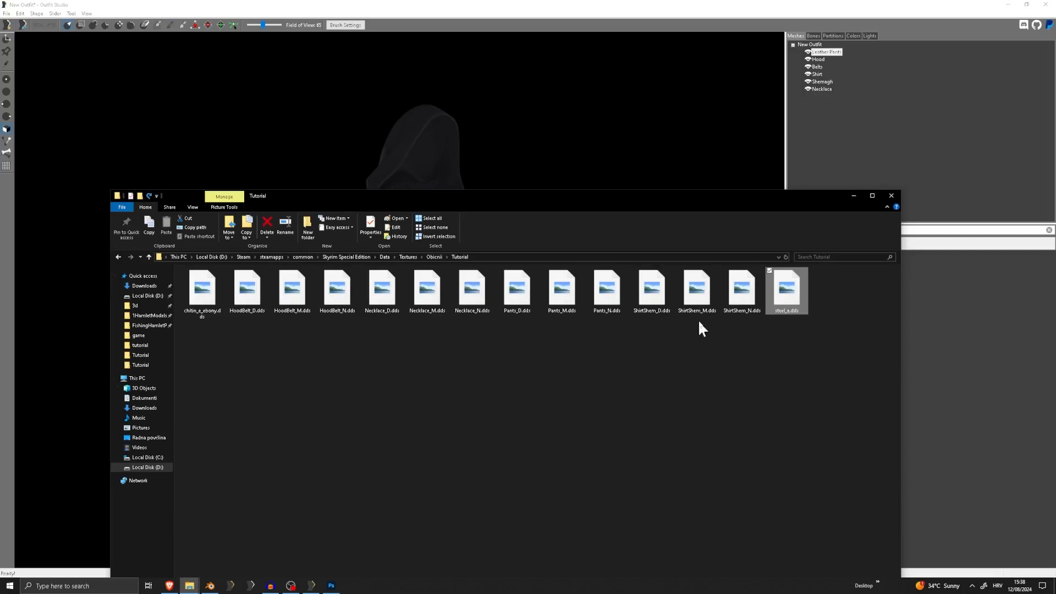
click(566, 297)
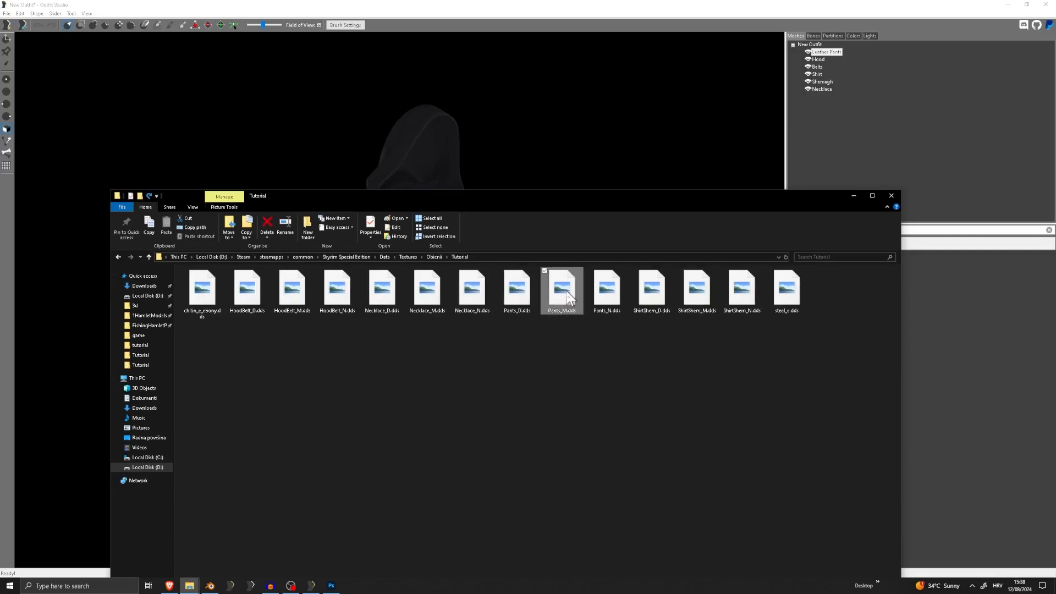
right_click(567, 297)
click(277, 368)
click(205, 295)
right_click(205, 297)
click(108, 467)
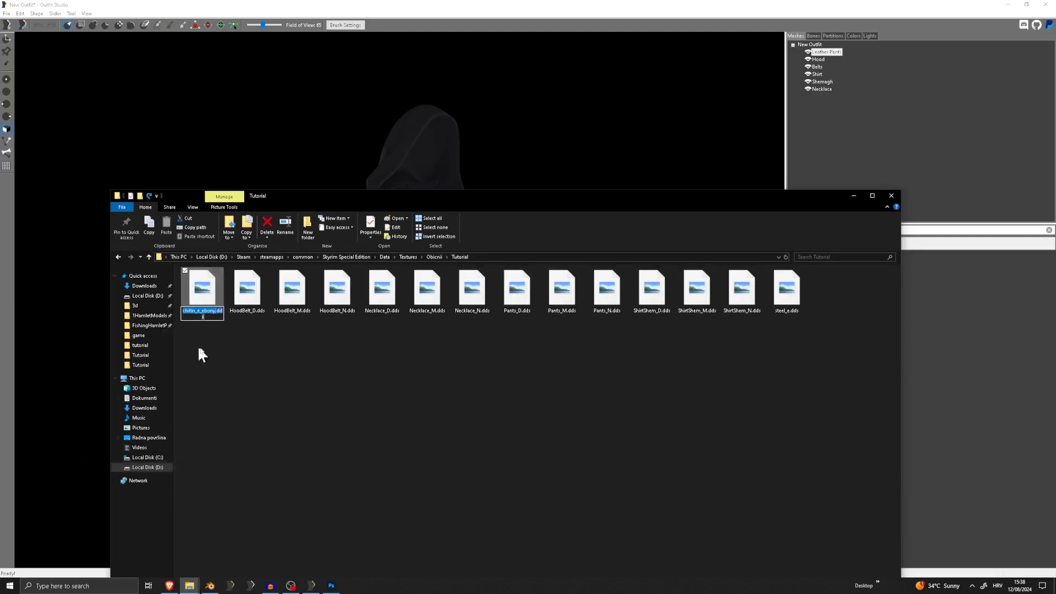
Complete the Leather Pants' Environment path with chitin_e_ebony.dds, apply the texture and shape properties, and view the pants' reflections
click(532, 3)
click(468, 281)
click(468, 281)
key(ctrl+v)
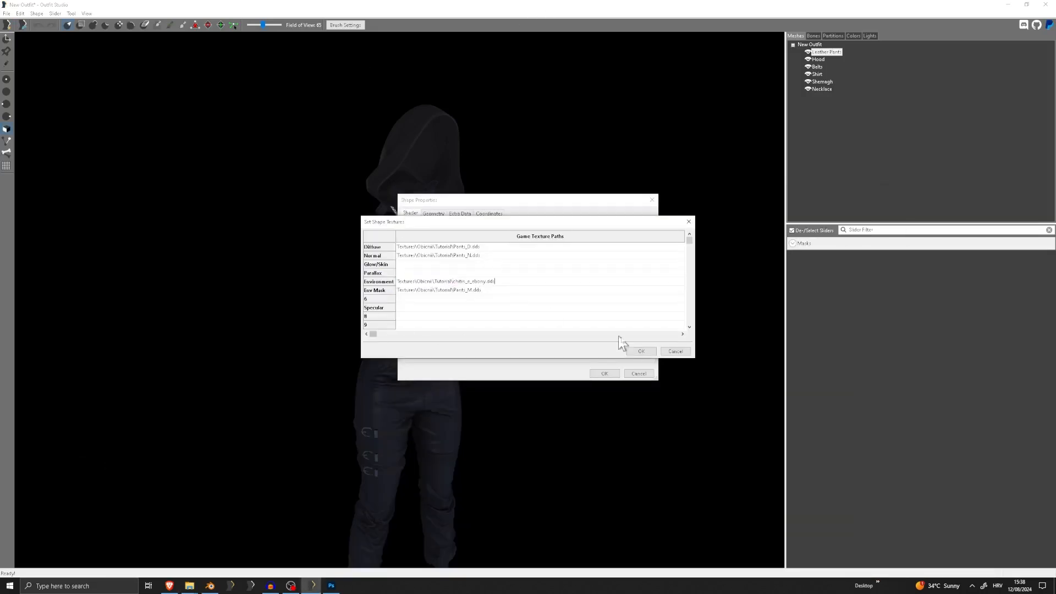
click(645, 352)
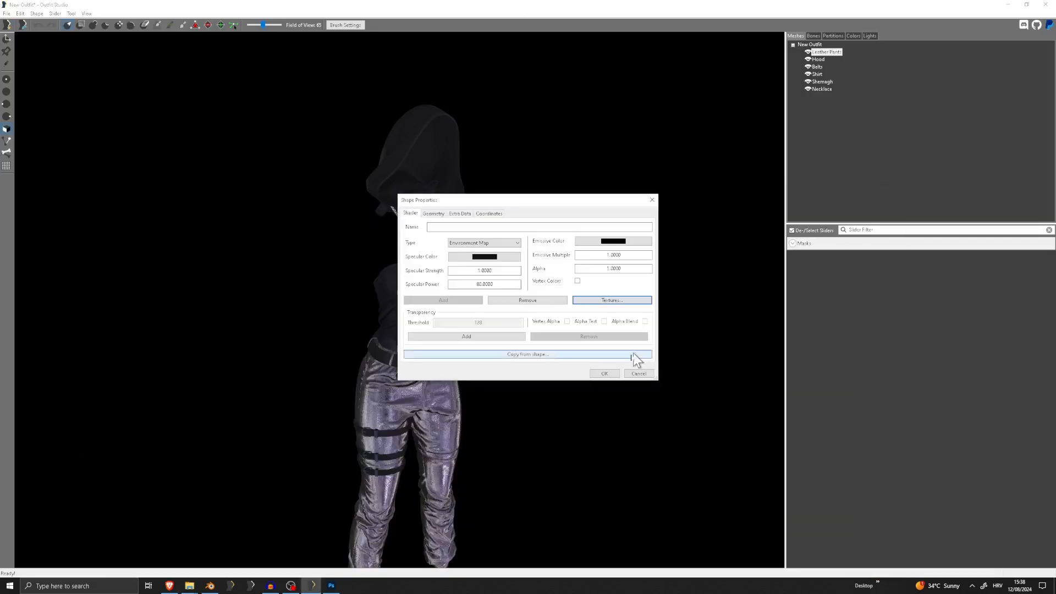
click(608, 372)
middle_drag(403, 432, 506, 282)
right_drag(506, 283, 462, 319)
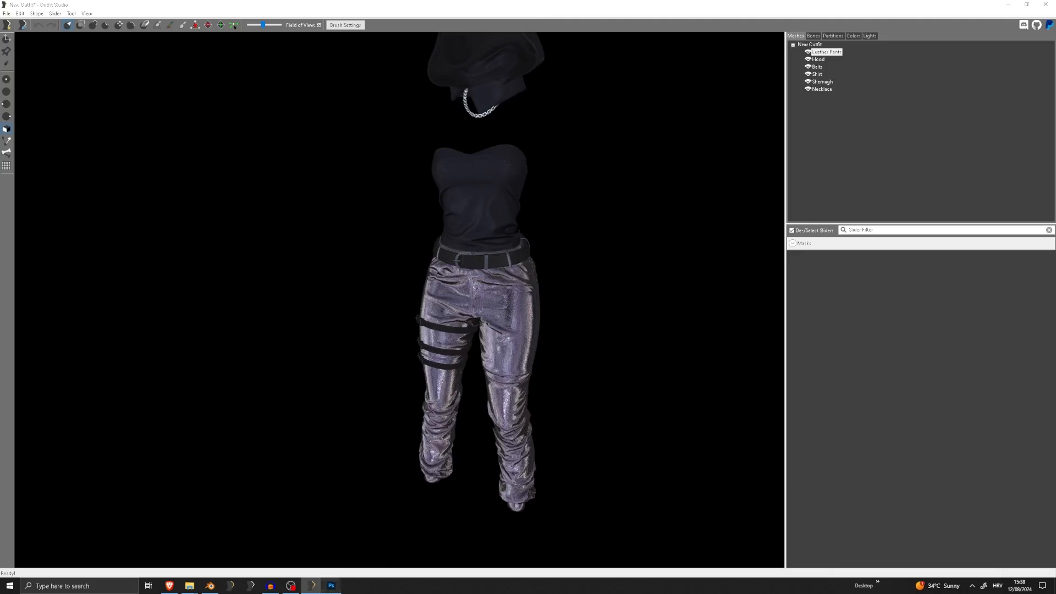
Switch to Photoshop and open the pants mask Pants_M.dds from the Tutorial folder
click(331, 585)
click(21, 8)
click(29, 26)
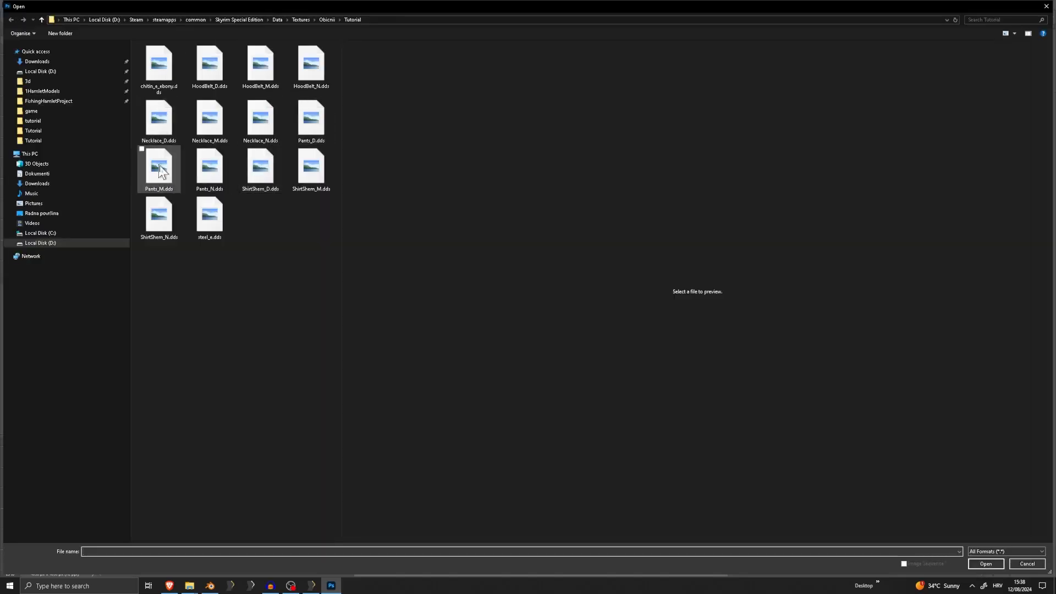
double_click(162, 179)
click(519, 232)
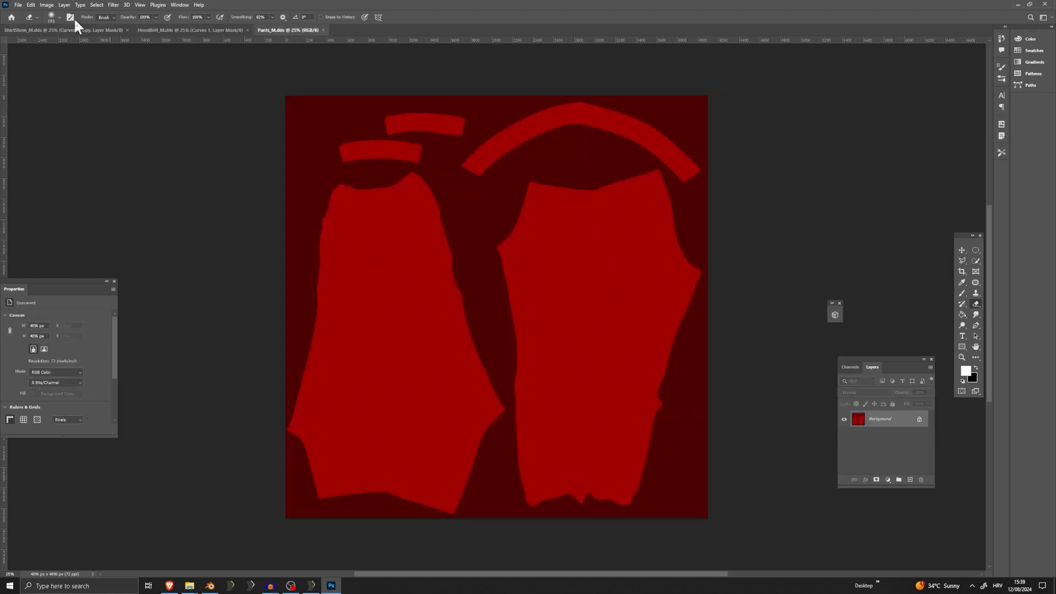
Copy the Curves 1 and Brightness/Contrast 1 adjustment layers from ShirtShem_M.dds into Pants_M.dds, and make the Curves layer visible
click(76, 30)
click(902, 439)
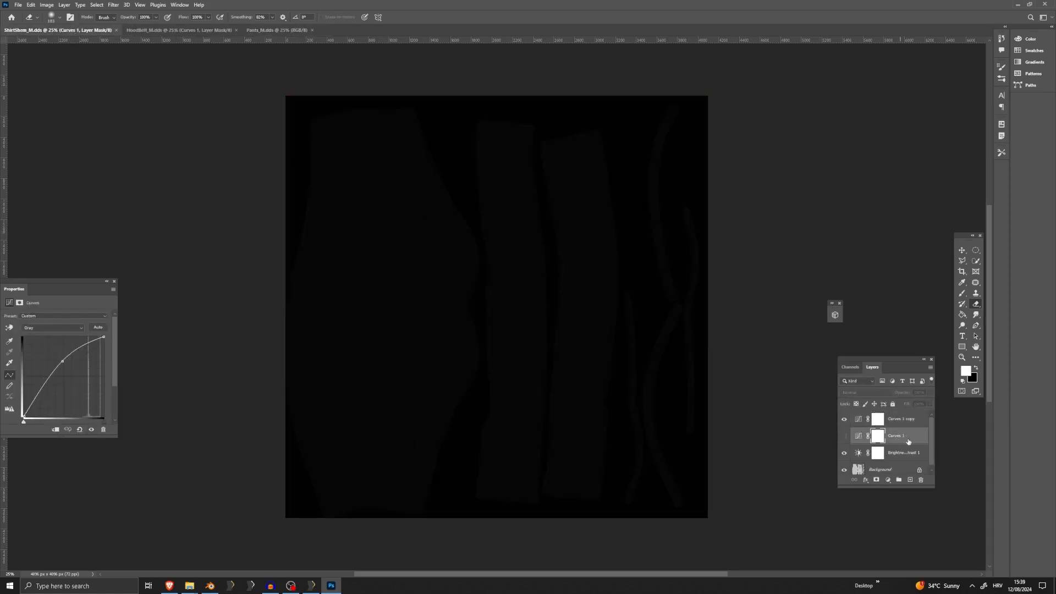
shift+click(906, 455)
right_click(905, 438)
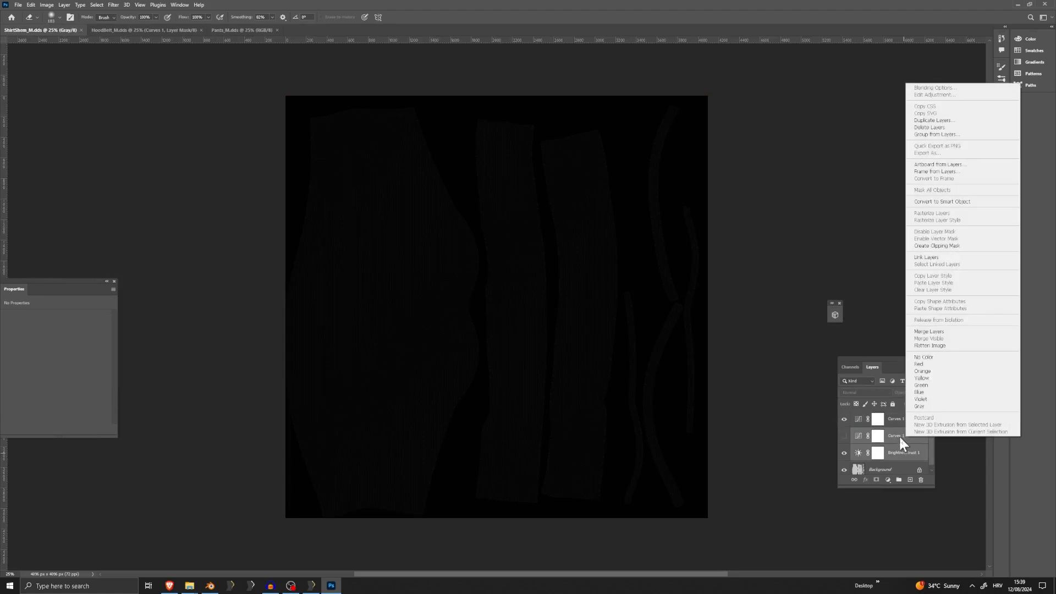
click(899, 437)
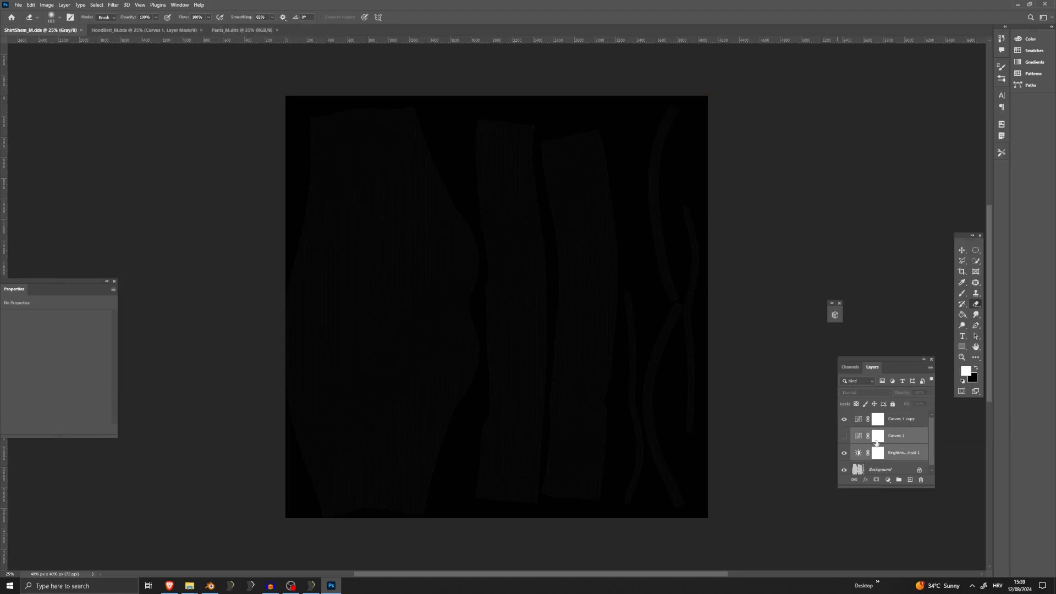
drag(902, 437, 439, 161)
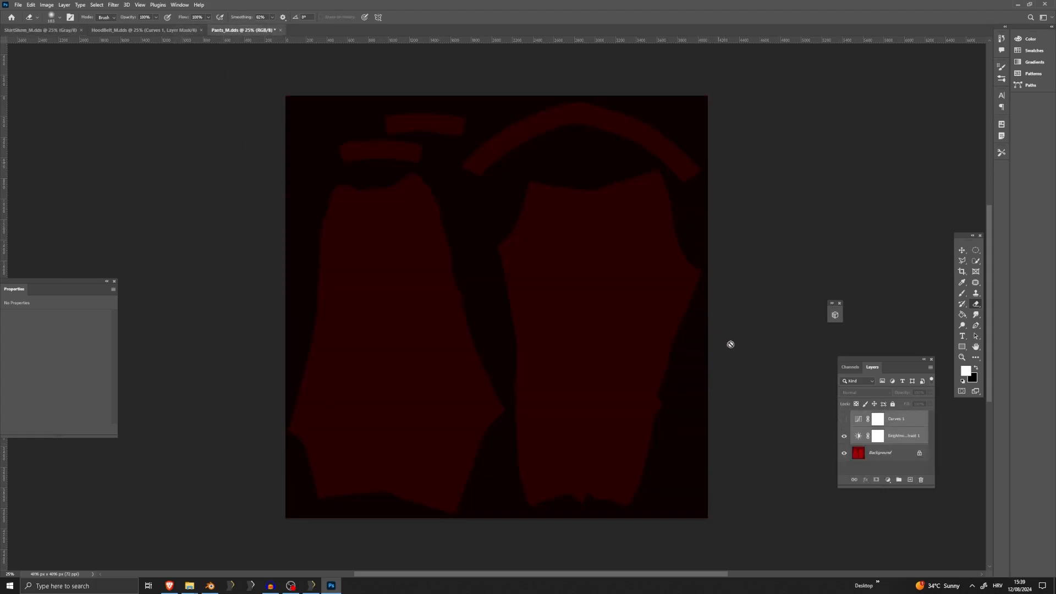
click(907, 421)
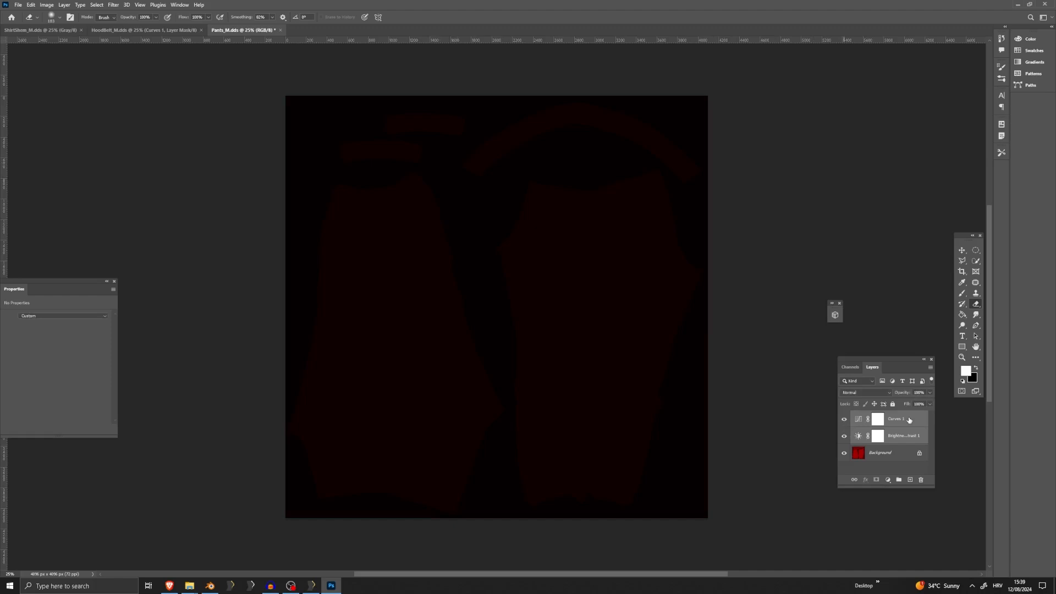
Isolate the red channel of Pants_M.dds and convert the image to grayscale, flattening its layers
click(890, 454)
click(850, 368)
click(867, 399)
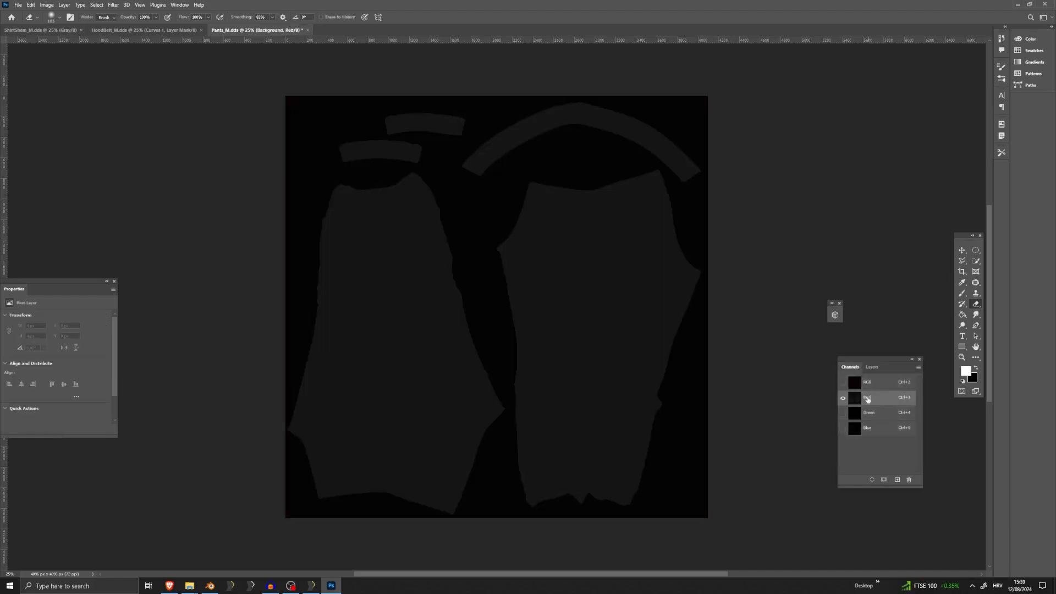
click(52, 5)
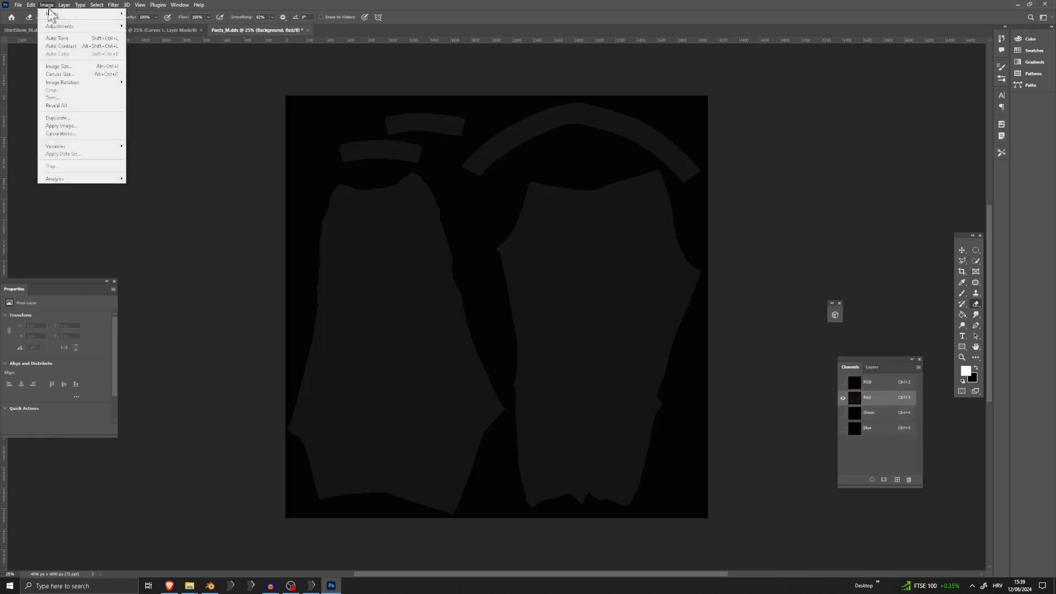
mouse_move(62, 14)
click(154, 21)
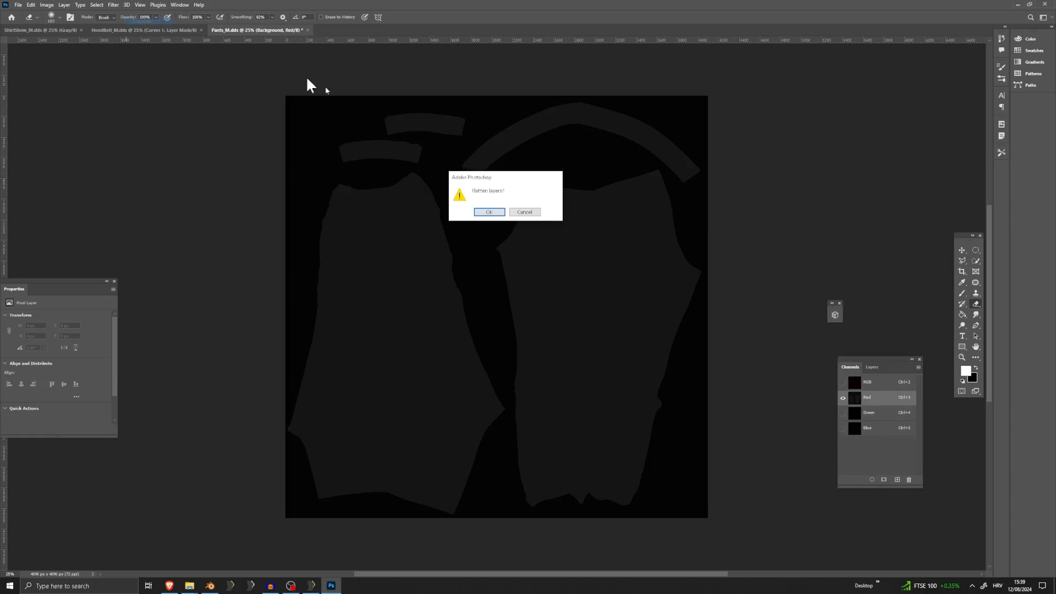
click(489, 212)
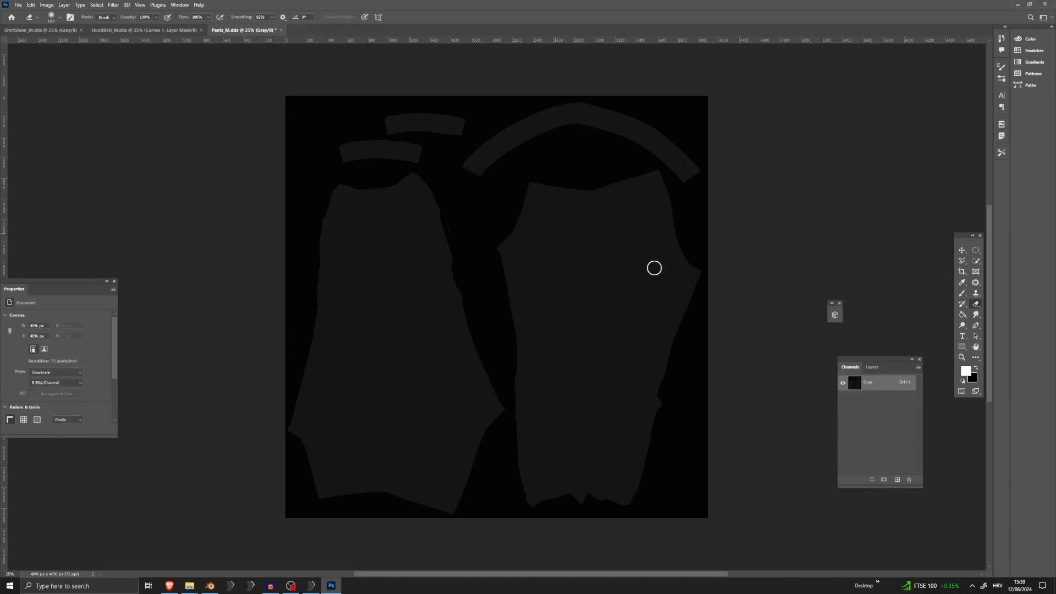
click(872, 368)
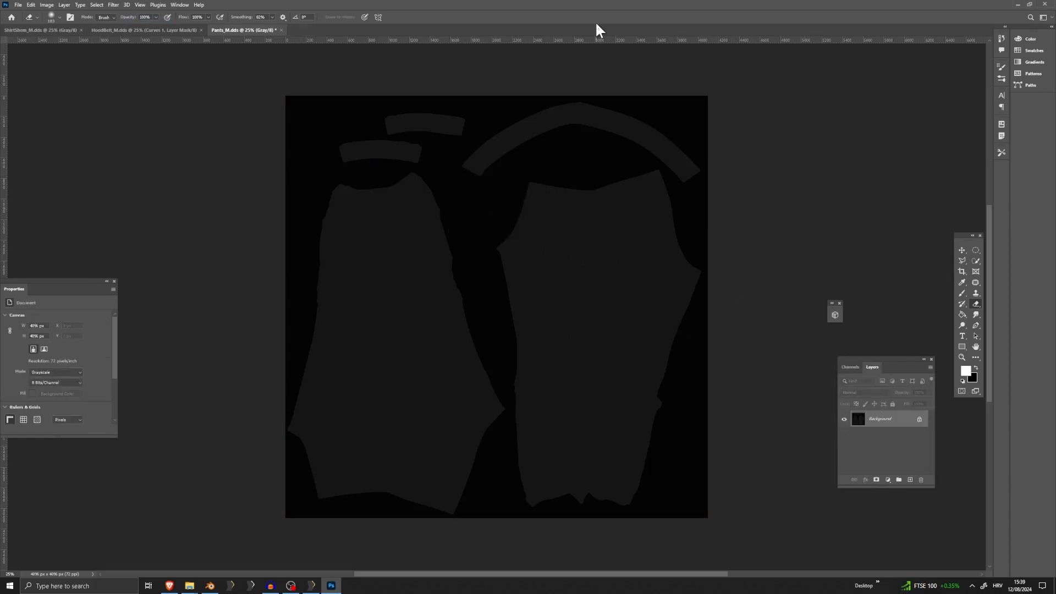
Save Pants_M.dds with the Color + Alpha texture type, BC7 fine linear compression and auto-generated mip maps
click(20, 5)
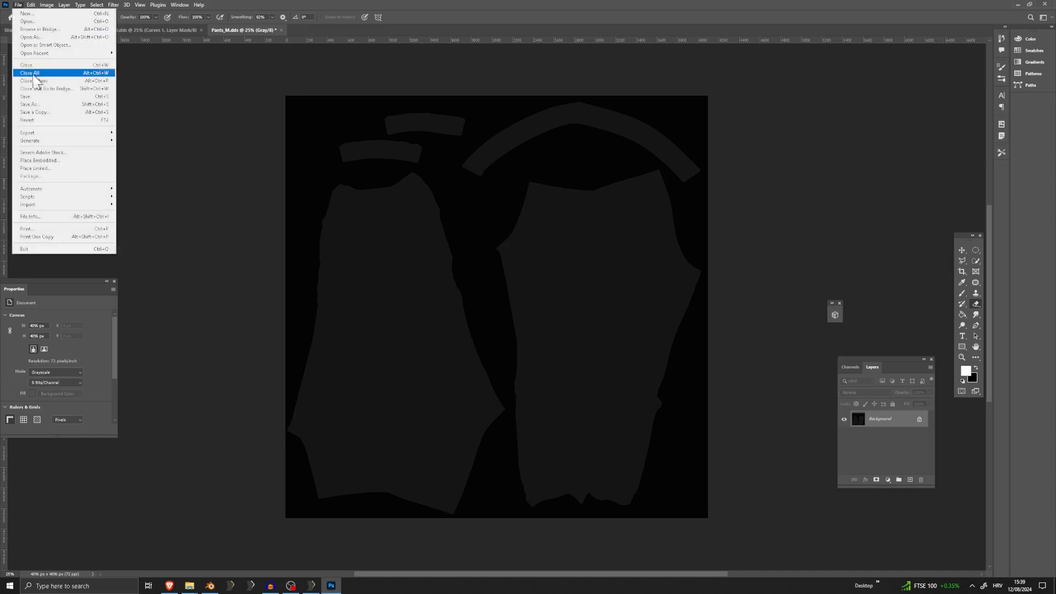
click(44, 97)
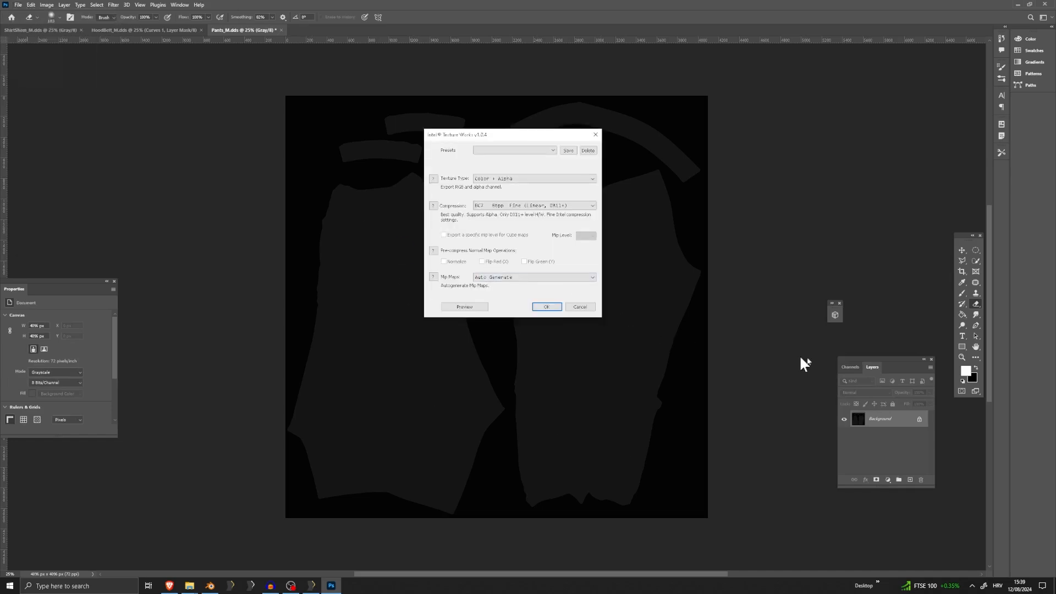
click(546, 307)
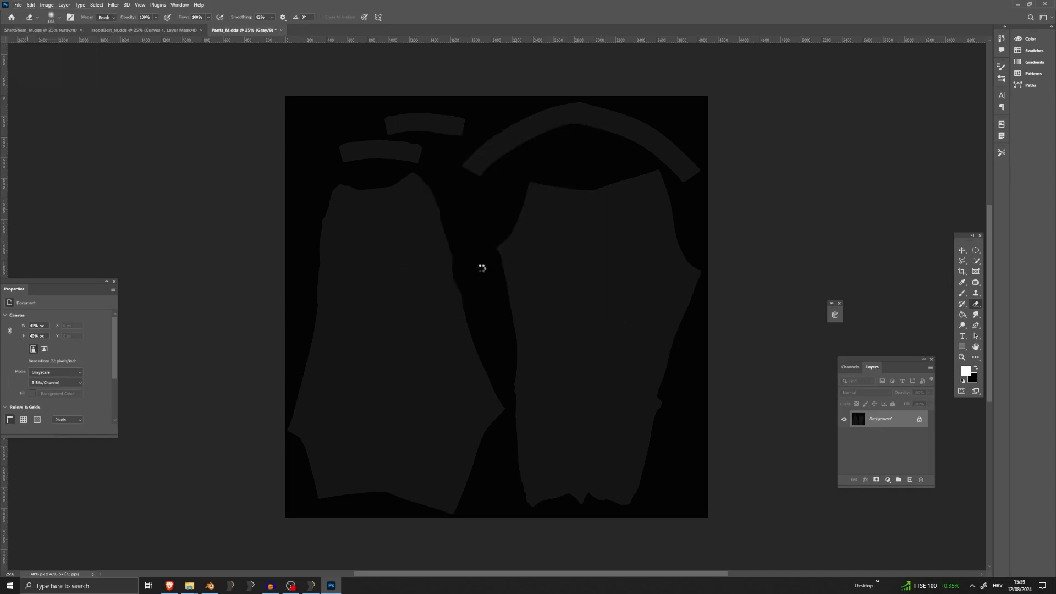
Switch to Outfit Studio, reapply the Leather Pants shape properties to reload the textures, and inspect the outfit
click(306, 586)
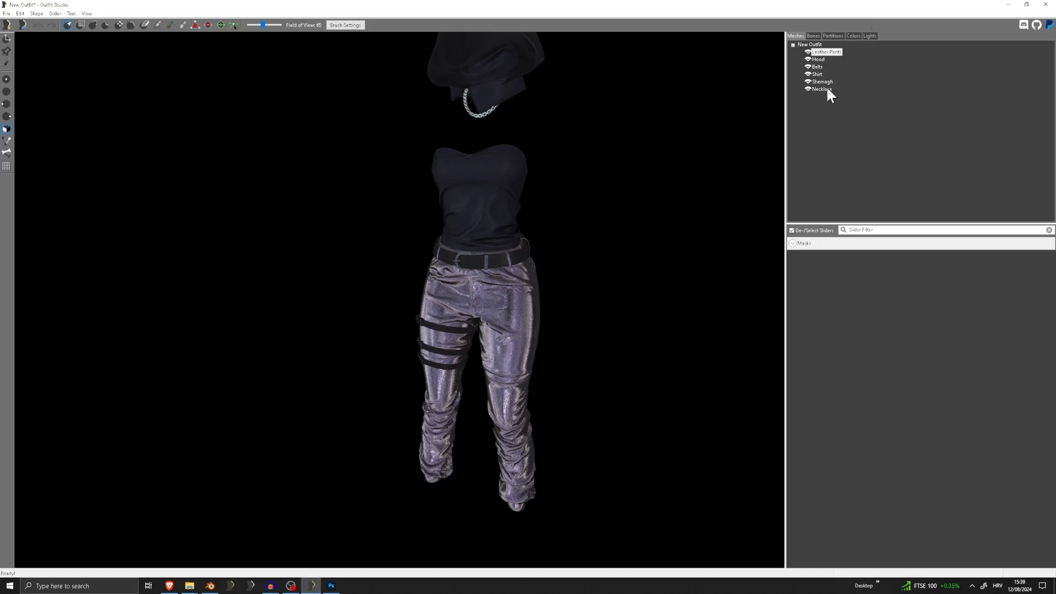
double_click(826, 52)
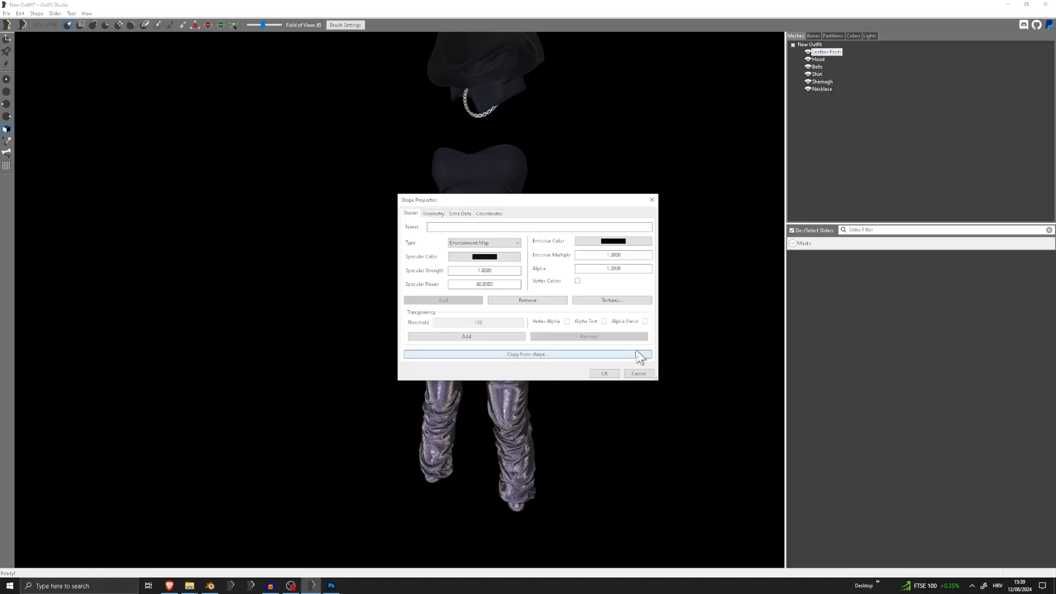
click(611, 373)
right_drag(510, 329, 556, 297)
scroll(481, 302, up, 5)
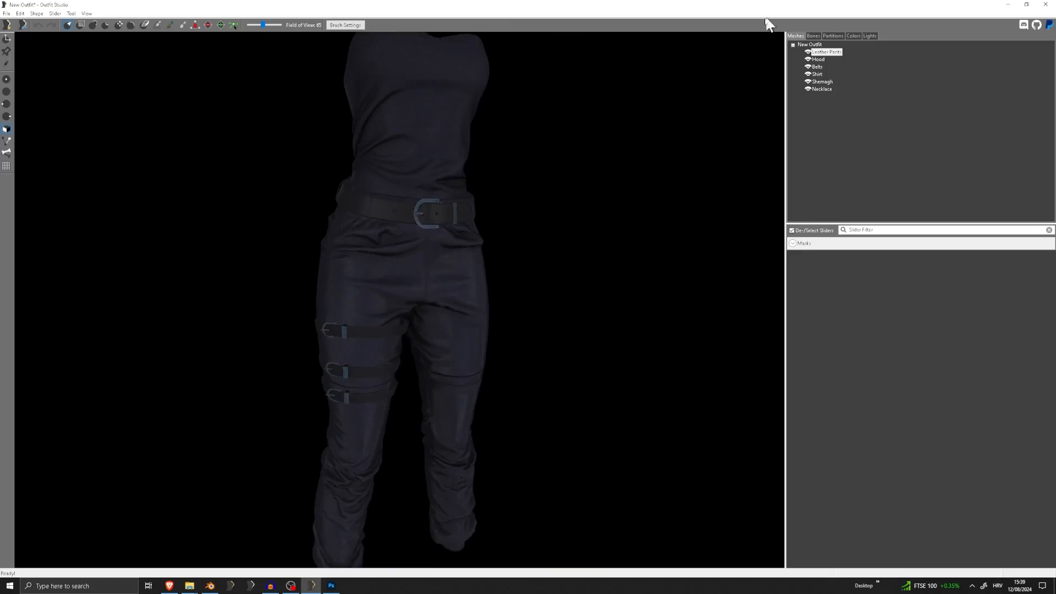
scroll(549, 127, down, 5)
right_drag(548, 127, 472, 189)
Export the outfit as a NIF, overwriting Full.nif in the meshes Tutorial folder
click(7, 13)
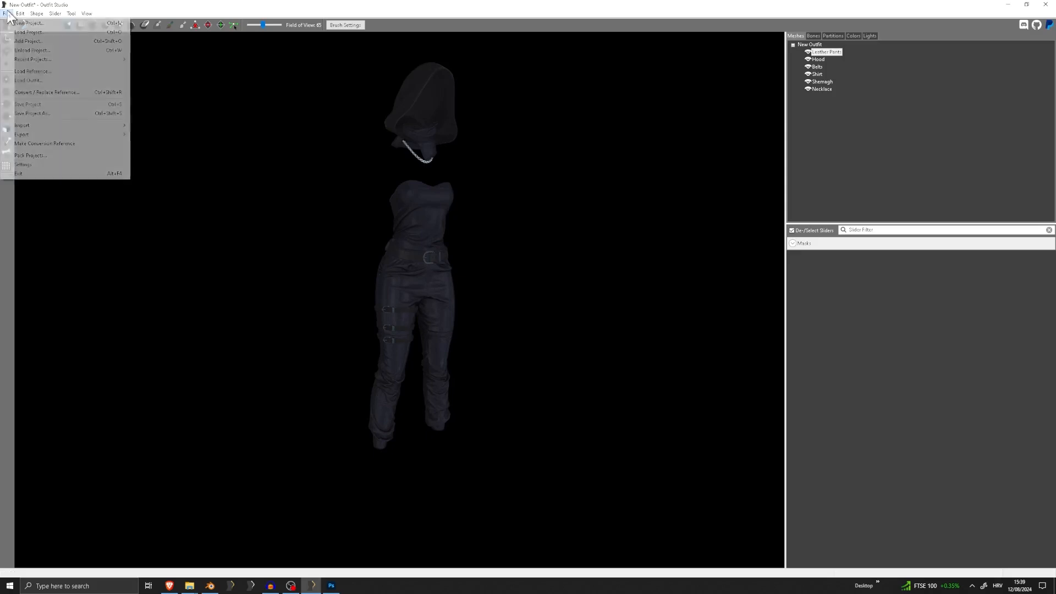
mouse_move(43, 141)
click(153, 135)
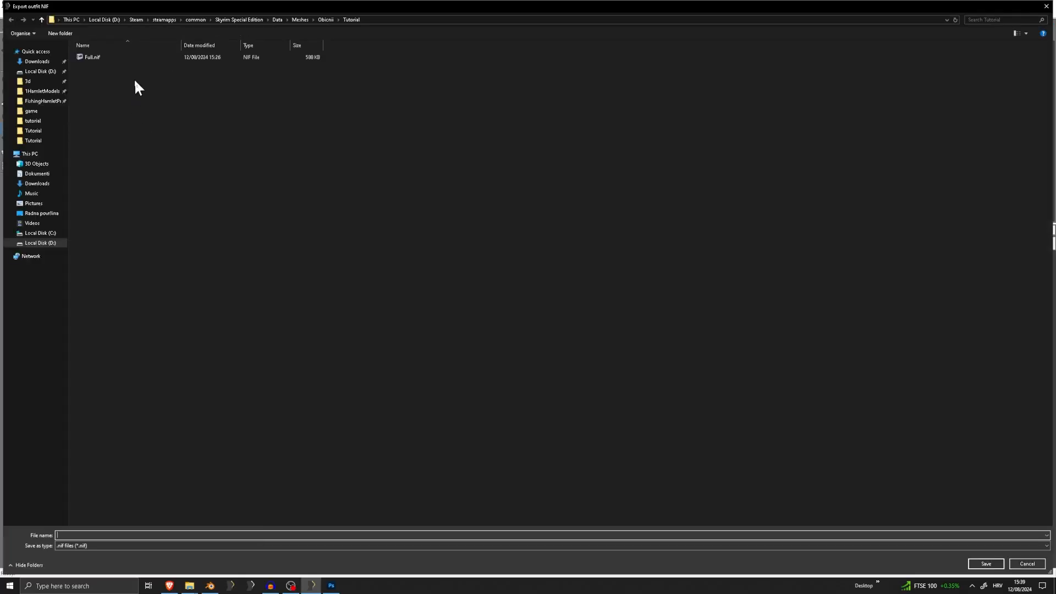
double_click(105, 58)
click(539, 293)
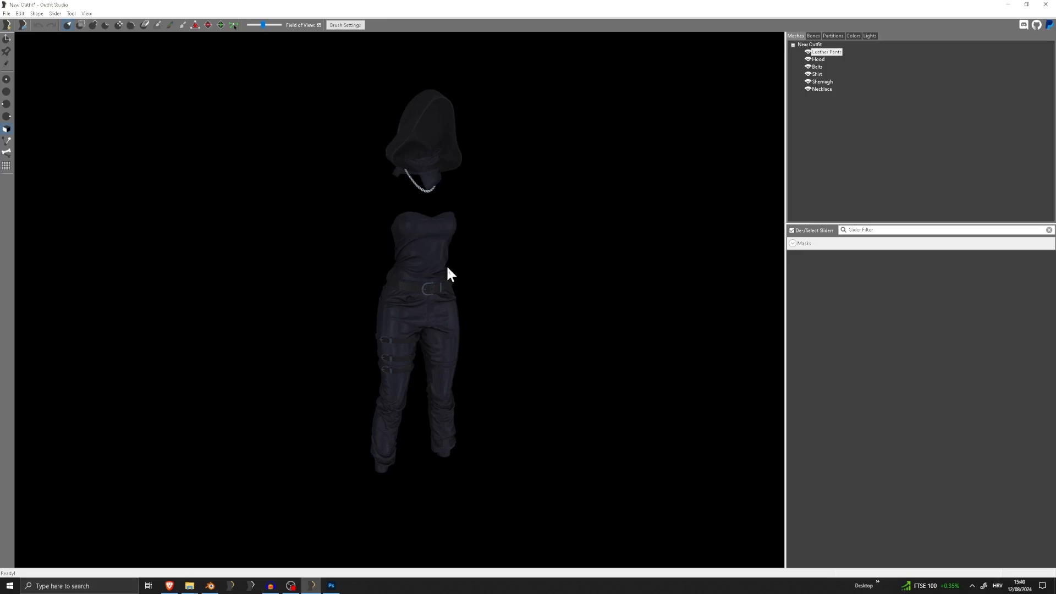
Delete the Belts, Shirt, Shemagh, Necklace and Leather Pants shapes, keeping only the Hood
middle_drag(441, 259, 426, 292)
scroll(411, 335, up, 3)
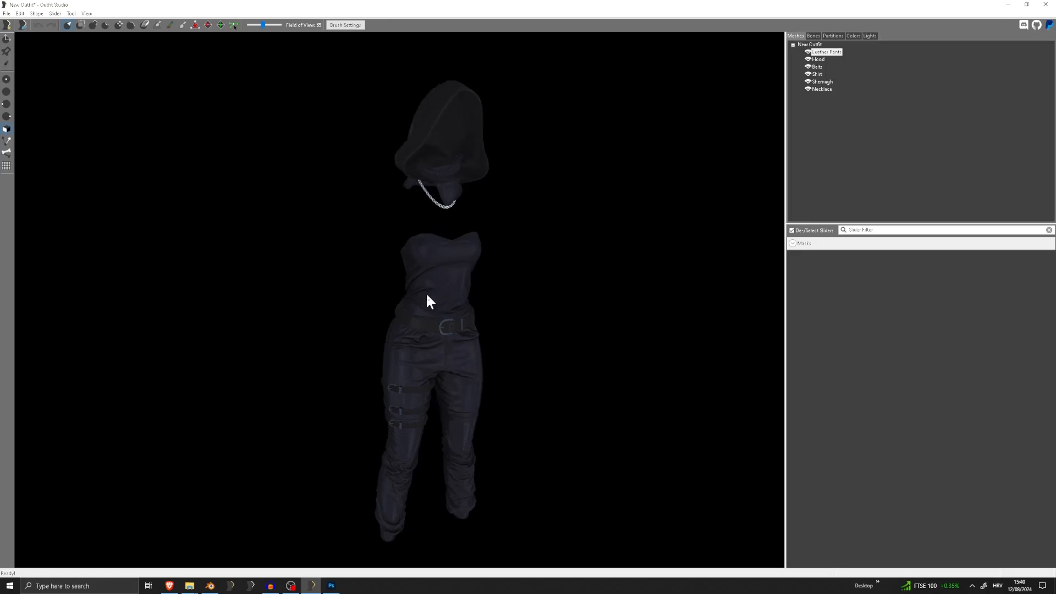
right_drag(427, 295, 402, 287)
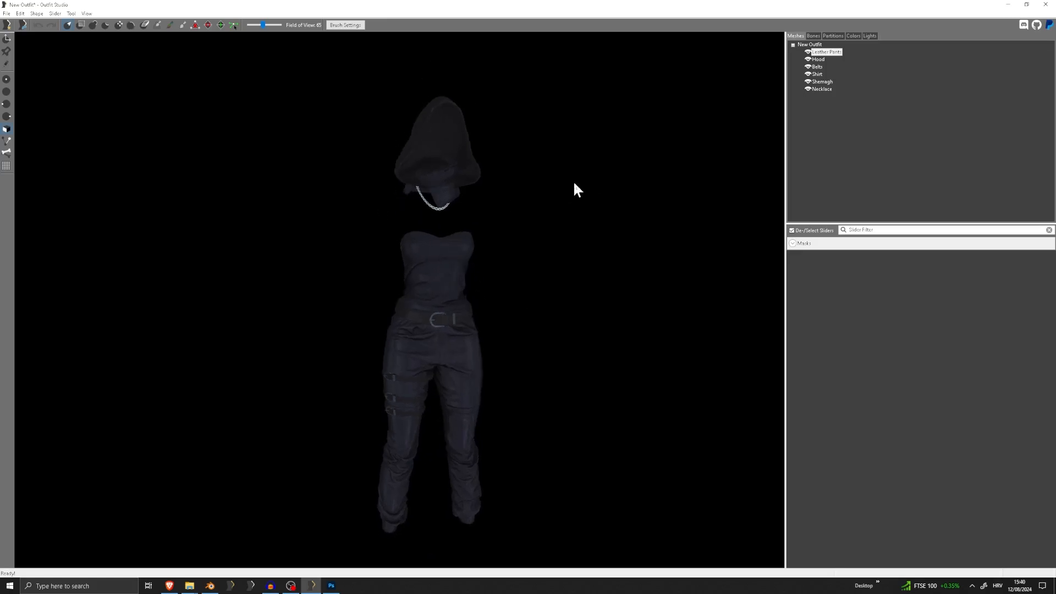
right_drag(361, 254, 466, 192)
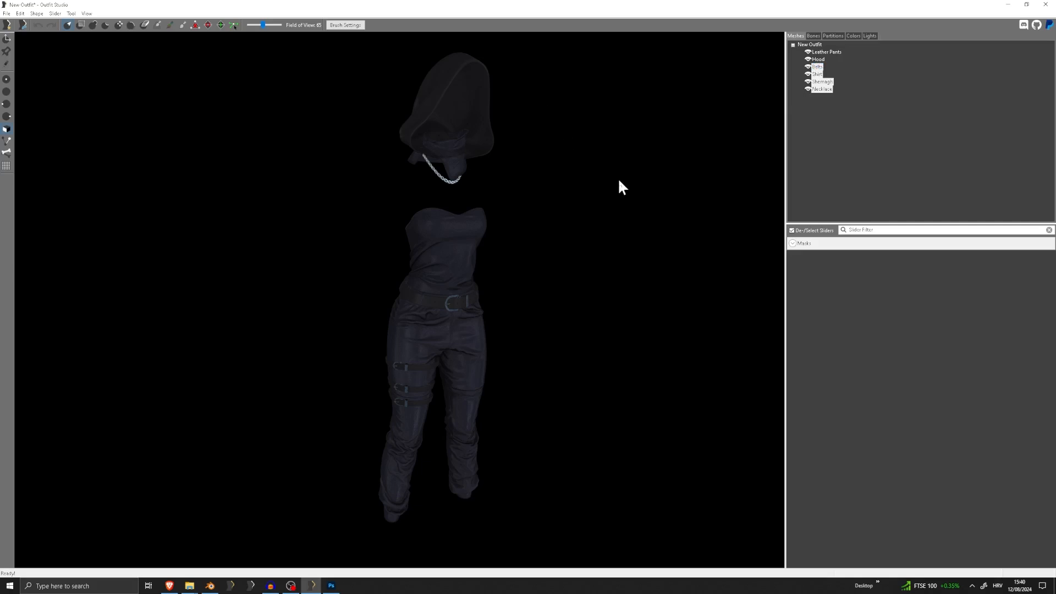
key(Delete)
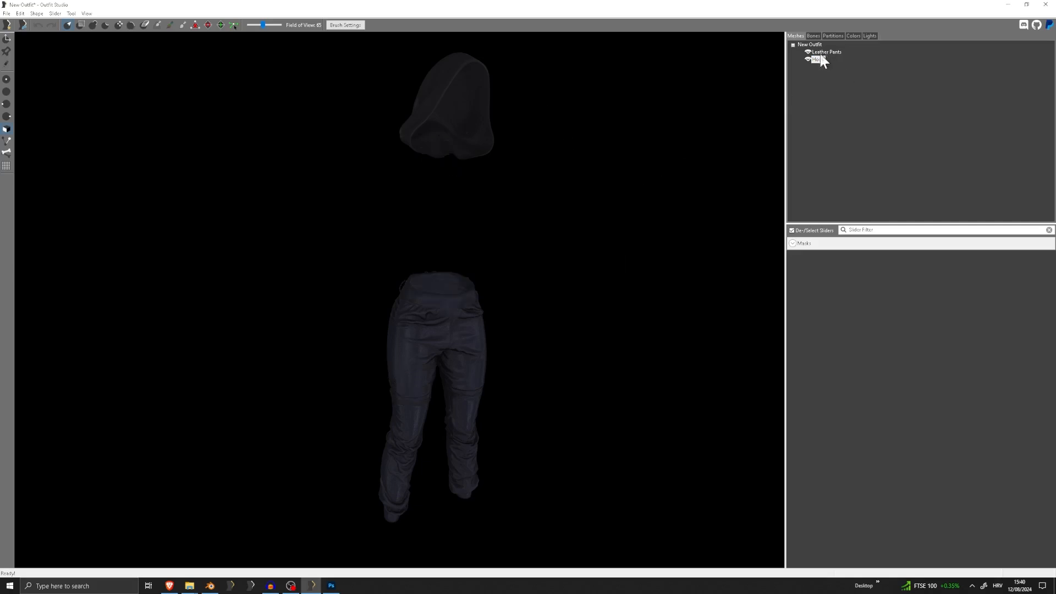
key(Delete)
right_drag(443, 93, 433, 134)
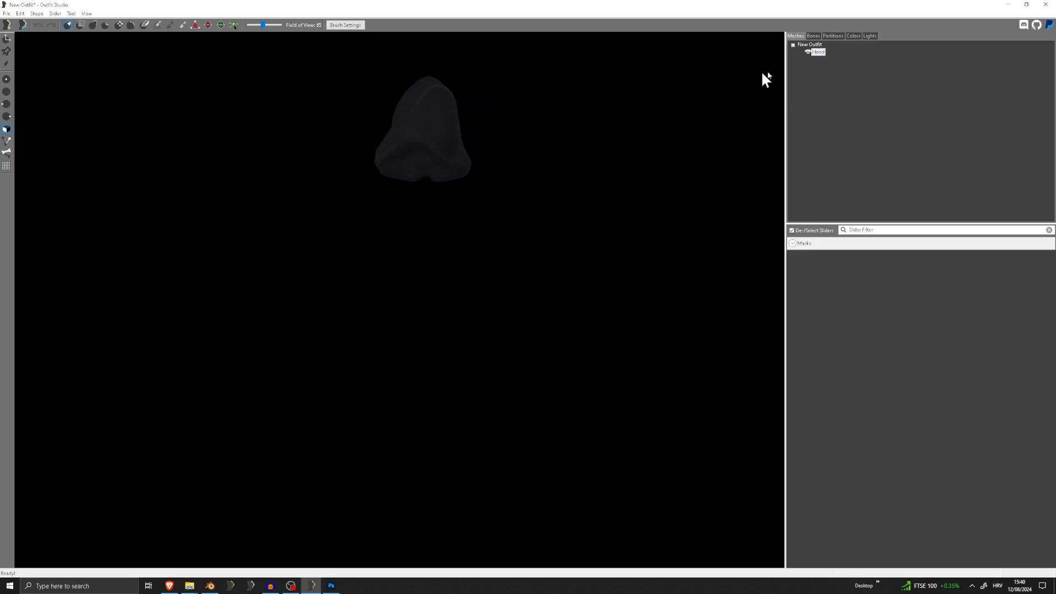
Start loading a reference from a file and browse to the Meshes folder of the Skyrim Special Edition data
click(7, 13)
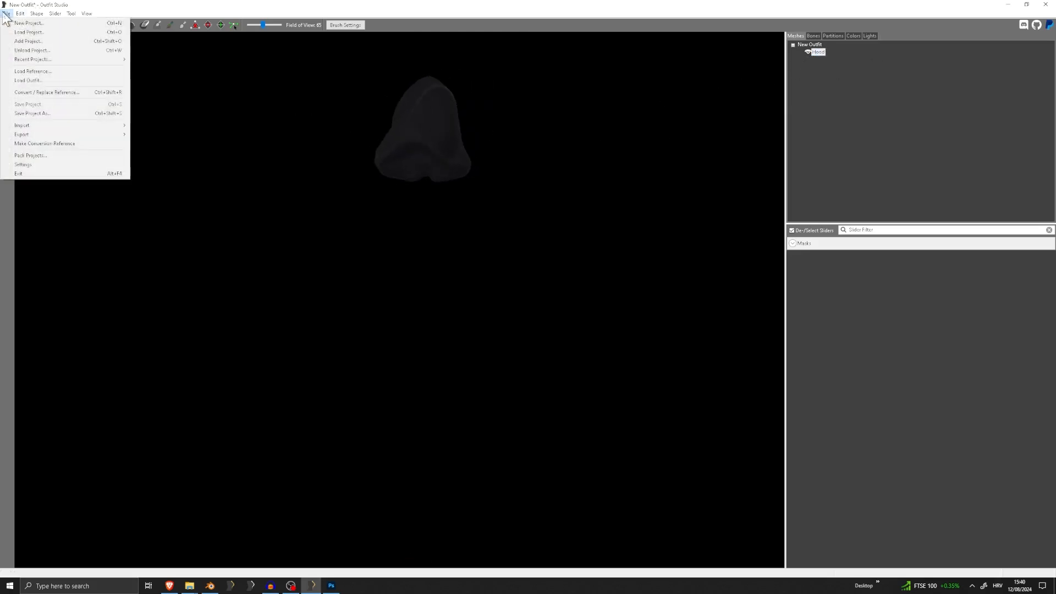
click(46, 72)
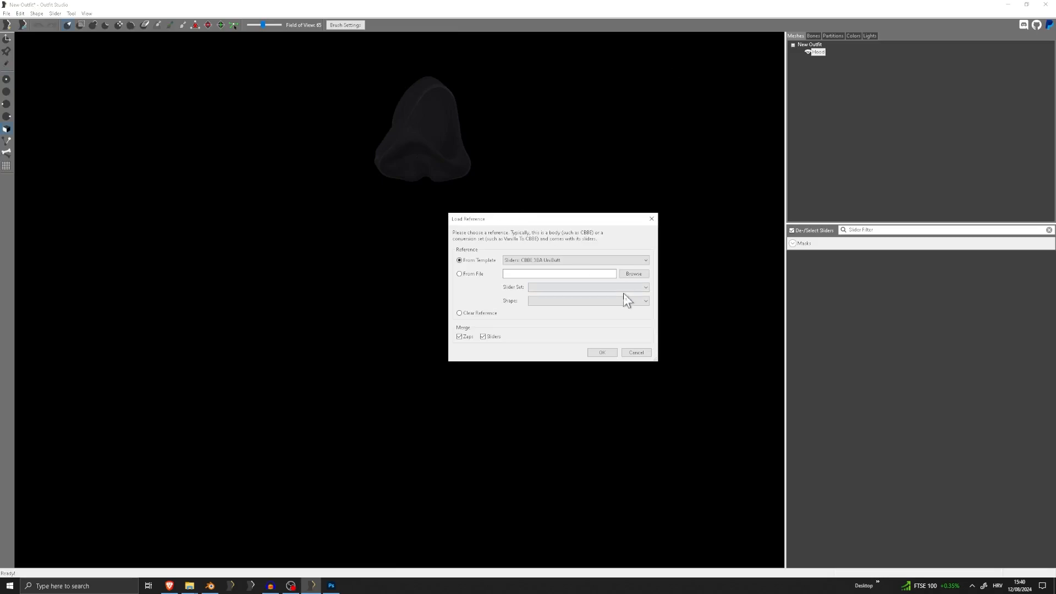
click(633, 273)
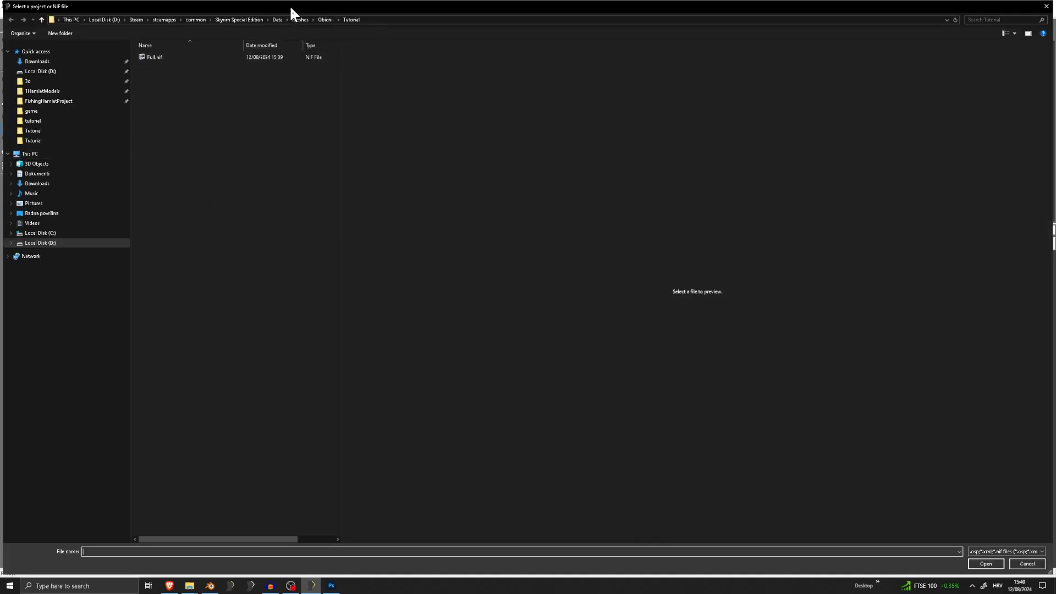
click(297, 19)
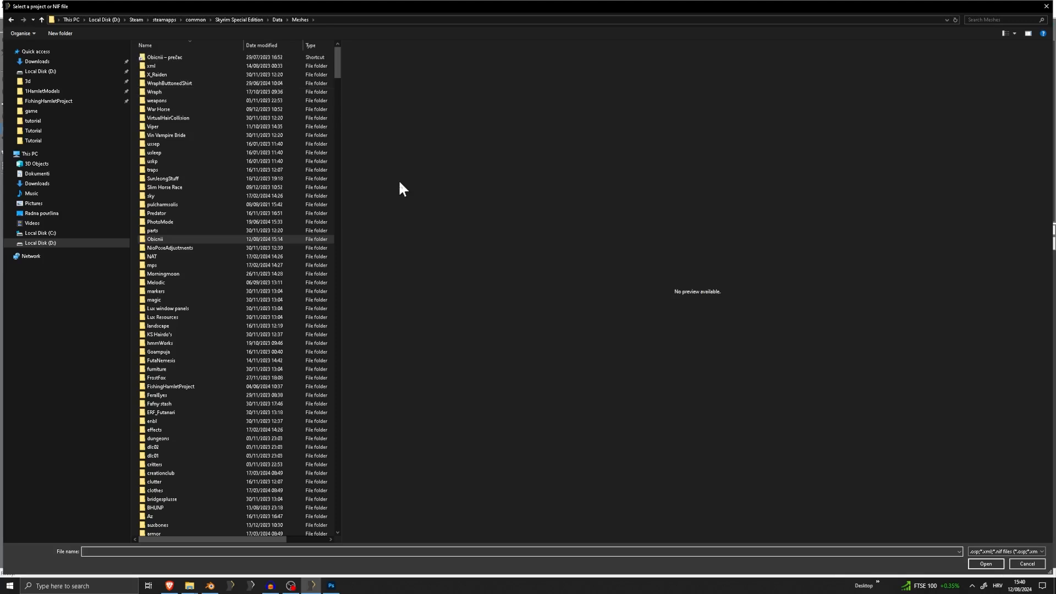
Find and launch BSA Browser through the Windows search
click(80, 586)
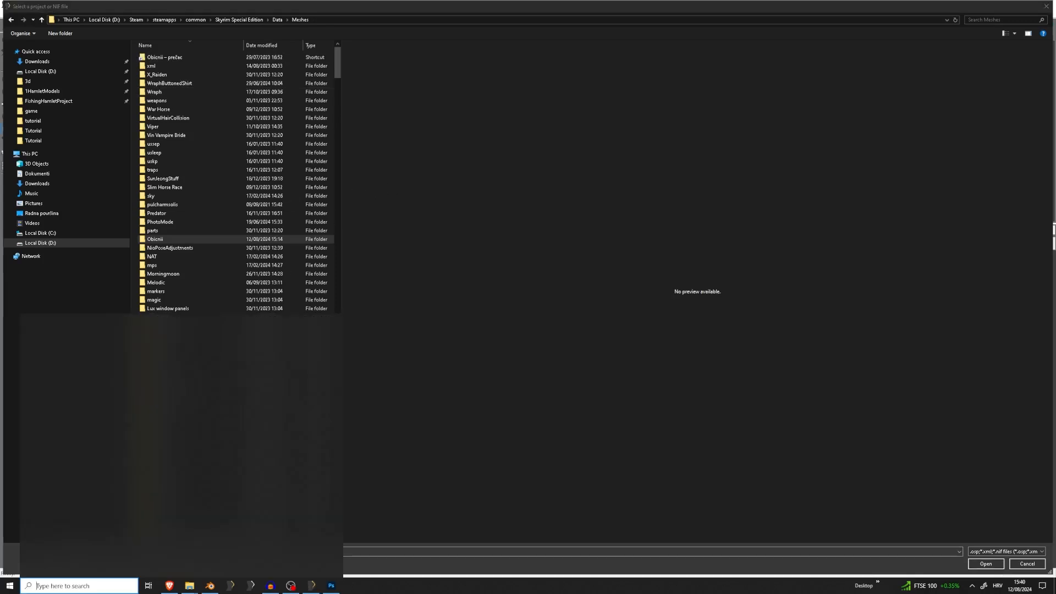
text(bbdsa)
key(BackSpace)
key(BackSpace)
key(BackSpace)
key(BackSpace)
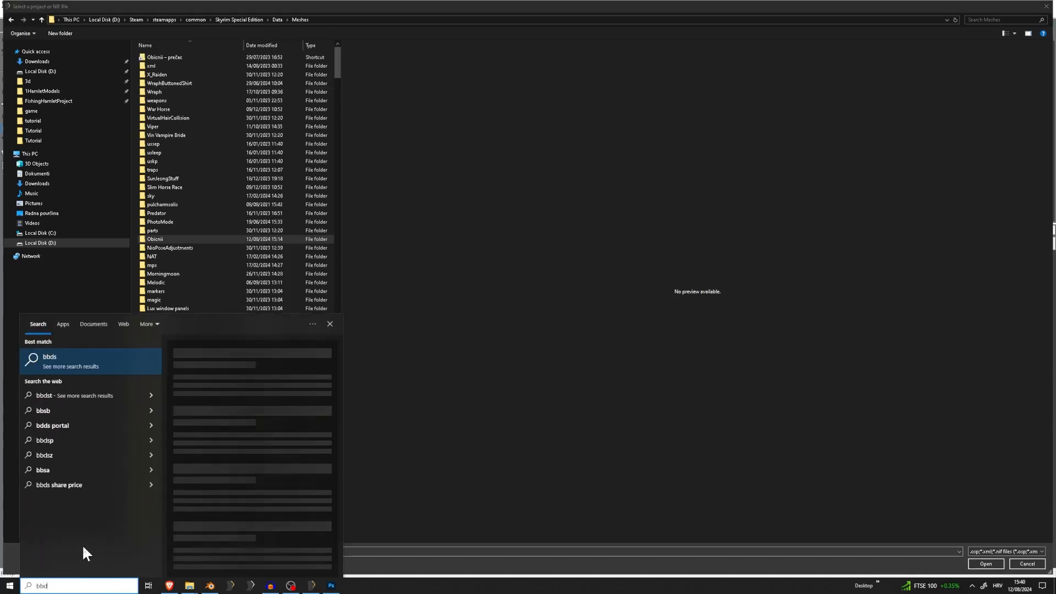
text(sa)
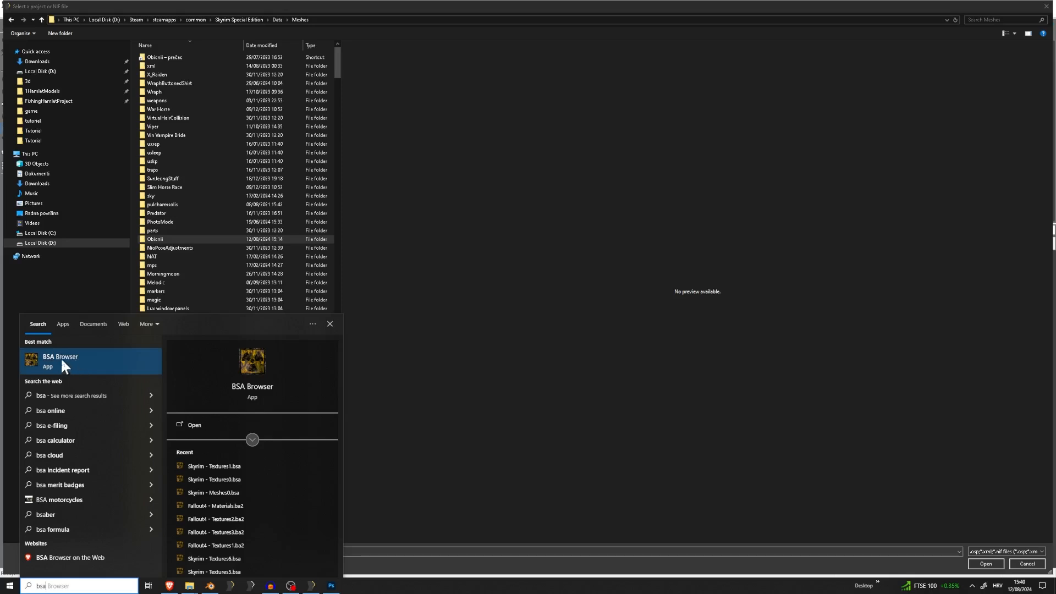
click(64, 363)
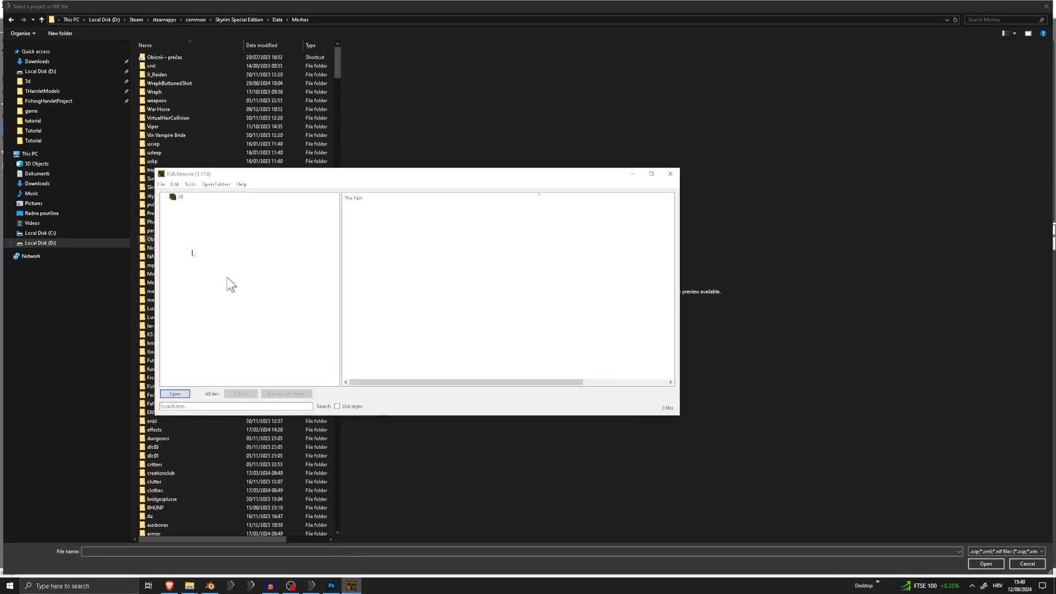
Open the Skyrim - Meshes0.bsa archive from the Skyrim Data folder
click(161, 185)
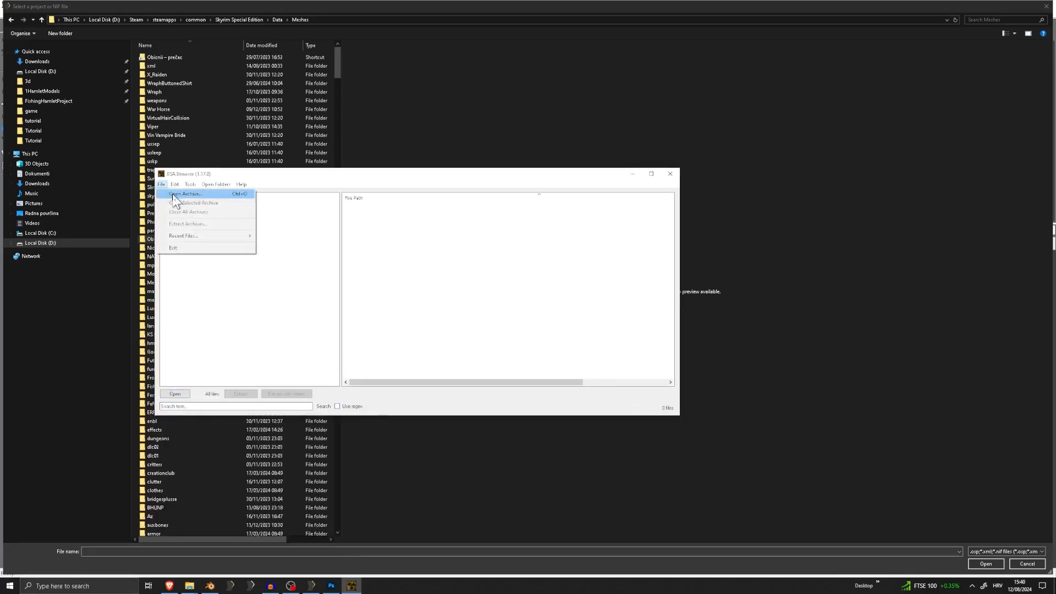
click(175, 195)
scroll(308, 281, down, 5)
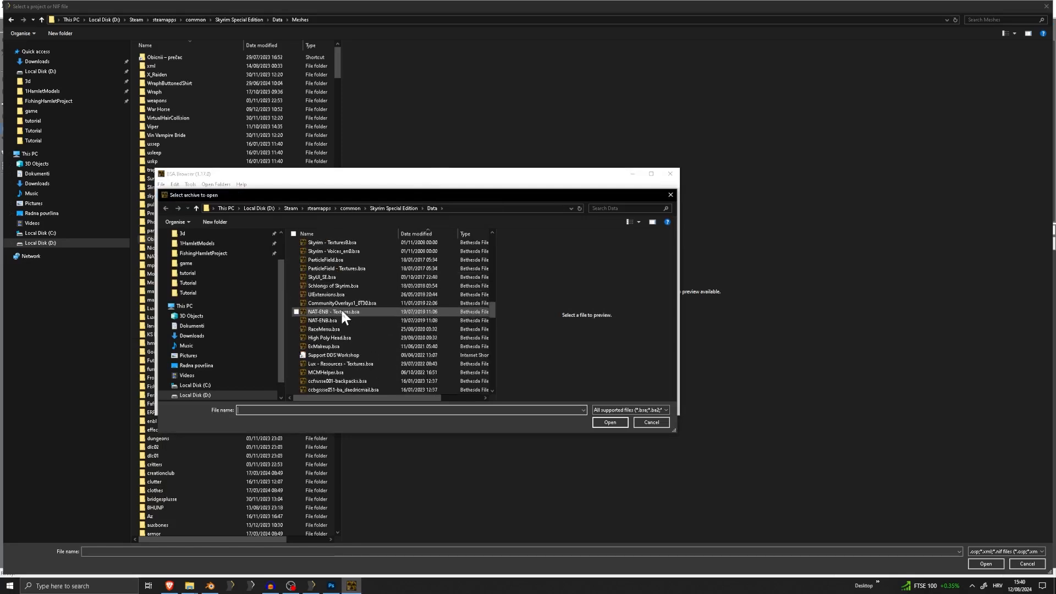
scroll(341, 312, down, 15)
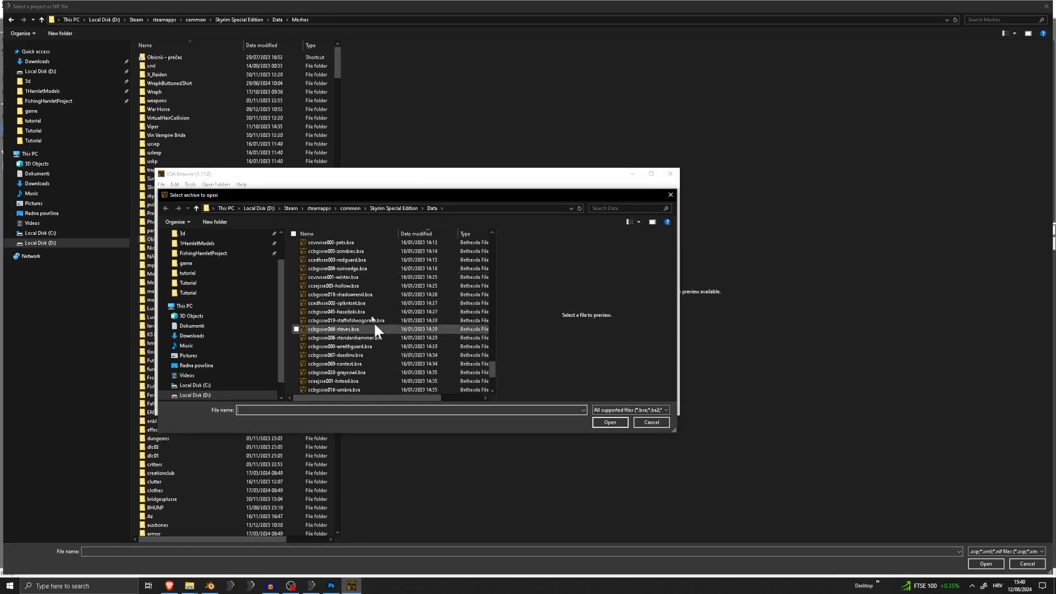
scroll(363, 319, up, 10)
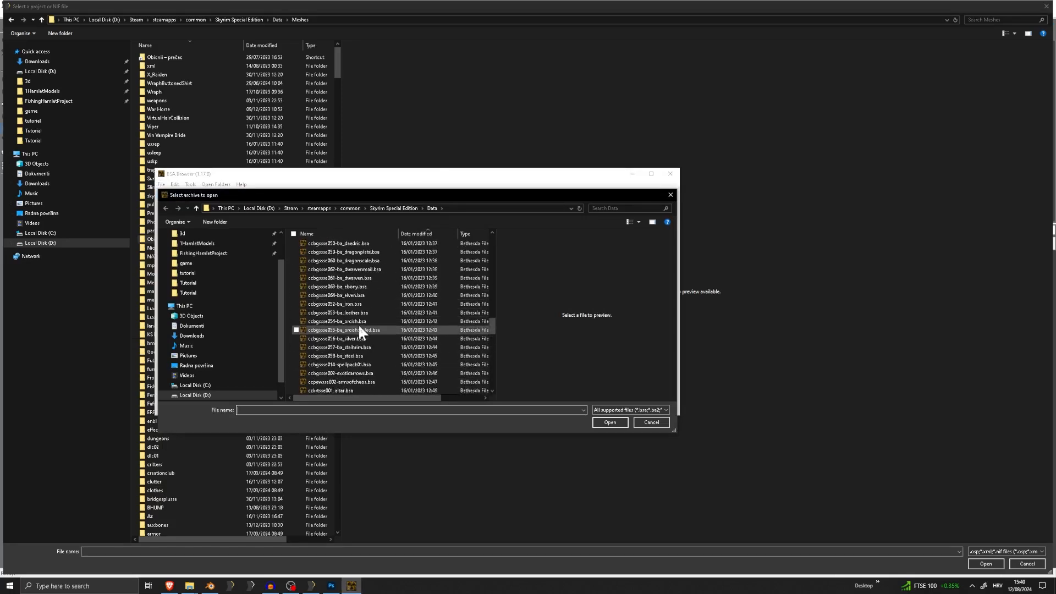
scroll(359, 330, up, 10)
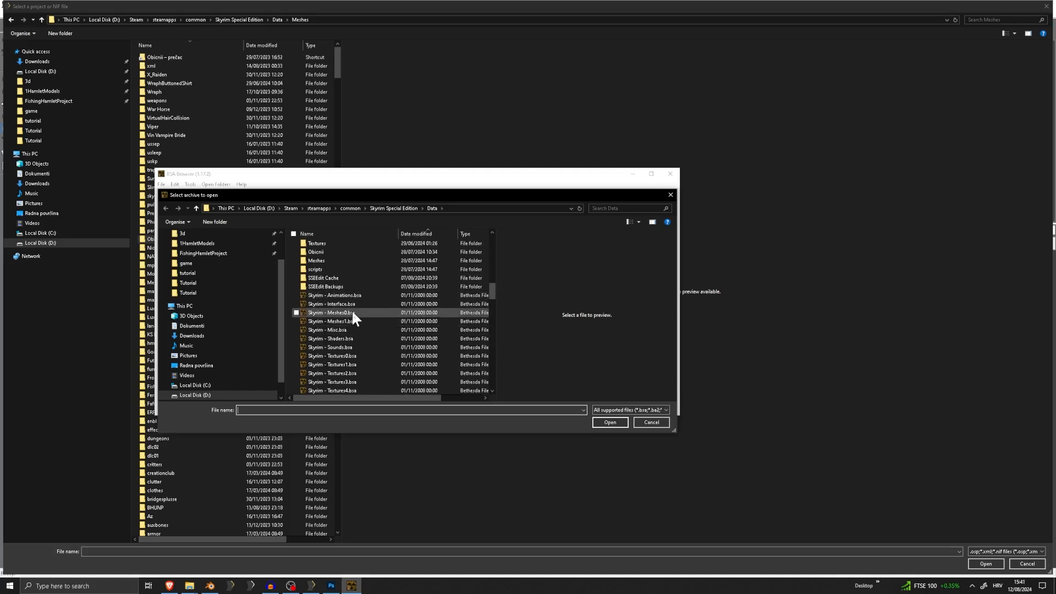
double_click(346, 313)
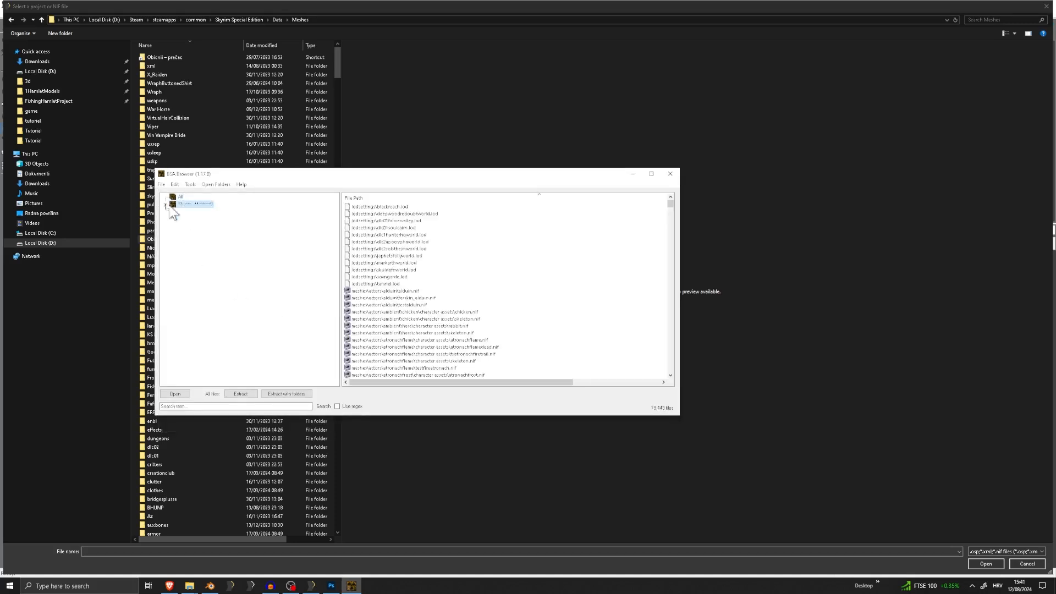
Search the archive for "head" and "femalehea", try extracting femalehead.nif, and close BSA Browser without choosing a destination folder
click(228, 406)
scroll(450, 302, down, 20)
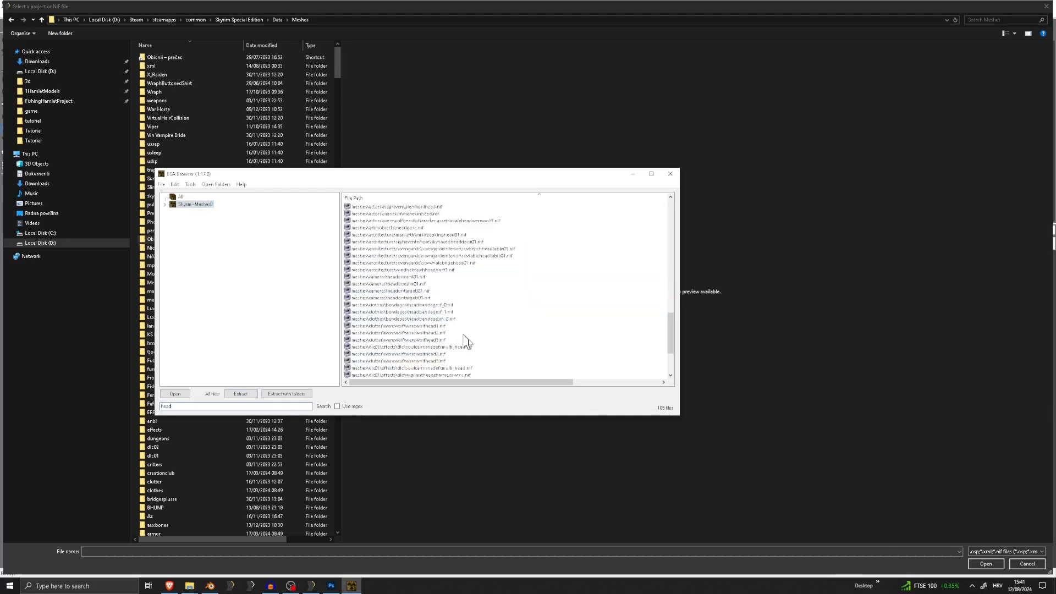
scroll(426, 357, up, 4)
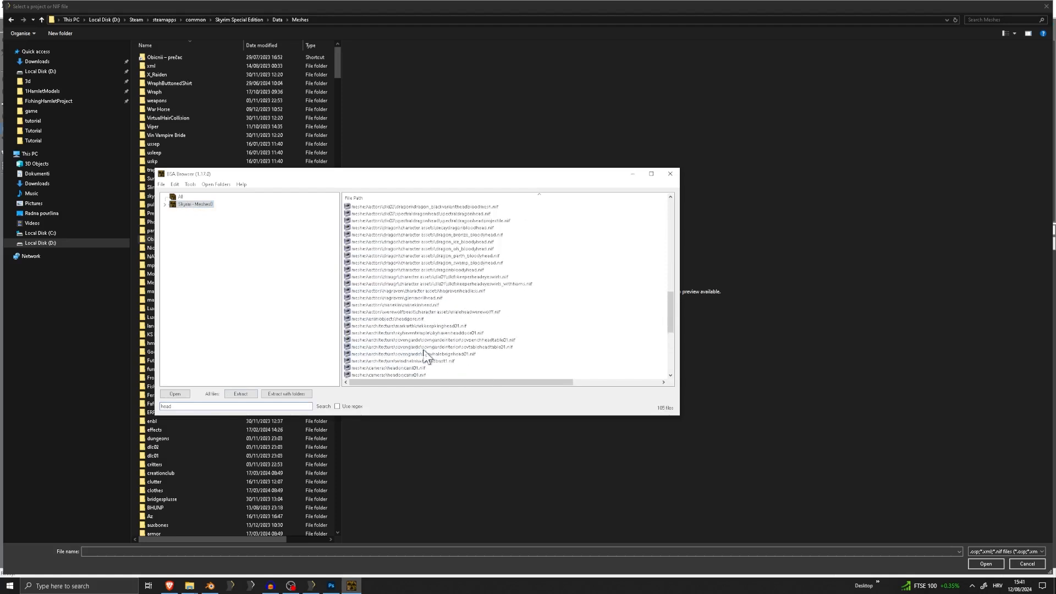
scroll(426, 358, up, 8)
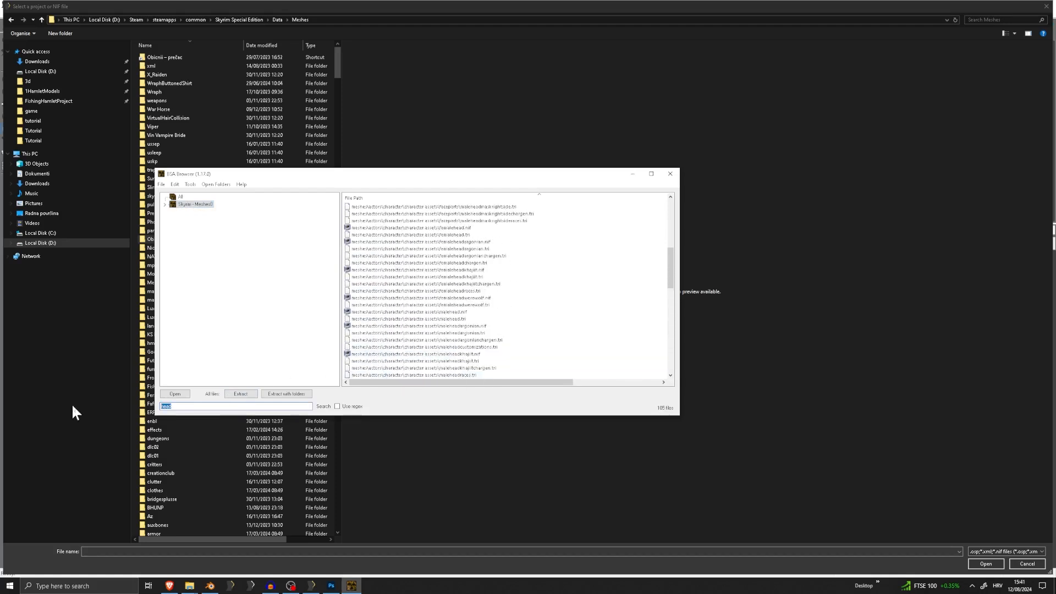
text(female)
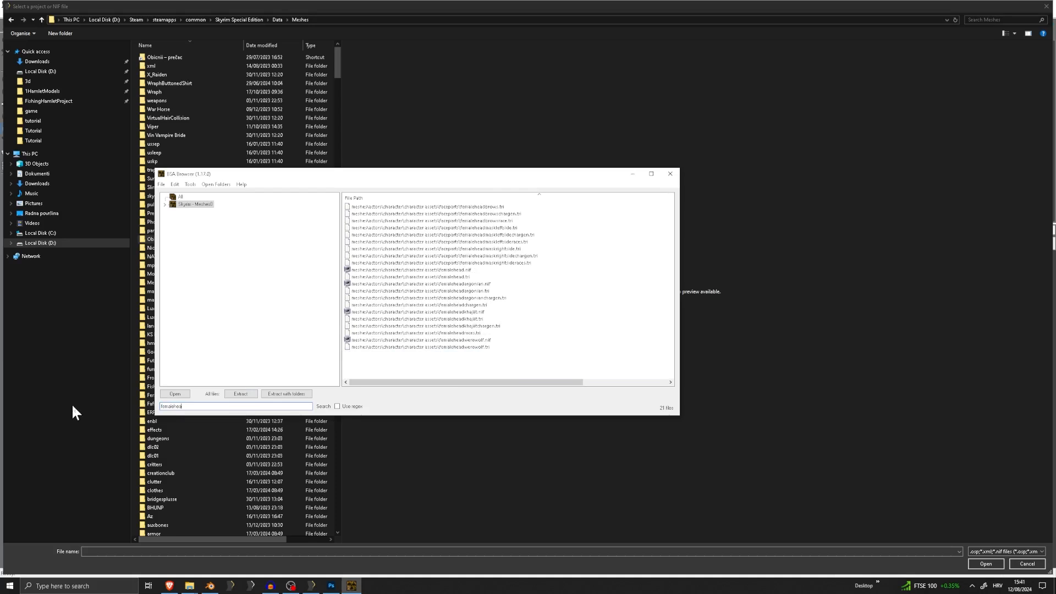
right_click(463, 270)
click(480, 274)
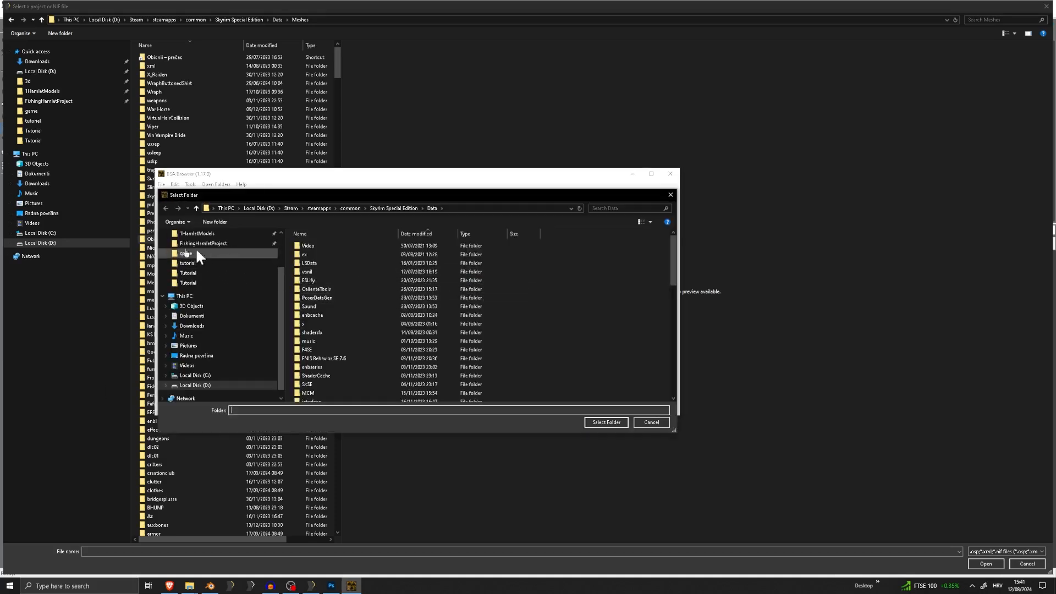
click(670, 195)
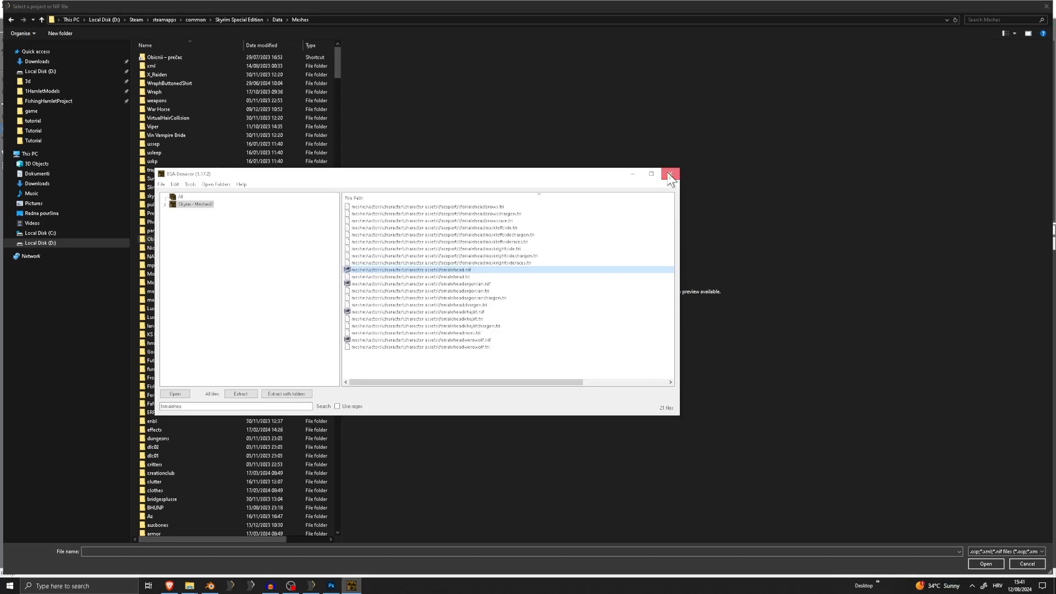
click(670, 174)
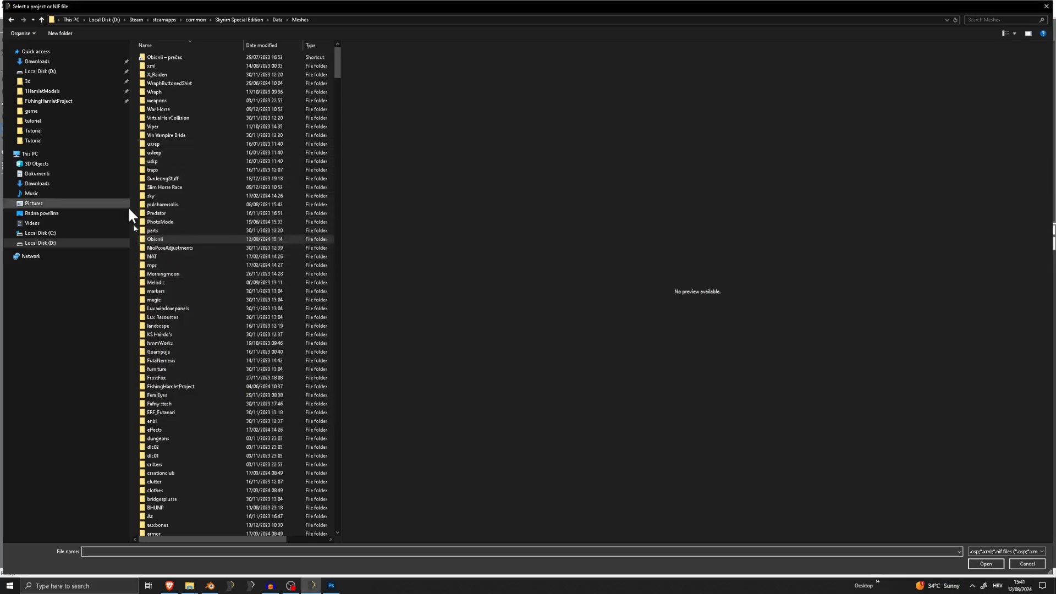
Browse from Meshes to the actors\character\character assets folder for the reference file
click(224, 283)
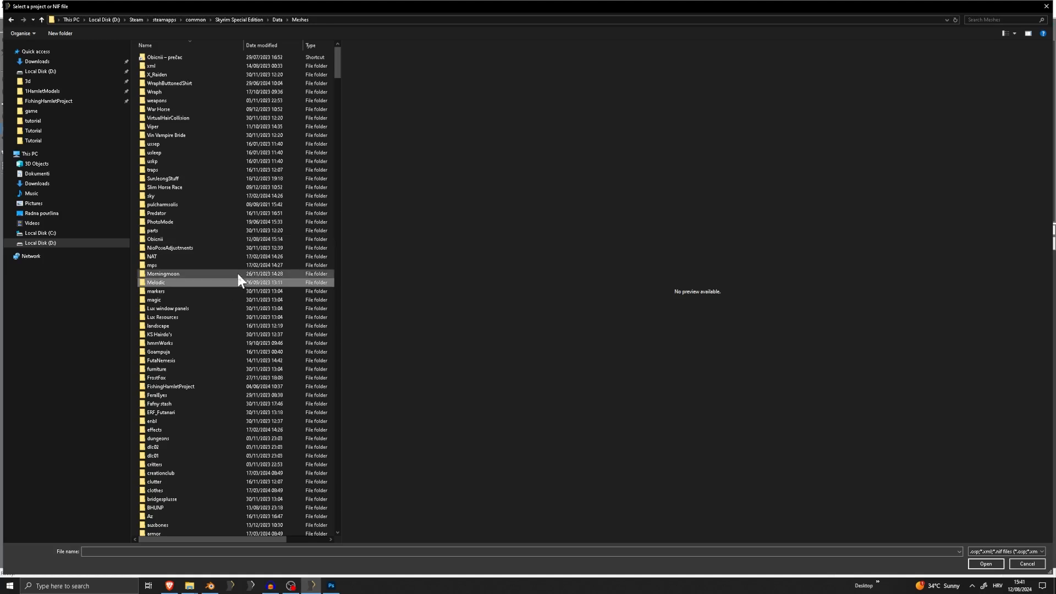
key(a)
key(c)
scroll(164, 500, up, 4)
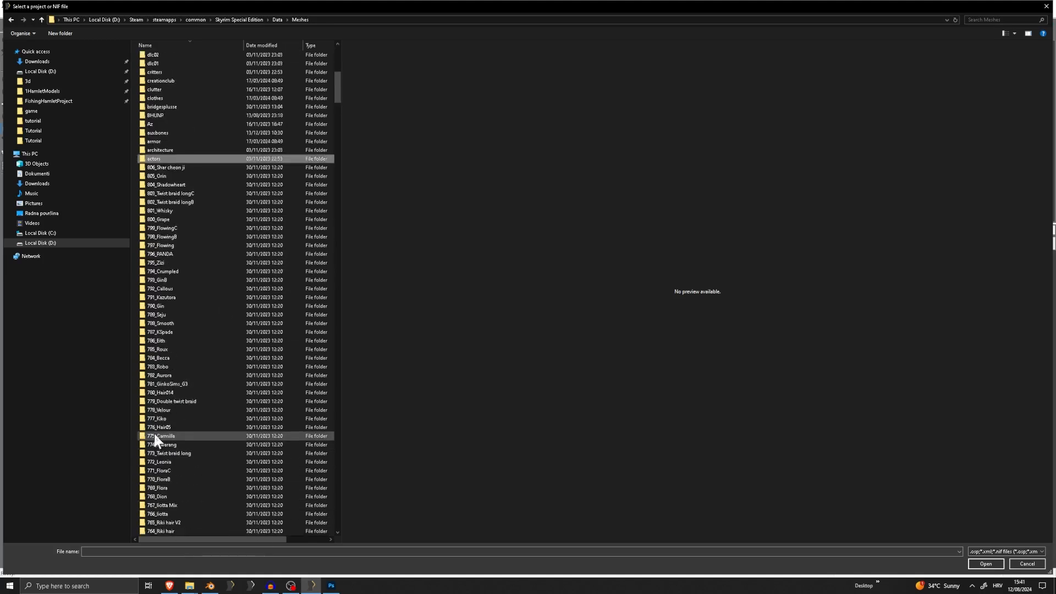
double_click(158, 159)
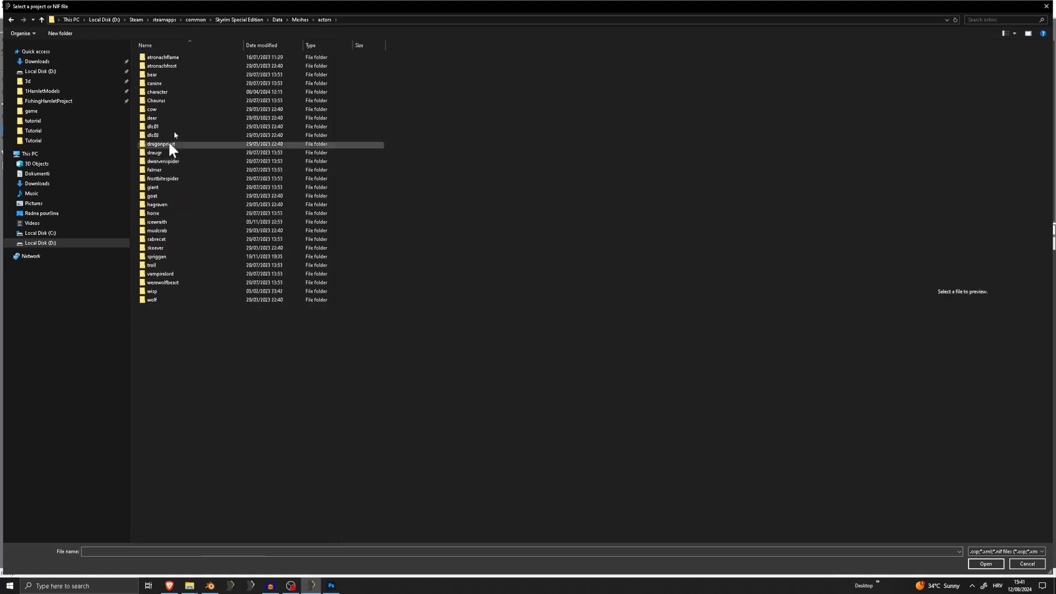
double_click(164, 91)
double_click(177, 98)
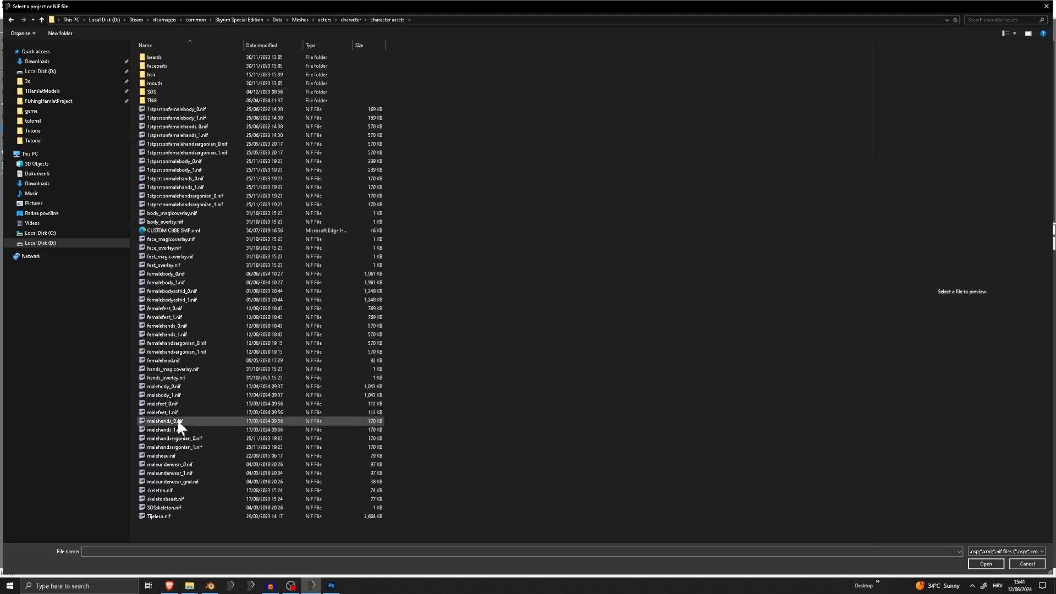
Choose femalehead.nif as the reference file and load it into the hood project
double_click(179, 362)
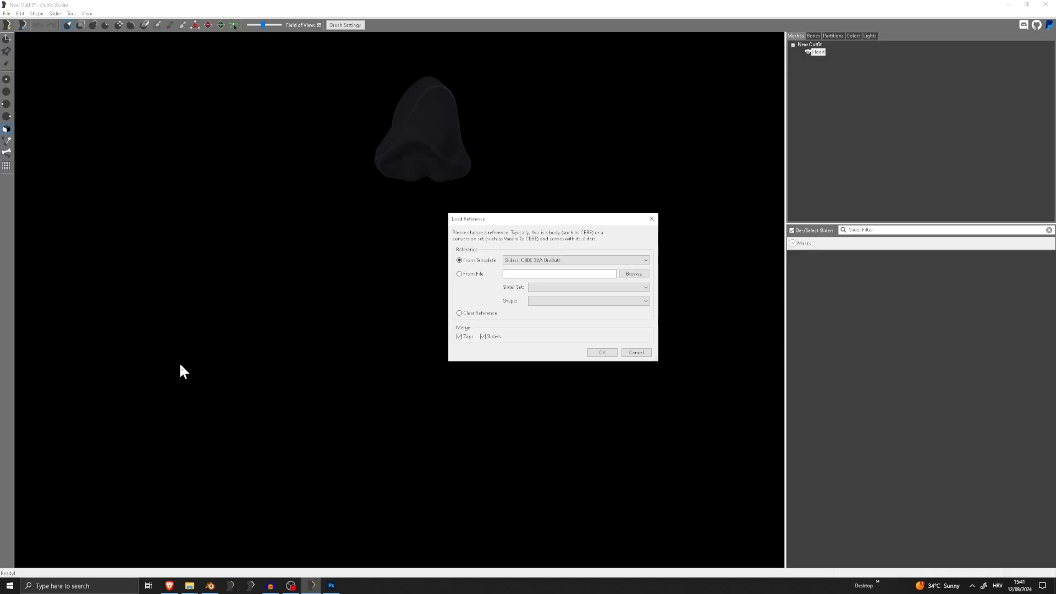
click(552, 260)
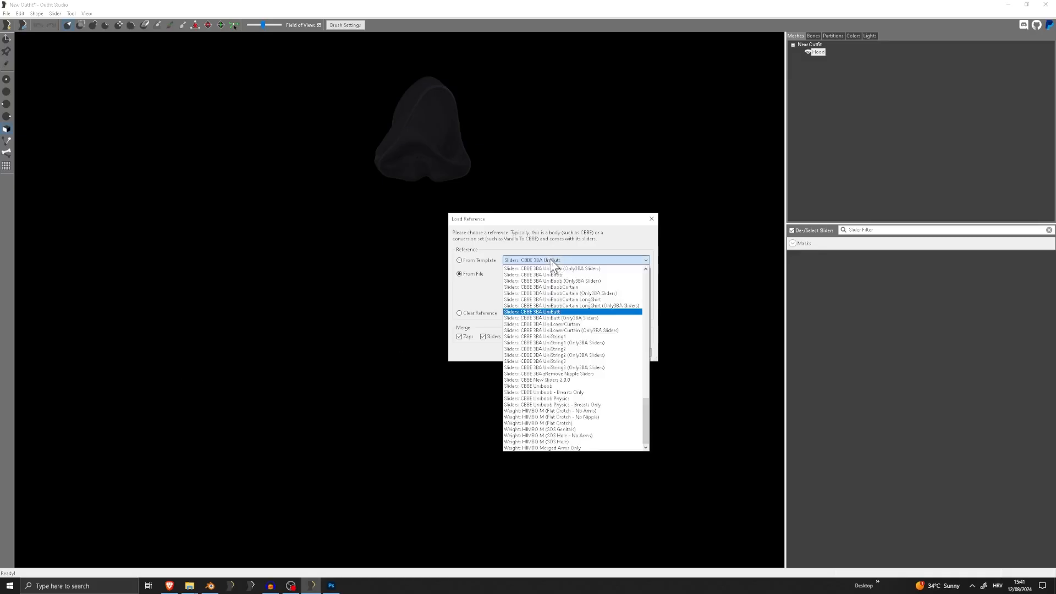
click(546, 260)
click(605, 356)
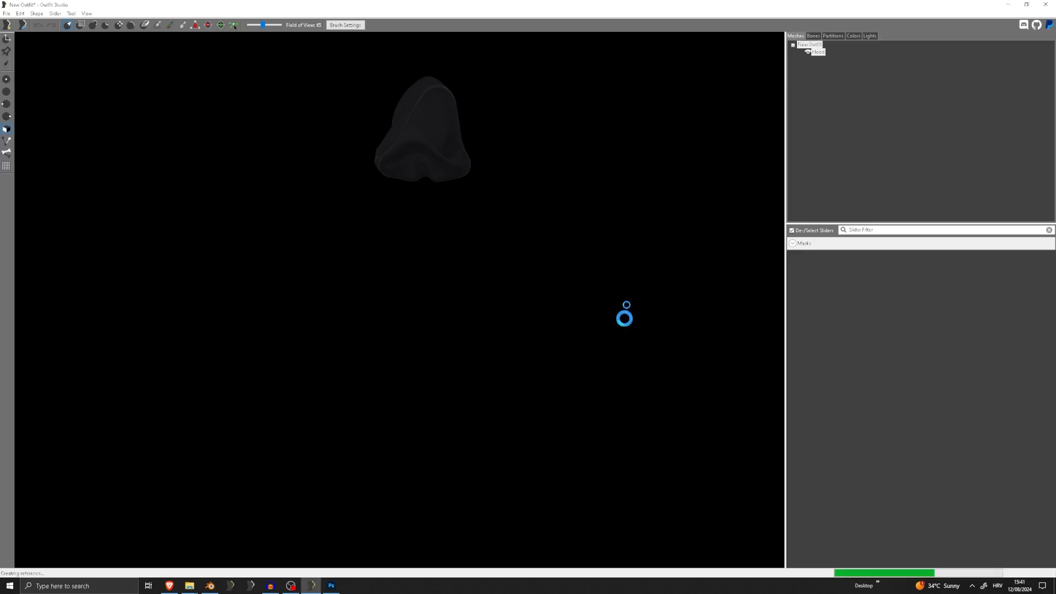
Select the Hood shape and set the Inflate brush size to 0.25, checking where the head pokes through the hood
middle_drag(429, 105, 410, 349)
scroll(410, 350, up, 5)
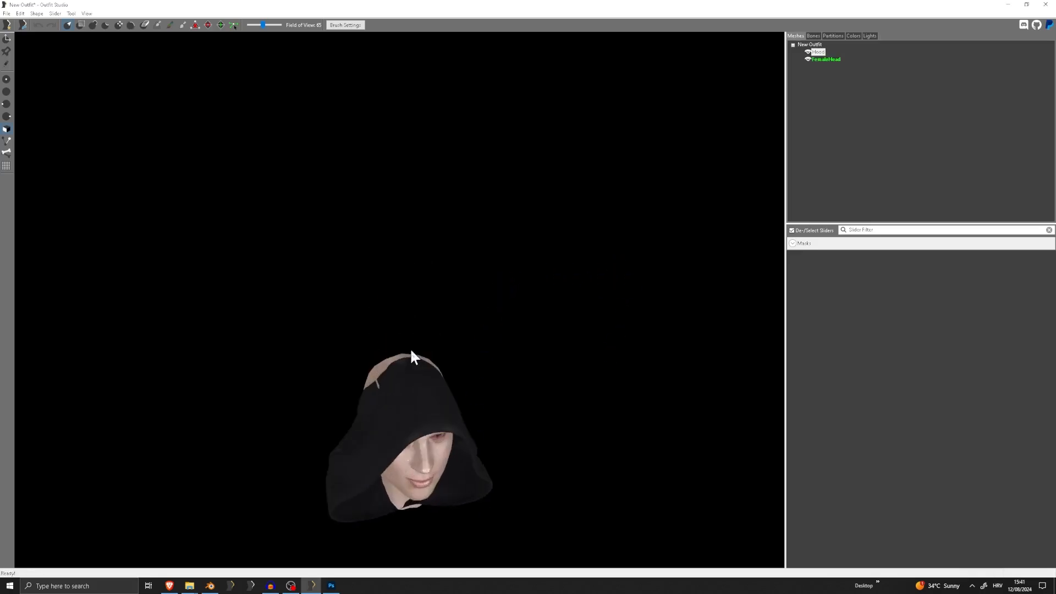
right_drag(410, 350, 396, 237)
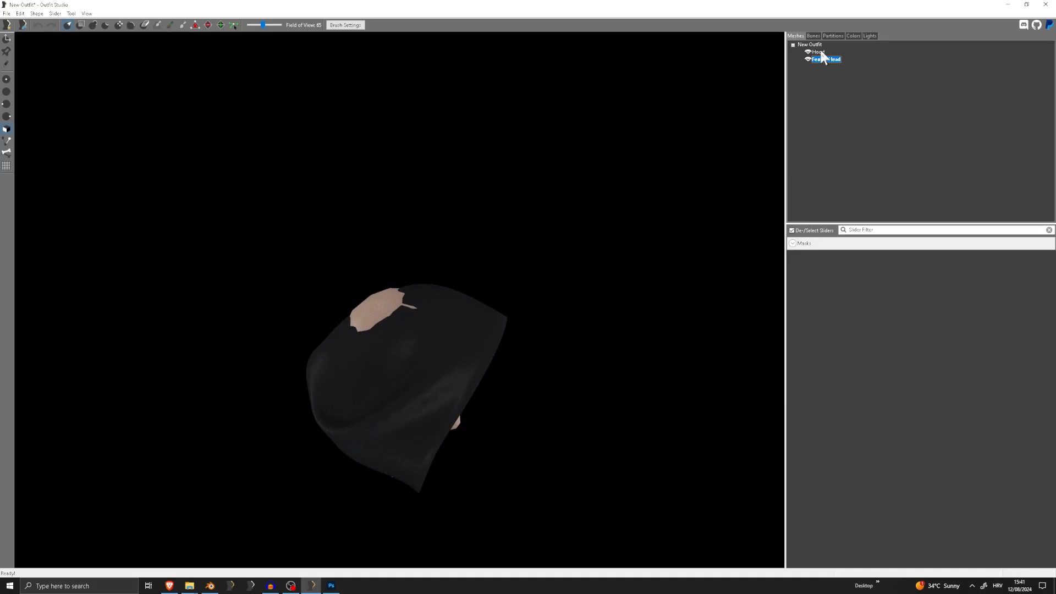
click(330, 25)
drag(364, 37, 398, 37)
mouse_move(418, 137)
right_down()
mouse_move(433, 256)
mouse_move(315, 250)
mouse_move(366, 252)
mouse_move(364, 264)
right_up()
scroll(351, 319, up, 4)
right_drag(351, 319, 464, 322)
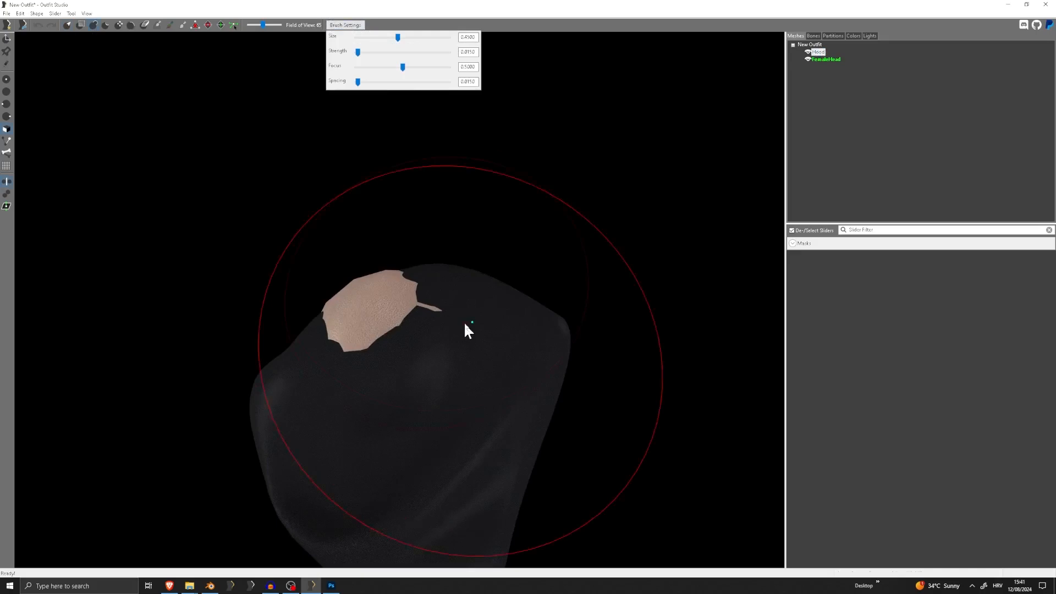
click(378, 36)
Inflate the hood with brush strokes where the head pokes through its back, checking the fit from several sides
scroll(452, 280, down, 3)
right_drag(452, 280, 388, 158)
scroll(391, 198, up, 5)
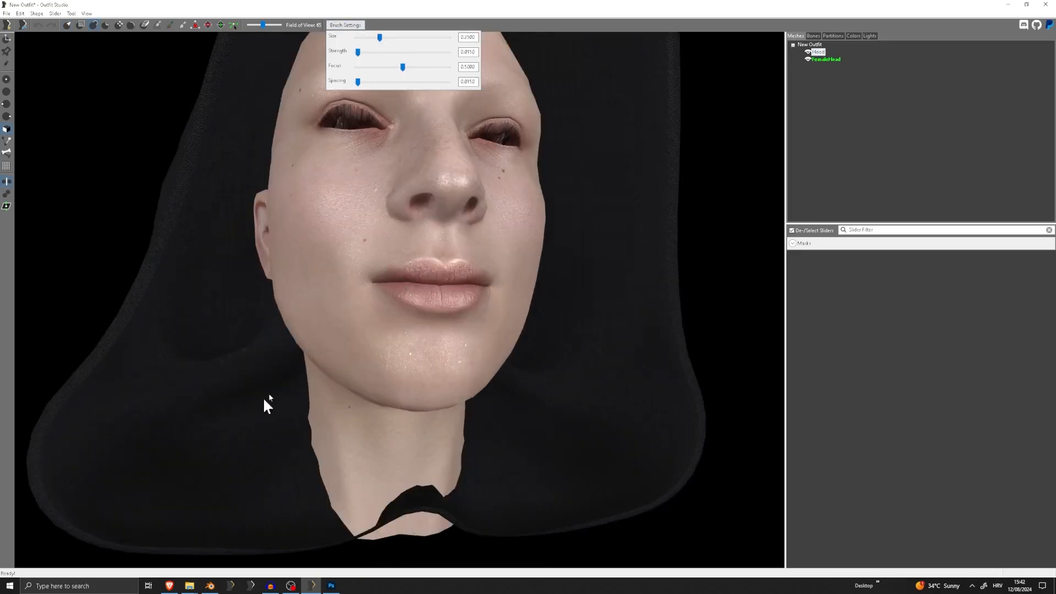
scroll(254, 522, down, 5)
scroll(408, 342, up, 4)
mouse_move(236, 325)
right_down()
mouse_move(408, 341)
mouse_move(379, 242)
right_up()
scroll(408, 341, down, 4)
drag(380, 230, 374, 218)
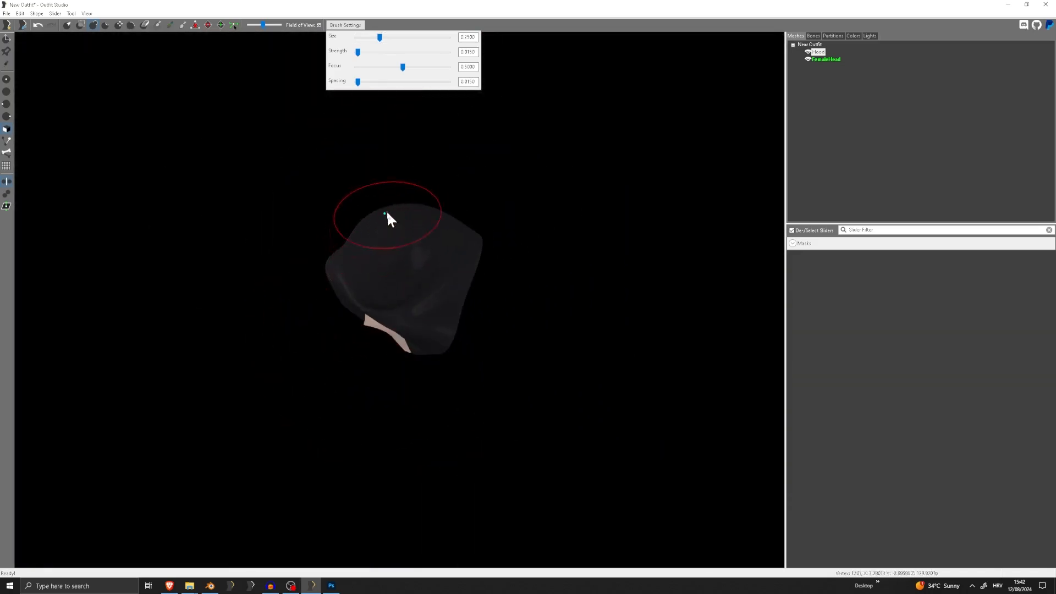
right_drag(462, 198, 289, 226)
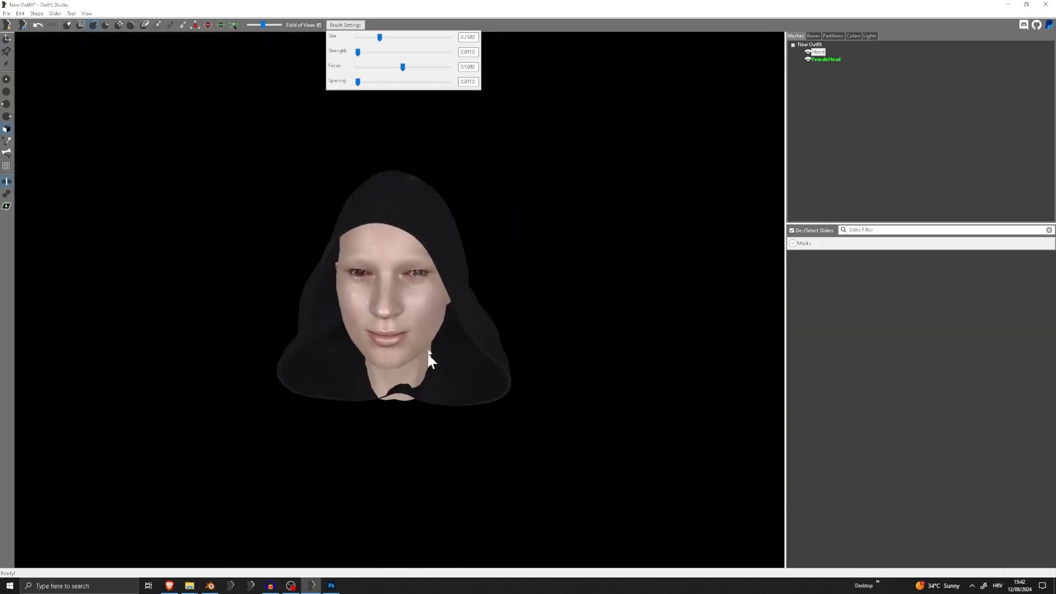
right_drag(440, 230, 682, 238)
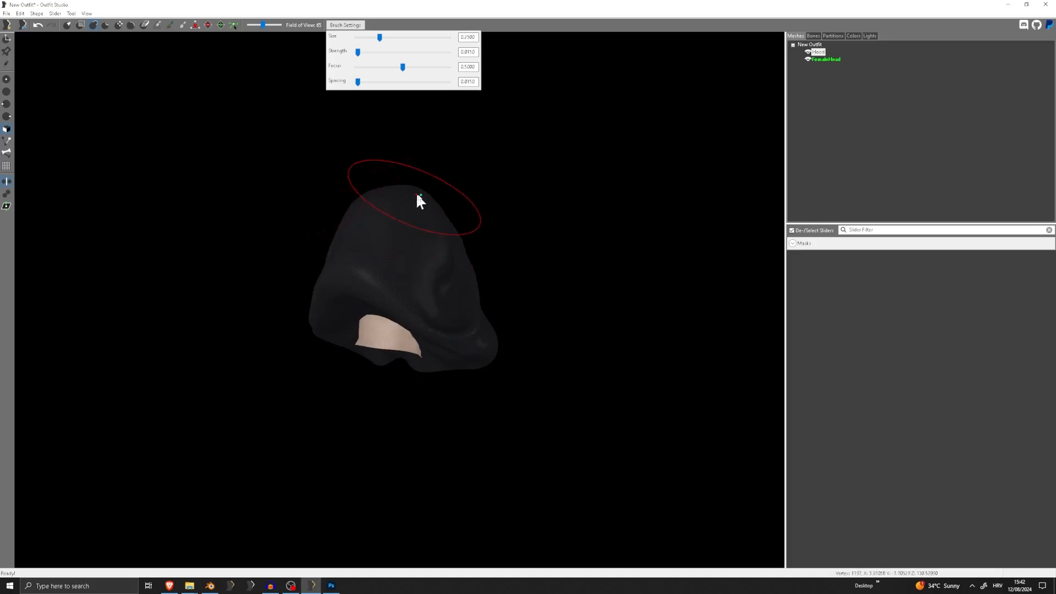
right_drag(417, 200, 479, 210)
mouse_move(329, 185)
right_down()
mouse_move(394, 199)
mouse_move(393, 217)
mouse_move(434, 222)
mouse_move(473, 198)
mouse_move(481, 205)
mouse_move(427, 252)
right_up()
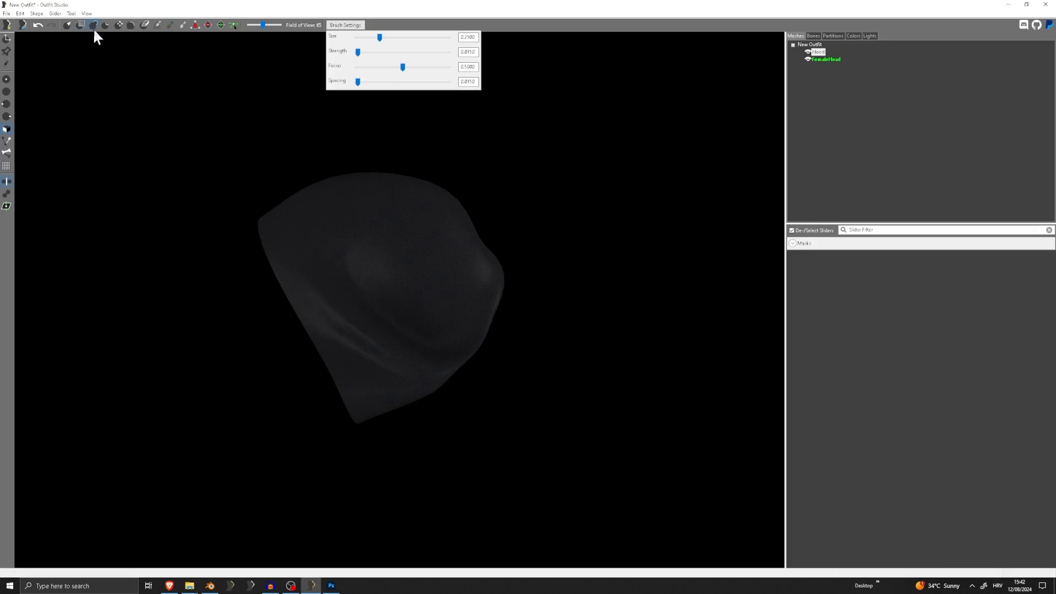
mouse_move(446, 300)
right_down()
mouse_move(313, 264)
mouse_move(438, 276)
mouse_move(429, 257)
mouse_move(446, 236)
mouse_move(518, 236)
mouse_move(451, 238)
mouse_move(459, 243)
mouse_move(412, 289)
mouse_move(417, 324)
mouse_move(432, 315)
right_up()
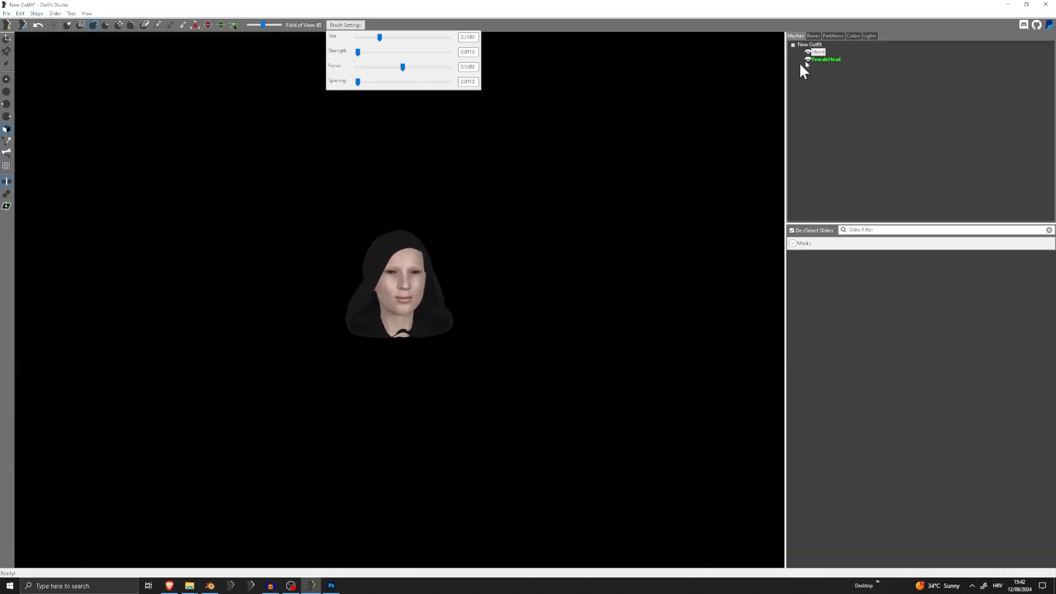
Paint the whole hood with the NPC Head [Head] bone weight using brush size 1 and strength 1
ctrl+click(819, 53)
click(812, 35)
click(830, 54)
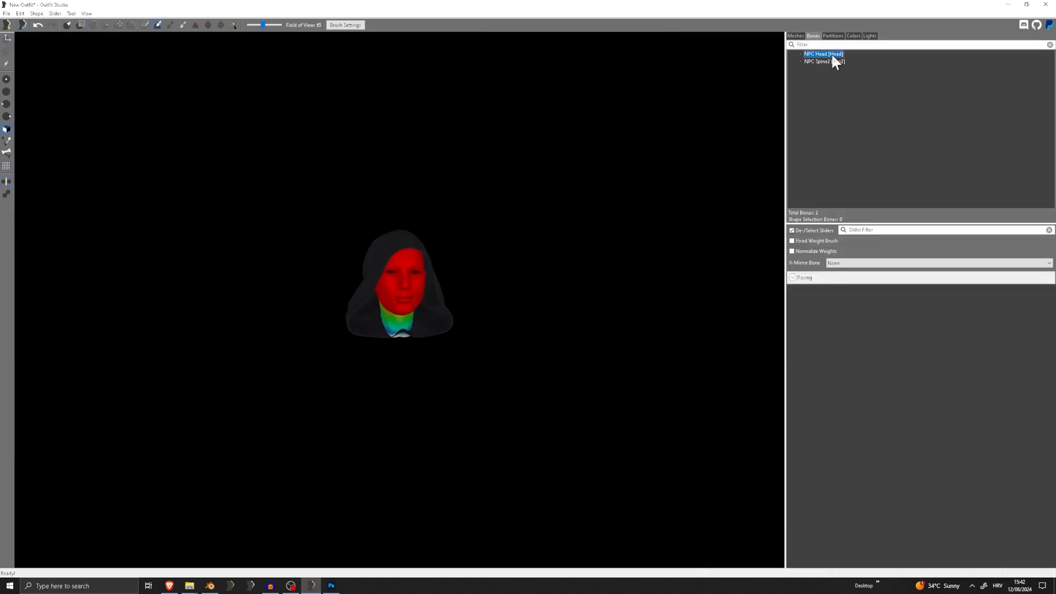
click(342, 25)
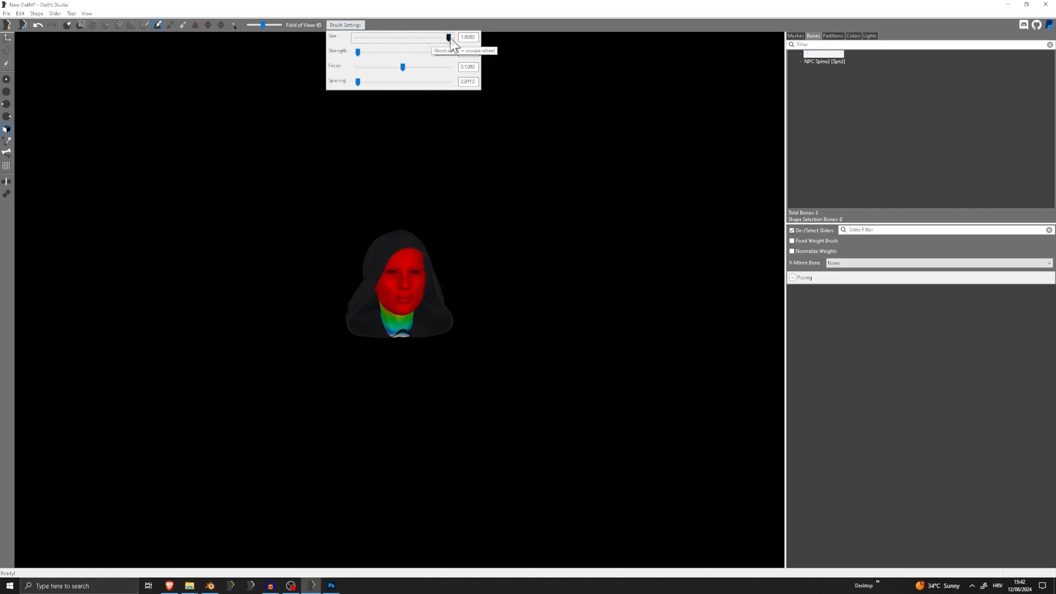
right_drag(370, 254, 370, 278)
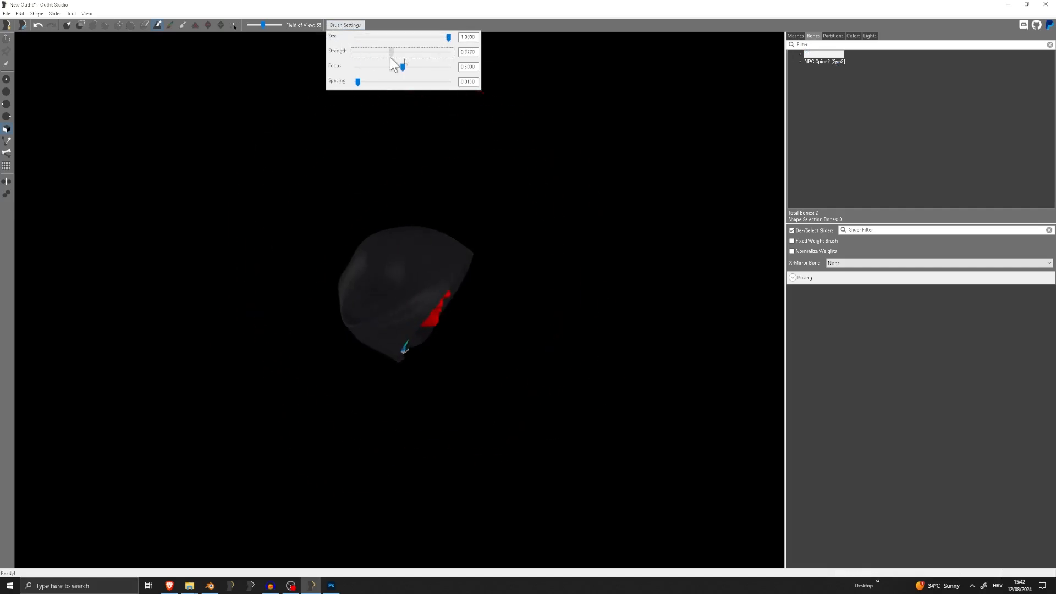
drag(391, 58, 455, 58)
click(377, 269)
right_drag(473, 237, 218, 223)
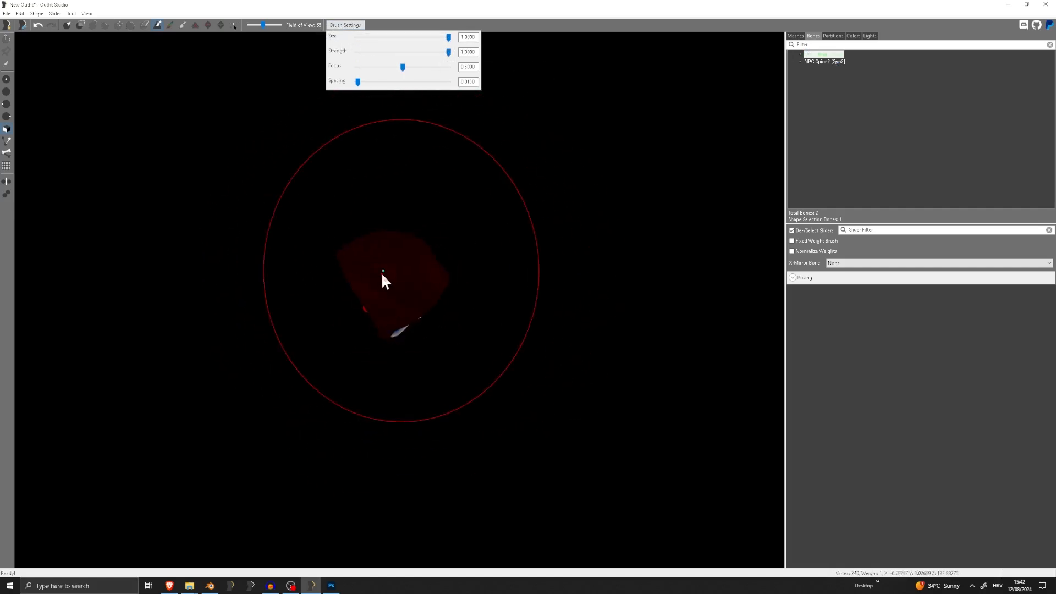
Examine the NPC Head [Head] bone weights on the FemaleHead shape, particularly around the face and neck
click(795, 36)
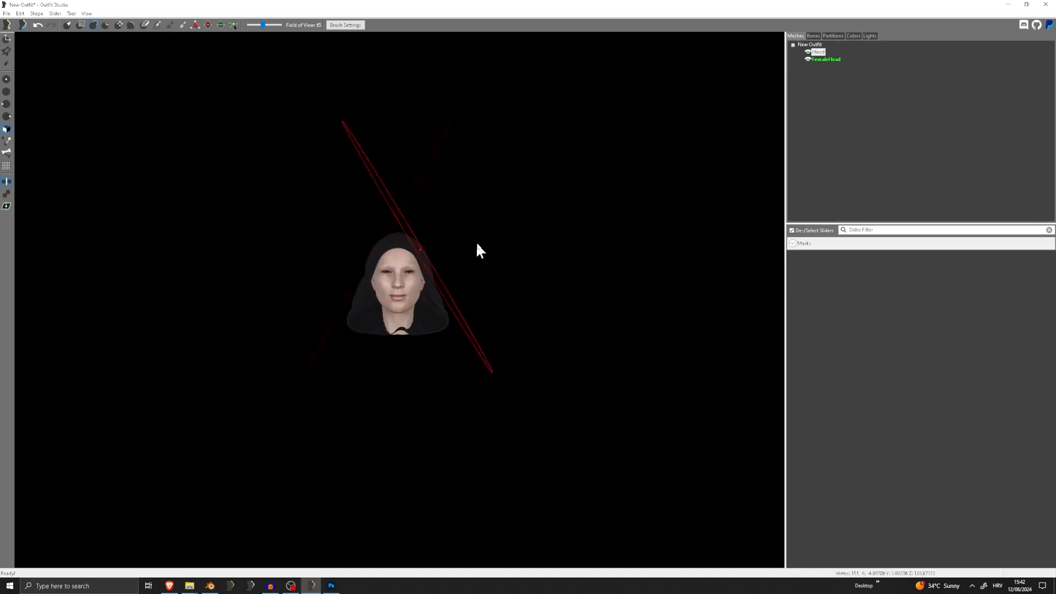
right_drag(417, 217, 465, 230)
scroll(415, 232, up, 6)
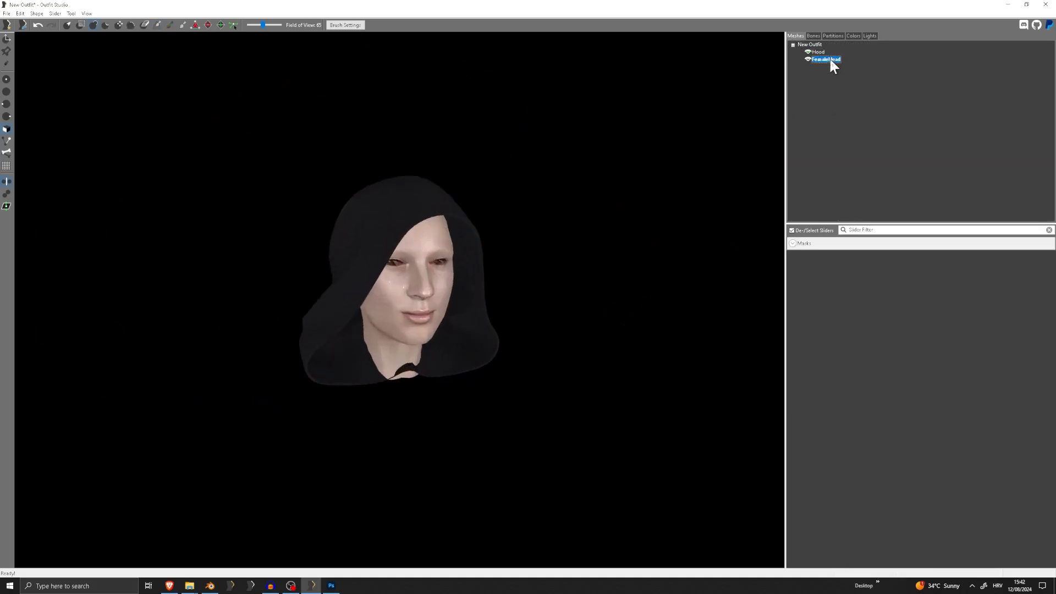
click(813, 35)
scroll(451, 227, up, 6)
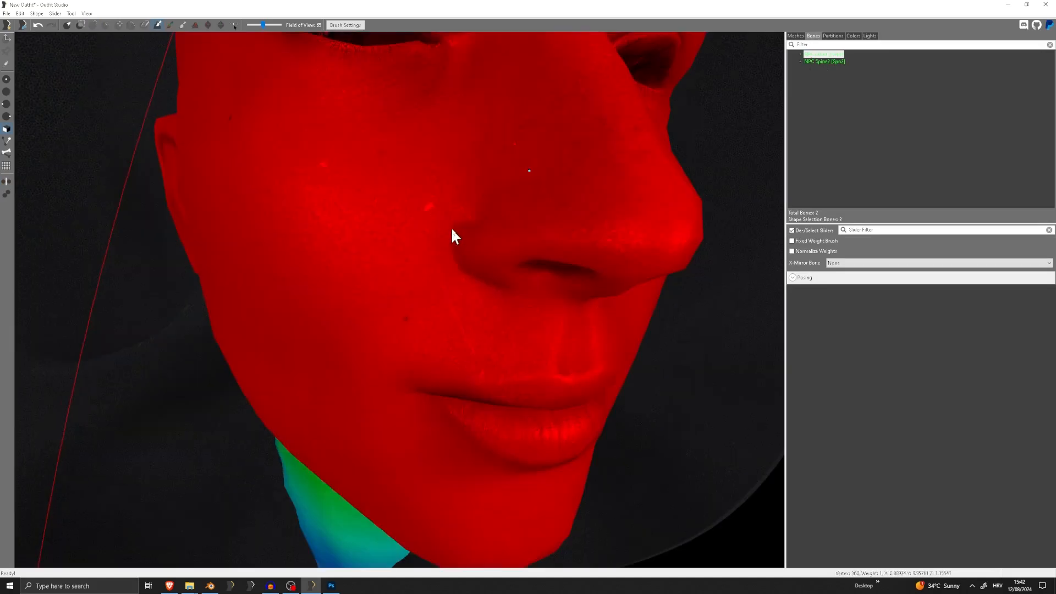
scroll(441, 275, down, 4)
mouse_move(440, 278)
middle_down()
mouse_move(431, 281)
mouse_move(450, 262)
middle_up()
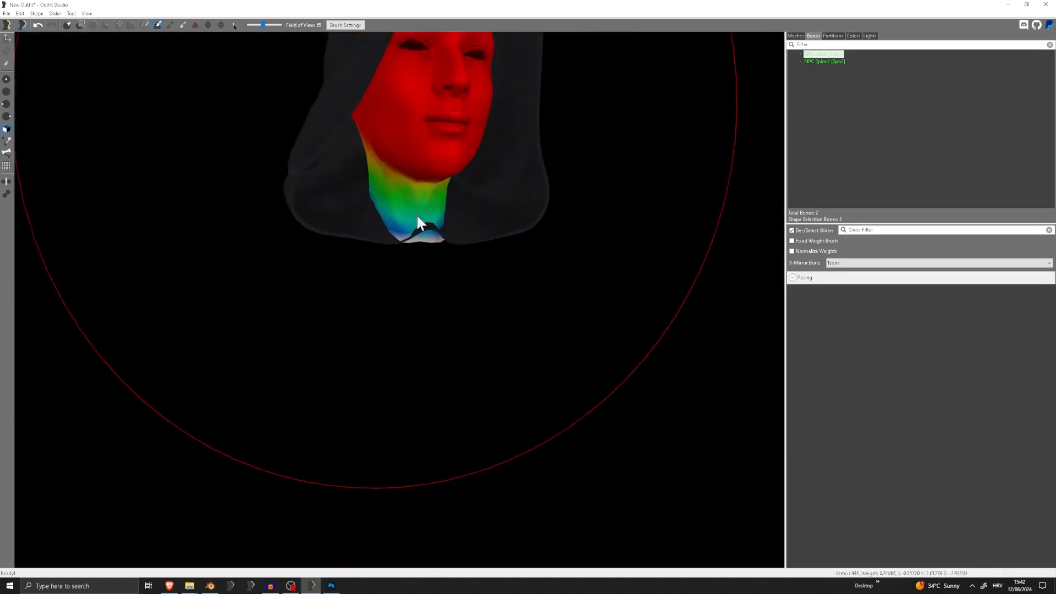
middle_drag(420, 224, 420, 279)
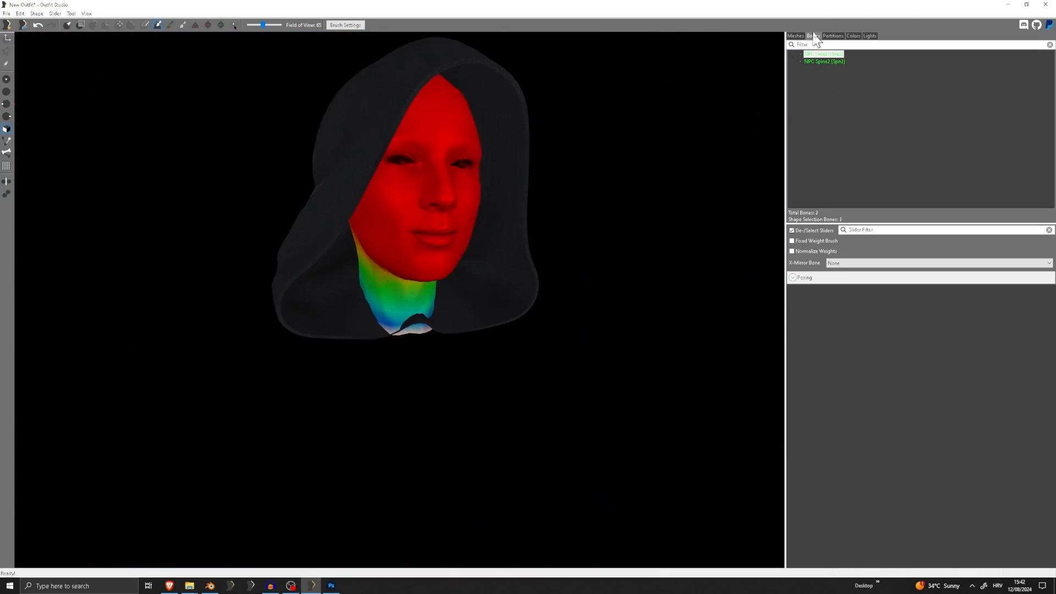
Delete the FemaleHead reference shape from the outfit
click(796, 36)
scroll(528, 103, down, 4)
right_drag(559, 172, 694, 119)
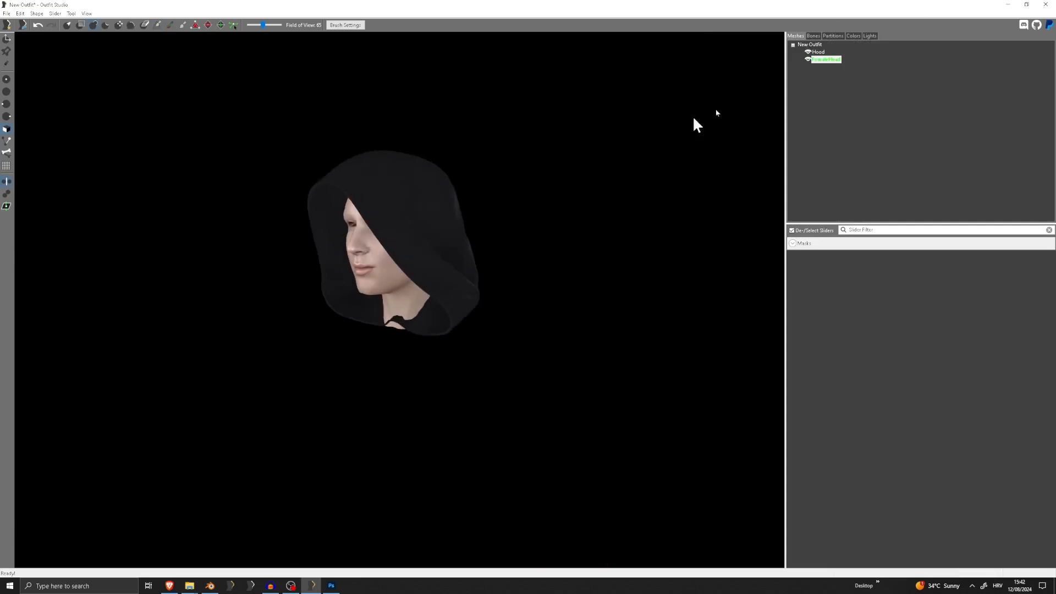
key(Delete)
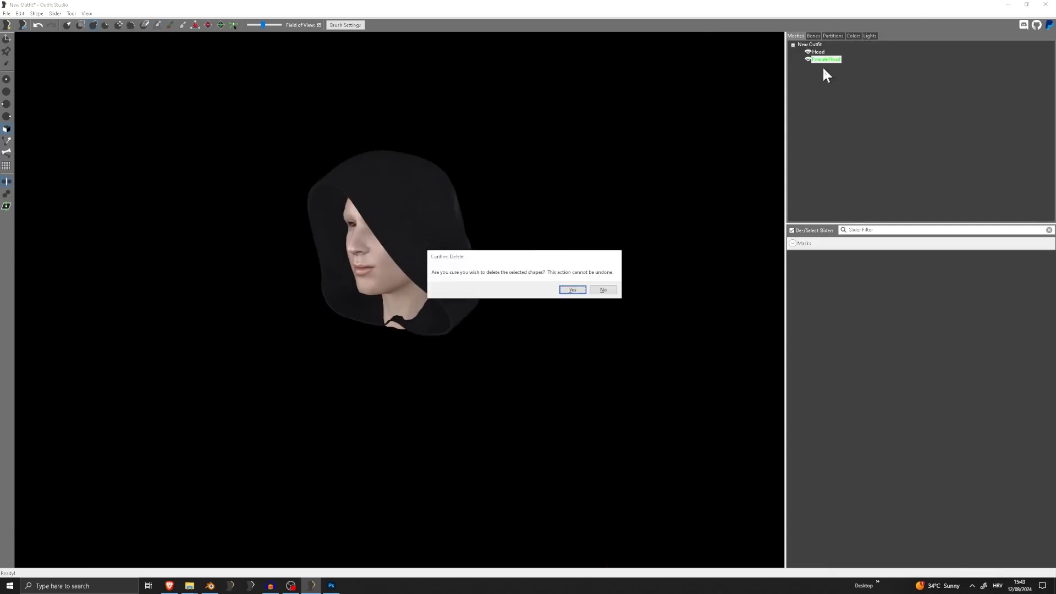
key(Return)
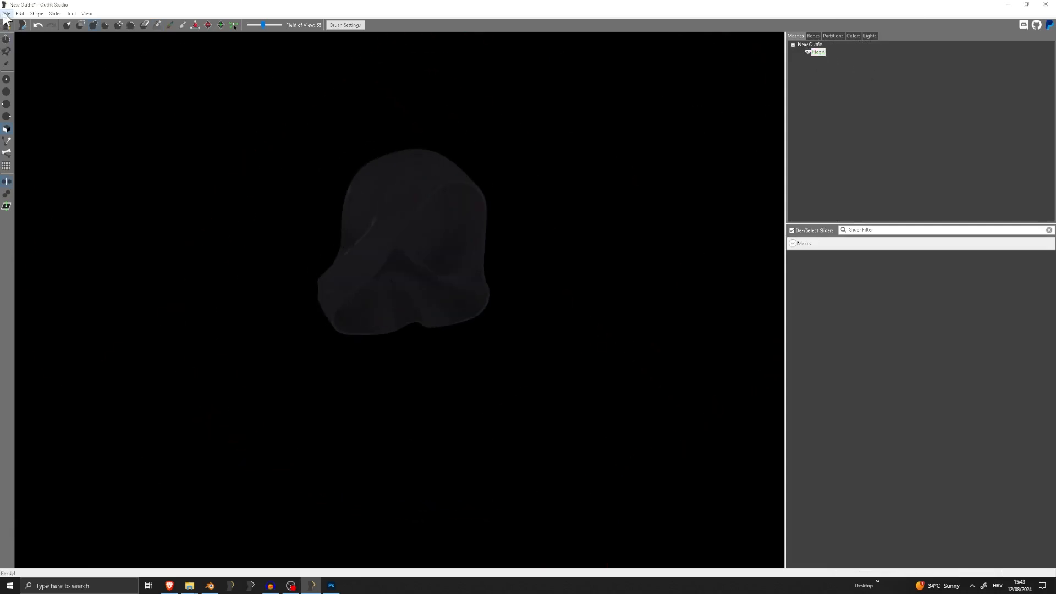
Set the hood's partition type to 31 SBP_31_HAIR and apply it
click(6, 13)
click(812, 56)
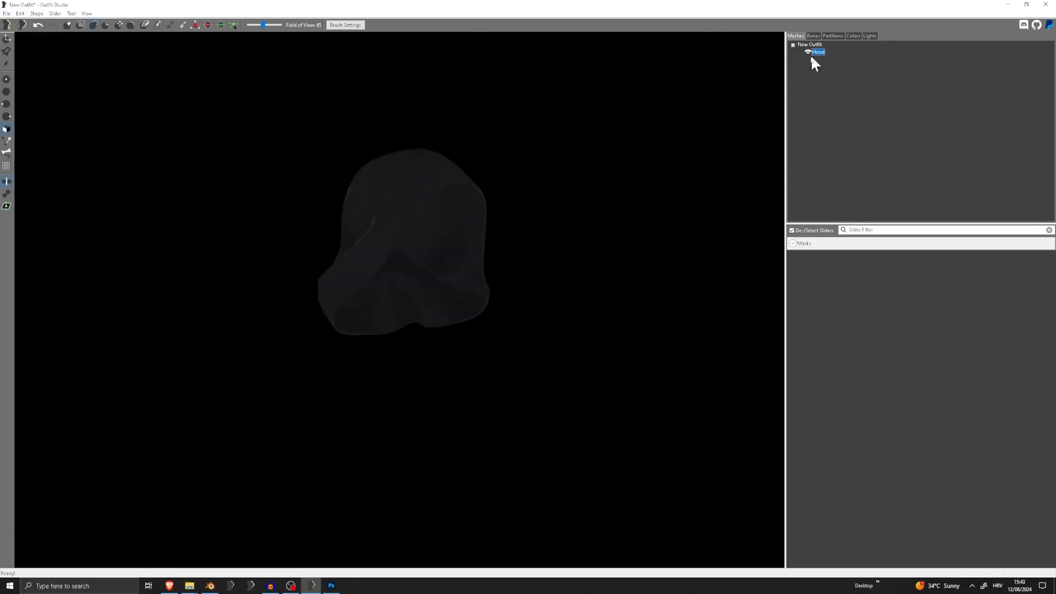
click(833, 37)
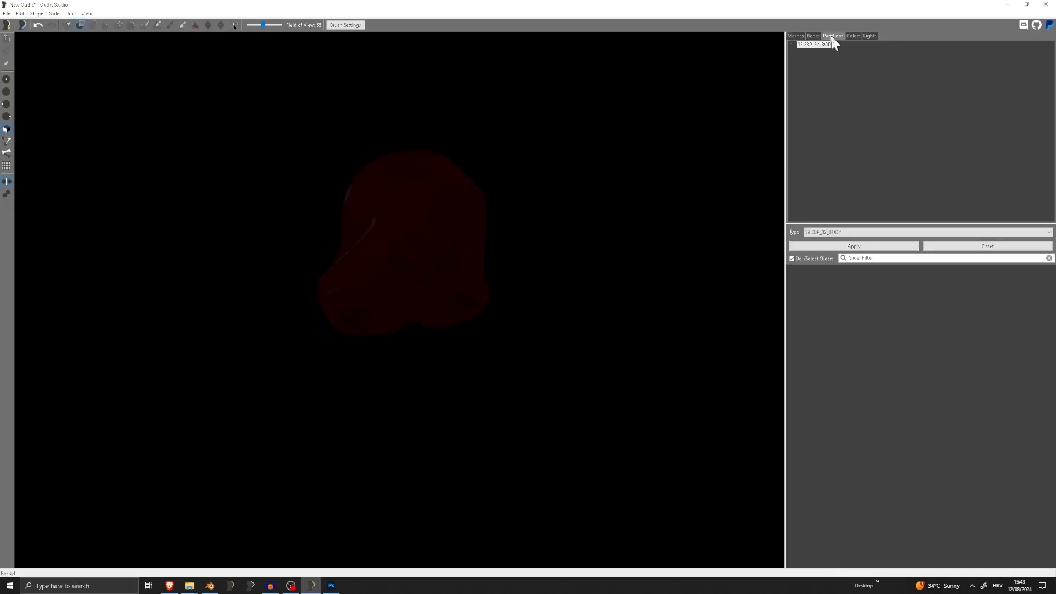
click(848, 234)
scroll(857, 279, up, 5)
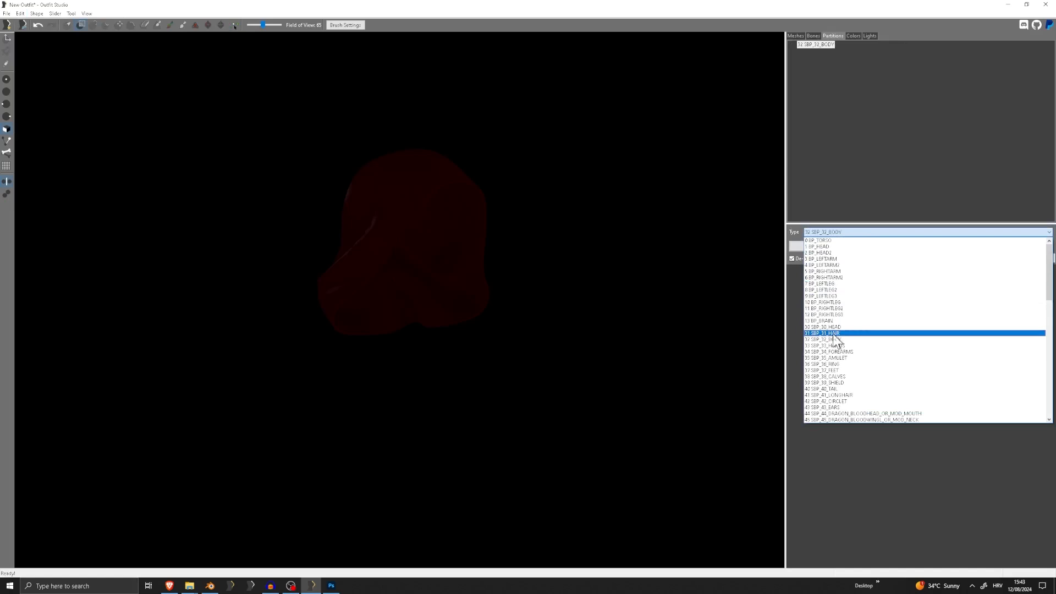
click(836, 333)
click(854, 246)
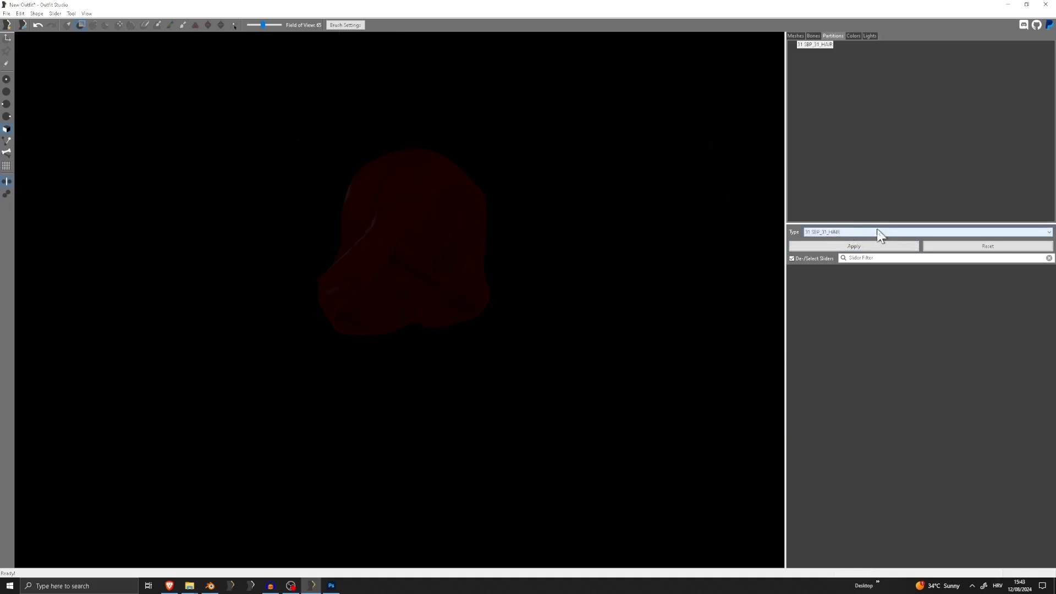
Change the hood's partition type to 42 SBP_42_CIRCLET and apply it
click(825, 231)
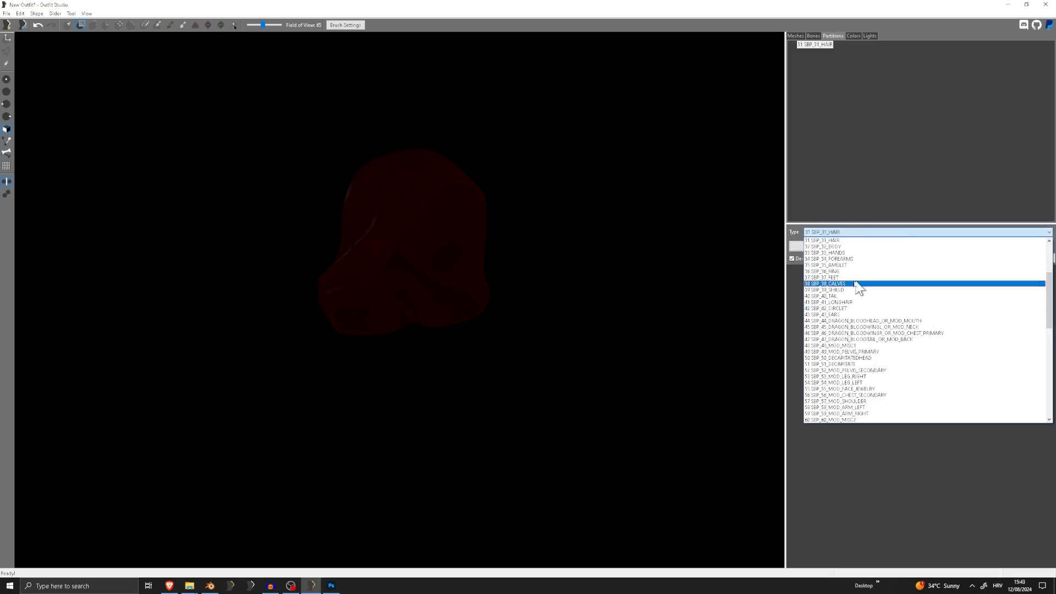
scroll(847, 281, up, 2)
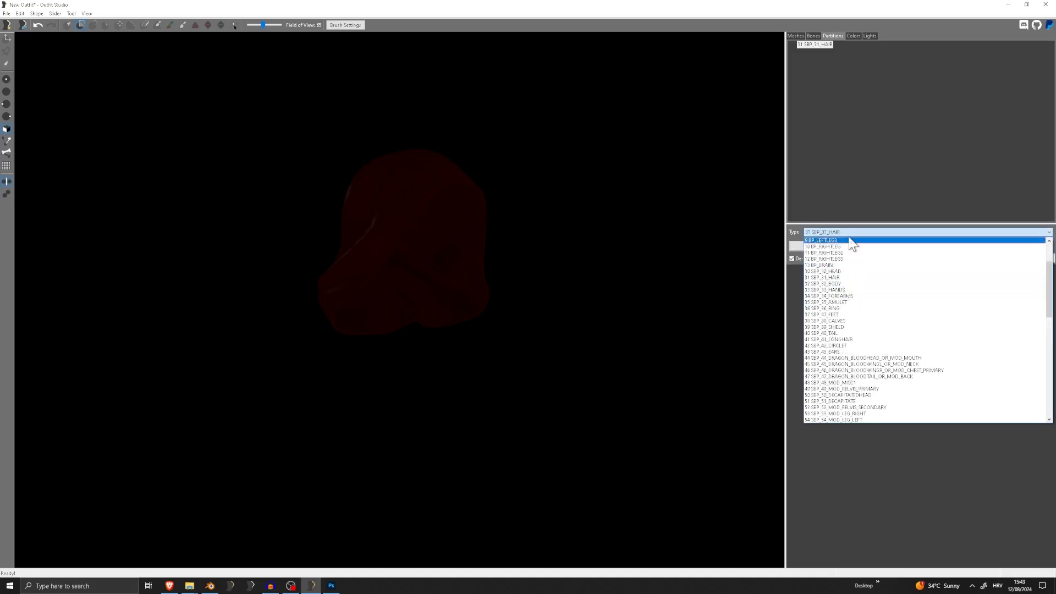
scroll(847, 236, up, 2)
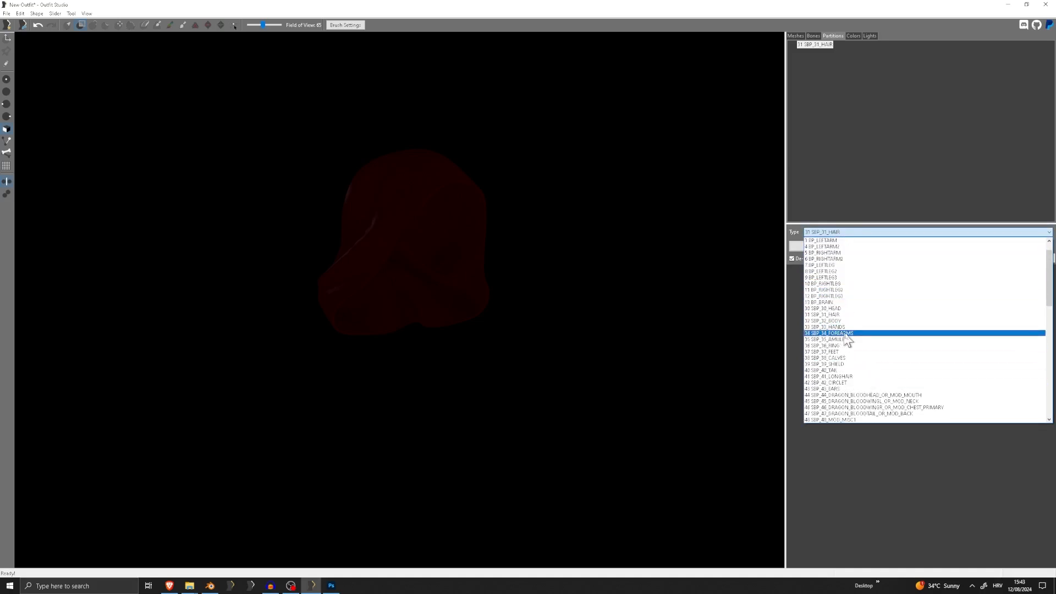
click(843, 382)
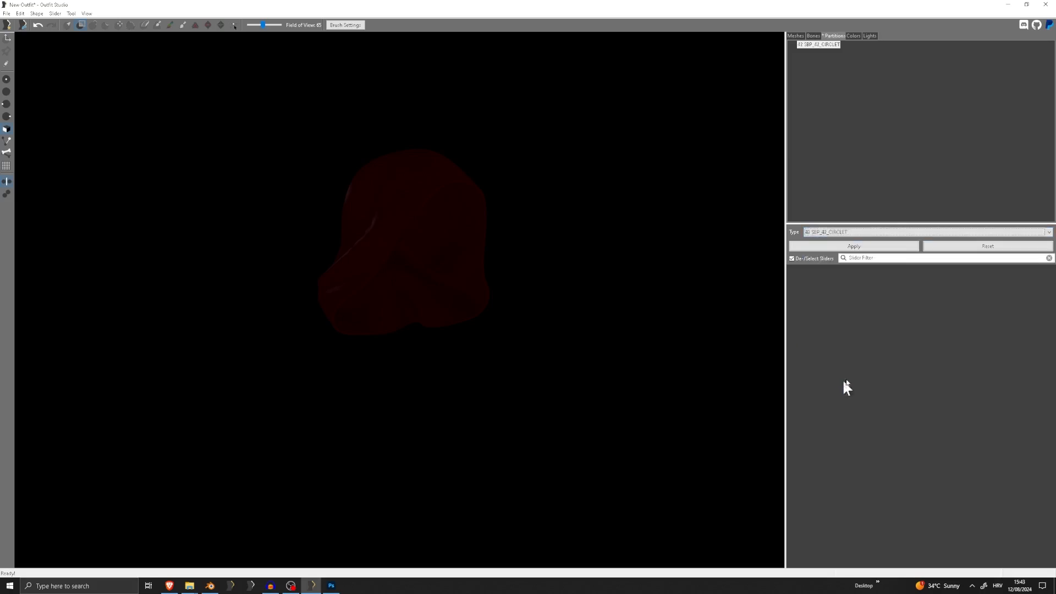
click(863, 246)
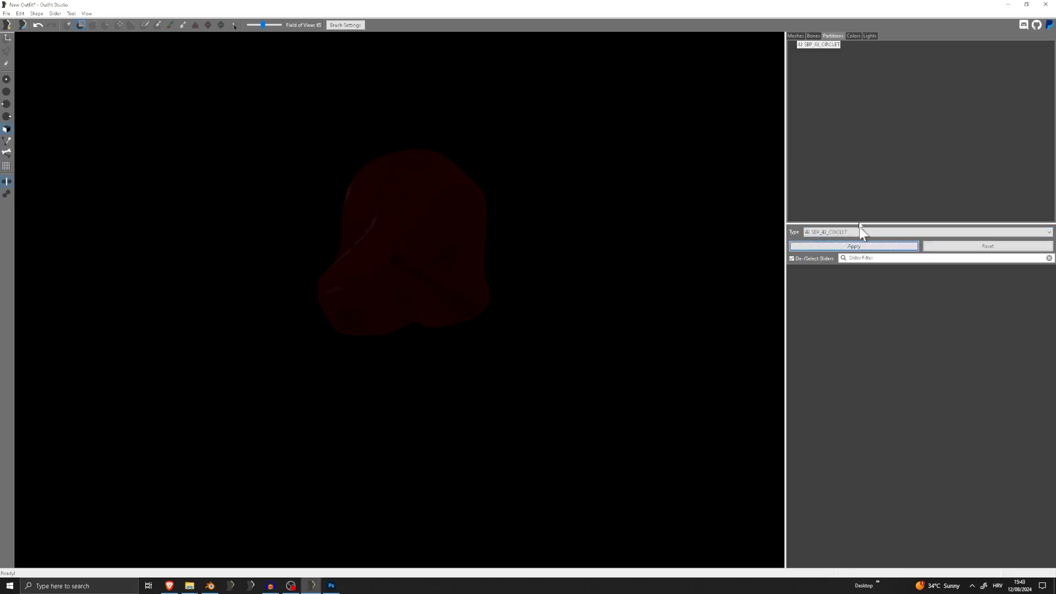
click(795, 36)
scroll(521, 192, up, 2)
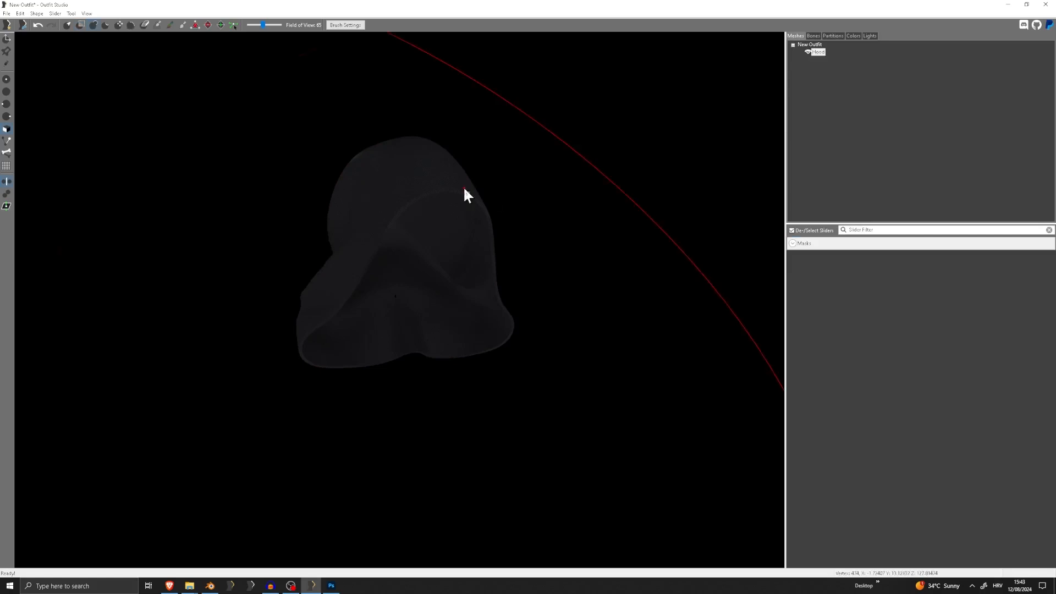
click(833, 35)
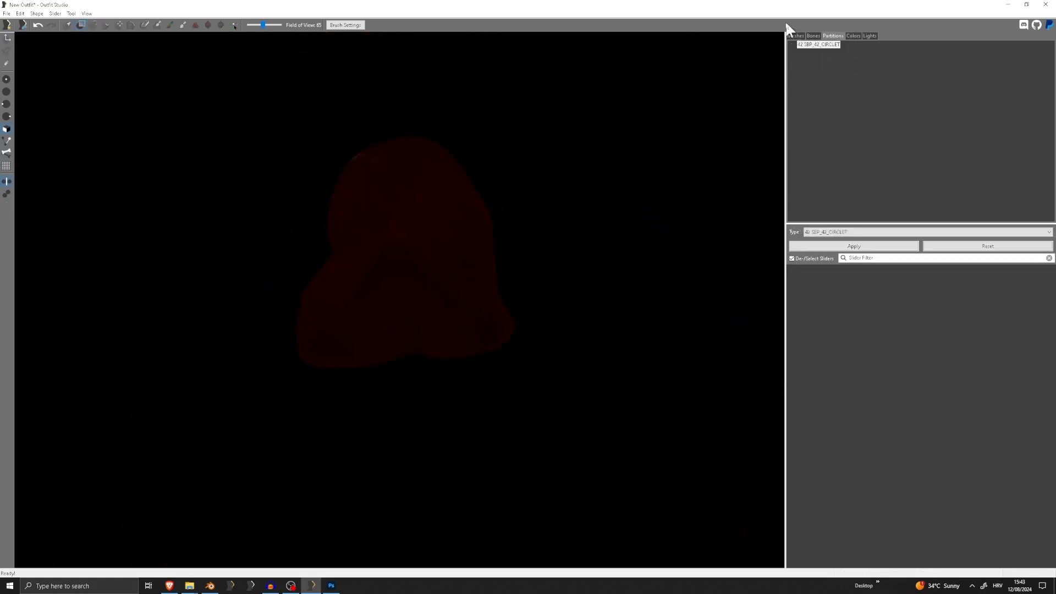
click(795, 36)
Export the hood to NIF as Hood in the Tutorial folder under the Skyrim Special Edition meshes
click(6, 13)
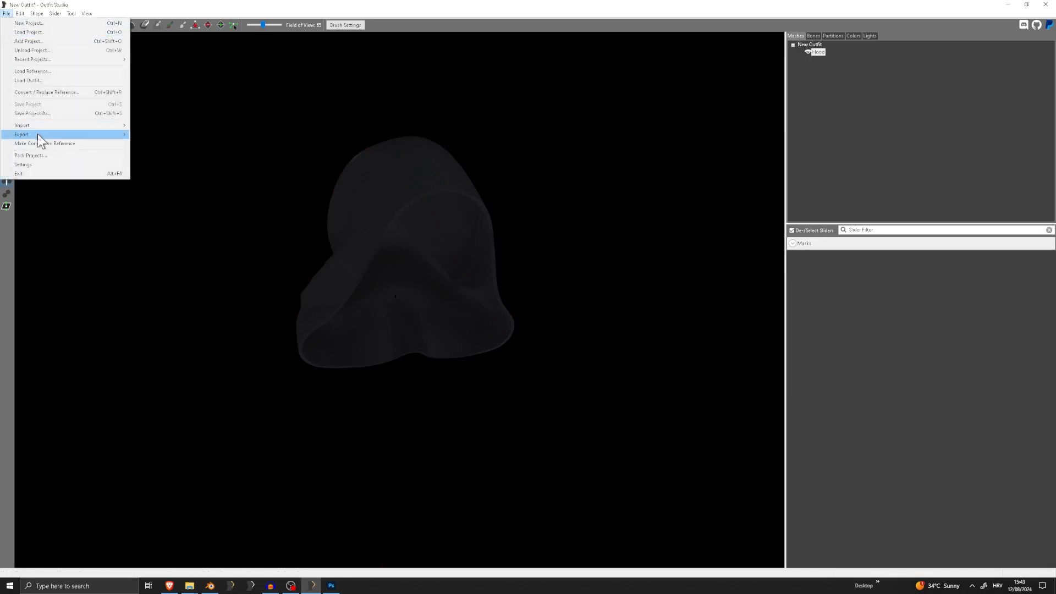
mouse_move(37, 135)
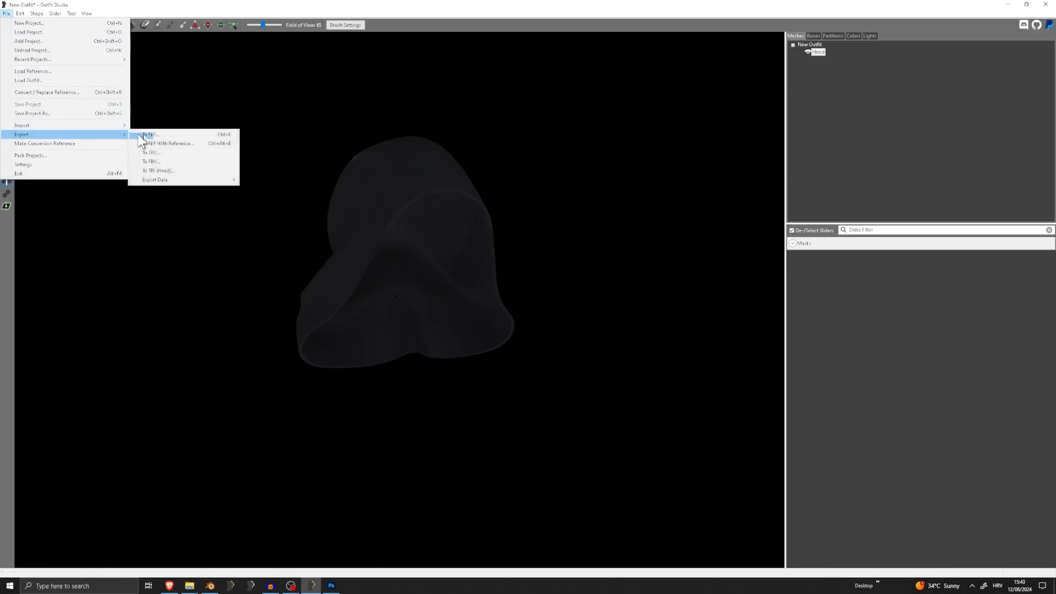
click(175, 134)
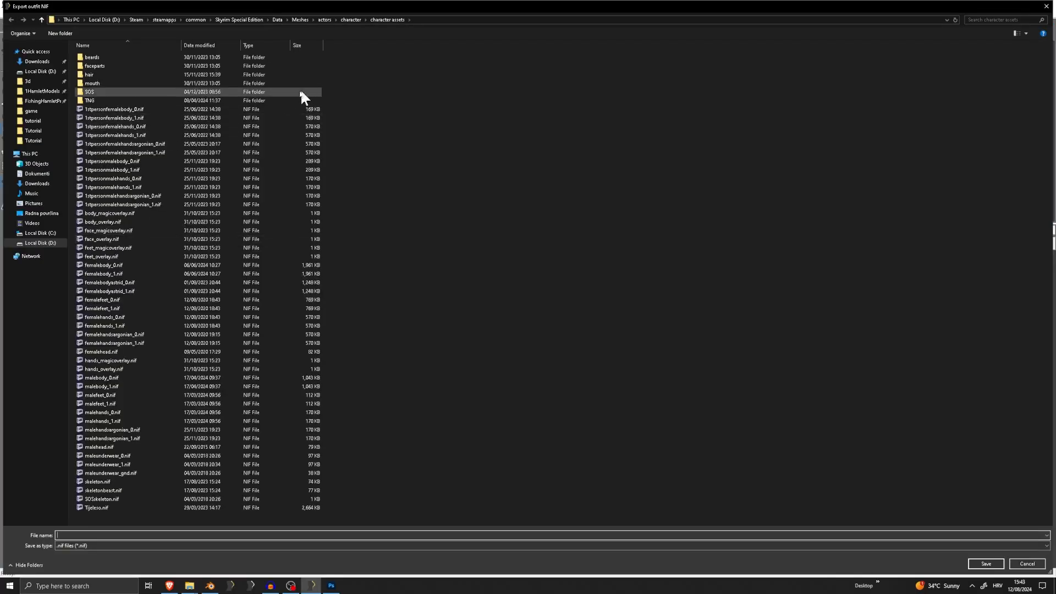
click(300, 20)
double_click(157, 150)
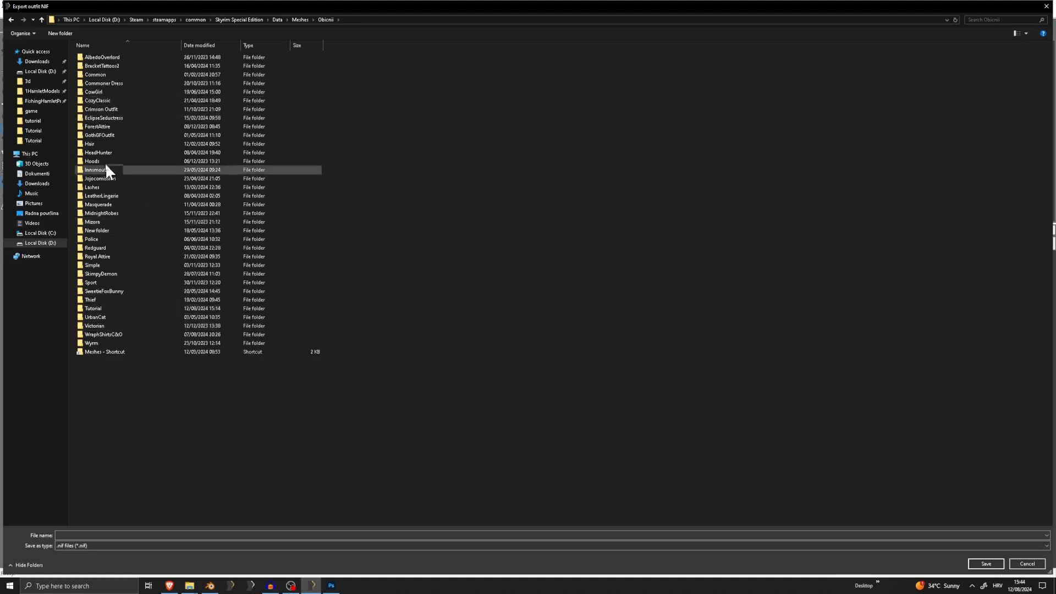
click(110, 107)
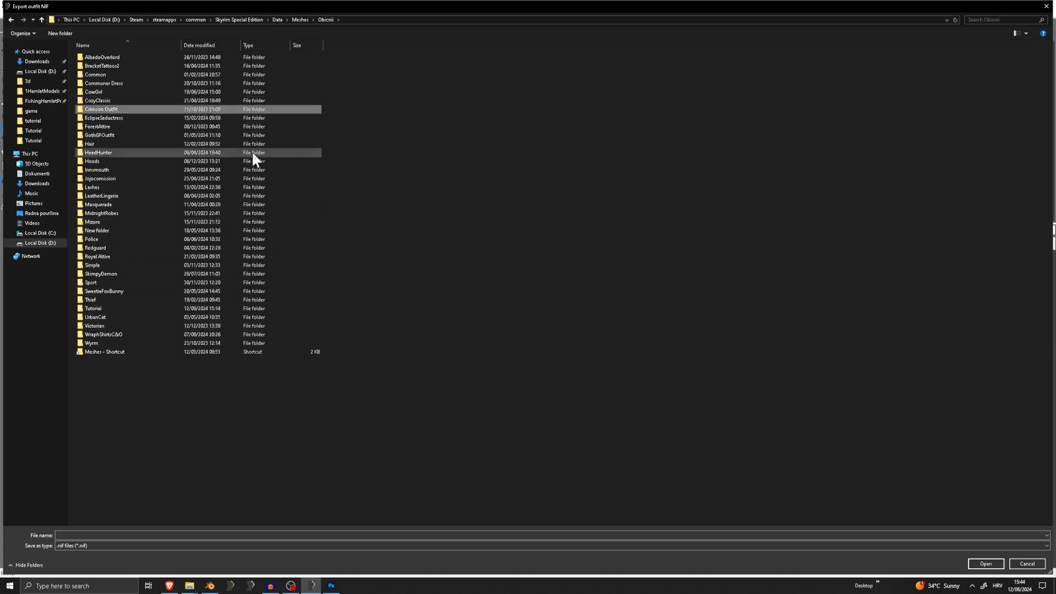
key(t)
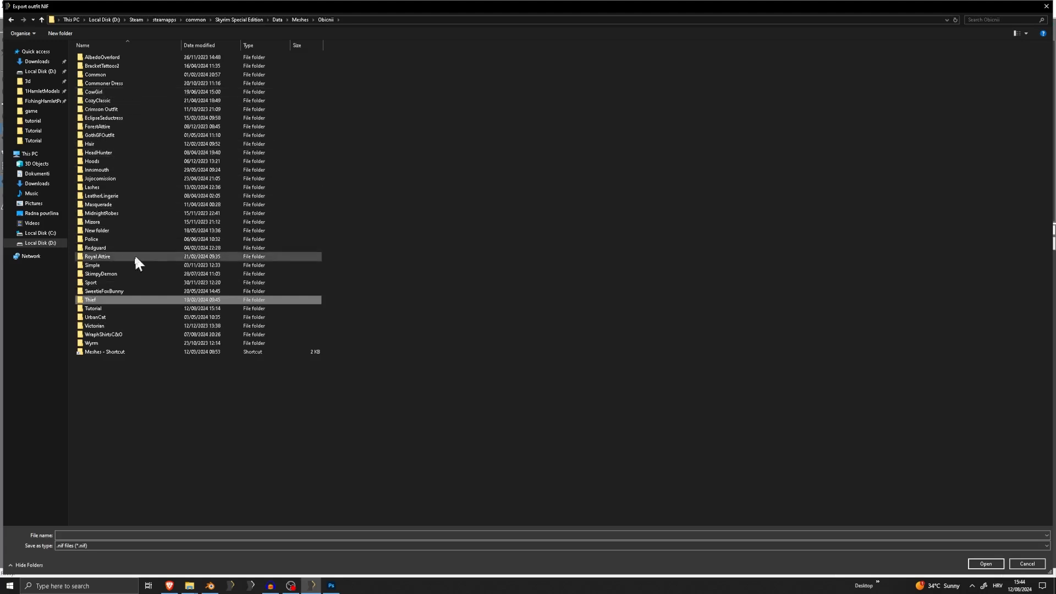
double_click(106, 309)
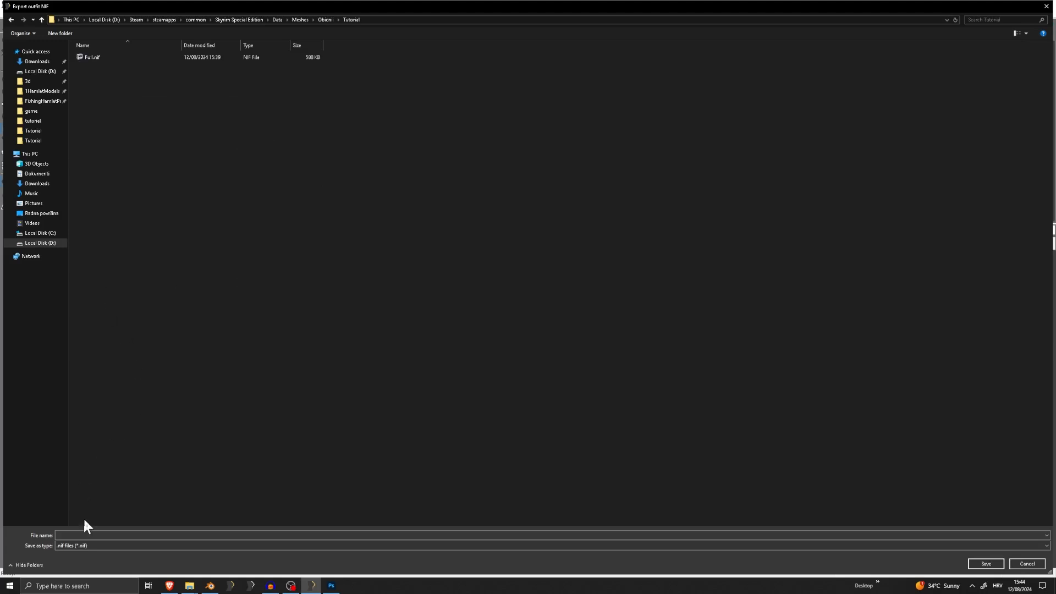
click(103, 533)
text(Hood)
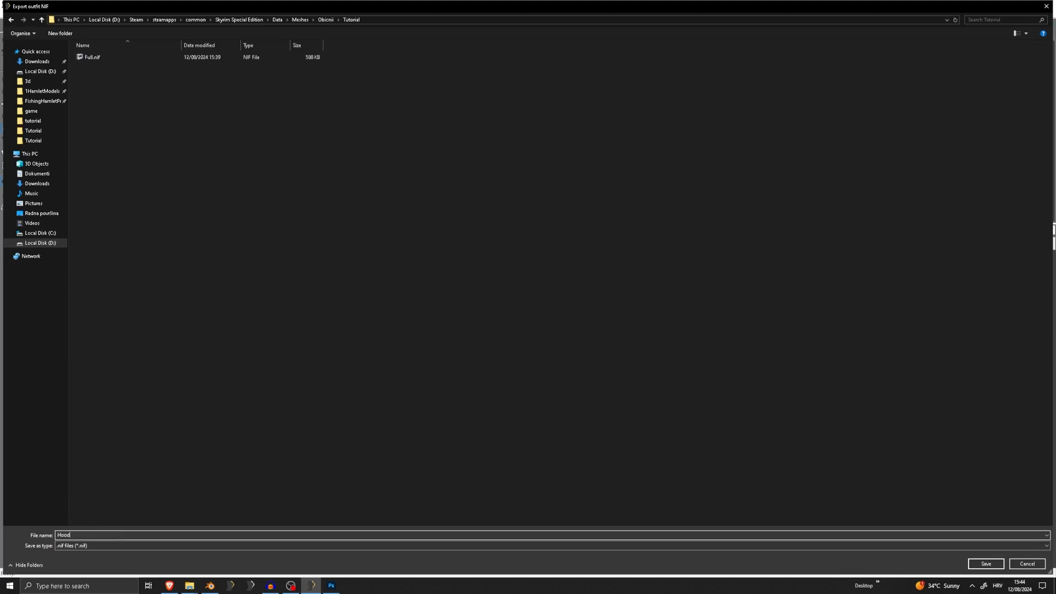
key(Return)
Delete the exported Hood shape from the outfit
scroll(457, 259, up, 2)
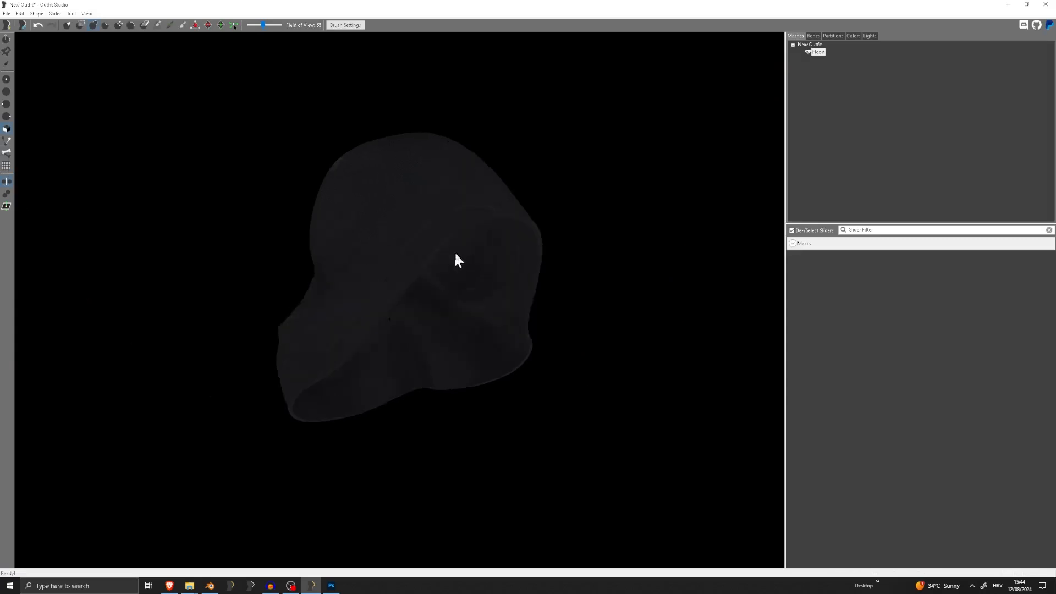
mouse_move(455, 254)
right_down()
mouse_move(472, 252)
mouse_move(401, 257)
mouse_move(622, 233)
mouse_move(398, 242)
mouse_move(479, 248)
mouse_move(450, 256)
right_up()
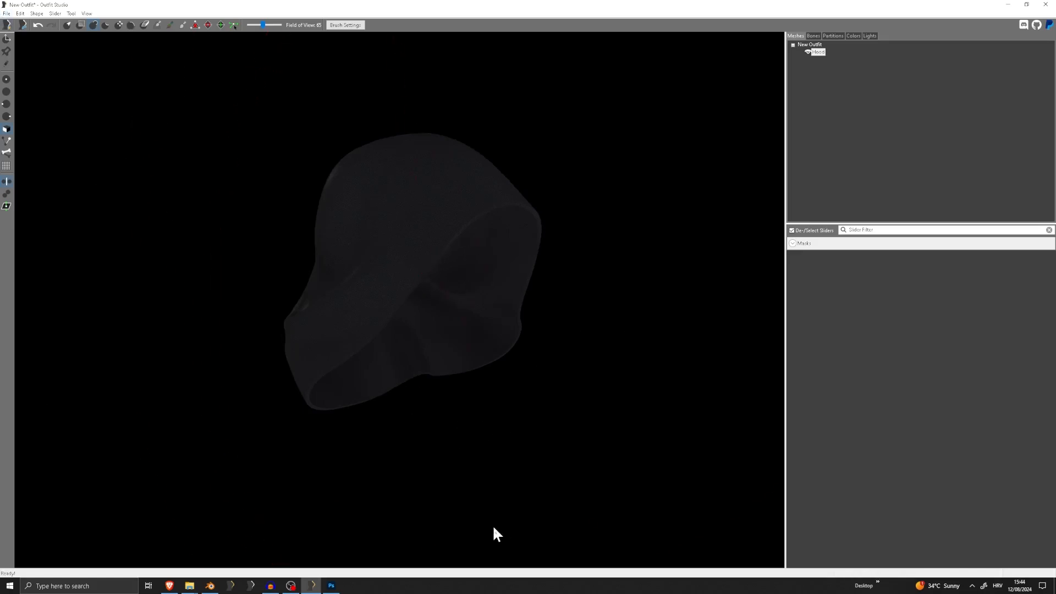
click(7, 15)
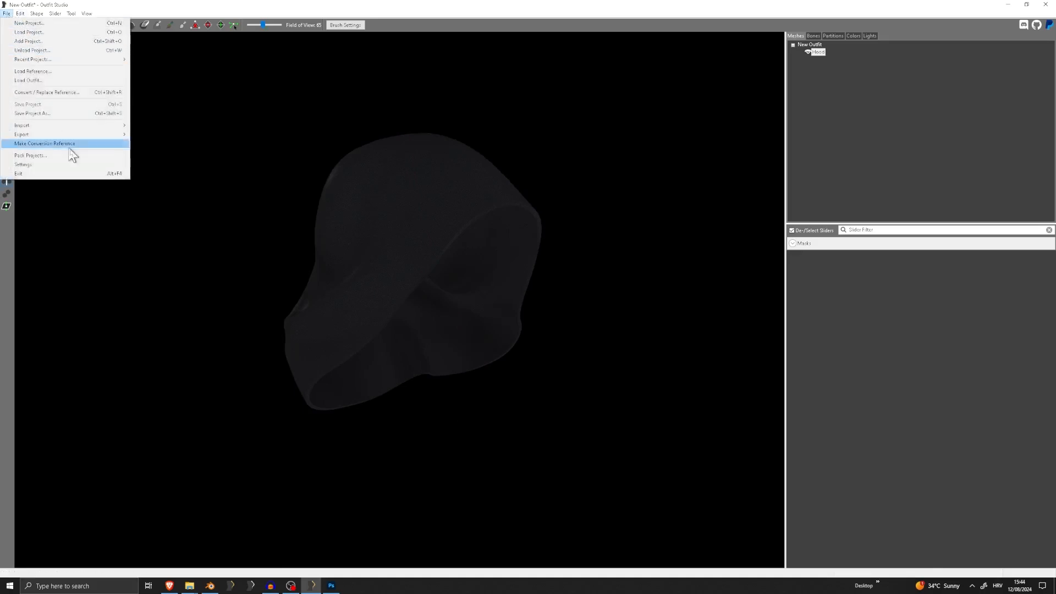
click(820, 53)
key(Delete)
key(Return)
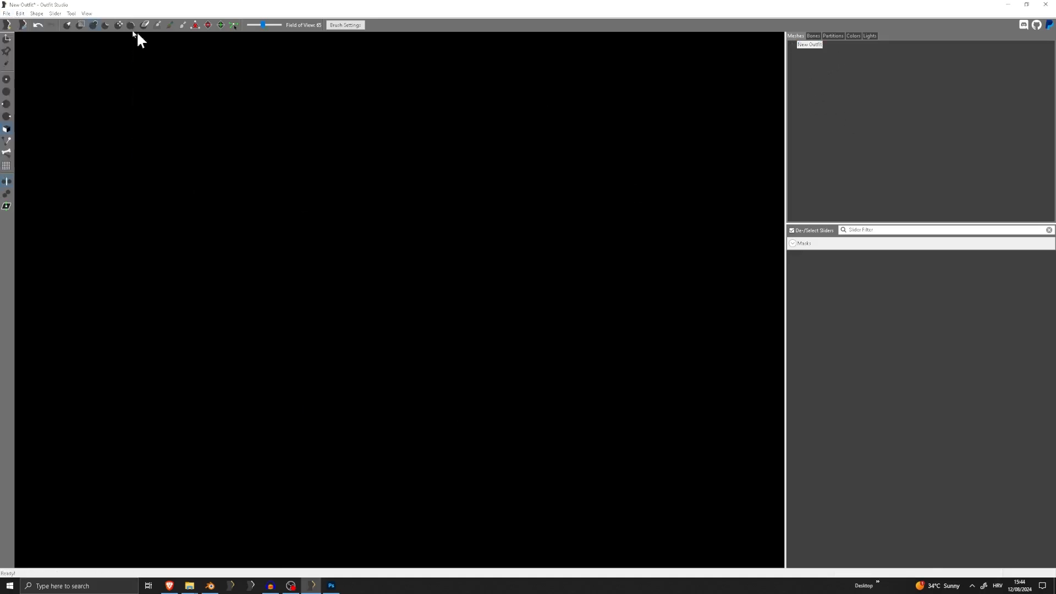
Import the full outfit from Full.nif into the emptied project
click(6, 13)
mouse_move(72, 122)
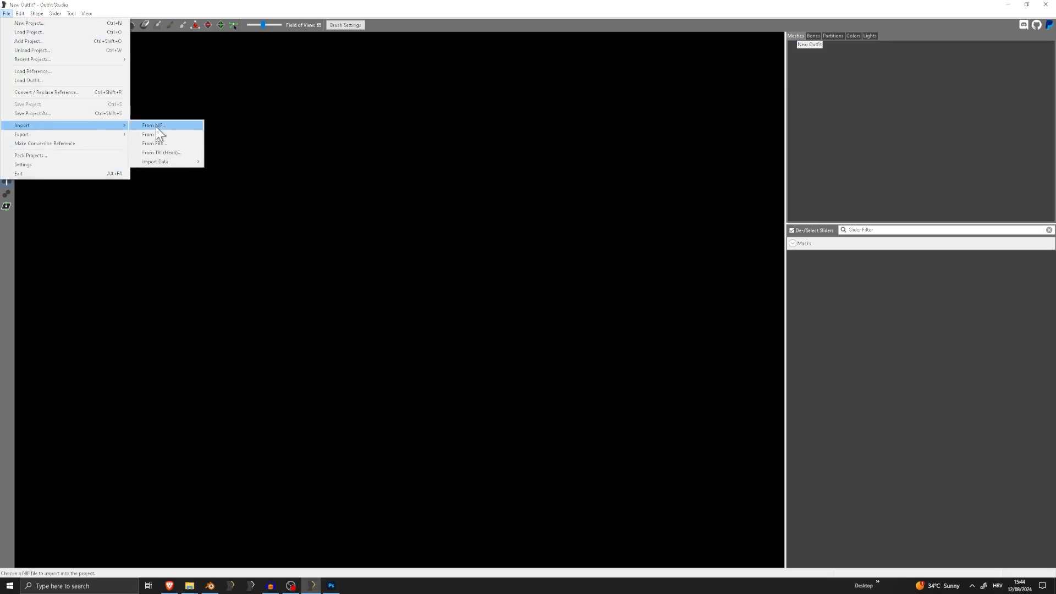
click(153, 124)
double_click(176, 58)
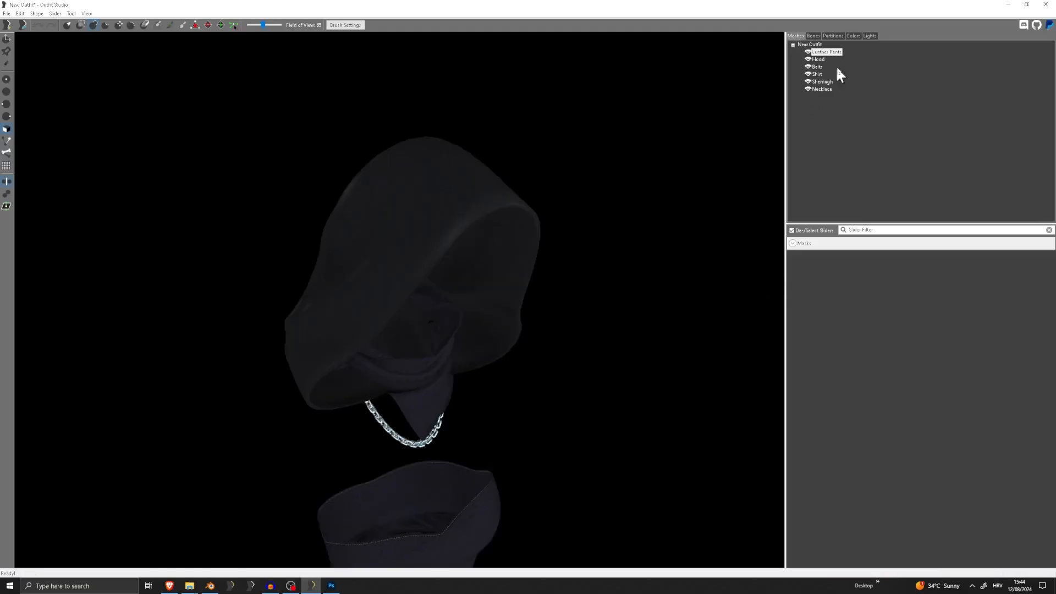
Delete the Hood, Leather Pants, Belts and Shirt shapes, keeping only the Shemagh and Necklace
scroll(506, 135, up, 3)
right_drag(507, 137, 471, 173)
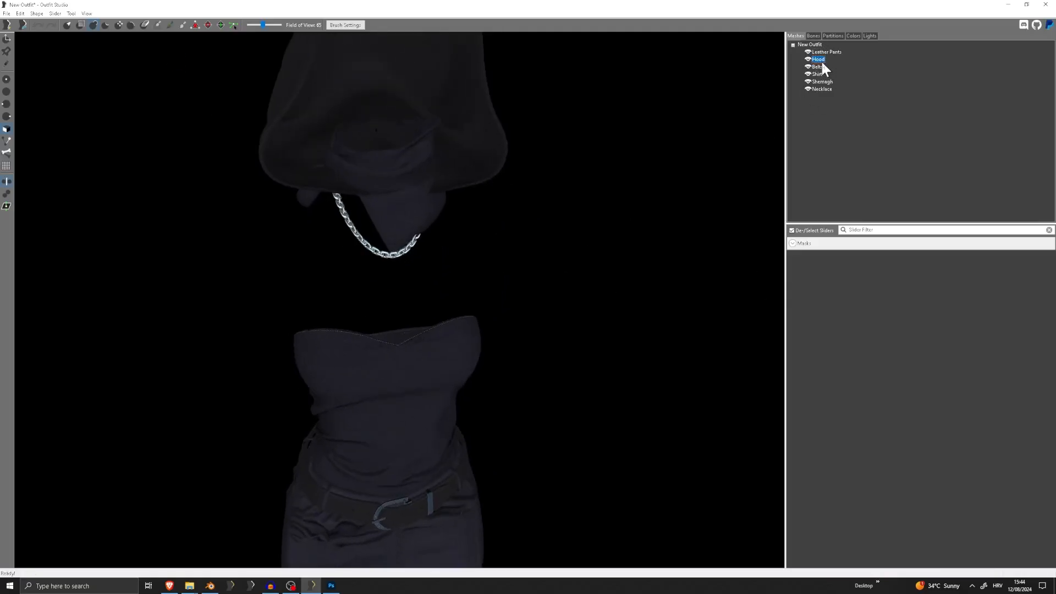
key(Delete)
click(824, 82)
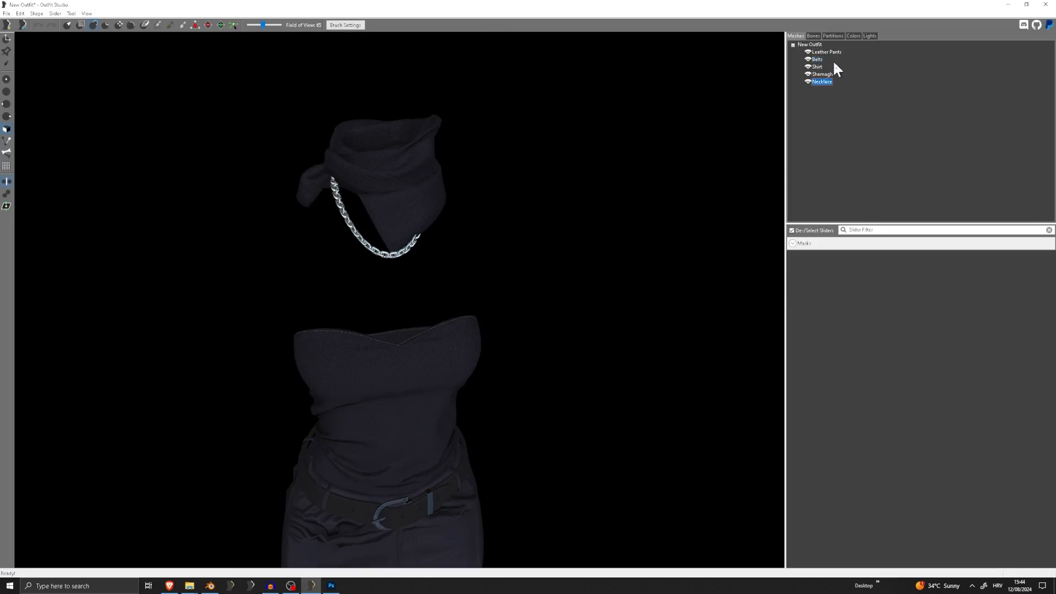
click(829, 53)
key(Delete)
key(Return)
key(Delete)
key(Return)
key(Delete)
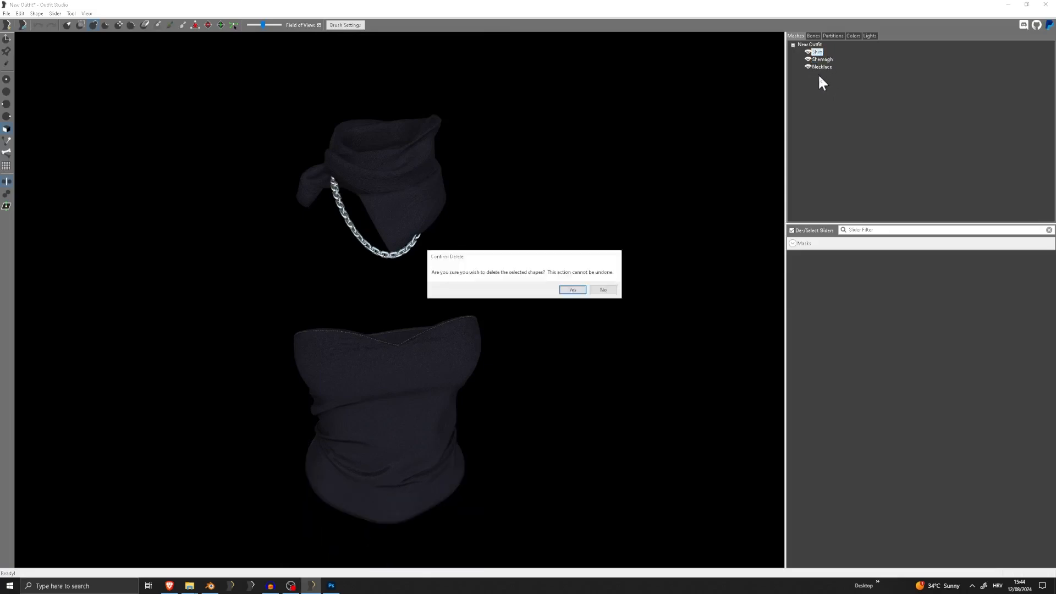
key(Return)
Load the Sliders: CBBE 3BA Ref template as the reference and delete its 3BA Ref body shape
right_drag(385, 189, 394, 241)
scroll(389, 254, up, 6)
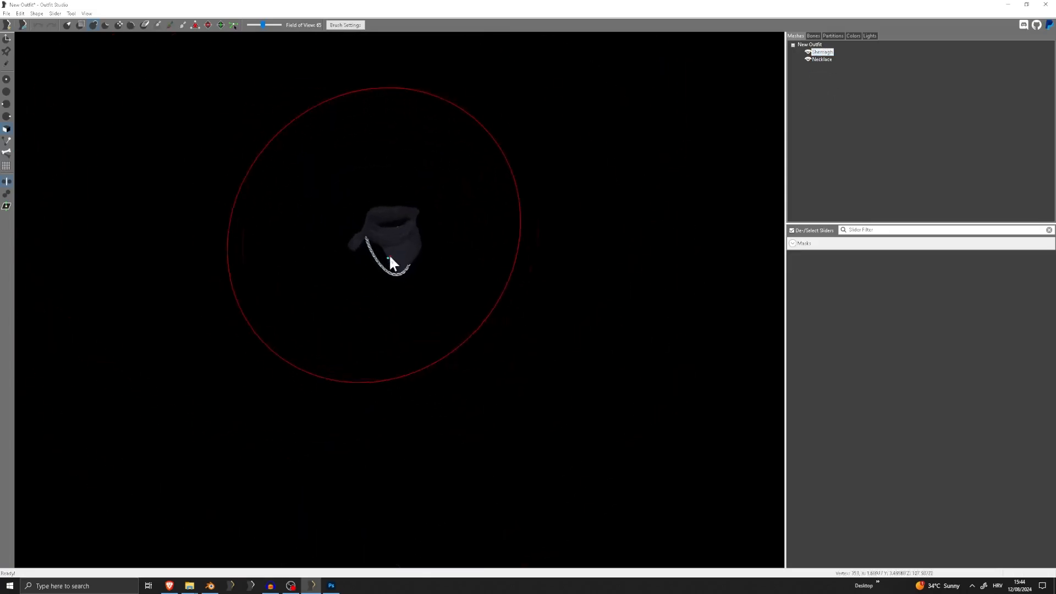
right_drag(385, 189, 460, 261)
scroll(460, 260, up, 2)
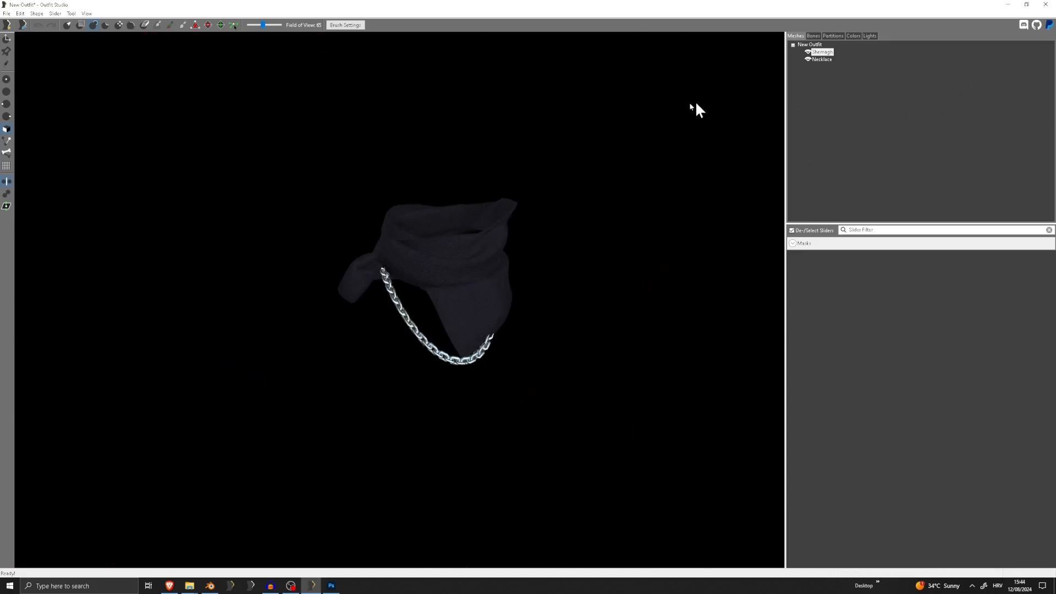
click(6, 13)
click(52, 73)
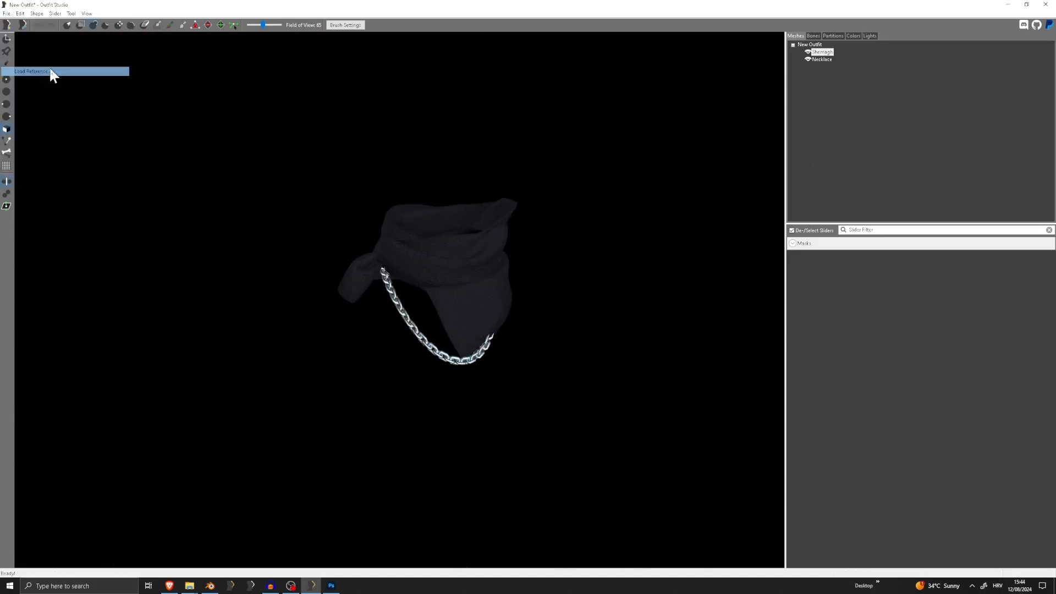
click(561, 260)
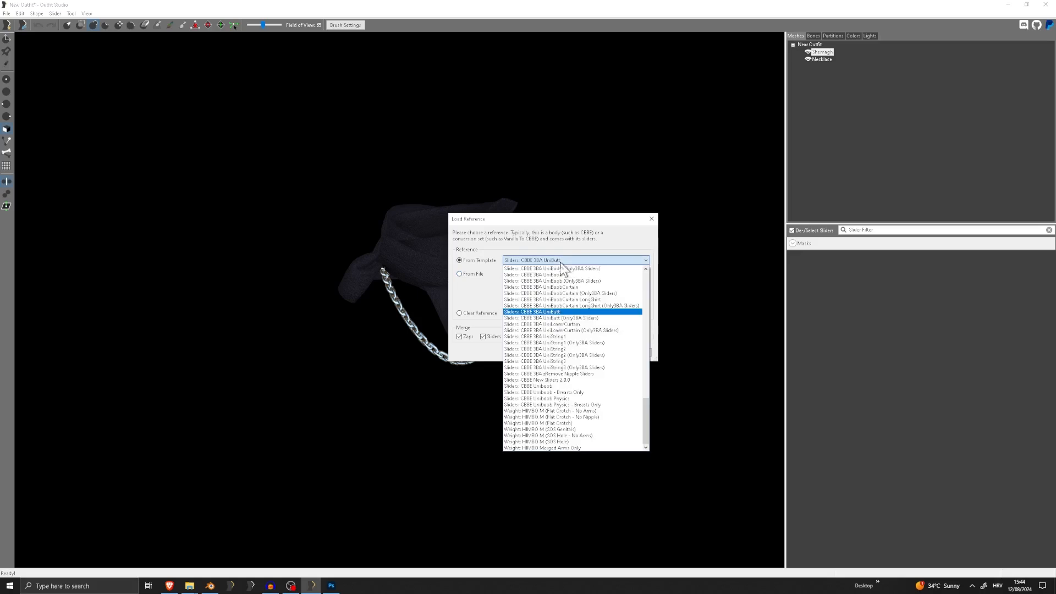
scroll(561, 286, up, 5)
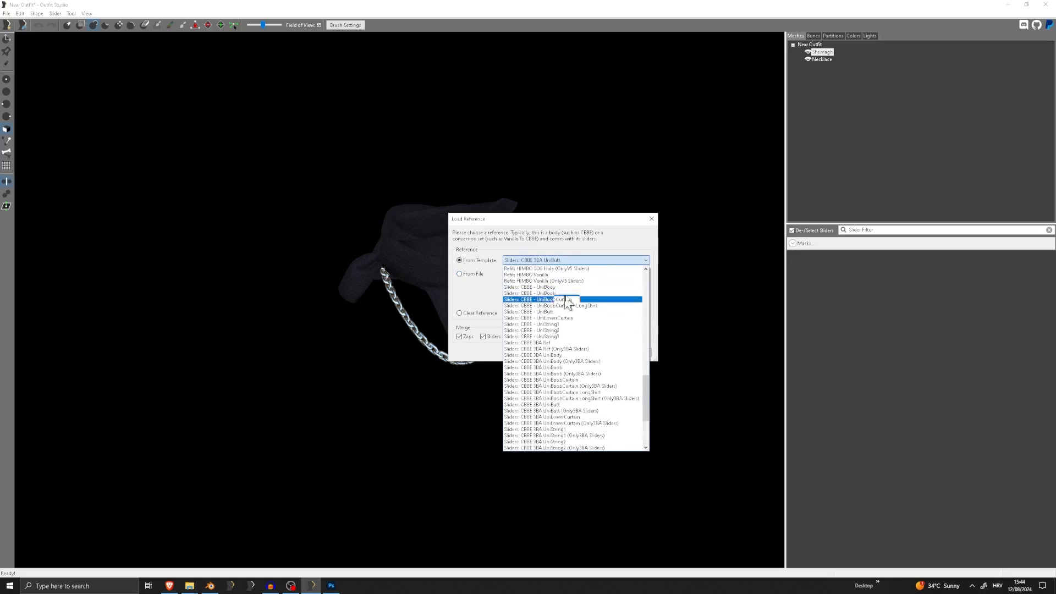
scroll(599, 344, up, 10)
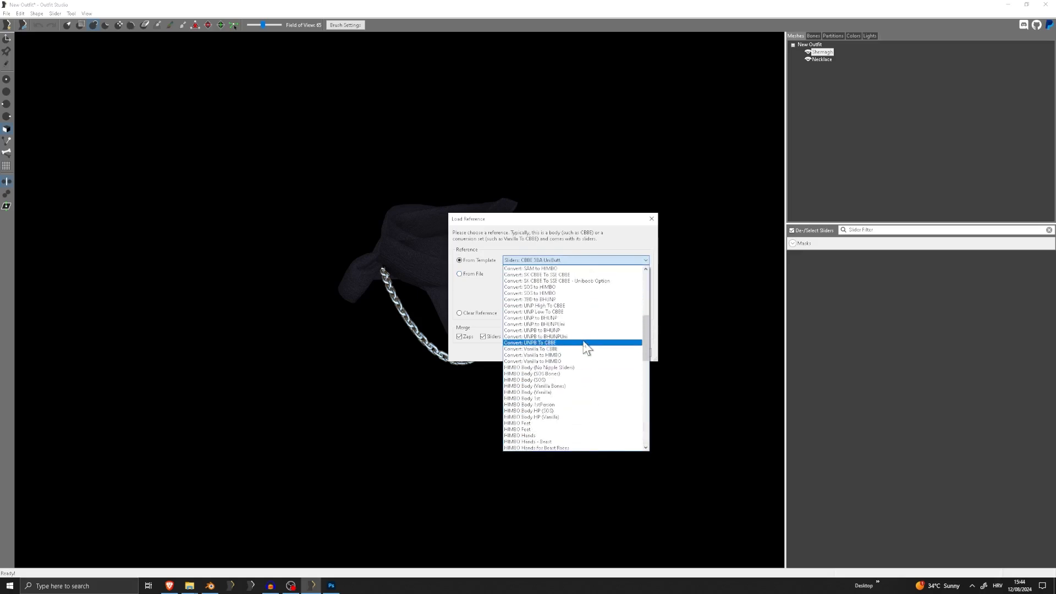
scroll(586, 347, down, 10)
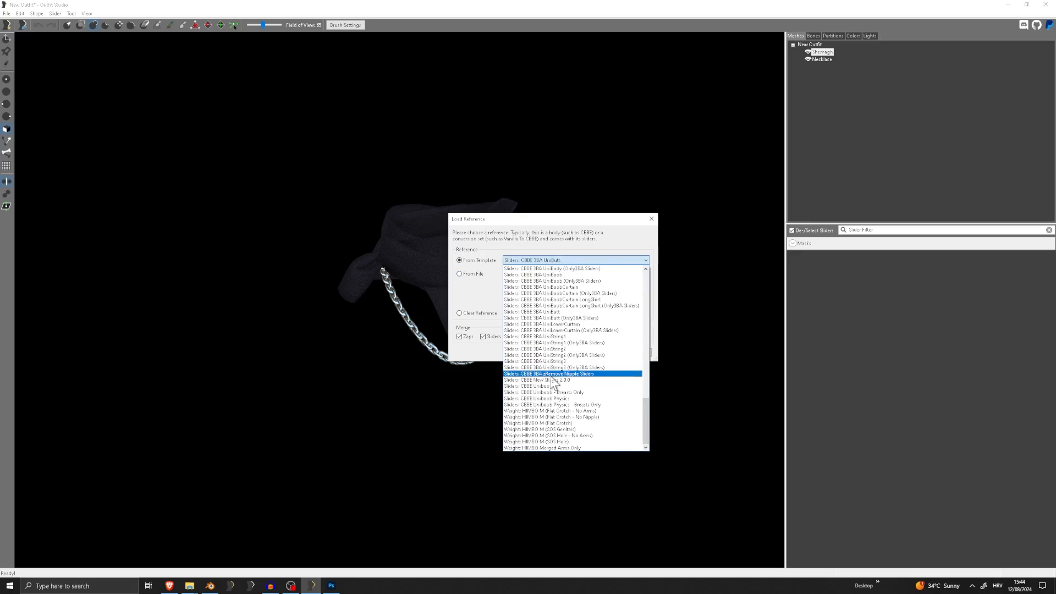
scroll(588, 397, up, 4)
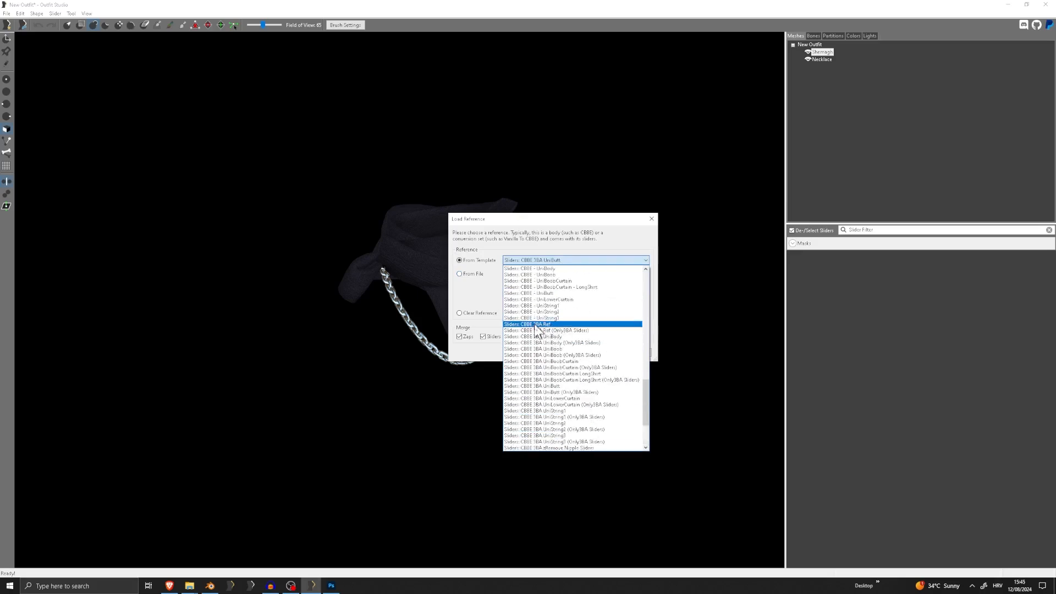
click(535, 325)
click(600, 352)
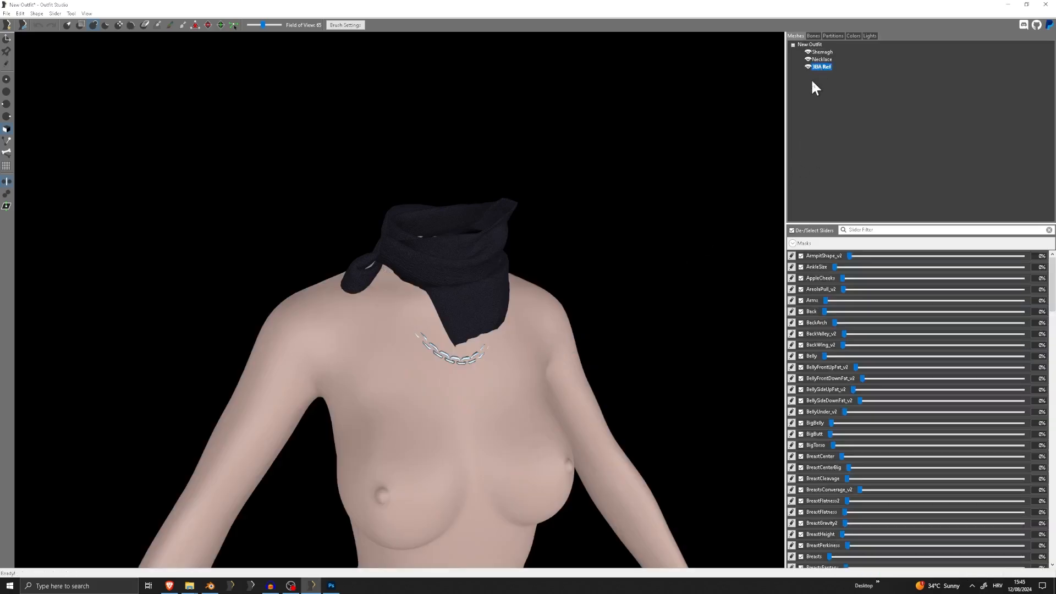
key(Delete)
Reload the reference from the Sliders: CBBE 3BA Ref template and delete the reloaded 3BA Ref body shape
click(8, 13)
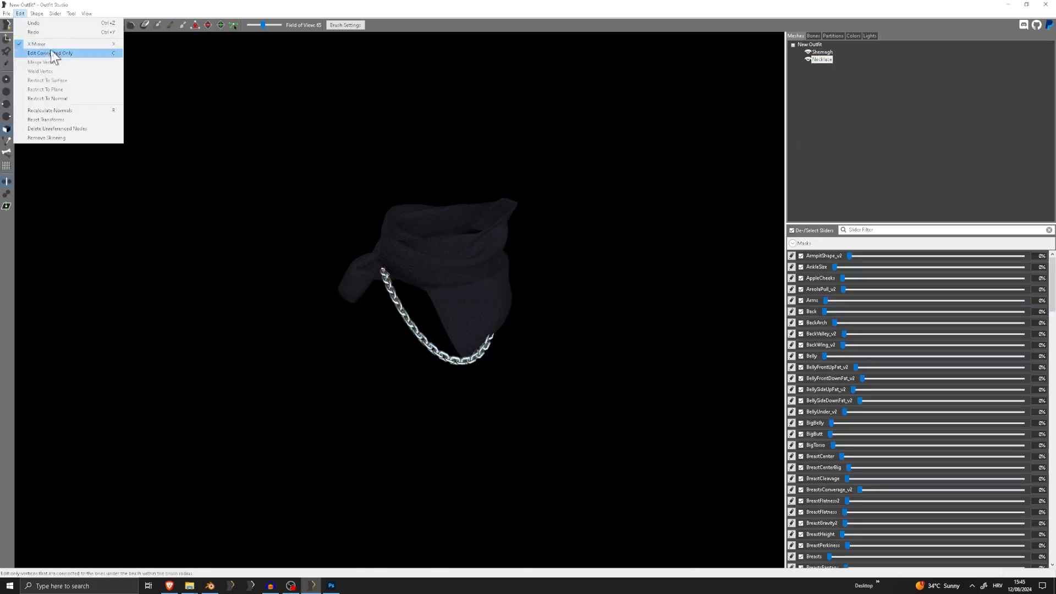
click(44, 71)
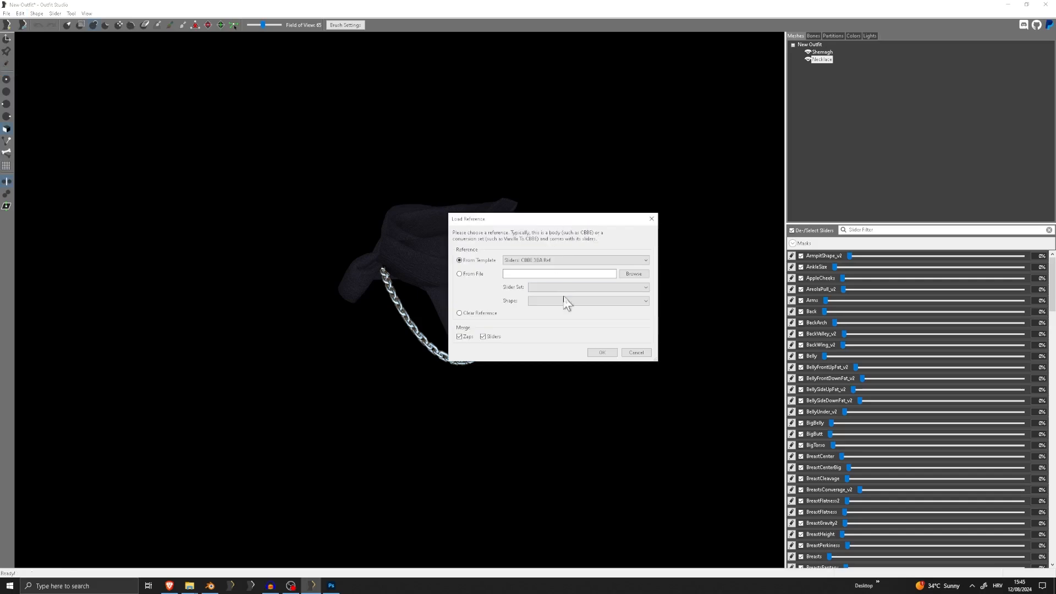
click(578, 260)
scroll(580, 330, up, 2)
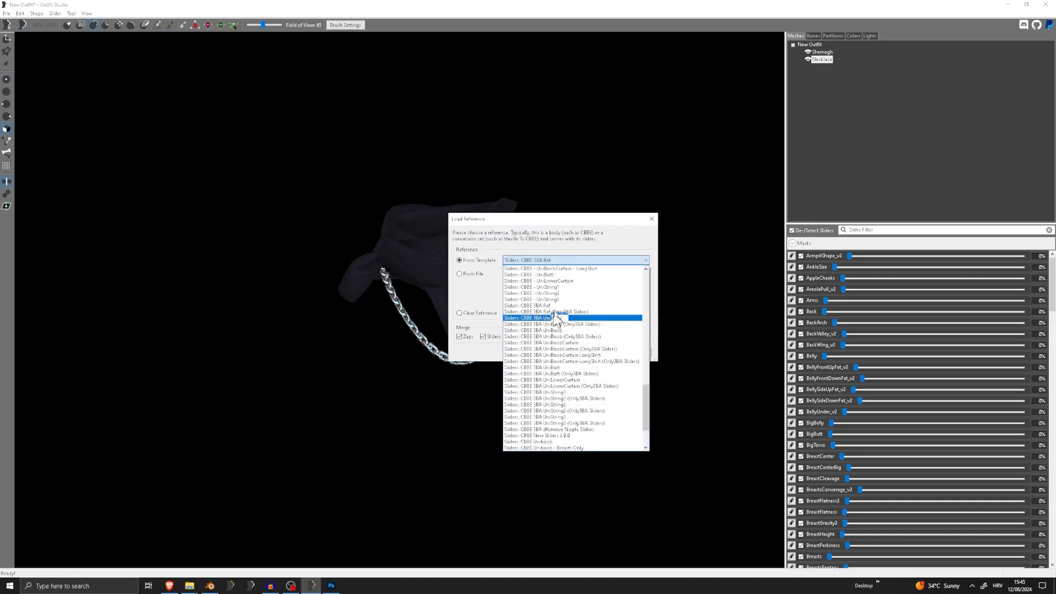
click(556, 306)
click(547, 260)
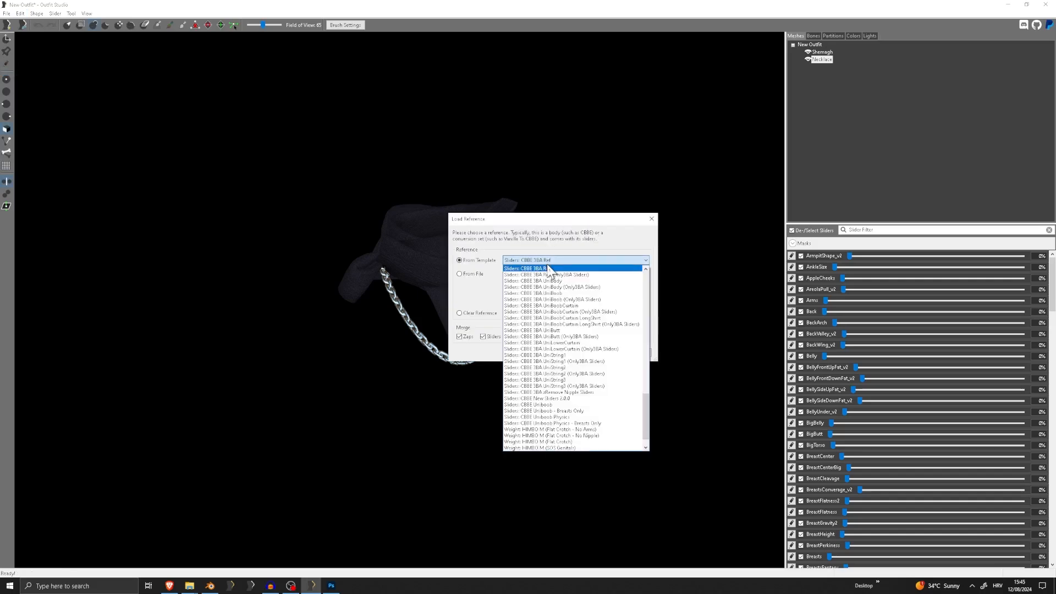
scroll(559, 330, up, 5)
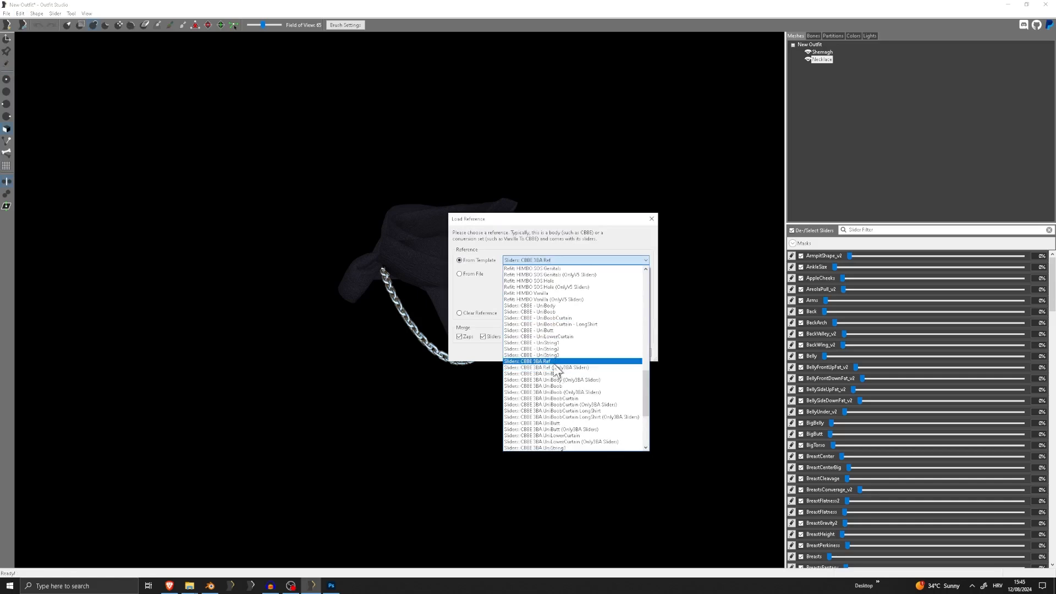
scroll(554, 367, down, 6)
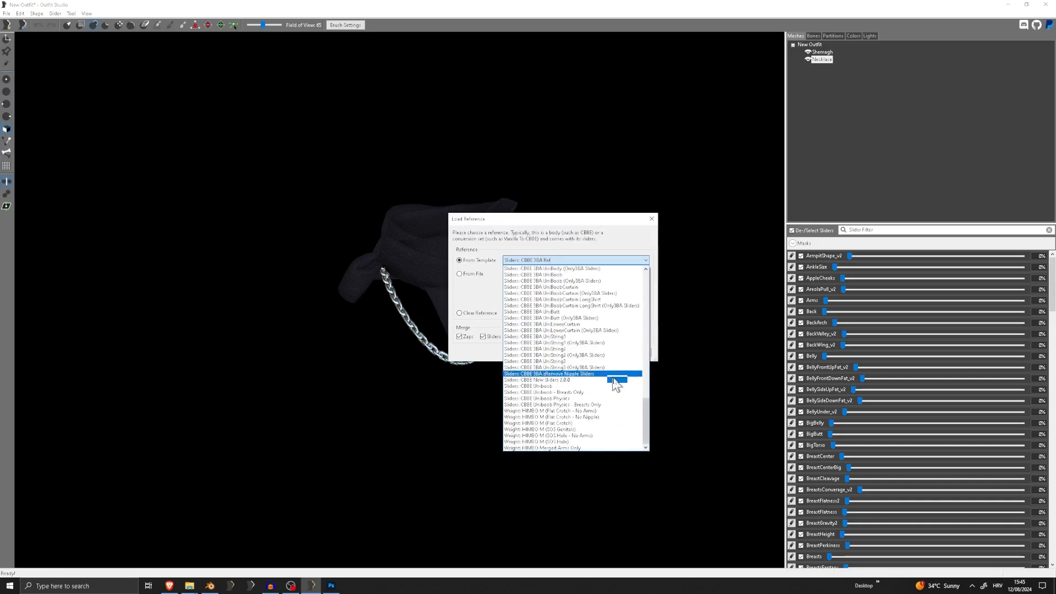
scroll(594, 380, up, 3)
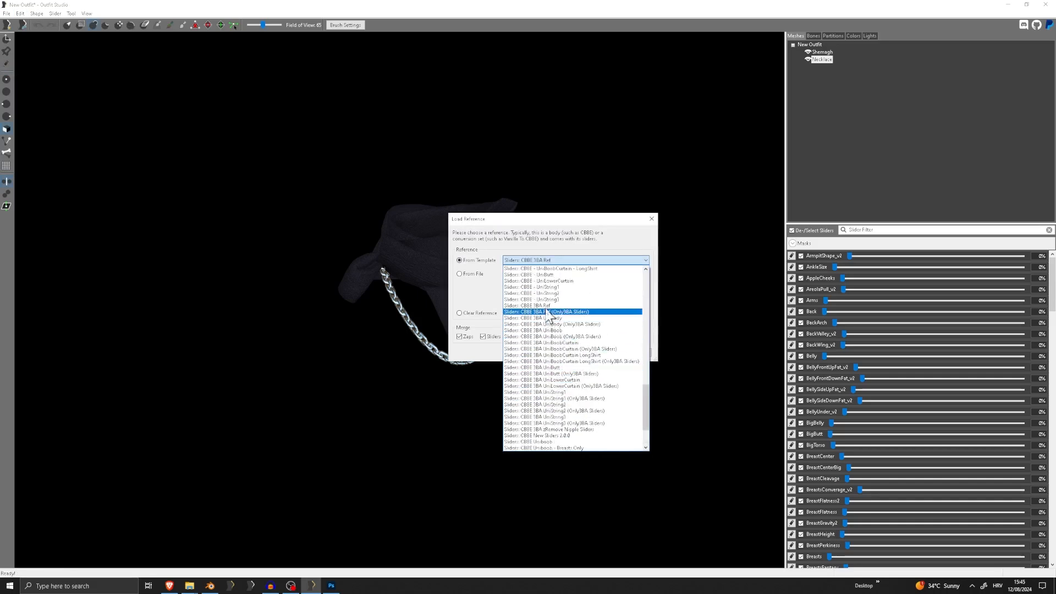
click(549, 306)
click(602, 352)
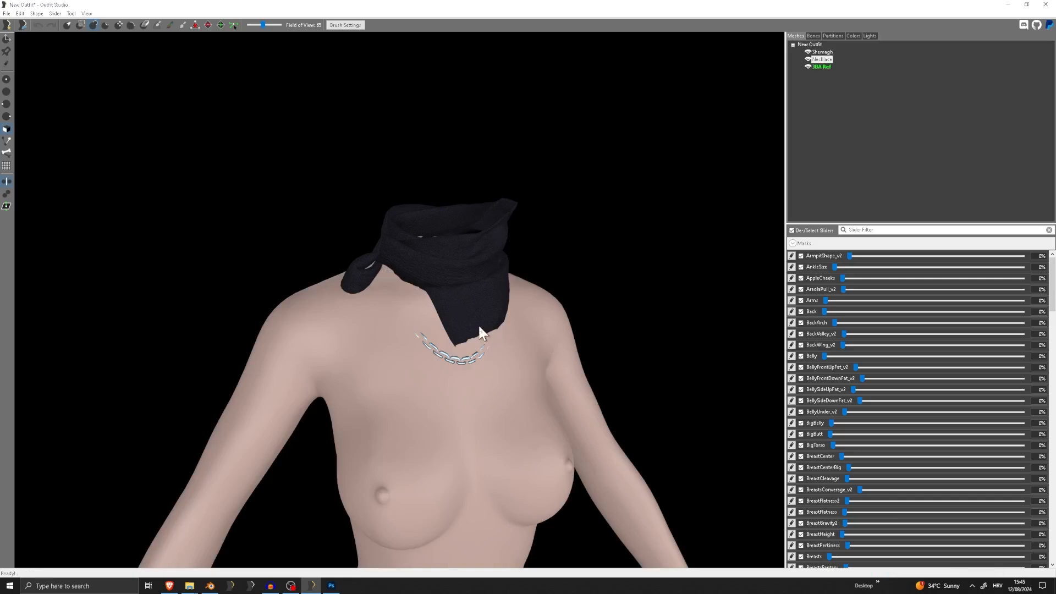
right_drag(478, 330, 765, 188)
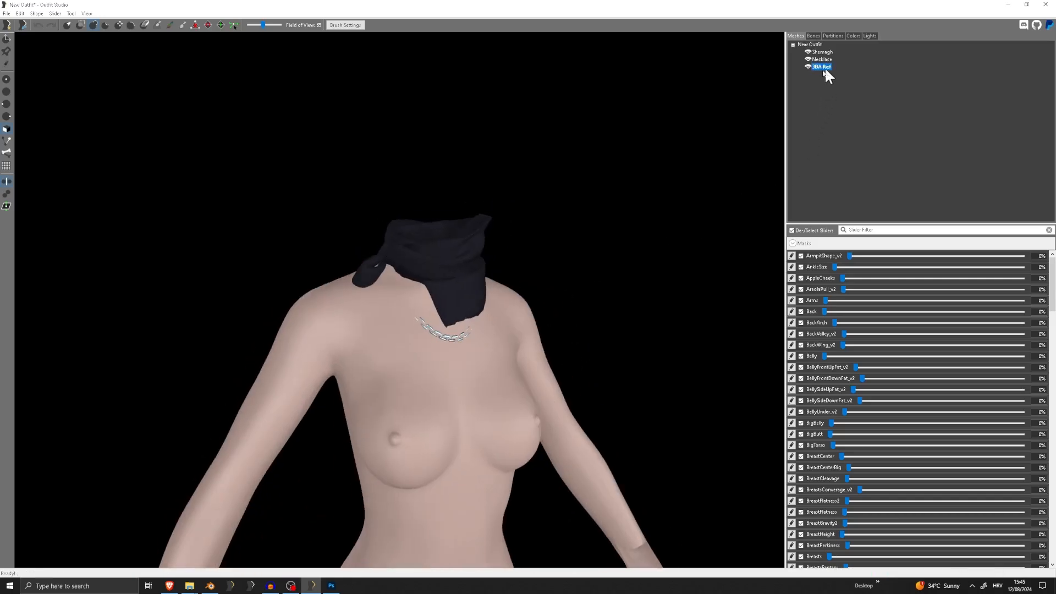
key(Delete)
Open the reference loading options and look through the CBBE slider templates for a body reference
click(6, 14)
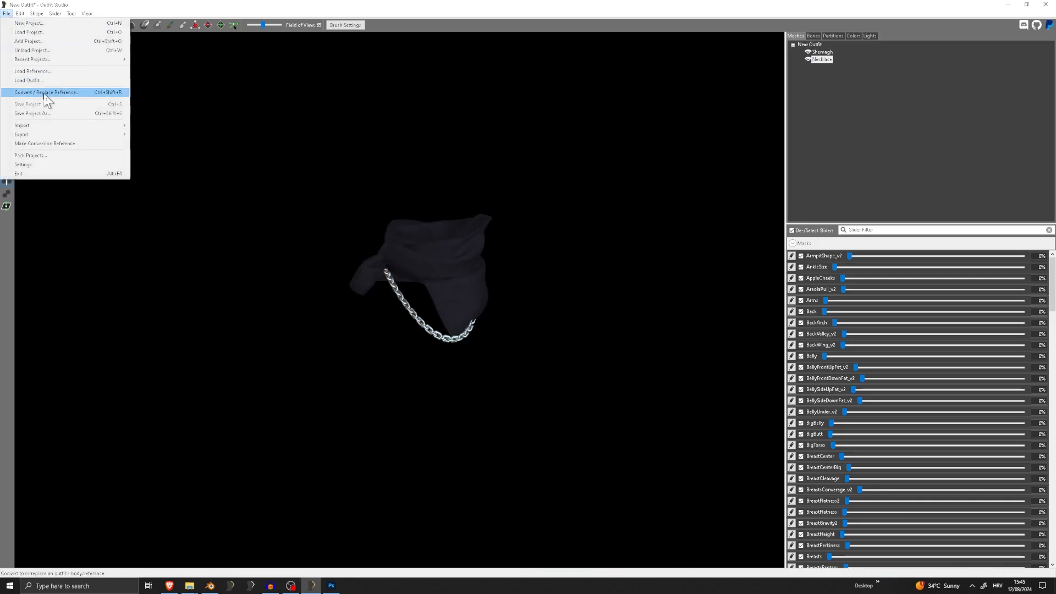
click(42, 71)
click(574, 260)
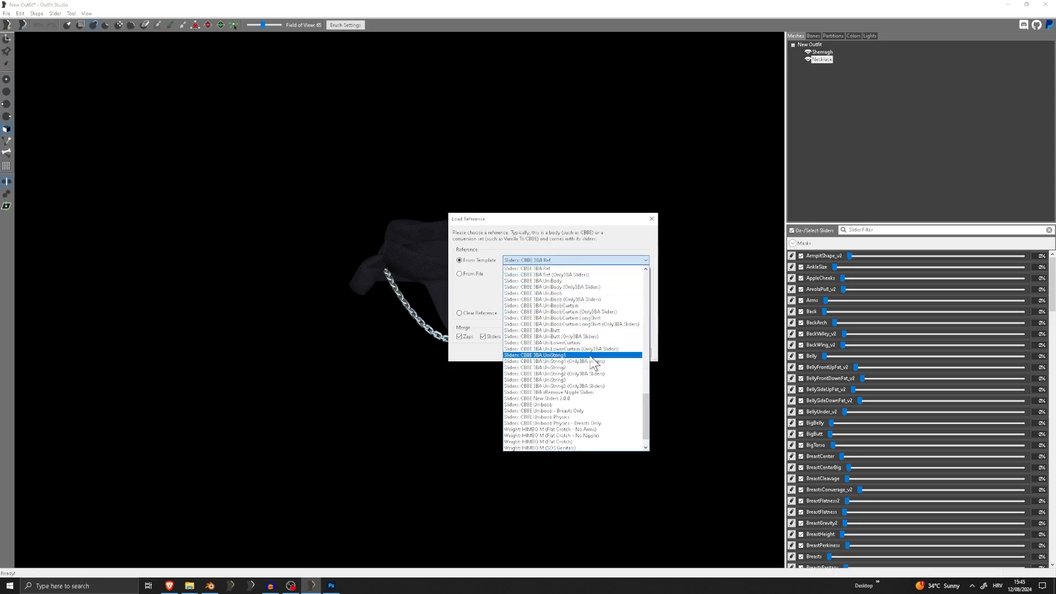
scroll(572, 374, down, 1)
scroll(571, 378, up, 7)
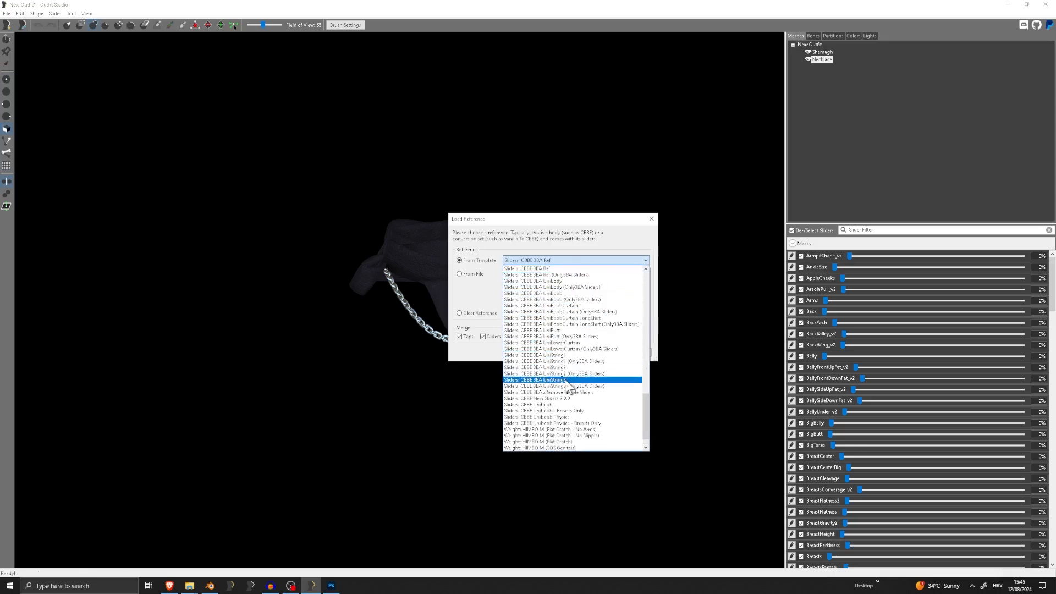
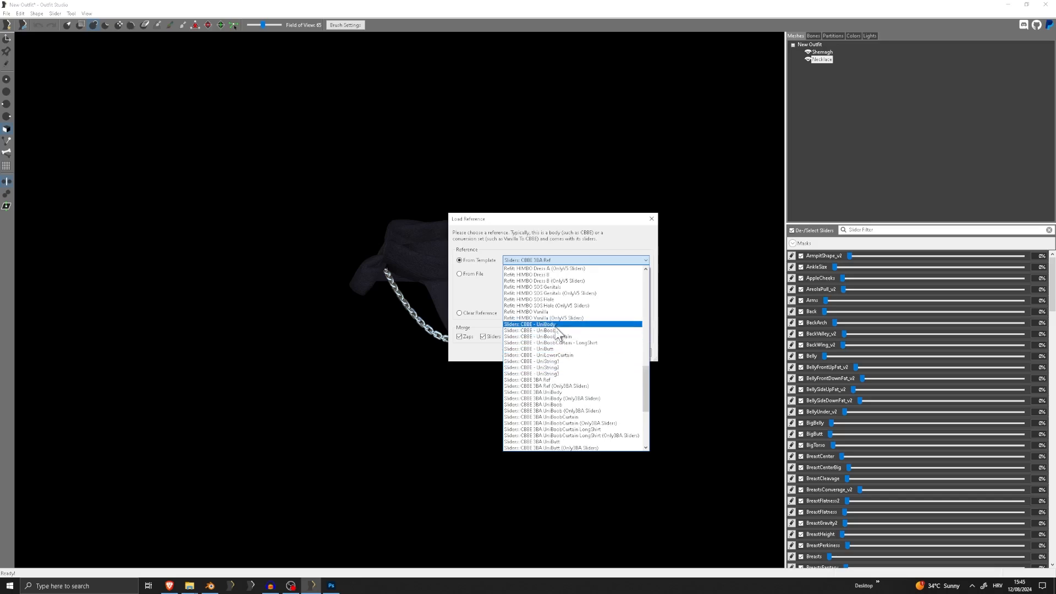
Load the "CBBE 3BA Body" template as the reference body
scroll(557, 328, up, 9)
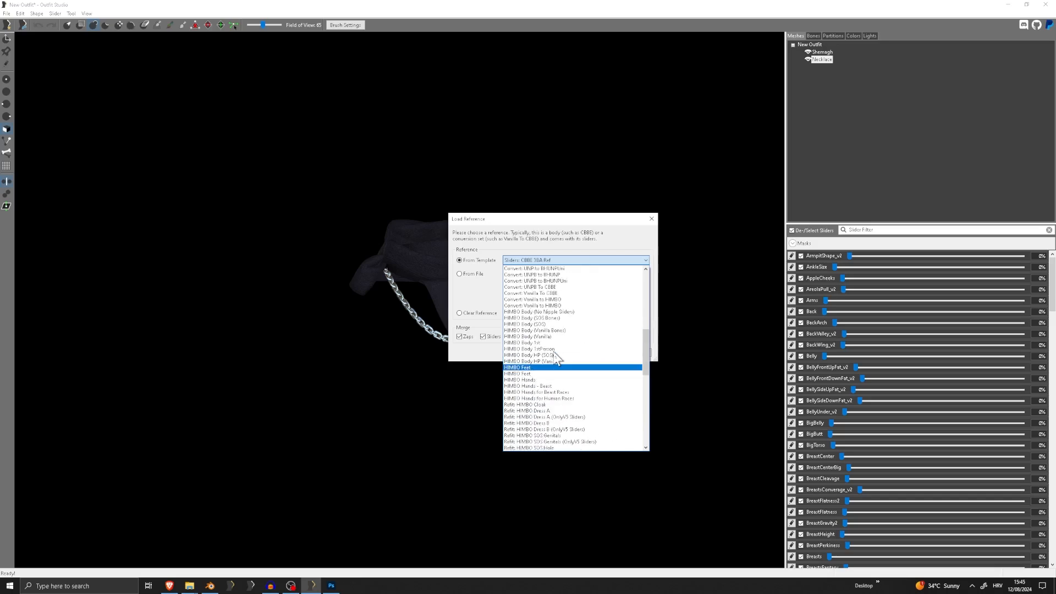
scroll(556, 355, up, 10)
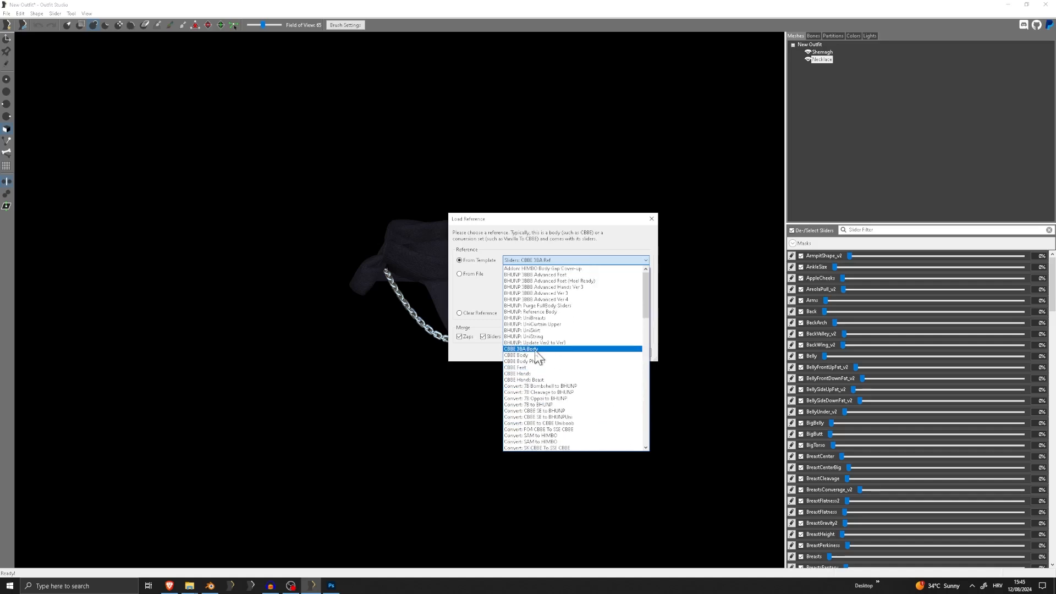
click(528, 348)
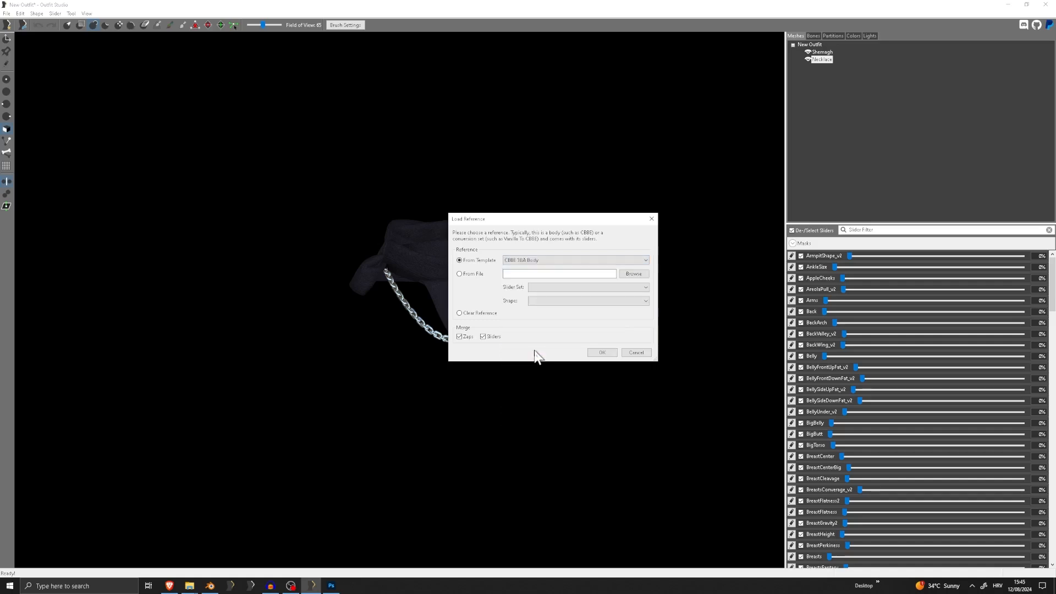
click(600, 353)
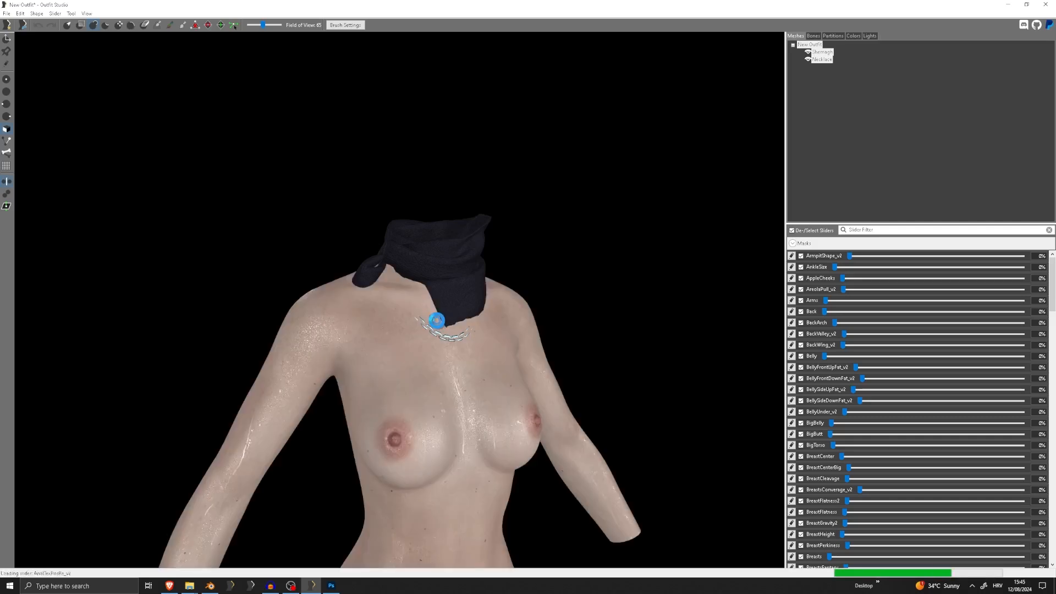
Hide the Necklace and Shemagh meshes and examine the reference body's neck and shoulders
scroll(451, 324, up, 5)
right_drag(451, 325, 533, 291)
click(807, 59)
click(808, 52)
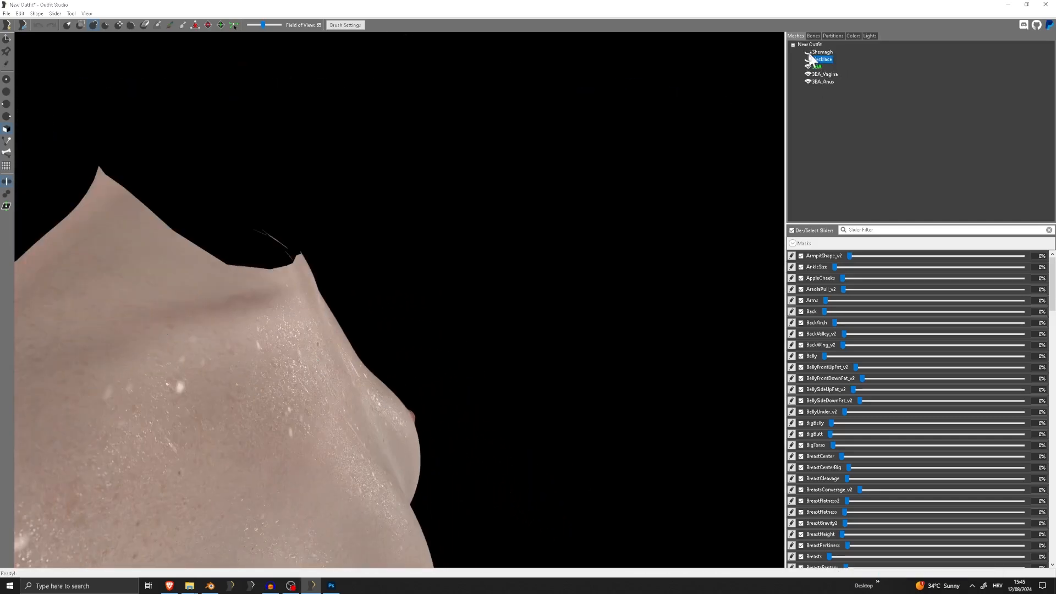
right_drag(286, 236, 222, 168)
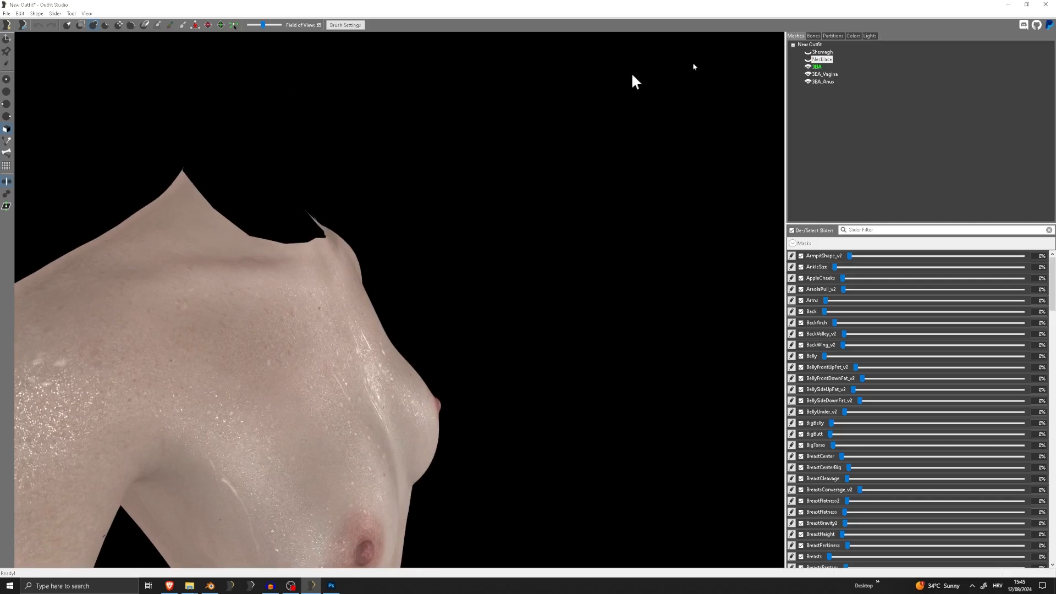
scroll(773, 146, down, 6)
right_drag(495, 196, 422, 205)
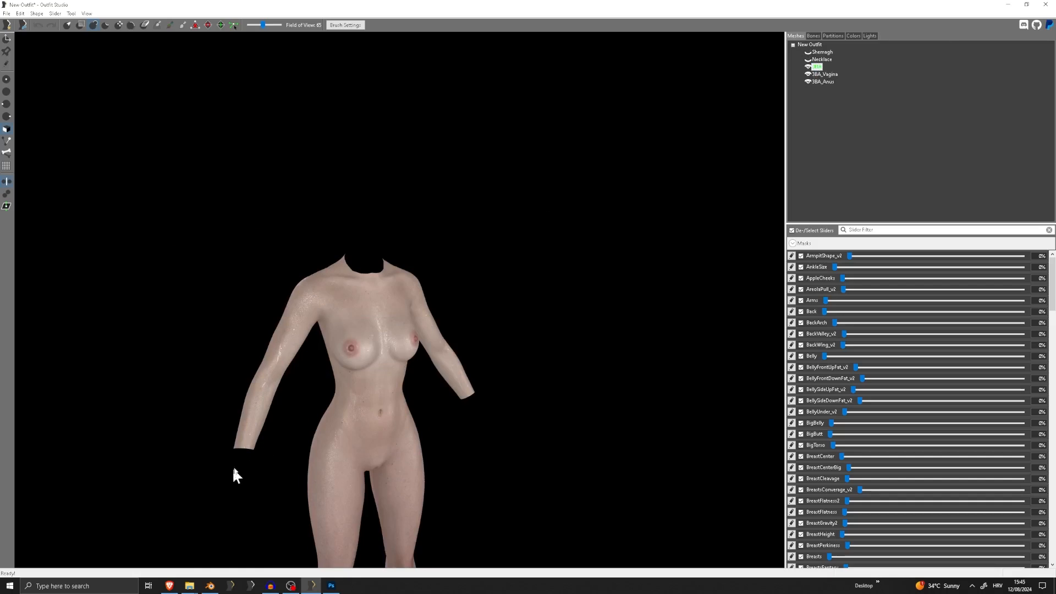
Show the Necklace and Shemagh meshes again and examine how they sit on the reference body
click(823, 59)
click(808, 59)
click(807, 52)
scroll(341, 244, up, 5)
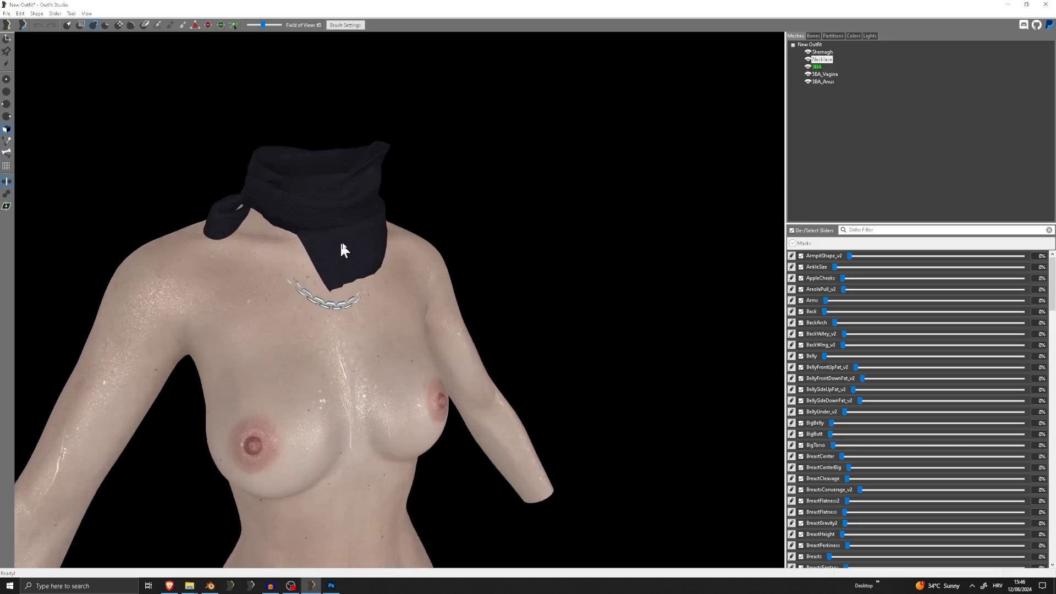
right_drag(341, 244, 417, 245)
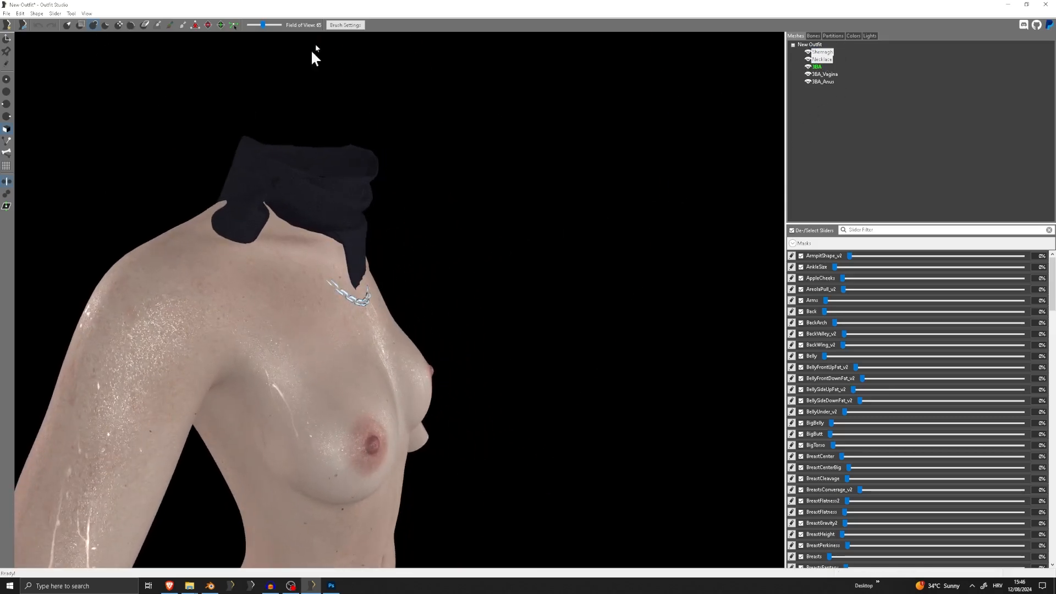
Reduce the brush size and sculpt the Necklace so its chain lies above the chest, undoing unwanted strokes
click(346, 26)
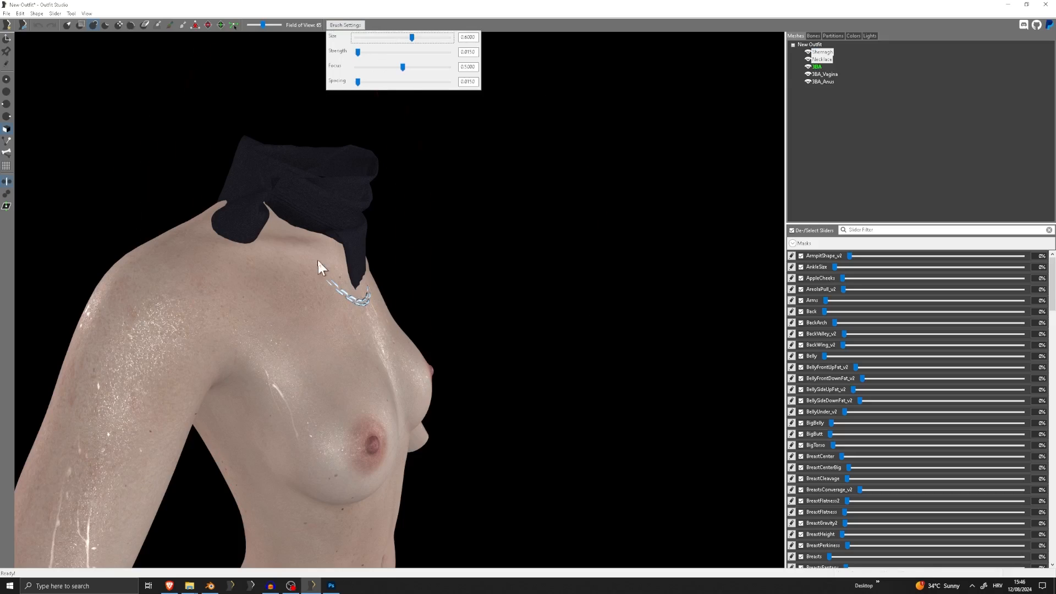
right_drag(434, 236, 360, 245)
mouse_move(361, 274)
mouse_down()
mouse_move(352, 286)
mouse_move(373, 267)
mouse_up()
key(ctrl+z)
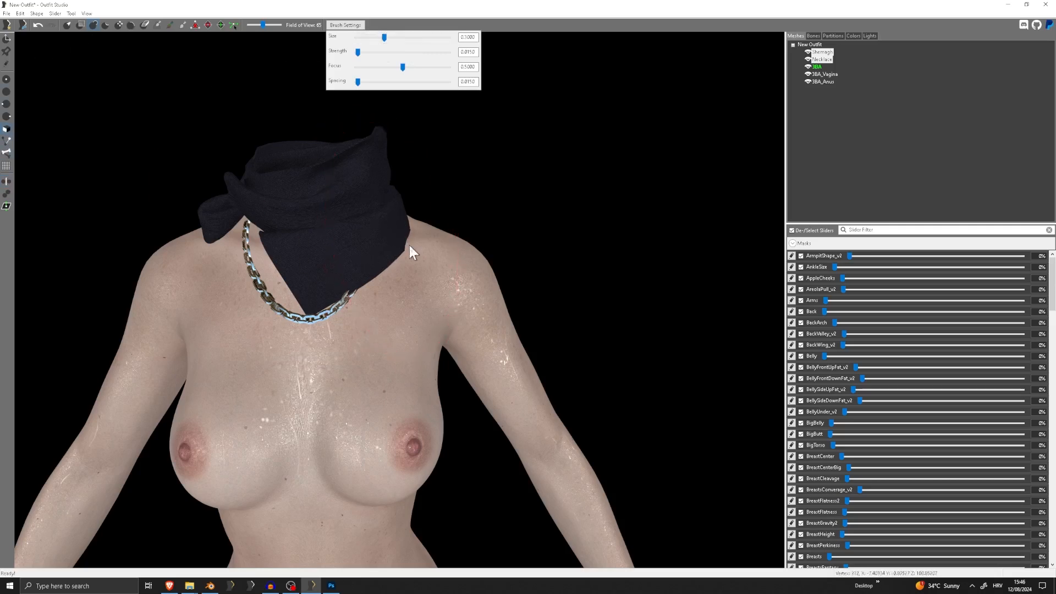
right_drag(410, 231, 235, 229)
drag(234, 228, 223, 217)
key(ctrl+z)
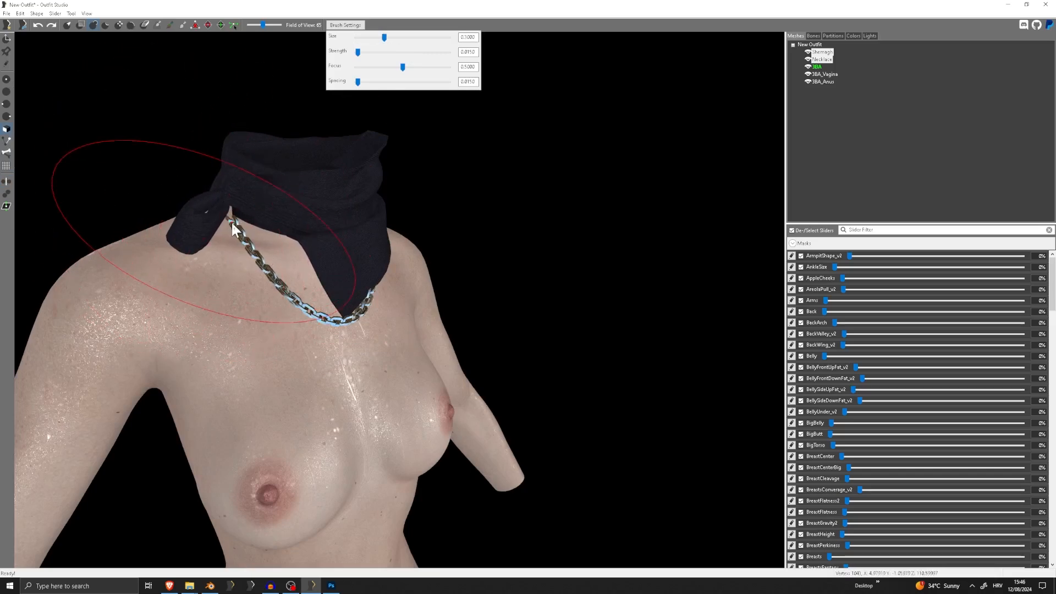
drag(232, 223, 231, 222)
mouse_move(231, 222)
right_down()
mouse_move(218, 214)
mouse_move(430, 209)
mouse_move(277, 203)
right_up()
Undo the unwanted stroke and sculpt the Shemagh's rear lower edge outward over the shoulder and upper back
click(119, 25)
scroll(277, 202, up, 5)
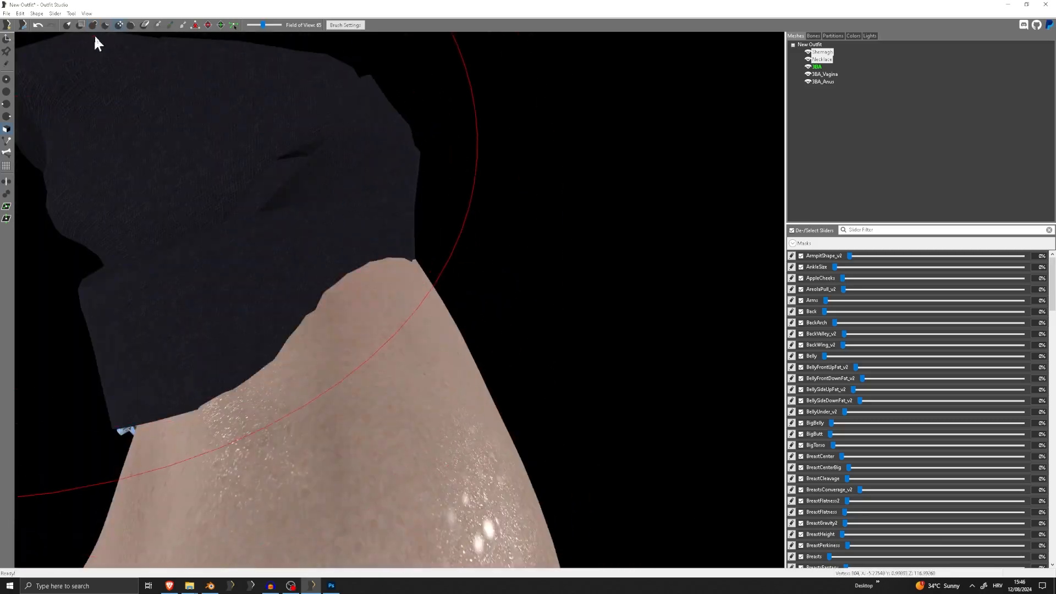
key(ctrl+z)
scroll(324, 242, down, 5)
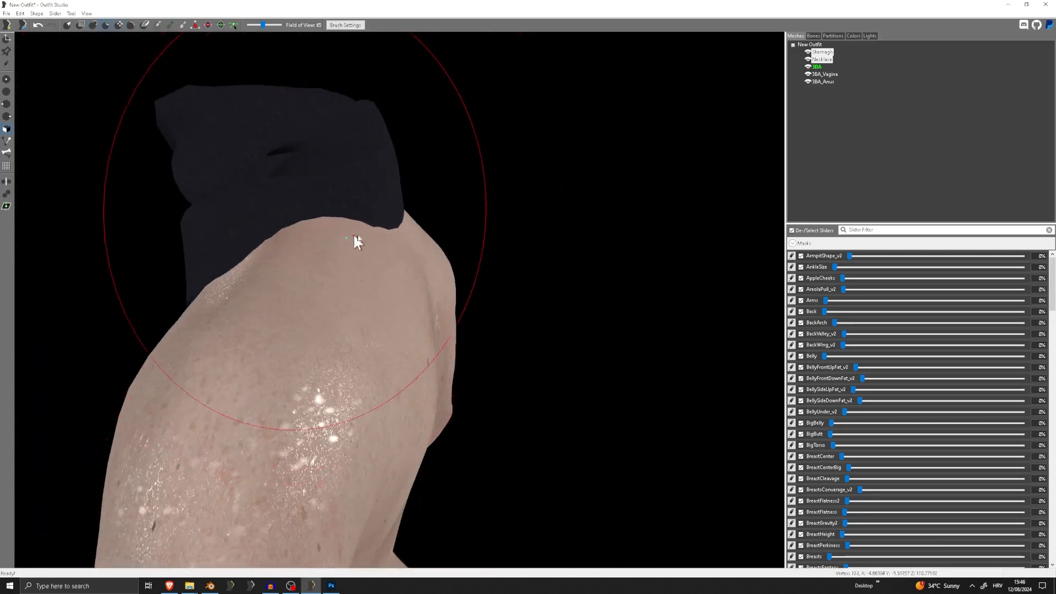
right_drag(414, 239, 348, 236)
scroll(348, 236, up, 3)
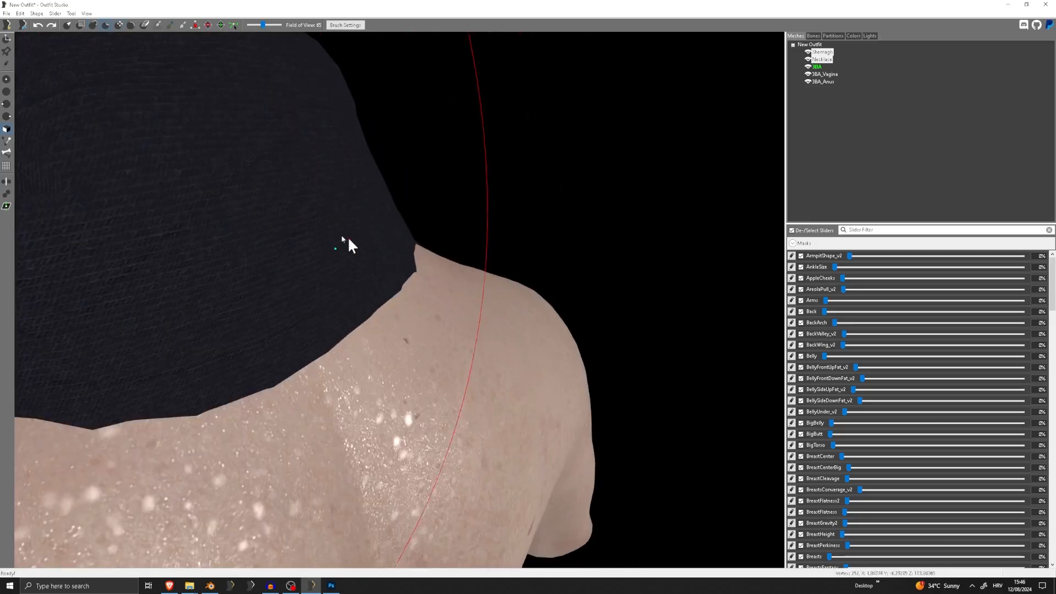
click(90, 25)
mouse_move(262, 223)
mouse_down()
mouse_move(377, 289)
mouse_move(412, 298)
mouse_move(420, 286)
mouse_up()
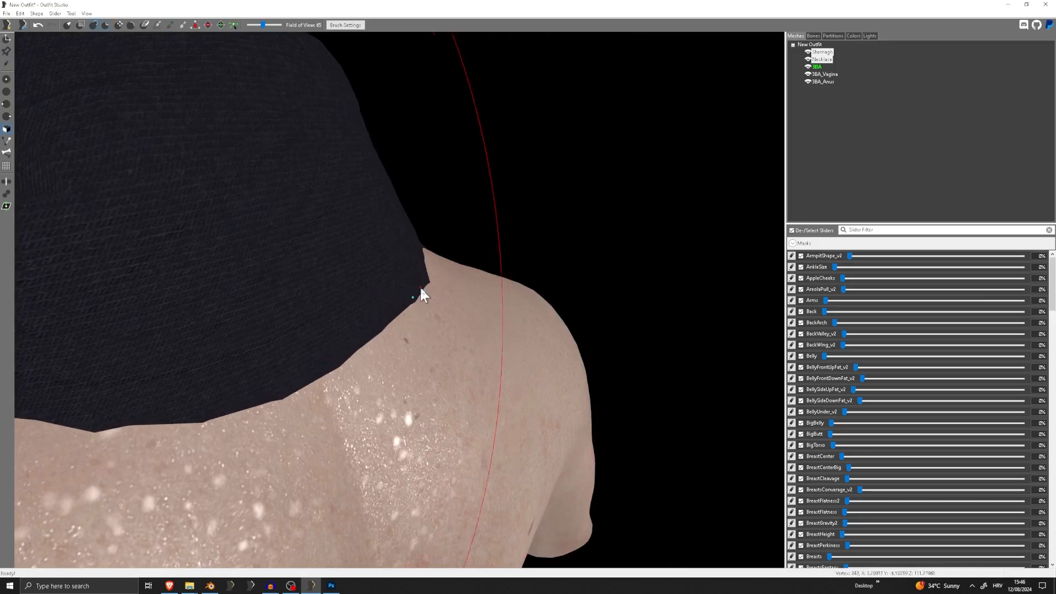
right_drag(420, 286, 373, 277)
Adjust to a smaller brush size and refine the Shemagh's lower edge against the upper back
click(343, 25)
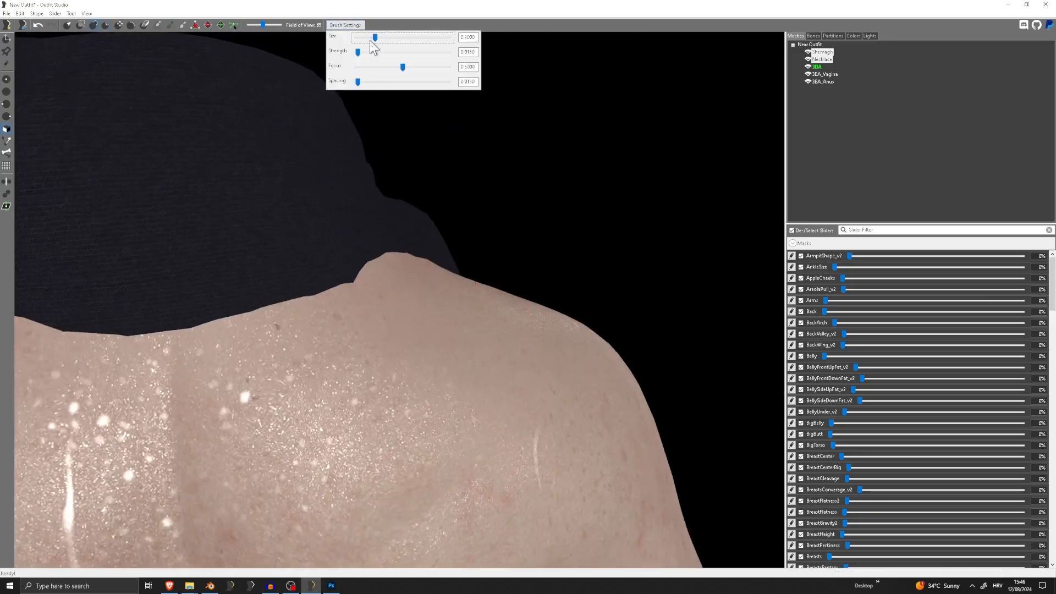
drag(384, 301, 407, 270)
right_drag(407, 270, 447, 276)
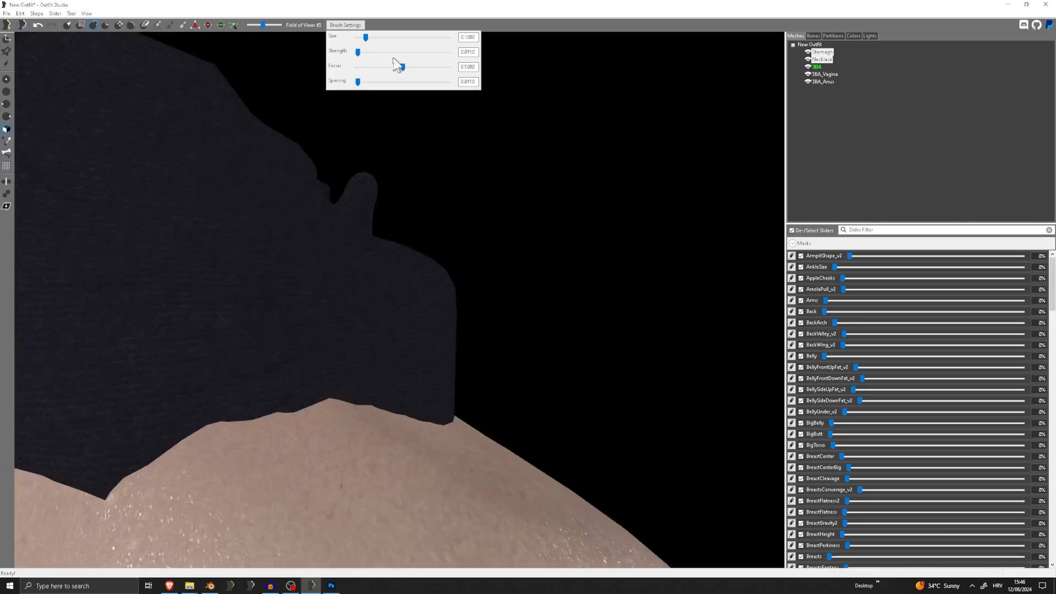
scroll(381, 342, down, 5)
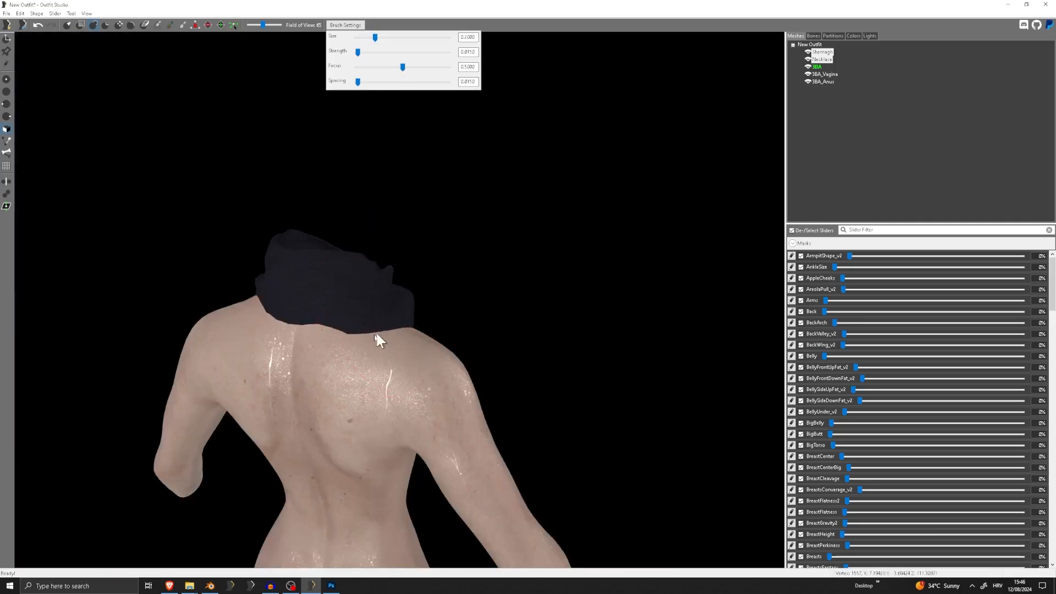
Examine the fit of the Shemagh and Necklace on the body from the back, front and side for clipping
right_drag(278, 339, 358, 324)
drag(358, 323, 286, 339)
mouse_move(281, 340)
right_down()
mouse_move(374, 334)
mouse_move(408, 270)
mouse_move(366, 294)
mouse_move(471, 264)
mouse_move(318, 292)
mouse_move(344, 300)
right_up()
scroll(345, 278, up, 5)
scroll(365, 283, down, 5)
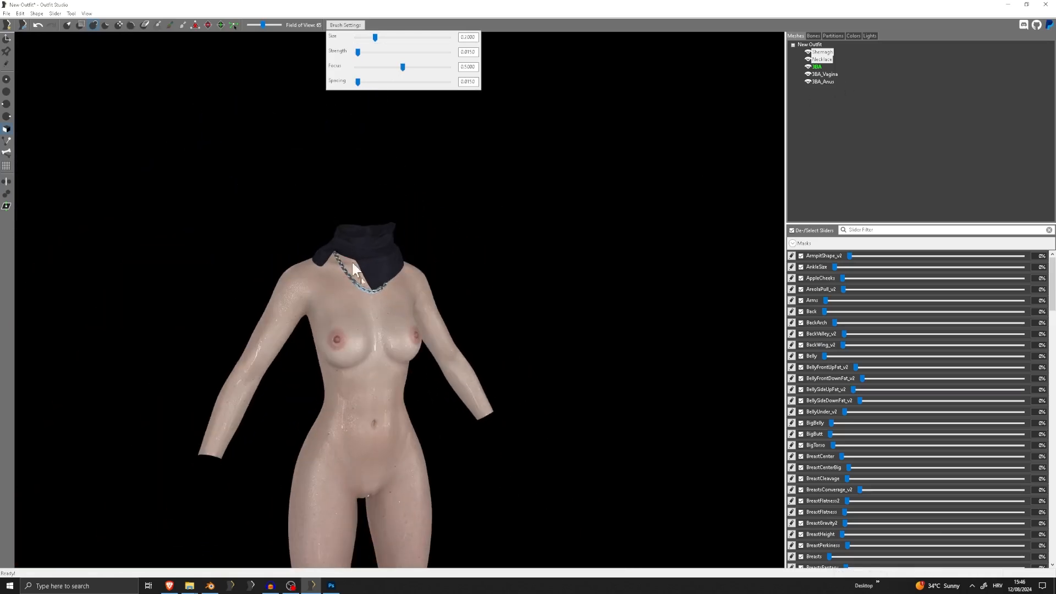
scroll(363, 308, up, 7)
right_drag(355, 322, 572, 300)
scroll(511, 306, down, 6)
right_drag(473, 310, 374, 311)
scroll(407, 316, up, 6)
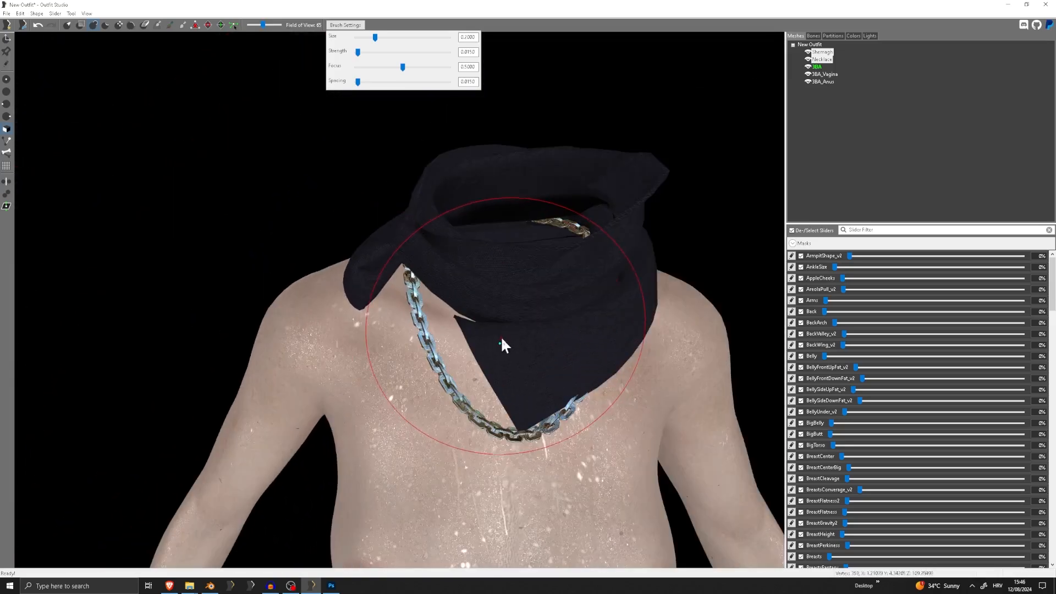
scroll(501, 336, down, 6)
mouse_move(501, 336)
right_down()
mouse_move(572, 328)
mouse_move(497, 319)
mouse_move(629, 321)
mouse_move(304, 335)
mouse_move(600, 326)
right_up()
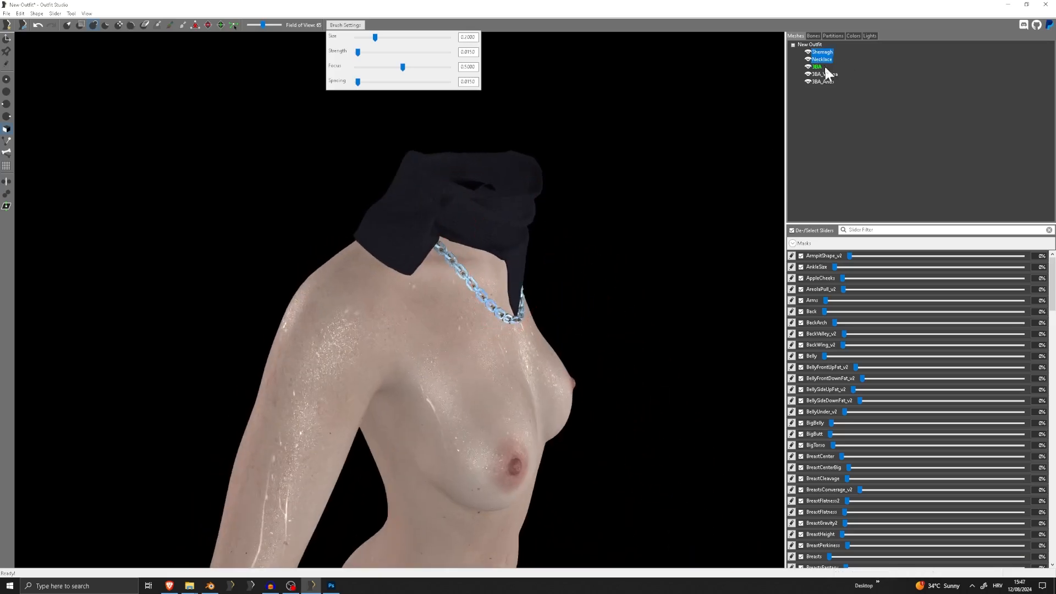
Delete the three 3BA reference body meshes, keeping only the Shemagh and Necklace
key(Delete)
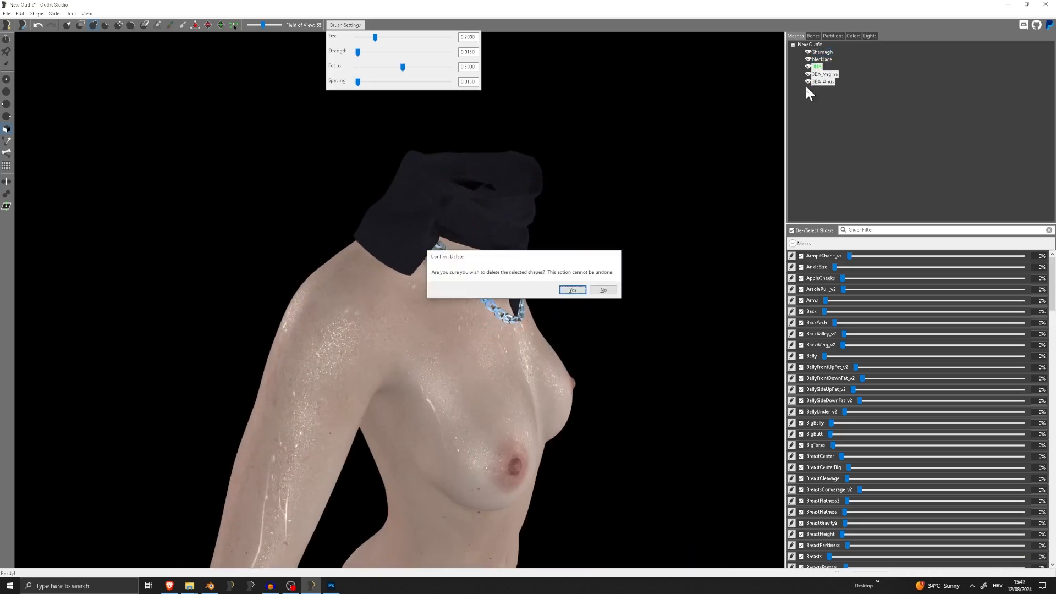
key(Return)
Load the "Sliders: CBBE 3BA Ref" template as the reference, check the outfit on it, and delete the 3BA Ref mesh
click(7, 13)
click(46, 72)
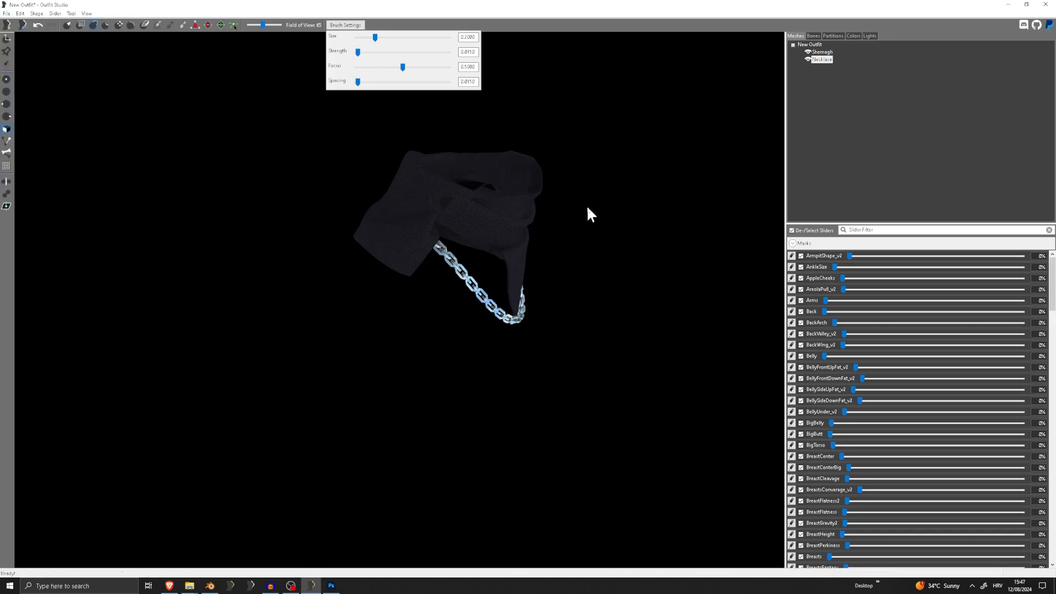
click(542, 260)
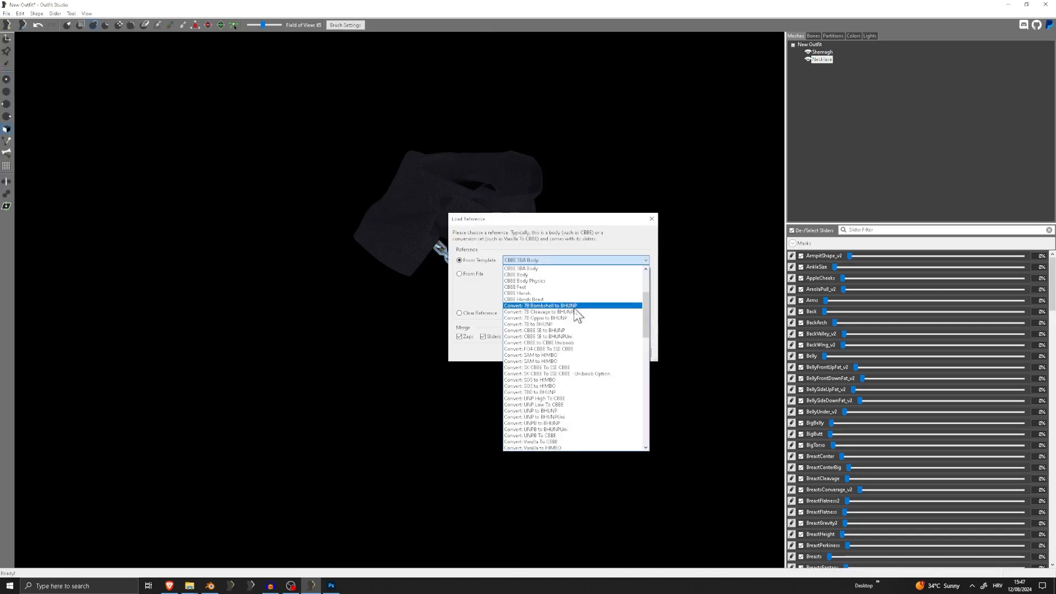
scroll(578, 312, down, 7)
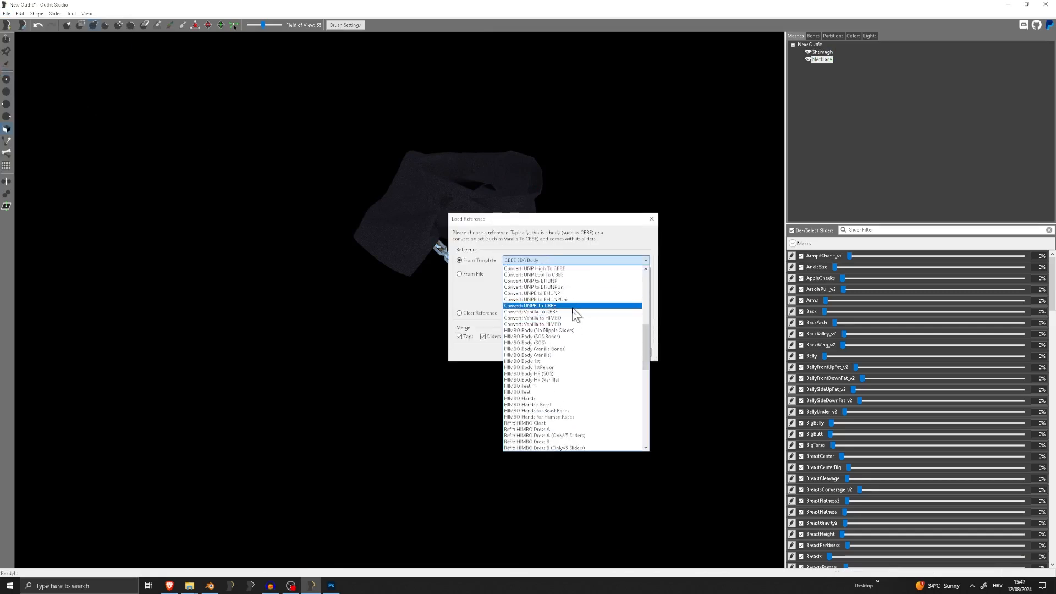
scroll(572, 312, down, 10)
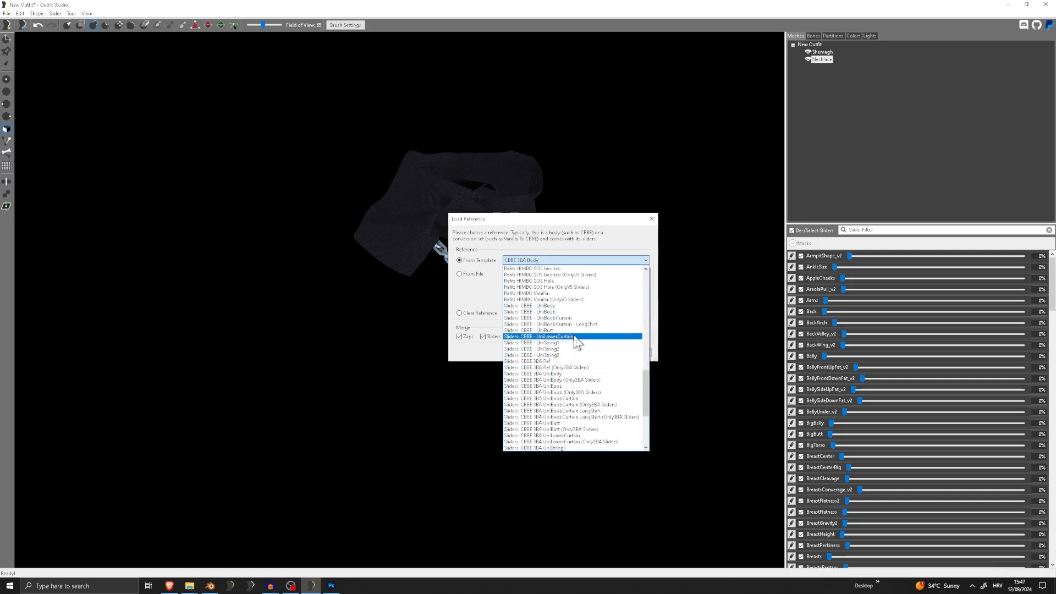
scroll(576, 341, down, 3)
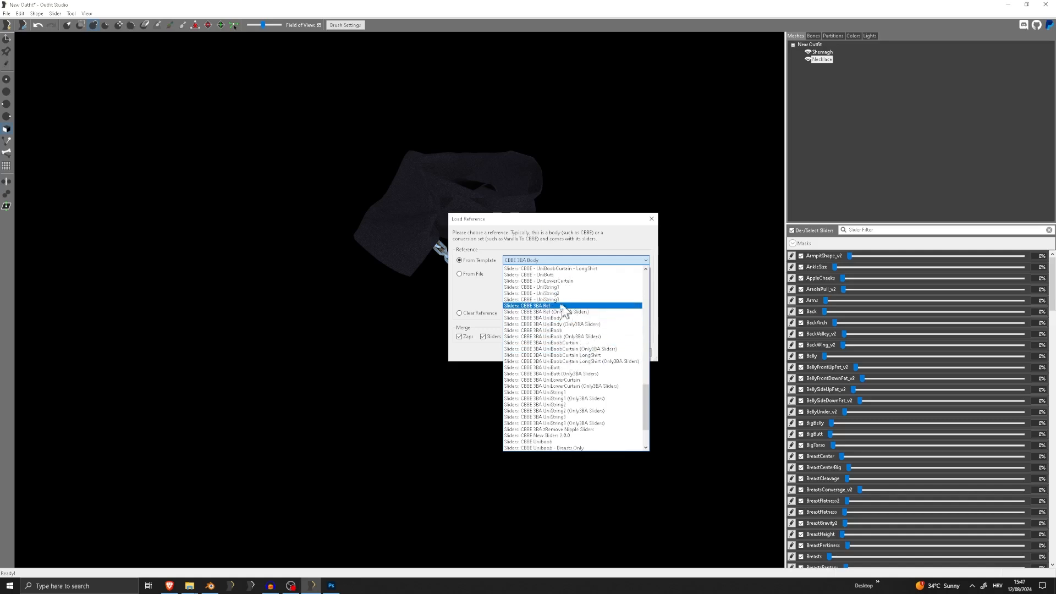
scroll(578, 324, down, 2)
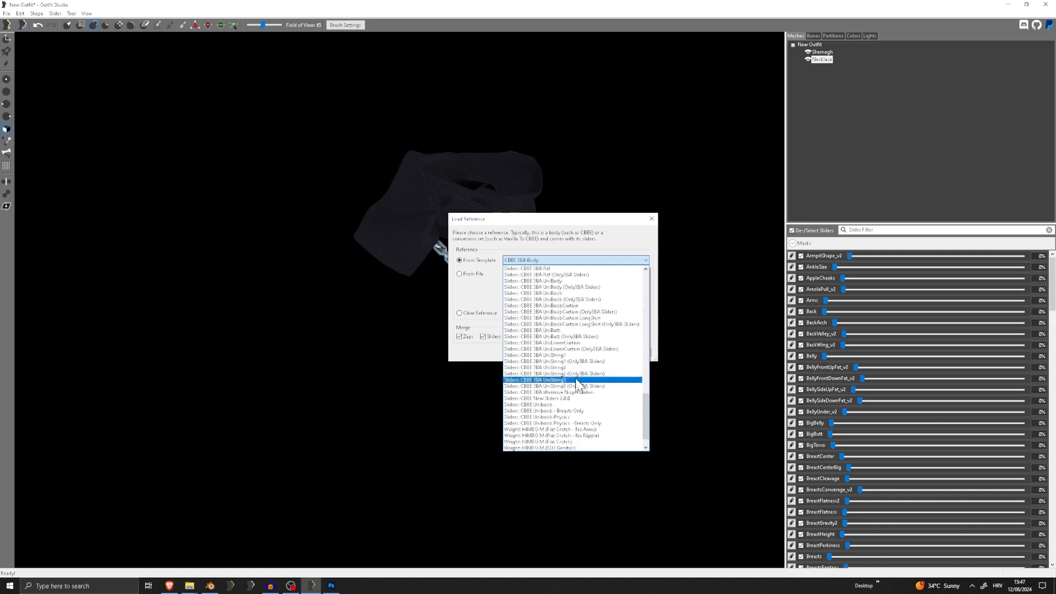
scroll(579, 398, down, 1)
scroll(582, 407, up, 5)
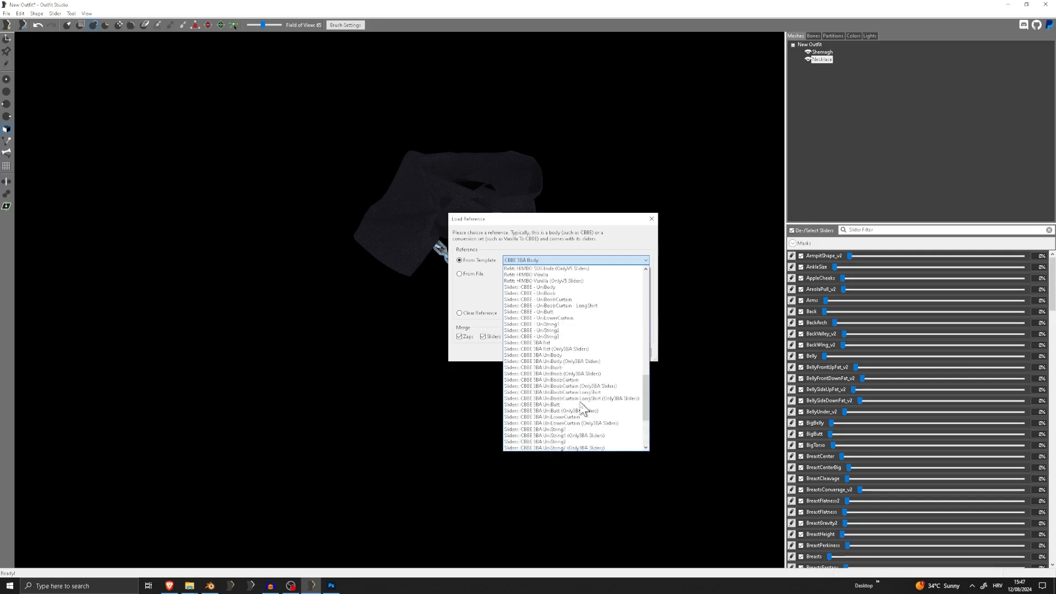
scroll(582, 407, up, 4)
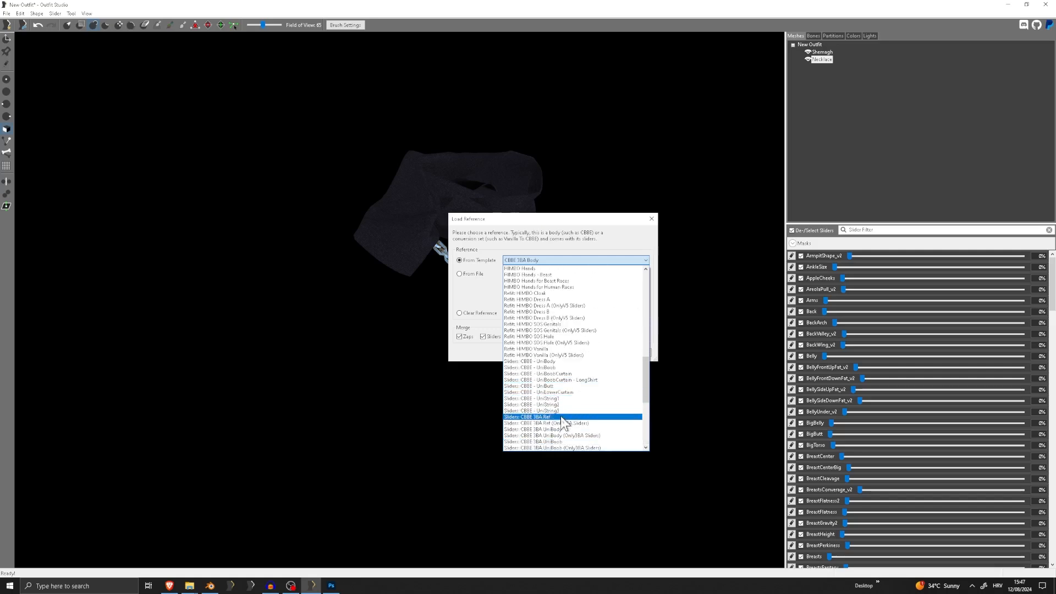
click(564, 418)
click(604, 353)
scroll(577, 308, up, 2)
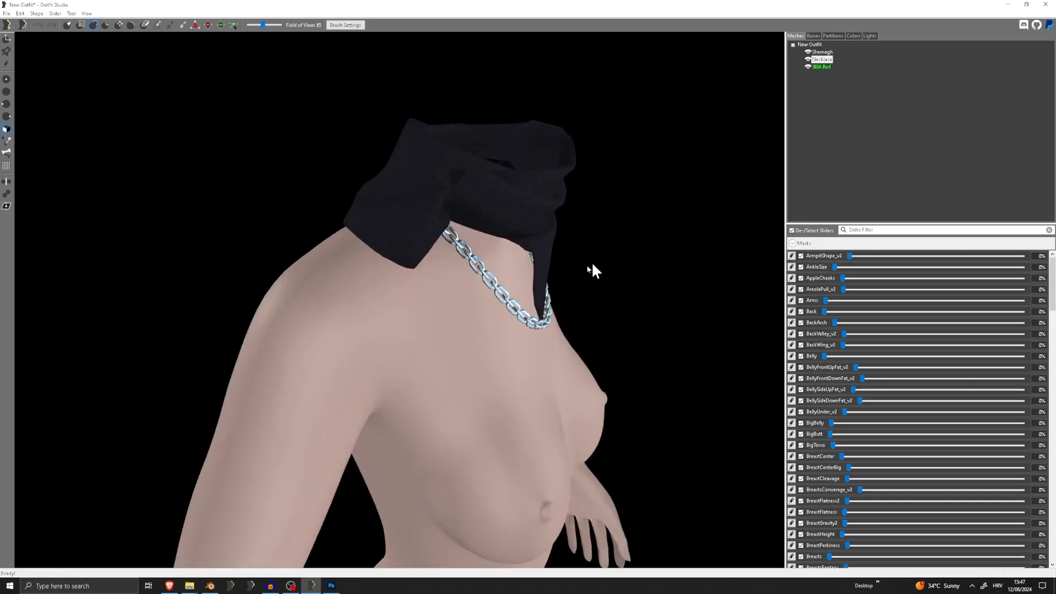
right_drag(590, 265, 538, 264)
key(Delete)
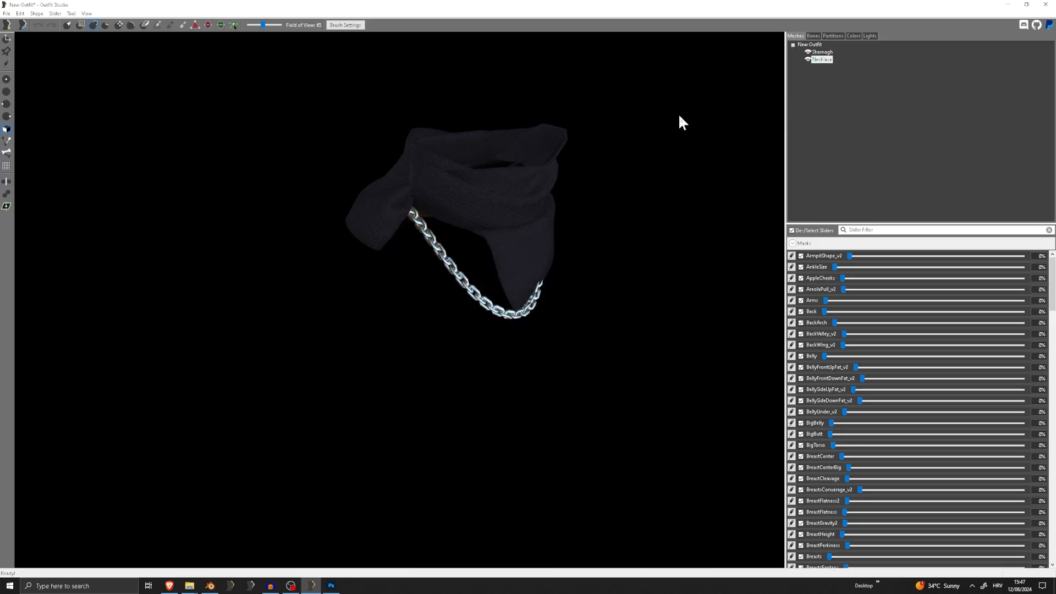
Load Hood.nif from the Tutorial meshes folder as the reference
click(6, 13)
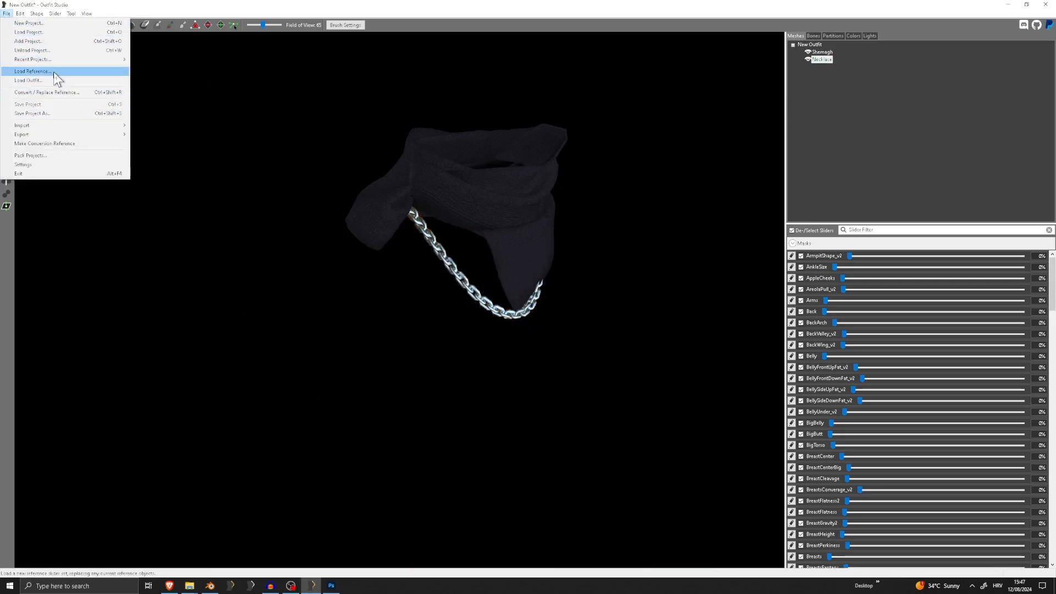
click(54, 71)
click(633, 274)
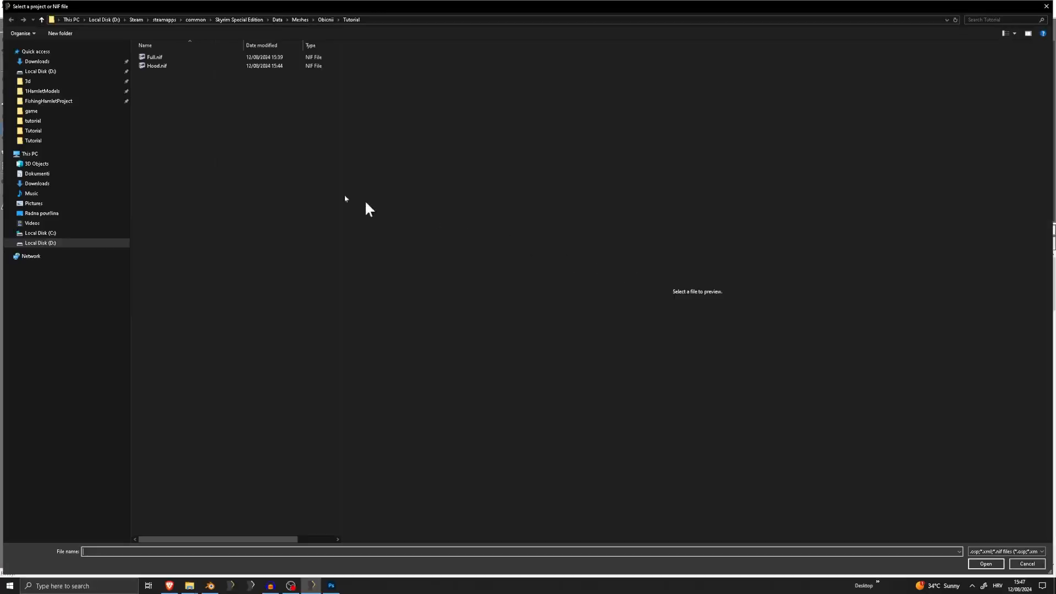
double_click(170, 65)
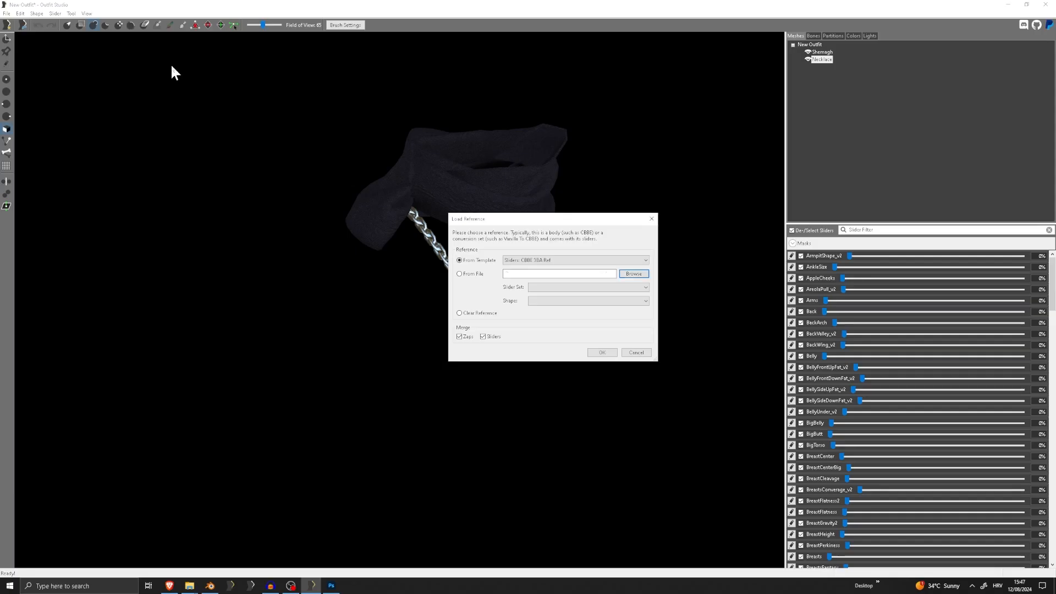
click(602, 352)
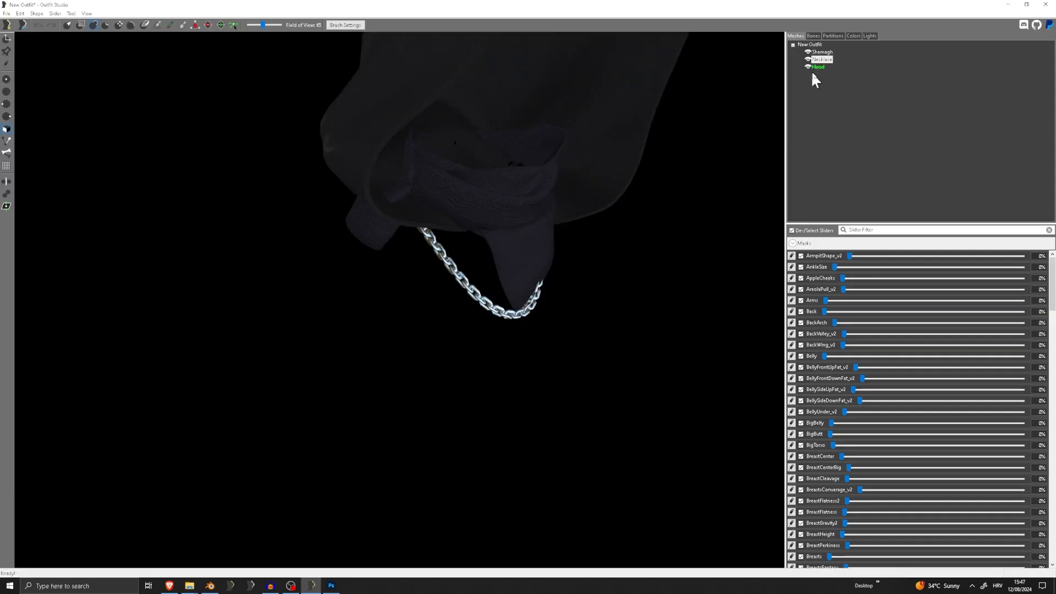
Inspect the NPC Head bone weights on the Hood and delete the Hood mesh
click(814, 36)
click(835, 55)
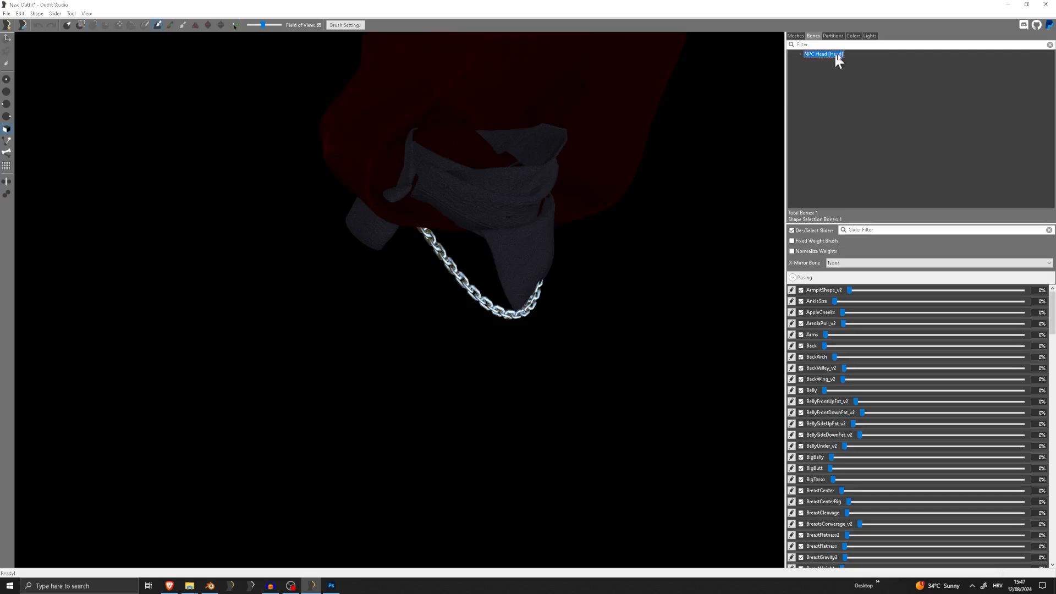
click(792, 37)
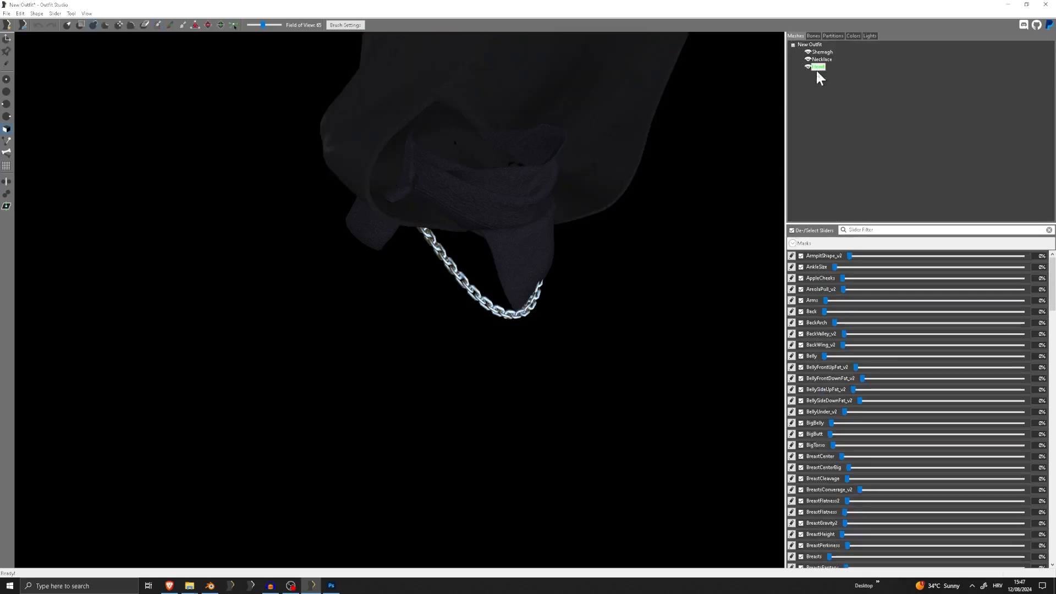
key(Delete)
click(7, 14)
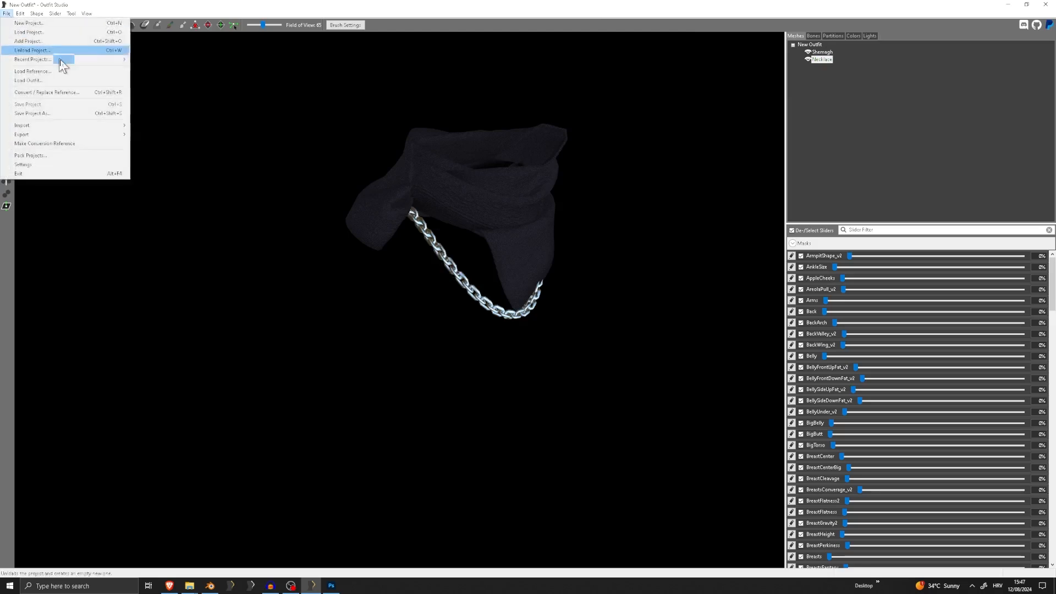
click(33, 72)
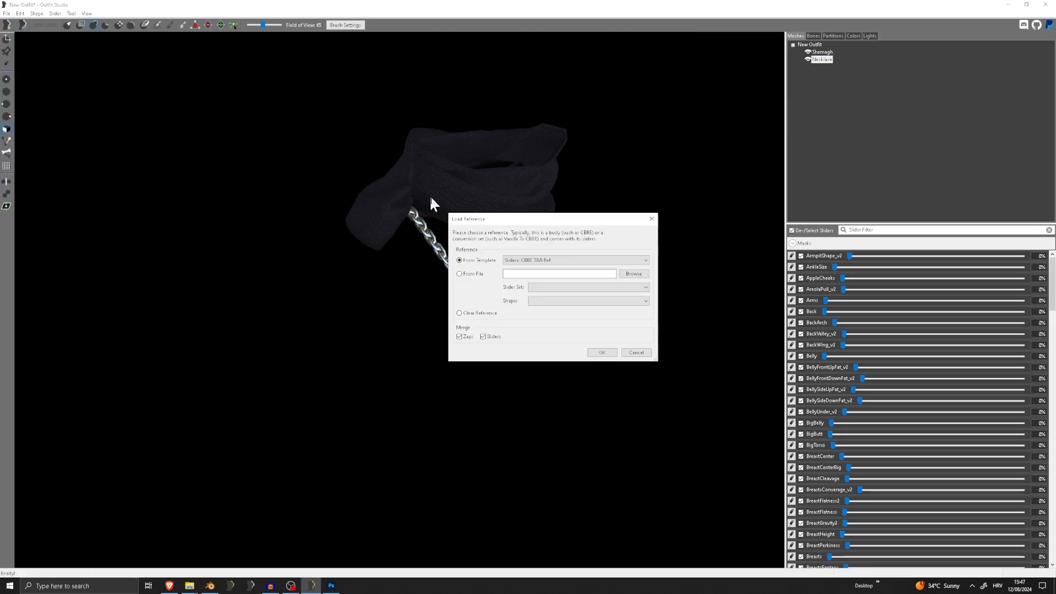
click(629, 262)
scroll(618, 286, up, 6)
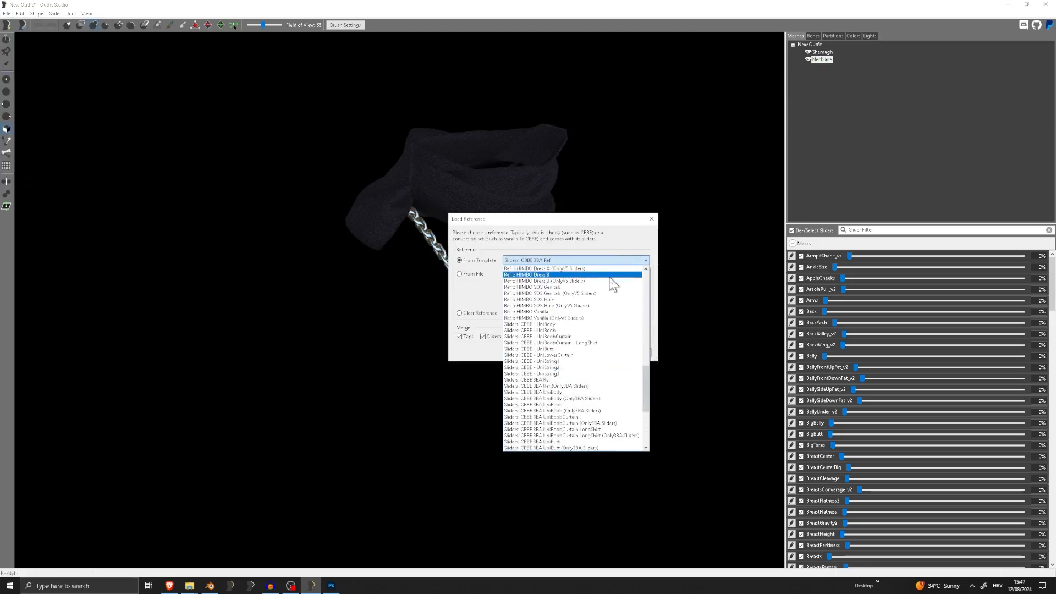
scroll(567, 328, up, 10)
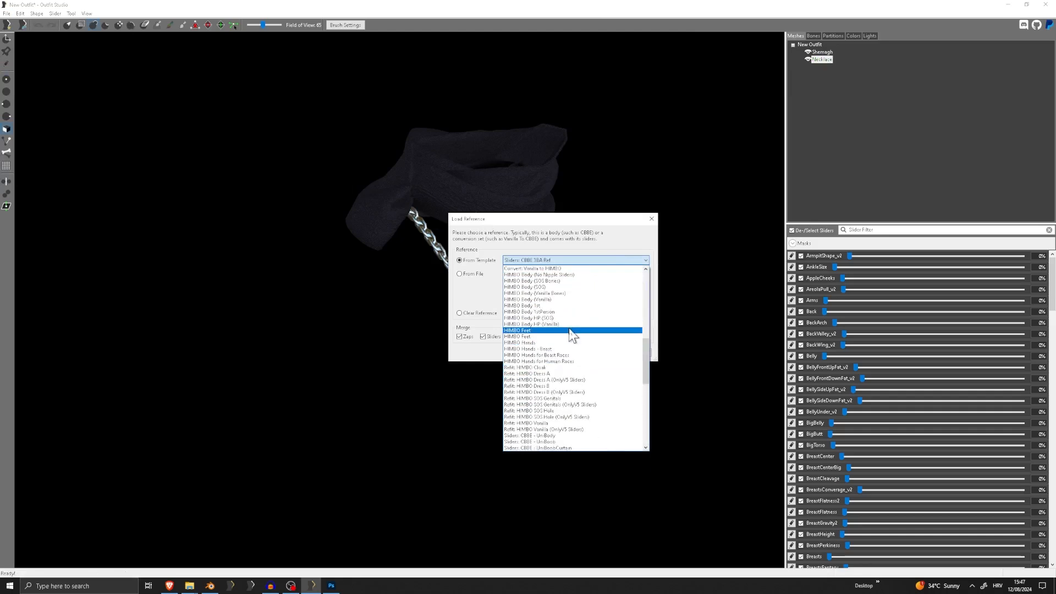
scroll(573, 338, up, 10)
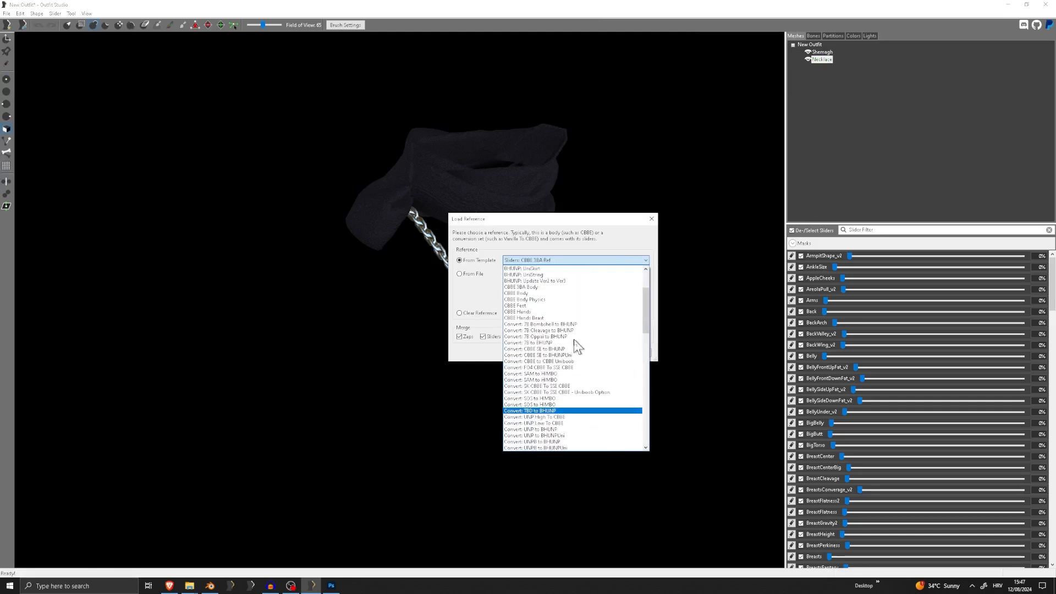
click(635, 226)
click(652, 219)
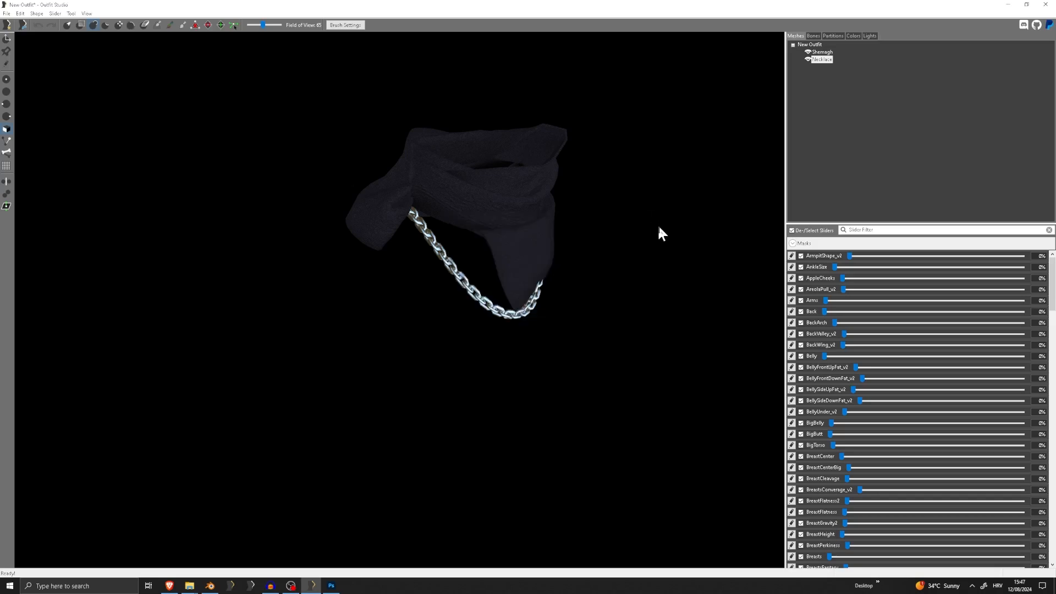
Load femalehead.nif from Meshes > actors > character > character assets as the reference
click(6, 13)
click(42, 70)
click(633, 274)
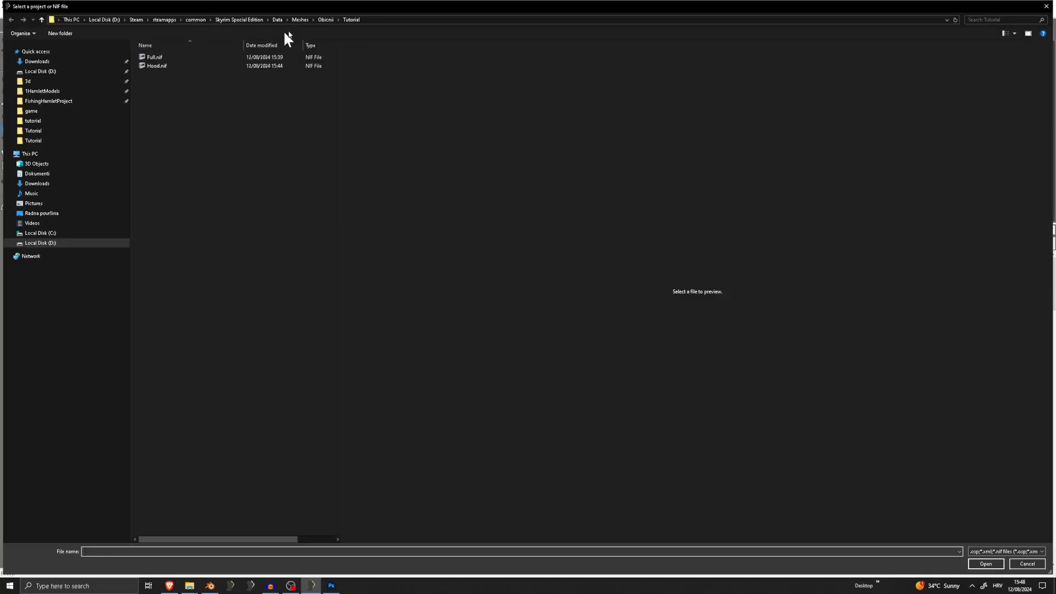
click(300, 19)
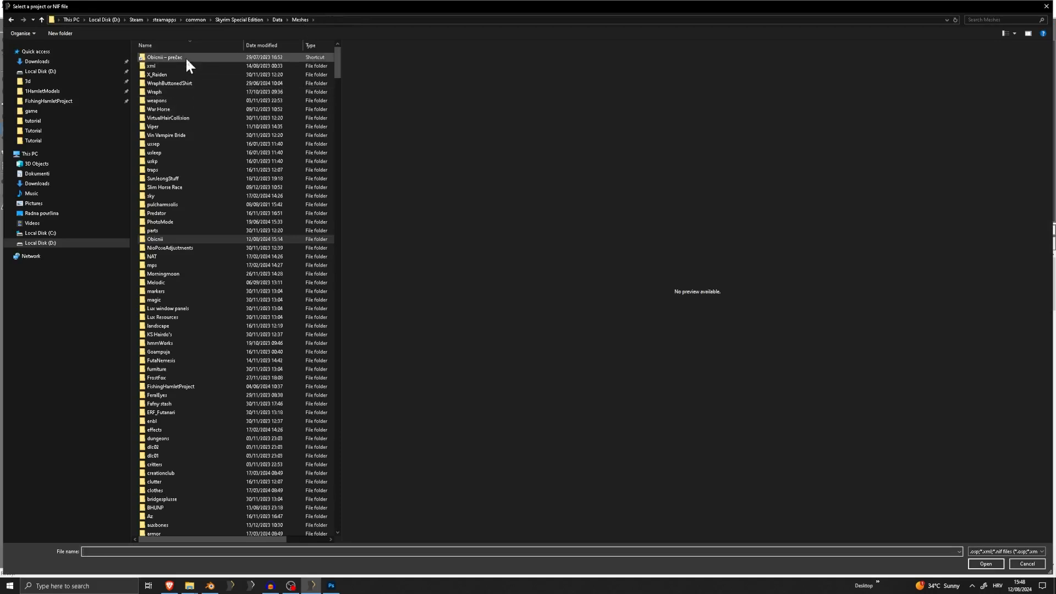
scroll(218, 159, down, 20)
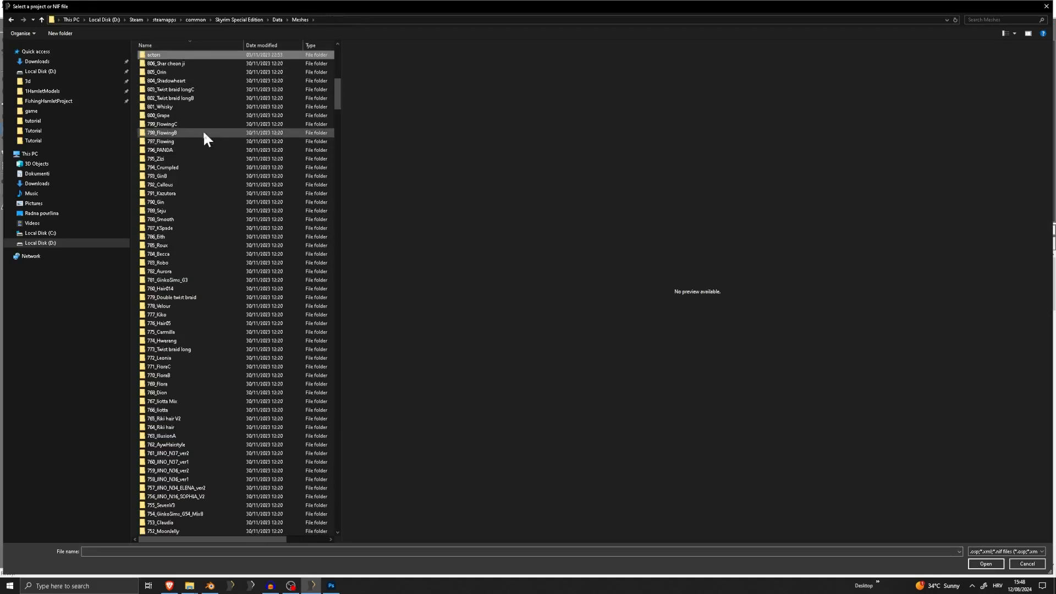
double_click(171, 54)
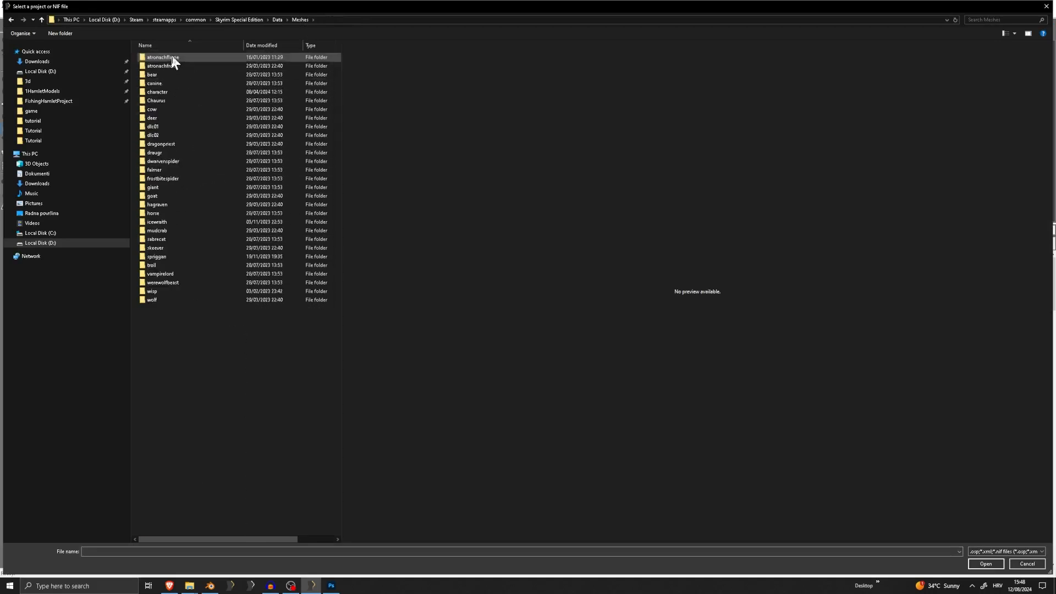
double_click(165, 92)
double_click(179, 102)
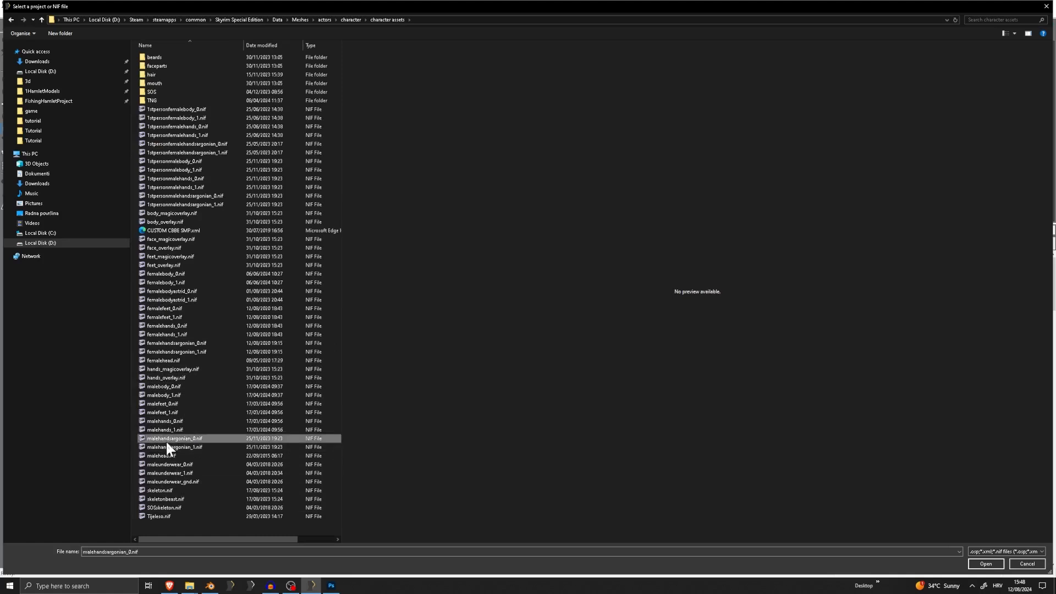
key(f)
key(e)
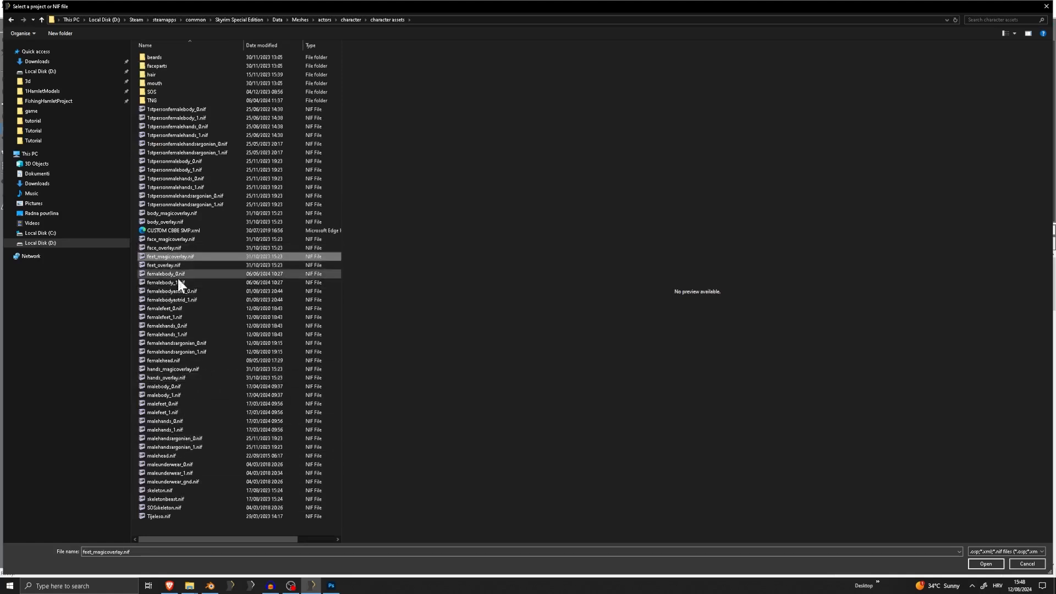
double_click(177, 361)
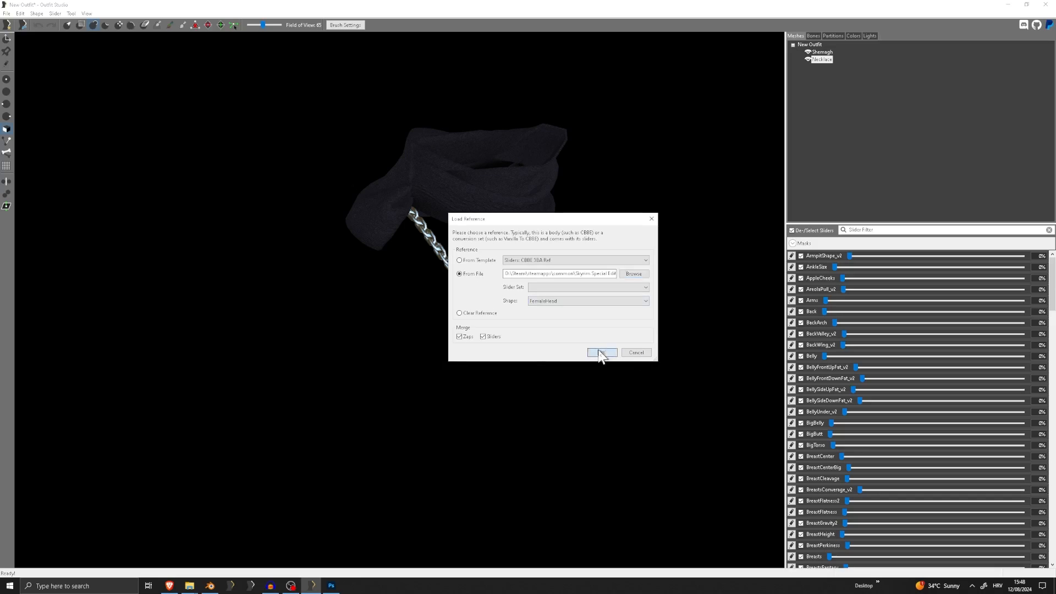
click(599, 350)
Inspect how the NPC Head and NPC Spine2 bones are weighted on the FemaleHead mesh, especially around the neck
right_drag(522, 314, 544, 268)
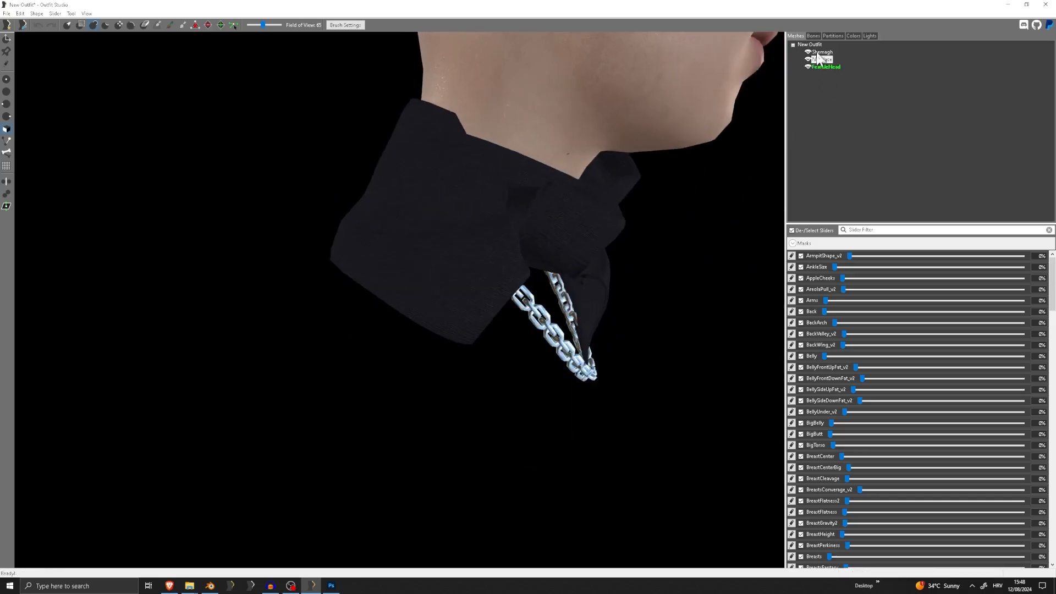
click(818, 36)
middle_drag(575, 146, 517, 220)
scroll(574, 165, down, 6)
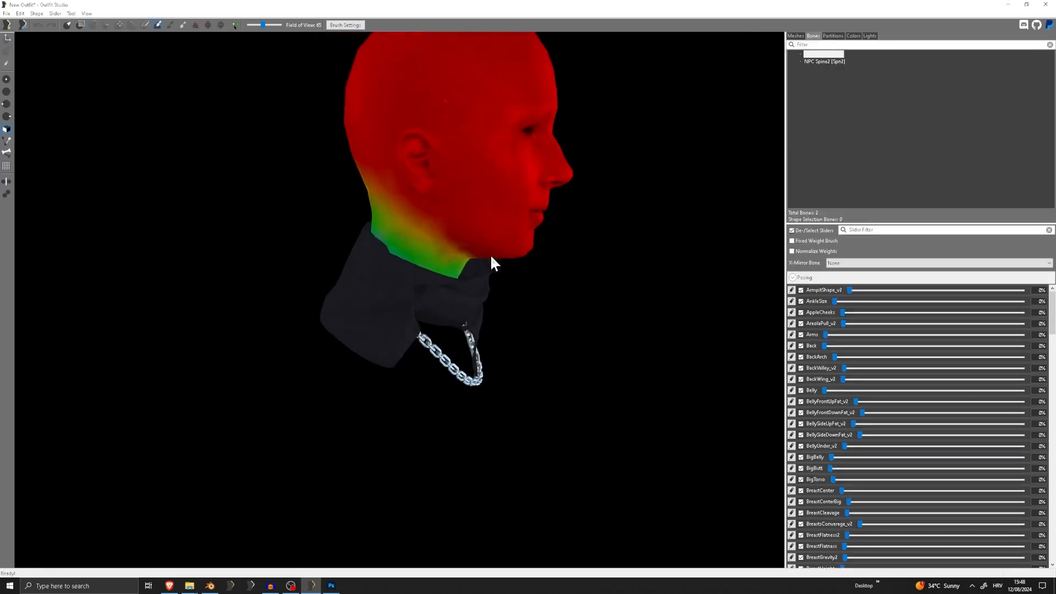
right_drag(490, 254, 341, 242)
scroll(418, 229, up, 6)
right_drag(480, 141, 784, 99)
click(828, 35)
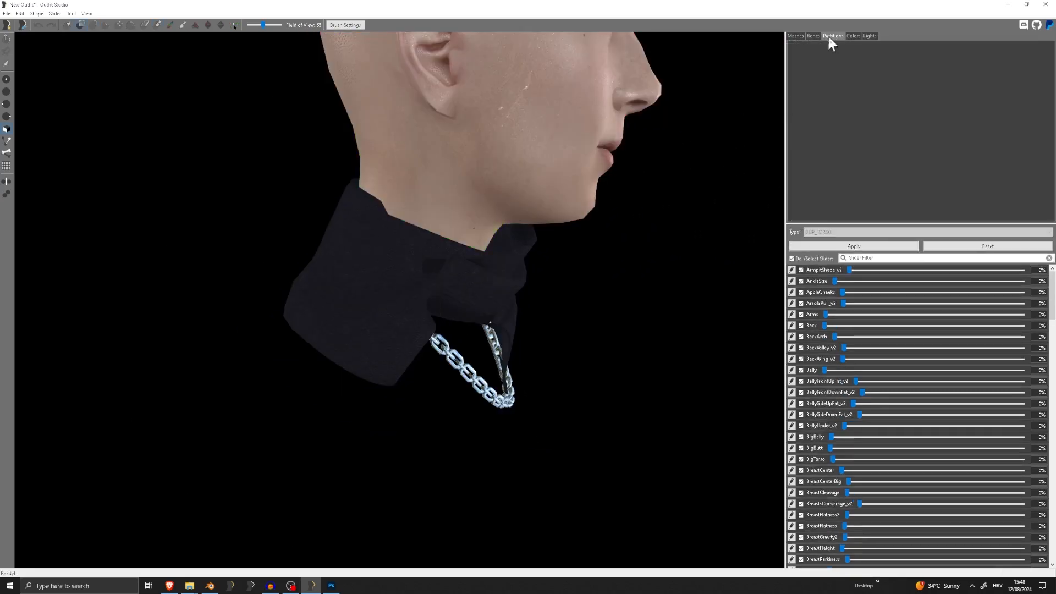
click(811, 36)
click(793, 37)
click(814, 37)
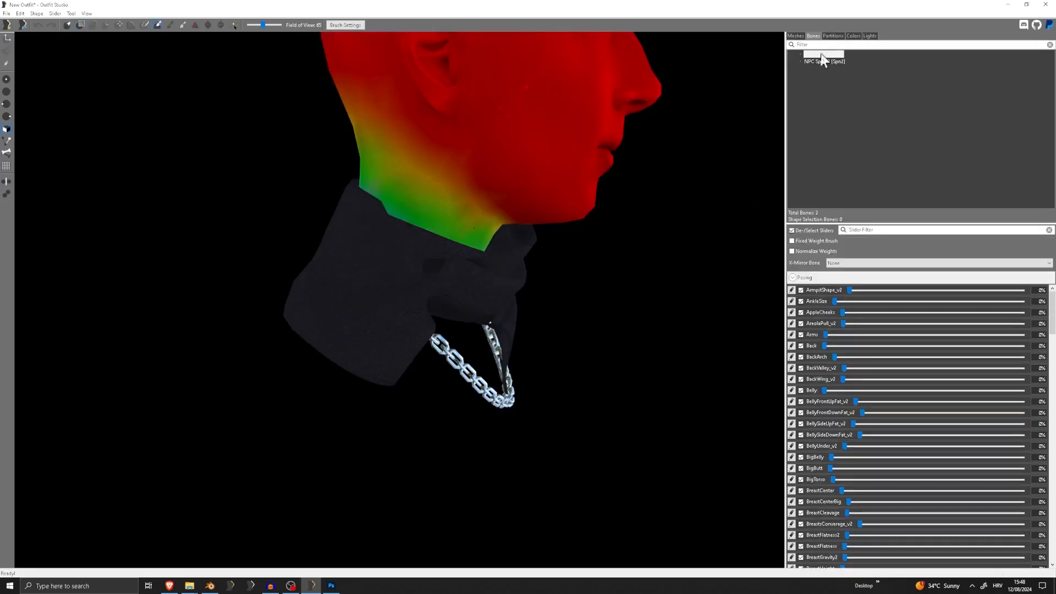
click(823, 60)
Compare the Shemagh's NPC Spine2 bone weights with the FemaleHead's neck from several angles, and delete the FemaleHead mesh
click(798, 37)
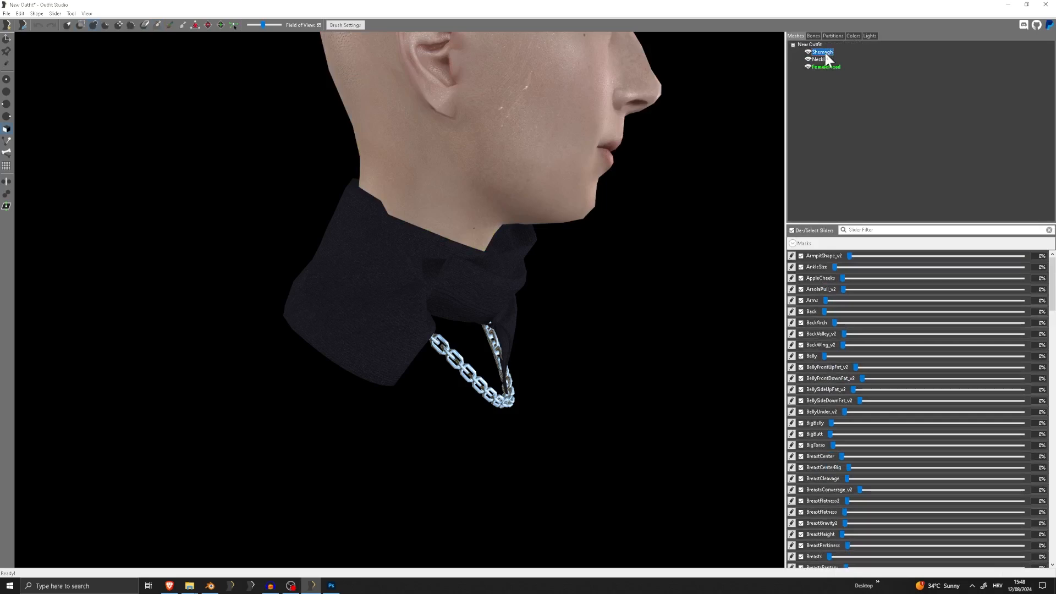
click(813, 36)
scroll(444, 263, down, 3)
mouse_move(444, 265)
mouse_down()
mouse_move(425, 271)
mouse_move(384, 242)
mouse_up()
right_drag(384, 242, 527, 239)
drag(473, 239, 273, 239)
right_drag(272, 240, 490, 231)
drag(490, 231, 368, 256)
scroll(385, 257, up, 4)
right_drag(385, 257, 556, 264)
mouse_move(556, 264)
mouse_down()
mouse_move(511, 304)
mouse_move(309, 416)
mouse_up()
right_drag(309, 420, 488, 370)
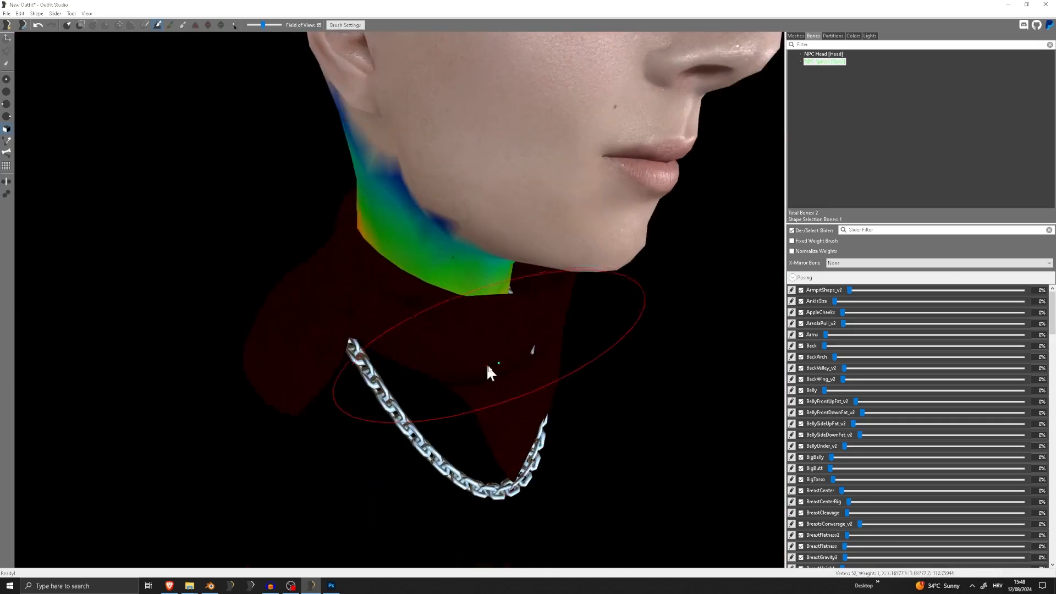
click(798, 37)
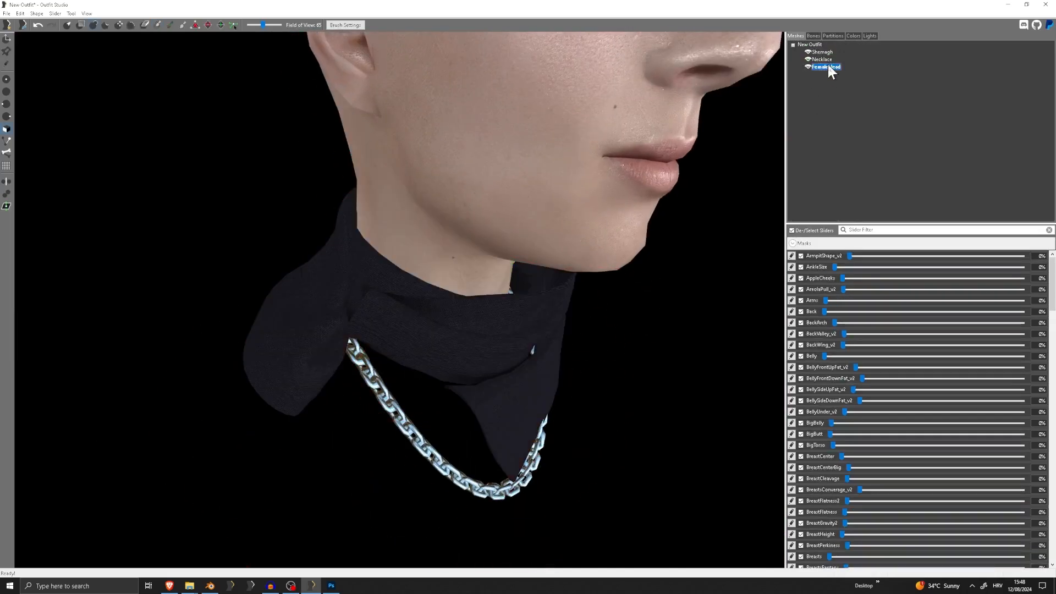
key(Delete)
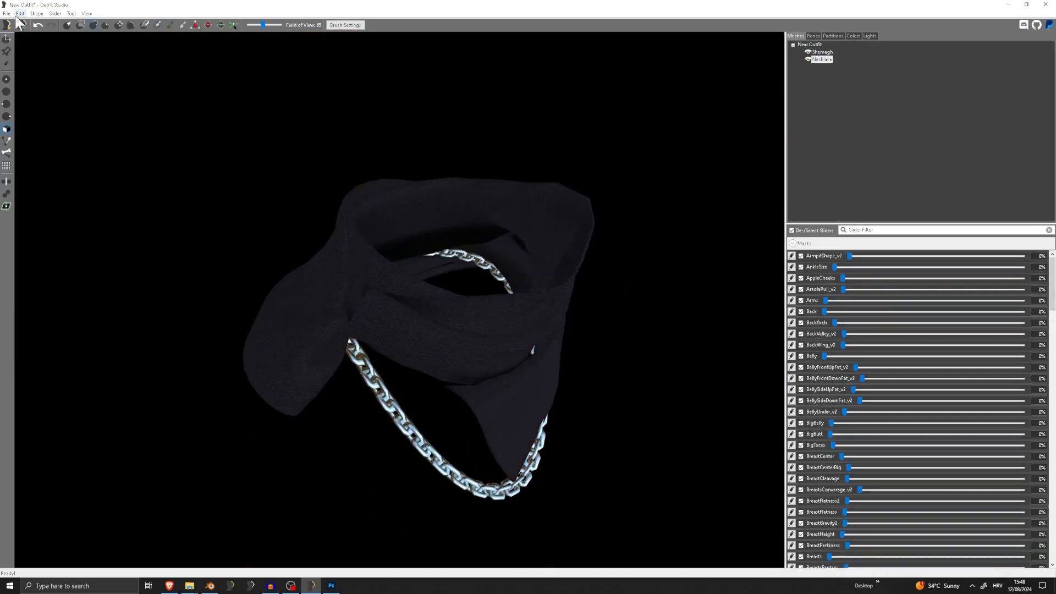
Load the "Sliders: CBBE 3BA UniBody" template as the reference
click(7, 13)
click(49, 71)
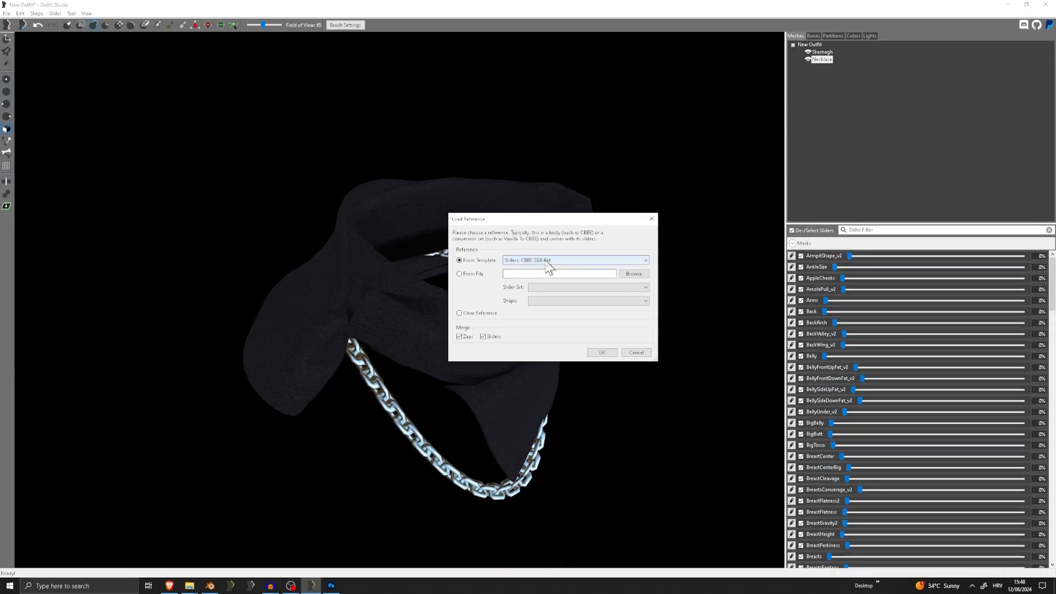
click(547, 261)
scroll(565, 398, down, 1)
scroll(553, 404, up, 7)
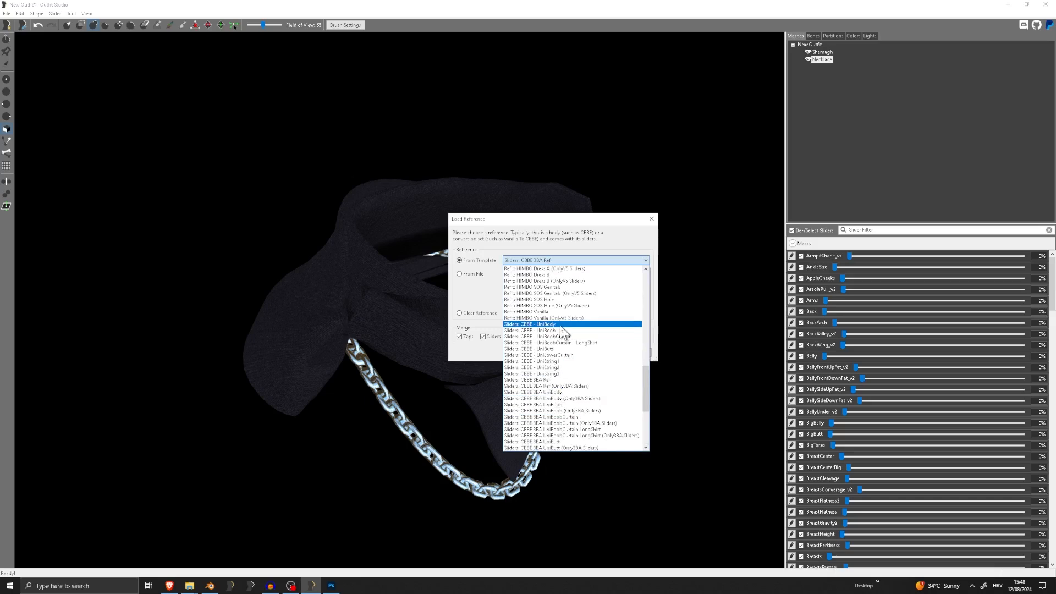
scroll(570, 356, down, 3)
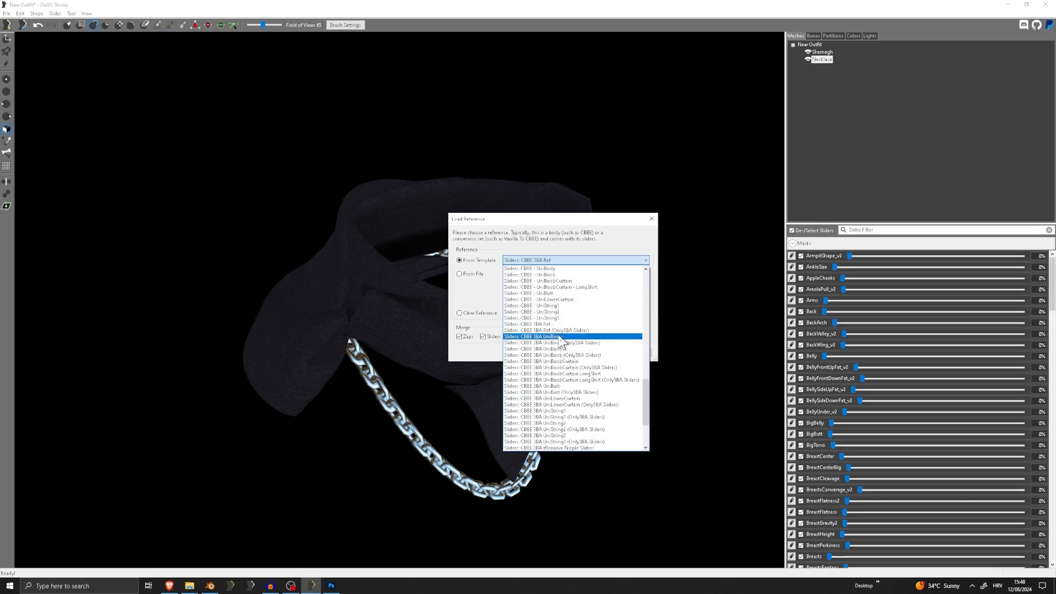
click(560, 336)
click(600, 354)
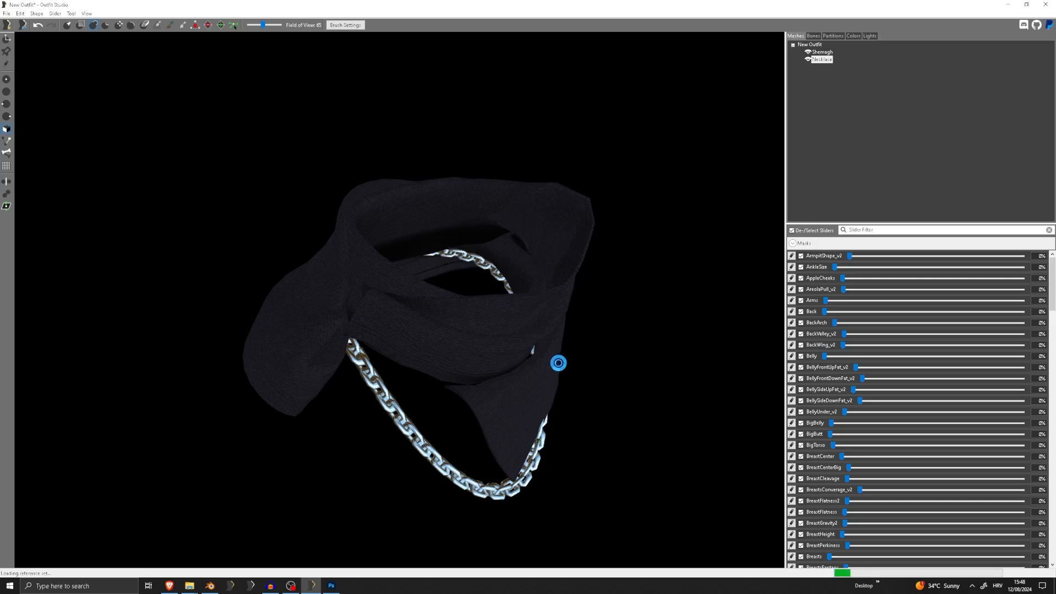
Examine the fit of the Shemagh and Necklace on the UniBody from the front and at an angle
scroll(508, 370, down, 5)
right_drag(506, 371, 430, 361)
scroll(430, 361, up, 5)
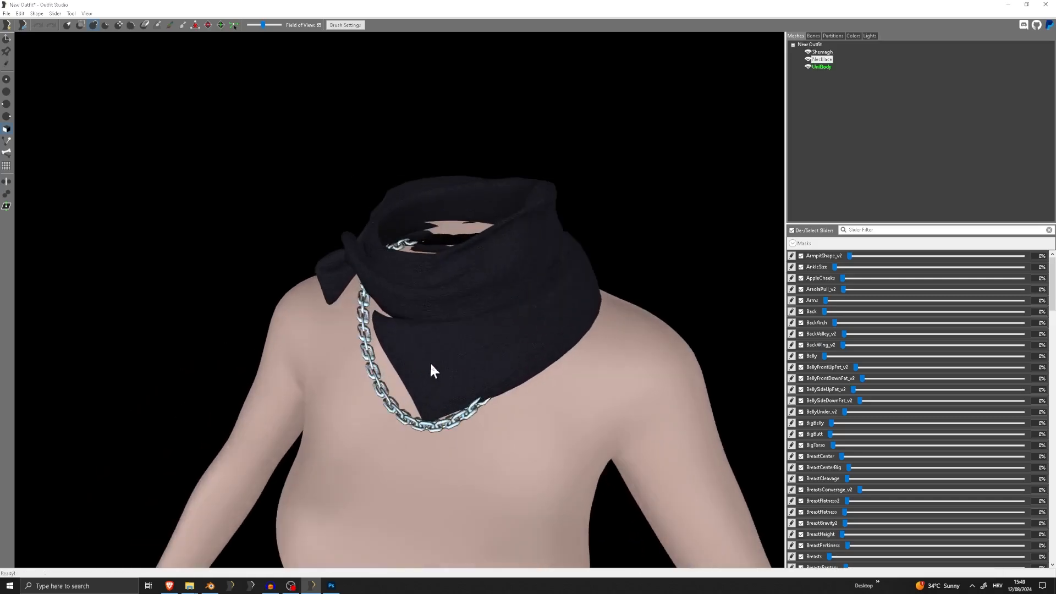
middle_drag(430, 362, 476, 253)
scroll(476, 258, down, 4)
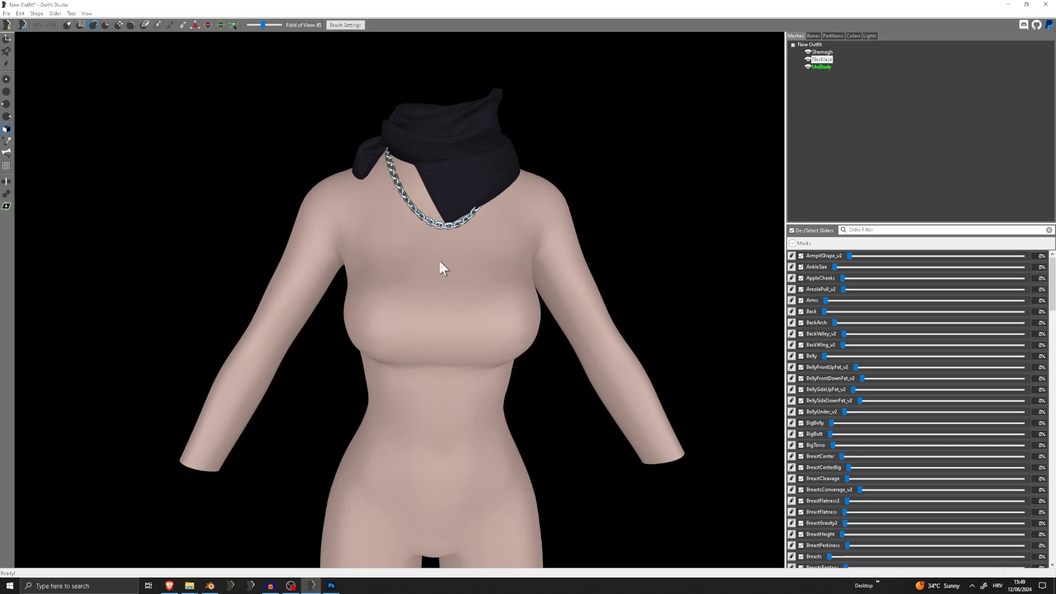
mouse_move(439, 275)
right_down()
mouse_move(570, 273)
mouse_move(596, 285)
mouse_move(399, 287)
mouse_move(461, 270)
mouse_move(441, 286)
right_up()
scroll(596, 285, up, 3)
scroll(397, 281, down, 3)
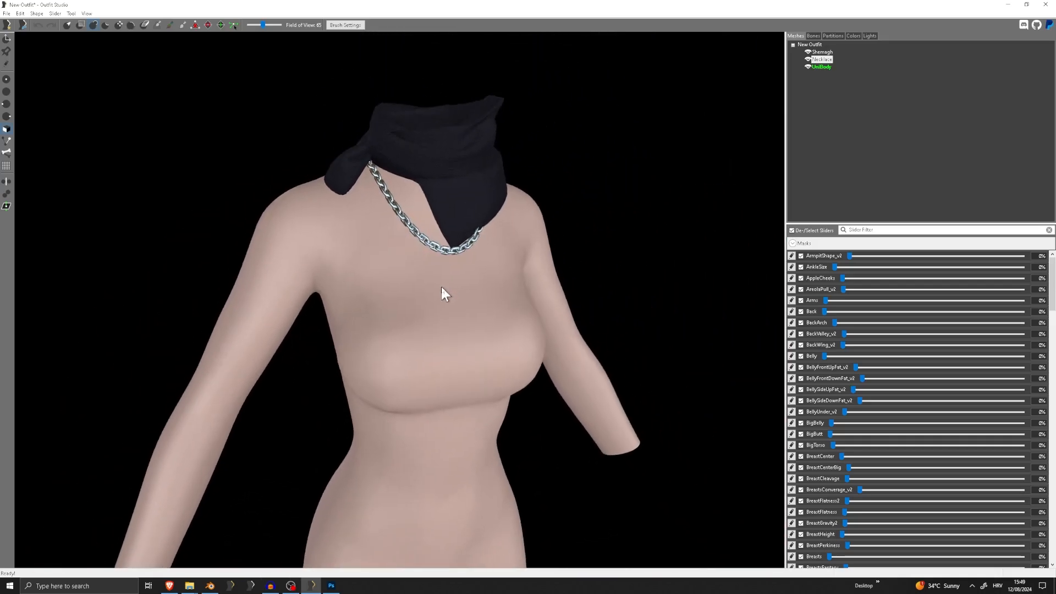
Hide the Shemagh and try an Inflate brush stroke on the Necklace links at the back of the neck
right_click(825, 62)
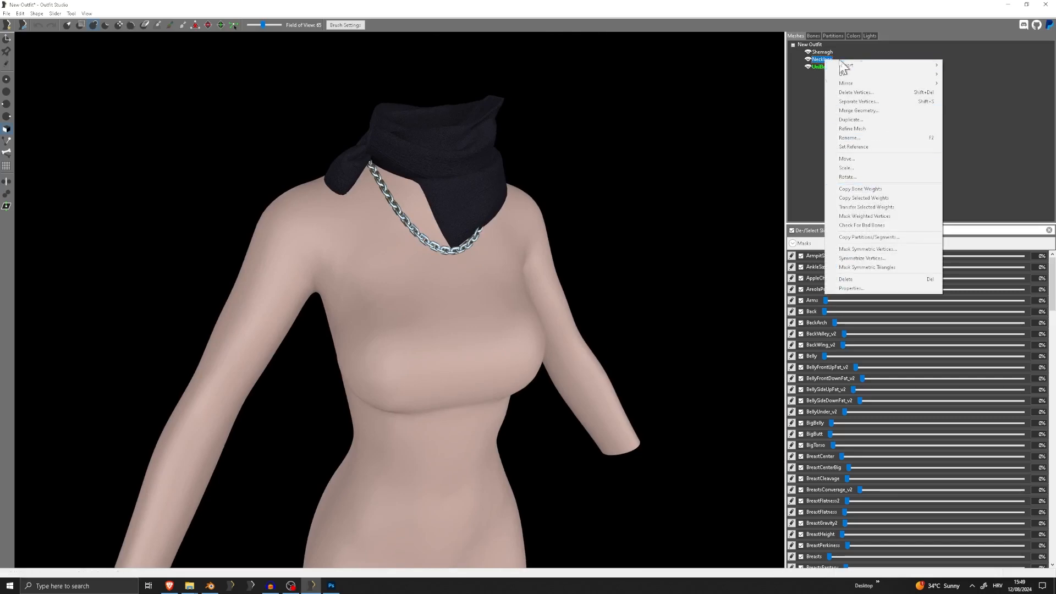
click(875, 189)
click(807, 52)
mouse_move(733, 82)
right_down()
mouse_move(485, 184)
mouse_move(599, 193)
right_up()
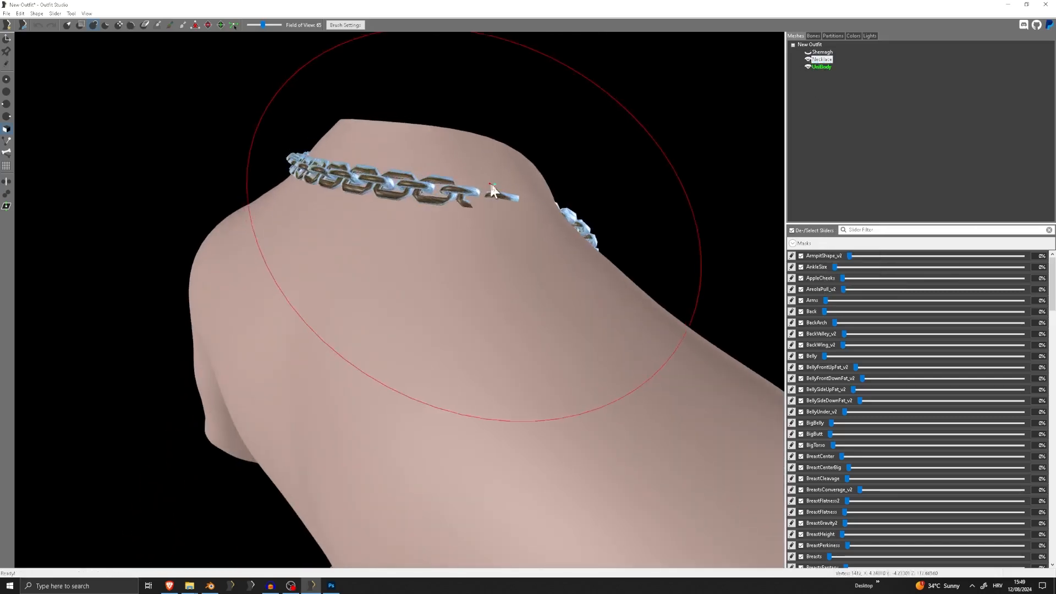
click(533, 203)
key(ctrl+z)
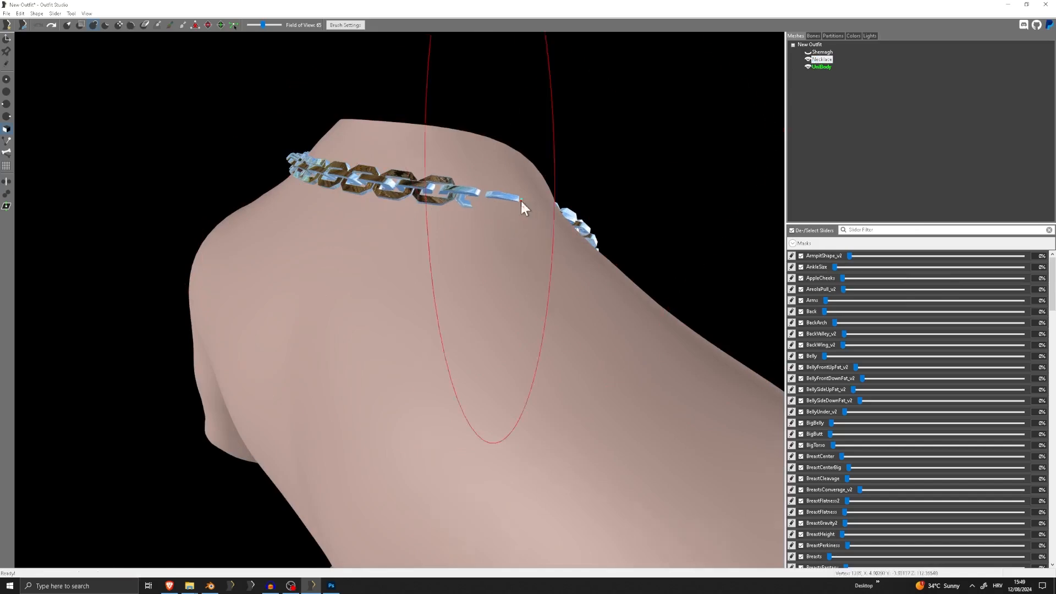
Inflate the Necklace links at the side of the nape where they sink into the skin, undoing the last stroke
right_drag(521, 200, 639, 210)
click(667, 223)
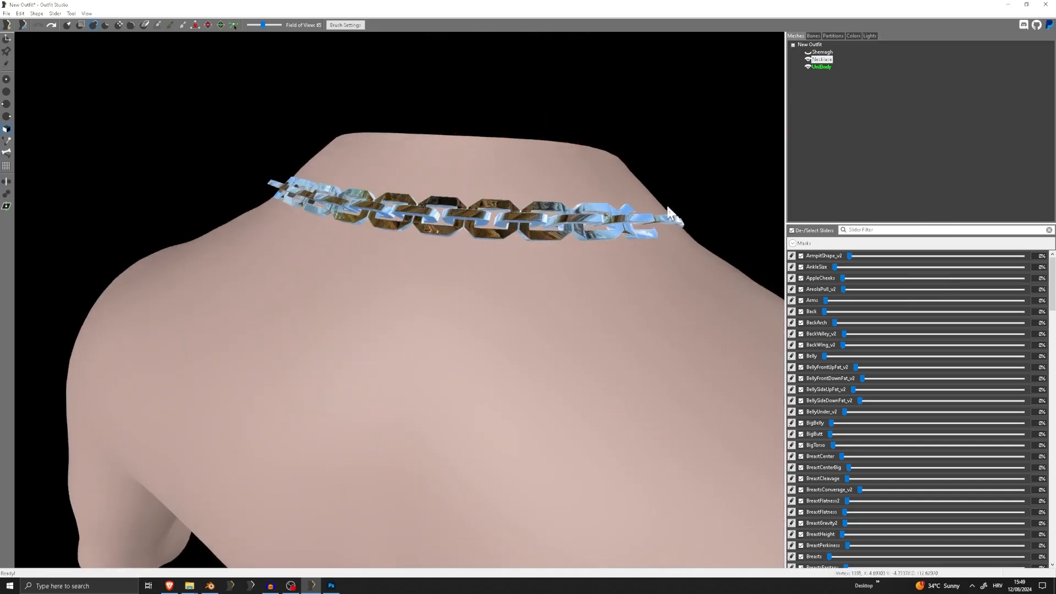
click(662, 219)
click(667, 213)
click(674, 226)
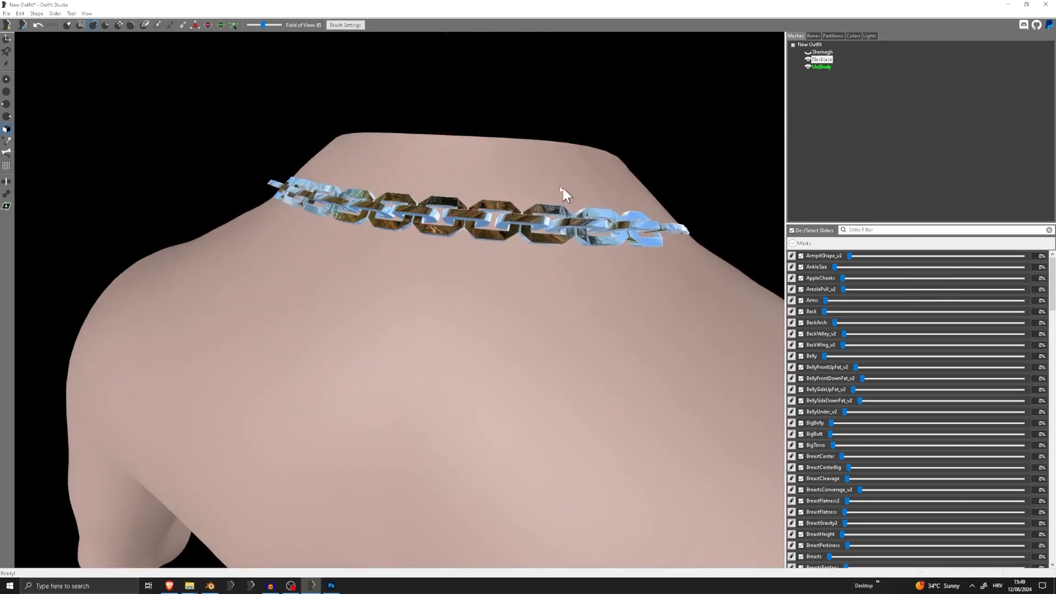
key(ctrl+z)
Pull the Necklace links at the sides of the nape outward with the Move brush and check the chain from the front
click(119, 24)
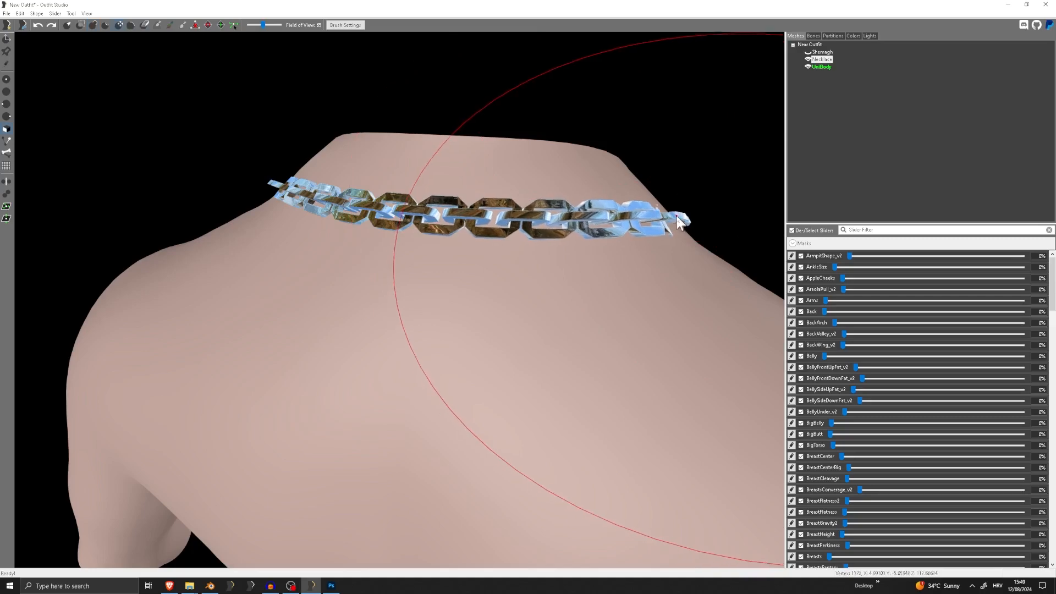
click(677, 216)
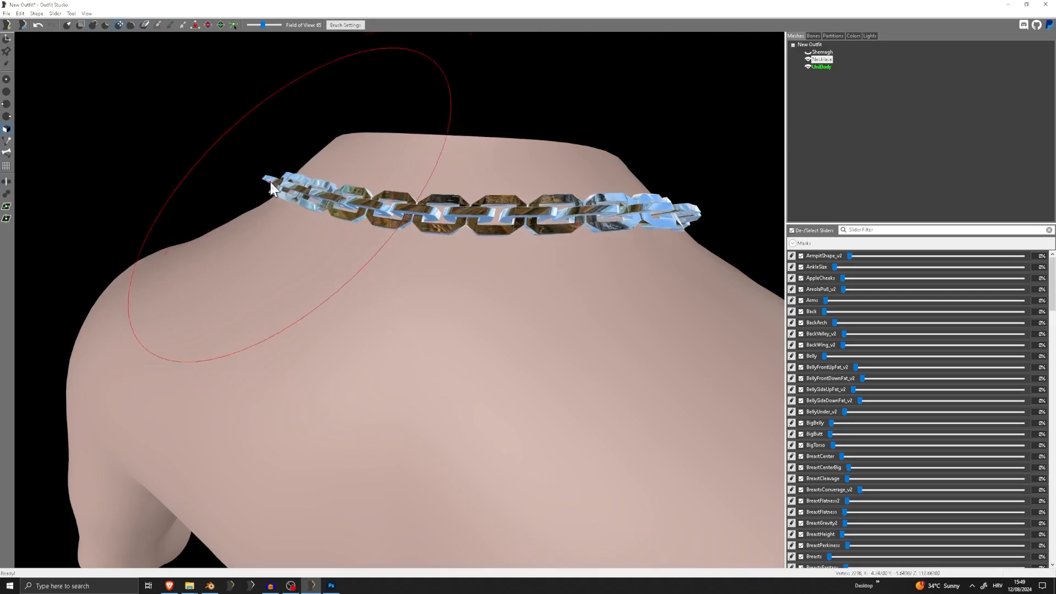
right_drag(270, 184, 569, 168)
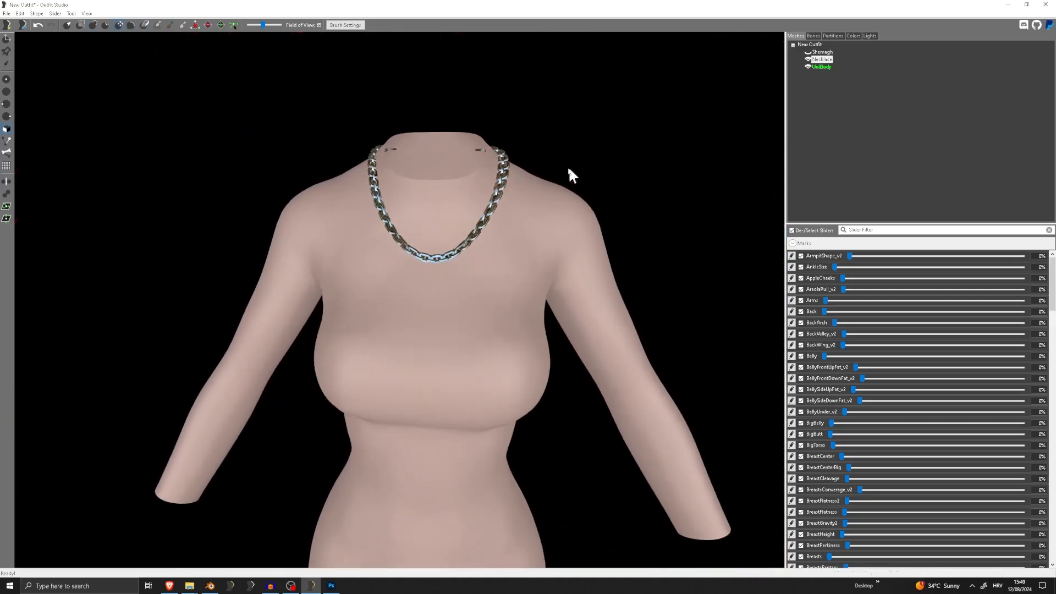
mouse_move(475, 145)
right_down()
mouse_move(358, 165)
mouse_move(470, 161)
mouse_move(653, 179)
mouse_move(506, 166)
mouse_move(606, 166)
mouse_move(624, 215)
mouse_move(478, 336)
mouse_move(427, 262)
mouse_move(477, 231)
right_up()
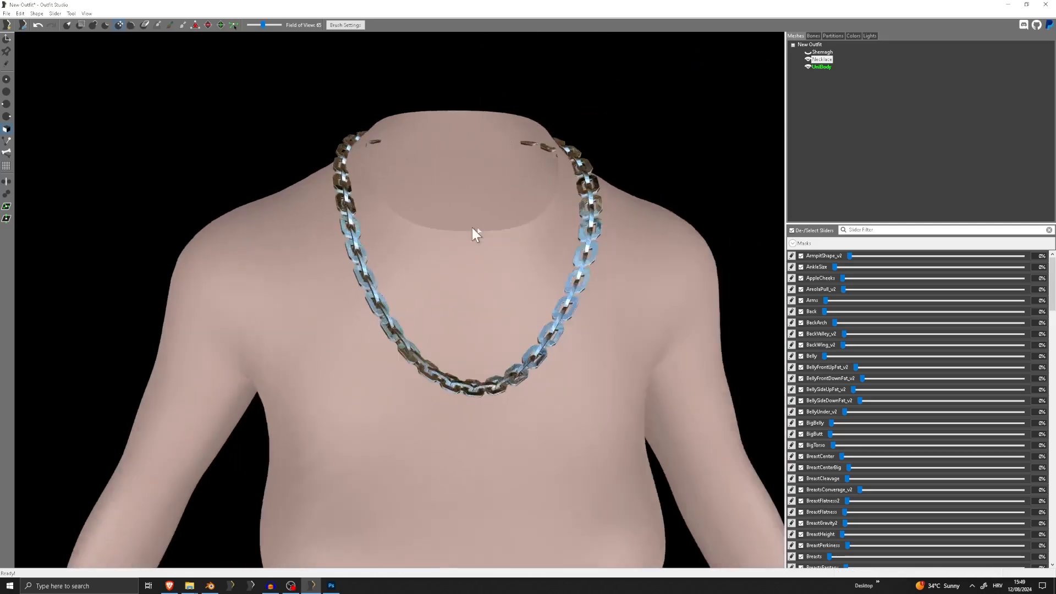
Copy the UniBody reference's bone weights to the Necklace and show the Shemagh again
right_click(832, 68)
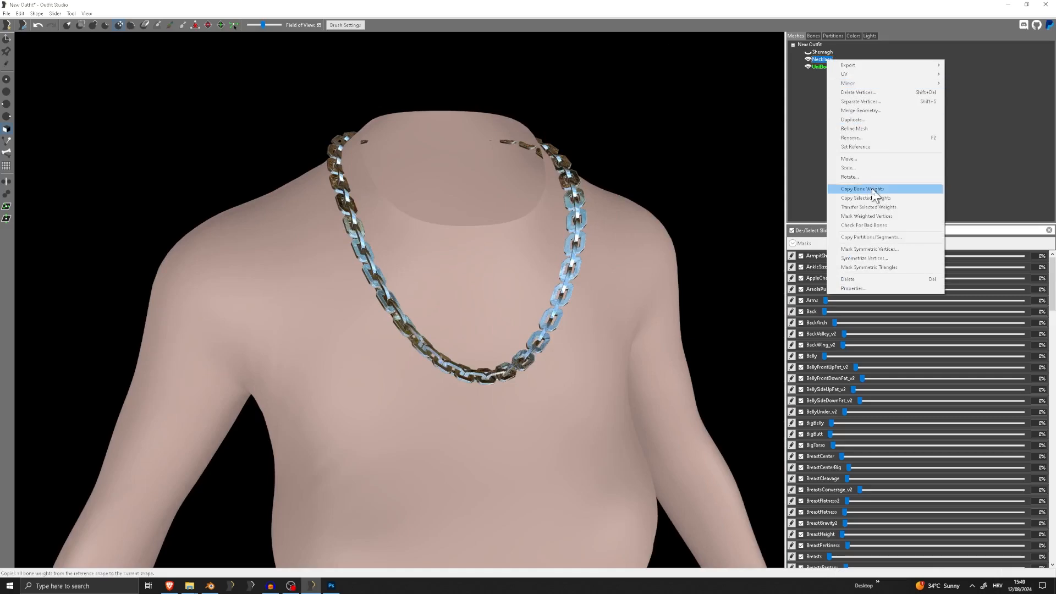
click(908, 190)
click(602, 319)
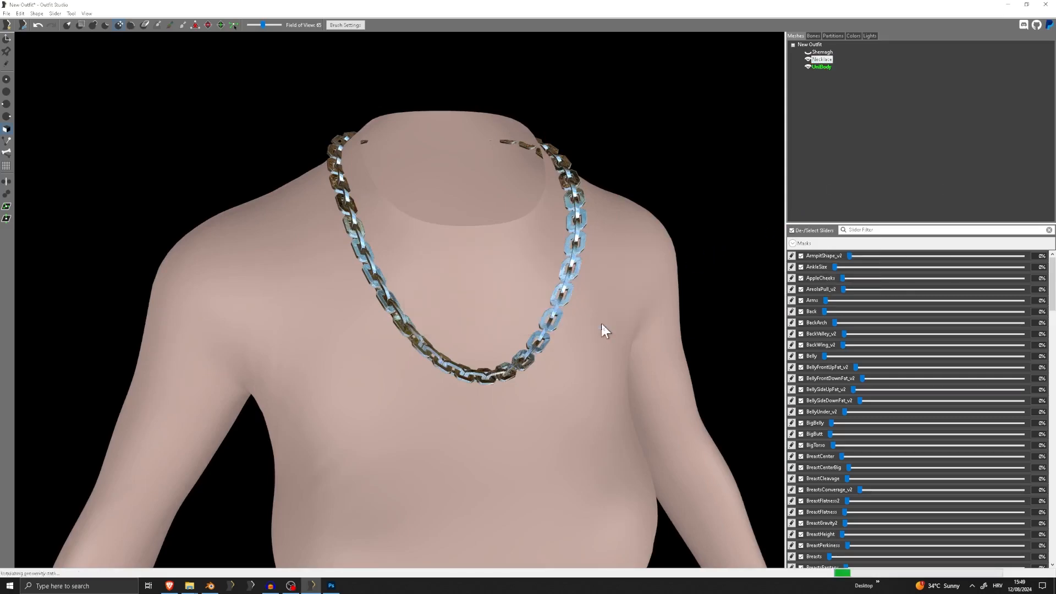
click(807, 51)
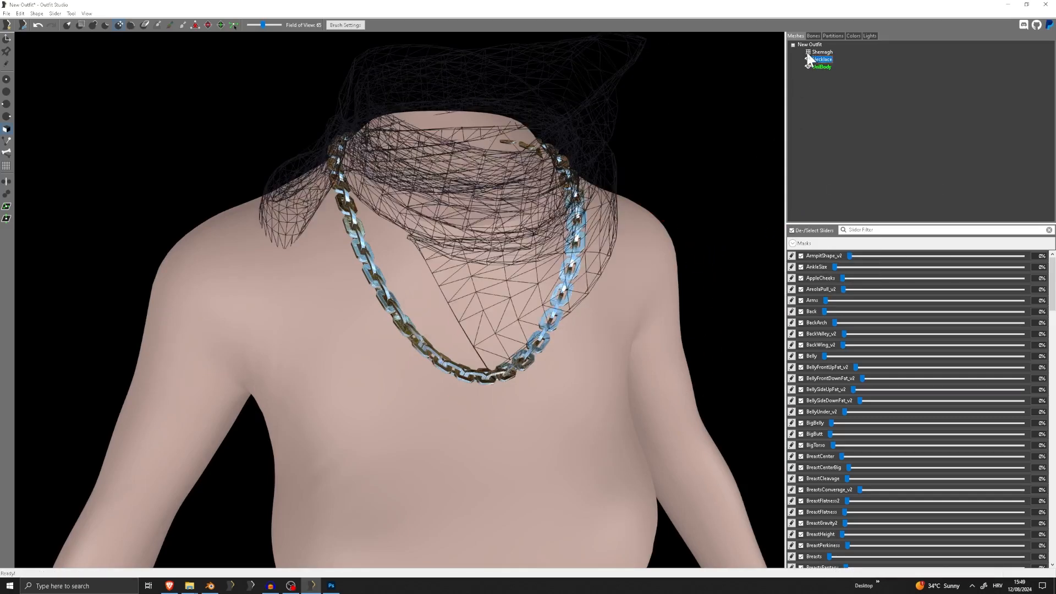
click(807, 52)
Inspect the Necklace's weights for the left breast, clavicle, NPC Spine2 and R Breast01 bones against the body
click(813, 35)
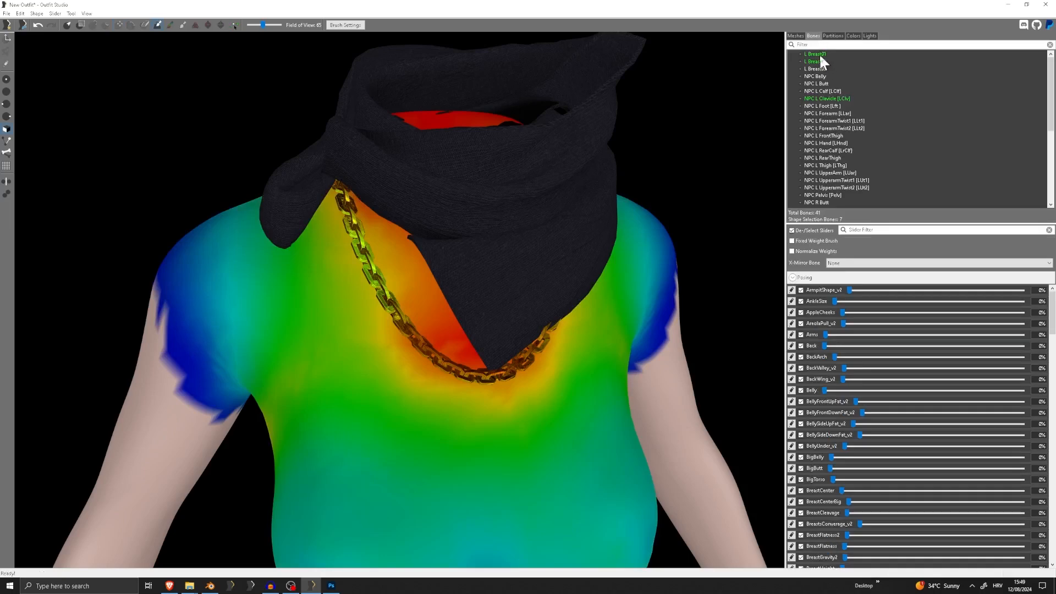
click(819, 53)
click(819, 60)
click(828, 98)
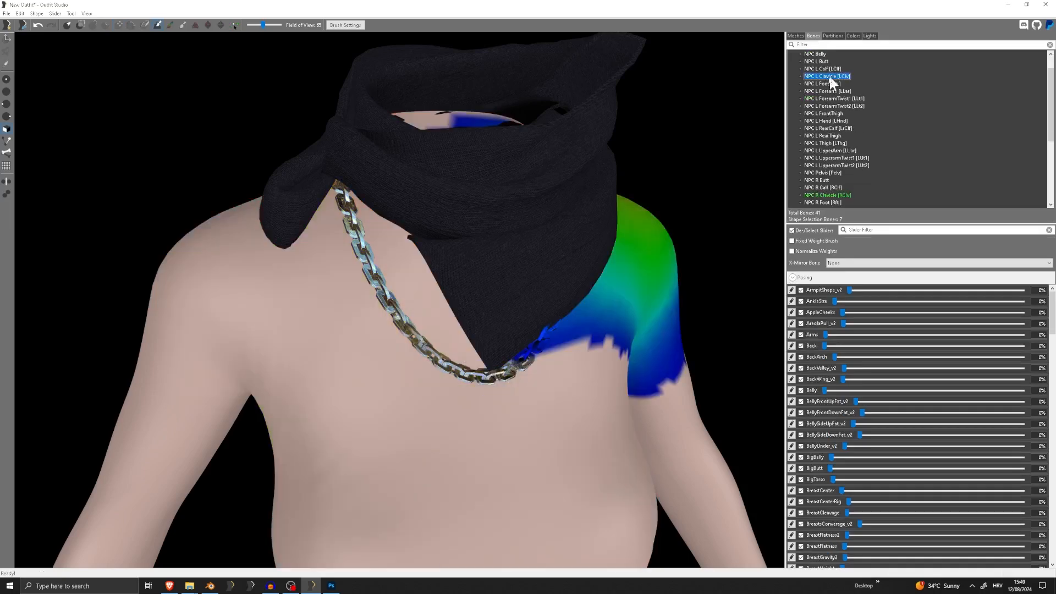
scroll(817, 126, down, 3)
click(816, 150)
scroll(815, 148, down, 4)
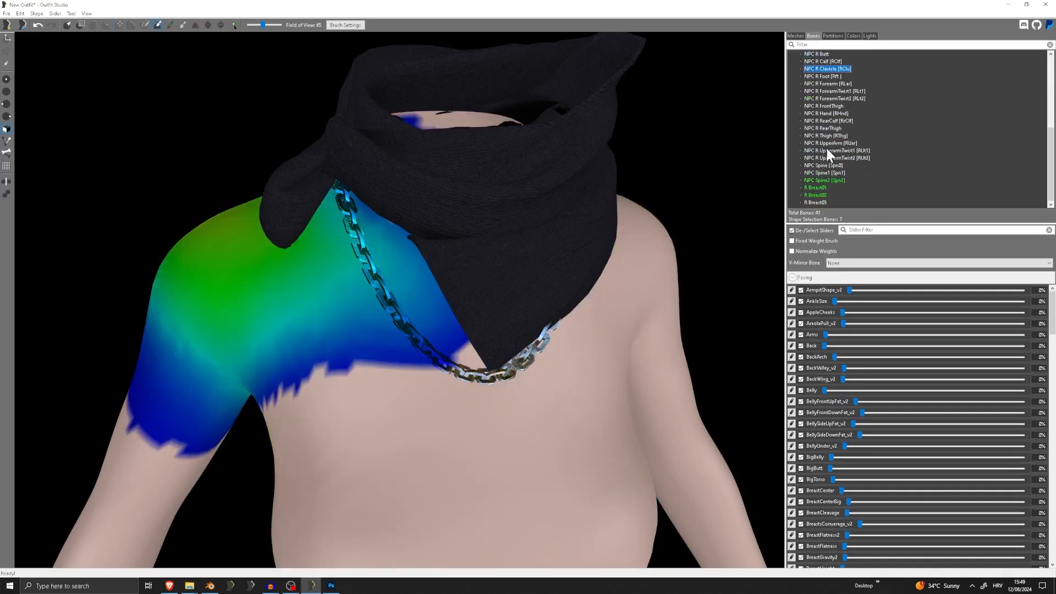
click(822, 172)
click(825, 181)
click(816, 188)
scroll(460, 193, down, 3)
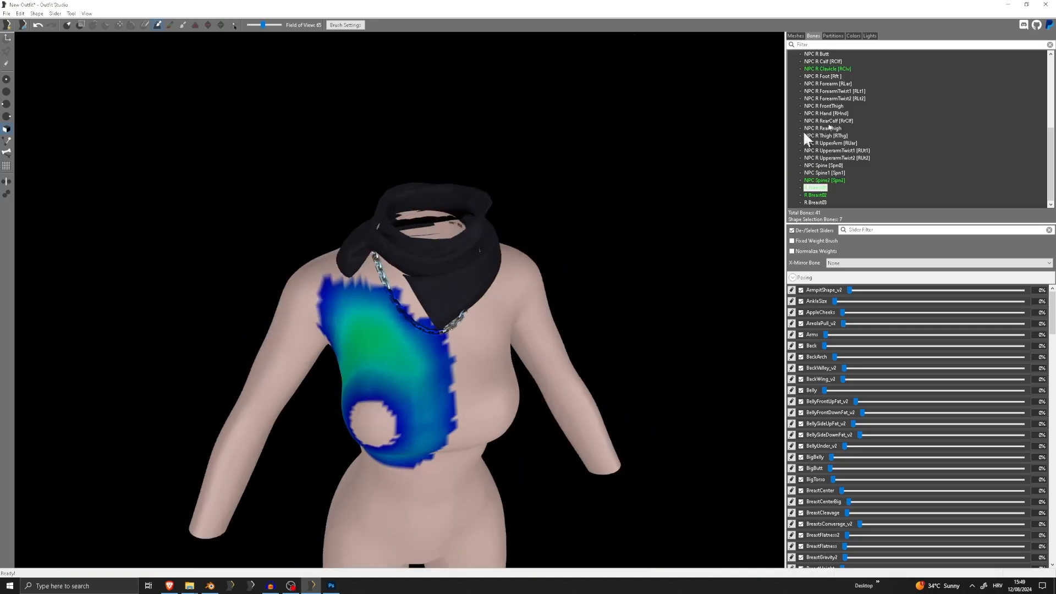
Examine up close how the R Breast02 bone weights reach the lowest links of the Necklace
click(816, 195)
scroll(522, 237, up, 5)
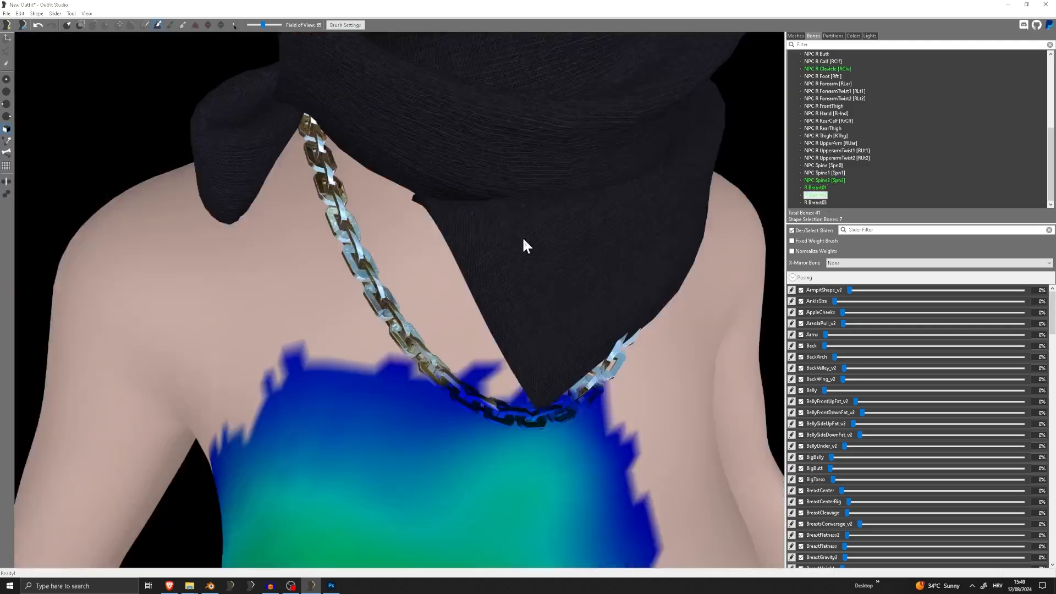
scroll(522, 237, down, 3)
scroll(457, 325, up, 5)
scroll(523, 290, down, 3)
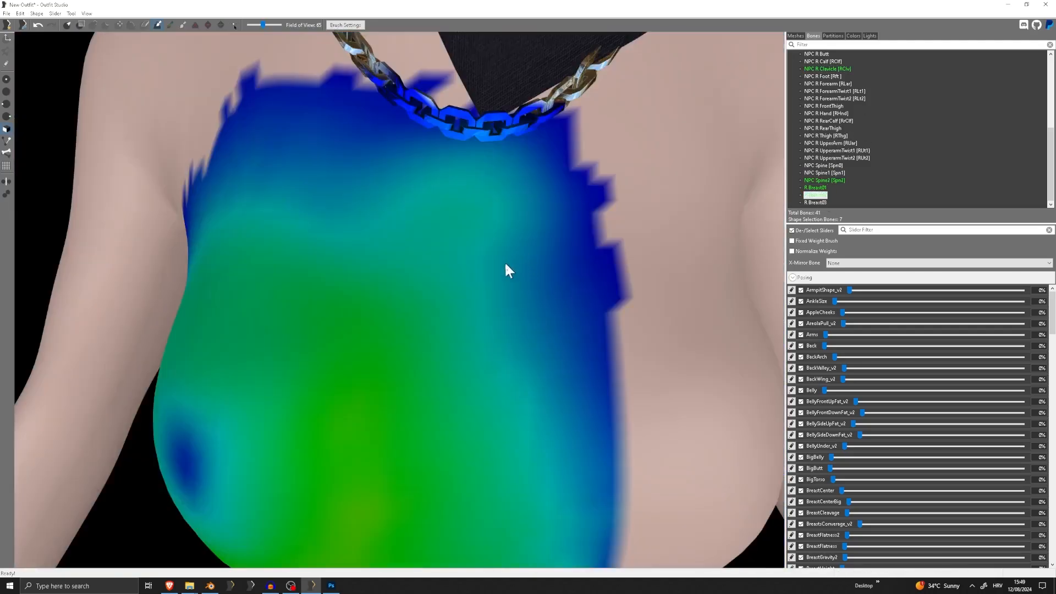
scroll(507, 271, up, 4)
scroll(519, 198, down, 1)
Compare the Necklace's R Breast01 and R Breast02 weights with those of both clavicles and the left breast bones
click(814, 188)
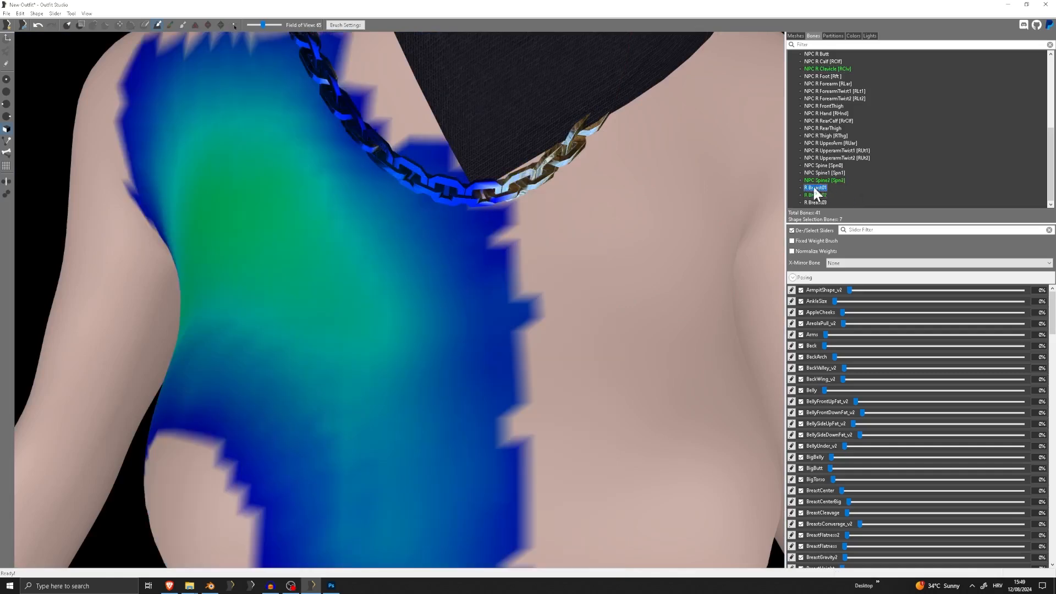
click(821, 173)
click(821, 187)
click(821, 195)
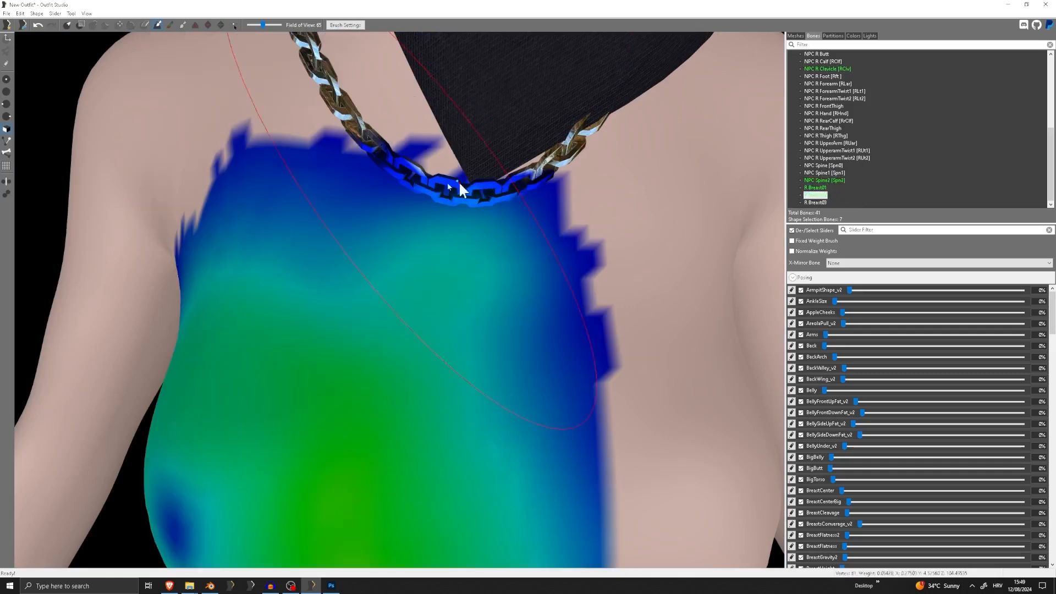
click(834, 69)
scroll(820, 88, up, 6)
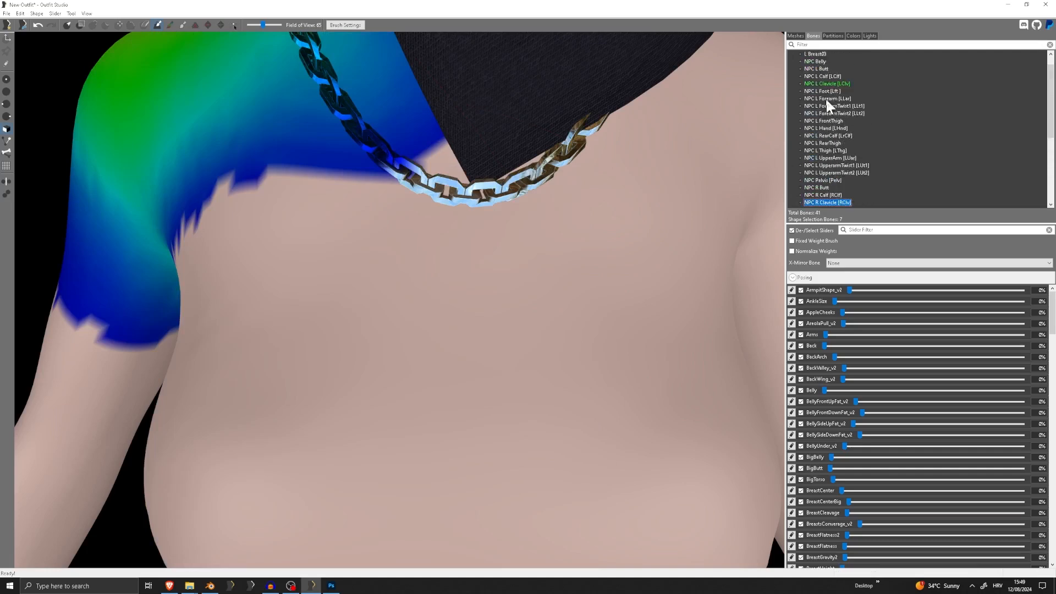
scroll(825, 98, up, 1)
click(827, 98)
click(815, 54)
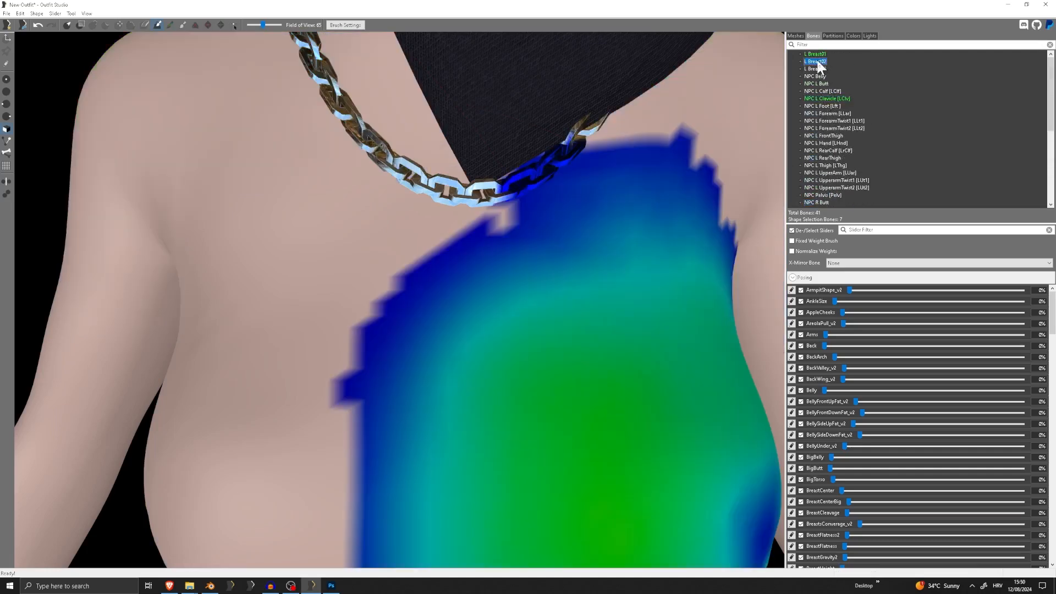
Examine the L Breast01 weights on the Necklace and body from the front, the side and at an angle
scroll(495, 187, down, 3)
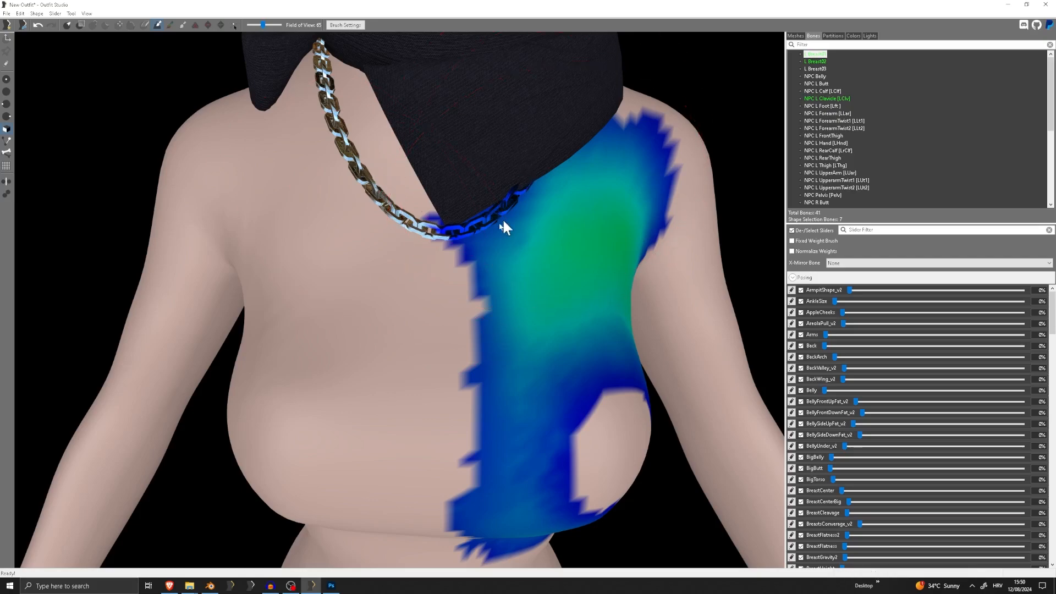
right_drag(366, 167, 456, 143)
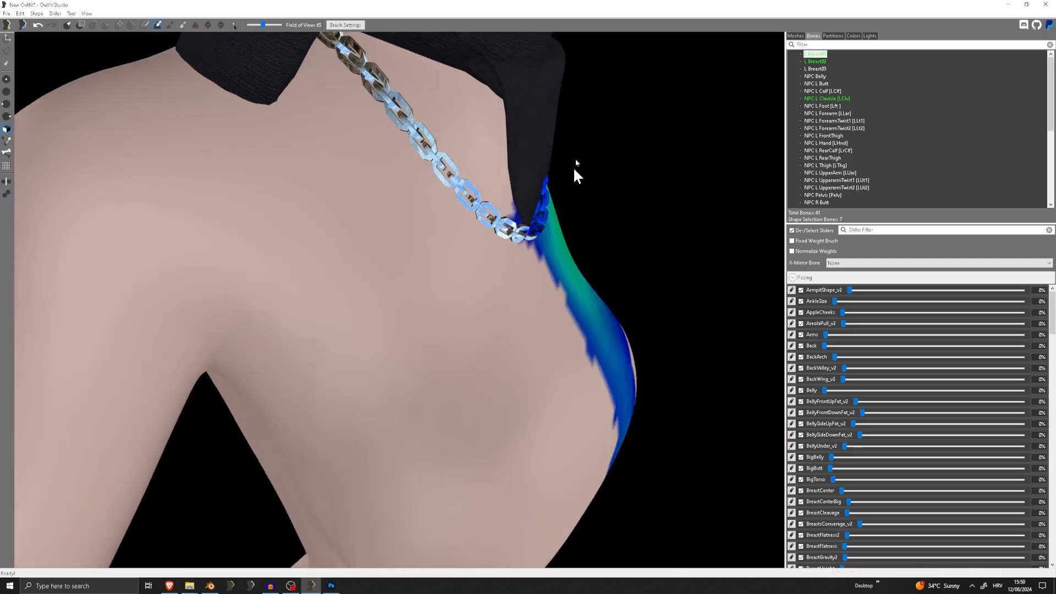
scroll(550, 200, down, 5)
right_drag(550, 200, 395, 173)
scroll(433, 198, up, 7)
scroll(428, 184, down, 5)
scroll(466, 175, up, 2)
scroll(452, 163, down, 5)
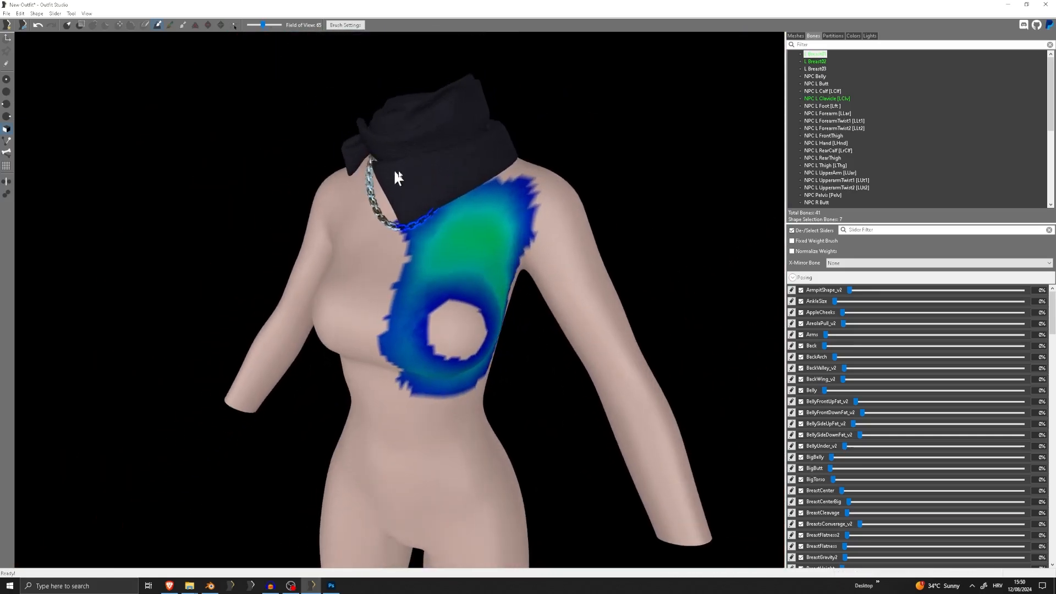
Return to the mesh list, switch to the Inflate brush and check how the Necklace and Shemagh rest on the chest
click(800, 35)
scroll(401, 210, up, 8)
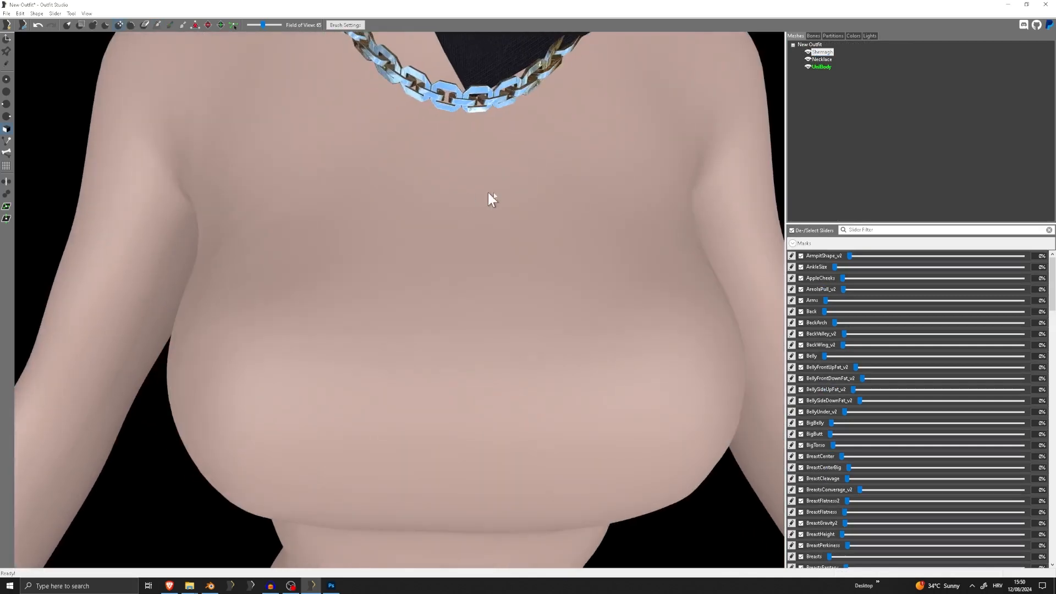
scroll(491, 198, down, 4)
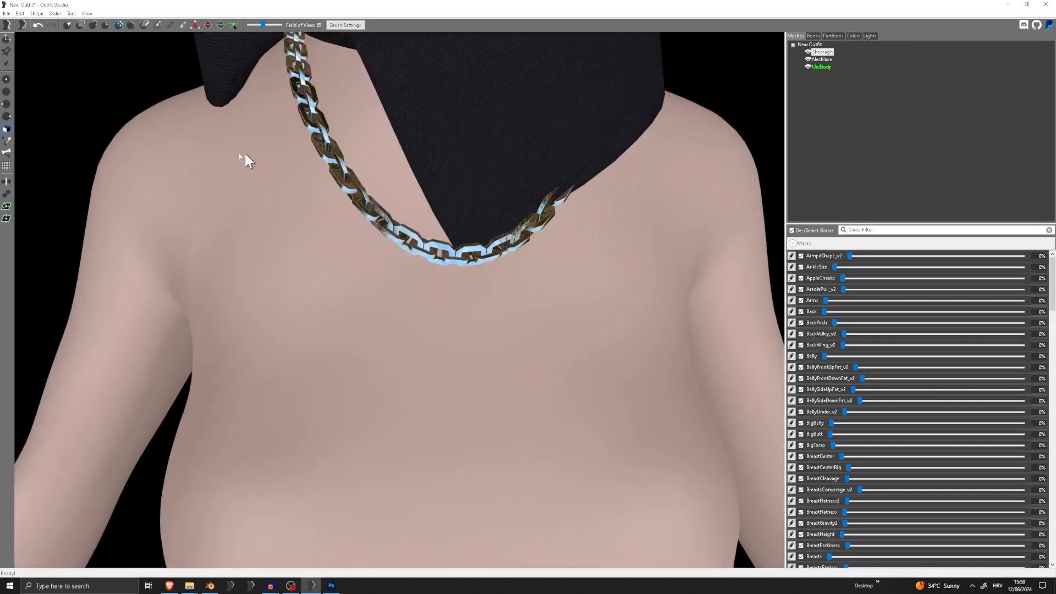
click(93, 25)
mouse_move(391, 253)
right_down()
mouse_move(530, 216)
mouse_move(501, 237)
right_up()
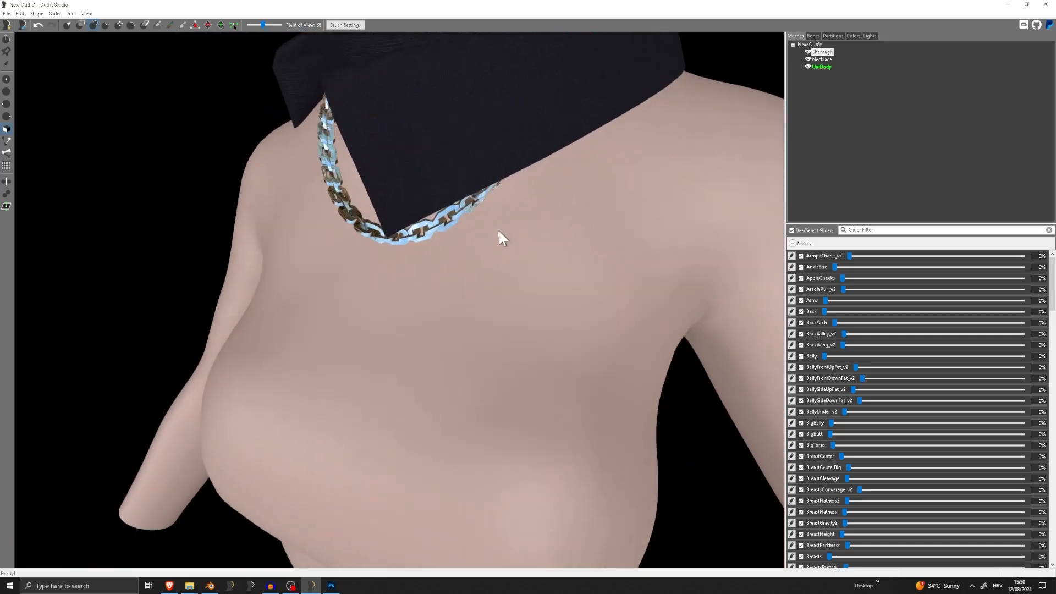
scroll(554, 231, down, 6)
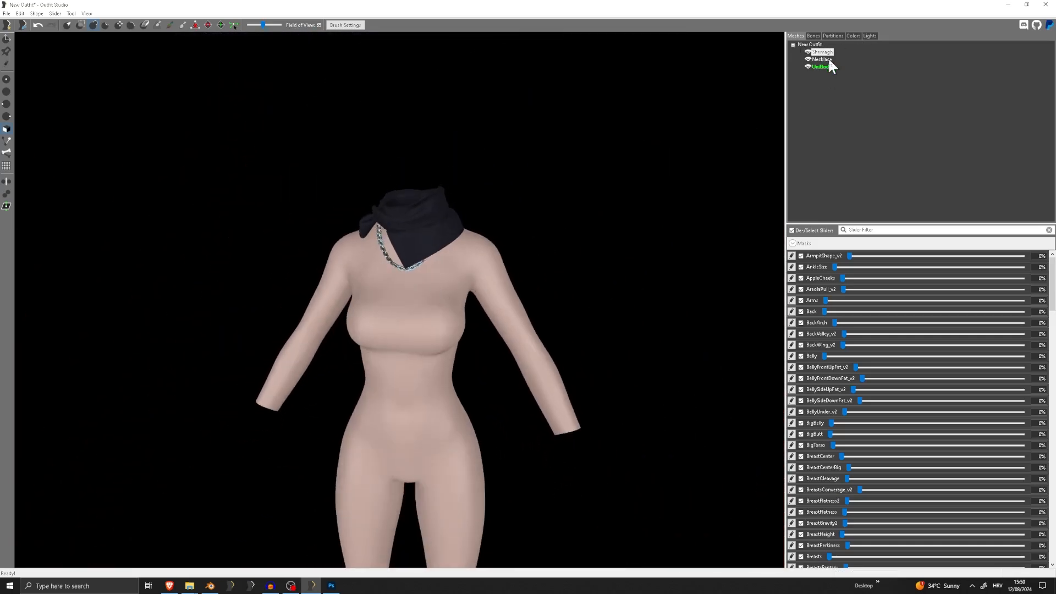
Conform the Shemagh and Necklace to the UniBody sliders with search radius 10 and max vertex targets 10, and delete the UniBody
click(36, 13)
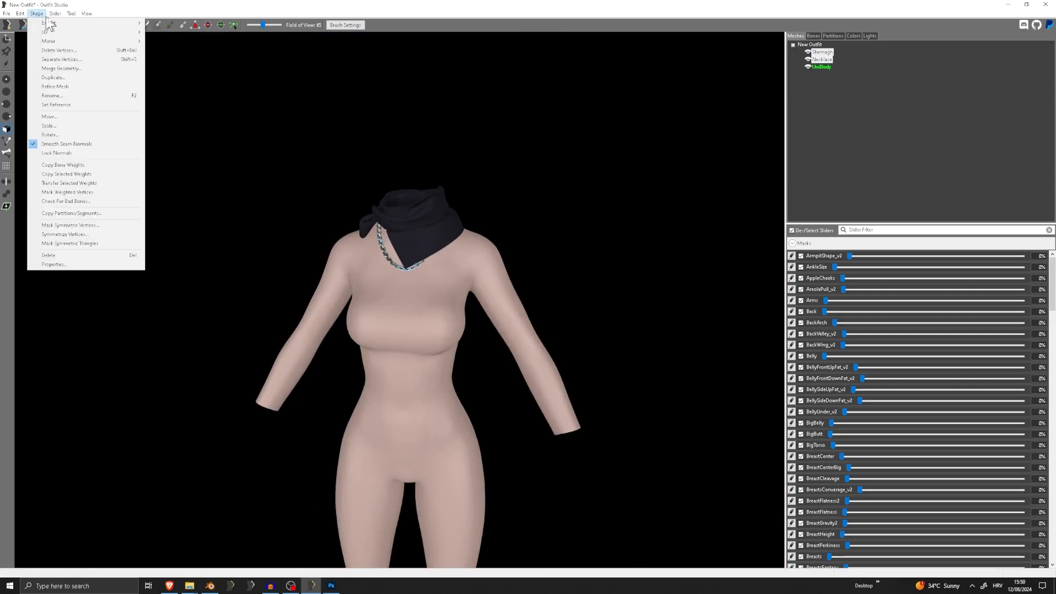
mouse_move(55, 14)
click(72, 32)
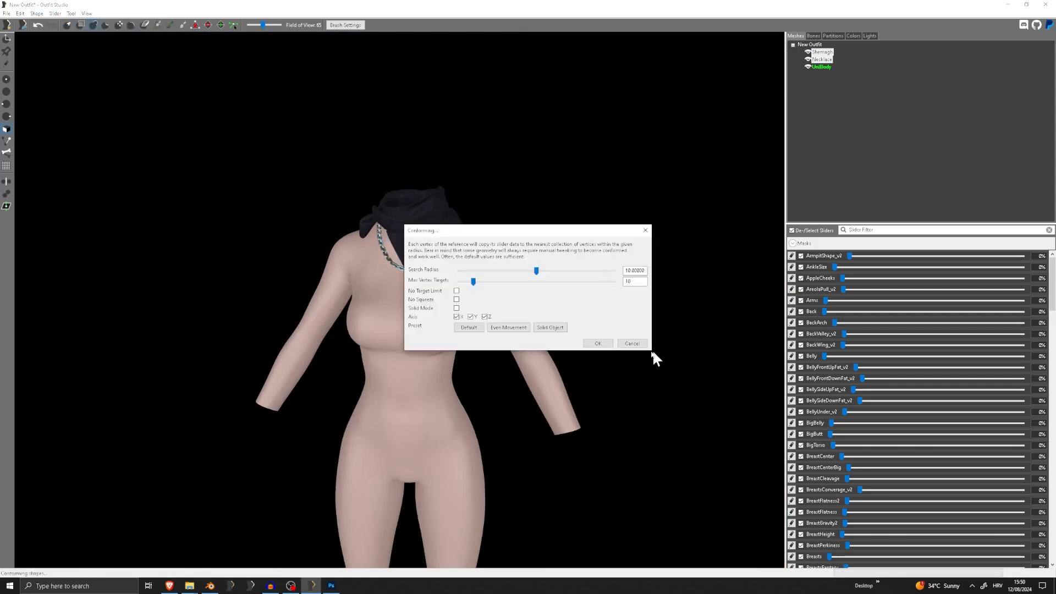
click(607, 342)
click(816, 66)
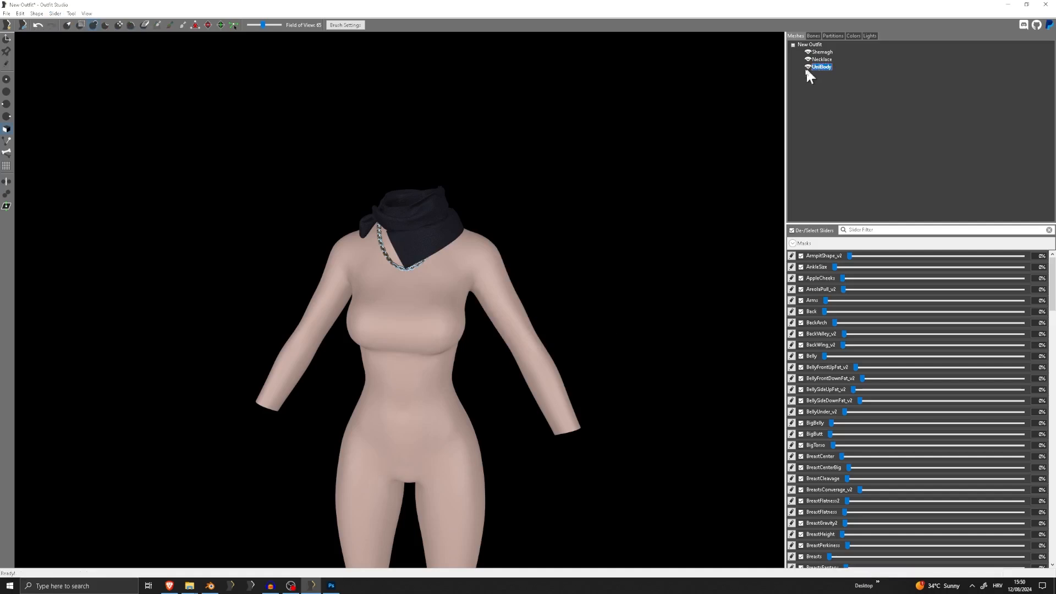
key(Delete)
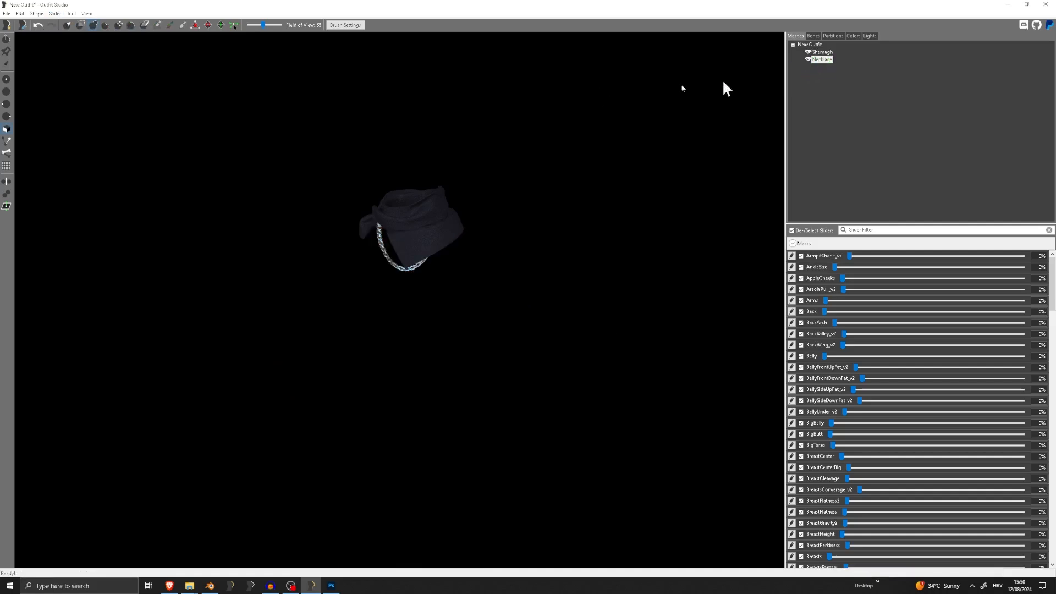
click(7, 13)
click(34, 113)
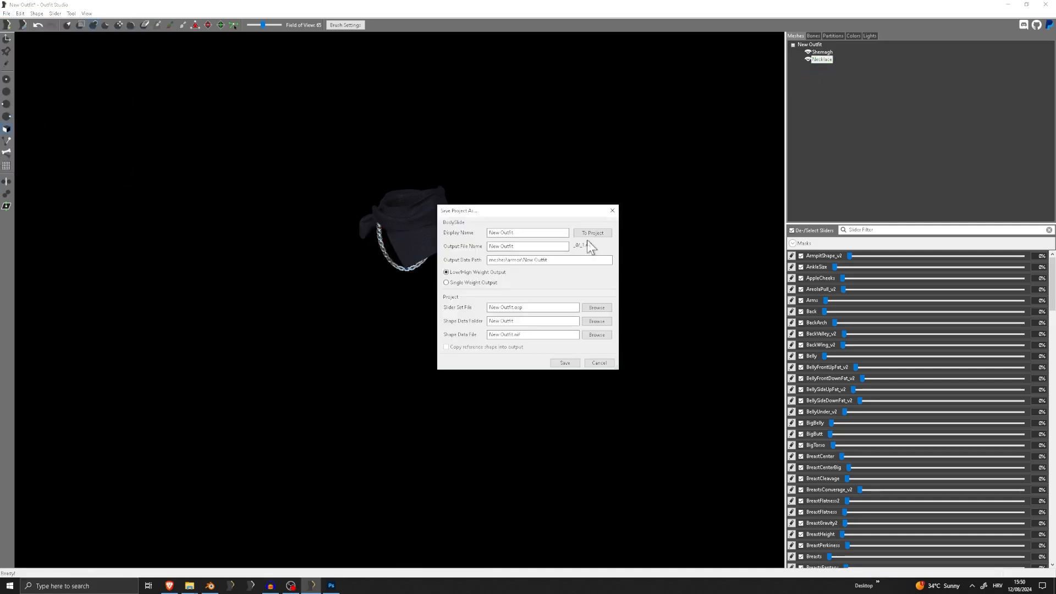
click(612, 211)
scroll(503, 203, up, 5)
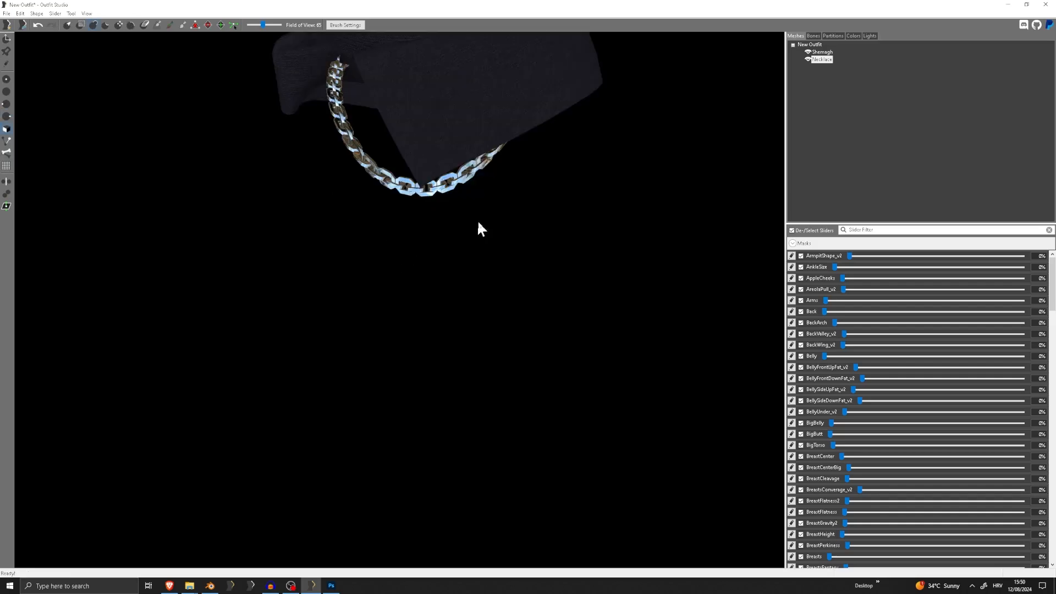
Assign partition type 35 SBP_35_AMULET to both the Shemagh and Necklace meshes in place of their body partitions
scroll(508, 220, down, 2)
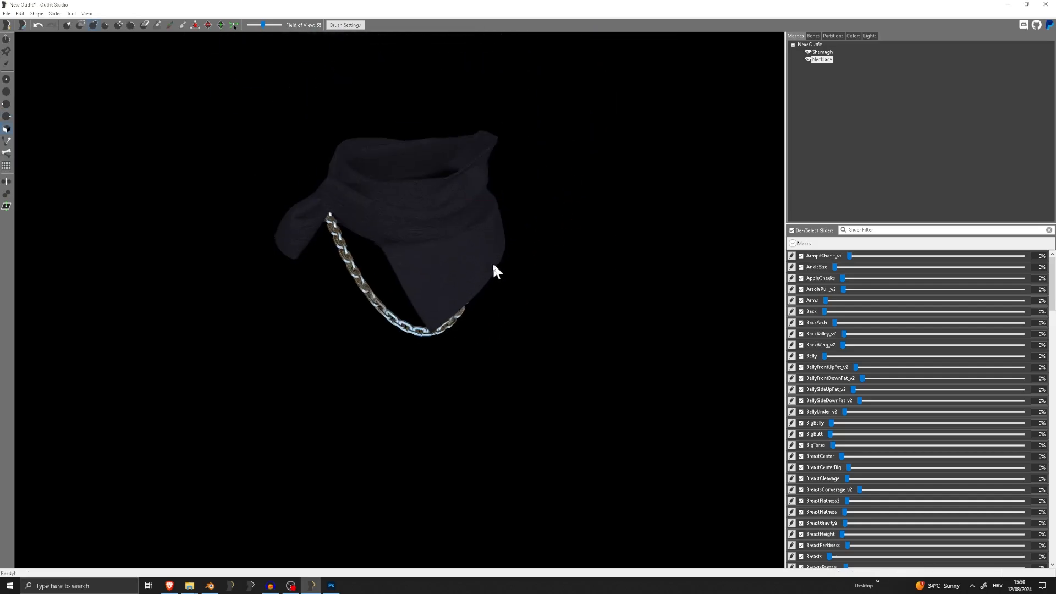
click(832, 36)
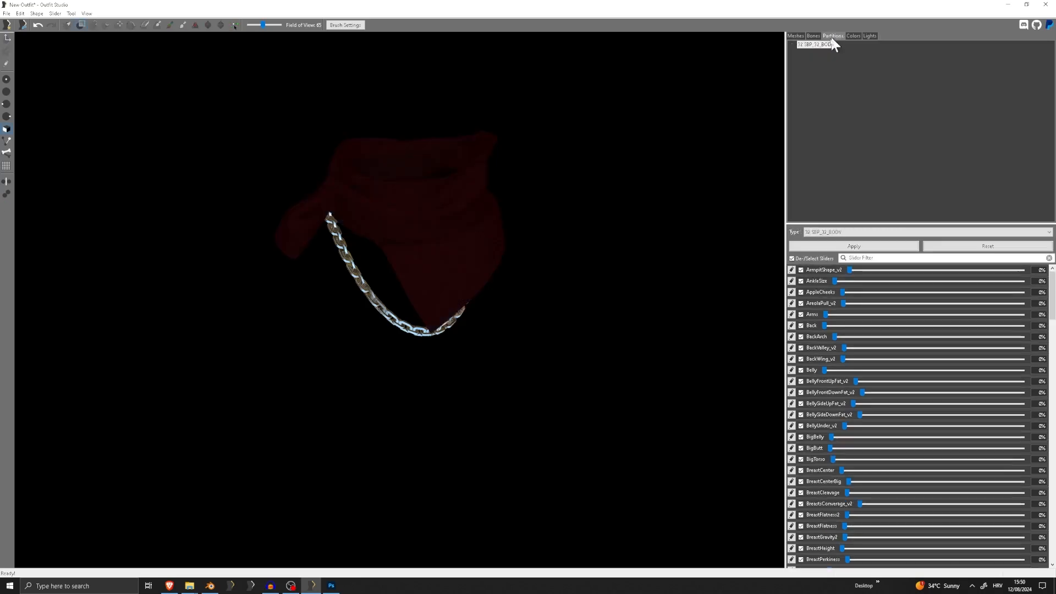
click(821, 46)
click(935, 232)
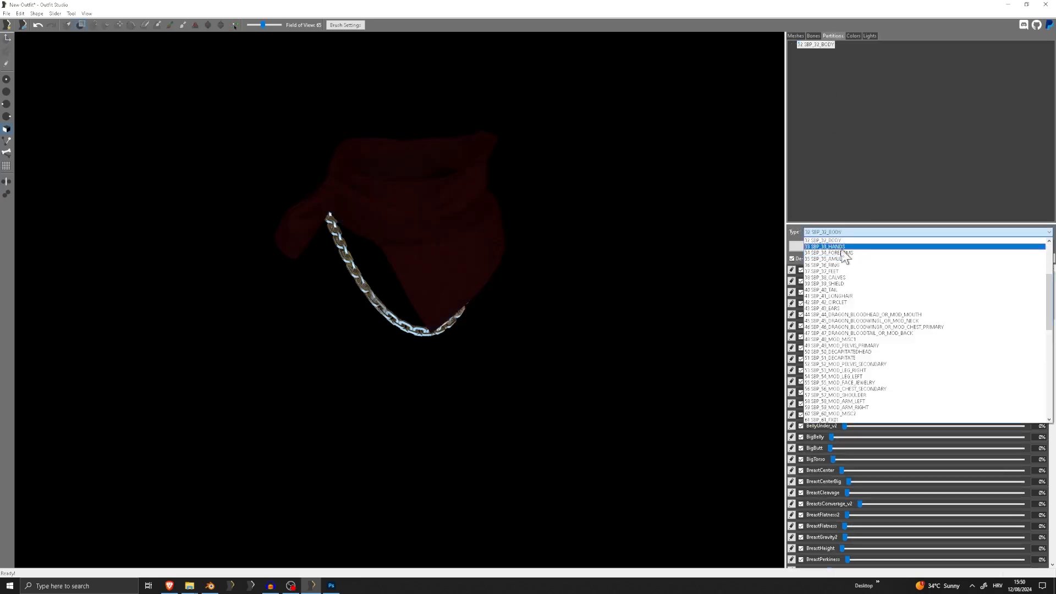
click(839, 258)
click(856, 245)
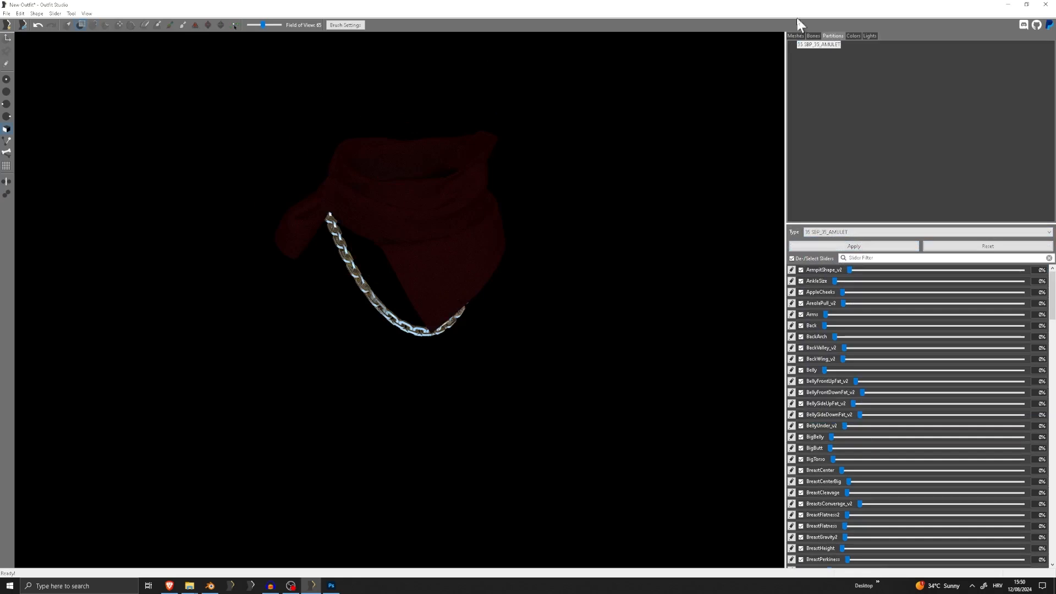
click(795, 37)
click(832, 36)
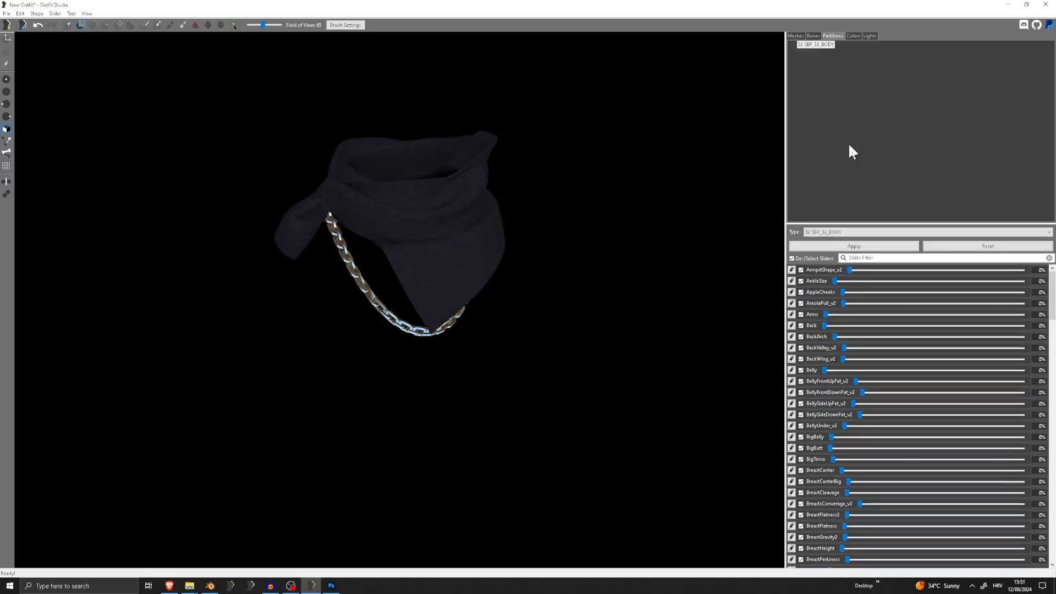
click(877, 234)
click(862, 258)
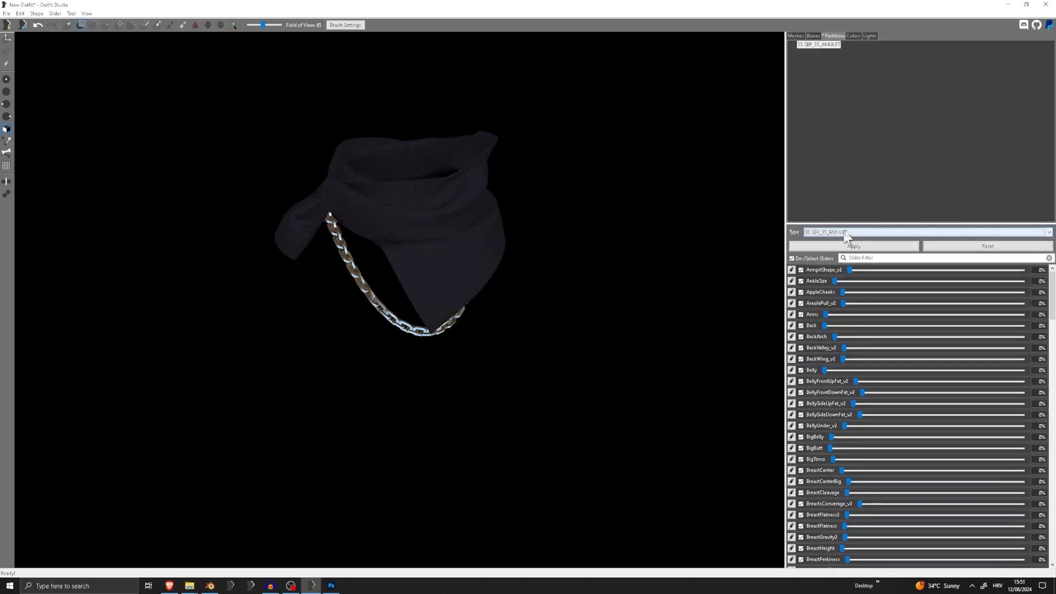
click(858, 247)
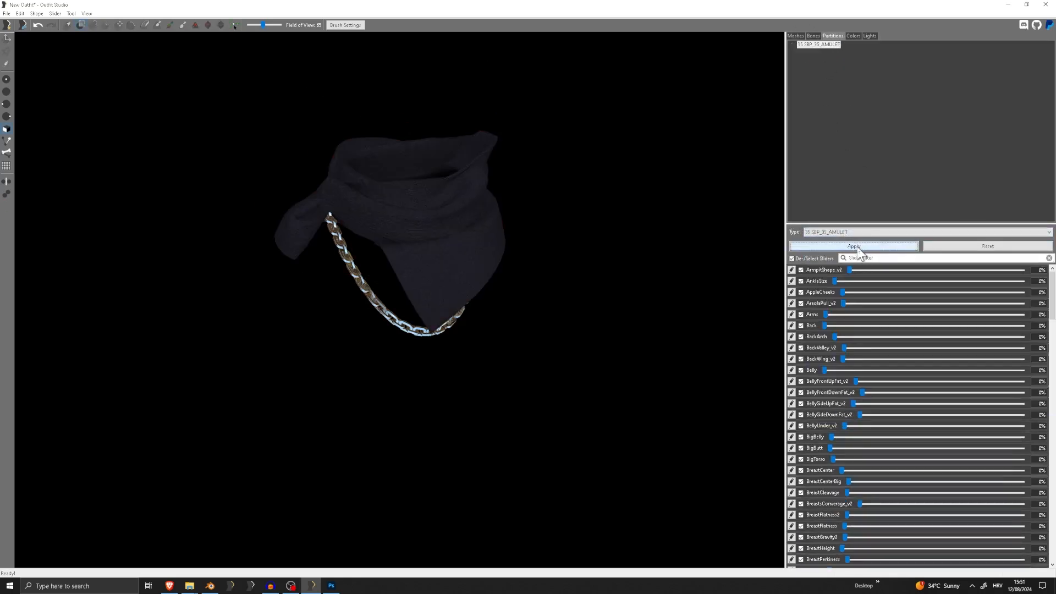
click(799, 36)
Select the Shemagh, toggle the visibility of each mesh, and inspect the scarf and chain up close
click(820, 52)
scroll(519, 226, down, 2)
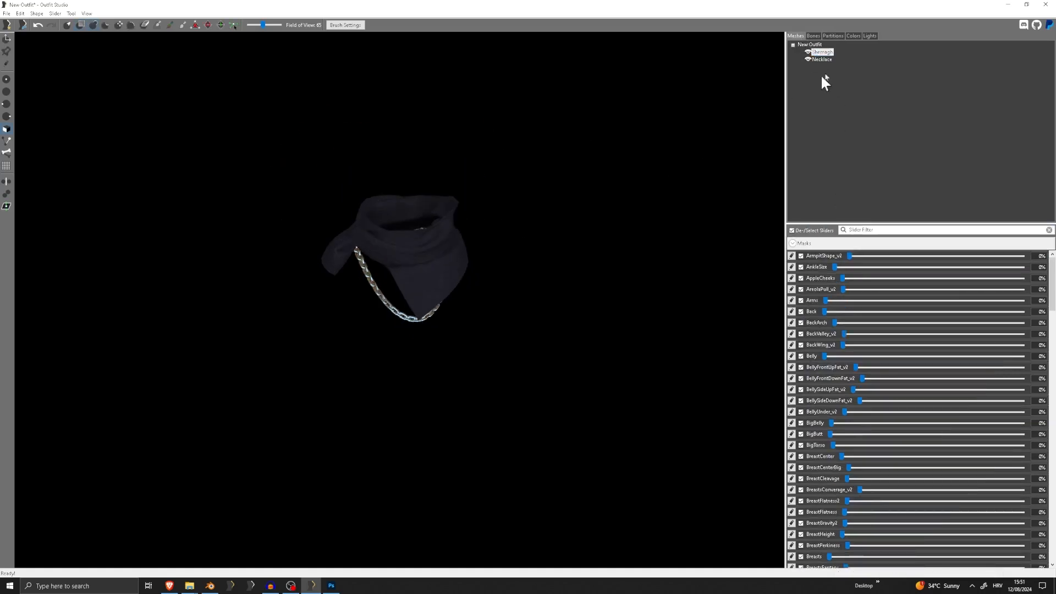
click(806, 52)
click(807, 51)
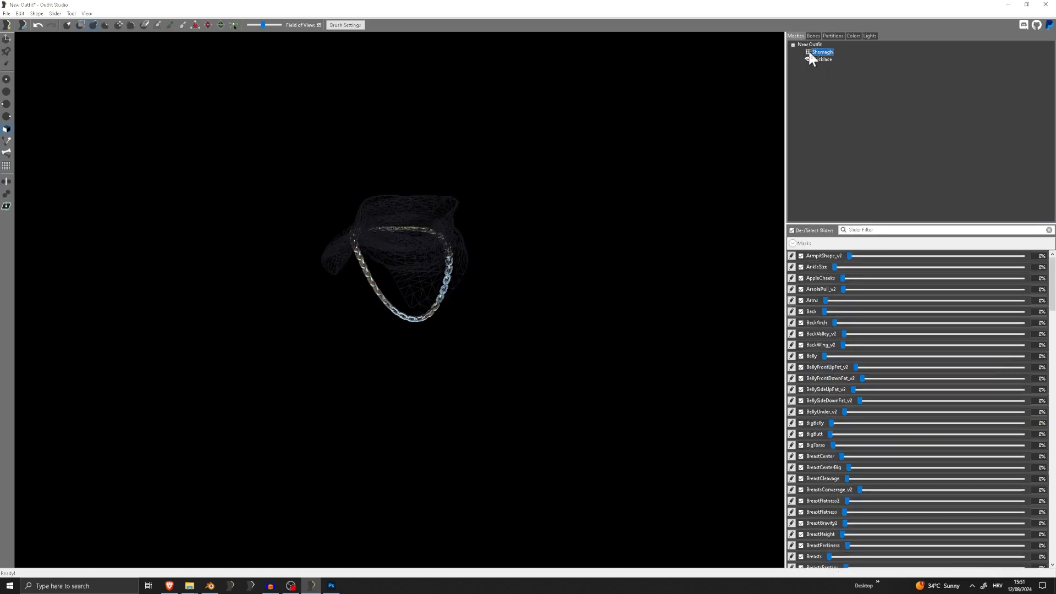
click(808, 59)
click(807, 59)
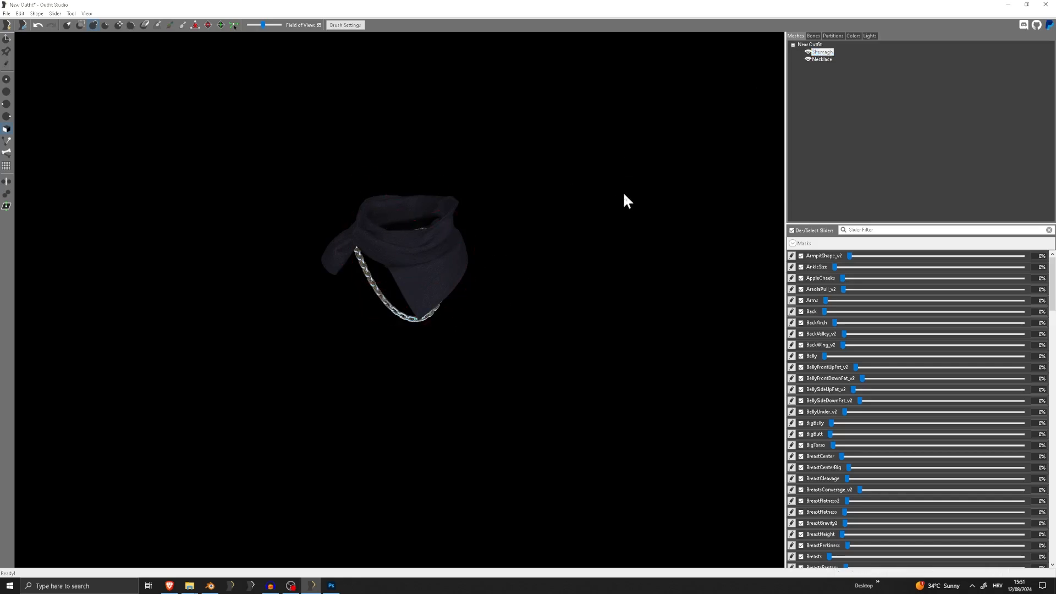
scroll(622, 196, up, 5)
middle_drag(522, 177, 520, 199)
right_drag(500, 188, 477, 186)
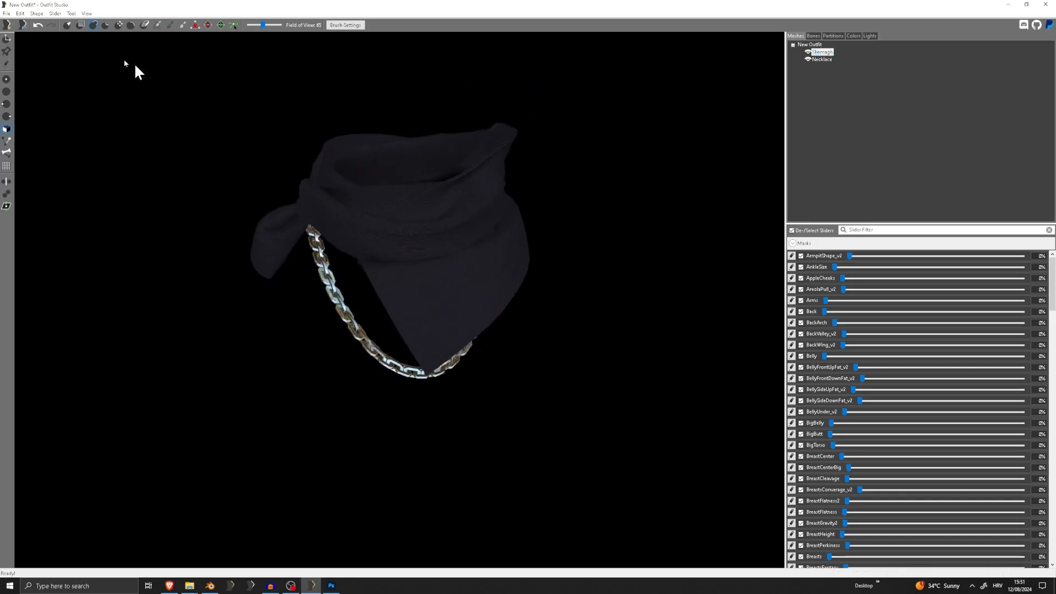
Create a new zap slider named "Shemag Zap" for the Shemagh mesh
click(55, 13)
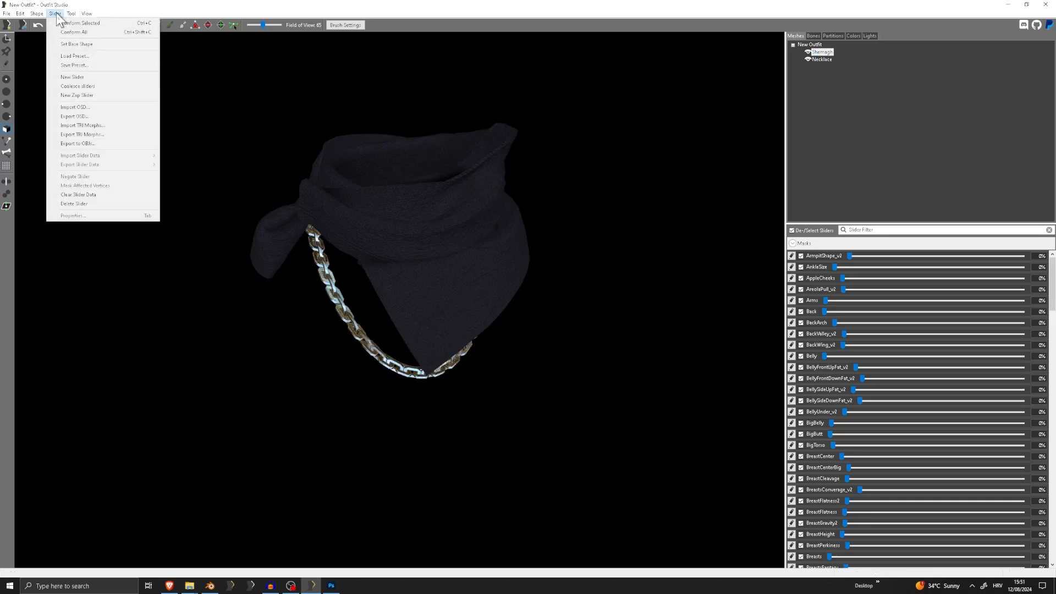
mouse_move(69, 16)
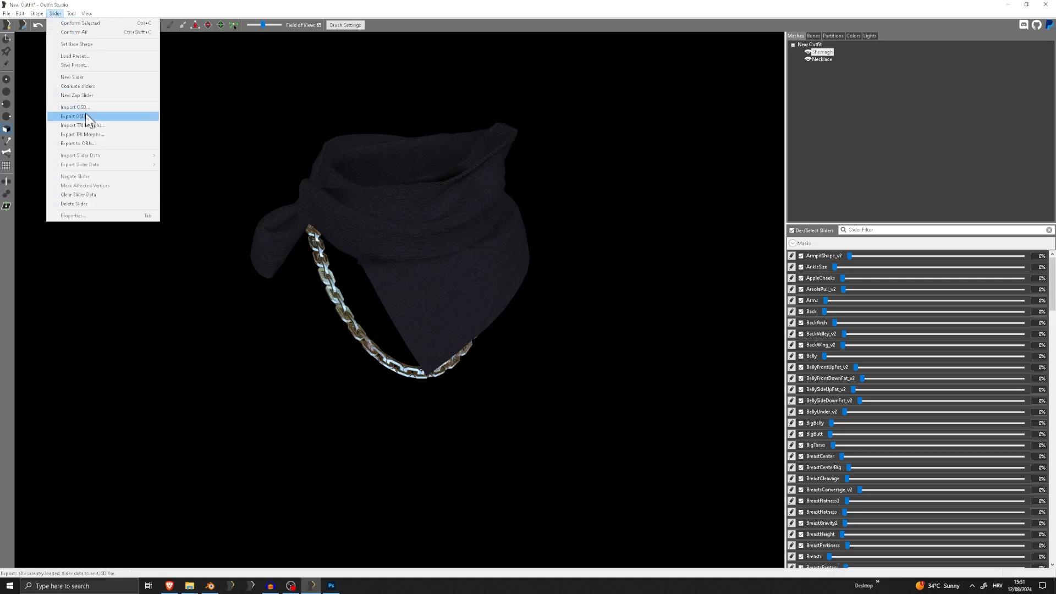
click(85, 94)
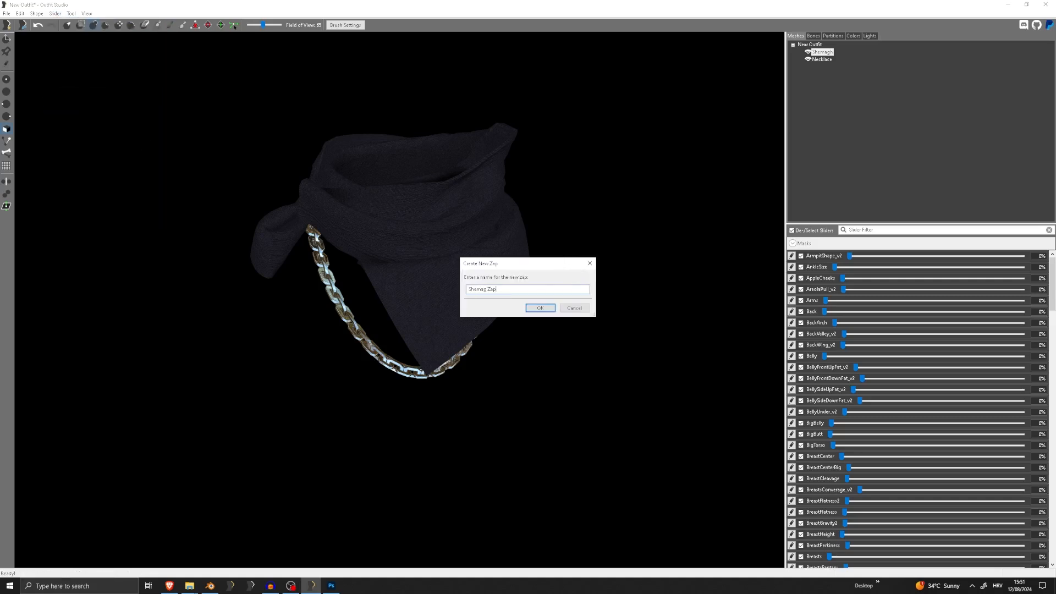
text(Shemag Zap)
click(540, 308)
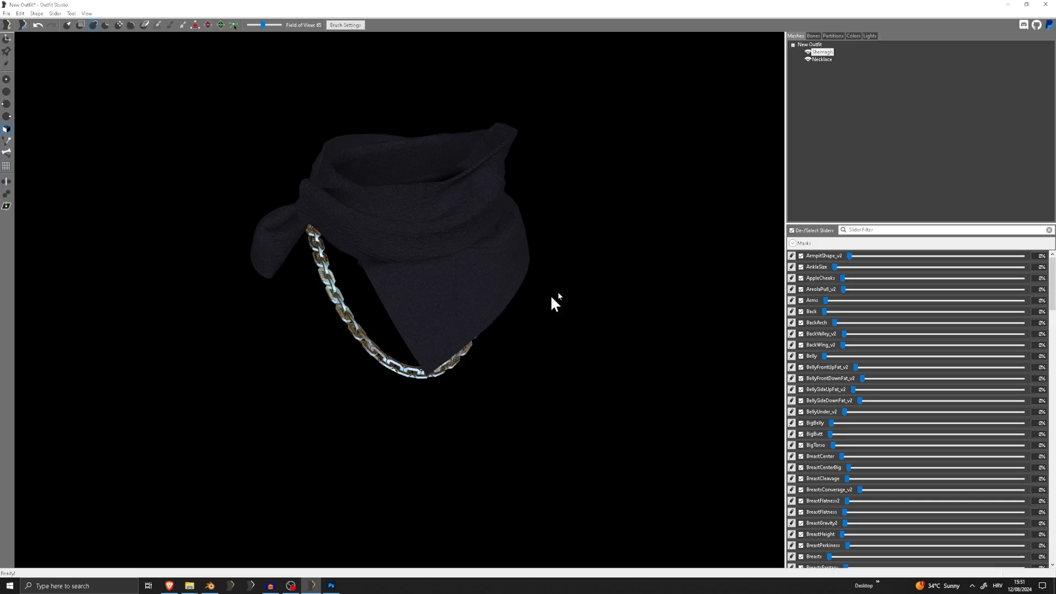
Create a new zap slider named "Necklace Zap" for the Necklace mesh
click(822, 59)
click(55, 14)
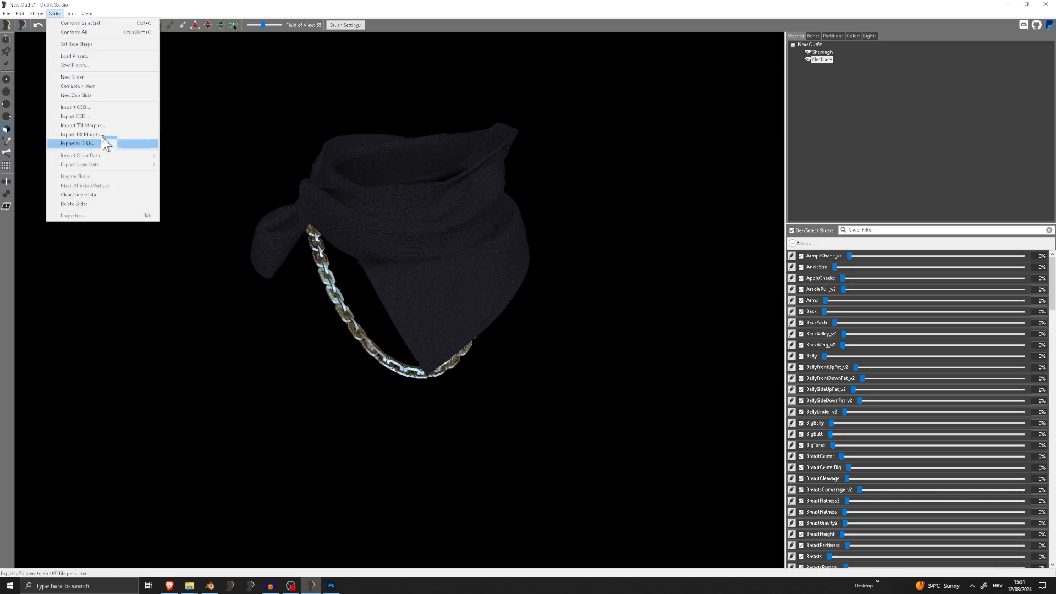
click(82, 96)
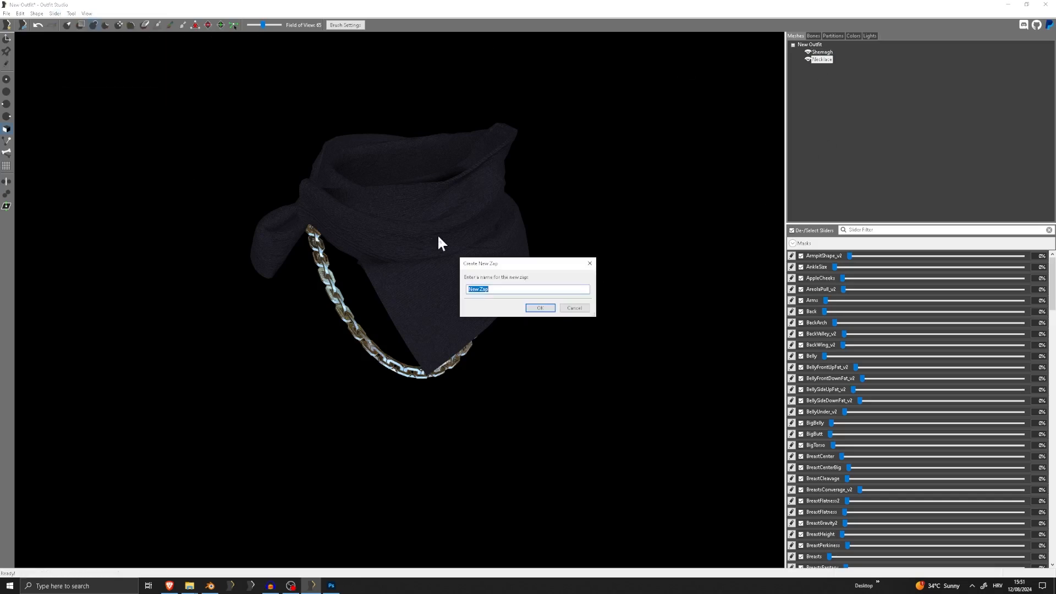
text(Necklace)
click(540, 307)
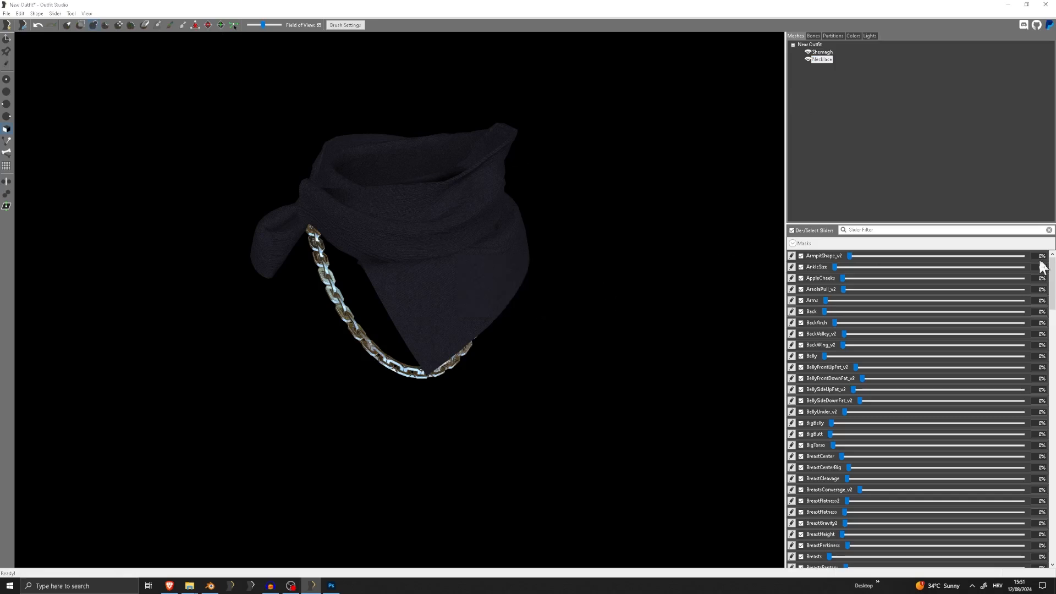
Check the Shemag Zap and Necklace Zap sliders at the end of the slider list
drag(1052, 276, 1052, 542)
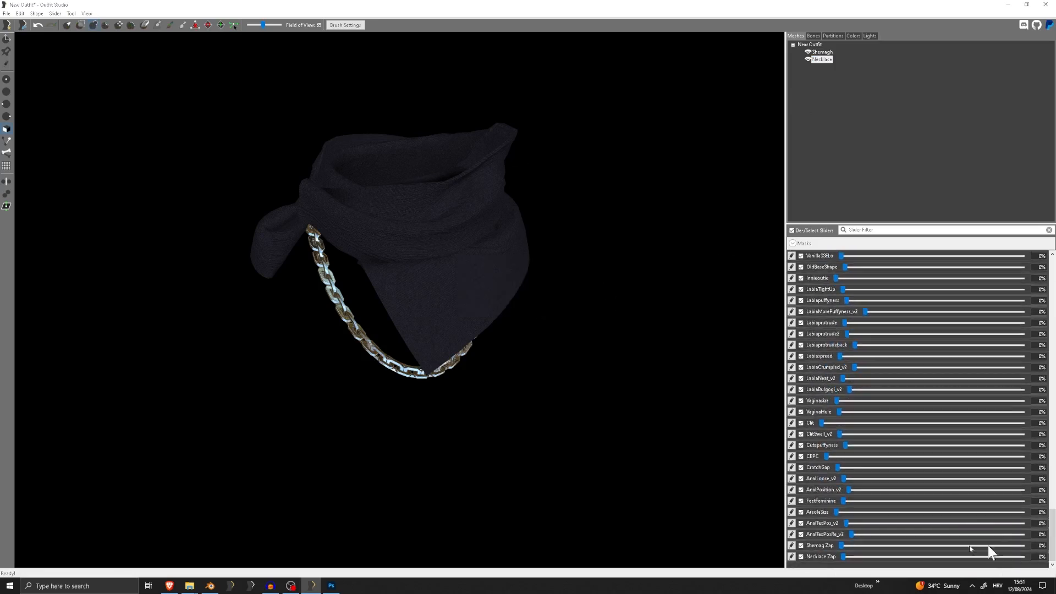
click(843, 556)
drag(844, 557, 693, 560)
scroll(476, 367, down, 5)
right_drag(475, 366, 446, 329)
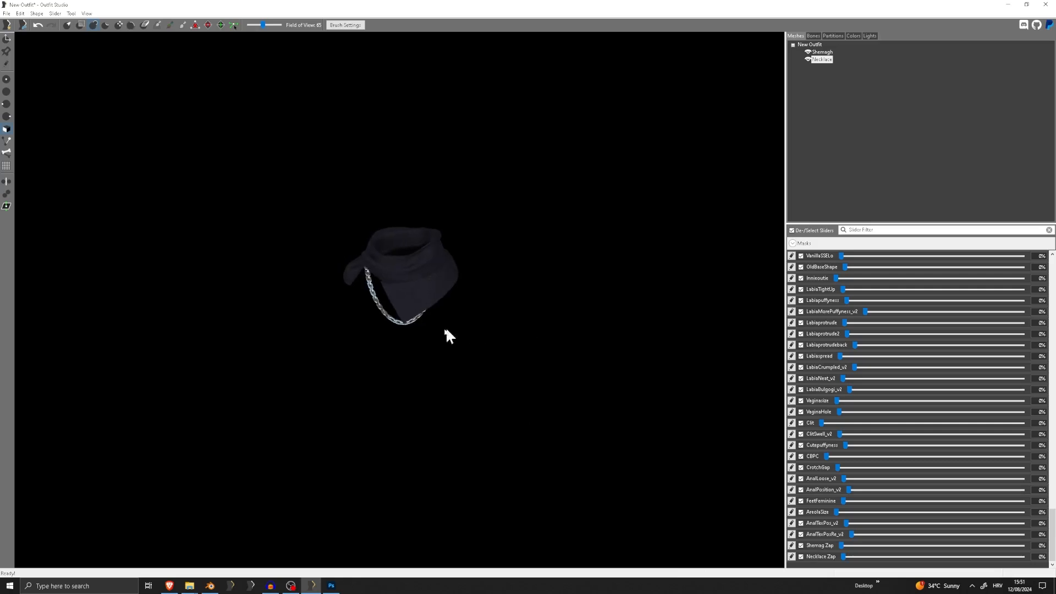
Start saving the project under a new name, and open a blank Notepad window, resized and moved beside the save dialog
click(6, 12)
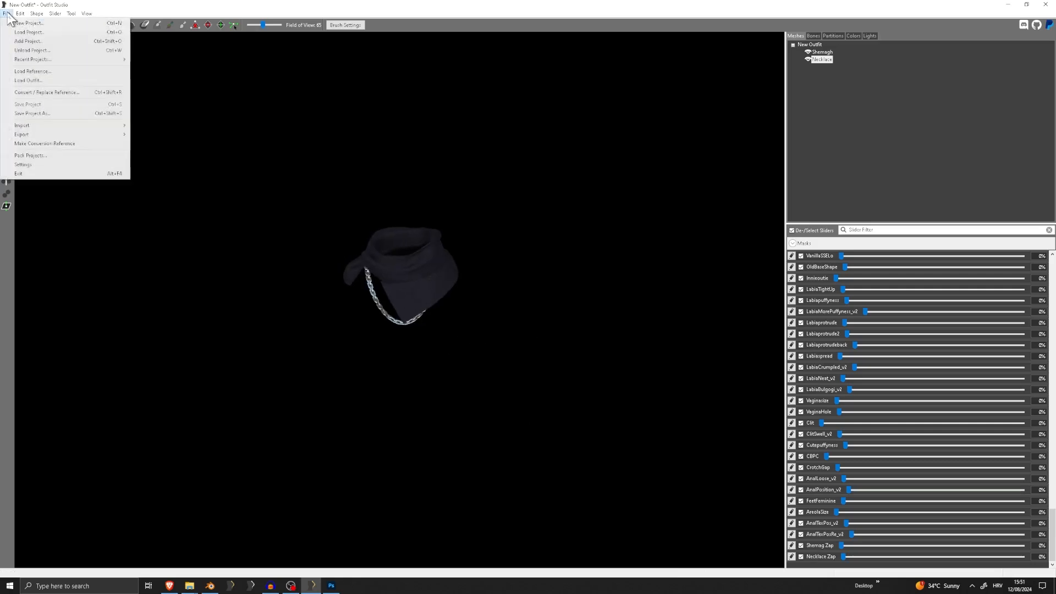
click(36, 113)
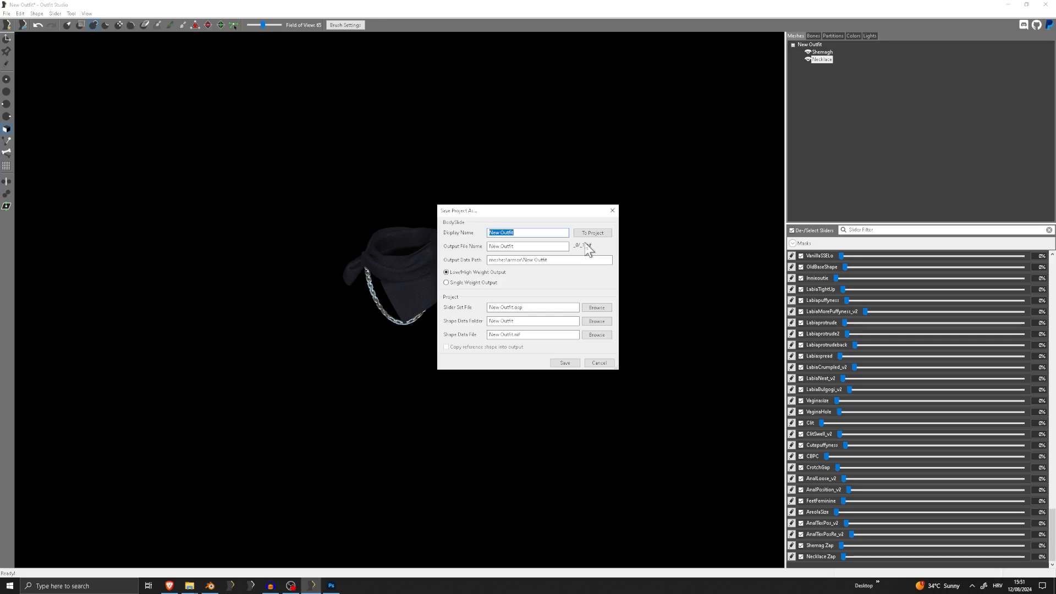
click(101, 586)
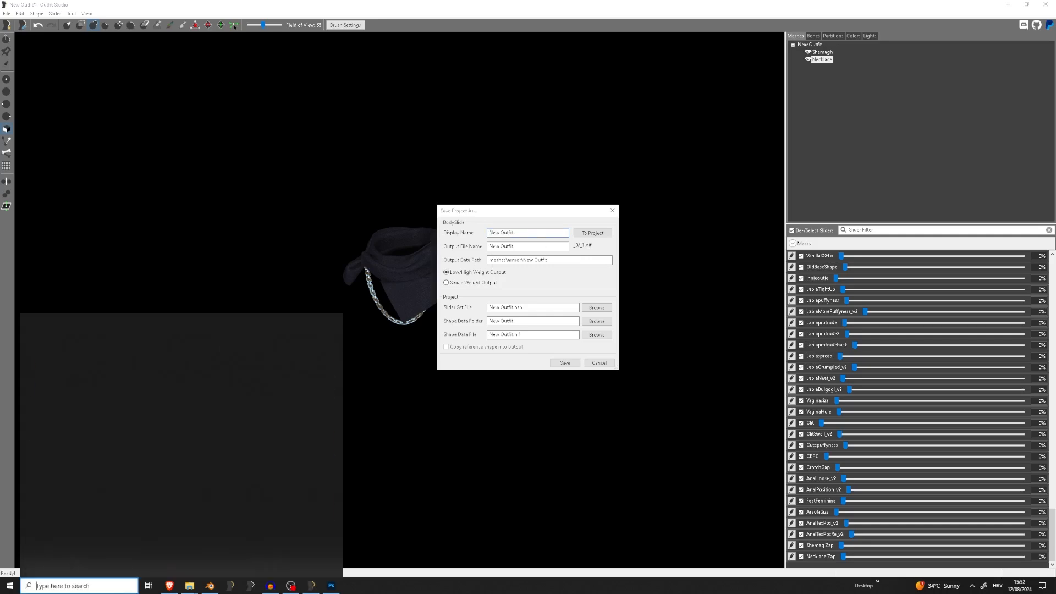
text(no)
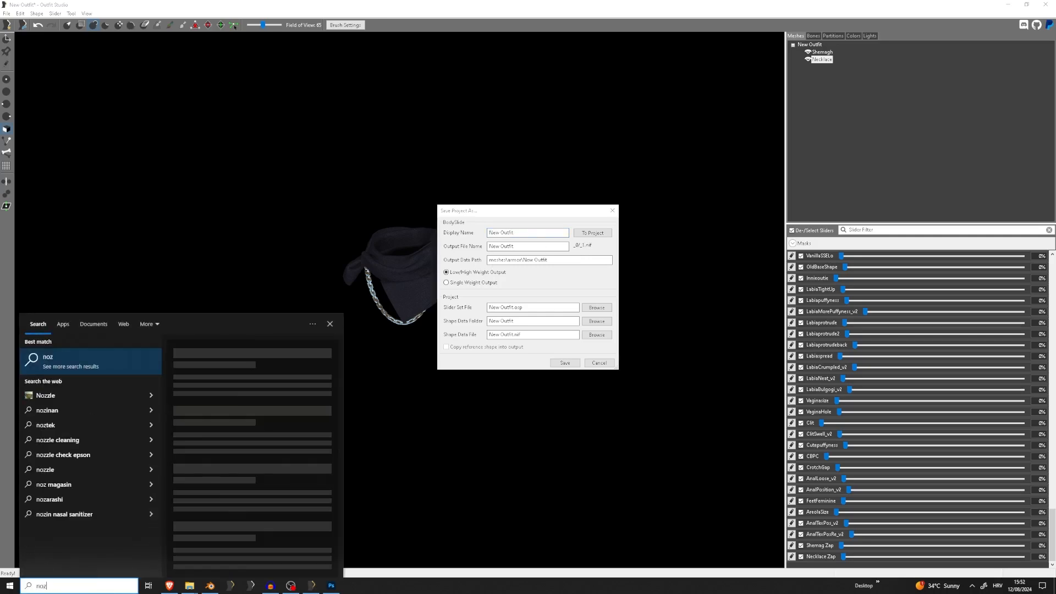
key(Return)
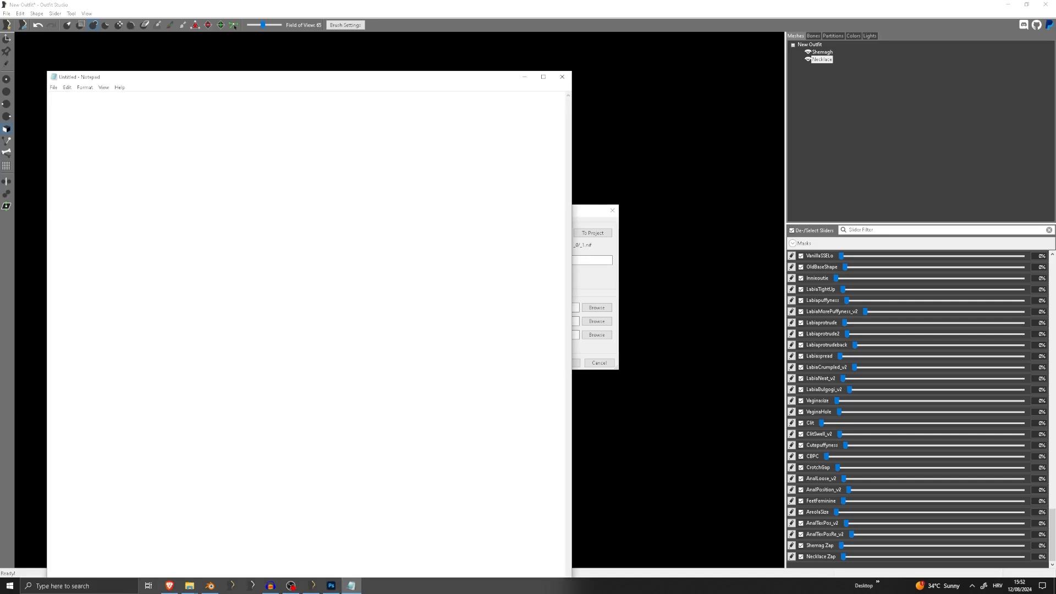
drag(572, 72, 390, 255)
drag(224, 266, 203, 165)
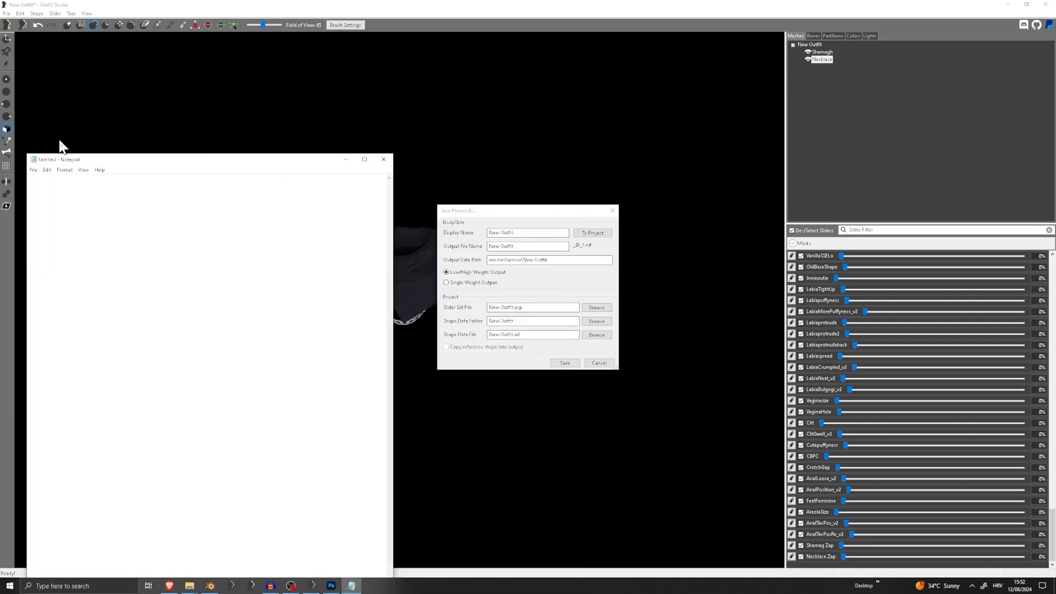
drag(22, 149, 132, 305)
drag(225, 299, 140, 153)
Set the display name to Obi_Tutorial_Neck_3BA, copy it to the project fields, and name the output file Necklace
click(525, 227)
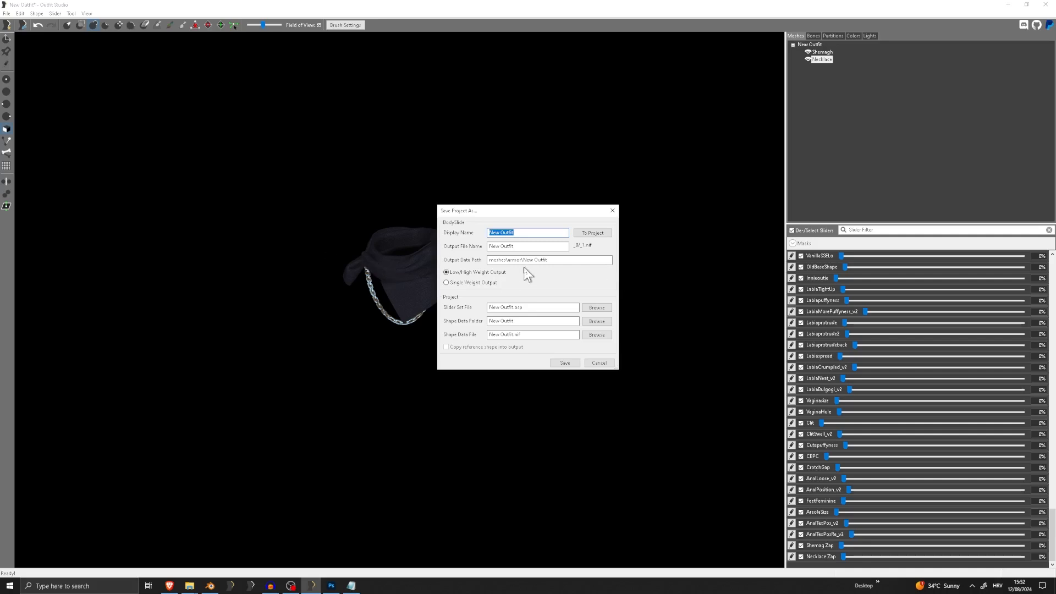
text(Cbi_)
double_click(547, 232)
click(545, 232)
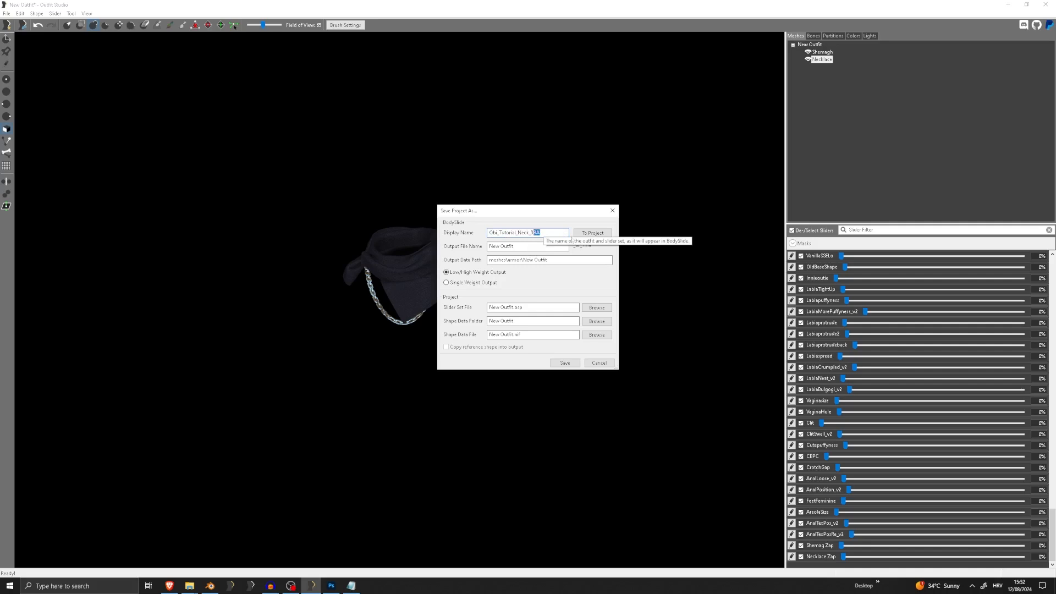
click(592, 232)
drag(530, 247, 479, 247)
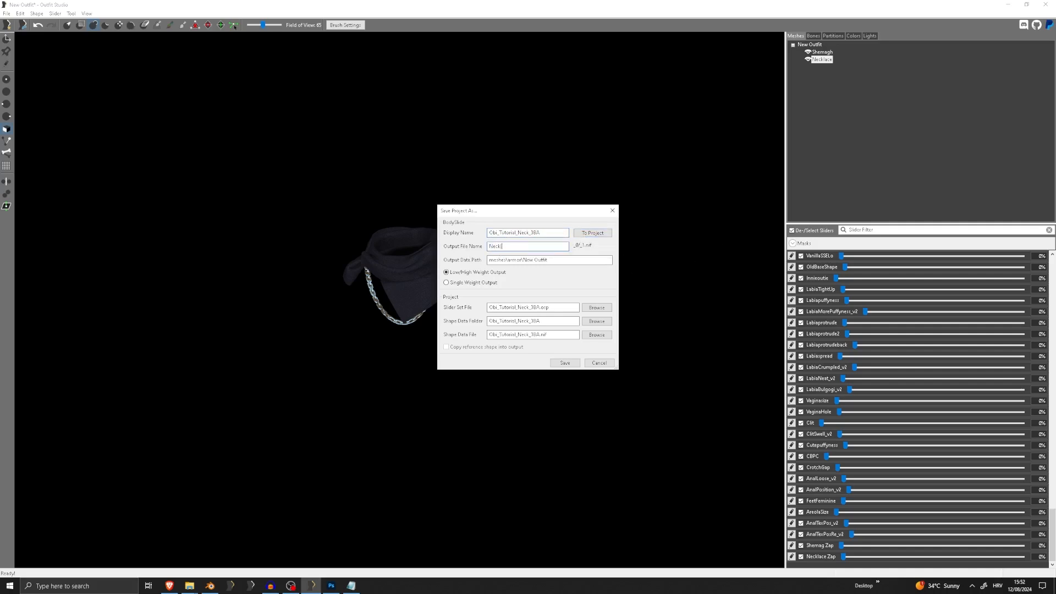
Switch to File Explorer and open the Data\Meshes\Obicnii\Tutorial folder of Skyrim Special Edition
drag(552, 261, 483, 260)
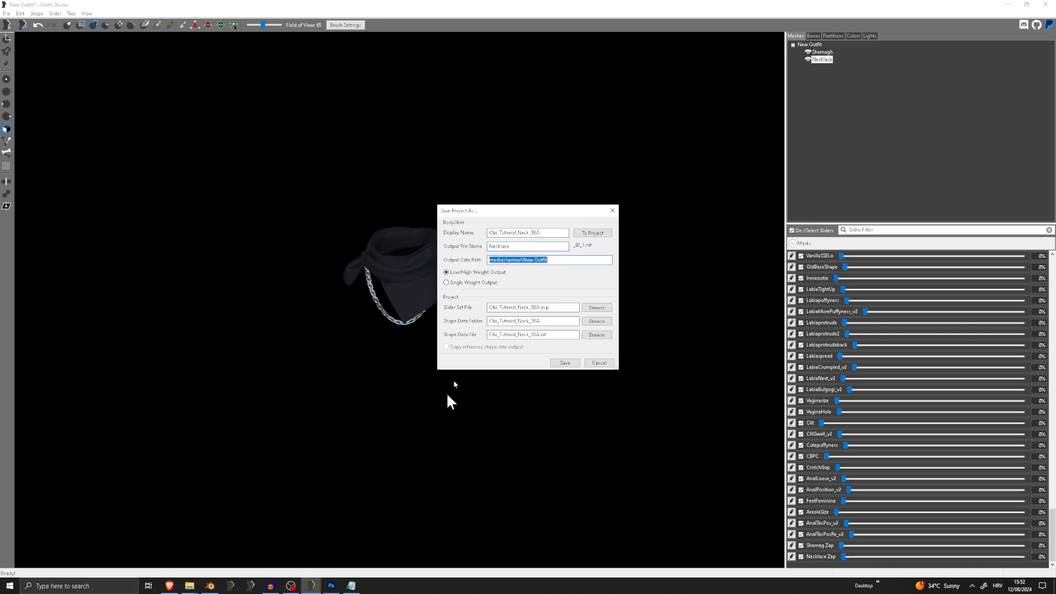
click(549, 235)
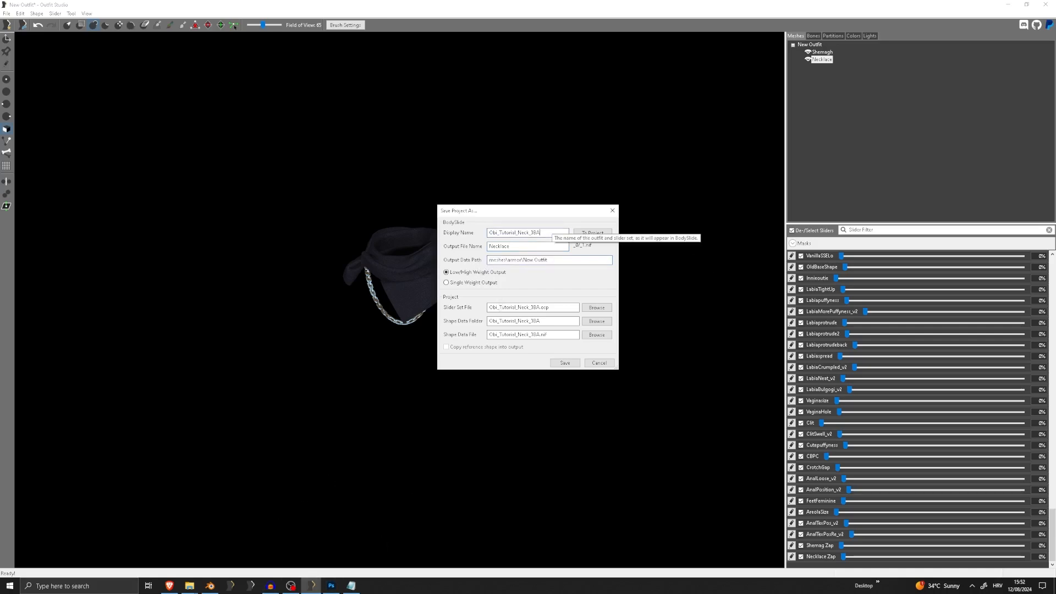
click(189, 587)
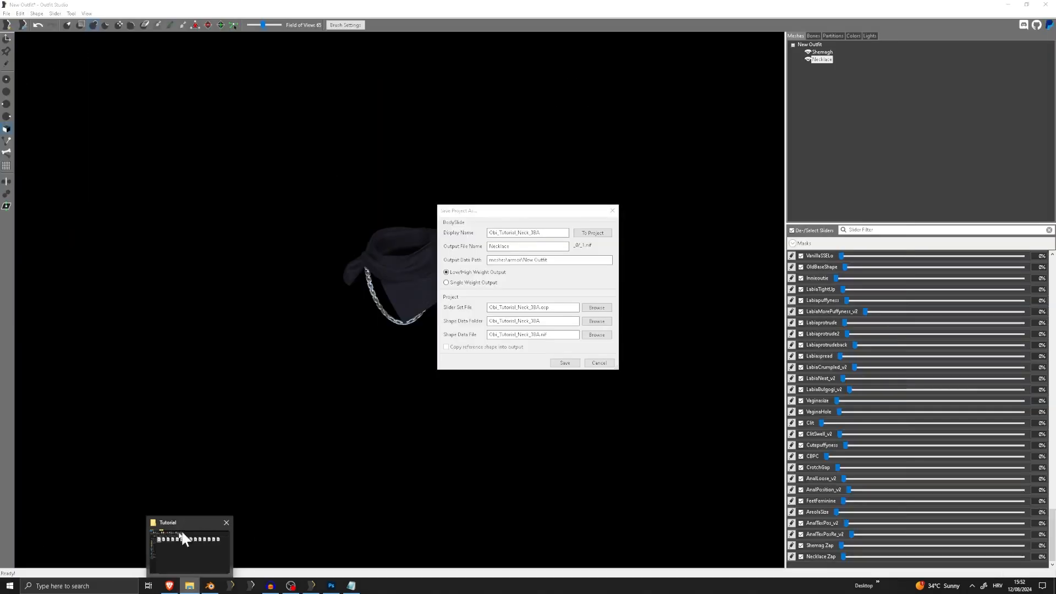
click(182, 533)
click(384, 257)
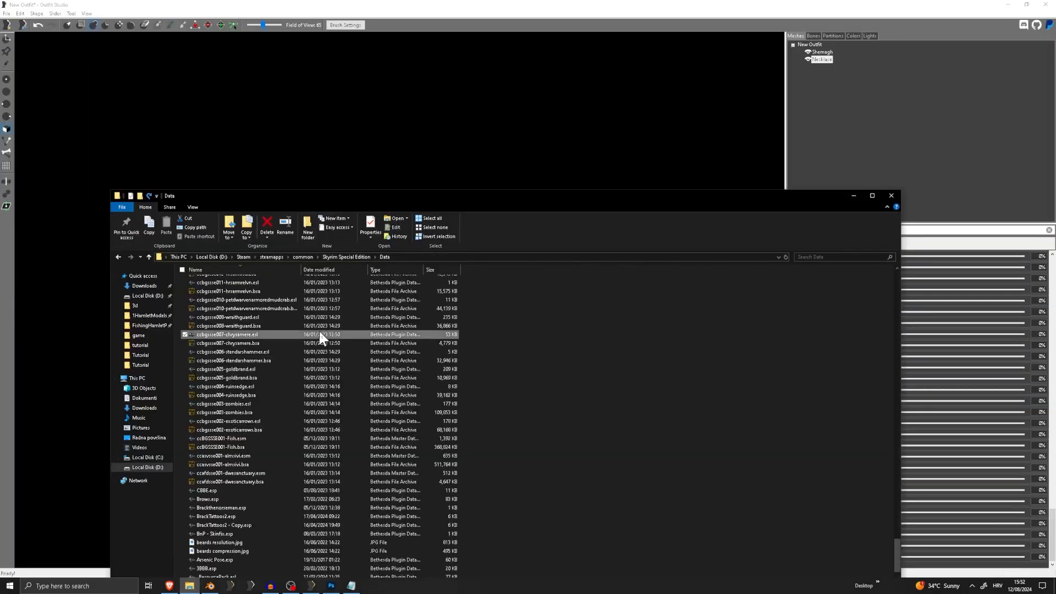
scroll(319, 329, down, 10)
double_click(219, 318)
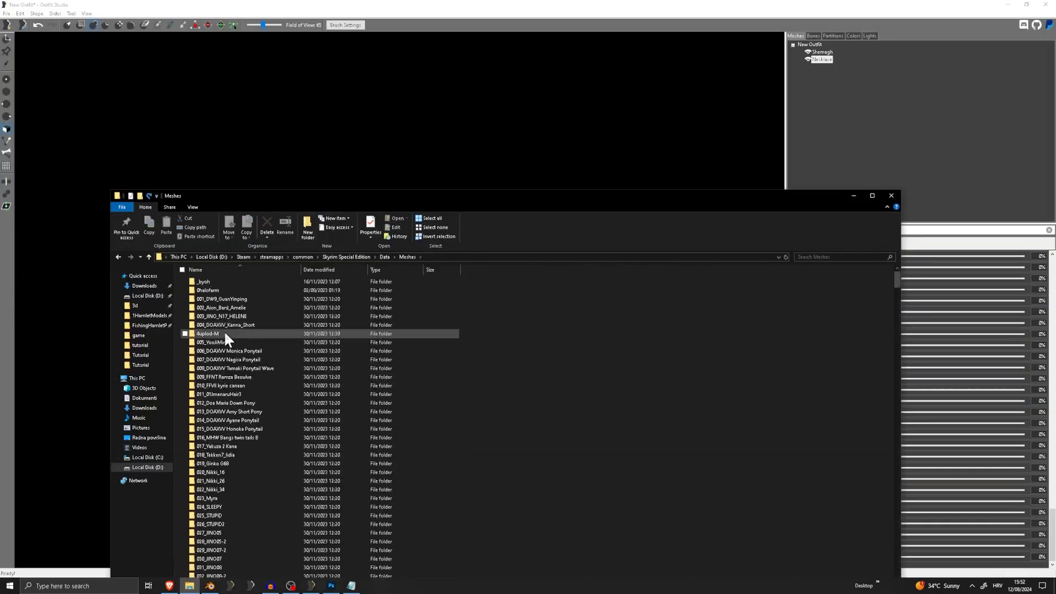
scroll(223, 330, down, 10)
key(o)
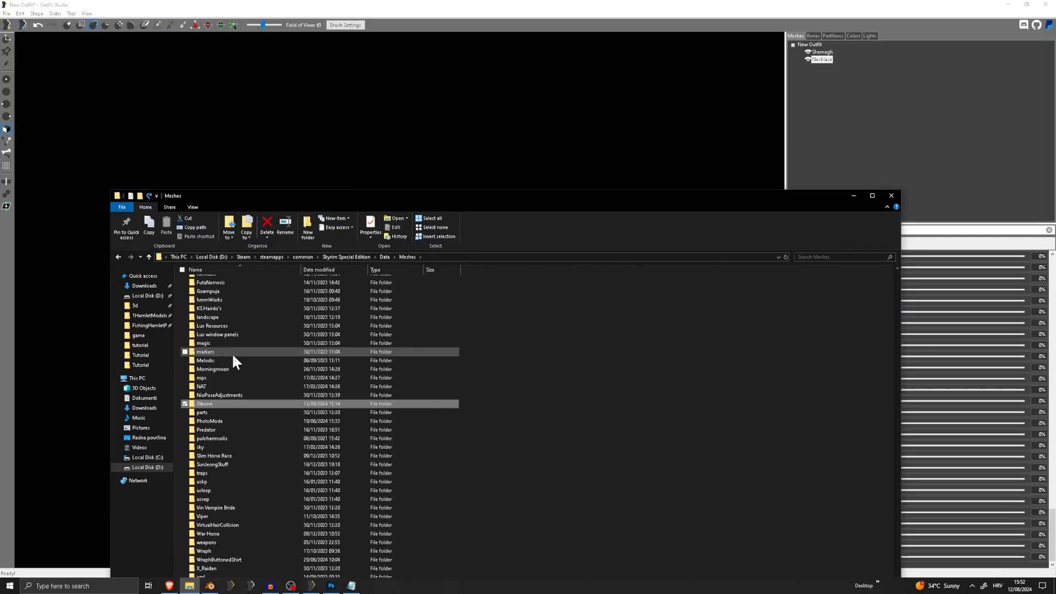
double_click(213, 404)
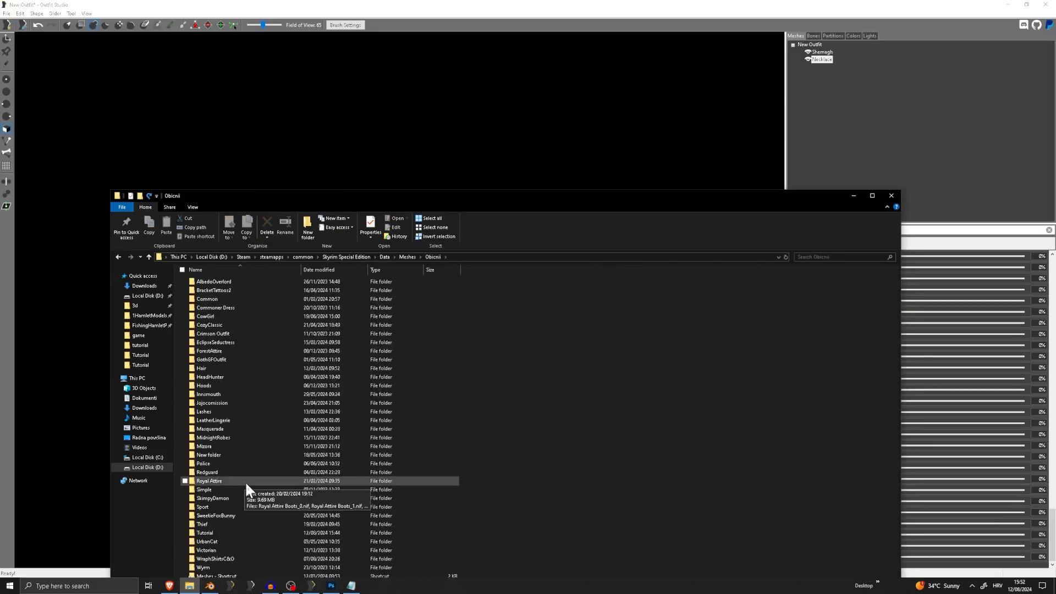
drag(352, 206, 353, 117)
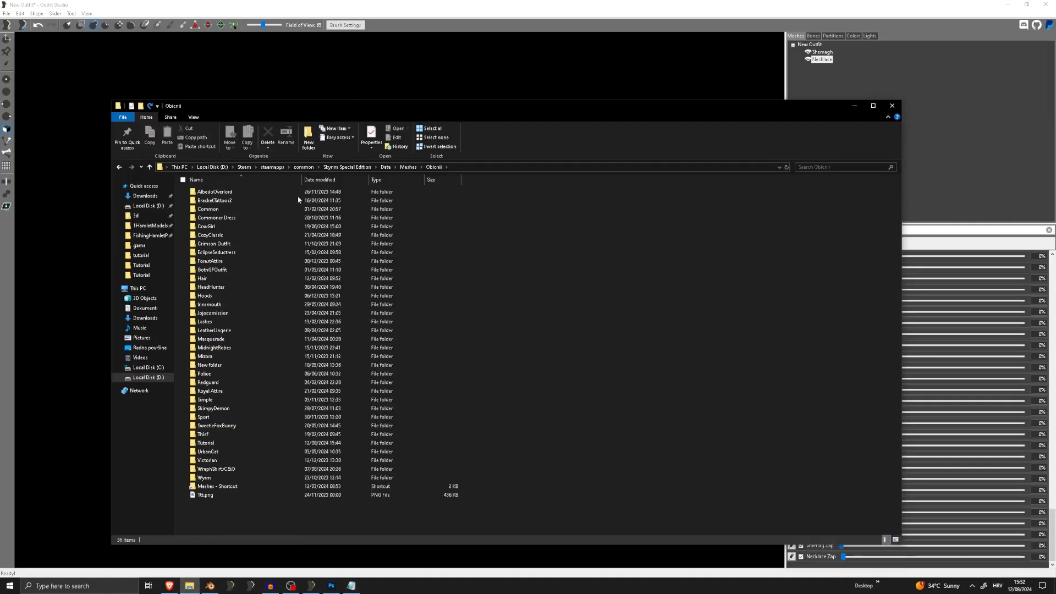
double_click(209, 443)
Copy the Meshes\Obicnii\Tutorial part of the folder address and set it as the project's output data path
click(398, 167)
drag(288, 167, 352, 167)
key(ctrl+c)
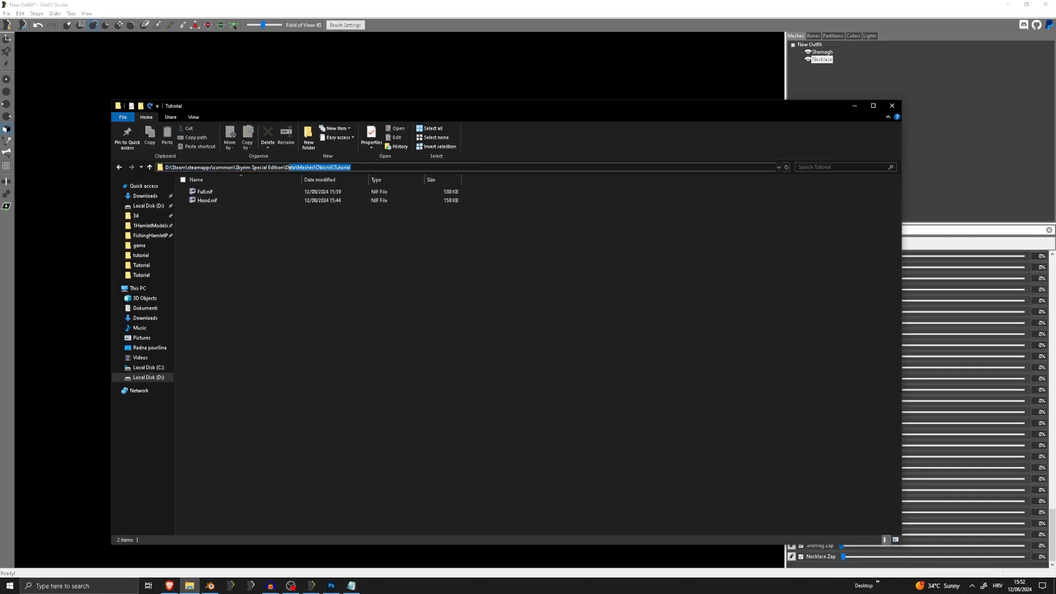
click(619, 8)
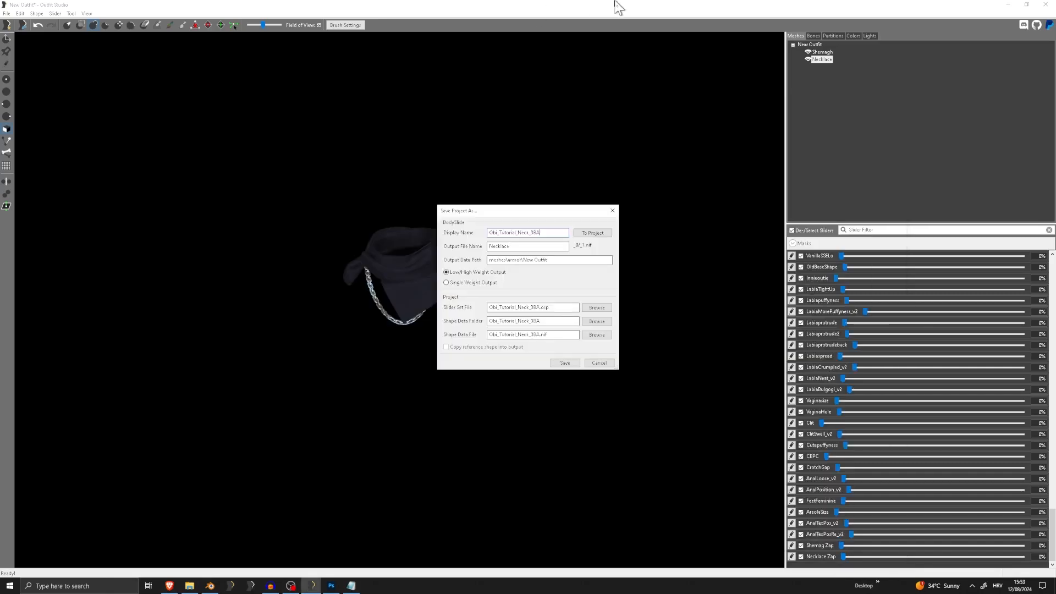
drag(605, 260, 418, 262)
key(ctrl+v)
Copy the project's display name, output file name and output data path into the Notepad note
drag(555, 235, 412, 282)
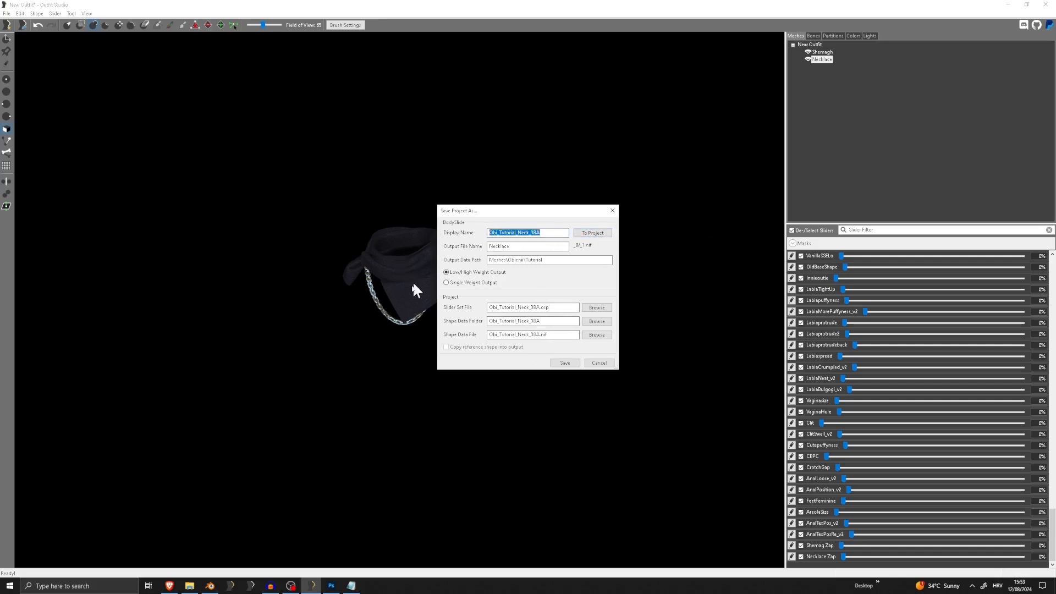
key(ctrl+c)
click(349, 584)
key(ctrl+v)
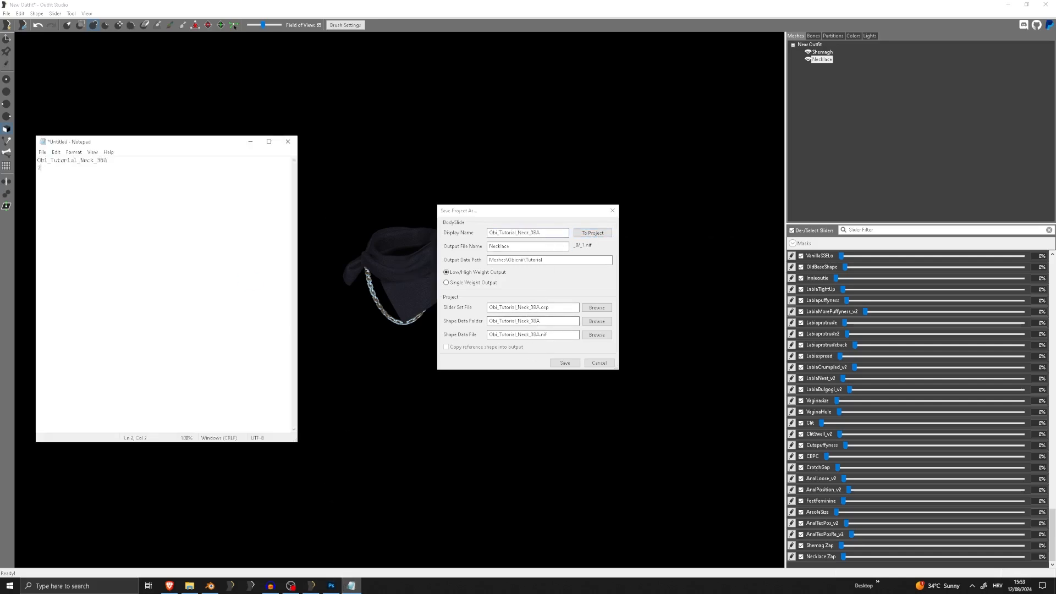
double_click(502, 246)
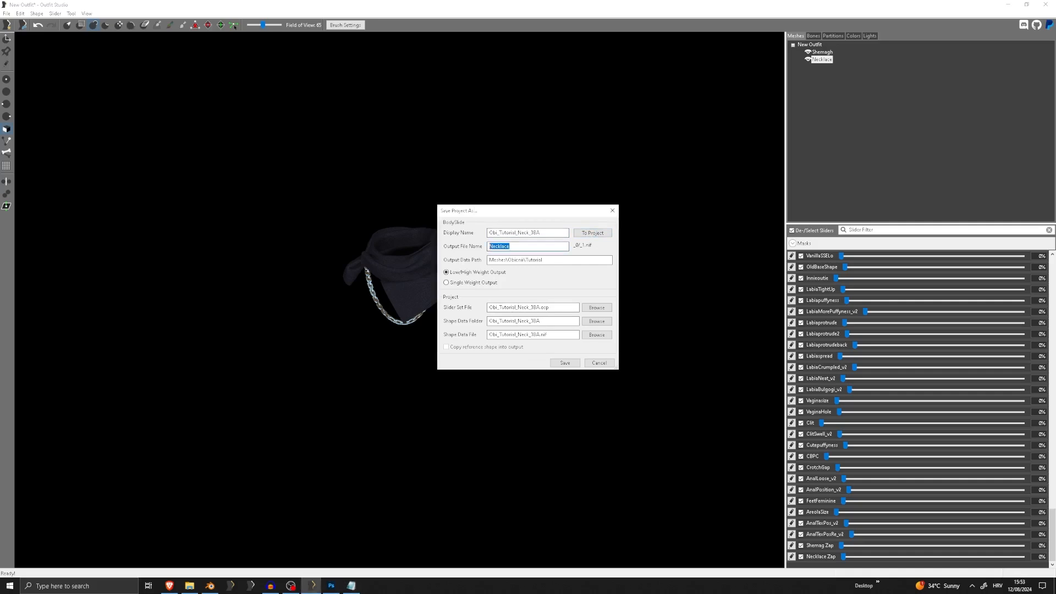
click(350, 586)
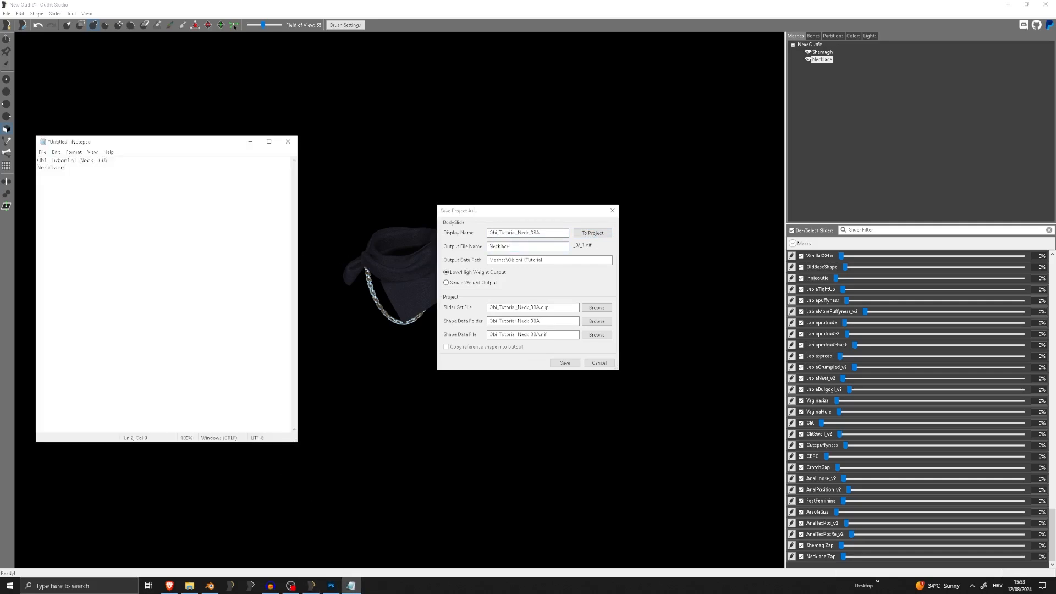
drag(543, 261, 388, 261)
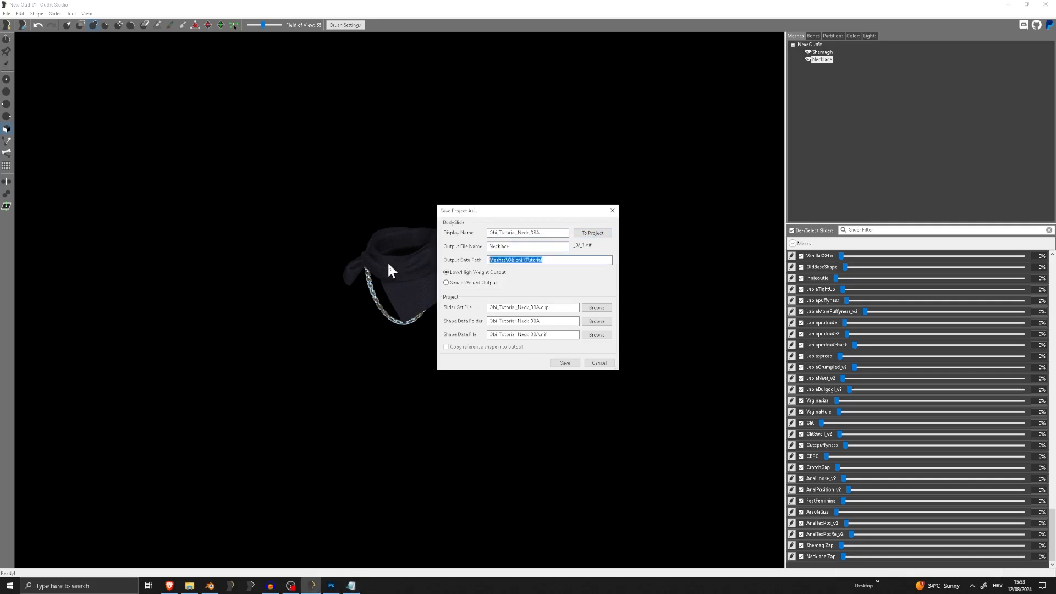
key(alt+Tab)
key(alt+Tab)
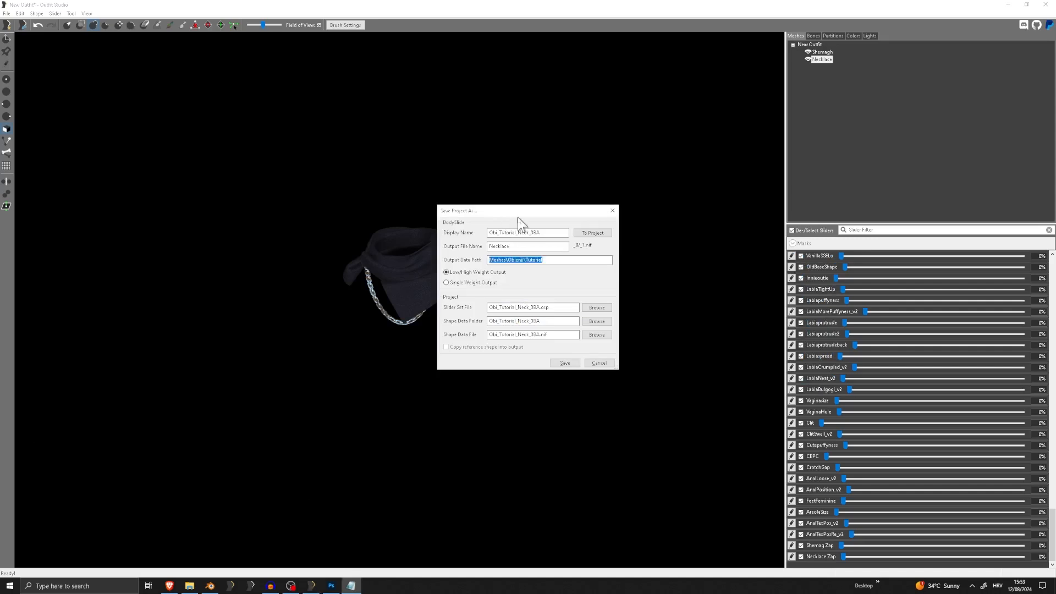
Save the neck project and restart Outfit Studio with an empty workspace
click(565, 363)
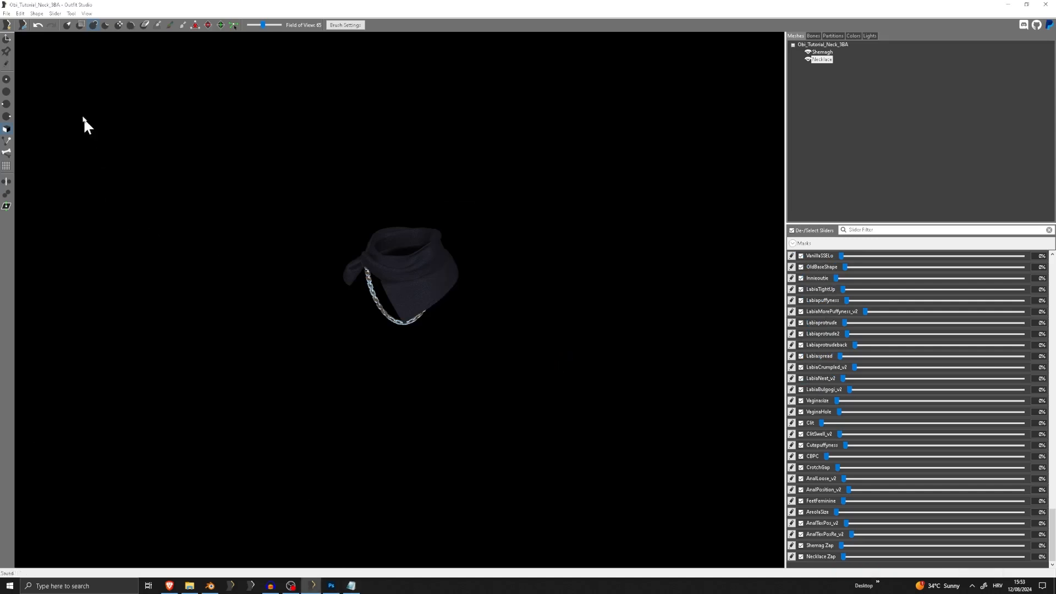
click(6, 14)
click(6, 13)
click(1051, 5)
key(super+d)
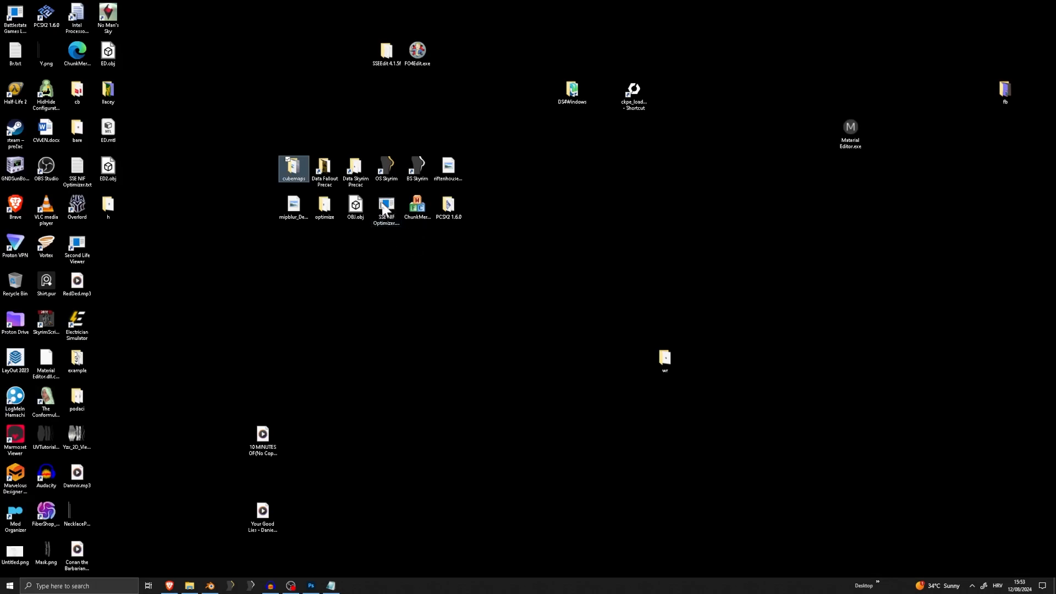
double_click(394, 168)
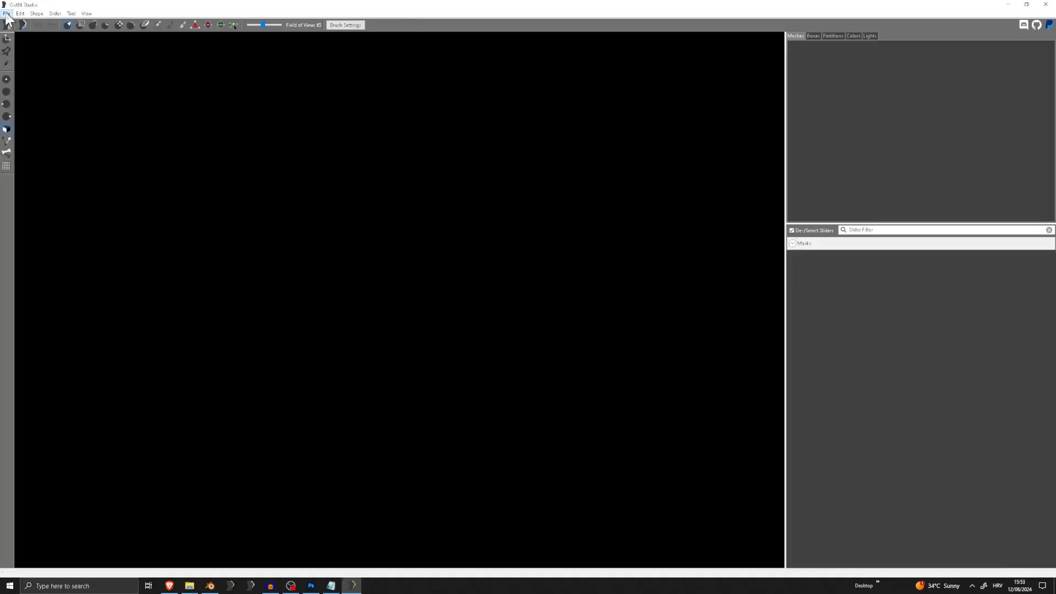
Import Full.nif from the Meshes\Obicnii\Tutorial folder
click(6, 13)
mouse_move(43, 124)
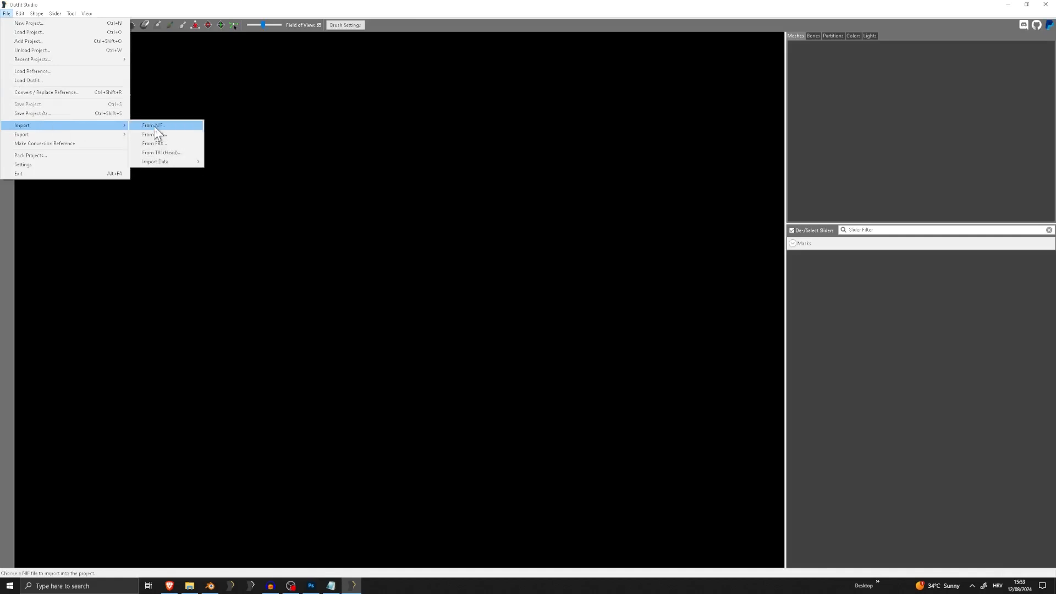
click(155, 126)
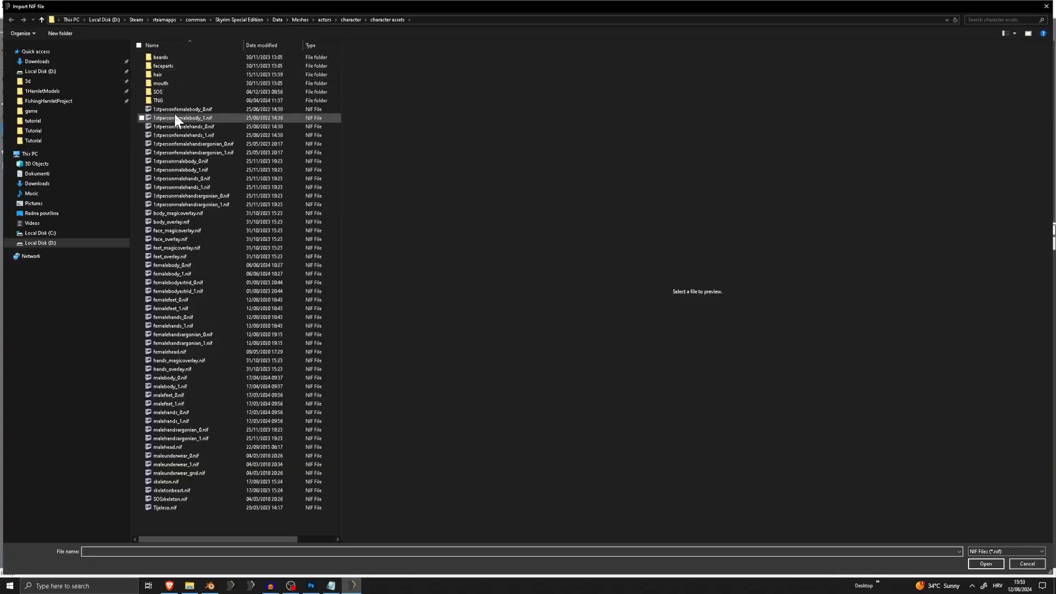
click(297, 19)
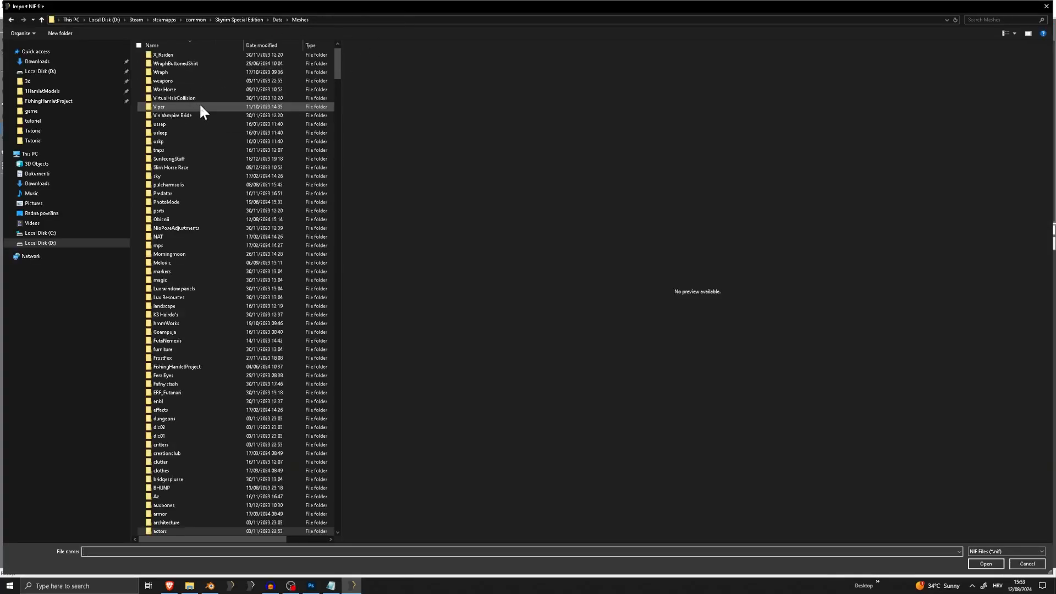
scroll(181, 90, down, 8)
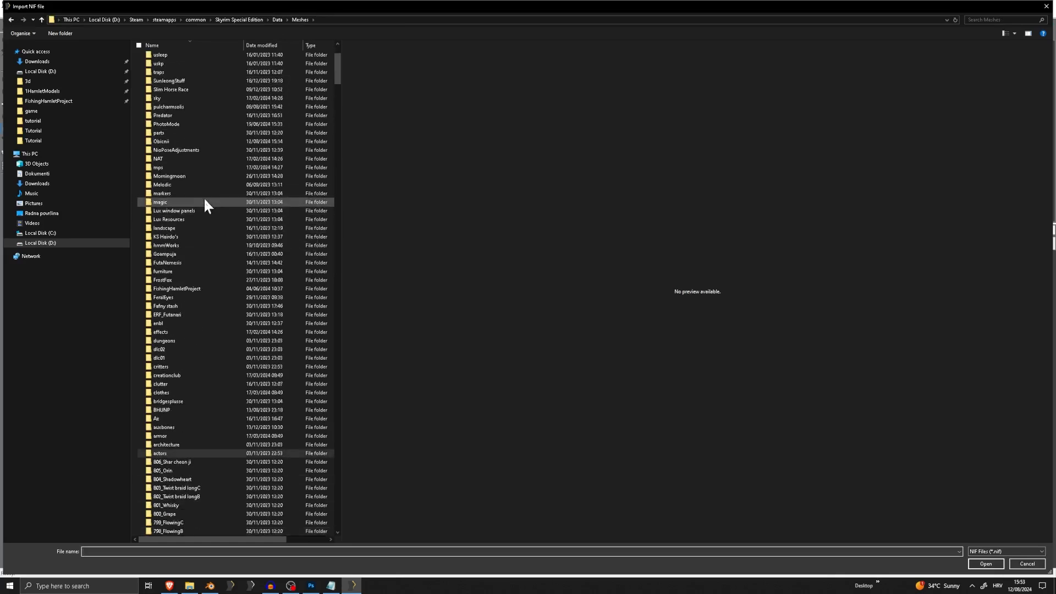
click(207, 245)
scroll(206, 248, up, 5)
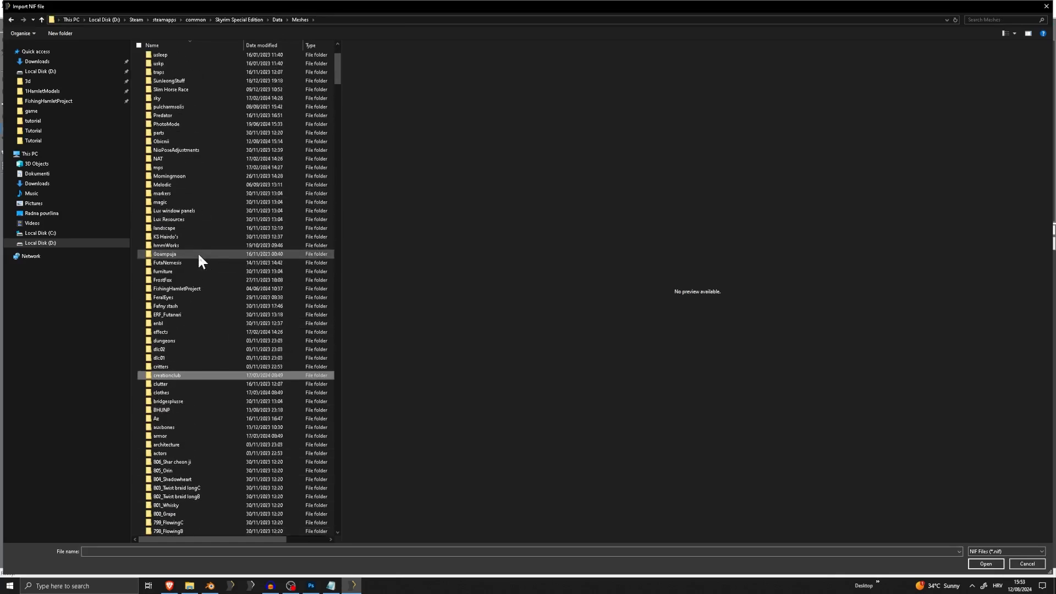
double_click(173, 141)
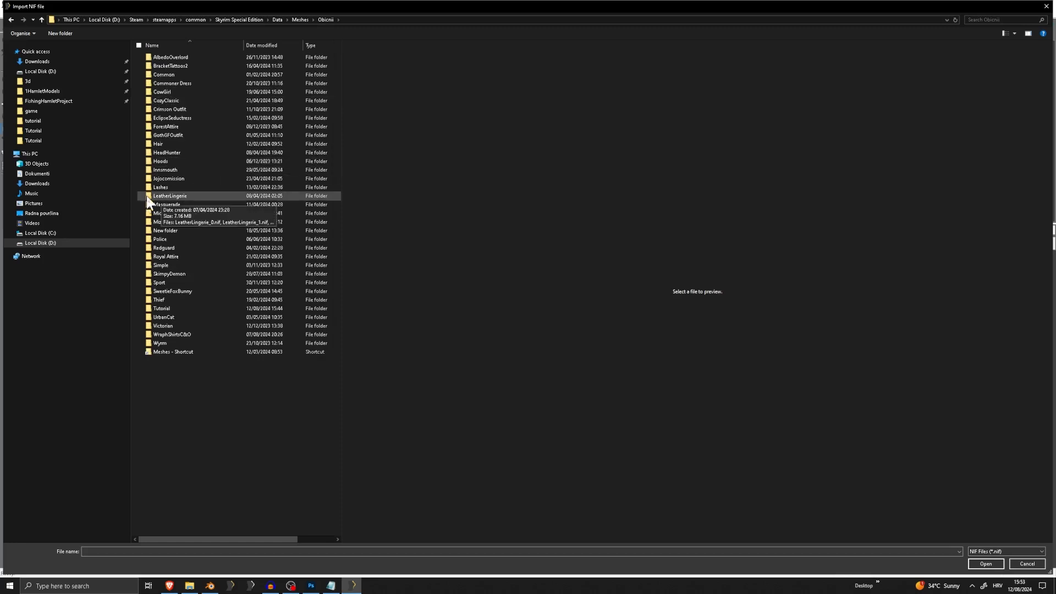
double_click(170, 308)
double_click(166, 56)
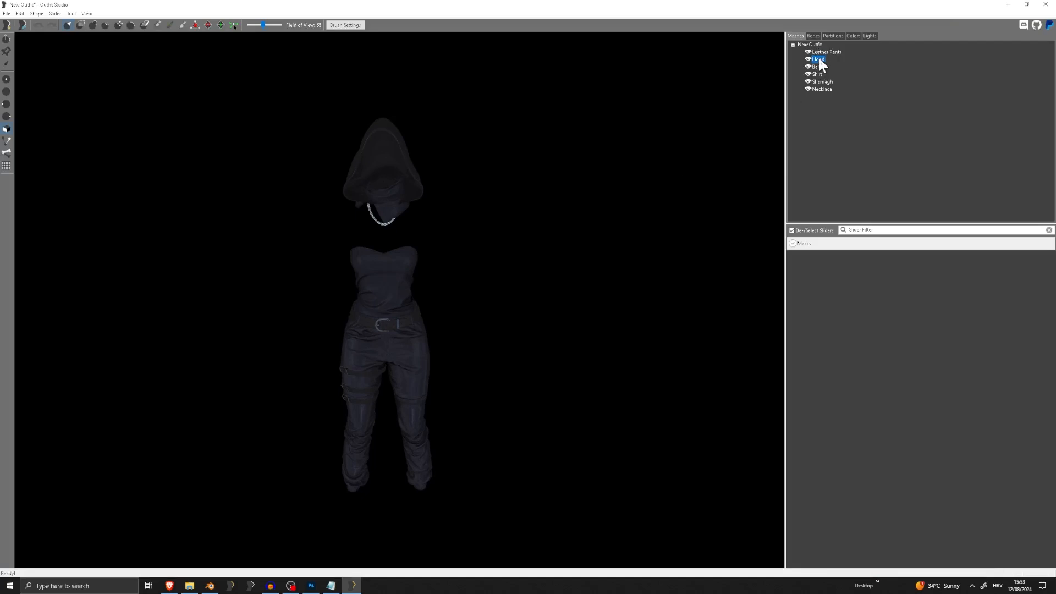
Delete the Hood, Shemagh and Necklace meshes from the imported outfit
key(Delete)
key(Return)
click(822, 74)
key(Delete)
key(Return)
click(820, 73)
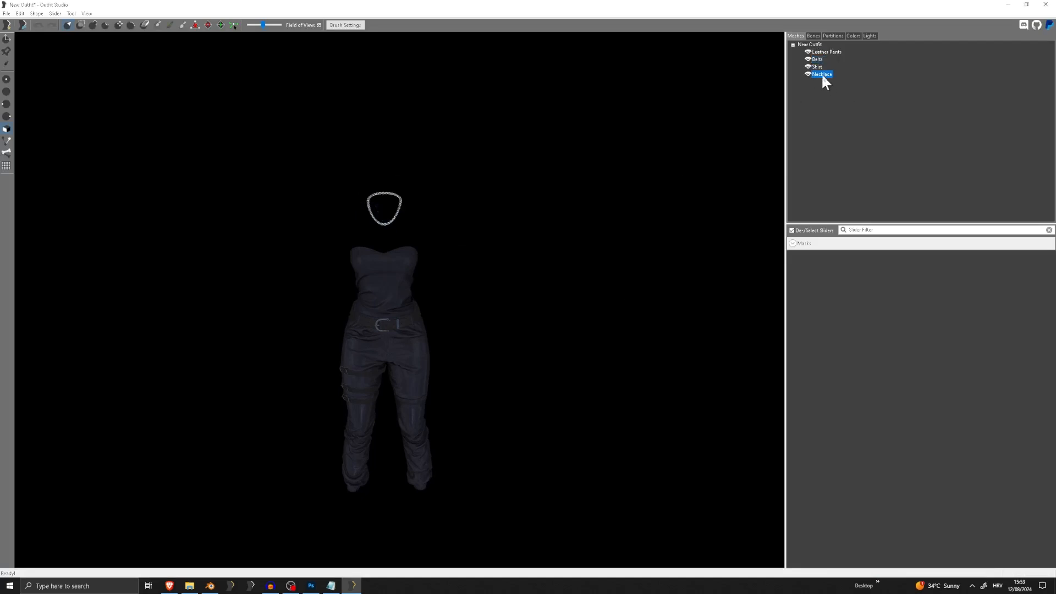
key(Delete)
key(Return)
Delete the Belts and Leather Pants meshes, keeping only the Shirt
right_drag(418, 166, 504, 187)
scroll(424, 205, up, 5)
key(Return)
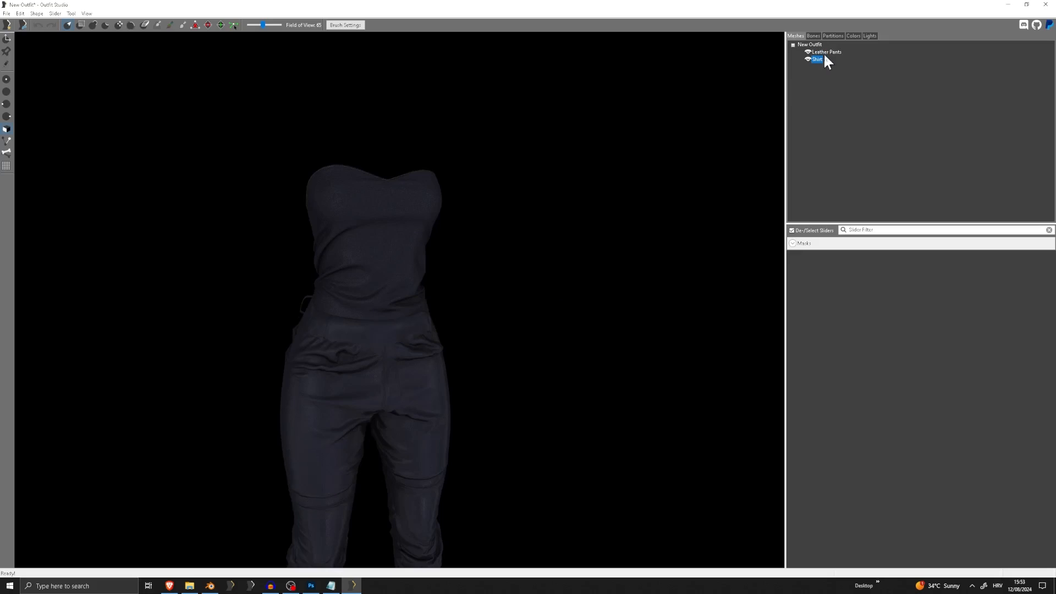
click(824, 52)
key(Delete)
key(Return)
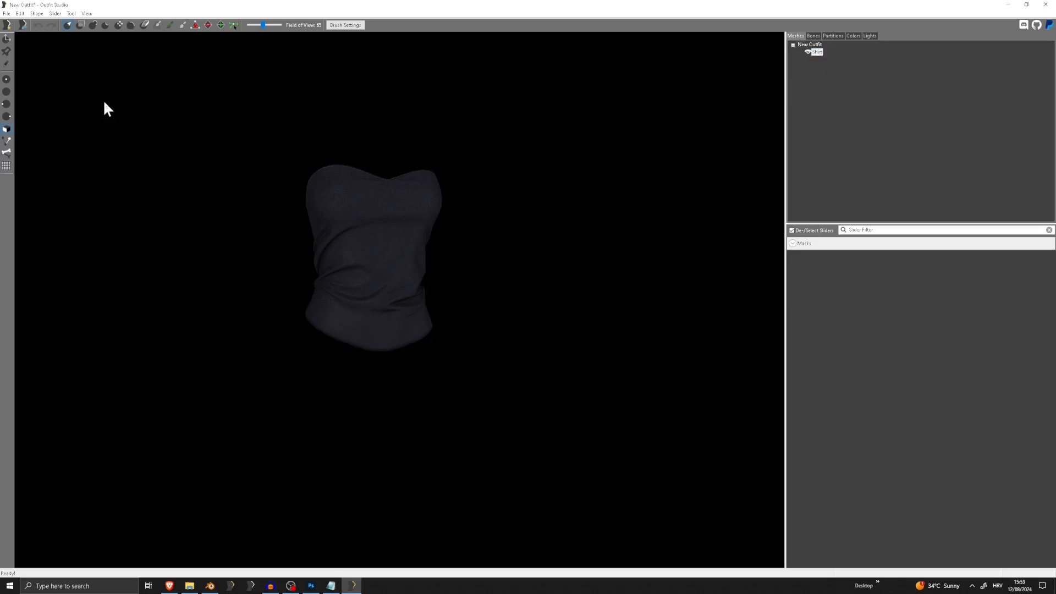
Load the reference body from the template Sliders: CBBE 3BA UniBody, merging zaps and sliders
click(7, 13)
click(32, 72)
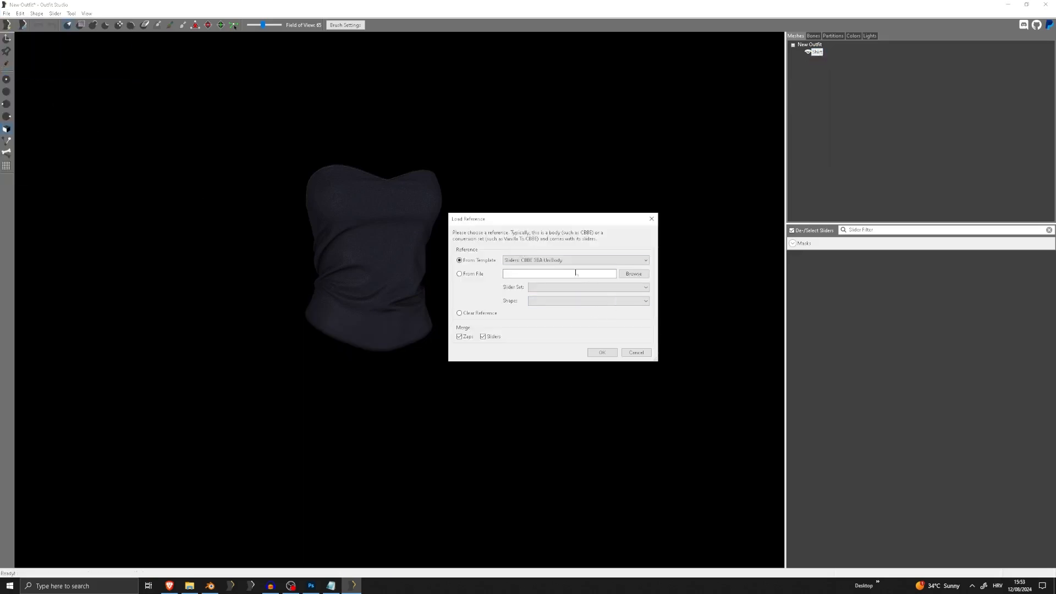
click(575, 260)
scroll(561, 306, up, 10)
scroll(560, 308, up, 8)
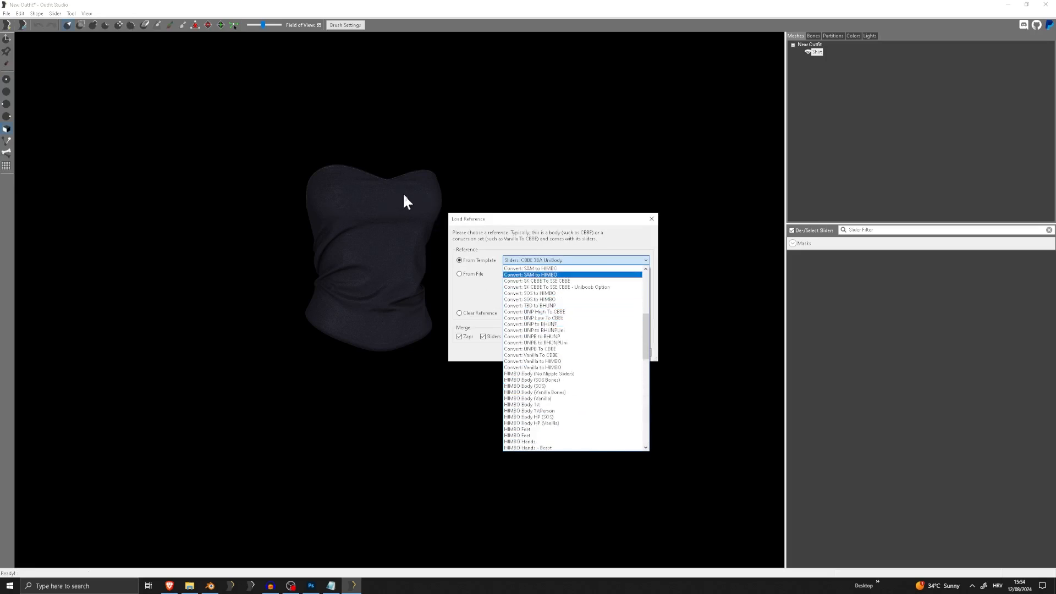
scroll(605, 346, down, 10)
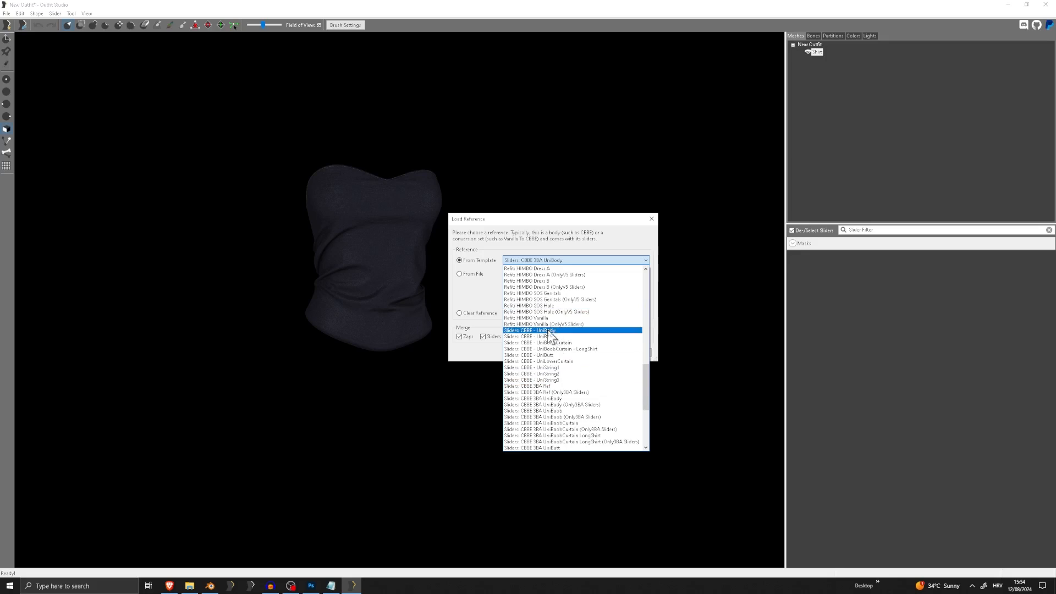
click(561, 331)
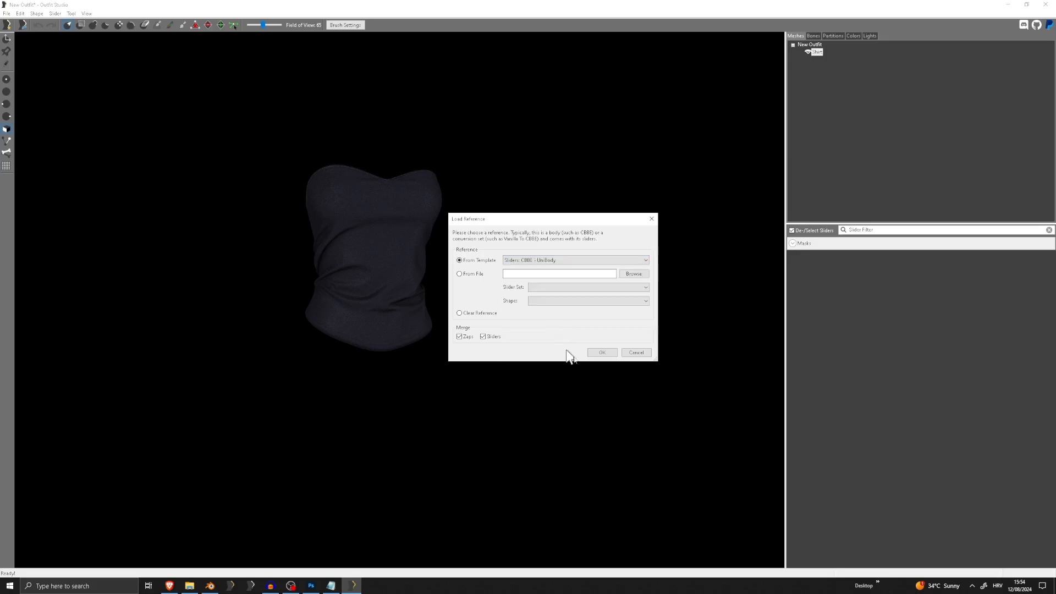
click(556, 262)
scroll(561, 352, up, 2)
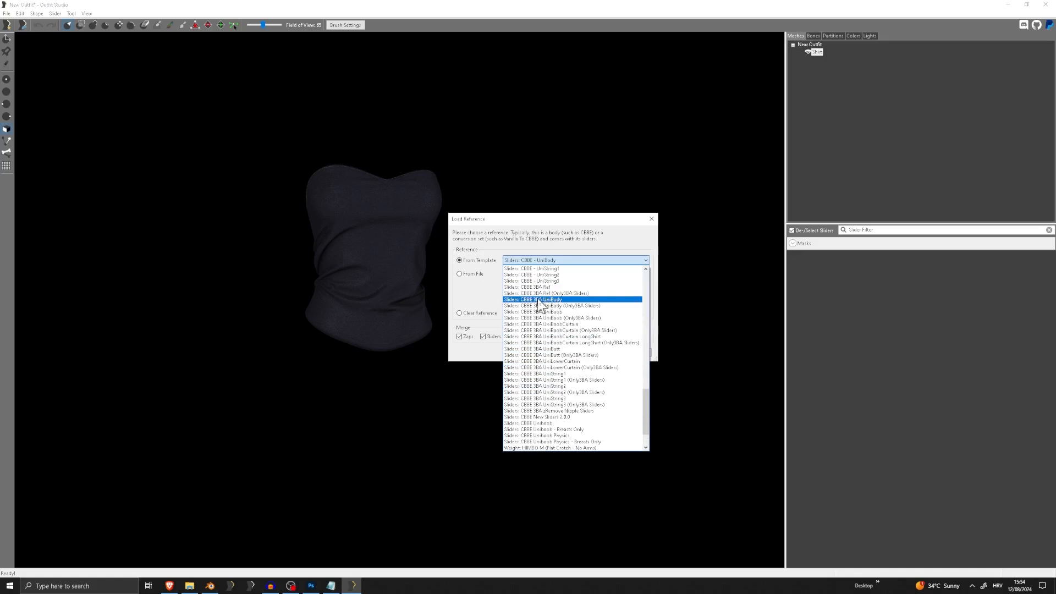
click(537, 298)
click(601, 354)
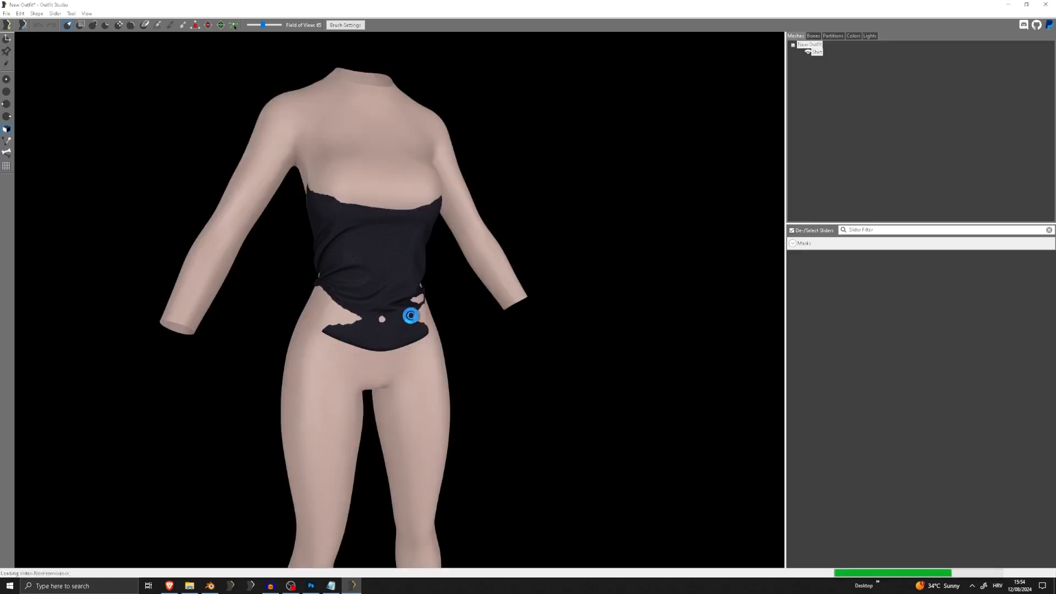
Enlarge the Inflate brush, lower its strength, and inflate the Shirt's chest area so the fabric covers the breasts on both sides
mouse_move(409, 313)
right_down()
mouse_move(491, 313)
mouse_move(423, 308)
right_up()
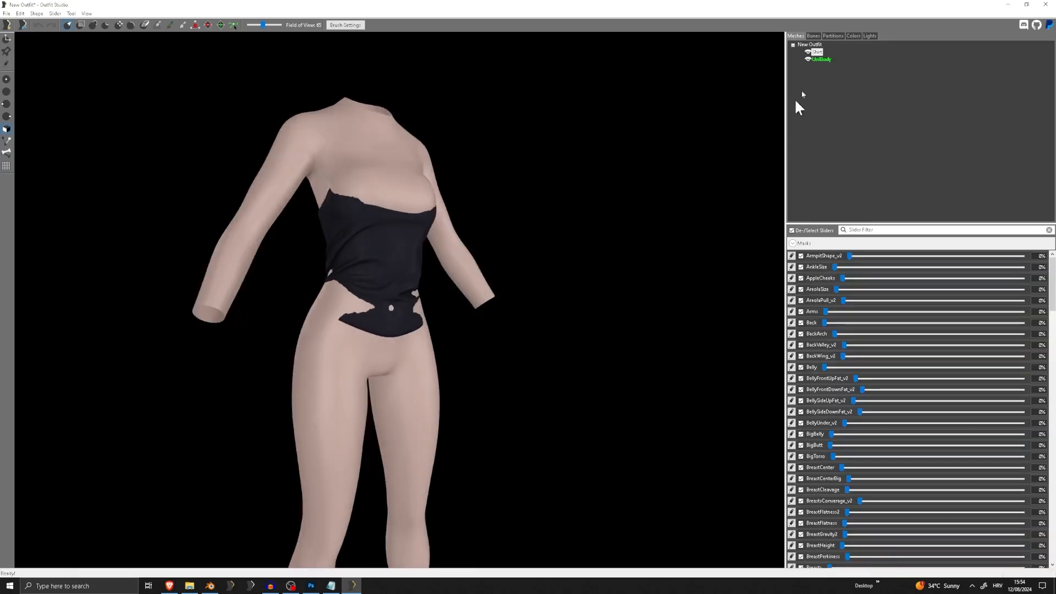
click(820, 59)
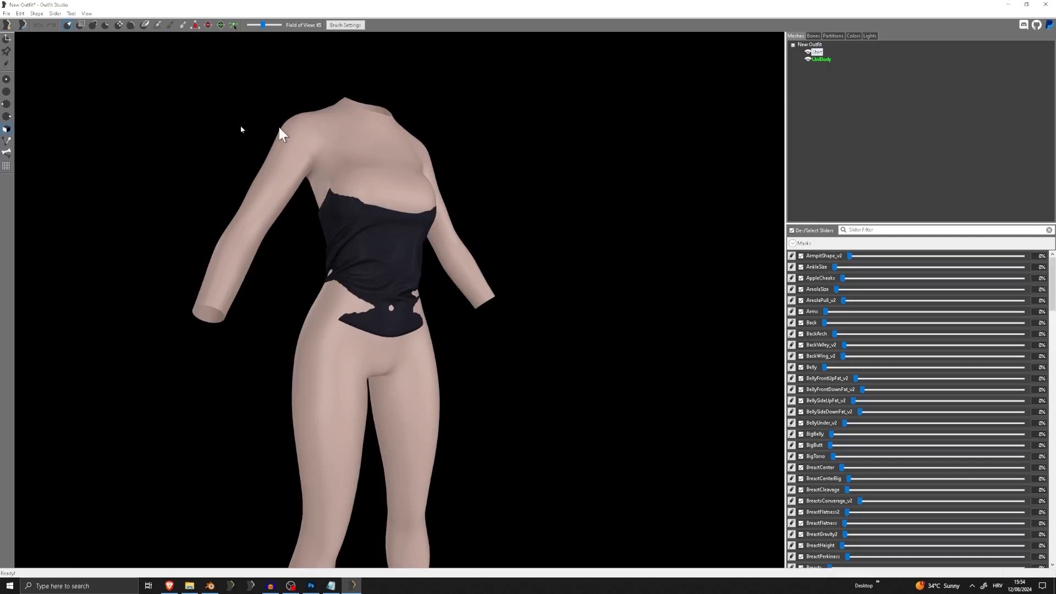
click(344, 25)
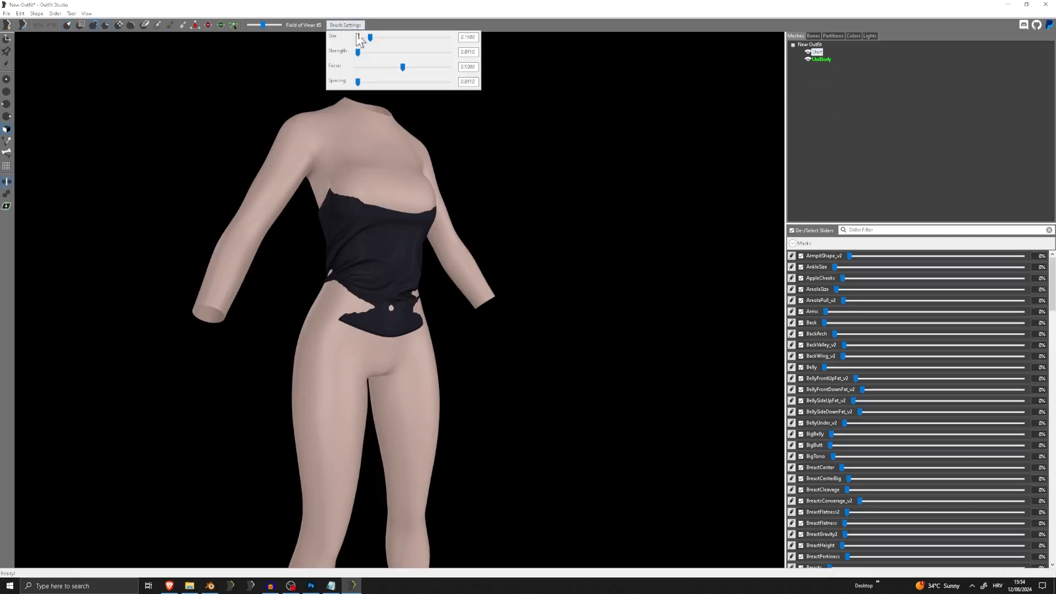
click(357, 53)
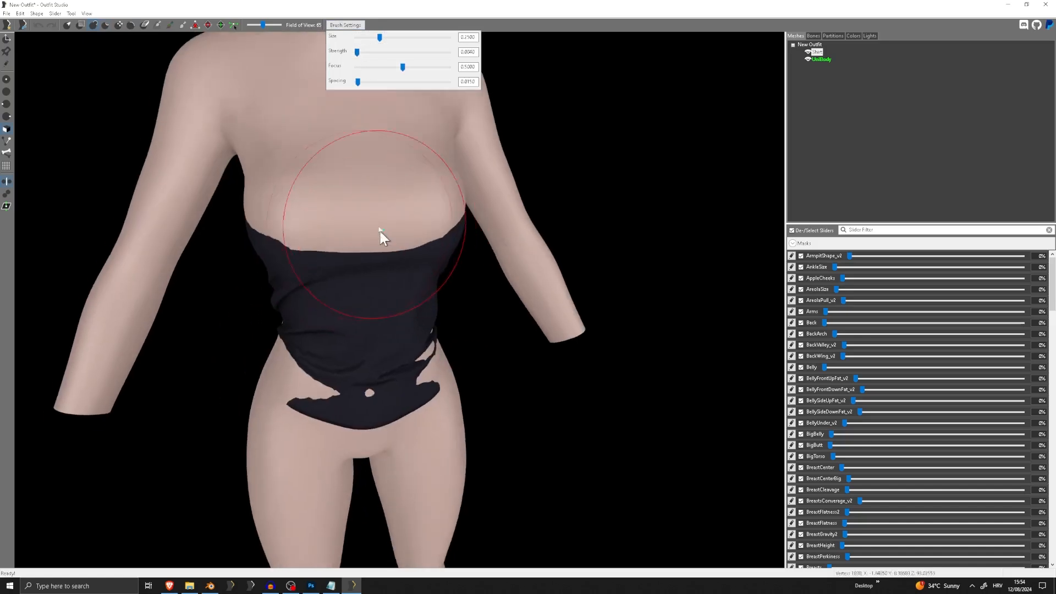
click(393, 39)
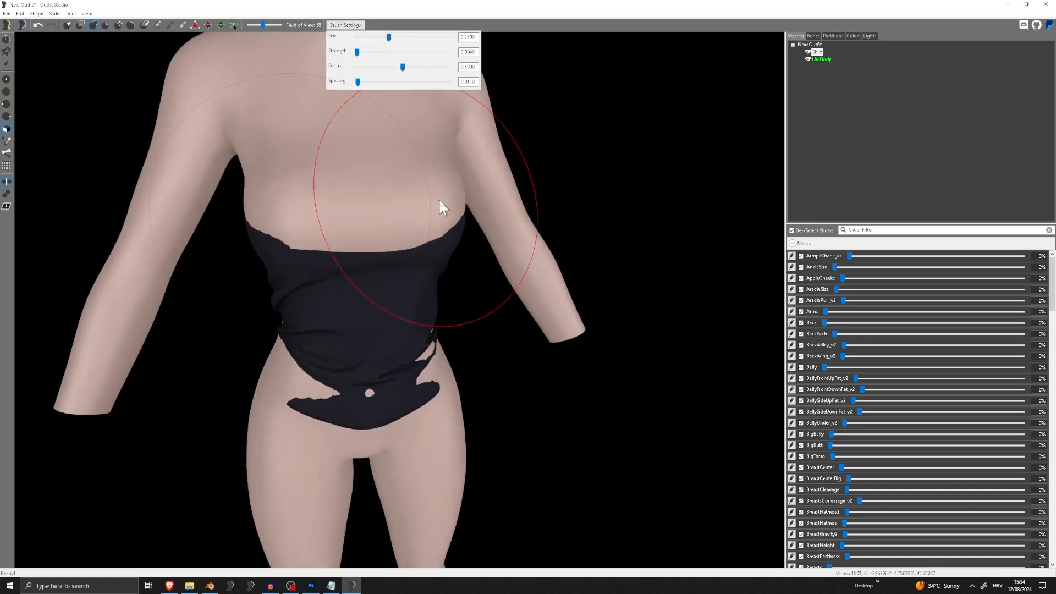
mouse_move(439, 201)
mouse_down()
mouse_move(411, 196)
mouse_move(418, 179)
mouse_move(442, 180)
mouse_move(377, 193)
mouse_move(436, 177)
mouse_up()
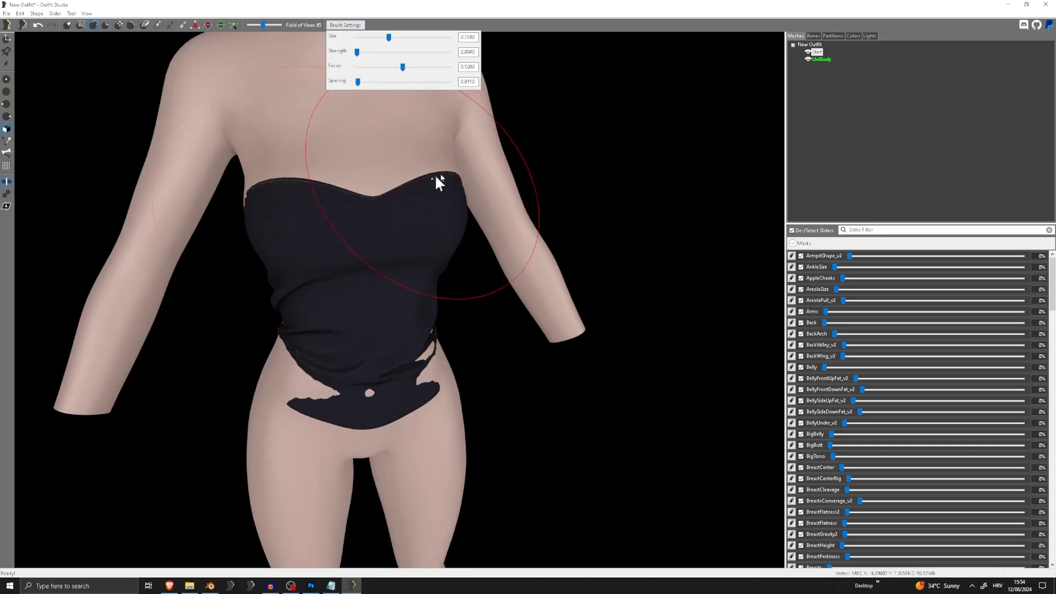
right_drag(462, 194, 404, 195)
middle_drag(425, 247, 424, 166)
Inflate the Shirt around the belly, hips and lower back so no body shows through the fabric
scroll(421, 181, down, 1)
drag(386, 301, 424, 305)
right_drag(425, 306, 360, 289)
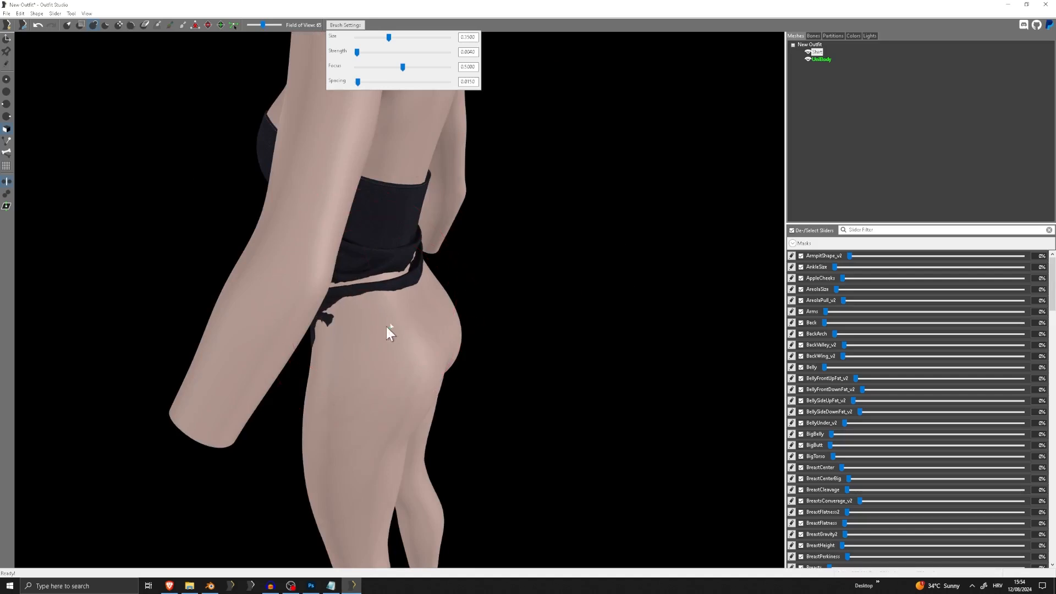
mouse_move(388, 328)
mouse_down()
mouse_move(351, 341)
mouse_move(420, 299)
mouse_up()
right_drag(420, 299, 356, 328)
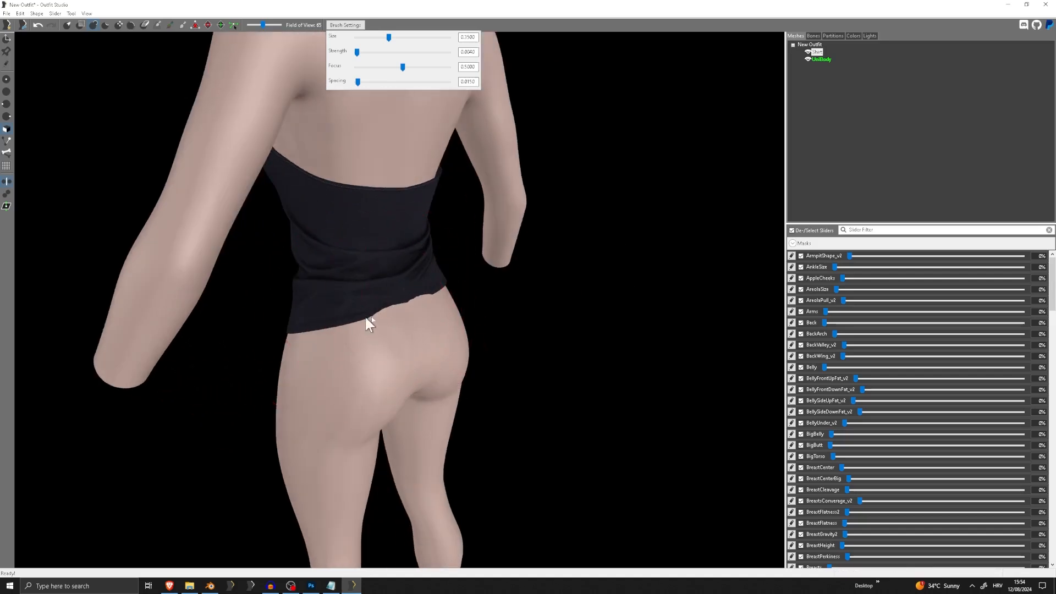
drag(363, 320, 394, 300)
right_drag(393, 299, 559, 275)
right_drag(432, 265, 385, 275)
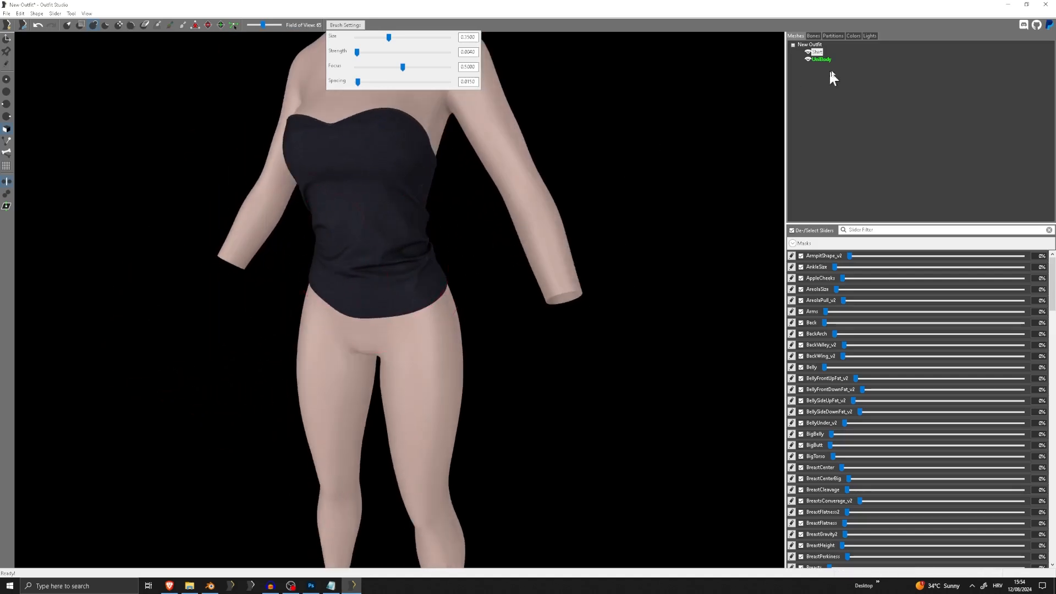
Copy the reference body's bone weights to the Shirt with search radius 5 and 4 max vertex targets
right_click(815, 52)
click(858, 188)
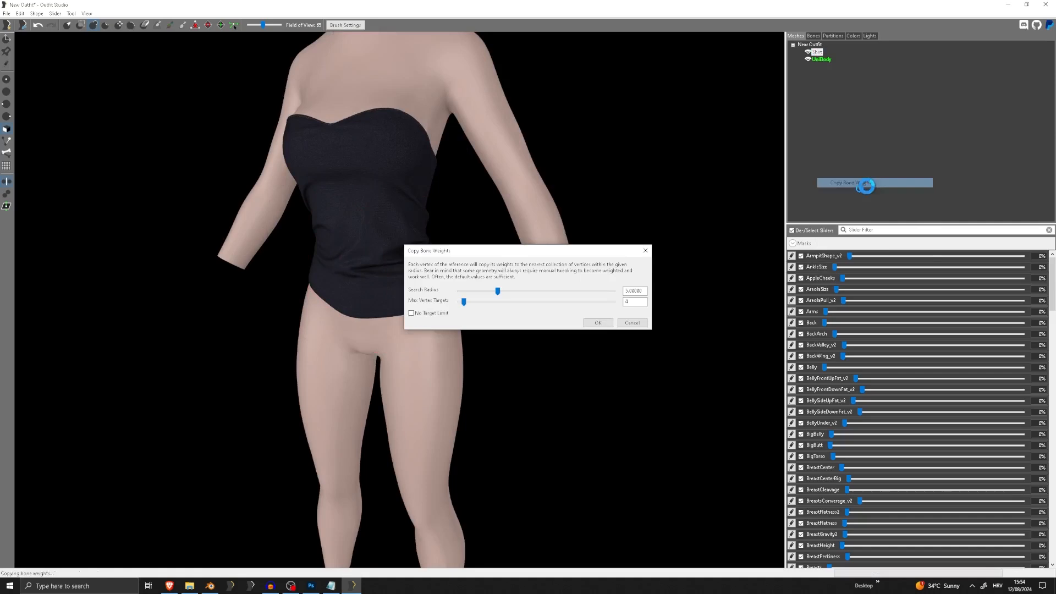
click(598, 322)
Conform the Shirt to the reference sliders with search radius 10 and 10 max vertex targets on all axes
click(56, 13)
click(101, 43)
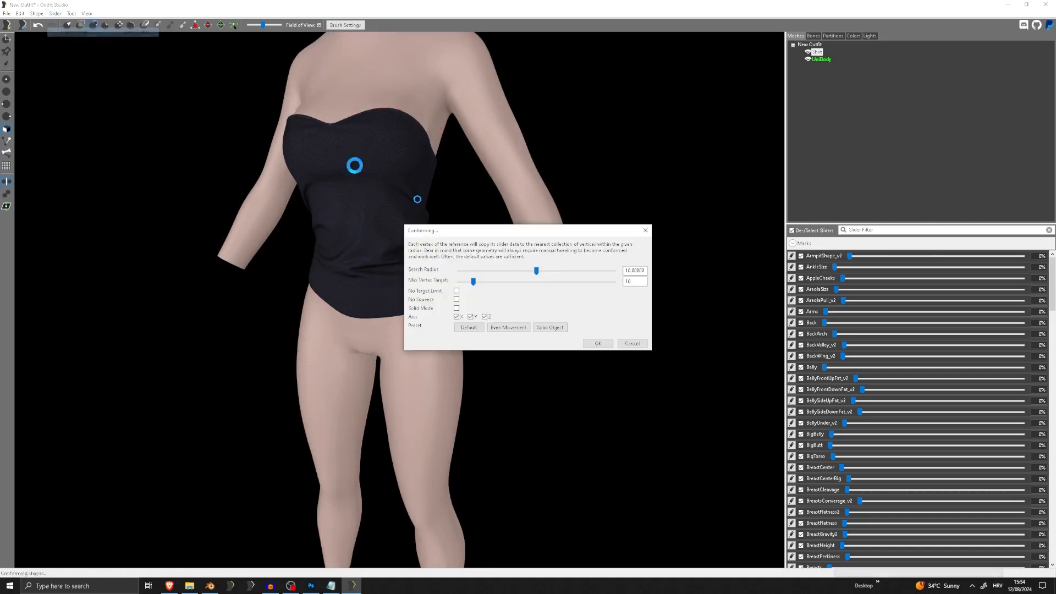
click(590, 344)
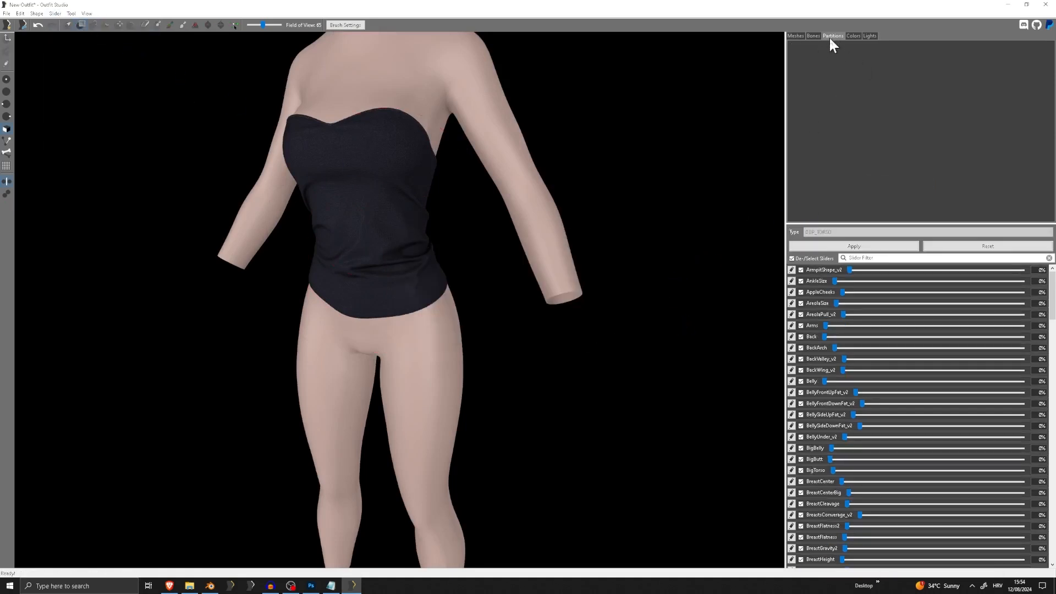
Check which body partition the Shirt is assigned to
click(821, 59)
click(832, 35)
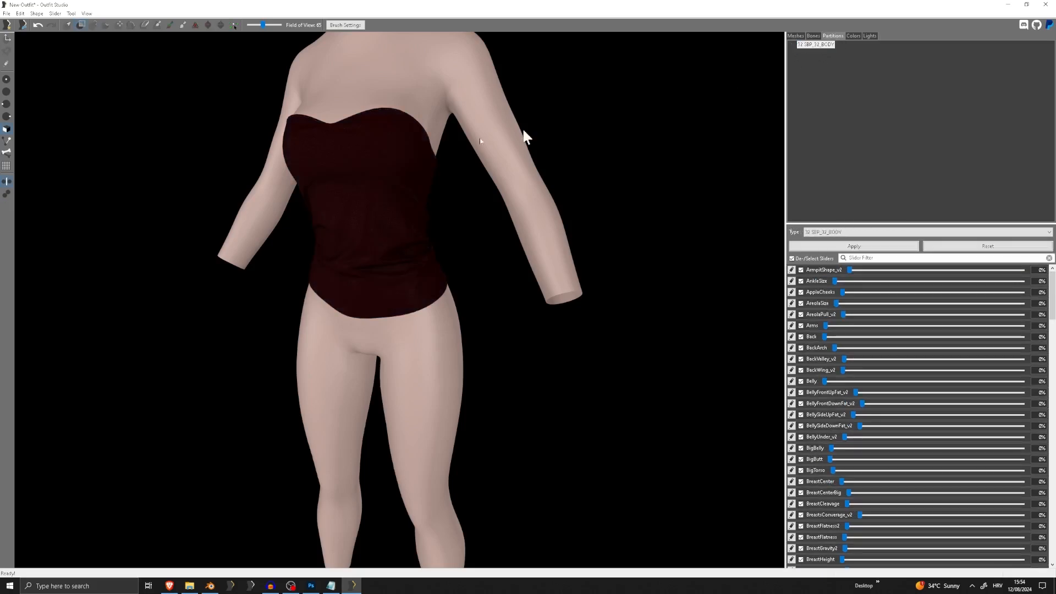
scroll(440, 165, down, 5)
right_drag(368, 169, 411, 174)
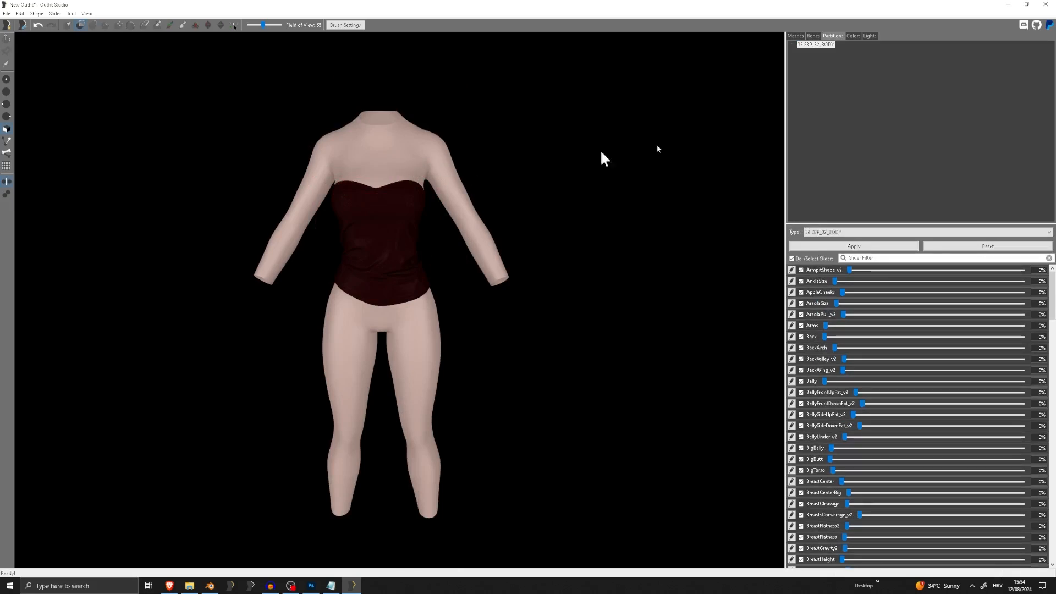
Replace the UniBody reference with the CBBE 3BA Body template, merging zaps and sliders
click(796, 36)
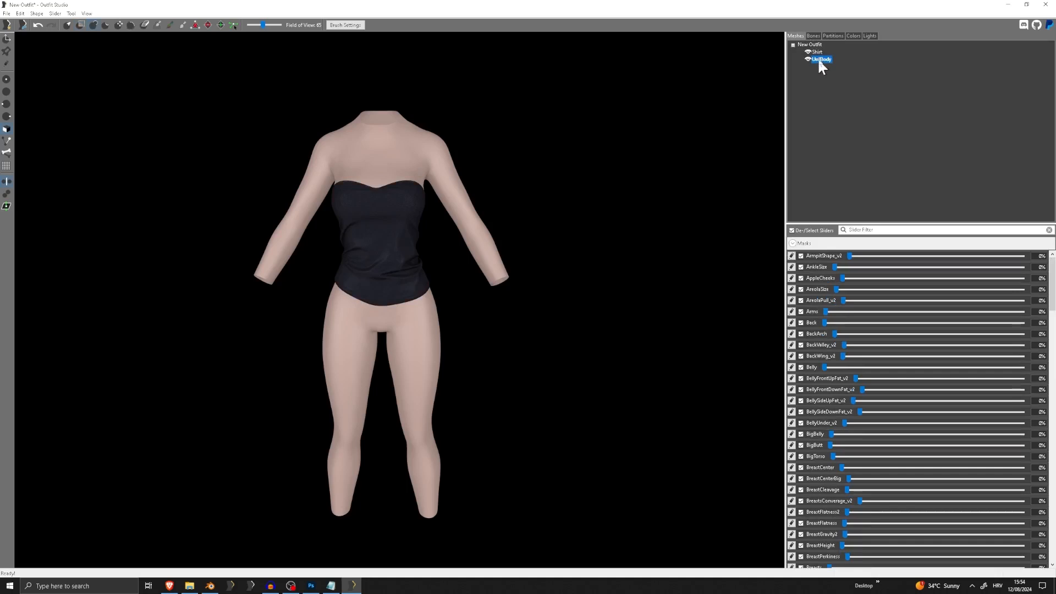
key(Delete)
click(7, 13)
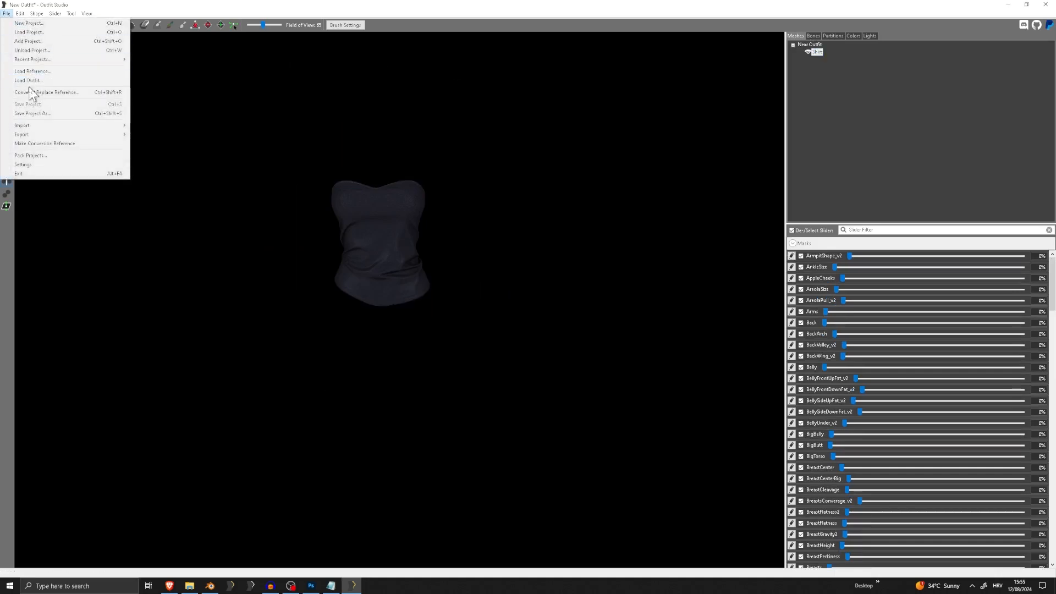
click(33, 72)
click(531, 259)
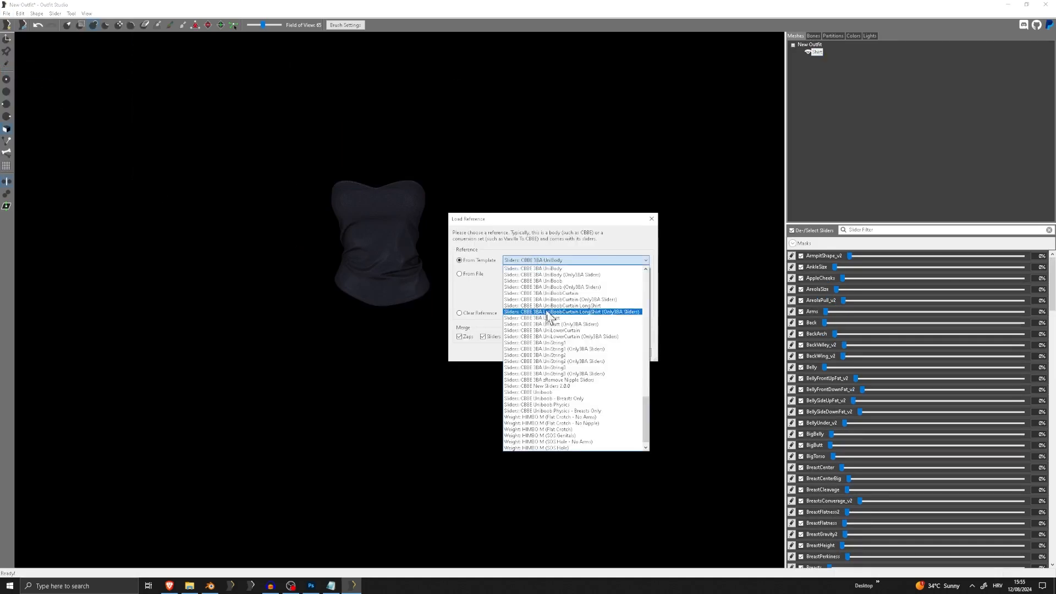
scroll(536, 322, up, 4)
scroll(530, 323, up, 10)
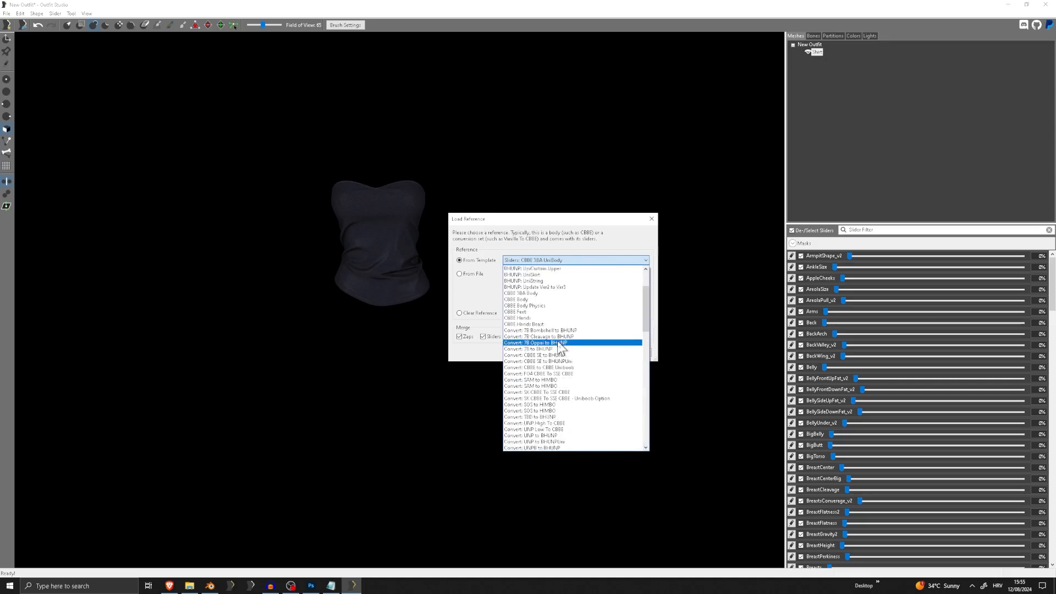
click(539, 331)
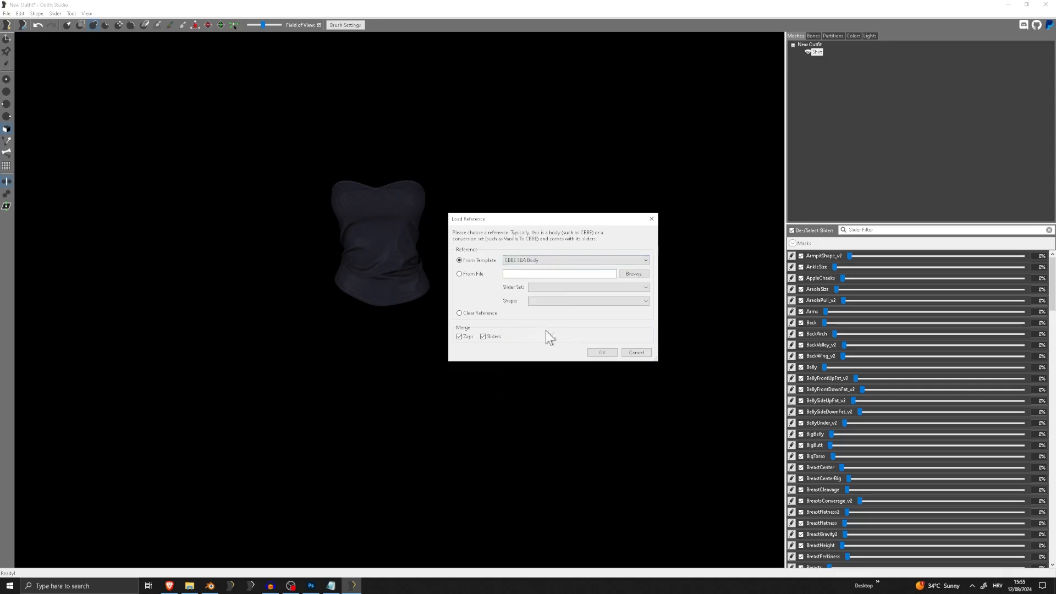
click(602, 353)
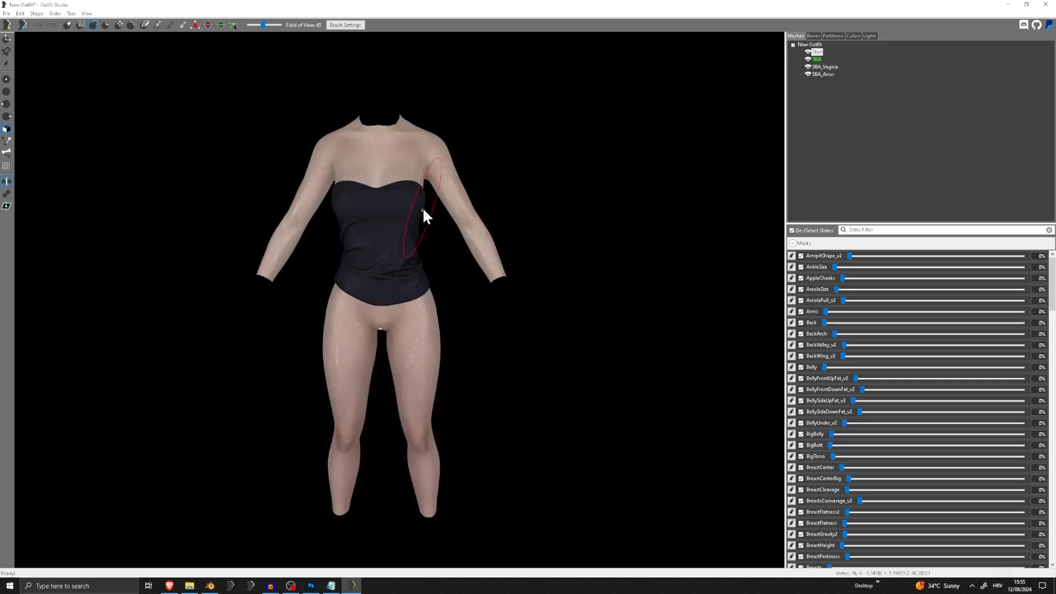
mouse_move(424, 215)
right_down()
mouse_move(613, 217)
mouse_move(418, 215)
right_up()
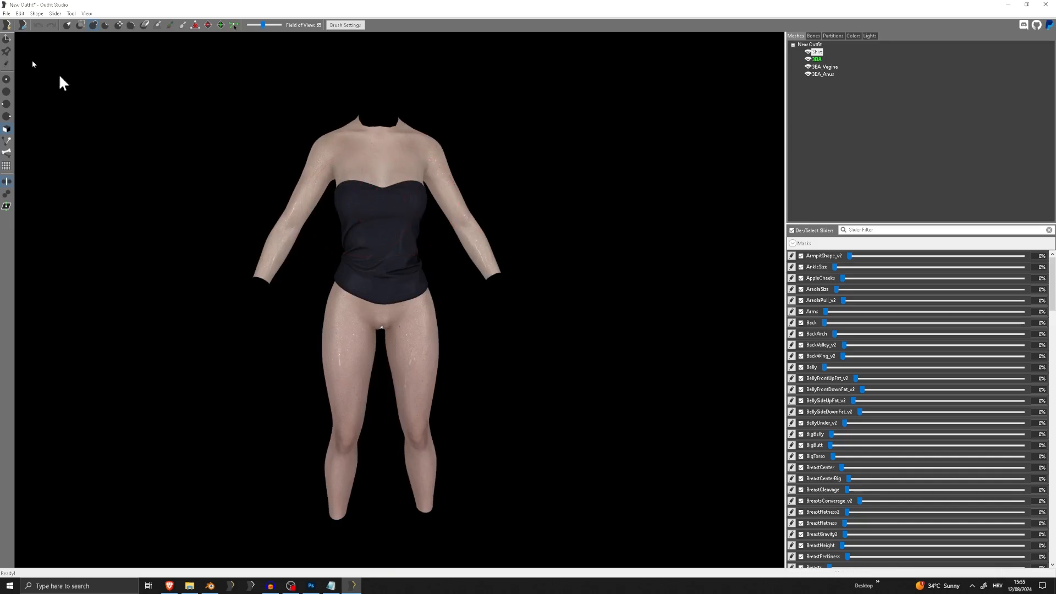
Begin saving as a new project with display name Obi_Tutorial_Shirt_3BA and output file name Shirt
click(6, 14)
click(51, 112)
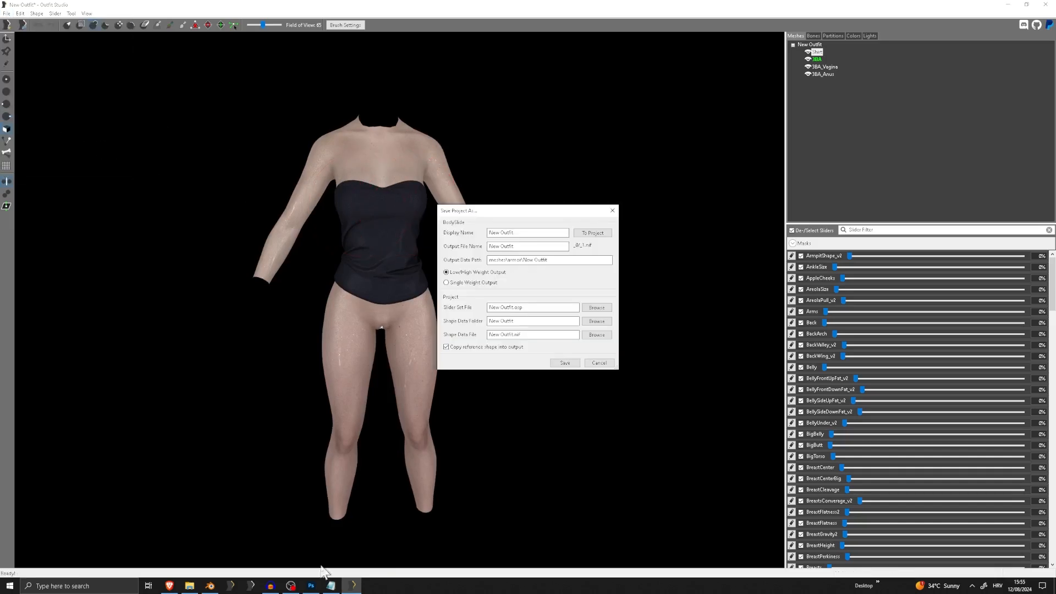
click(332, 585)
double_click(72, 160)
key(ctrl+c)
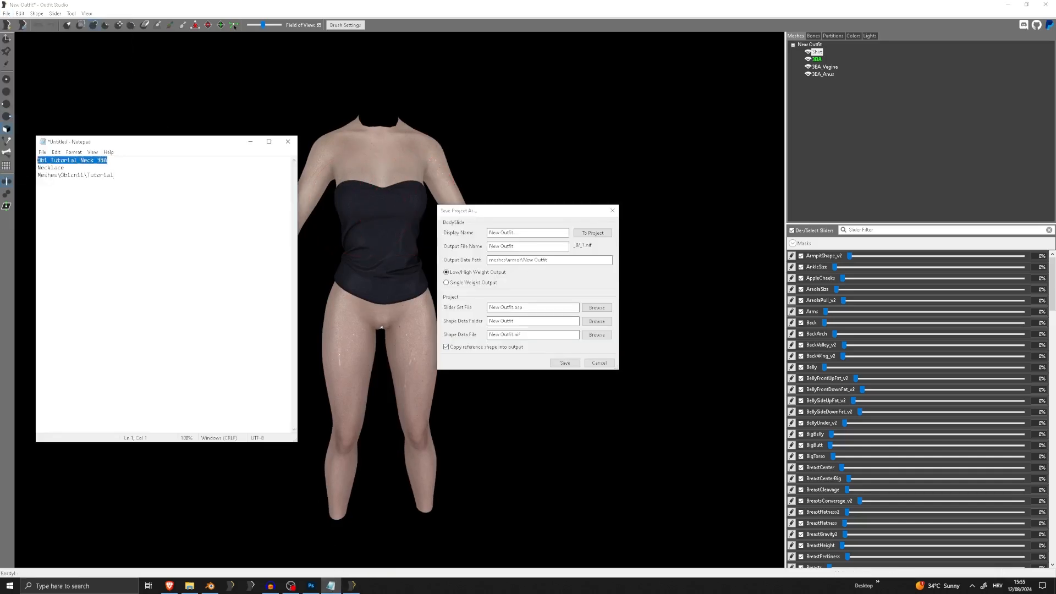
click(532, 233)
key(ctrl+v)
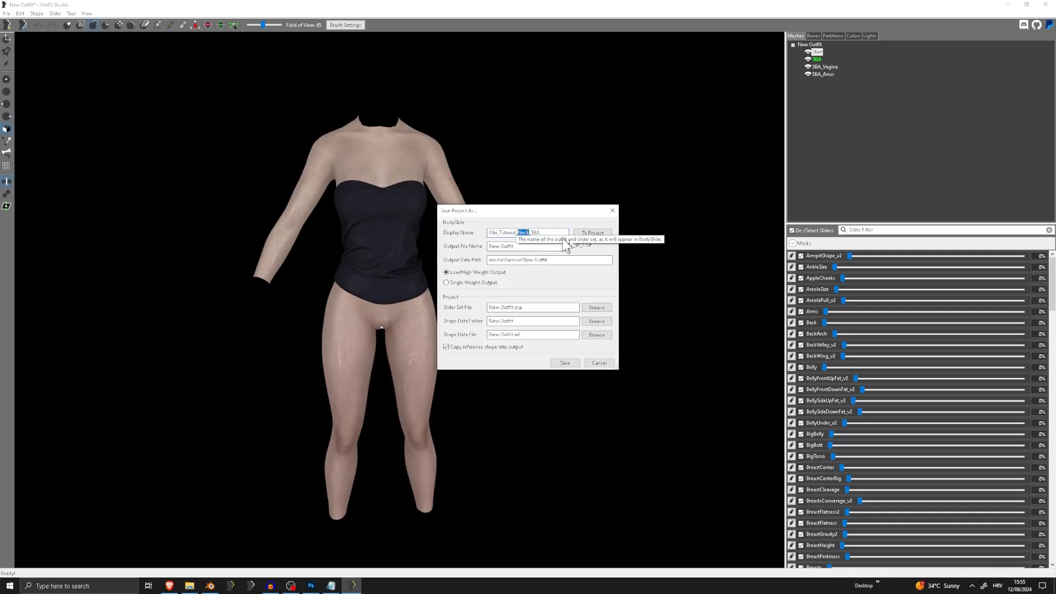
text(Shirt)
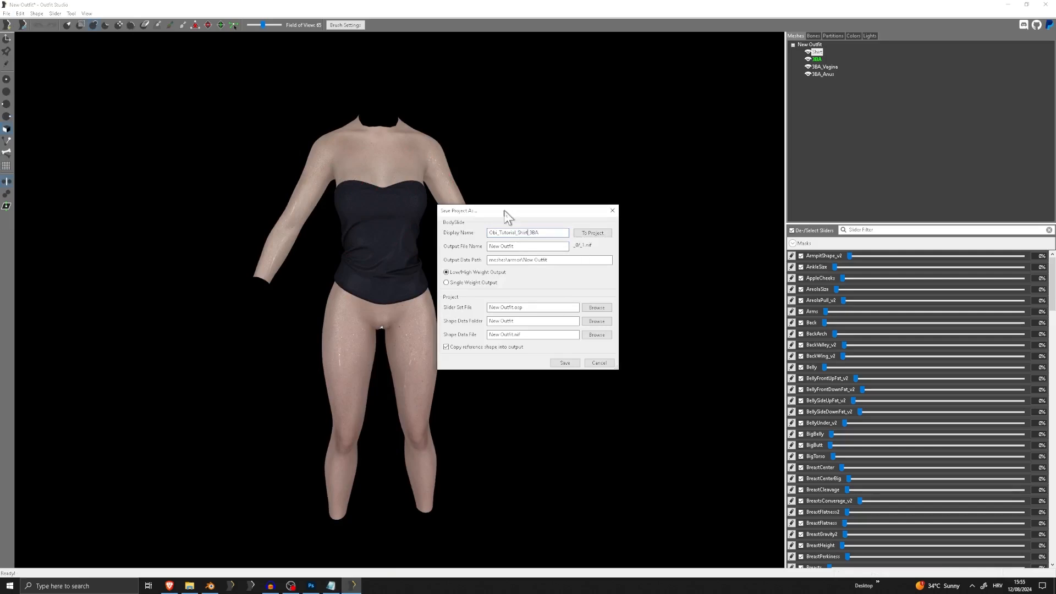
key(alt+Tab)
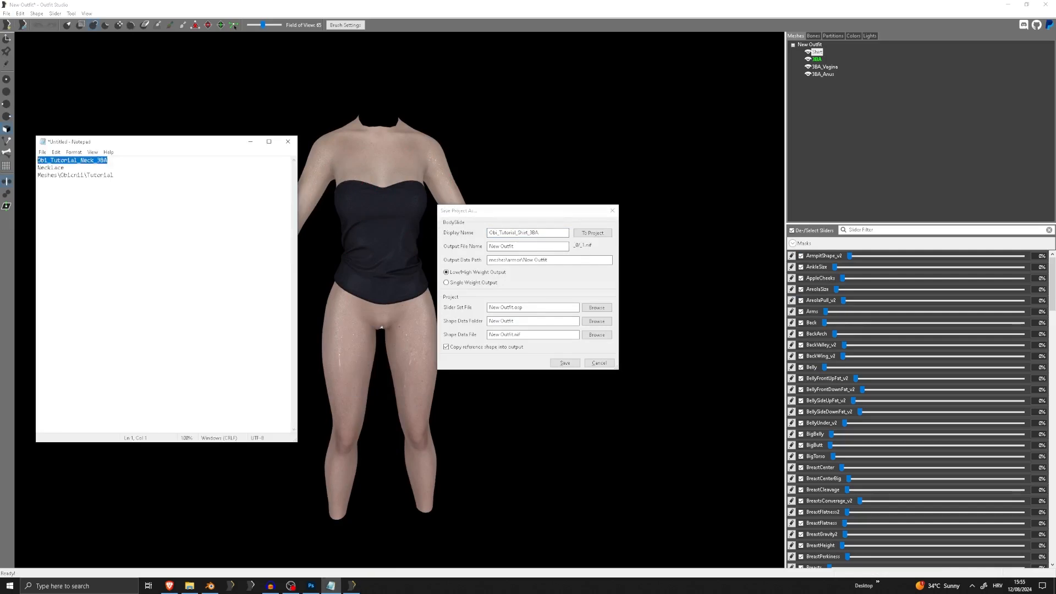
click(528, 246)
text(Shirt)
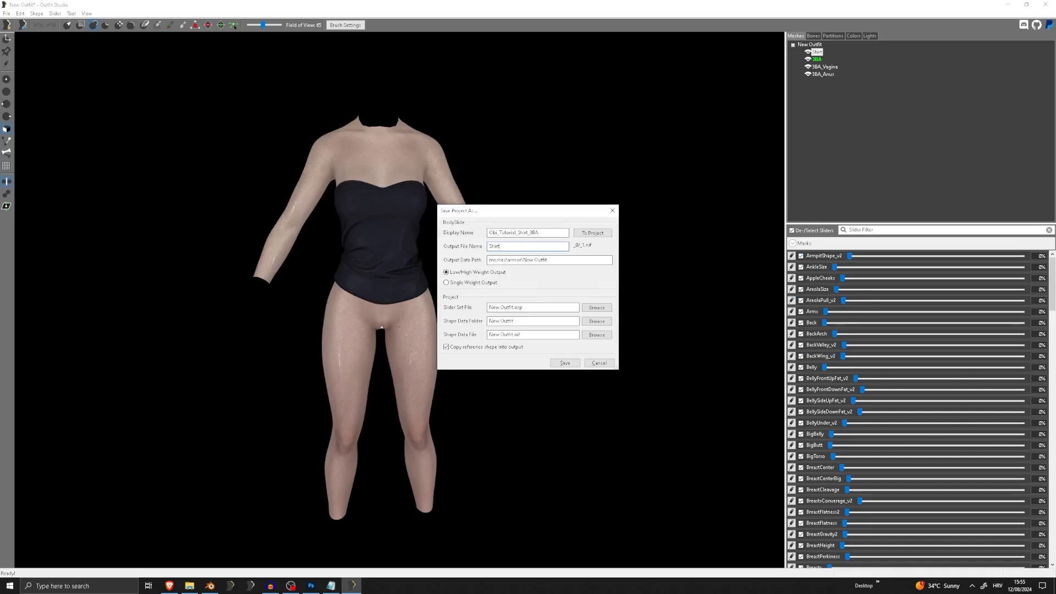
Set the output data path to Meshes\Obicnii\Tutorial, copy the display name to the project fields, and save the project
key(alt+Tab)
drag(115, 174, 78, 175)
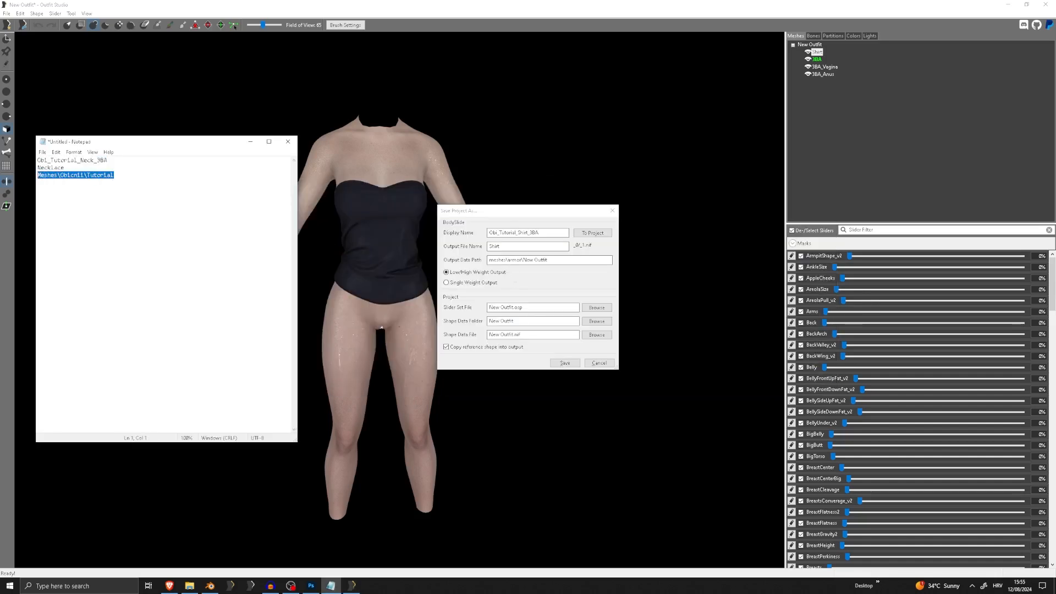
key(ctrl+c)
key(alt+Tab)
key(Tab)
key(ctrl+v)
click(592, 233)
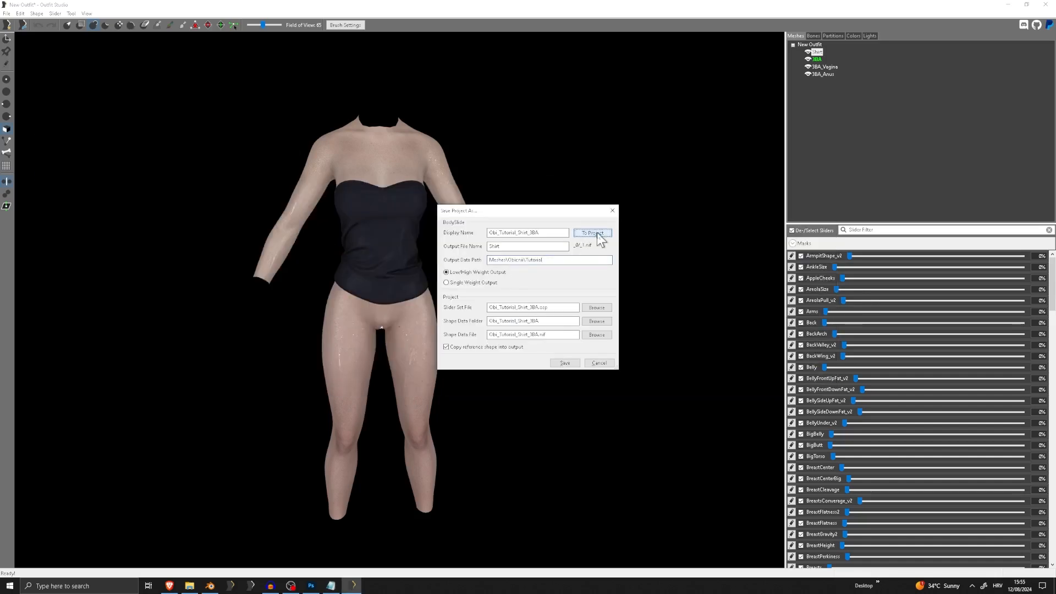
click(565, 363)
Restart Outfit Studio with an empty workspace and import the outfit from Full.nif
click(6, 13)
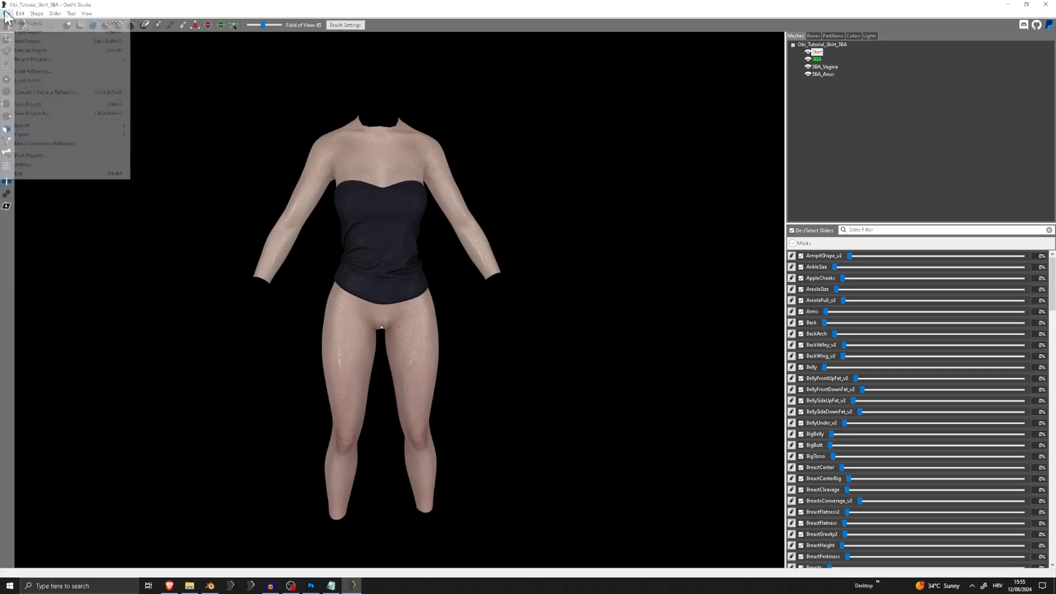
click(1043, 5)
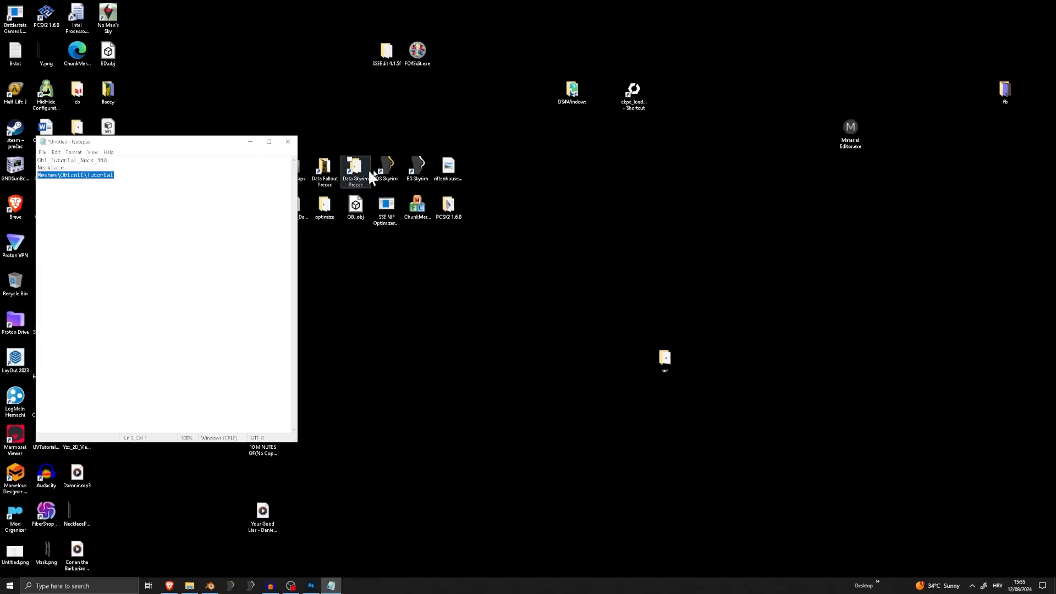
double_click(385, 166)
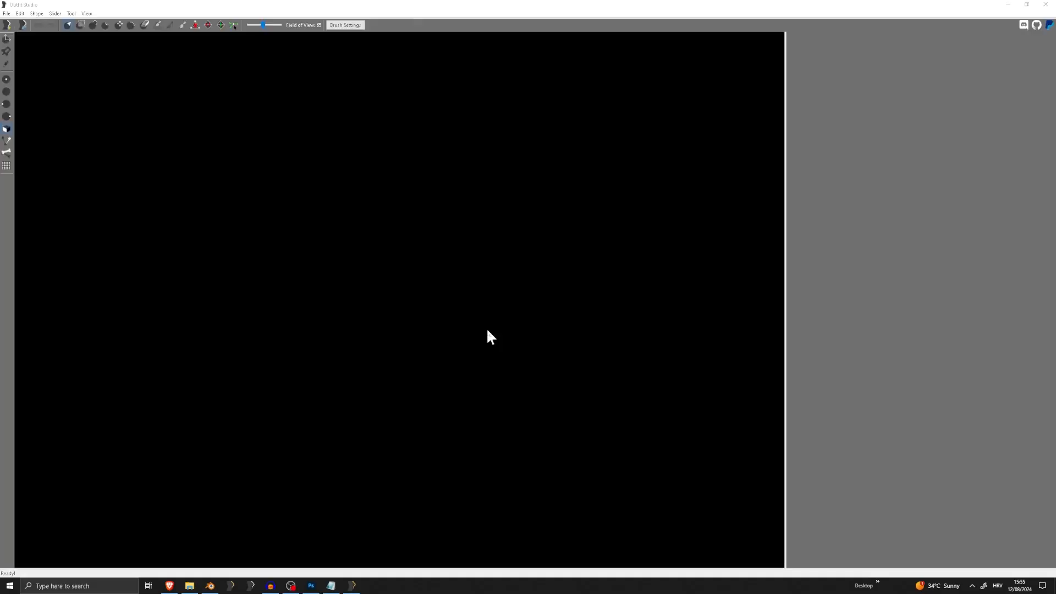
click(6, 13)
mouse_move(35, 125)
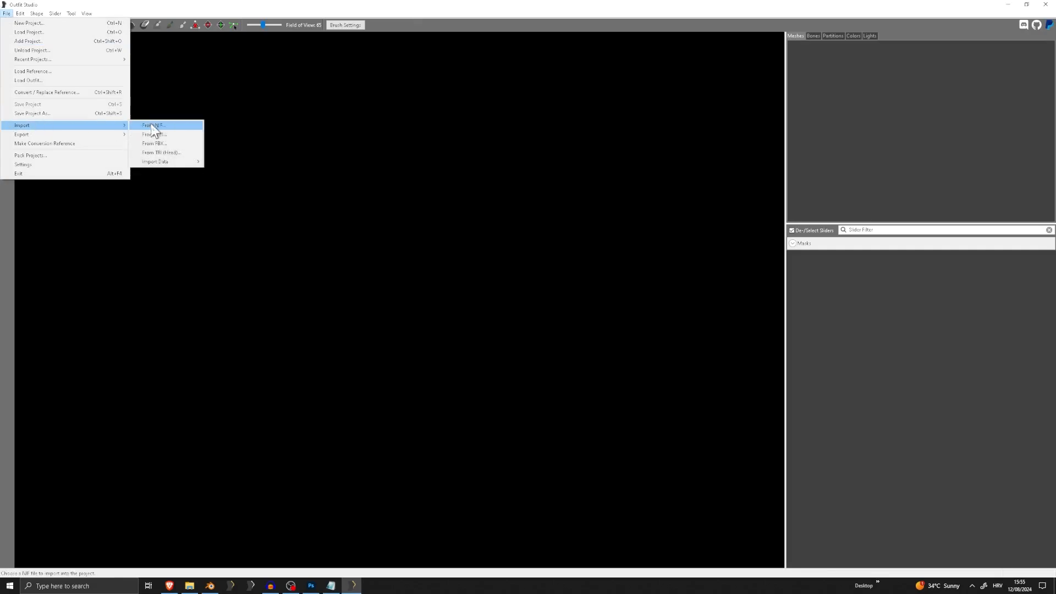
click(153, 125)
double_click(174, 58)
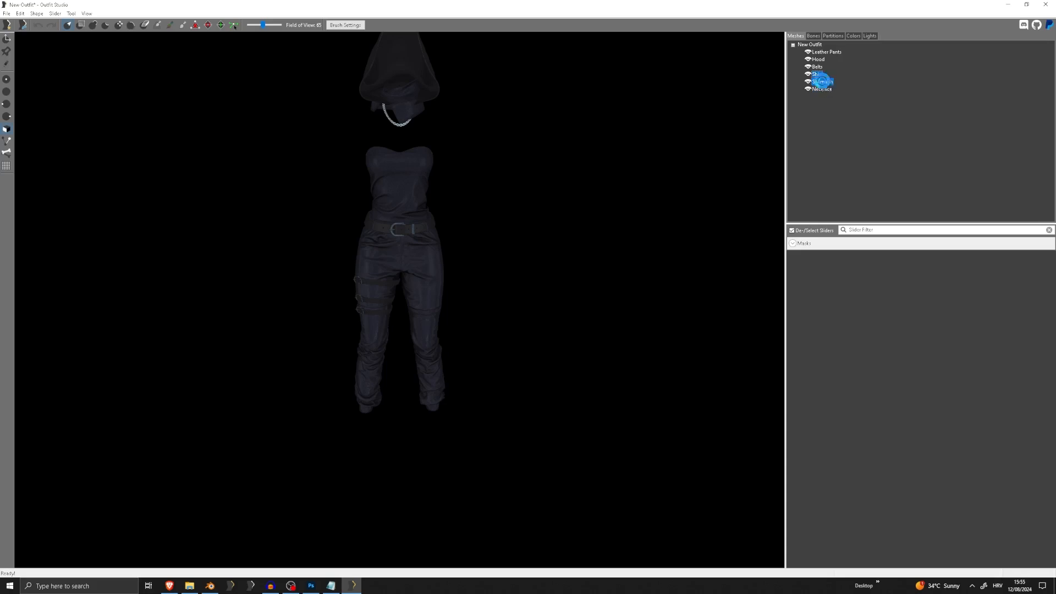
Delete the Hood, Shirt, Shemagh and Necklace meshes from the imported outfit
key(Delete)
key(Delete)
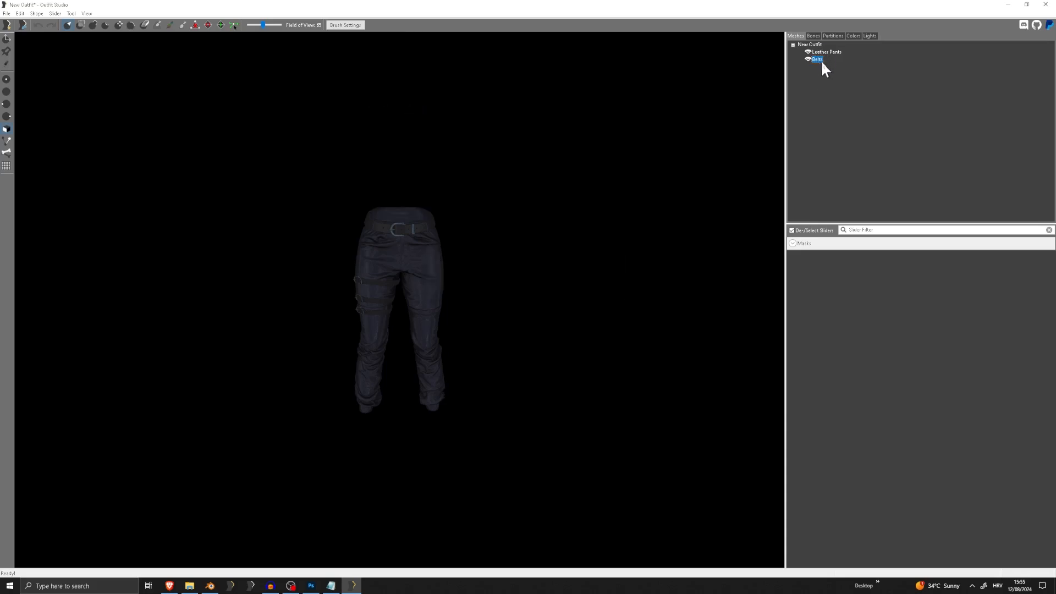
Load the CBBE 3BA Body template as the reference for the Leather Pants and Belts meshes
shift+click(817, 59)
click(6, 14)
click(48, 70)
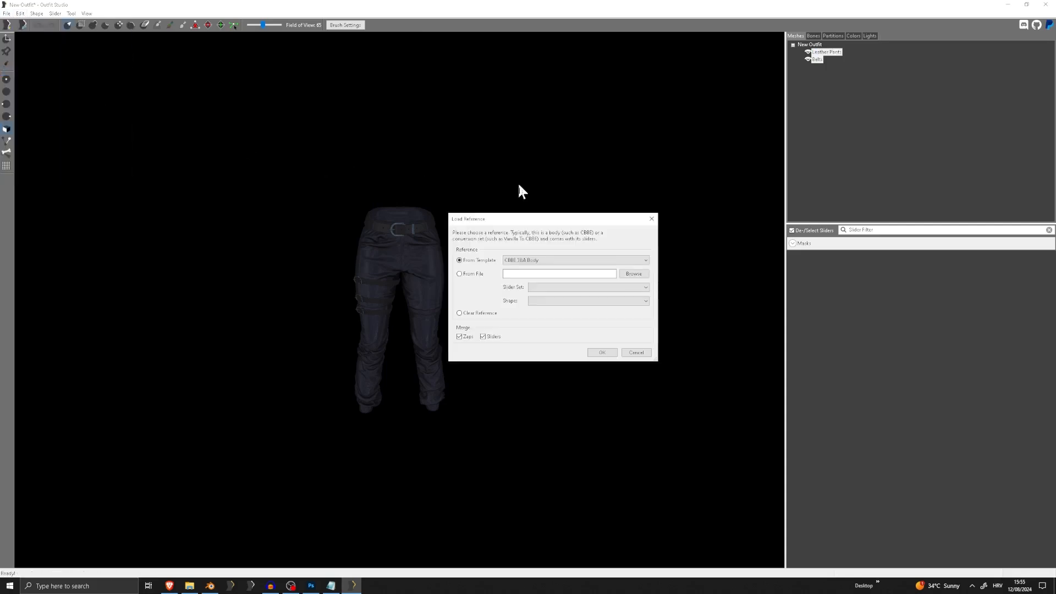
click(605, 353)
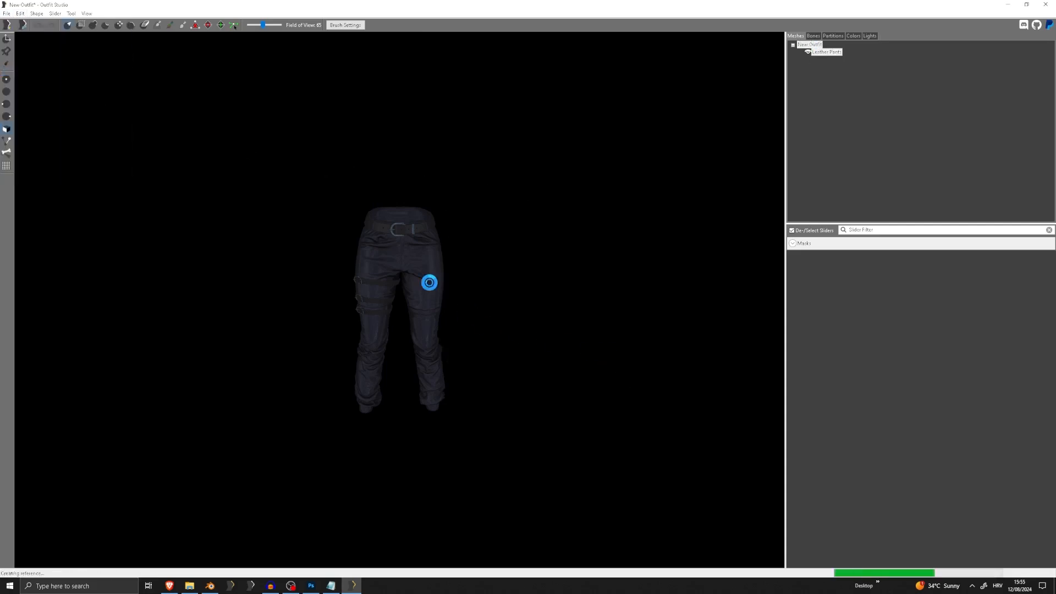
Inflate the Leather Pants and Belts around the hips, waist and buttocks to cover the body clipping through
scroll(469, 257, up, 5)
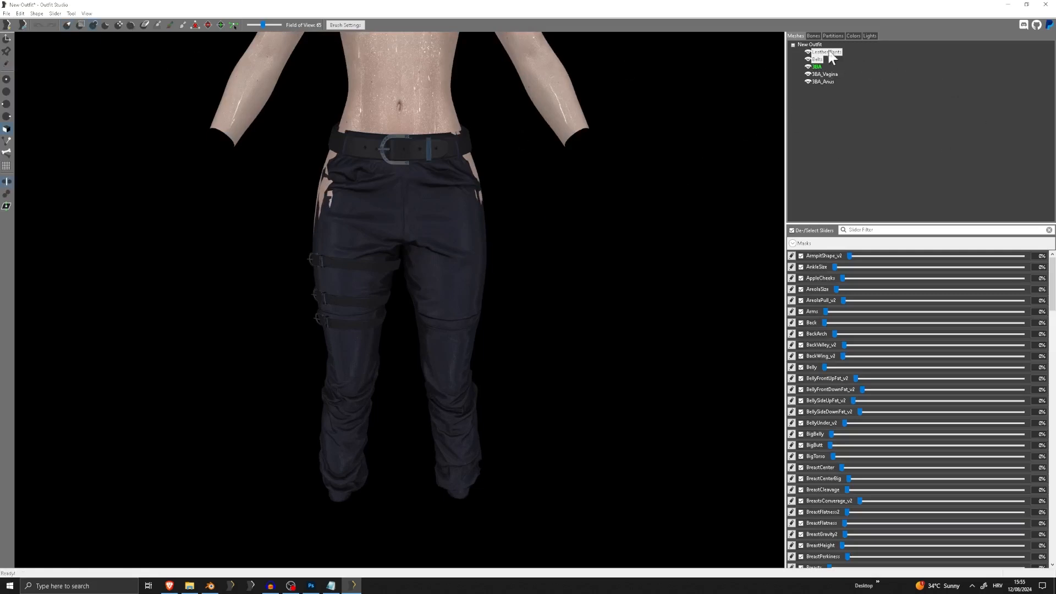
middle_drag(521, 205, 518, 318)
scroll(516, 321, up, 3)
middle_drag(440, 64, 411, 69)
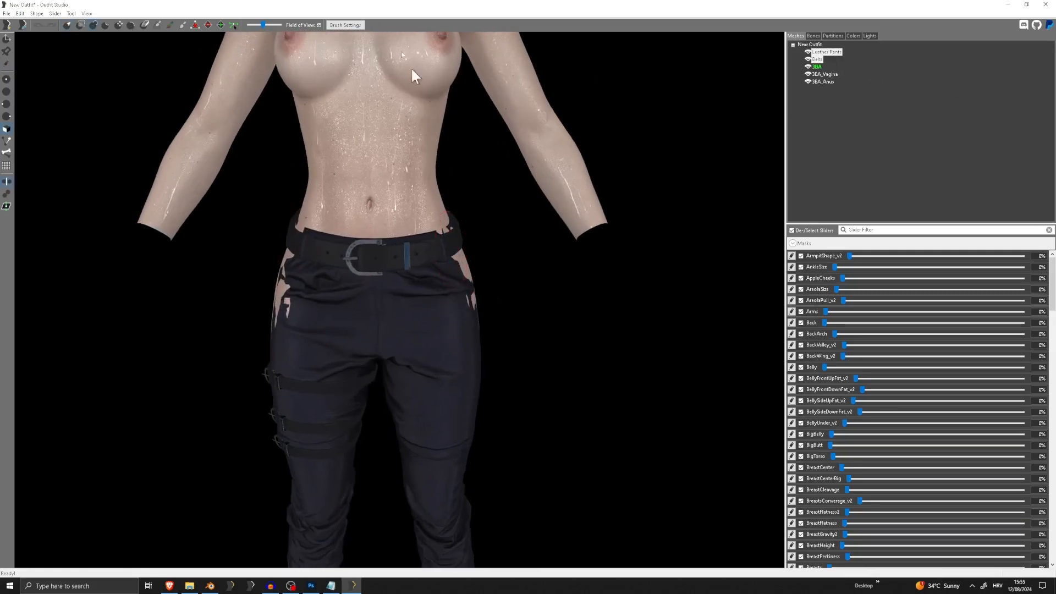
click(345, 25)
click(400, 40)
right_drag(421, 220, 392, 237)
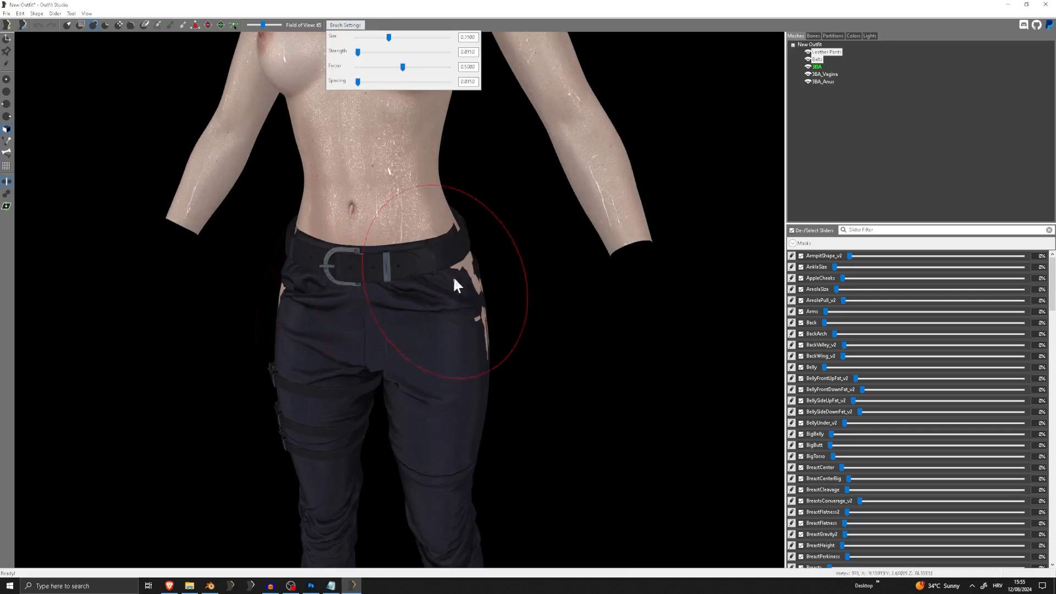
drag(453, 276, 468, 266)
right_drag(473, 270, 428, 289)
right_drag(523, 321, 318, 282)
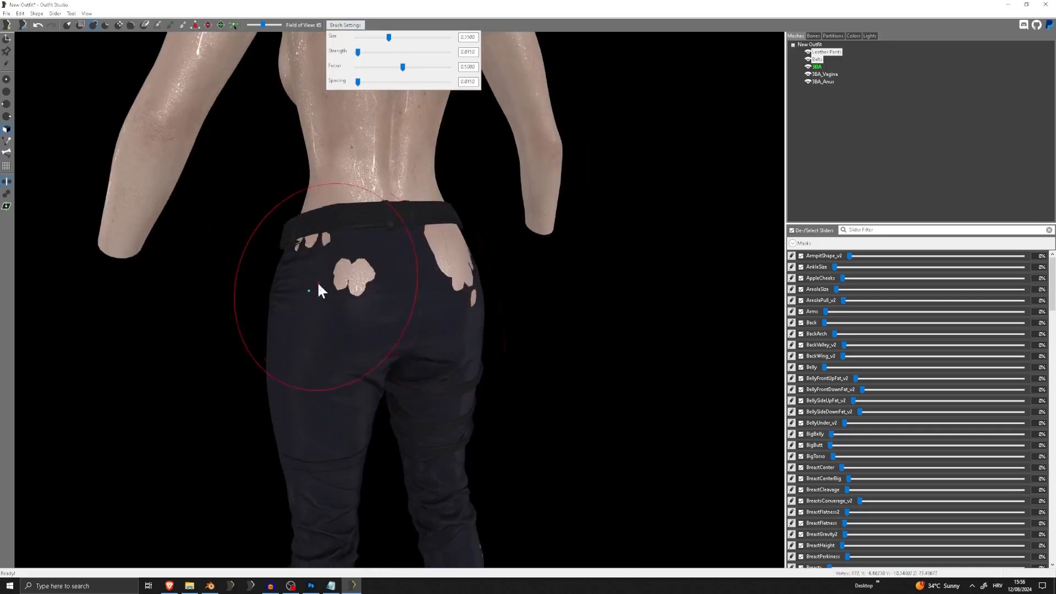
drag(318, 281, 408, 247)
scroll(408, 247, down, 6)
right_drag(408, 246, 583, 253)
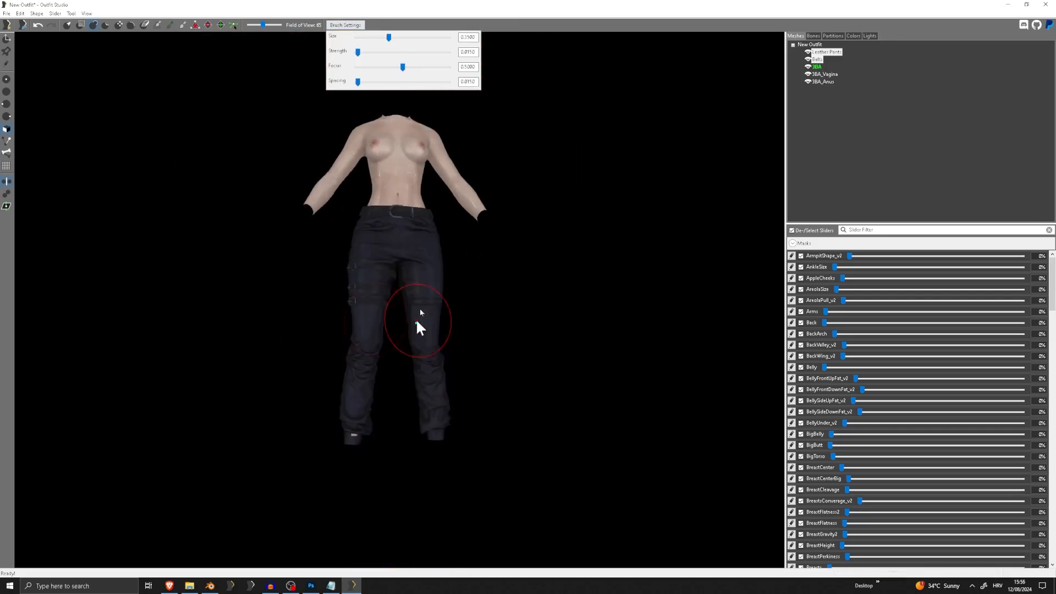
Inflate the lower trouser legs and ankle cuffs from the side and back to cover the exposed skin
scroll(416, 318, up, 3)
middle_drag(418, 385, 426, 300)
right_drag(505, 305, 374, 346)
right_drag(502, 349, 437, 266)
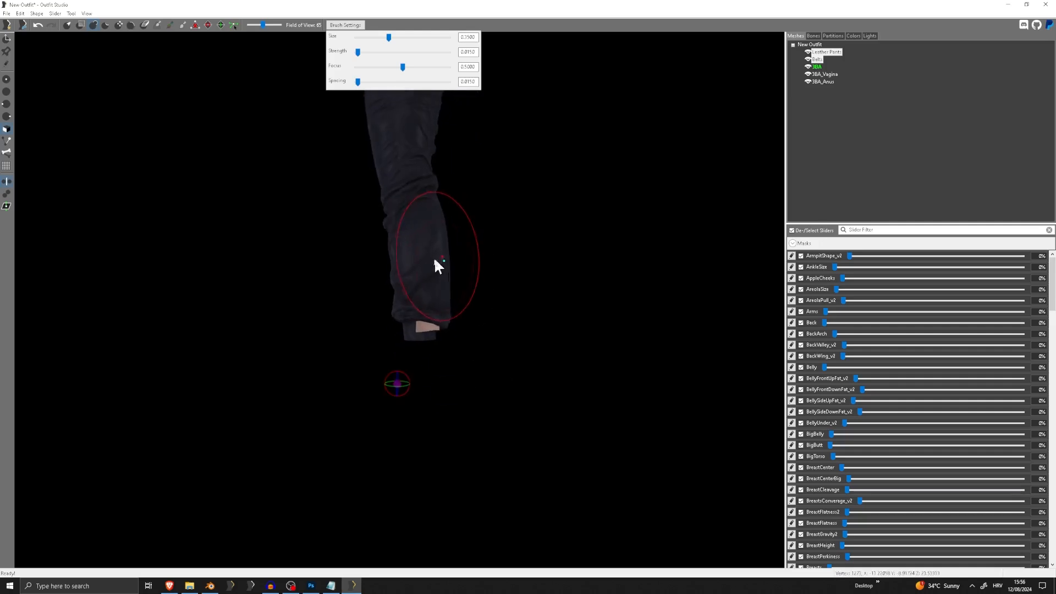
mouse_move(429, 332)
mouse_down()
mouse_move(438, 325)
mouse_move(438, 335)
mouse_up()
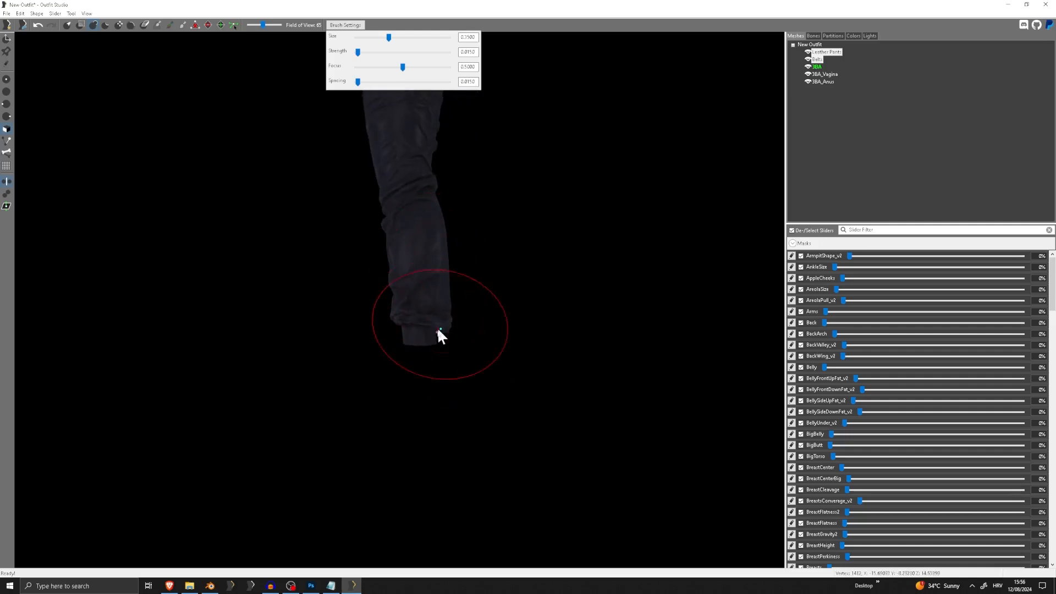
right_drag(502, 305, 349, 332)
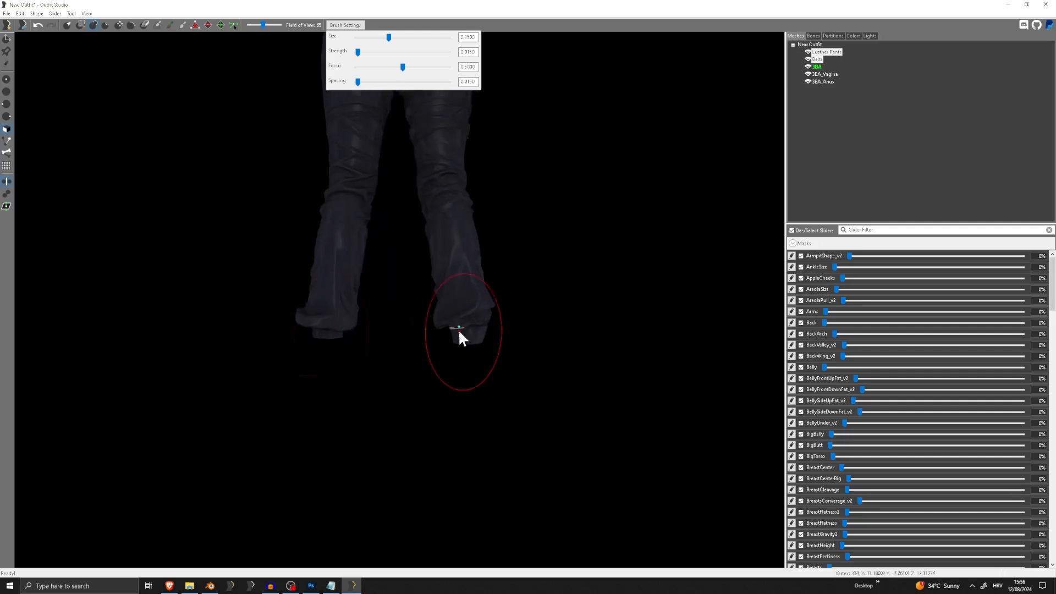
right_drag(452, 339, 309, 302)
Reduce the brush size and inflate the ankle cuffs where small patches of skin still poke through
scroll(330, 317, up, 5)
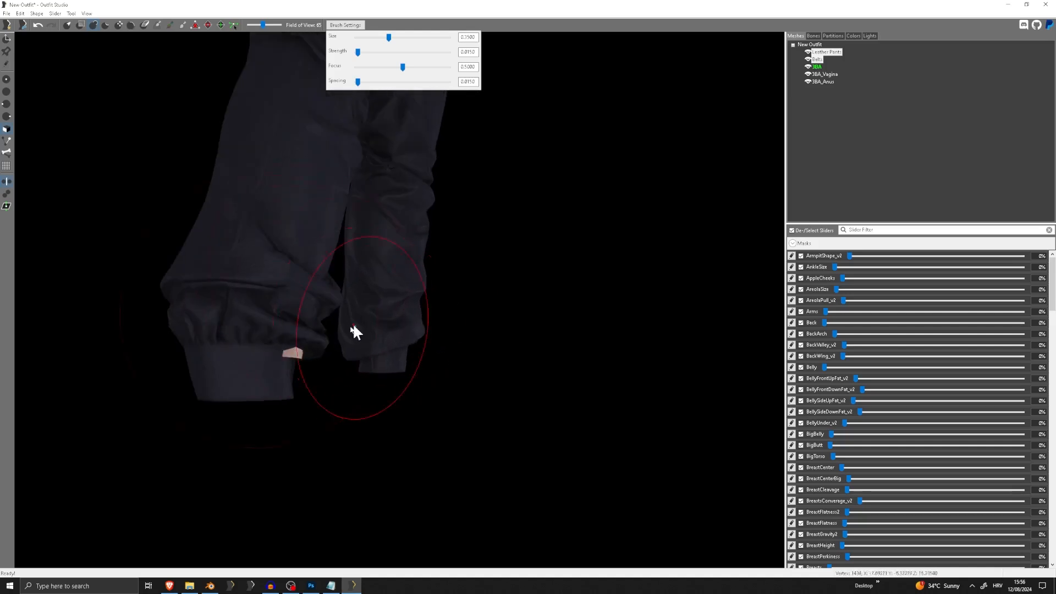
drag(388, 37, 370, 38)
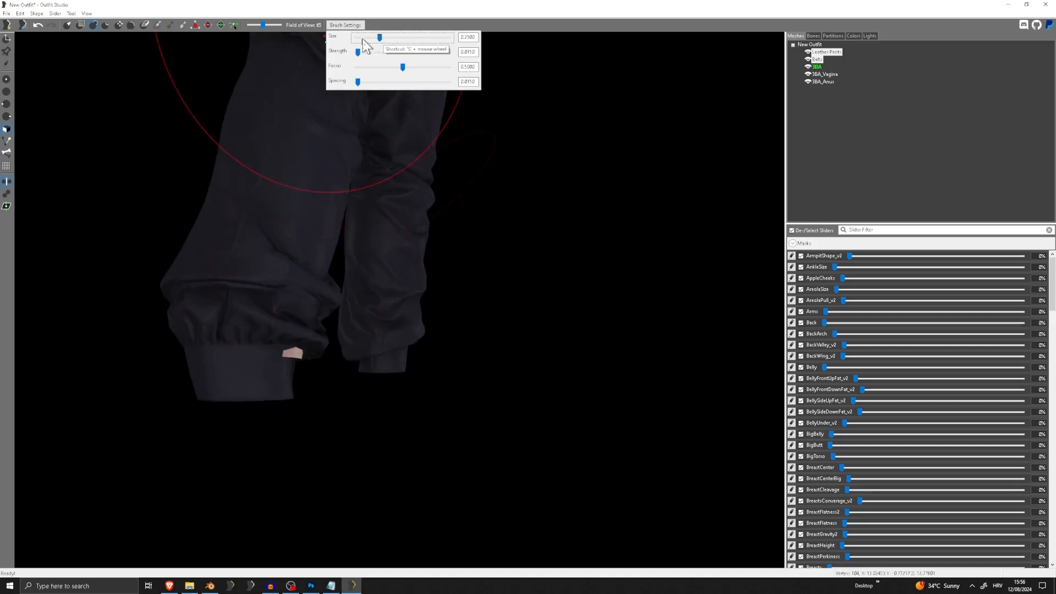
scroll(195, 290, up, 5)
mouse_move(195, 290)
middle_down()
mouse_move(344, 248)
mouse_move(374, 258)
middle_up()
scroll(145, 191, down, 5)
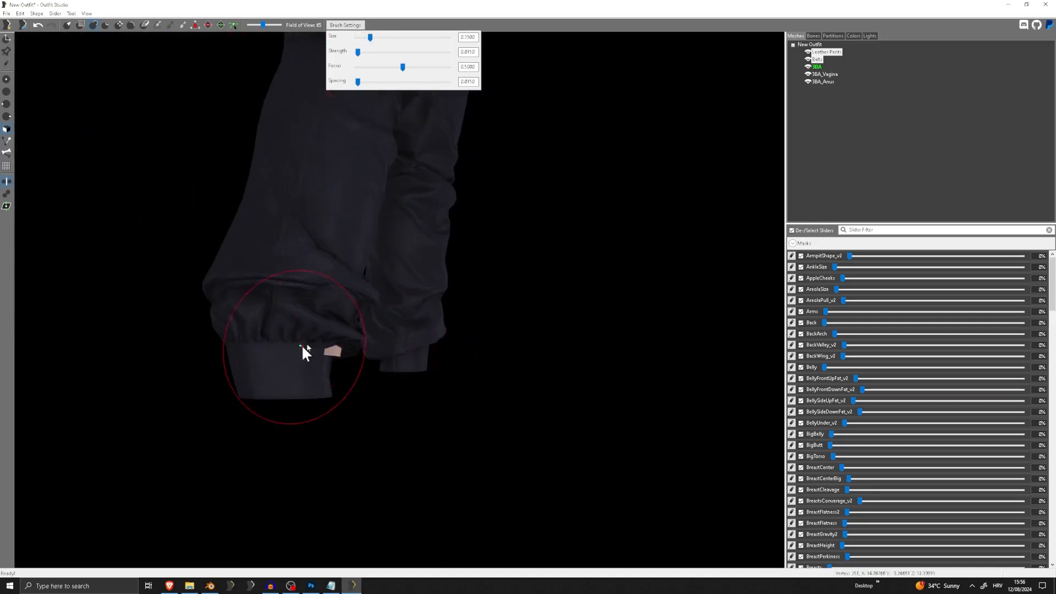
middle_drag(302, 346, 353, 324)
mouse_move(356, 316)
mouse_down()
mouse_move(372, 280)
mouse_move(370, 314)
mouse_up()
right_drag(338, 312, 283, 330)
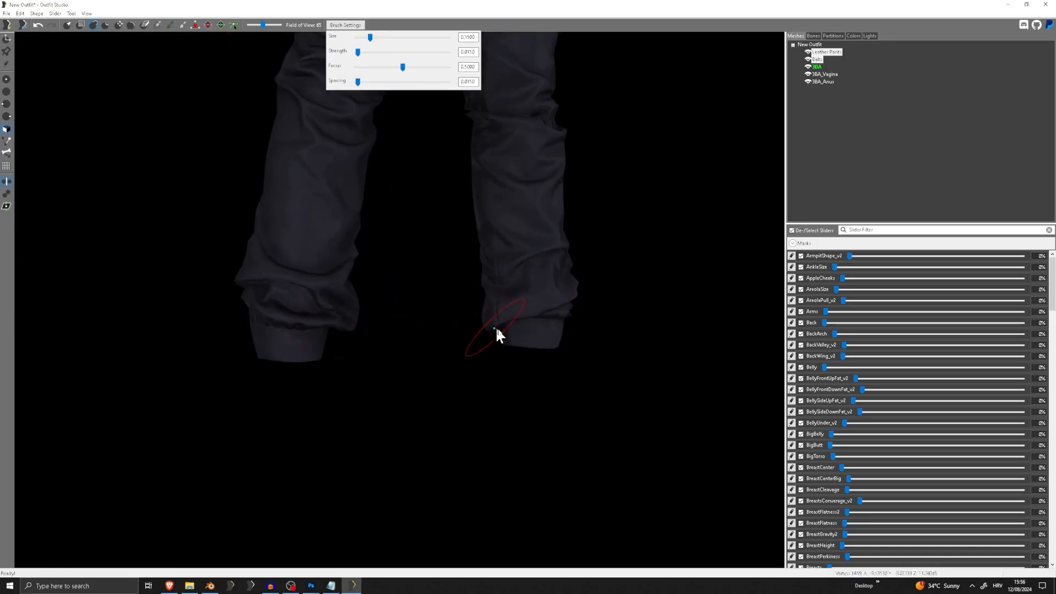
mouse_move(507, 332)
right_down()
mouse_move(420, 289)
mouse_move(589, 297)
mouse_move(290, 220)
mouse_move(300, 159)
mouse_move(309, 189)
right_up()
Undo the last cuff stroke, turn off X mirroring, and inflate the inside of the clipping ankle cuff on one leg
drag(356, 231, 357, 234)
key(ctrl+z)
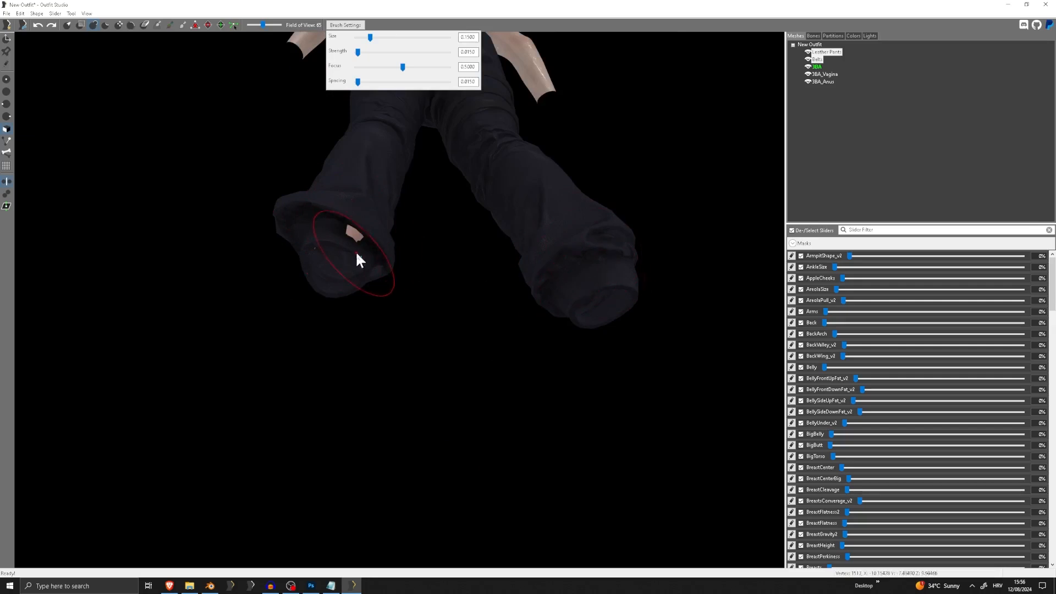
click(11, 182)
scroll(319, 263, up, 5)
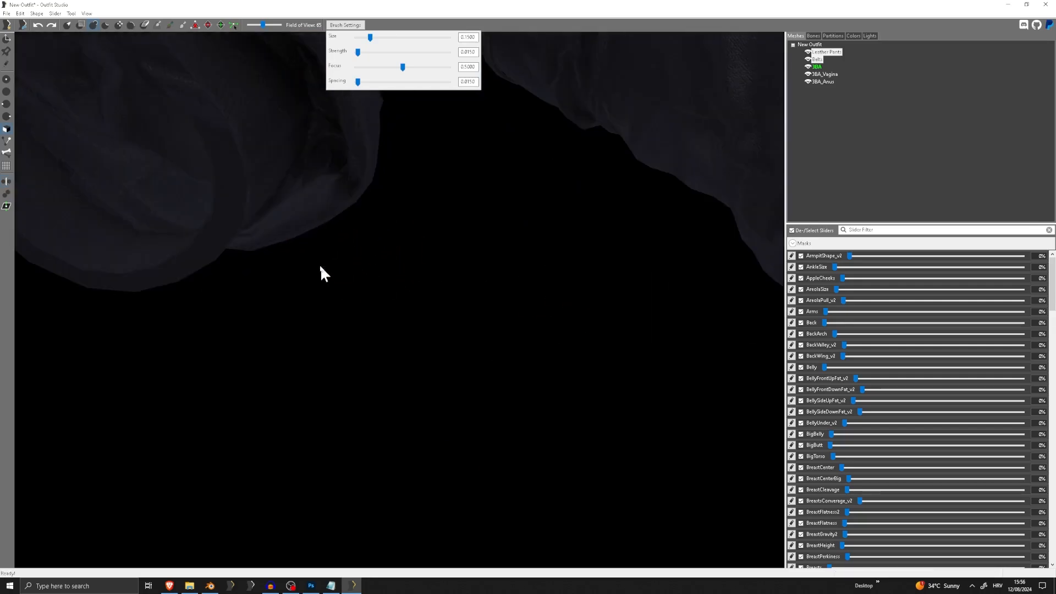
middle_drag(320, 265, 339, 344)
scroll(339, 345, down, 1)
mouse_move(280, 196)
mouse_down()
mouse_move(293, 187)
mouse_move(275, 194)
mouse_up()
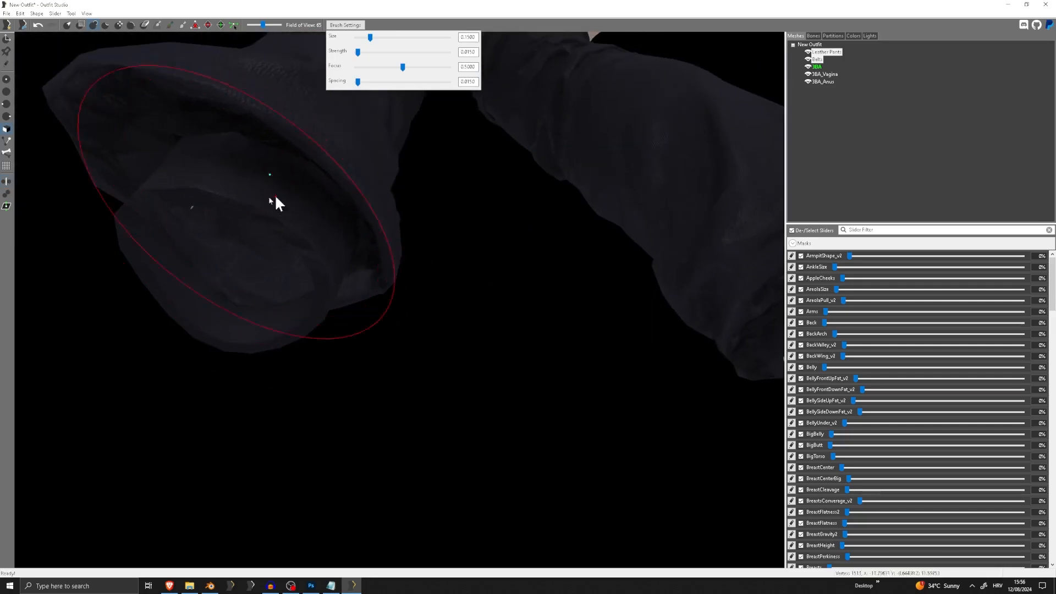
scroll(271, 196, down, 5)
mouse_move(271, 195)
right_down()
mouse_move(329, 197)
mouse_move(540, 288)
mouse_move(676, 313)
mouse_move(698, 302)
mouse_move(509, 283)
mouse_move(634, 271)
mouse_move(547, 249)
mouse_move(434, 187)
mouse_move(528, 306)
mouse_move(440, 348)
mouse_move(421, 337)
mouse_move(199, 341)
mouse_move(335, 352)
mouse_move(153, 348)
mouse_move(473, 231)
mouse_move(313, 242)
mouse_move(355, 202)
mouse_move(342, 184)
mouse_move(325, 207)
mouse_move(415, 213)
mouse_move(365, 224)
right_up()
Enlarge the brush and inflate the remaining clipping areas of the waistband and belt around the hips
click(388, 39)
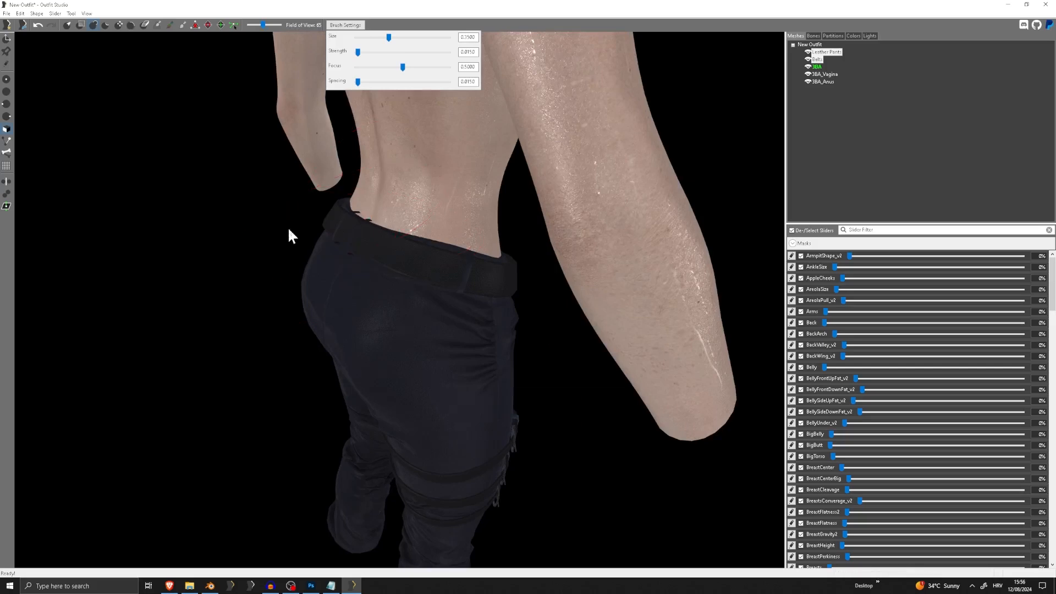
mouse_move(290, 236)
right_down()
mouse_move(589, 226)
mouse_move(523, 231)
mouse_move(523, 279)
right_up()
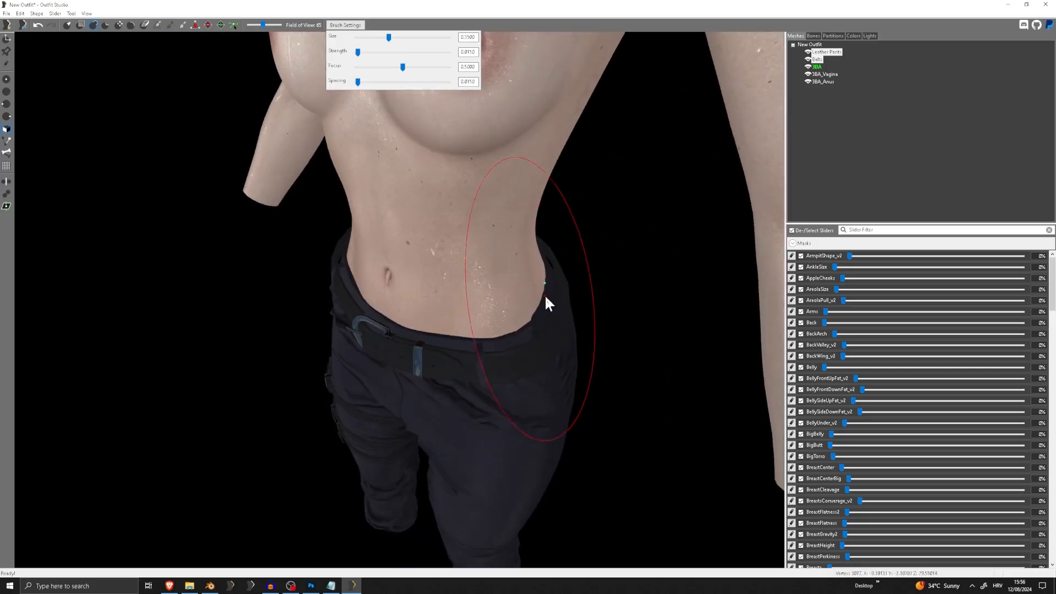
mouse_move(537, 318)
right_down()
mouse_move(509, 325)
mouse_move(553, 316)
right_up()
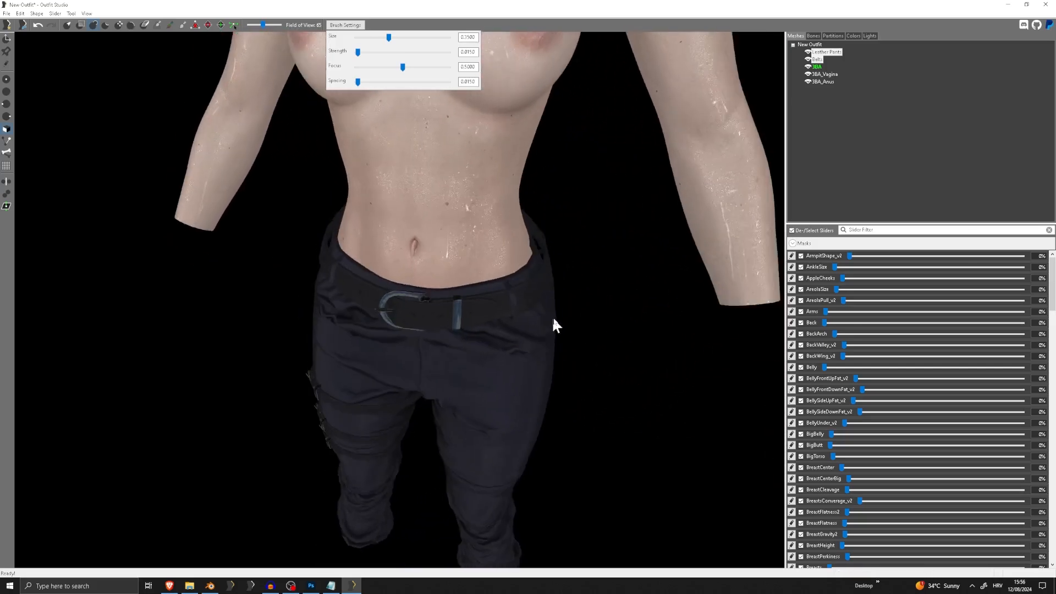
scroll(599, 320, down, 10)
right_drag(465, 294, 565, 299)
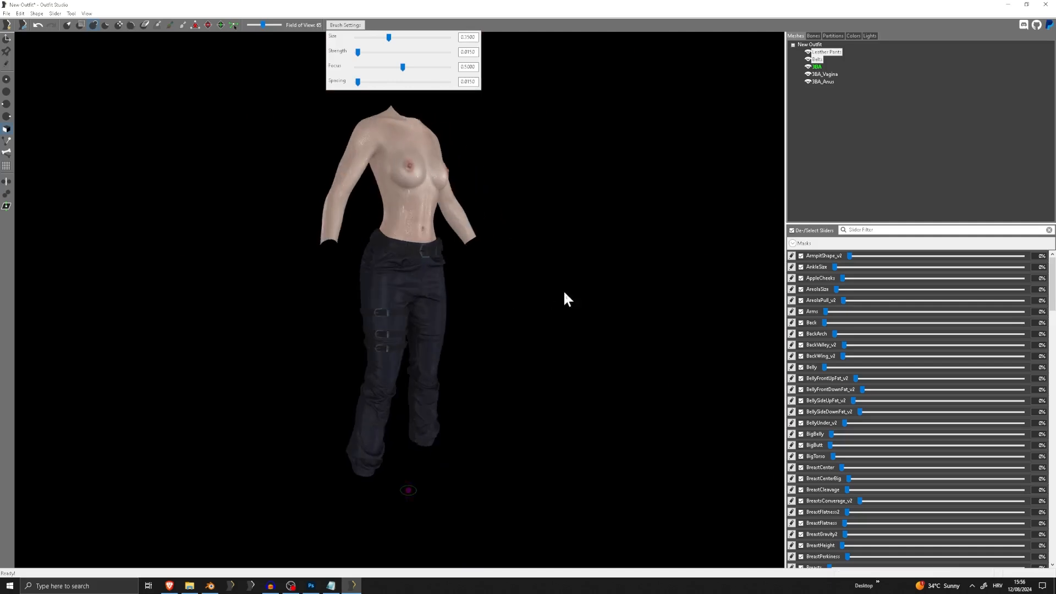
Copy the reference body's bone weights to the Leather Pants and Belts using the default search settings
right_click(818, 52)
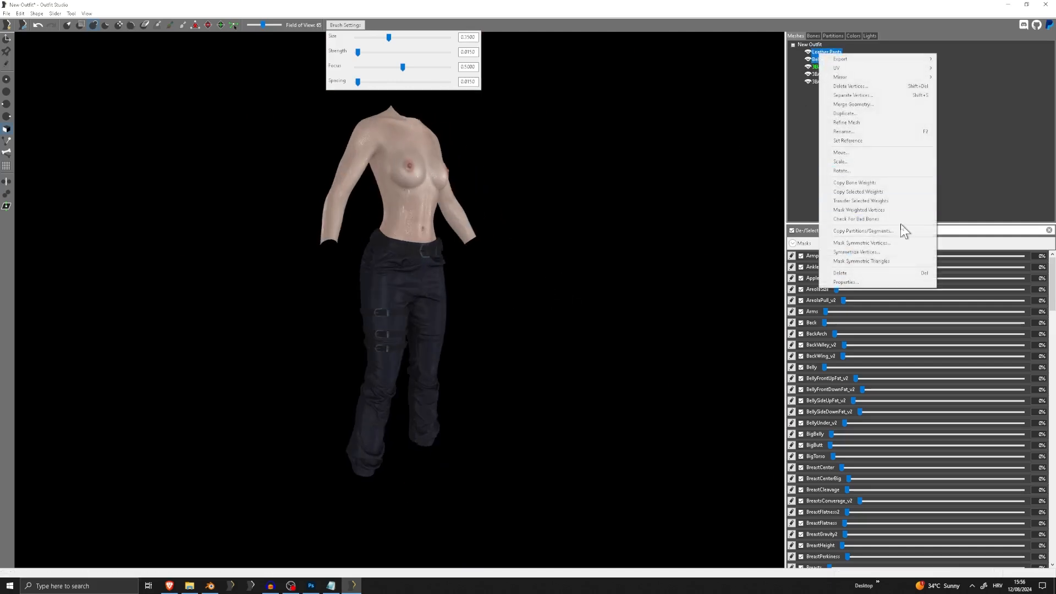
click(851, 183)
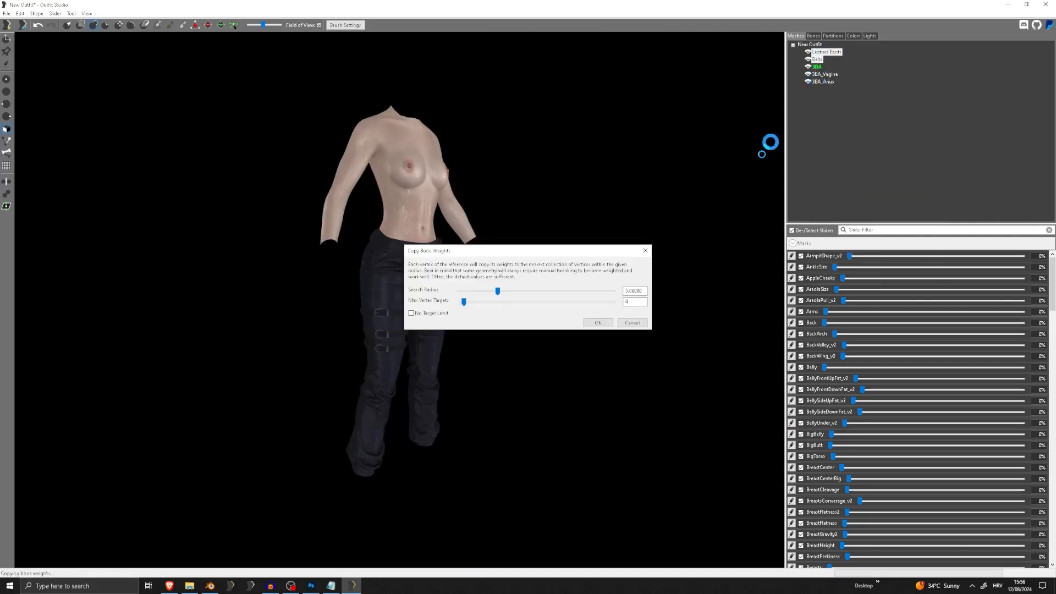
click(598, 323)
Conform all outfit meshes to the reference body's sliders with the default options
click(55, 14)
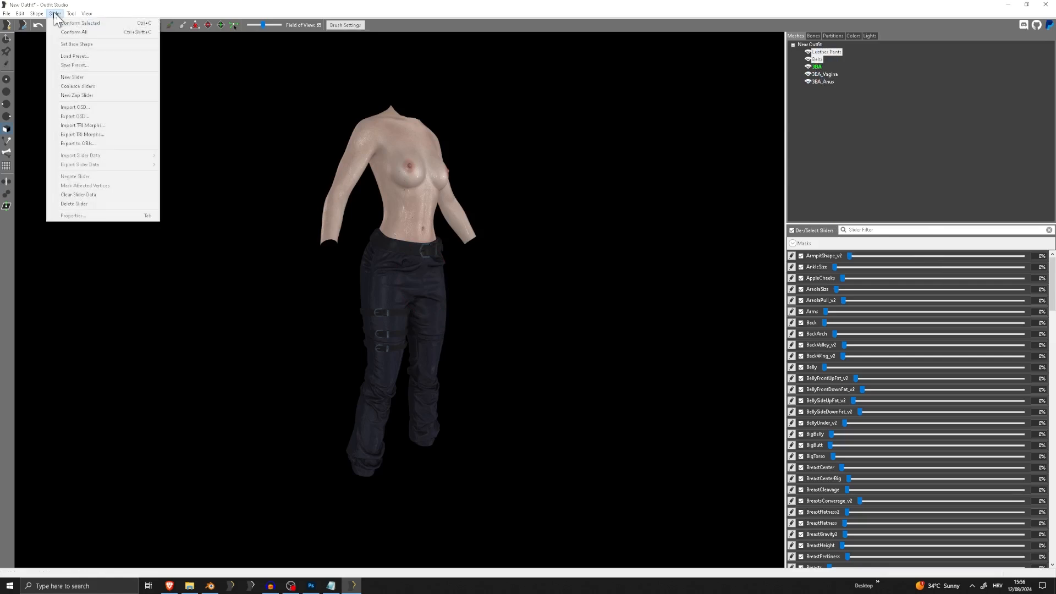
click(72, 33)
click(602, 343)
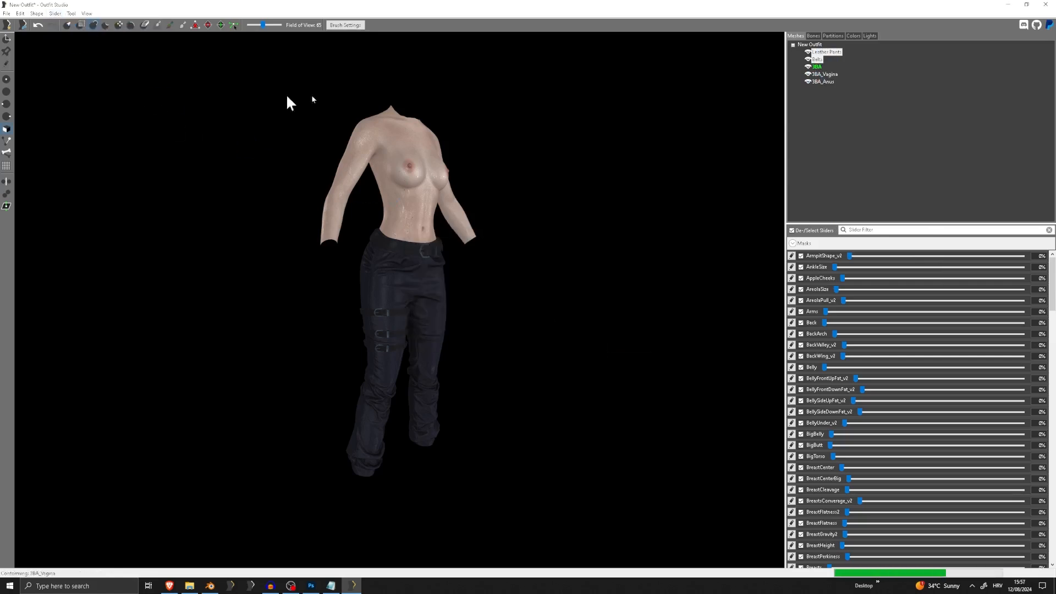
Delete the three 3BA reference body meshes, keeping only the Leather Pants and Belts
click(824, 67)
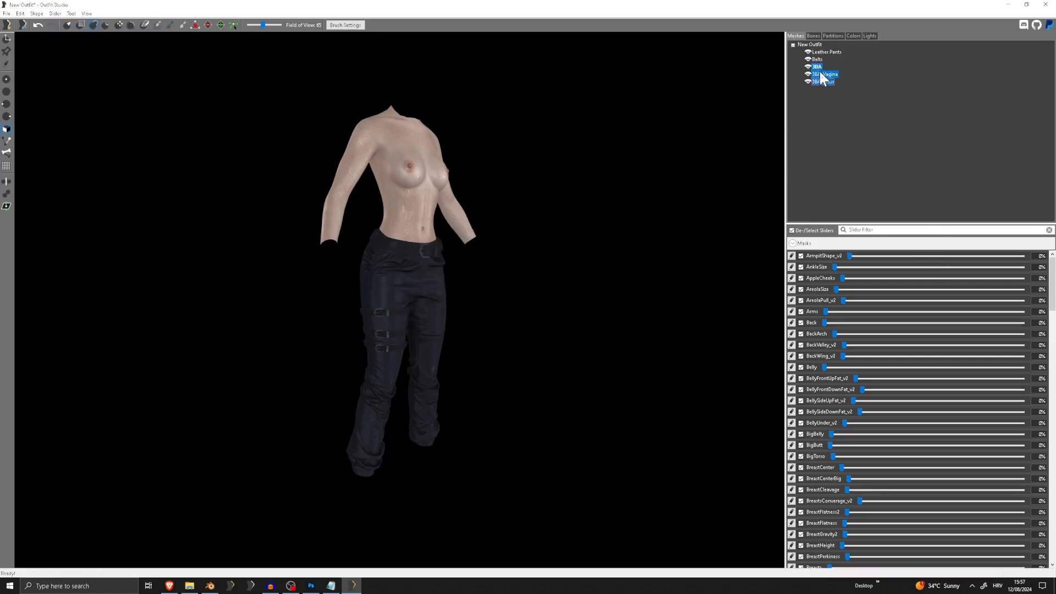
key(Delete)
key(Return)
Set the Leather Pants partition type to 49 SBP_49_MOD_PELVIS_PRIMARY and apply it
right_drag(438, 246, 404, 262)
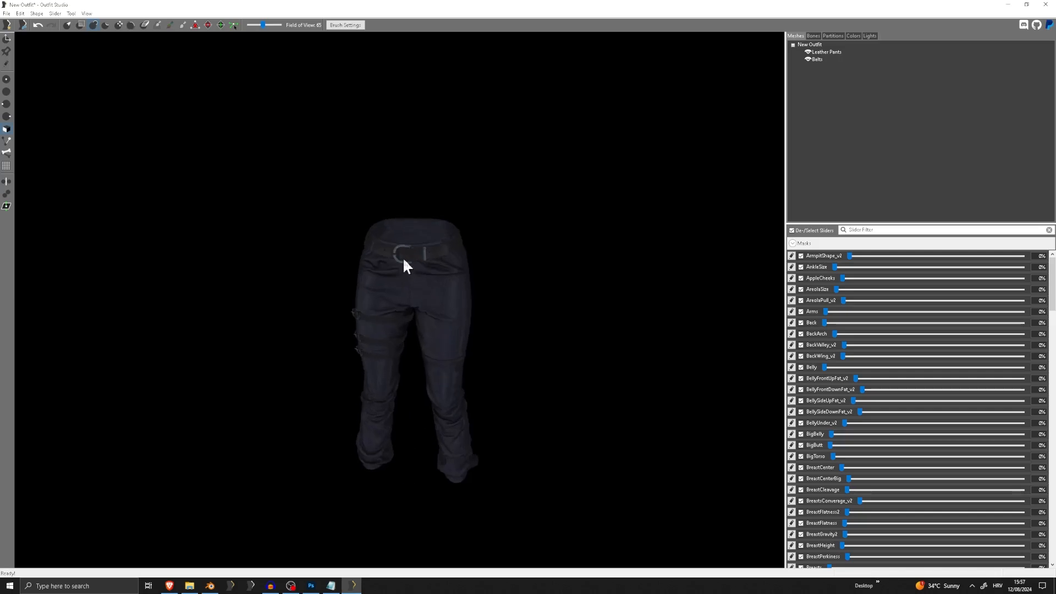
scroll(440, 144, up, 2)
click(836, 36)
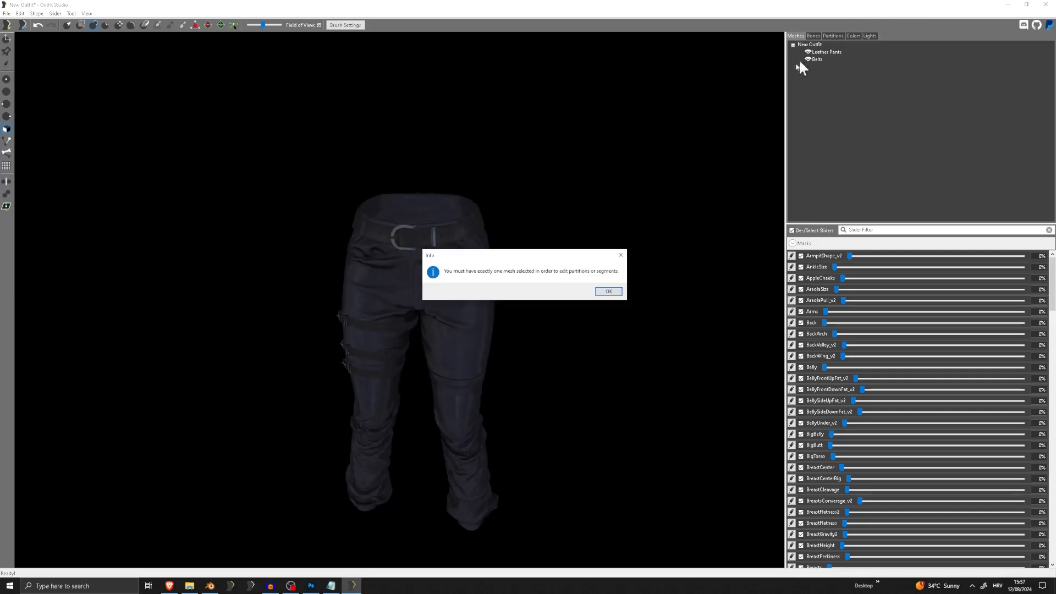
click(607, 292)
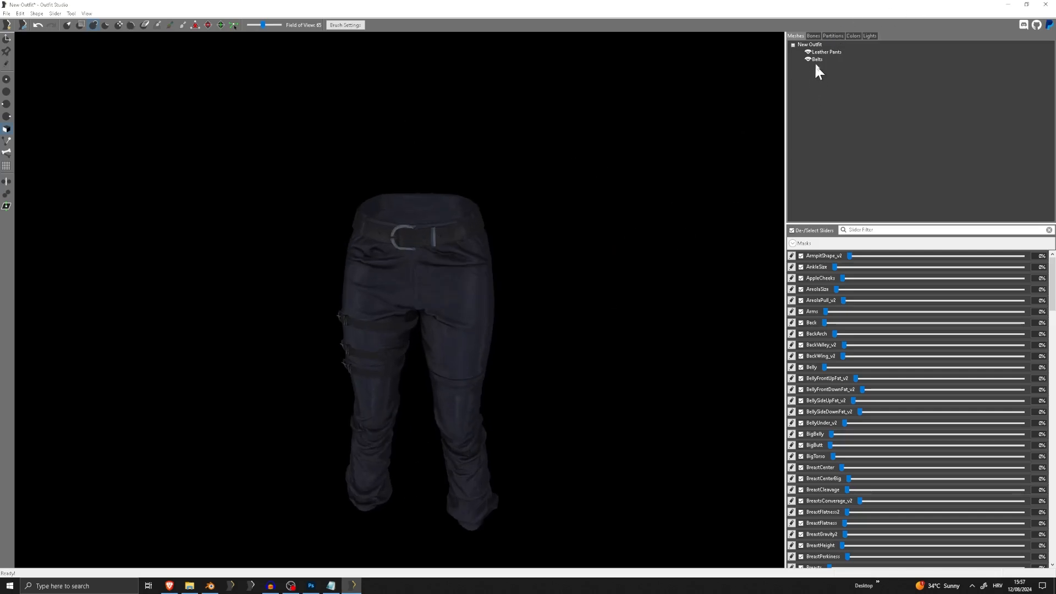
click(833, 35)
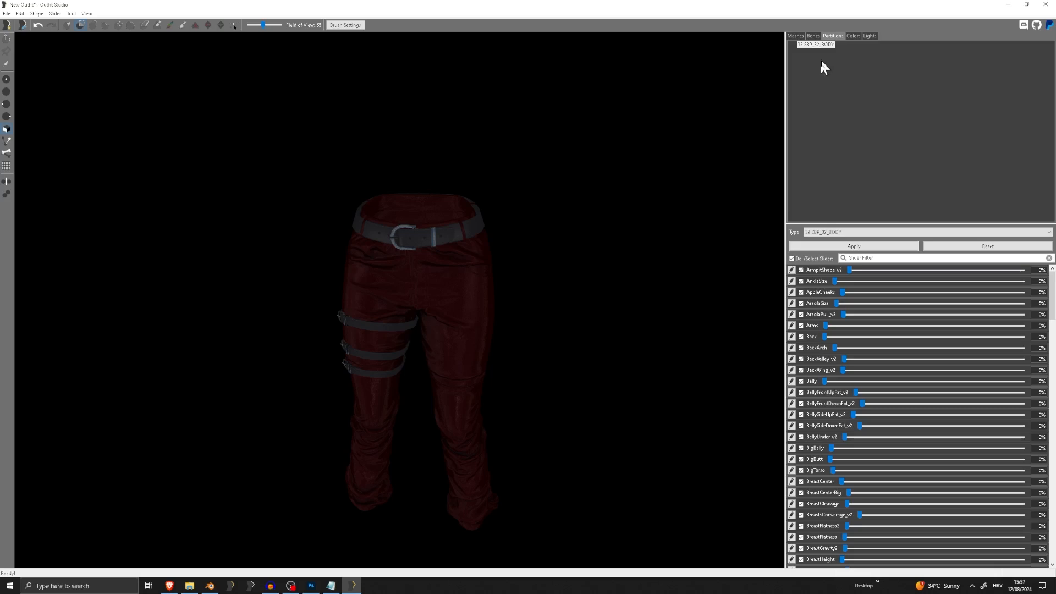
click(880, 232)
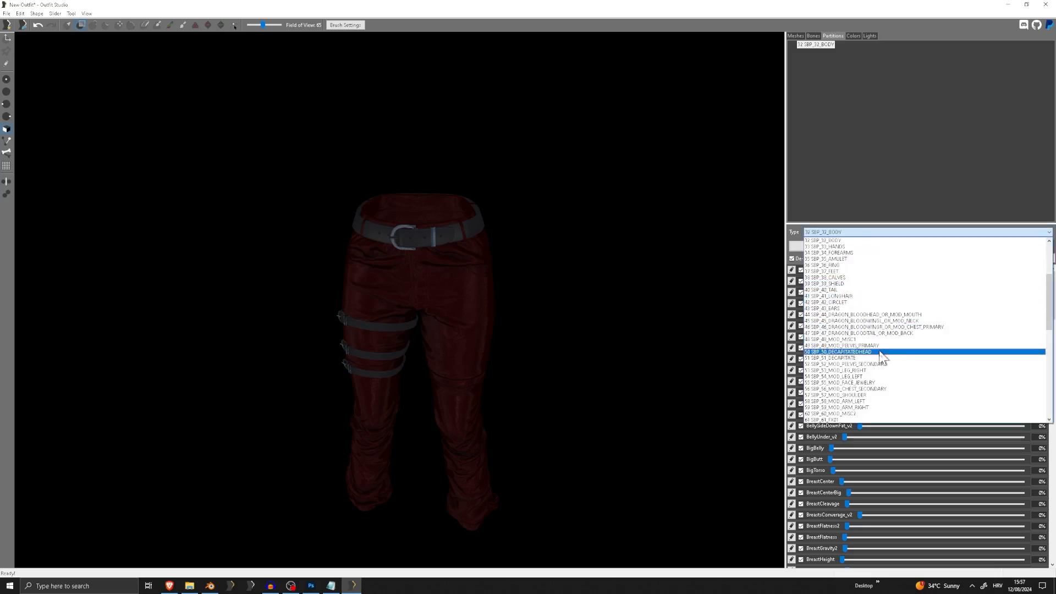
click(834, 345)
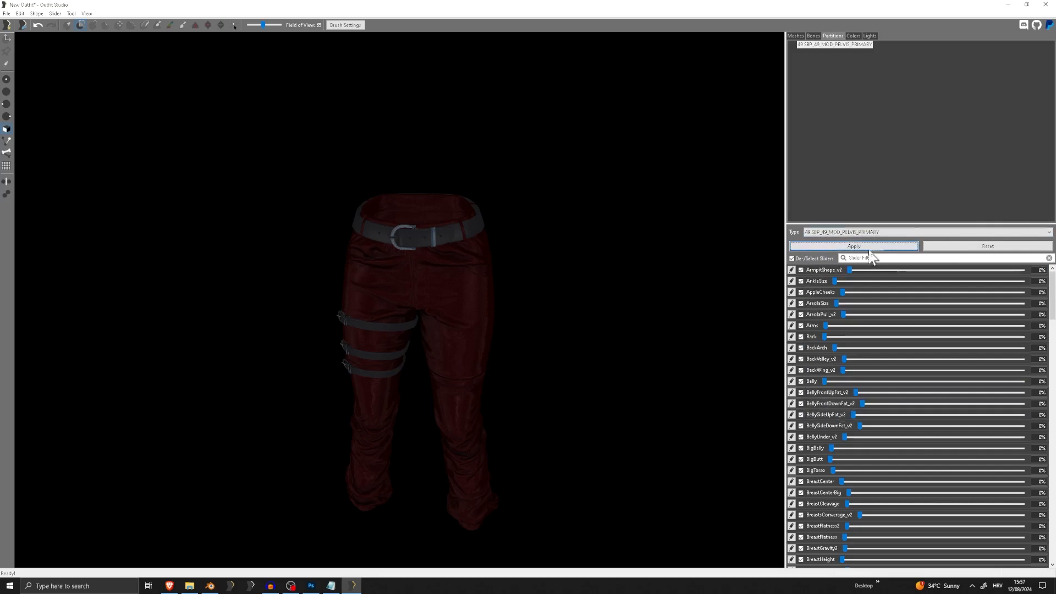
Set the Belts partition type to 49 SBP_49_MOD_PELVIS_PRIMARY and apply it
click(797, 37)
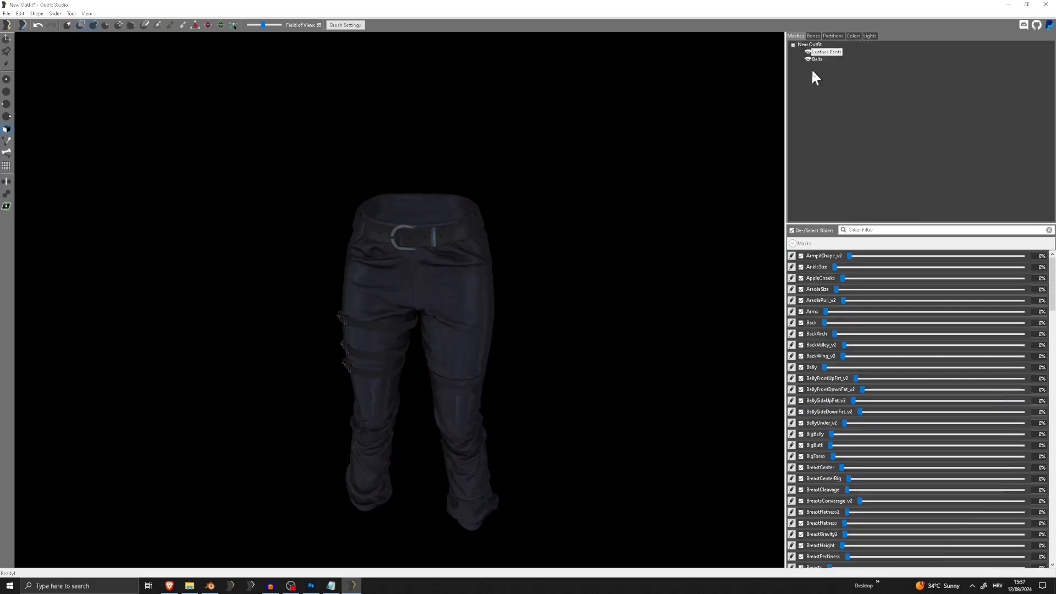
click(834, 35)
click(842, 234)
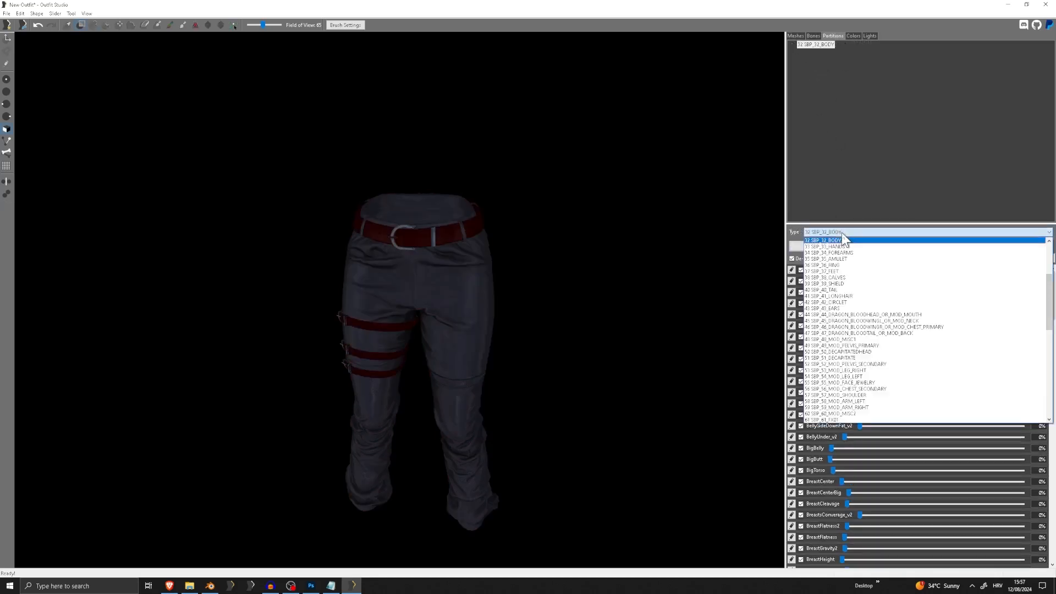
click(839, 346)
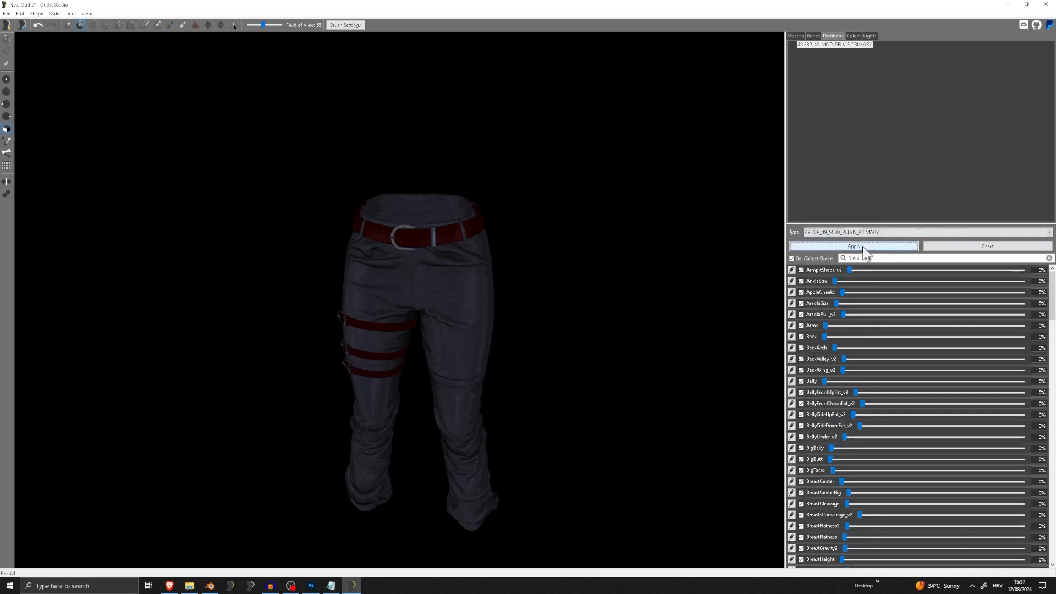
Start saving the outfit as a new project and set its output data path to Meshes\Obicnii\Tutorial from the Notepad notes
click(7, 13)
click(40, 123)
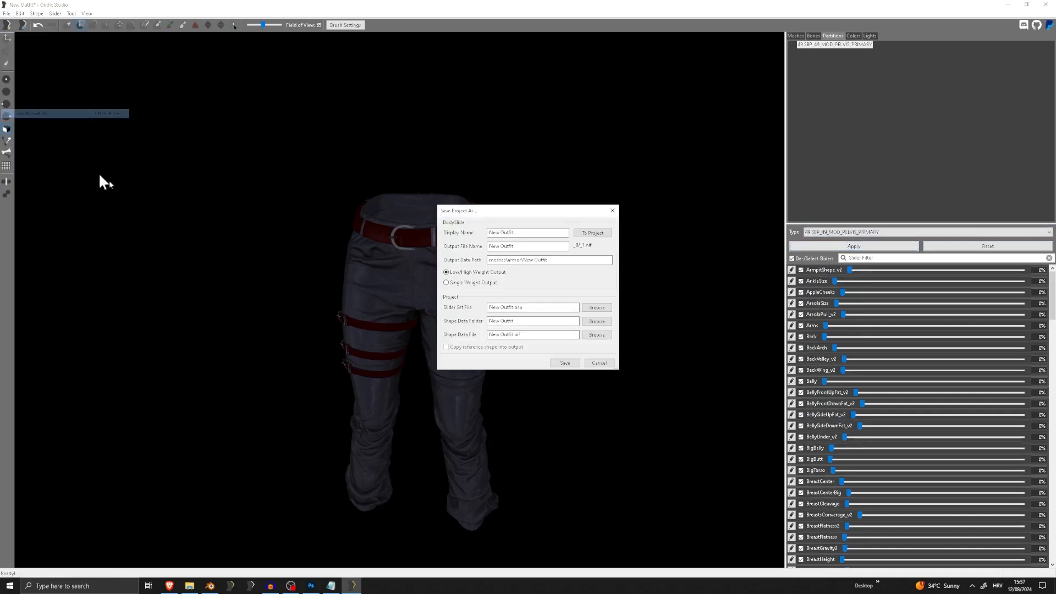
click(331, 585)
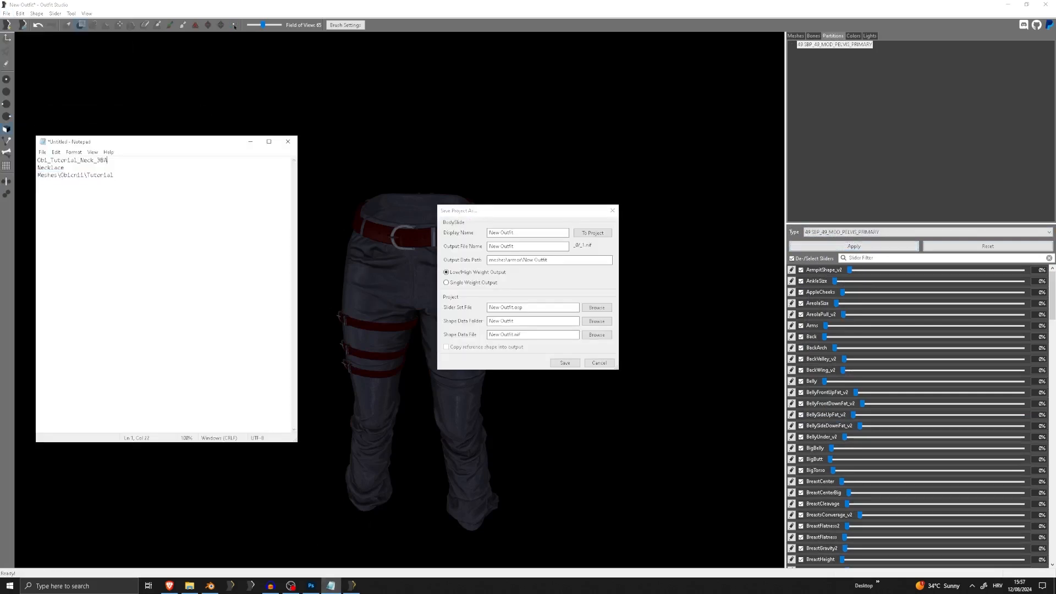
drag(555, 260, 404, 264)
key(ctrl+v)
Reuse the display name from the Notepad notes, changing it to Obi_Tutorial_Pants_3BA
click(331, 585)
click(109, 151)
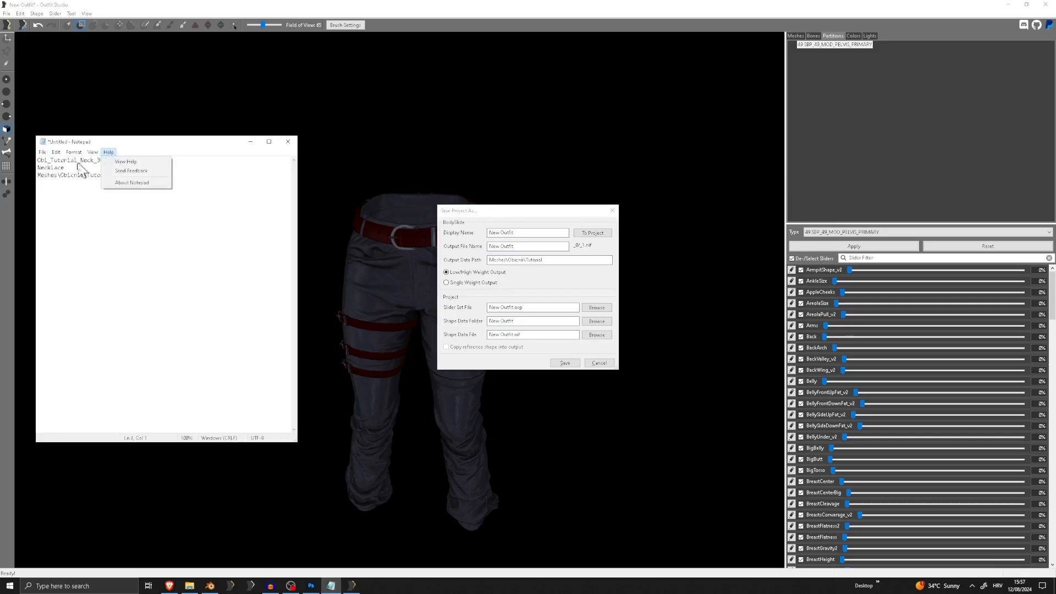
click(78, 165)
drag(108, 160, 37, 161)
key(ctrl+c)
key(ctrl+v)
mouse_move(523, 234)
mouse_down()
mouse_move(474, 233)
mouse_move(529, 233)
mouse_up()
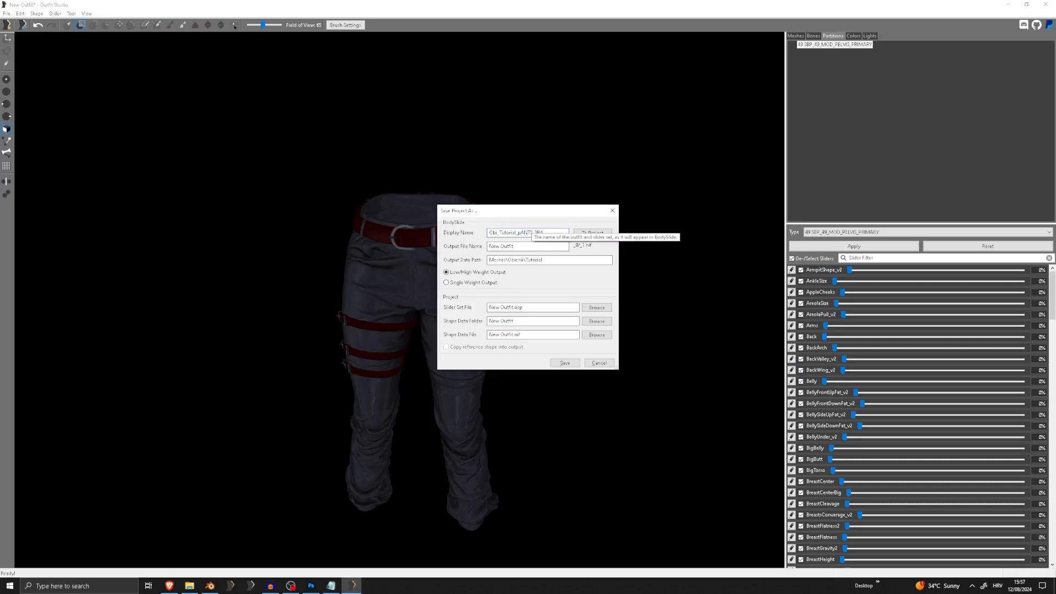
text(p)
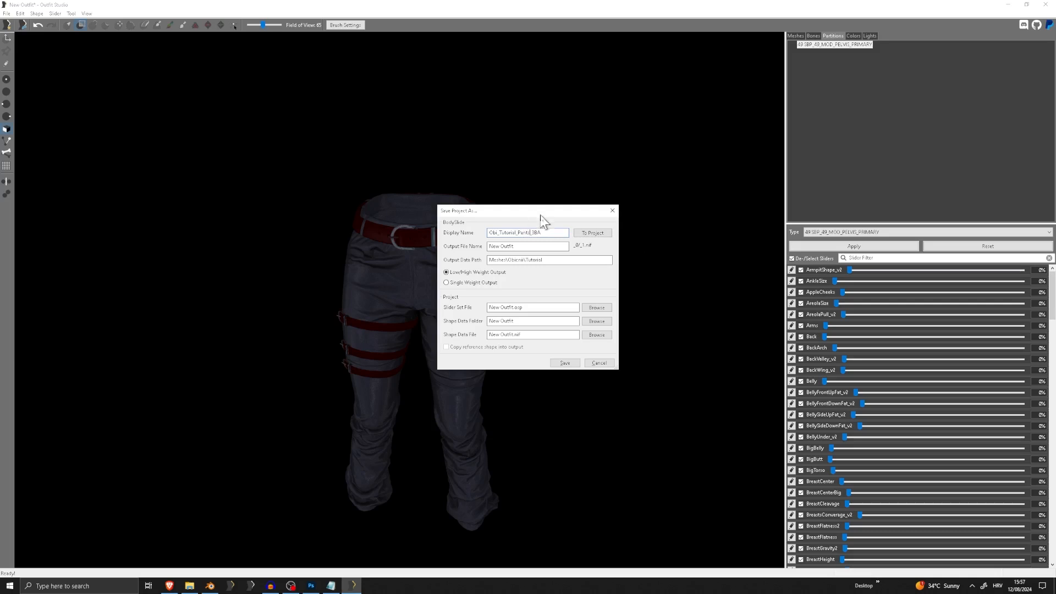
Set the output file name to Pants, copy the display name to the project fields, save the project and close Outfit Studio
key(Tab)
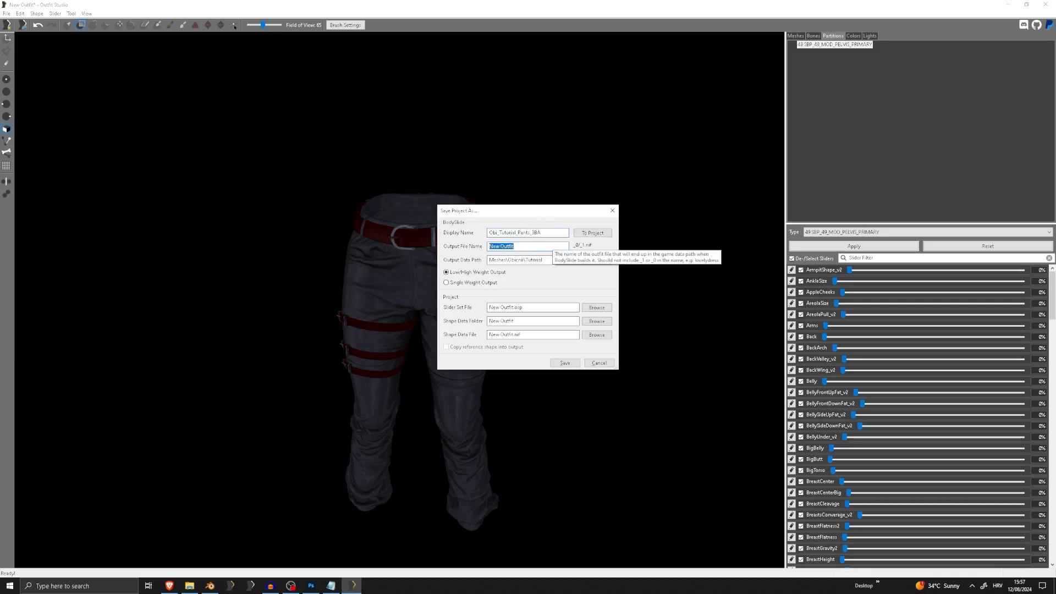
click(605, 232)
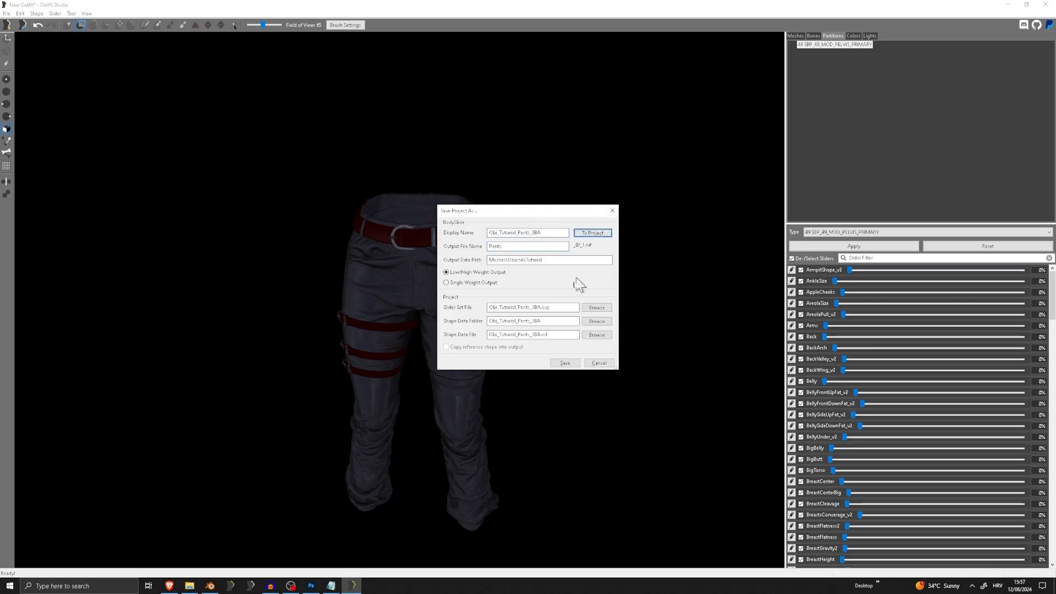
click(564, 363)
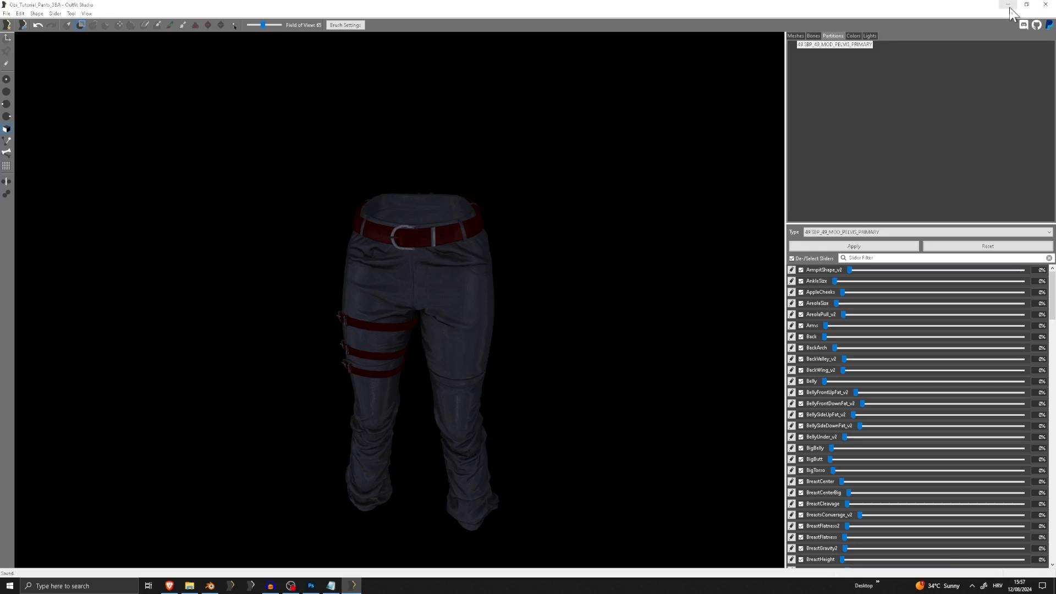
click(1046, 5)
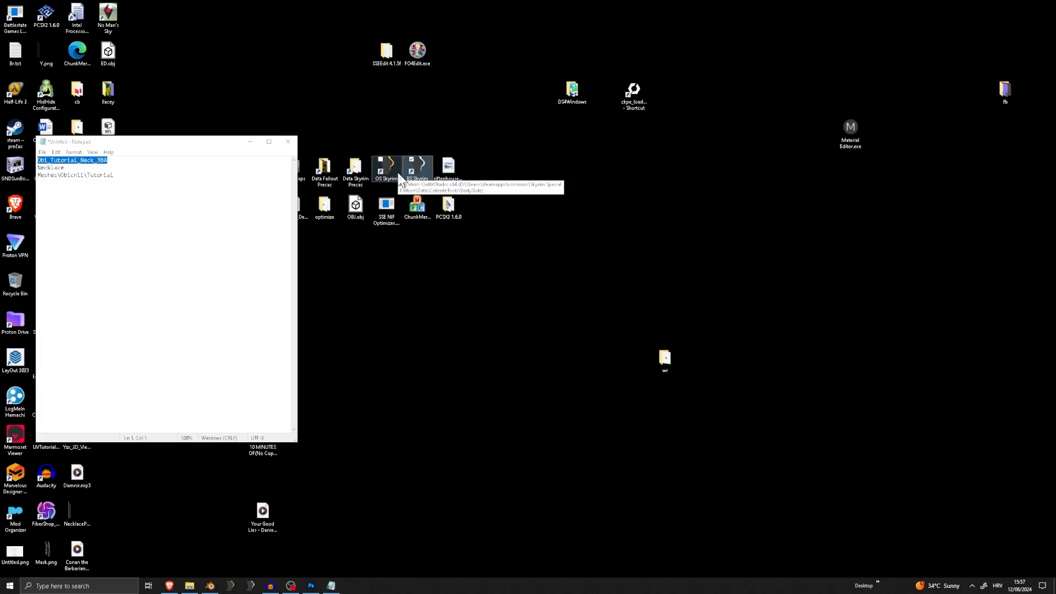
Launch BodySlide and delete the first NIF file in the Meshes\Obicnii\Tutorial folder
double_click(418, 168)
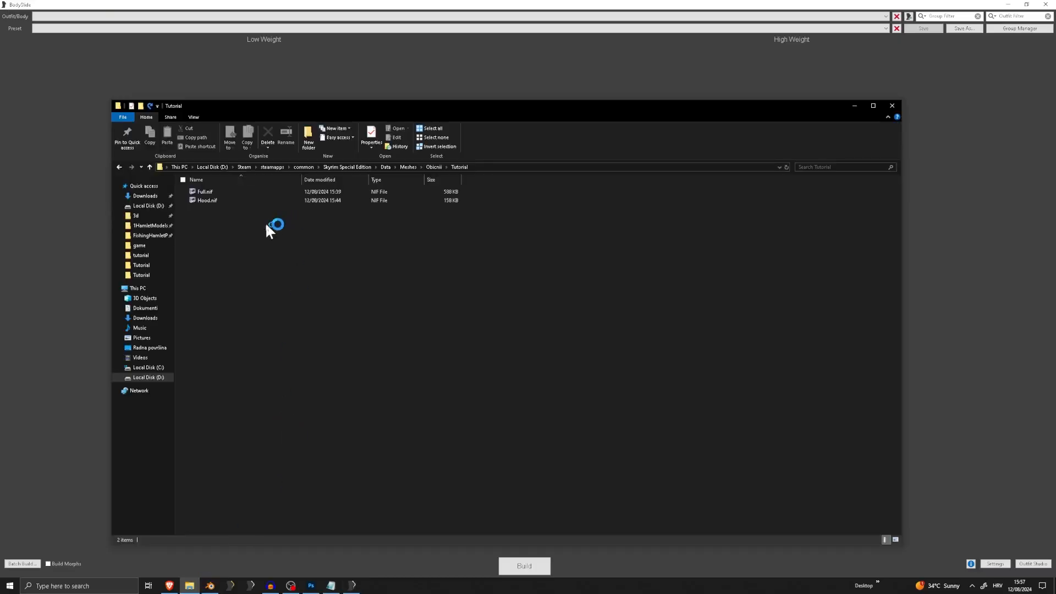
click(208, 191)
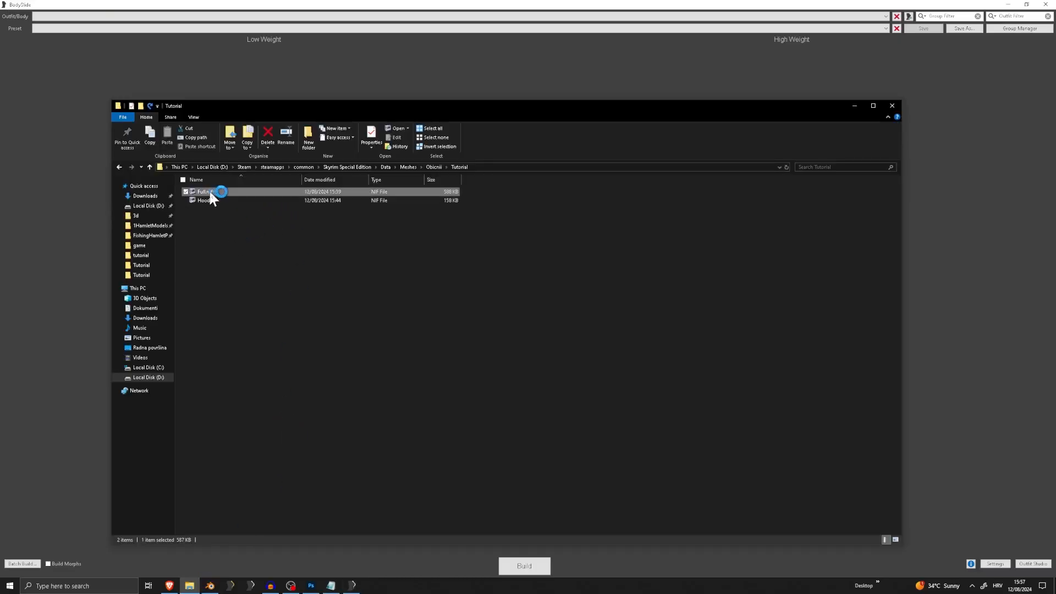
key(Delete)
click(60, 171)
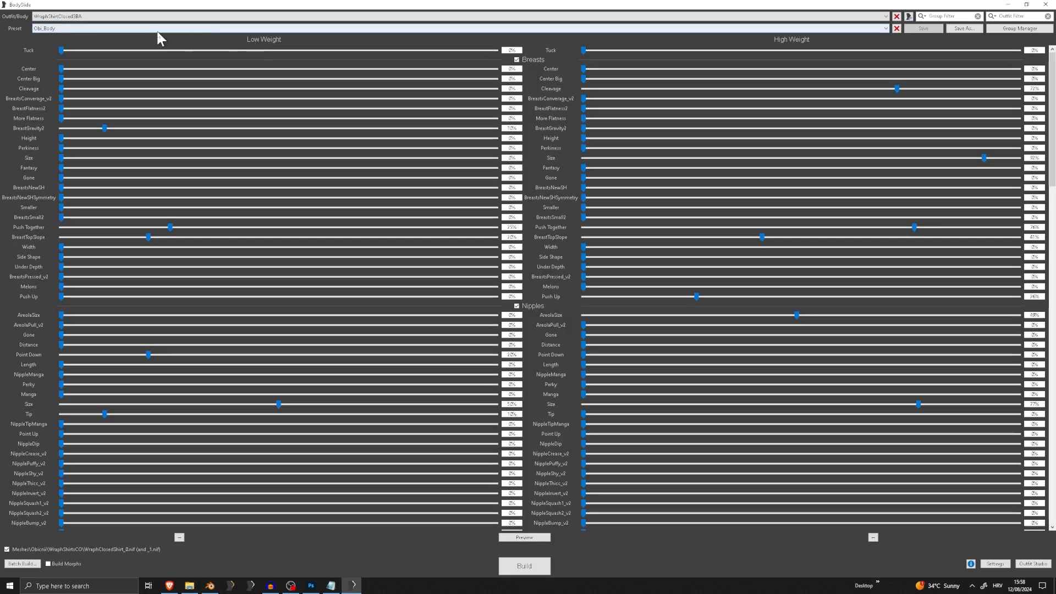
Find the Obi_Tutorial_Neck_3BA outfit in BodySlide and build it with the Obi_Body preset
click(134, 17)
scroll(137, 110, up, 20)
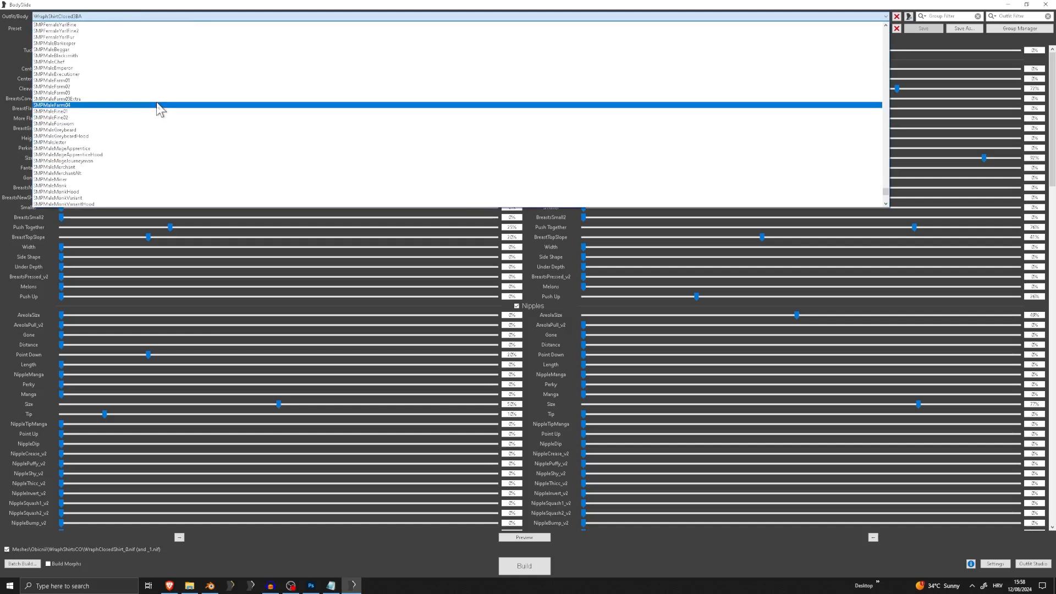
key(o)
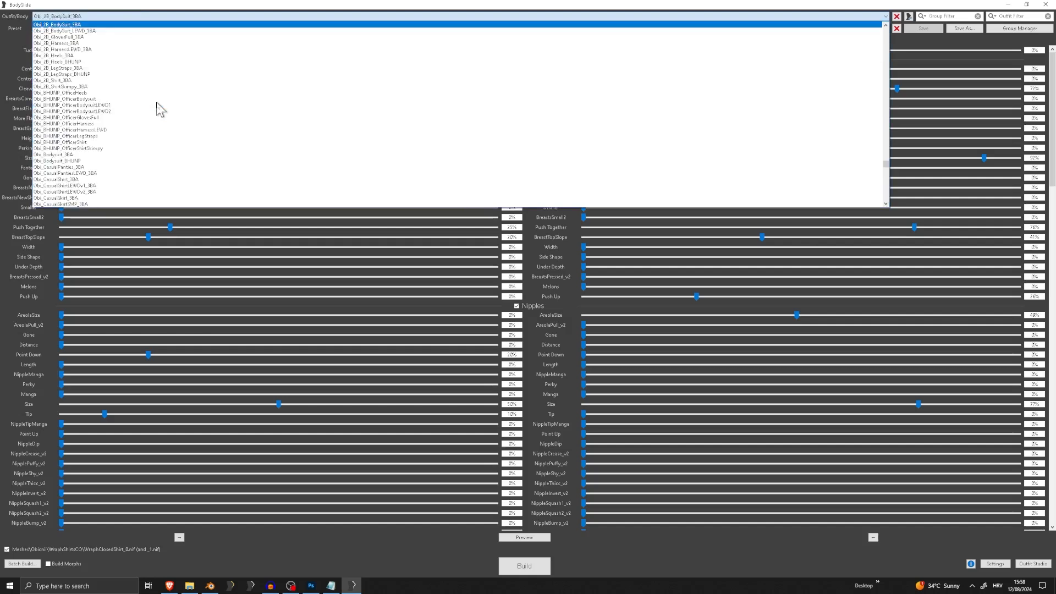
text(_tu)
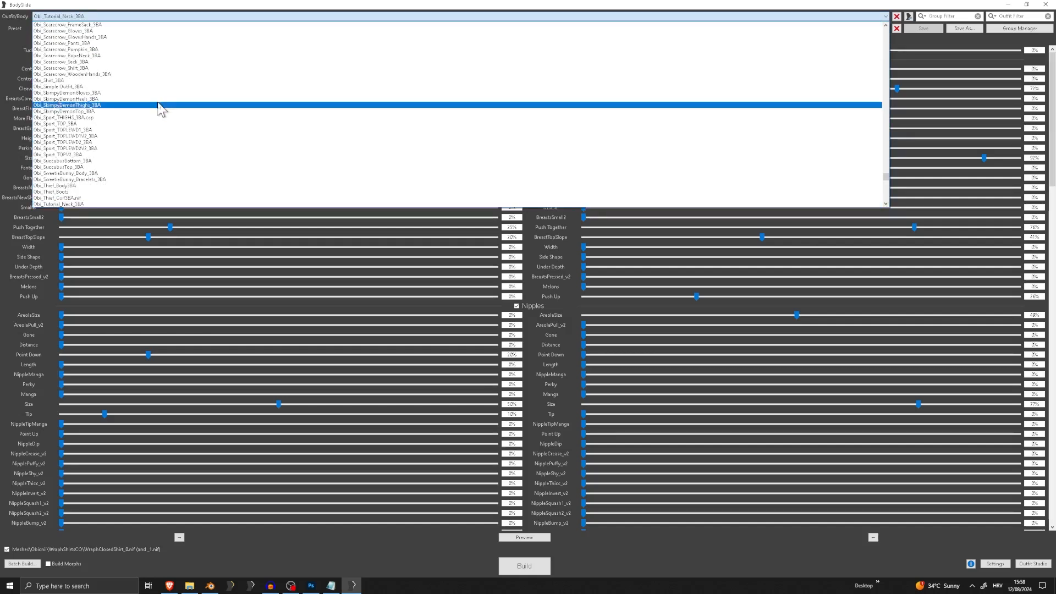
scroll(156, 94, down, 3)
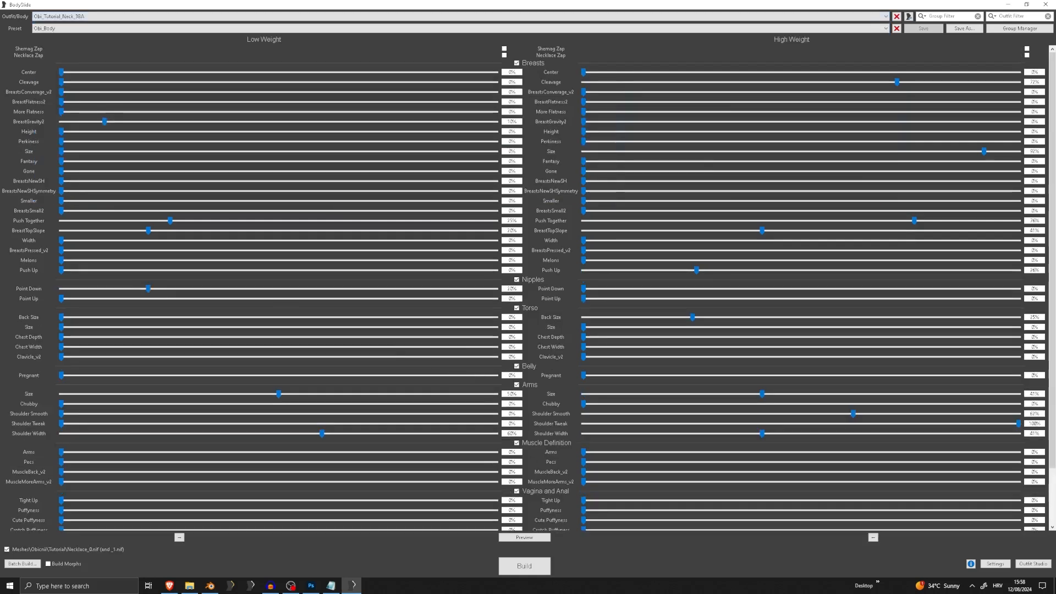
click(545, 571)
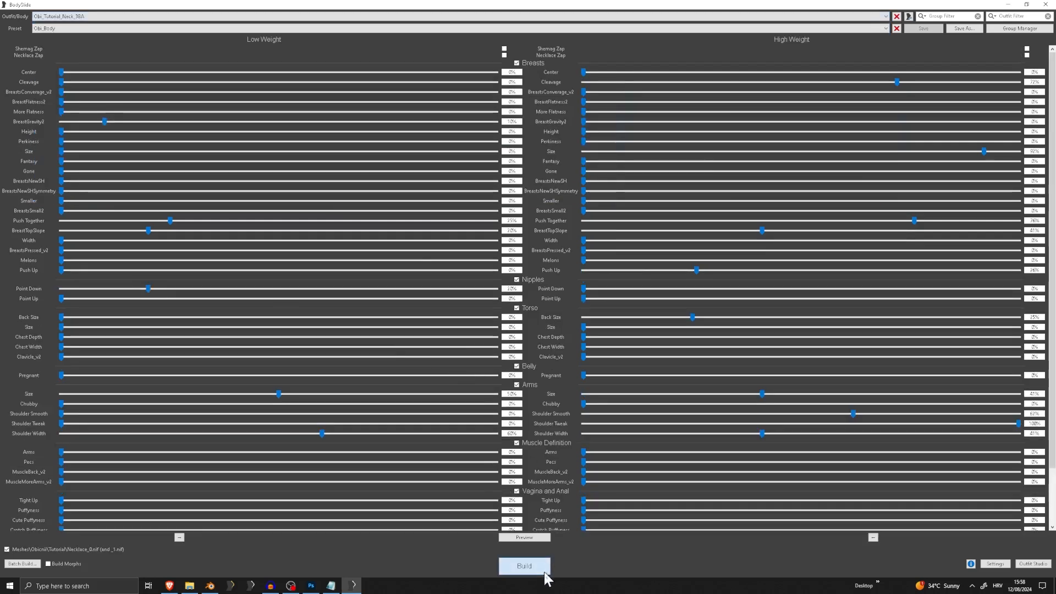
click(618, 303)
Build the Obi_Tutorial_Pants_3BA outfit with the Obi_Body preset
click(100, 17)
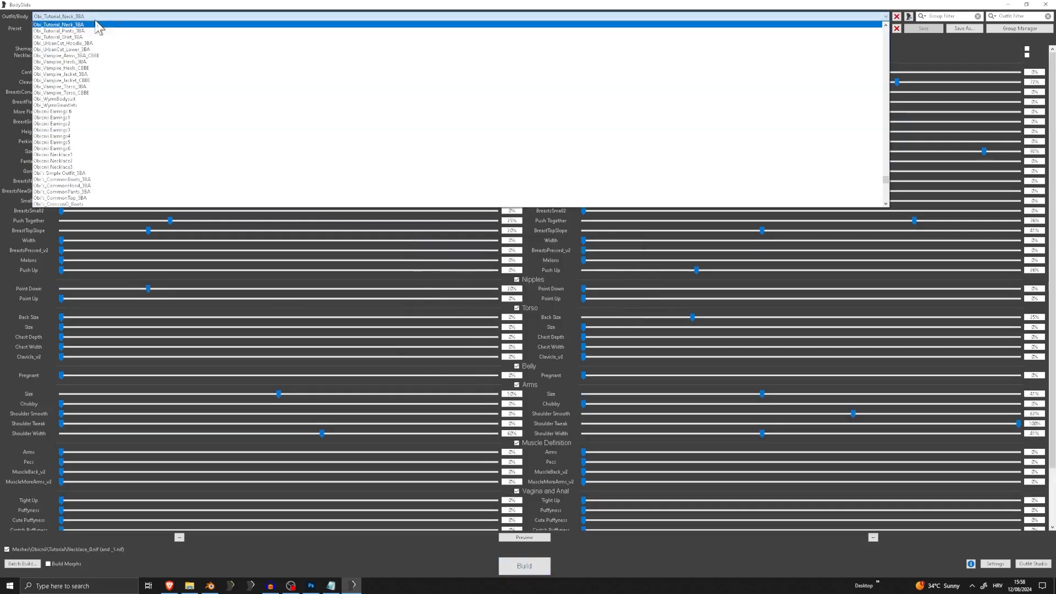
key(Return)
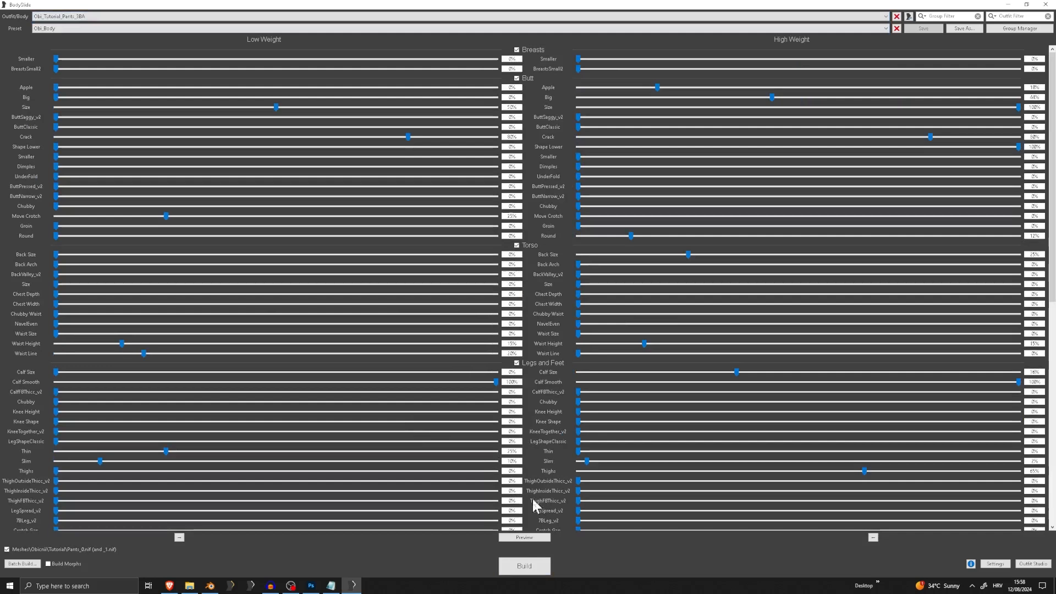
click(524, 566)
click(619, 302)
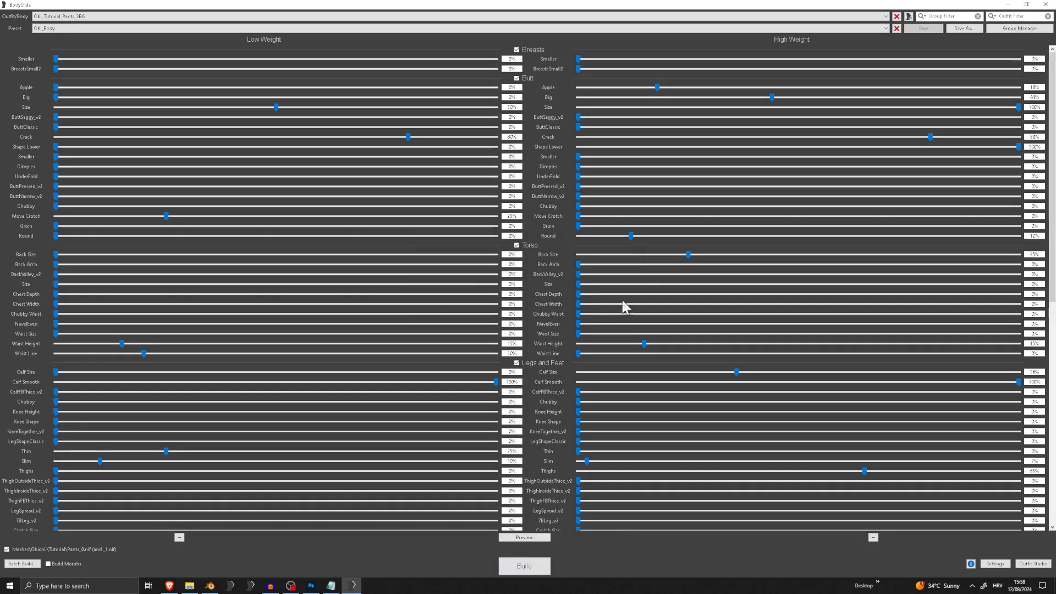
Select the Obi_Tutorial_Shirt_3BA outfit and build it with the Obi_Body preset
click(55, 16)
click(55, 27)
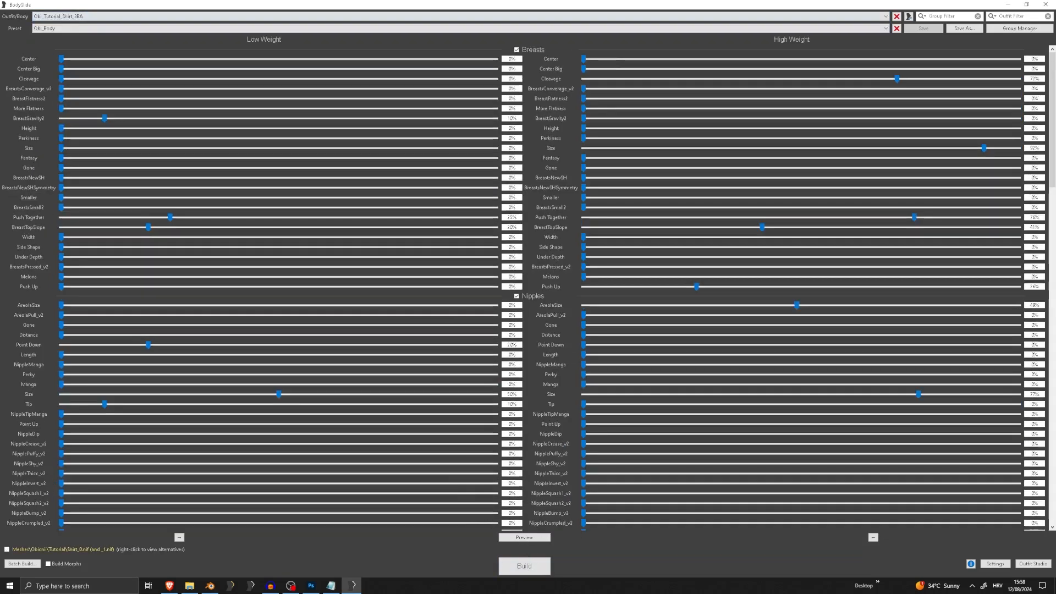
click(524, 566)
click(619, 303)
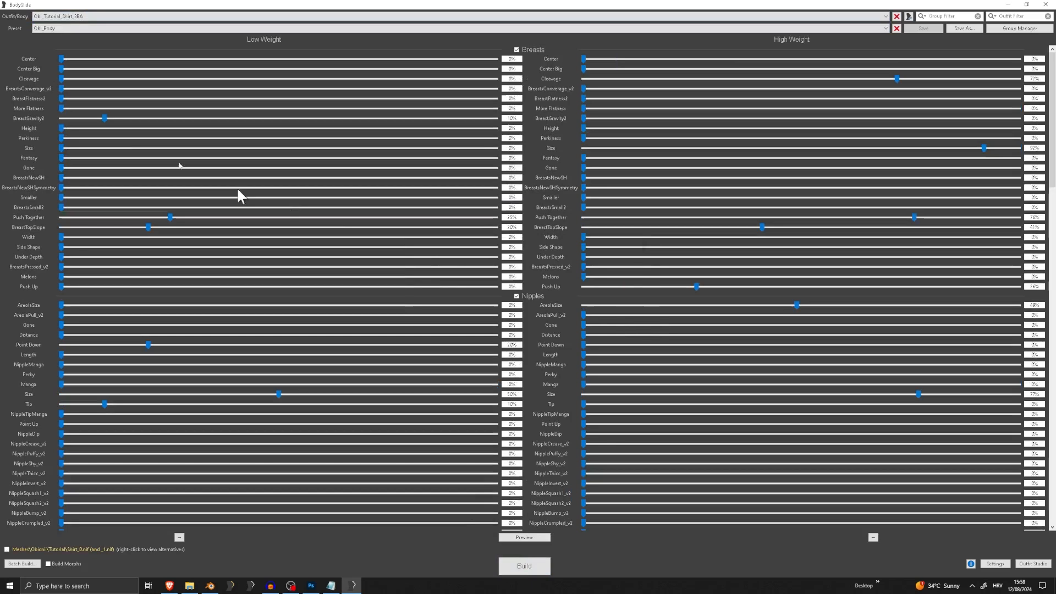
Build the Obi_Tutorial_Neck_3BA outfit once more with the same preset
click(63, 20)
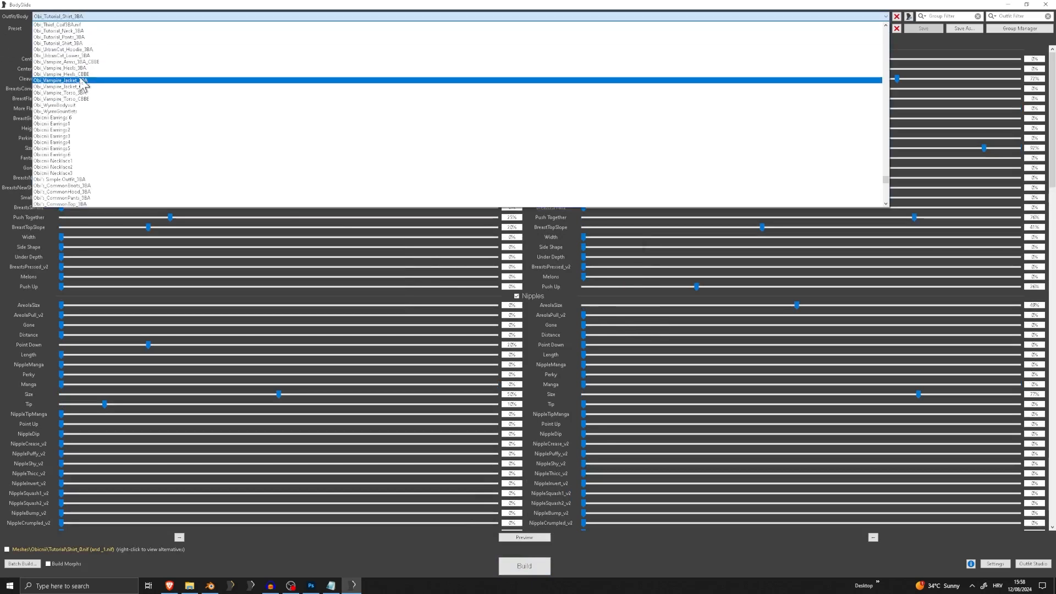
click(89, 31)
click(528, 566)
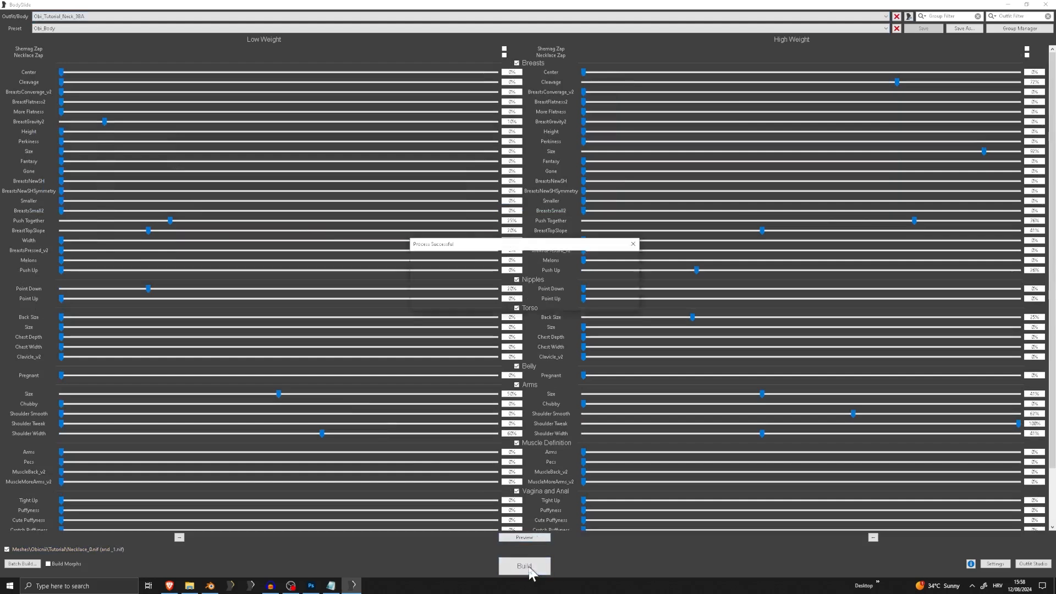
click(621, 302)
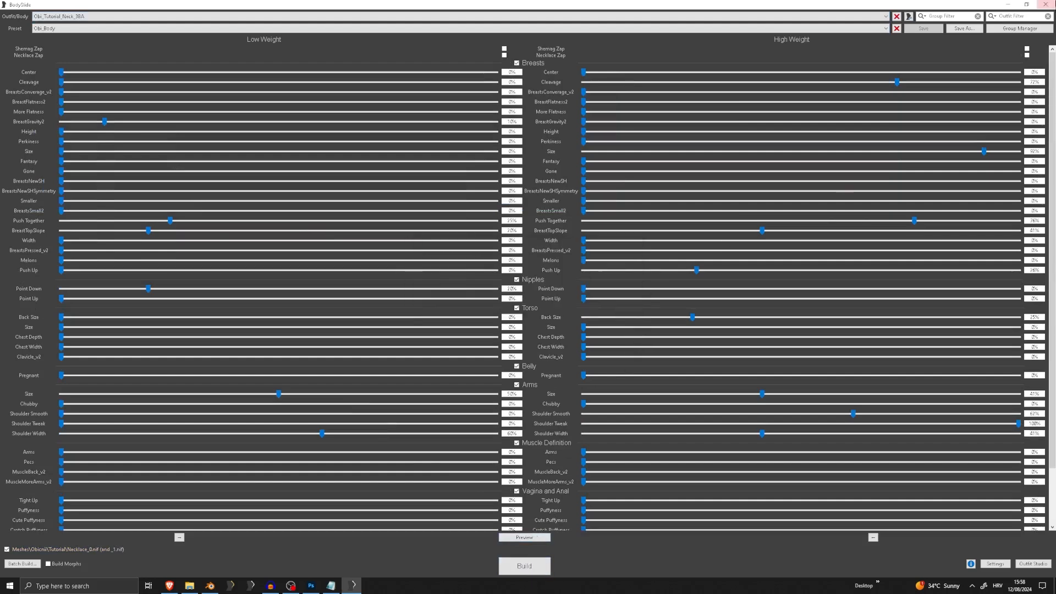
Close BodySlide and check the built mesh files in the Tutorial folder
click(1046, 4)
drag(264, 325, 226, 201)
click(344, 404)
click(891, 106)
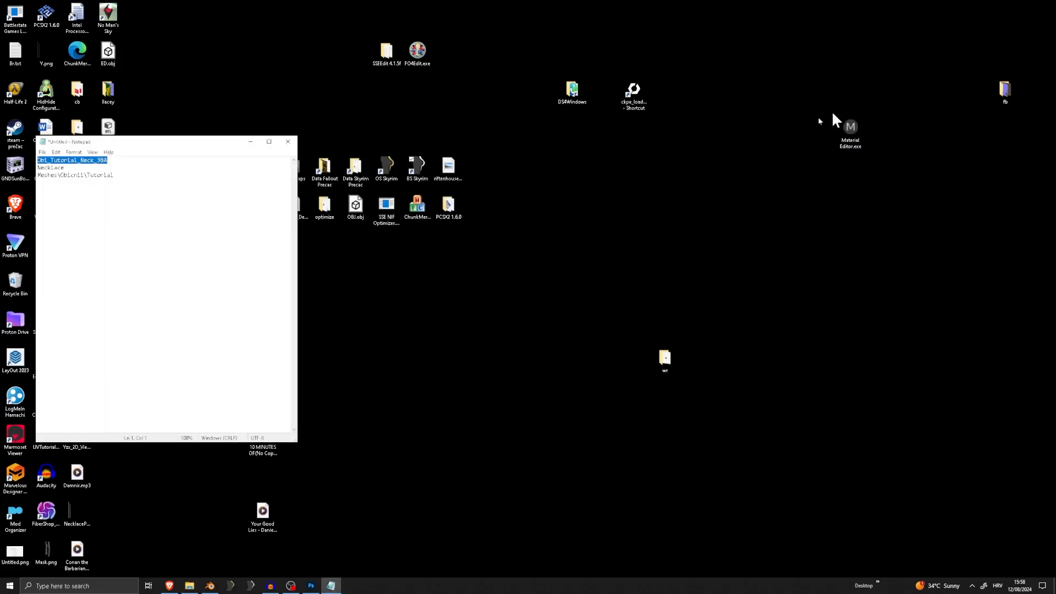
Start Outfit Studio again and launch BSA Browser to look for game archive files
double_click(387, 165)
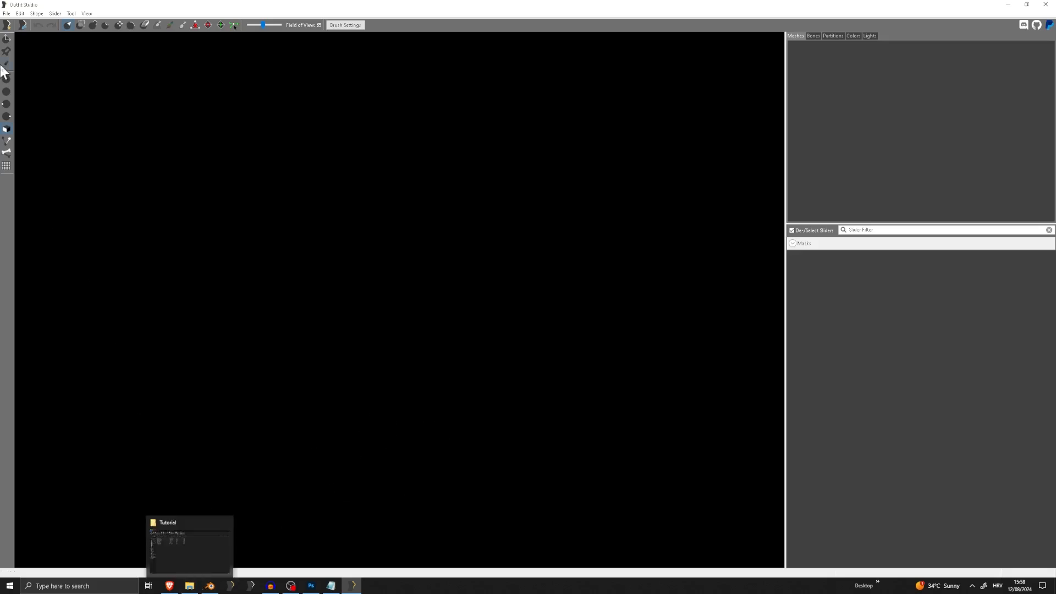
click(7, 13)
click(124, 586)
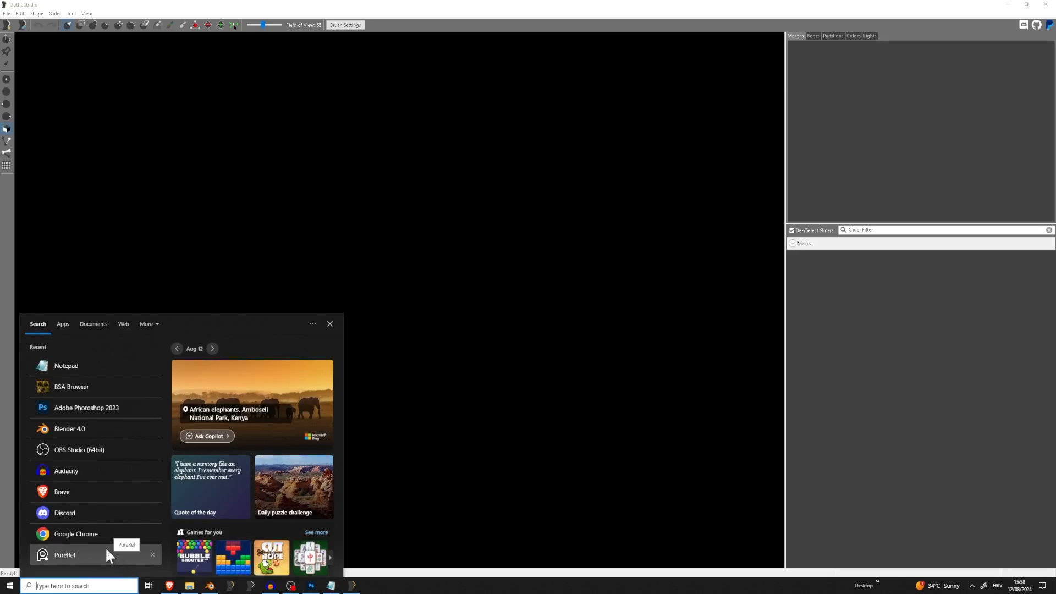
click(102, 388)
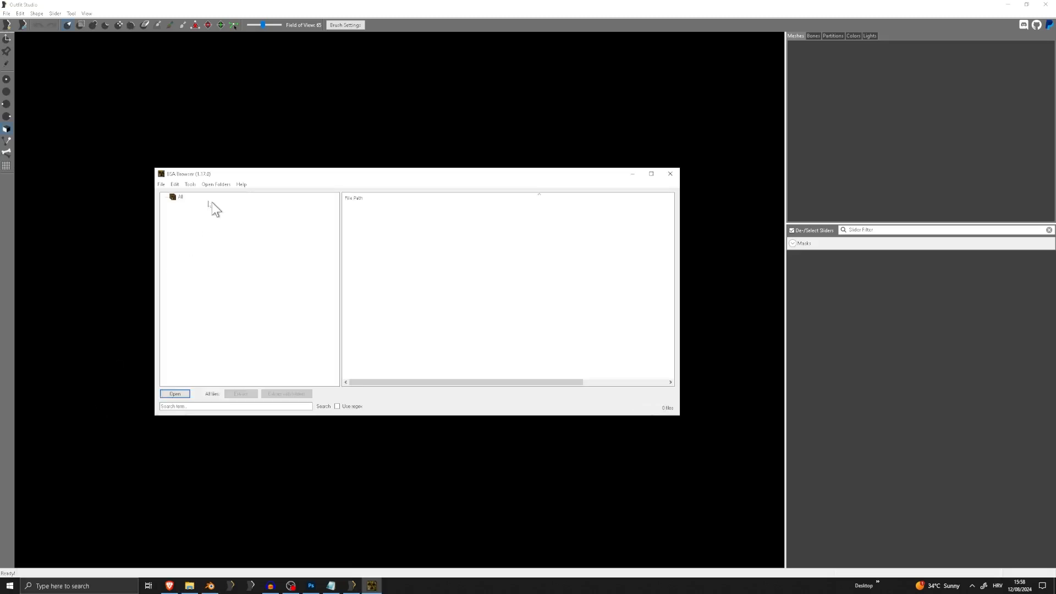
click(244, 407)
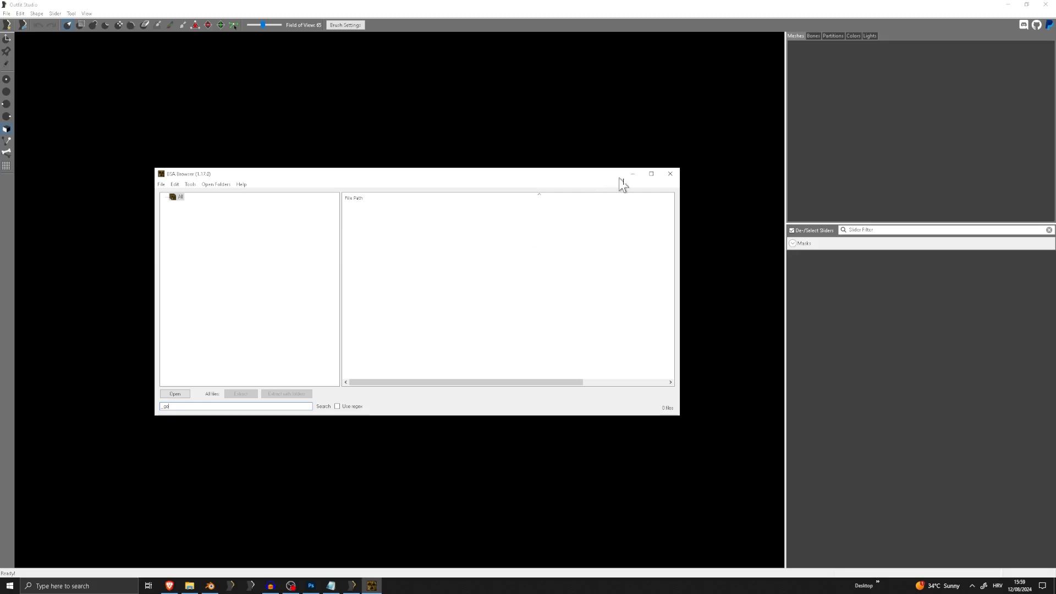
Close BSA Browser and load GNDSunBox.nif from the desktop as the outfit in Outfit Studio, with textures searched automatically
click(670, 174)
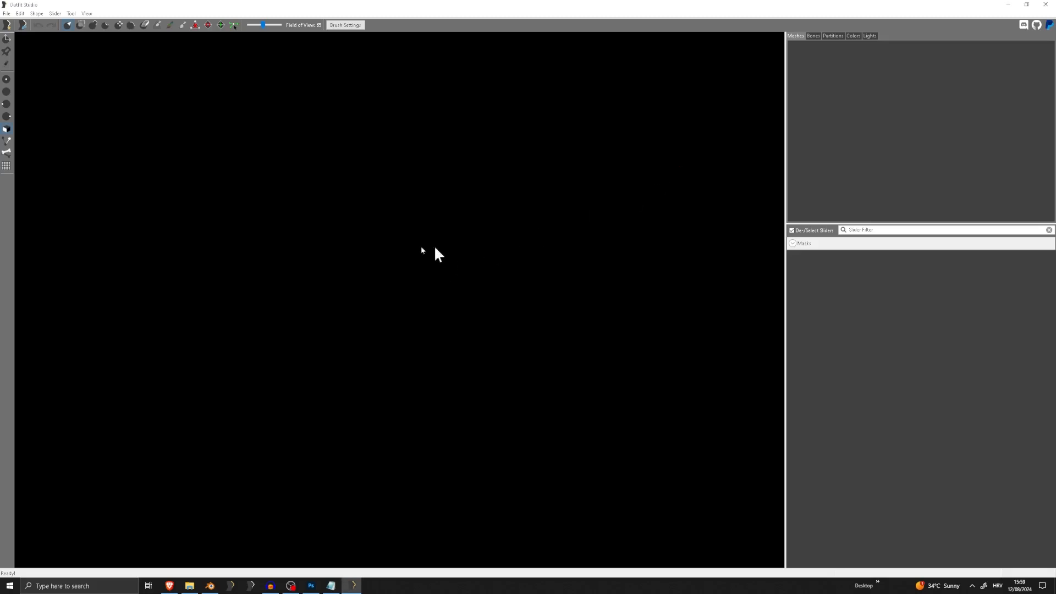
click(6, 13)
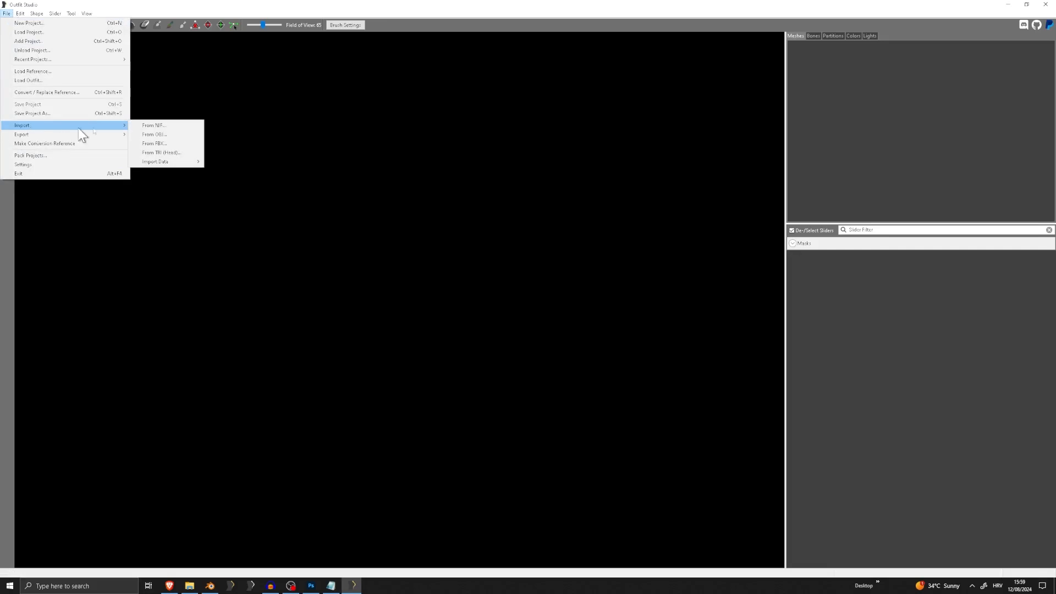
click(67, 80)
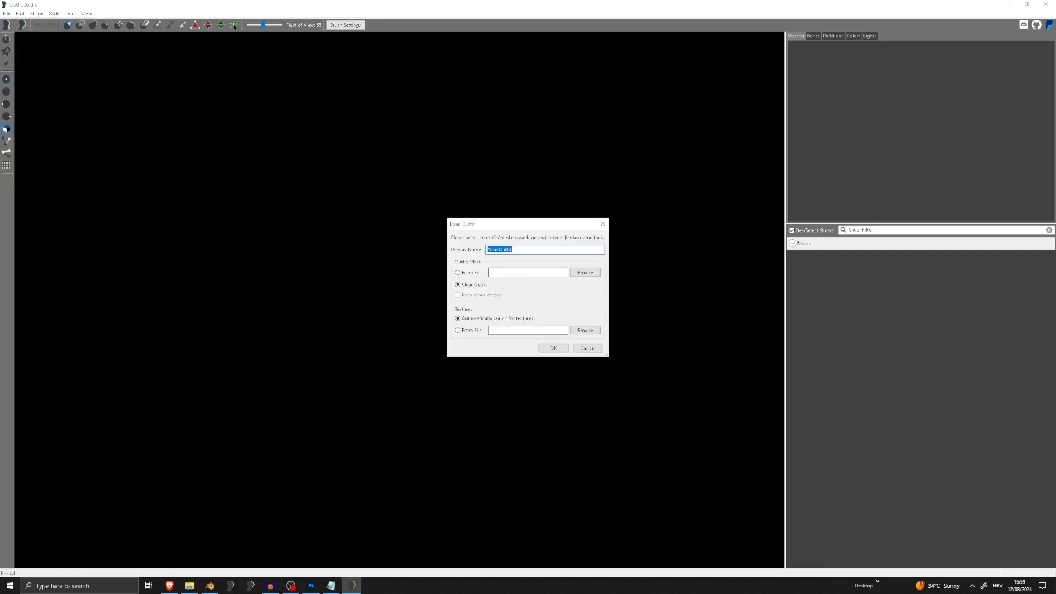
click(580, 272)
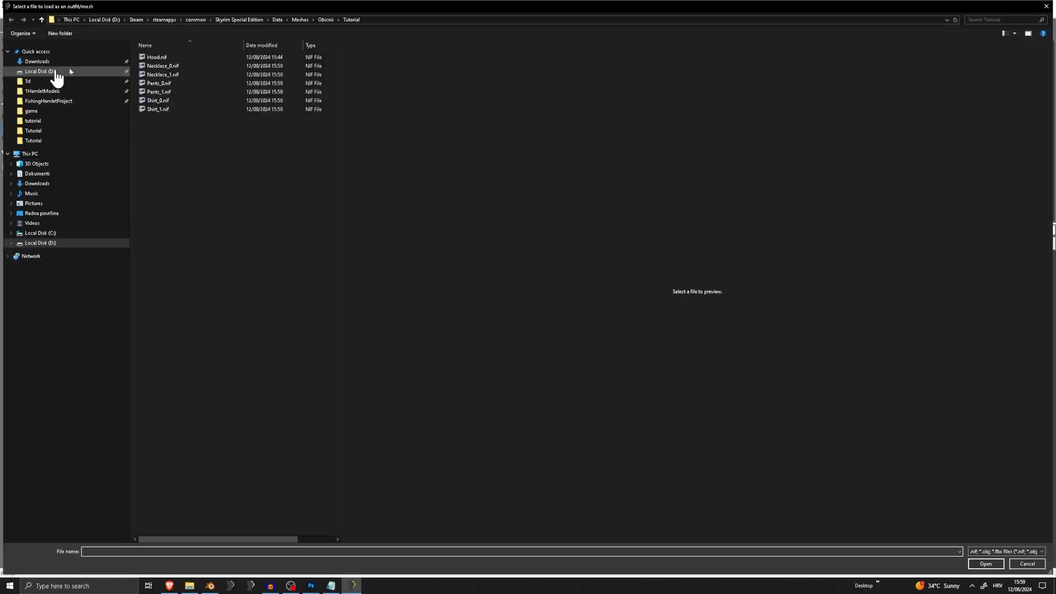
click(372, 21)
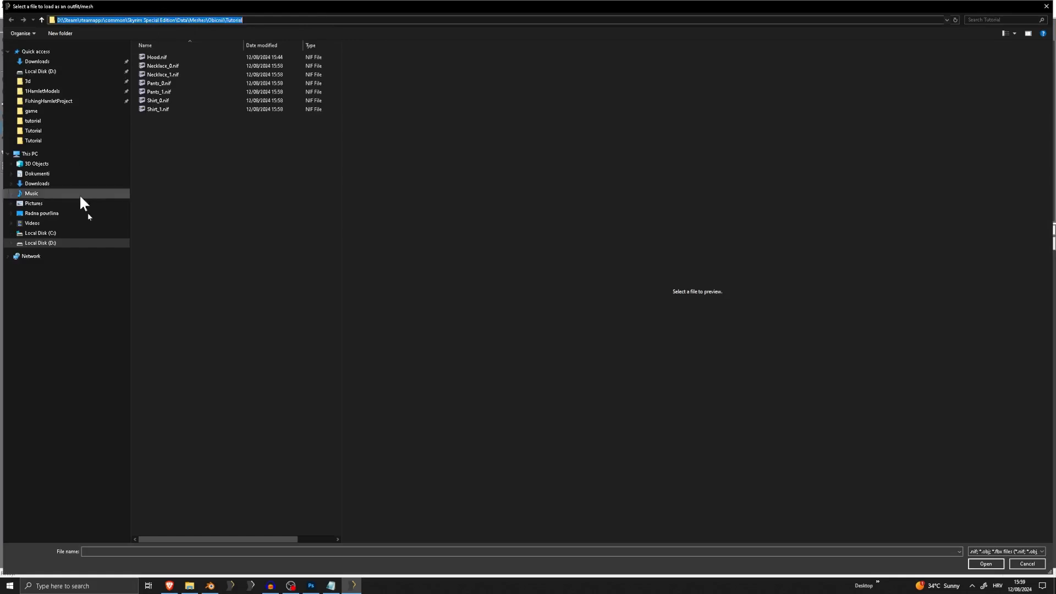
click(64, 214)
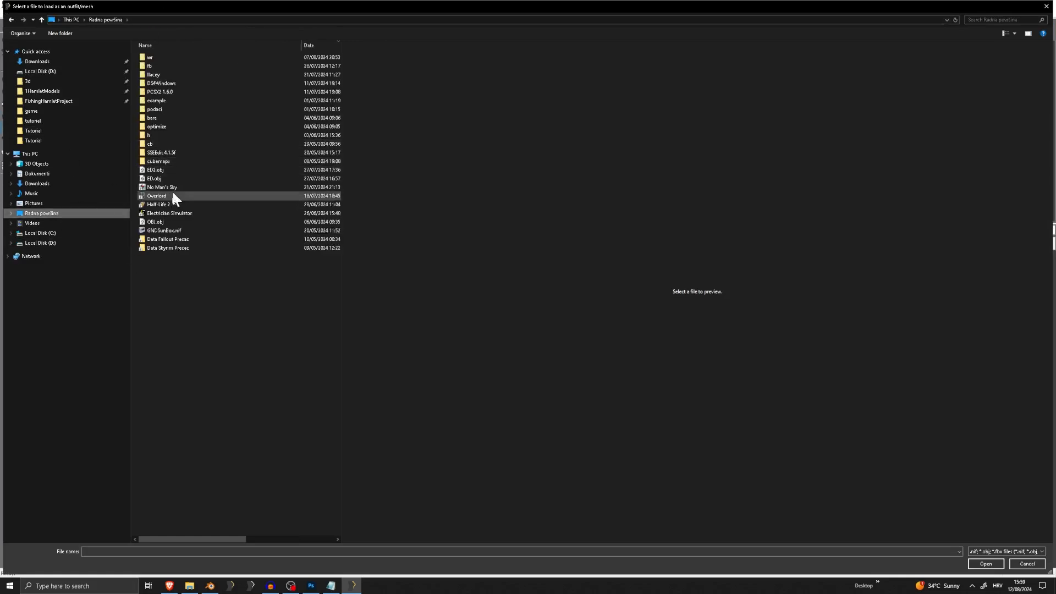
double_click(170, 229)
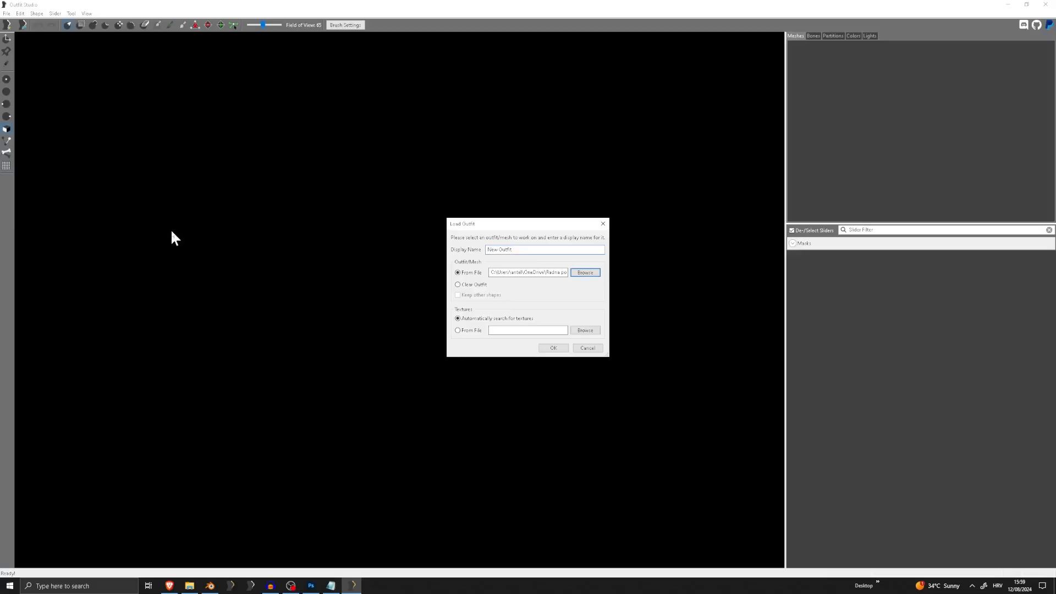
click(552, 348)
click(574, 291)
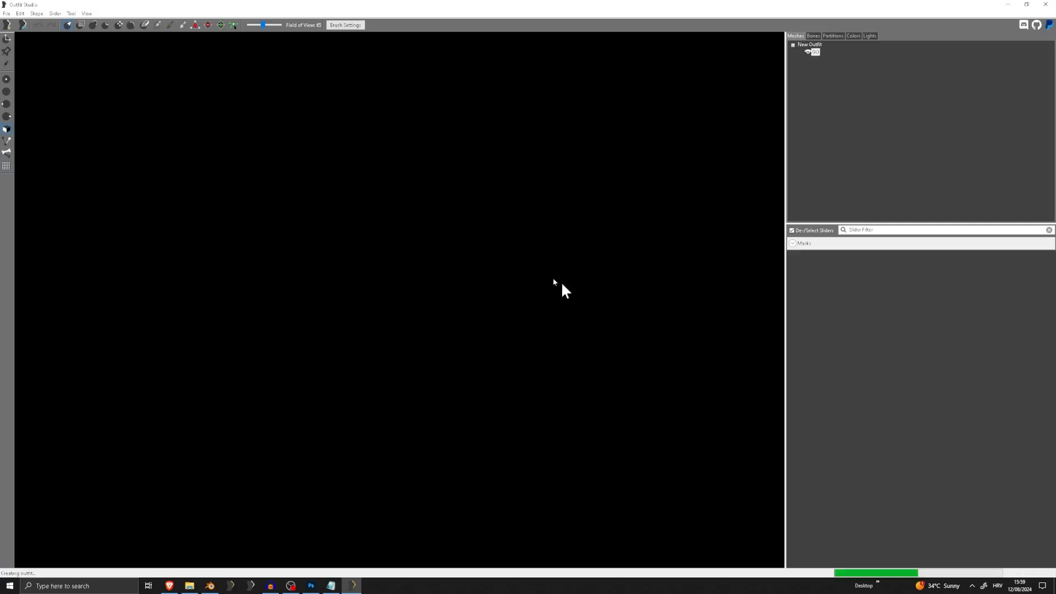
Examine the loaded box mesh from closer and from above
scroll(465, 255, up, 3)
middle_drag(420, 368, 415, 206)
scroll(416, 209, up, 2)
right_drag(426, 345, 436, 366)
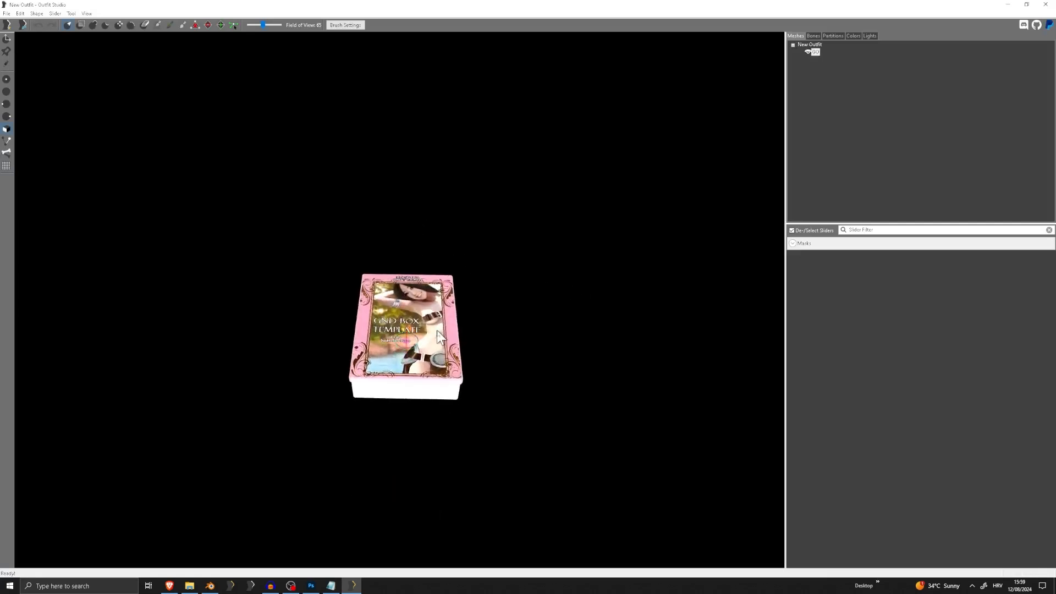
middle_drag(426, 327, 418, 238)
scroll(419, 243, up, 3)
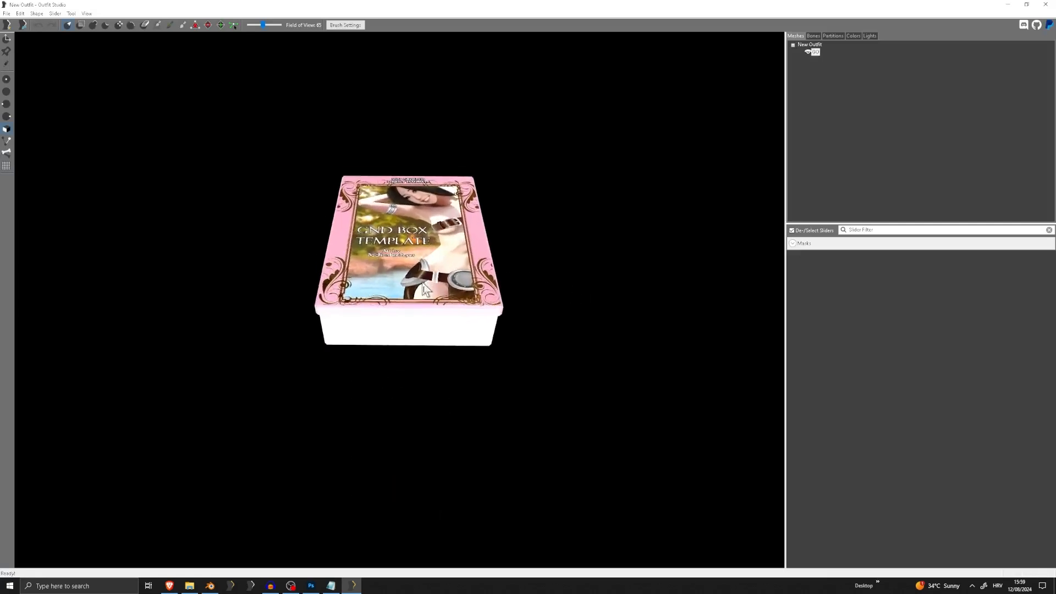
click(7, 13)
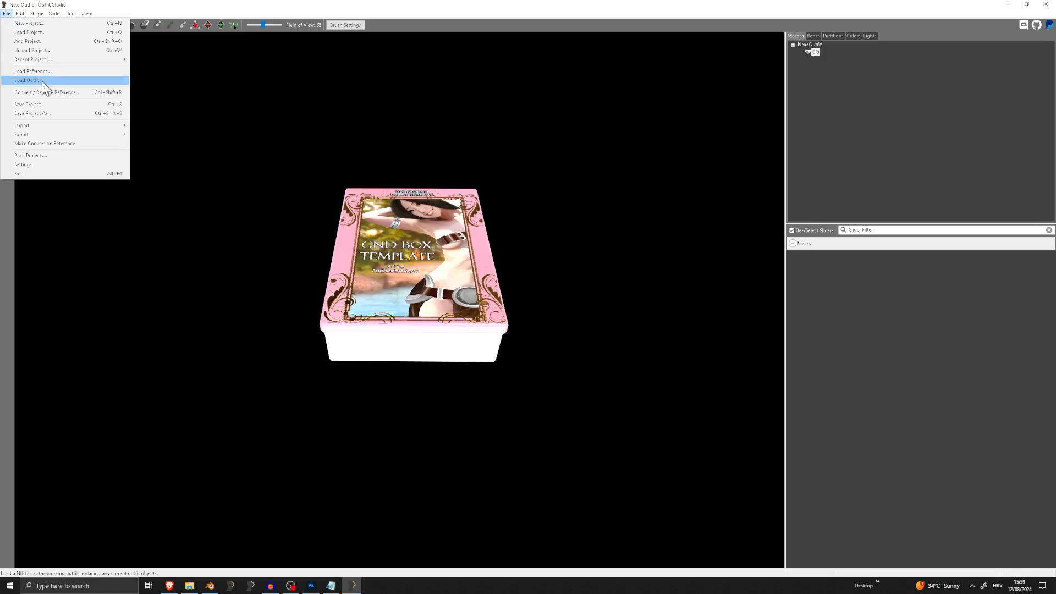
click(435, 318)
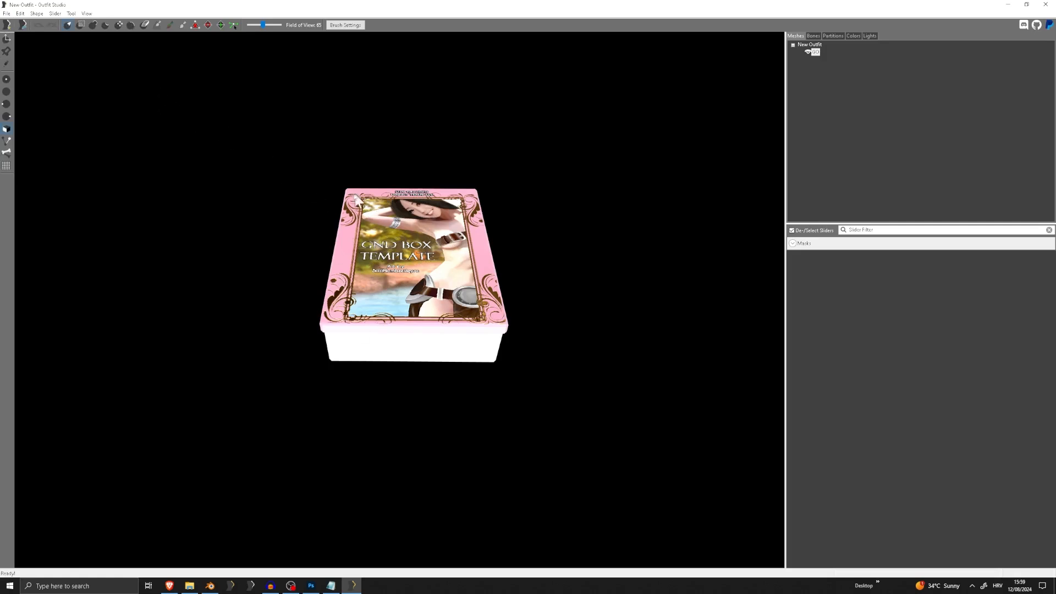
Import Hood.nif from the Tutorial meshes folder alongside the box
click(6, 13)
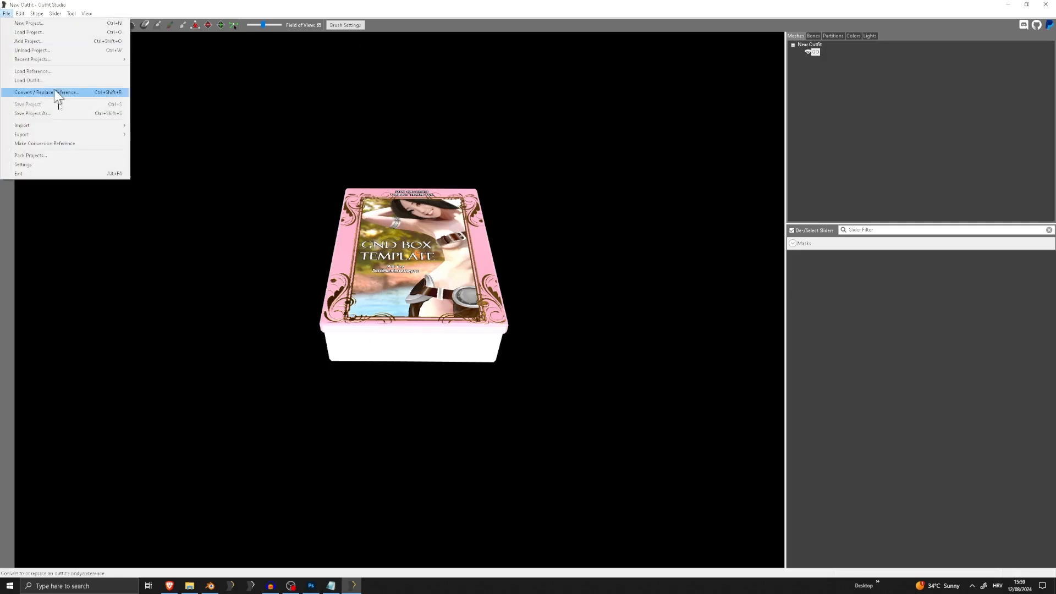
mouse_move(29, 123)
click(147, 127)
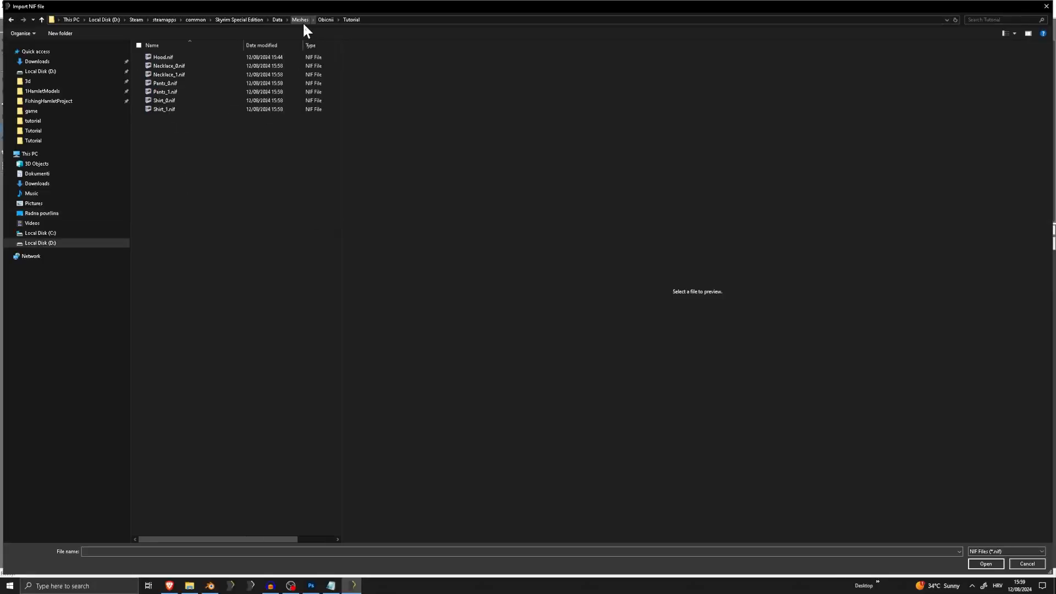
double_click(200, 55)
right_drag(406, 222, 421, 275)
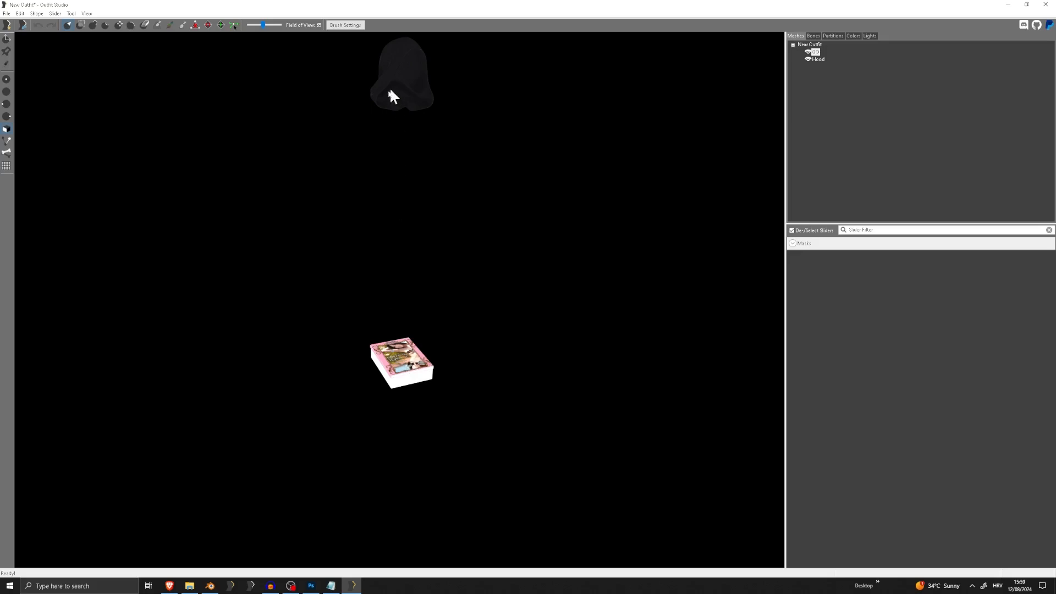
click(6, 13)
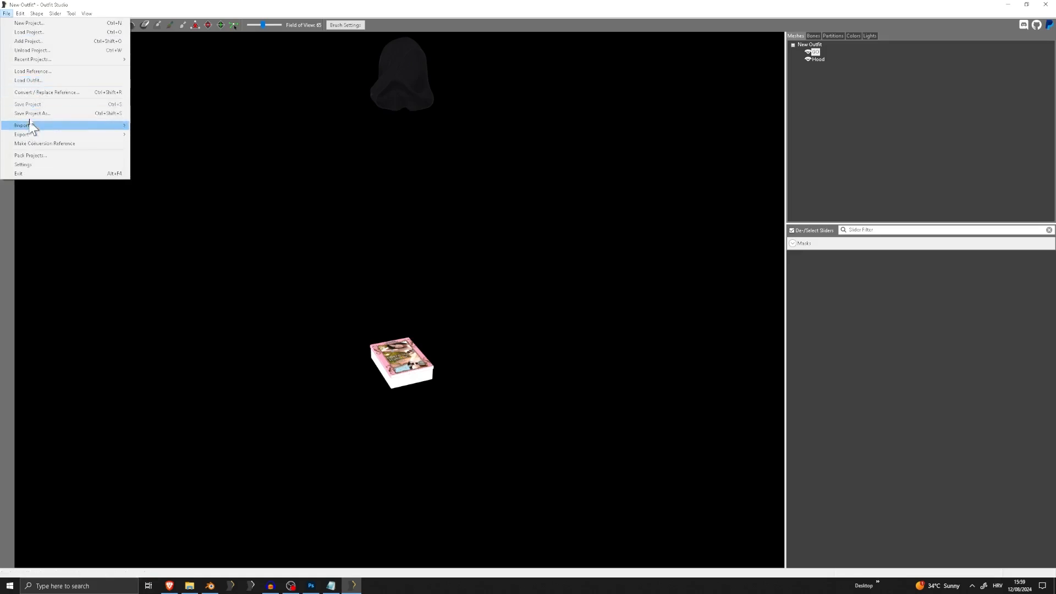
click(272, 163)
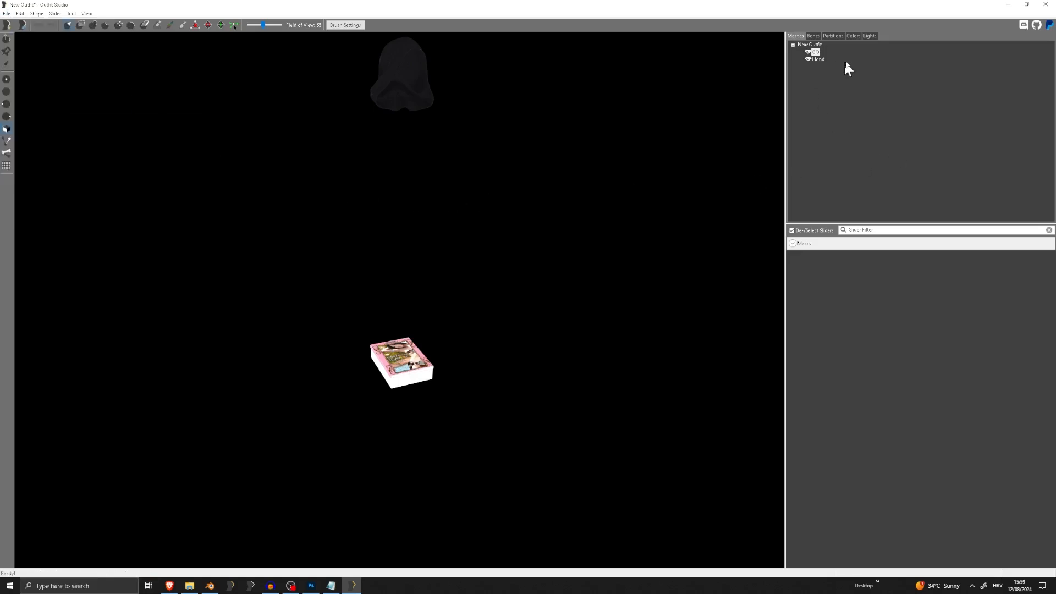
Remove the skinning from all shapes and reset their transforms, with the Hood mesh selected
middle_drag(590, 170, 598, 253)
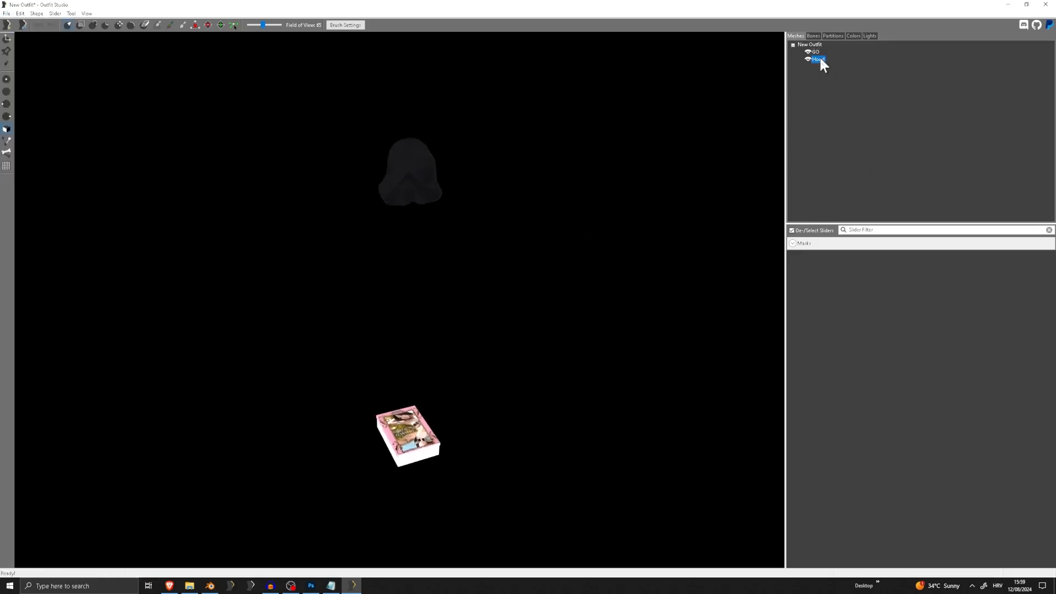
click(21, 14)
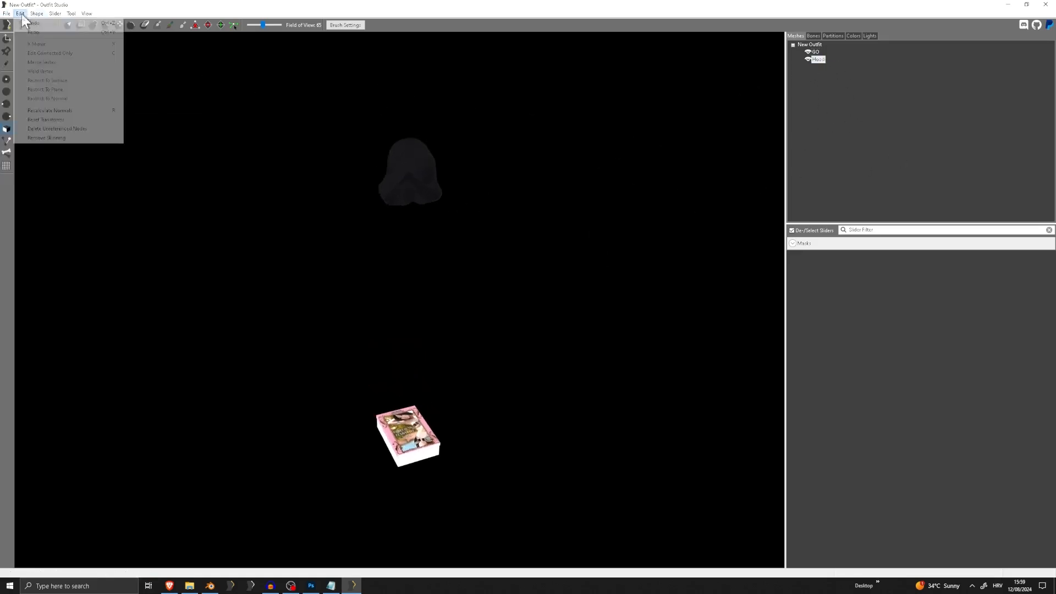
click(47, 141)
click(813, 35)
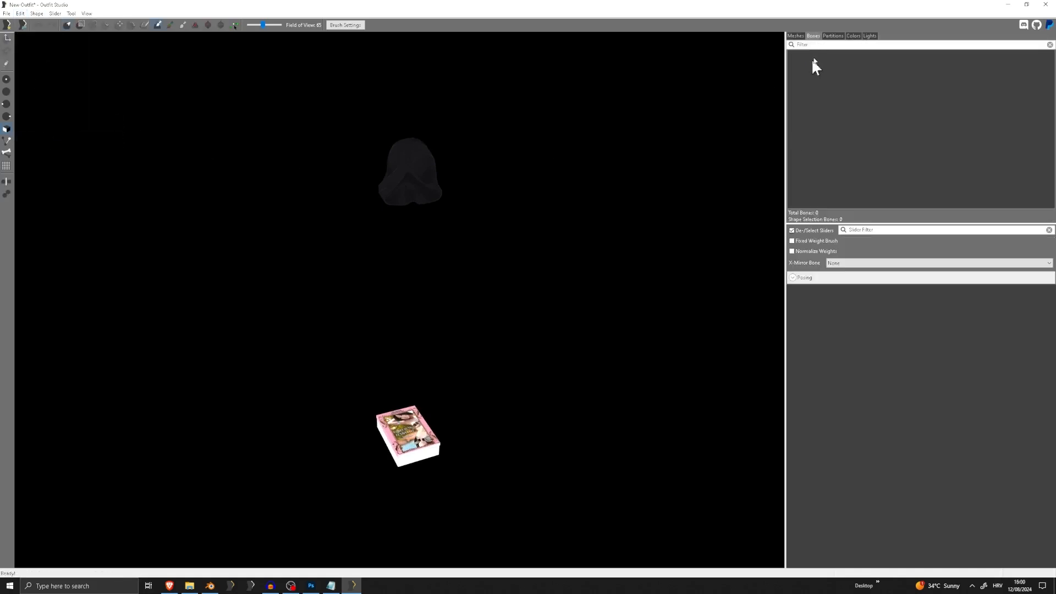
click(797, 36)
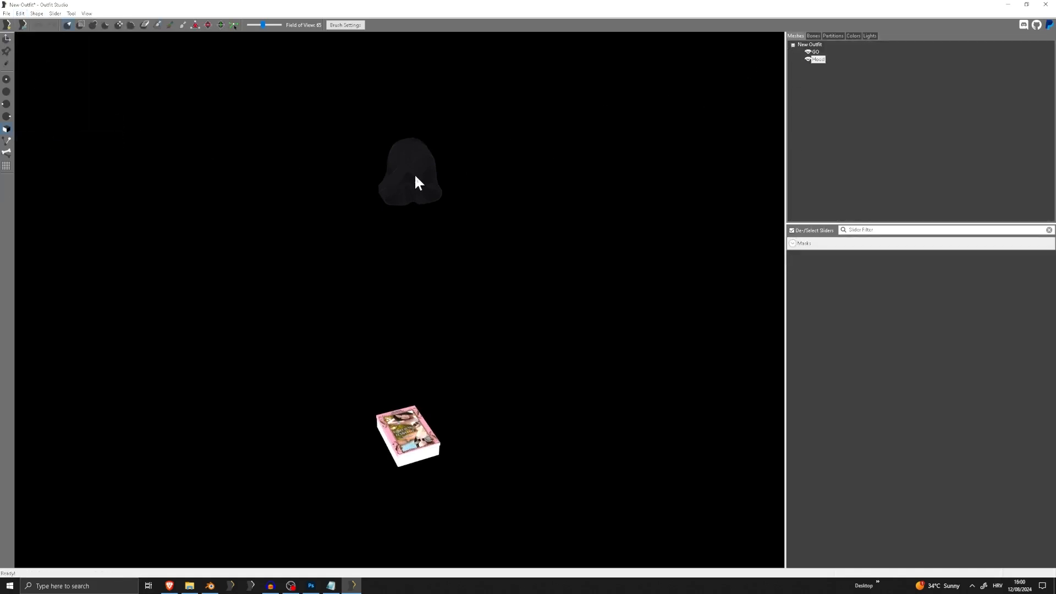
click(24, 12)
click(61, 121)
scroll(522, 253, up, 2)
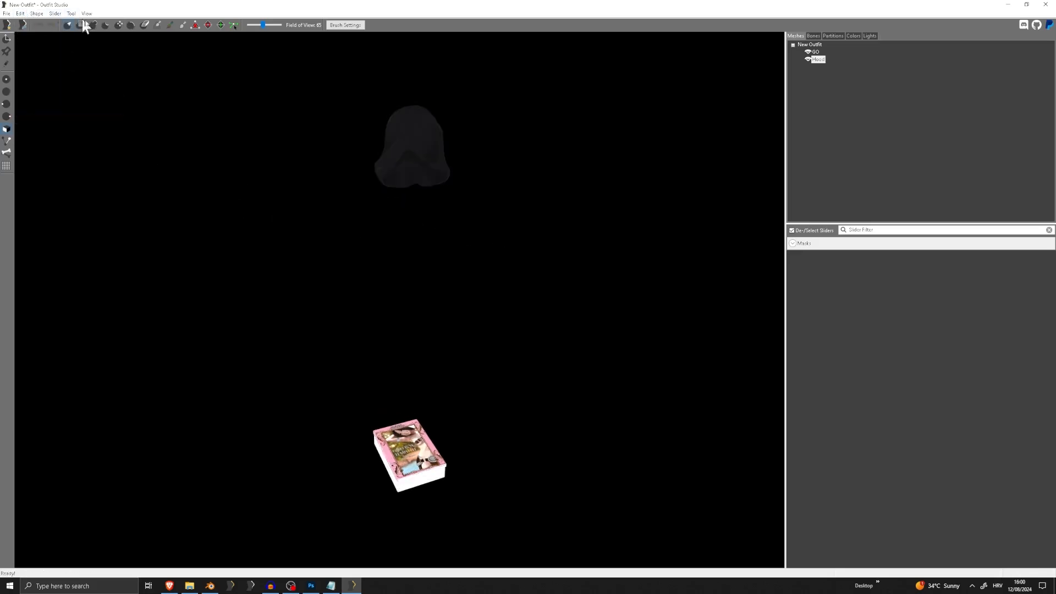
Rotate the Hood mesh so it lies down and squash it vertically into a thin, flat shape
click(7, 39)
right_drag(464, 198, 554, 198)
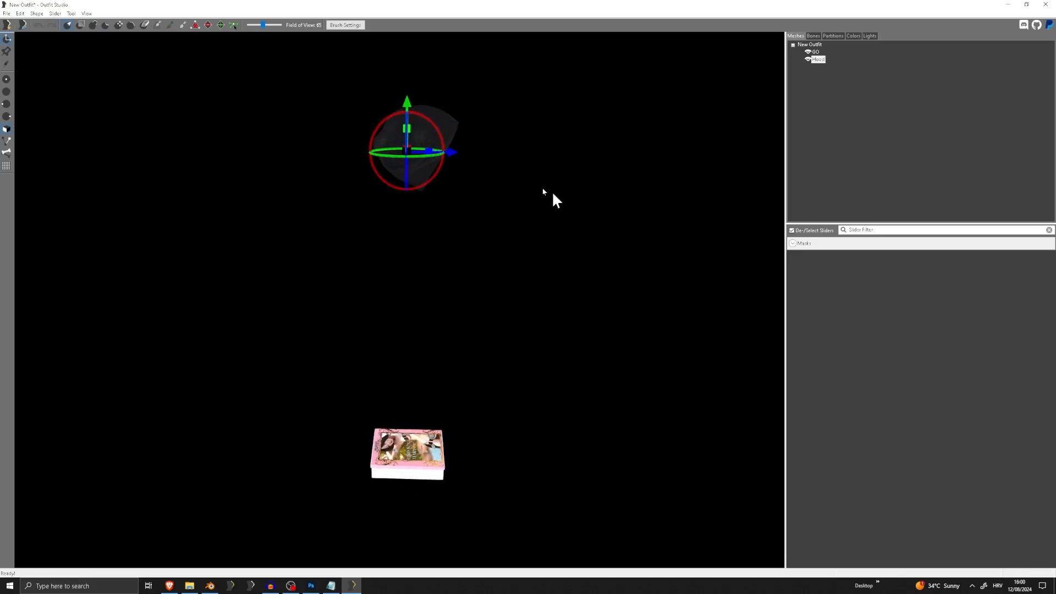
drag(441, 137, 362, 117)
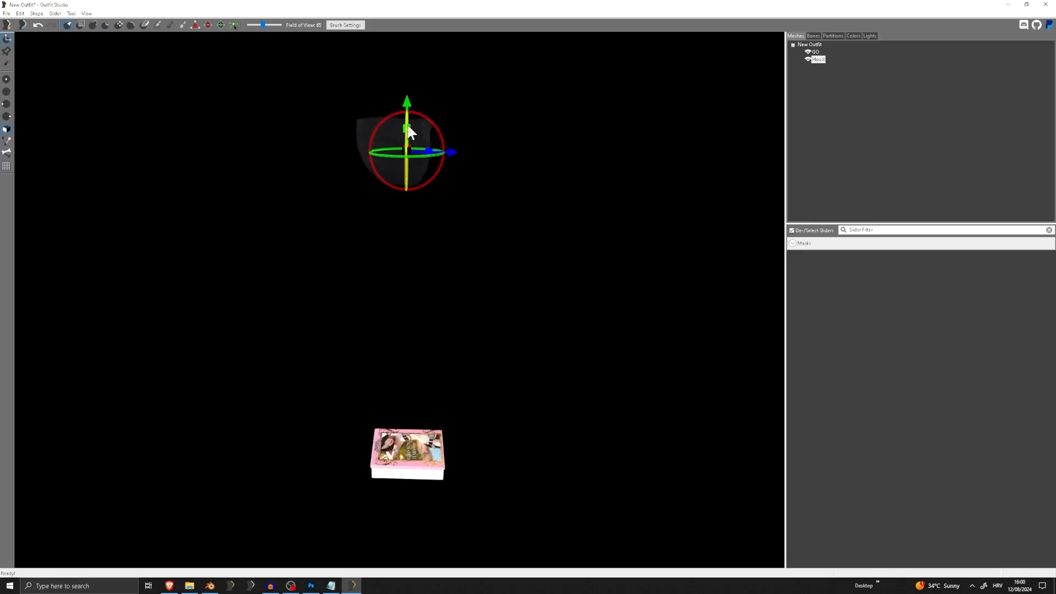
right_drag(407, 125, 379, 128)
drag(406, 131, 395, 369)
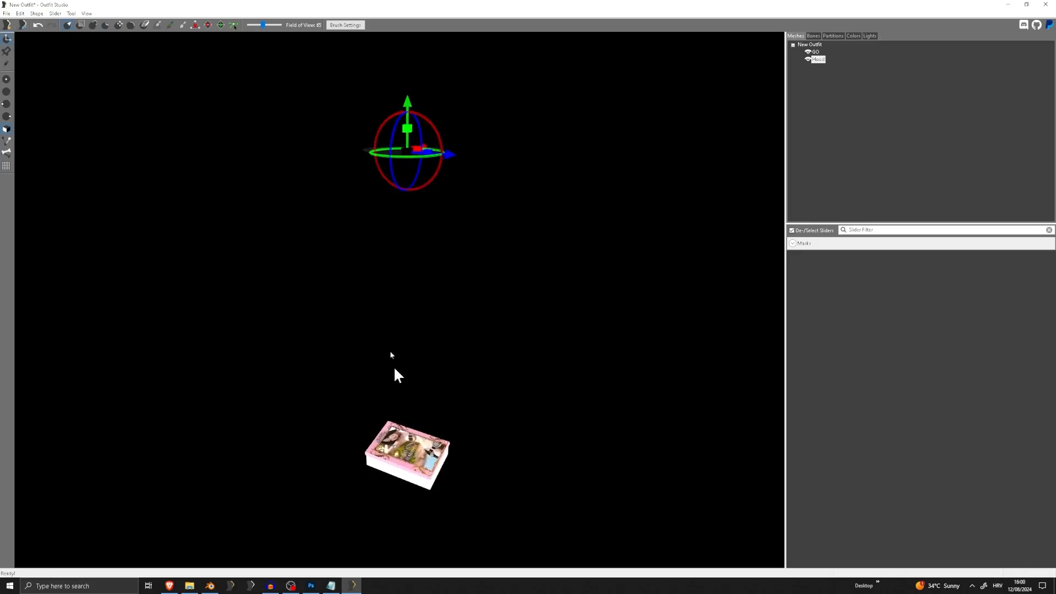
Lower the flattened Hood mesh to the box and shift it until it sits within the box's footprint
drag(404, 108, 424, 384)
mouse_move(424, 384)
right_down()
mouse_move(423, 396)
mouse_move(429, 364)
right_up()
middle_drag(427, 363, 440, 275)
scroll(442, 297, up, 8)
right_drag(454, 283, 486, 267)
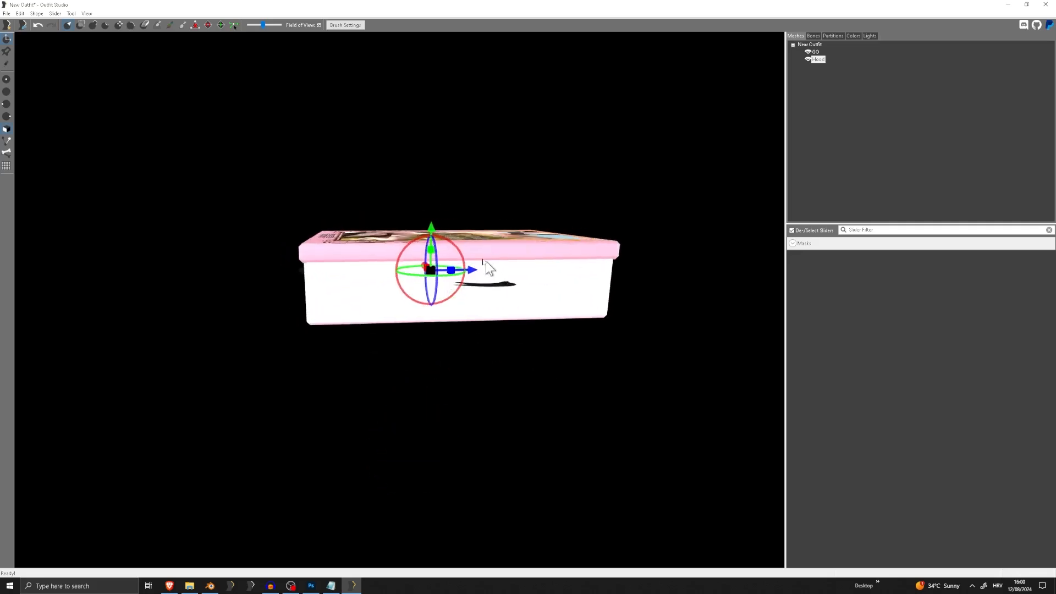
middle_drag(486, 267, 447, 248)
drag(452, 248, 473, 253)
right_drag(550, 320, 513, 315)
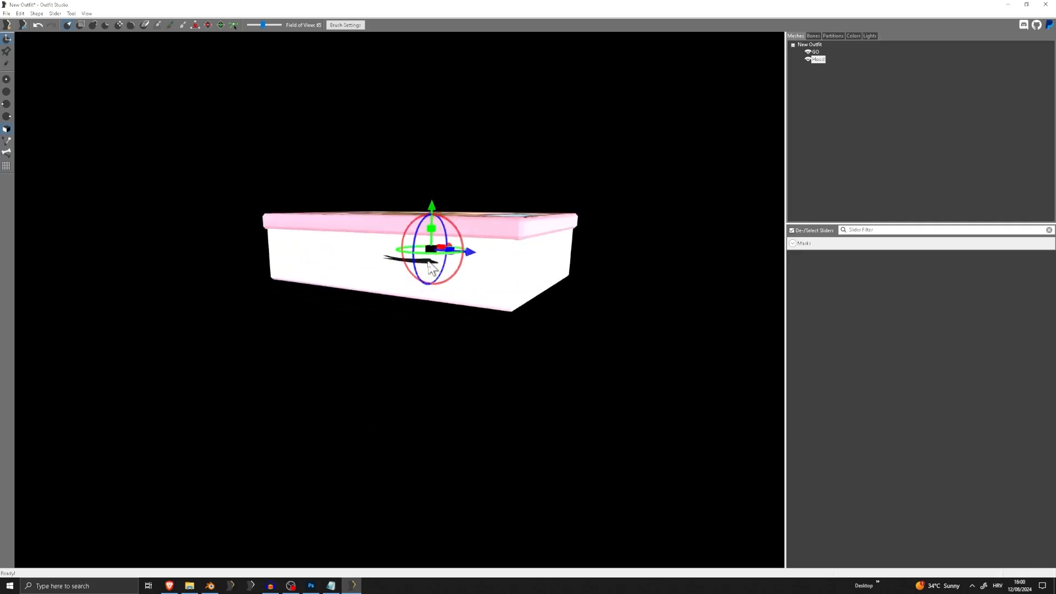
Show the floor grid and delete the GO box mesh, keeping only the hood
click(7, 166)
right_drag(572, 259, 546, 249)
key(Delete)
key(Return)
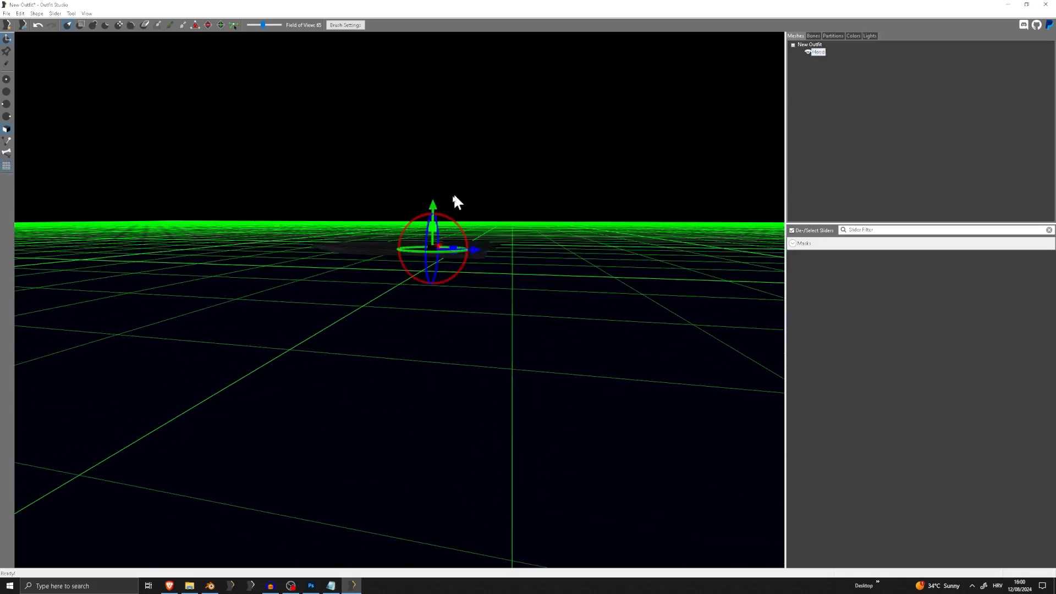
Export the hood without reference as a NIF in the Tutorial folder, basing the file name on Hood and adding GO
mouse_move(453, 193)
right_down()
mouse_move(496, 205)
mouse_move(464, 187)
right_up()
right_drag(467, 144, 434, 263)
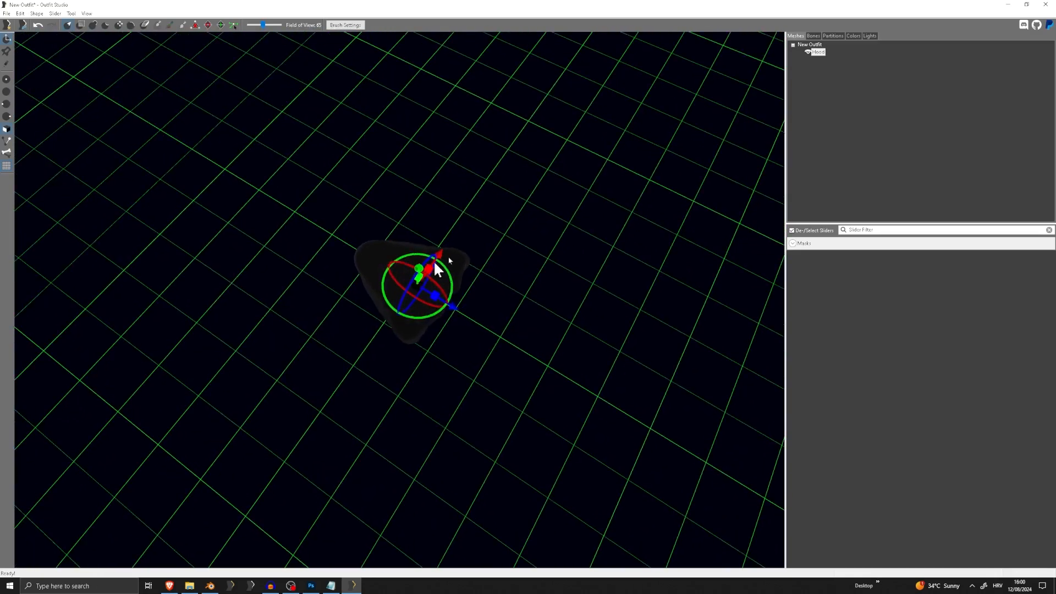
right_drag(468, 330, 455, 282)
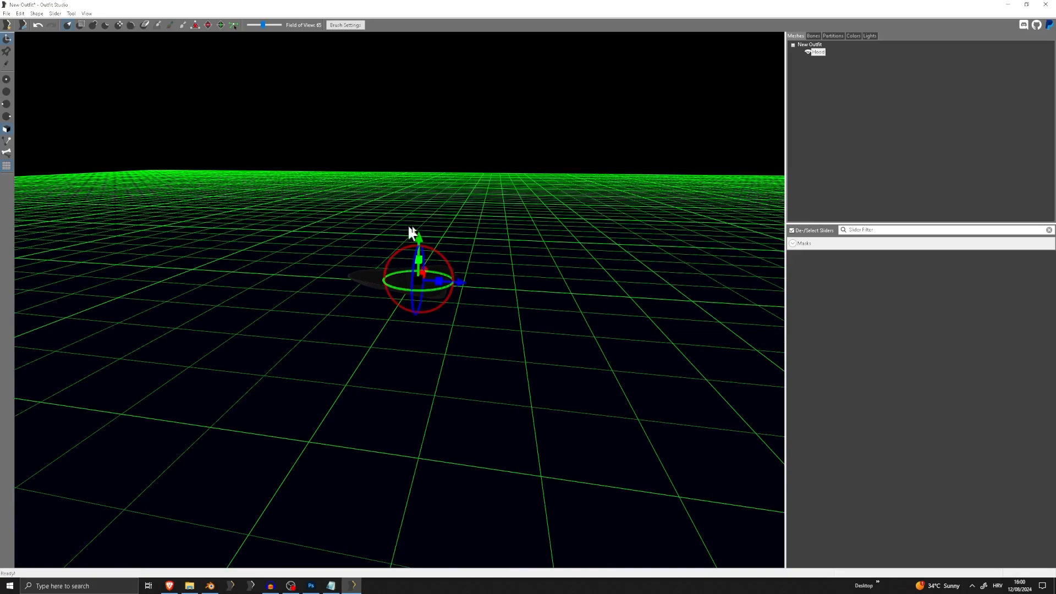
right_drag(399, 207, 216, 142)
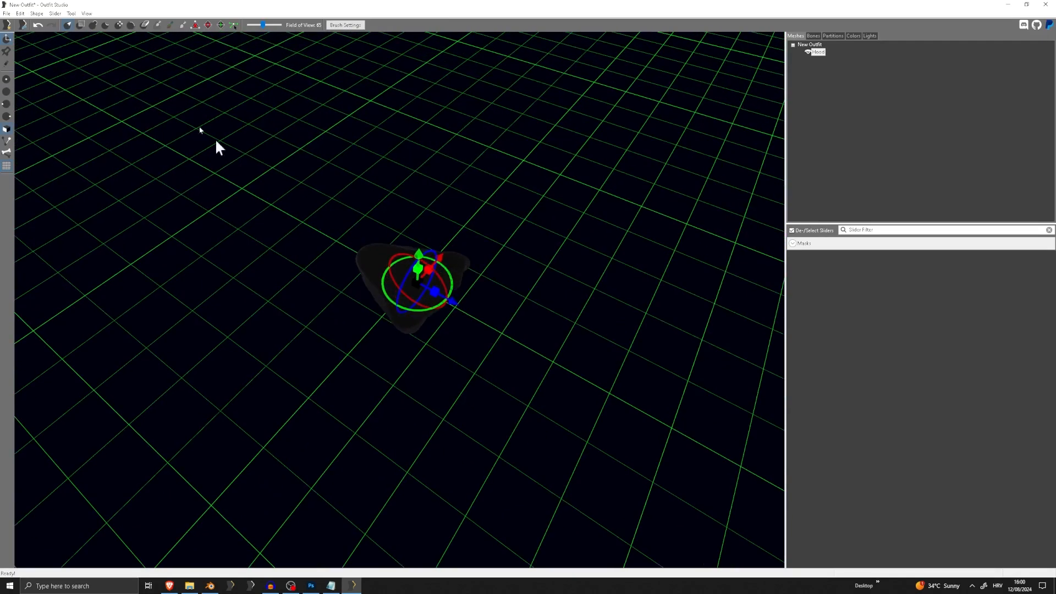
click(7, 13)
mouse_move(38, 136)
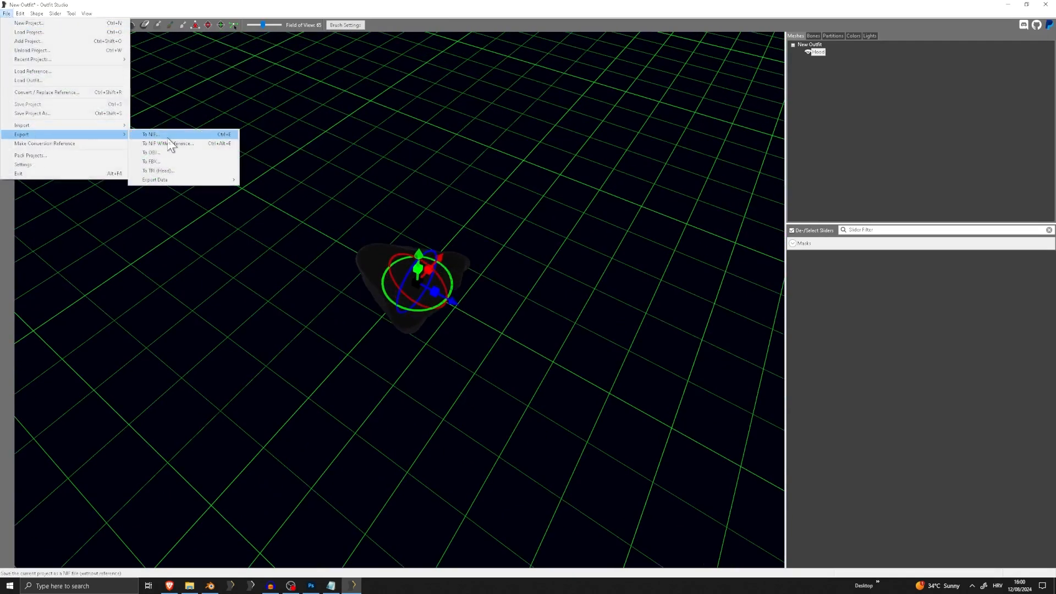
click(170, 135)
click(94, 57)
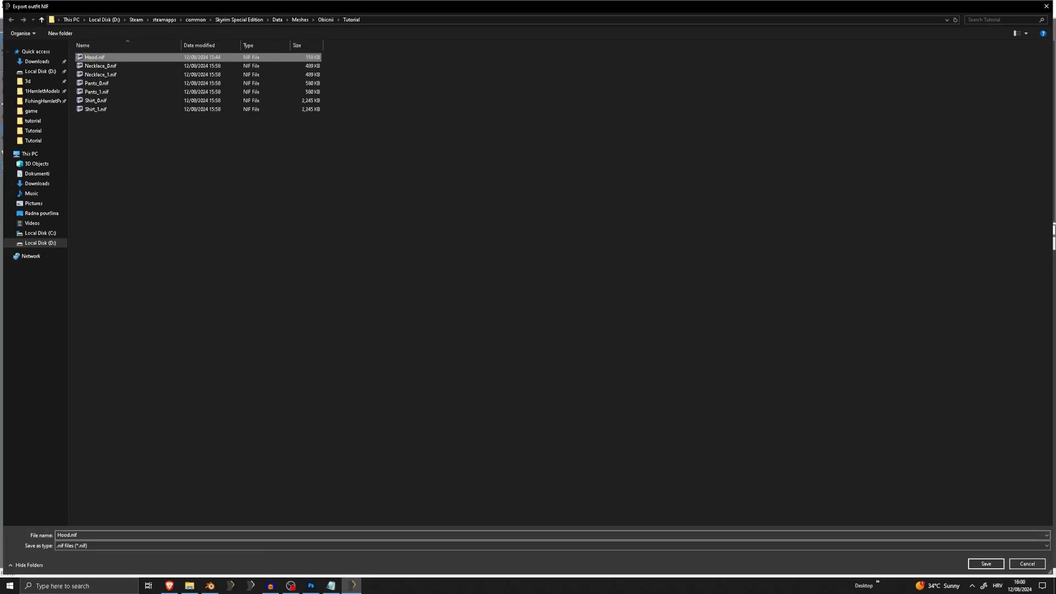
click(227, 535)
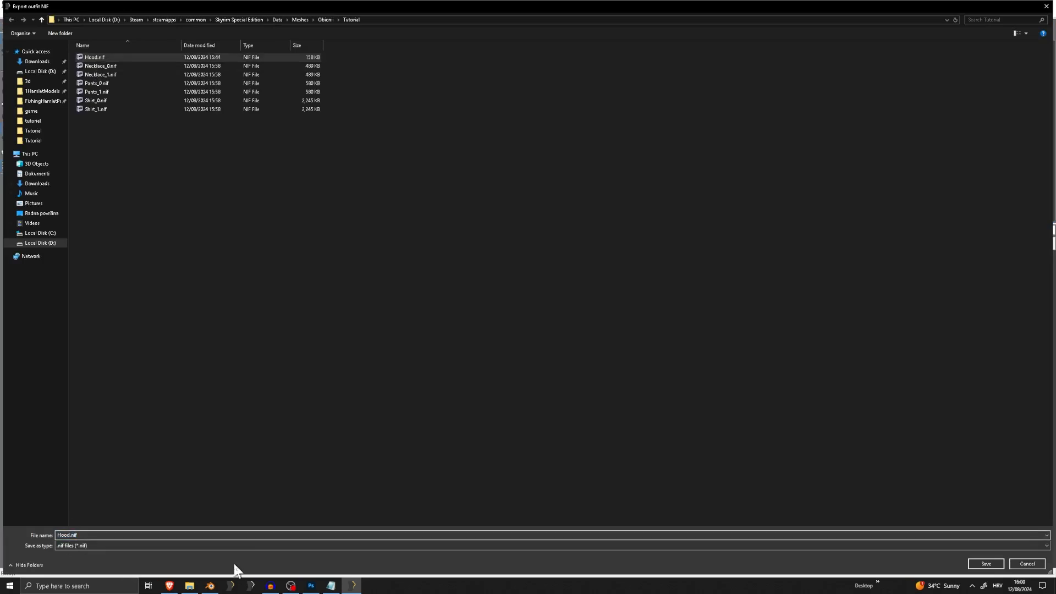
text(GO_)
key(Return)
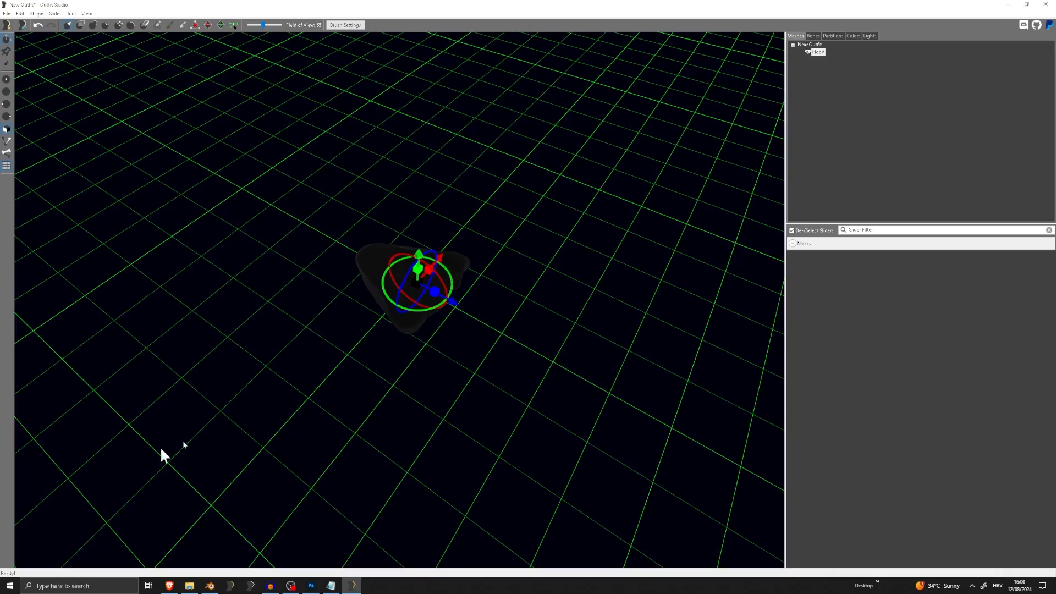
click(6, 13)
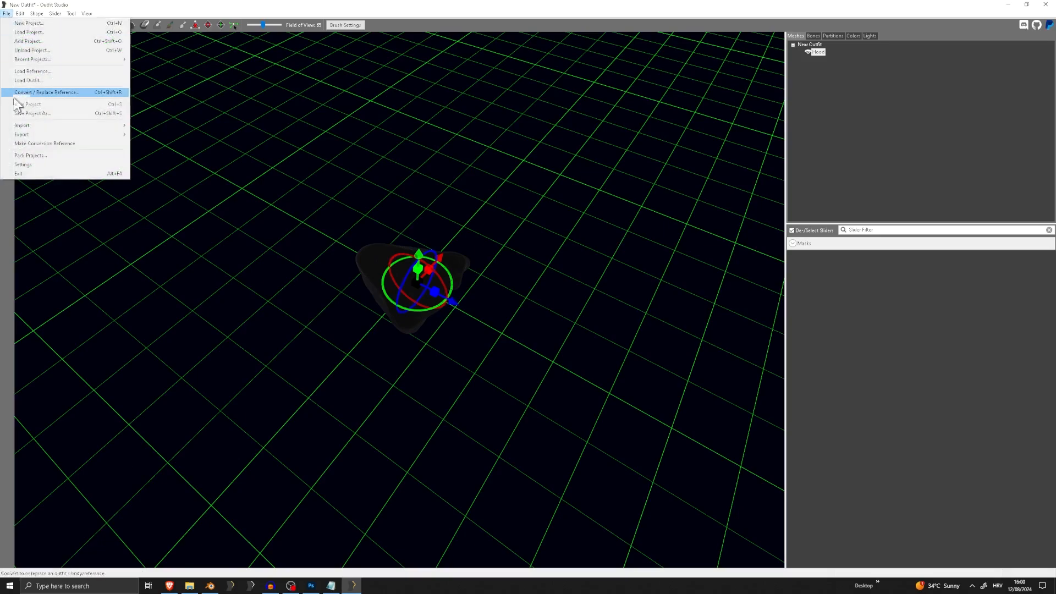
mouse_move(60, 121)
click(153, 125)
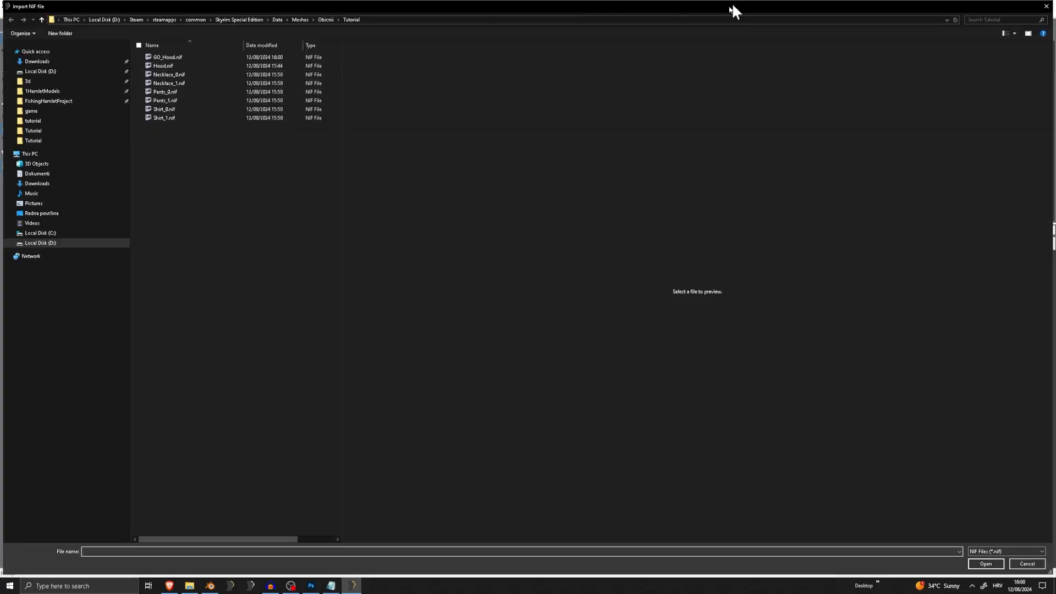
click(1046, 7)
Copy the Tutorial folder path and load GNDSunBox.nif from the desktop folder as the outfit, replacing the hood
click(6, 14)
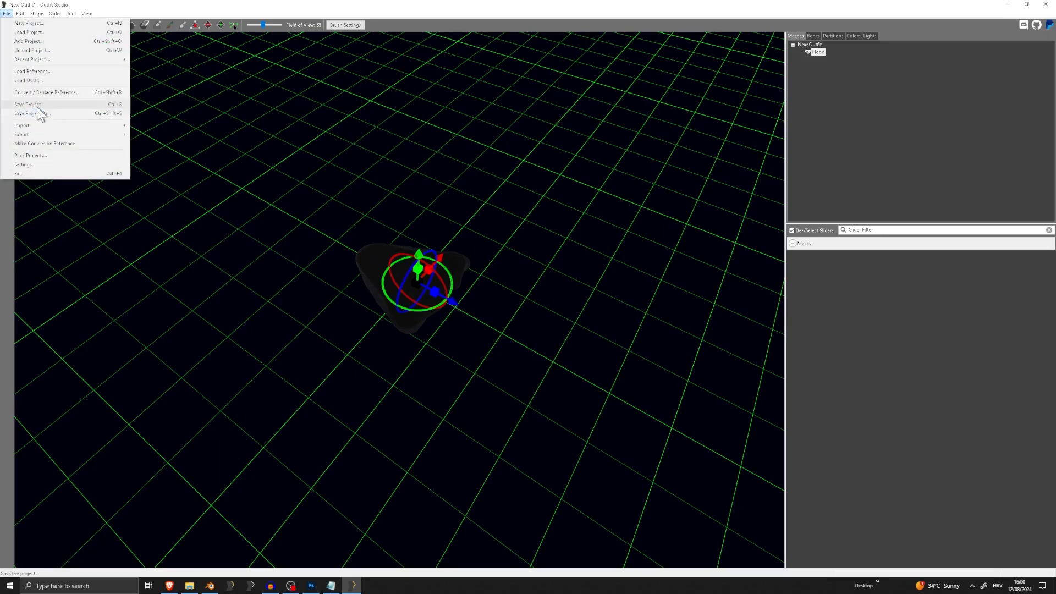
click(40, 83)
click(577, 272)
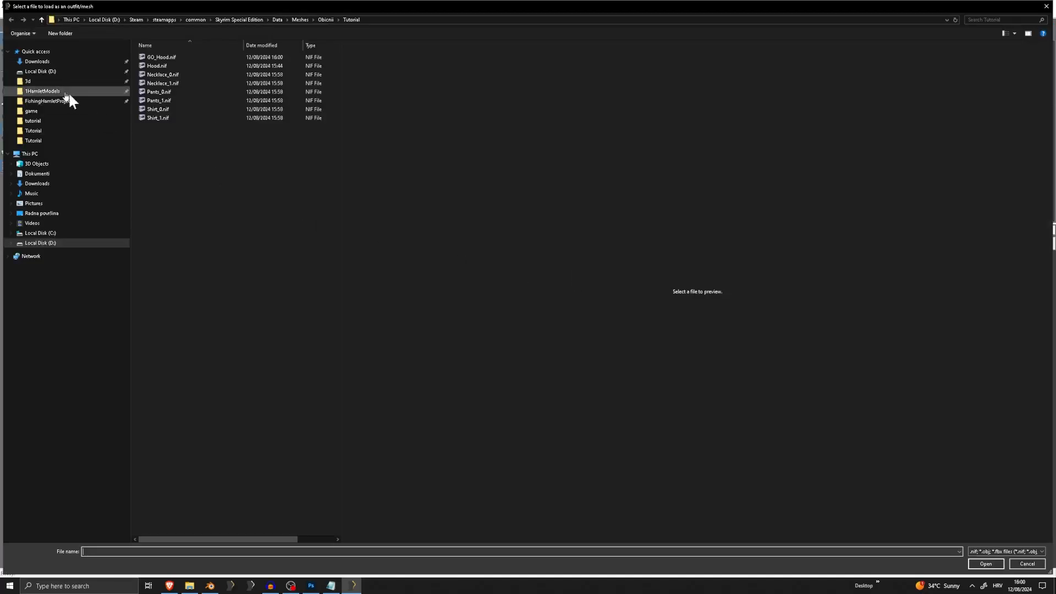
click(44, 213)
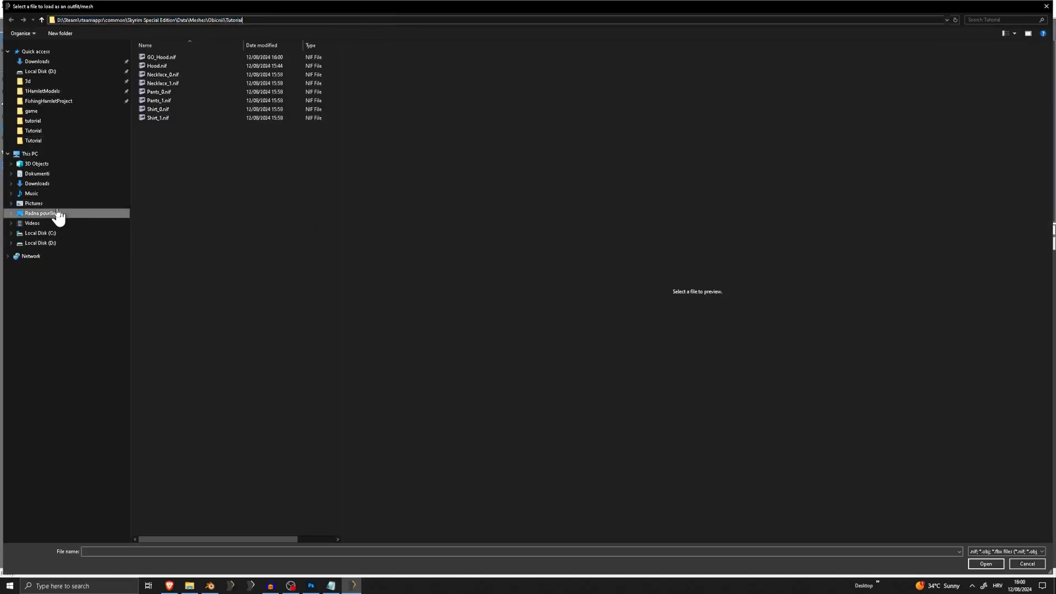
double_click(163, 230)
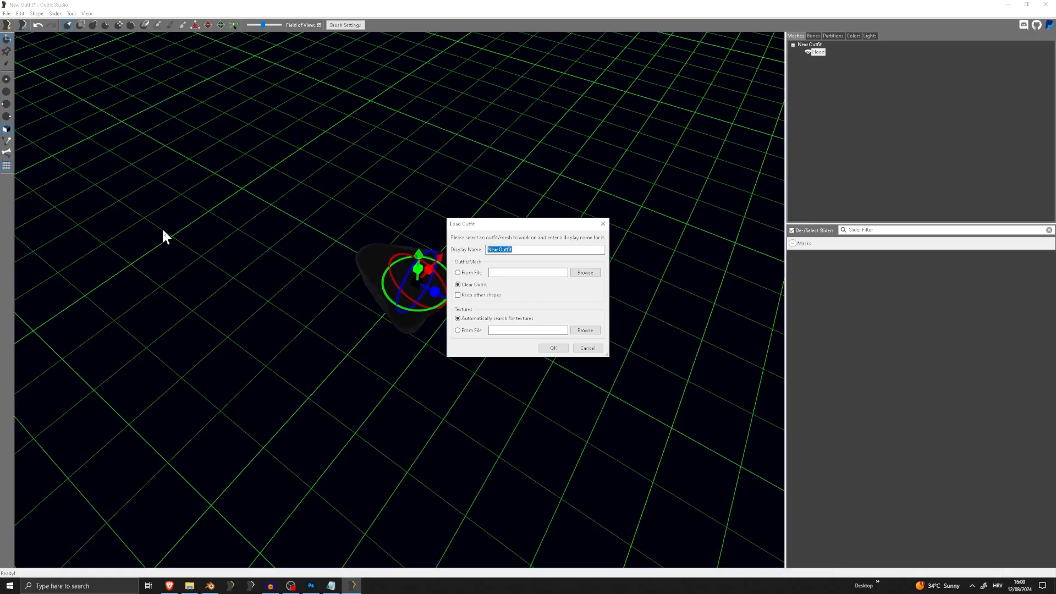
click(552, 347)
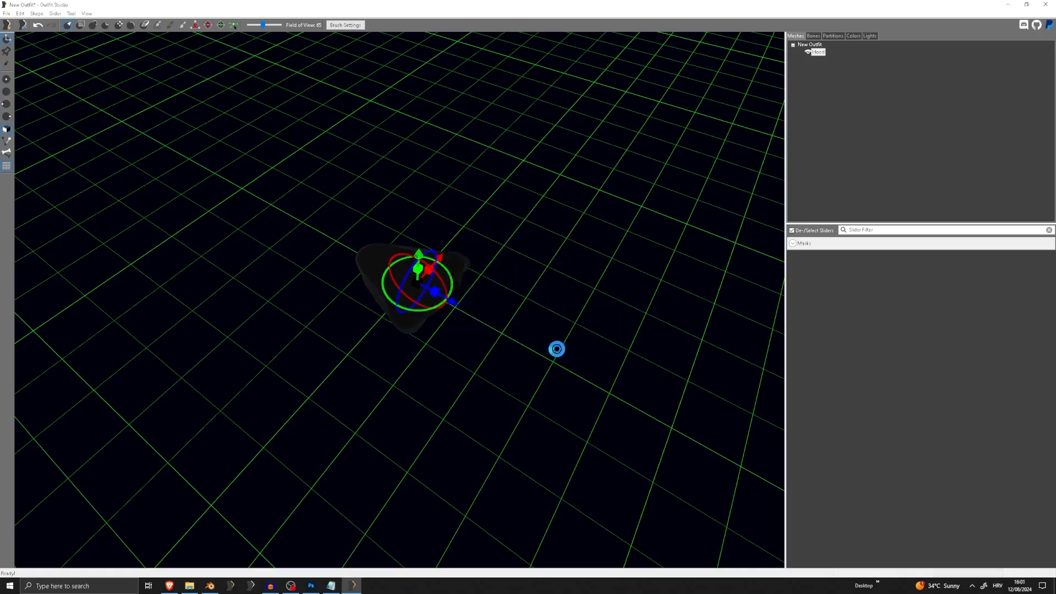
Import Necklace_0.nif from the Tutorial mesh folder alongside the GO box
click(10, 13)
mouse_move(37, 122)
click(172, 126)
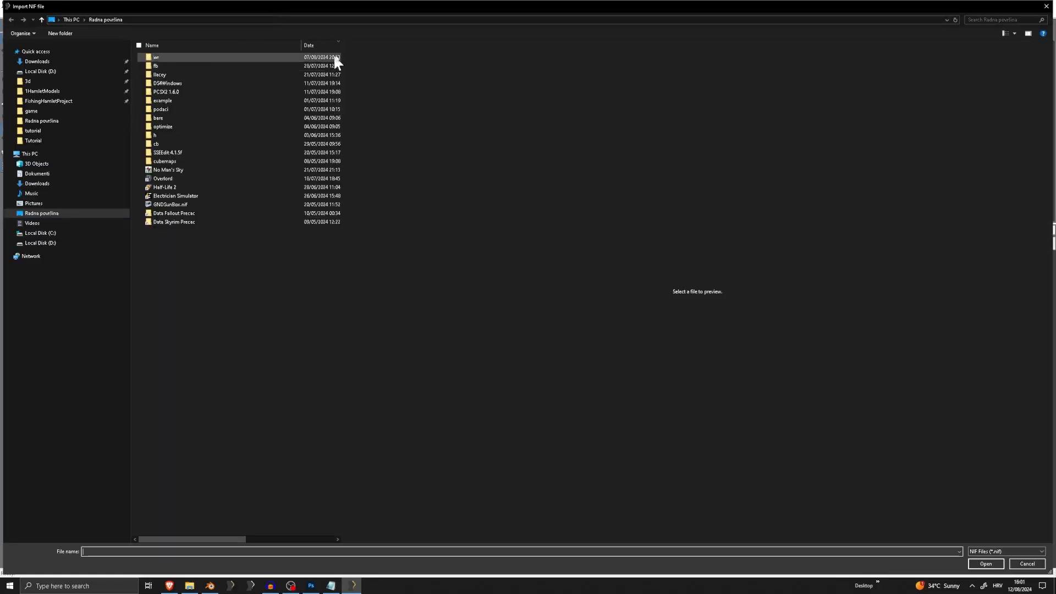
click(332, 20)
text(D:\Steam\steamapps\common\Skyrim Special Edition\Data\Meshes\Obicnii\Tutorial)
key(Return)
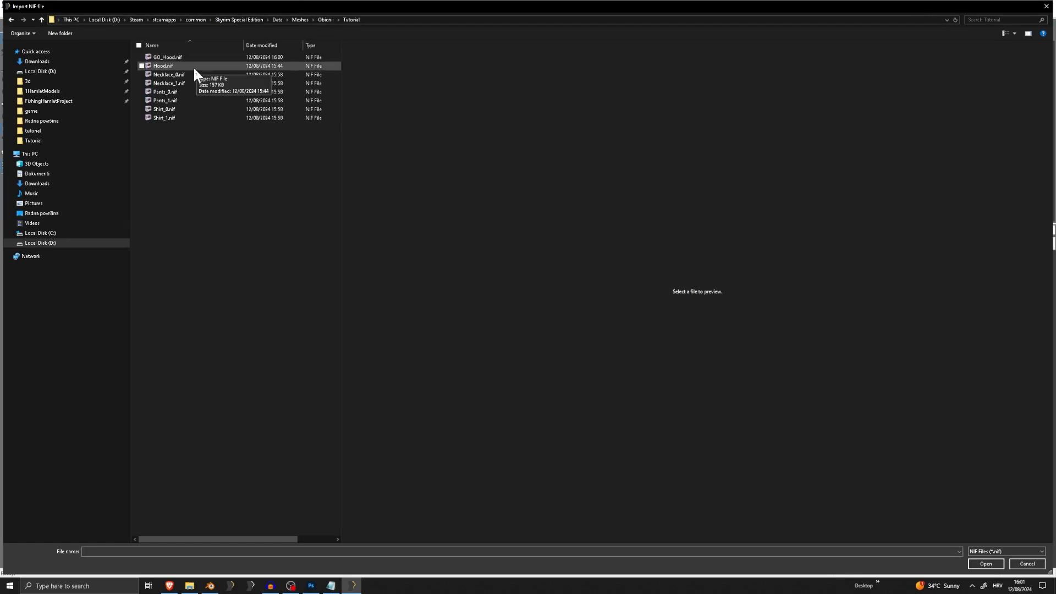
double_click(184, 74)
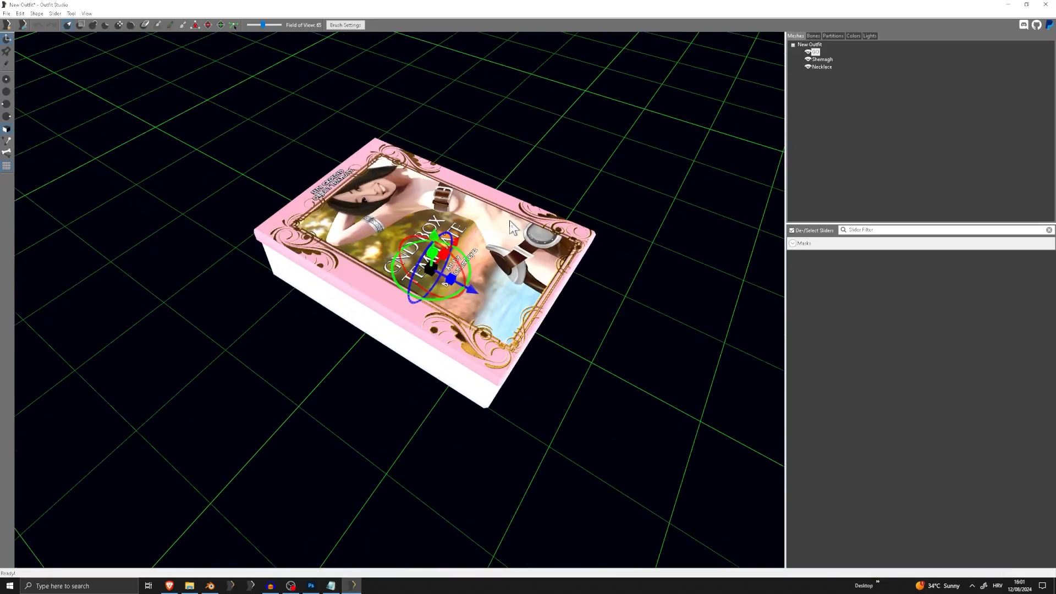
Select the Shemagh and Necklace meshes, remove their skinning and reset their transforms
scroll(523, 204, down, 8)
middle_drag(554, 176, 560, 245)
scroll(495, 189, down, 2)
middle_drag(490, 186, 462, 275)
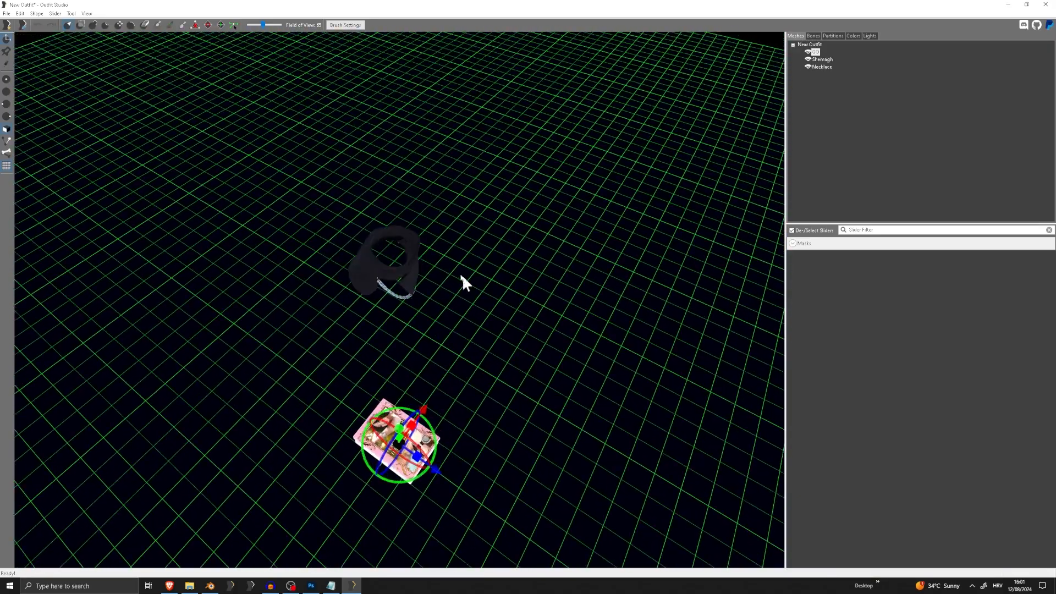
scroll(407, 231, up, 2)
click(823, 67)
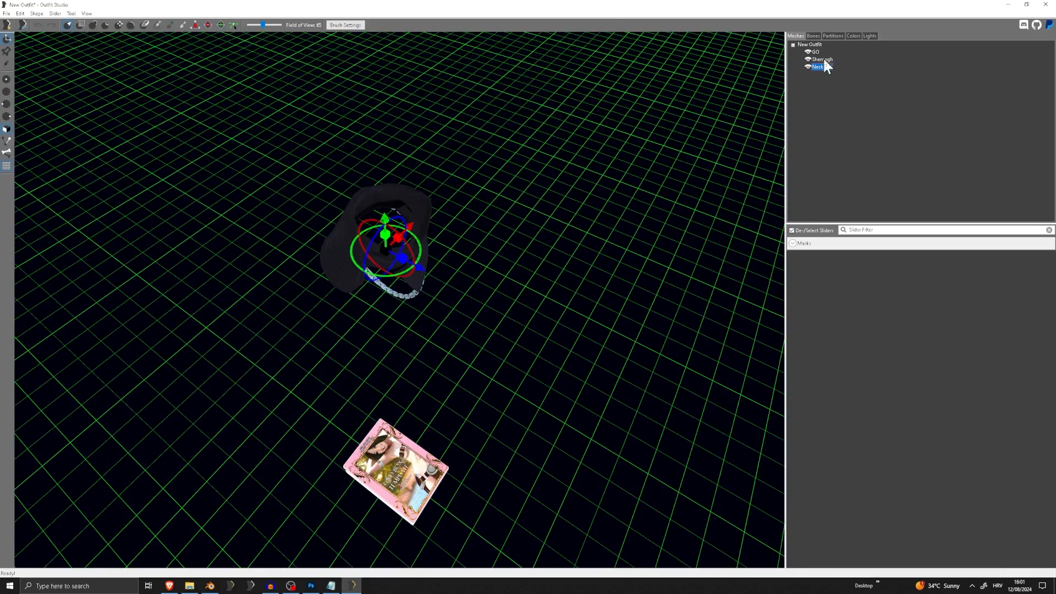
ctrl+click(824, 59)
click(20, 13)
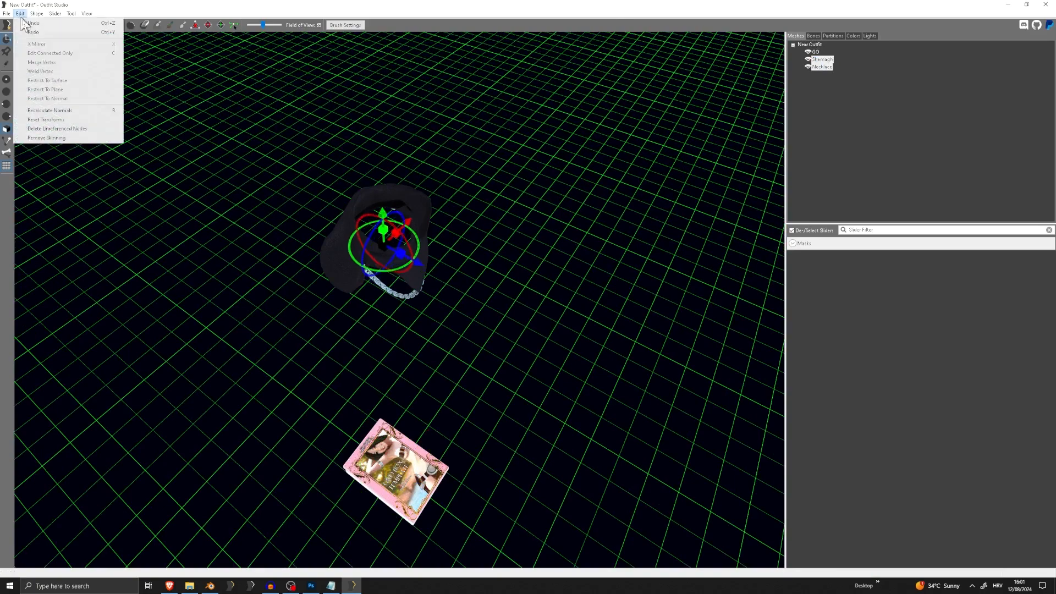
click(51, 138)
click(22, 13)
click(72, 119)
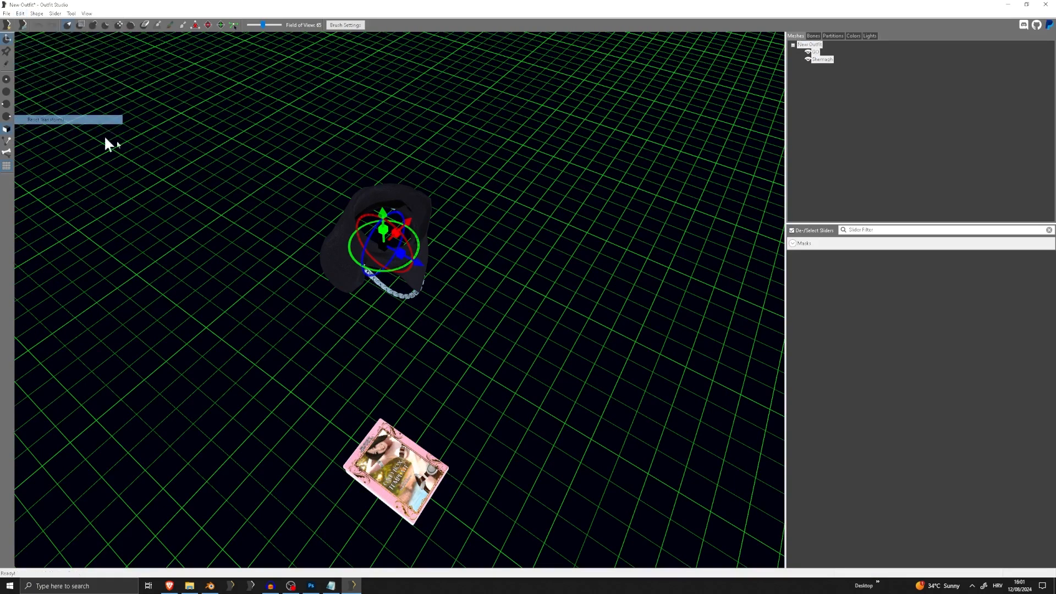
Rotate the Shemagh and Necklace meshes so they lie down and bring them closer to the box
right_drag(362, 190, 416, 153)
drag(423, 117, 374, 93)
drag(367, 326, 387, 457)
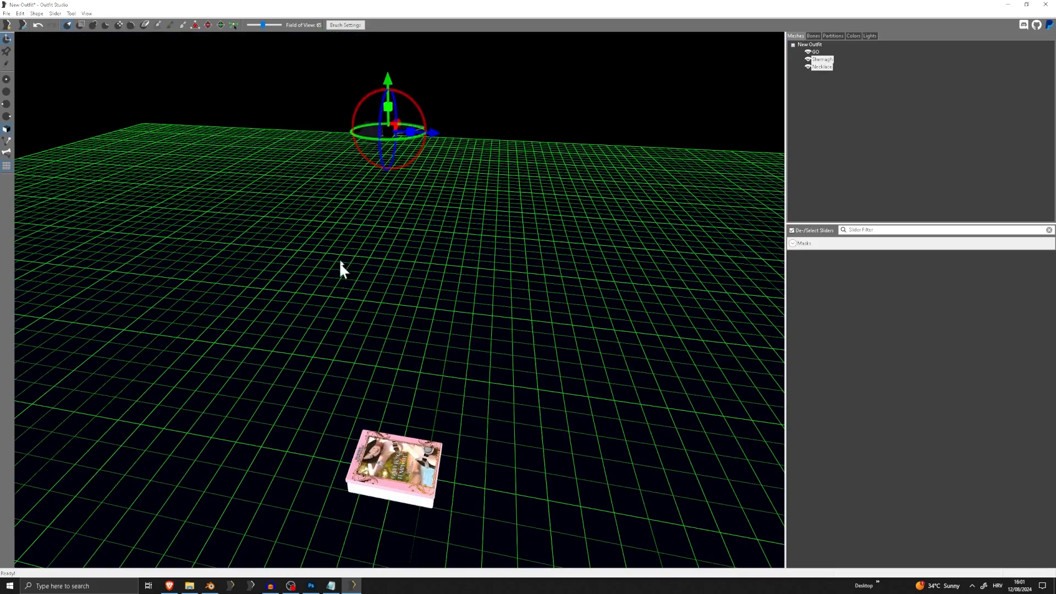
drag(388, 87, 394, 405)
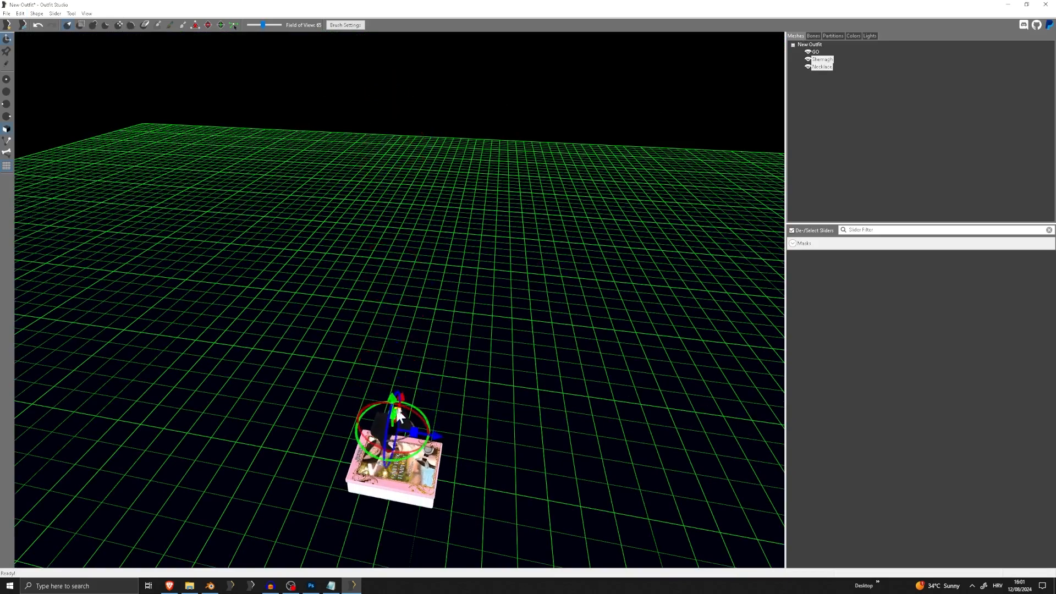
middle_drag(394, 405, 431, 207)
scroll(432, 207, up, 8)
scroll(416, 206, up, 3)
scroll(419, 83, down, 3)
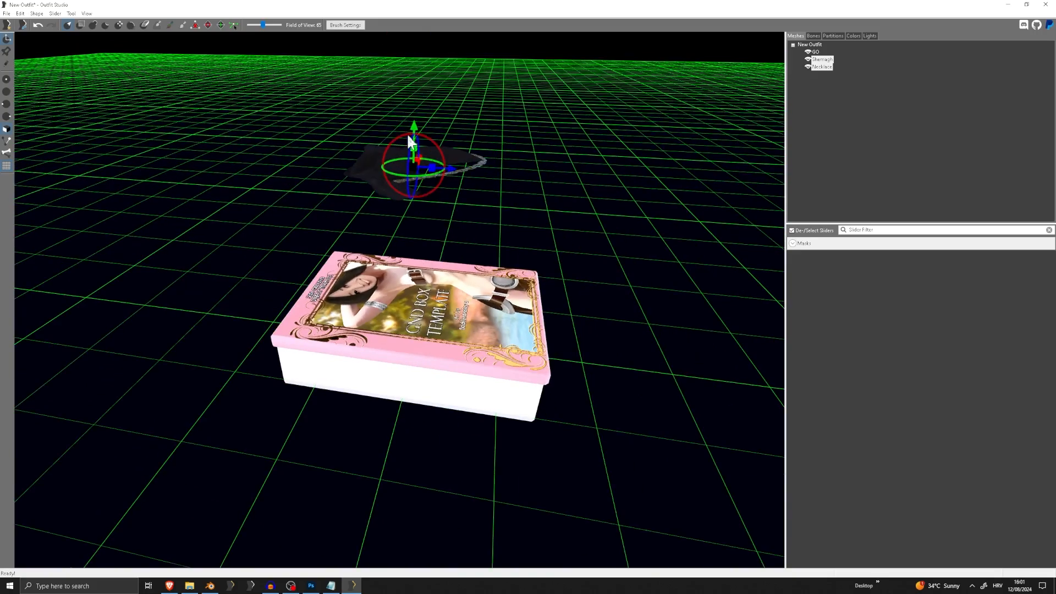
Lower the Shemagh and Necklace meshes into the box at floor level
drag(416, 118, 421, 280)
scroll(484, 248, down, 2)
middle_drag(487, 250, 484, 168)
scroll(436, 200, up, 8)
right_drag(436, 199, 412, 165)
drag(413, 165, 433, 103)
Delete the GO box mesh and make the Shemagh and Necklace meshes visible
click(807, 51)
click(815, 51)
click(807, 51)
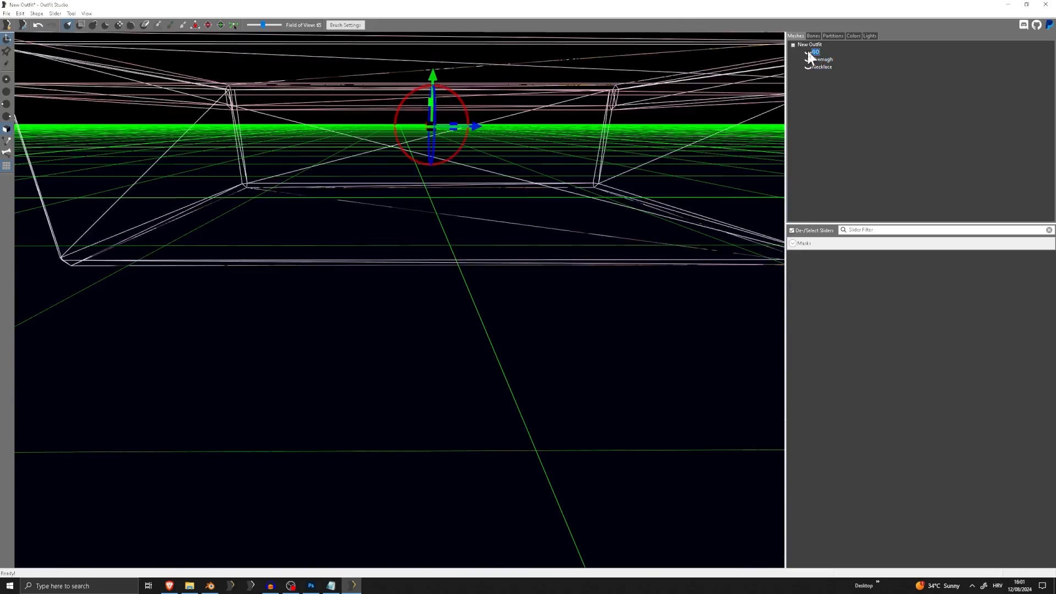
click(807, 51)
key(Delete)
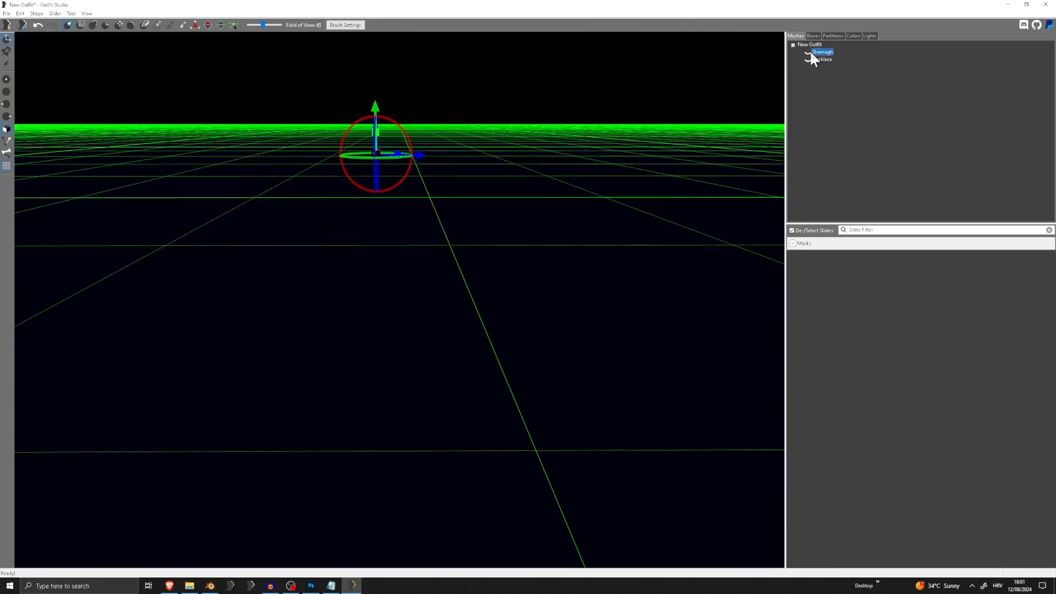
click(807, 52)
click(807, 58)
Select the Shemagh and Necklace meshes together and adjust their position on the floor grid
right_drag(614, 110, 495, 182)
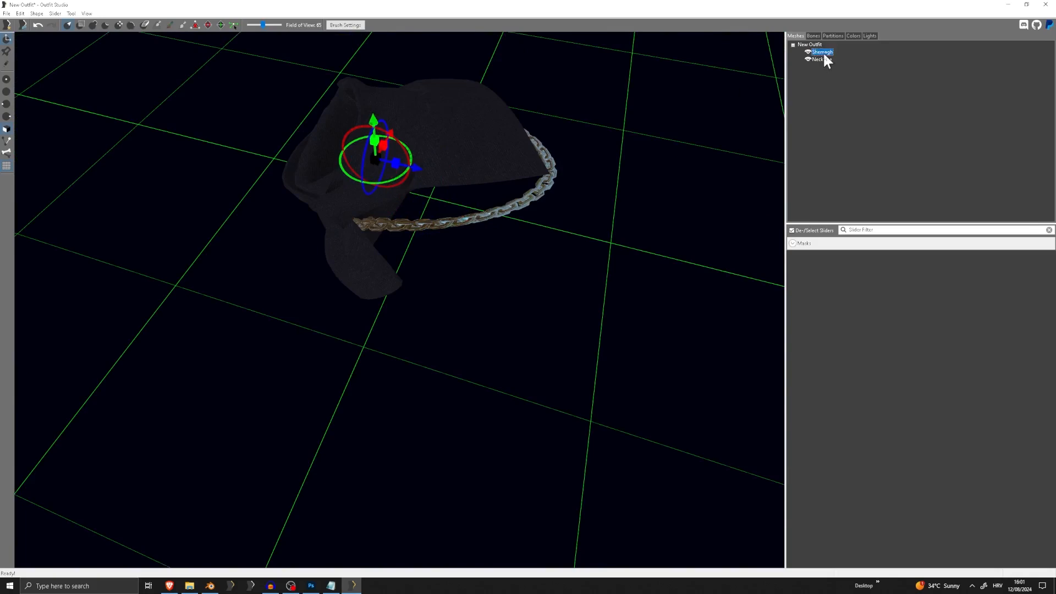
ctrl+click(823, 59)
right_drag(440, 151, 287, 242)
scroll(461, 290, down, 4)
middle_drag(446, 169, 449, 355)
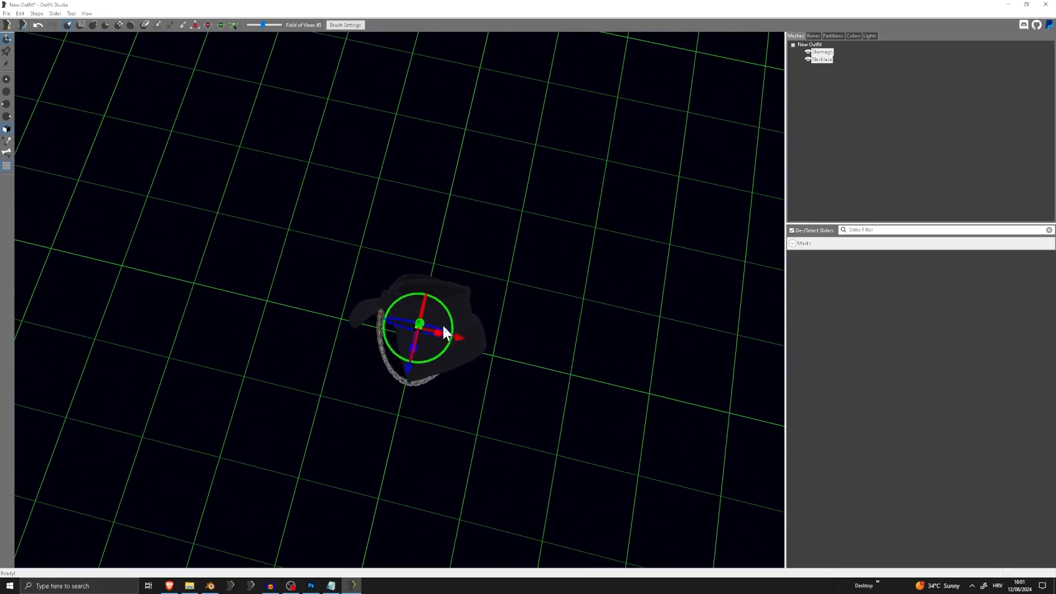
right_drag(441, 336, 371, 349)
Export the Shemagh and Necklace meshes to the Tutorial folder as GO_Necklace.nif
click(7, 13)
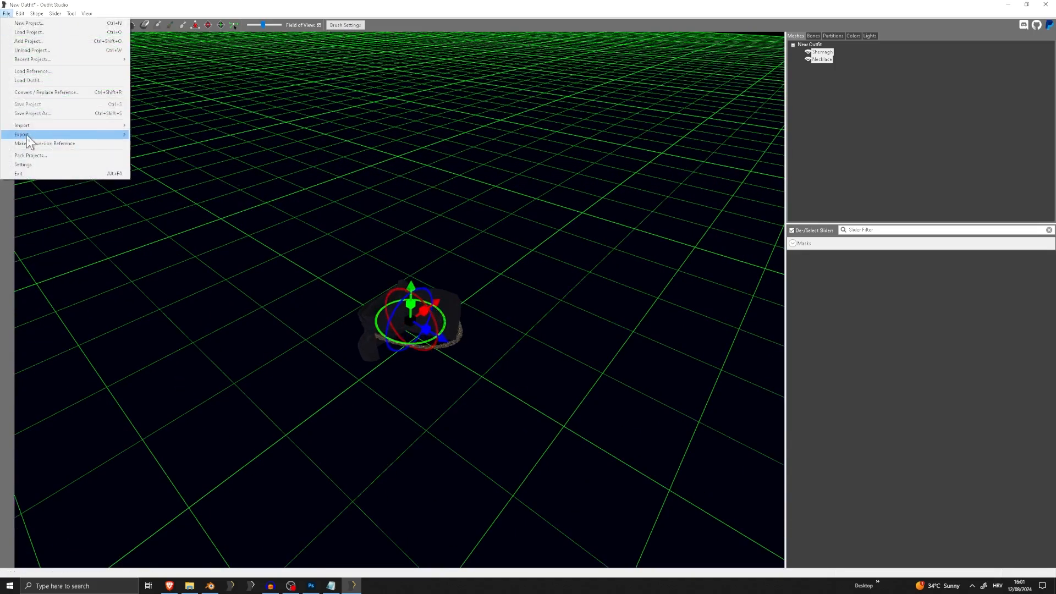
mouse_move(27, 135)
click(172, 137)
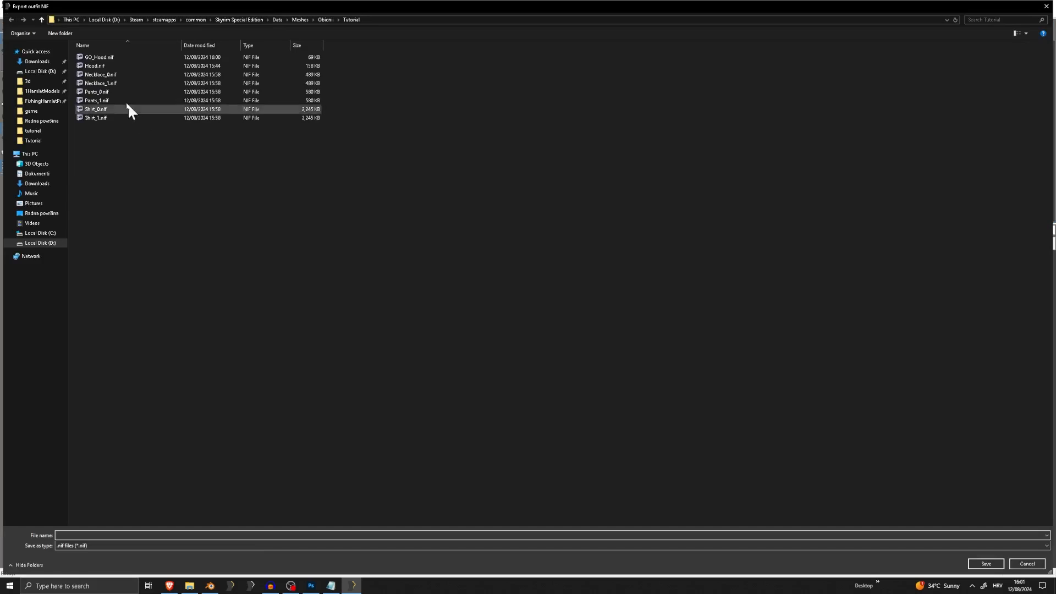
click(104, 75)
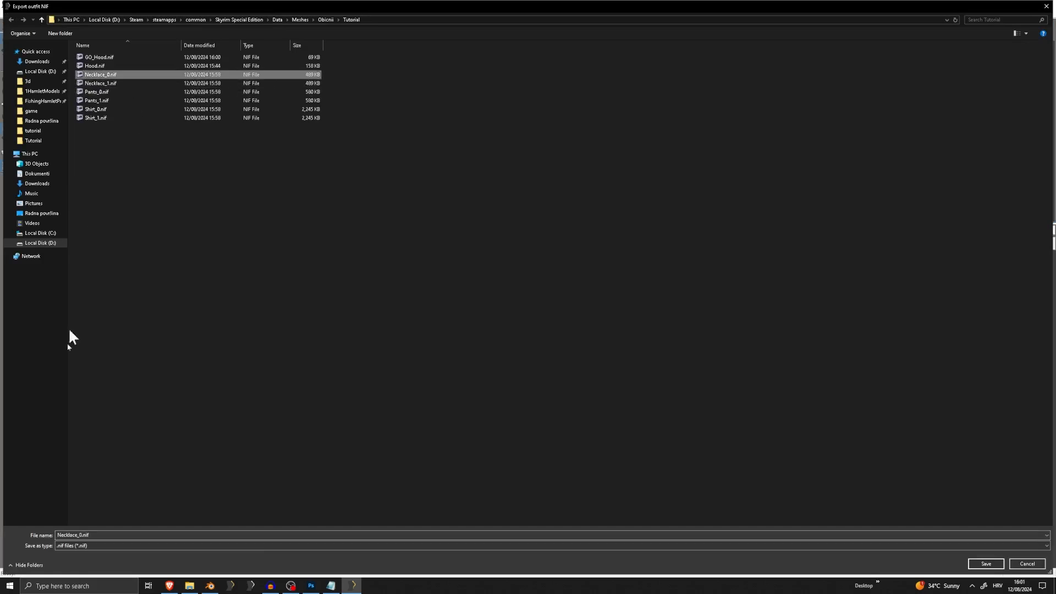
click(82, 536)
click(81, 535)
key(BackSpace)
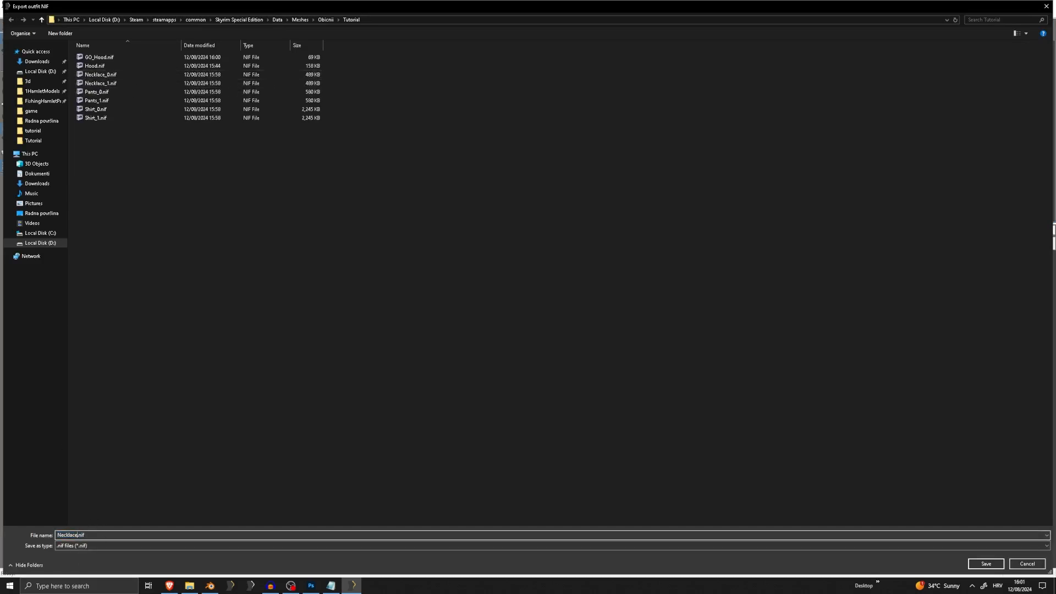
text(GO_)
key(Return)
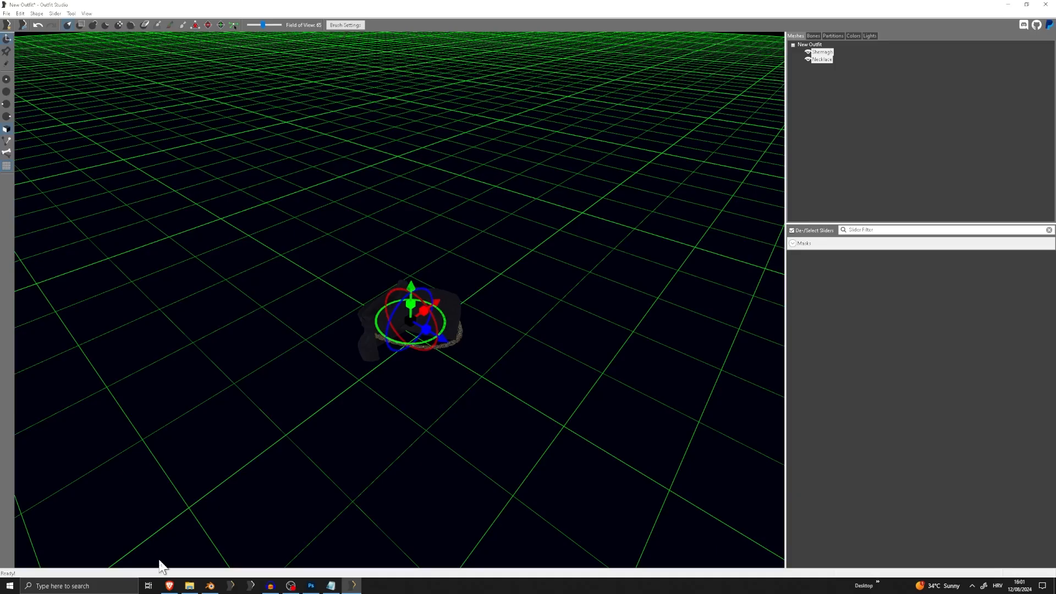
Copy the Tutorial folder path again and load GNDSunBox.nif as the outfit in place of the necklace meshes
click(6, 13)
click(42, 86)
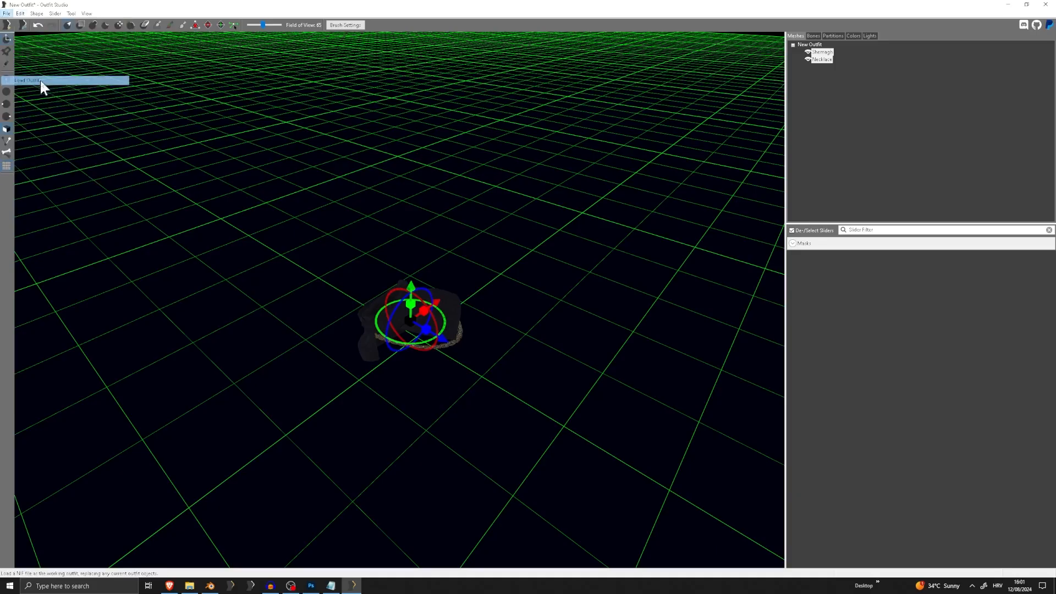
click(594, 277)
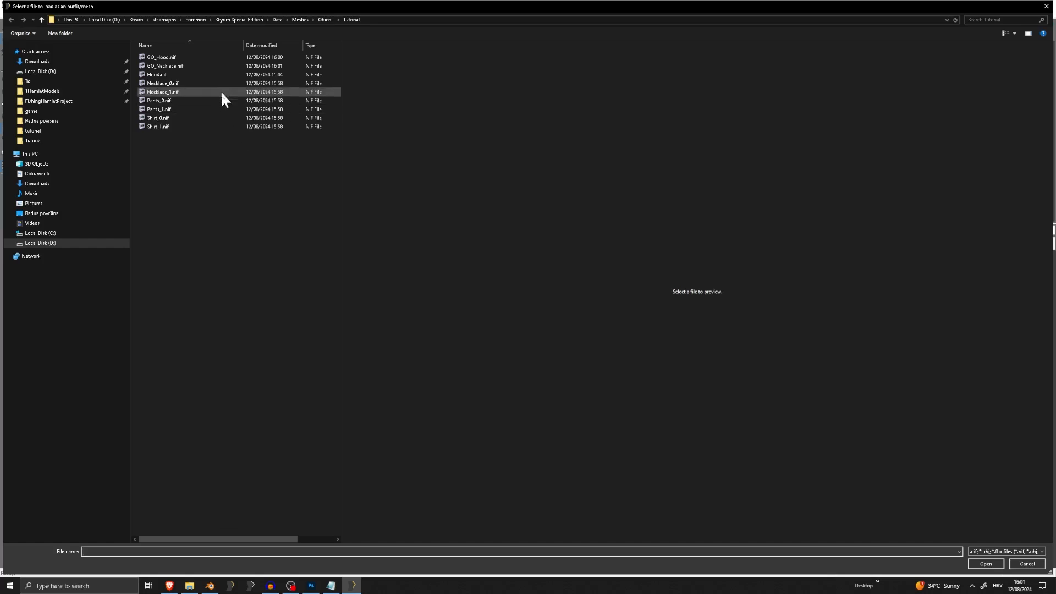
click(308, 20)
right_click(201, 17)
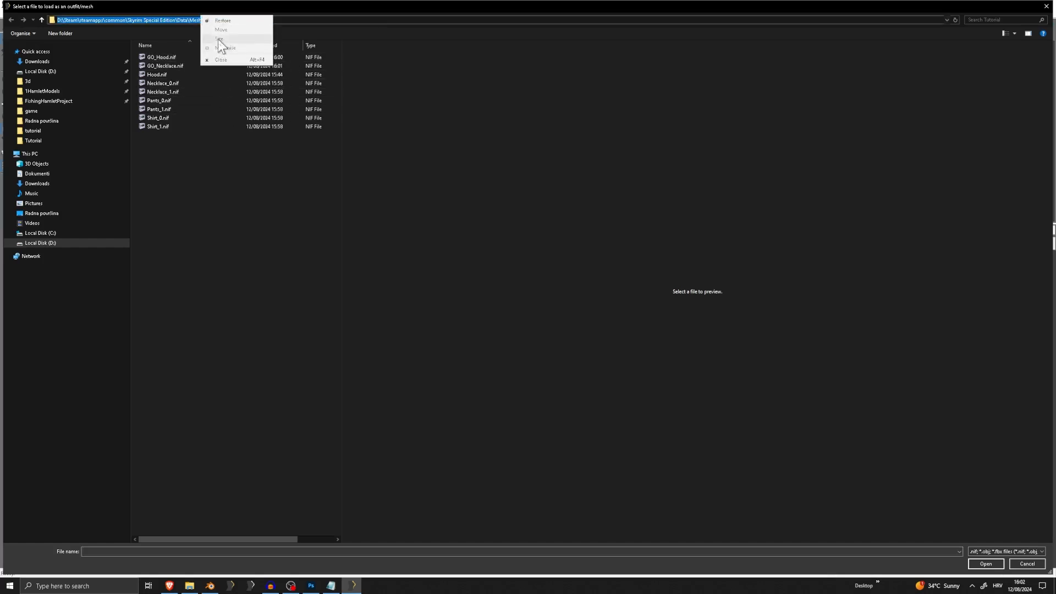
click(176, 20)
key(ctrl+a)
key(ctrl+c)
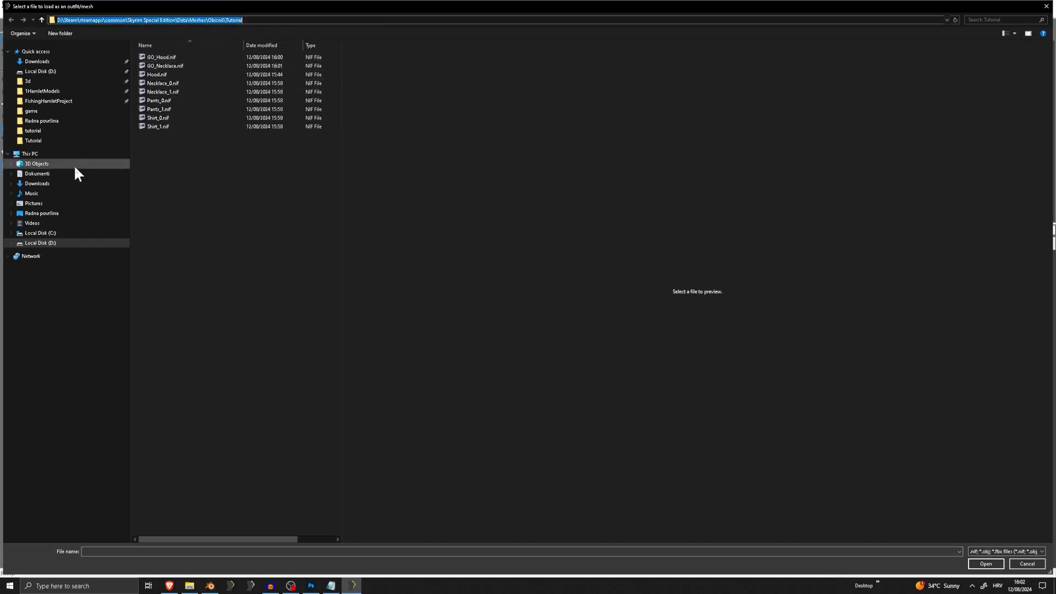
click(46, 214)
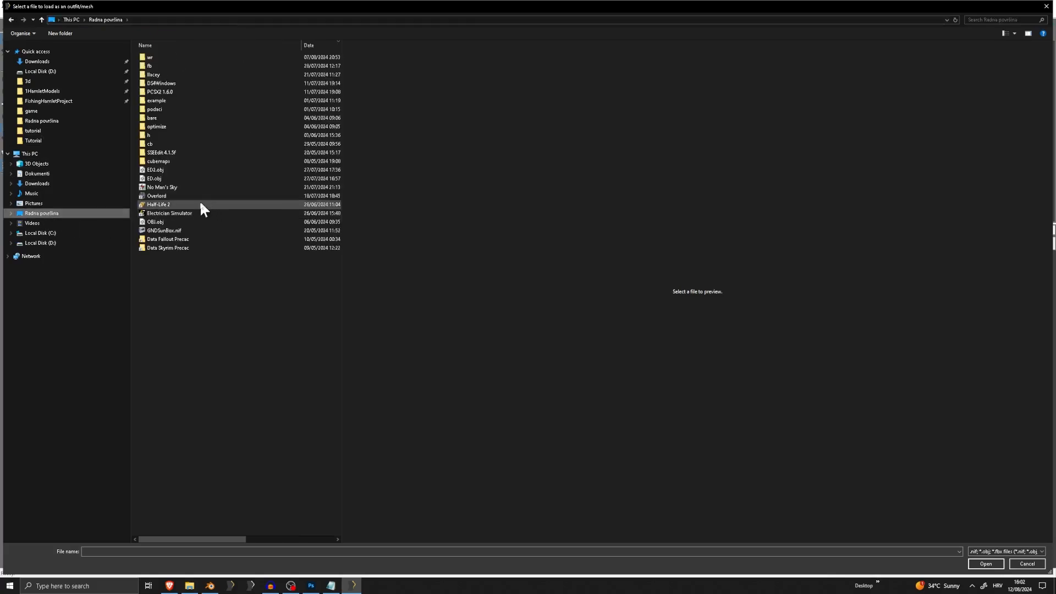
double_click(169, 228)
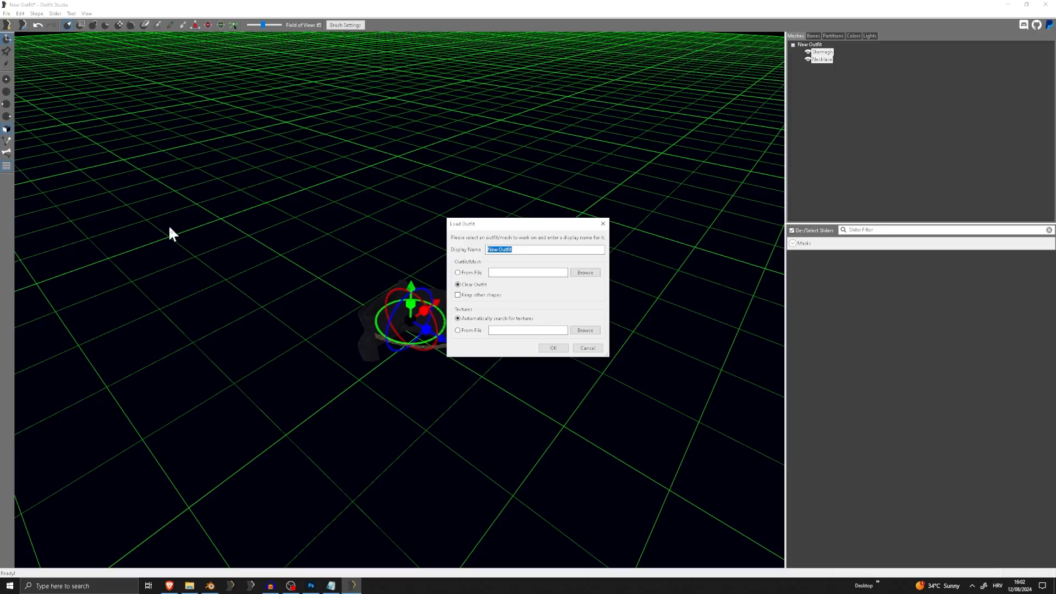
click(550, 348)
Import Pants_0.nif from the Tutorial folder into the scene with the GO box
click(6, 14)
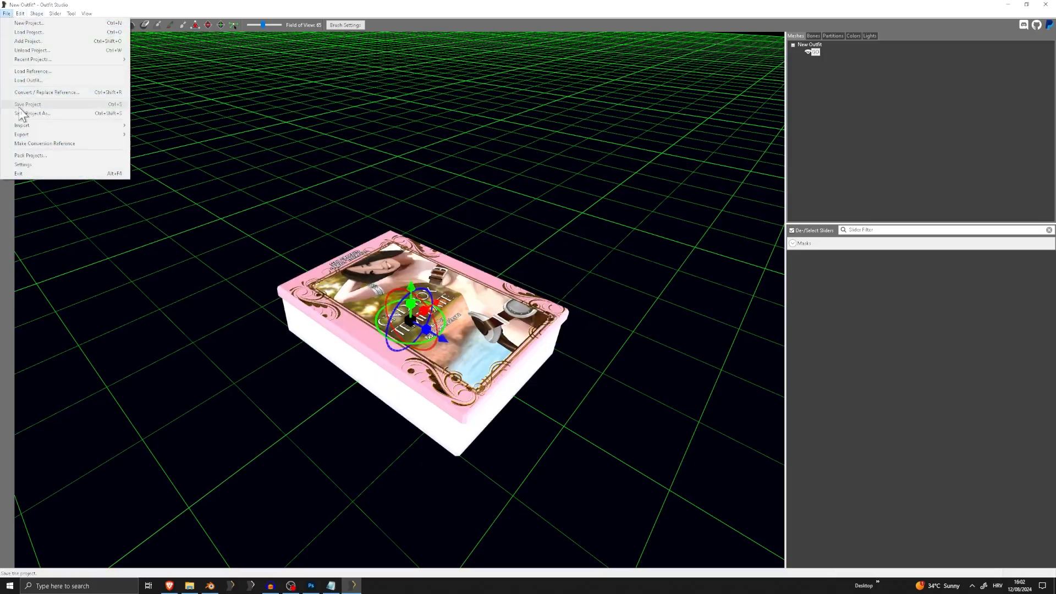
mouse_move(30, 126)
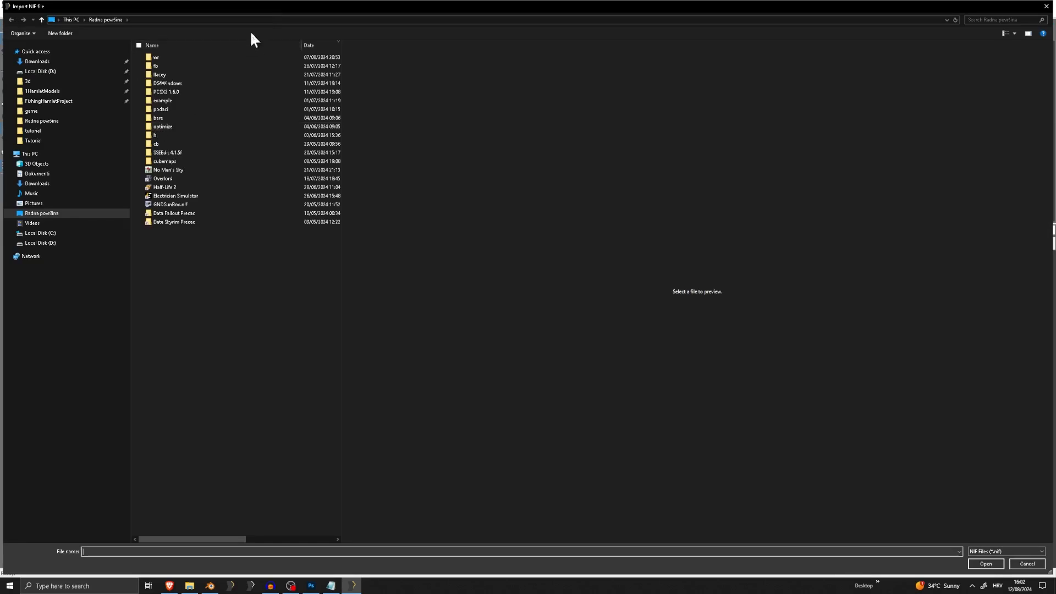
click(246, 21)
key(ctrl+v)
key(Return)
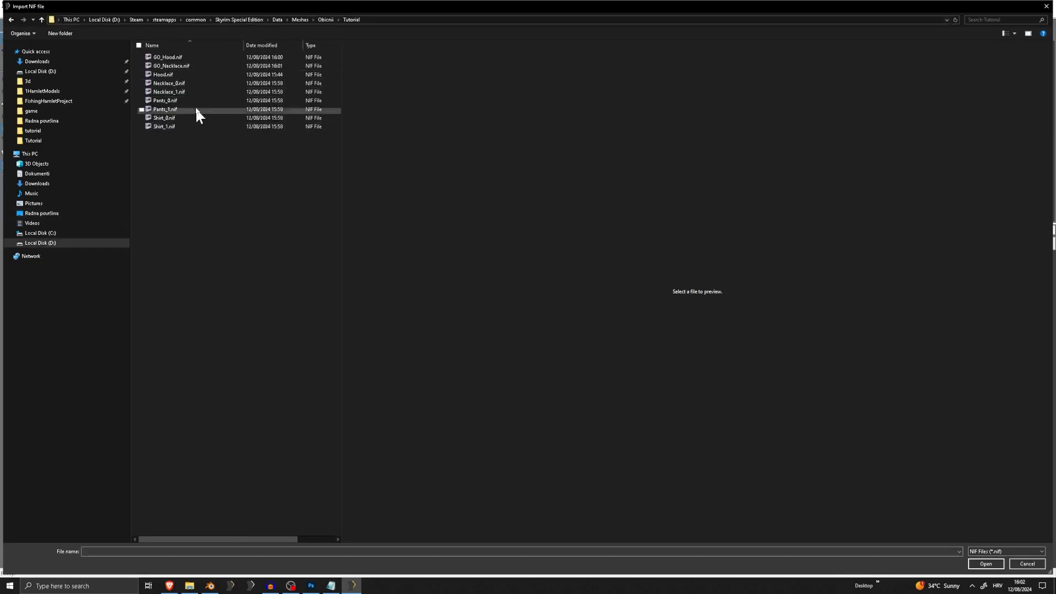
double_click(183, 101)
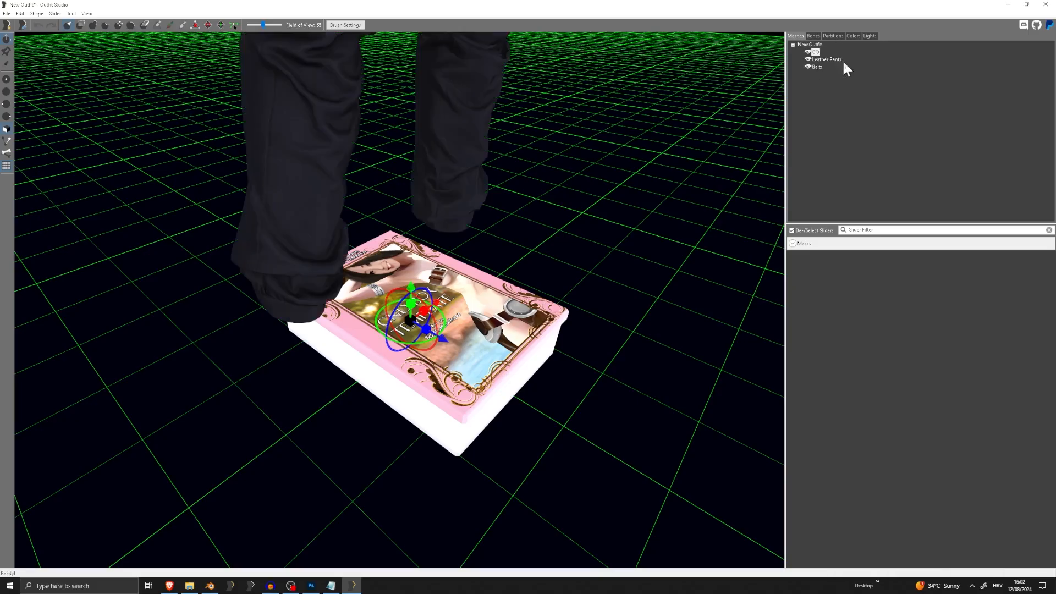
Select the Leather Pants and Belts meshes, remove skinning and reset the transforms
click(820, 60)
ctrl+click(817, 68)
scroll(414, 183, down, 5)
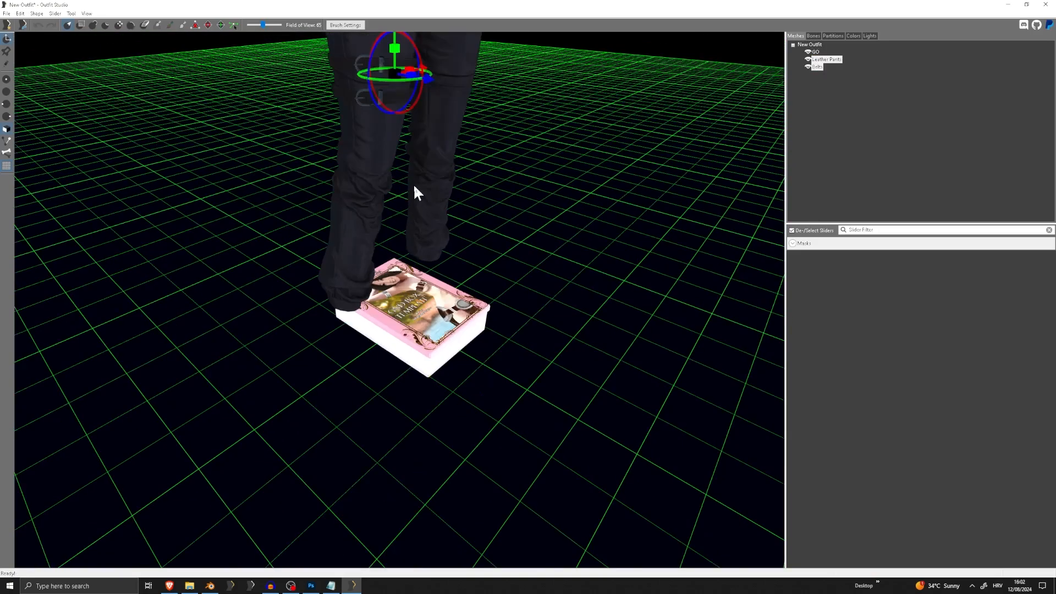
middle_drag(414, 183, 405, 341)
click(20, 14)
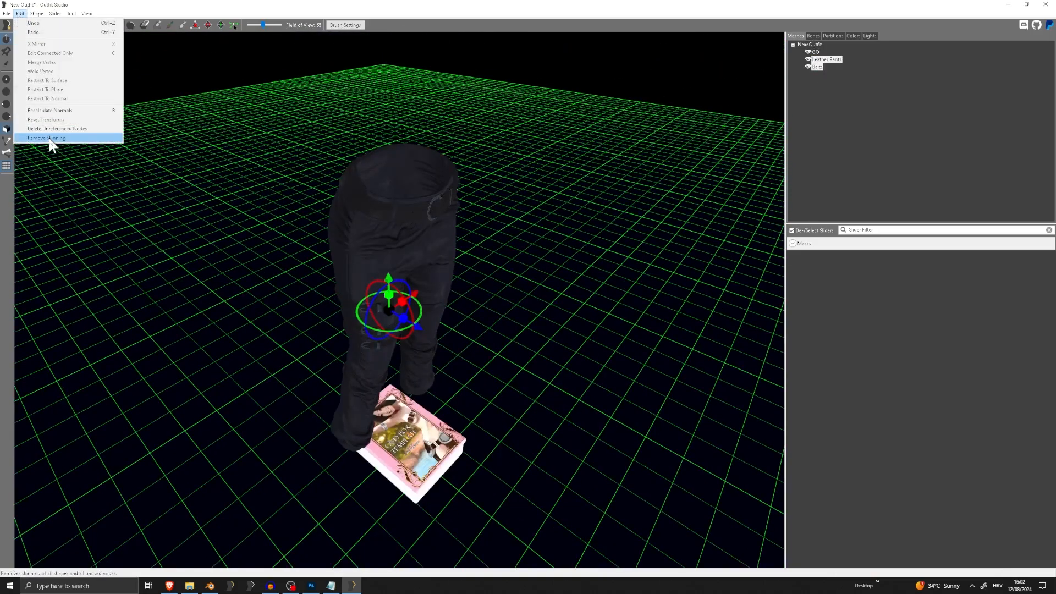
click(49, 138)
click(21, 13)
click(41, 119)
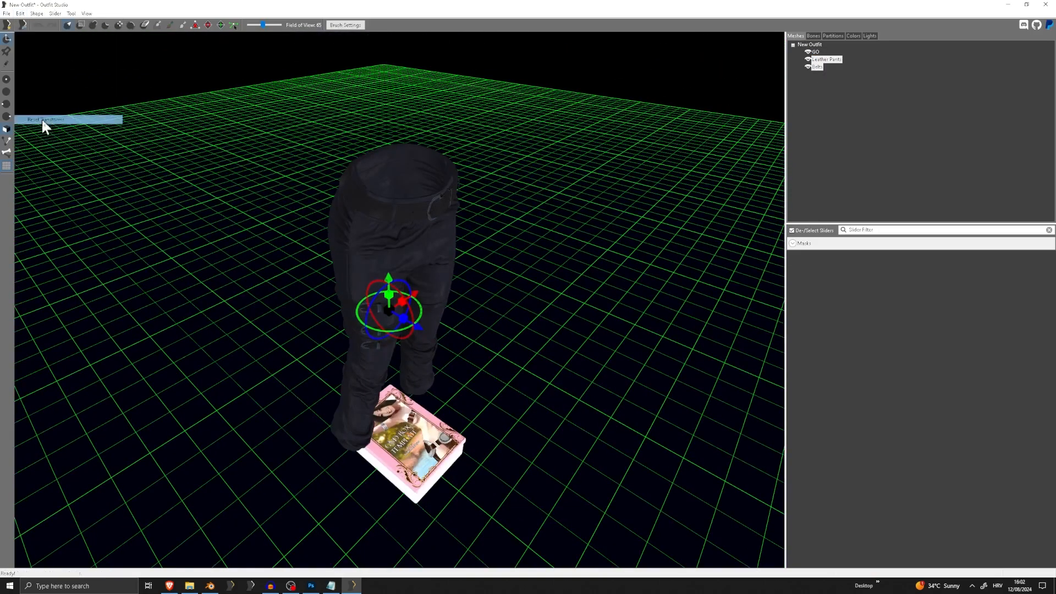
Lay the pants and belts down horizontally and lower them, flattened vertically, to the height of the GO box
right_drag(391, 264, 437, 243)
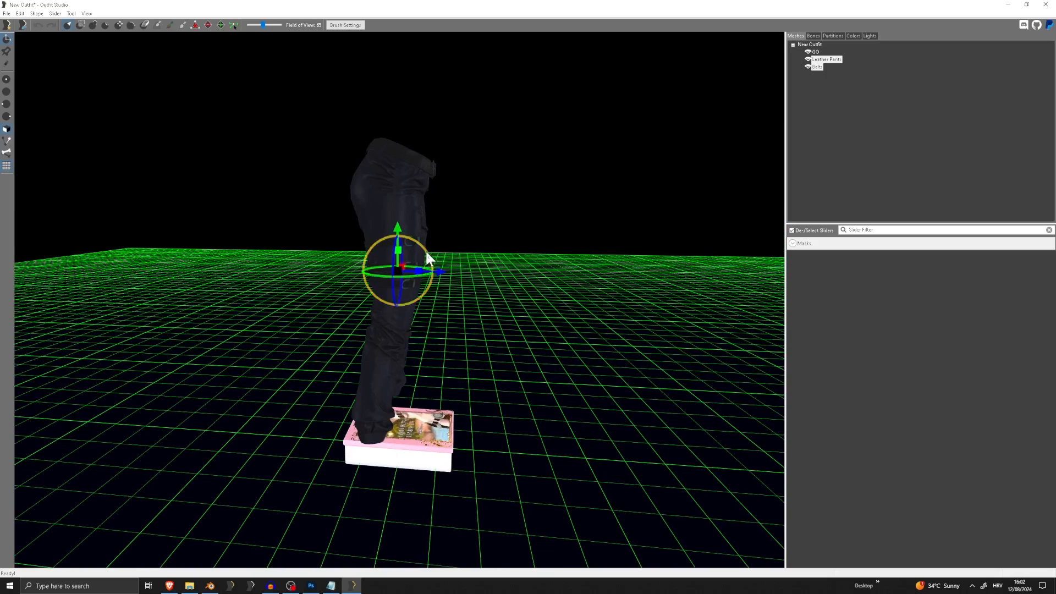
drag(428, 253, 333, 198)
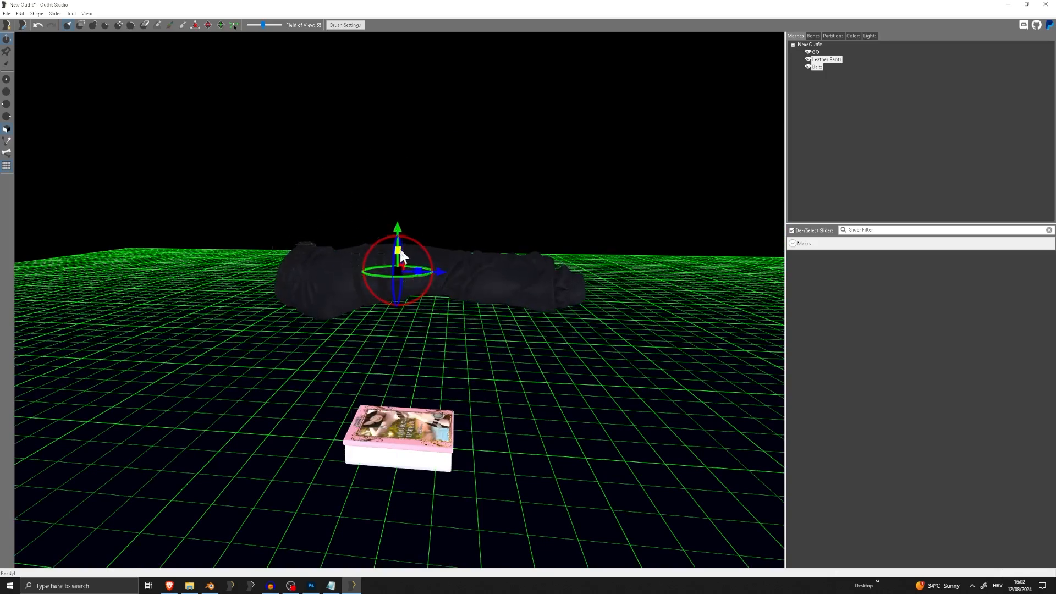
drag(399, 247, 421, 428)
drag(398, 232, 407, 377)
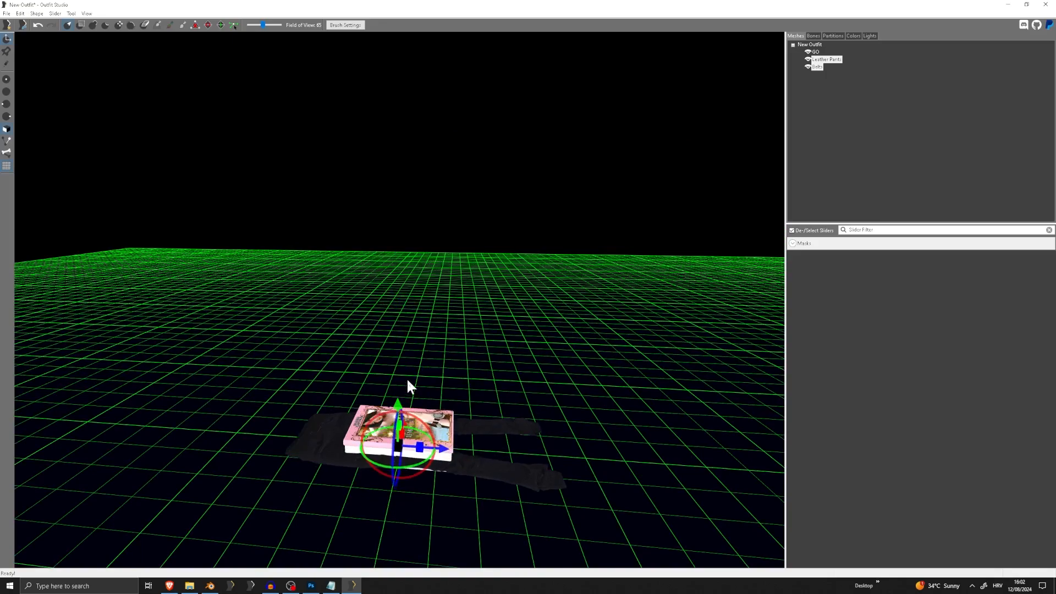
middle_drag(407, 377, 384, 234)
scroll(384, 235, up, 4)
Delete the GO box mesh, leaving only the pants and belts
click(815, 51)
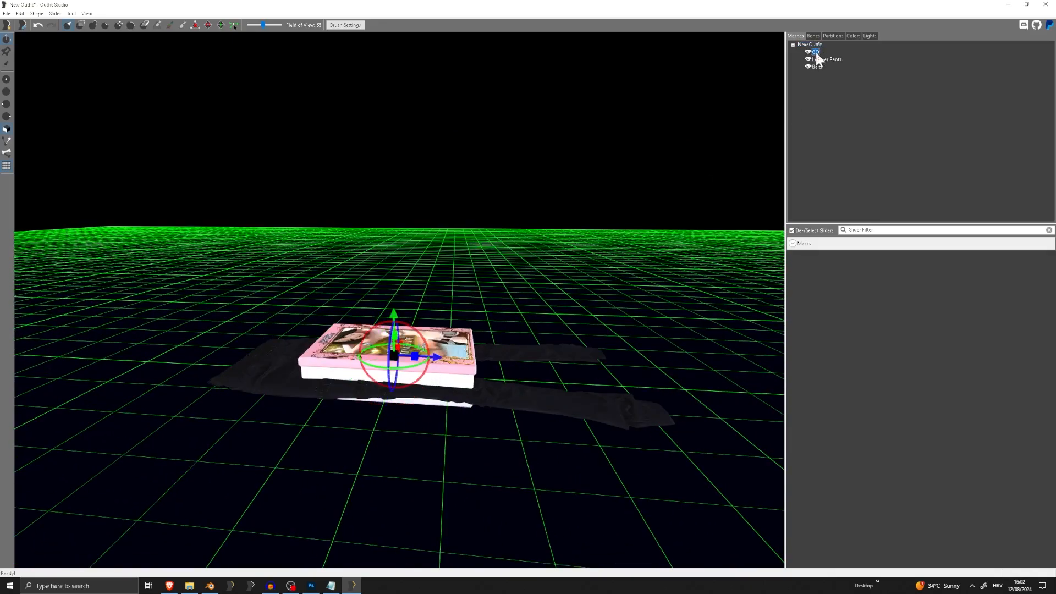
key(Delete)
right_drag(550, 185, 473, 236)
Export the pants and belts to the Tutorial folder as GO_Pants.nif
click(4, 14)
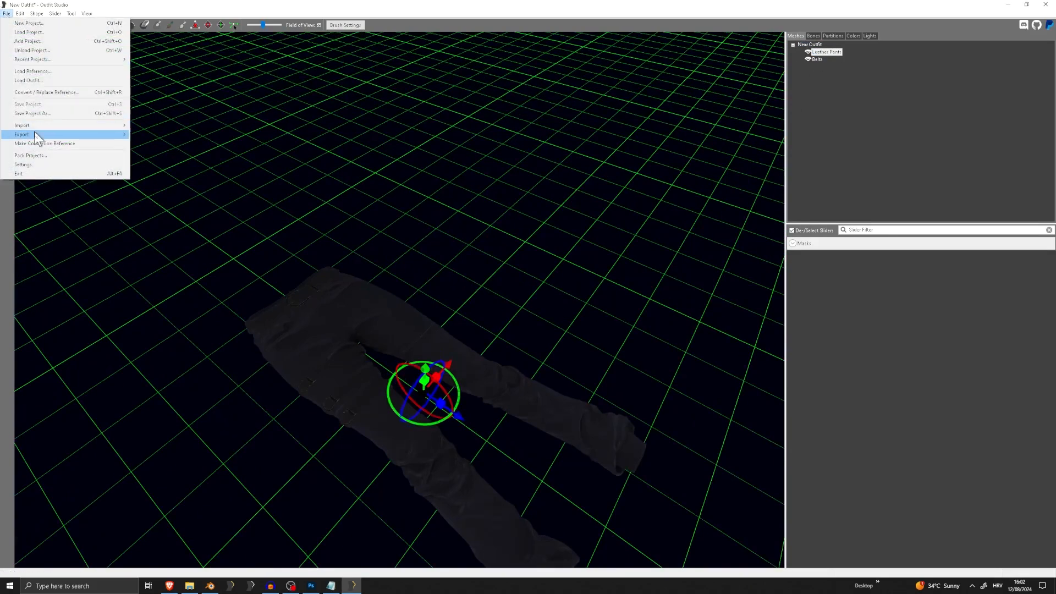
mouse_move(35, 136)
click(150, 140)
text(GO_Pant)
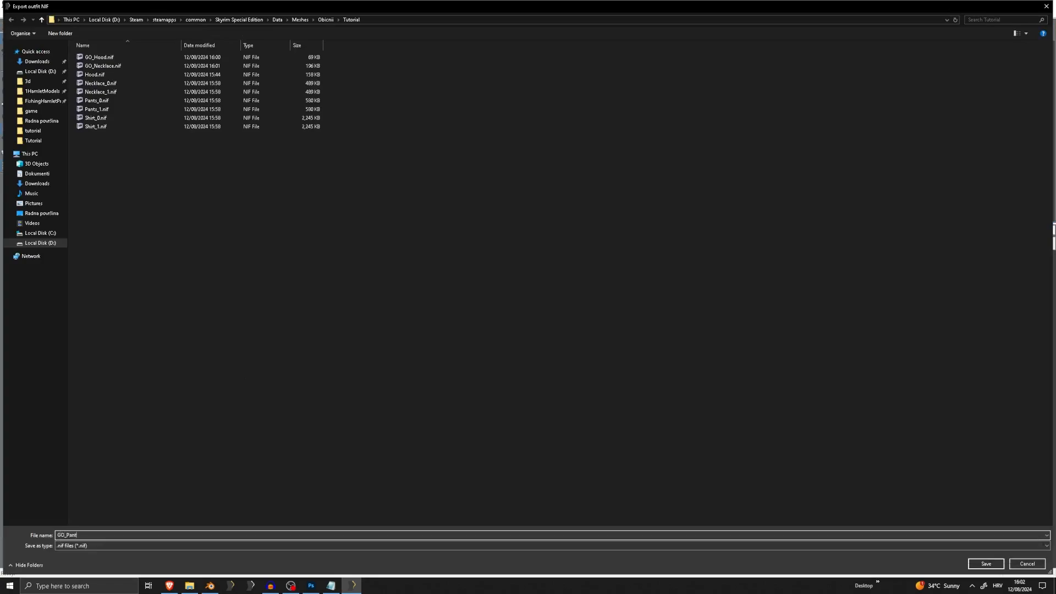
key(Return)
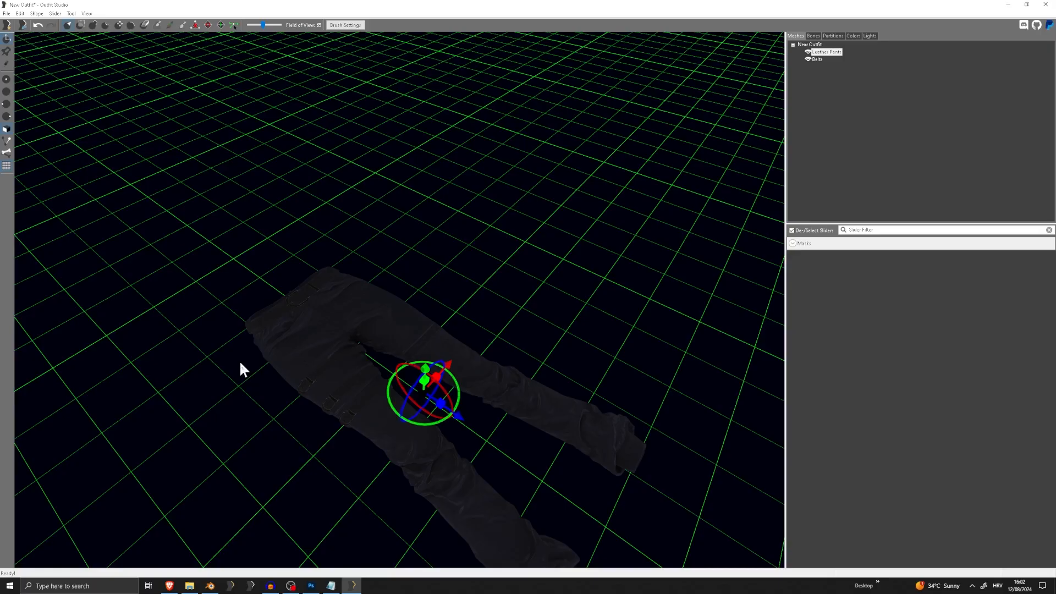
Copy the Tutorial folder path and load GNDSunBox.nif as the outfit in place of the pants meshes
click(6, 14)
click(47, 82)
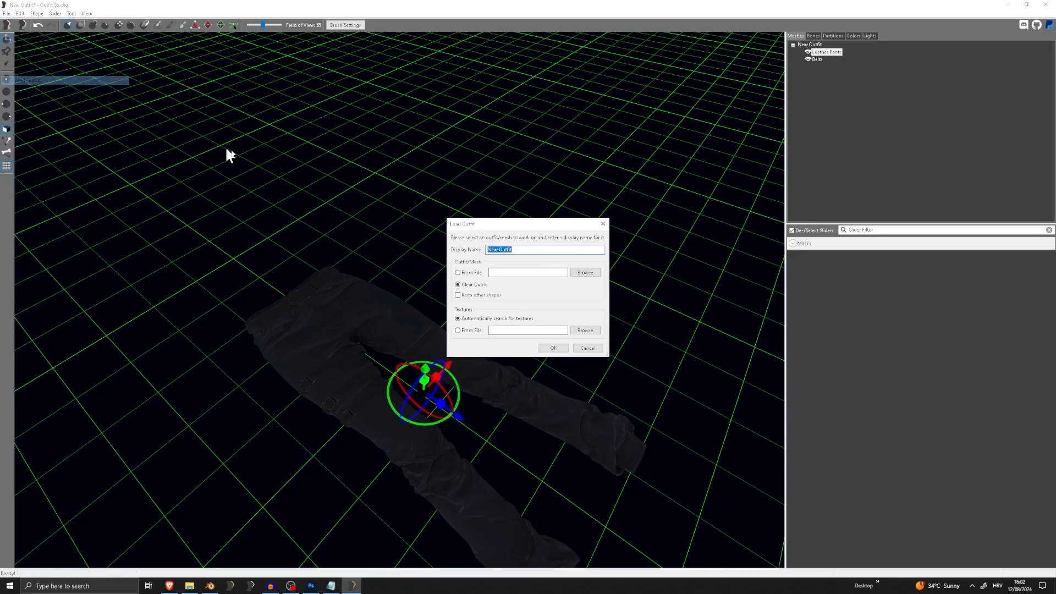
click(578, 272)
click(365, 23)
key(ctrl+c)
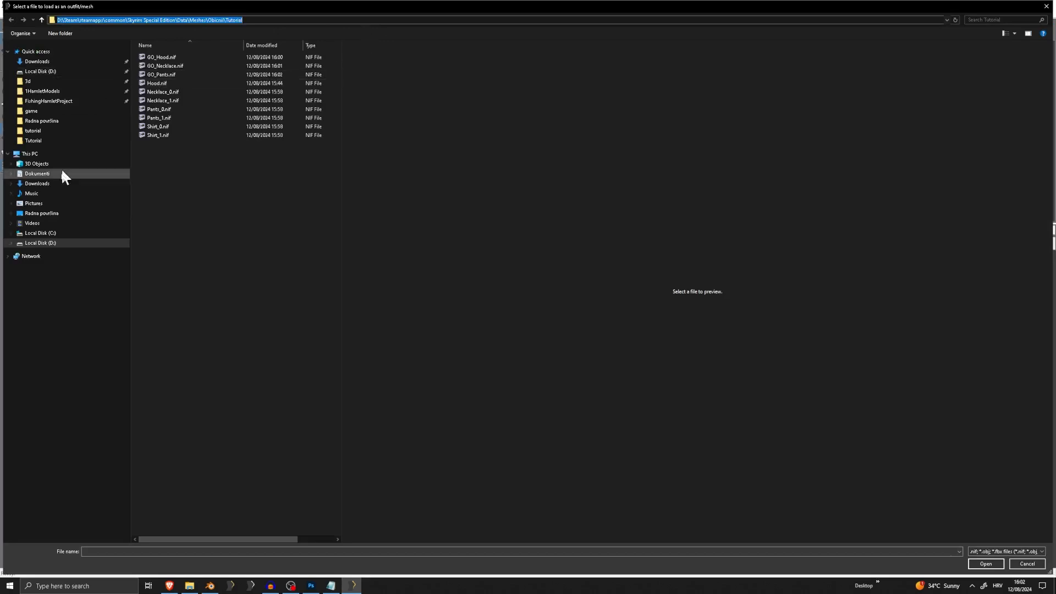
click(42, 213)
double_click(186, 229)
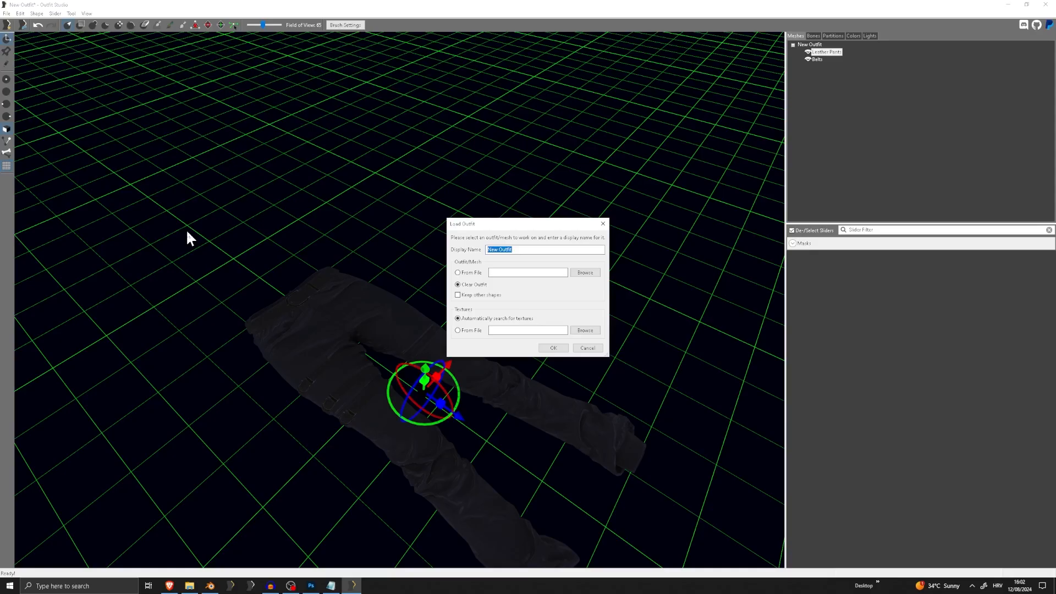
click(553, 348)
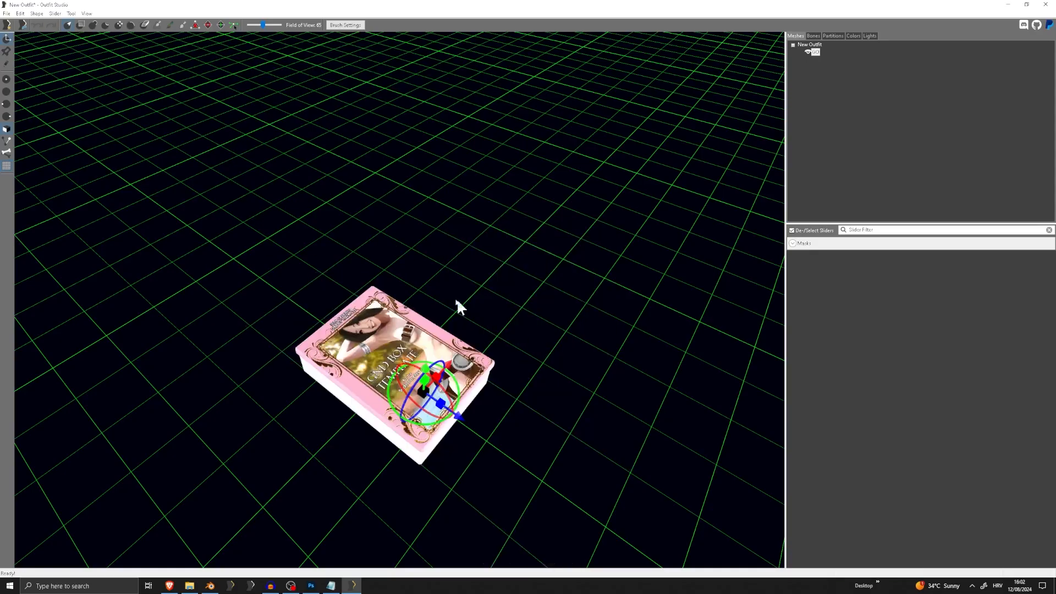
Import Shirt_0.nif from the Tutorial folder alongside the GO box
click(7, 13)
mouse_move(32, 123)
click(151, 126)
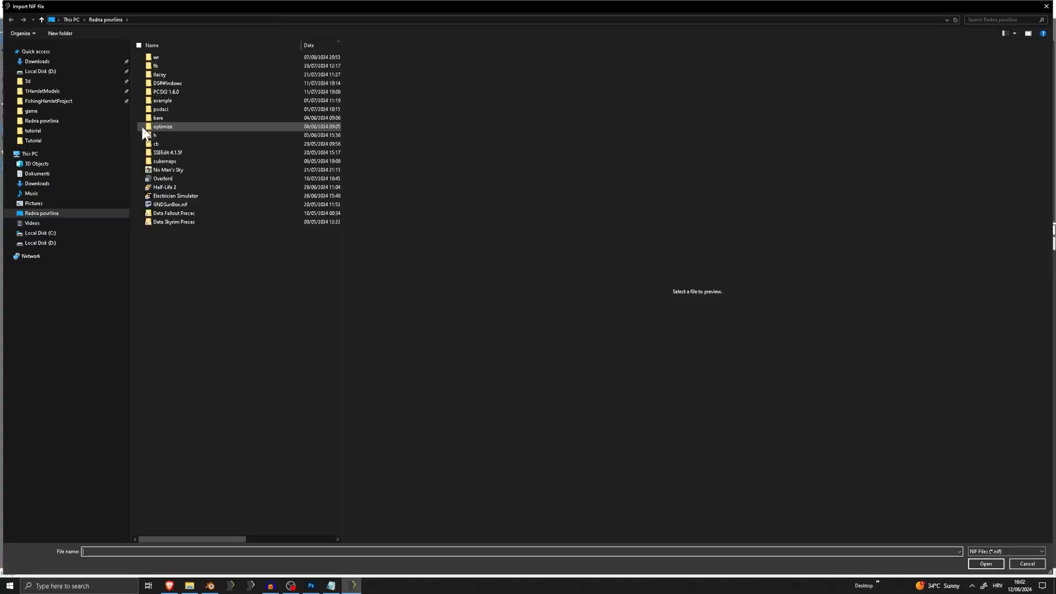
click(220, 19)
key(ctrl+v)
key(Return)
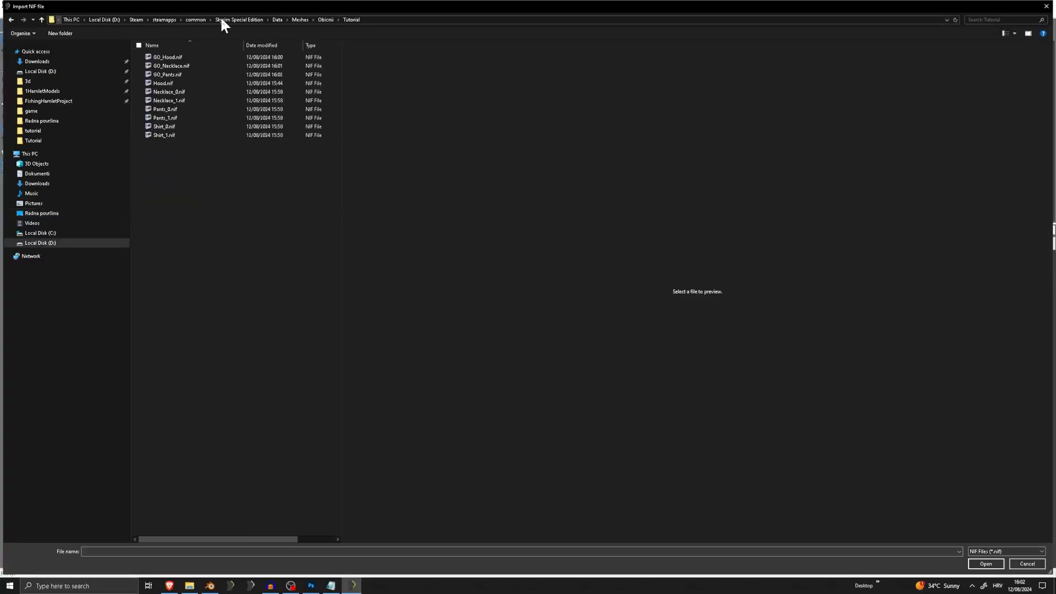
double_click(172, 125)
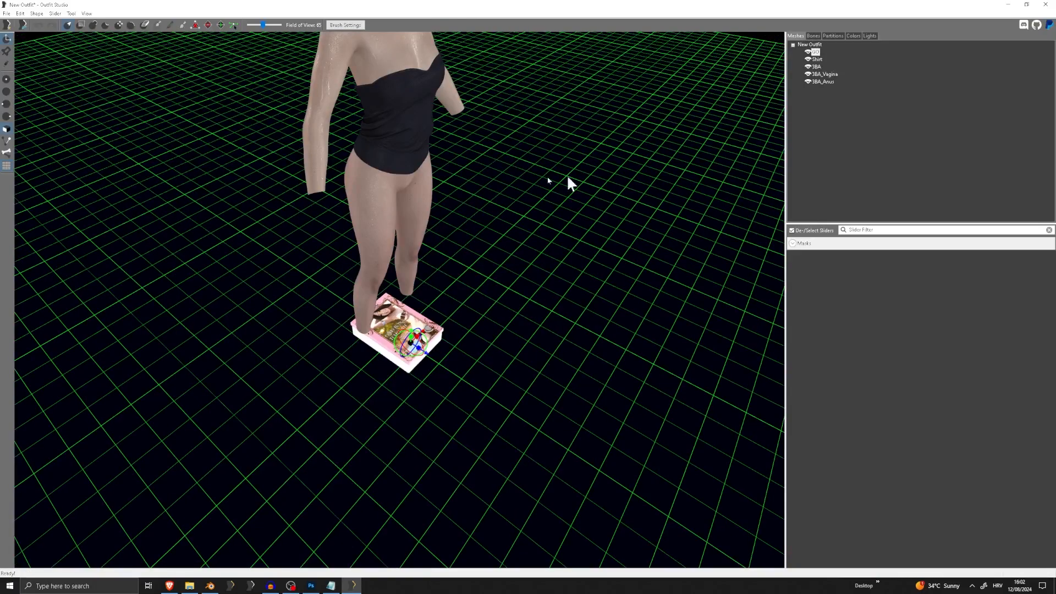
Delete the three 3BA body meshes that came with the shirt
click(817, 66)
shift+click(822, 81)
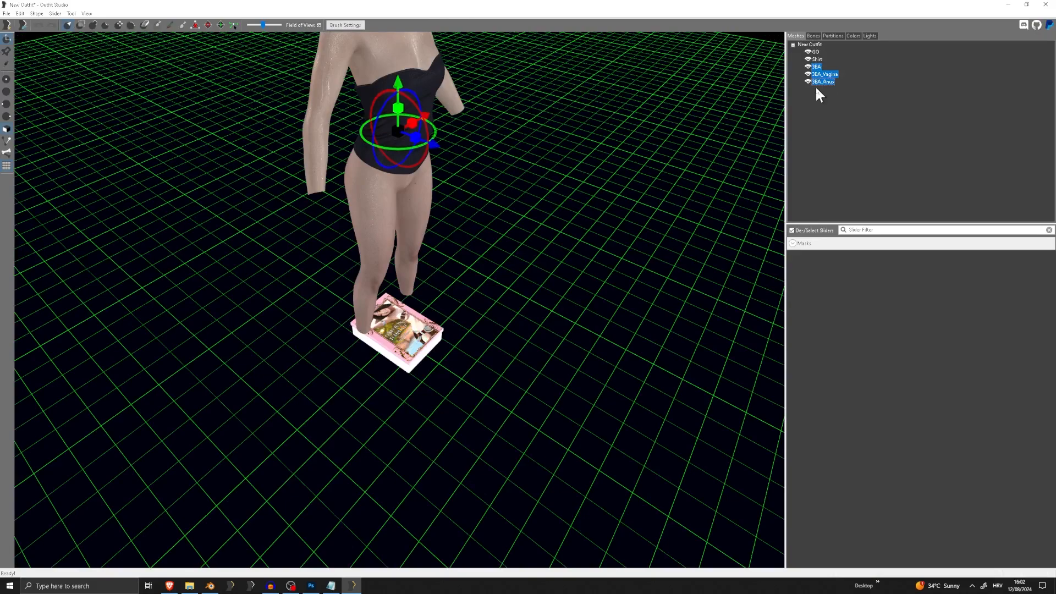
key(Delete)
Remove the skinning from the Shirt mesh and reset its transforms
right_drag(500, 108, 550, 212)
click(20, 14)
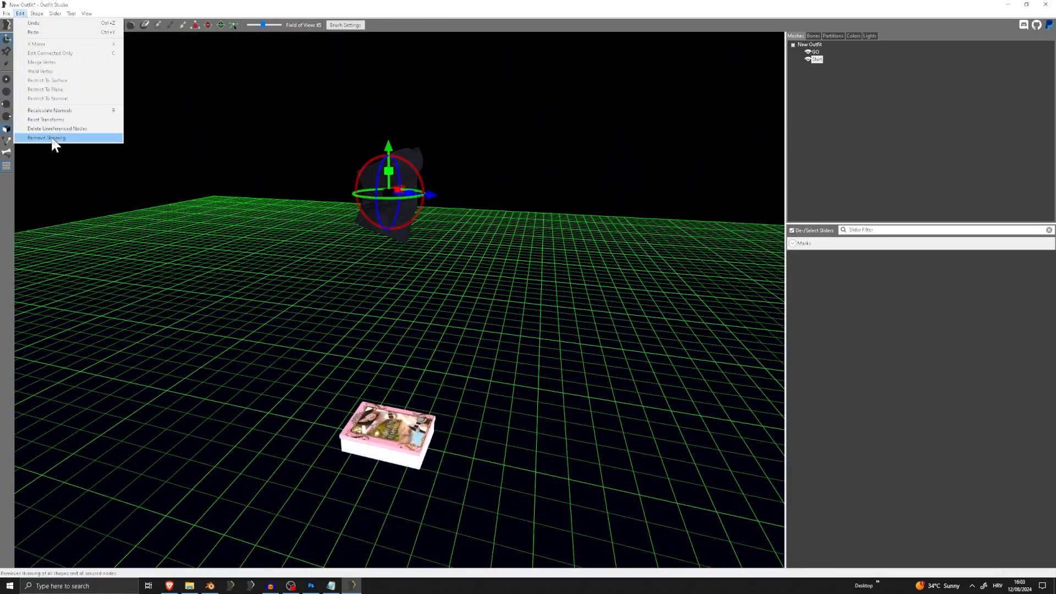
click(55, 138)
click(20, 13)
click(39, 110)
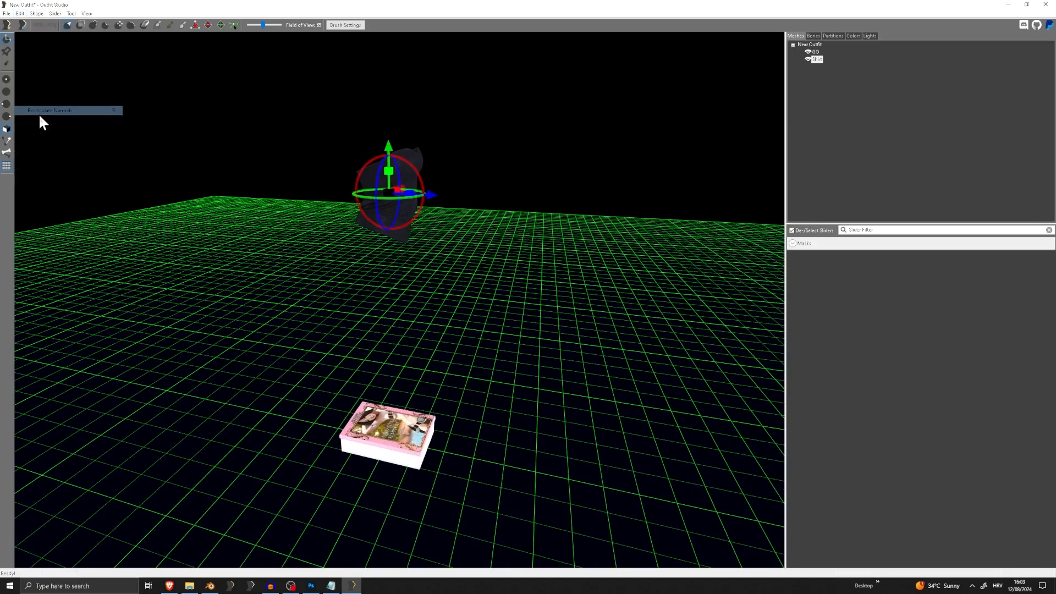
click(20, 13)
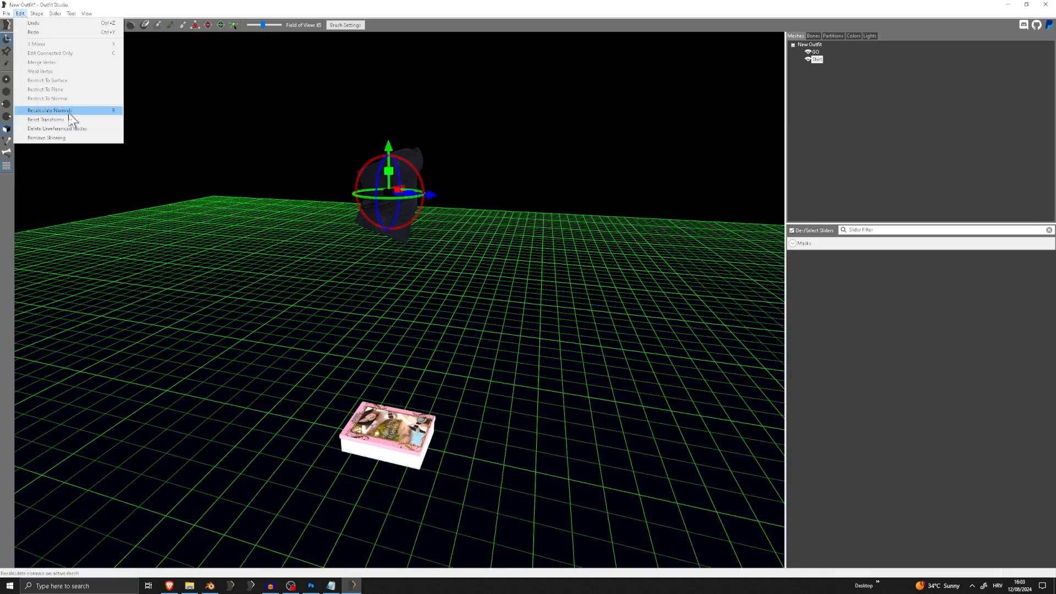
click(73, 119)
scroll(264, 168, up, 2)
right_drag(265, 165, 418, 149)
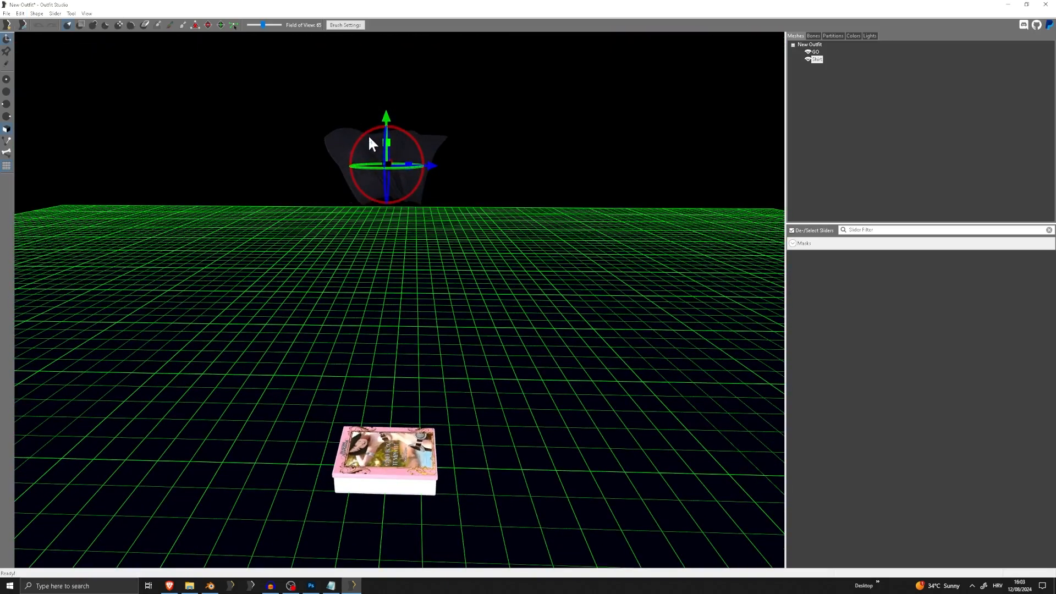
click(20, 13)
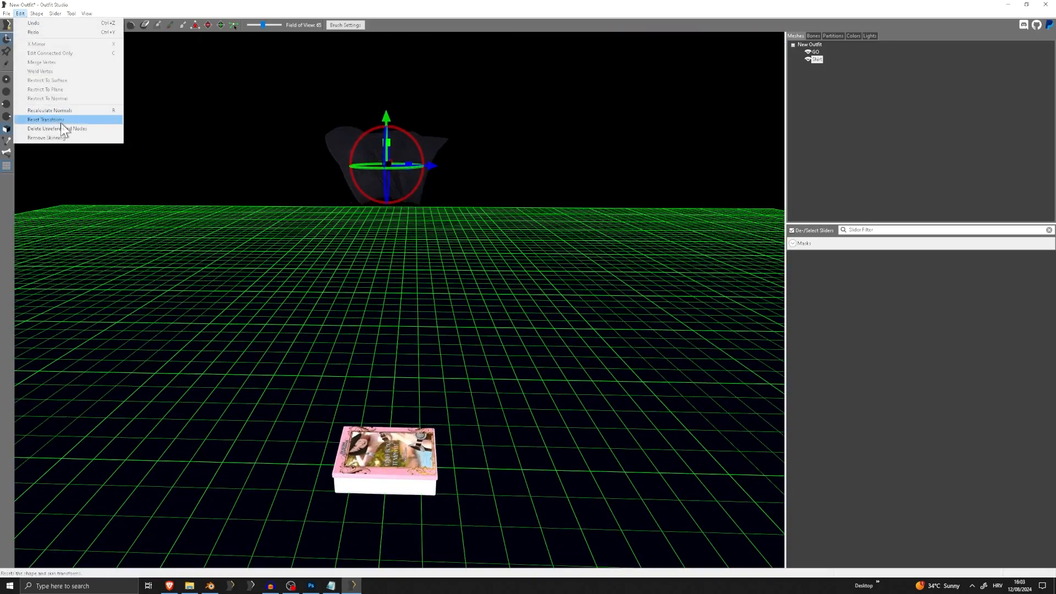
Flatten the Shirt mesh vertically and lower it just beneath the top surface of the GO box
click(391, 145)
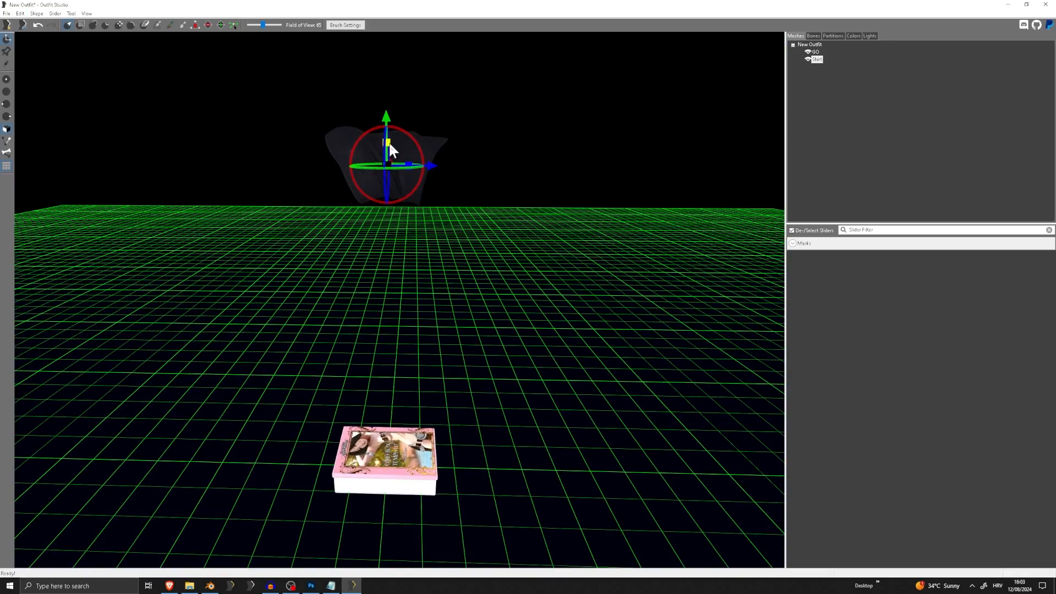
drag(388, 141, 406, 295)
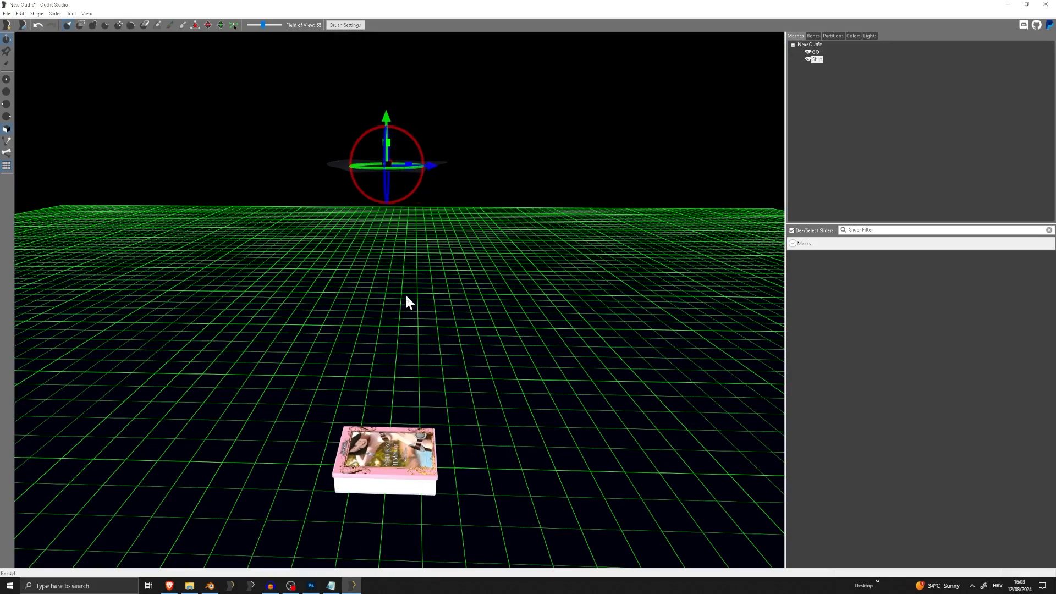
drag(388, 117, 393, 379)
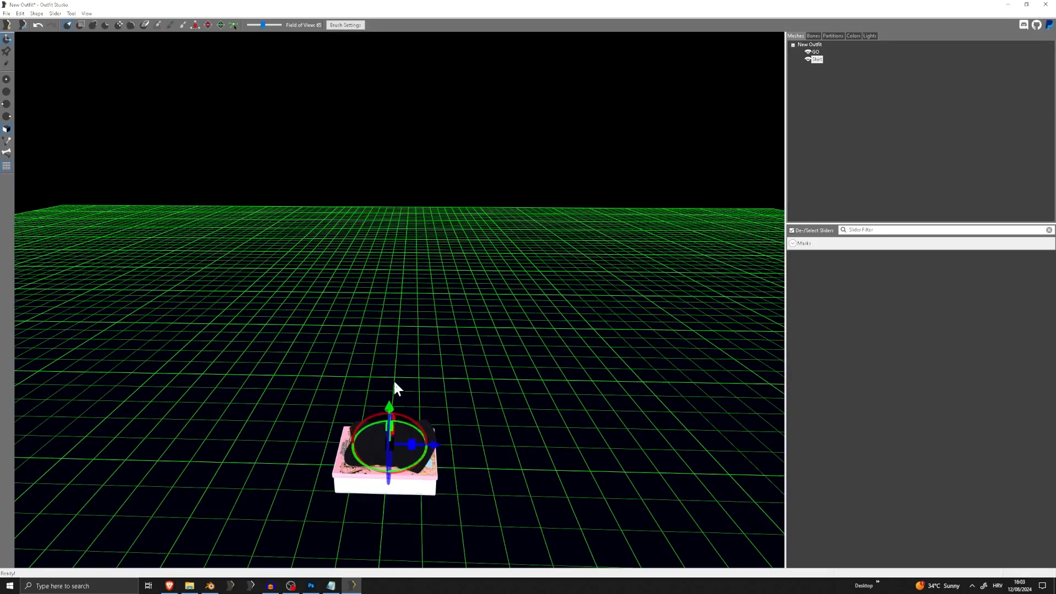
middle_drag(394, 379, 417, 252)
scroll(419, 252, up, 8)
right_drag(422, 239, 449, 204)
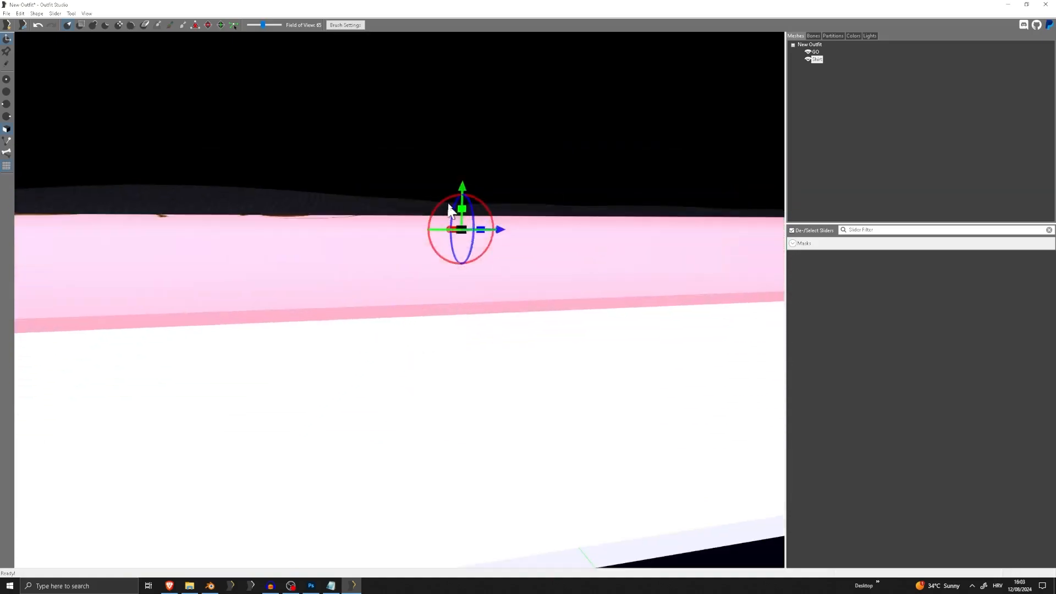
drag(462, 190, 491, 236)
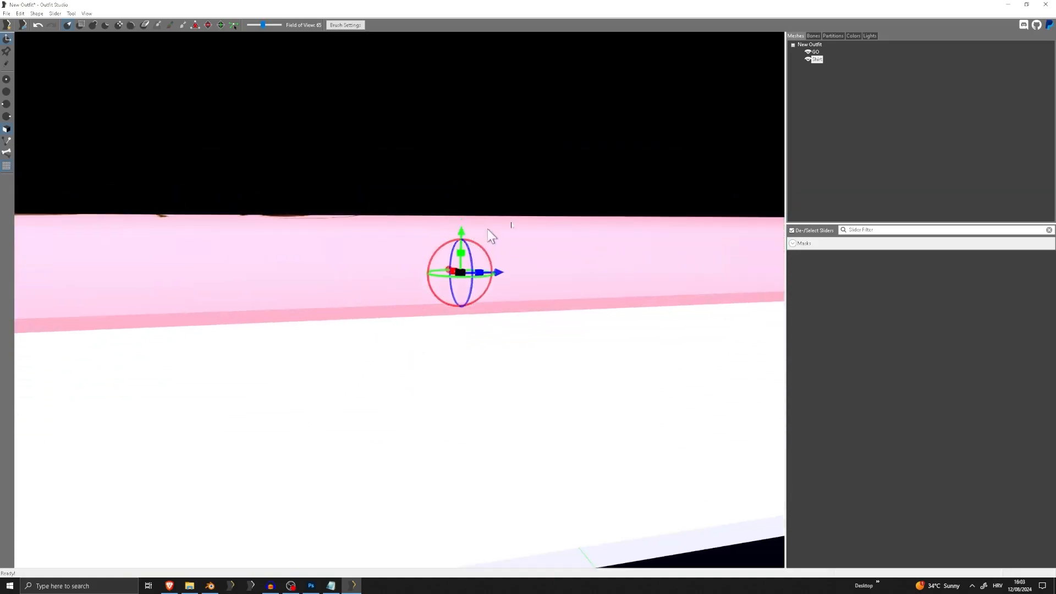
Delete the GO box mesh so that only the Shirt remains
click(816, 50)
key(Delete)
key(Return)
scroll(517, 185, down, 8)
Export the flattened shirt to the Tutorial meshes folder as the NIF file GO_Shirt
right_drag(517, 186, 222, 137)
click(6, 13)
mouse_move(66, 134)
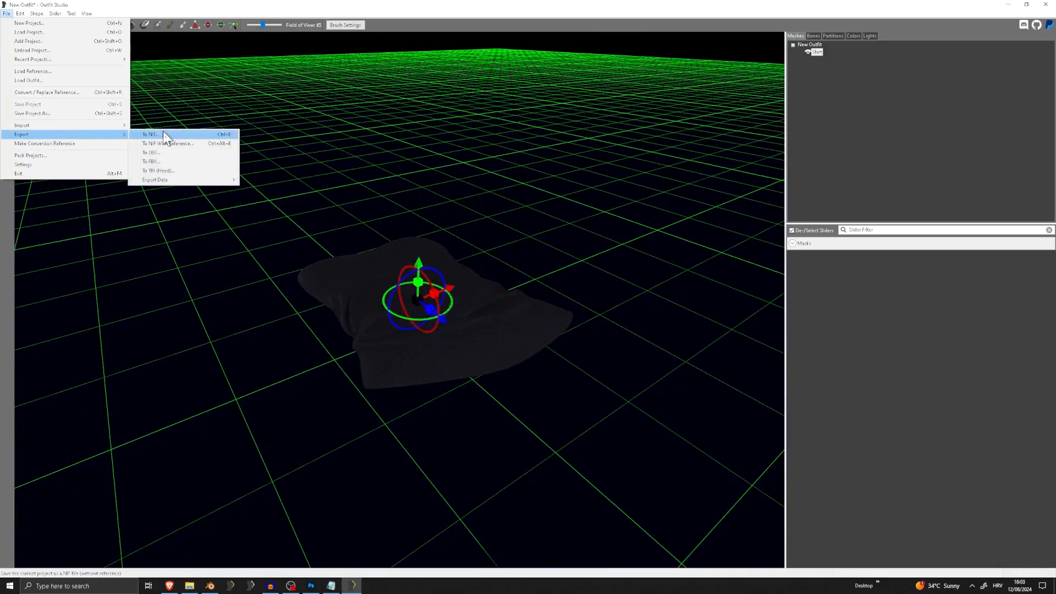
click(163, 134)
text(G)
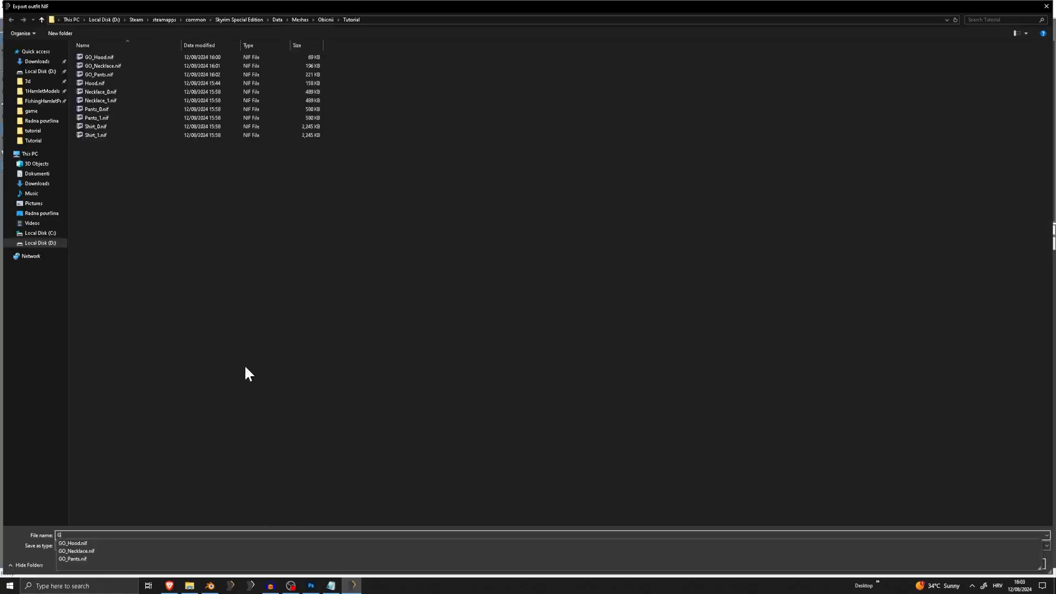
text(O_Shirt)
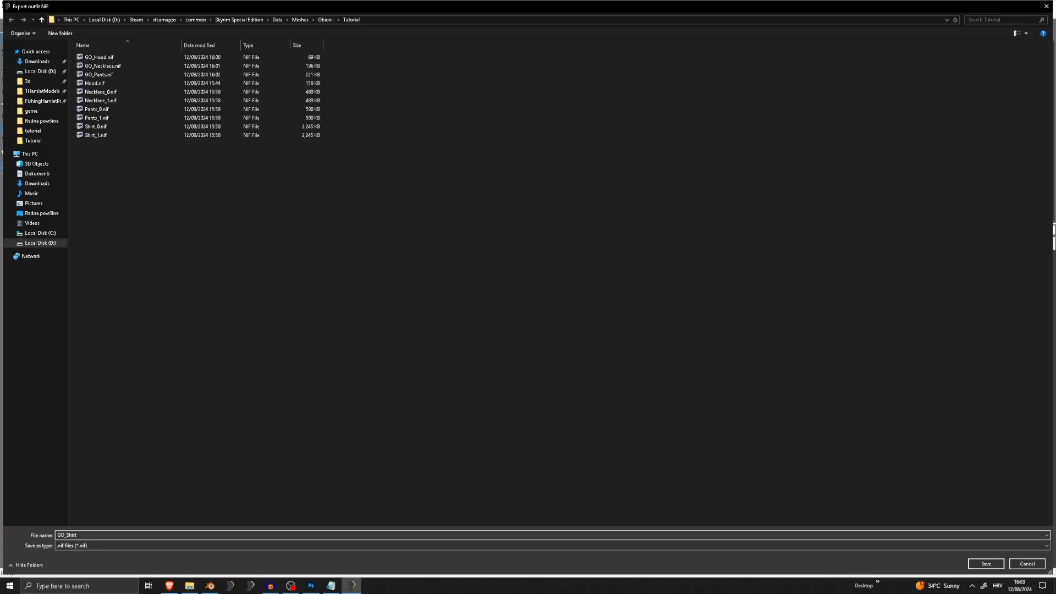
key(Return)
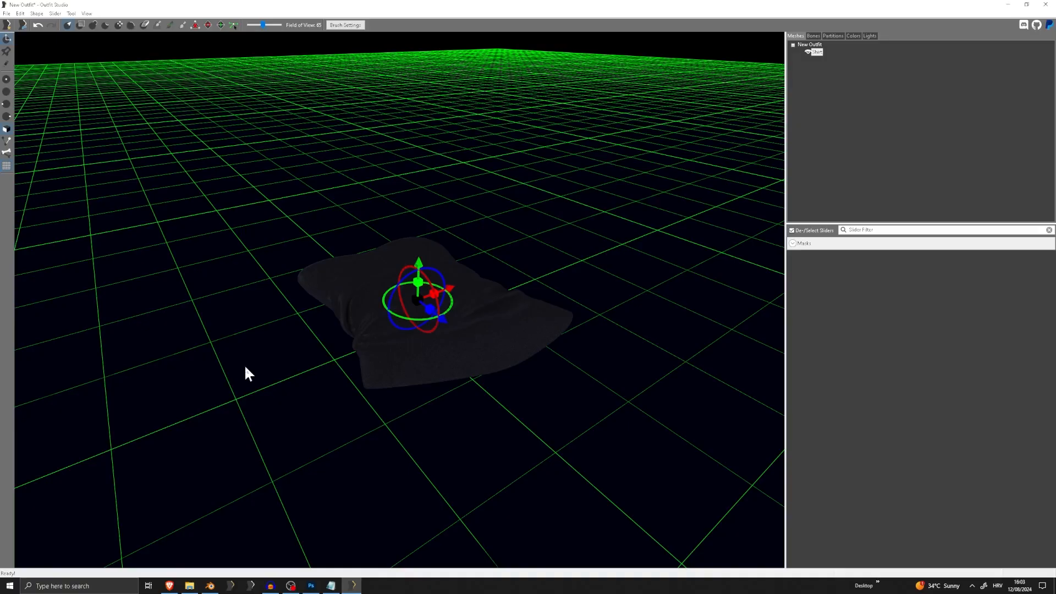
Close Outfit Studio and the Notepad note, discarding their unsaved changes
click(1045, 4)
click(573, 291)
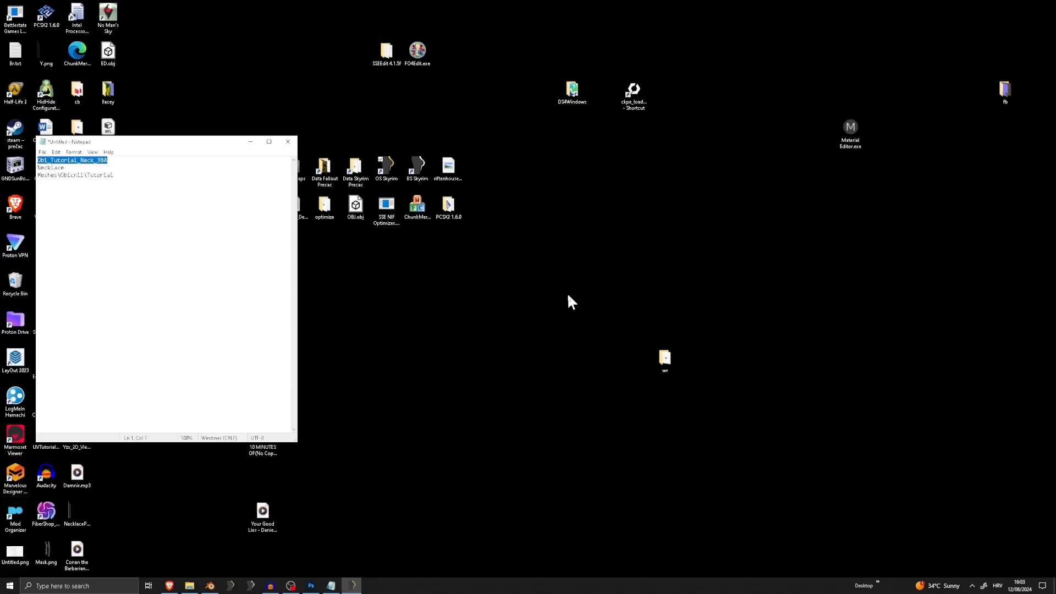
click(288, 142)
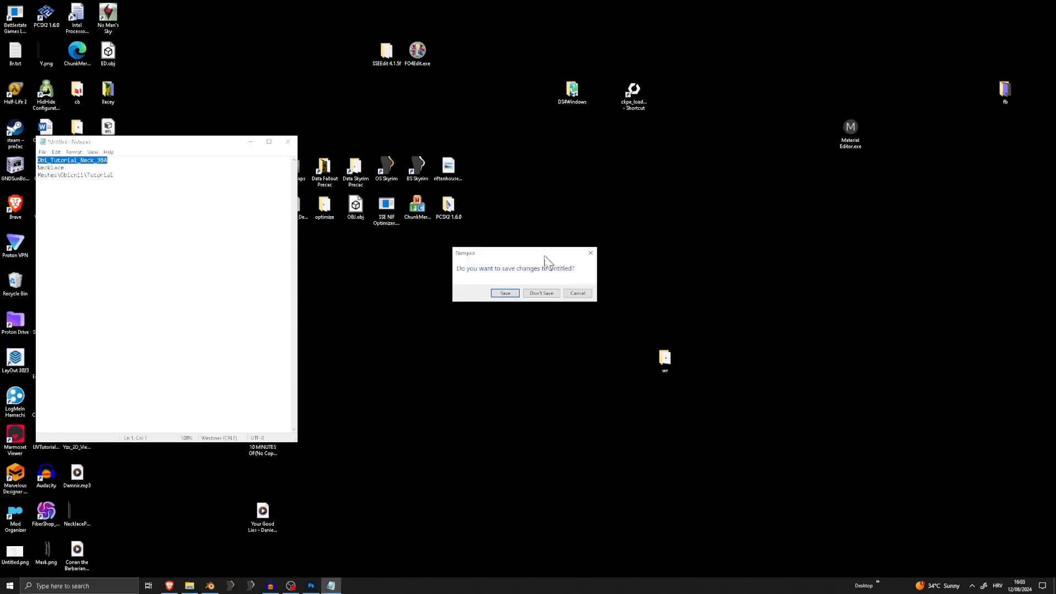
click(542, 296)
Launch the Creation Kit through the ckpe_loader shortcut and load the Skyrim.esm master file
click(632, 92)
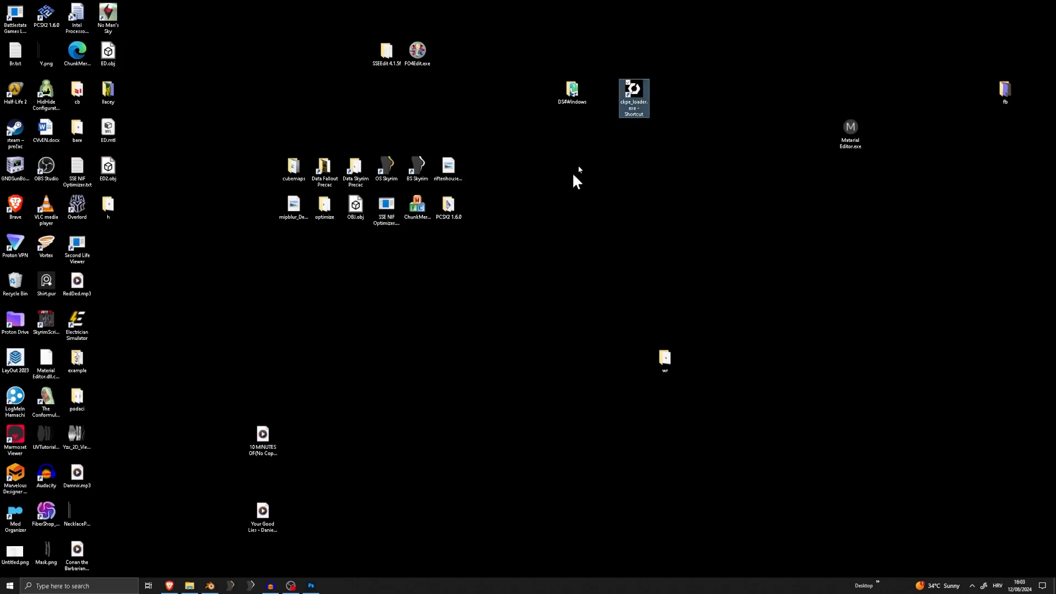
click(542, 220)
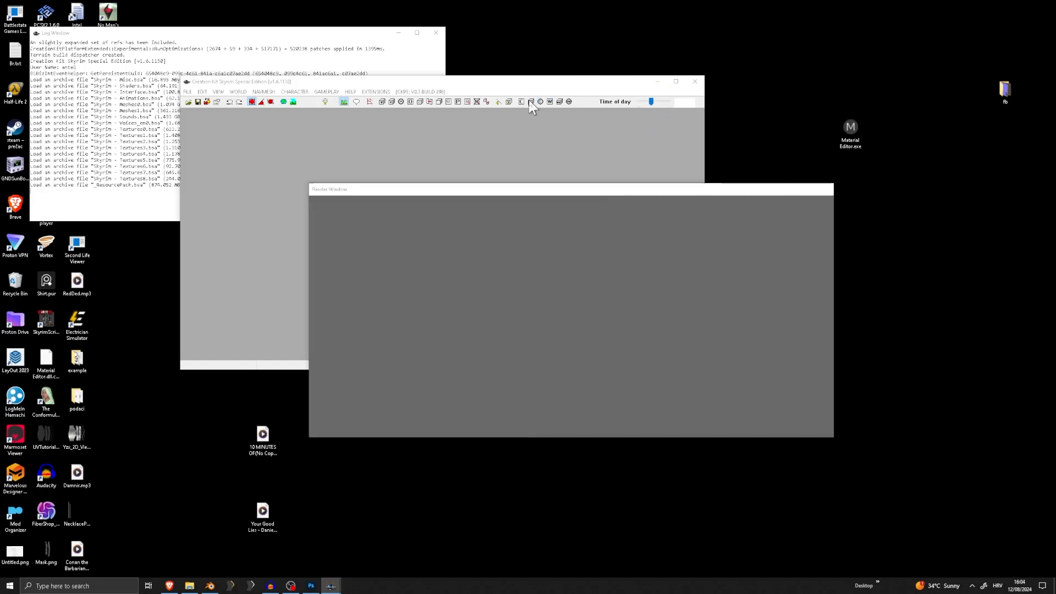
click(188, 102)
click(380, 197)
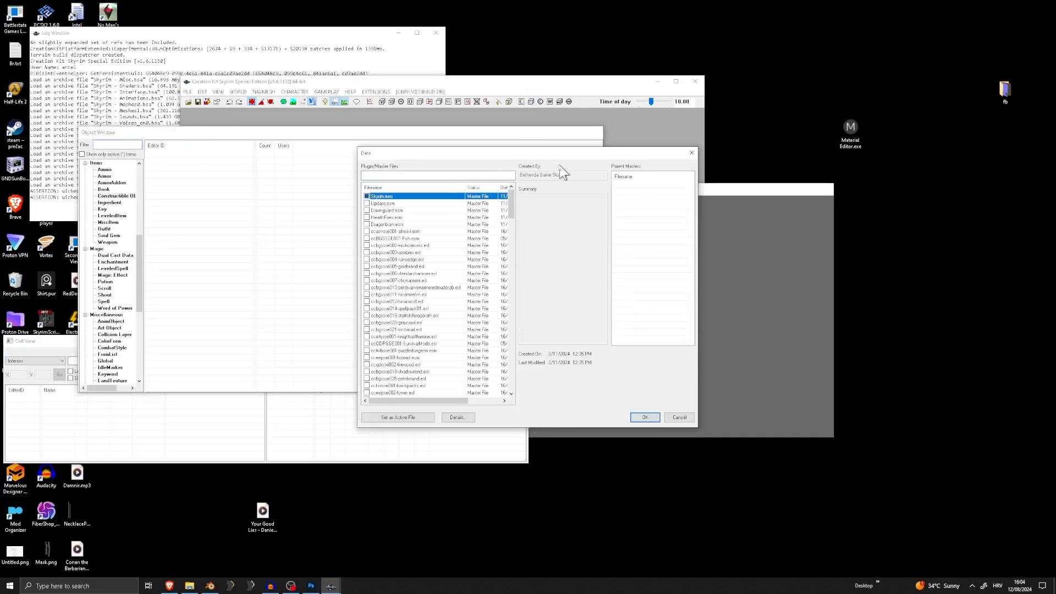
click(691, 153)
click(187, 102)
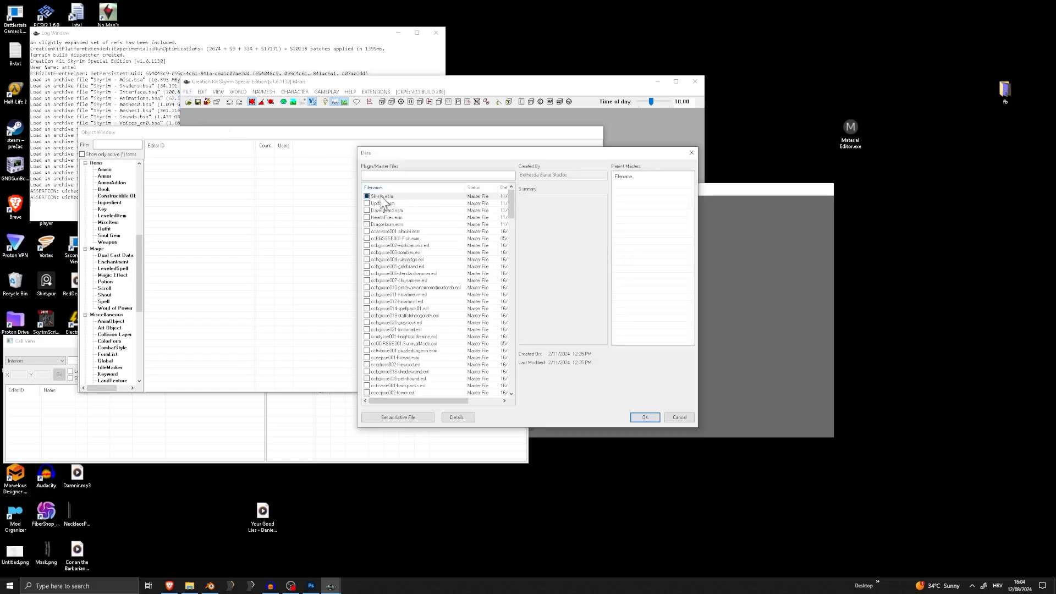
click(634, 421)
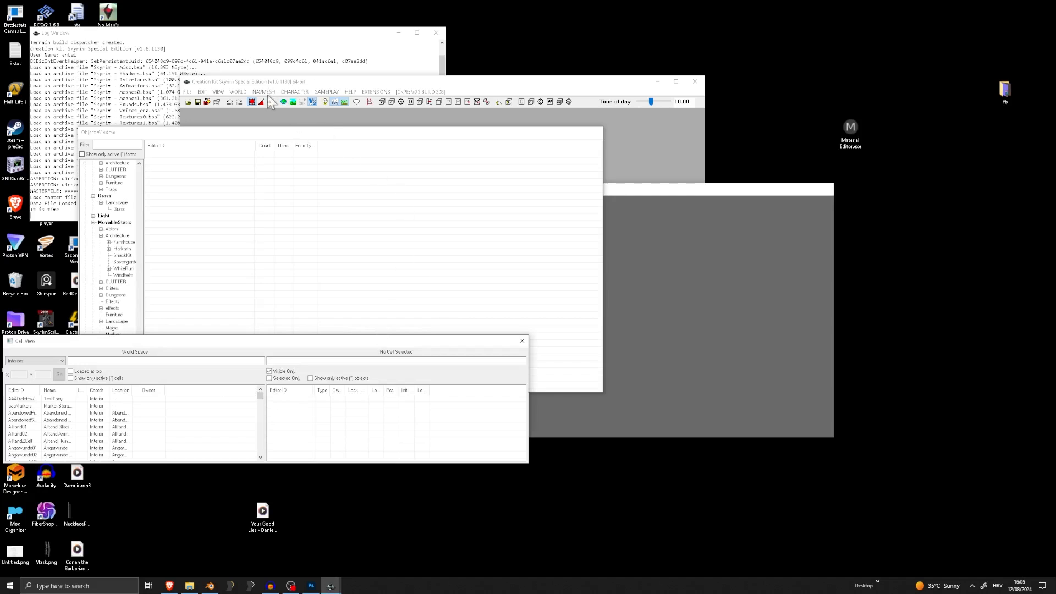
List the ArmorAddon records of the Items category in the Object Window
scroll(110, 205, up, 11)
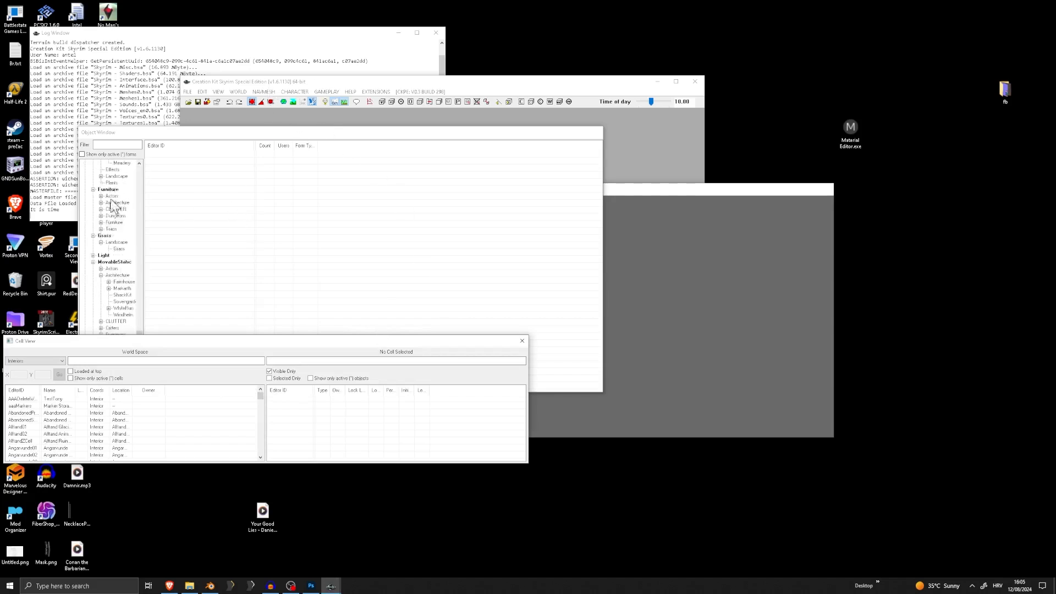
click(145, 306)
drag(141, 304, 136, 167)
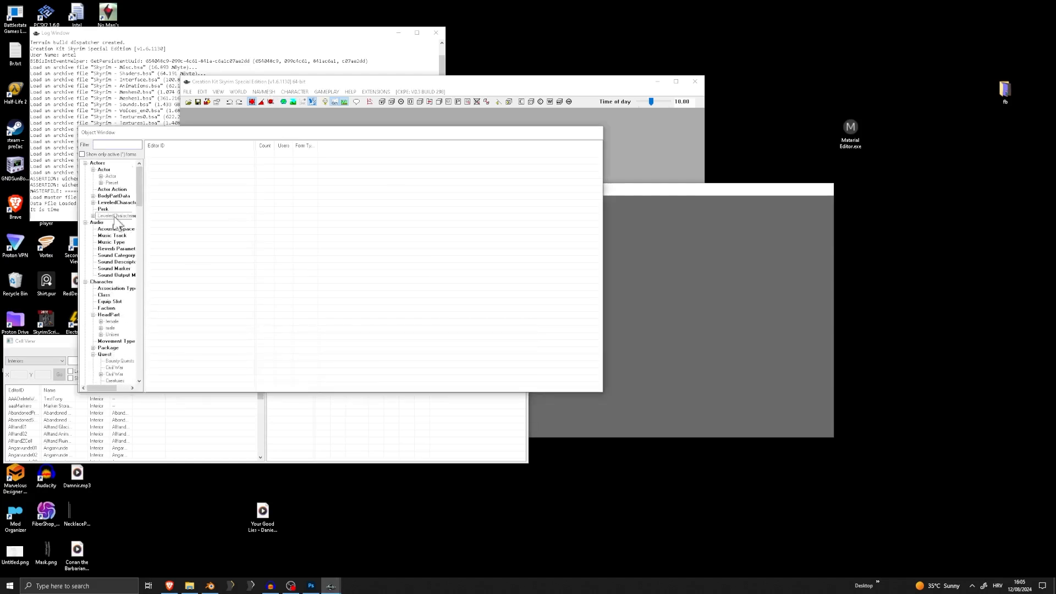
scroll(116, 310, down, 3)
scroll(119, 312, down, 8)
scroll(107, 304, up, 11)
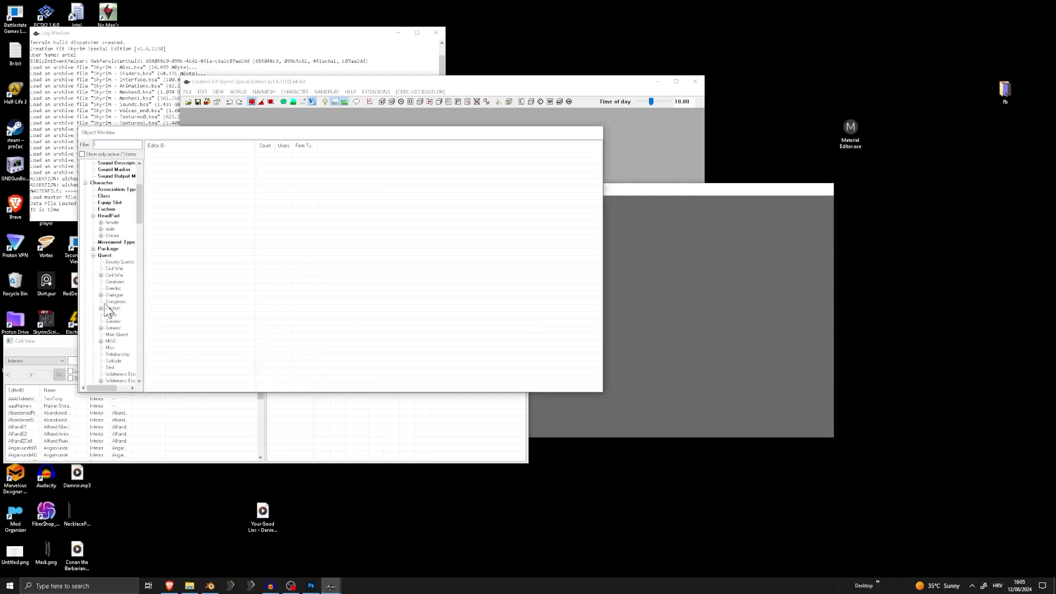
scroll(113, 281, down, 13)
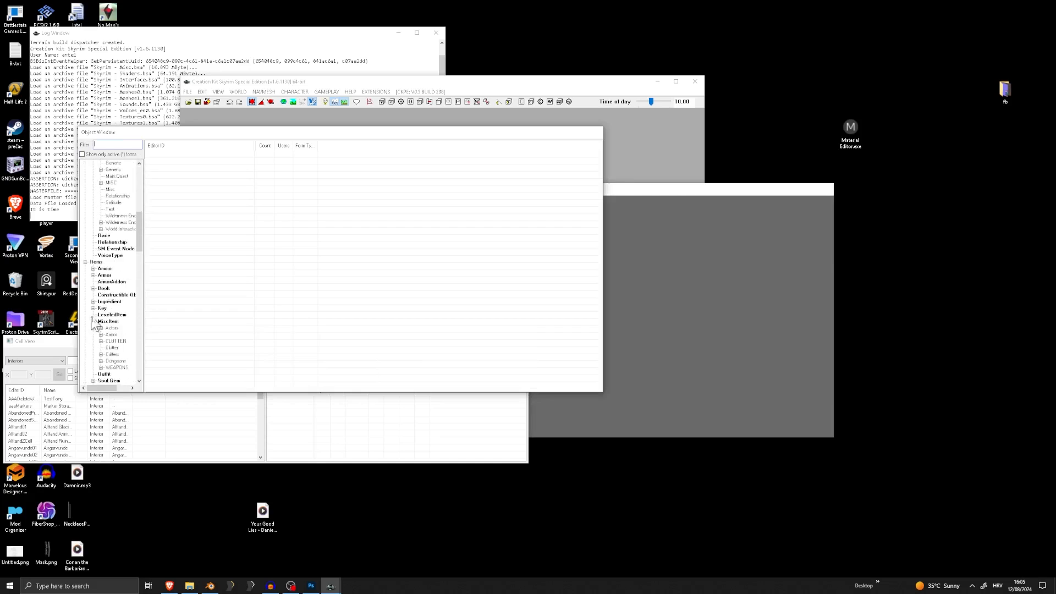
click(112, 282)
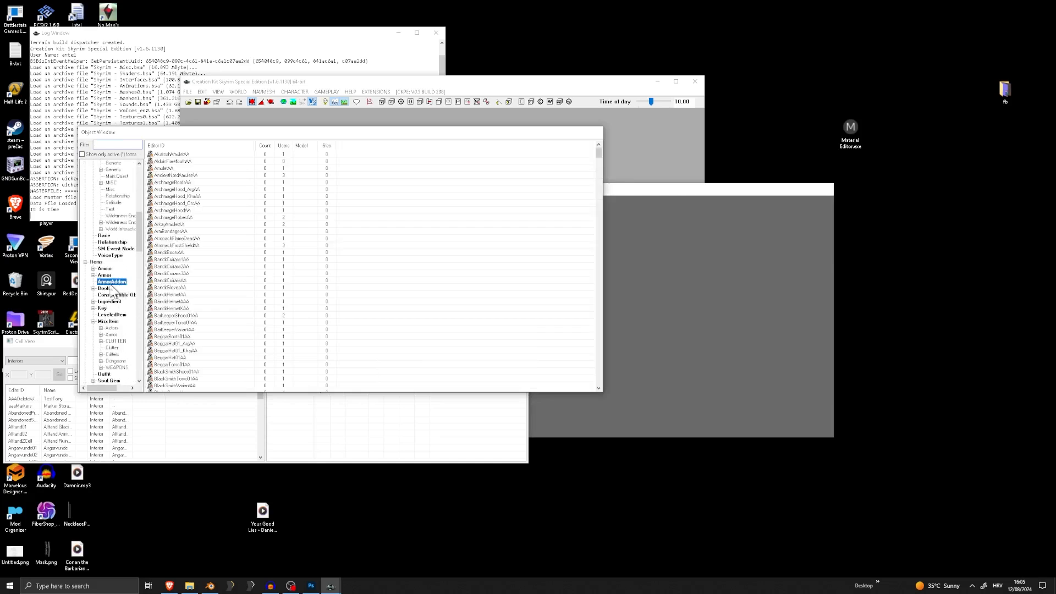
Filter the ArmorAddon records by "leather" and duplicate FullLeatherCuirassAA
click(114, 146)
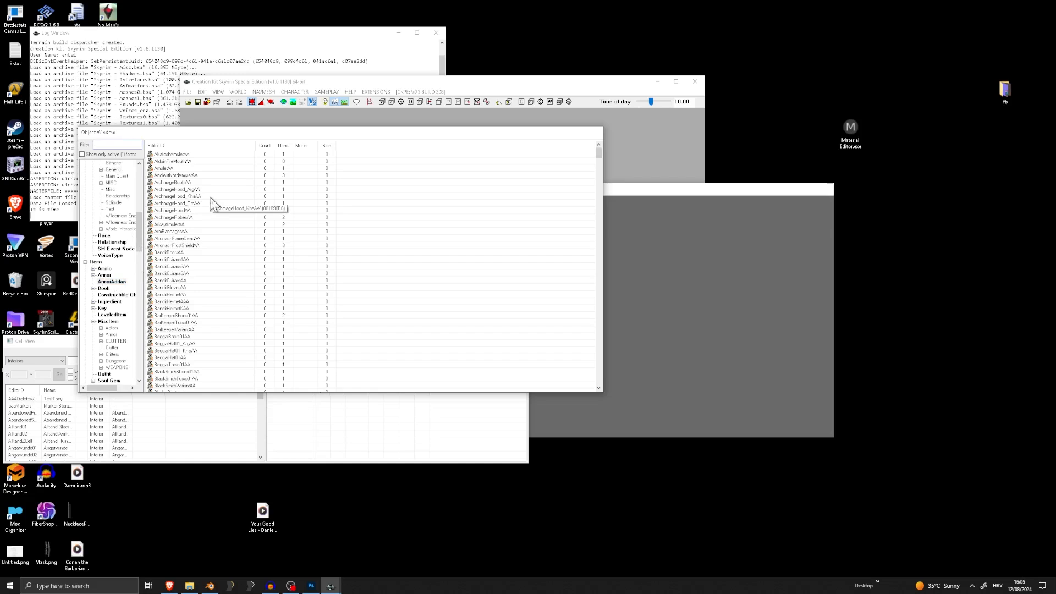
text(ather)
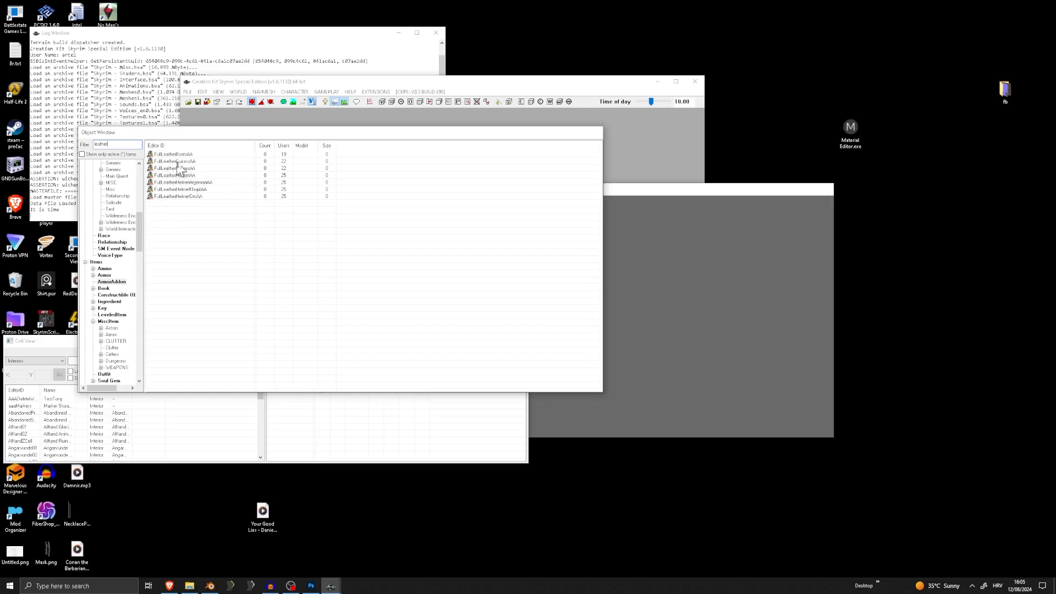
right_click(185, 161)
click(207, 182)
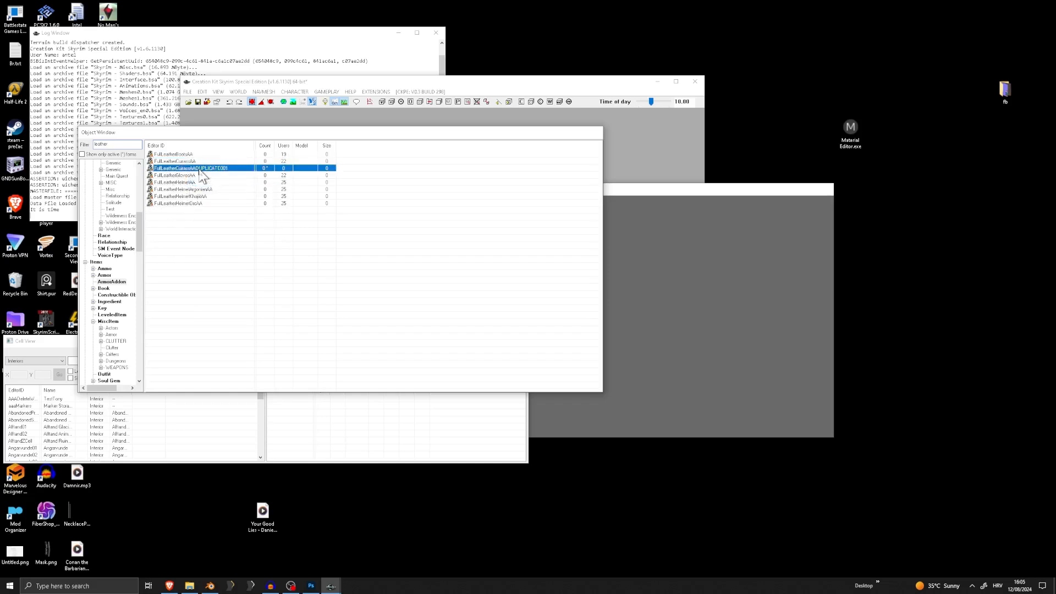
Open the duplicated leather cuirass ArmorAddon and replace its ID with the prefix "0_"
double_click(190, 168)
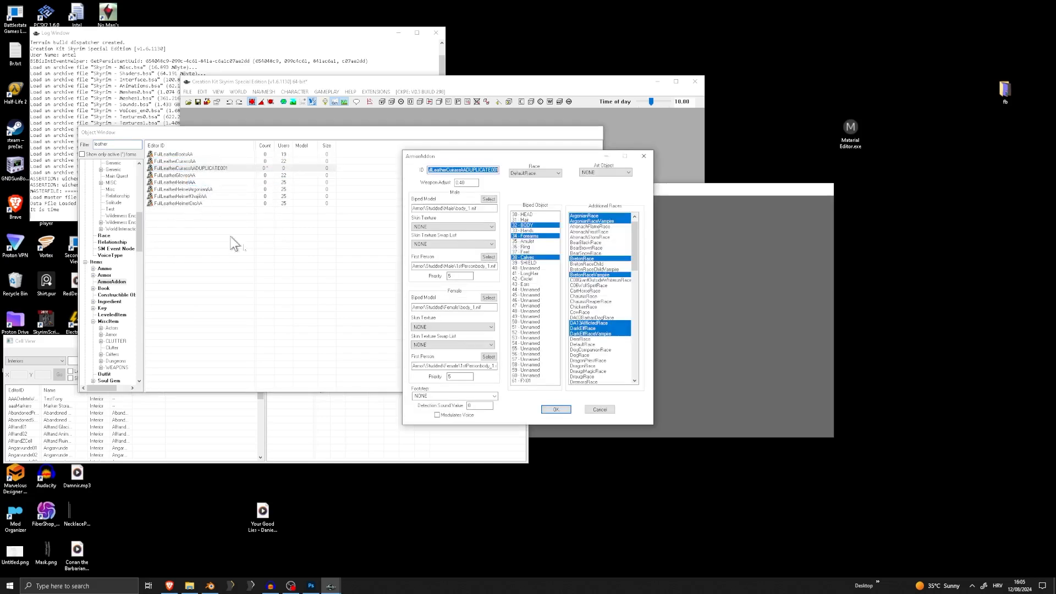
click(463, 170)
drag(446, 170, 544, 183)
key(BackSpace)
Look at the contents of the SSEEdit 4.1.5f folder on the desktop, close it and return to the Creation Kit
key(super+d)
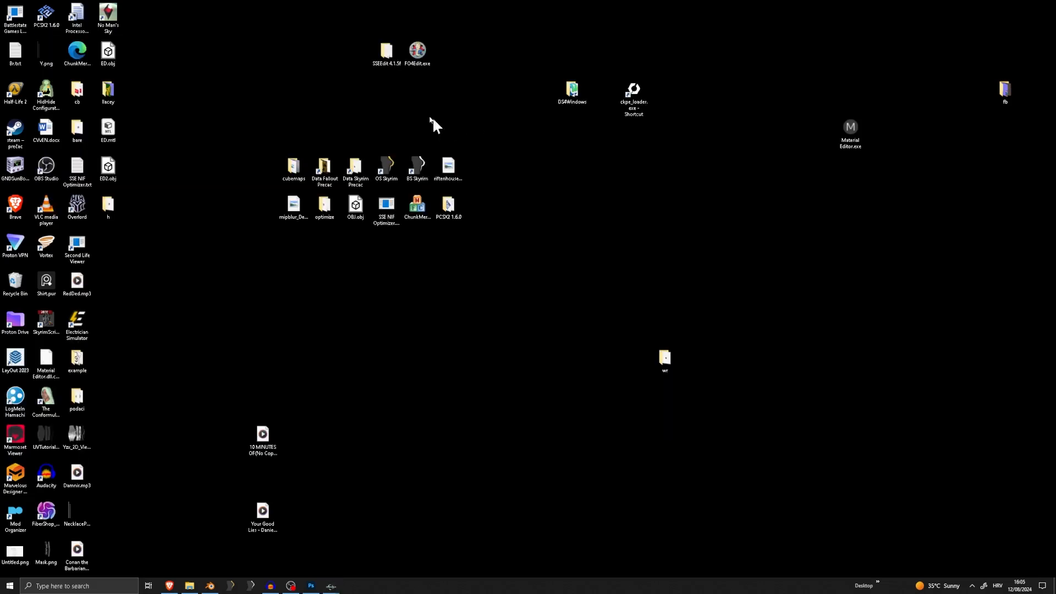
double_click(386, 50)
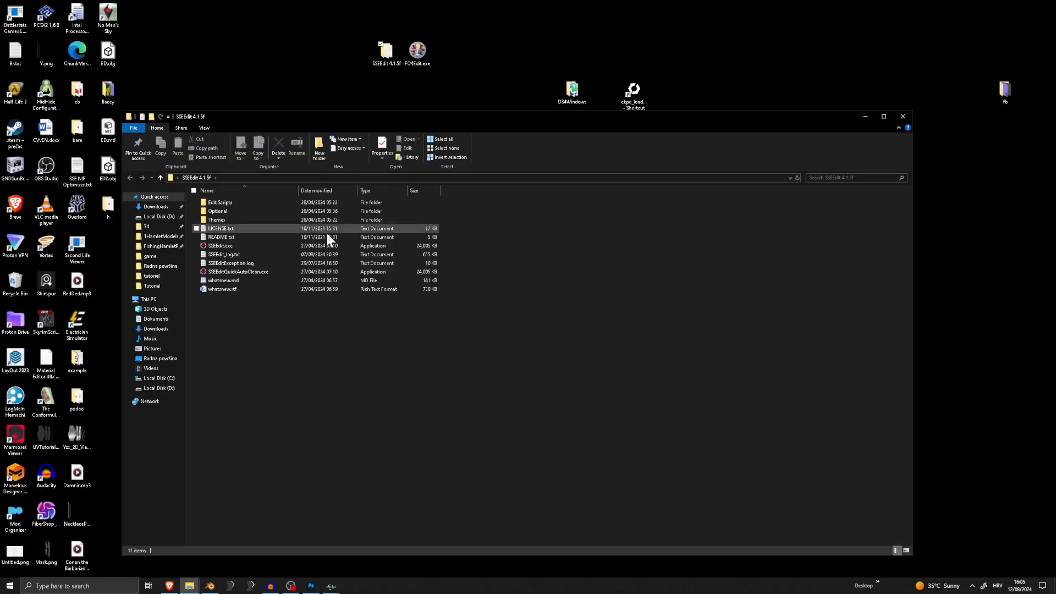
click(230, 254)
click(909, 117)
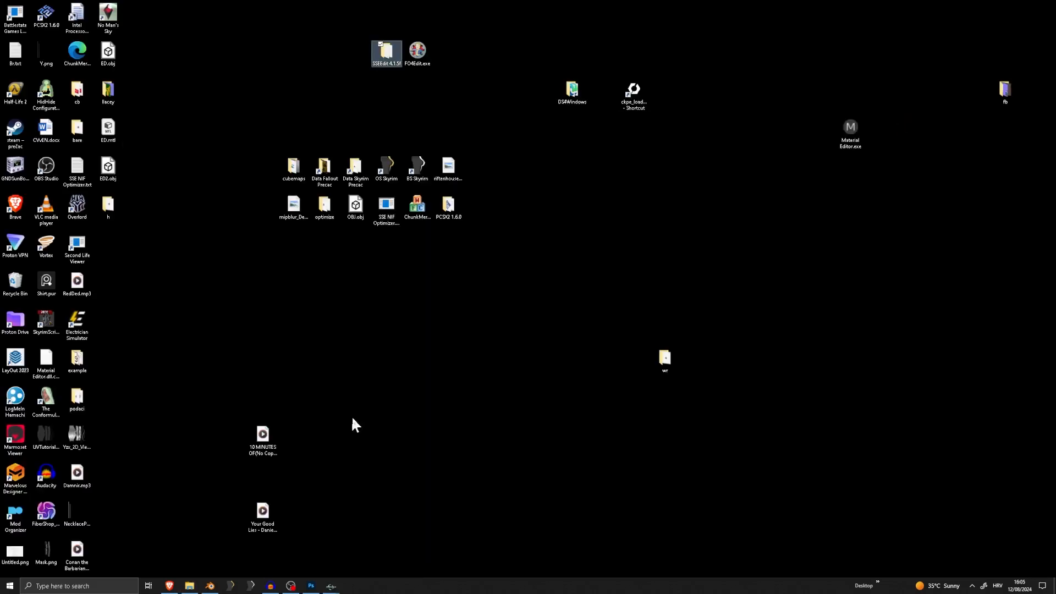
mouse_move(331, 585)
click(375, 552)
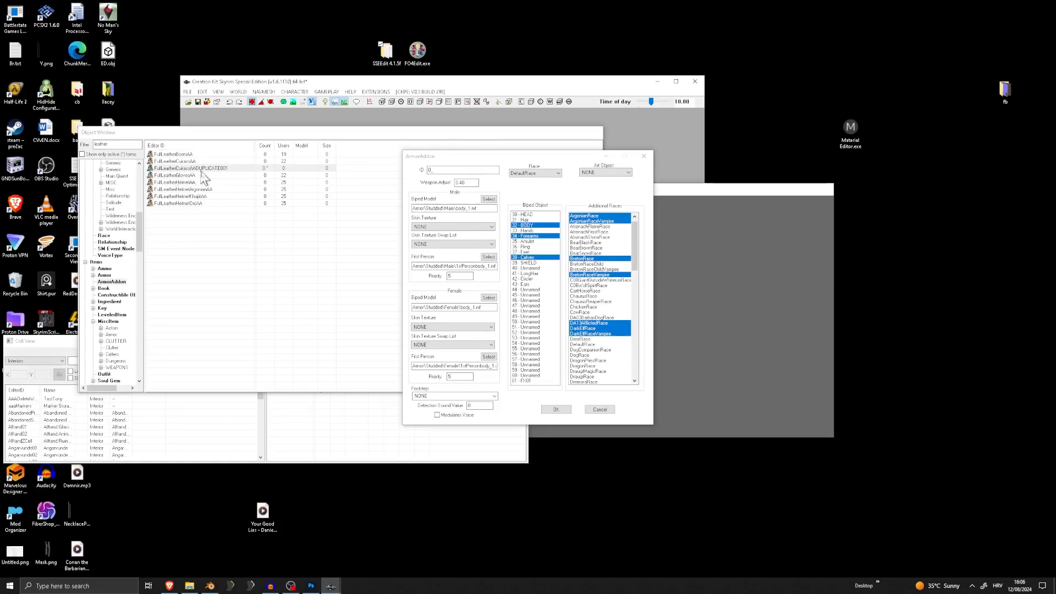
Place the Tutorial meshes folder beside the ArmorAddon dialog for reference and complete the record's ID as 0_Hood
click(463, 170)
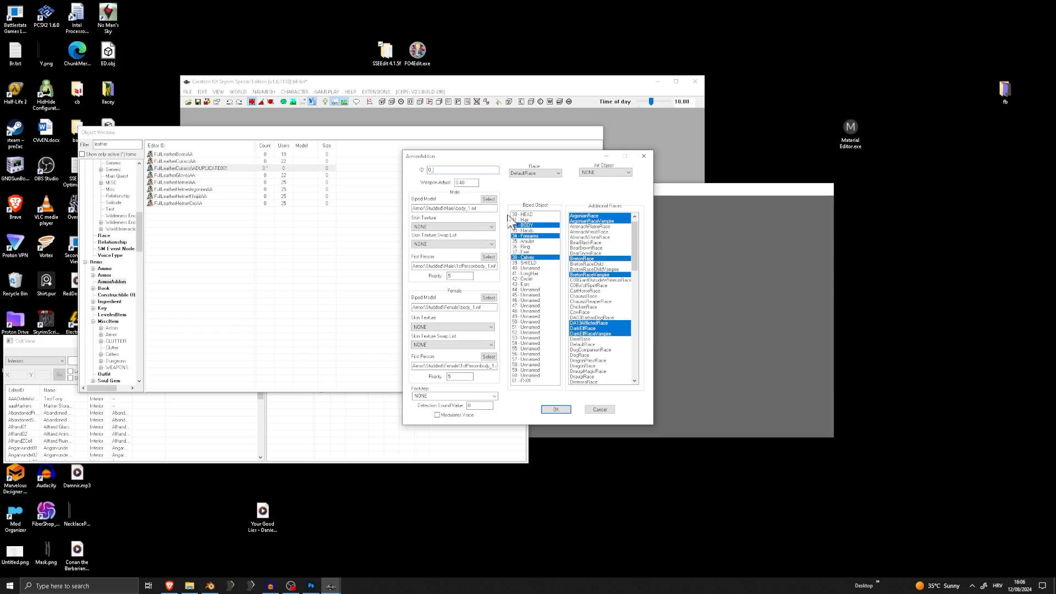
click(189, 585)
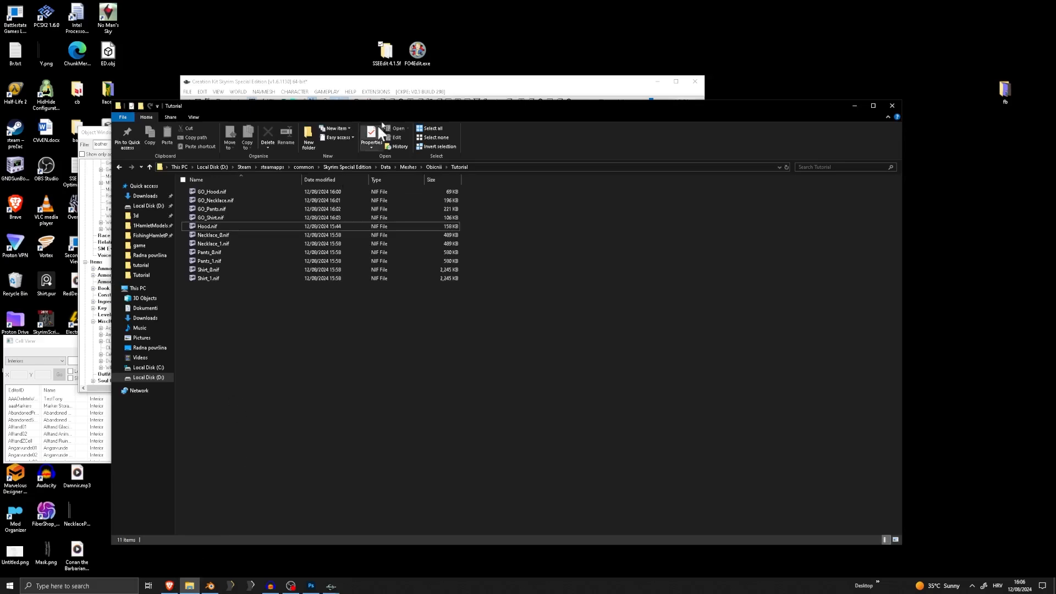
drag(430, 109, 672, 120)
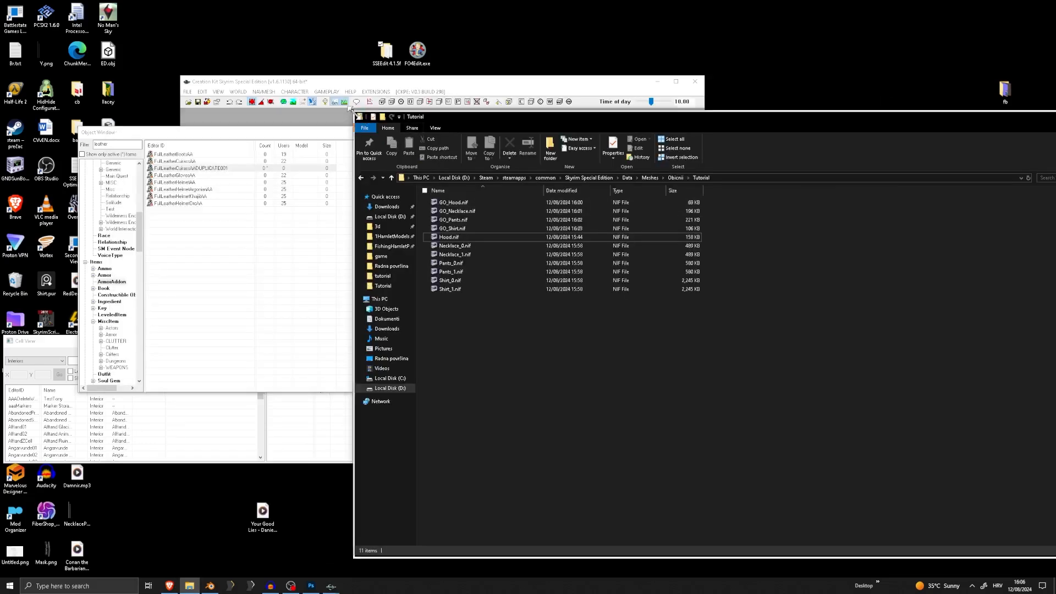
drag(352, 111, 532, 188)
drag(718, 198, 665, 147)
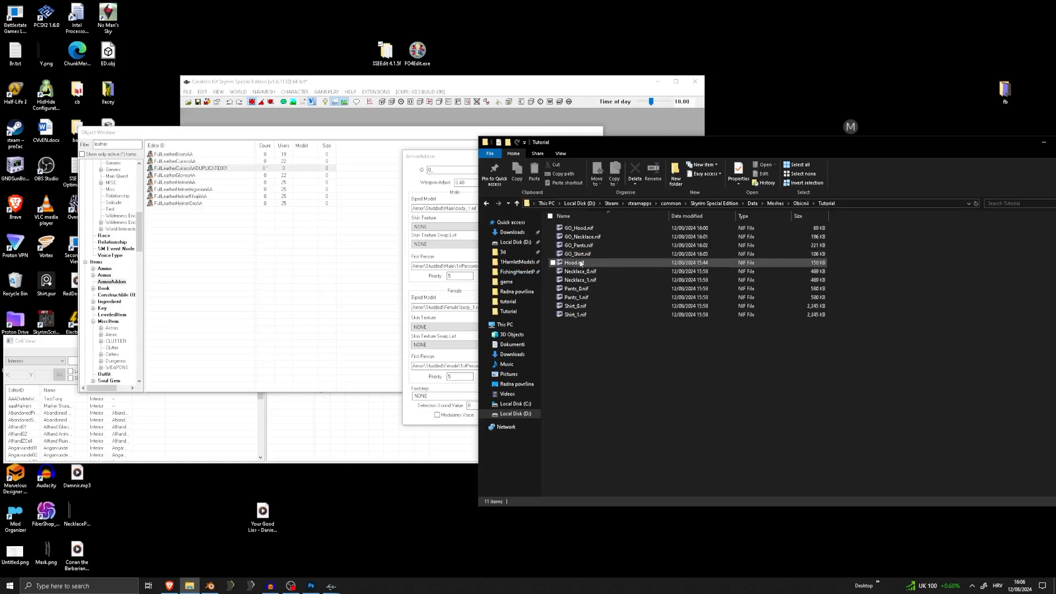
click(430, 170)
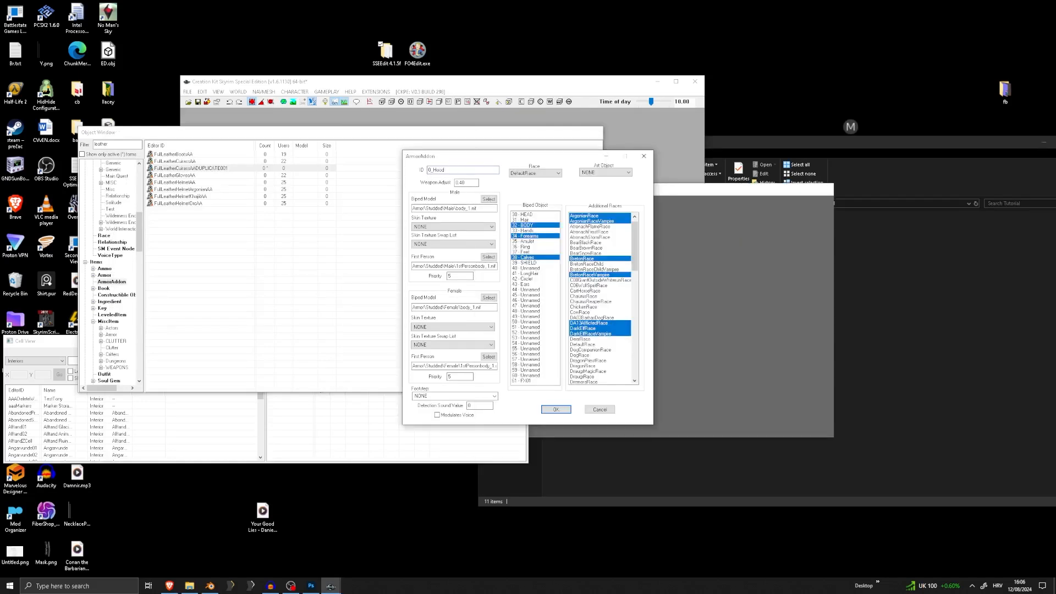
Arrange the Object Window and the ArmorAddon dialog side by side so they do not overlap
click(206, 190)
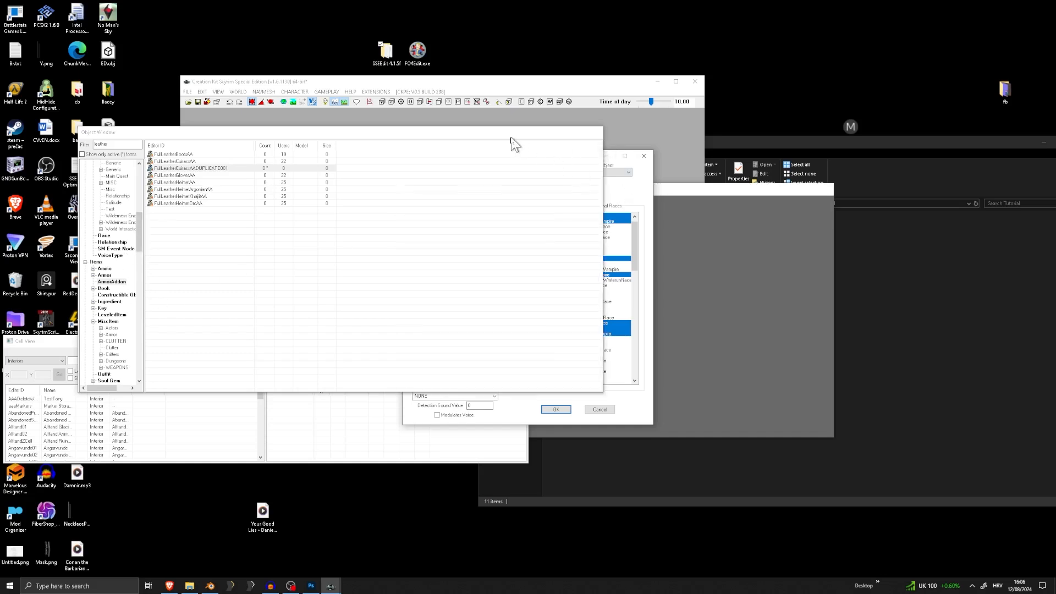
drag(512, 137, 435, 147)
drag(559, 158, 645, 144)
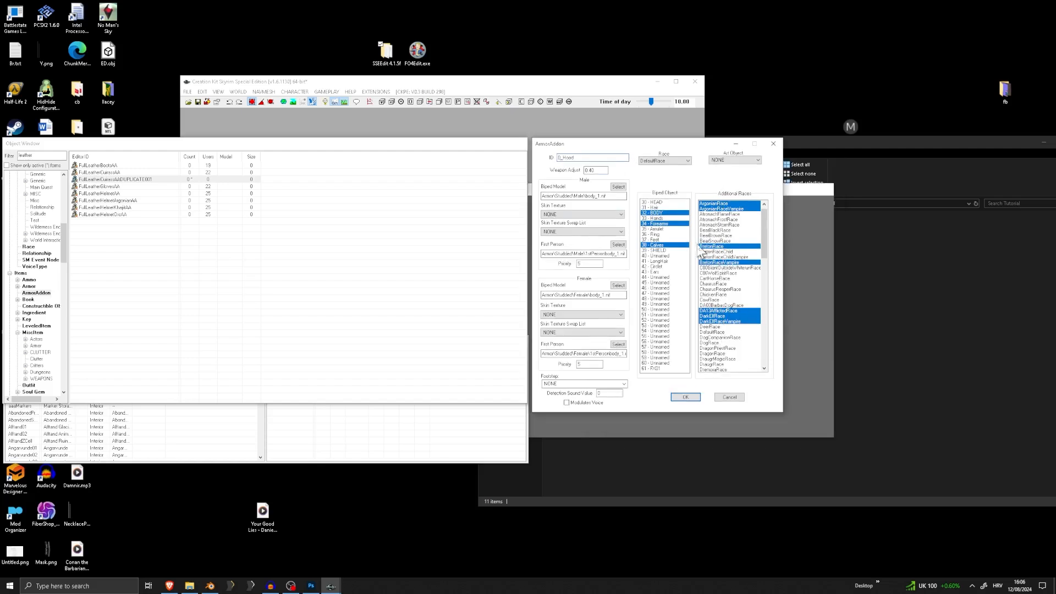
Clear the inherited body slots of the 0_Hood ArmorAddon and assign only the 42 - Circlet biped slot
click(659, 224)
click(660, 212)
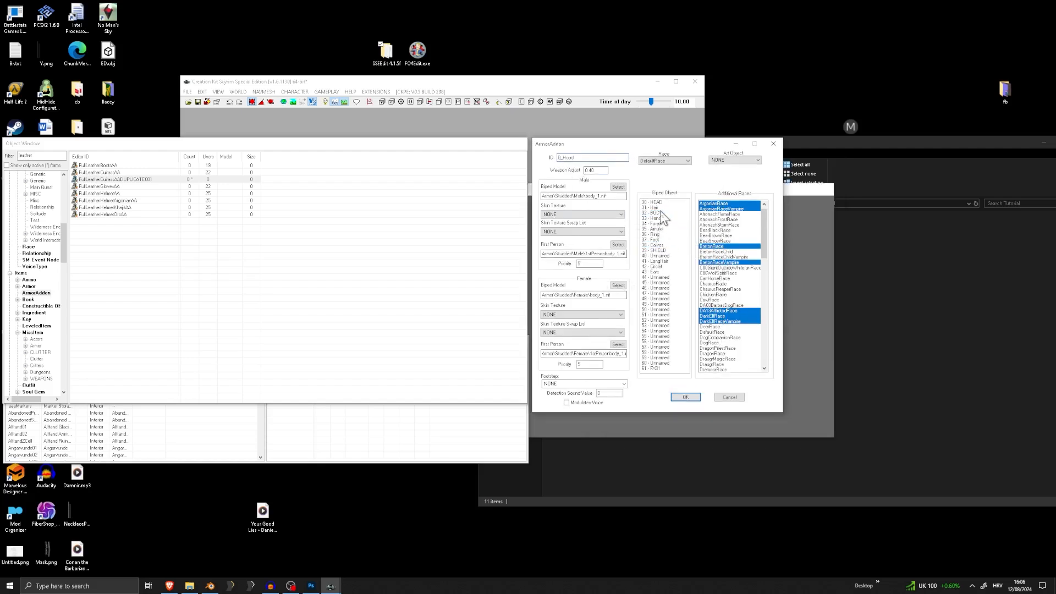
click(658, 266)
Assign Hood.nif from the Tutorial meshes folder as the female biped model of the 0_Hood ArmorAddon
click(617, 287)
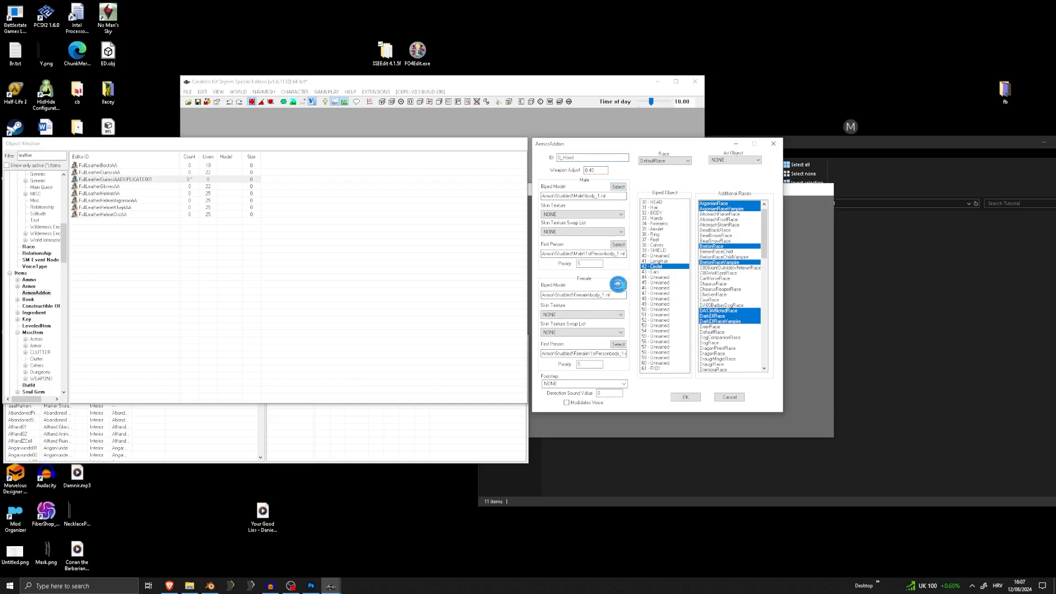
click(502, 230)
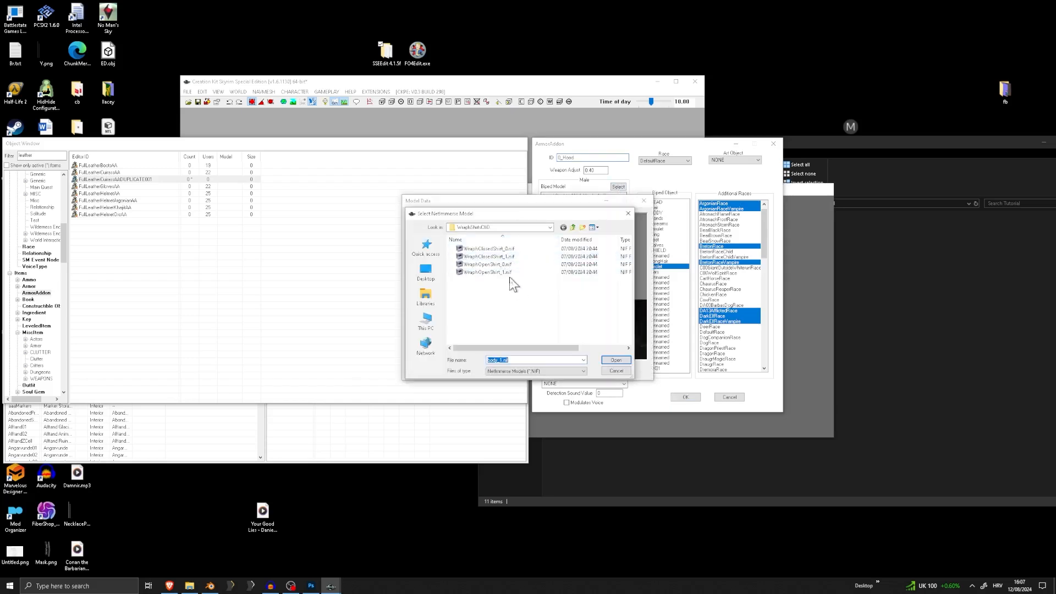
click(512, 228)
click(499, 327)
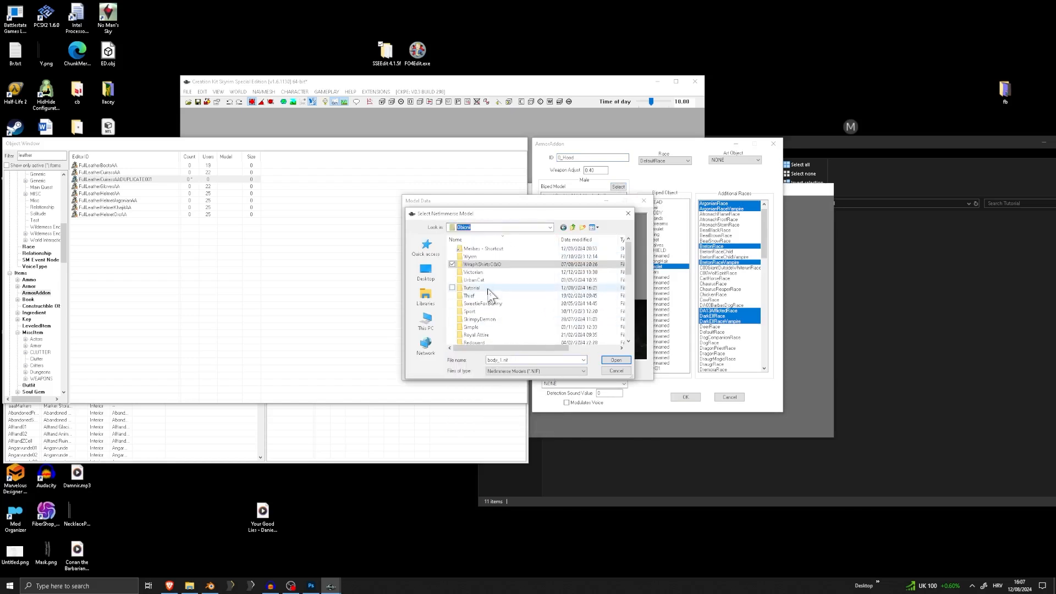
scroll(491, 290, down, 2)
scroll(490, 280, up, 1)
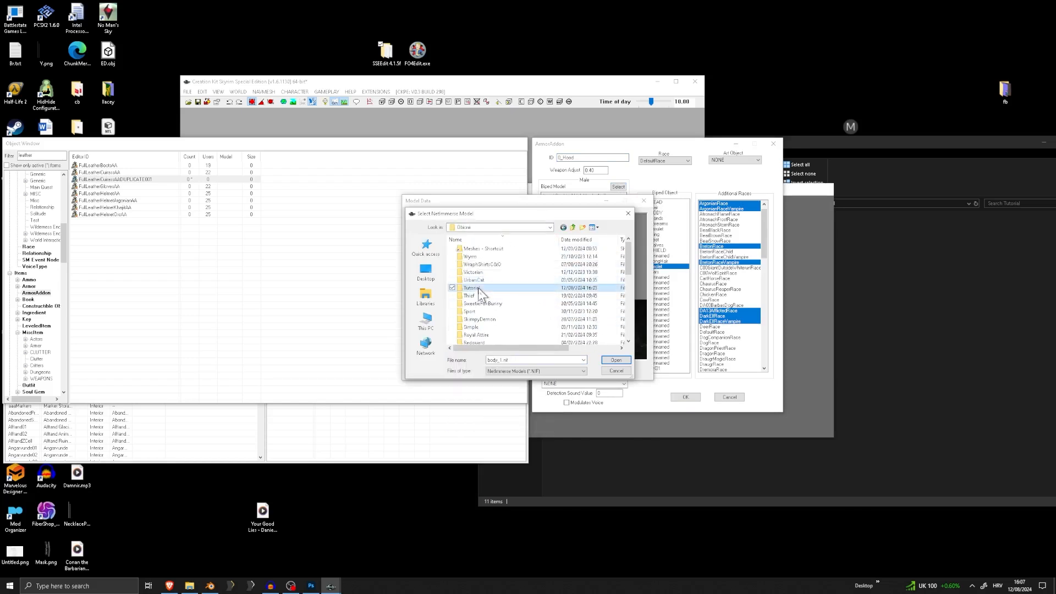
double_click(487, 269)
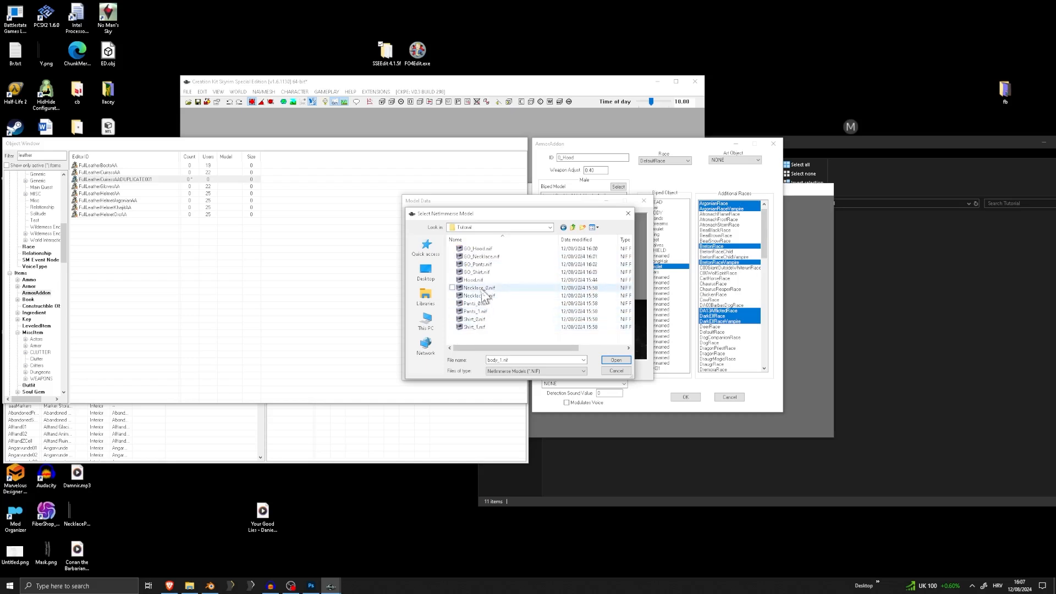
double_click(472, 280)
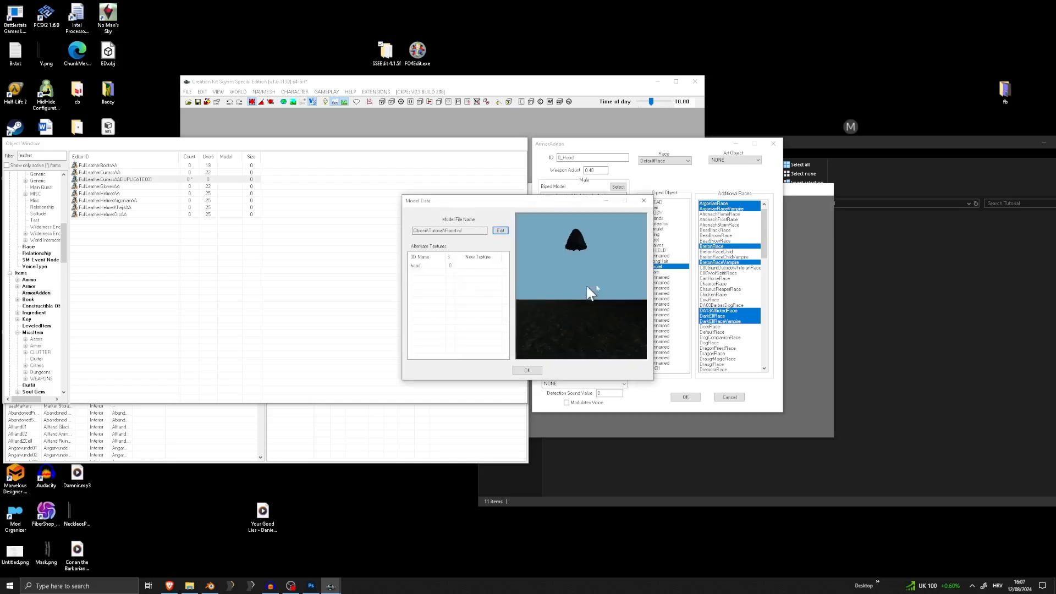
click(527, 370)
Save the ArmorAddon under the 0_Hood ID, renaming the existing record instead of creating a new form
click(677, 398)
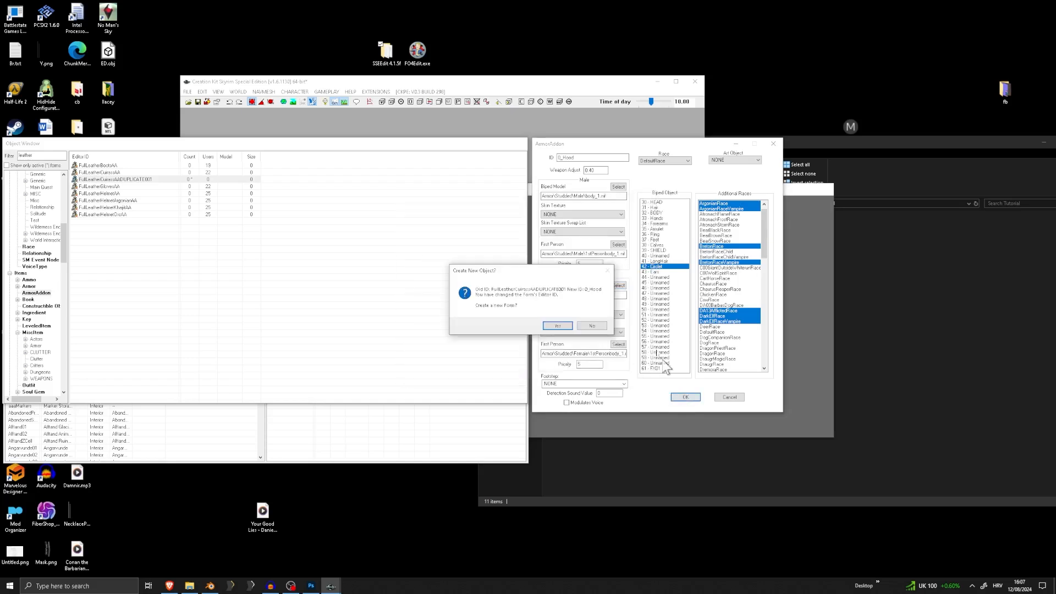
click(598, 321)
click(555, 323)
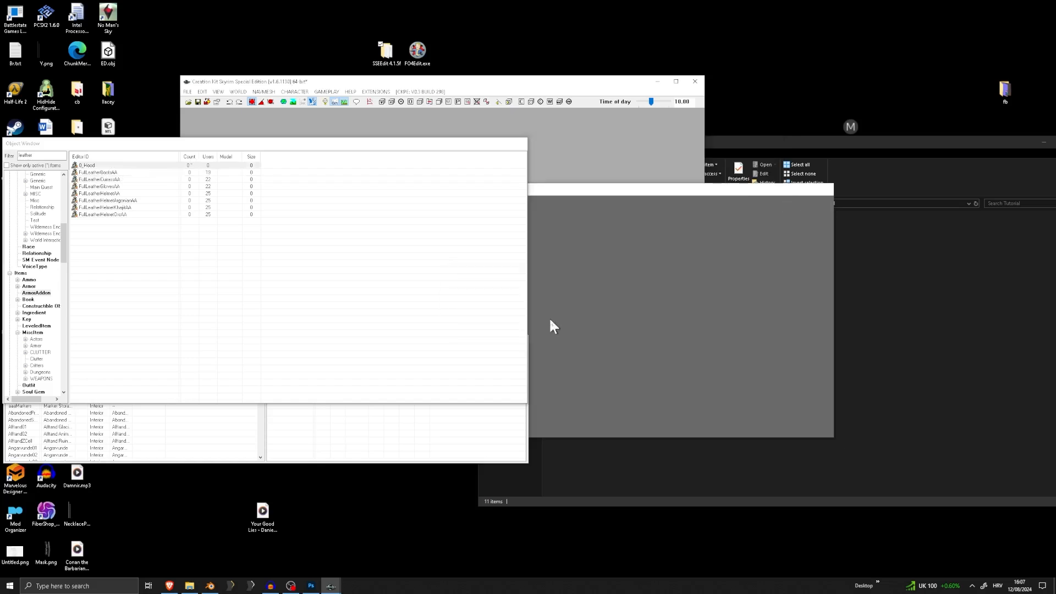
Duplicate the 0_Hood ArmorAddon, filter the Object Window by 0 and open the copy for editing
drag(145, 147, 297, 151)
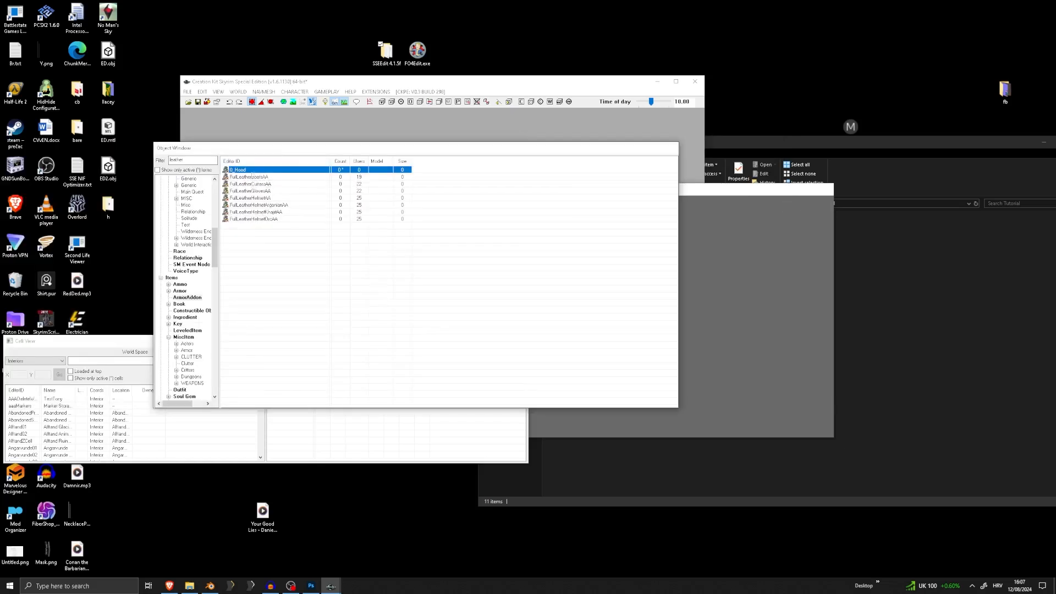
right_click(251, 169)
click(259, 194)
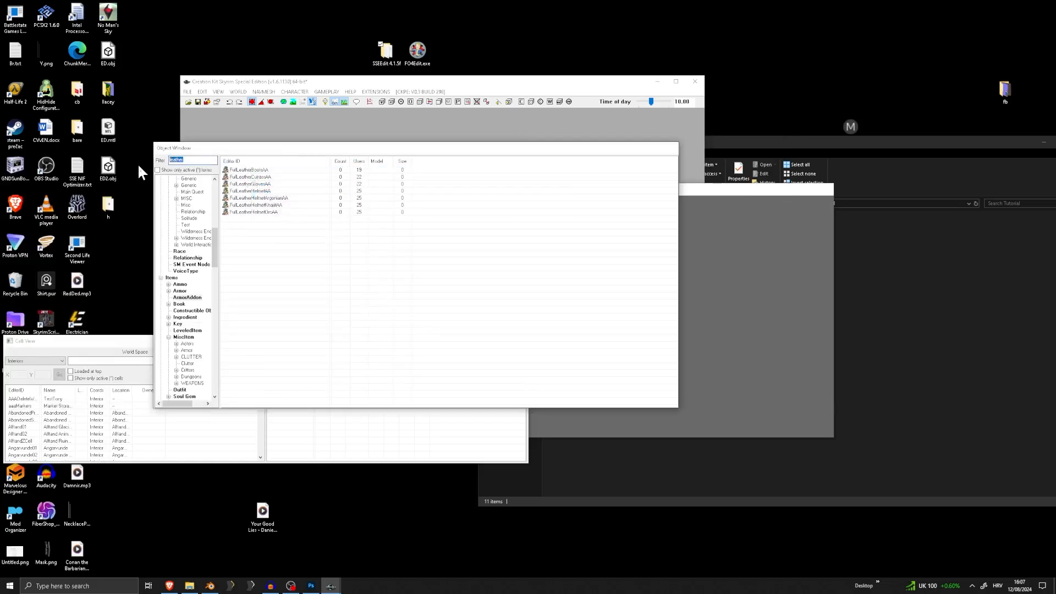
key(BackSpace)
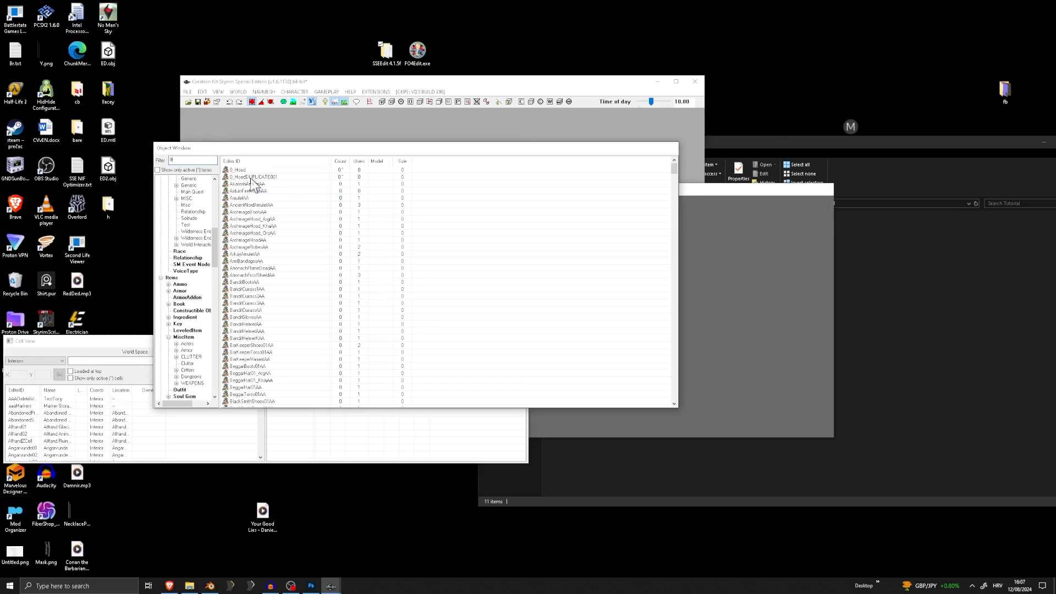
double_click(250, 177)
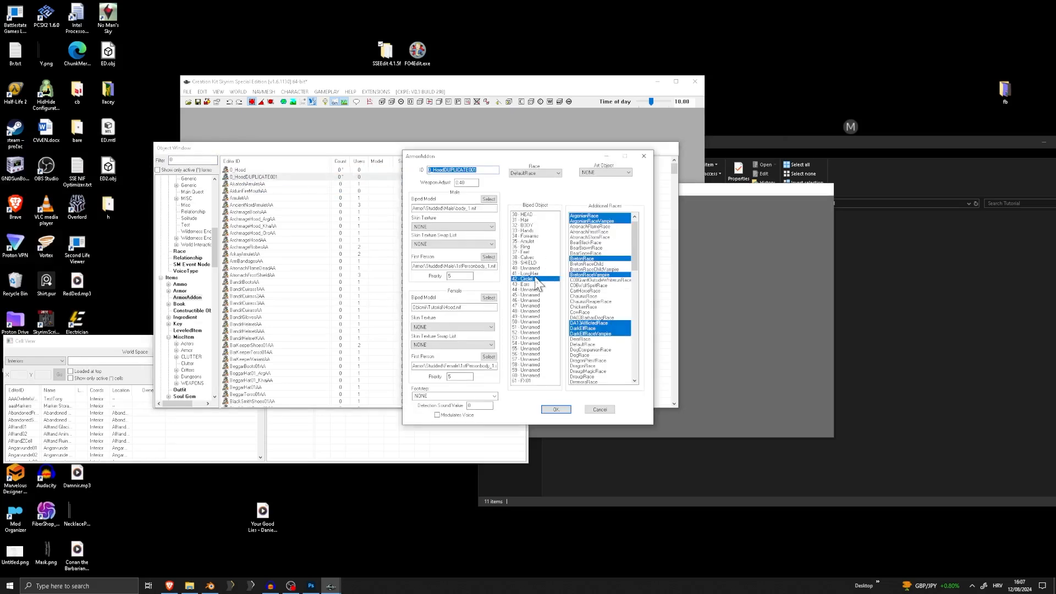
Add the 31 - Hair and 41 - LongHair biped slots to the hood copy alongside 42 - Circlet
click(536, 279)
click(536, 280)
click(524, 220)
key(BackSpace)
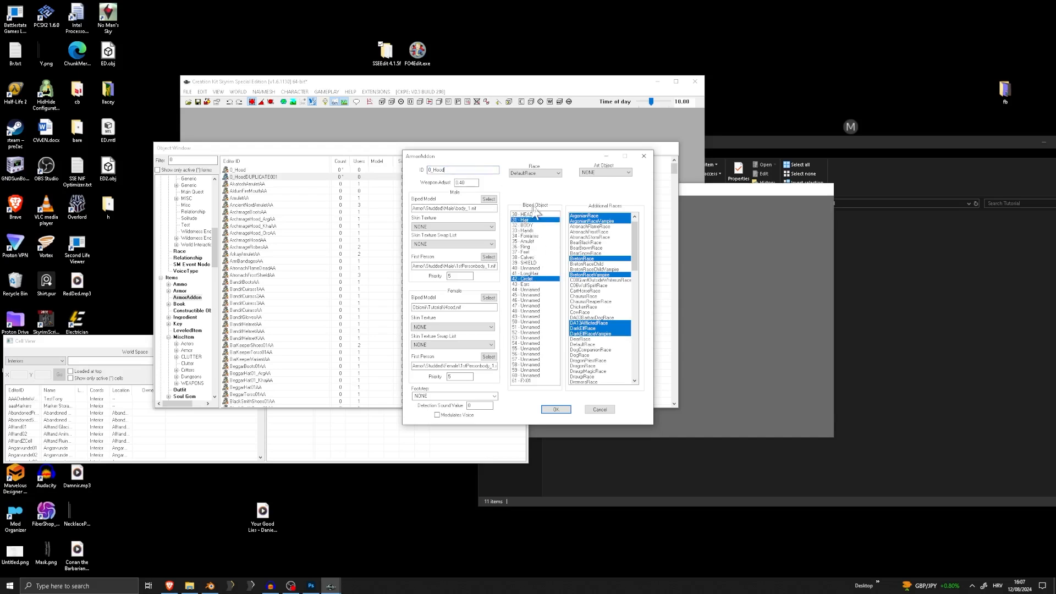
click(537, 273)
Set the hood copy's ID to 0_Hood1 and save it by renaming the record without creating a new form
click(566, 414)
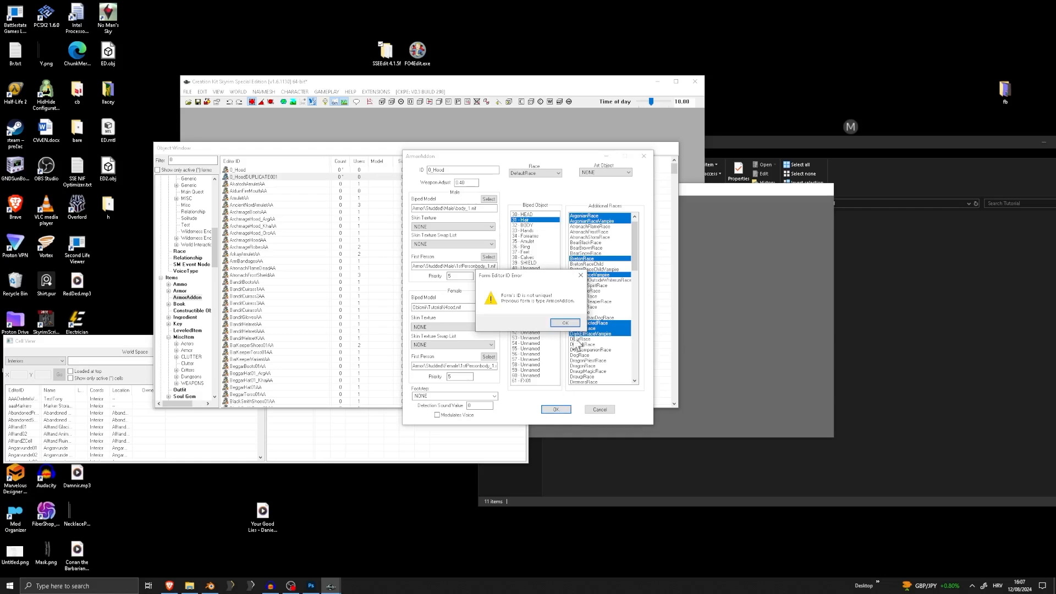
click(573, 329)
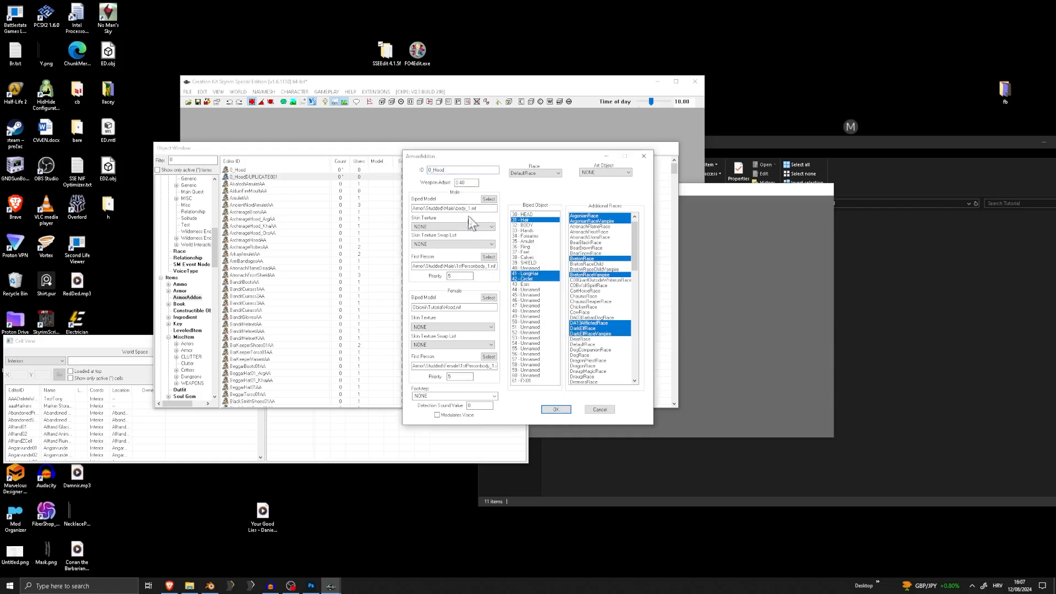
text(1)
click(557, 411)
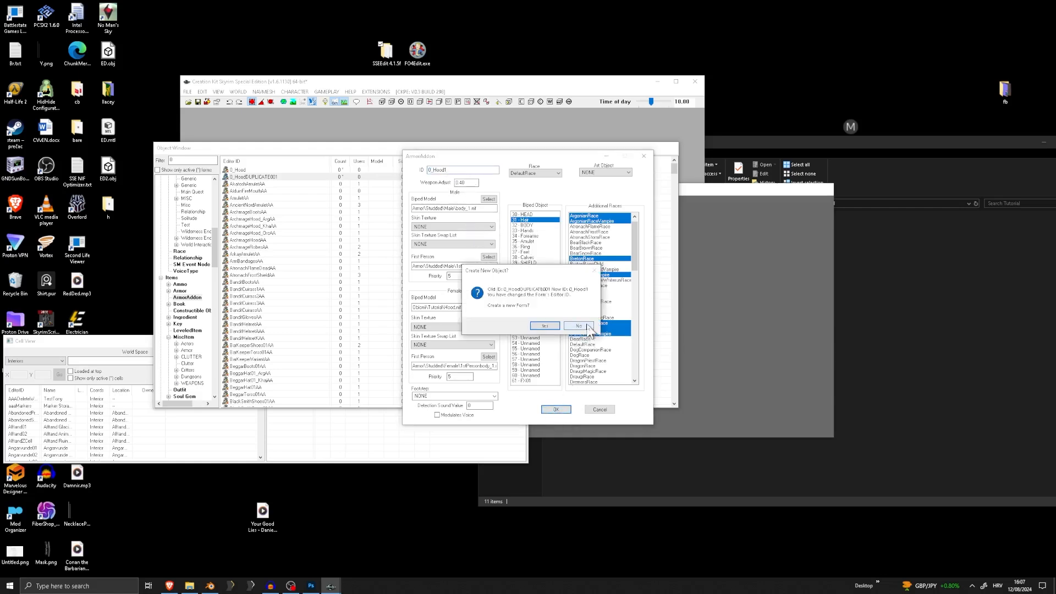
click(556, 323)
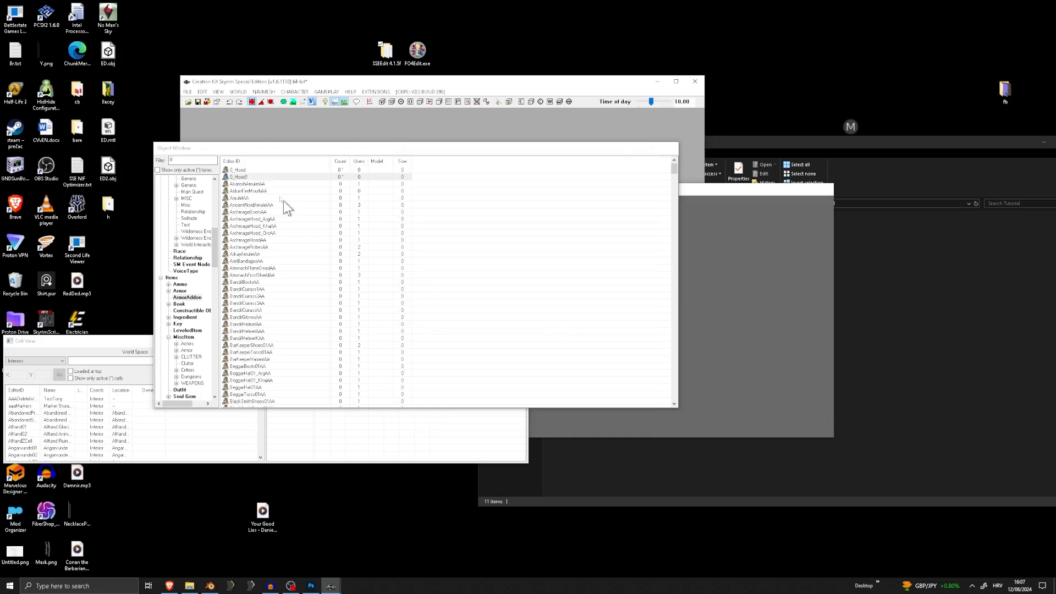
Rename the Circlet-only 0_Hood ArmorAddon by adding a Hair suffix to its ID, without creating a new form
double_click(237, 171)
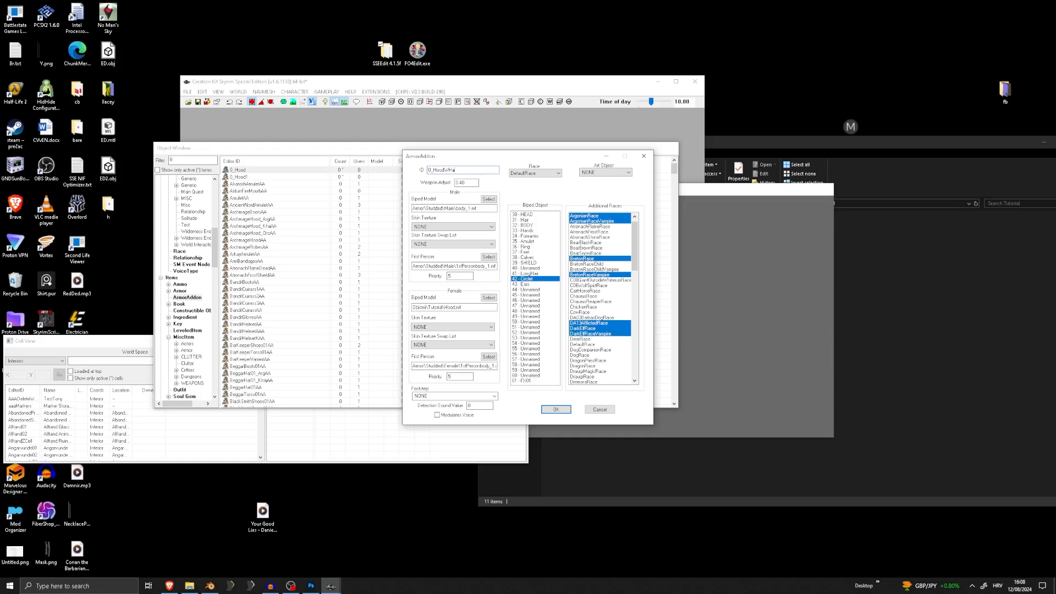
click(556, 410)
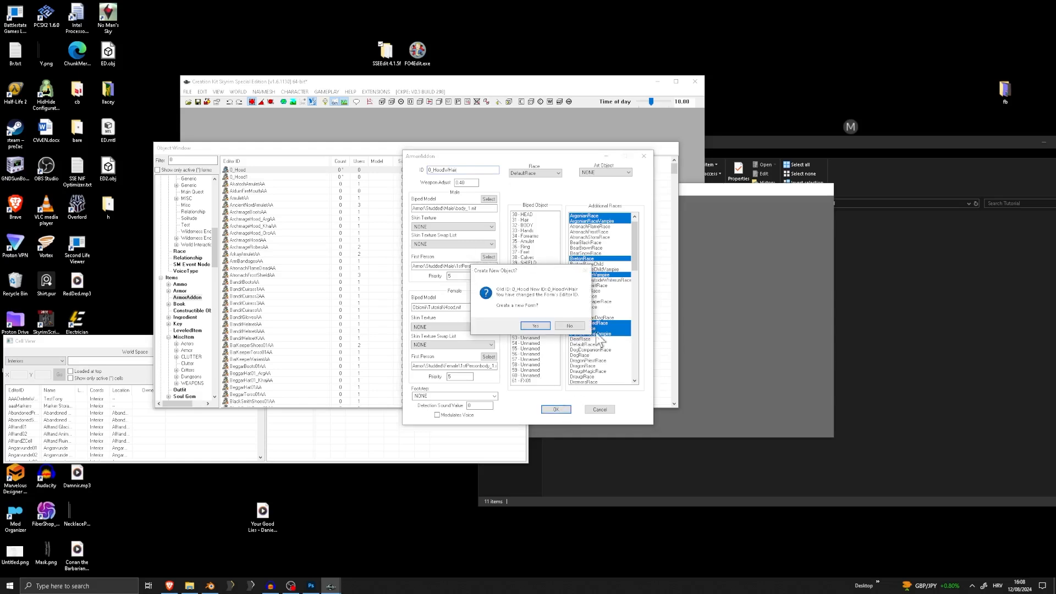
click(559, 323)
Rename the 0_Hood1 ArmorAddon to 0_Hood without creating a new form
double_click(248, 170)
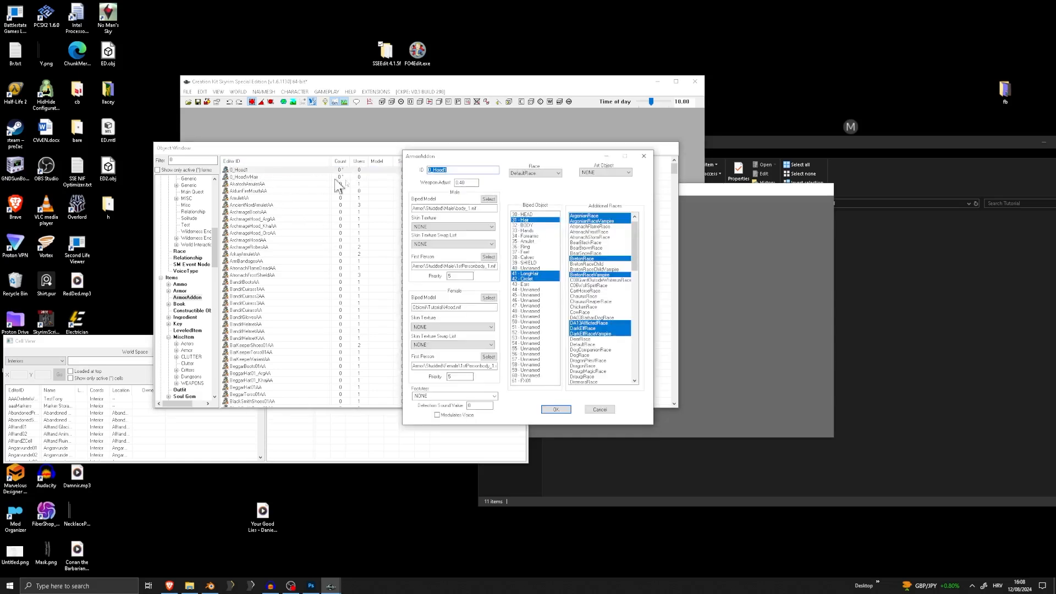
key(Right)
key(BackSpace)
key(Return)
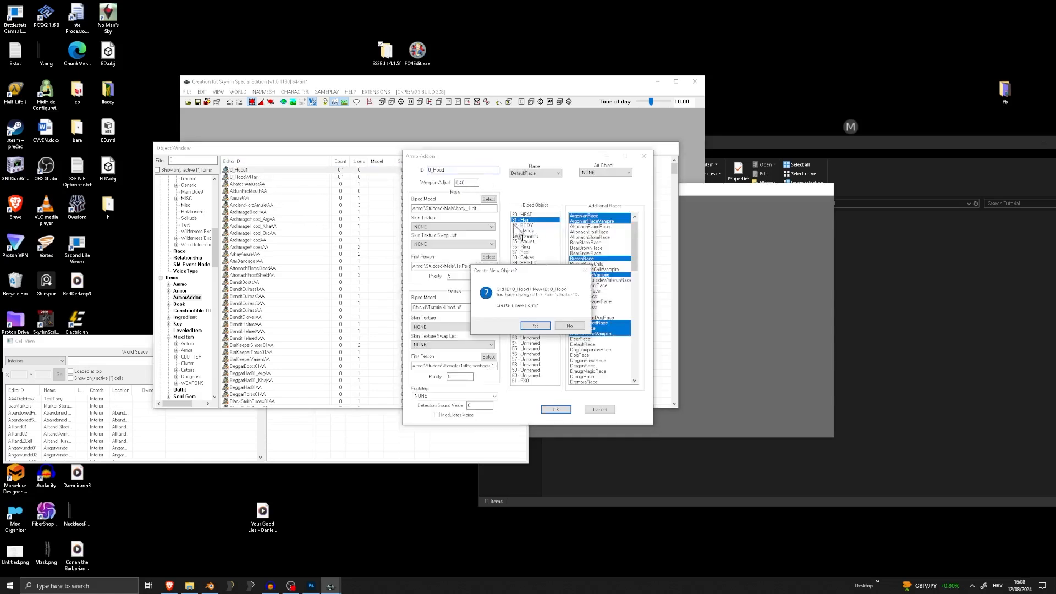
click(567, 328)
click(559, 323)
click(202, 92)
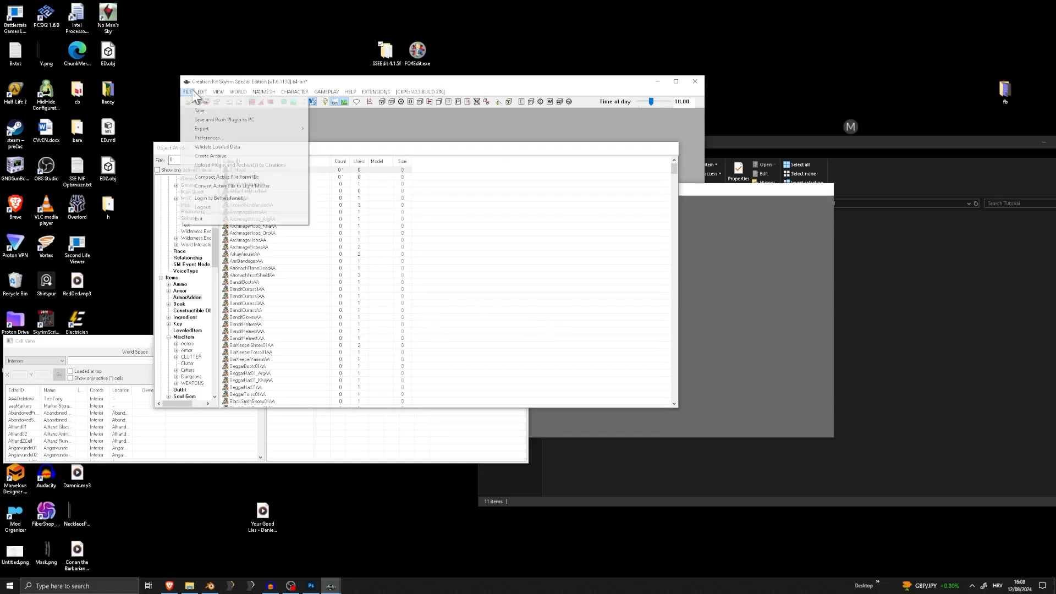
click(200, 93)
click(264, 92)
click(449, 158)
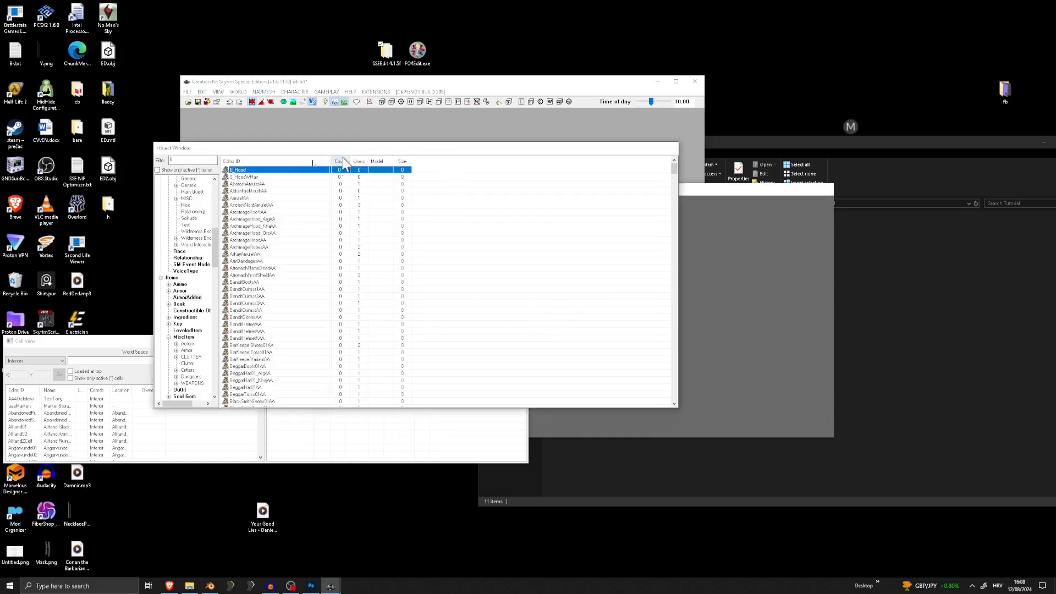
Filter the Object Window by leather, duplicate the FullLeatherCuirassAA ArmorAddon and open the copy for editing
click(177, 161)
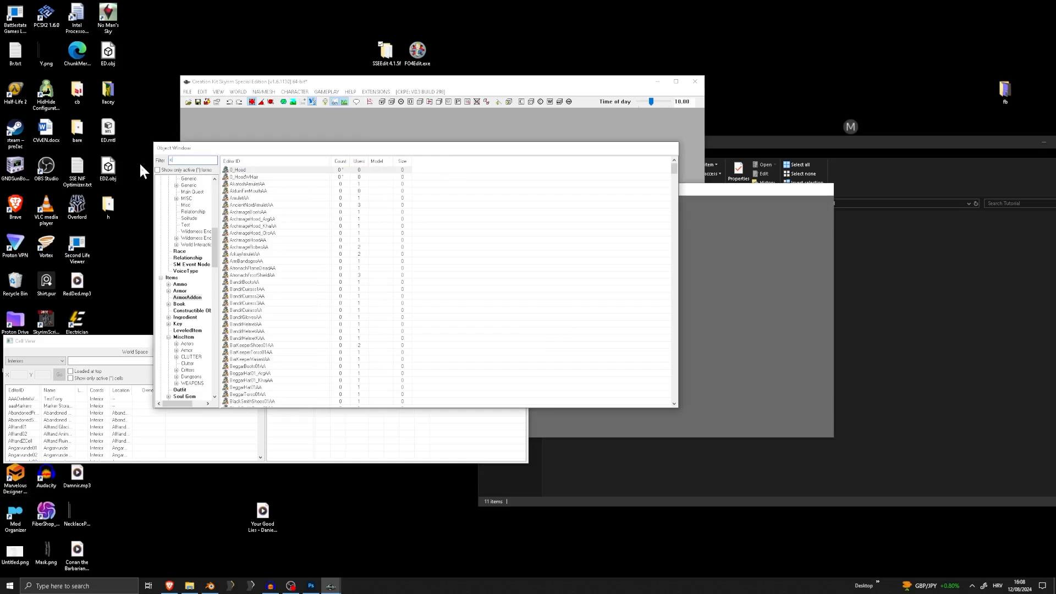
text(leather)
click(256, 177)
right_click(256, 177)
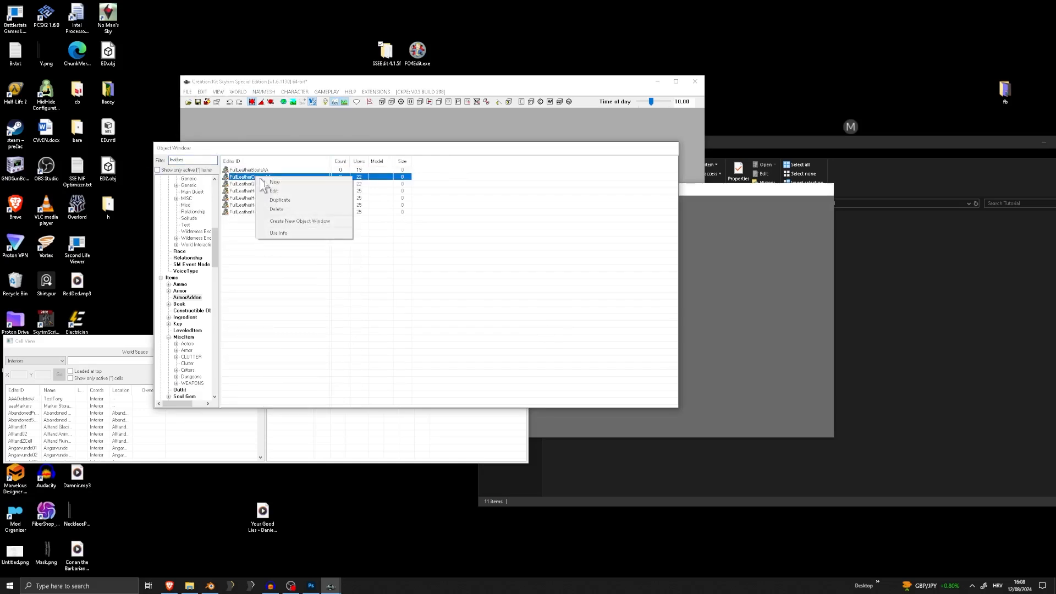
click(299, 201)
double_click(270, 185)
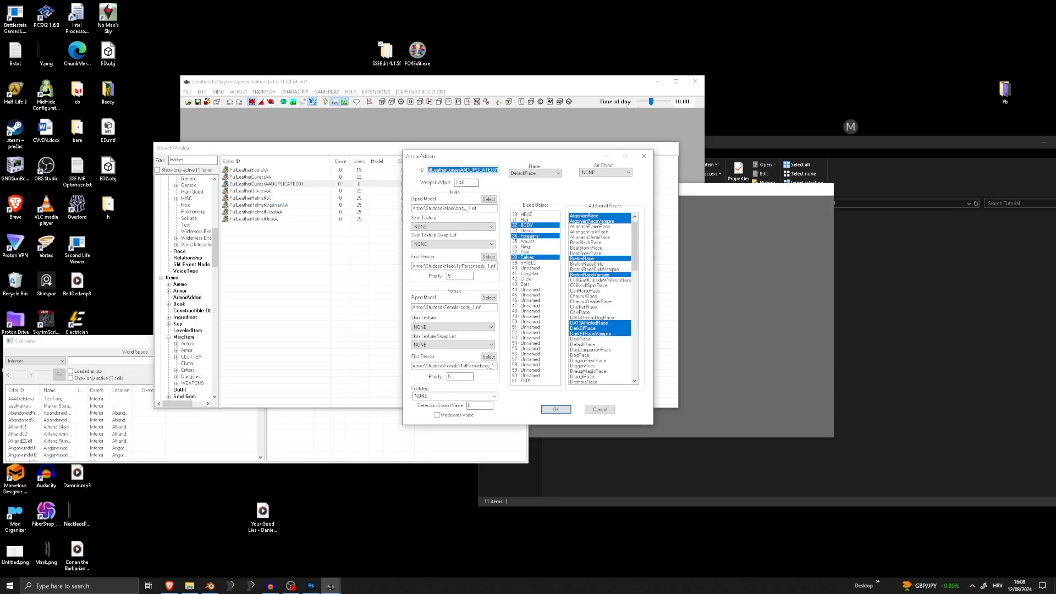
Begin the cuirass copy's ID with 0_ and clear its inherited Body, Forearms and Calves biped slots
text(0_)
ctrl+click(527, 256)
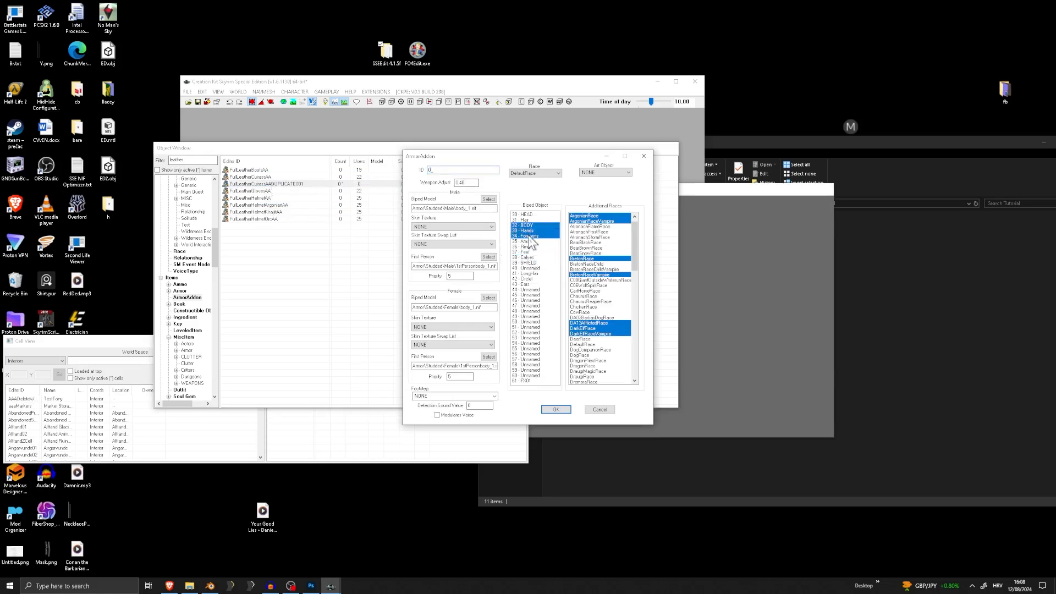
ctrl+click(530, 236)
Assign Necklace_1.nif from the Tutorial folder as the copy's female biped model and select the 35 - Amulet slot
click(488, 298)
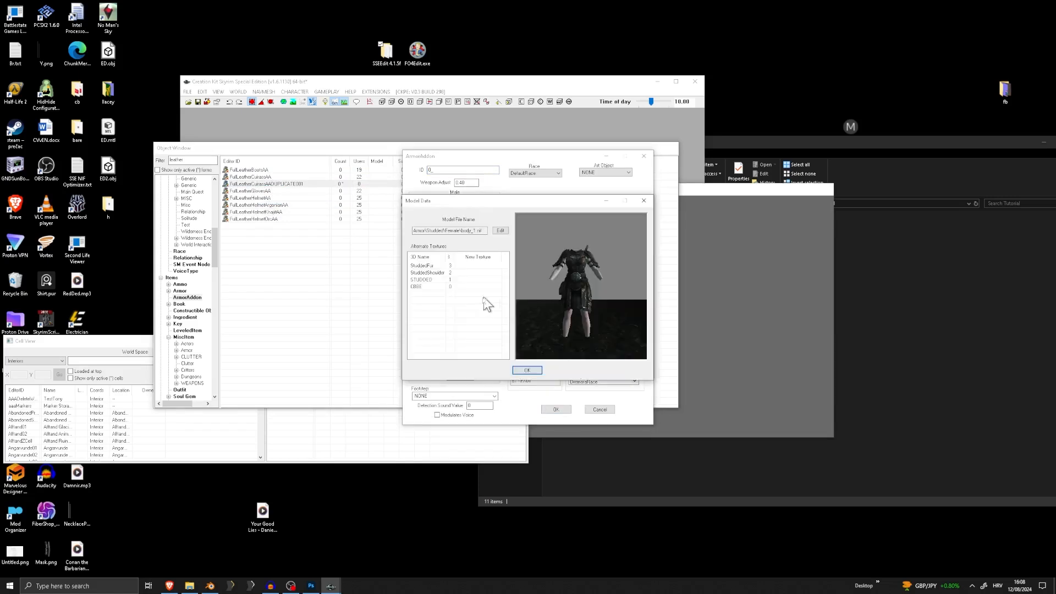
click(500, 231)
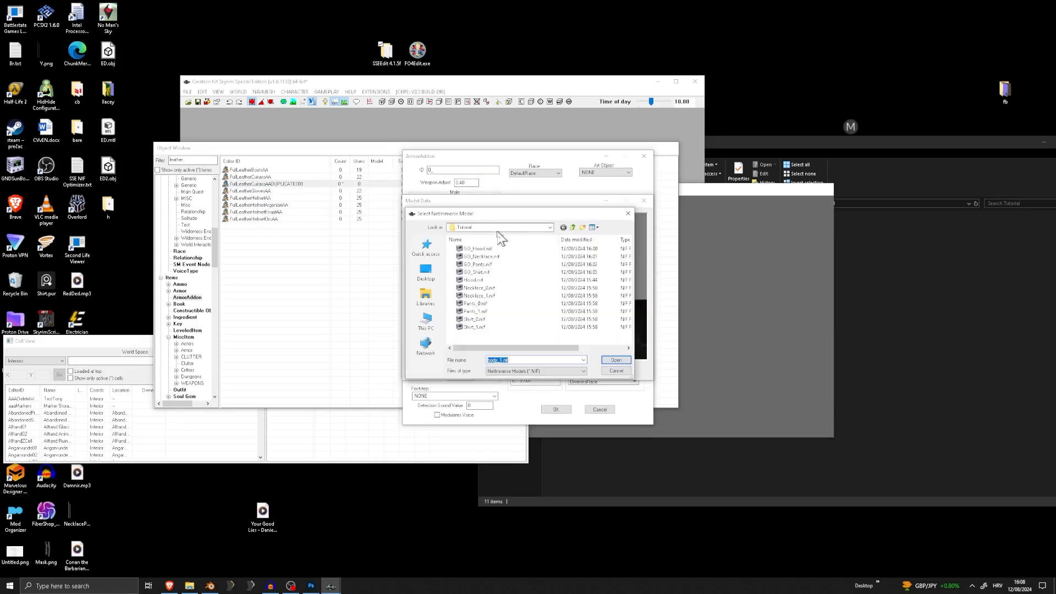
click(486, 296)
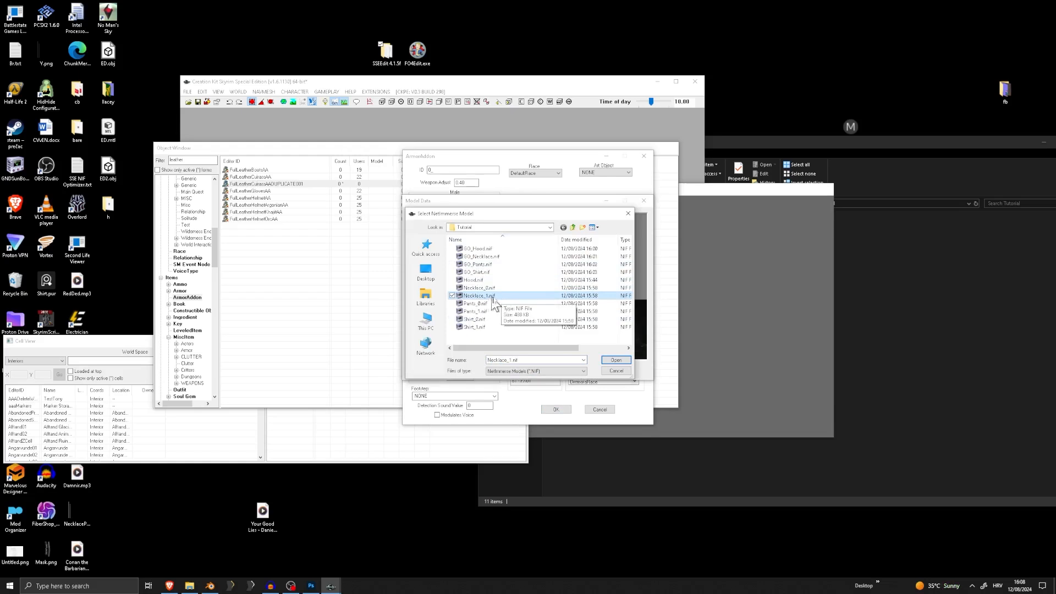
click(491, 288)
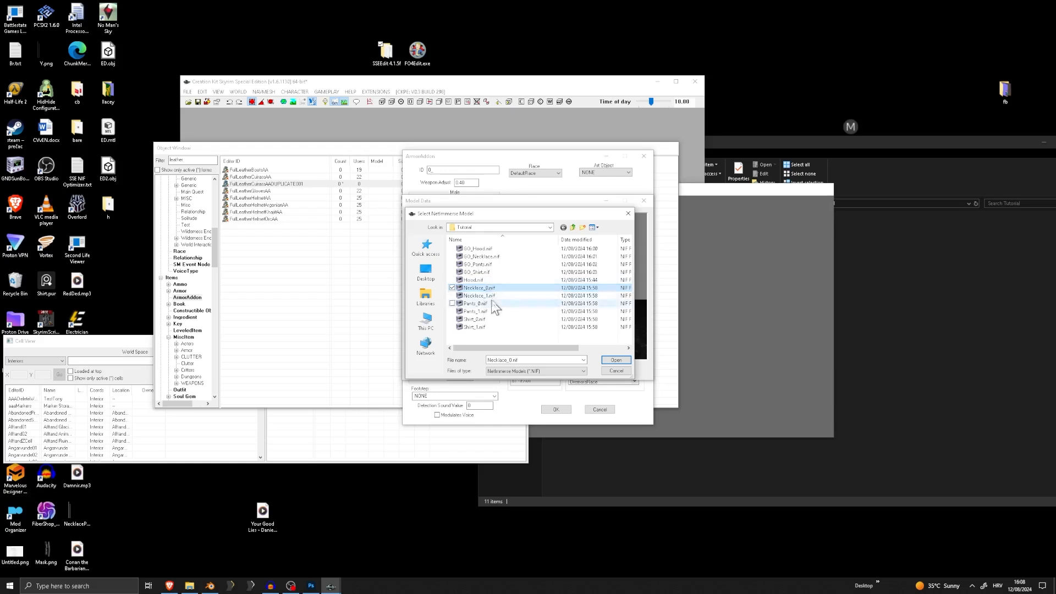
click(489, 297)
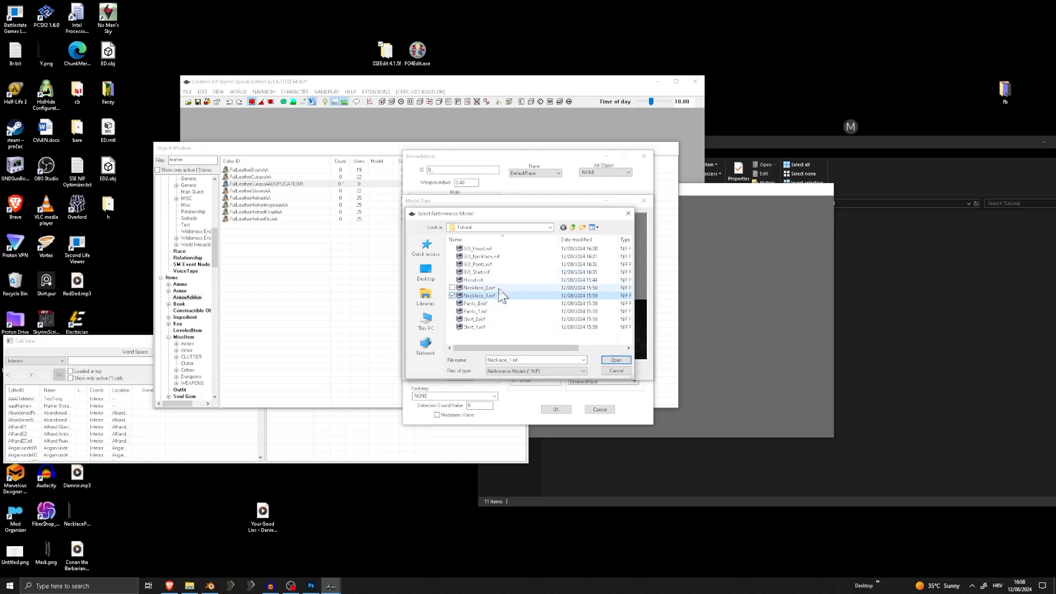
click(615, 360)
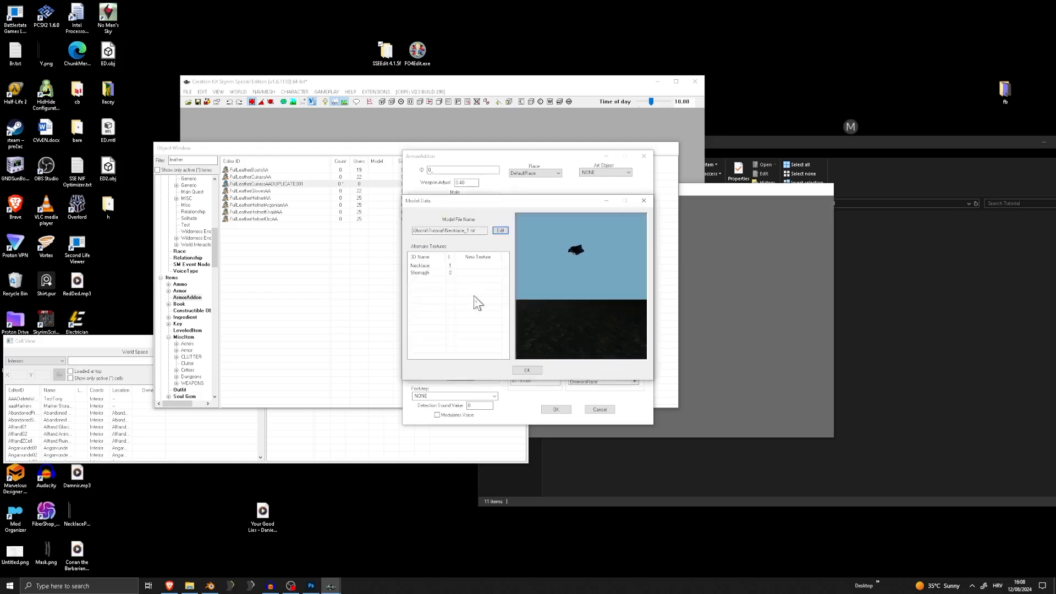
drag(580, 292, 576, 266)
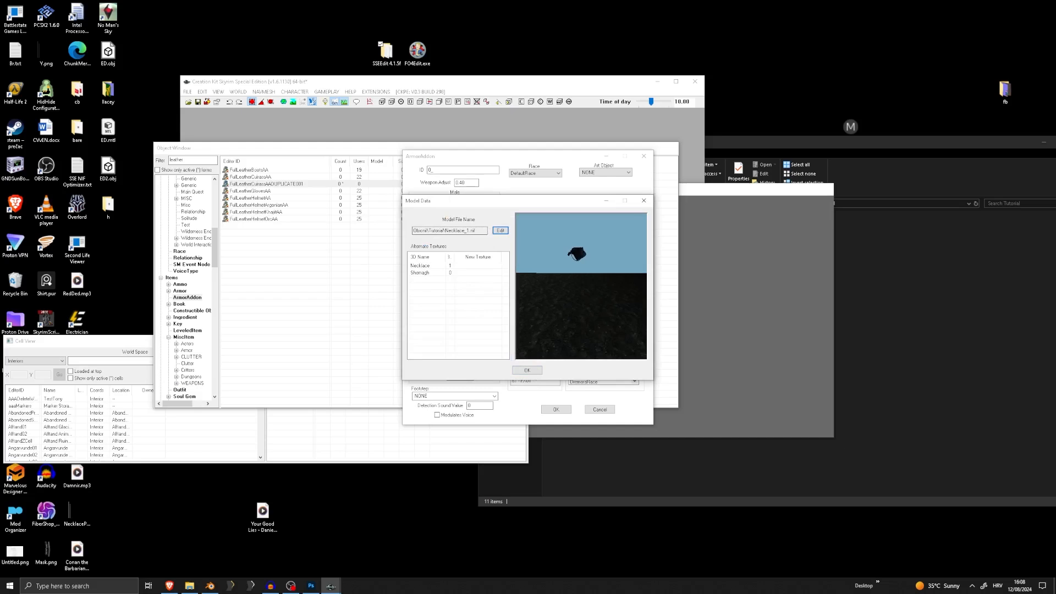
click(528, 371)
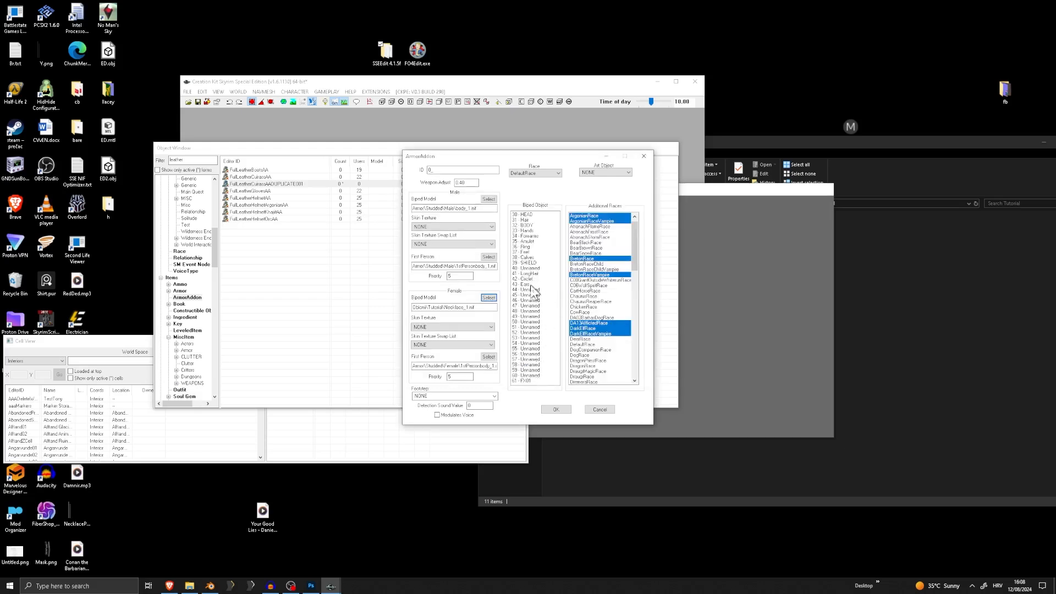
click(526, 242)
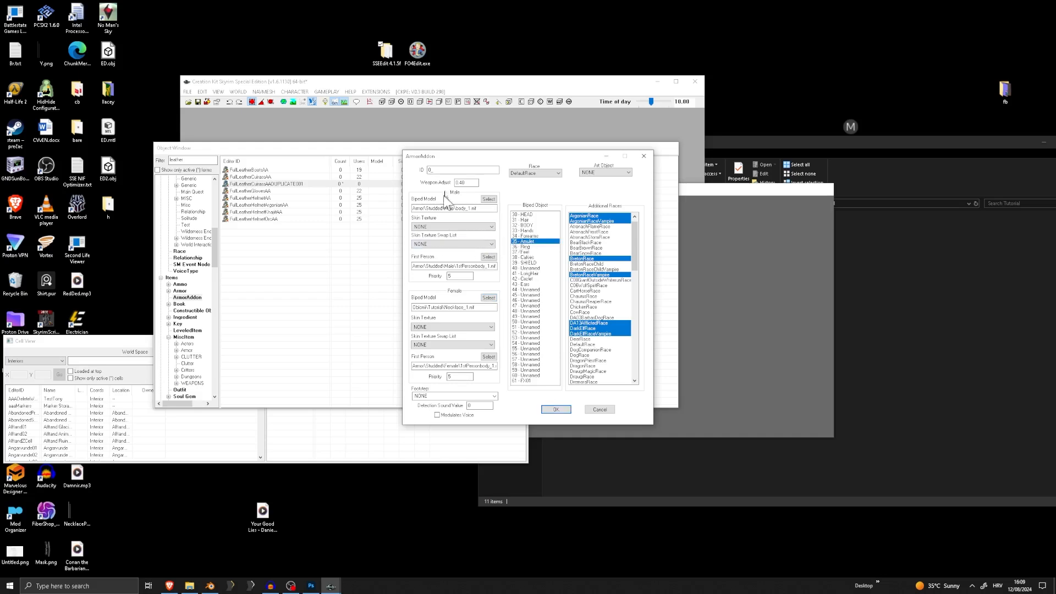
Complete the necklace ArmorAddon's ID with a name beginning 0_Necklace and save it without creating a new form
text(0_Necklace&Shemagh)
click(556, 410)
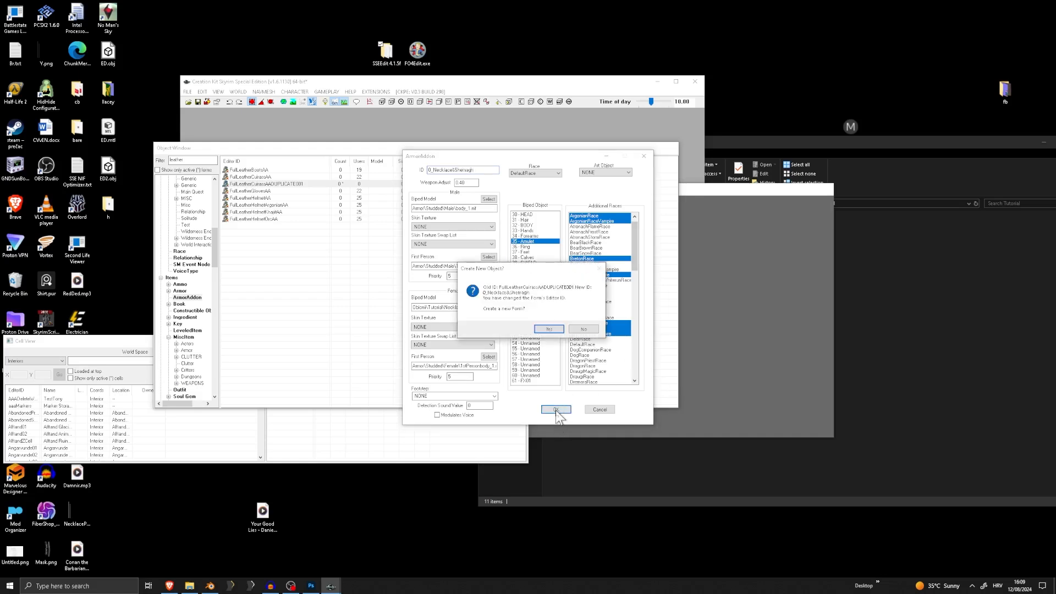
click(559, 324)
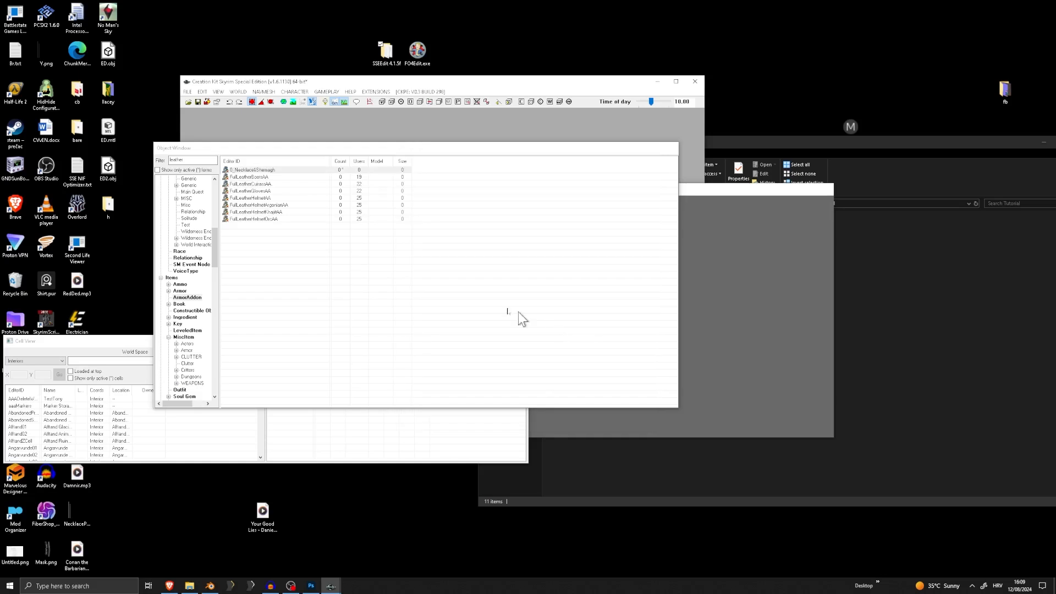
Filter the ArmorAddon list by leather again, duplicate FullLeatherCuirassAA and open the new copy for editing
click(187, 160)
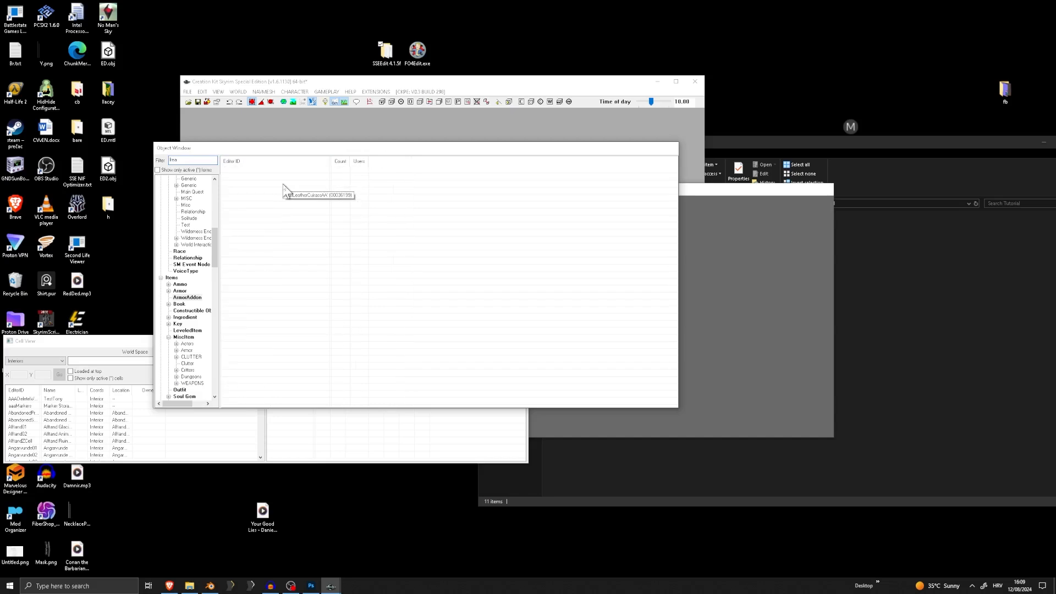
text(ther)
click(261, 177)
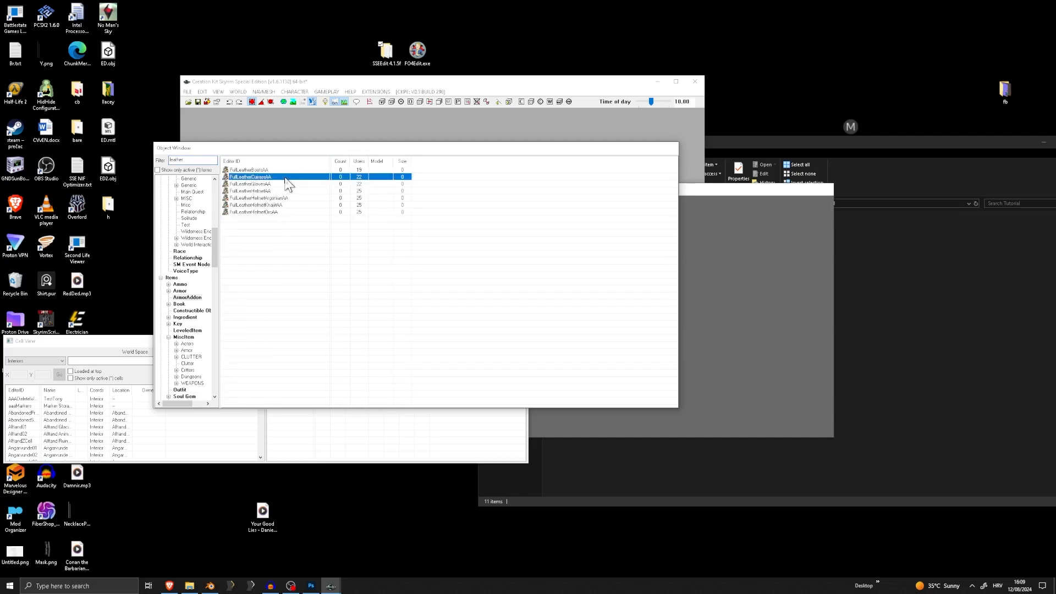
right_click(279, 177)
click(314, 200)
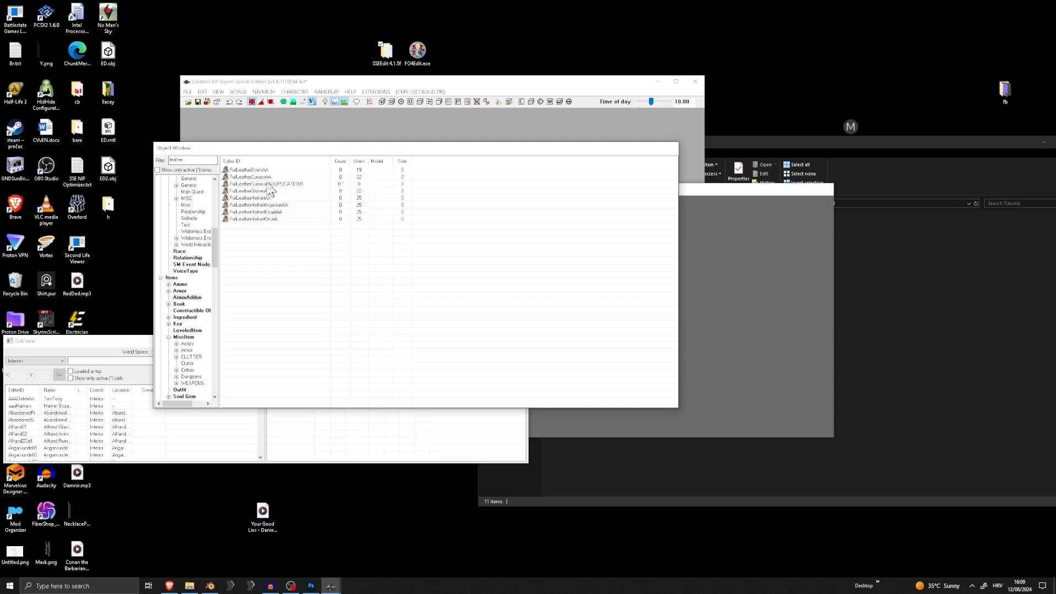
double_click(280, 184)
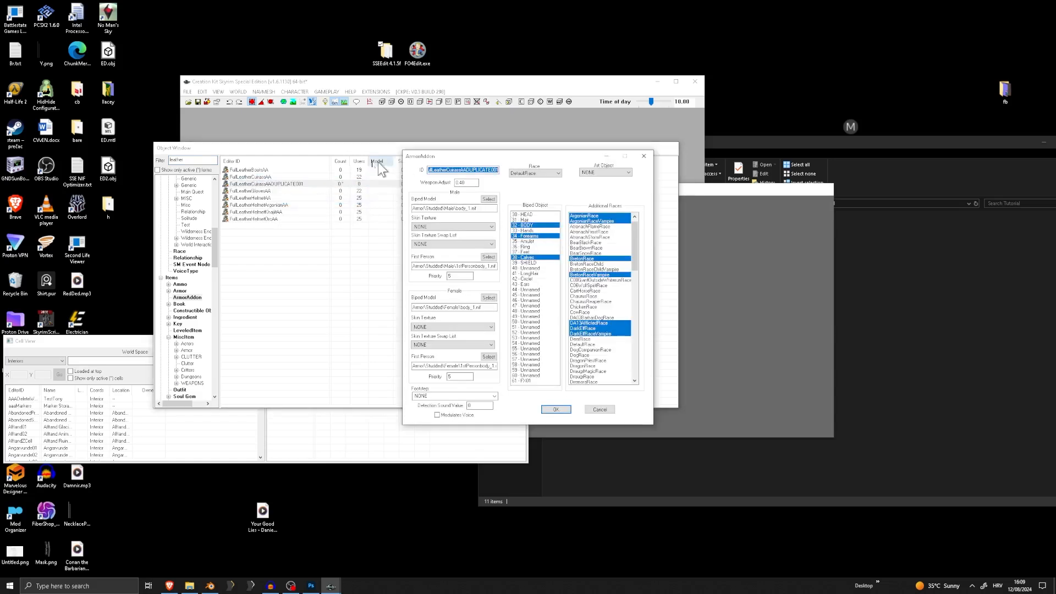
Clear the Forearms and Calves biped slots on the cuirass copy and change its ID to 0_Shirt
click(536, 236)
click(537, 257)
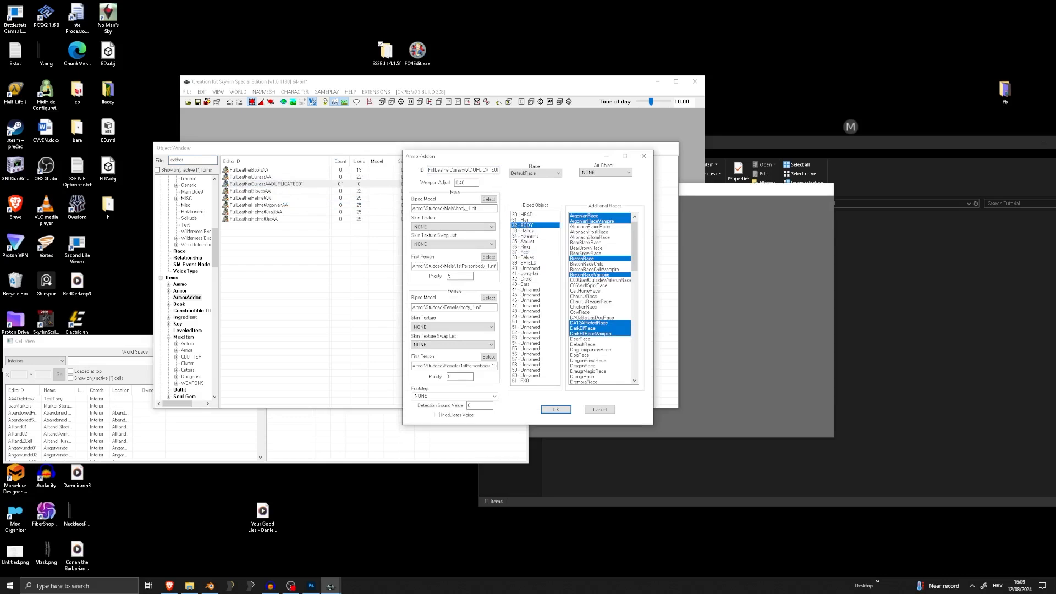
double_click(496, 170)
text(F)
Assign Shirt_1.nif from the Tutorial folder as the female biped model and save 0_Shirt without creating a new form
click(493, 297)
click(491, 231)
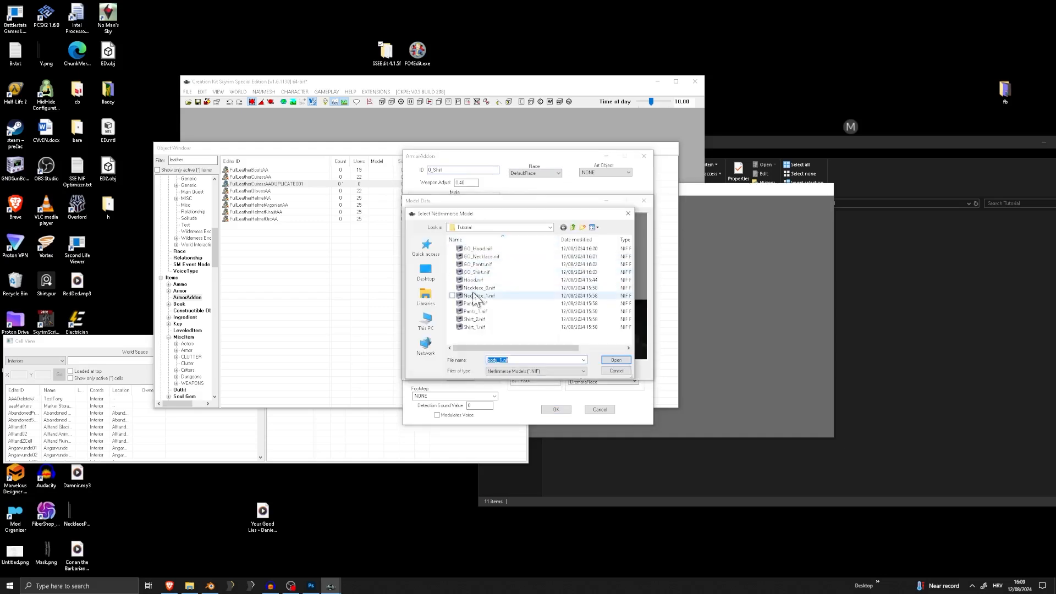
double_click(475, 327)
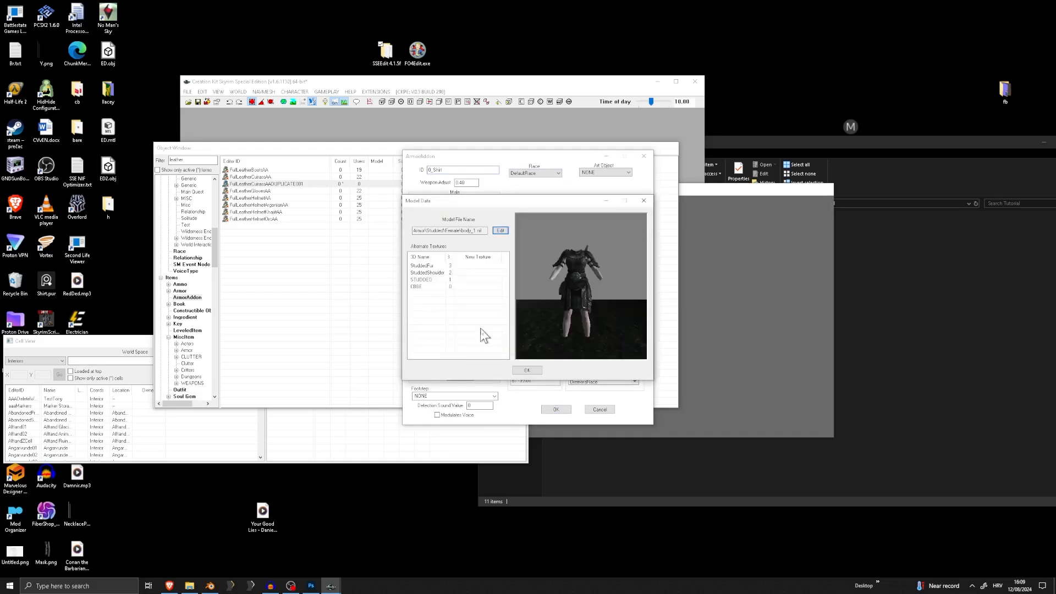
click(533, 370)
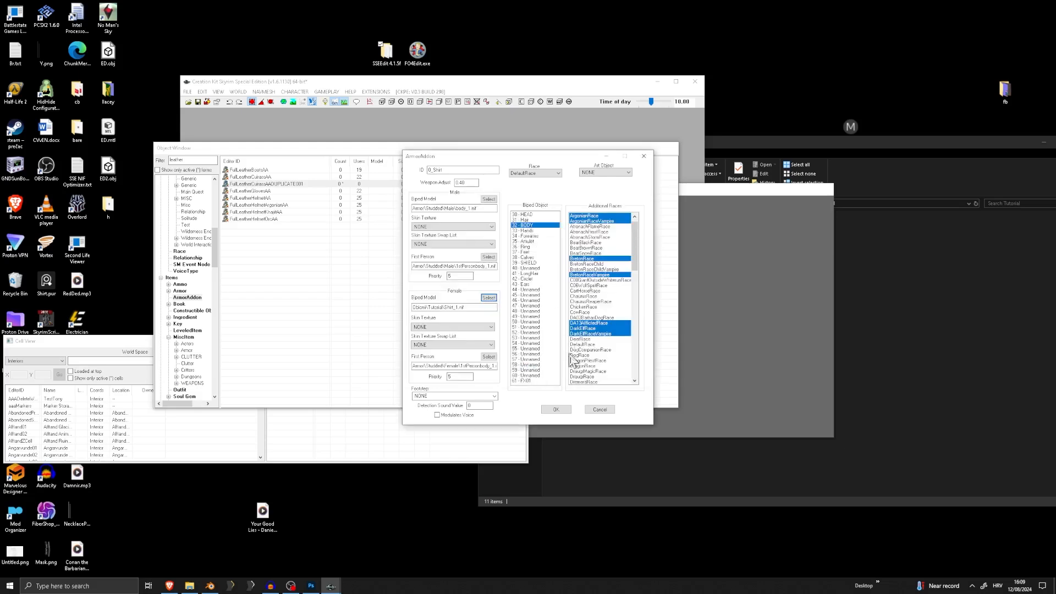
click(562, 410)
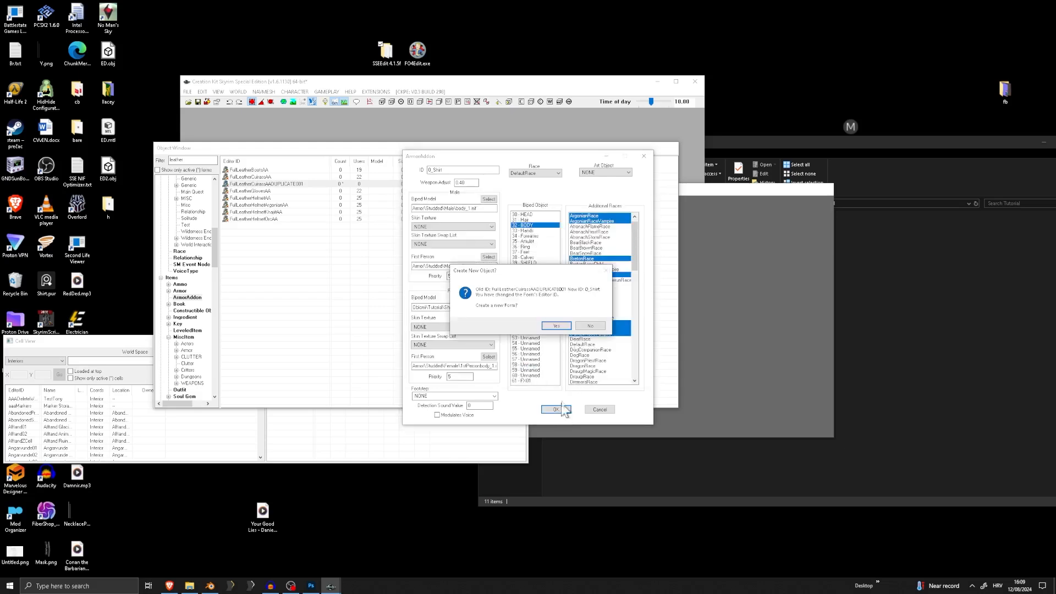
click(600, 326)
click(563, 323)
Duplicate the 0_Shirt ArmorAddon and give the copy the ID 0_Pants with biped slot 49 instead of Body
right_click(250, 172)
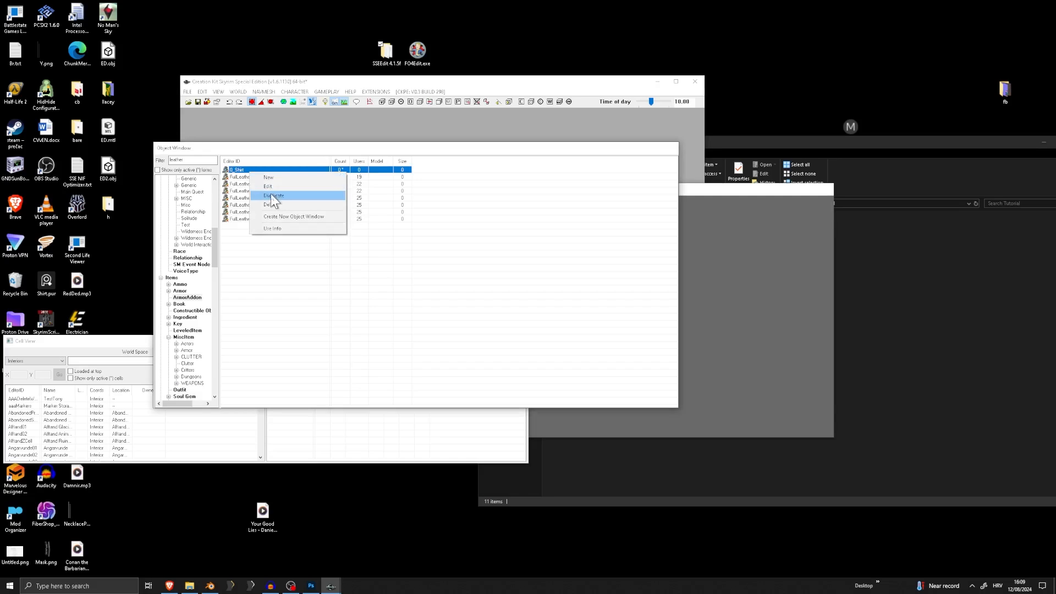
click(270, 204)
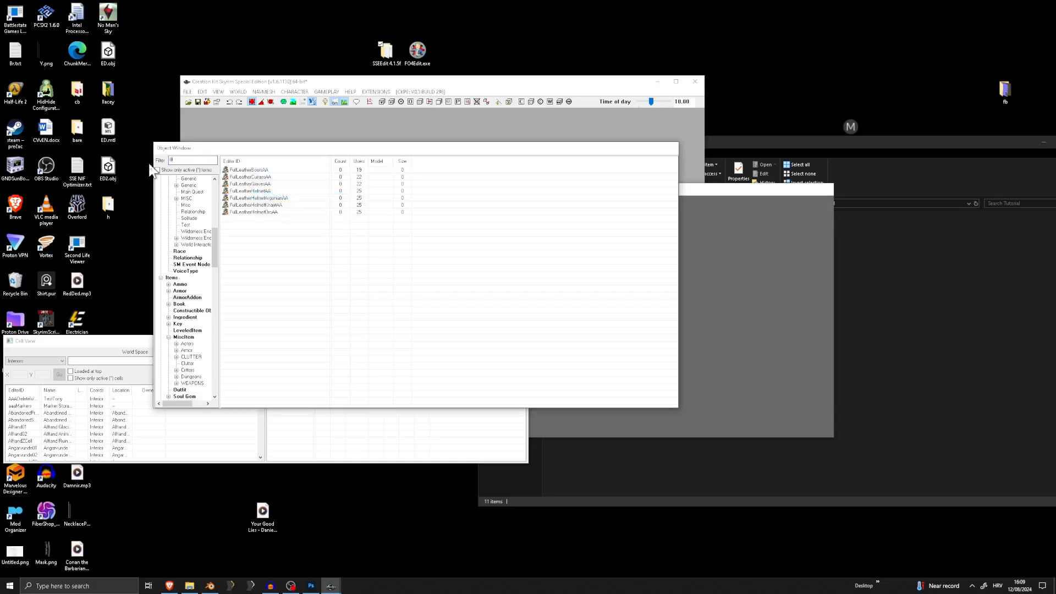
double_click(250, 198)
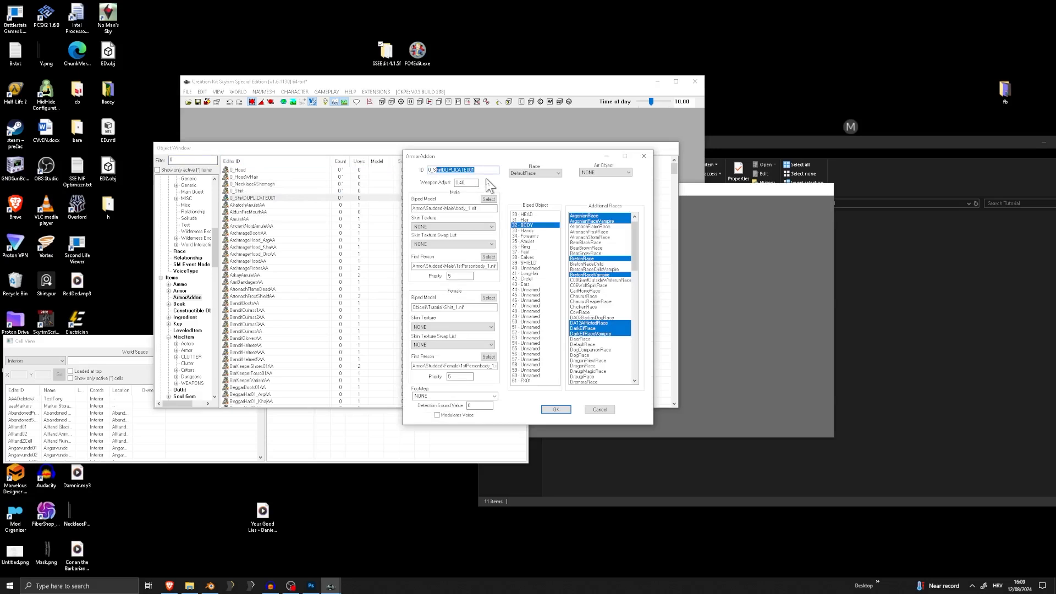
text(Pants)
click(527, 226)
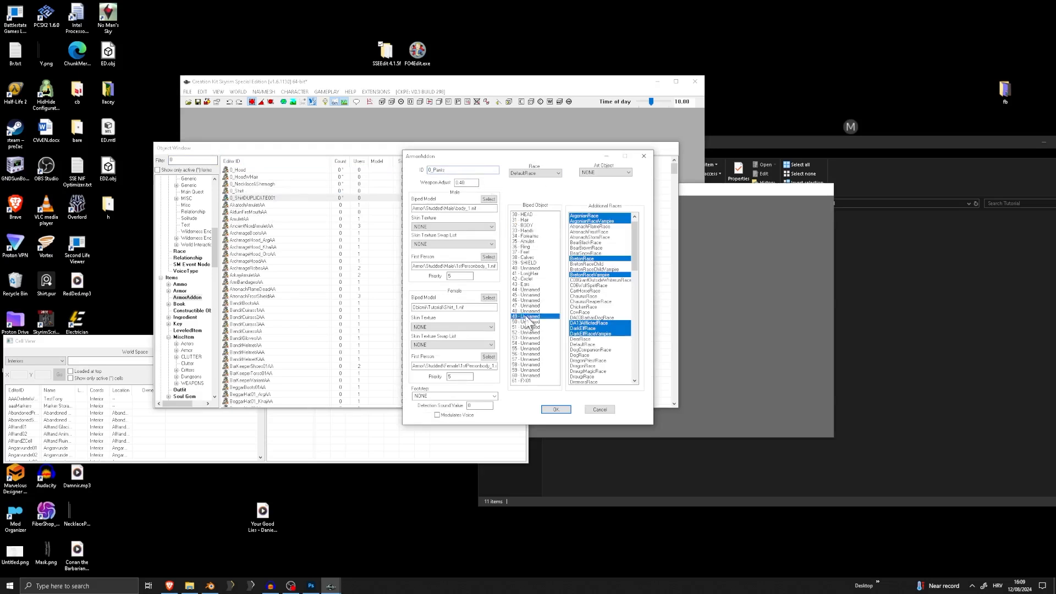
Assign Pants_1.nif as the female biped model of 0_Pants and save the record without creating a new form
click(488, 298)
click(499, 231)
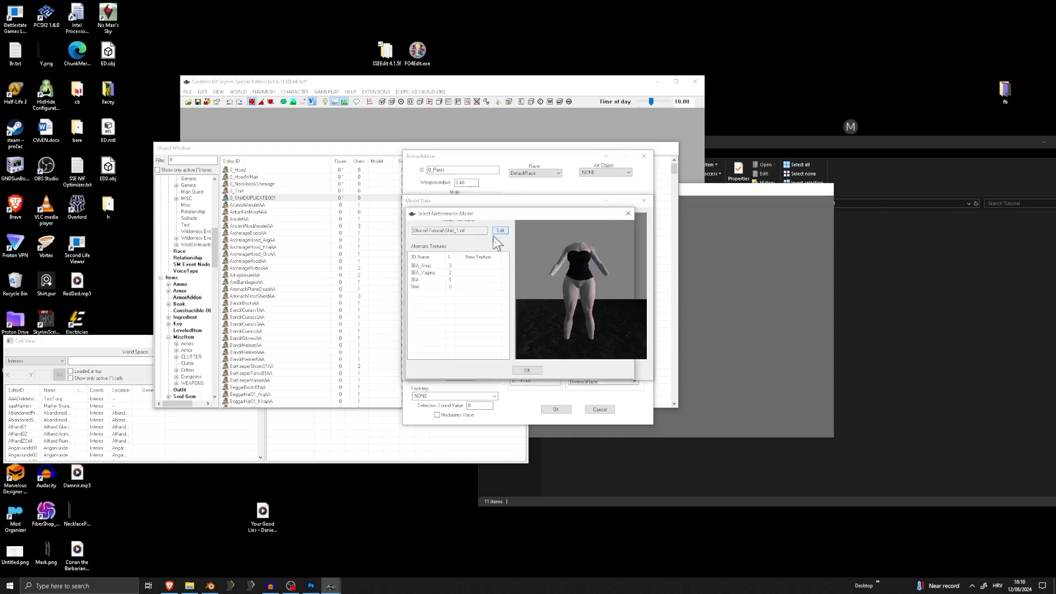
double_click(473, 311)
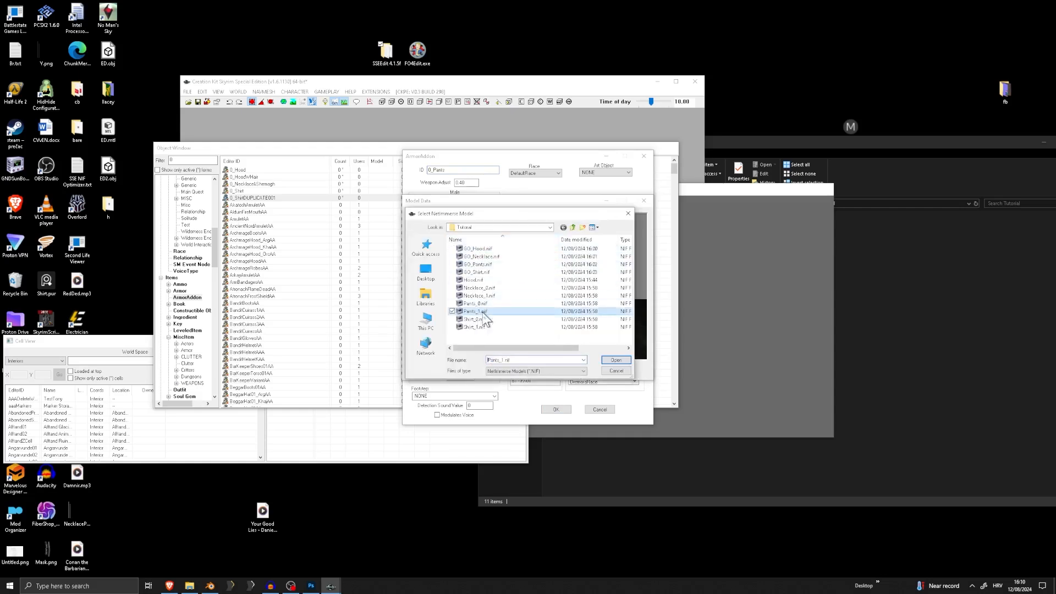
click(534, 370)
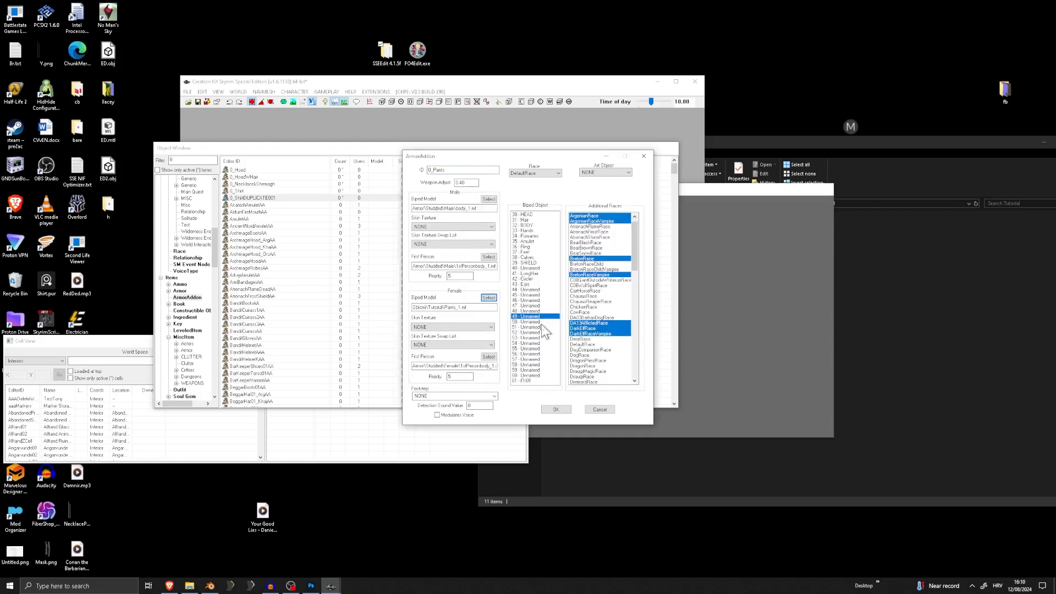
click(557, 410)
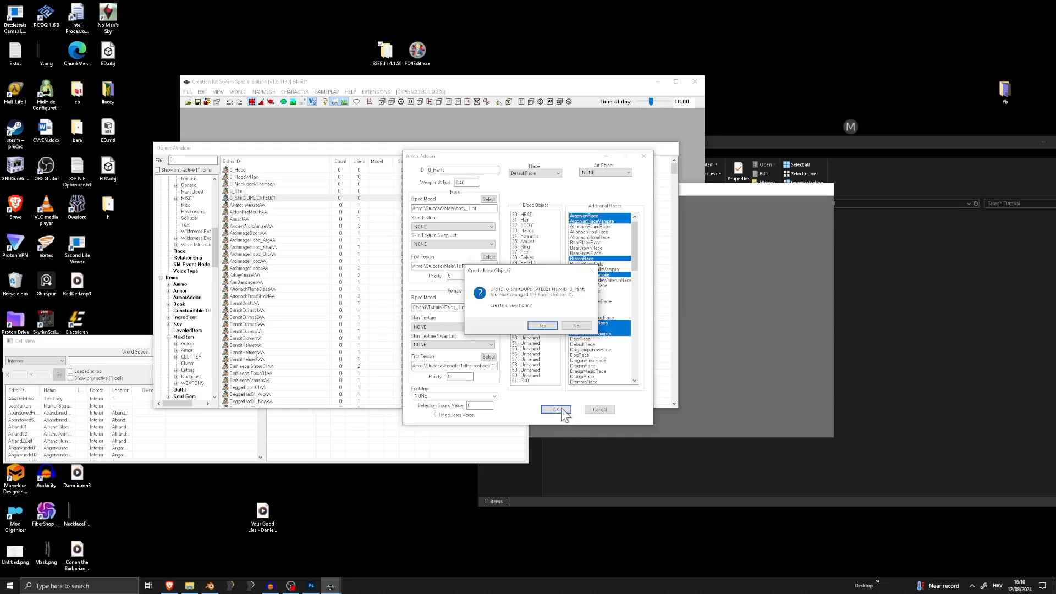
click(559, 326)
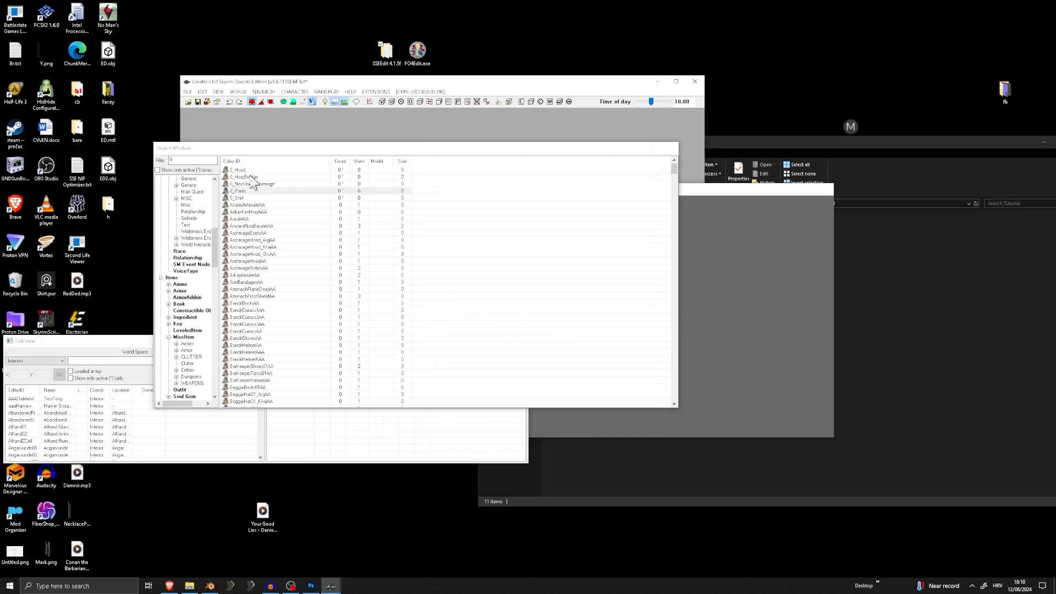
Set Shirt_1.nif as the female first-person model of the 0_Shirt ArmorAddon, compare both female model paths and save the record
double_click(238, 198)
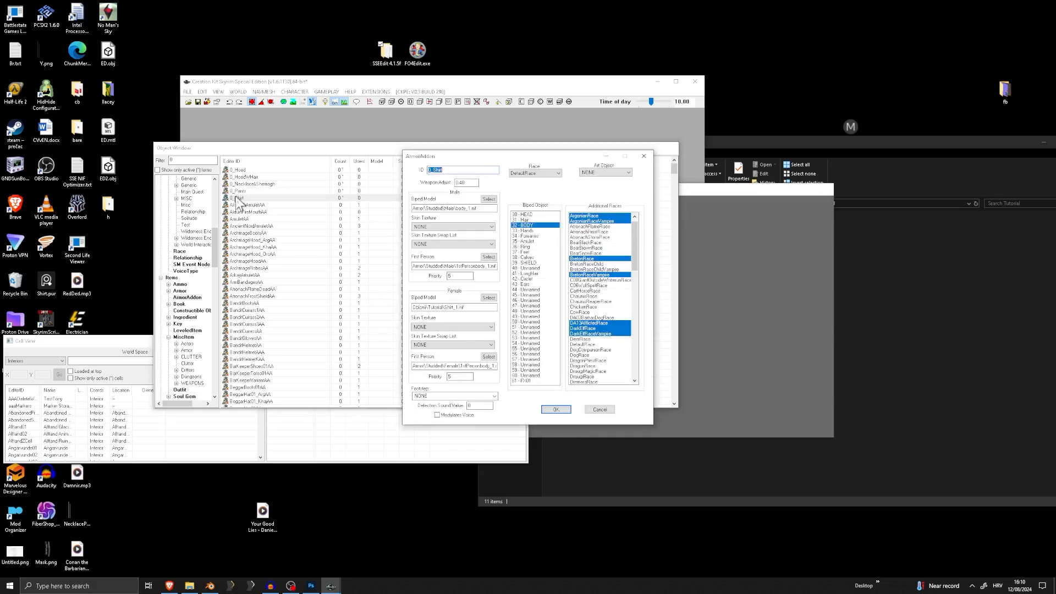
click(489, 358)
click(498, 229)
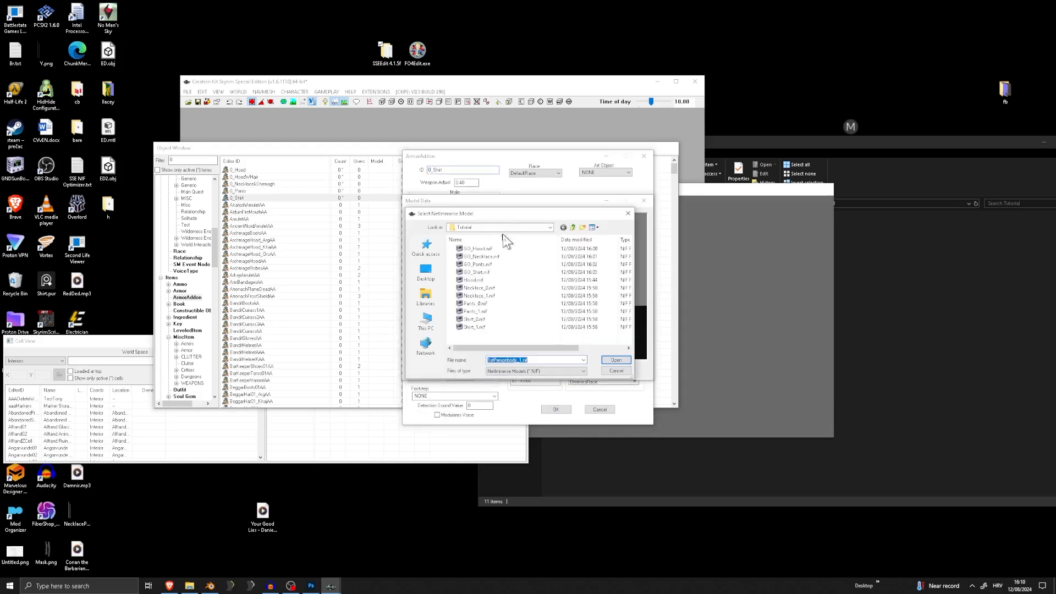
double_click(474, 328)
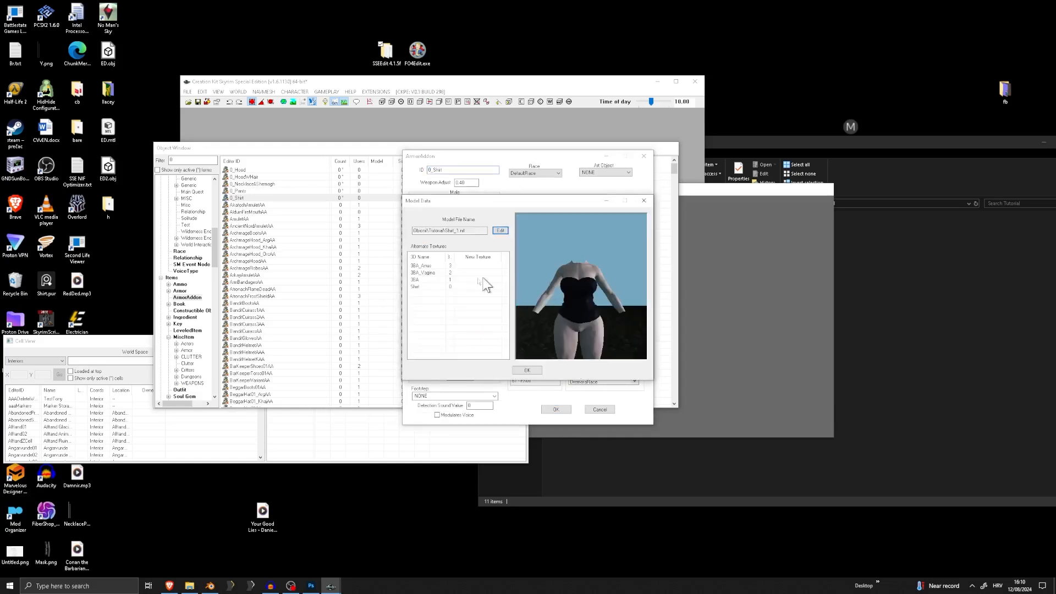
click(527, 370)
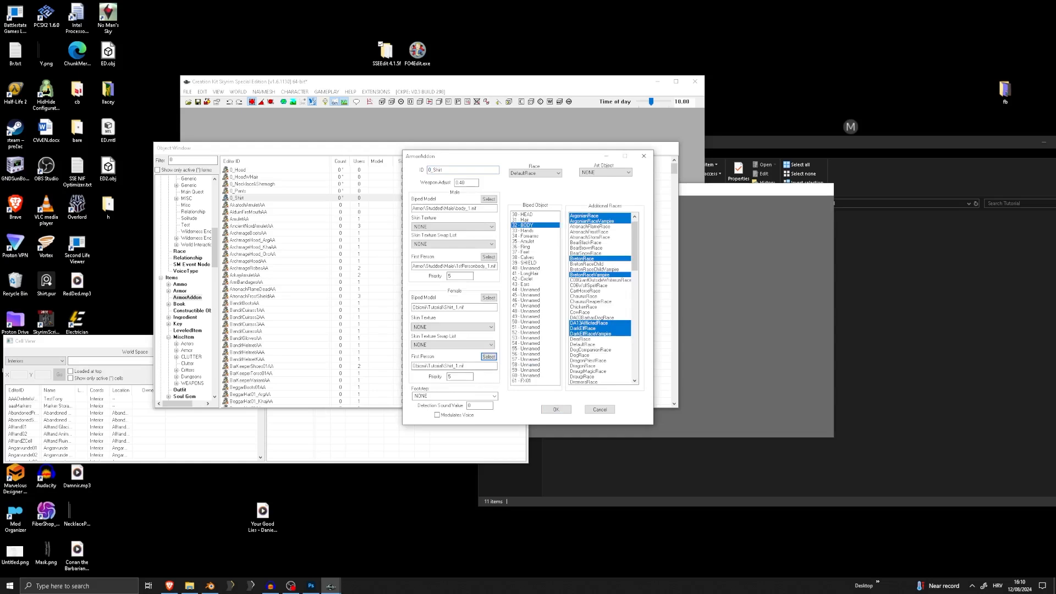
drag(467, 366, 443, 366)
drag(468, 308, 448, 307)
drag(468, 366, 444, 366)
click(555, 410)
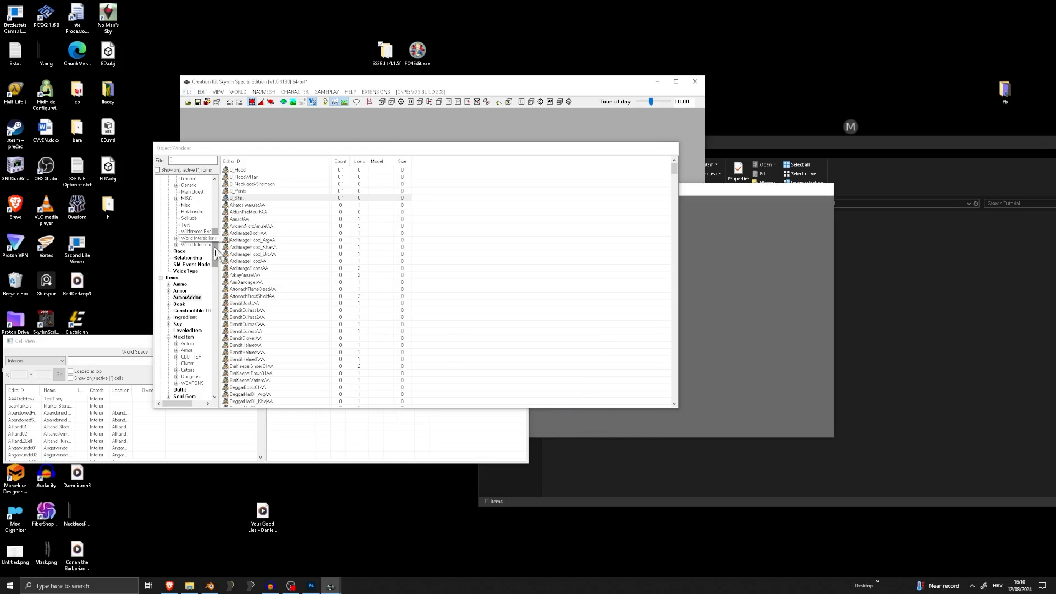
Show the Armor records and save the plugin in the Skyrim Data folder as ObiTutorialMarvelous.esp
click(180, 291)
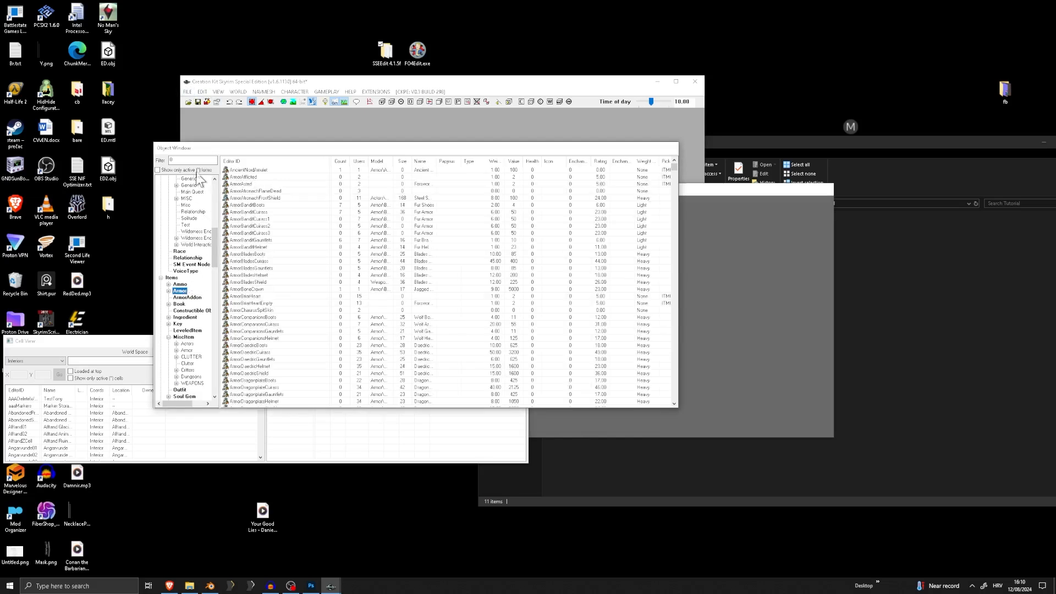
click(186, 92)
click(201, 110)
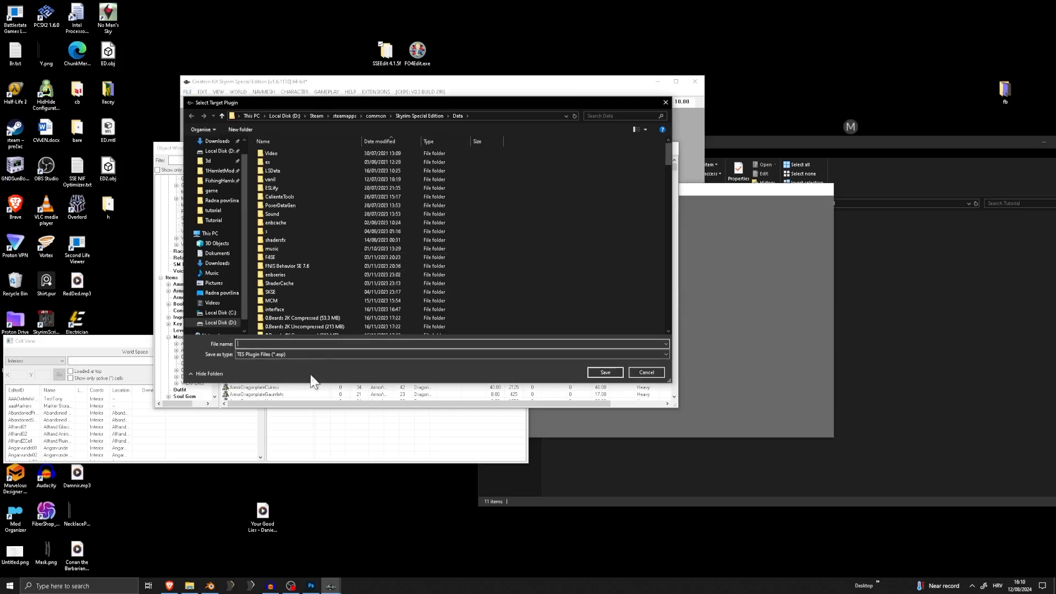
scroll(384, 288, down, 10)
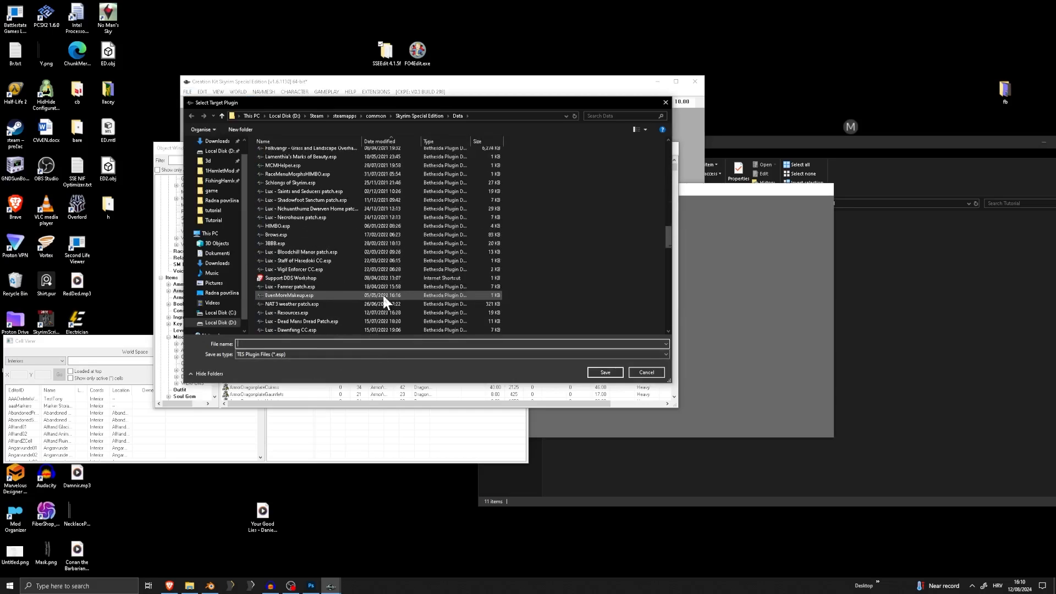
text(ObiTur)
click(605, 372)
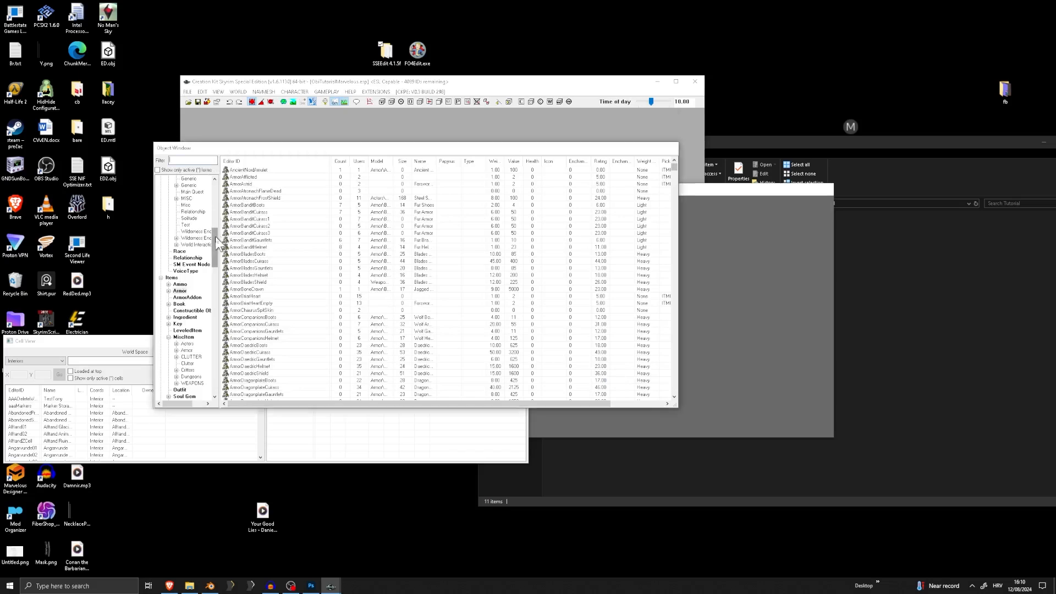
Filter the Armor records by leather, duplicate ArmorLeatherCuirass and open the copy for editing
drag(217, 242, 225, 236)
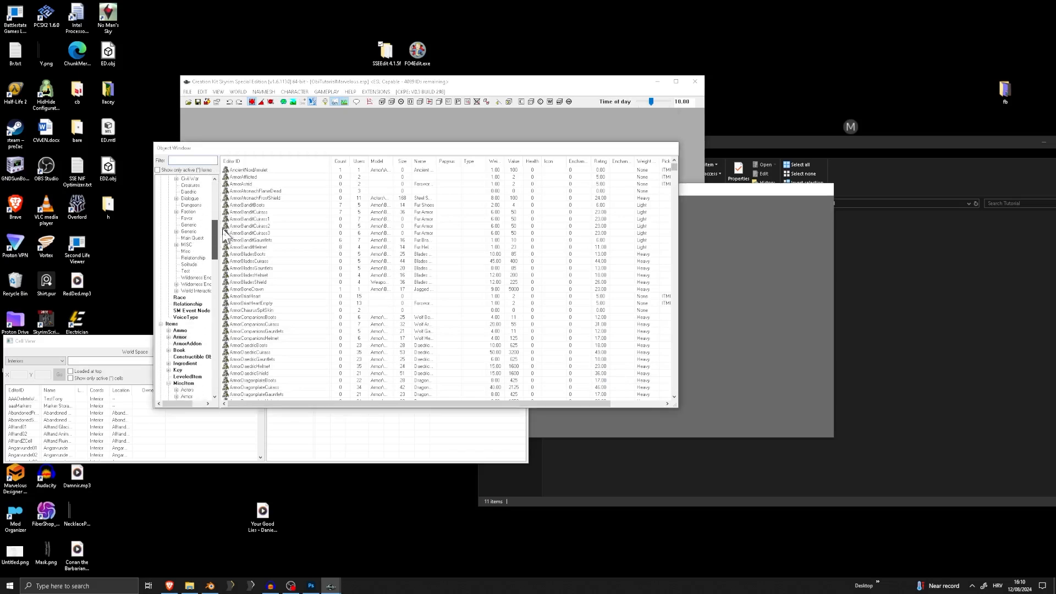
click(184, 337)
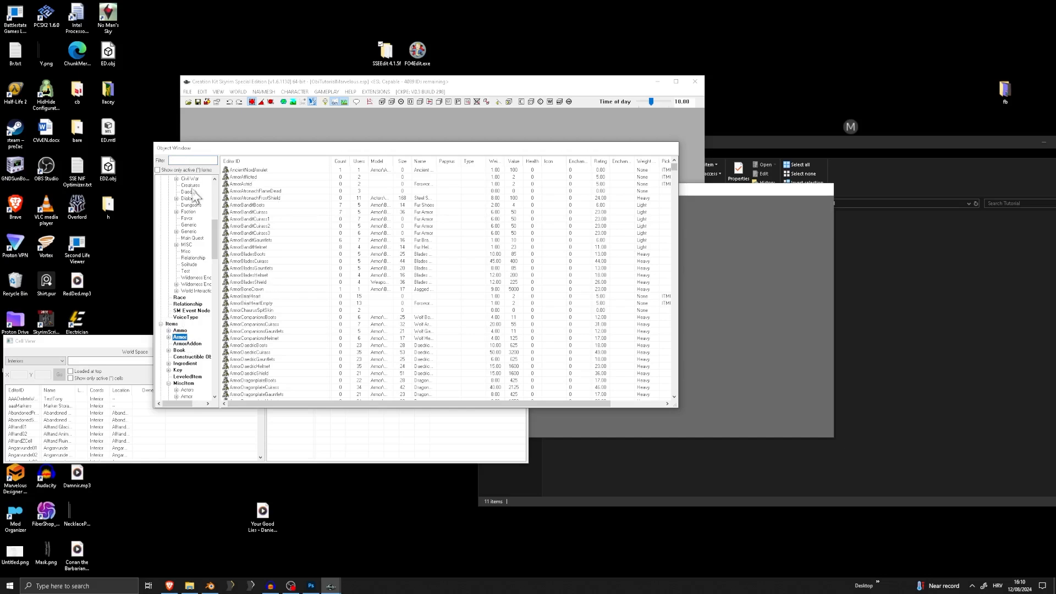
click(193, 160)
text(leather)
right_click(265, 177)
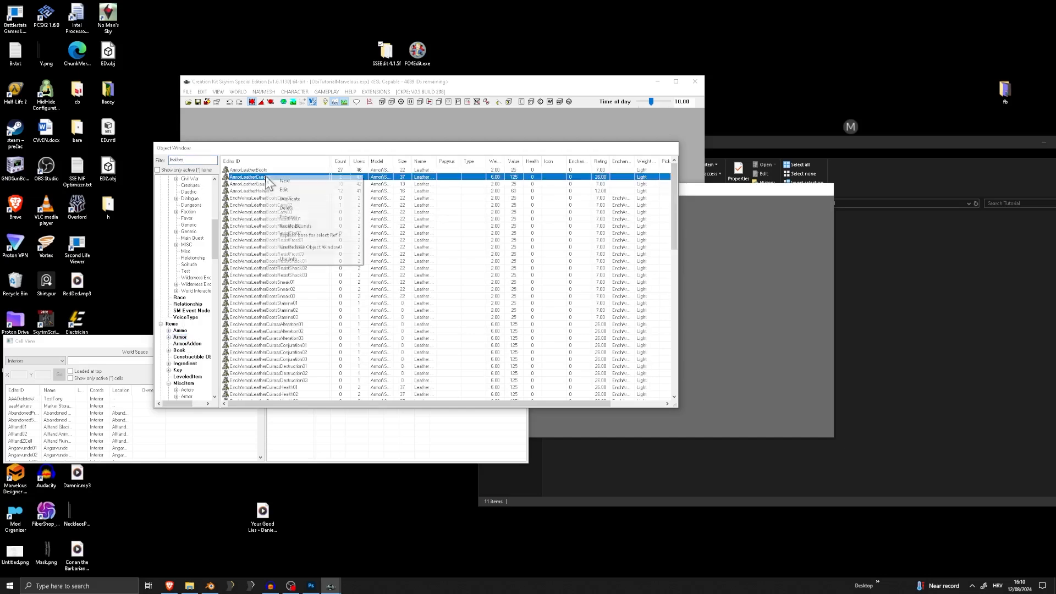
click(298, 199)
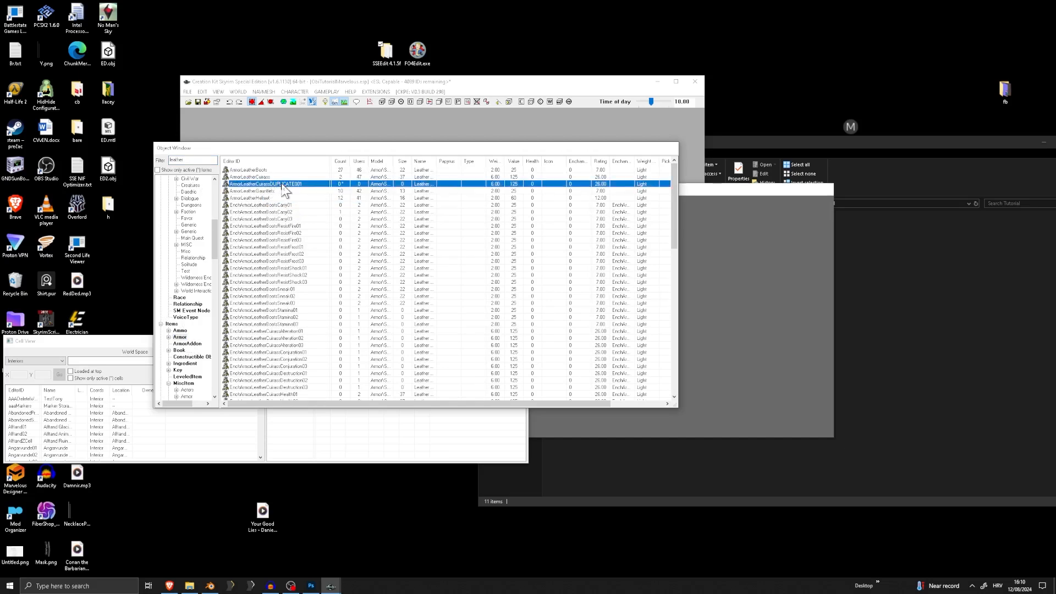
double_click(286, 184)
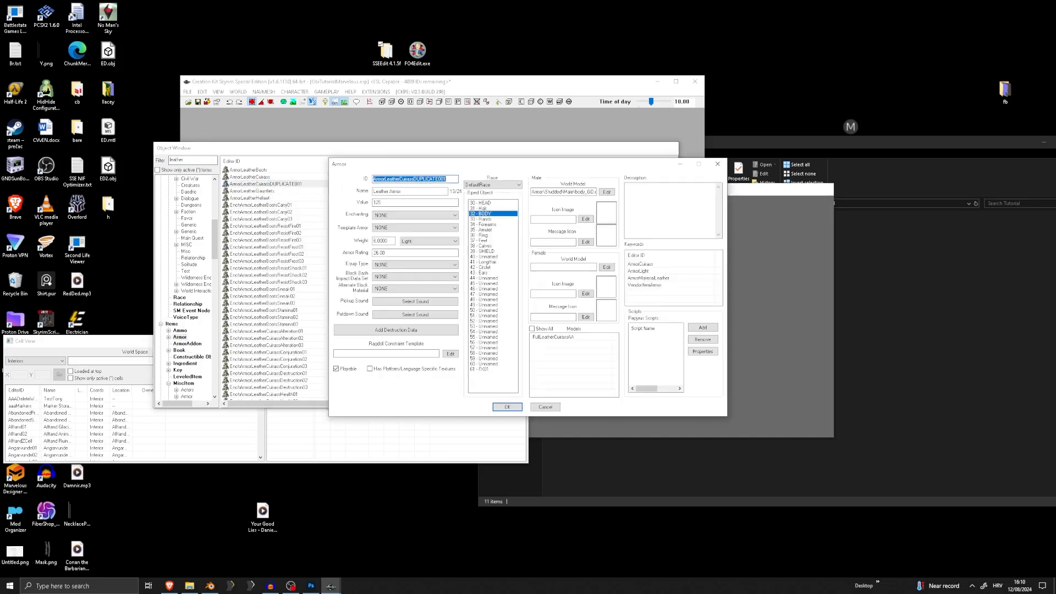
Set the armor copy's ID to 1_Hood and its name to Tutorial Hood
text(1_Hood)
key(Tab)
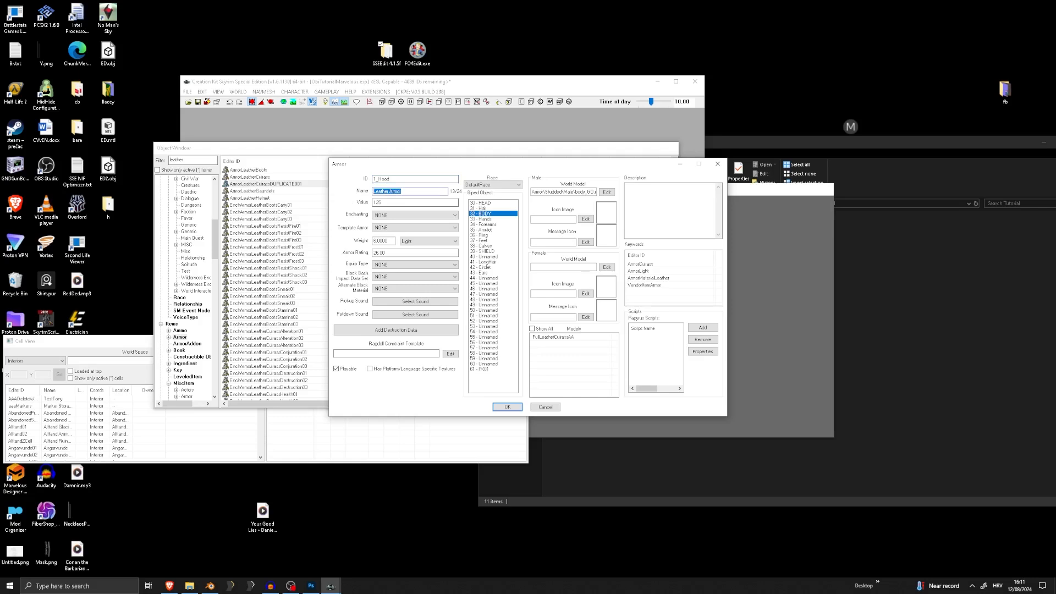
text(Tul)
Set the hood armor's weight to 0, its weight class to None and its armor rating to 2
click(388, 227)
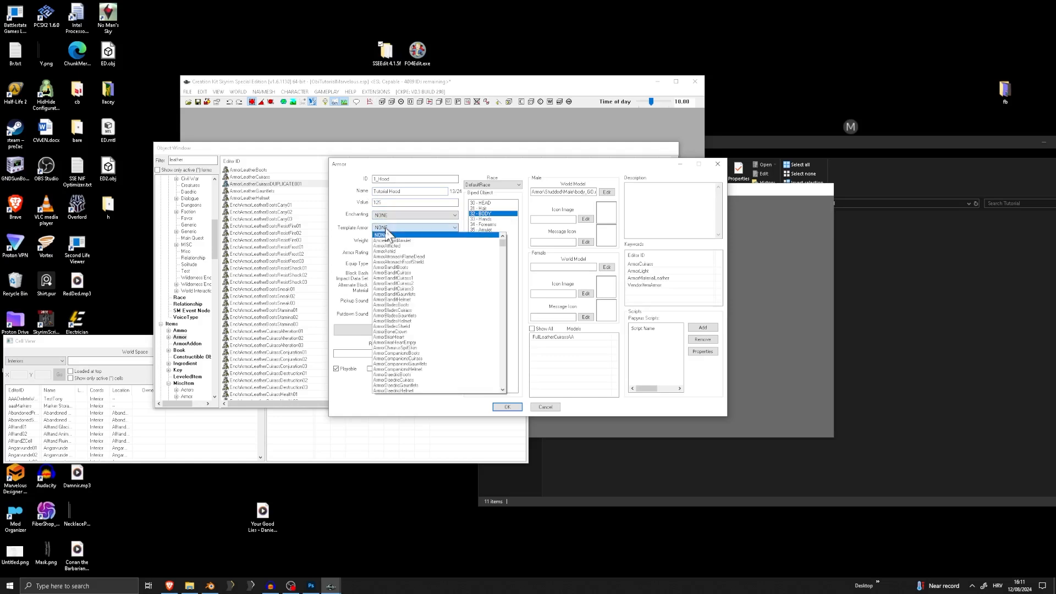
click(388, 228)
drag(389, 241, 368, 244)
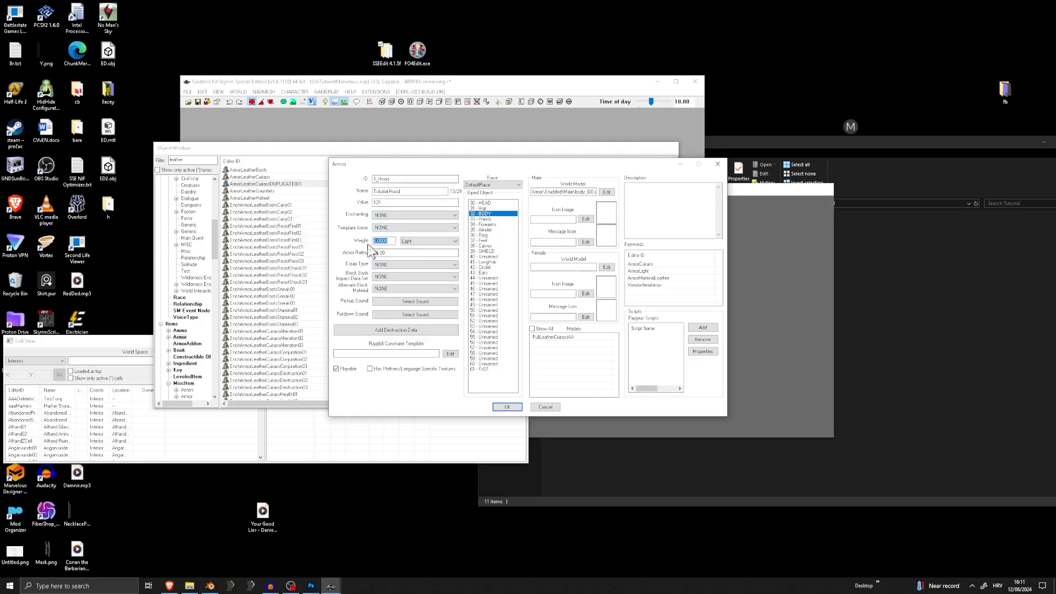
text(0)
click(411, 241)
click(410, 259)
click(413, 243)
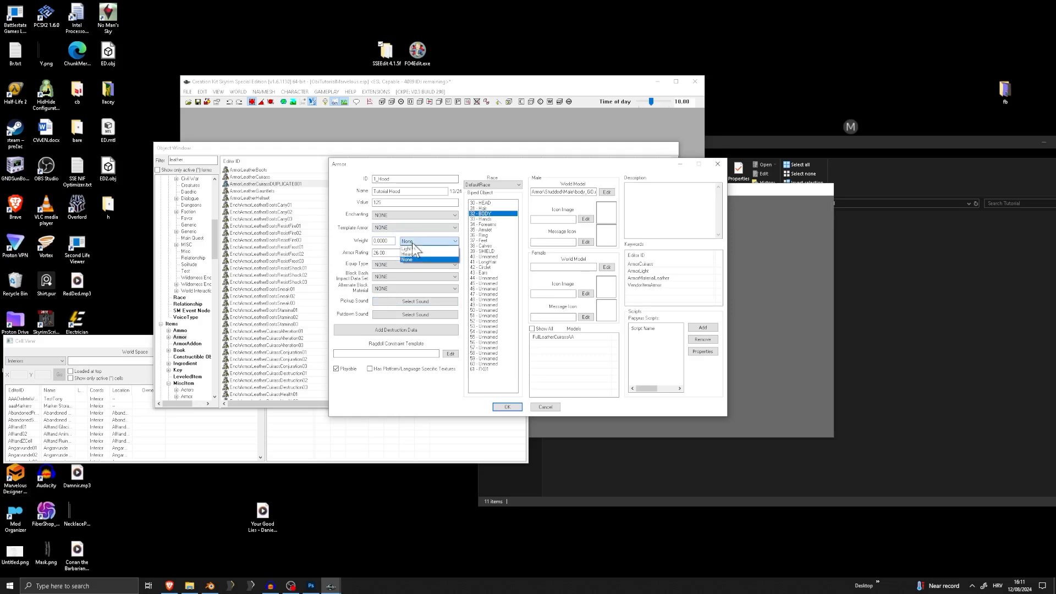
click(412, 260)
text(2)
Replace the hood armor's Body biped slot with the 42 - Circlet slot
click(573, 337)
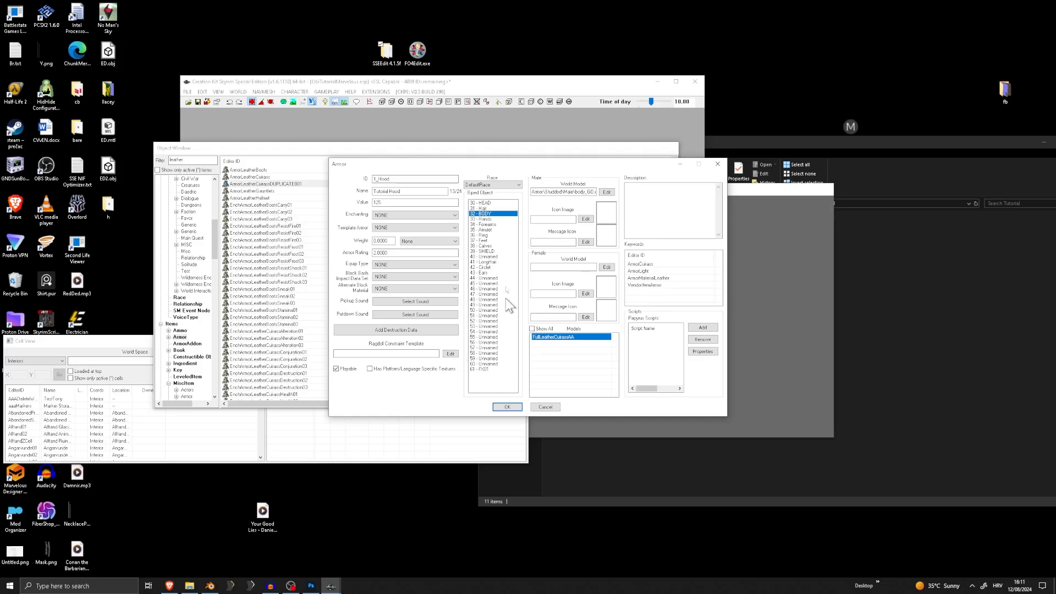
click(495, 213)
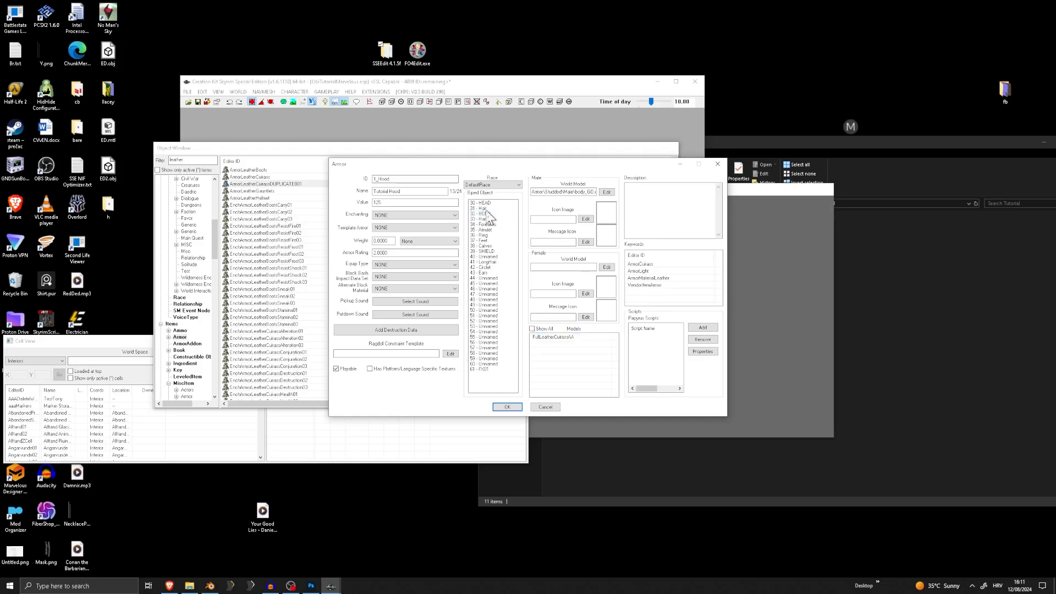
click(485, 268)
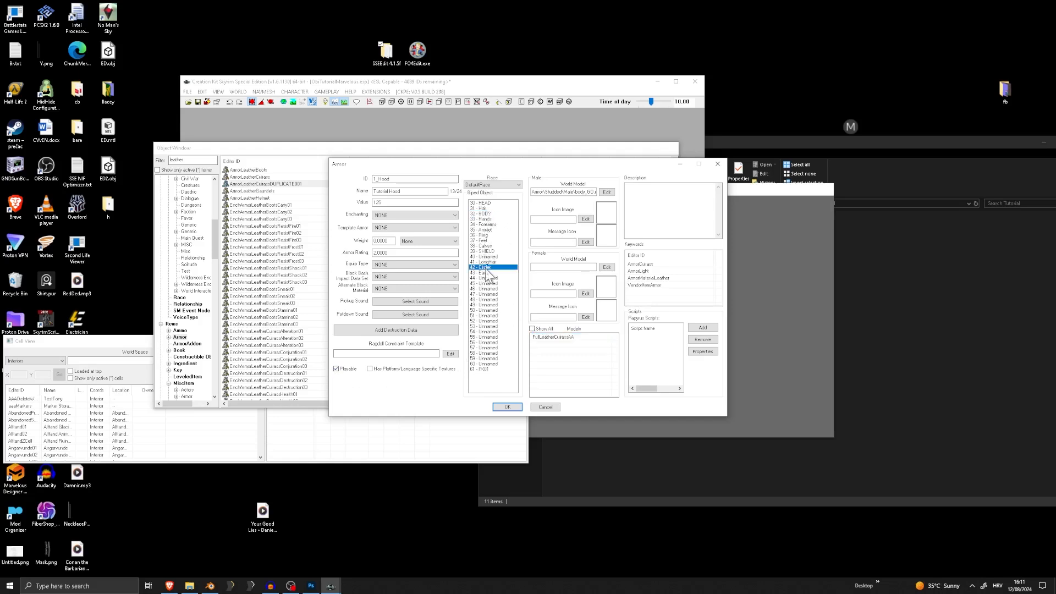
Remove FullLeatherCuirassAA from the hood armor's models and begin adding a replacement ArmorAddon
click(584, 338)
key(Delete)
right_click(564, 346)
click(578, 348)
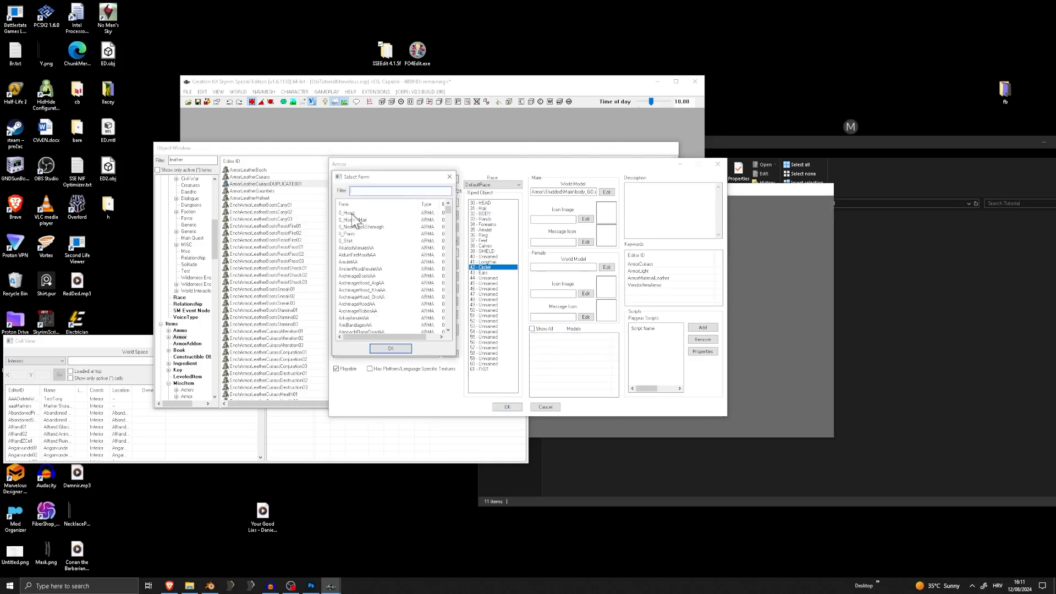
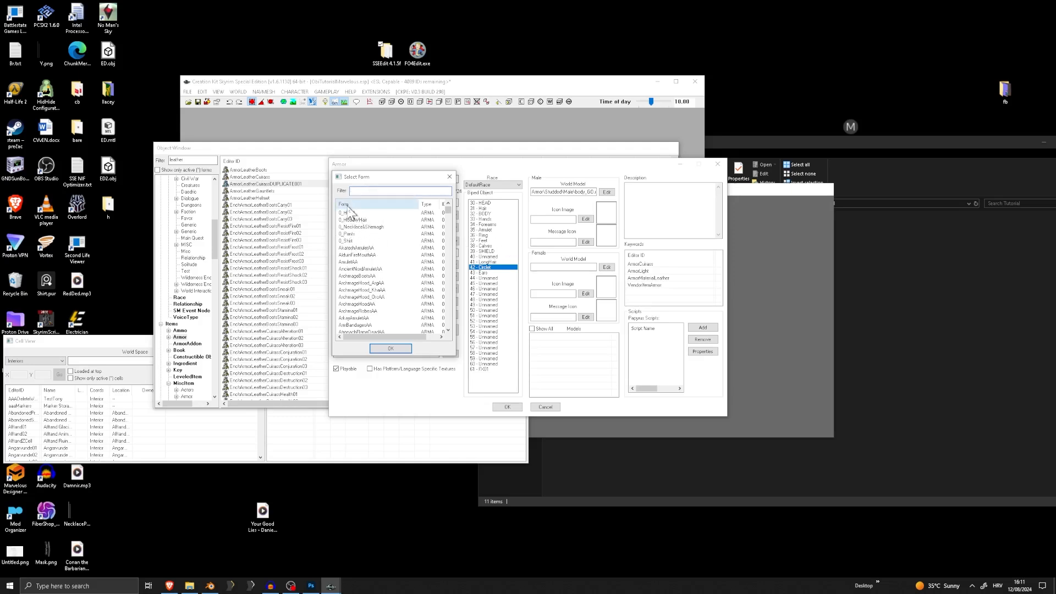
Add the 0_Hood ArmorAddon to the hood armor's models
click(351, 214)
double_click(351, 214)
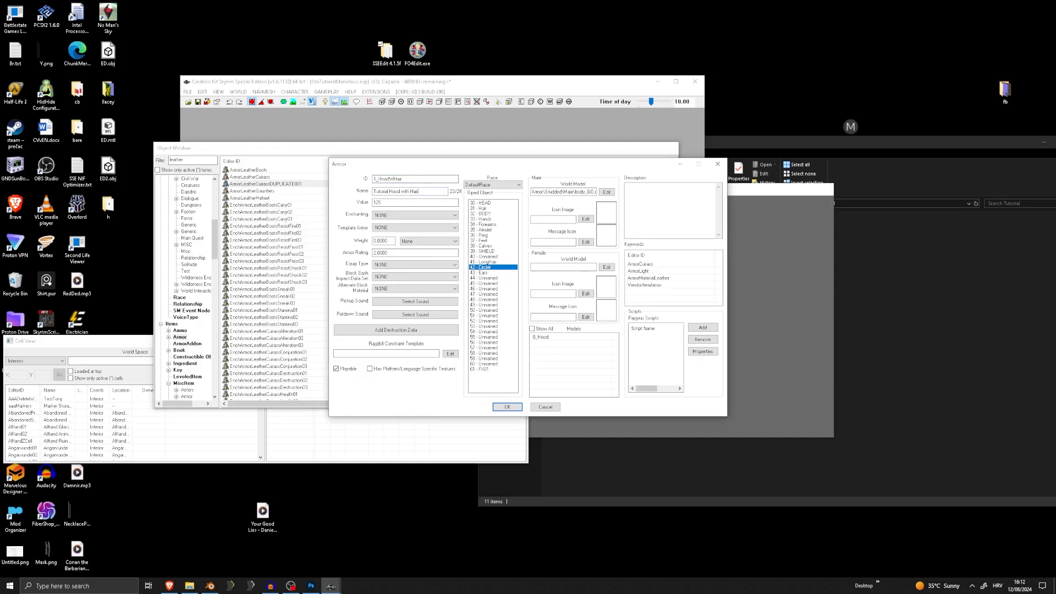
click(541, 338)
Set the hood armor's female world model to GO_Hood.nif from the Tutorial folder and accept the armor as a new form
click(214, 267)
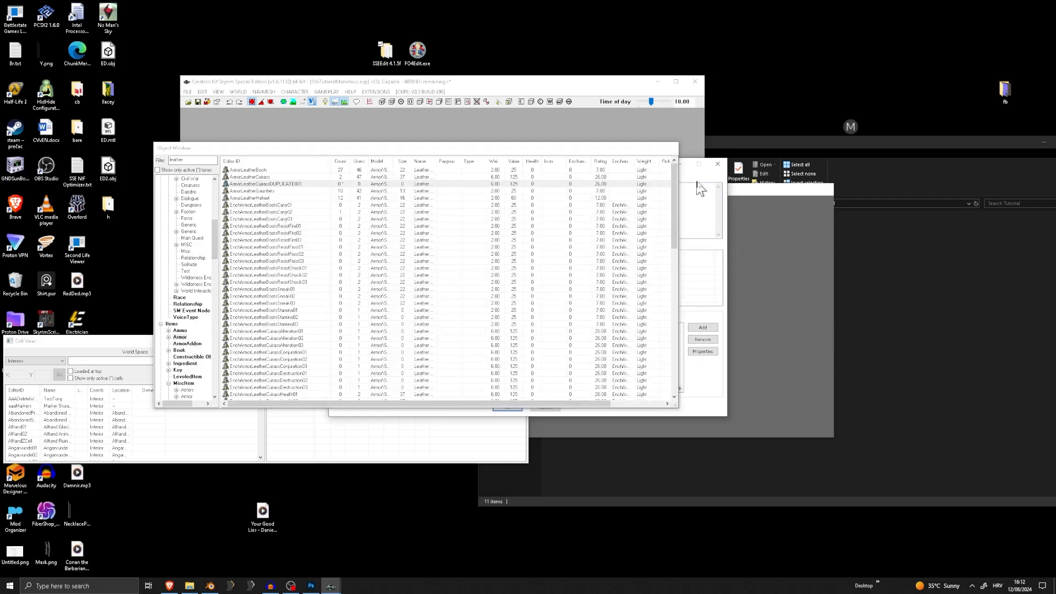
drag(634, 151, 687, 277)
drag(649, 170, 771, 174)
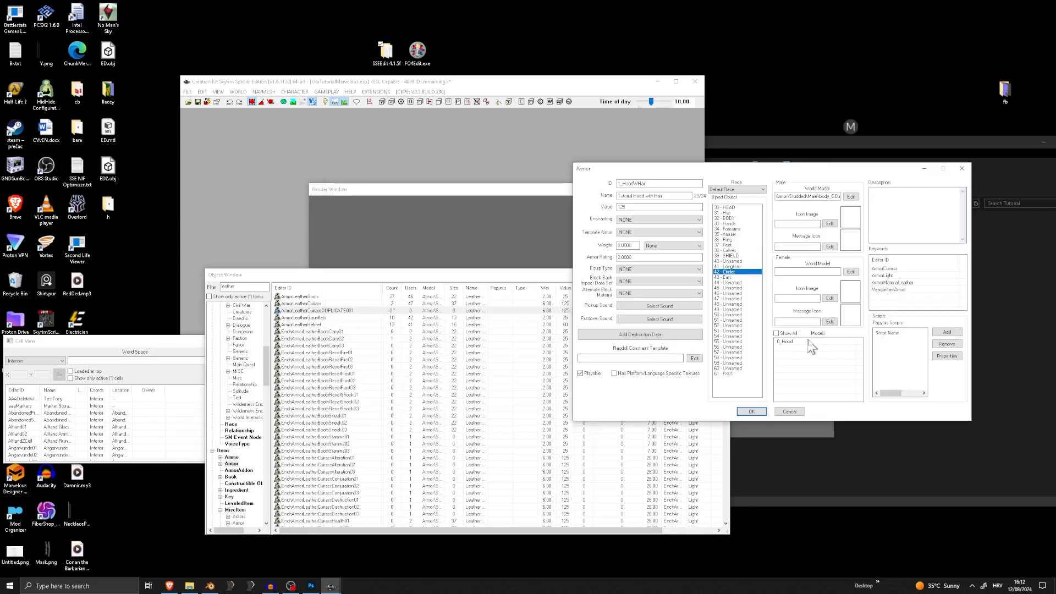
drag(383, 275, 170, 163)
drag(726, 168, 641, 150)
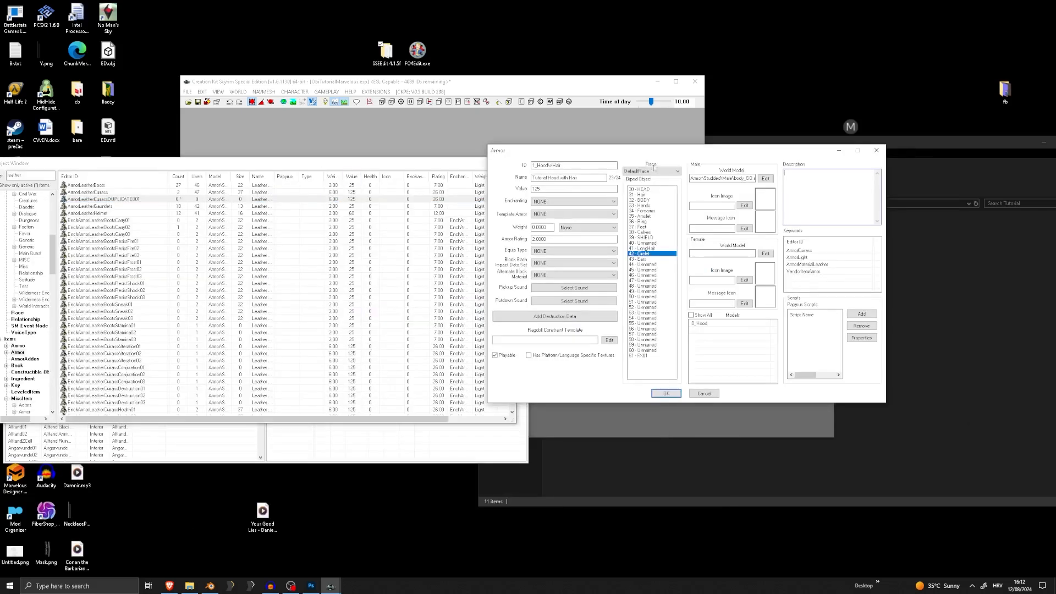
click(765, 253)
click(500, 231)
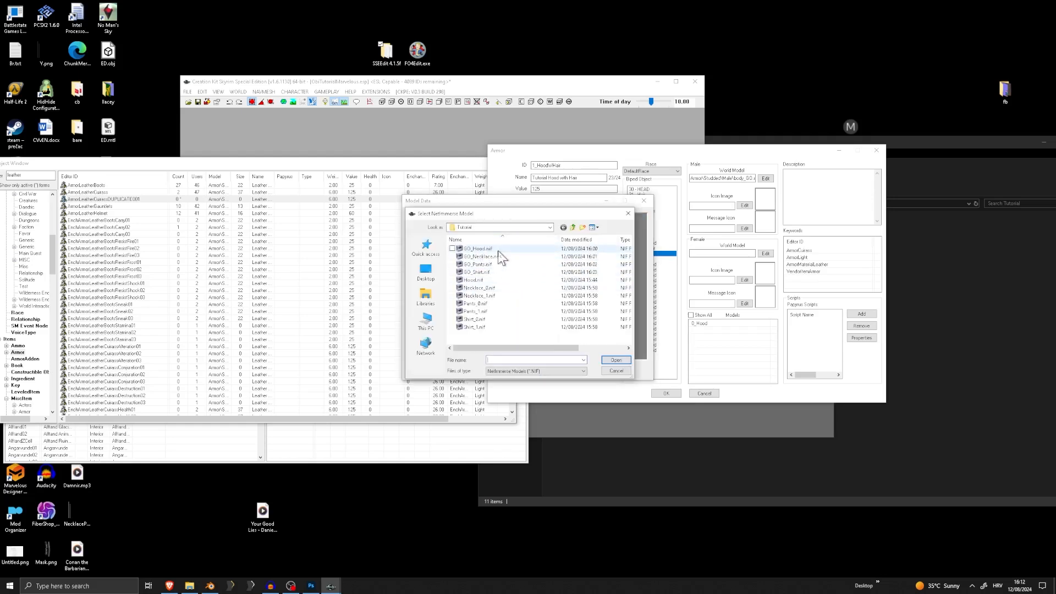
double_click(480, 248)
drag(589, 299, 623, 395)
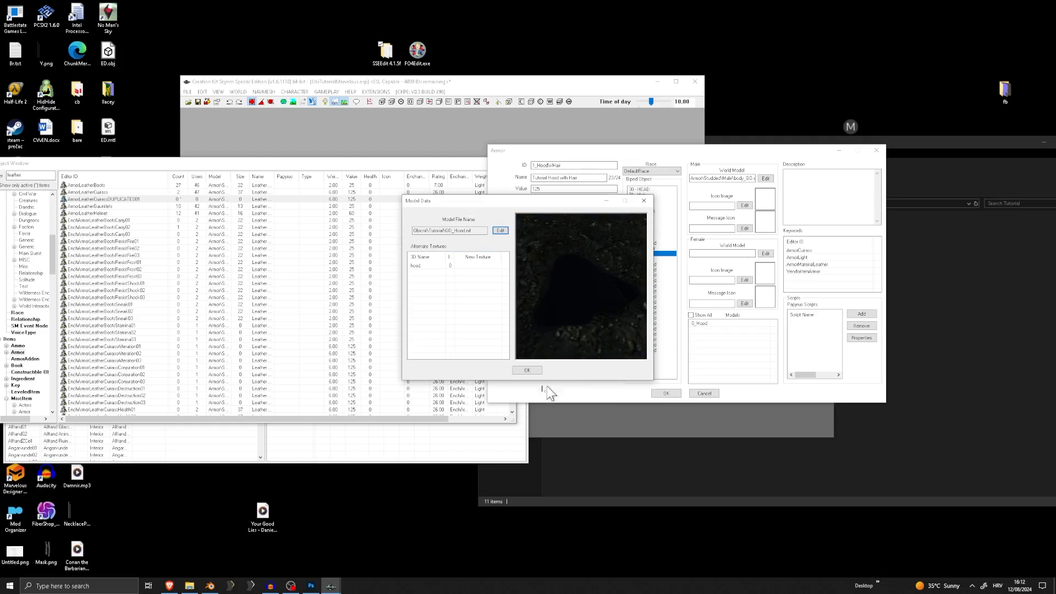
click(527, 370)
click(660, 393)
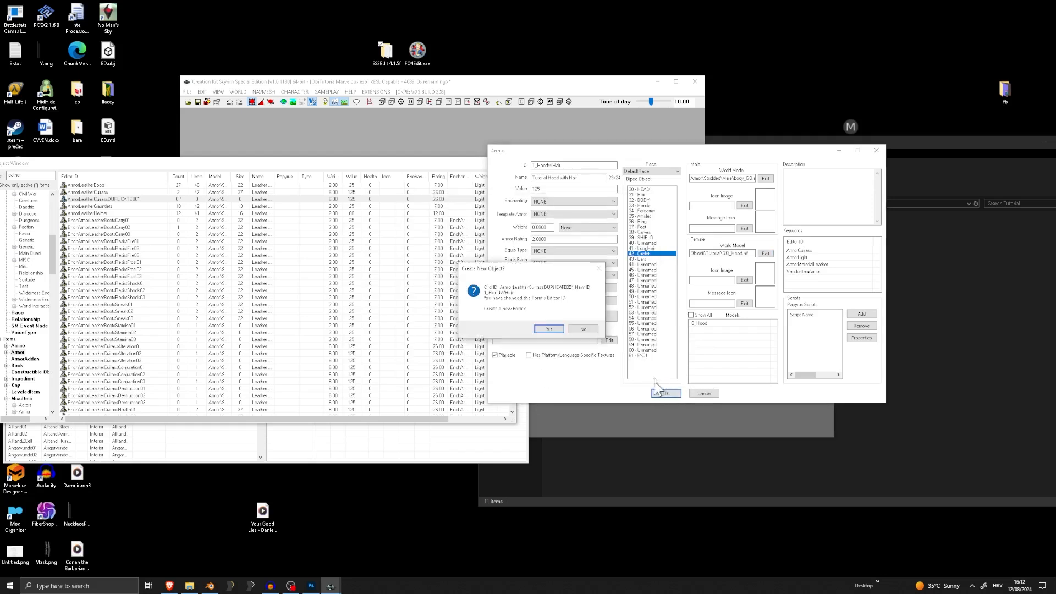
click(560, 327)
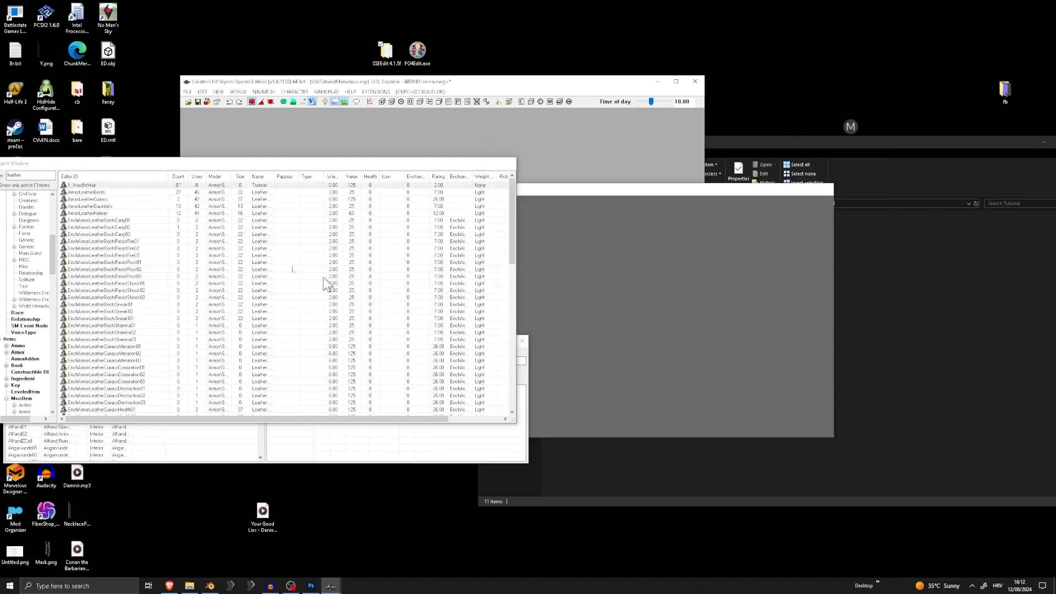
Duplicate the hood-with-hair armor and set the copy's ID to 1_Hood, clearing the leather filter to find it
right_click(98, 187)
click(118, 215)
drag(27, 175, 2, 180)
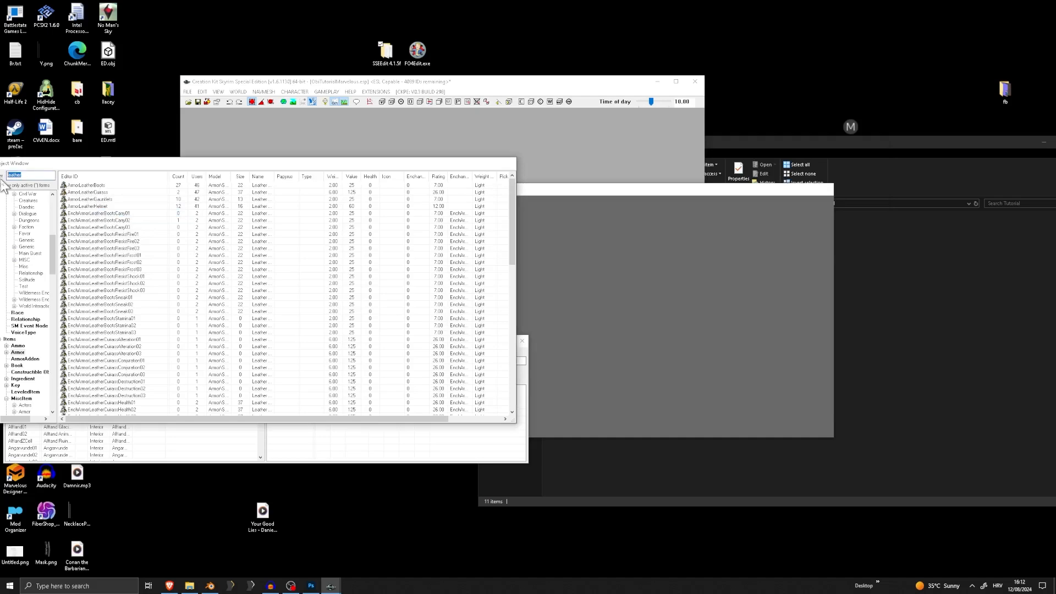
key(BackSpace)
drag(77, 163, 184, 165)
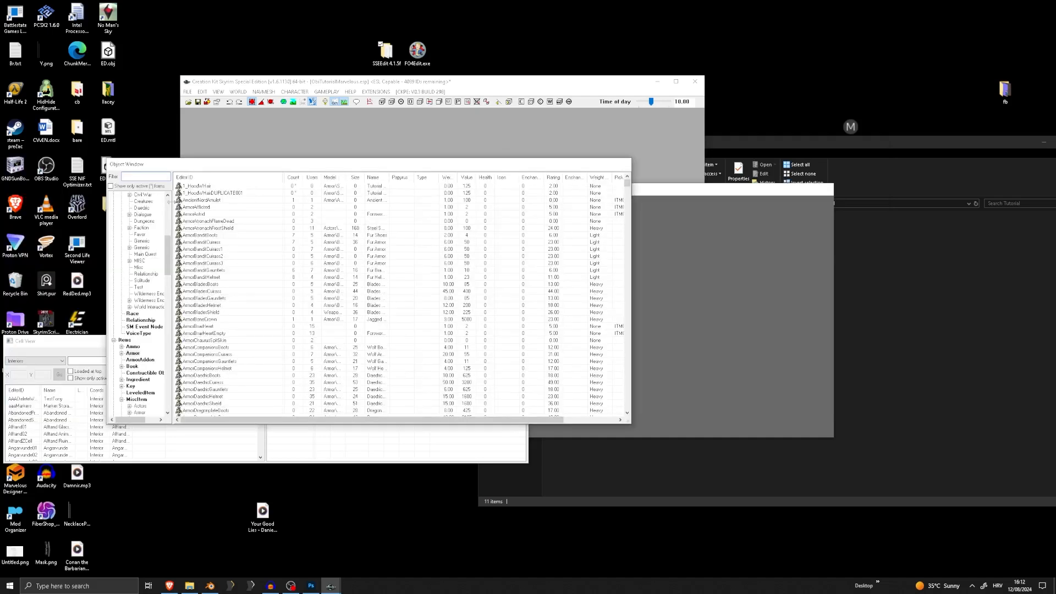
click(221, 193)
double_click(221, 193)
drag(435, 179, 408, 178)
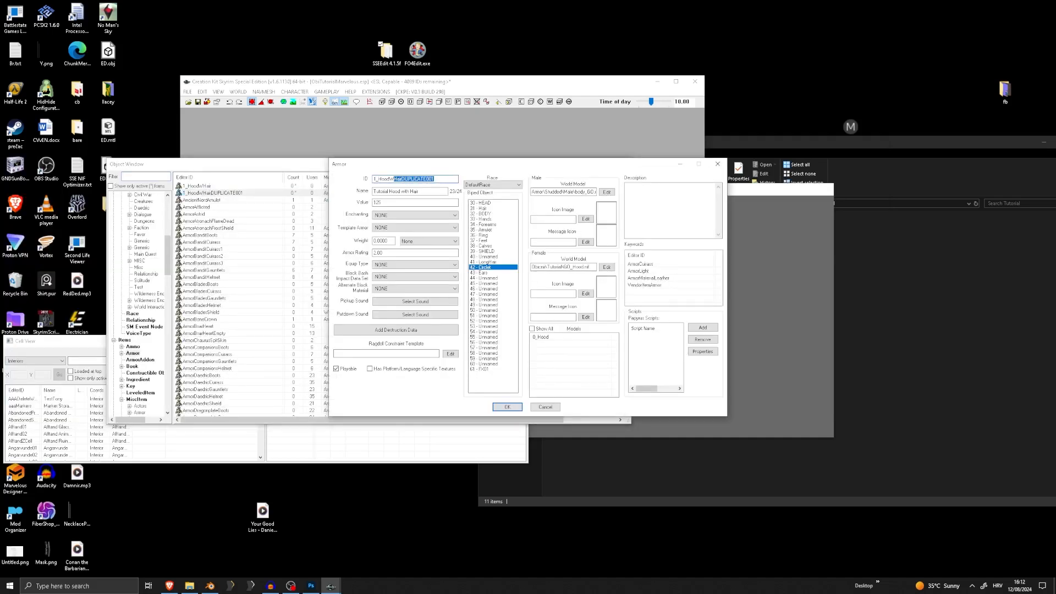
key(BackSpace)
Add the 31 - Hair and 41 - LongHair slots to the 1_Hood armor and save the plugin
click(484, 208)
click(491, 263)
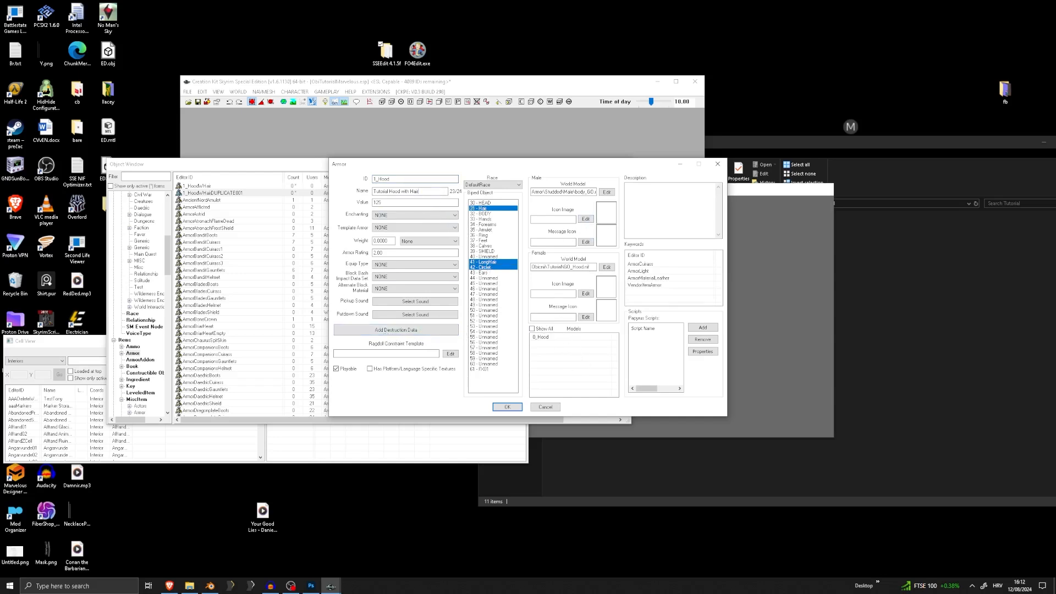
key(BackSpace)
click(508, 407)
click(554, 329)
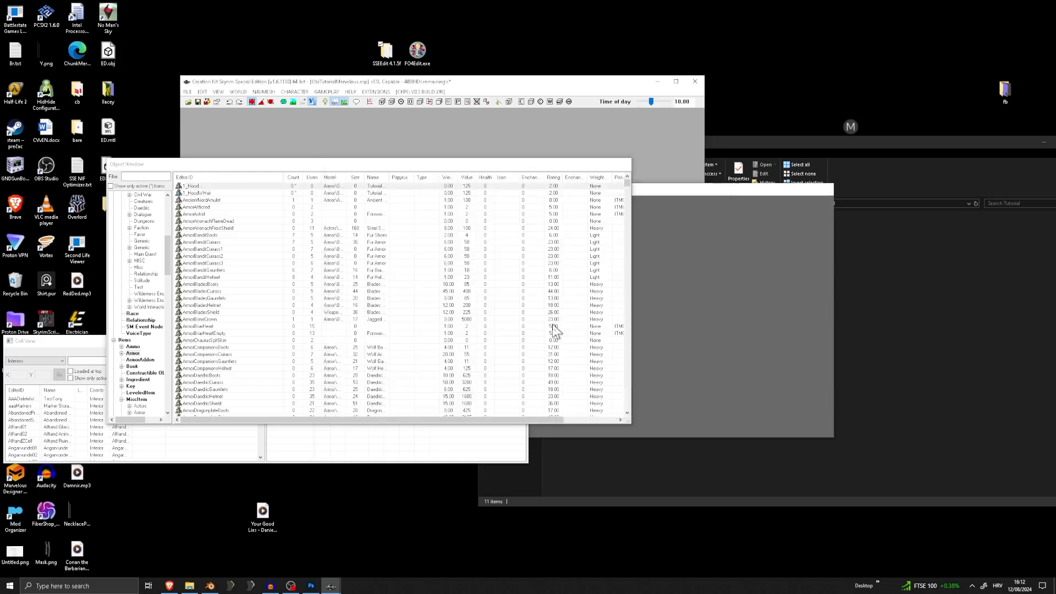
click(188, 92)
click(198, 112)
Filter the armors by leather, duplicate ArmorLeatherCuirass and open the copy for editing
click(152, 177)
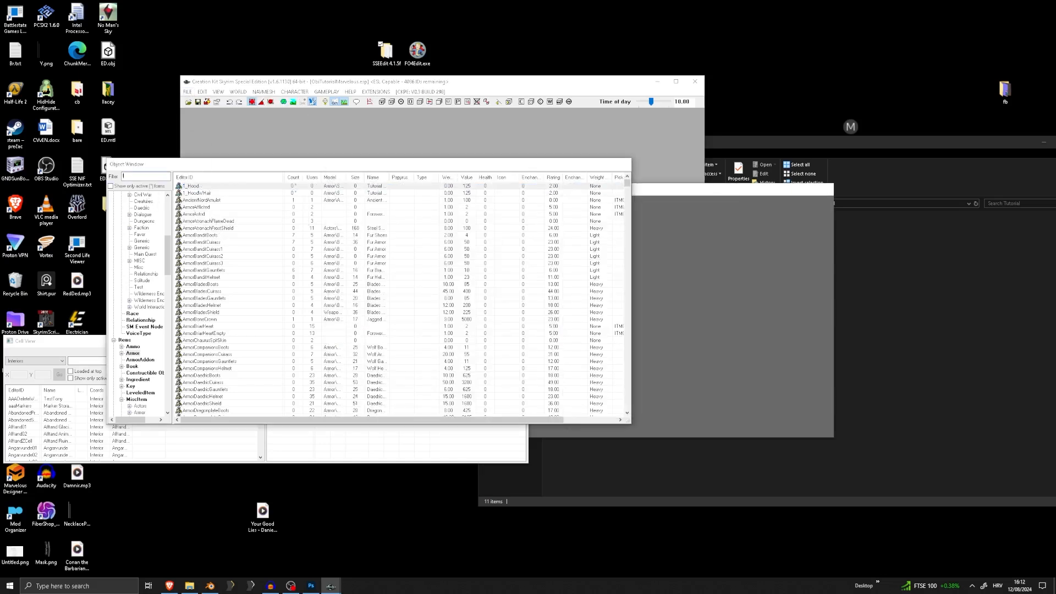
text(leather)
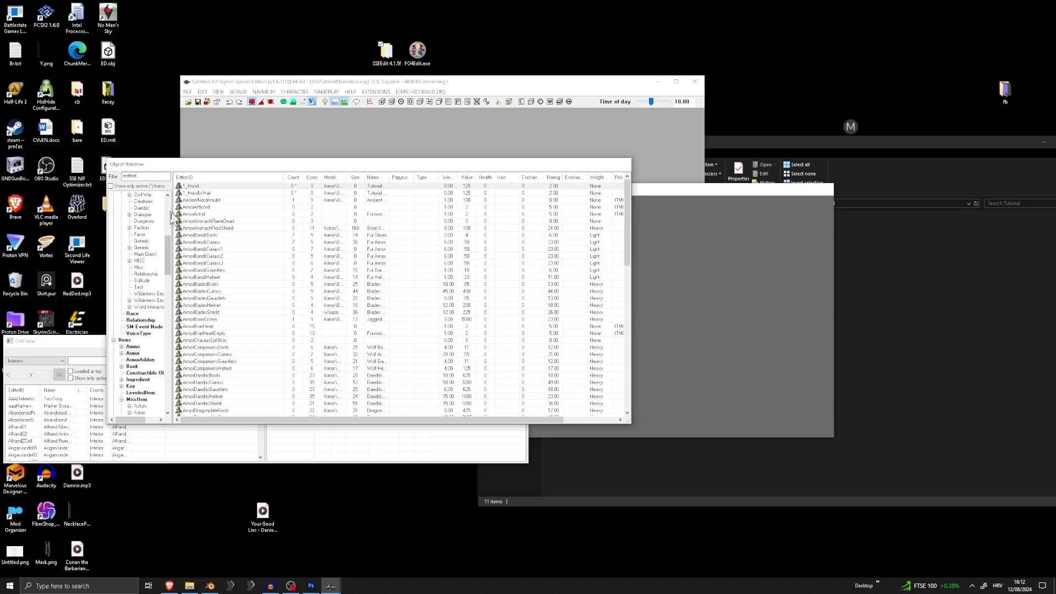
right_click(219, 193)
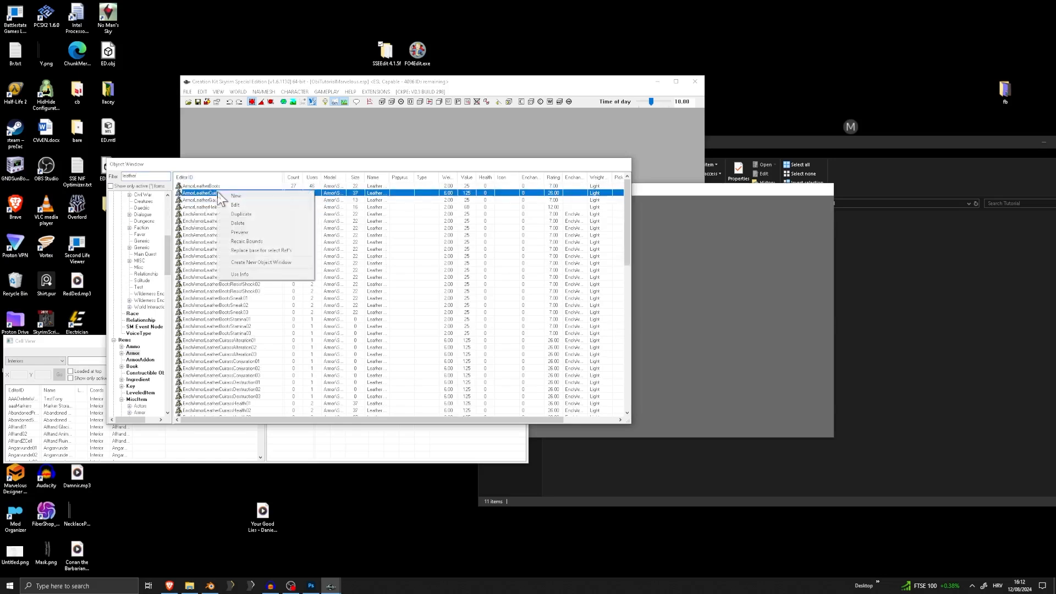
click(240, 214)
double_click(223, 200)
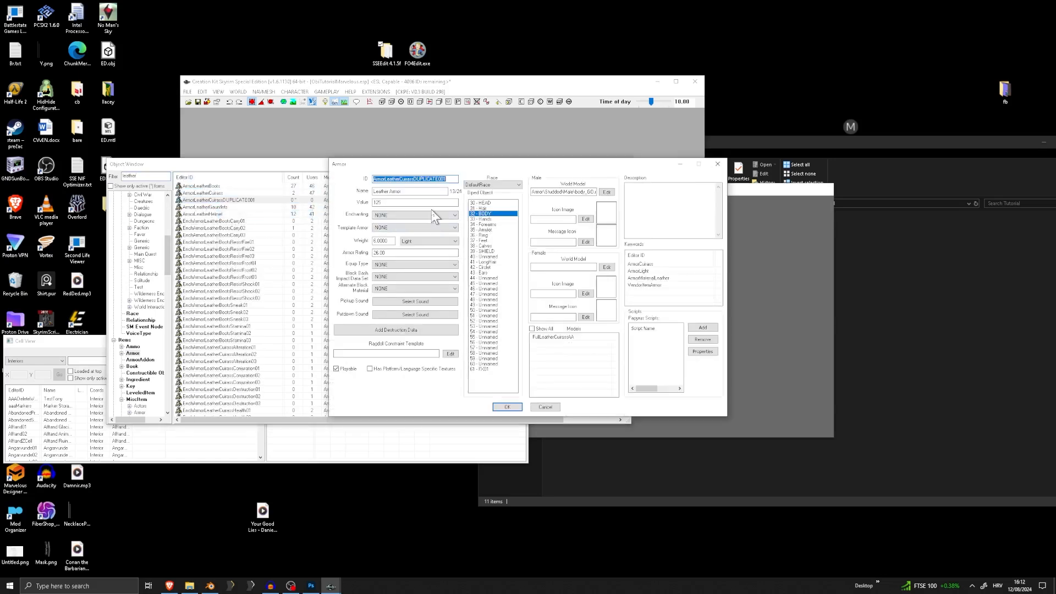
Start the copy's ID with 1_ and replace FullLeatherCuirassAA in its models with the necklace and shemagh ArmorAddon
text(1_)
click(570, 337)
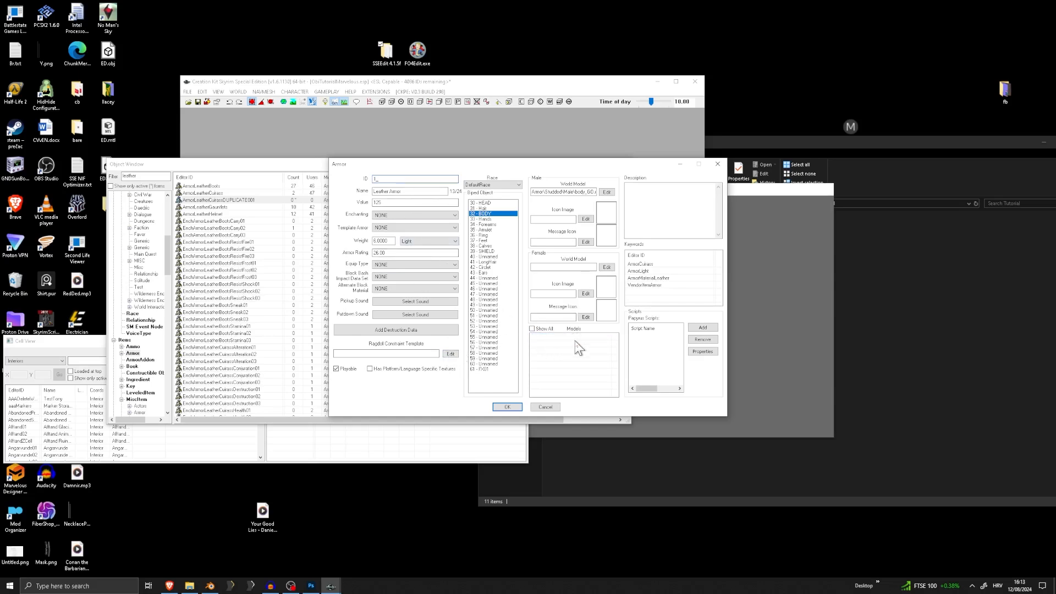
double_click(577, 345)
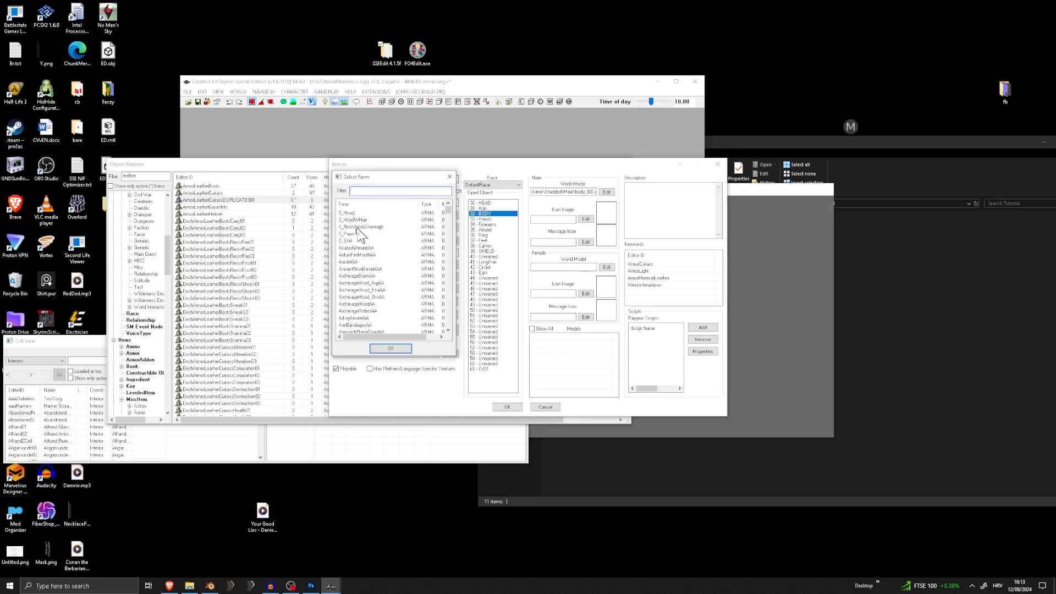
double_click(355, 227)
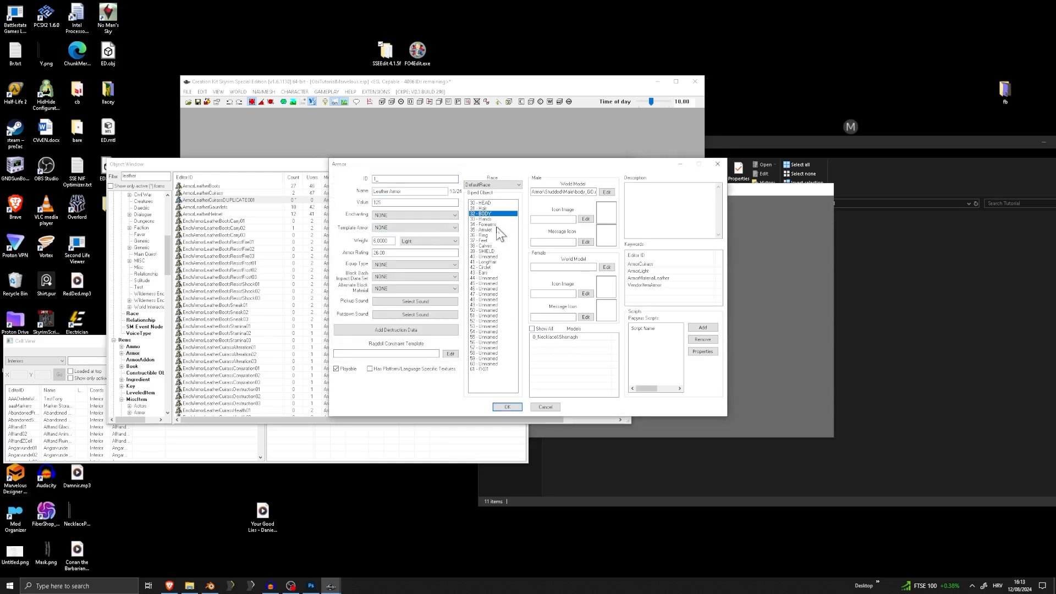
Replace the Body slot with 35 - Amulet and identify the armor as 1_NeckShem, named Shemagh & Necklace
click(491, 214)
click(377, 179)
Set the necklace armor's weight class to None and its weight and armor rating to 1, with NONE as enchanting
click(443, 242)
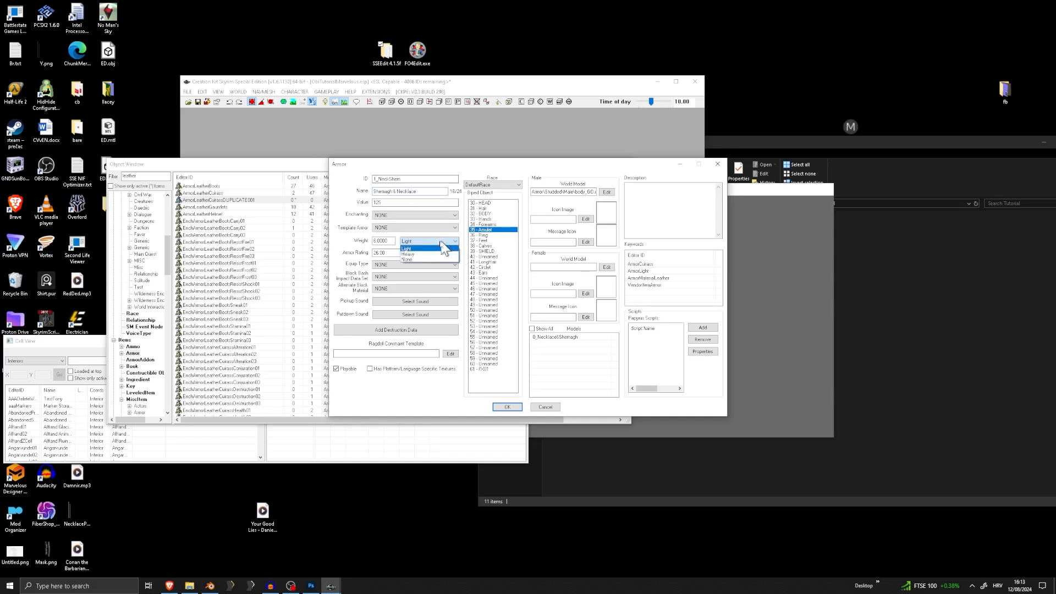
click(417, 261)
click(397, 216)
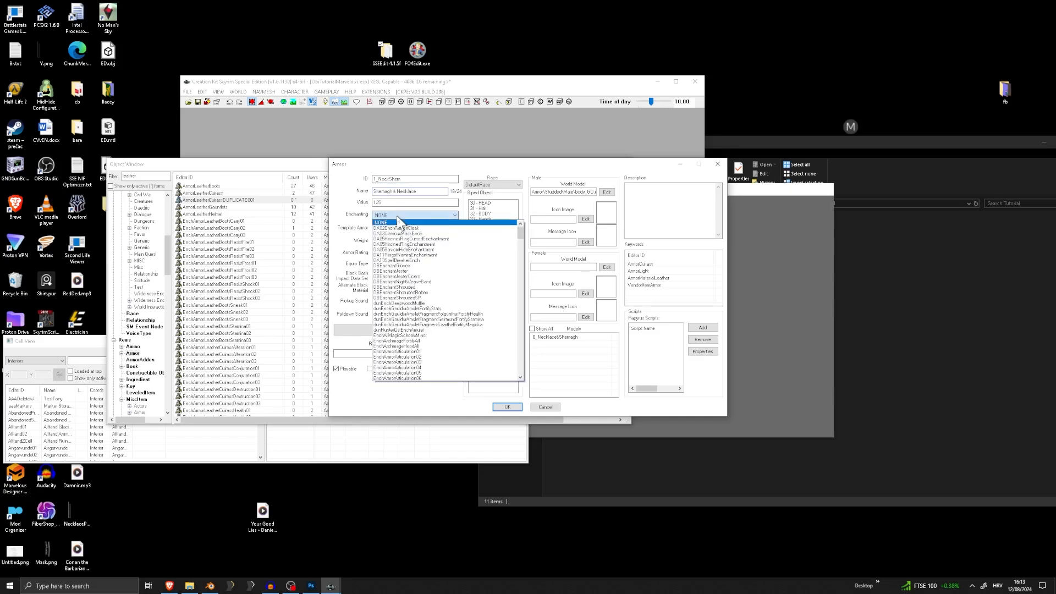
click(398, 222)
click(570, 338)
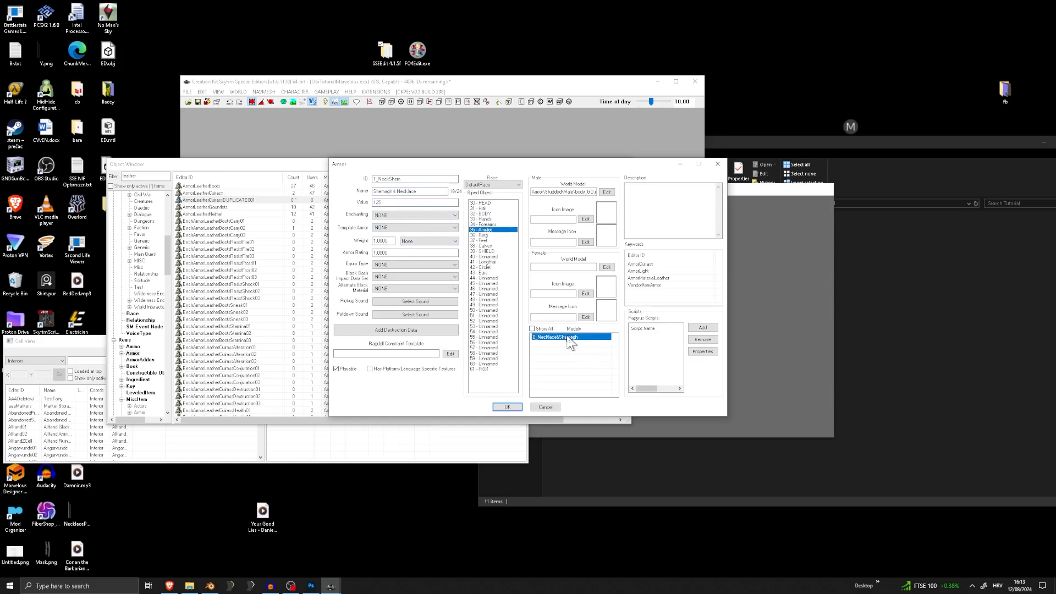
Set the necklace armor's female world model to GO_Necklace.nif and accept the armor as a new form
click(606, 267)
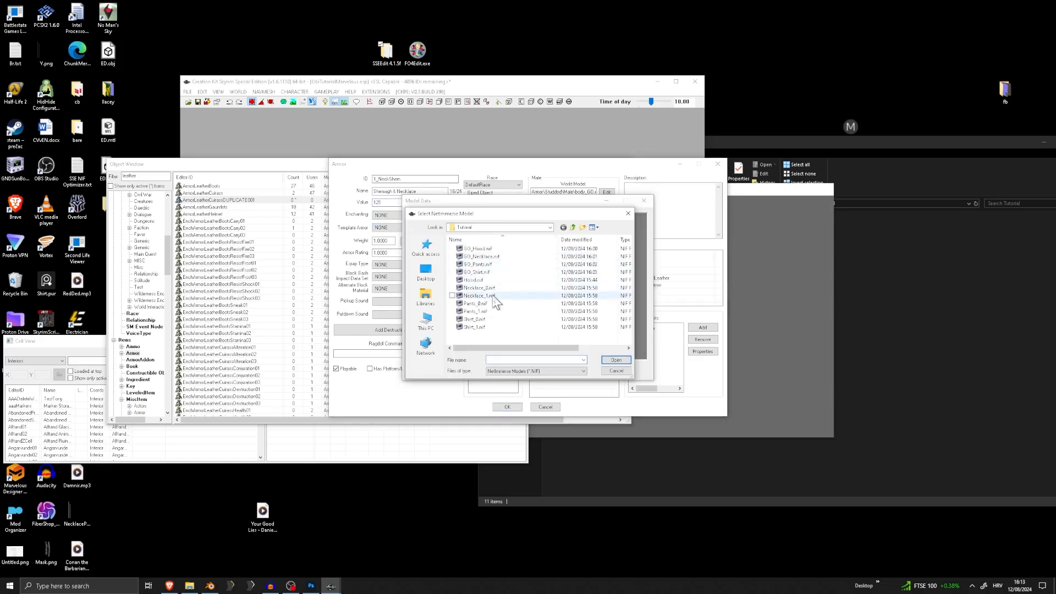
double_click(477, 256)
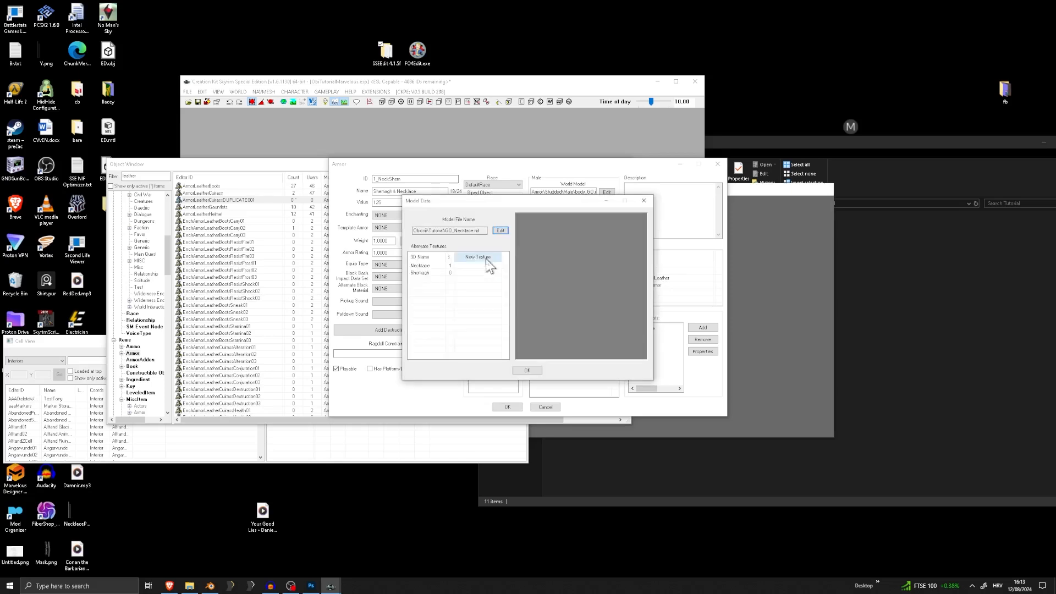
click(527, 370)
click(507, 406)
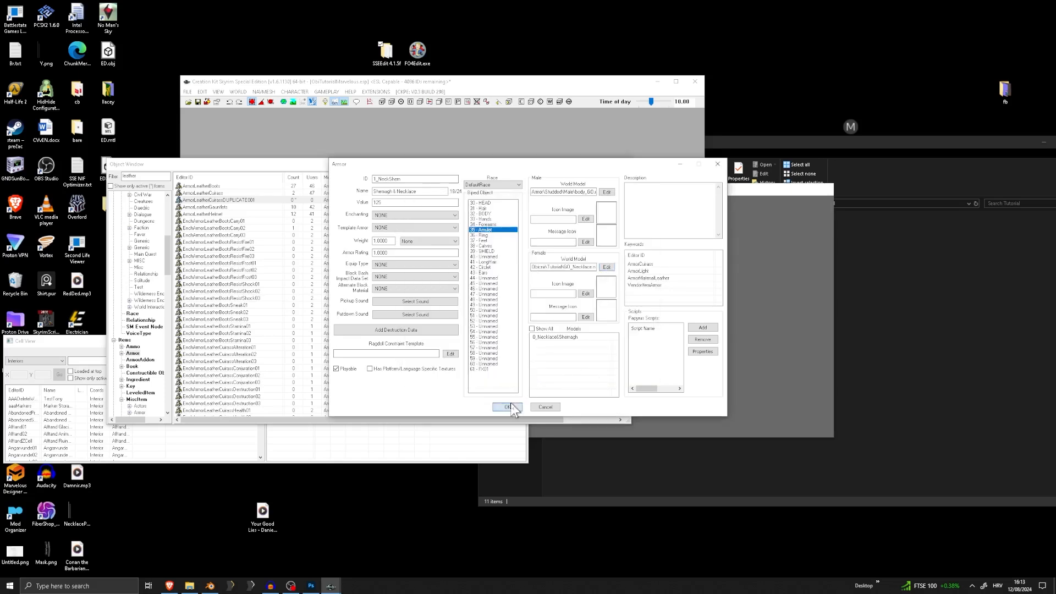
click(566, 330)
click(554, 330)
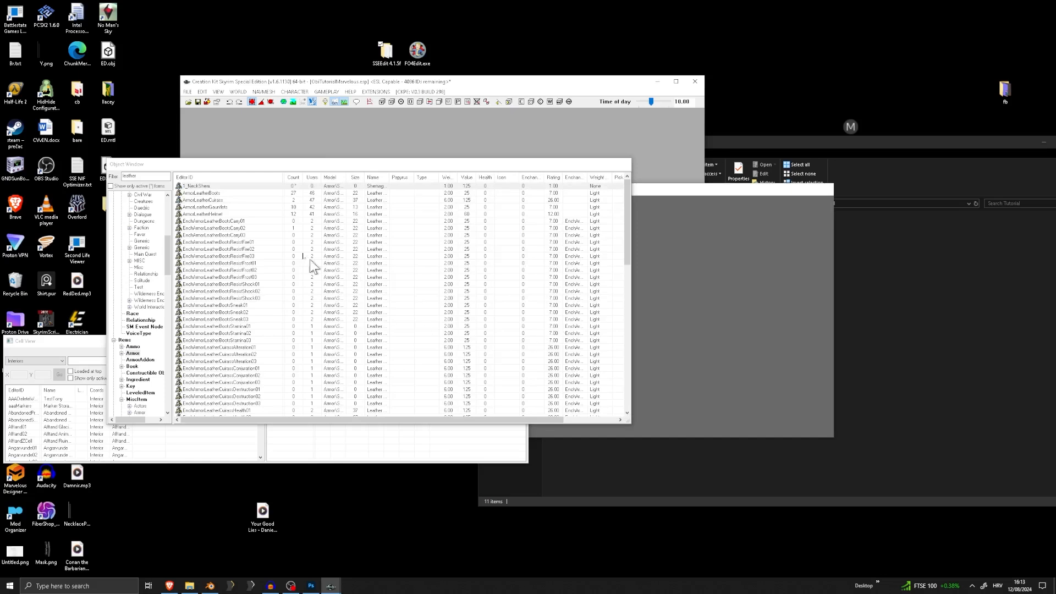
Filter the armors by 1, duplicate 1_NeckShem and open the duplicate for editing
double_click(130, 176)
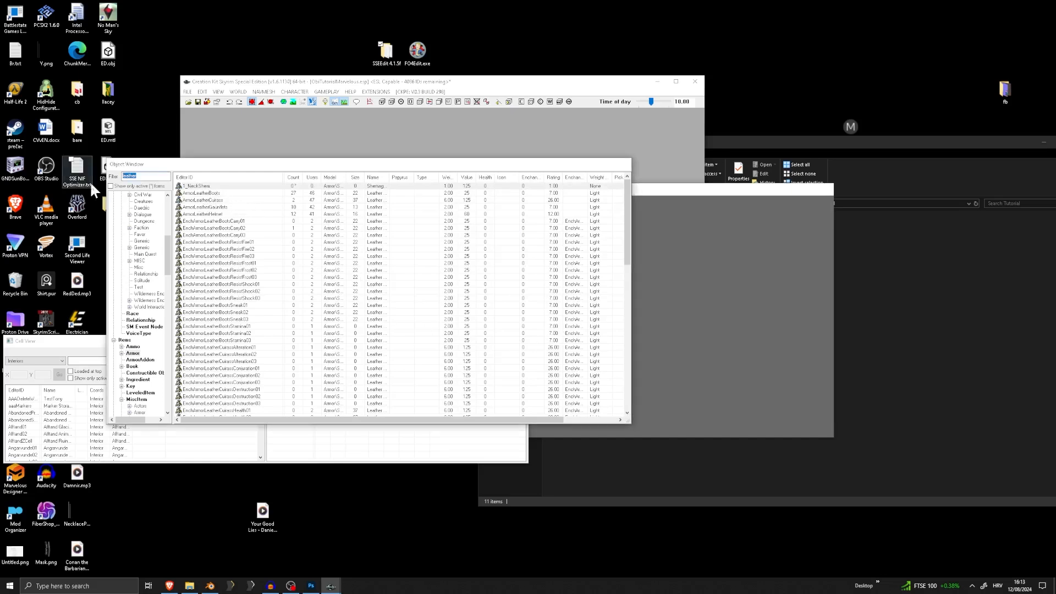
text(1)
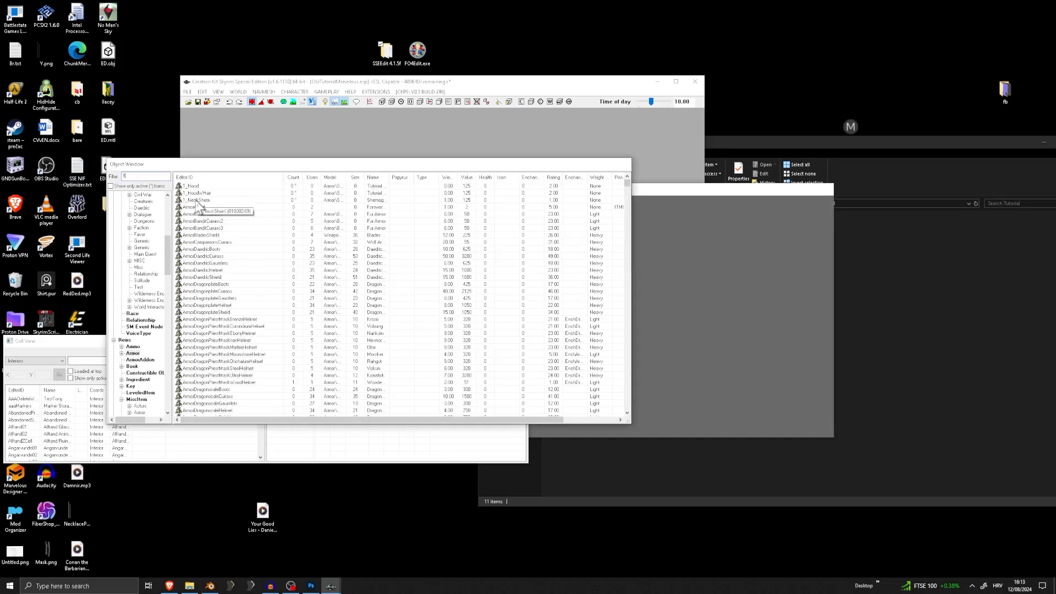
right_click(198, 201)
click(220, 222)
double_click(214, 207)
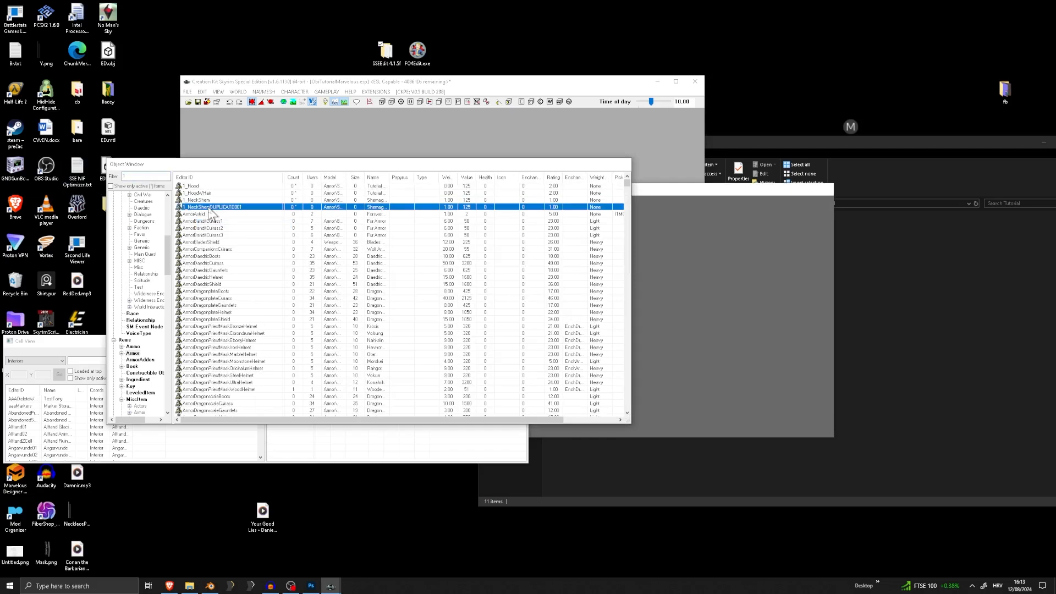
Replace the necklace ArmorAddon in the duplicate's models with 0_Pants
click(595, 339)
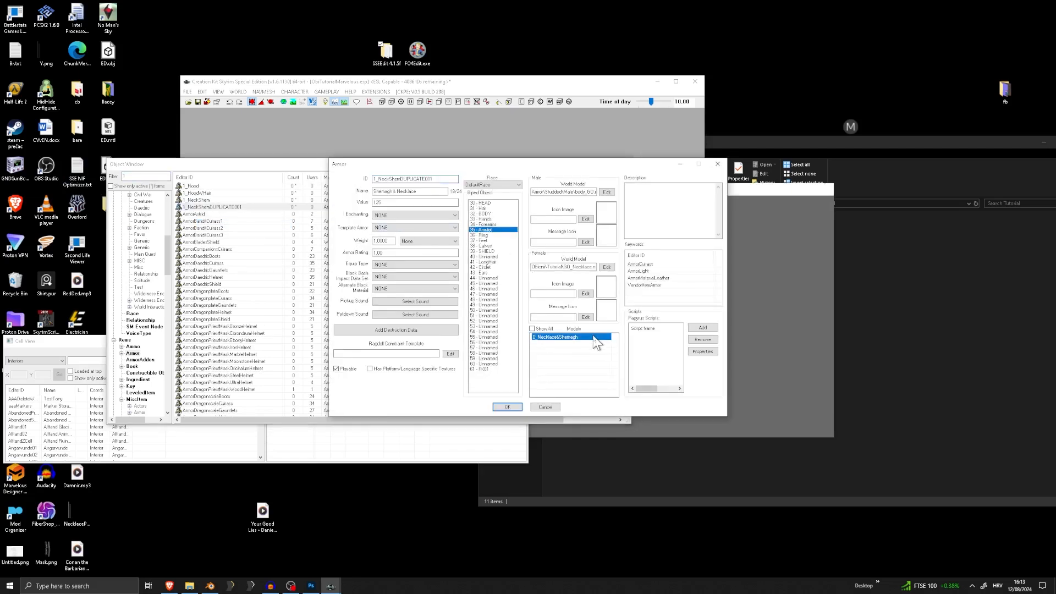
right_click(574, 340)
click(613, 349)
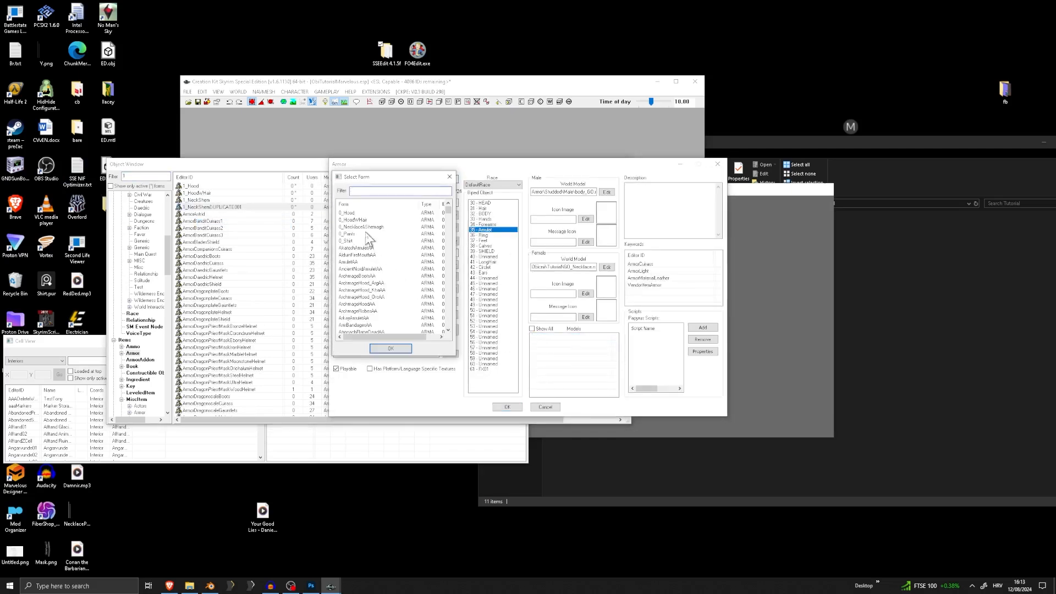
double_click(348, 233)
Replace the duplicate's Amulet biped slot with slot 49 - Unnamed
click(489, 235)
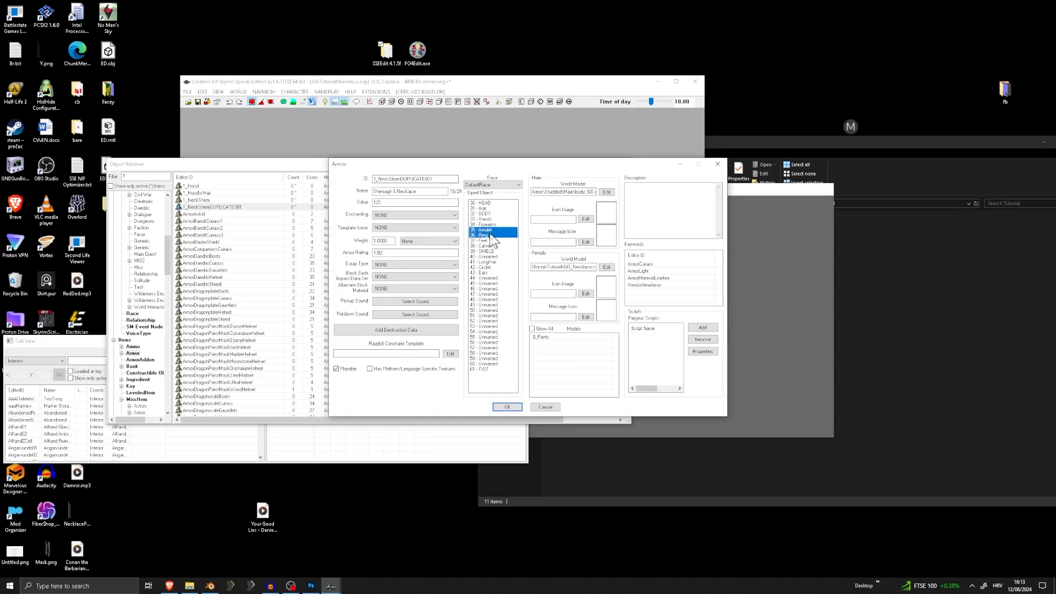
click(488, 234)
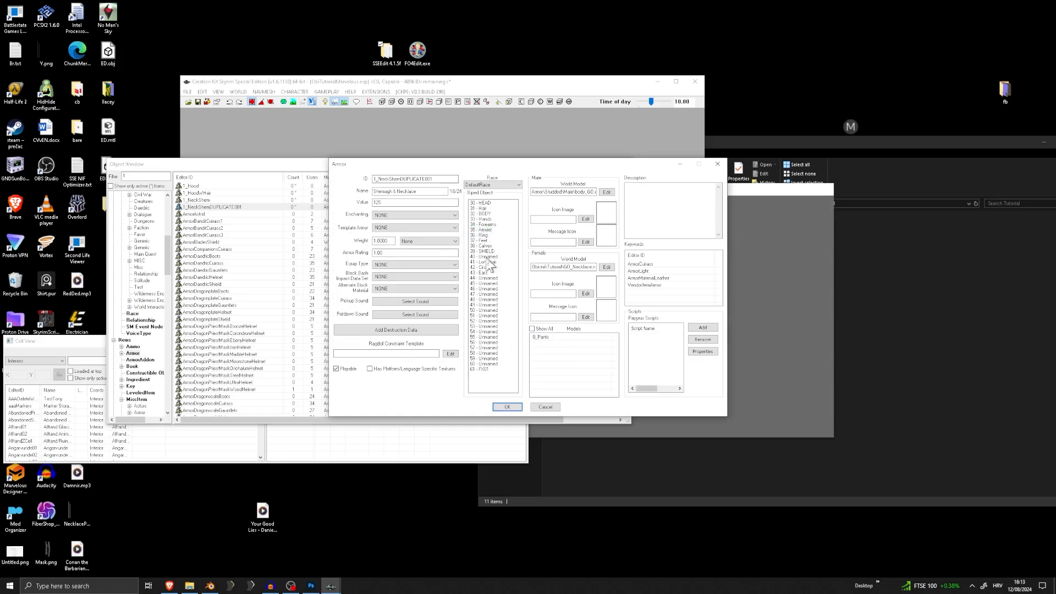
click(486, 305)
Set the duplicated armor's ID to 1_Pants and its name to Tutorial Pants
drag(434, 179, 404, 179)
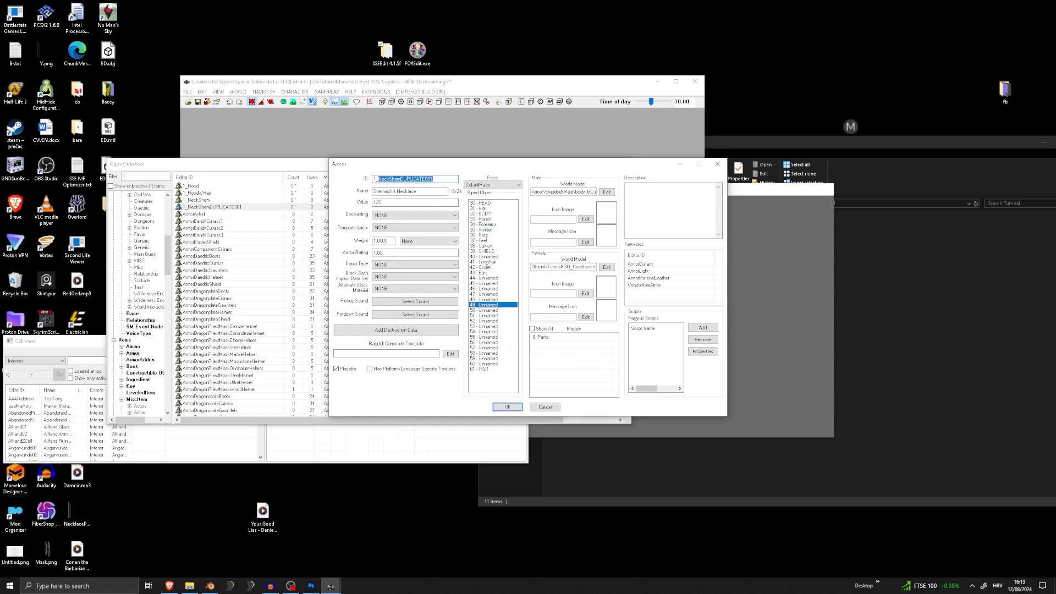
text(Pants)
key(ctrl+a)
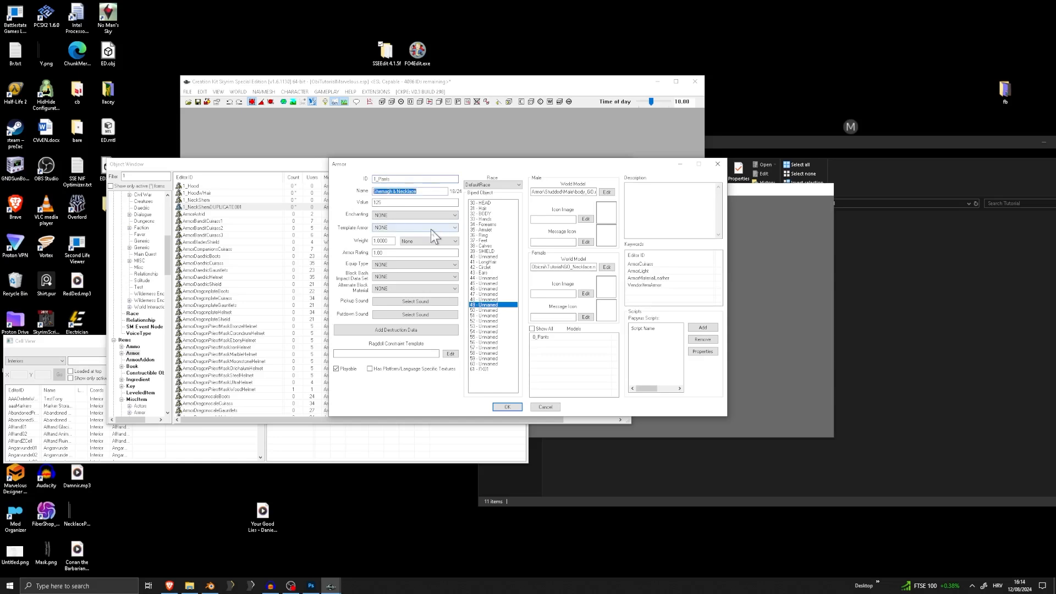
text(Pants)
Set the pants armor's female world model to GO_Pants.nif and accept the armor
click(607, 267)
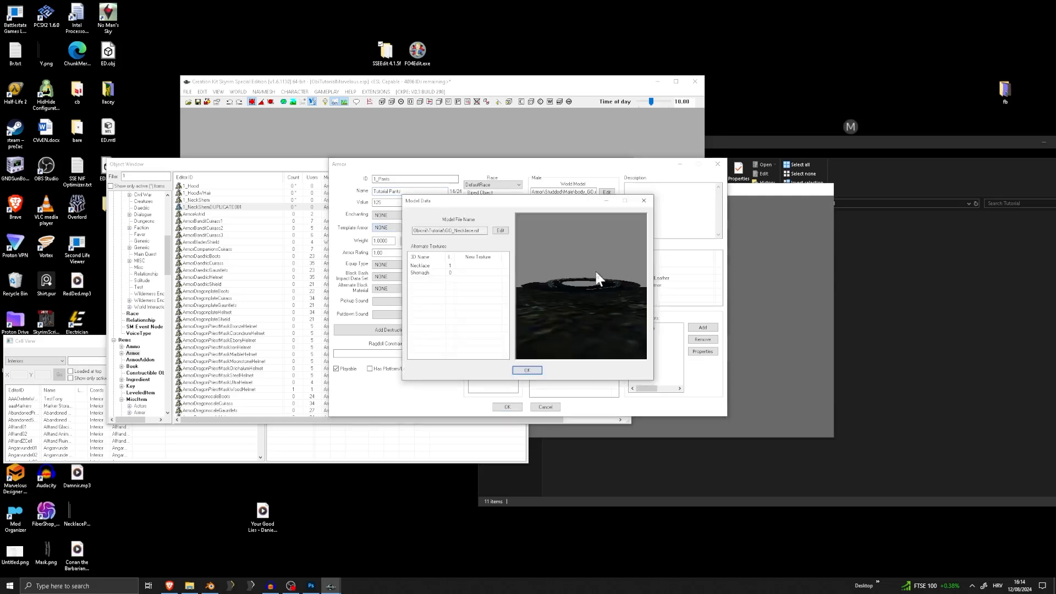
click(501, 231)
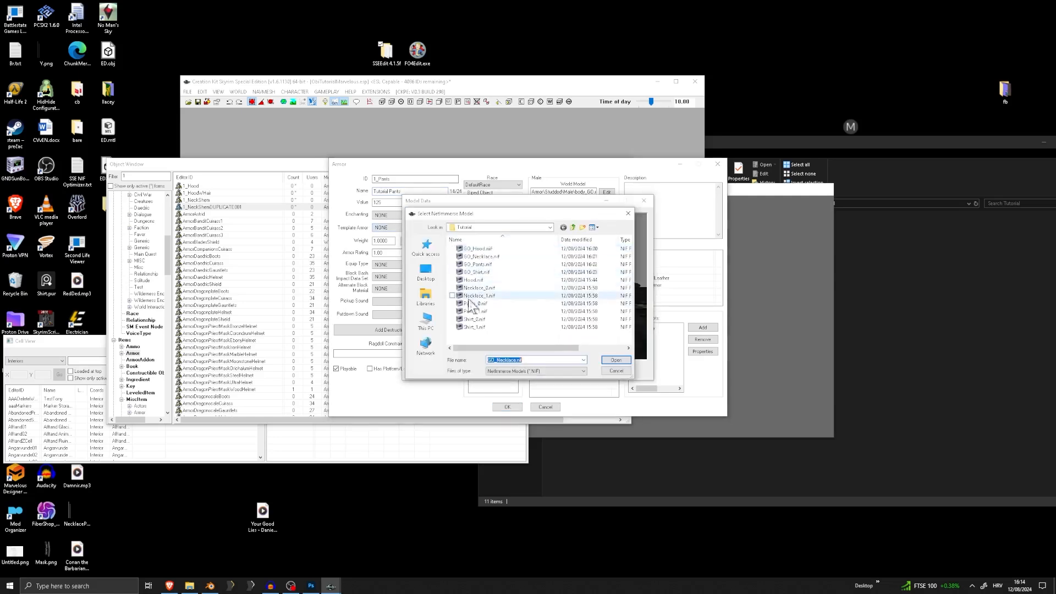
double_click(477, 264)
click(527, 370)
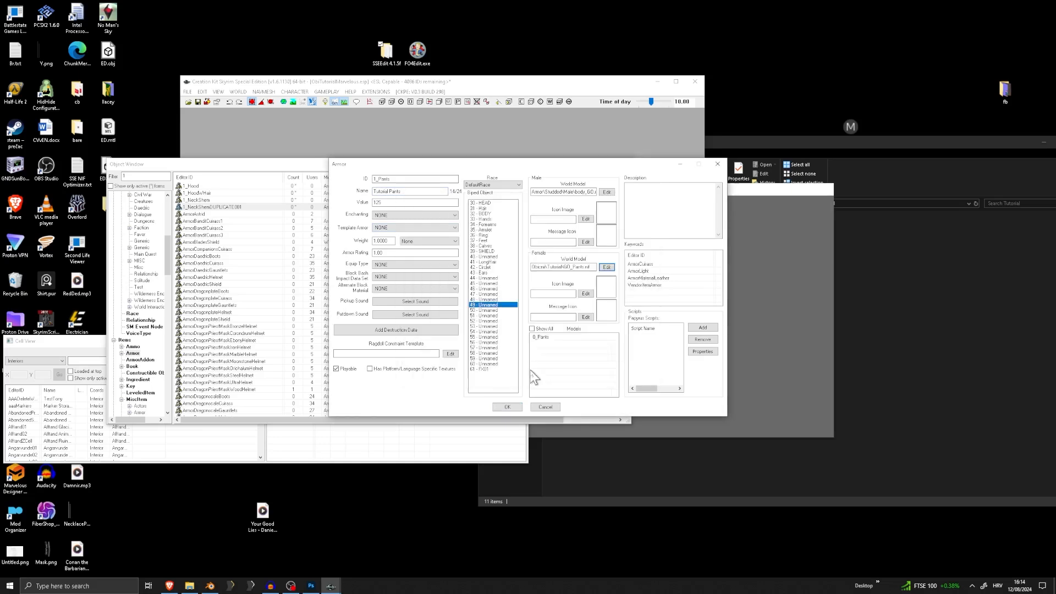
click(507, 407)
click(548, 326)
Prefix the name of the 1_NeckShem armor with Tutorial and accept the change
click(208, 201)
double_click(208, 200)
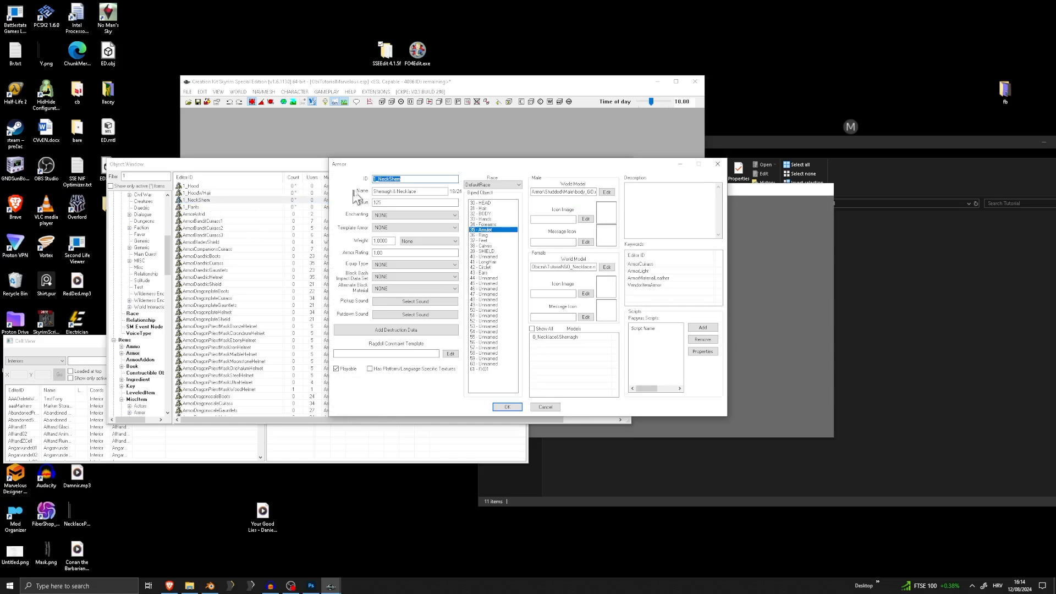
click(373, 192)
text(Tutorial)
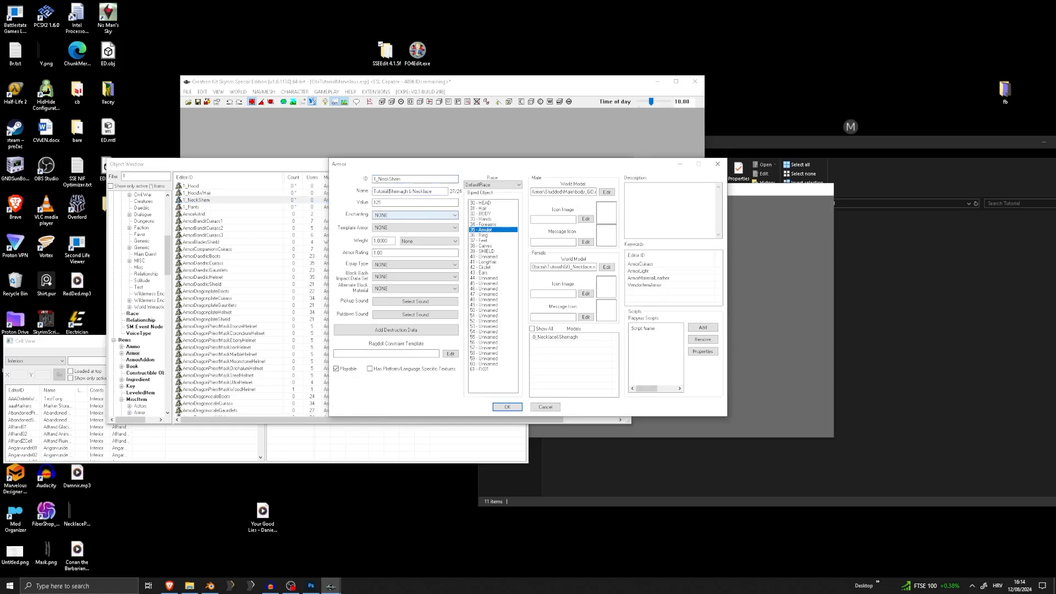
click(507, 407)
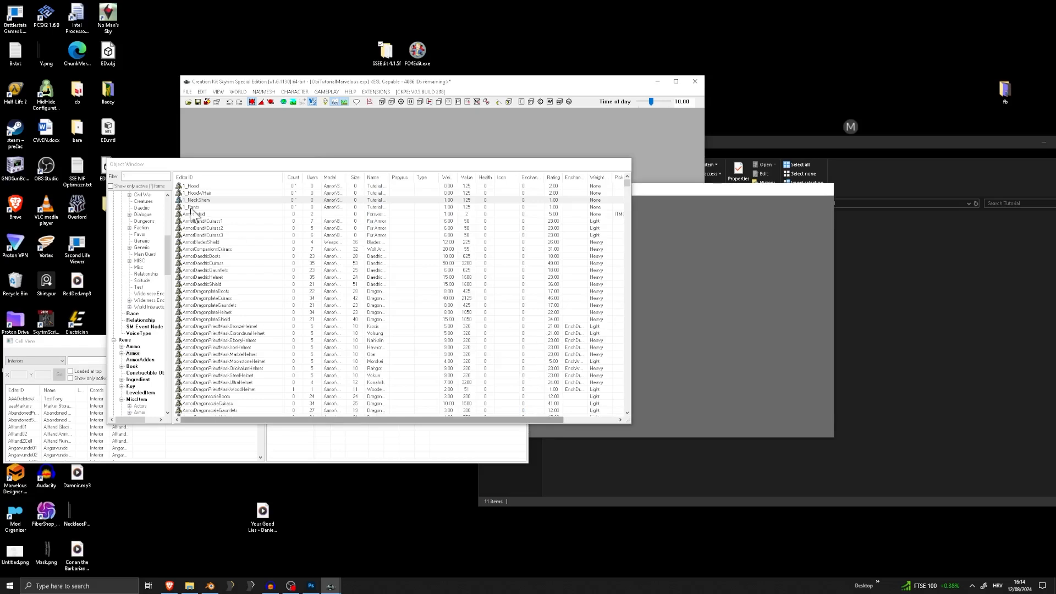
Check the settings of the two hood armors without changing them
click(201, 187)
double_click(201, 187)
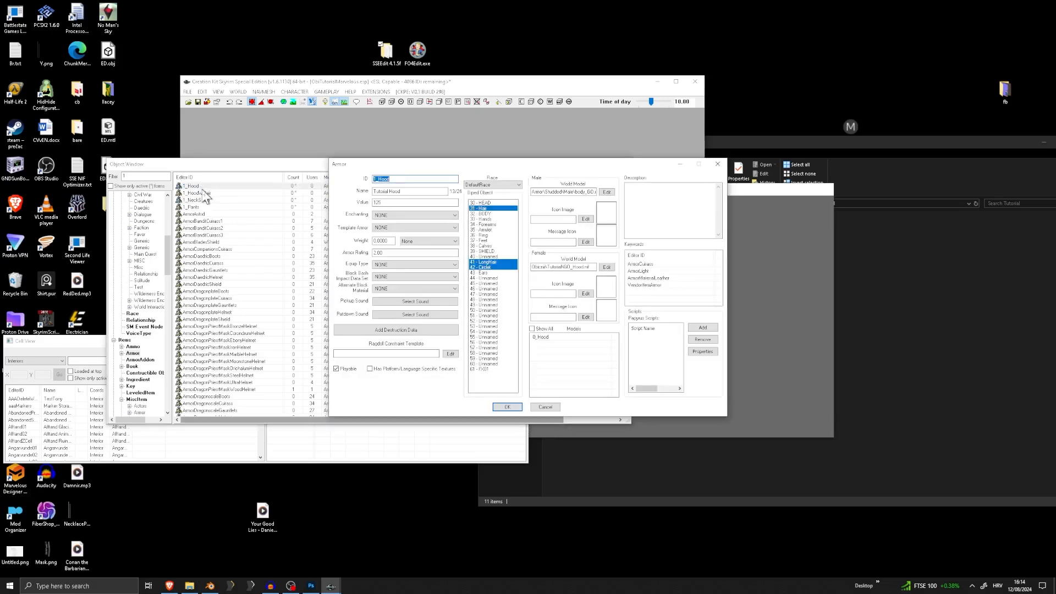
key(Escape)
double_click(203, 194)
key(Escape)
click(226, 234)
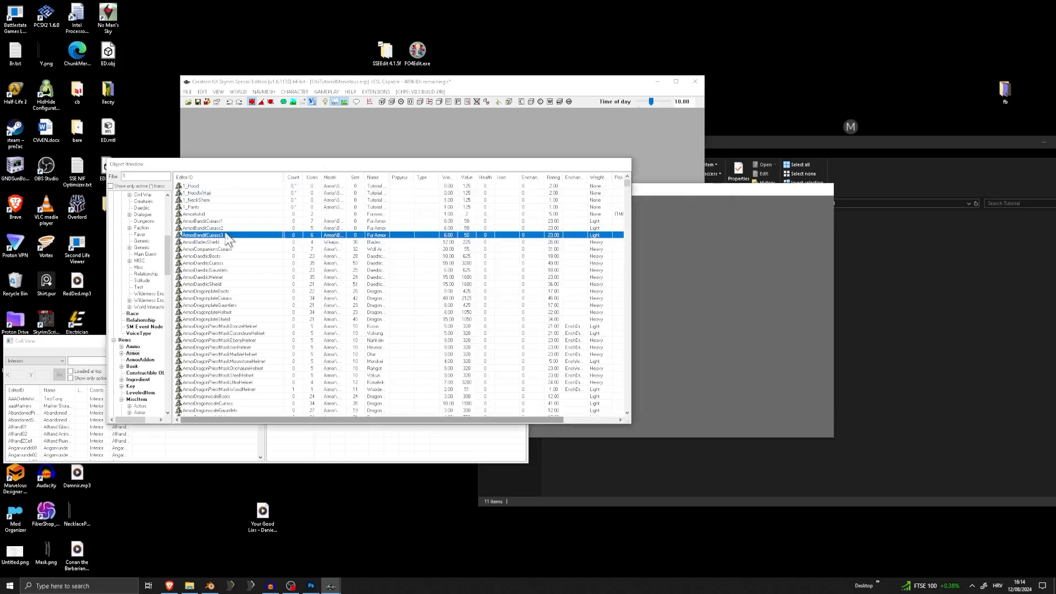
Duplicate the 1_Pants armor and replace the duplicate's biped slot 49 with 32 - BODY
click(201, 200)
right_click(198, 208)
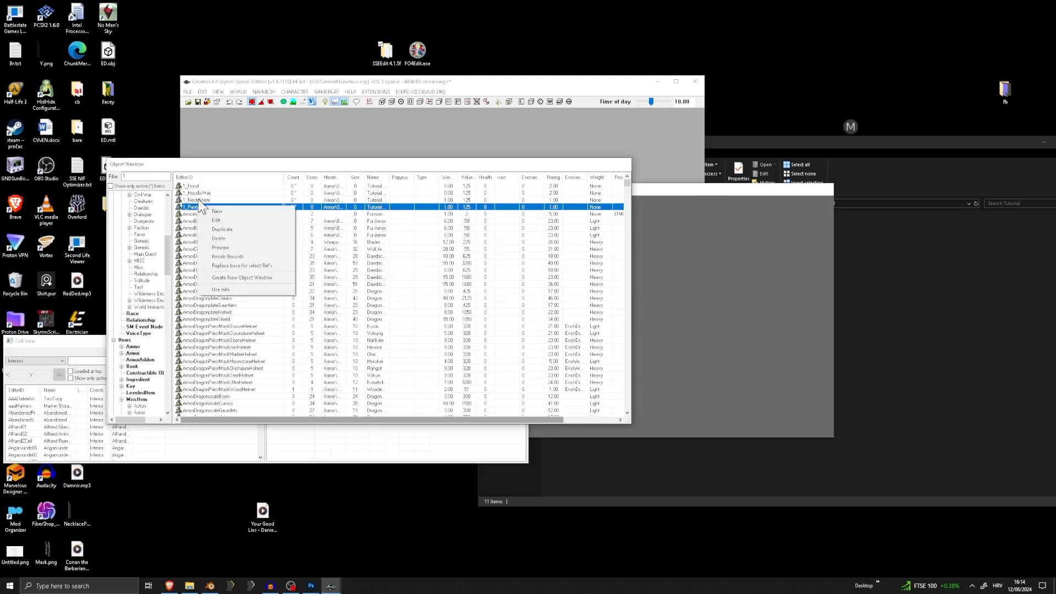
click(223, 228)
double_click(214, 215)
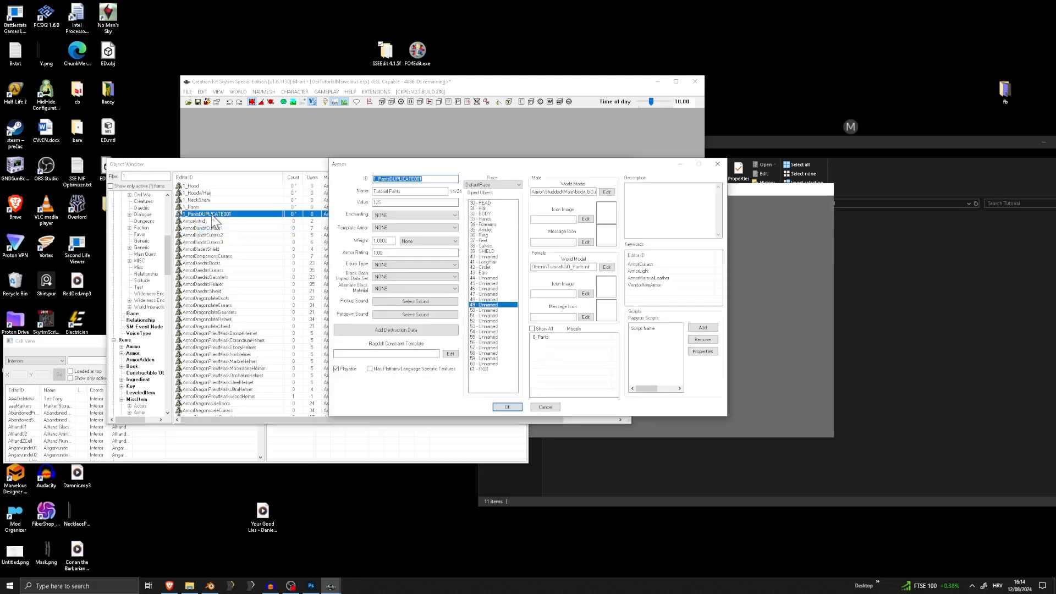
click(483, 304)
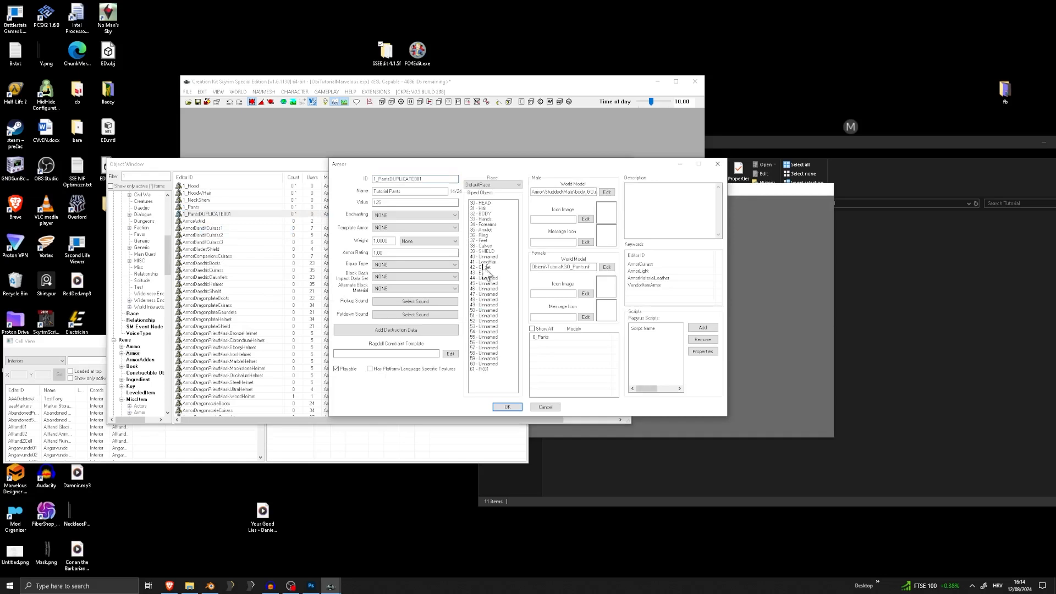
click(485, 214)
Set the duplicate's ID to 1_Shirt and its name to Tutorial Shirt, declining to create a new form
drag(426, 179, 383, 178)
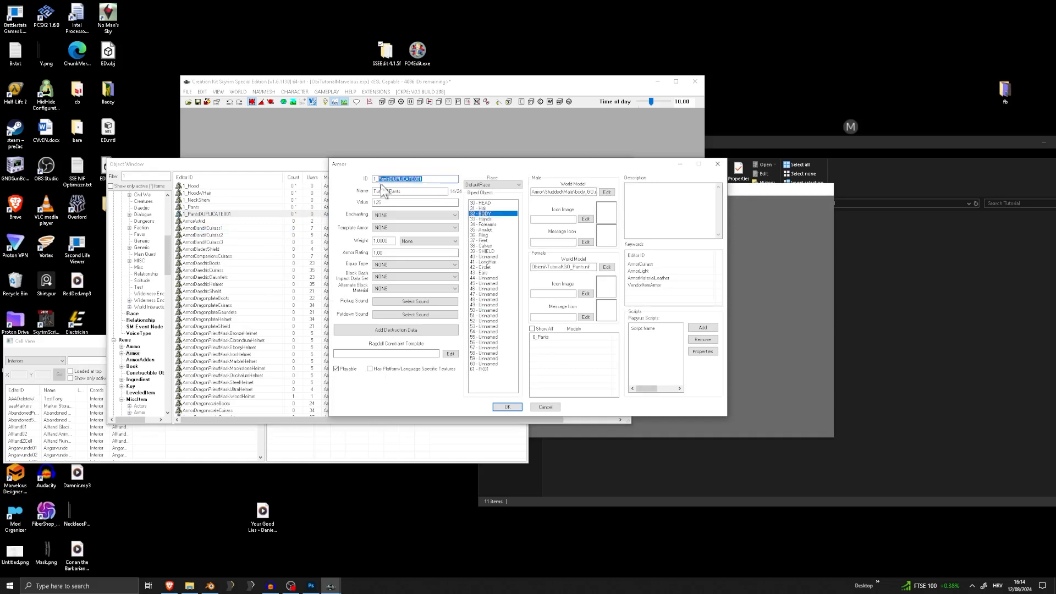
text(S)
key(BackSpace)
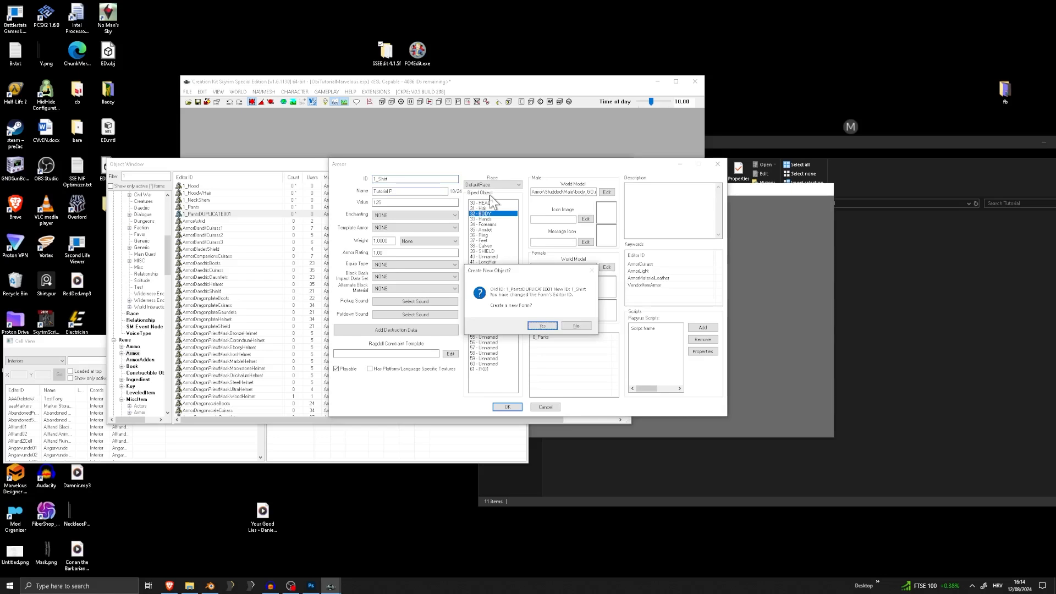
click(576, 326)
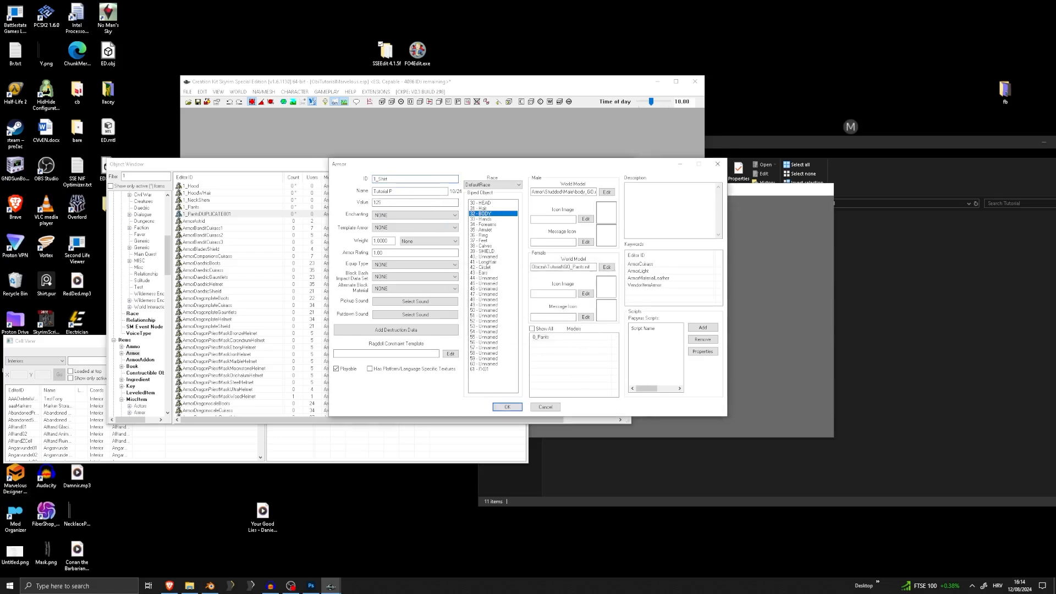
key(shift+Left)
Replace the pants ArmorAddon in the shirt armor's models with 0_Shirt and set its female world model to GO_Shirt.nif
double_click(556, 348)
double_click(346, 241)
click(607, 267)
click(499, 232)
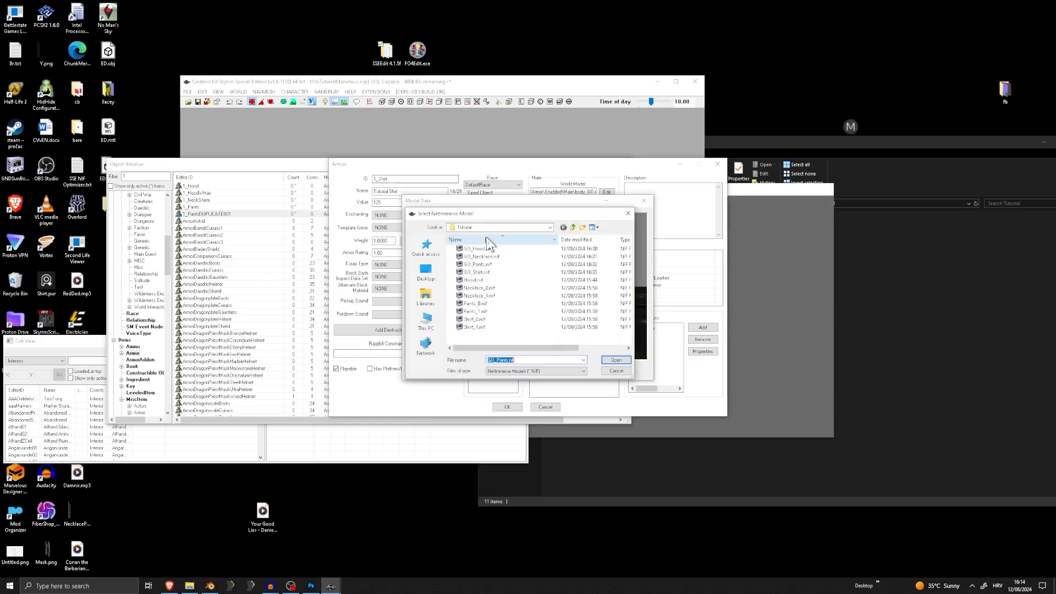
double_click(477, 328)
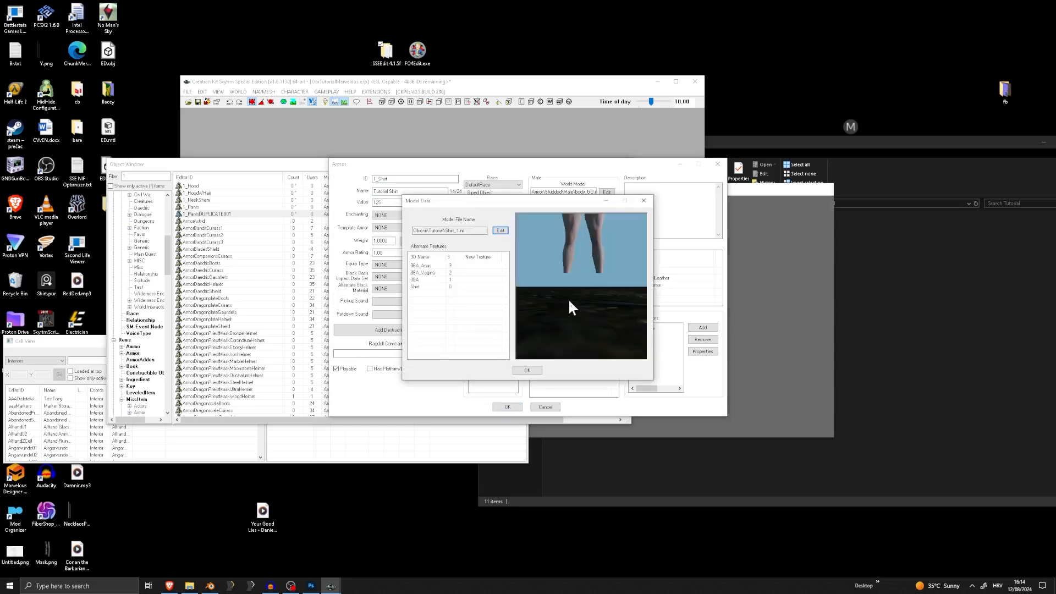
click(500, 231)
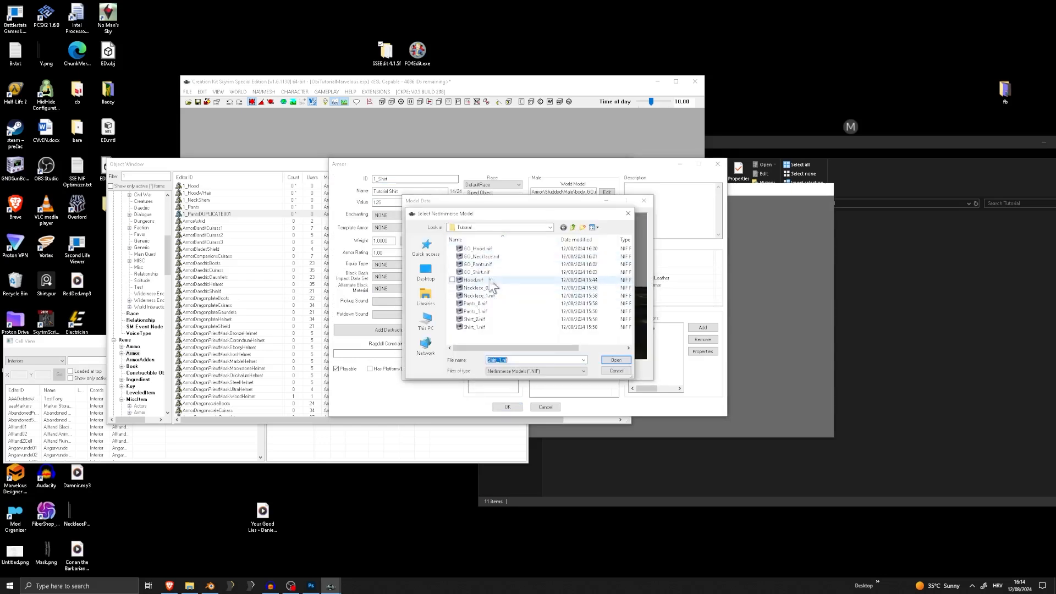
double_click(477, 271)
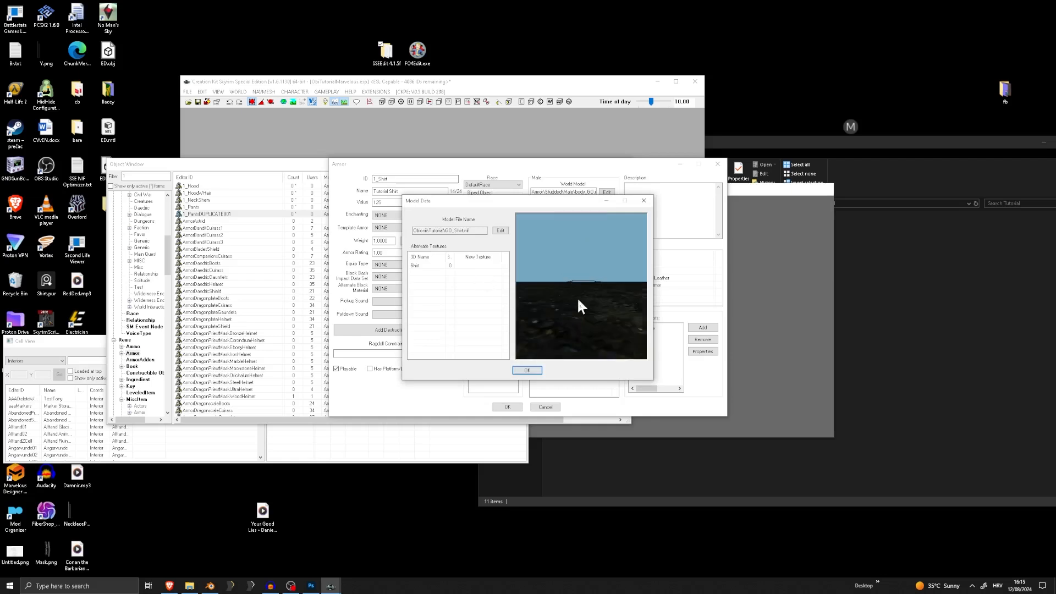
mouse_move(577, 298)
mouse_down()
mouse_move(580, 350)
mouse_move(576, 286)
mouse_move(585, 284)
mouse_up()
scroll(576, 284, down, 3)
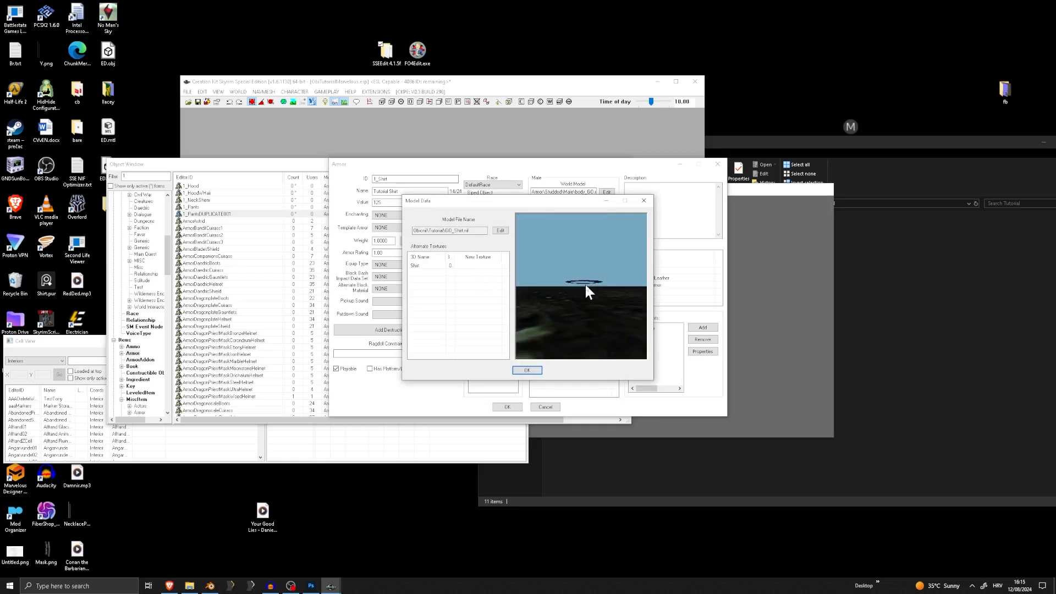
click(526, 370)
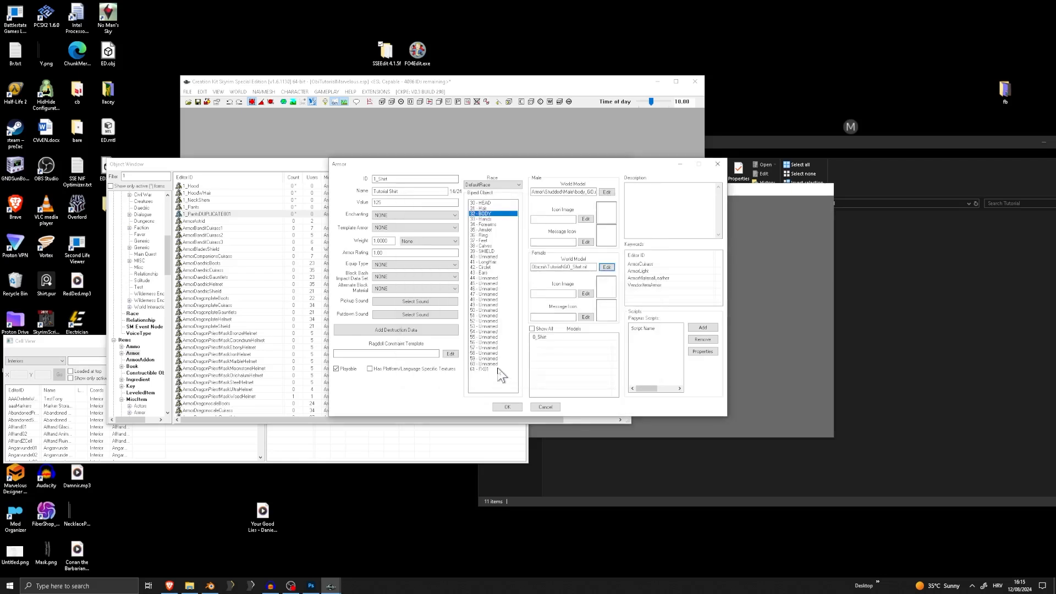
Accept the shirt armor with its new ID and save the plugin
click(508, 407)
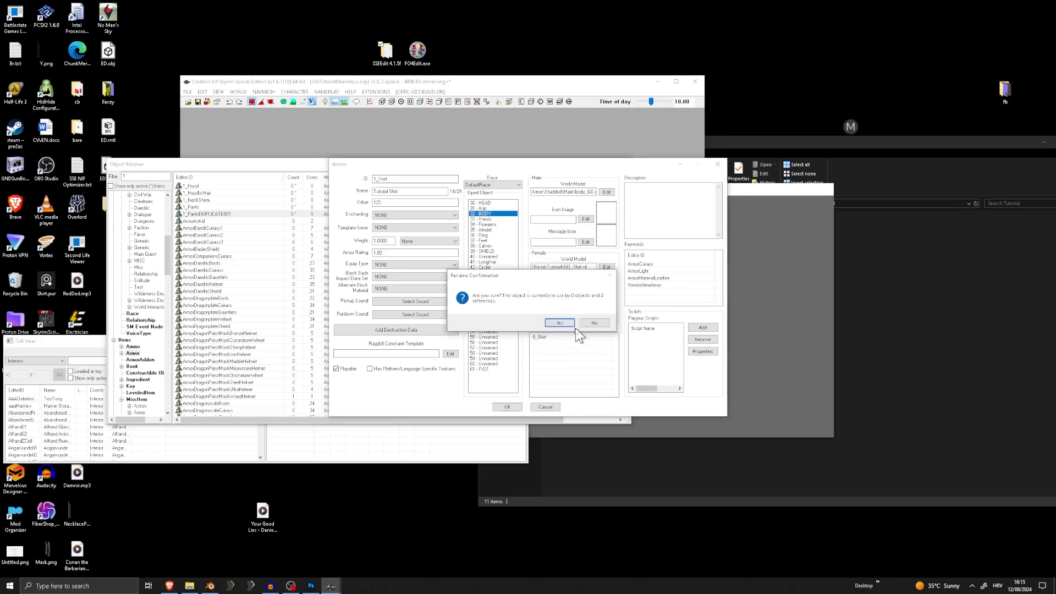
click(560, 323)
click(188, 93)
click(201, 110)
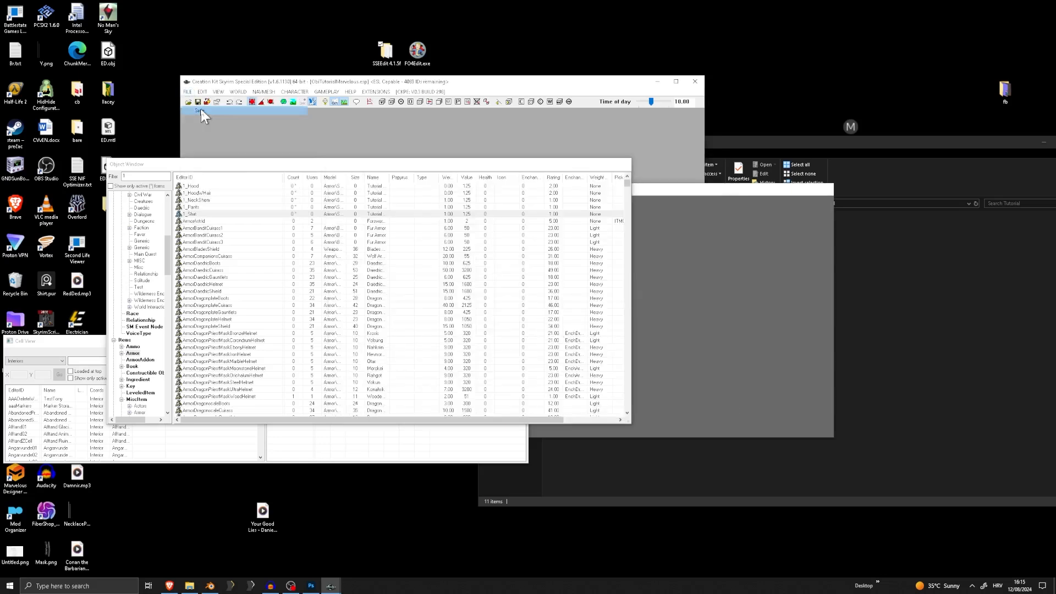
List the Constructible Object records found under Items
drag(167, 243, 168, 206)
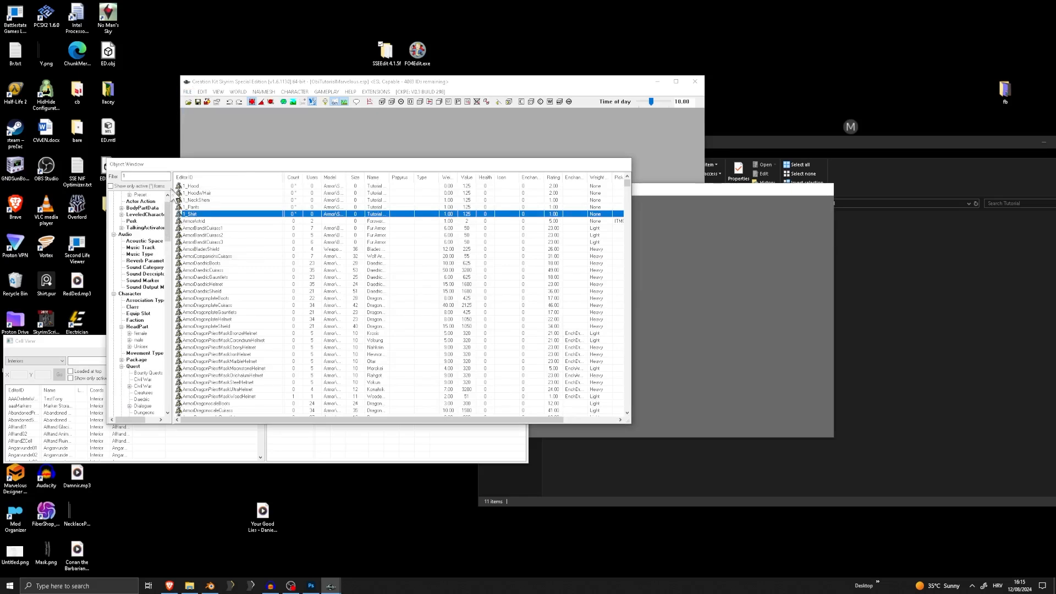
scroll(141, 346, up, 1)
scroll(141, 340, down, 11)
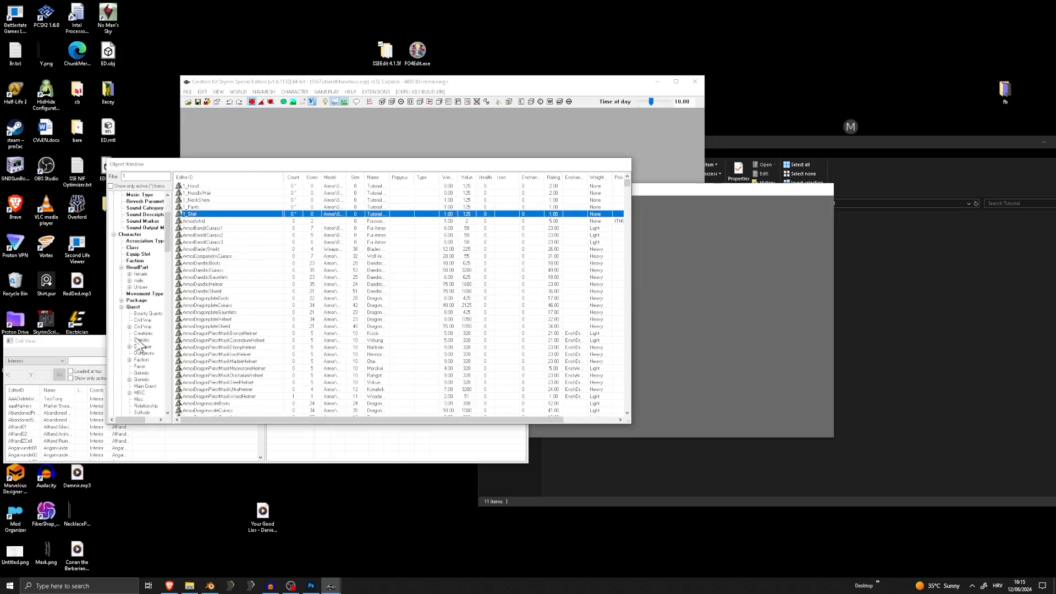
scroll(136, 342, down, 2)
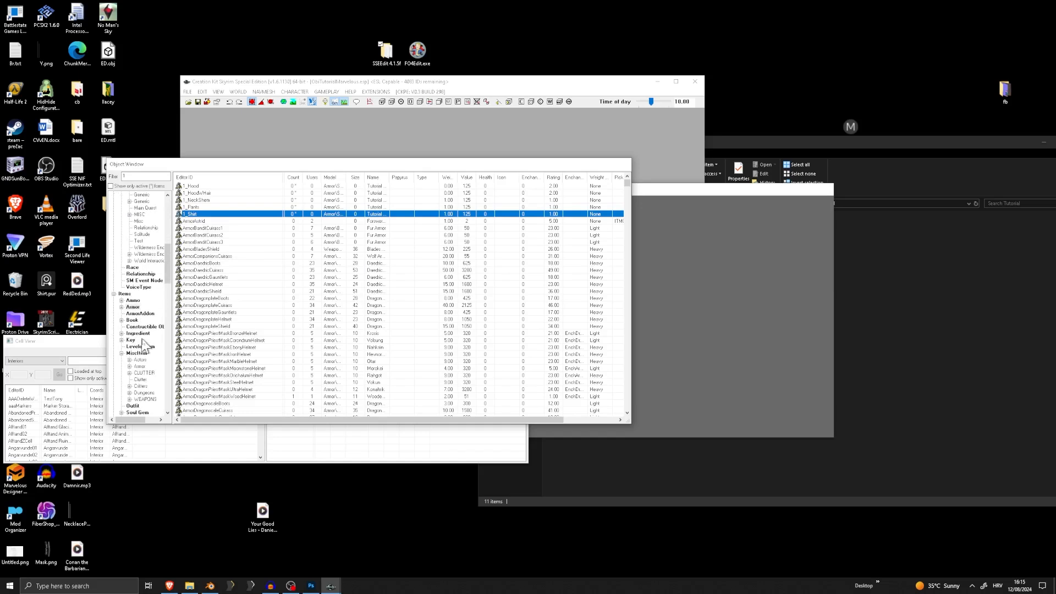
click(142, 327)
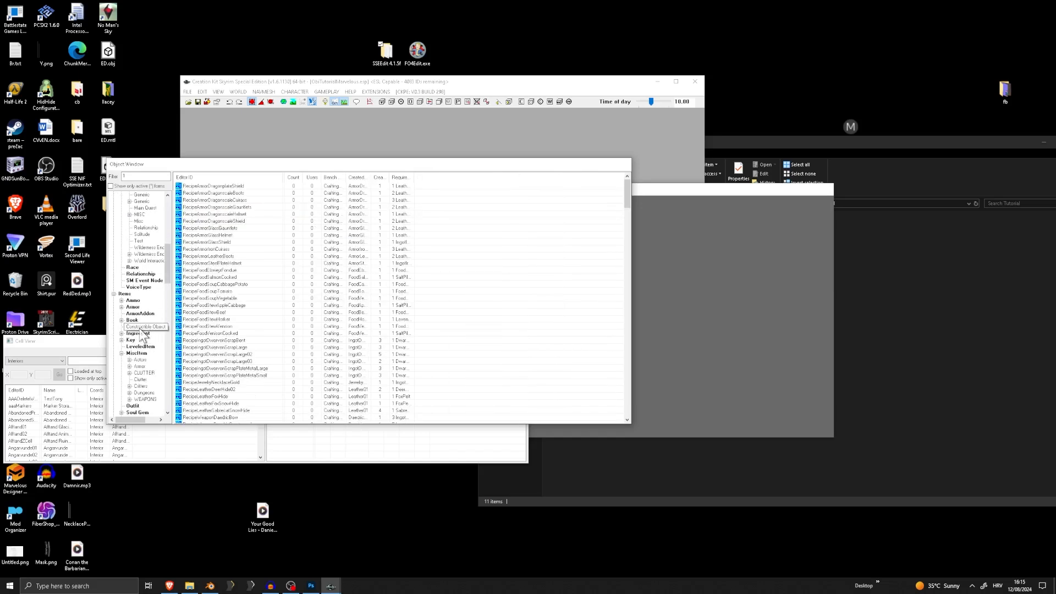
right_click(214, 220)
click(236, 232)
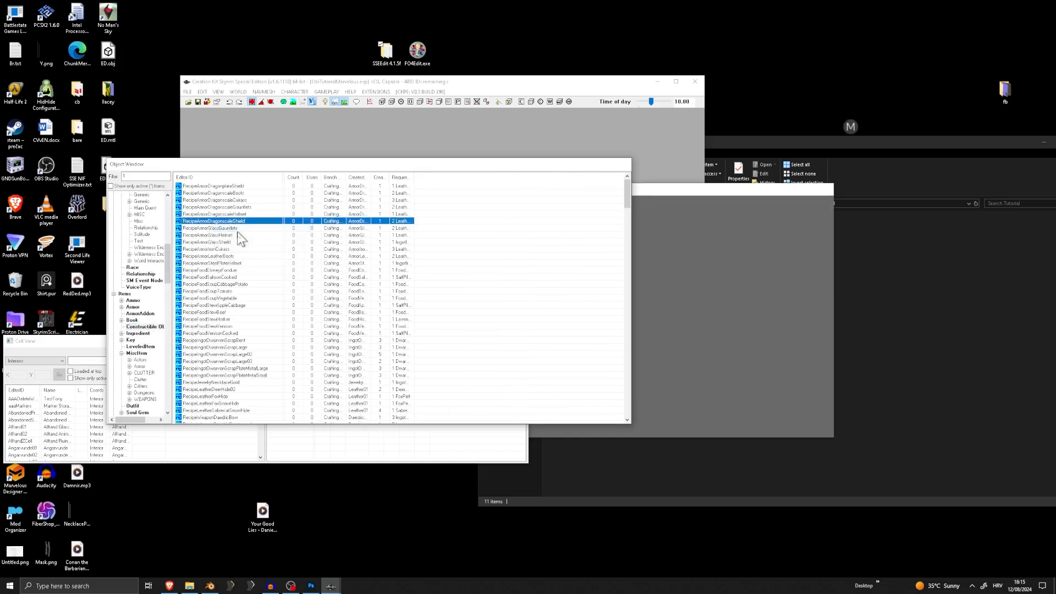
key(Escape)
Filter the constructible objects by leather and duplicate RecipeArmorLeatherBoots
click(131, 176)
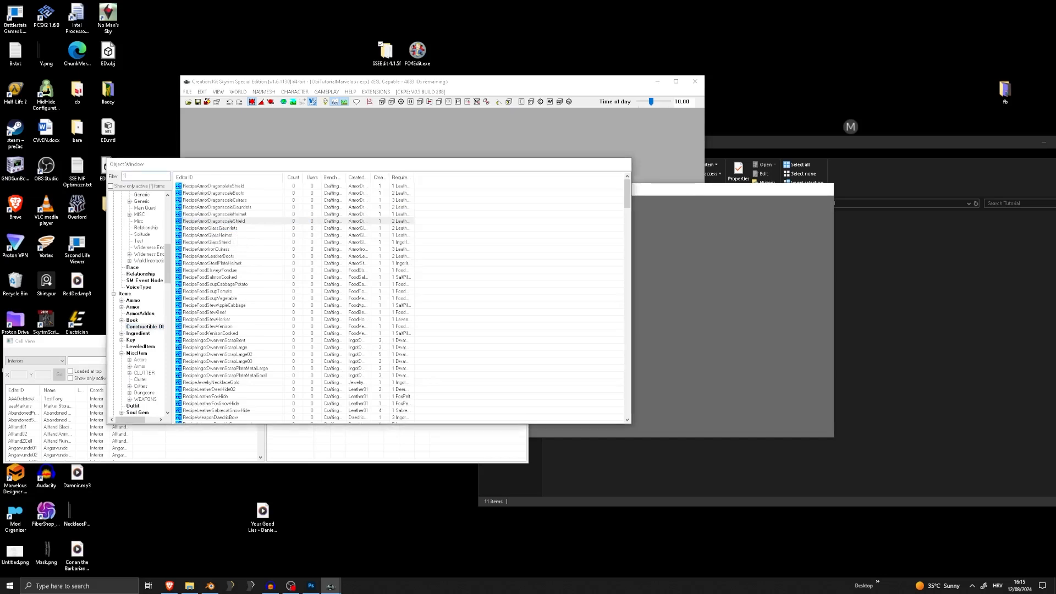
text(leather)
right_click(203, 186)
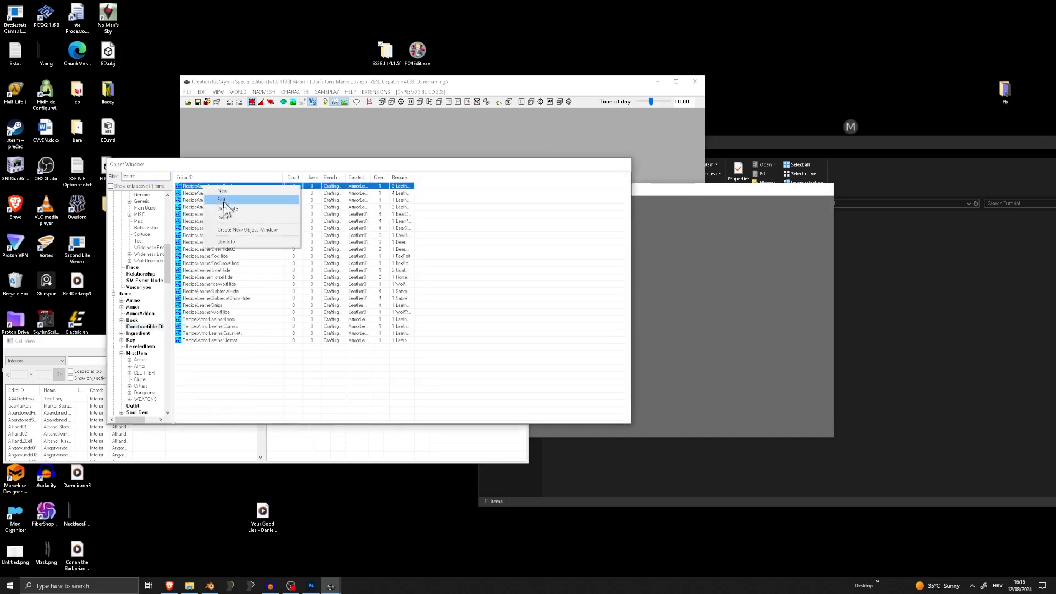
click(225, 208)
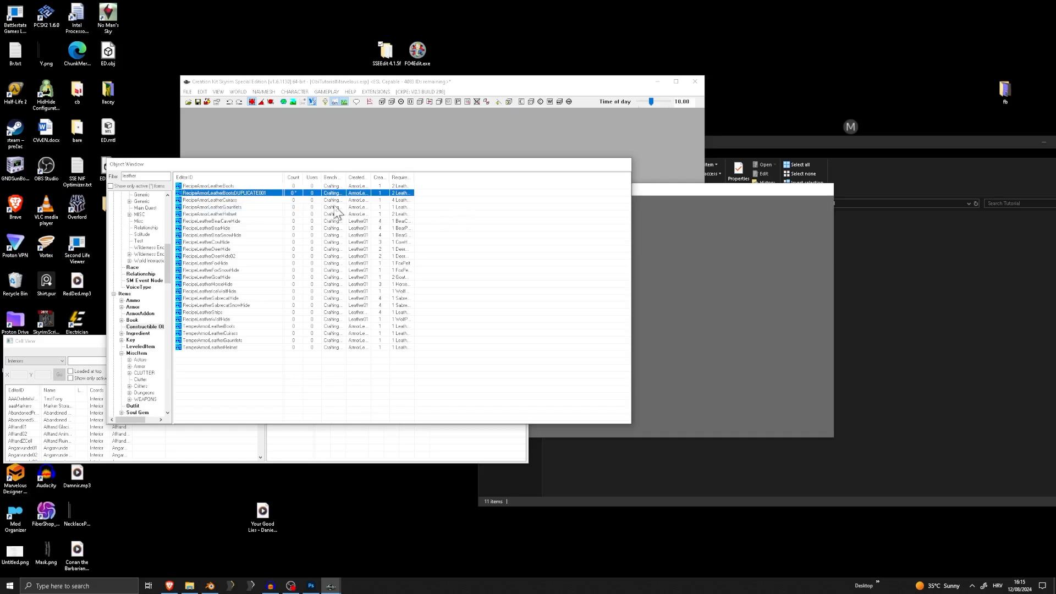
Open the duplicated leather boots recipe, give it the ID 33Hood and choose 1_Hood as its created object
double_click(297, 194)
text(33)
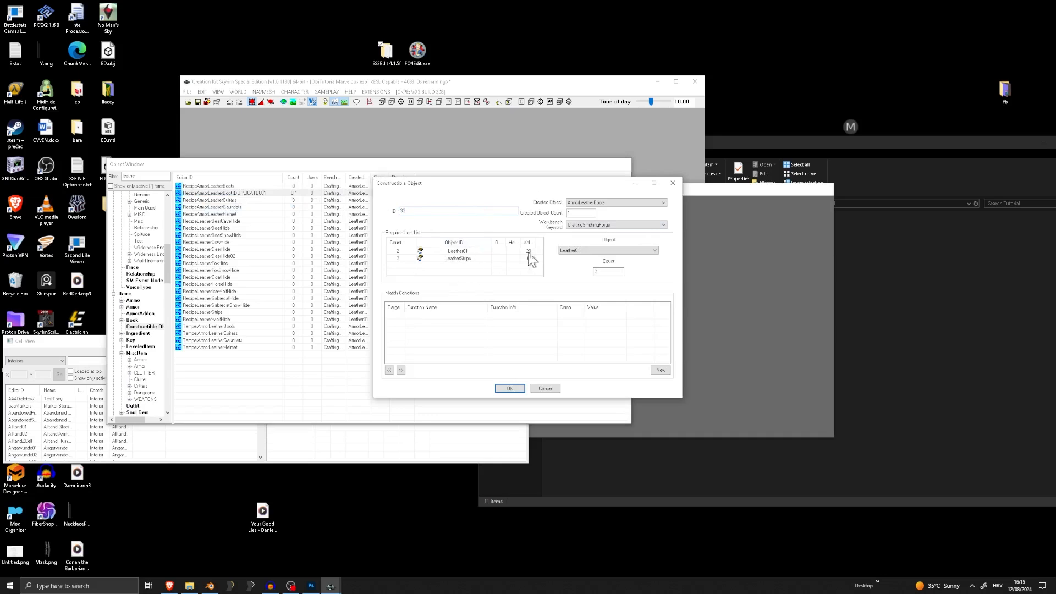
click(602, 203)
scroll(594, 218, up, 1)
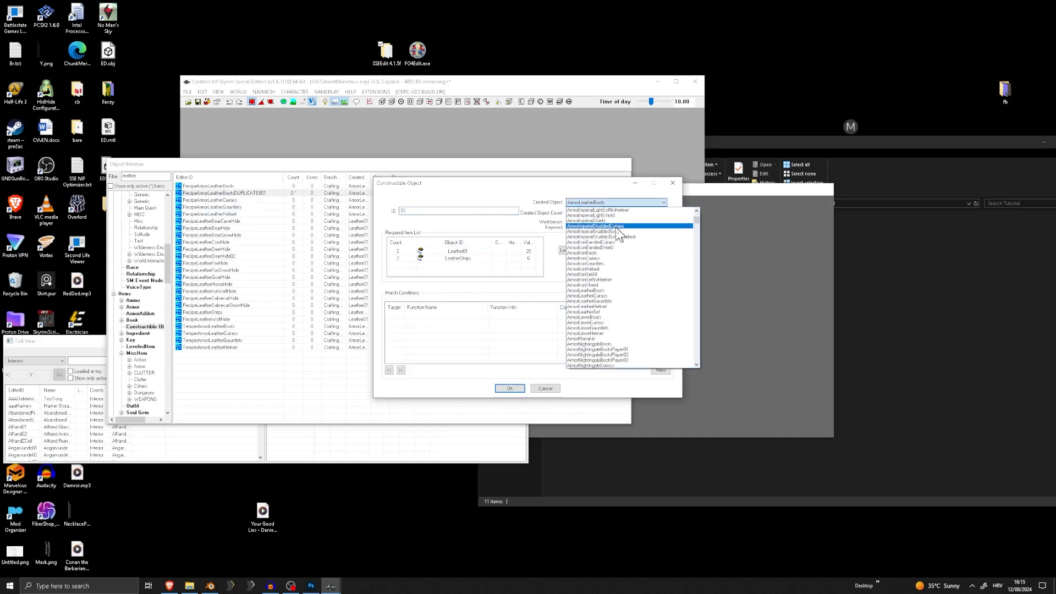
key(1)
scroll(598, 215, up, 1)
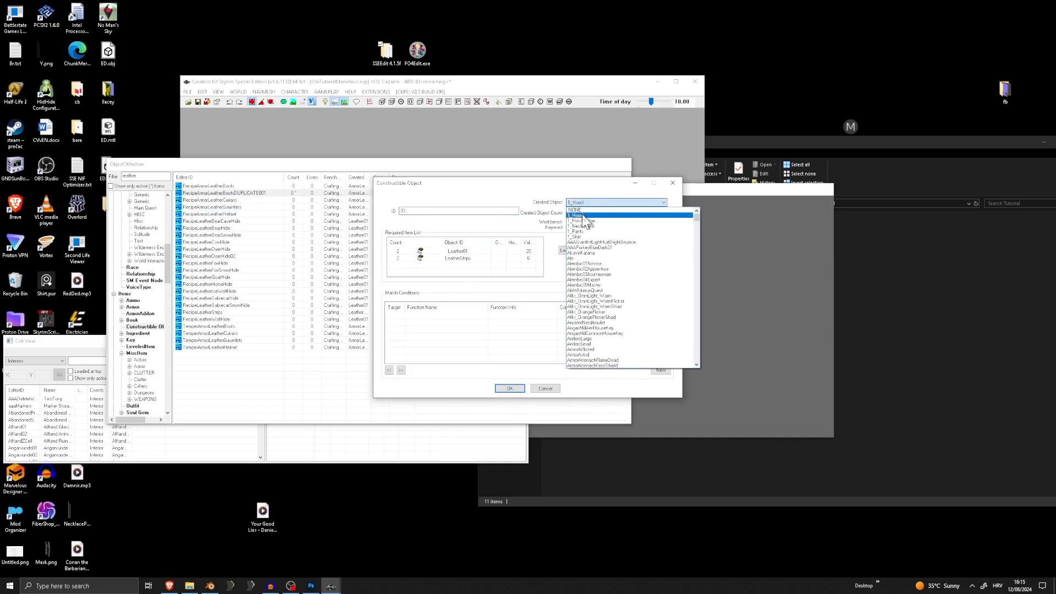
click(600, 216)
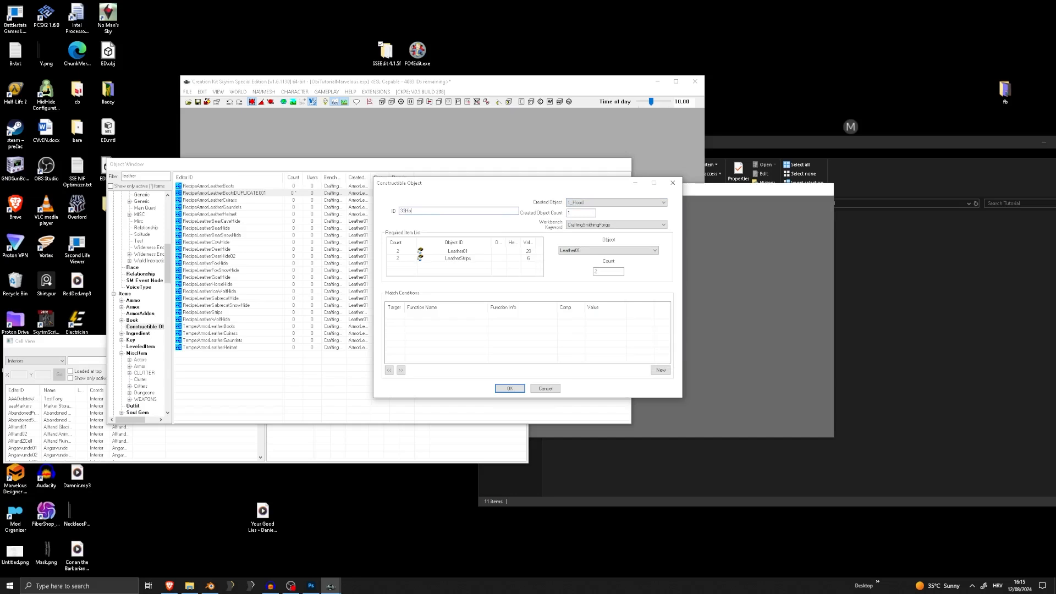
Remove the Leather01 and LeatherStrips requirements from the hood recipe and accept it under its new ID
click(461, 251)
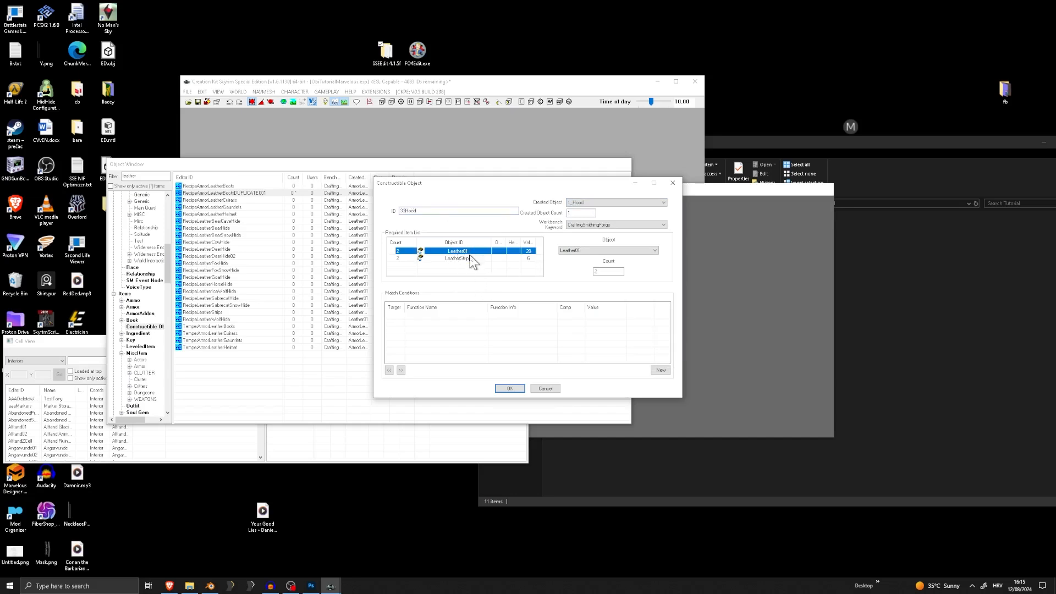
click(470, 259)
click(477, 251)
click(470, 259)
click(469, 252)
click(593, 226)
click(609, 235)
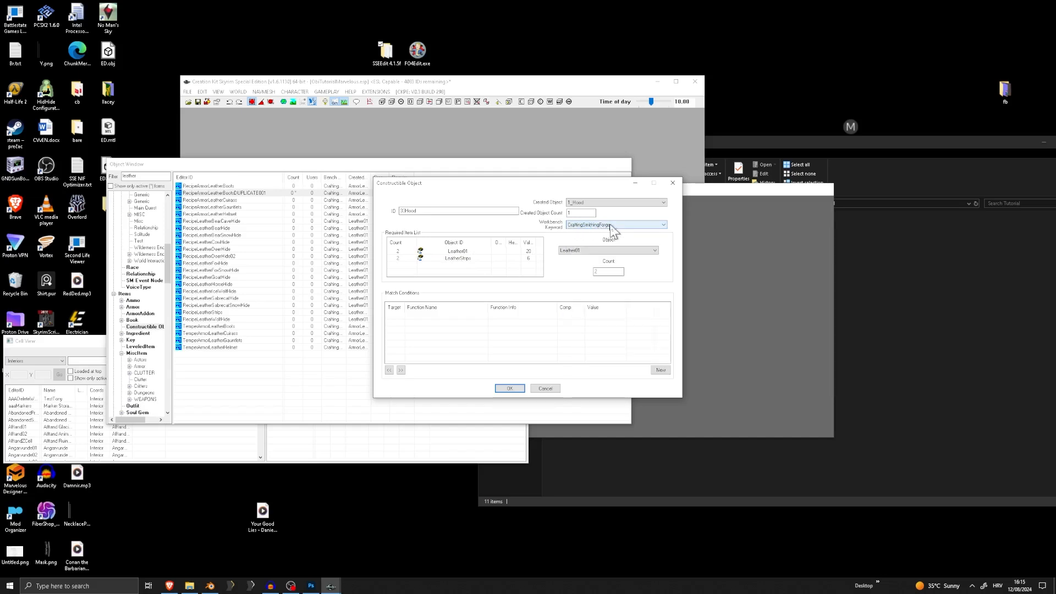
click(466, 251)
key(Delete)
key(Delete)
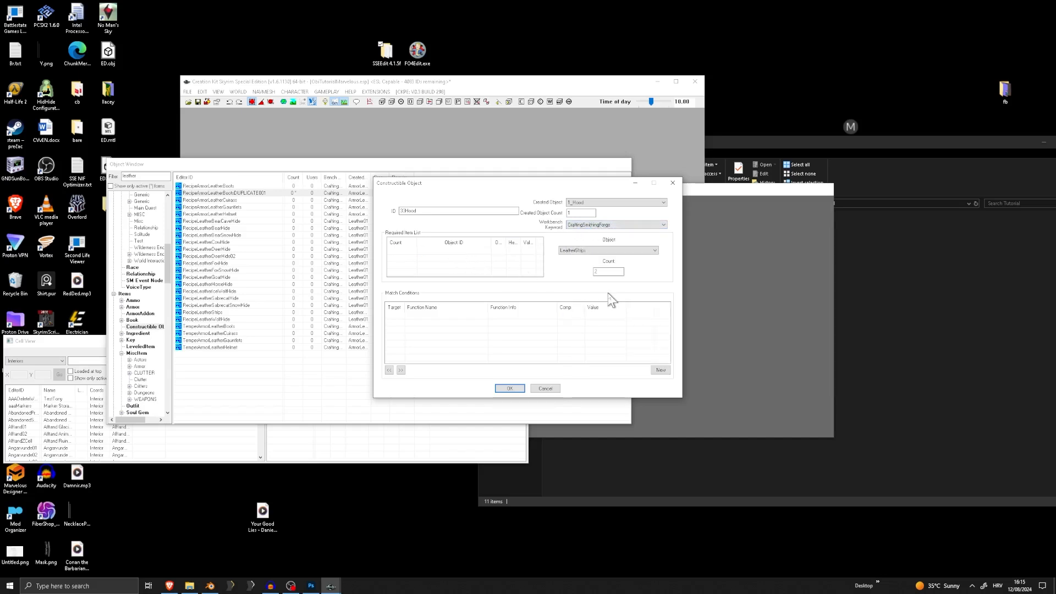
click(511, 389)
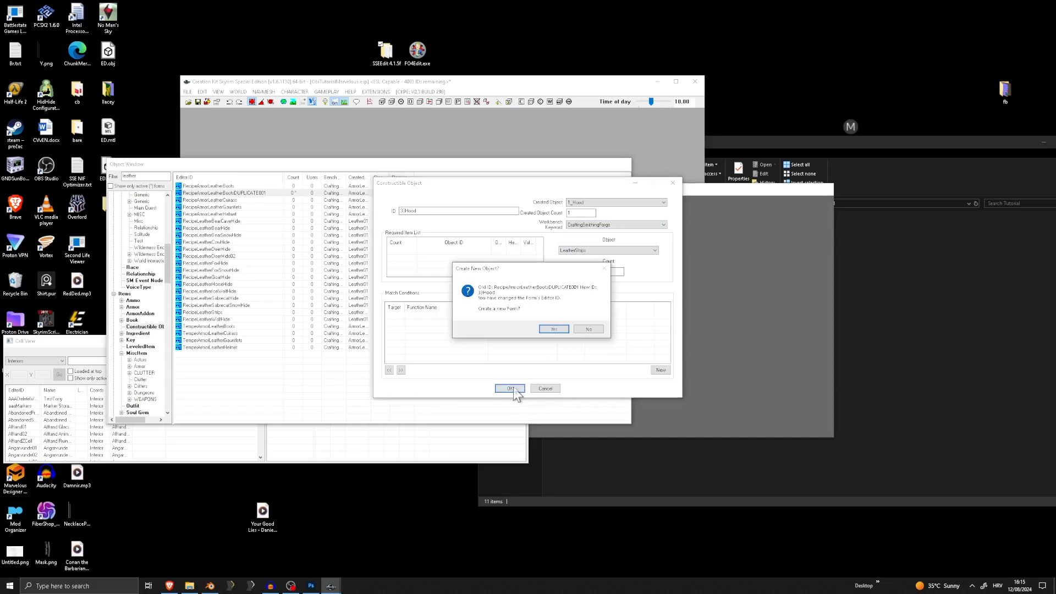
click(554, 329)
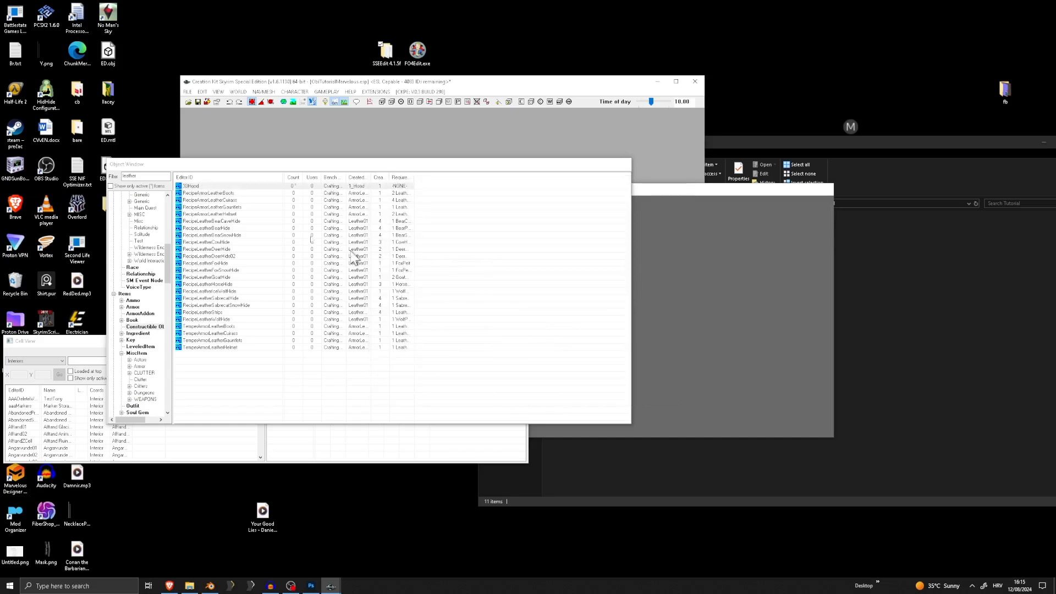
Duplicate the 33Hood recipe and clear the leather filter from the object list
right_click(189, 187)
click(212, 209)
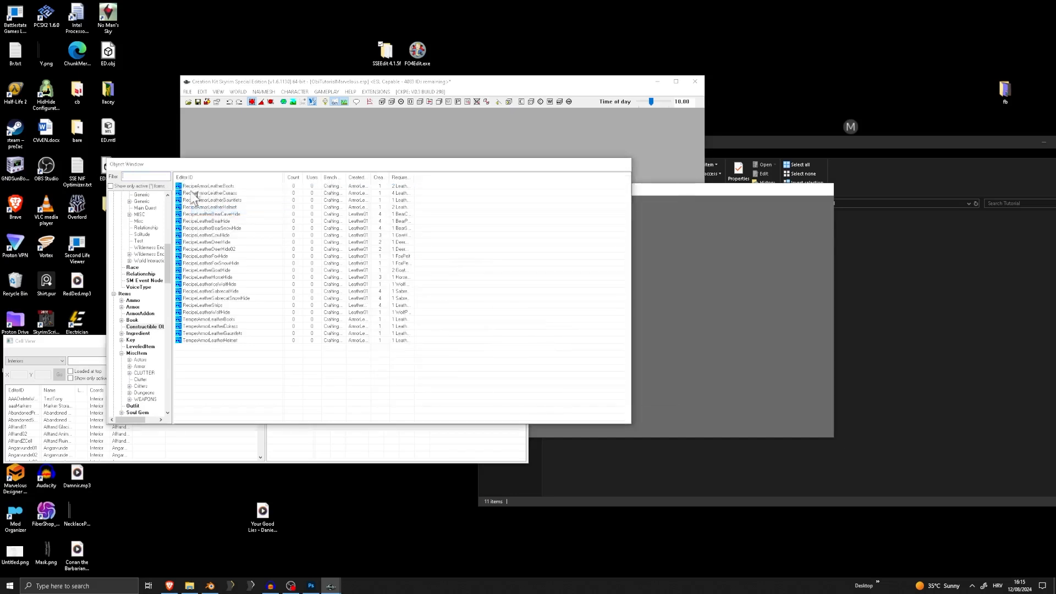
click(208, 193)
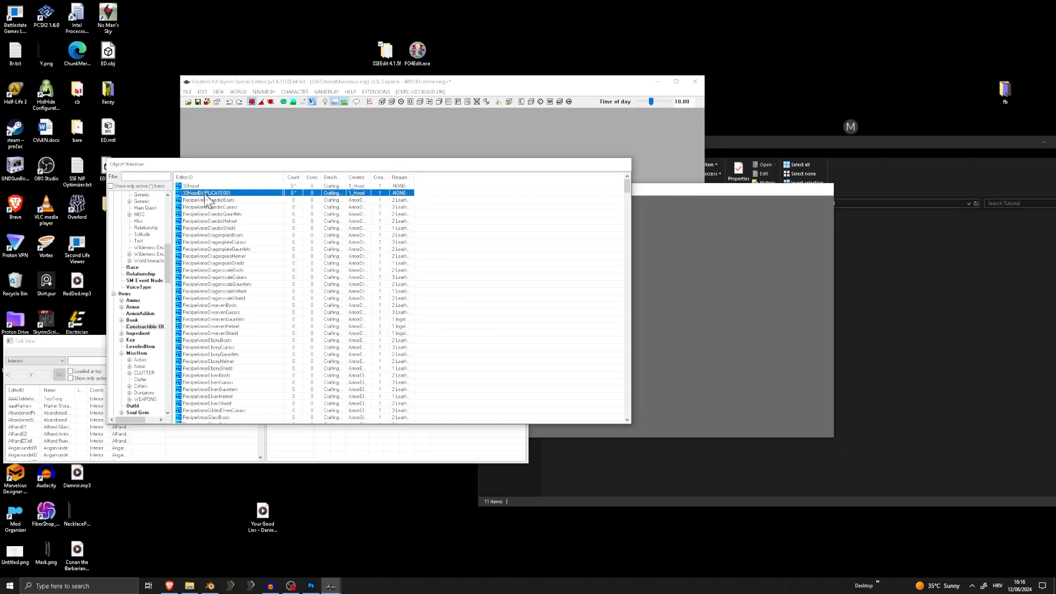
Rename the duplicated hood recipe to 33HoodHair, set its created object to the hood's hair variant and accept the record
double_click(207, 194)
drag(450, 210, 416, 211)
key(BackSpace)
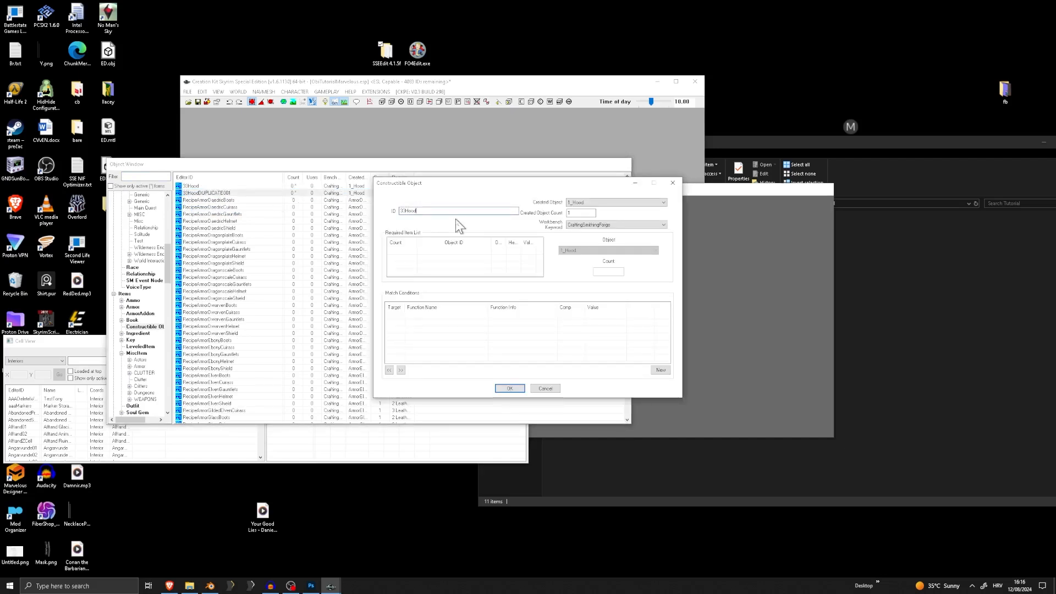
click(608, 205)
click(604, 215)
click(510, 388)
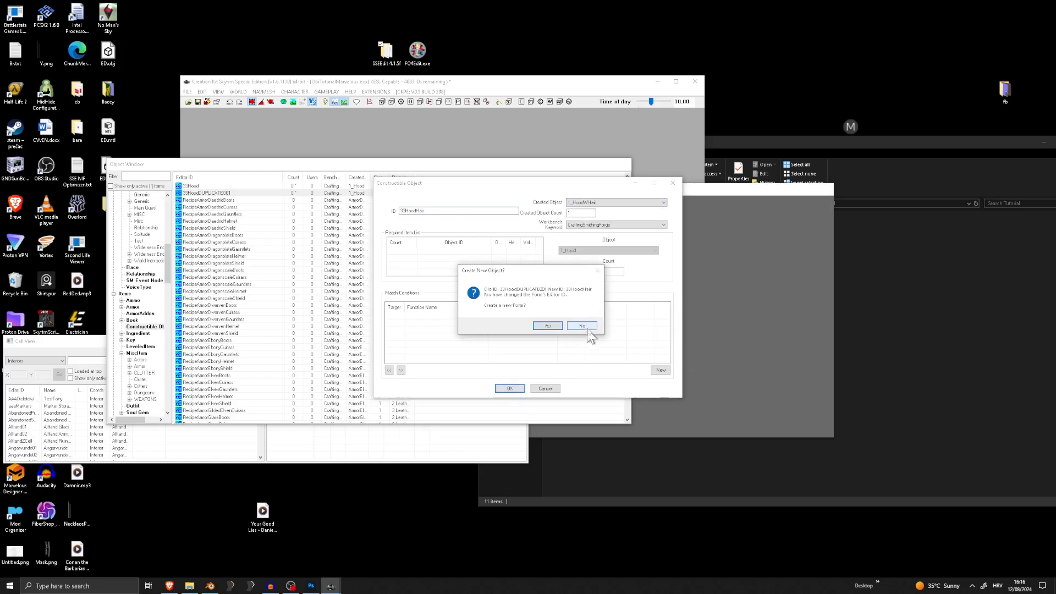
click(556, 325)
Duplicate the 33HoodHair recipe and turn the copy into 33NeckShem with 1_NeckShem as its created object
right_click(201, 192)
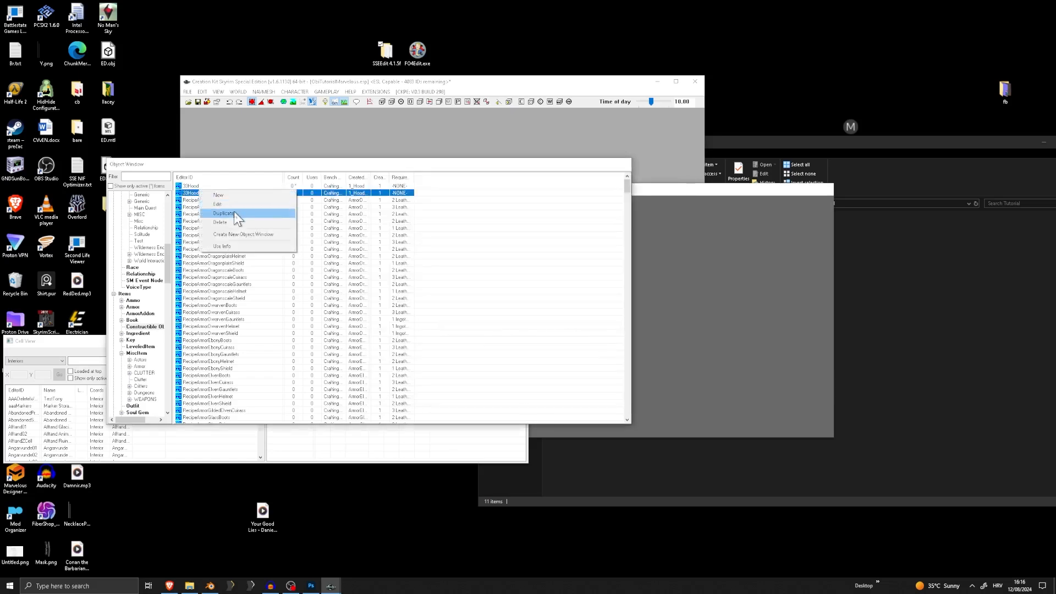
click(223, 214)
double_click(363, 200)
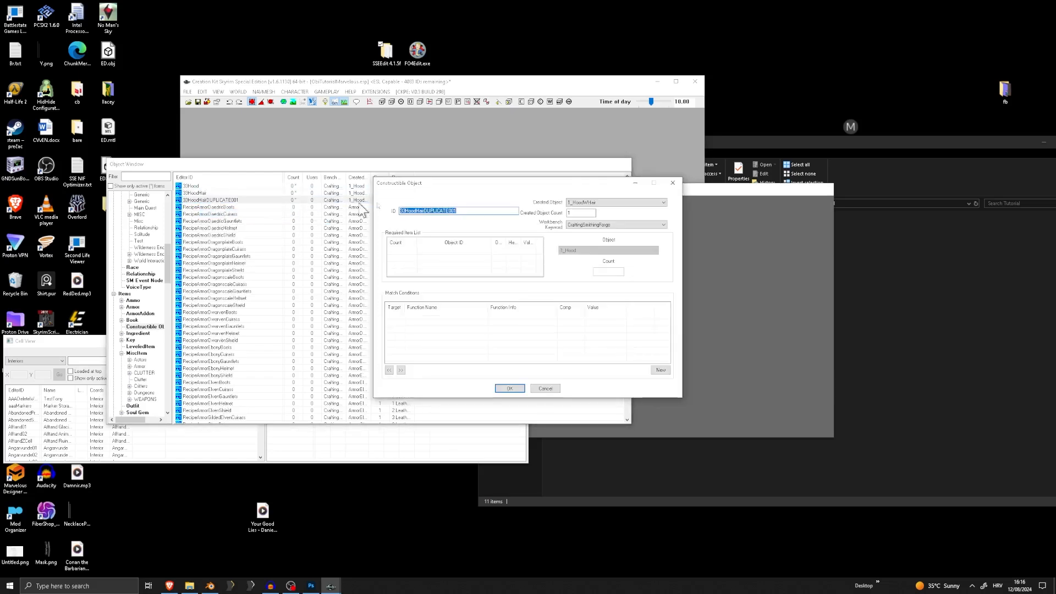
click(601, 202)
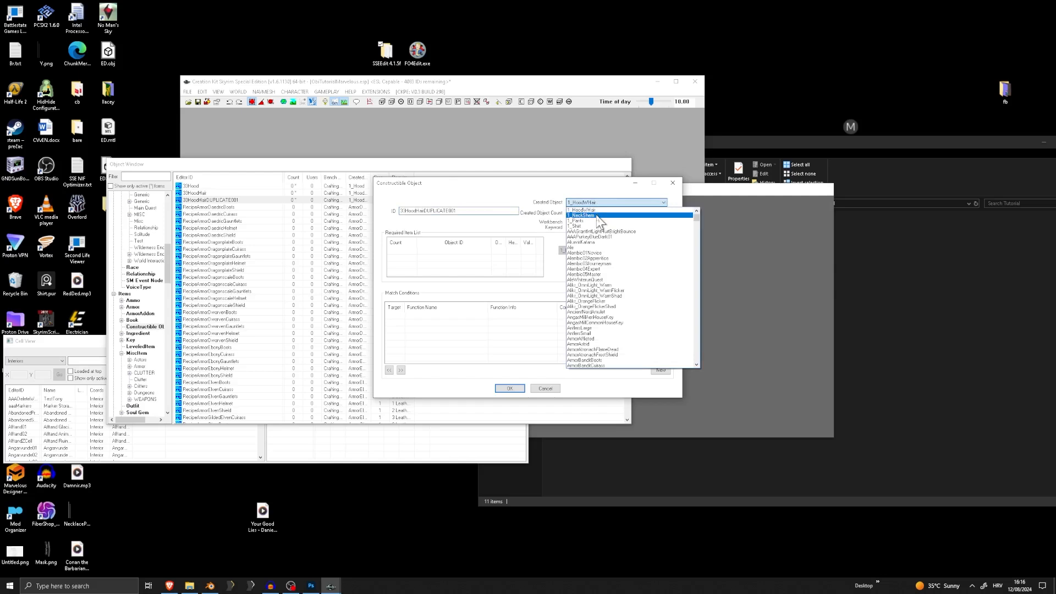
click(598, 216)
double_click(440, 211)
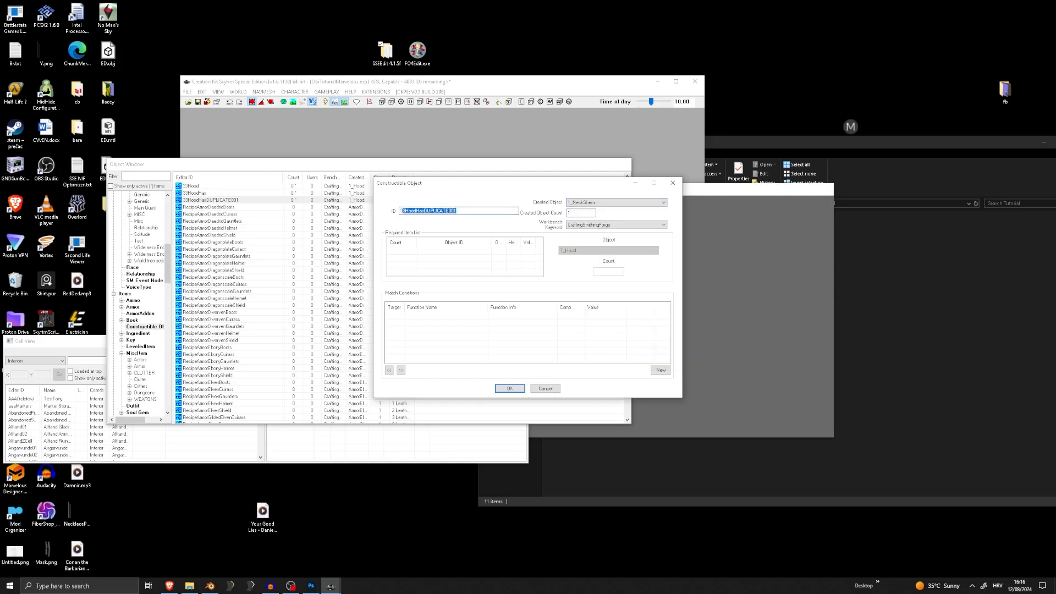
text(NeckShem)
click(510, 388)
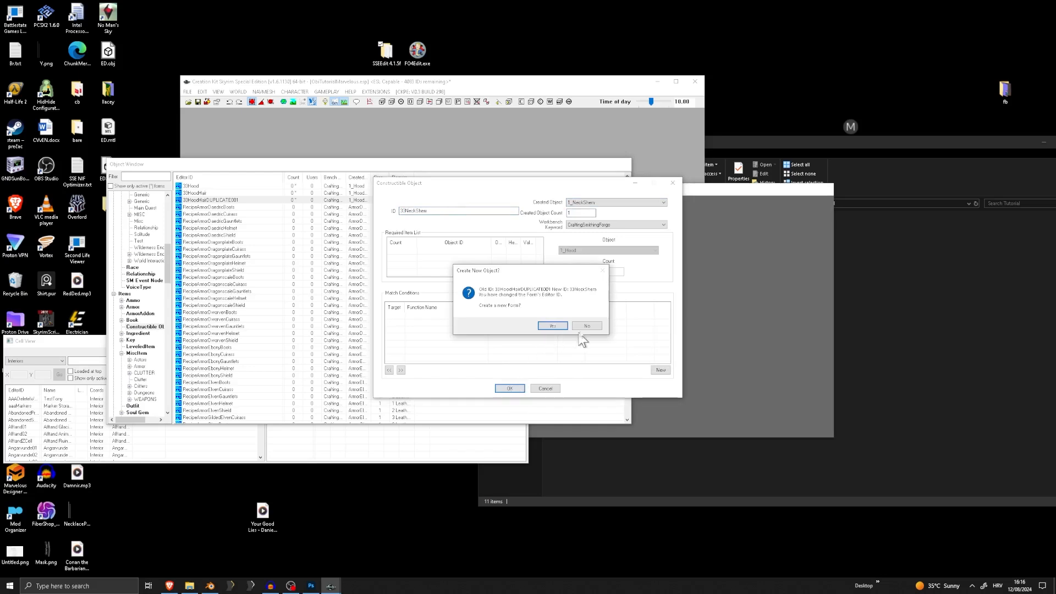
click(568, 324)
Duplicate the 33NeckShem recipe and turn the copy into 33Pants with 1_Pants as its created object
right_click(209, 200)
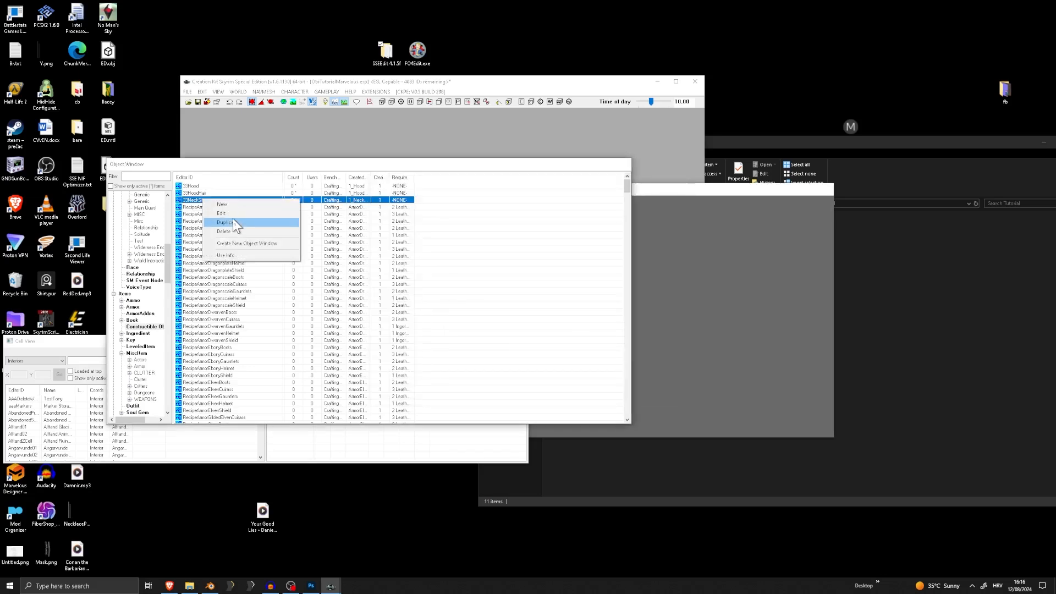
click(236, 220)
double_click(209, 207)
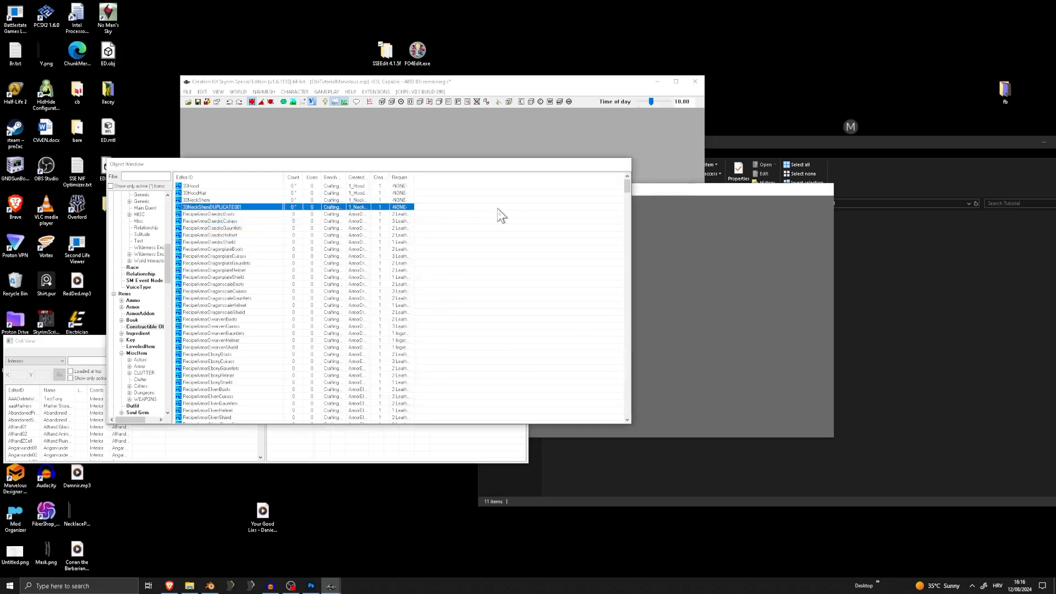
click(598, 204)
click(600, 217)
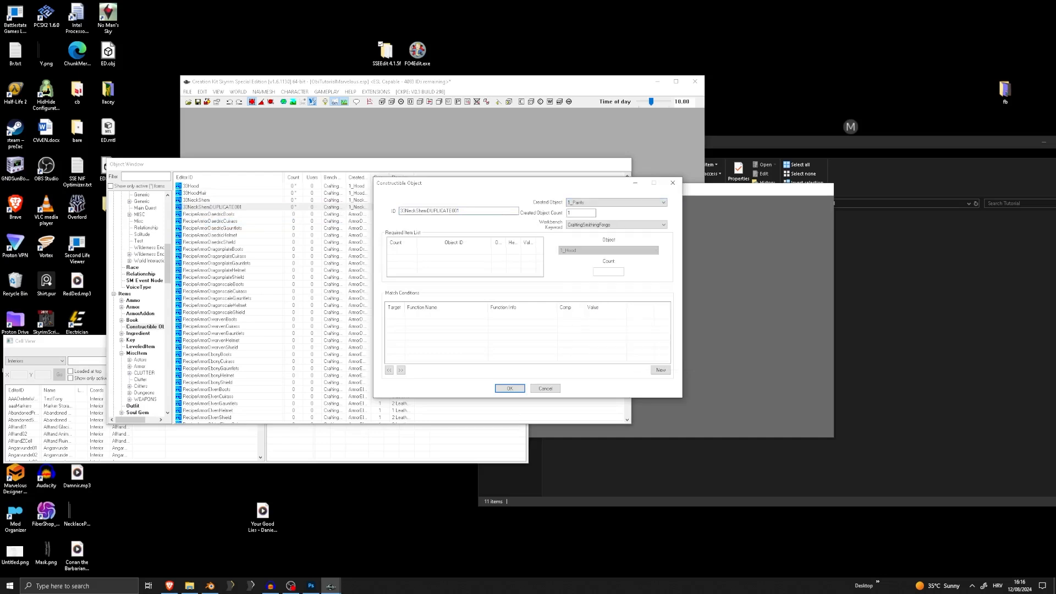
drag(475, 211, 421, 211)
text(Pants)
click(511, 390)
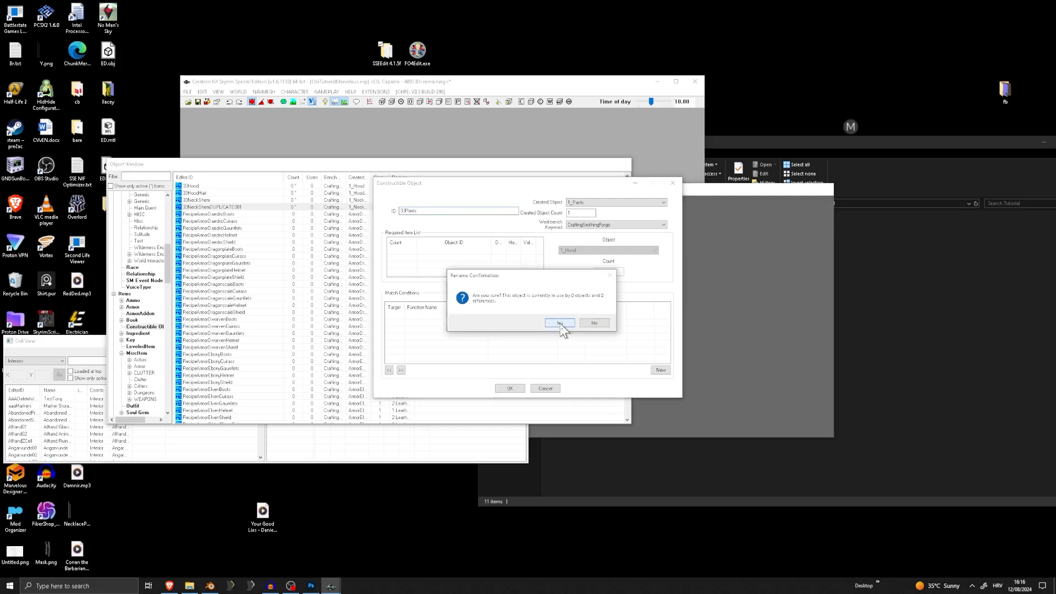
click(560, 323)
Duplicate the 33Pants recipe and turn the copy into 33Shirt with 1_Shirt as its created object
right_click(194, 207)
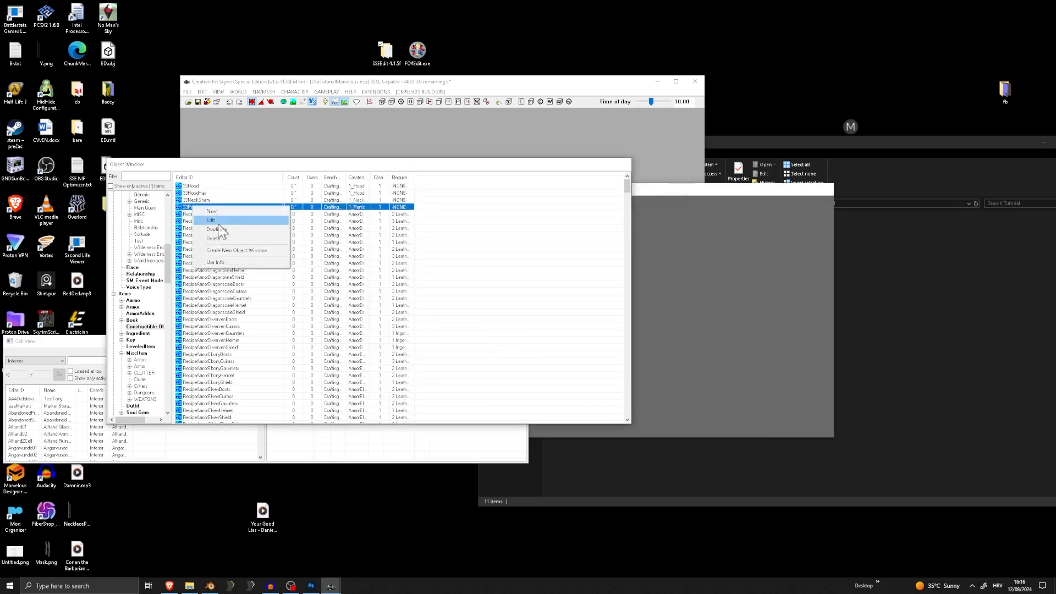
click(219, 229)
double_click(201, 214)
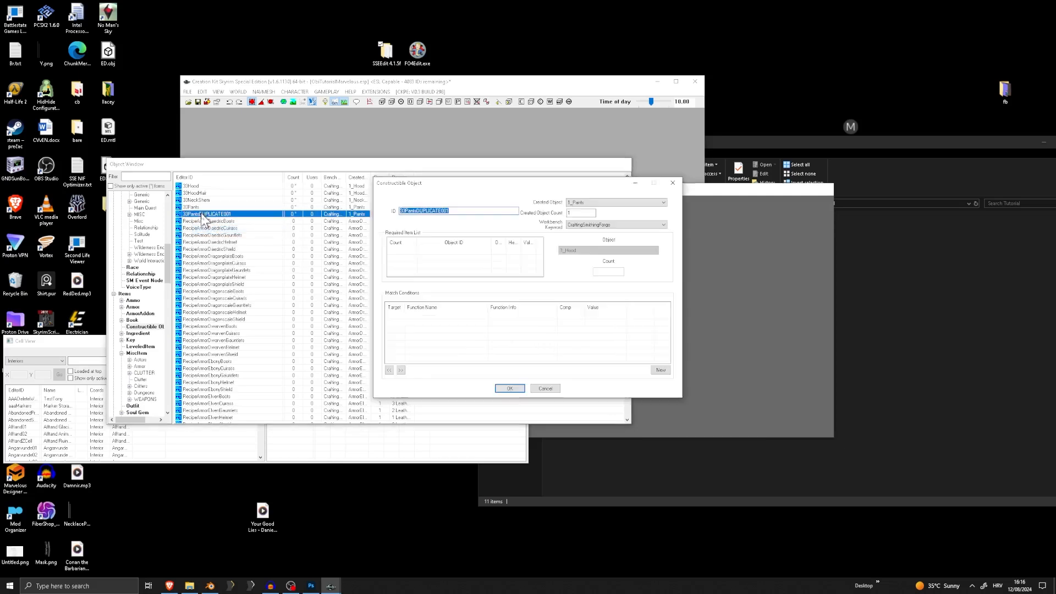
click(593, 202)
click(593, 215)
drag(451, 211, 429, 212)
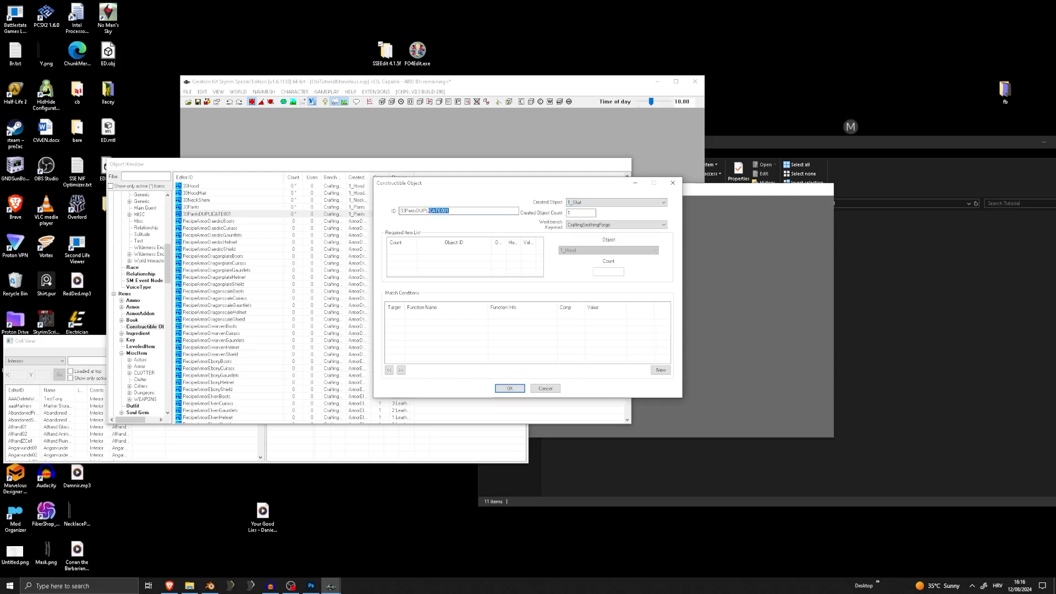
text(Shirt)
click(510, 389)
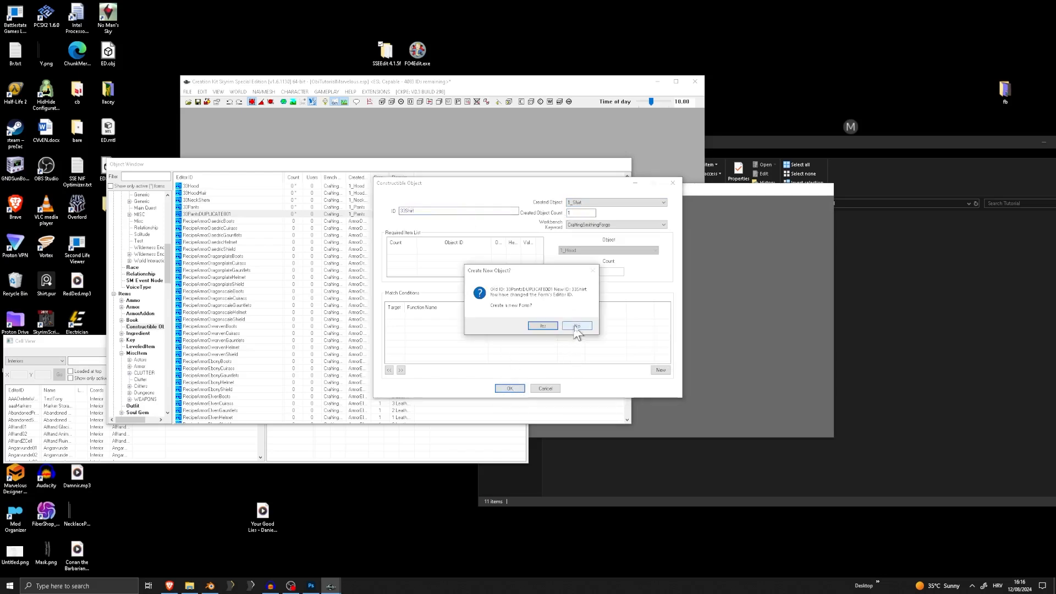
click(559, 324)
Save the plugin with the new recipes and close the Creation Kit
click(188, 92)
click(204, 117)
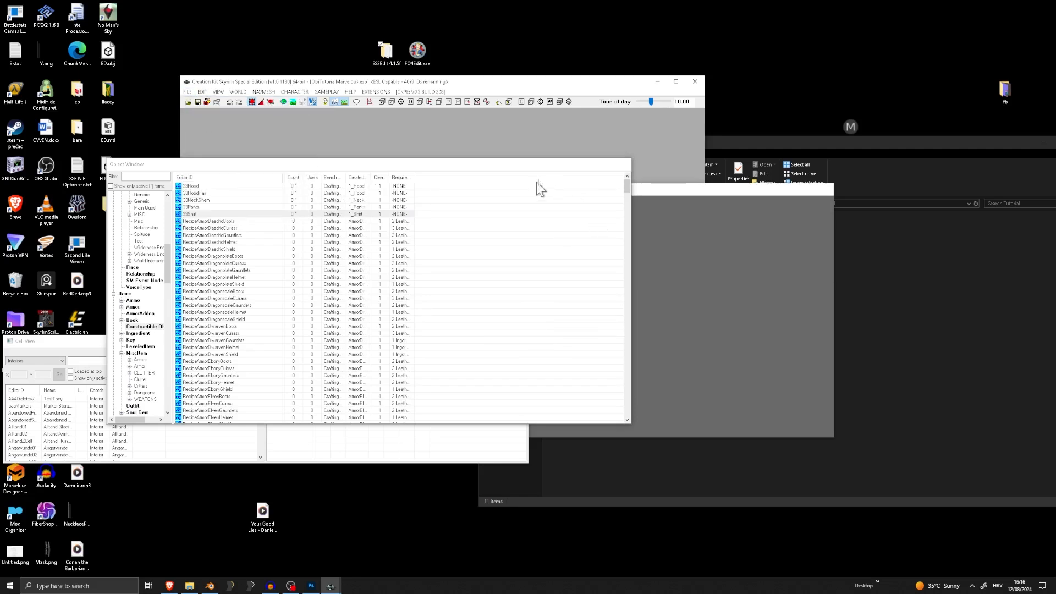
click(188, 92)
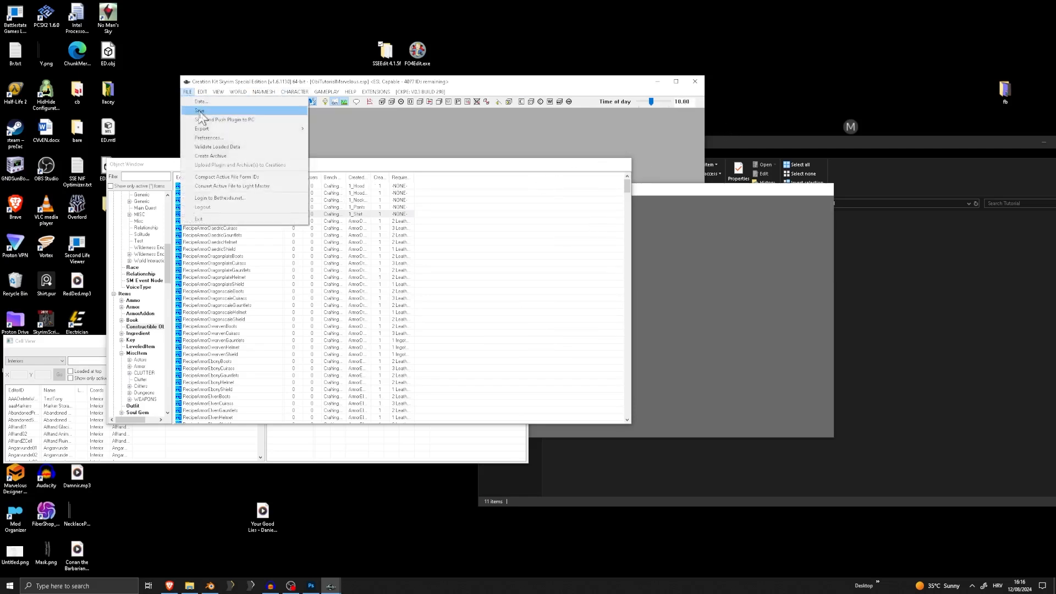
click(200, 112)
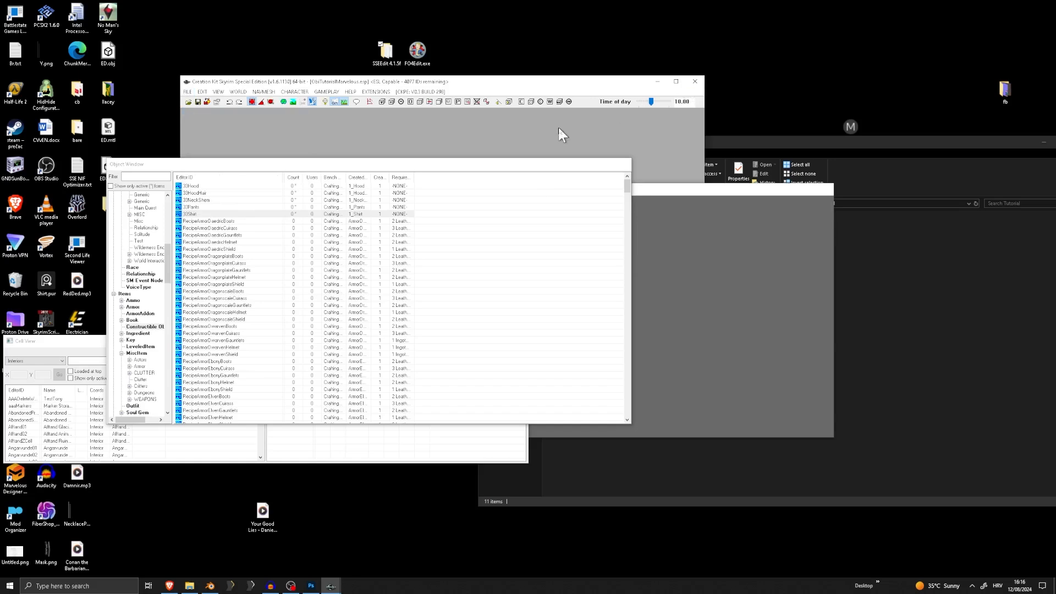
key(alt+F4)
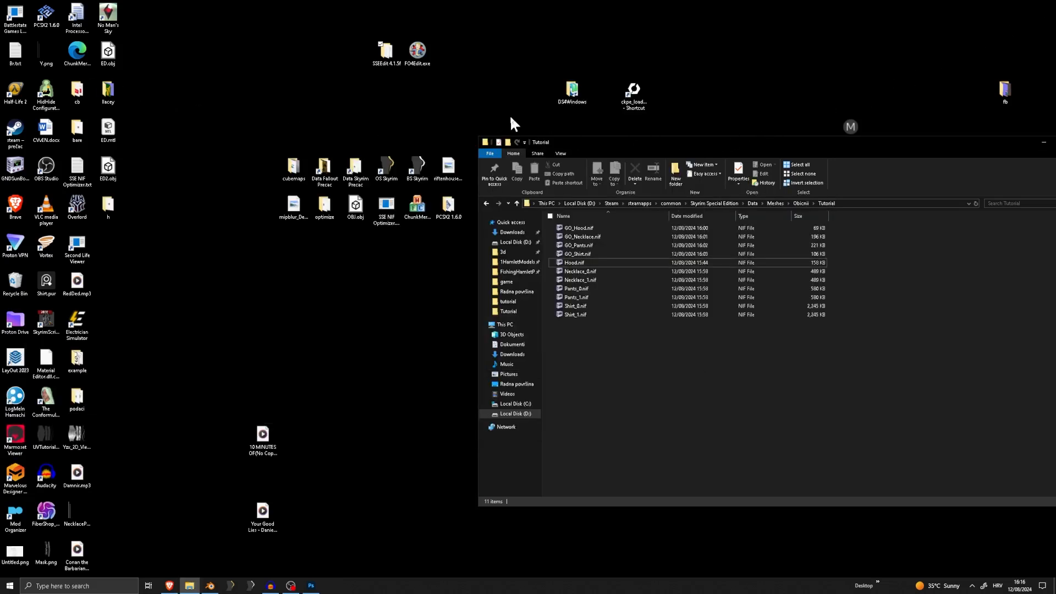
Open the SSEEdit 4.1.5f folder from the desktop and maximize its window
click(379, 55)
double_click(379, 56)
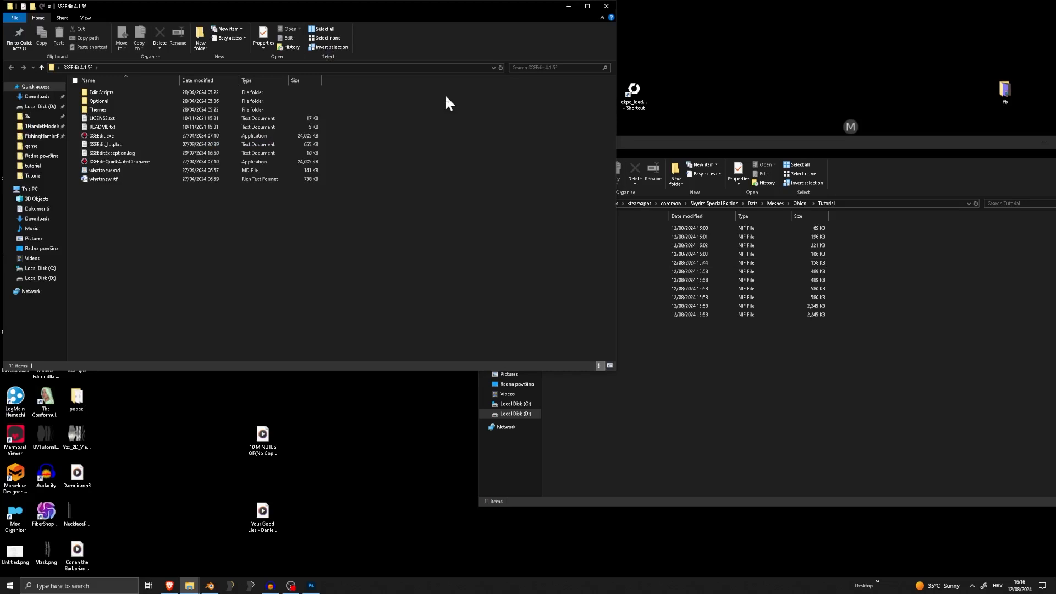
click(588, 6)
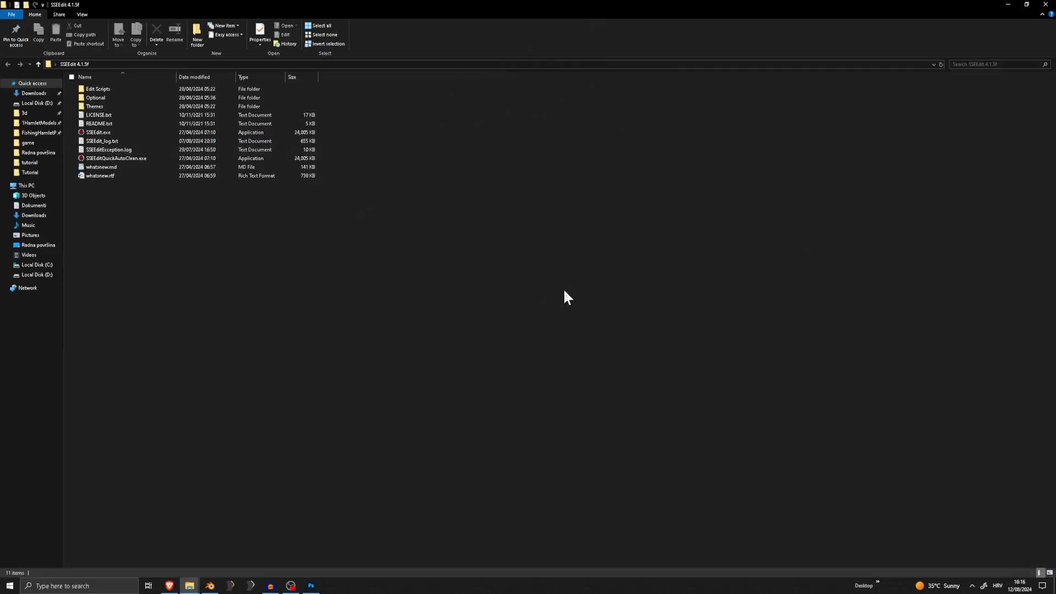
Launch SSEEdit.exe and dismiss its What's New window
drag(343, 308, 107, 84)
click(131, 204)
click(117, 132)
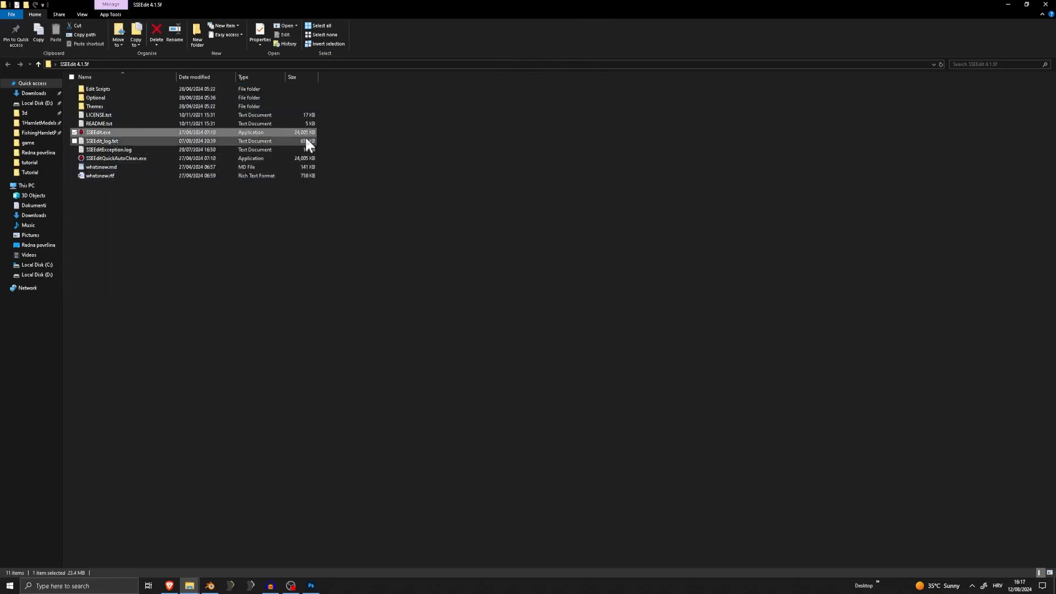
double_click(104, 134)
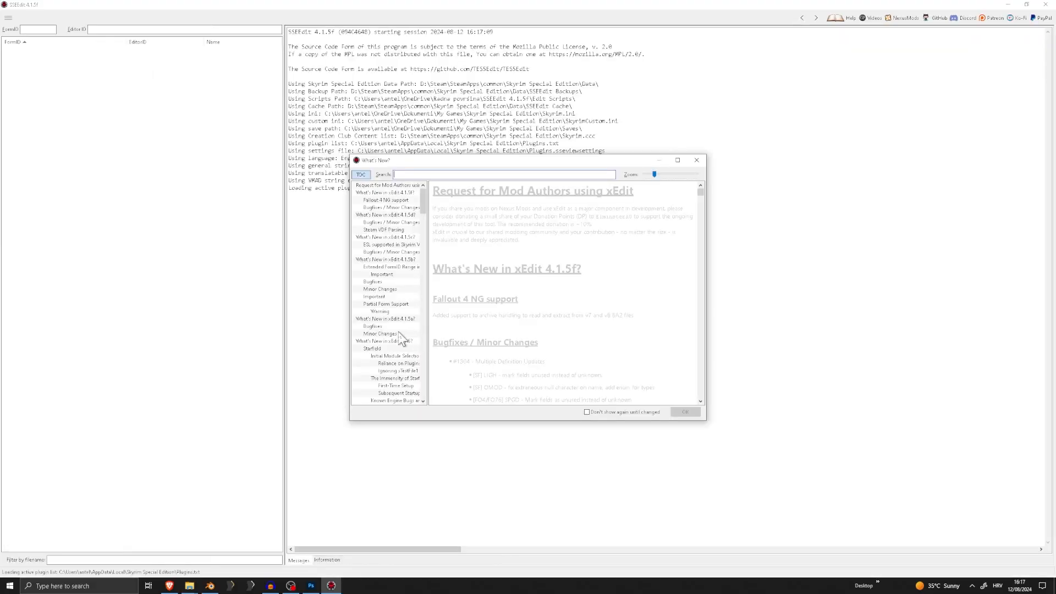
click(697, 161)
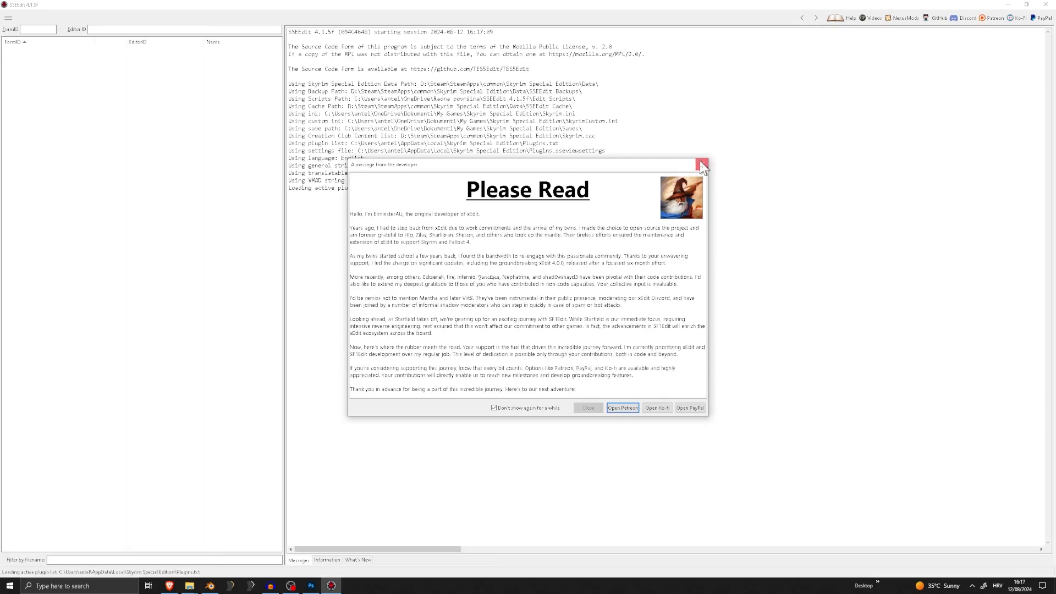
click(587, 409)
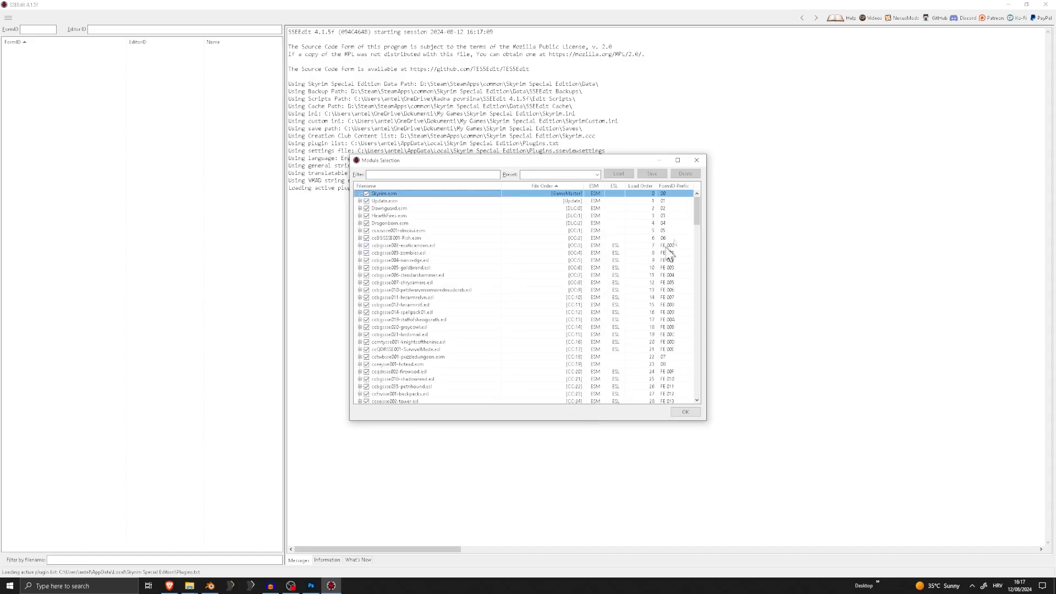
click(697, 160)
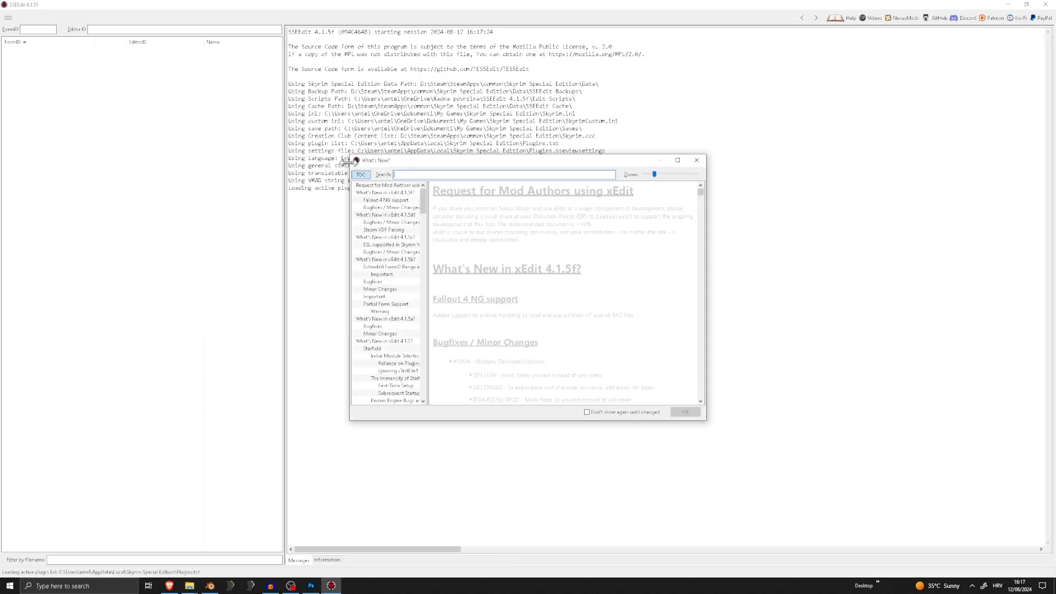
click(692, 161)
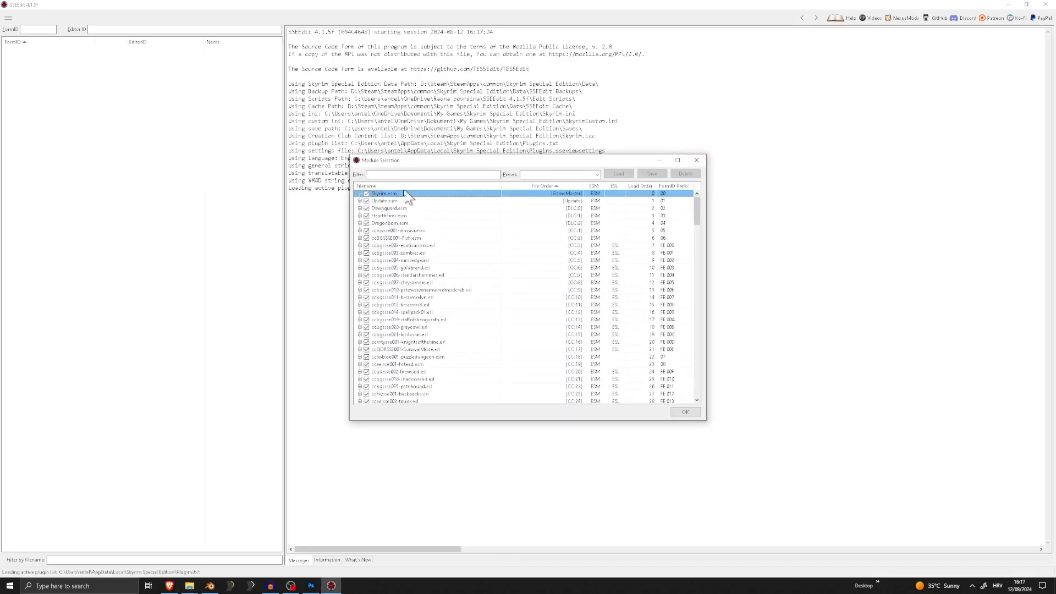
click(696, 160)
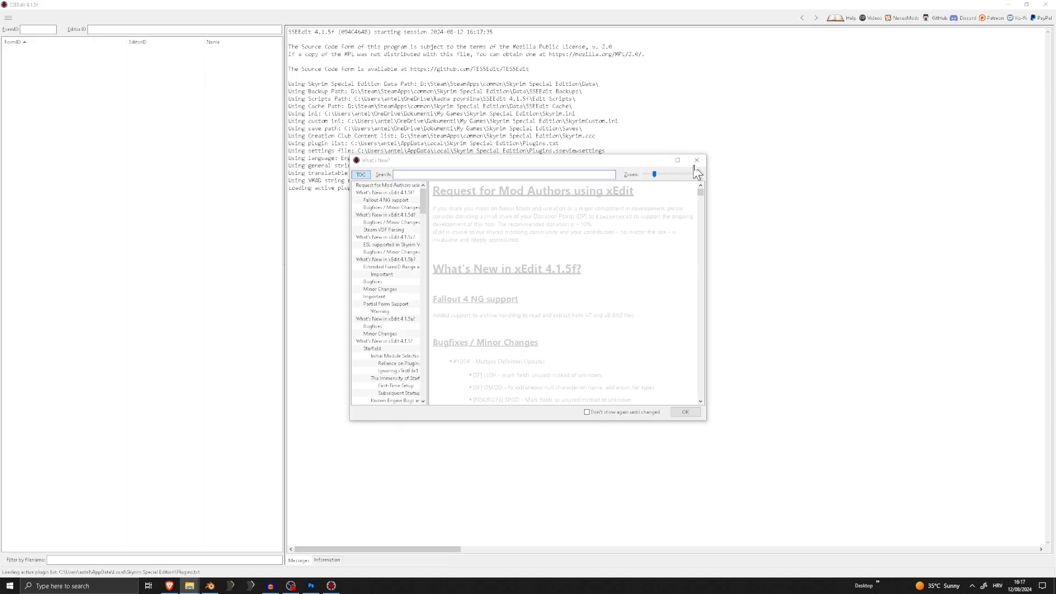
Dismiss the What's New window, filter the modules by "tutor", load ObiTutorialMarvelous.esp and expand it to show its header
click(697, 165)
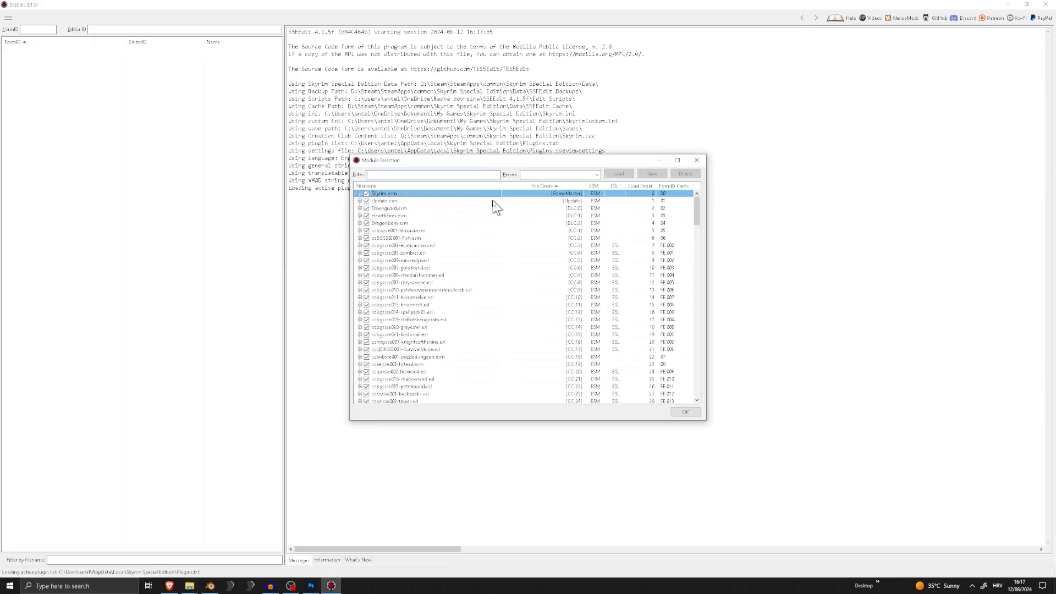
text(tutoria)
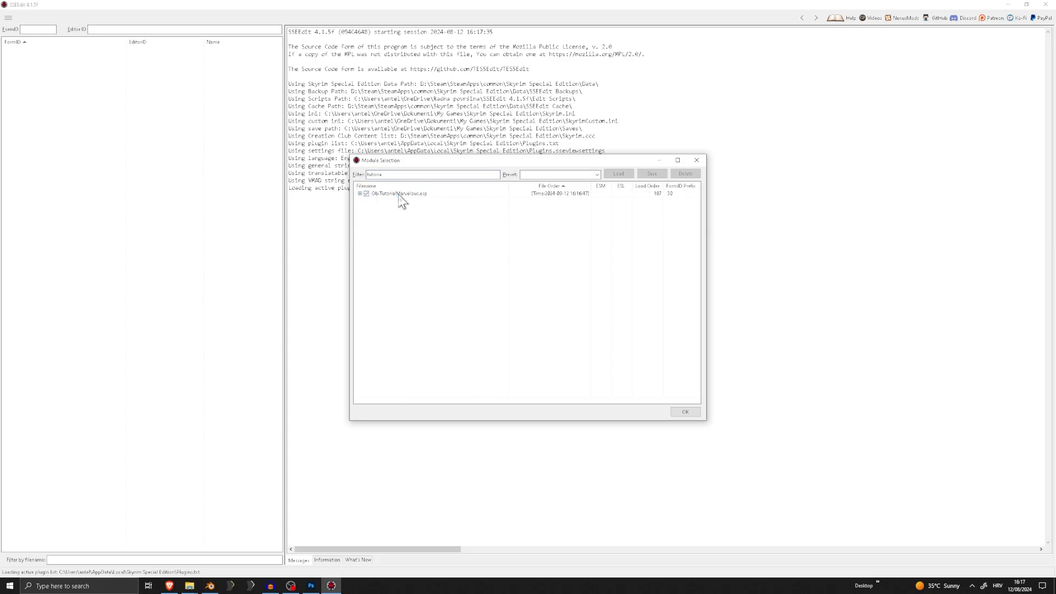
double_click(398, 194)
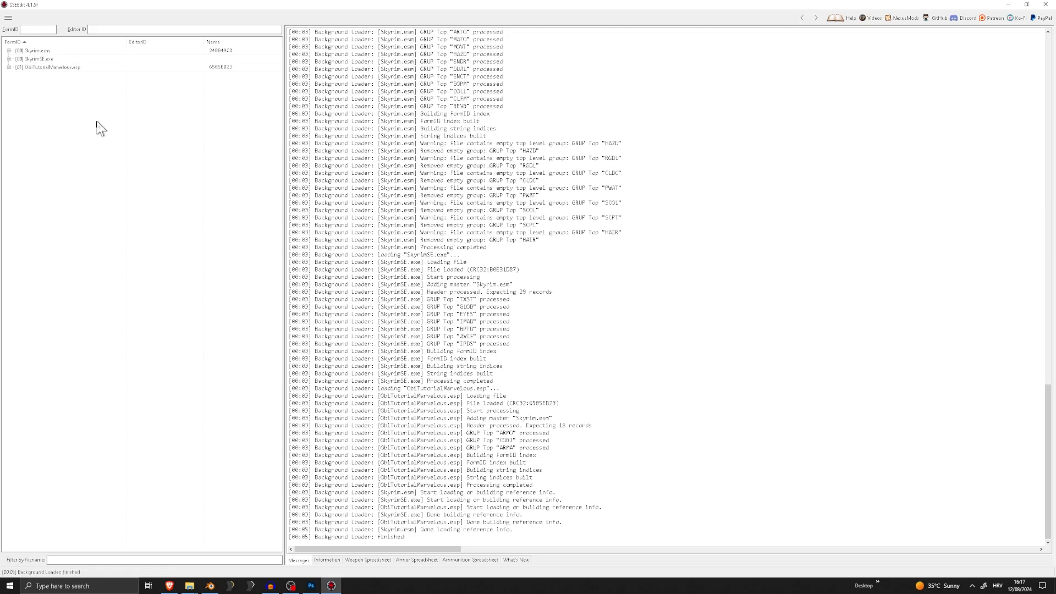
click(9, 67)
click(55, 61)
click(66, 67)
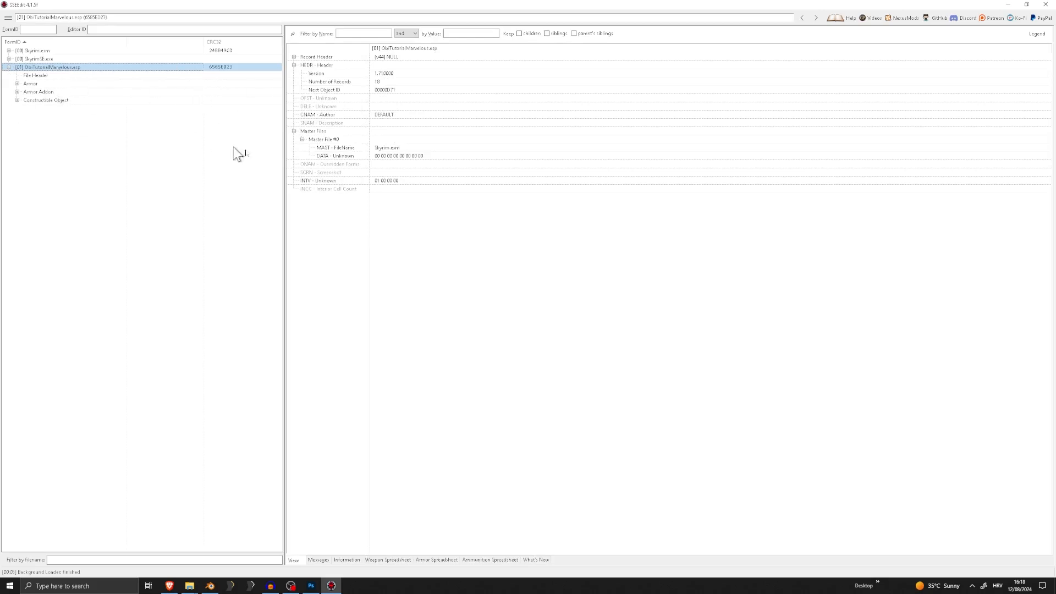
Set the header version of ObiTutorialMarvelous.esp to 1.7, accepting the module-editing warning
click(375, 74)
click(52, 68)
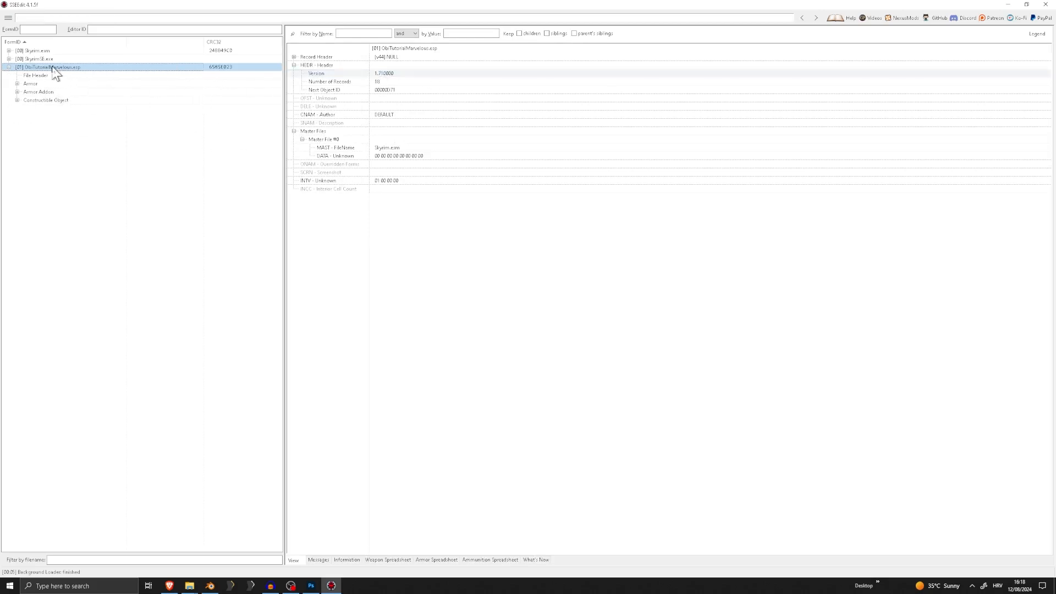
double_click(404, 72)
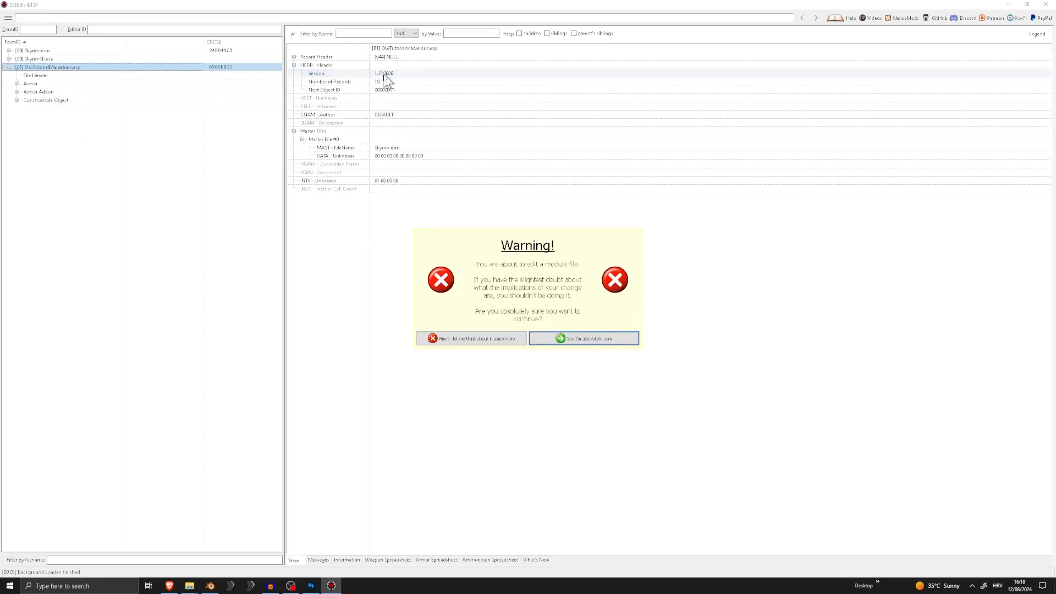
click(578, 341)
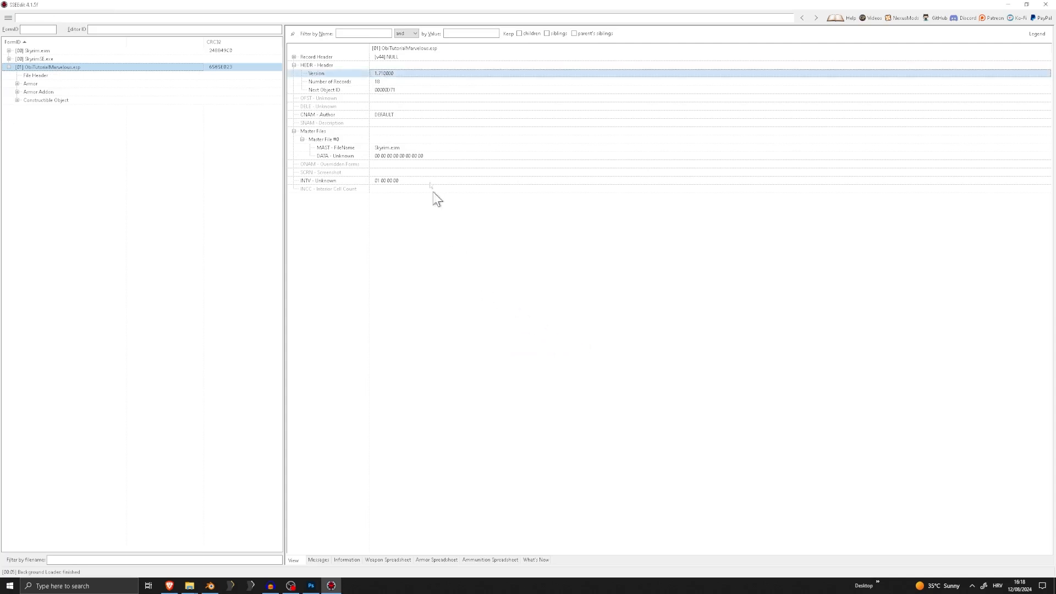
click(380, 78)
click(384, 74)
double_click(388, 74)
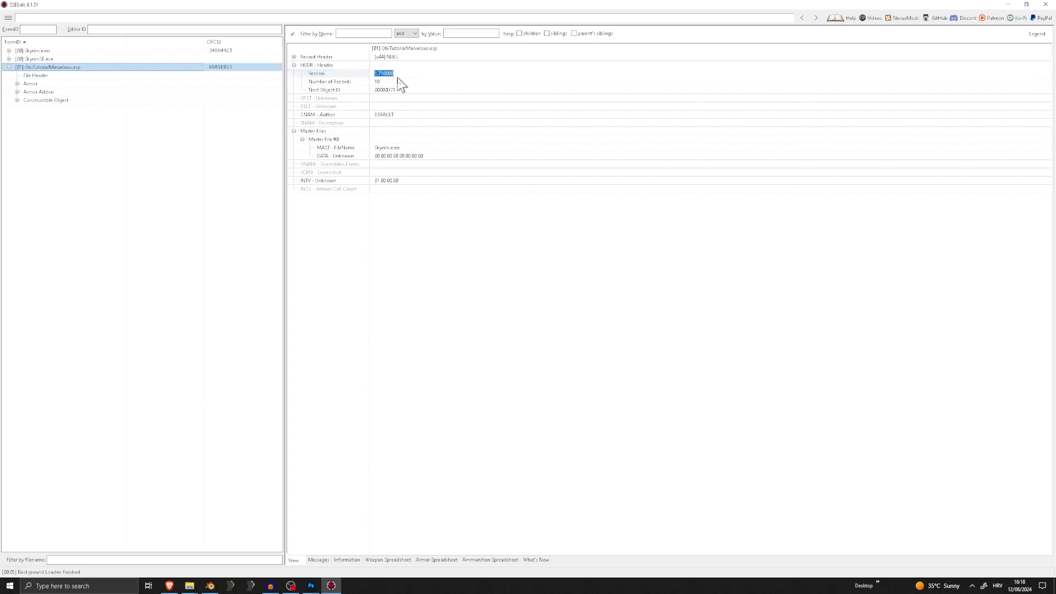
click(397, 79)
click(393, 74)
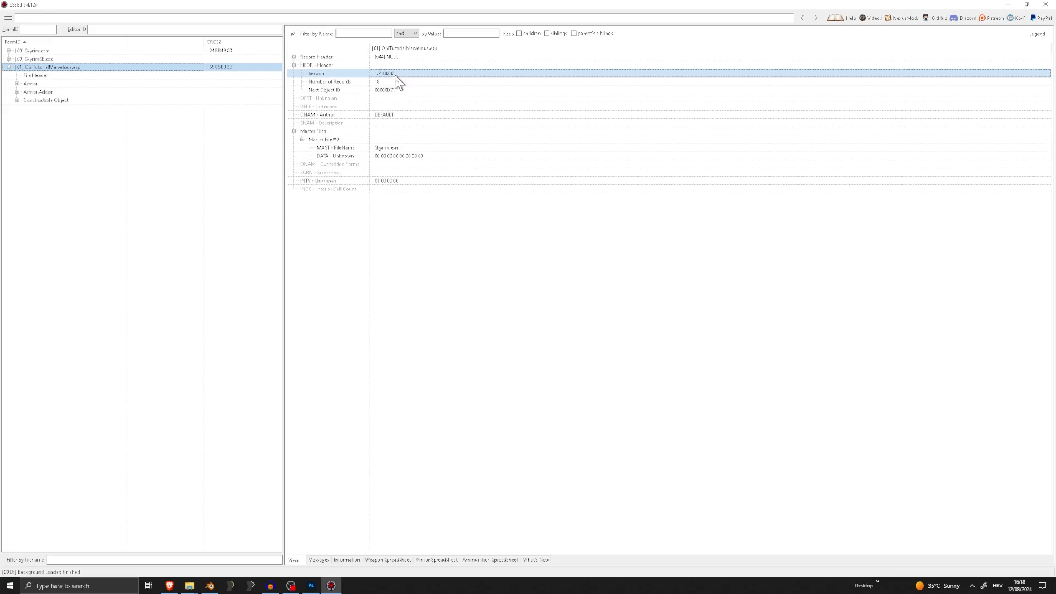
double_click(394, 76)
text(0)
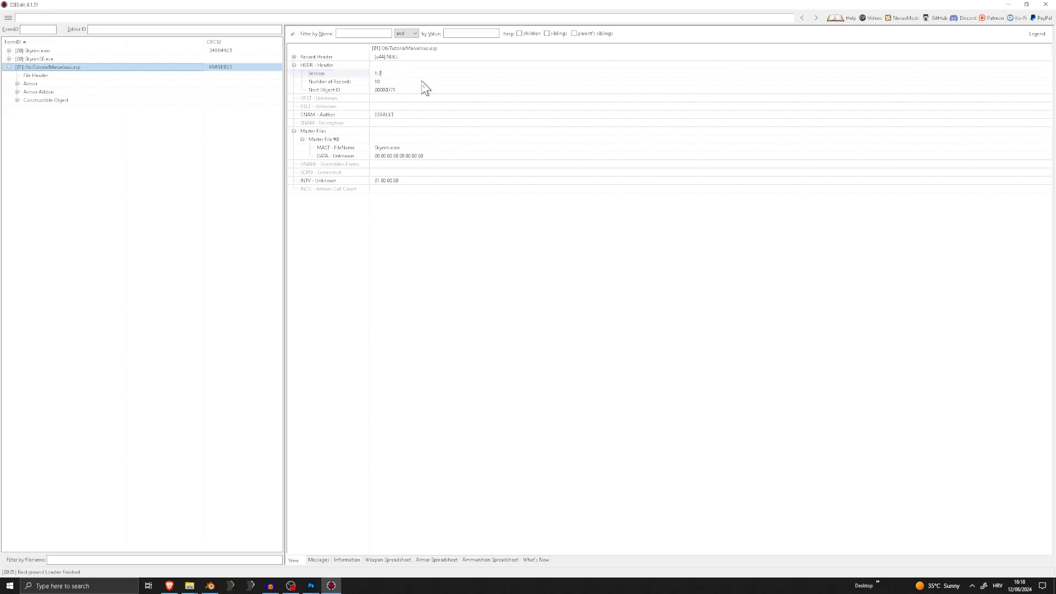
key(Return)
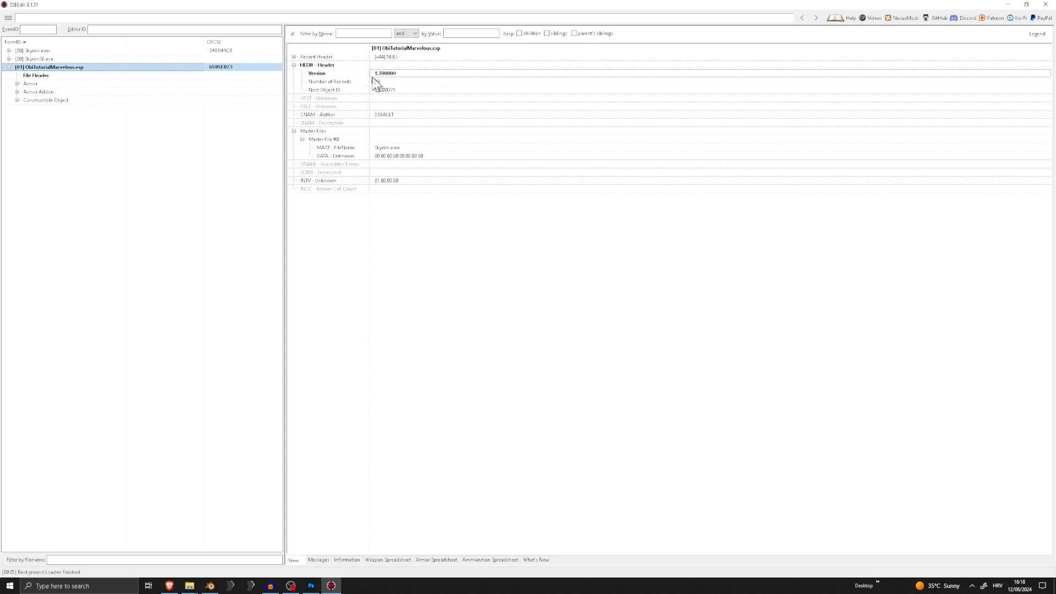
Compact the plugin's FormIDs for ESL and enable the ESL flag in its record header
right_click(43, 67)
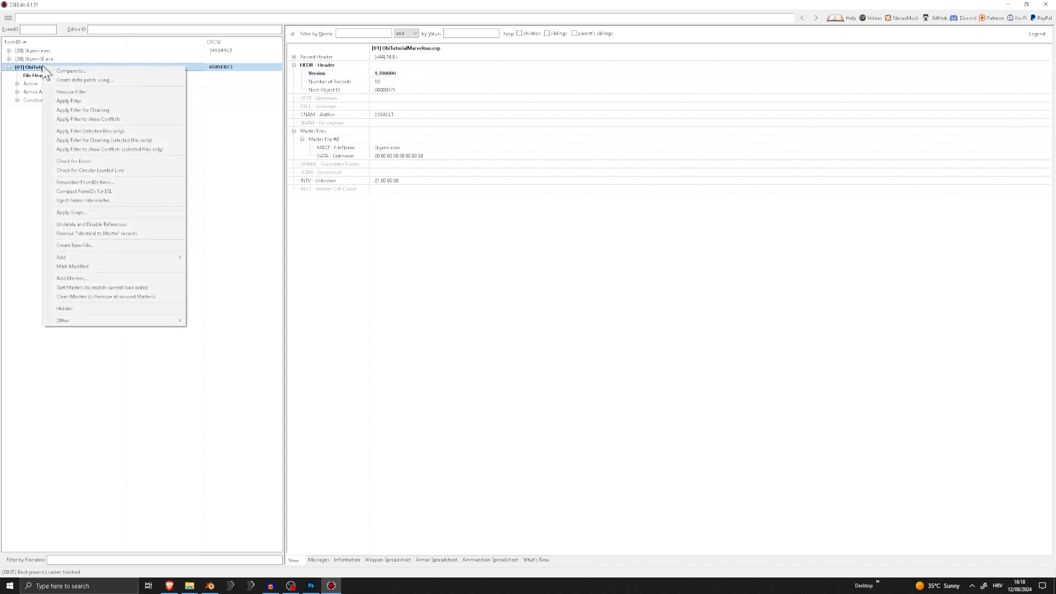
click(116, 191)
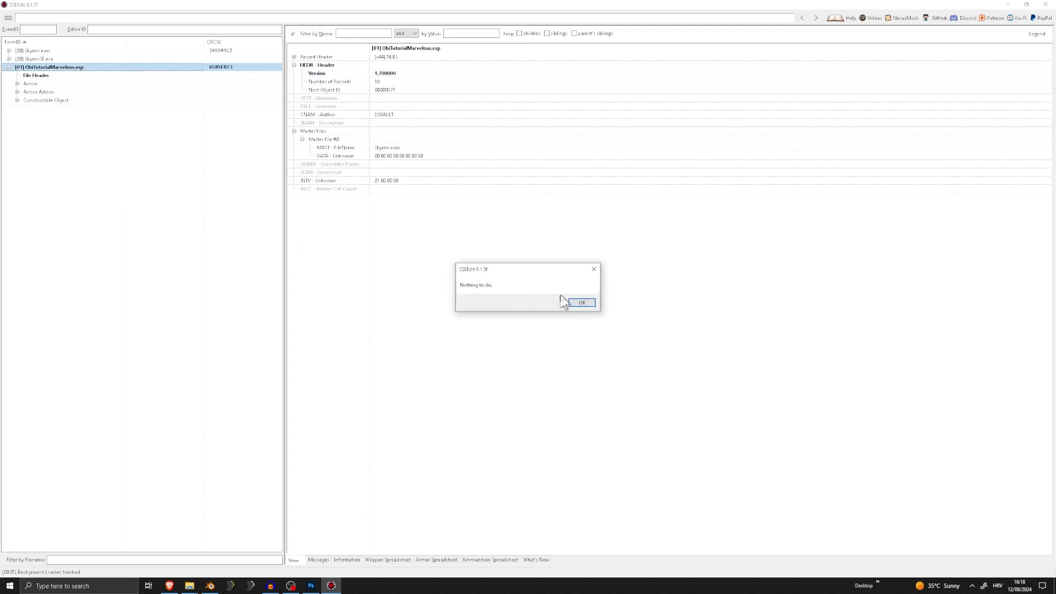
click(582, 303)
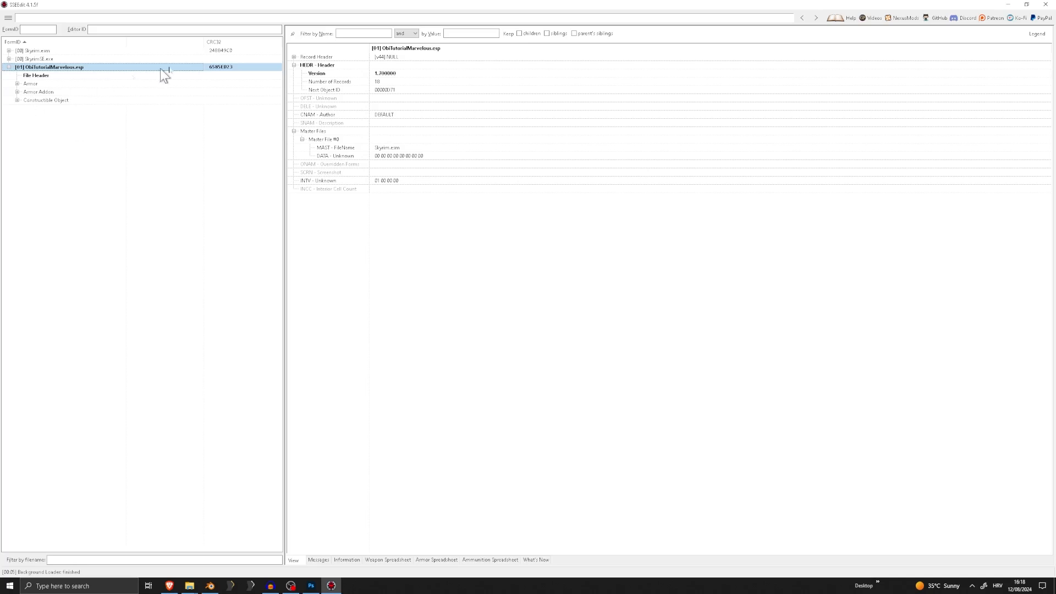
click(295, 57)
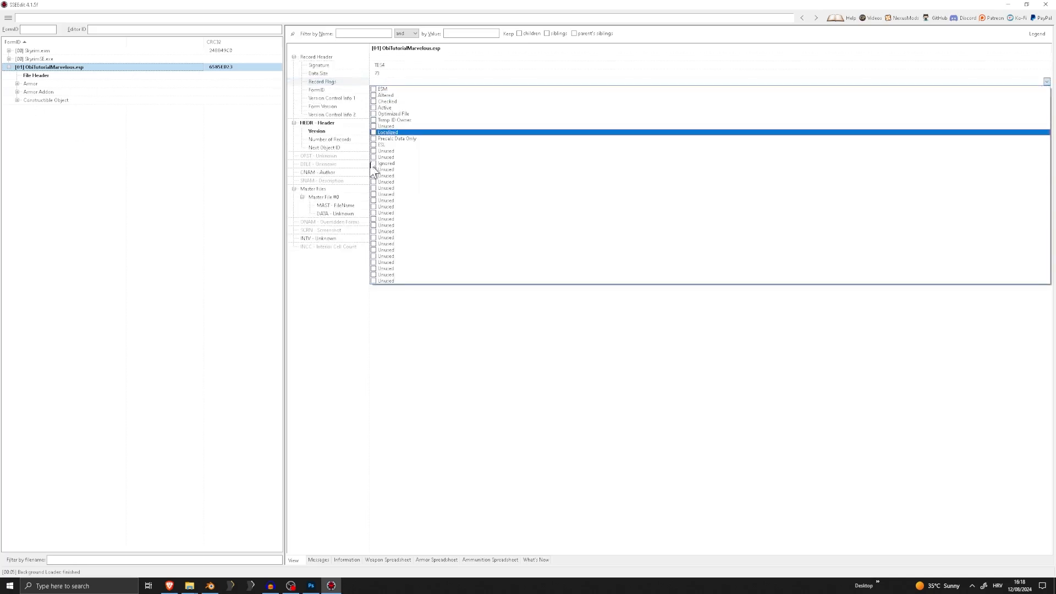
click(207, 159)
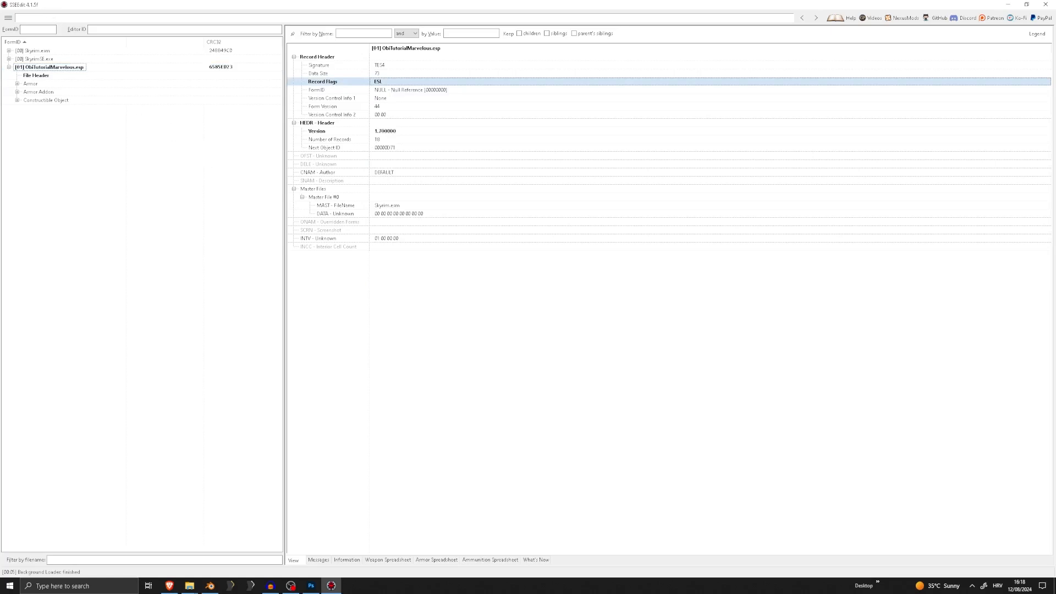
Save the changed ObiTutorialMarvelous.esp with plugin backup enabled, and close SSEEdit and its folder window
click(8, 17)
click(22, 42)
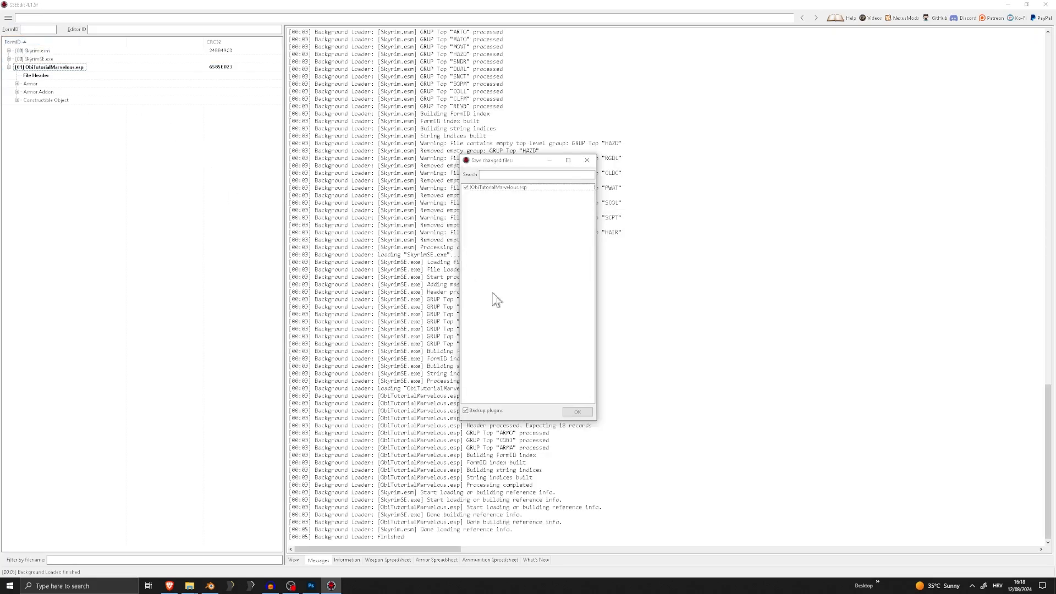
click(577, 411)
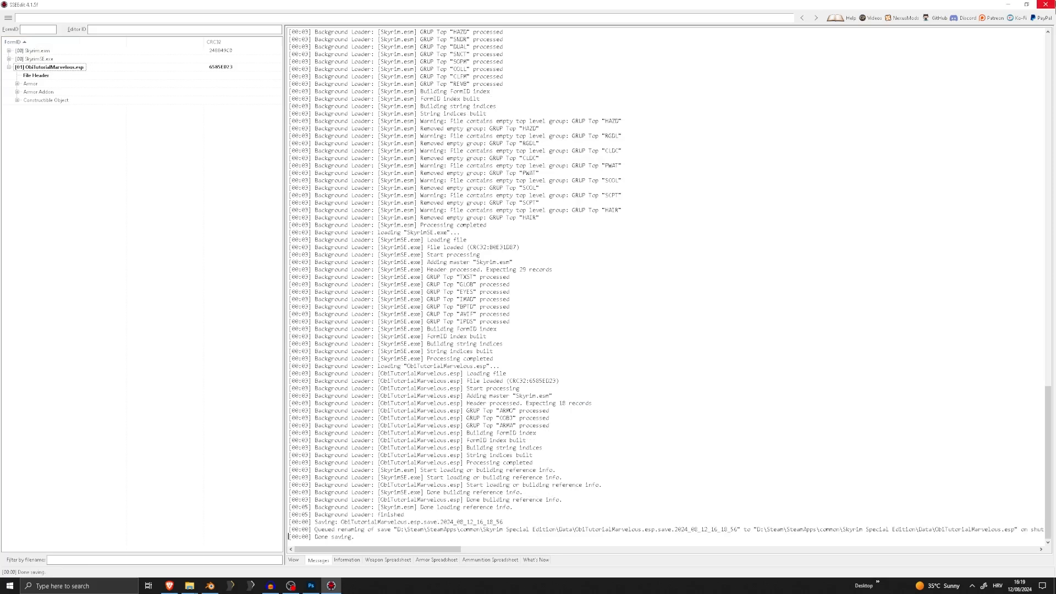
click(1044, 5)
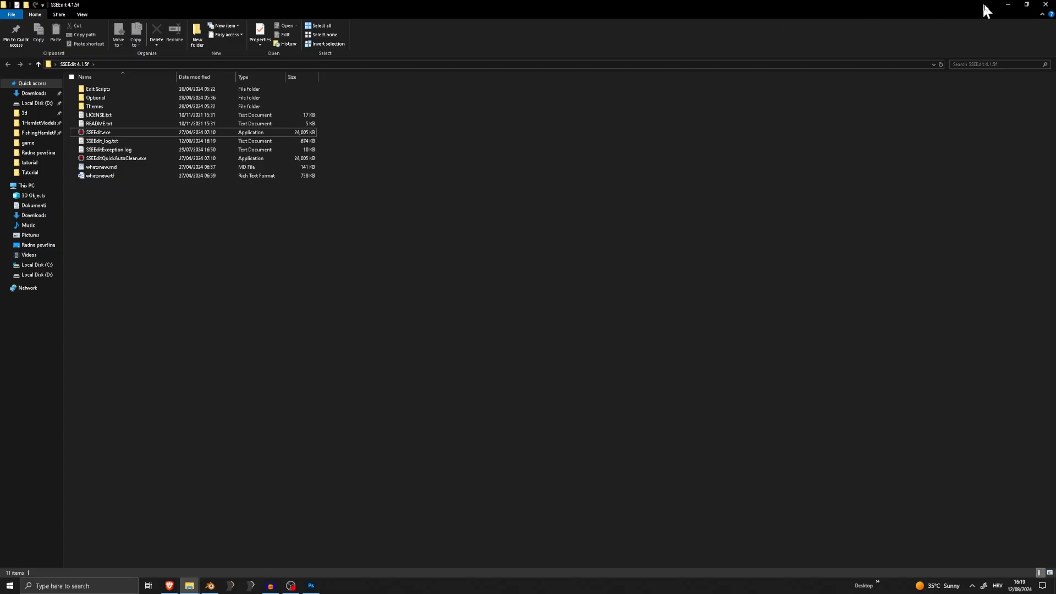
click(1045, 4)
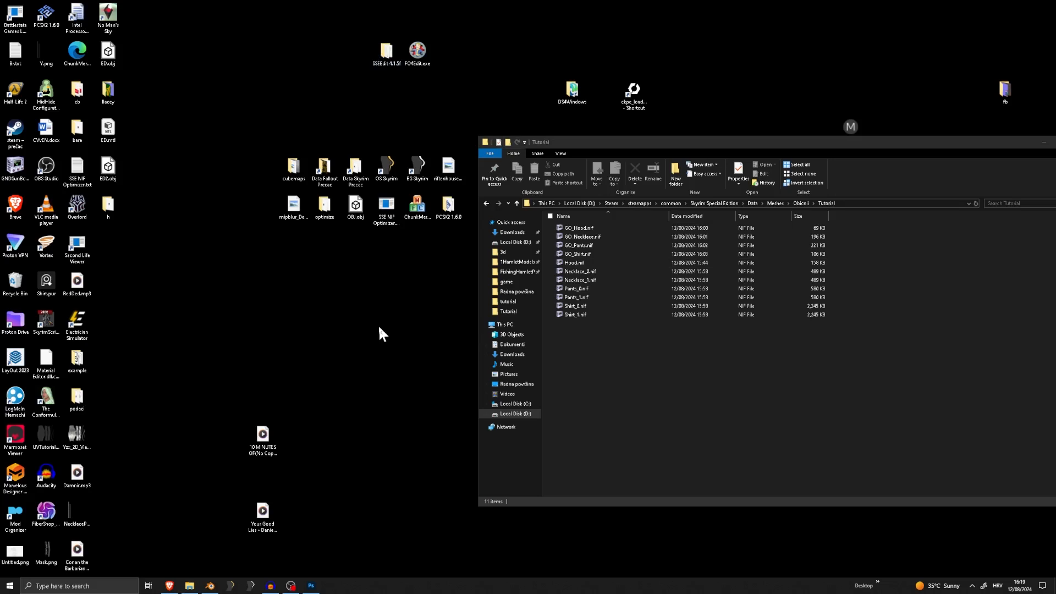
Create a desktop folder named T and open it in a smaller window beside the Tutorial mesh folder
click(194, 583)
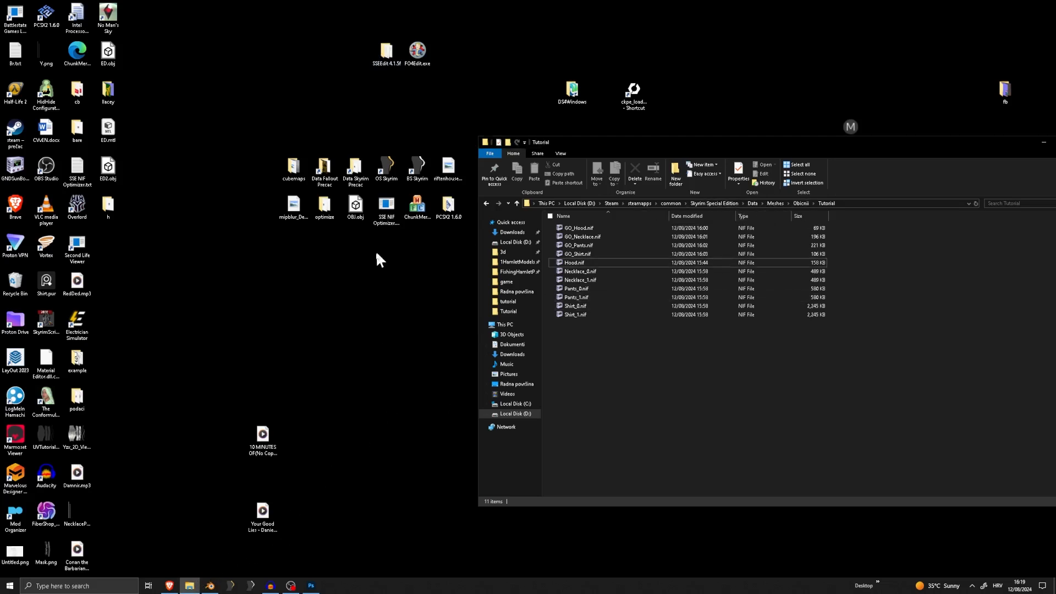
right_click(352, 275)
mouse_move(270, 377)
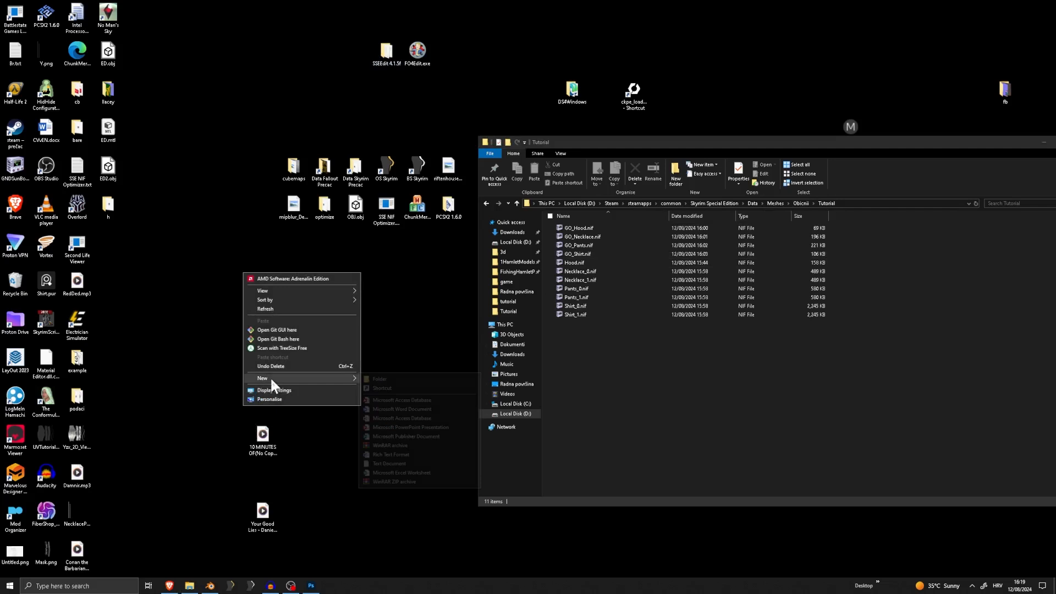
click(400, 380)
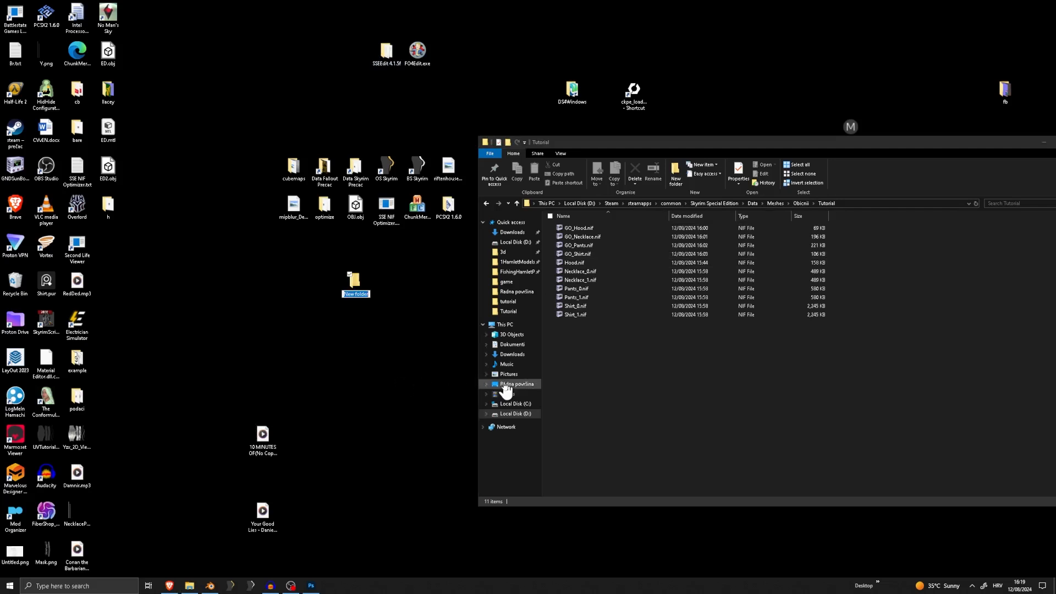
text(T)
key(Return)
double_click(354, 280)
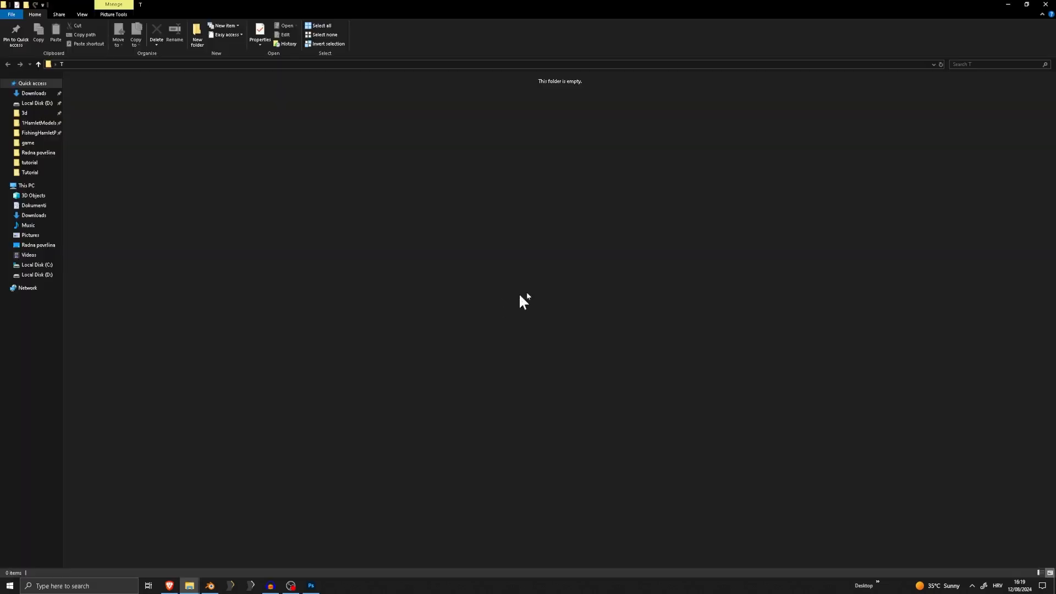
drag(648, 54, 507, 64)
click(810, 334)
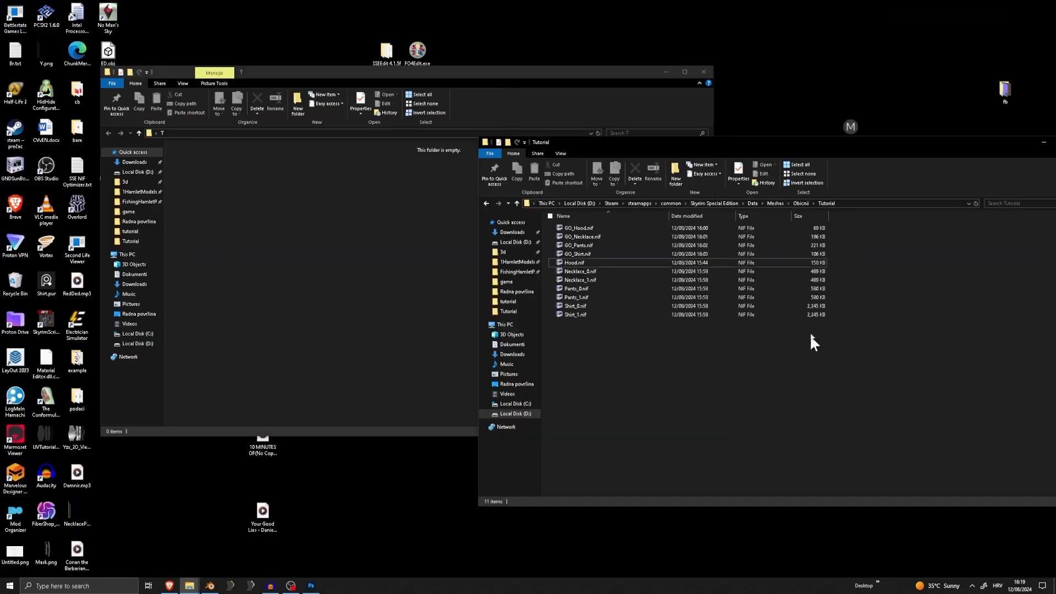
Go up to the game's Meshes folder in the Tutorial window and create a folder named meshes inside T
click(775, 203)
click(220, 199)
right_click(221, 202)
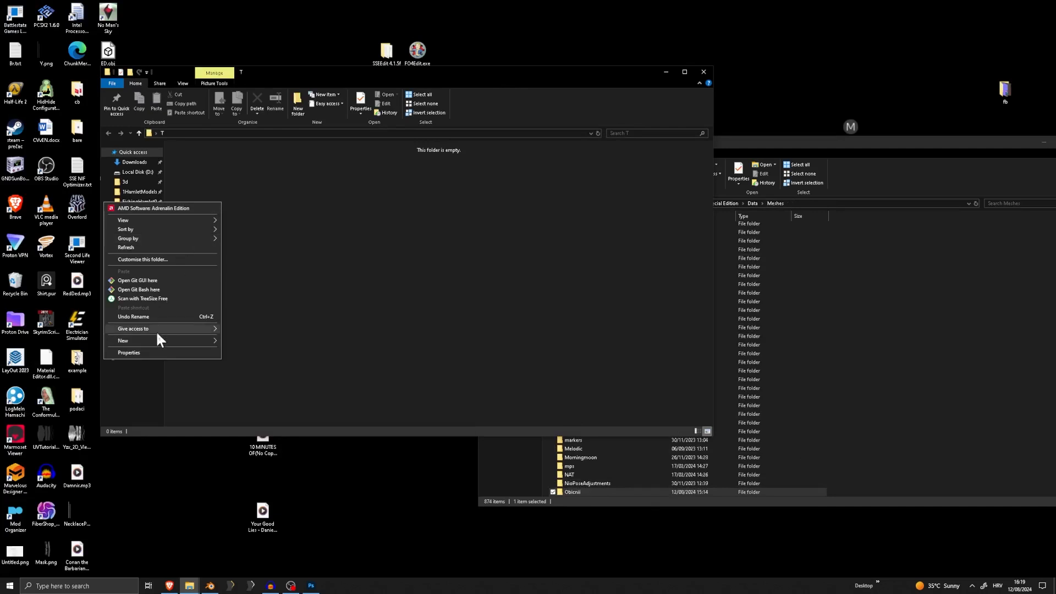
mouse_move(165, 341)
click(279, 340)
text(mesh)
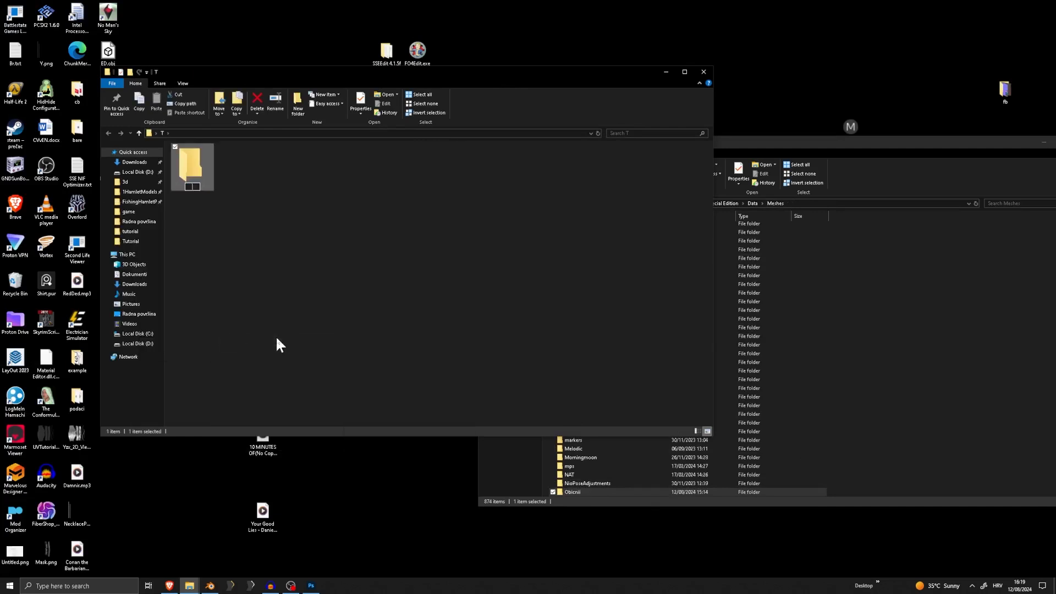
text(es)
key(Return)
click(275, 265)
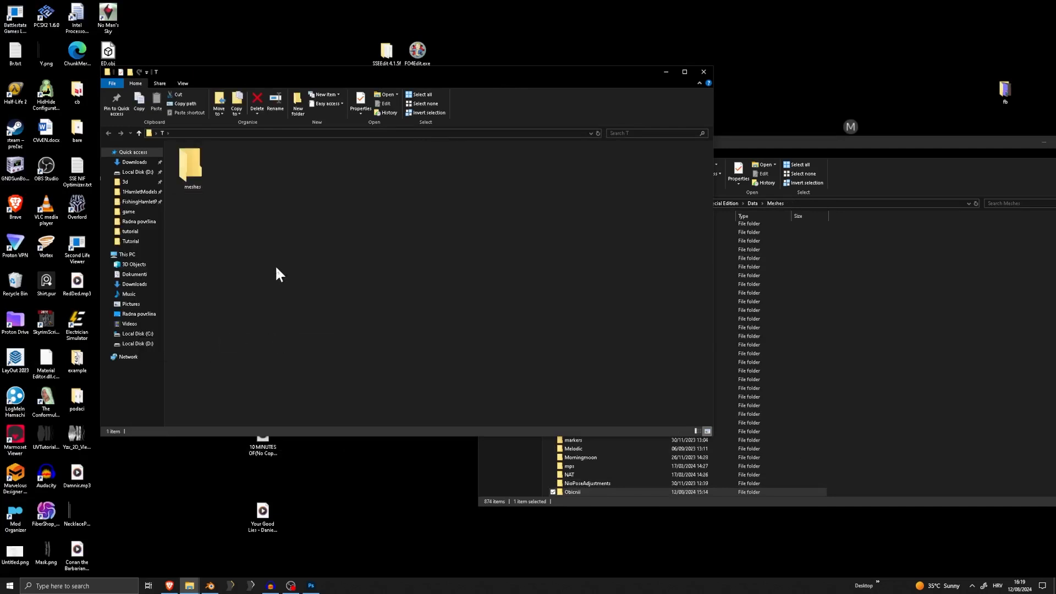
Create a second folder named textures inside T
right_click(275, 266)
mouse_move(183, 405)
click(312, 406)
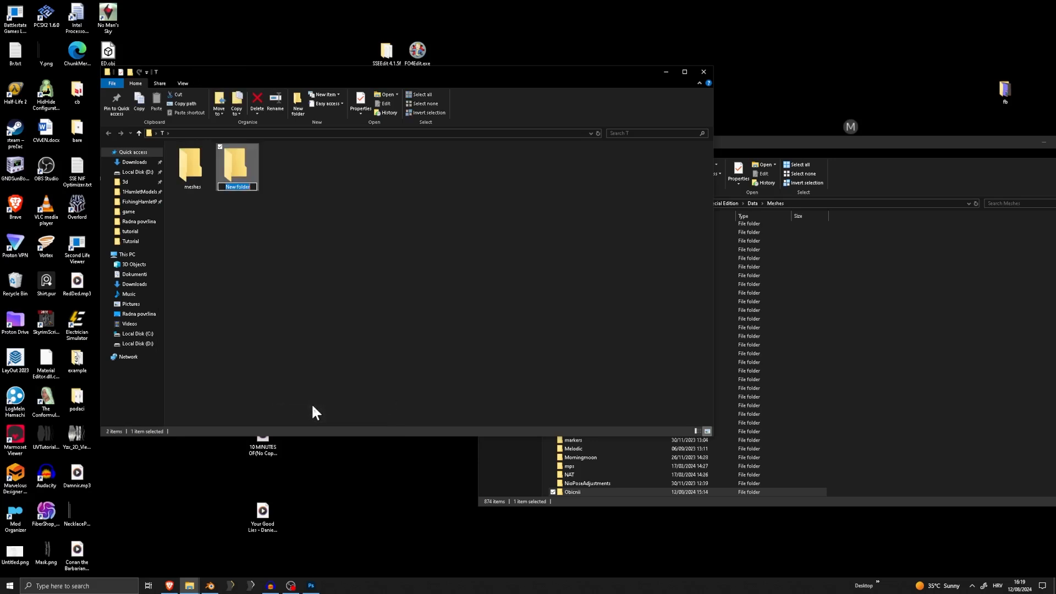
text(textures)
key(Return)
Go up from the game's Meshes folder to its Data folder
click(850, 348)
key(c)
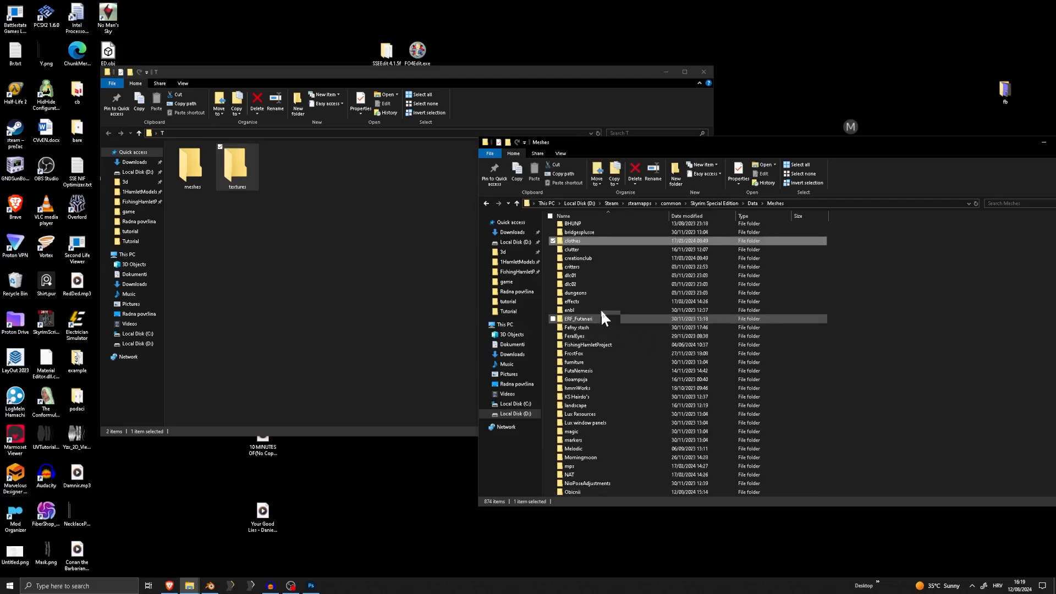
click(753, 203)
click(649, 319)
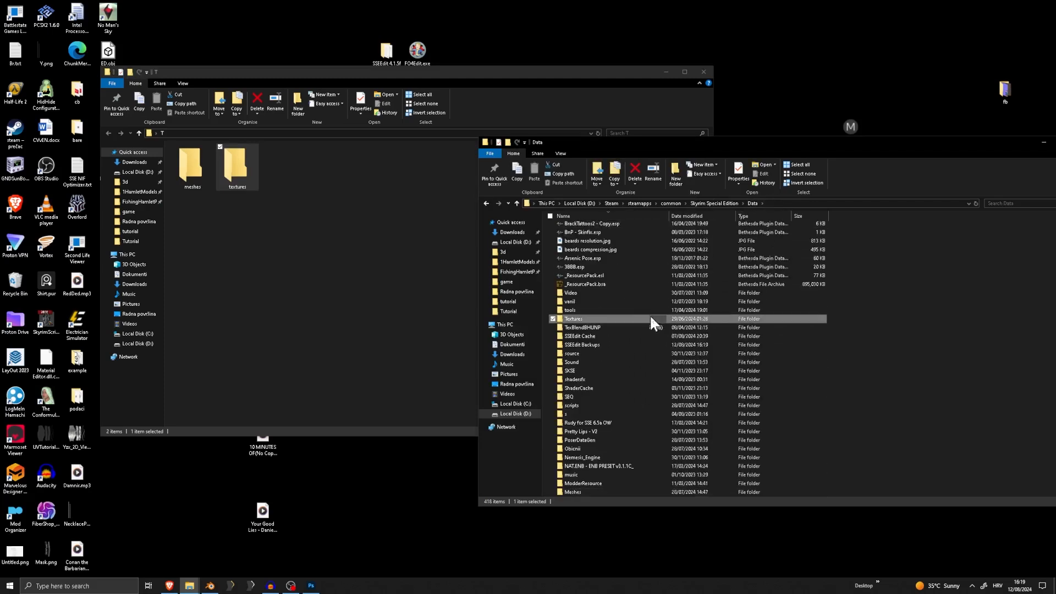
Create a folder named CalienteTools inside T, reusing the name of the matching folder in the game's Data folder
scroll(621, 310, down, 10)
right_click(586, 308)
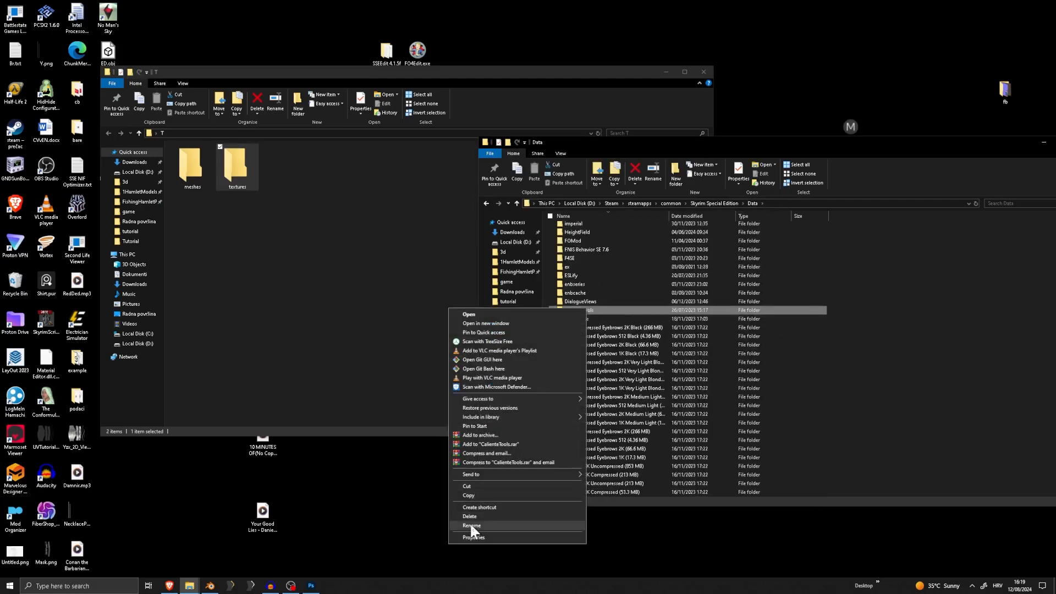
click(471, 526)
click(325, 242)
right_click(325, 242)
mouse_move(264, 381)
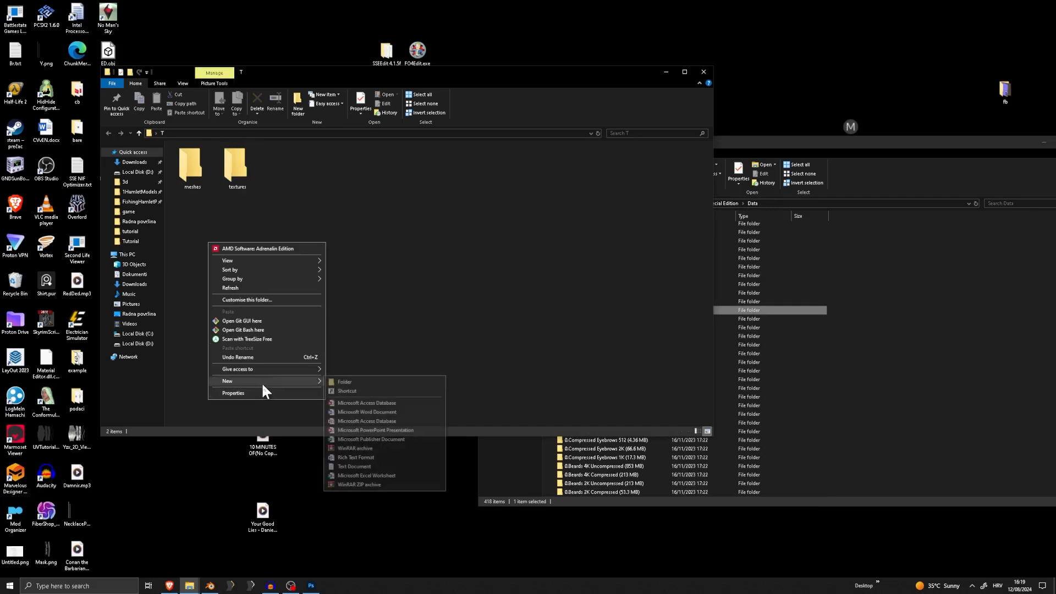
click(347, 381)
click(235, 180)
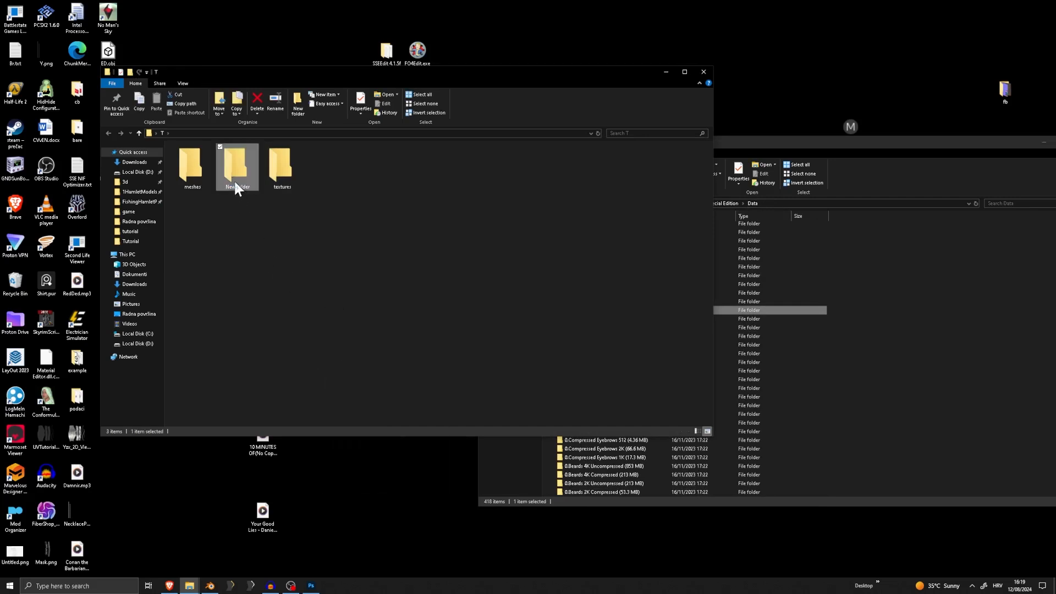
right_click(235, 181)
click(145, 399)
text(CalienteTools)
click(264, 259)
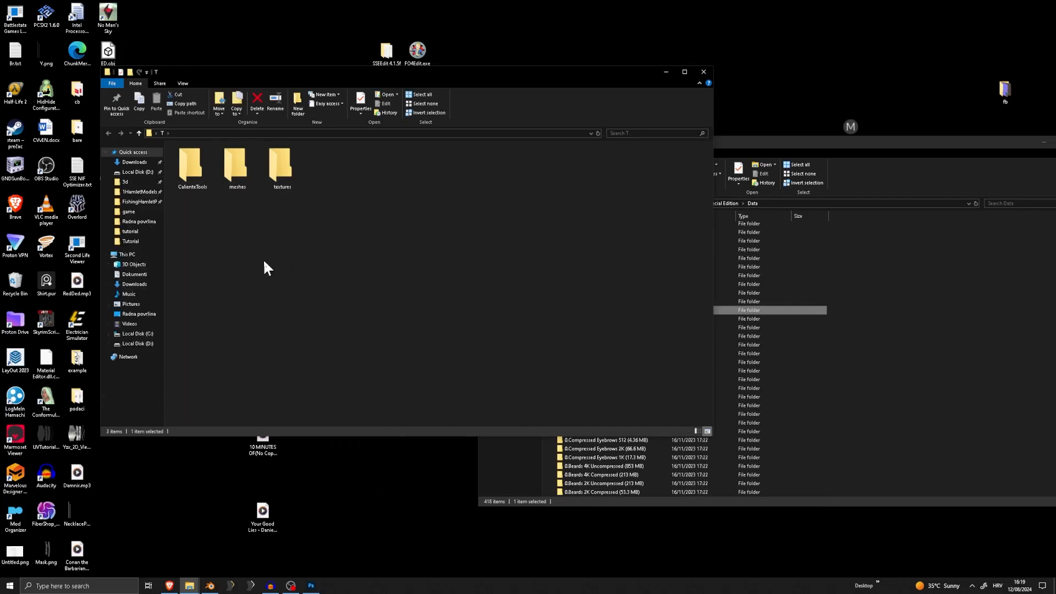
Open the meshes folder inside T and the game's Meshes folder side by side
click(232, 177)
double_click(232, 176)
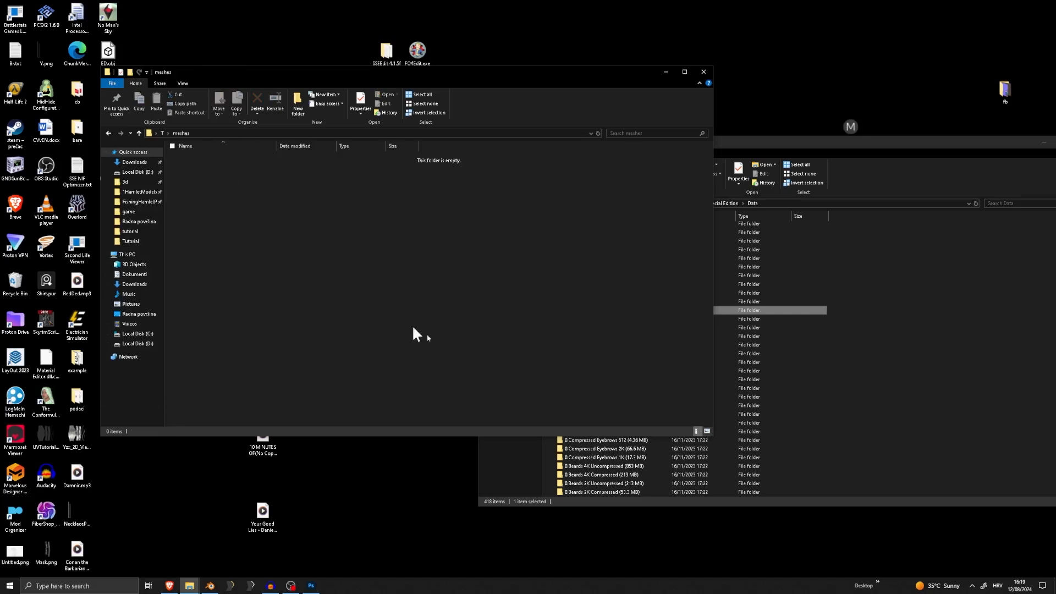
click(810, 420)
key(m)
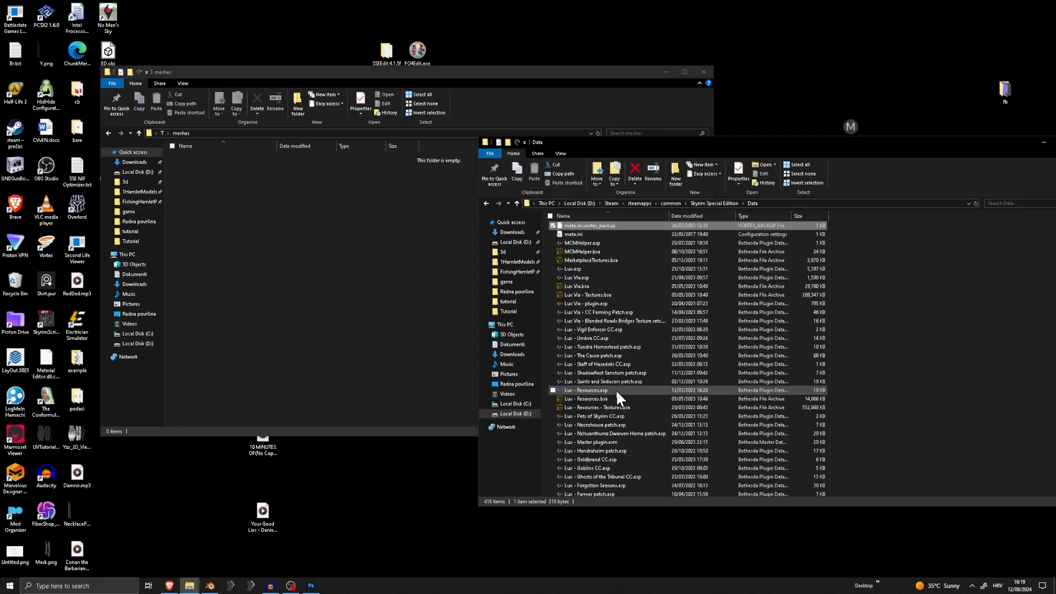
double_click(576, 226)
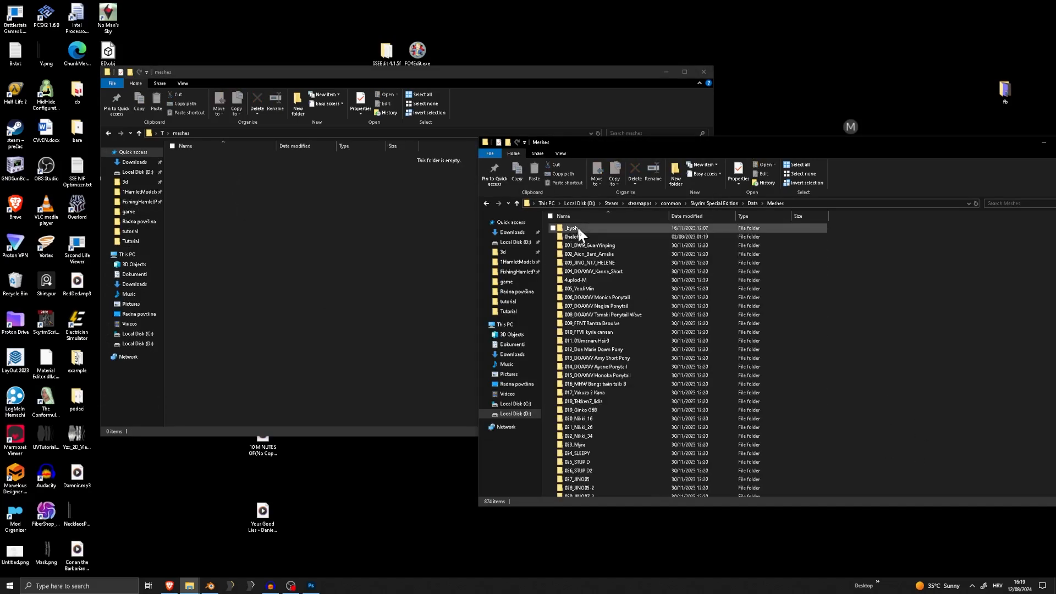
Create a folder named Obicnii inside T's meshes folder, reusing the name of the game's Obicnii meshes folder
scroll(589, 401, down, 9)
click(577, 396)
key(o)
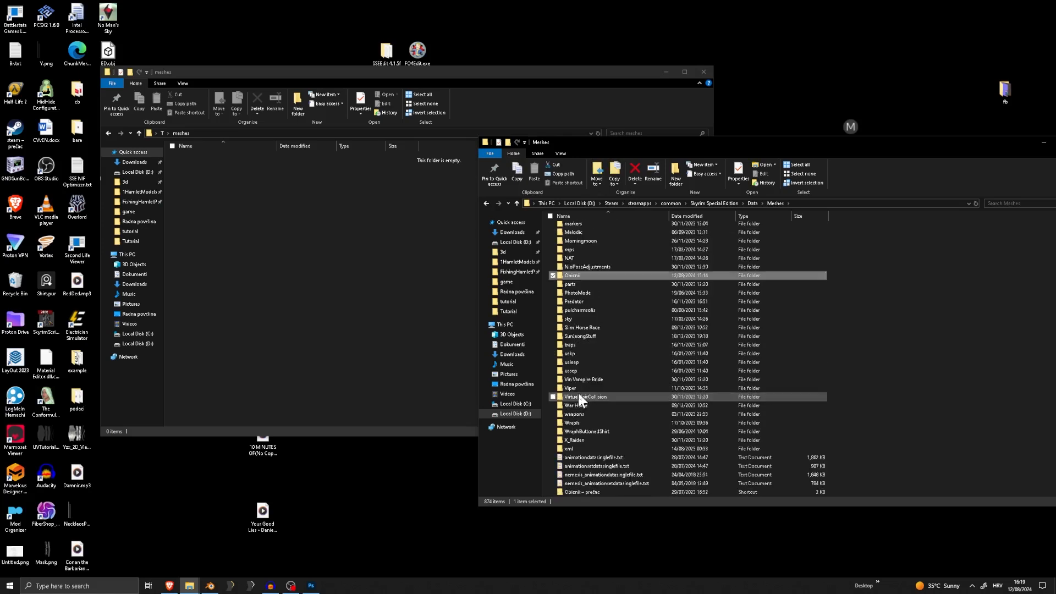
right_click(572, 273)
click(468, 490)
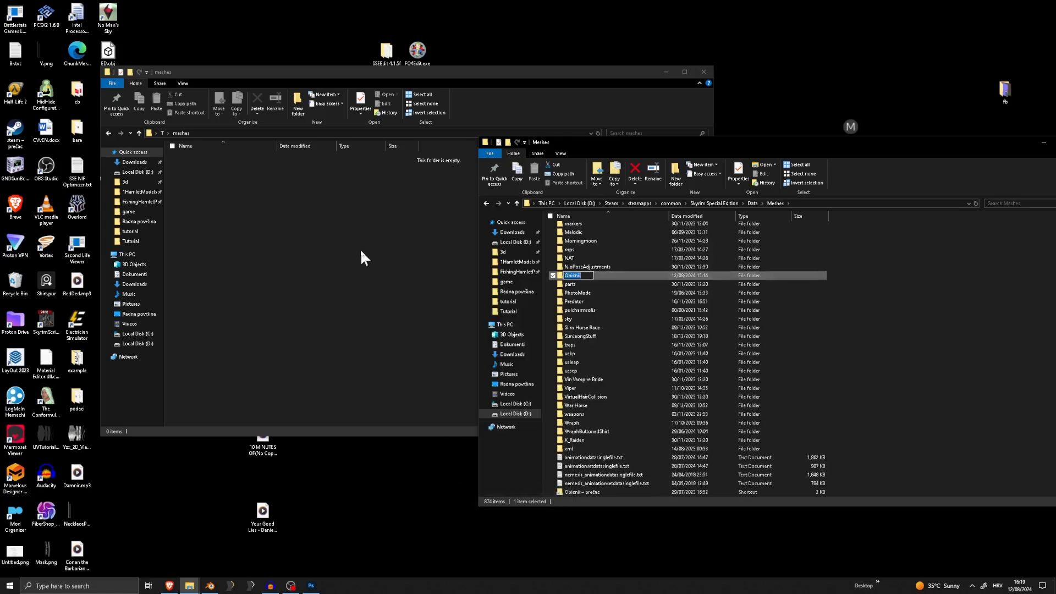
click(360, 248)
right_click(324, 232)
mouse_move(316, 371)
click(354, 372)
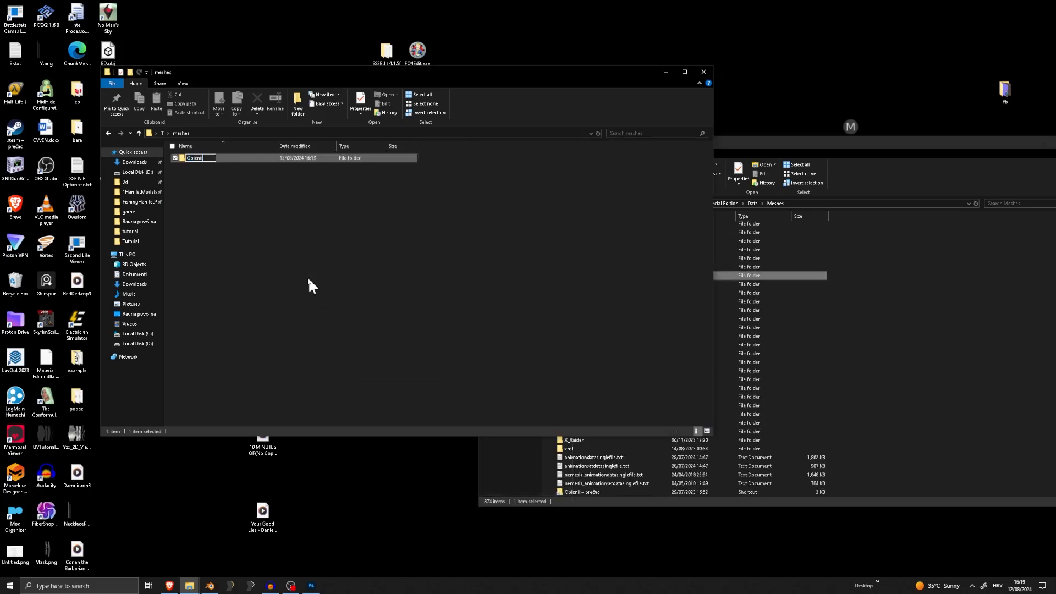
text(Obicnii)
key(Return)
Open both Obicnii meshes folders and copy the game's Tutorial folder into the one inside T
double_click(214, 156)
click(911, 319)
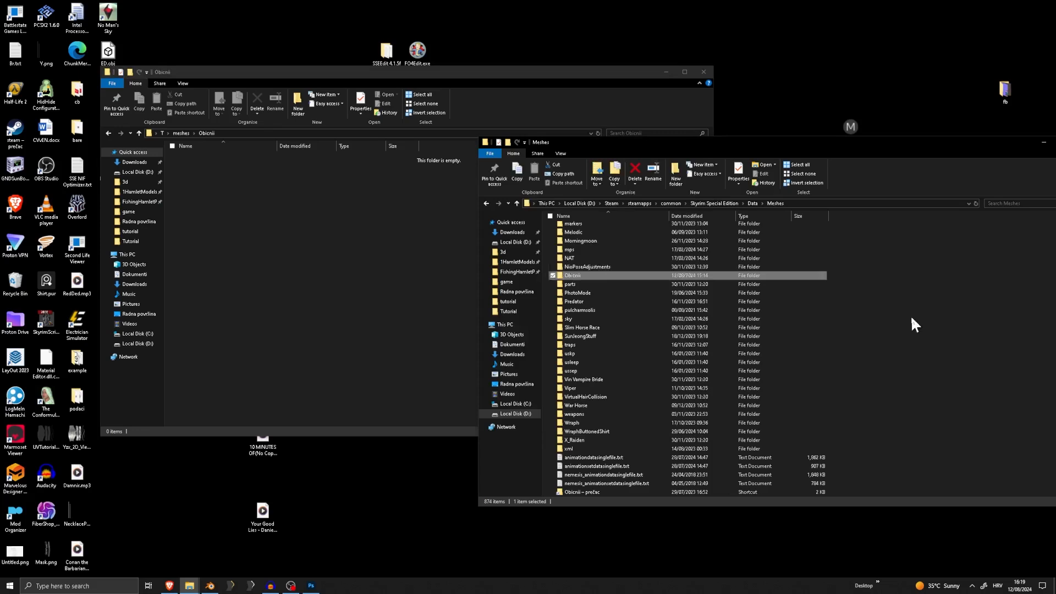
double_click(613, 273)
key(t)
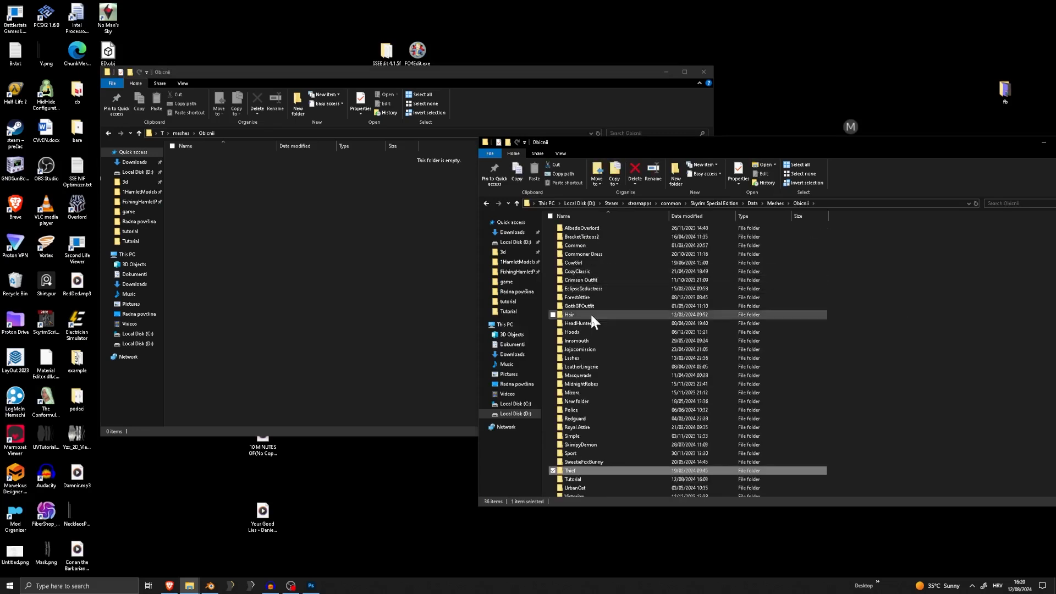
click(585, 479)
click(246, 236)
key(alt+Up)
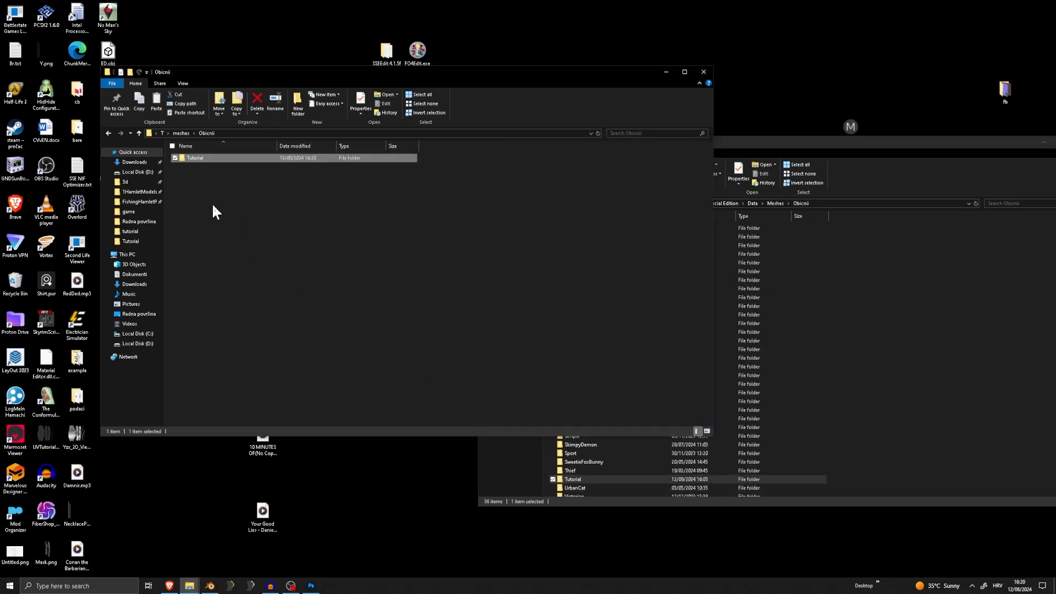
Open the textures folder inside T and the game's Textures folder side by side
click(162, 134)
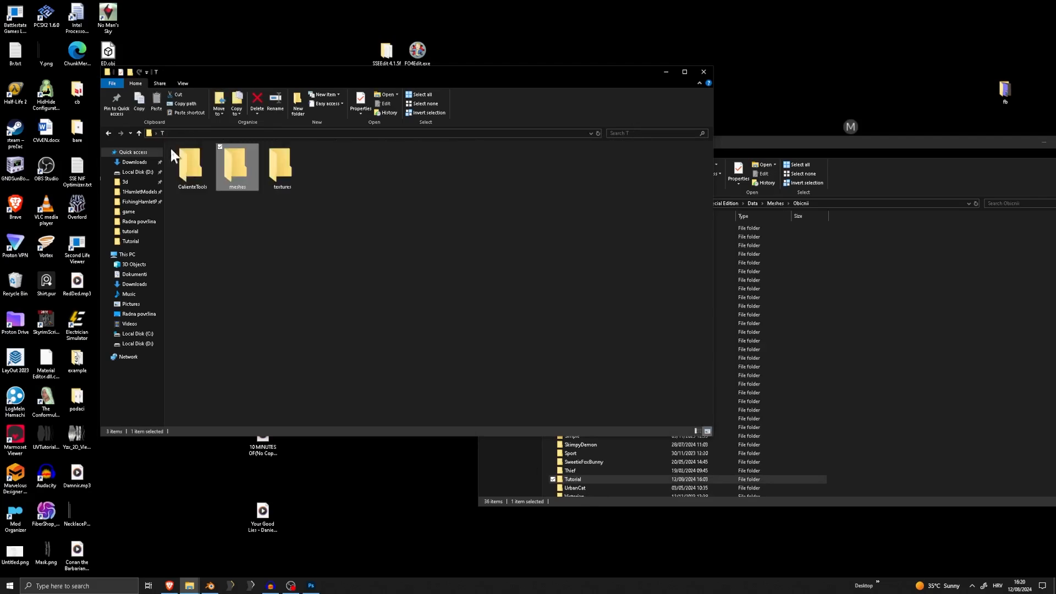
double_click(272, 173)
click(792, 231)
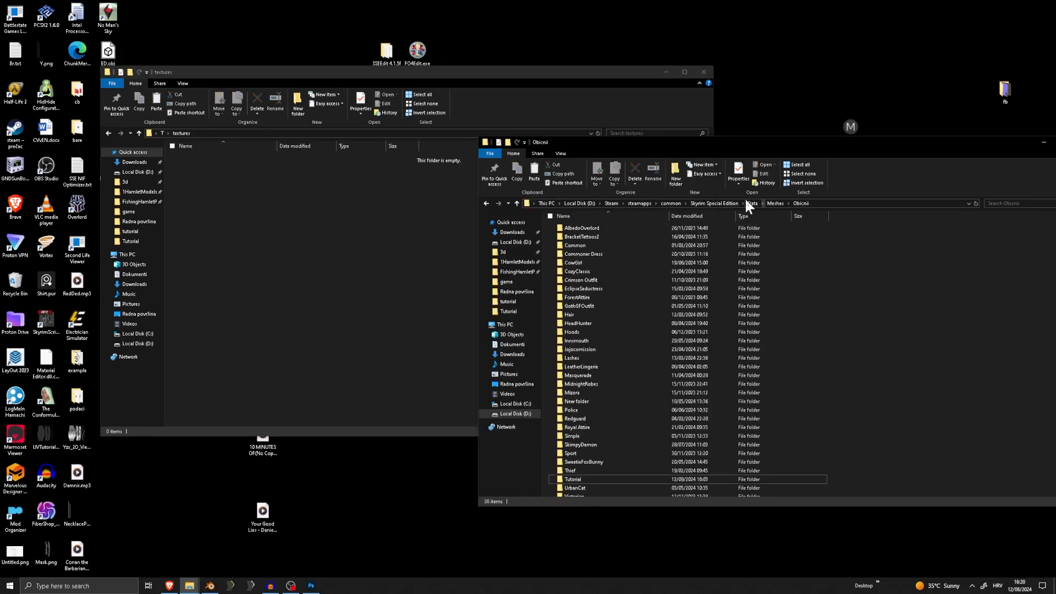
click(752, 203)
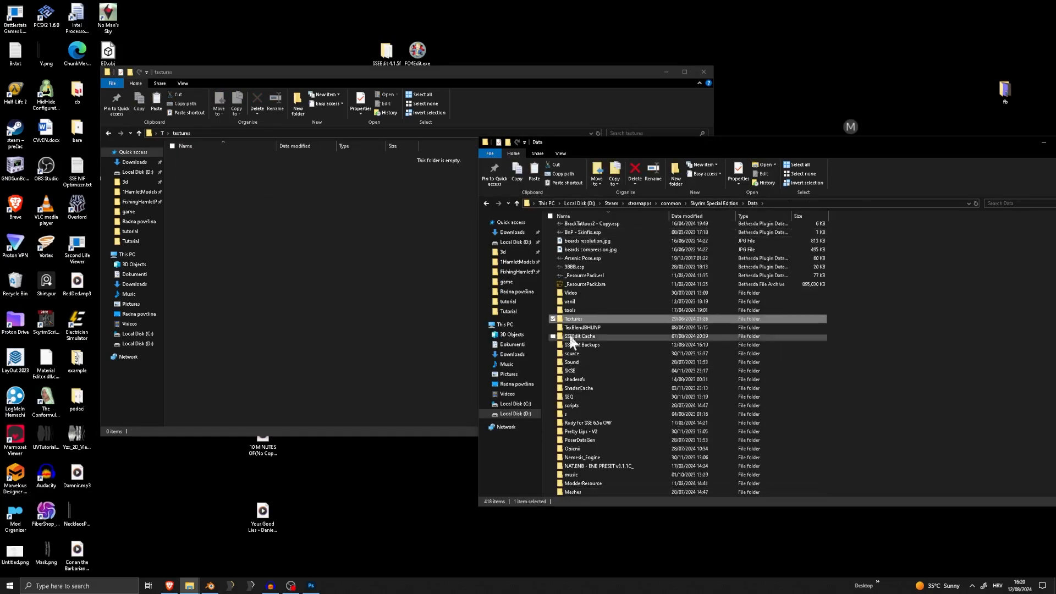
double_click(575, 319)
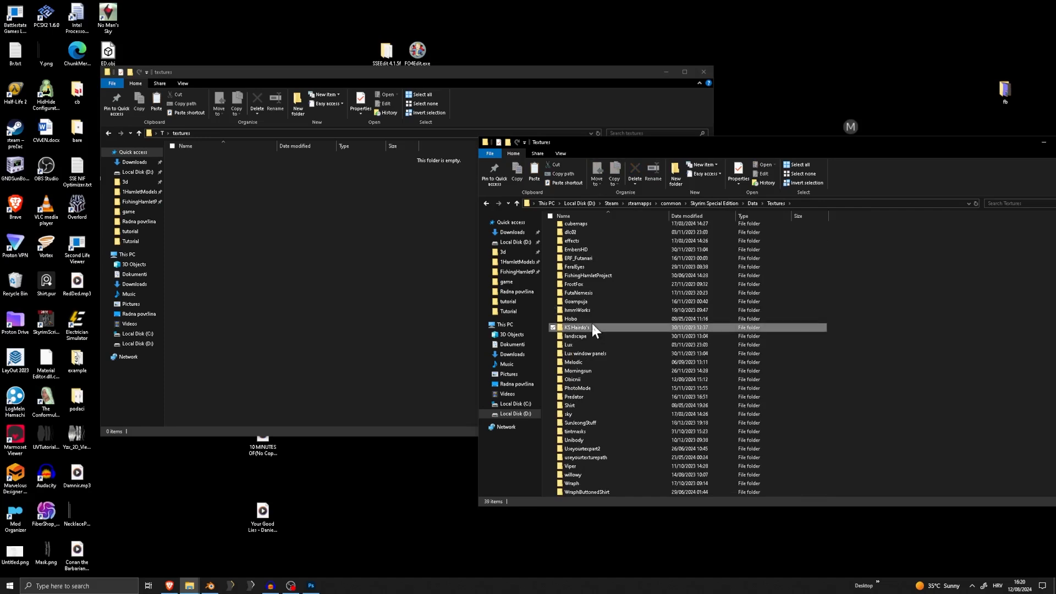
double_click(572, 379)
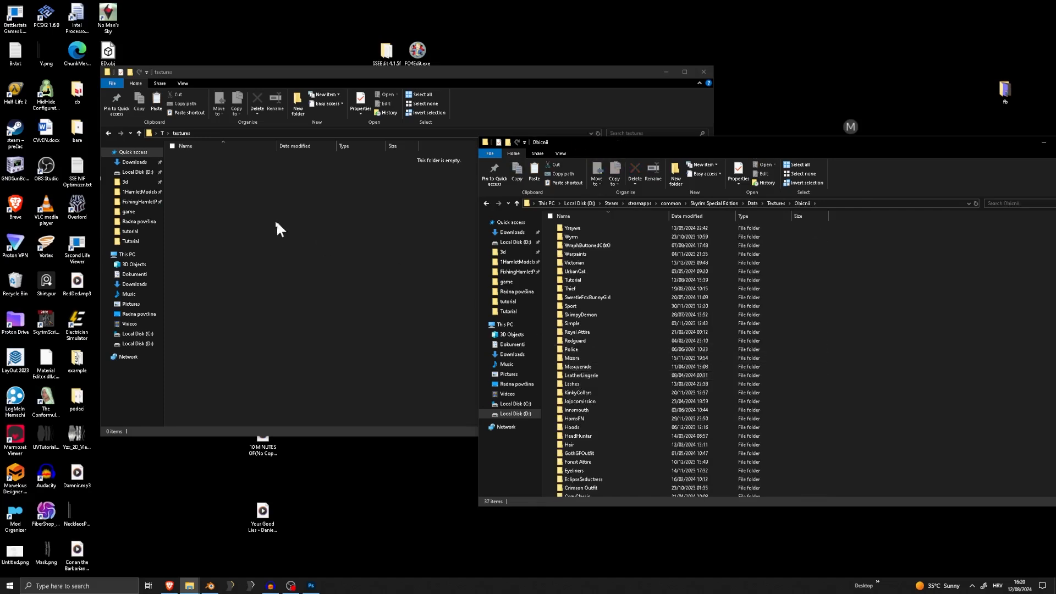
click(517, 203)
Create a folder named Obicnii inside T's textures folder, reusing the name of the game's Obicnii textures folder
right_click(586, 443)
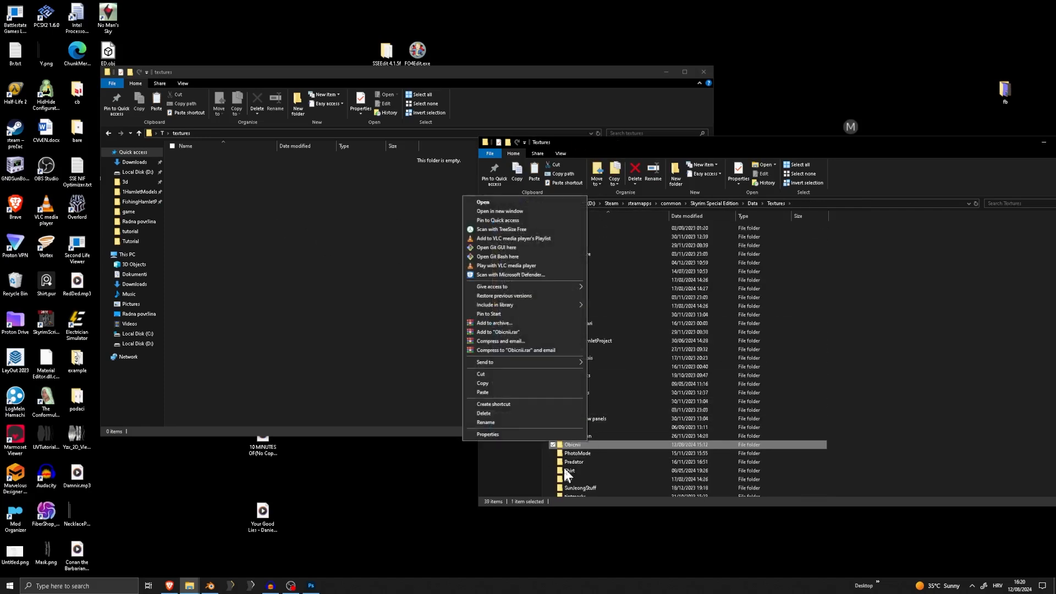
click(501, 421)
click(267, 263)
right_click(271, 239)
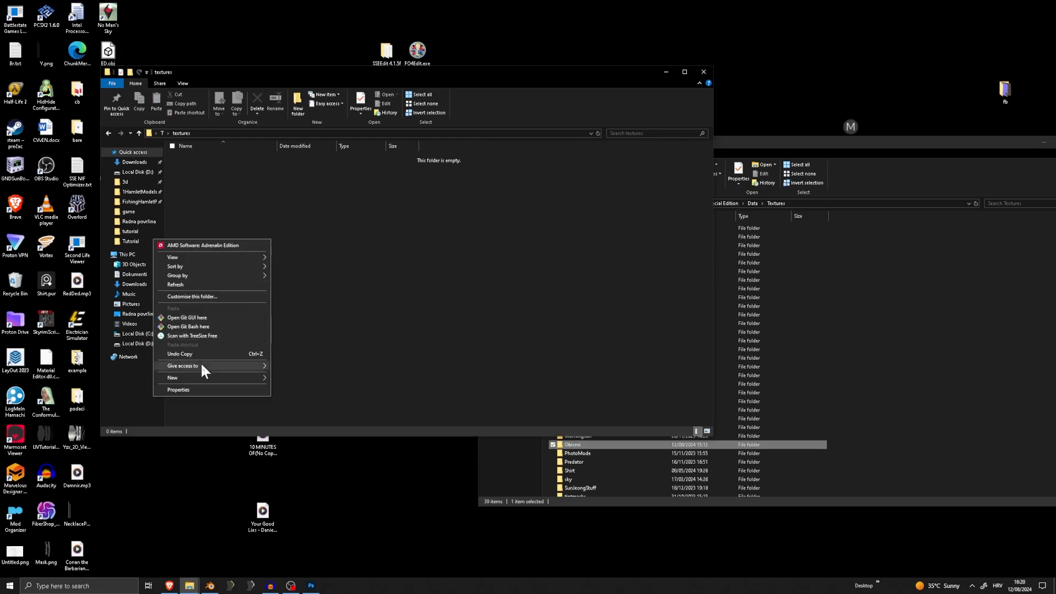
mouse_move(253, 366)
click(357, 380)
text(Obicnii)
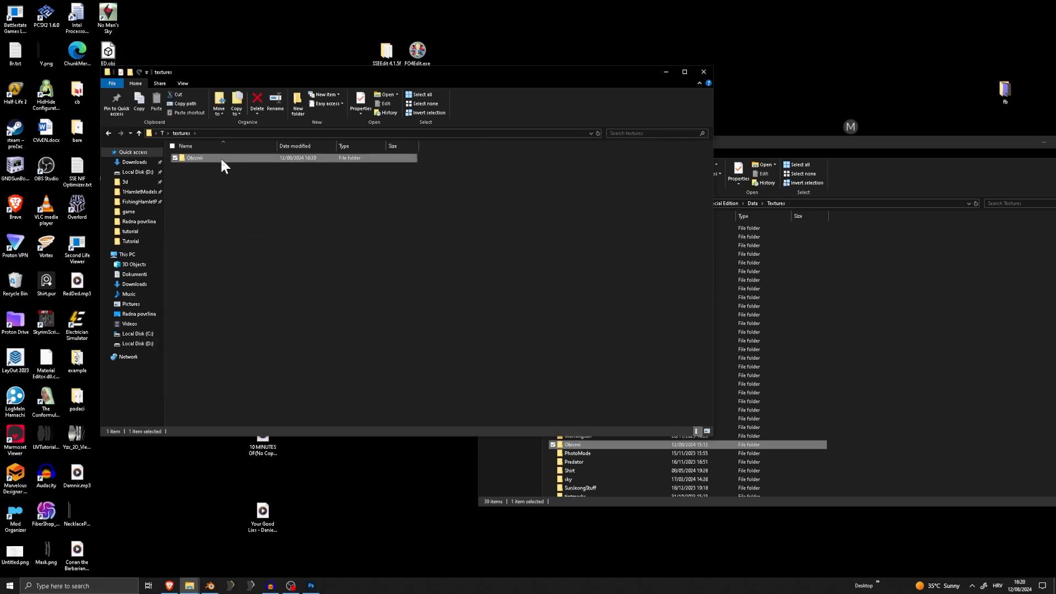
Open both Obicnii textures folders, copy the game's Tutorial folder into the one inside T, and open the copy
double_click(221, 158)
double_click(607, 443)
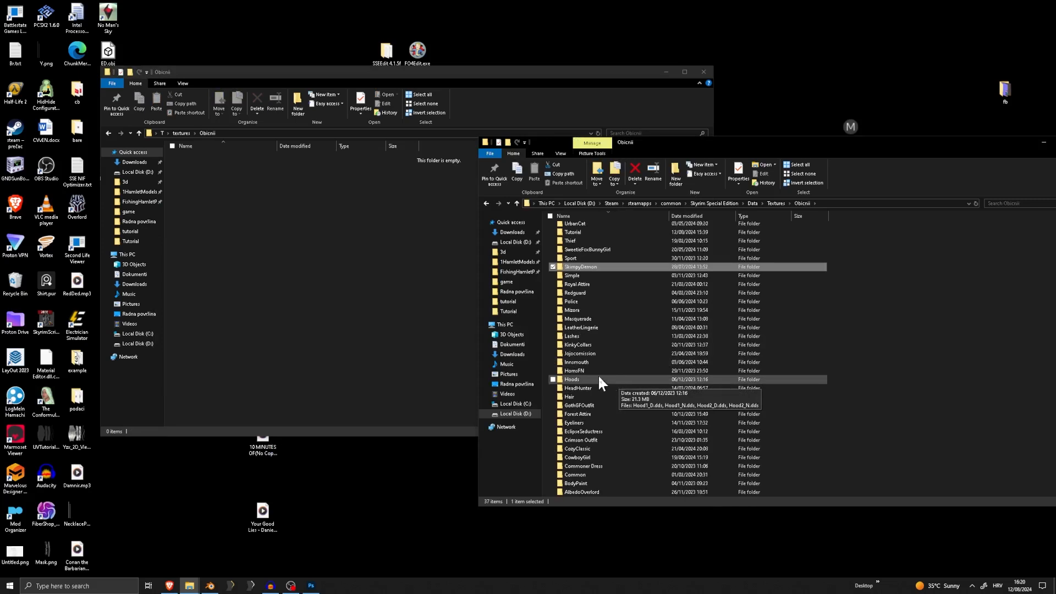
key(t)
drag(572, 232, 259, 238)
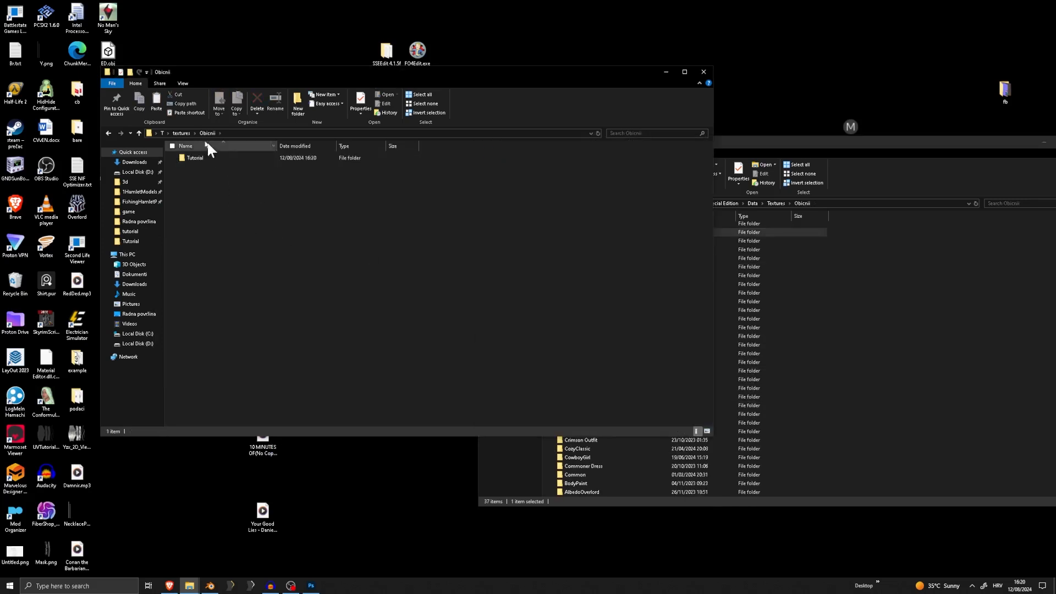
double_click(196, 157)
Open the CalienteTools folder inside T and the one in the game's Data folder
click(164, 133)
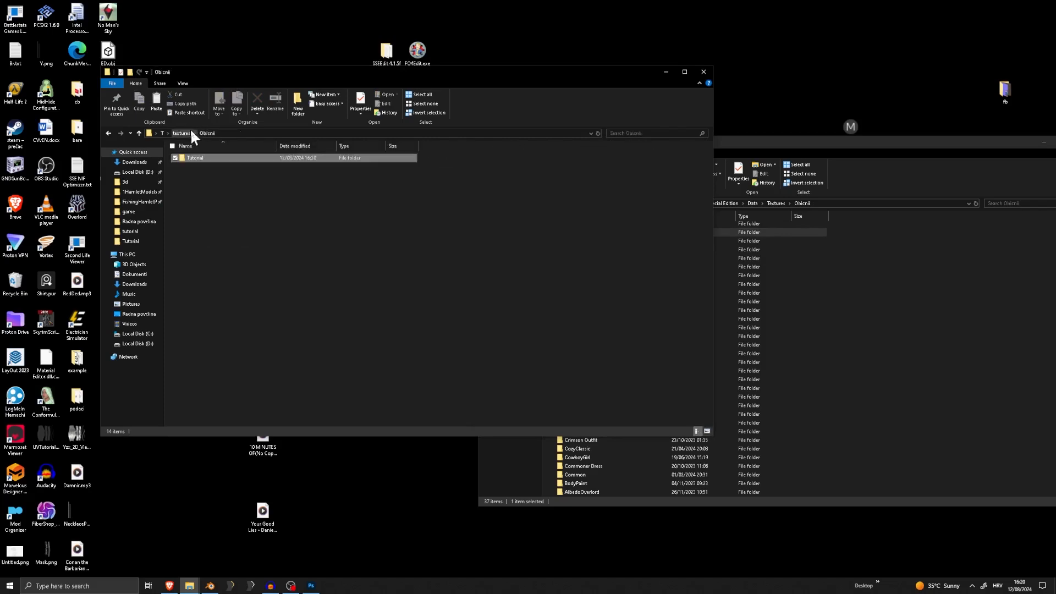
double_click(205, 170)
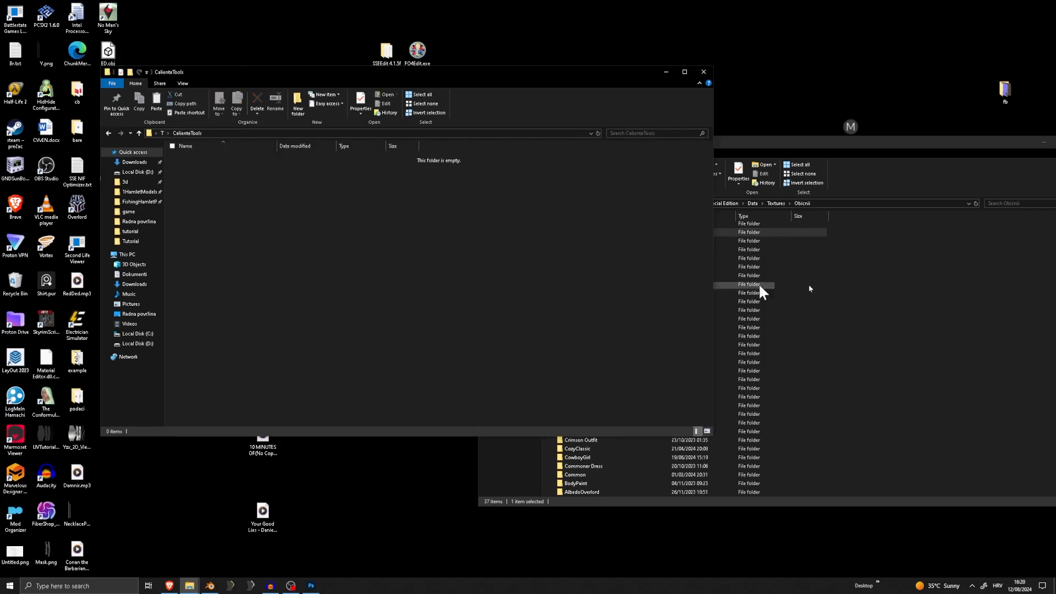
click(806, 278)
click(752, 203)
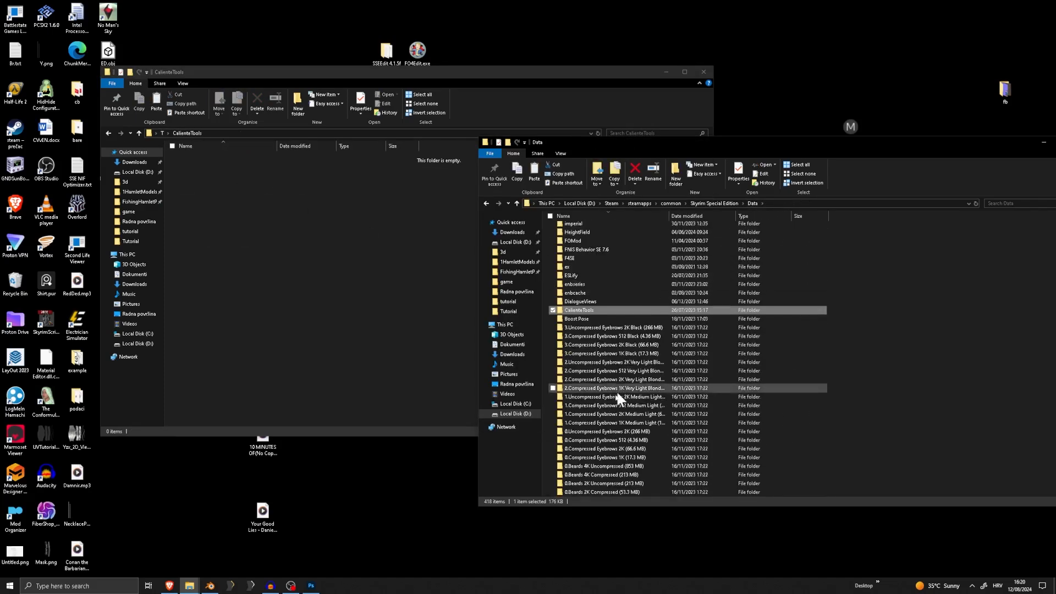
double_click(595, 312)
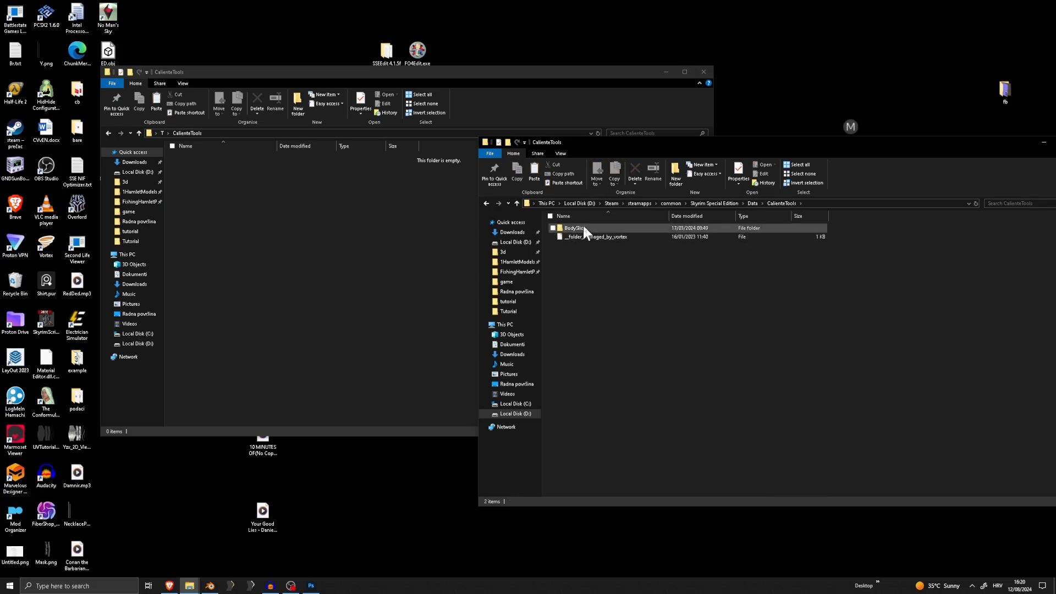
Create a folder named BodySlide inside T's CalienteTools folder, reusing the name of the game's BodySlide folder
right_click(583, 224)
click(472, 451)
key(ctrl+c)
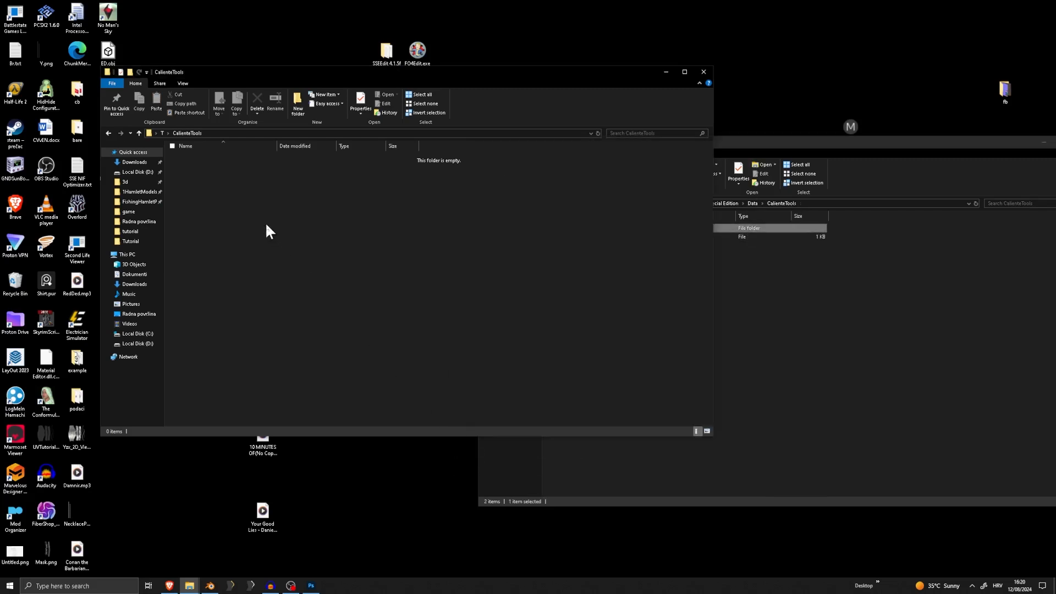
right_click(266, 224)
mouse_move(237, 363)
click(281, 363)
key(ctrl+v)
key(Return)
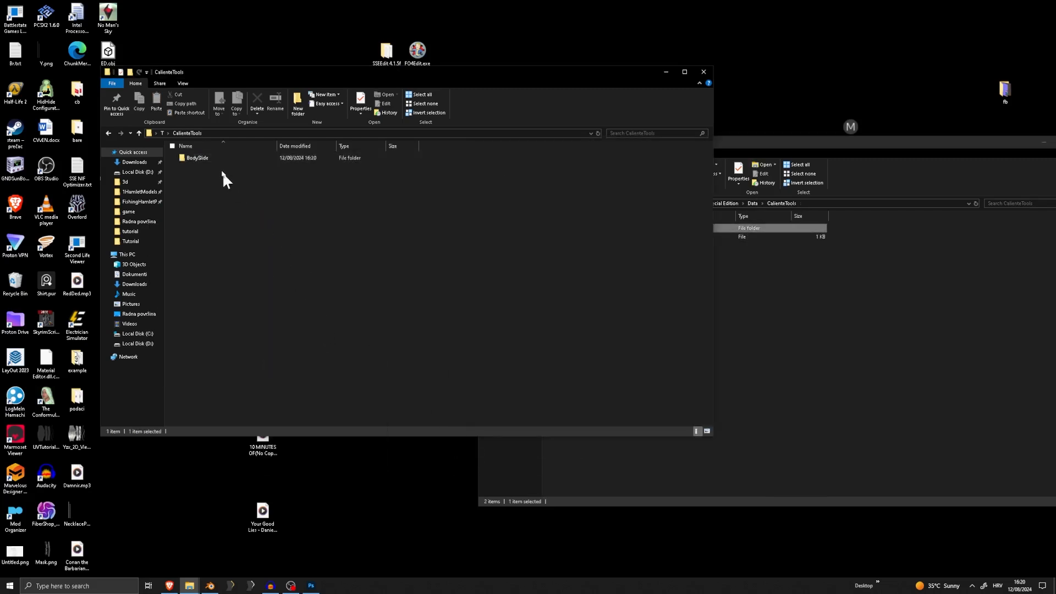
Open the BodySlide folder inside T's CalienteTools and the game's BodySlide folder
double_click(231, 160)
click(702, 240)
double_click(679, 227)
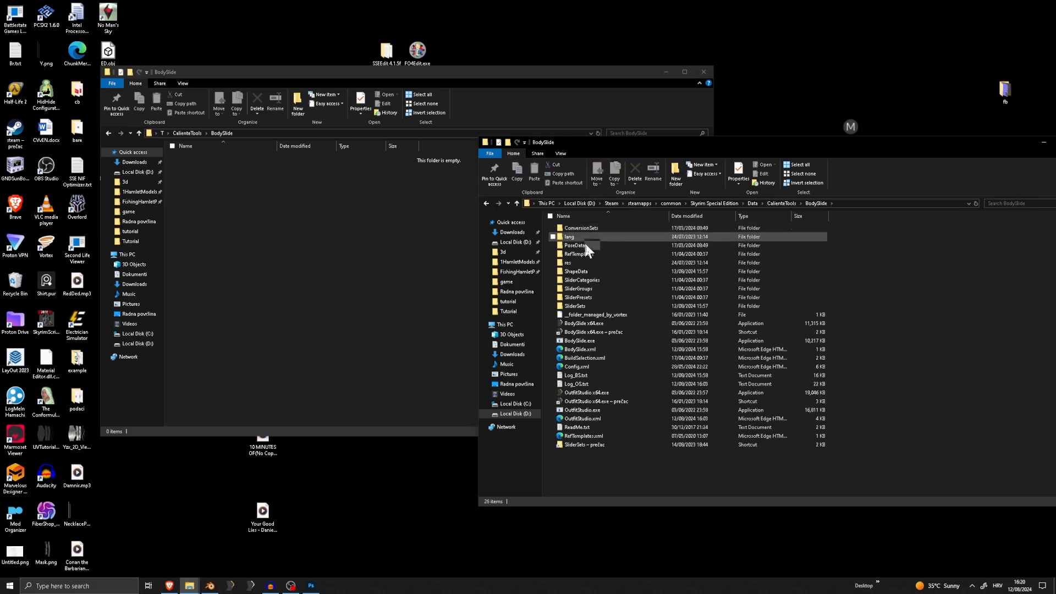
Create a folder named ShapeData inside T's BodySlide folder, reusing the game folder's name, and open it
click(581, 281)
click(577, 271)
right_click(585, 269)
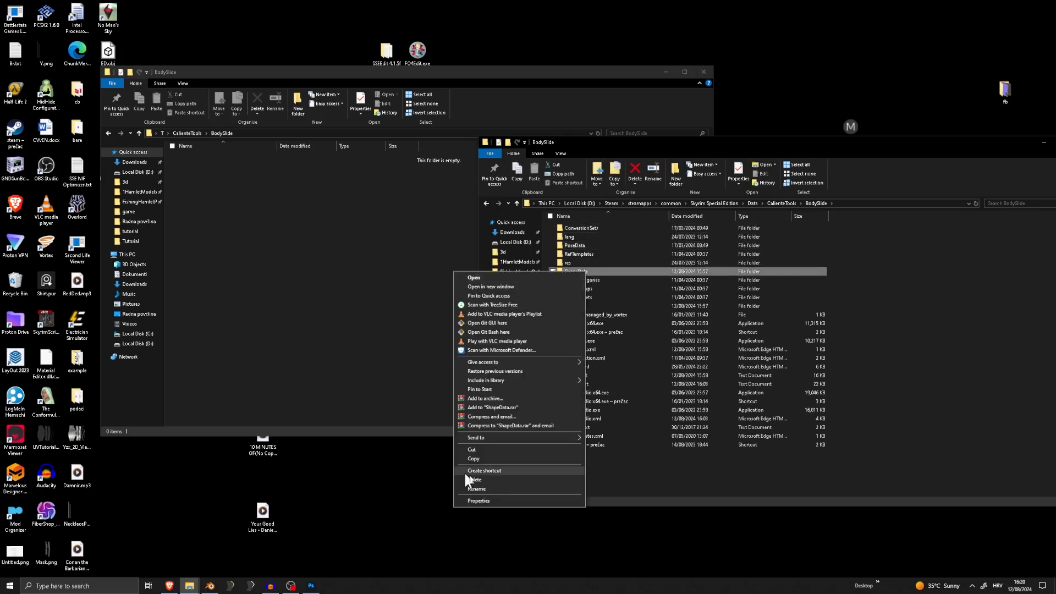
click(491, 492)
key(ctrl+c)
right_click(342, 269)
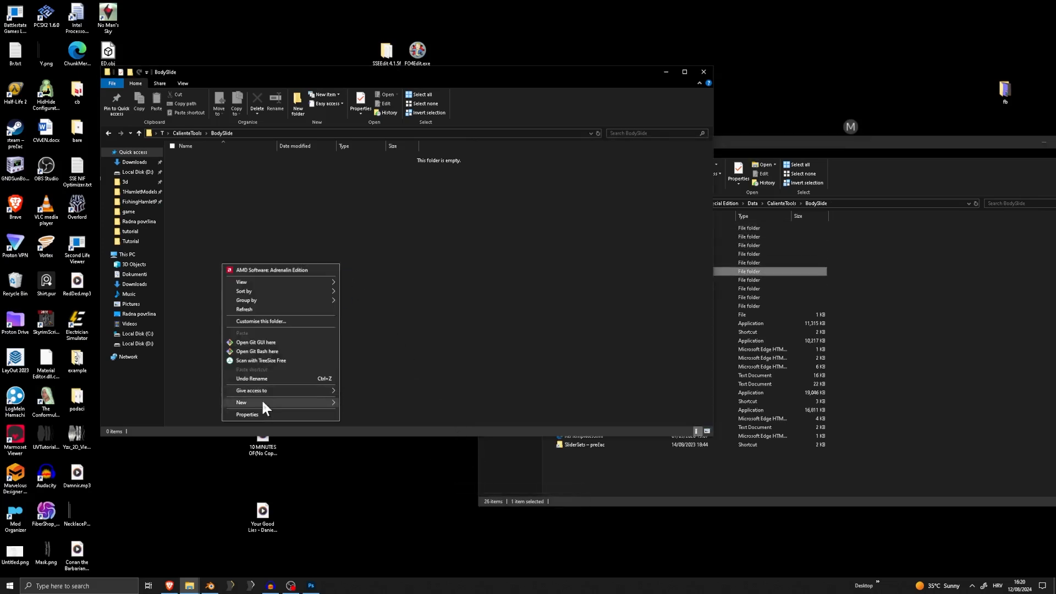
mouse_move(264, 403)
click(354, 404)
key(ctrl+v)
key(Return)
double_click(198, 159)
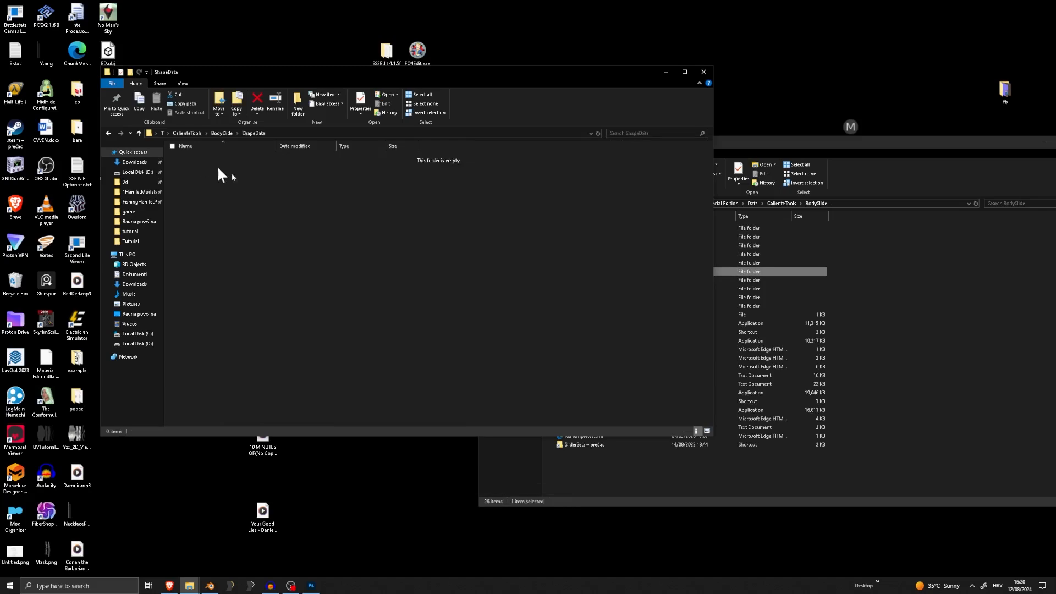
Copy the Obi_Tutorial_Pants_3BA, Obi_Tutorial_Shirt_3BA and Obi_Tutorial_Neck_3BA folders from the game's ShapeData folder into T's ShapeData folder
click(856, 306)
double_click(663, 271)
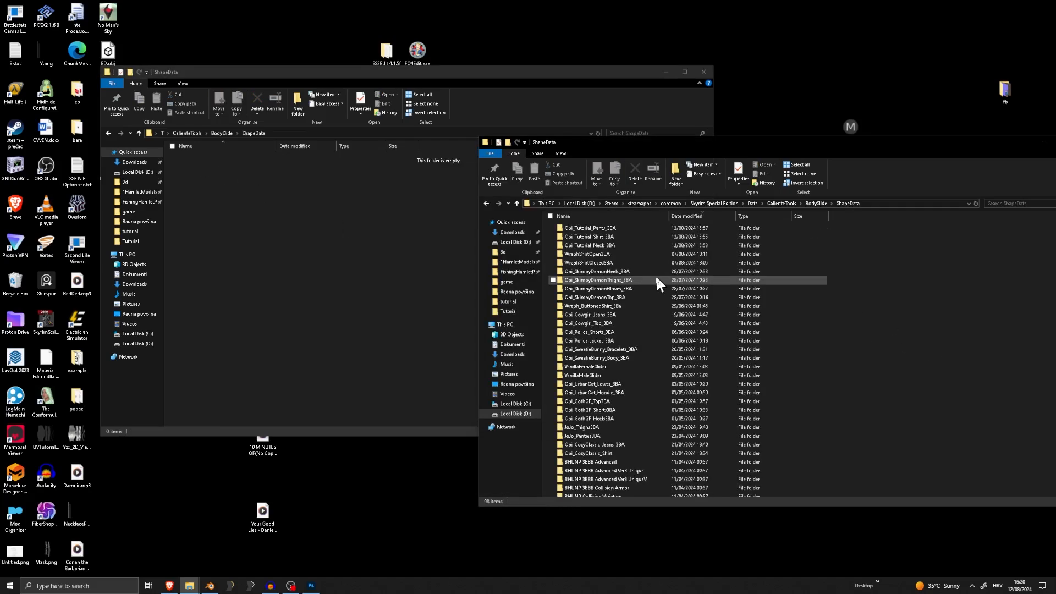
click(612, 229)
shift+click(611, 244)
drag(619, 246, 321, 224)
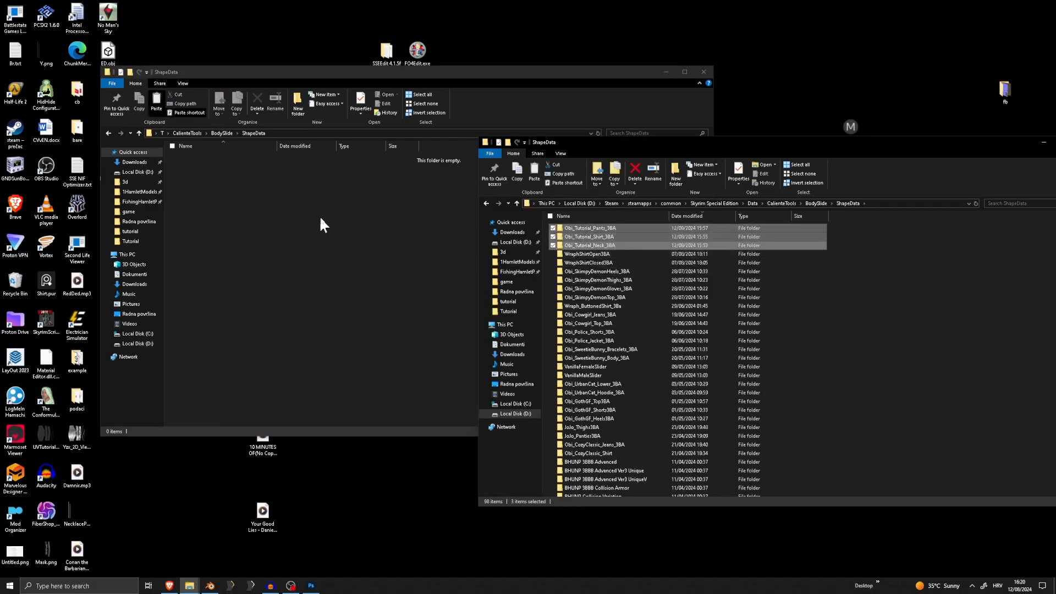
click(863, 322)
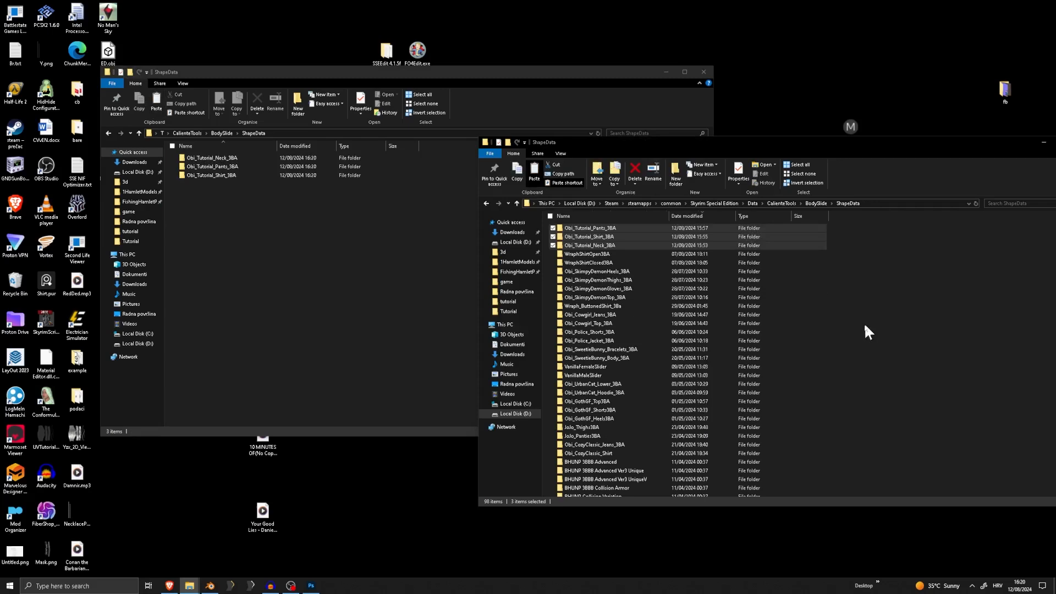
Go back to both BodySlide folders and create a SliderSets folder in T's, reusing the game folder's name
click(813, 203)
click(223, 133)
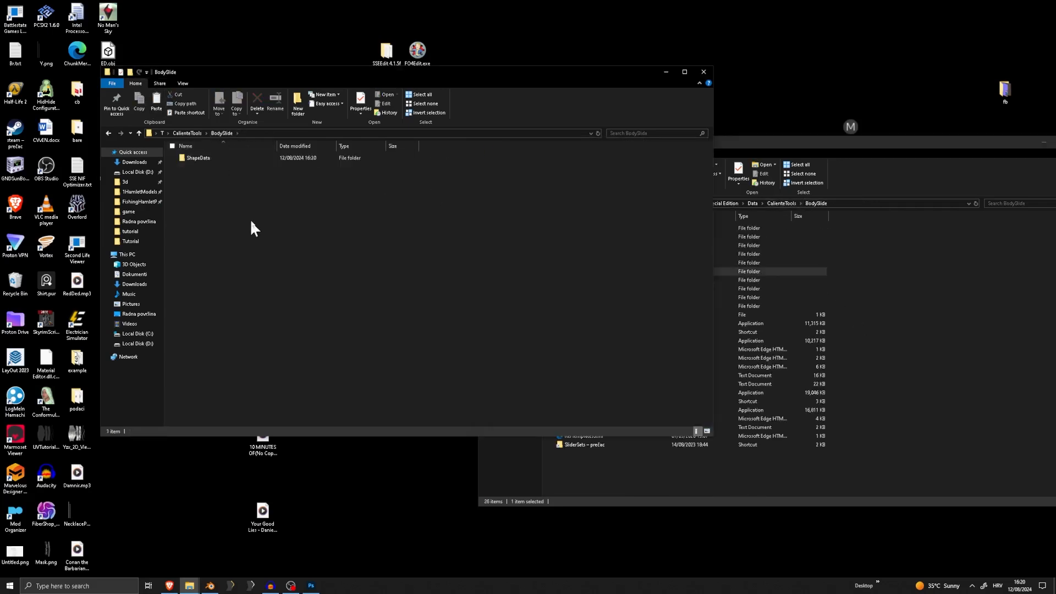
click(968, 297)
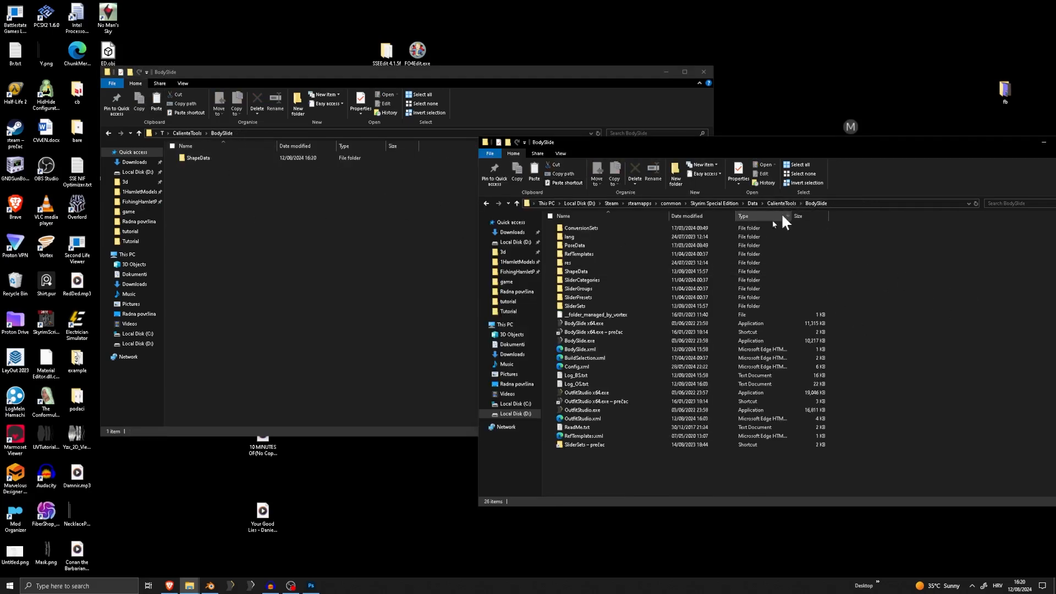
right_click(595, 303)
click(497, 530)
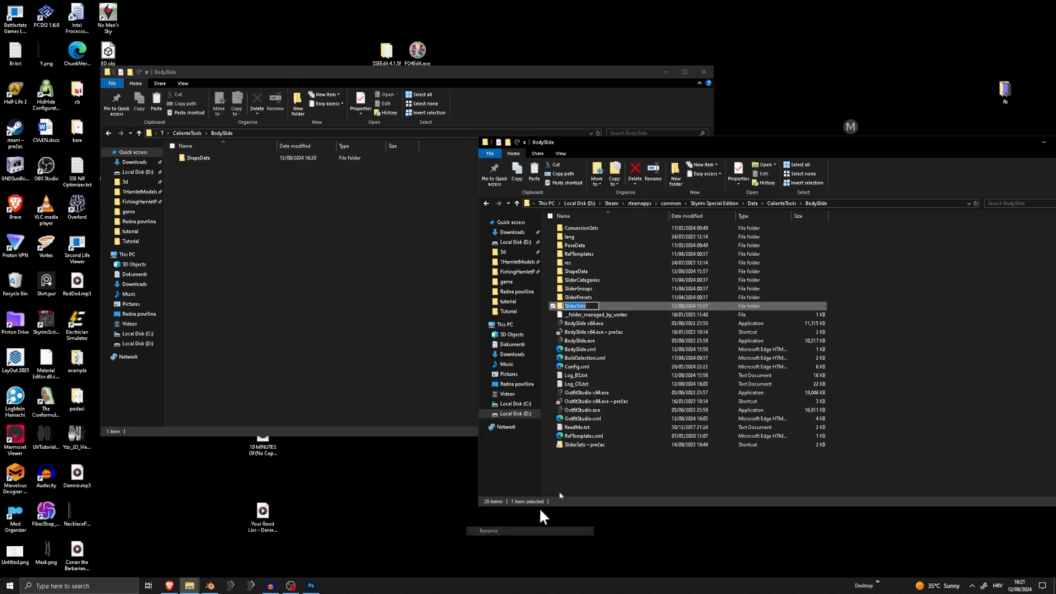
click(265, 248)
right_click(264, 252)
mouse_move(264, 379)
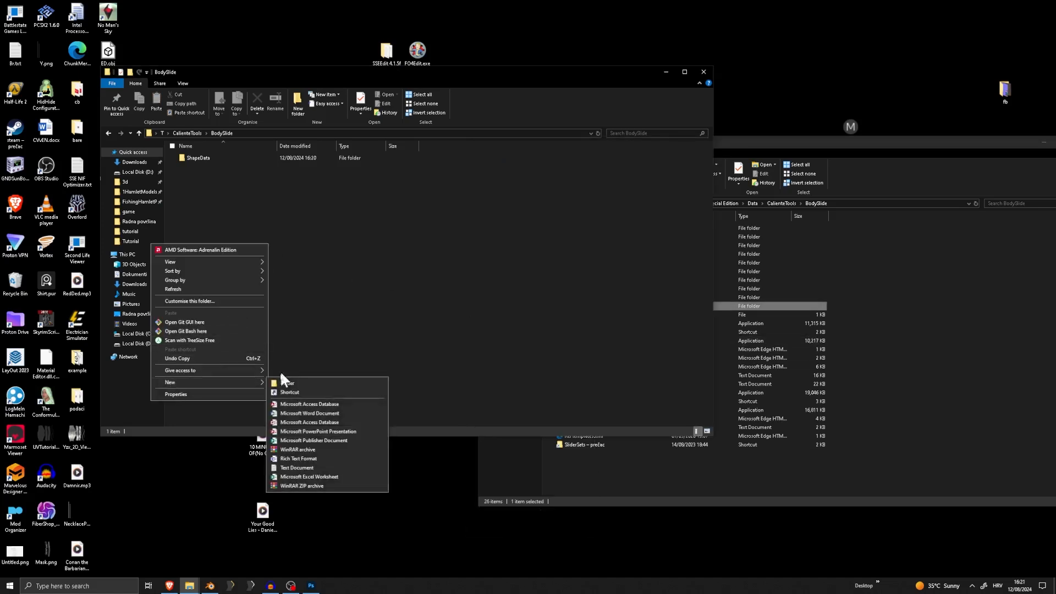
click(297, 385)
right_click(209, 157)
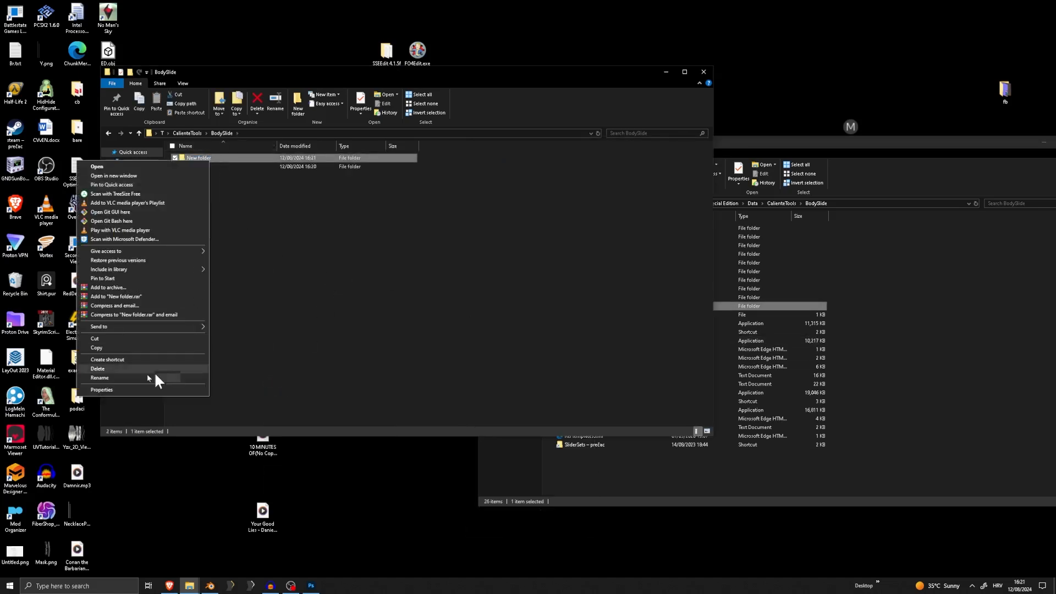
click(127, 377)
text(SliderSets)
click(209, 197)
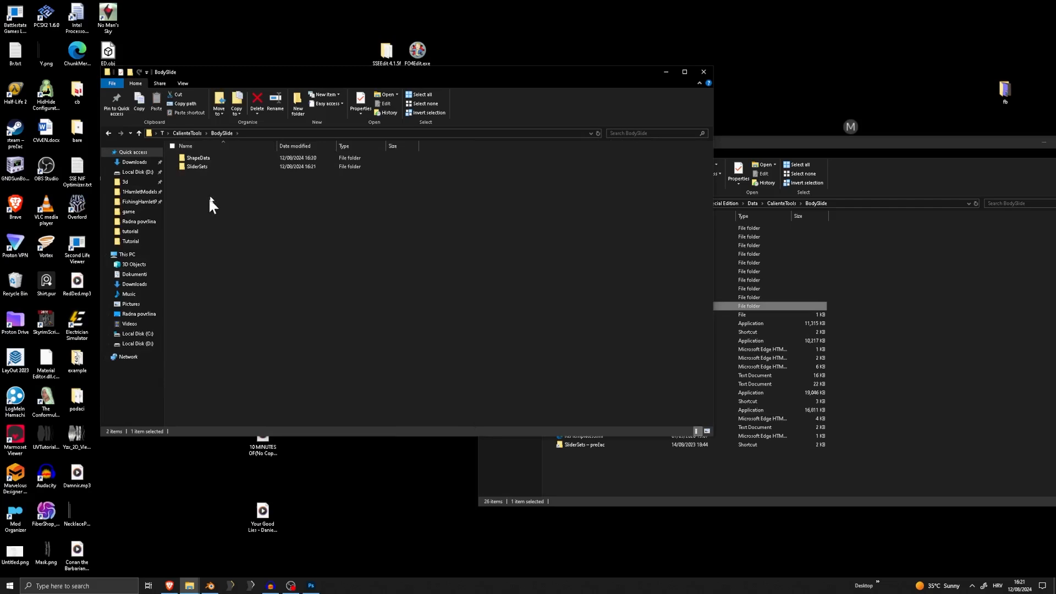
Copy the Obi_Tutorial Pants, Shirt and Neck 3BA .osp files from the game's SliderSets folder into T's SliderSets folder
double_click(216, 166)
click(922, 348)
double_click(605, 305)
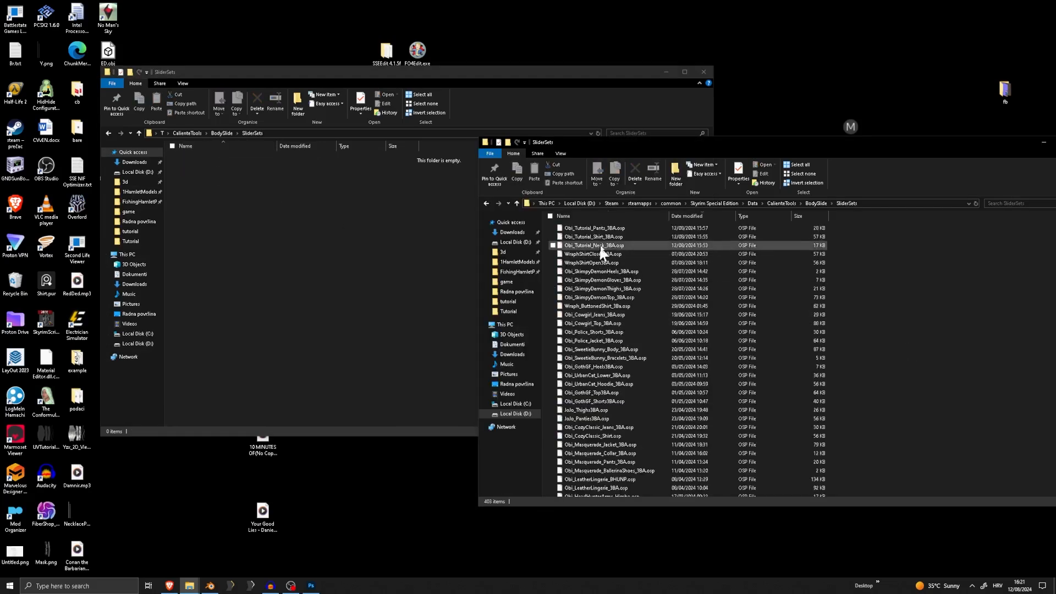
click(609, 227)
shift+click(611, 237)
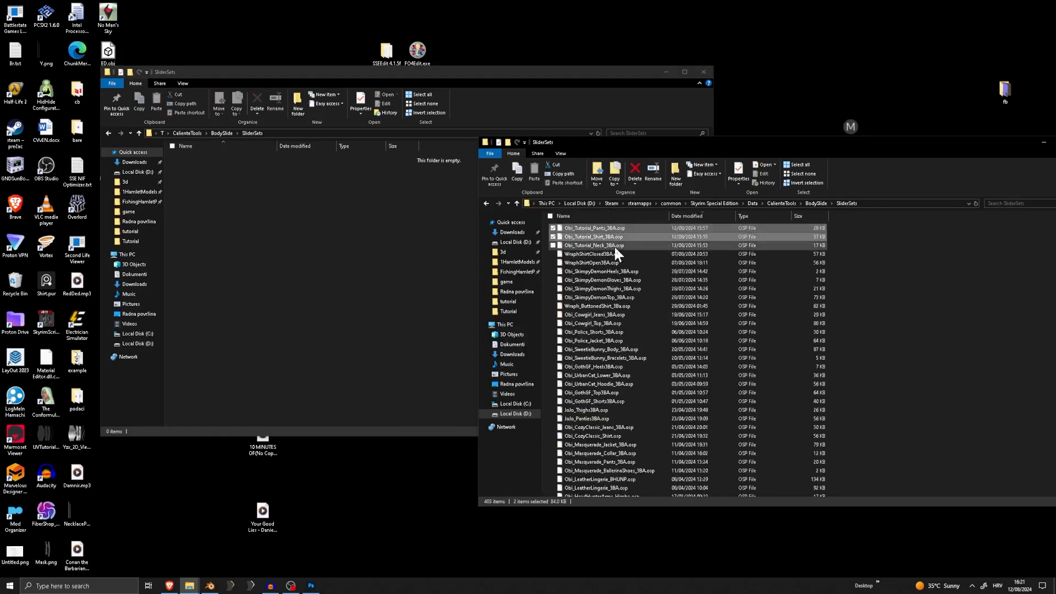
shift+click(614, 245)
drag(649, 239, 282, 235)
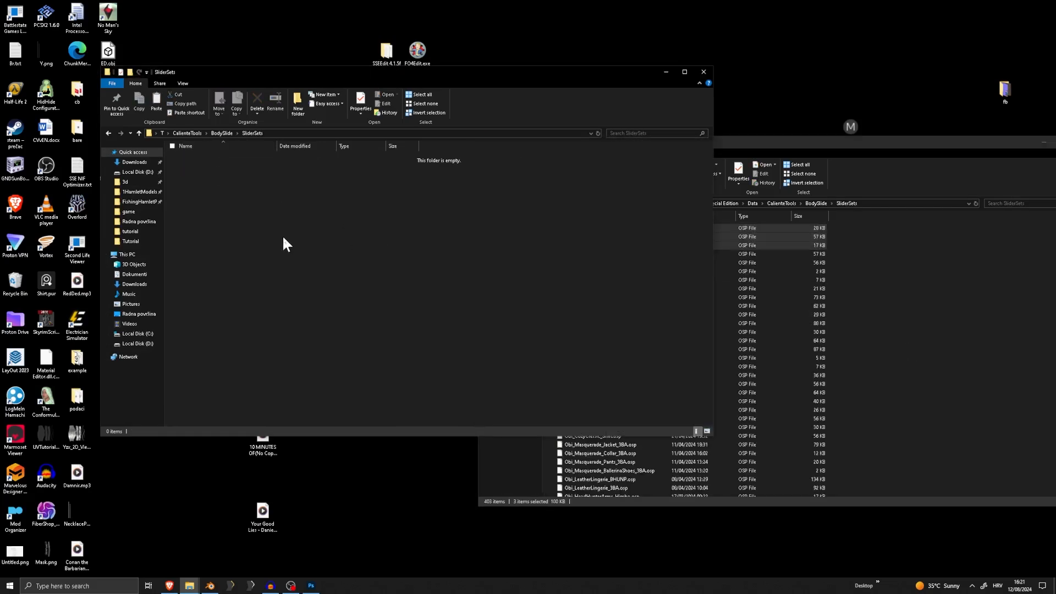
Return to the top level of T and to the game's Data folder
click(187, 133)
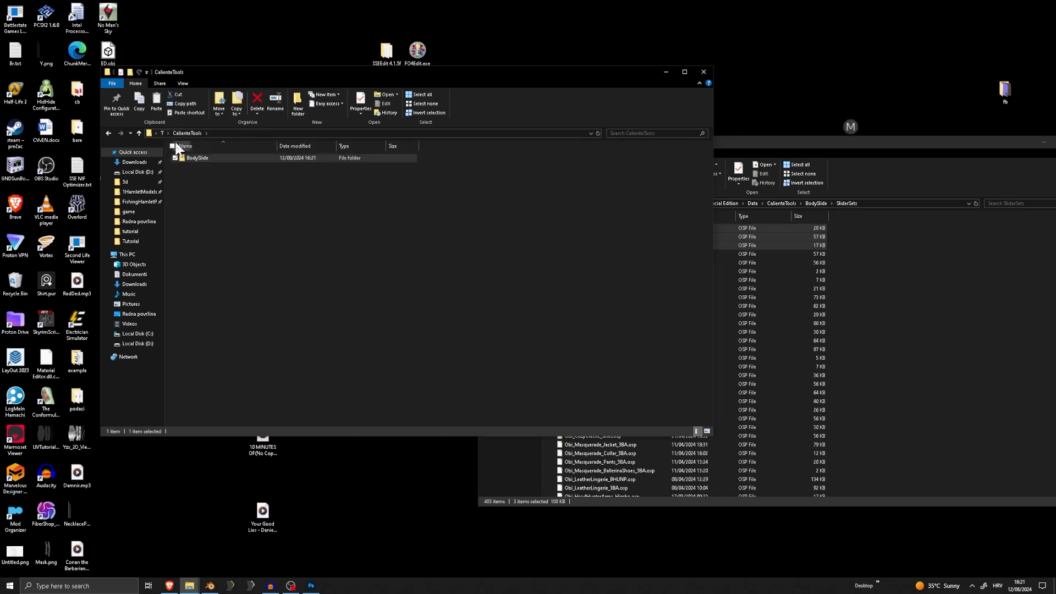
click(162, 133)
click(909, 342)
click(749, 203)
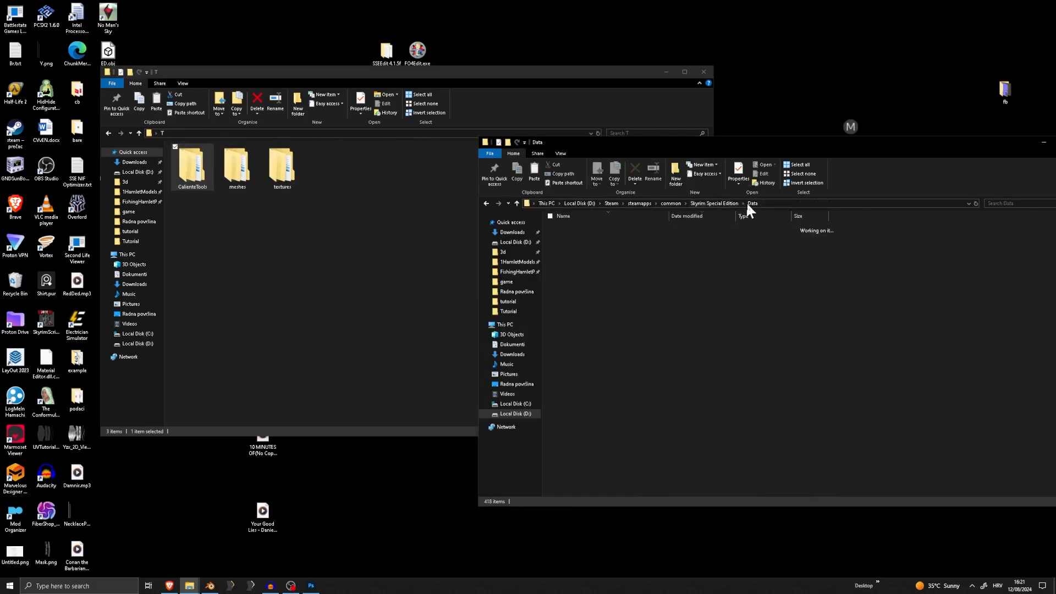
Sort the game's Data folder by date modified and copy ObiTutorialMarvelous.esp into T
click(609, 329)
scroll(612, 328, down, 4)
drag(821, 144, 611, 121)
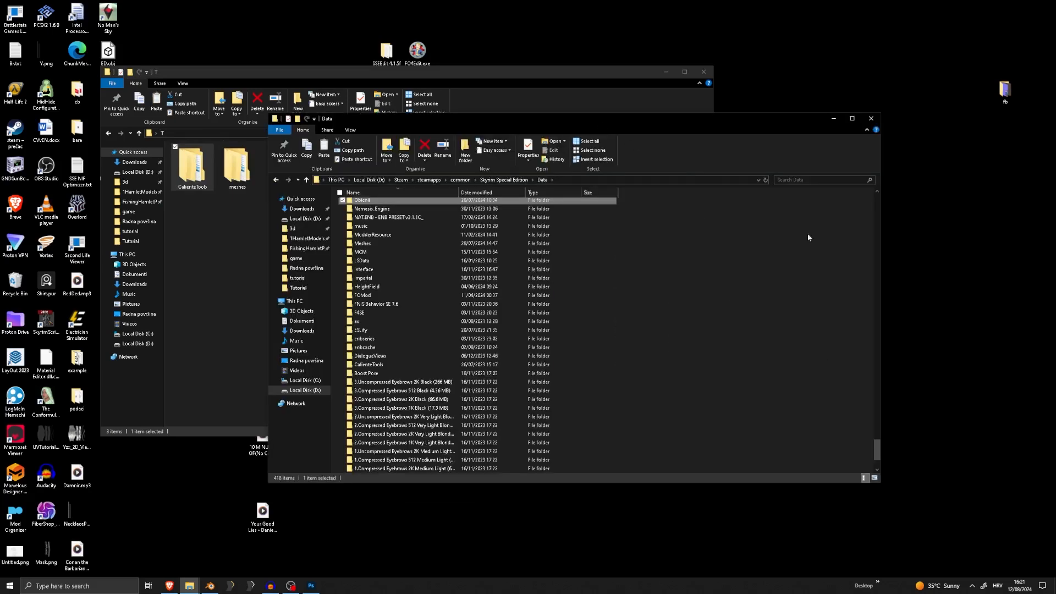
drag(877, 443, 858, 197)
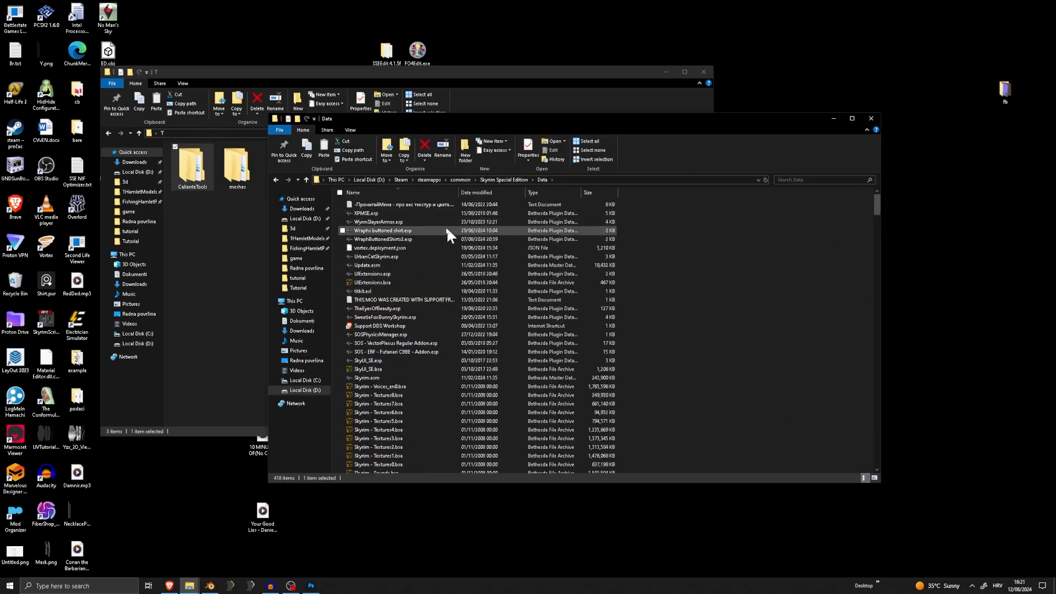
click(497, 193)
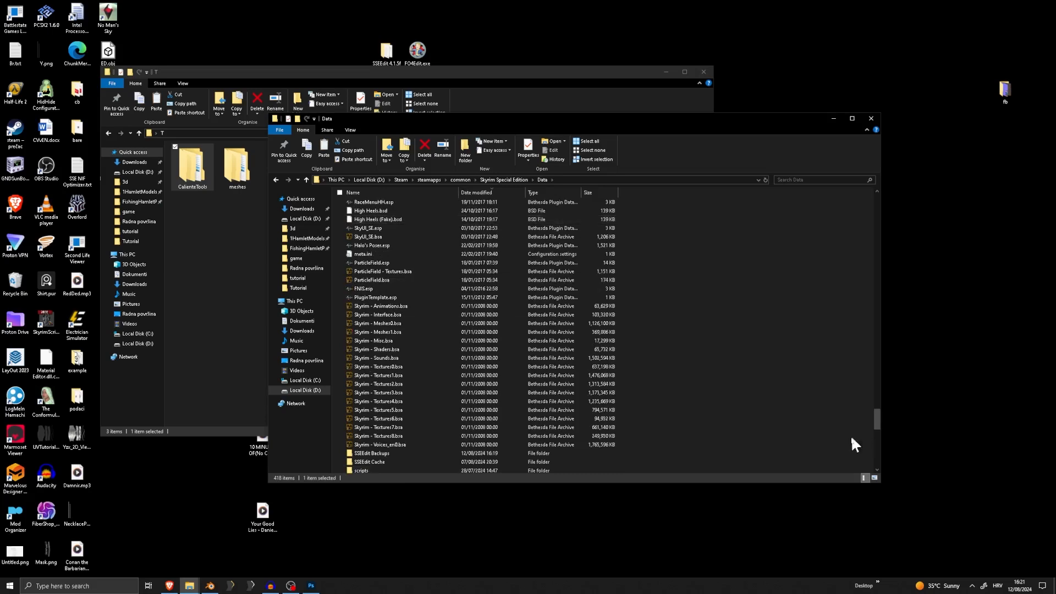
drag(877, 435, 860, 209)
drag(377, 204, 257, 242)
Compress the CalienteTools, meshes and textures folders and ObiTutorialMarvelous.esp into a ZIP archive named T.zip
drag(482, 255, 190, 161)
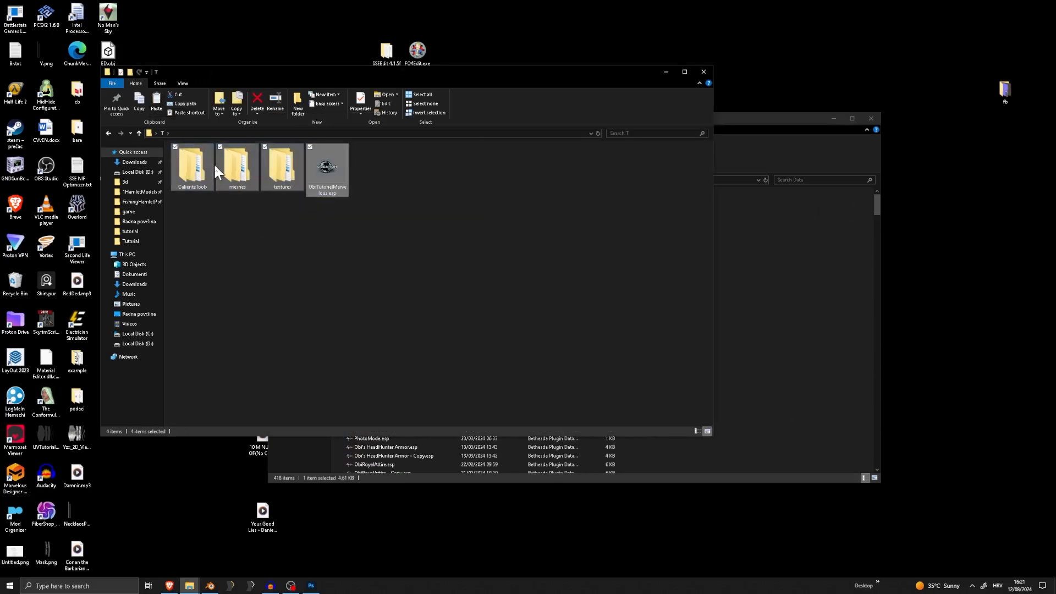
right_click(214, 166)
drag(491, 230, 137, 135)
right_click(174, 163)
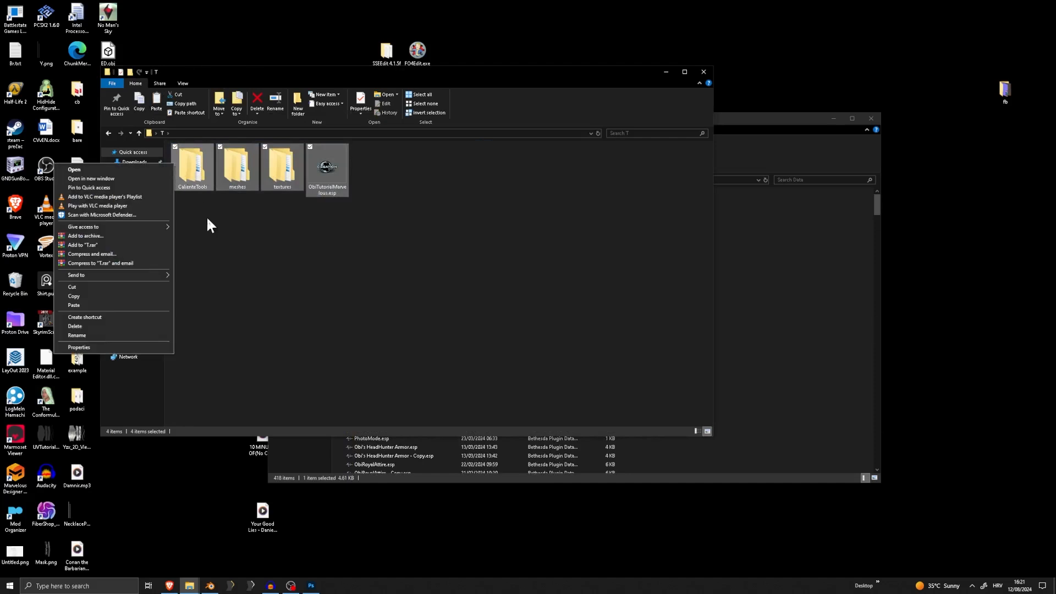
click(100, 236)
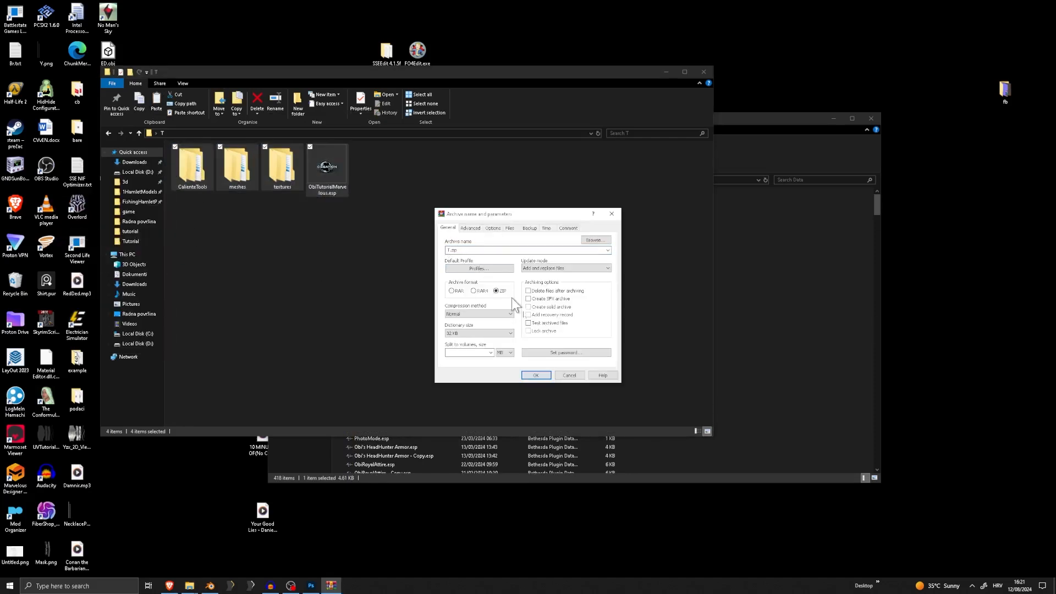
click(537, 375)
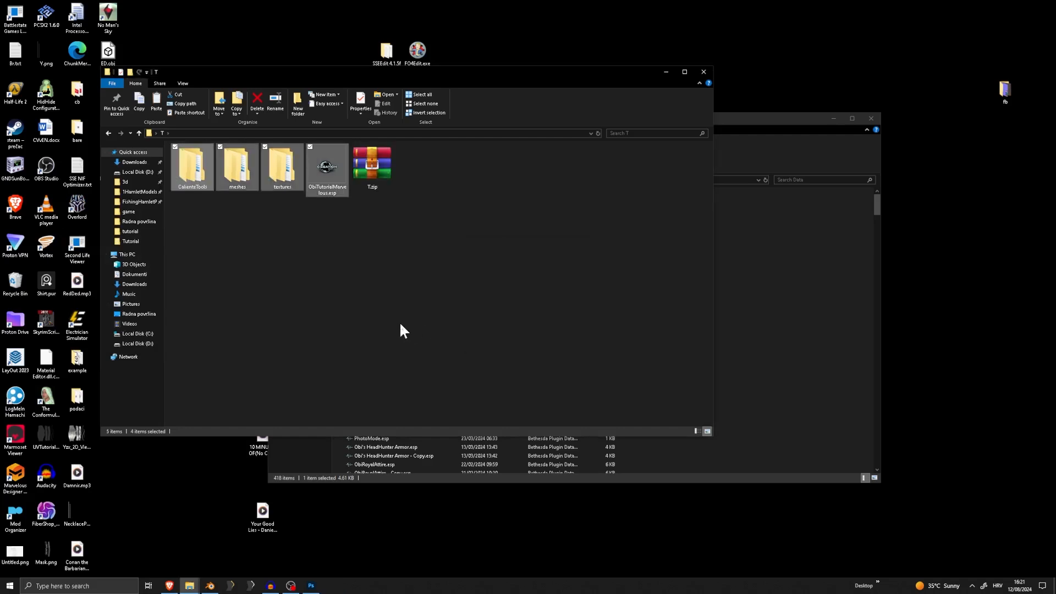
click(424, 325)
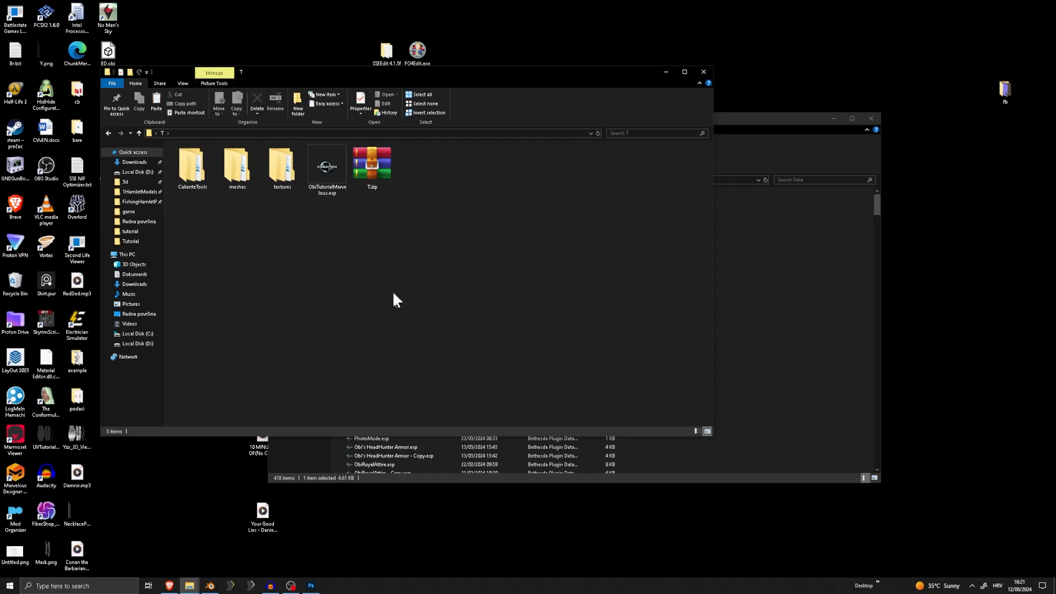
click(274, 587)
click(274, 587)
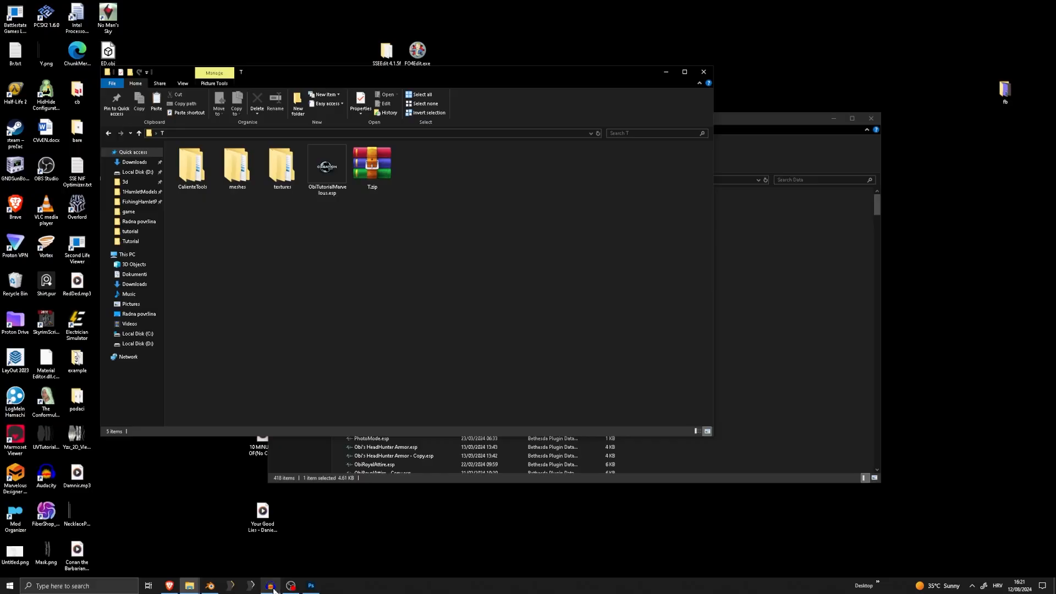